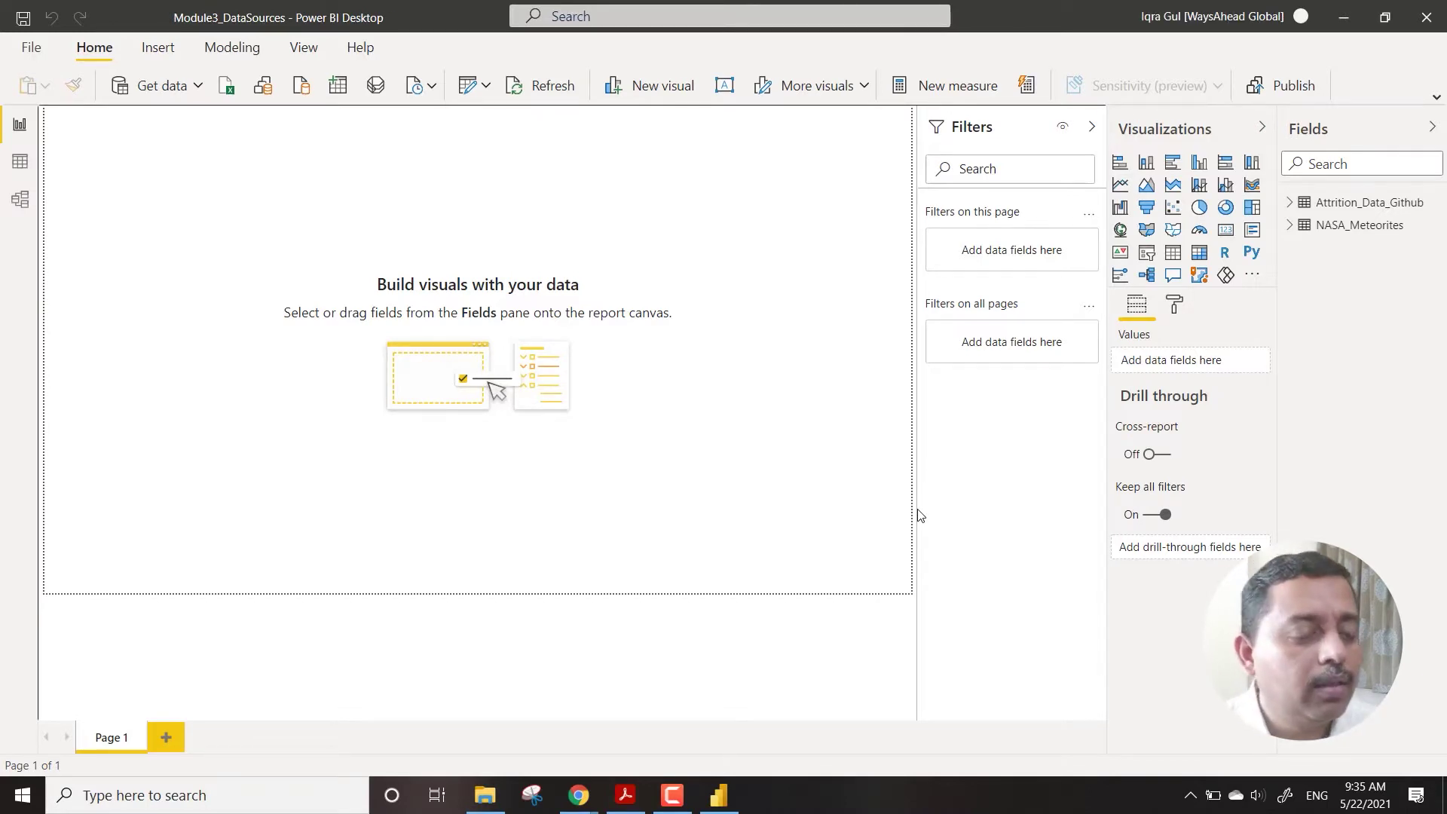
# In the current file's report settings, allow report readers to personalize visuals to suit their needs
pyautogui.click(34, 52)
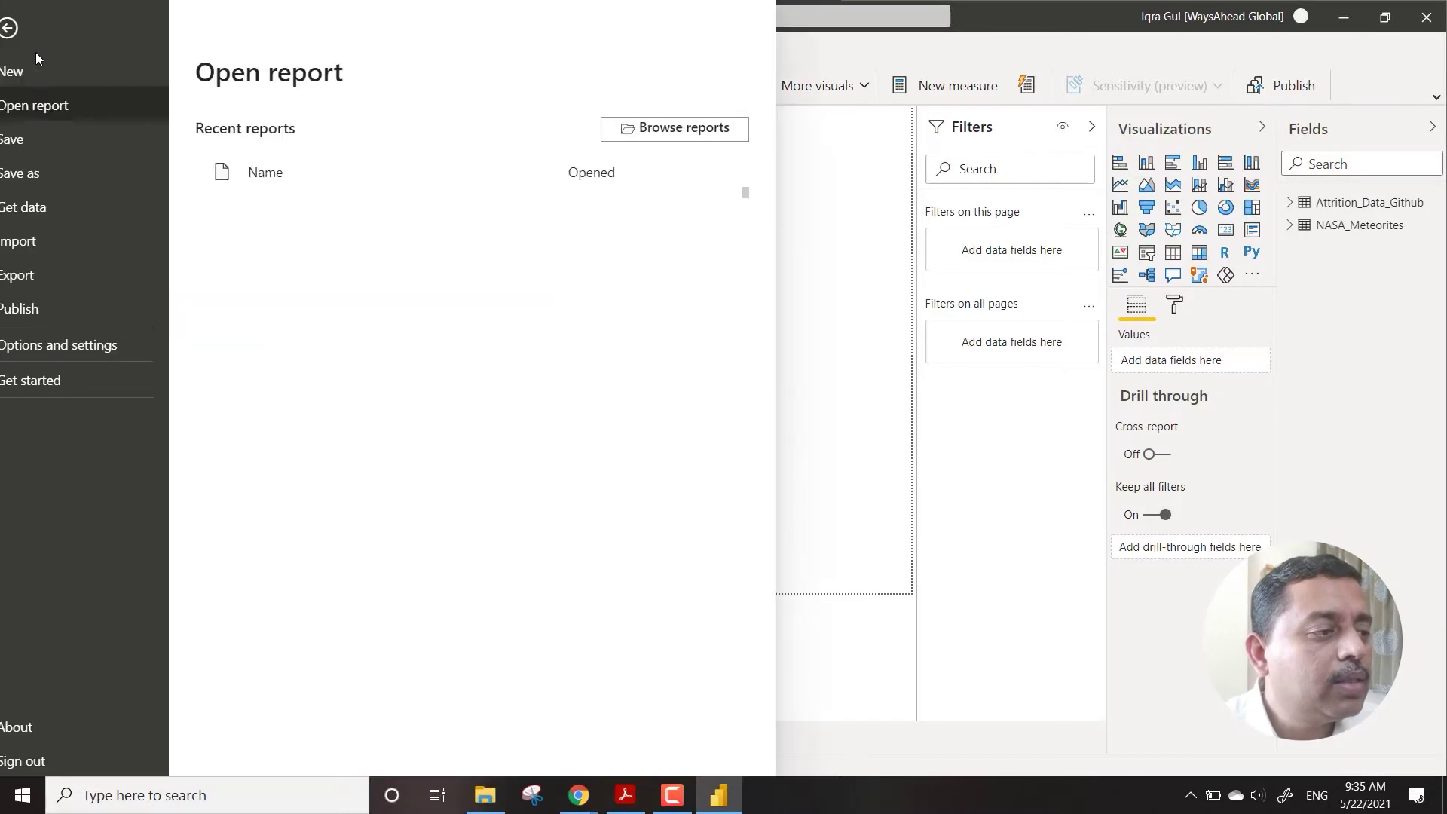
pyautogui.click(113, 349)
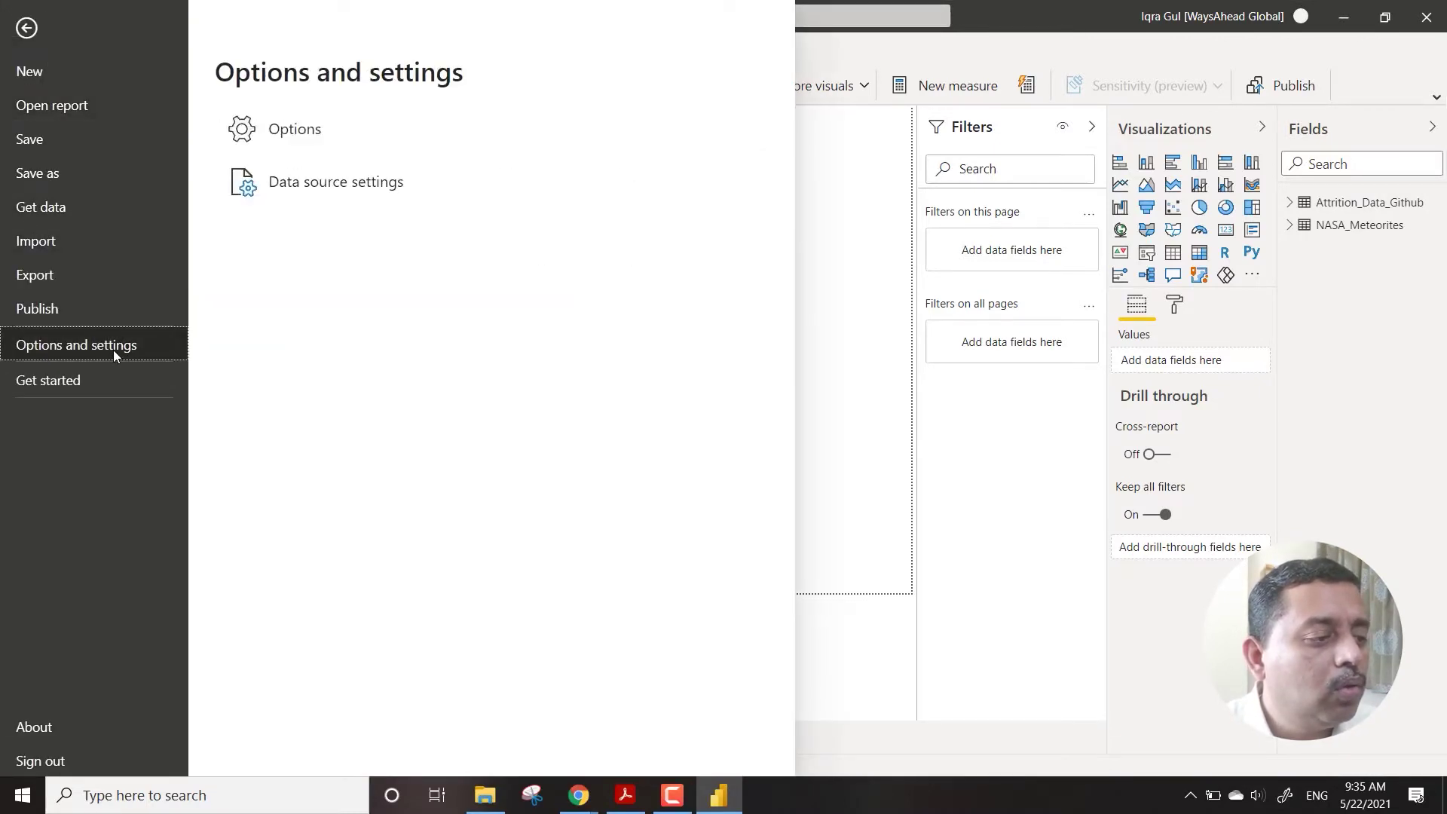
pyautogui.click(293, 134)
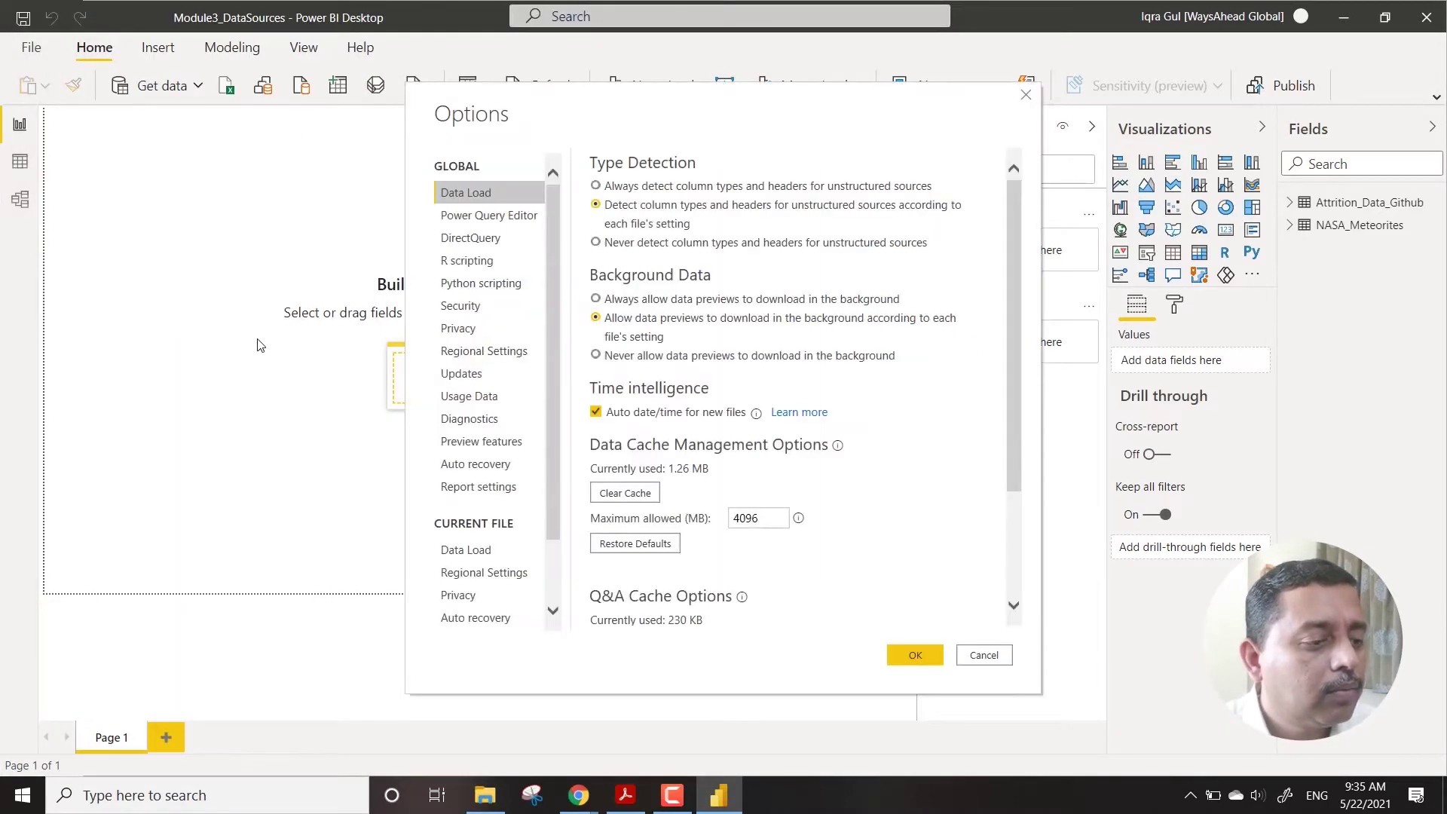
pyautogui.click(512, 494)
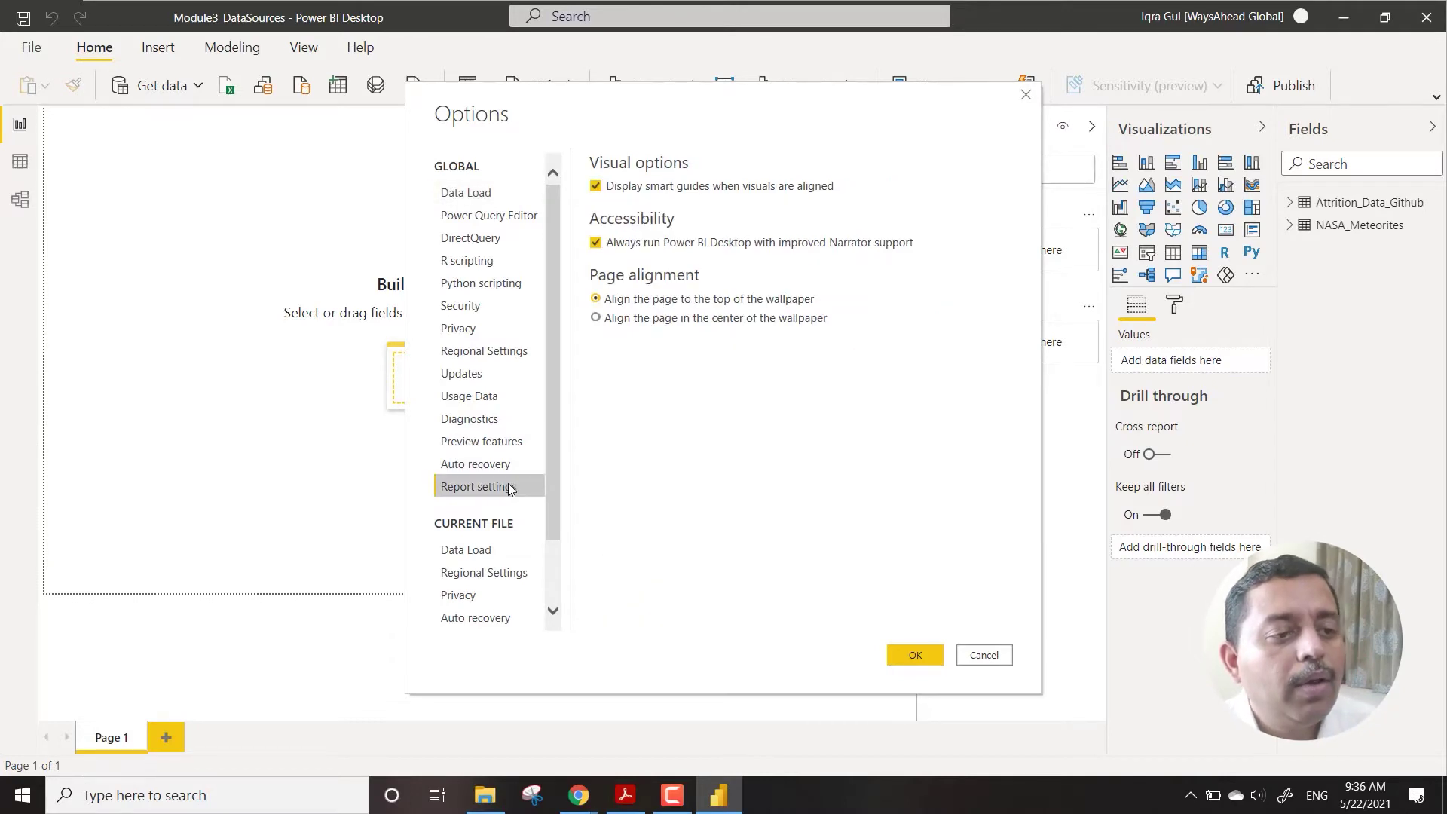
pyautogui.click(553, 428)
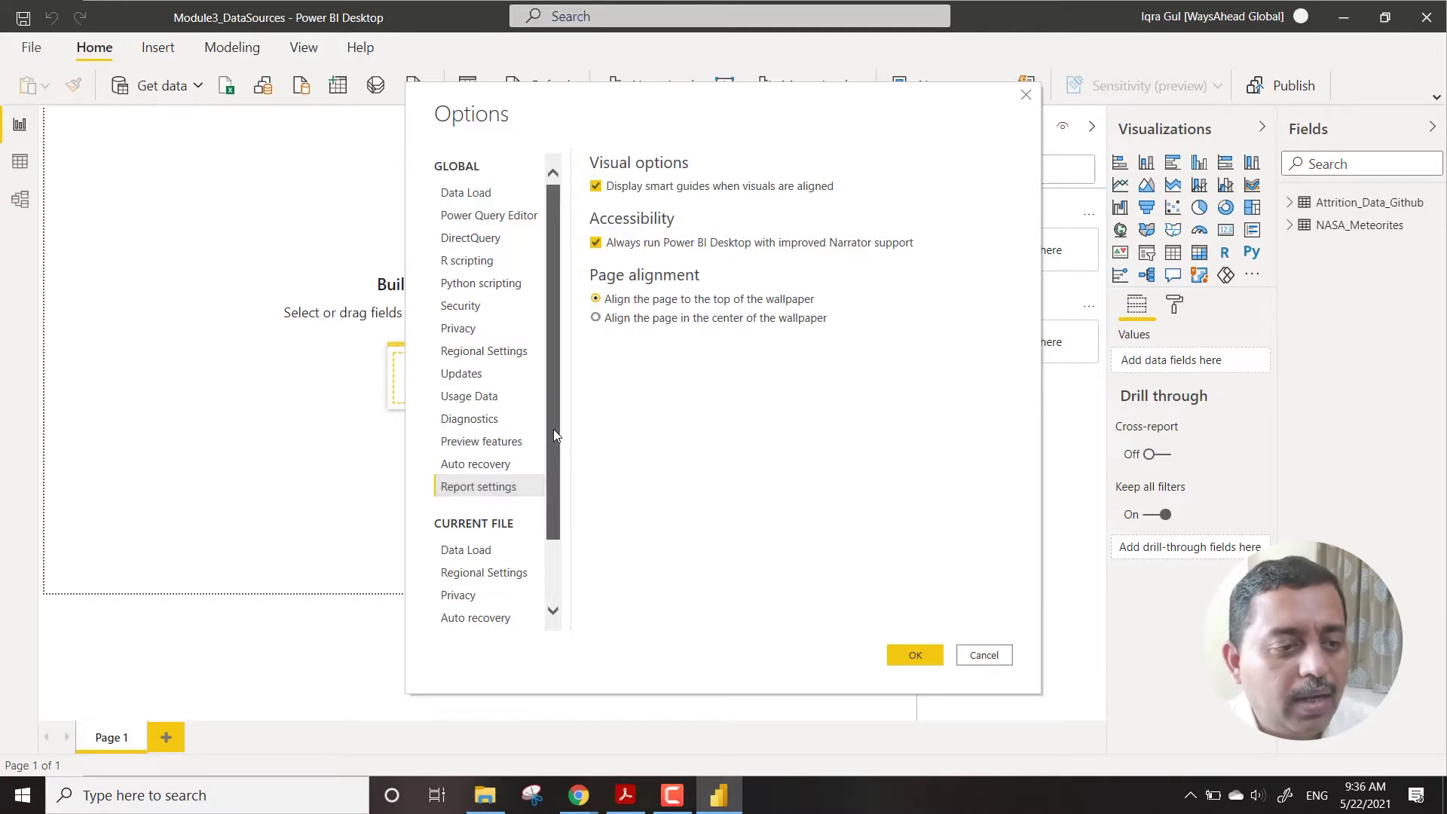
pyautogui.moveTo(553, 428); pyautogui.dragTo(549, 517)
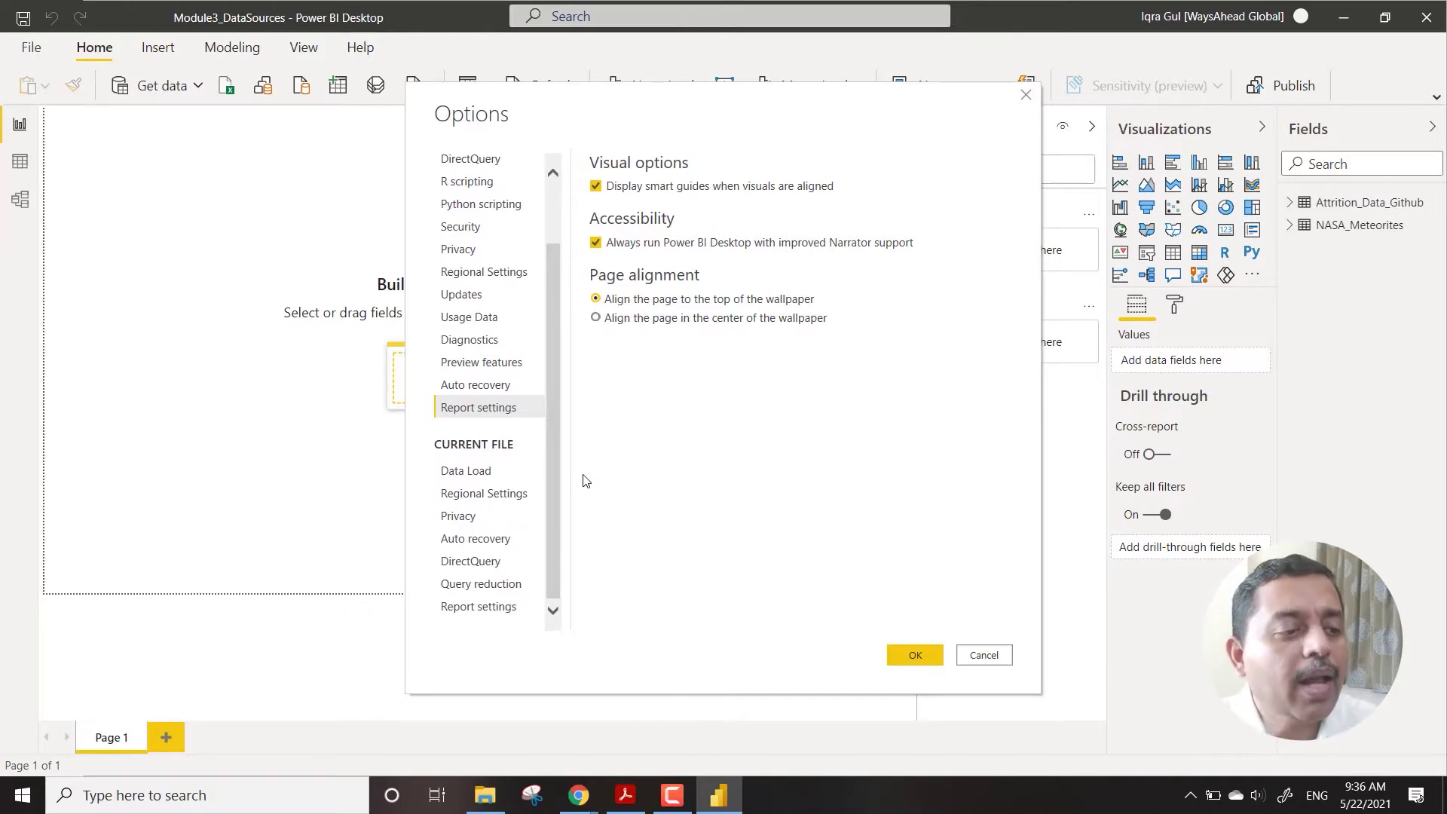
pyautogui.click(498, 607)
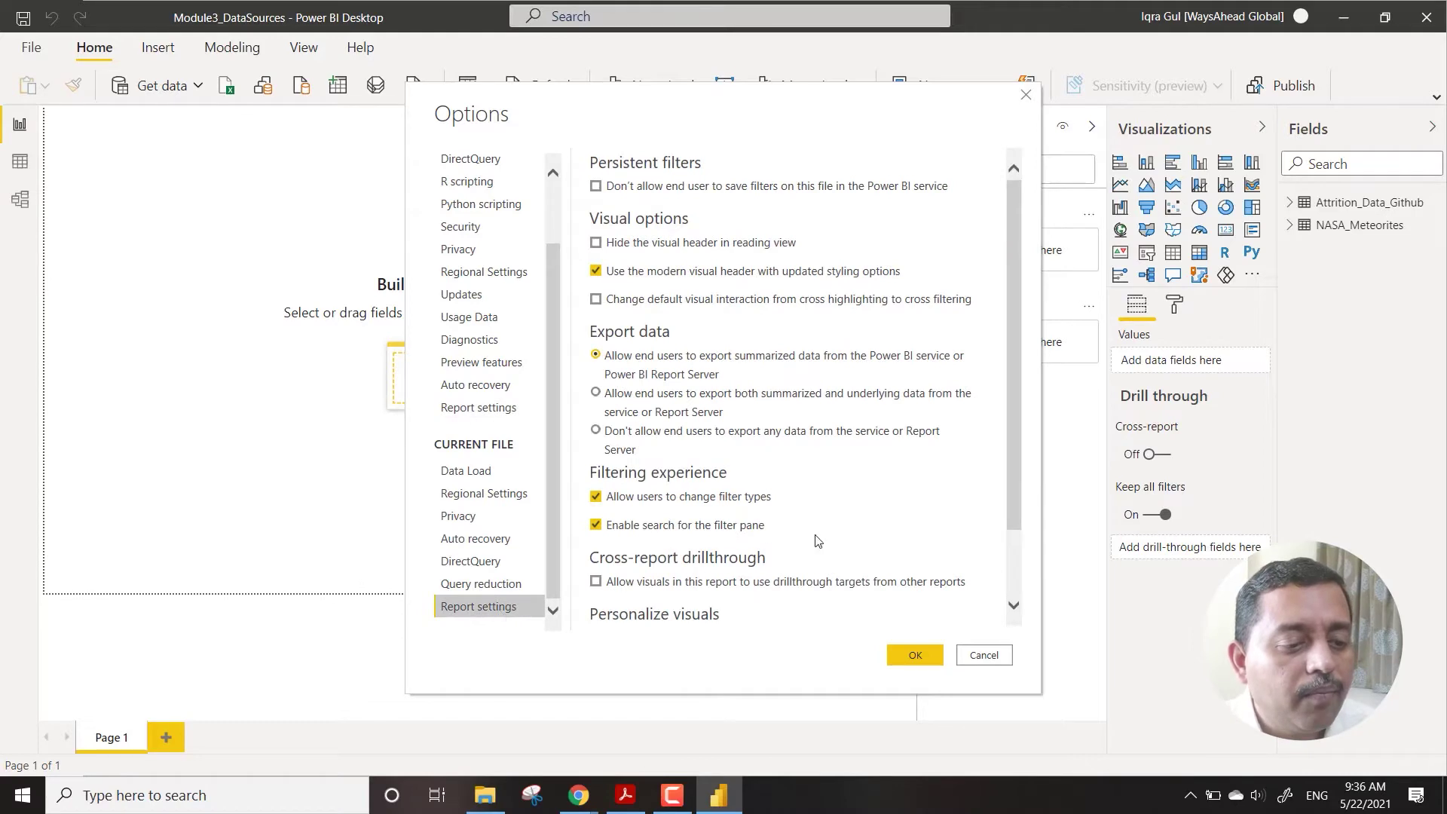
pyautogui.scroll(-1, 883, 533)
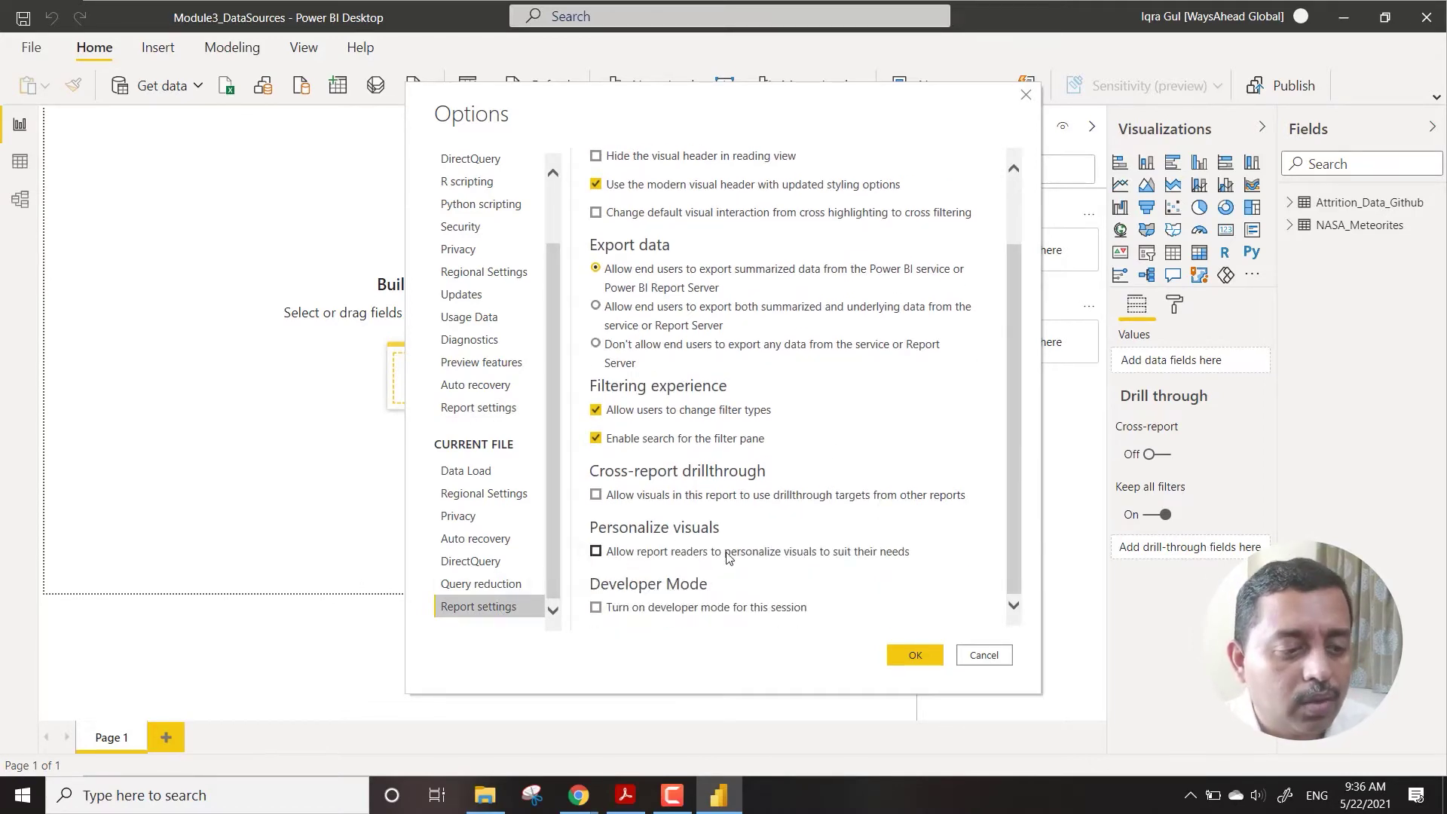
pyautogui.click(600, 552)
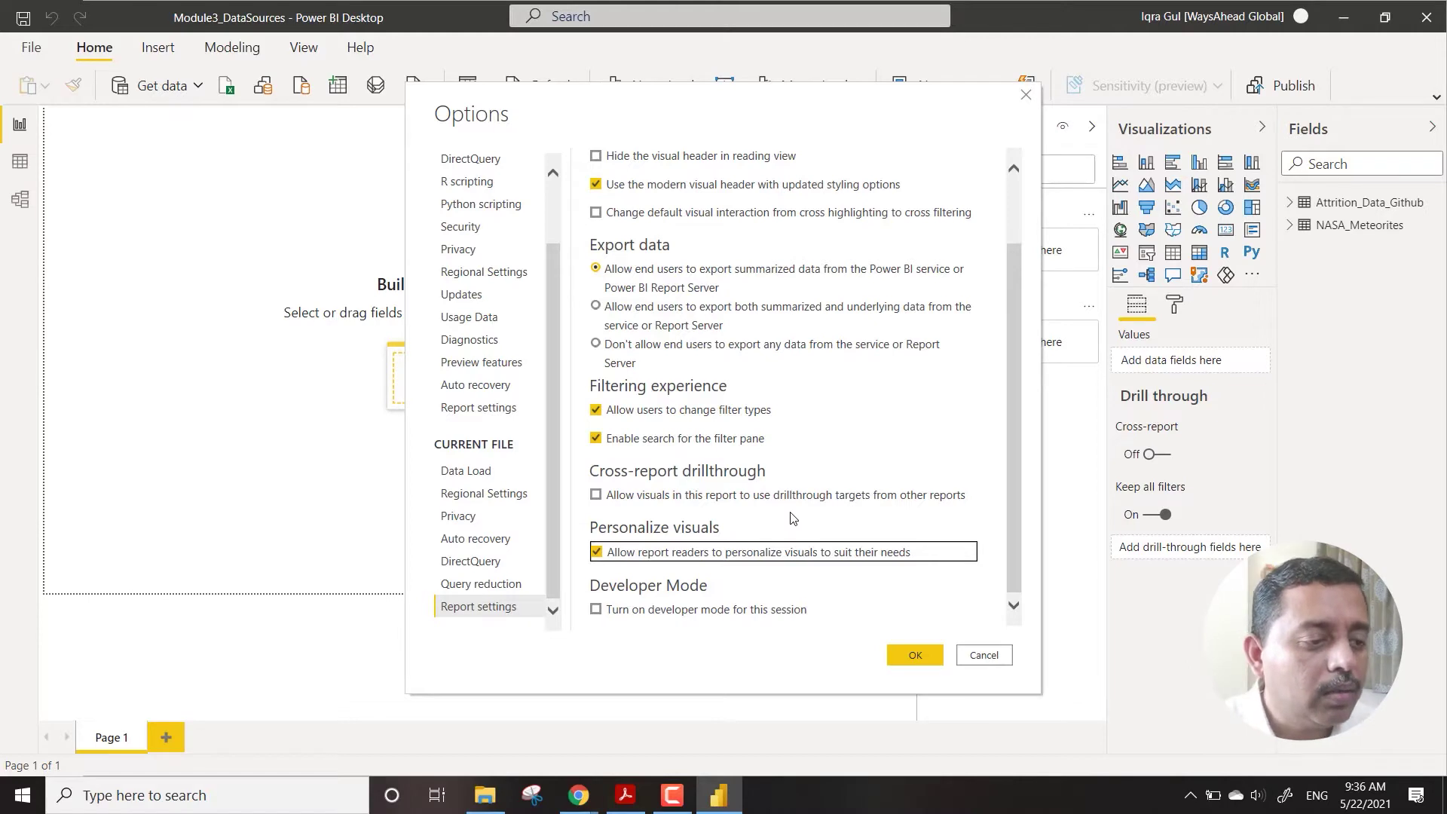
# Clear the data cache, Q&A cache and folded artifacts cache in the global data load options
pyautogui.click(518, 468)
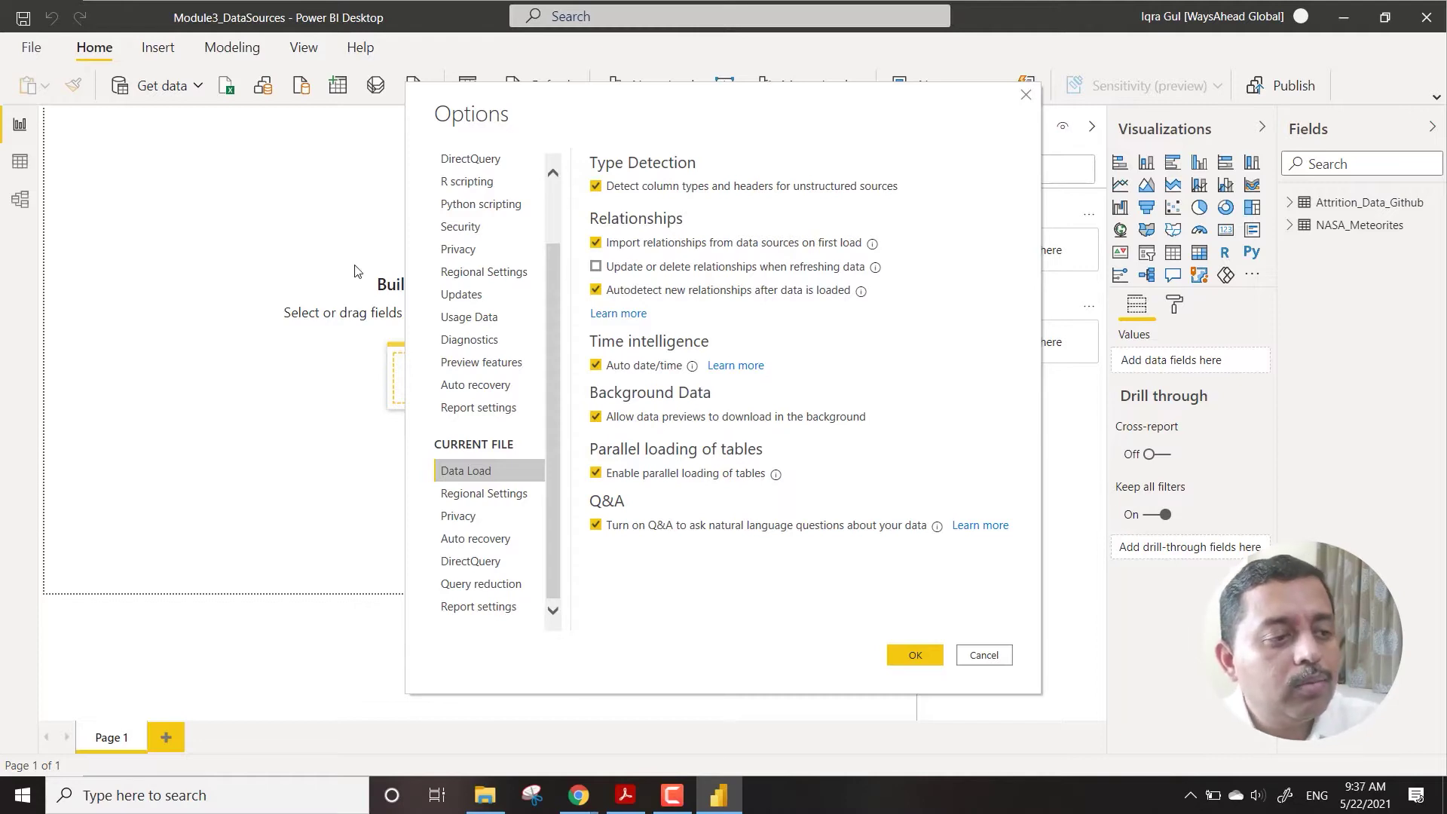
pyautogui.scroll(2, 504, 356)
pyautogui.scroll(-1, 503, 356)
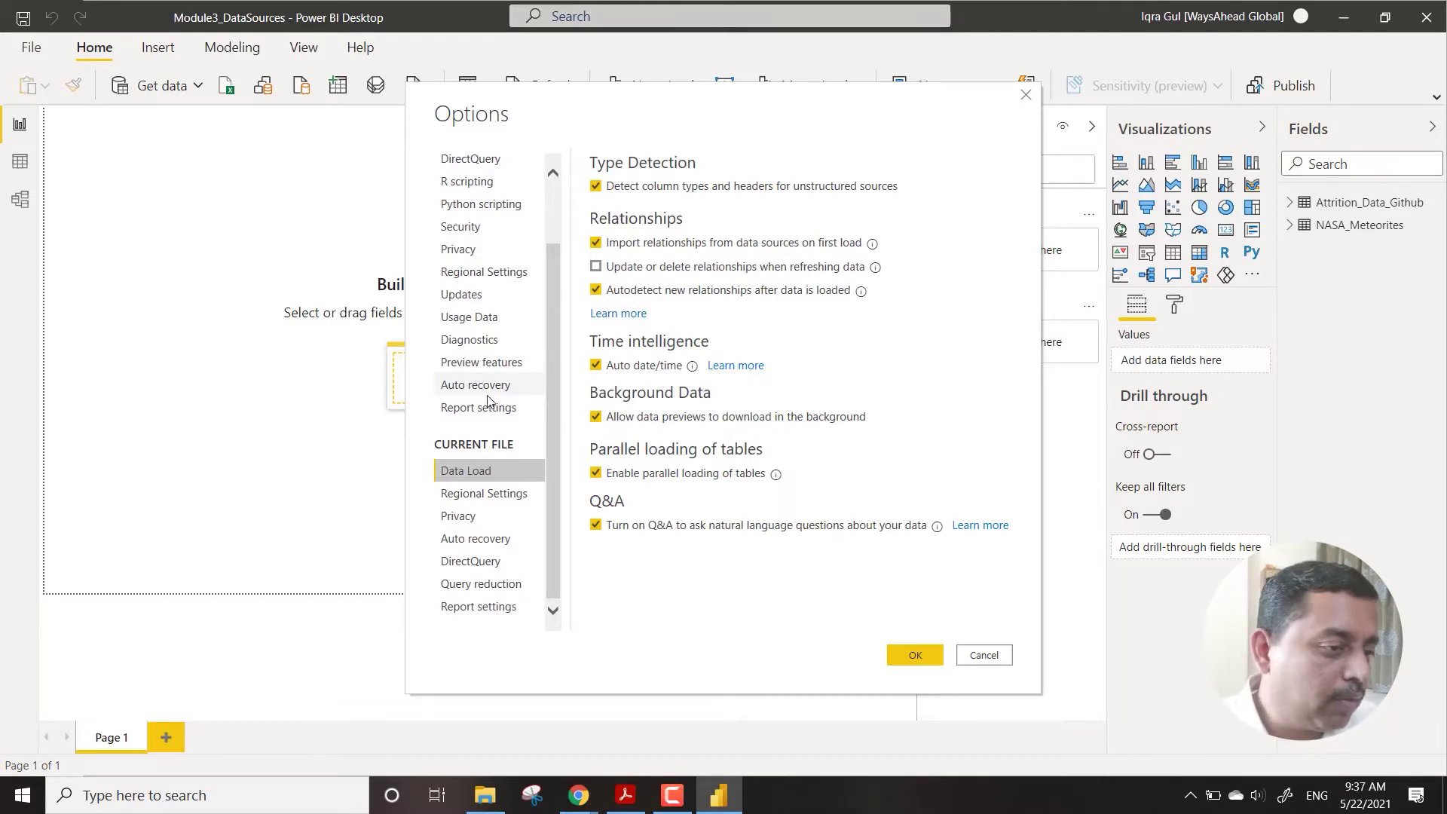
pyautogui.scroll(1, 486, 406)
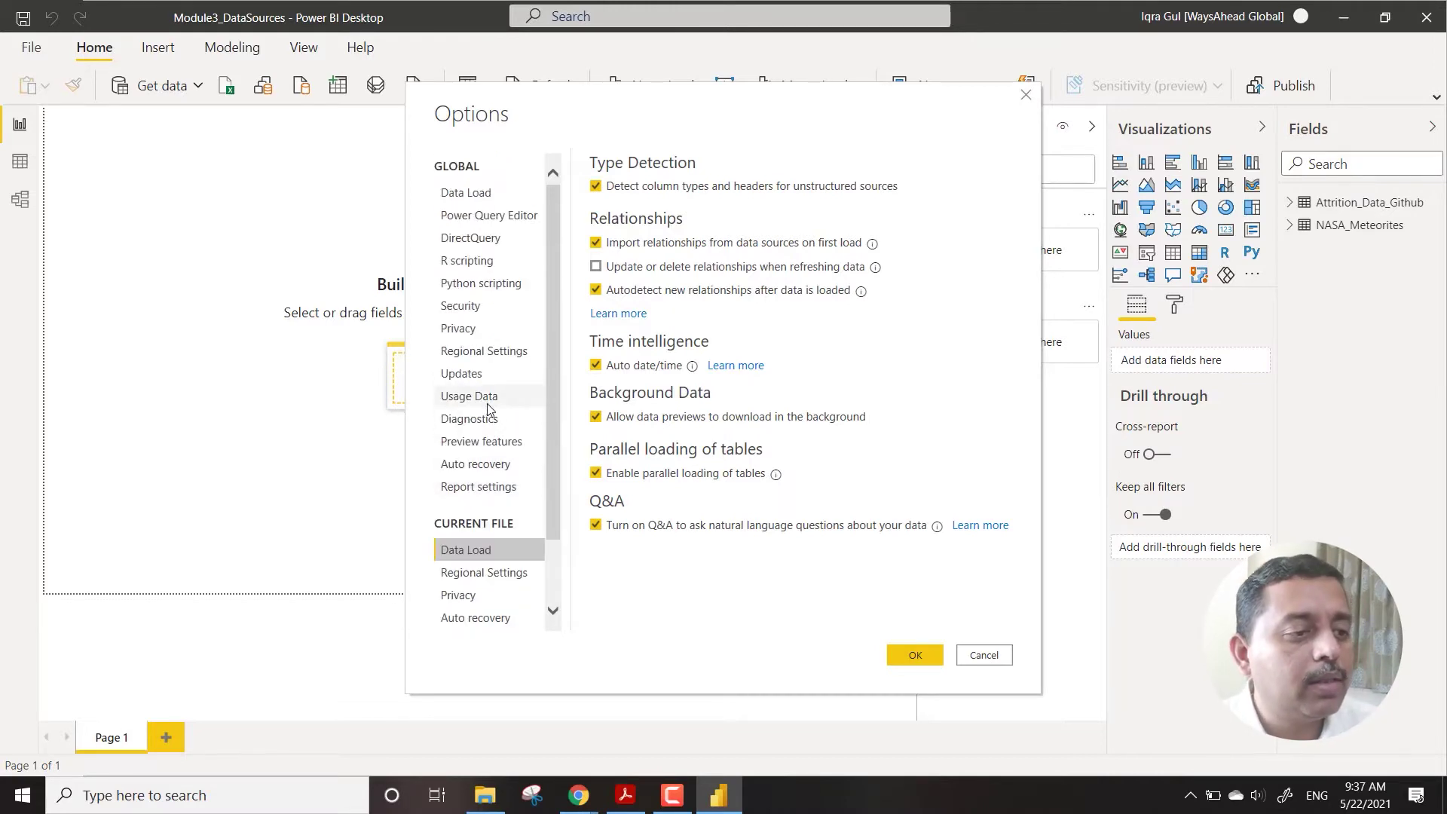
pyautogui.click(474, 194)
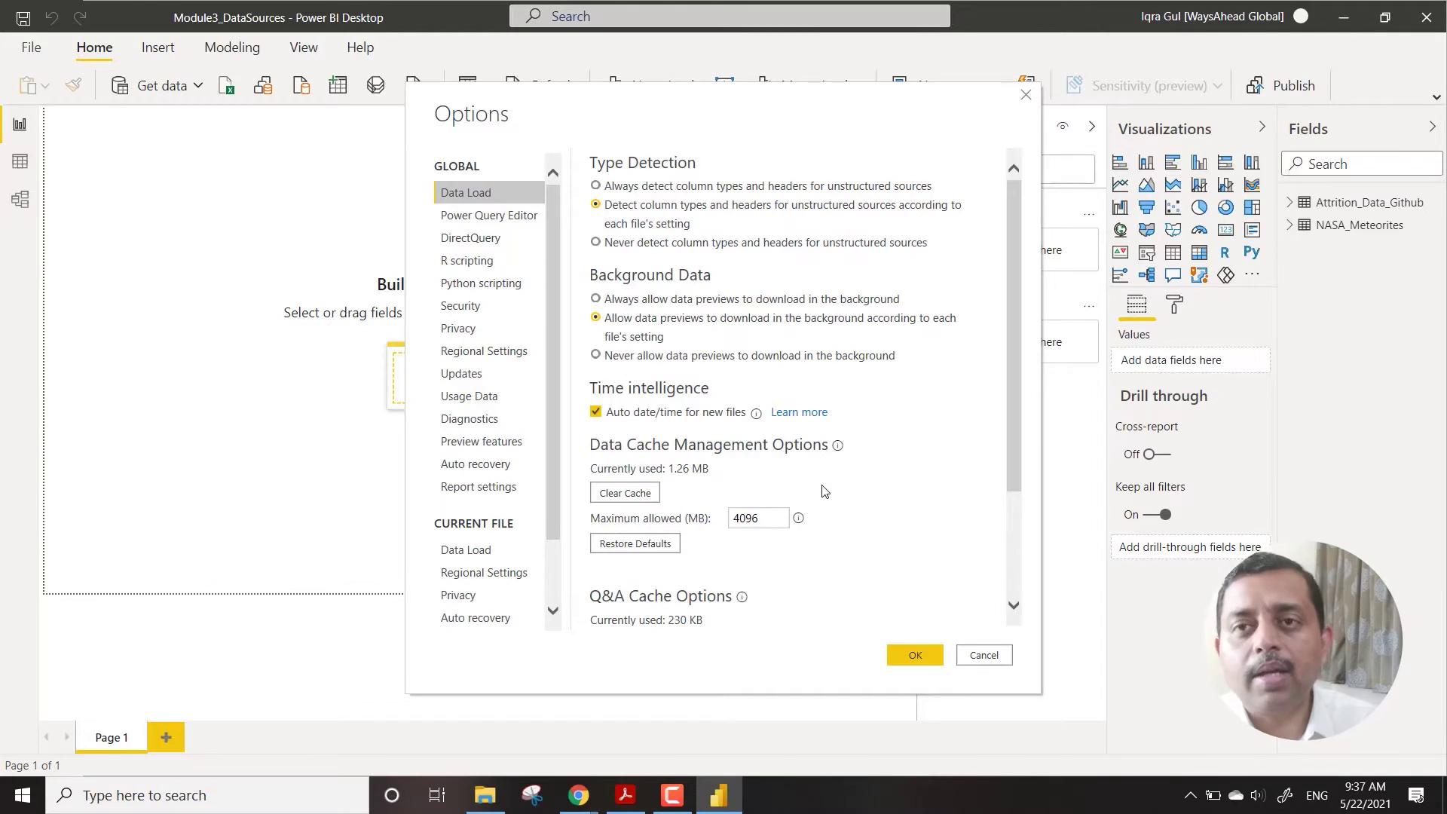
pyautogui.click(637, 496)
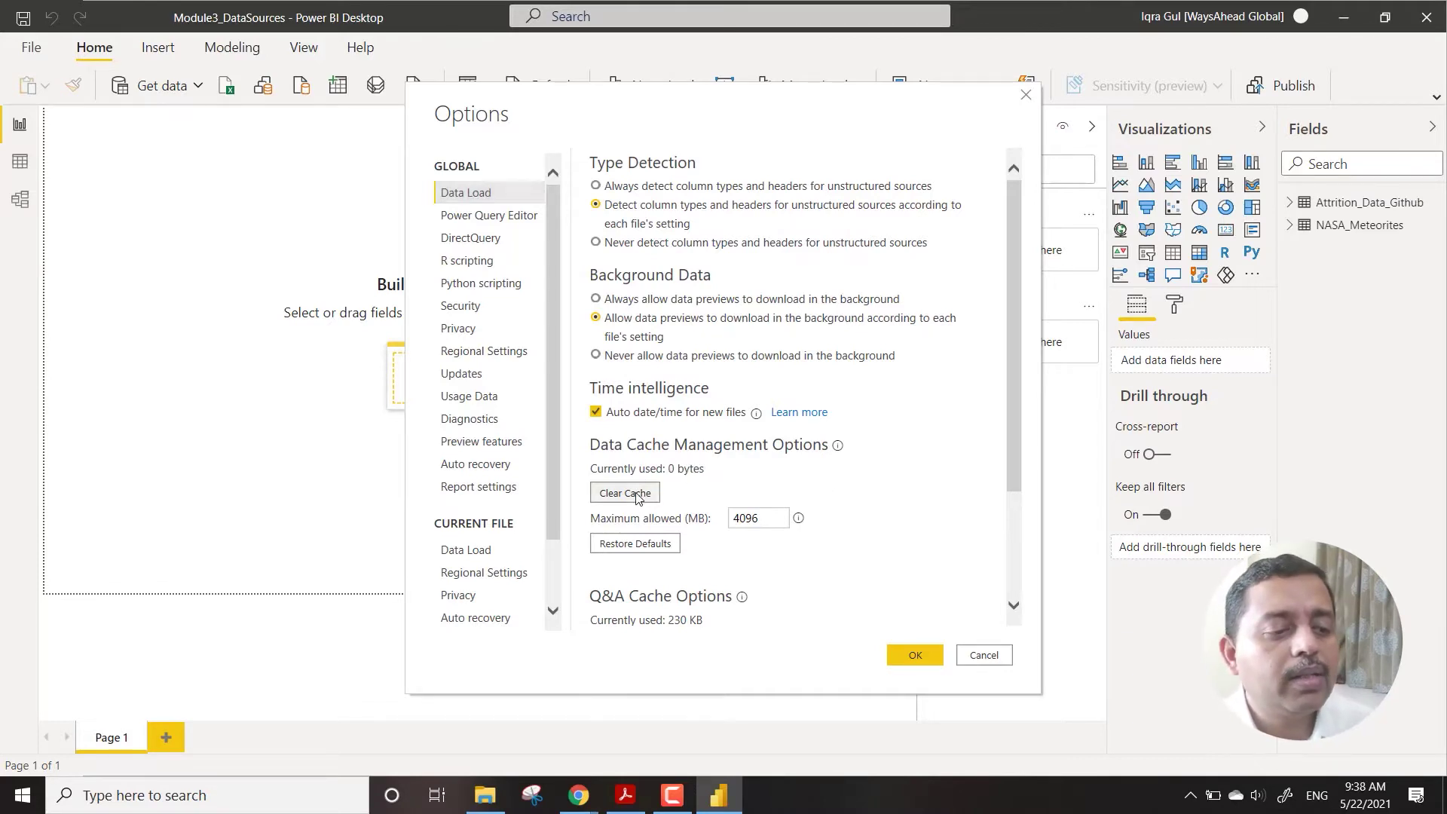
pyautogui.scroll(-1, 678, 490)
pyautogui.scroll(-1, 800, 488)
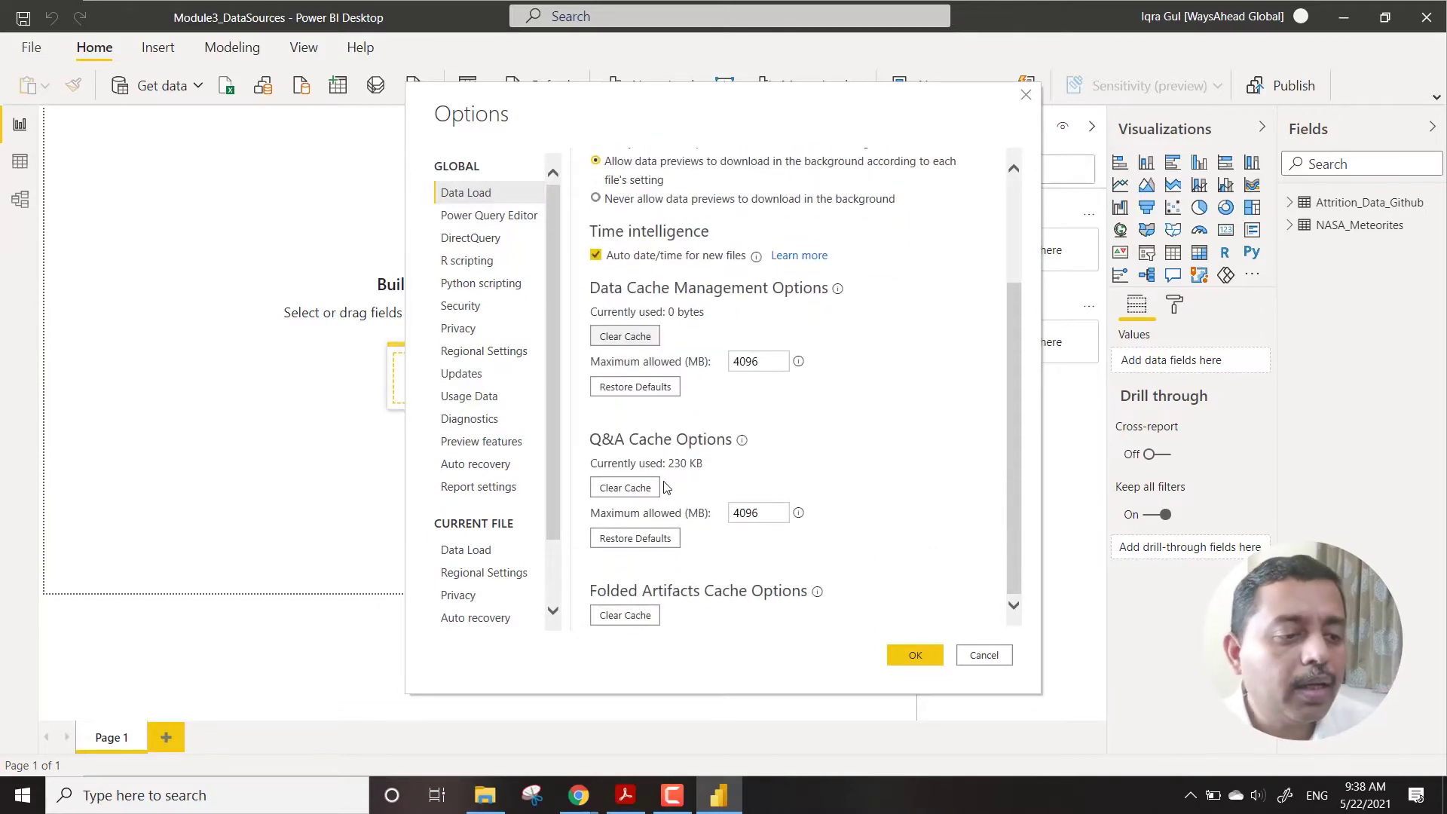
pyautogui.click(635, 488)
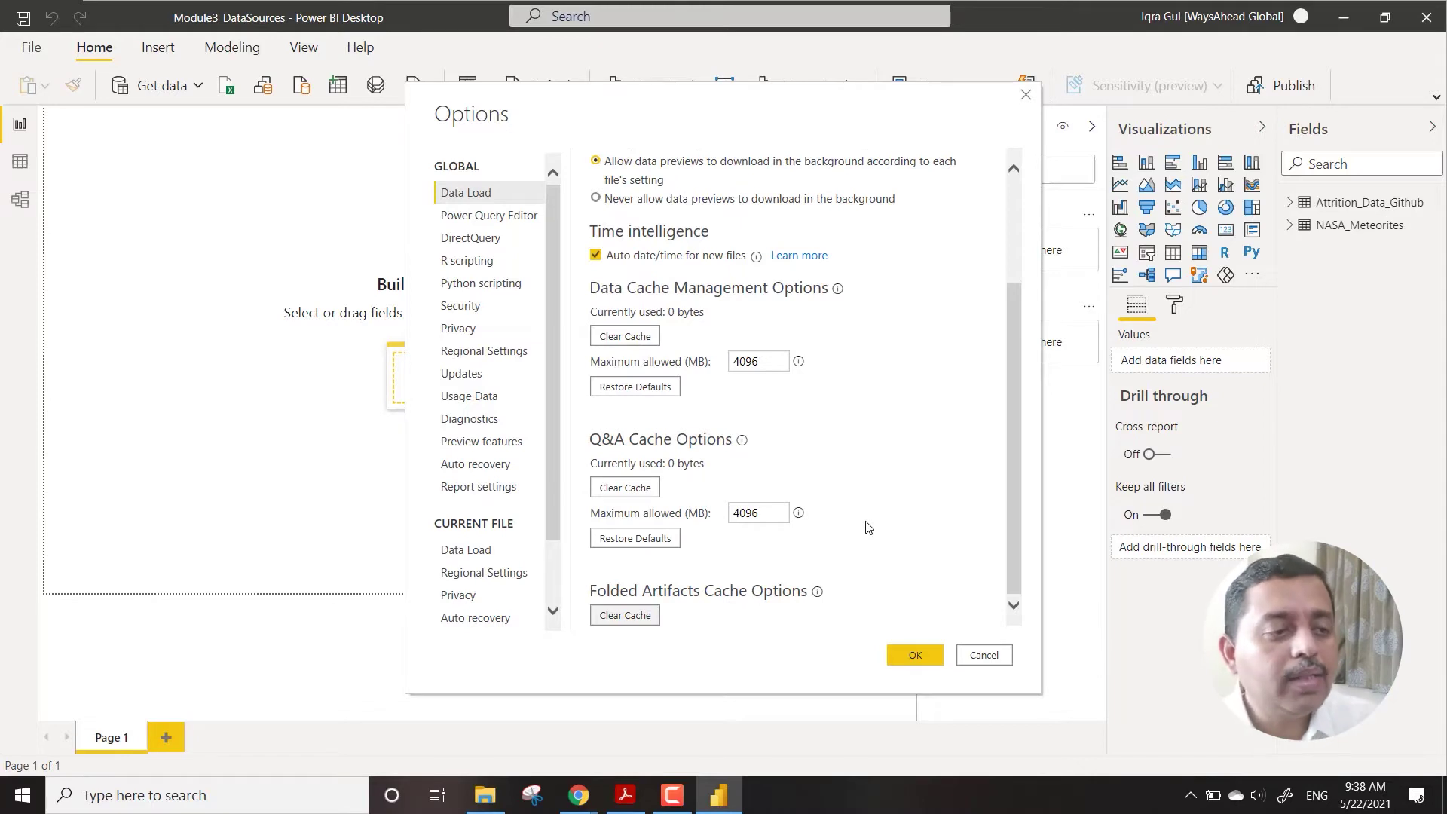
# Examine the global Power Query Editor, DirectQuery, R scripting, Python scripting and Security options
pyautogui.click(483, 218)
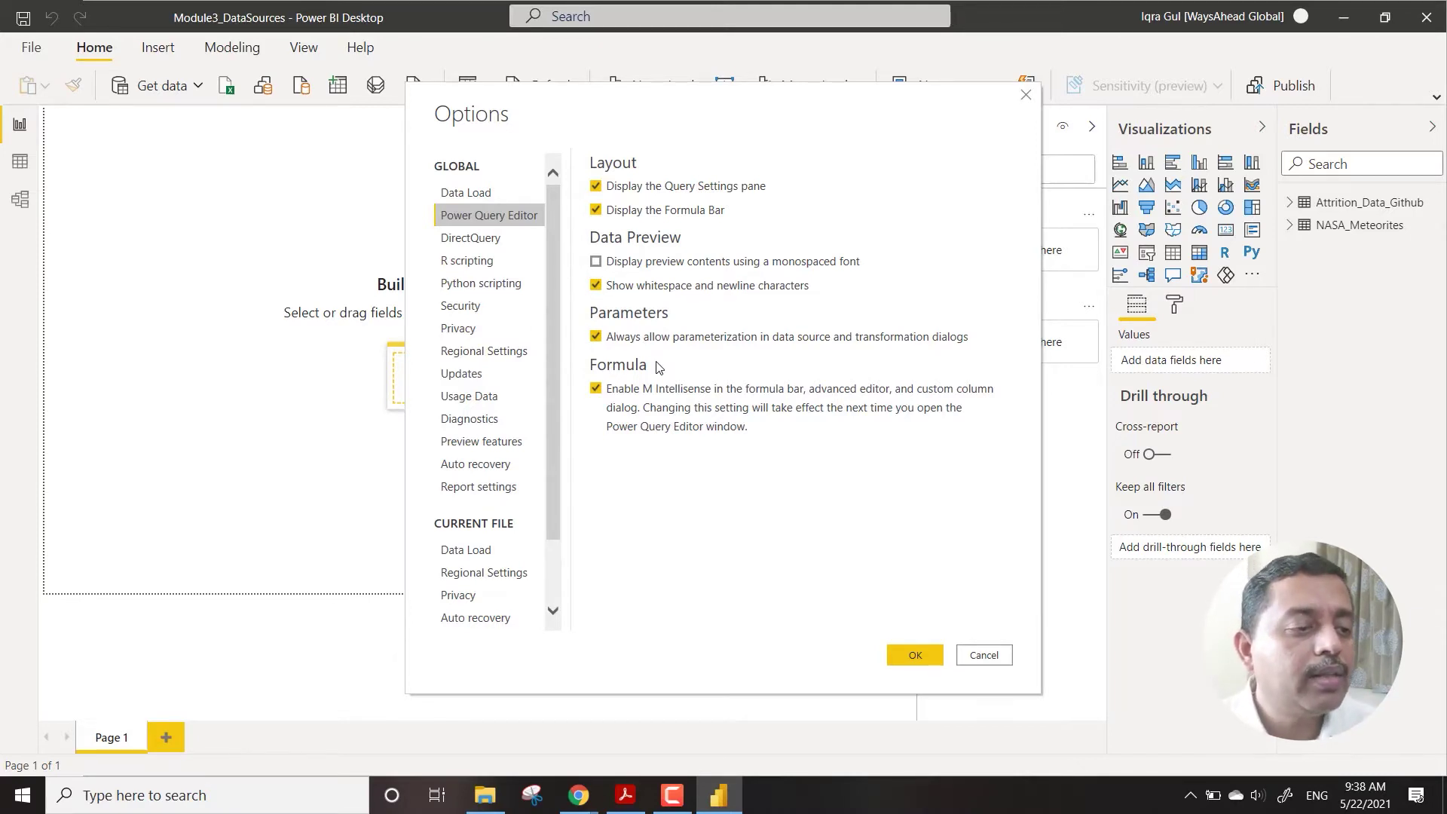
pyautogui.click(469, 239)
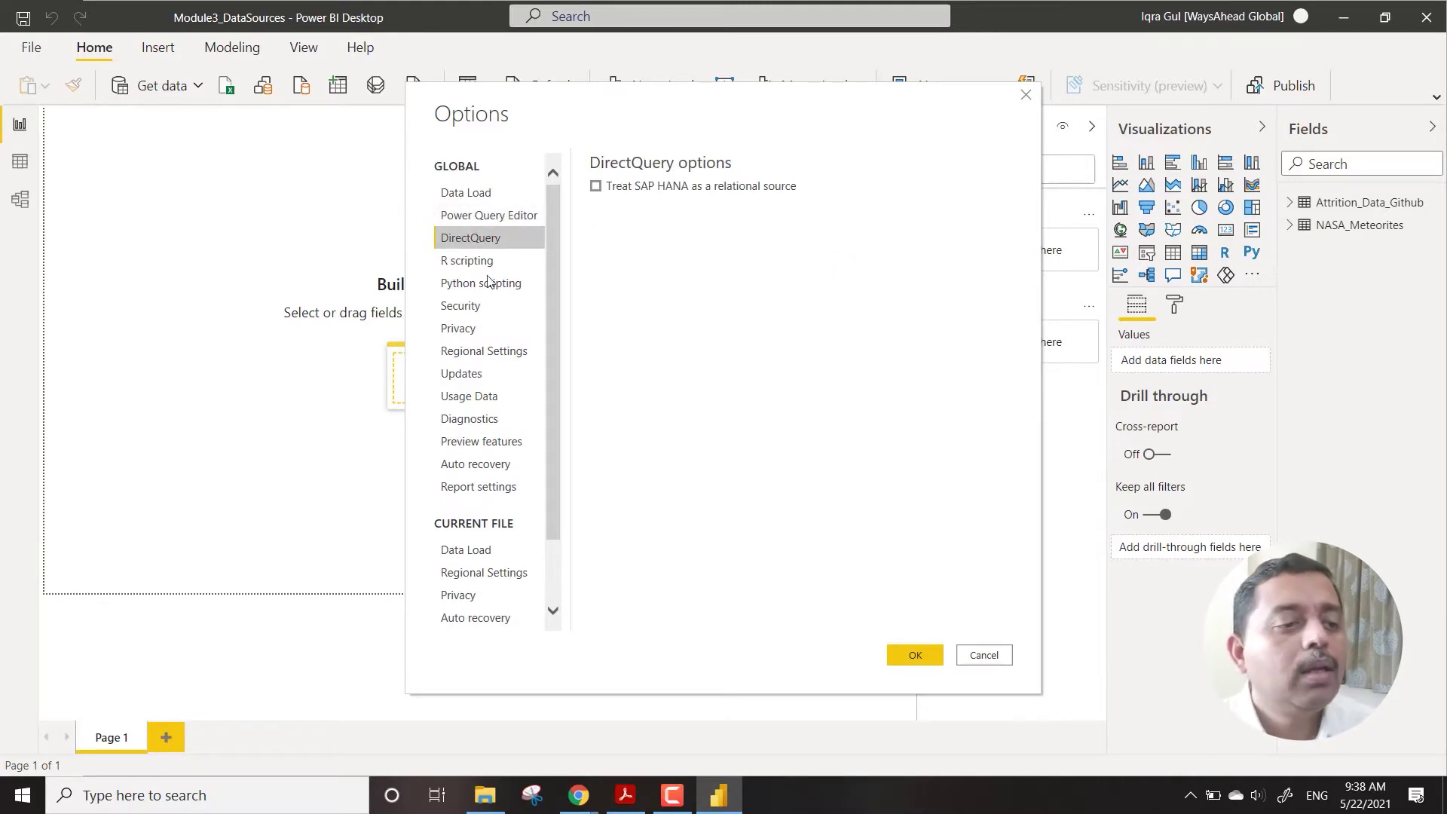
pyautogui.click(492, 262)
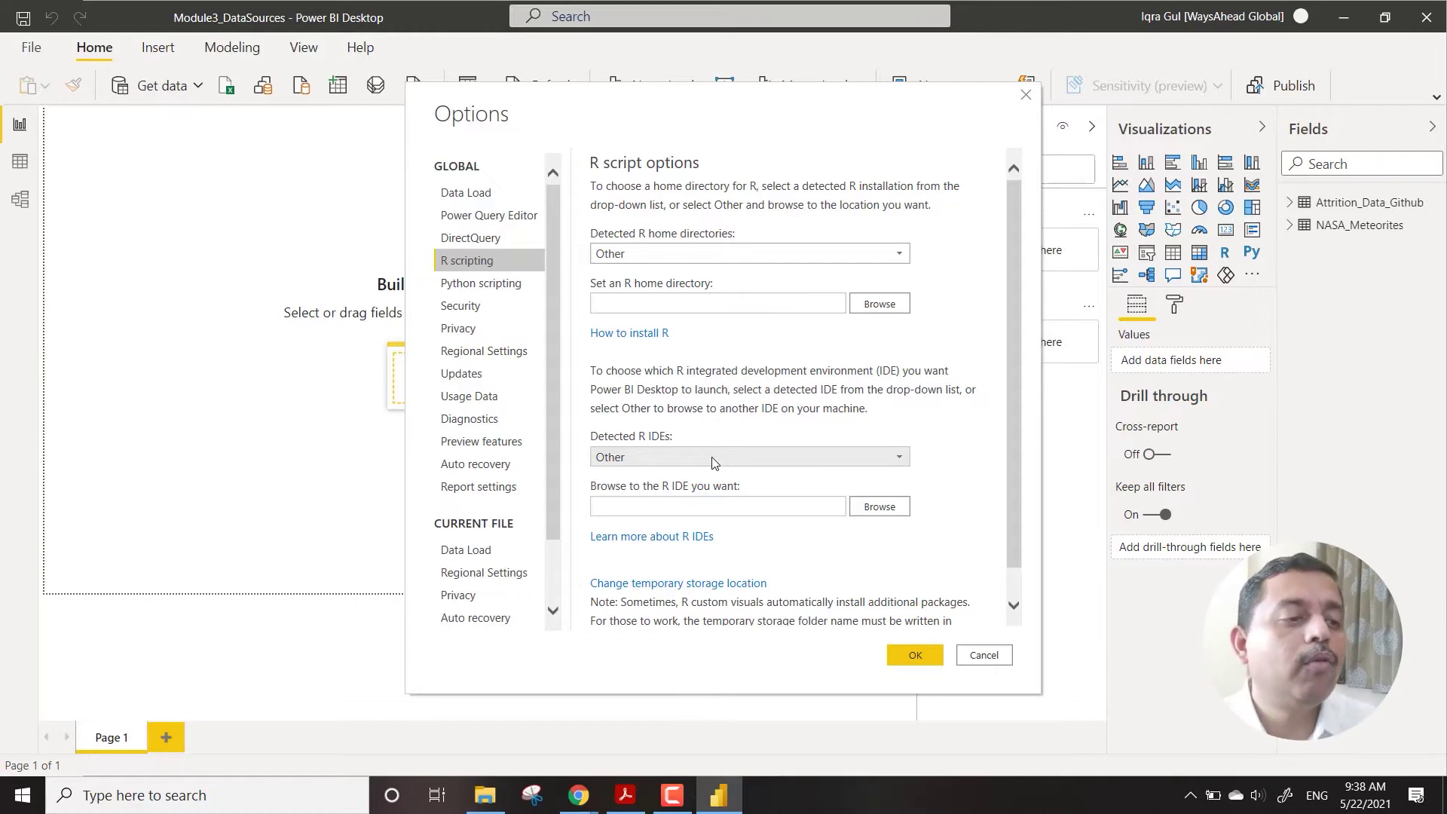
pyautogui.click(508, 294)
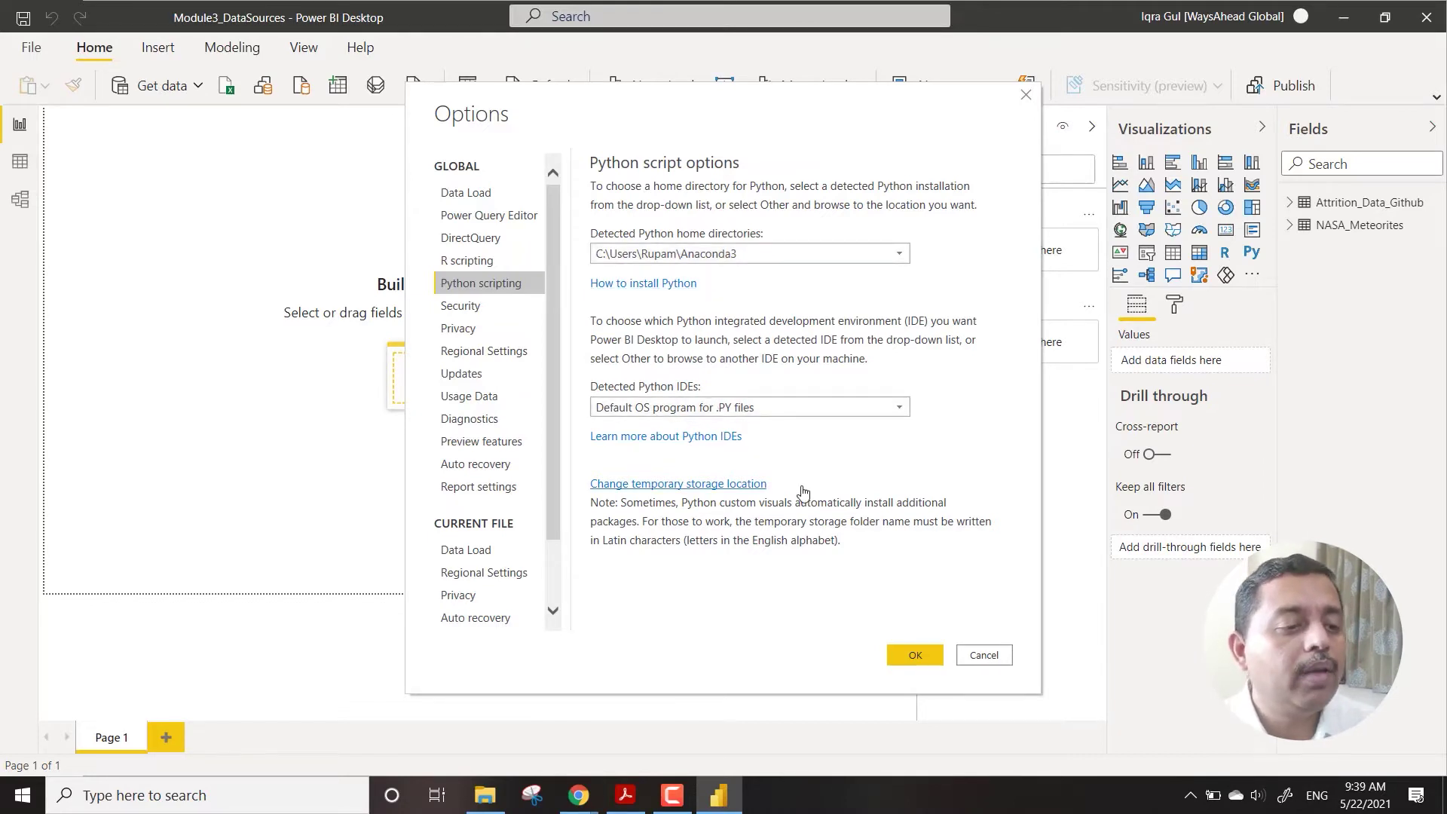
pyautogui.click(495, 313)
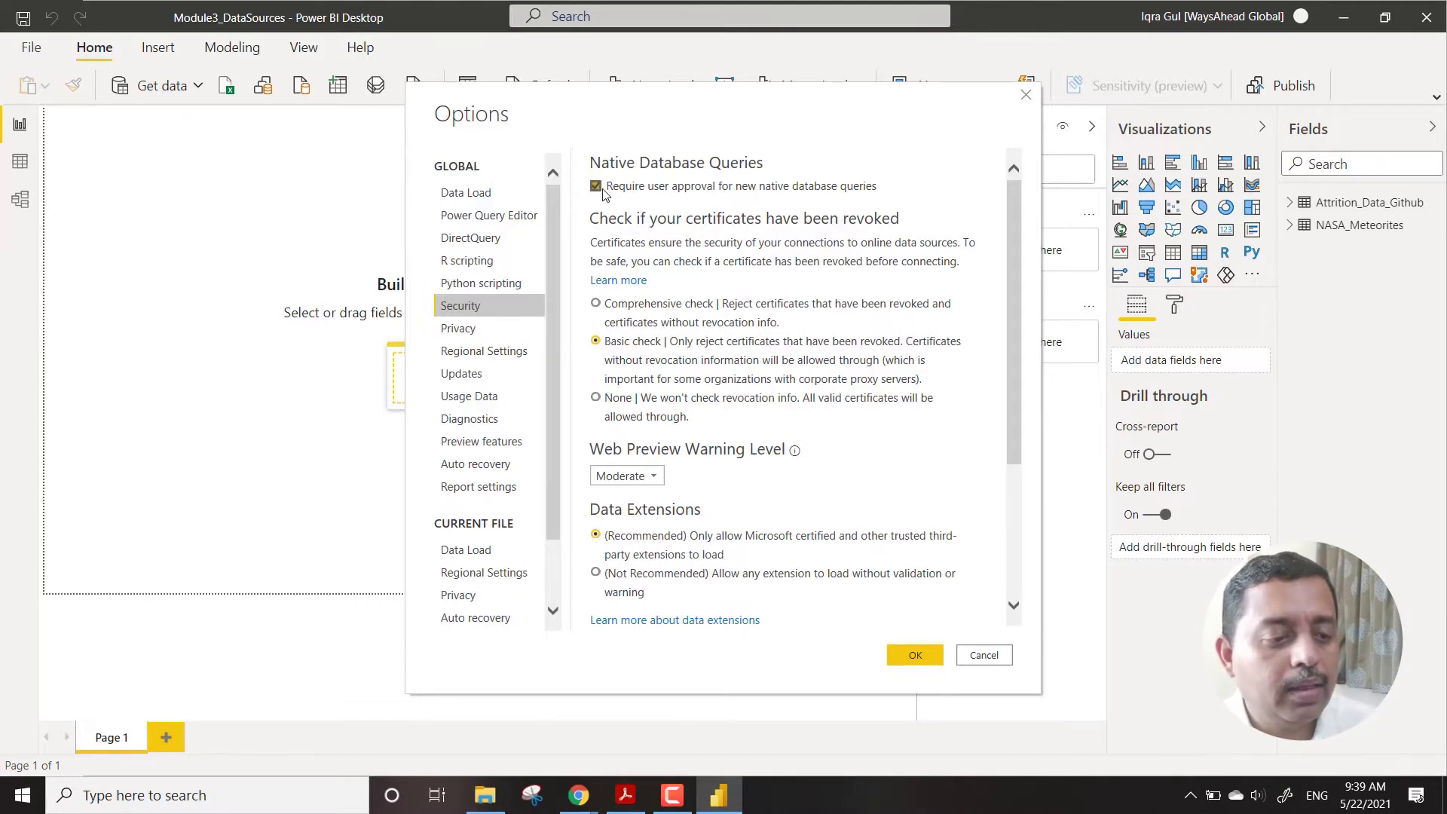
pyautogui.scroll(-3, 797, 400)
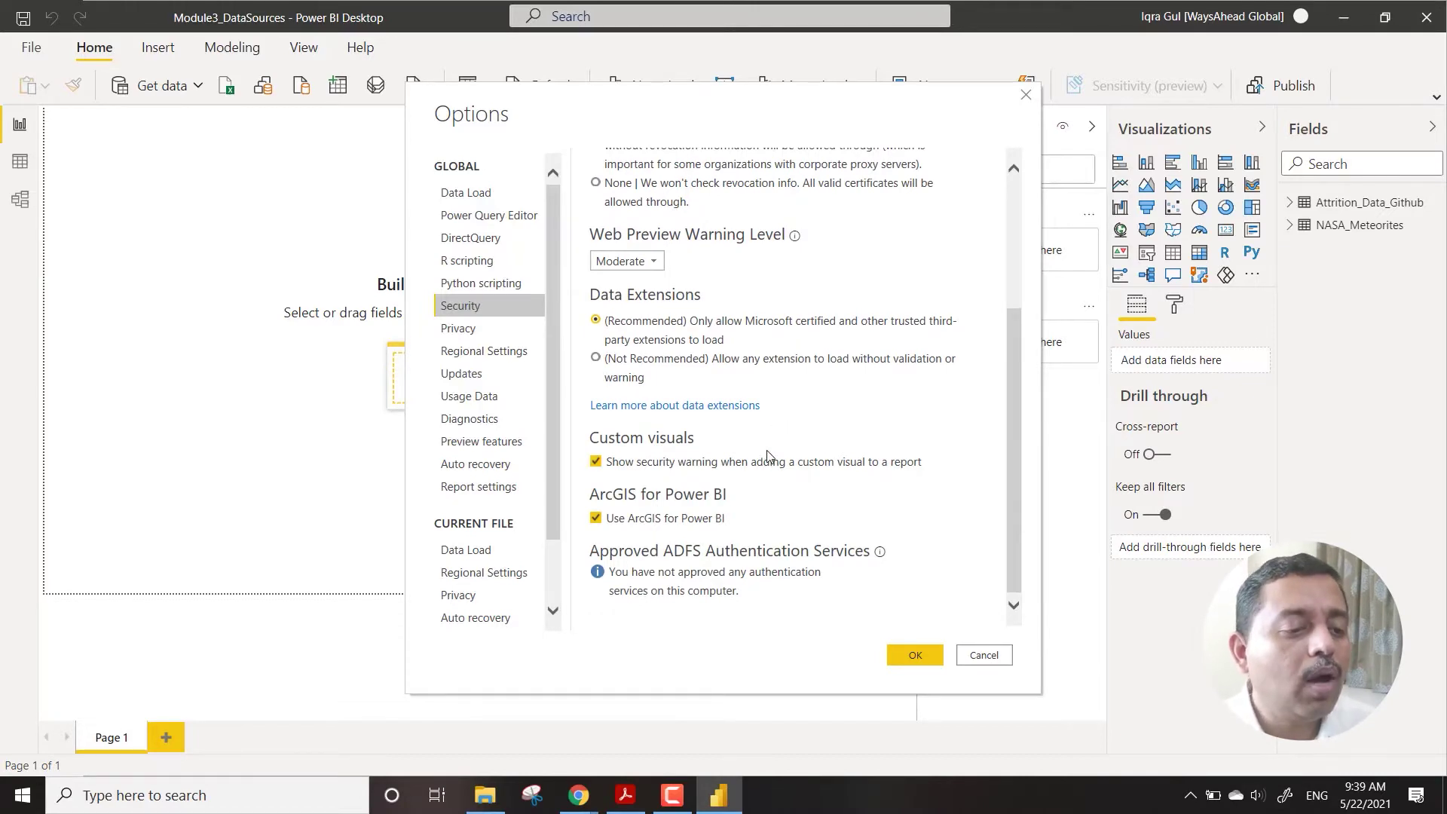
pyautogui.scroll(3, 769, 458)
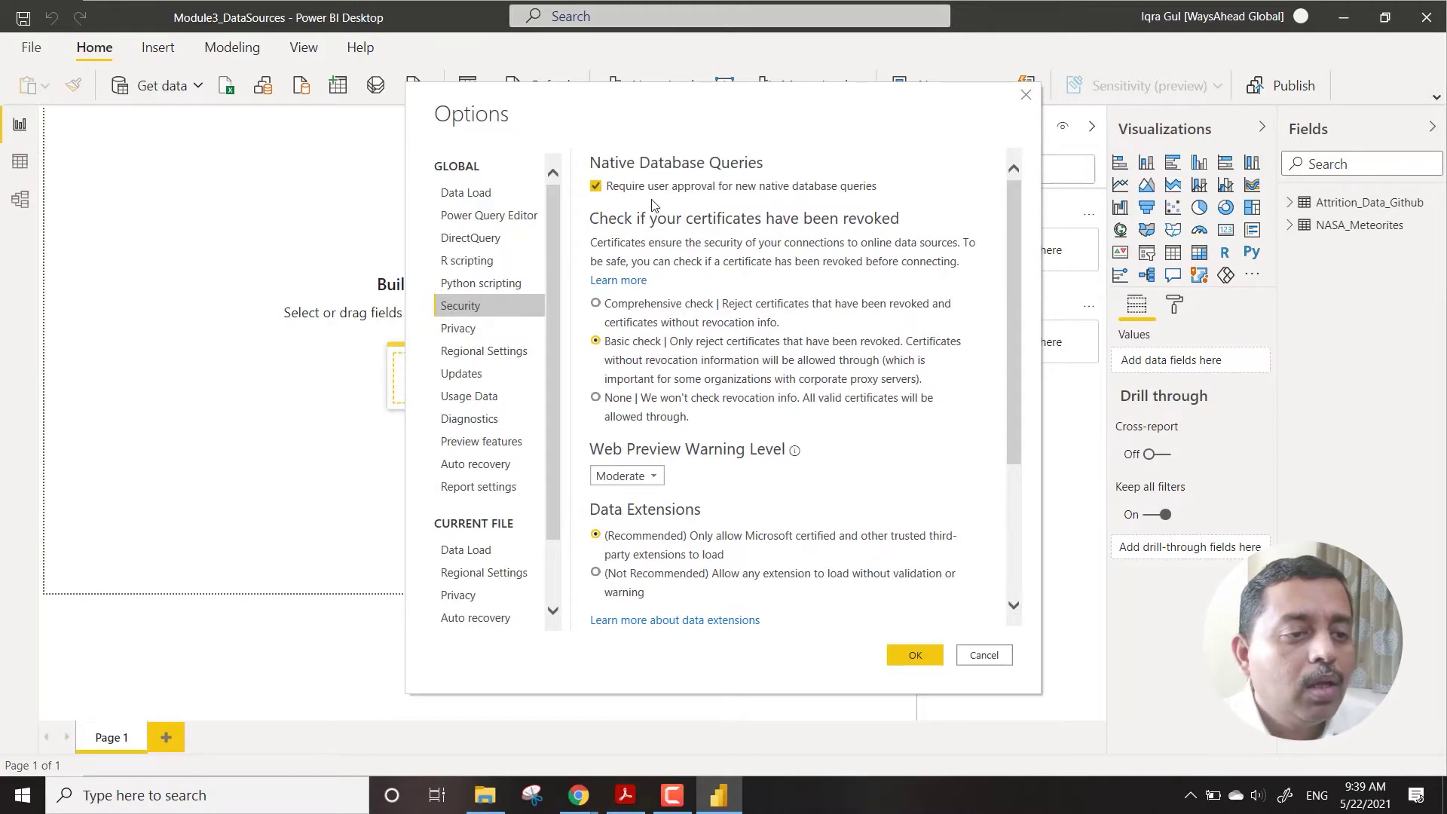
# Review the global options from Privacy through Auto recovery, and accept the changed options
pyautogui.click(485, 332)
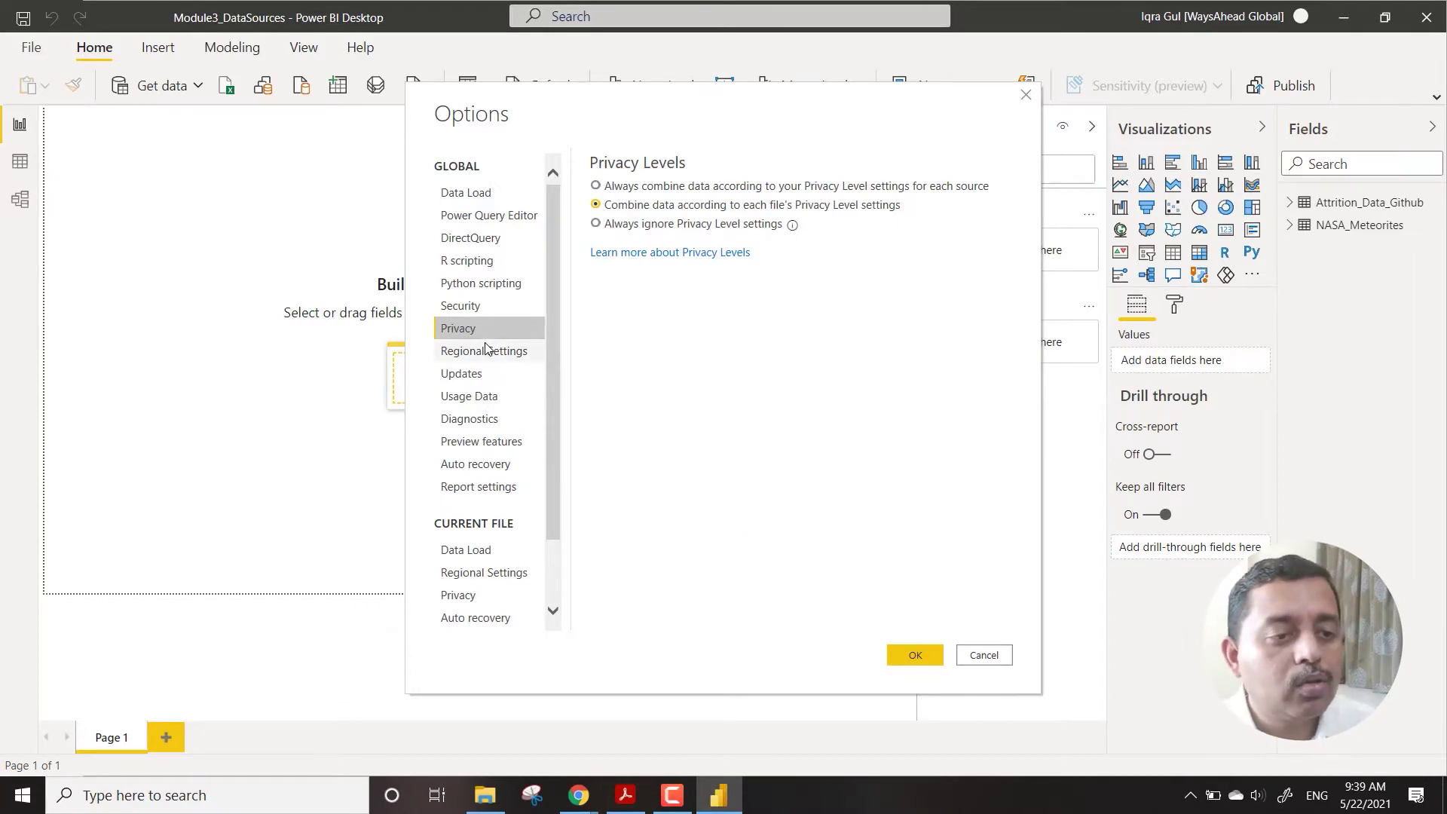
pyautogui.click(481, 357)
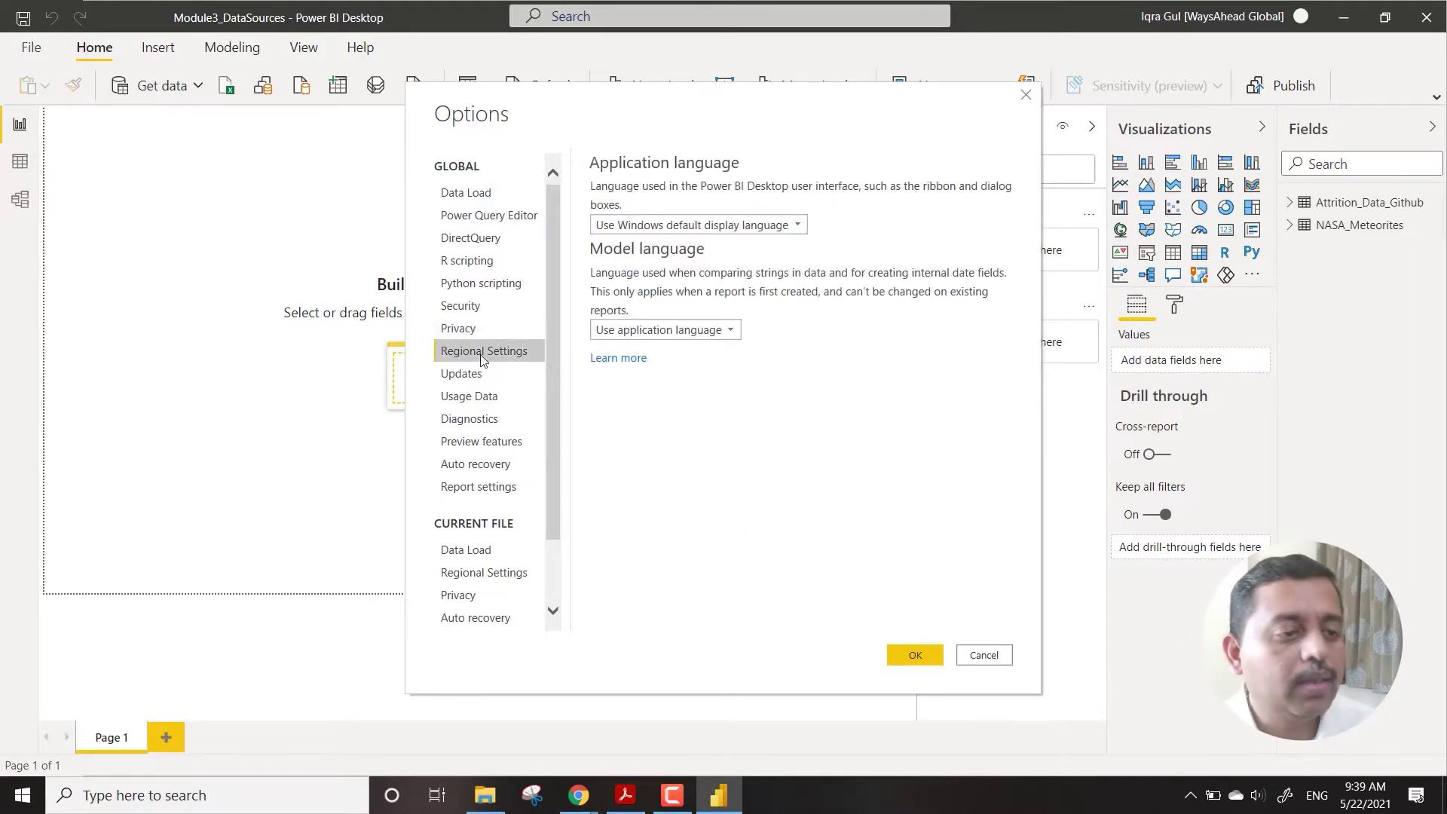
pyautogui.click(484, 376)
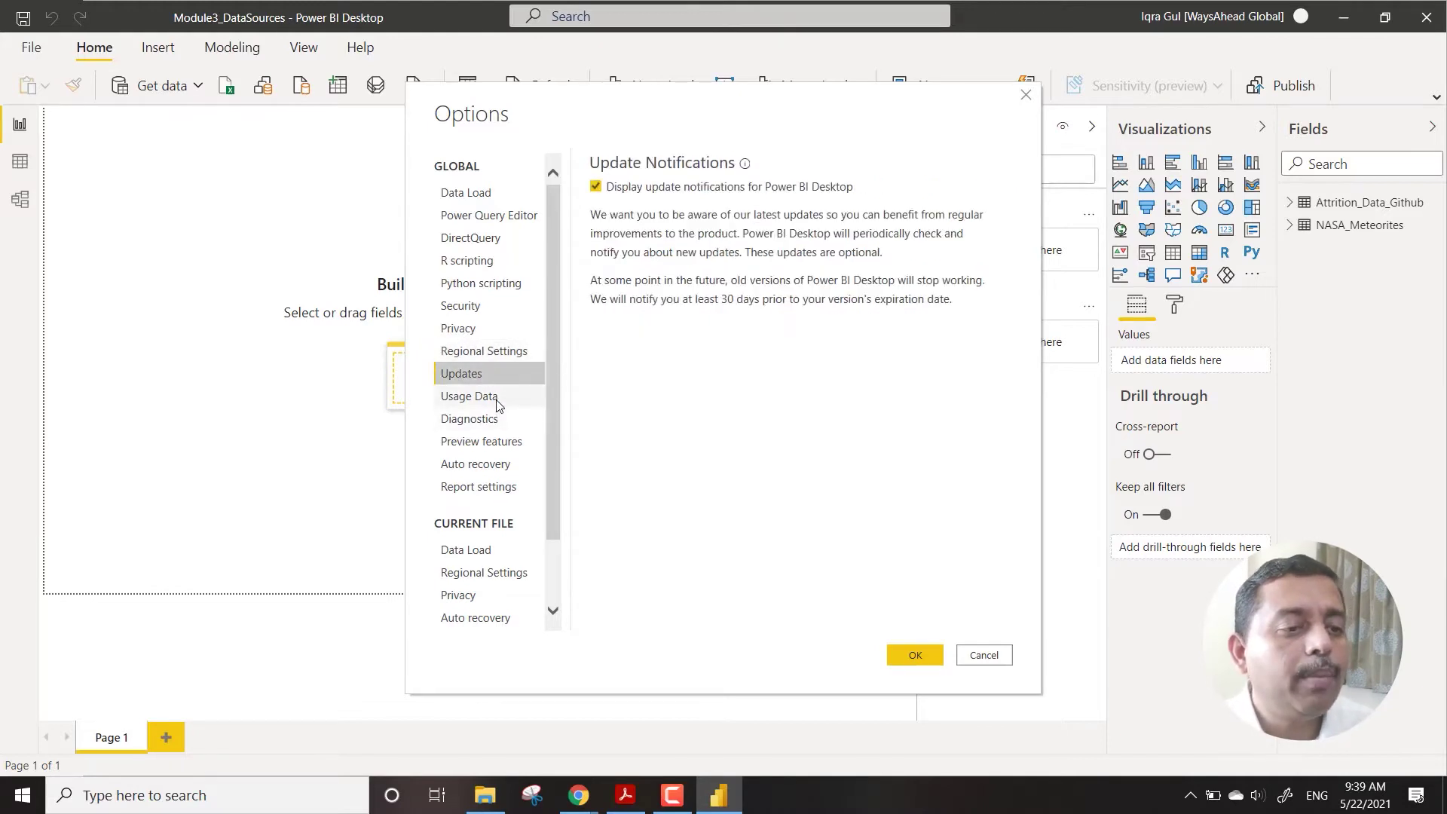
pyautogui.click(497, 401)
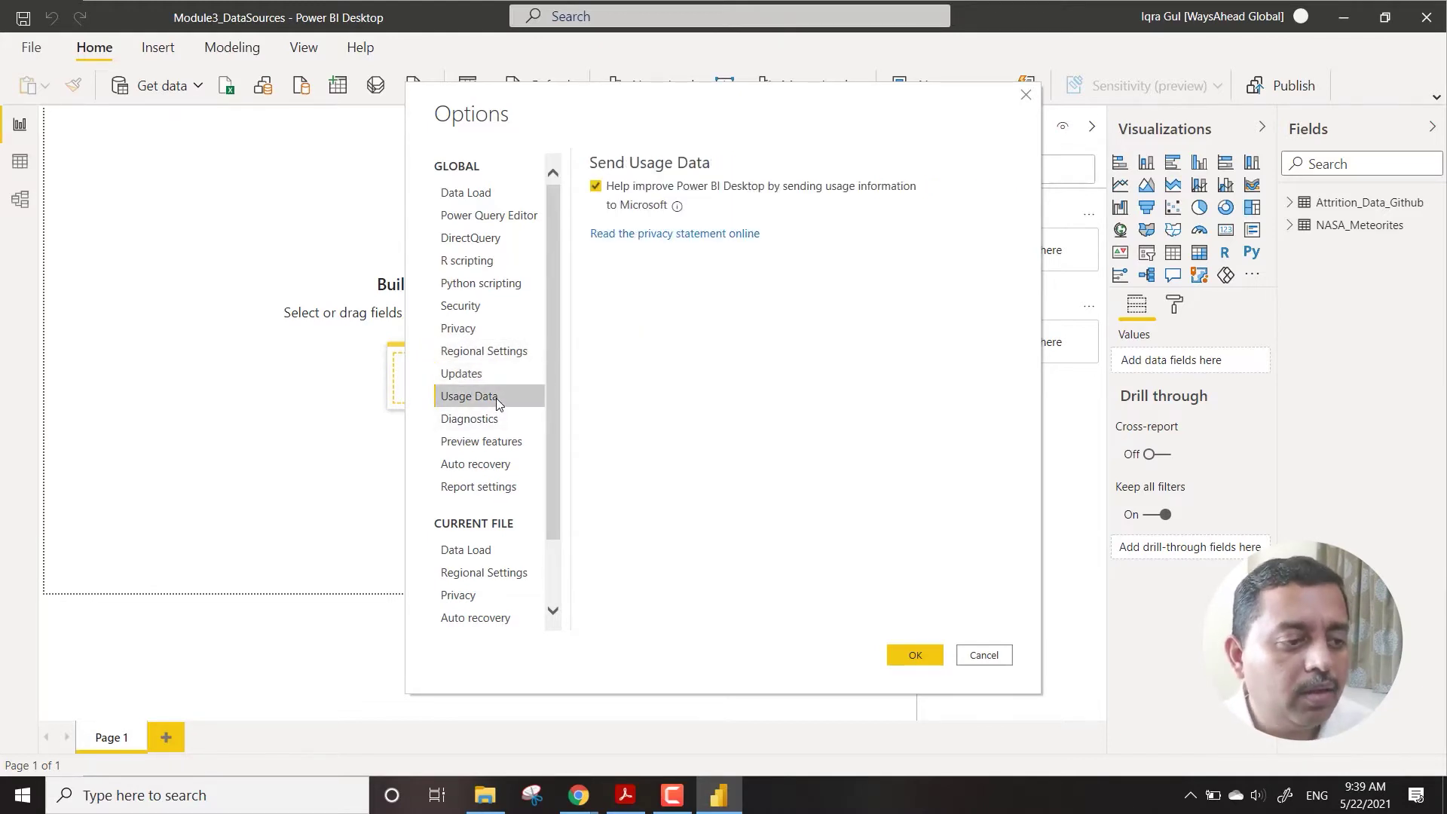
pyautogui.click(497, 424)
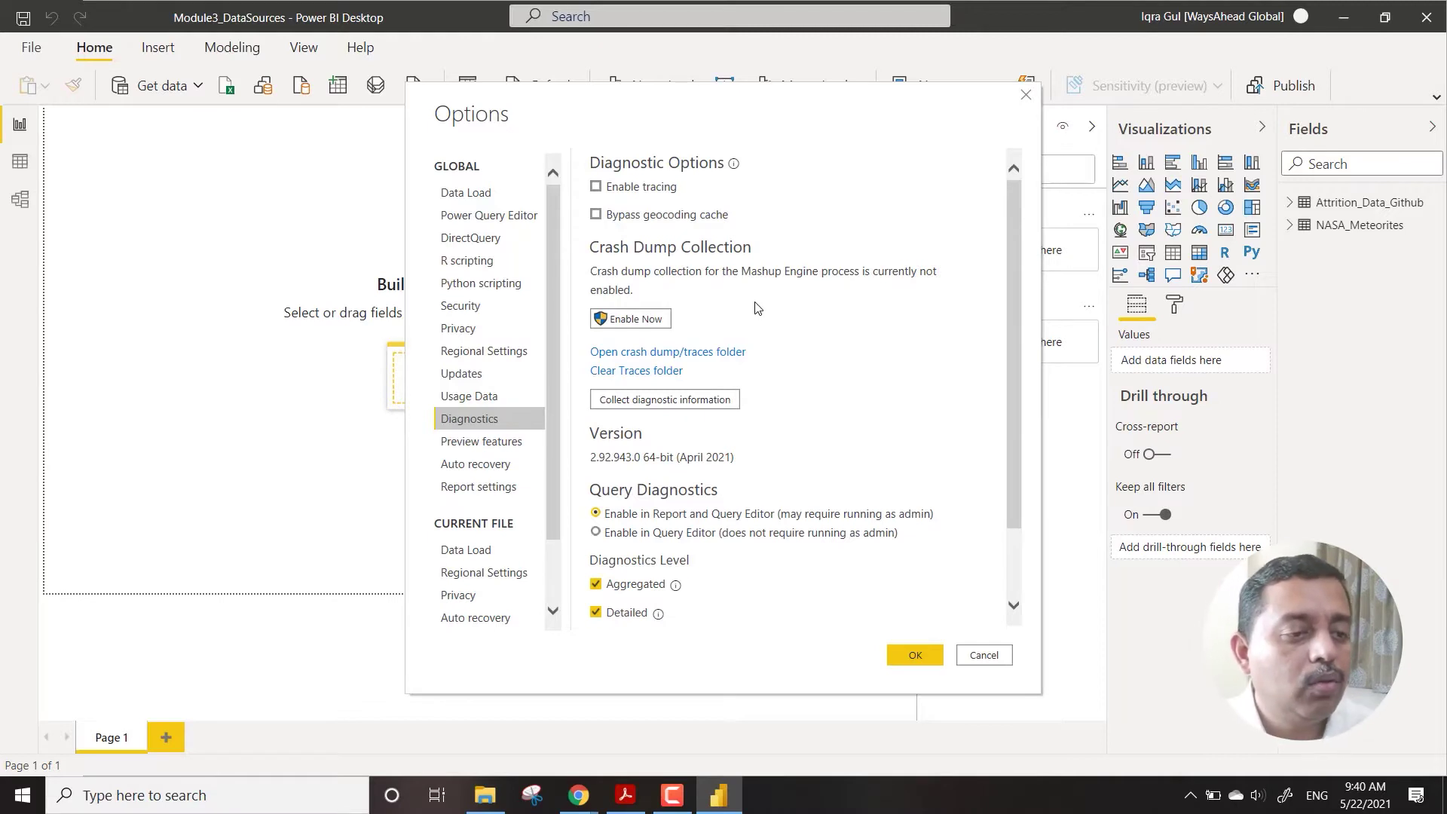
pyautogui.click(491, 443)
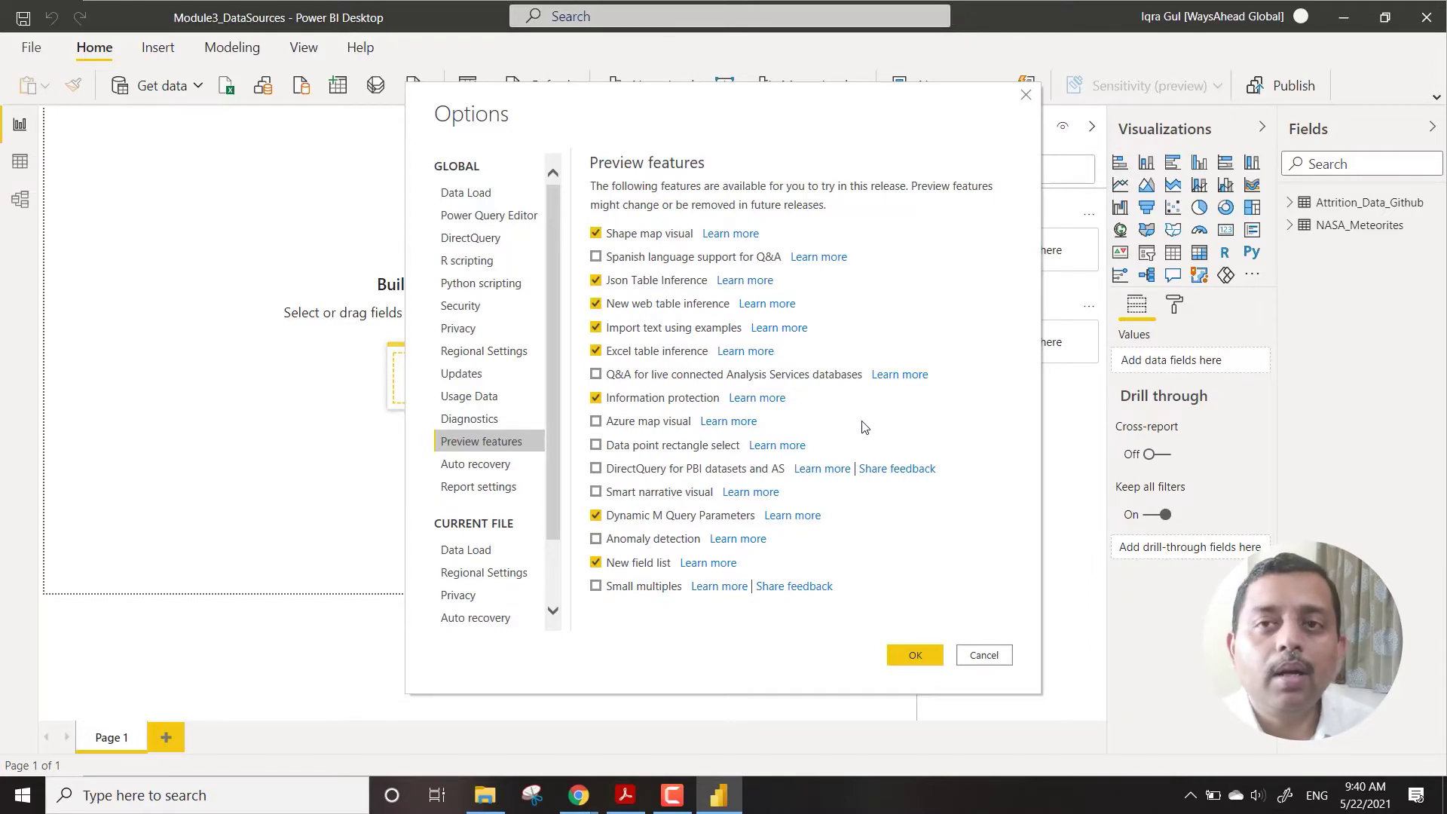
pyautogui.click(485, 463)
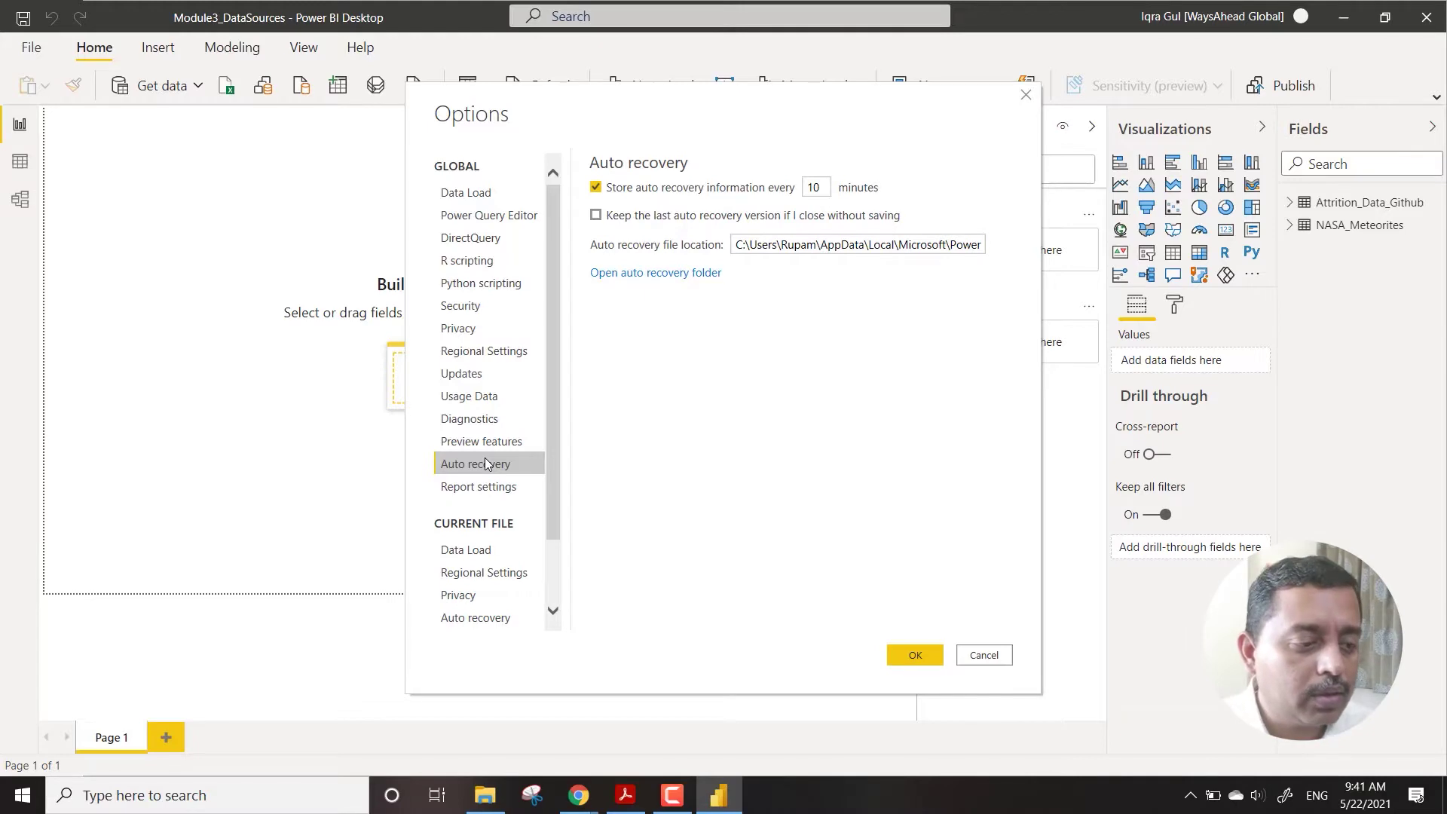
pyautogui.click(926, 654)
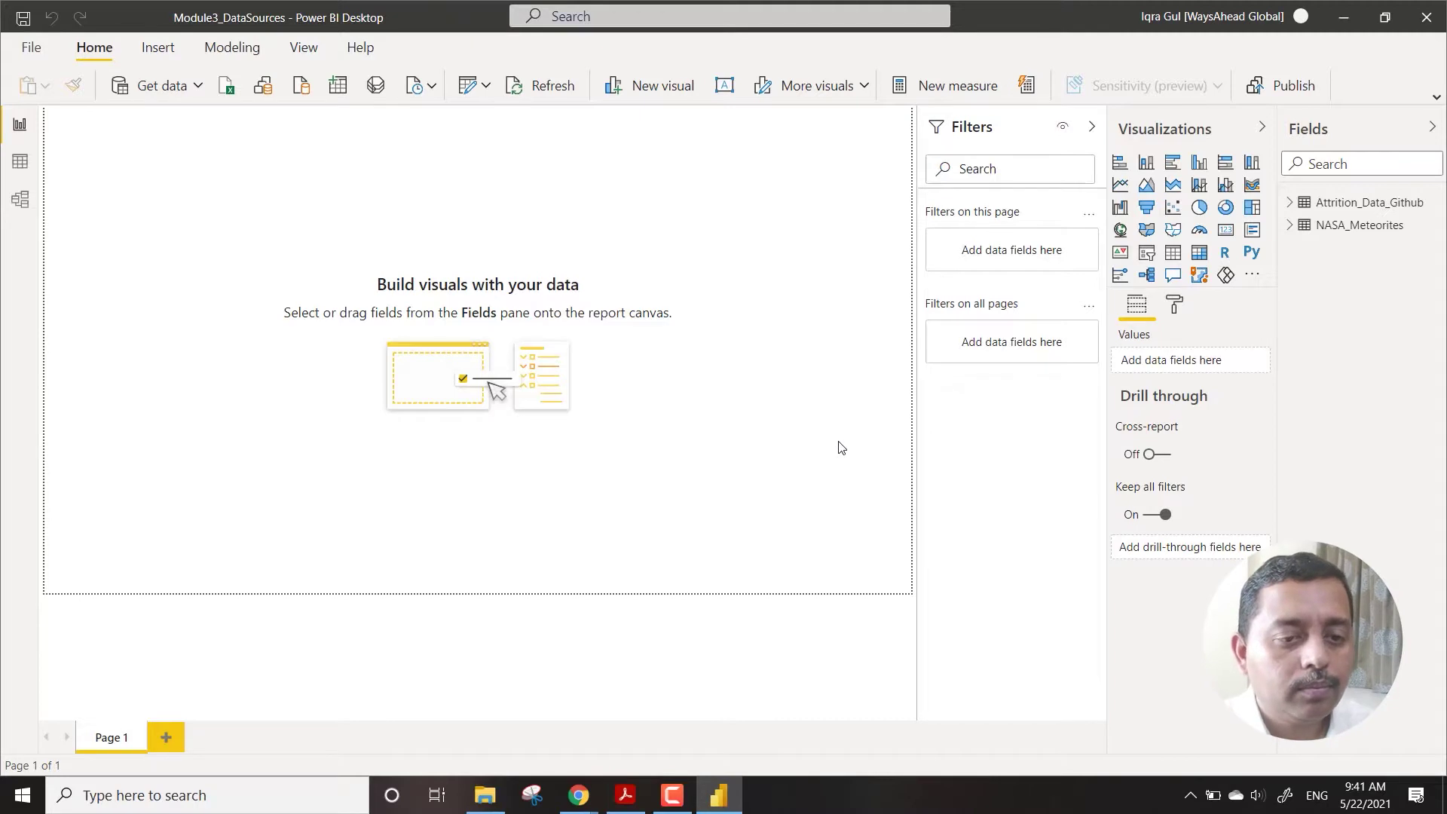
# In the page's personalize visual formatting, apply the report-reader perspective to all pages and choose Default fields as the perspective
pyautogui.click(1184, 308)
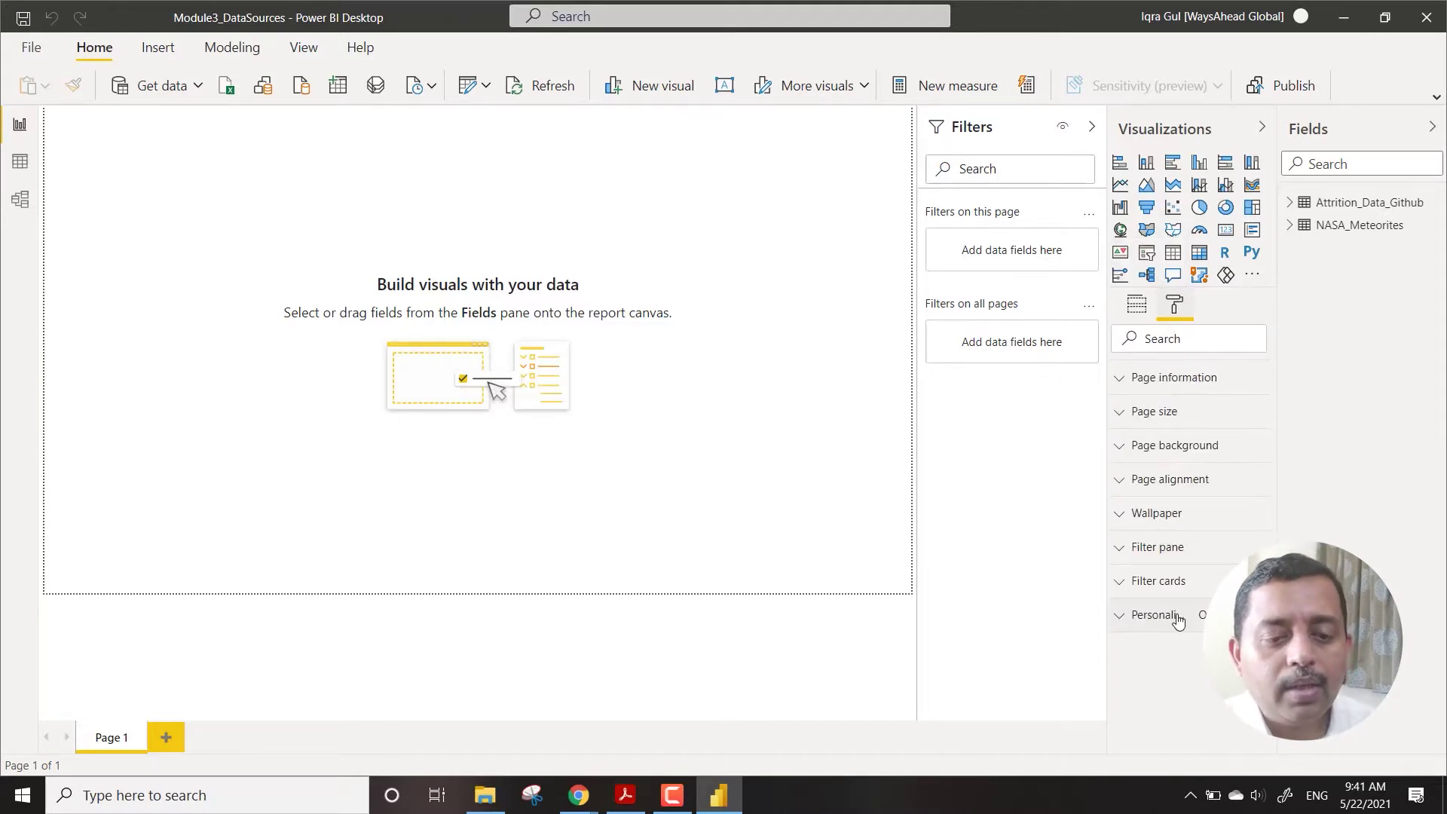
pyautogui.click(1121, 614)
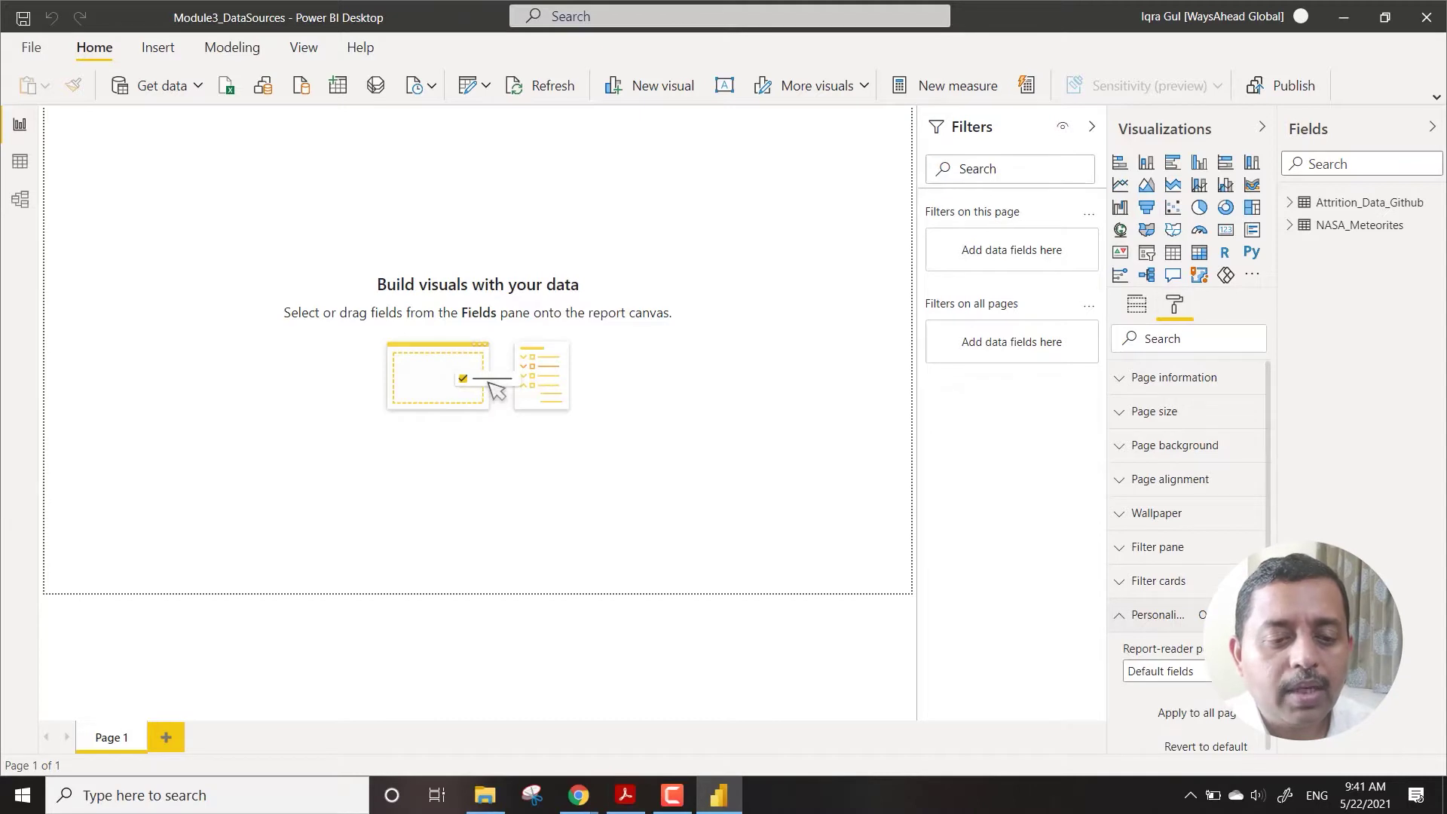
pyautogui.click(1181, 708)
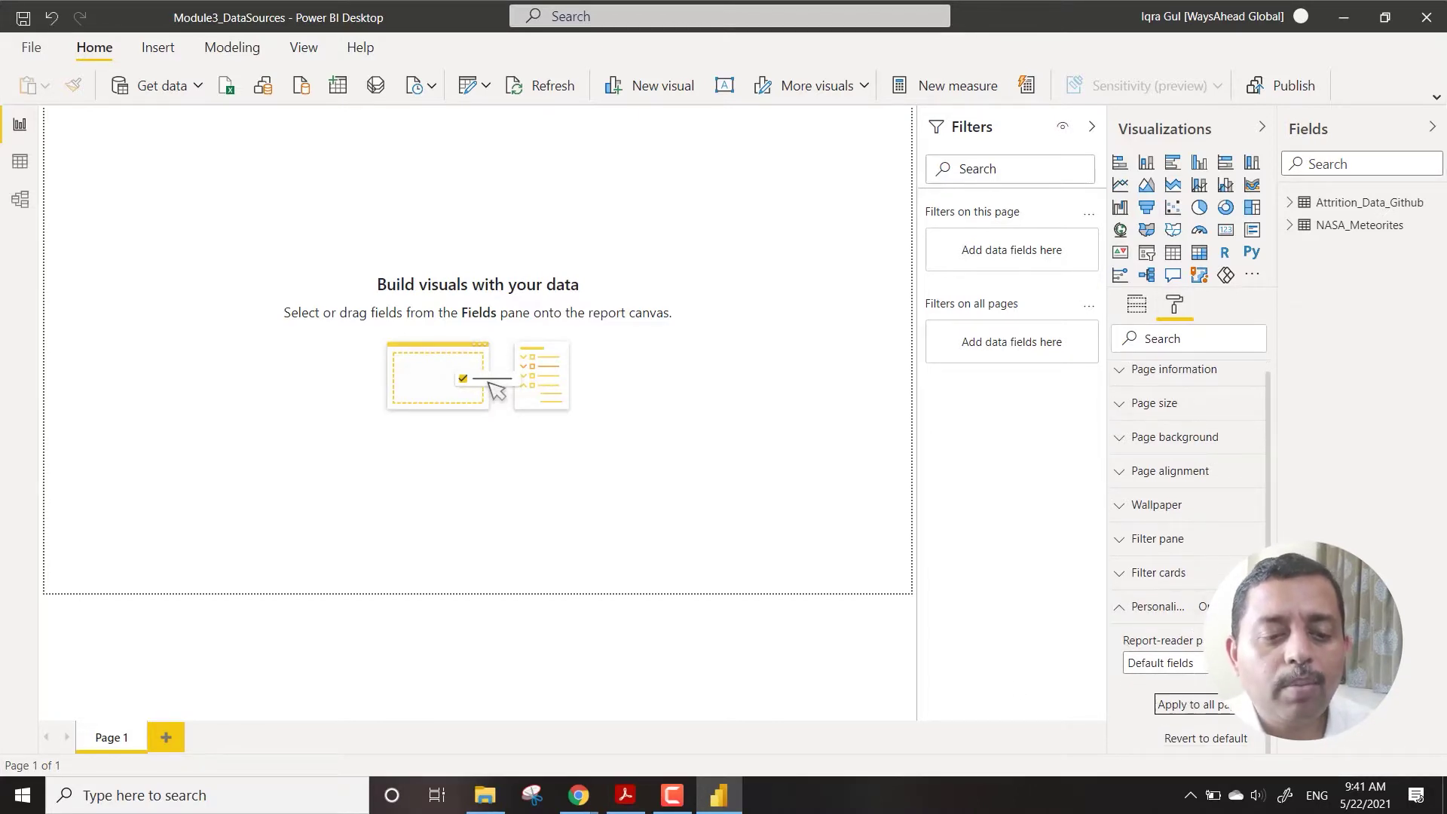
pyautogui.click(1206, 669)
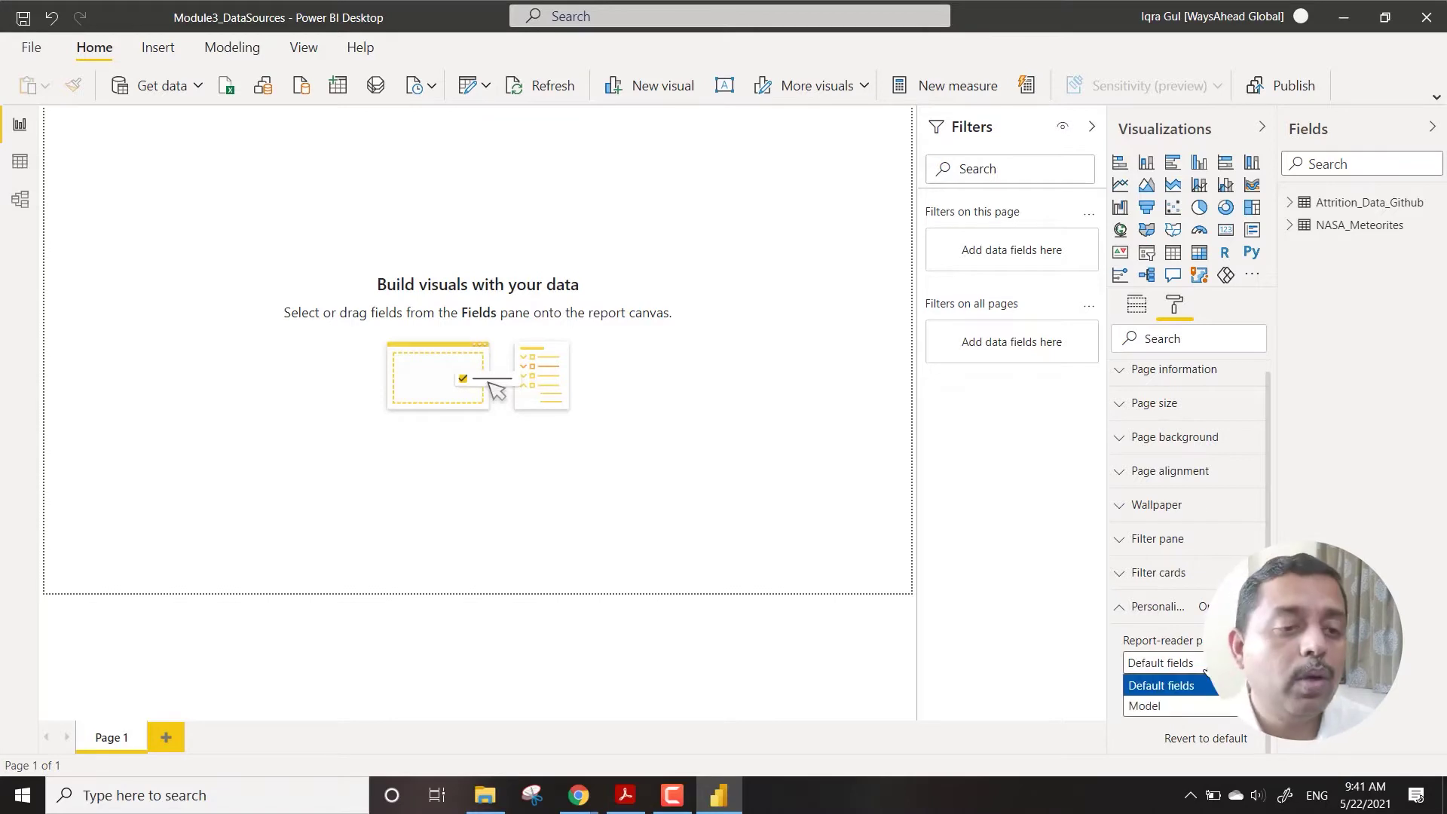
pyautogui.click(1215, 685)
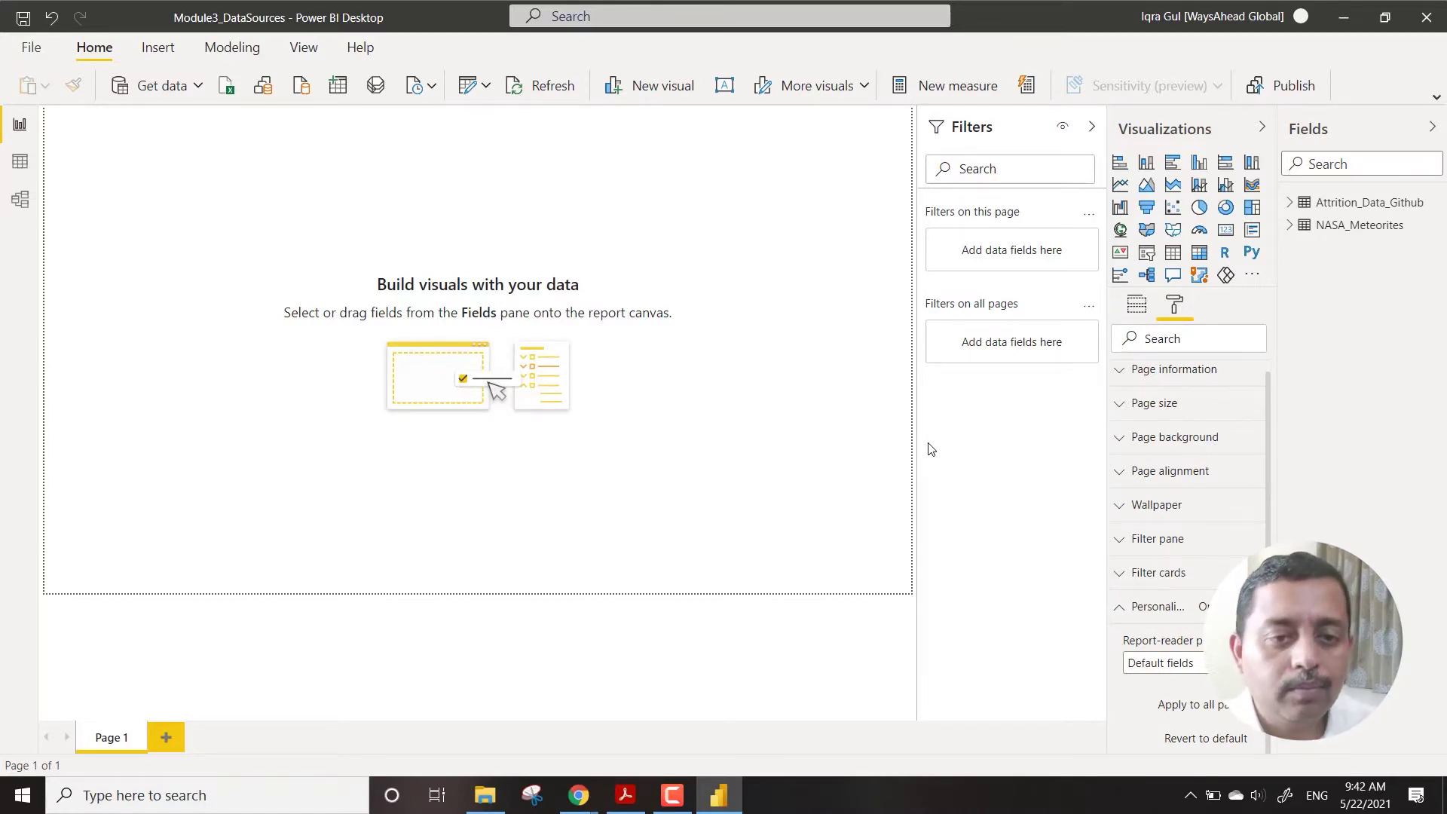
# Add EmployeeCount from Attrition_Data_Github to the page as a card visual and place it near the page's left edge
pyautogui.click(1290, 202)
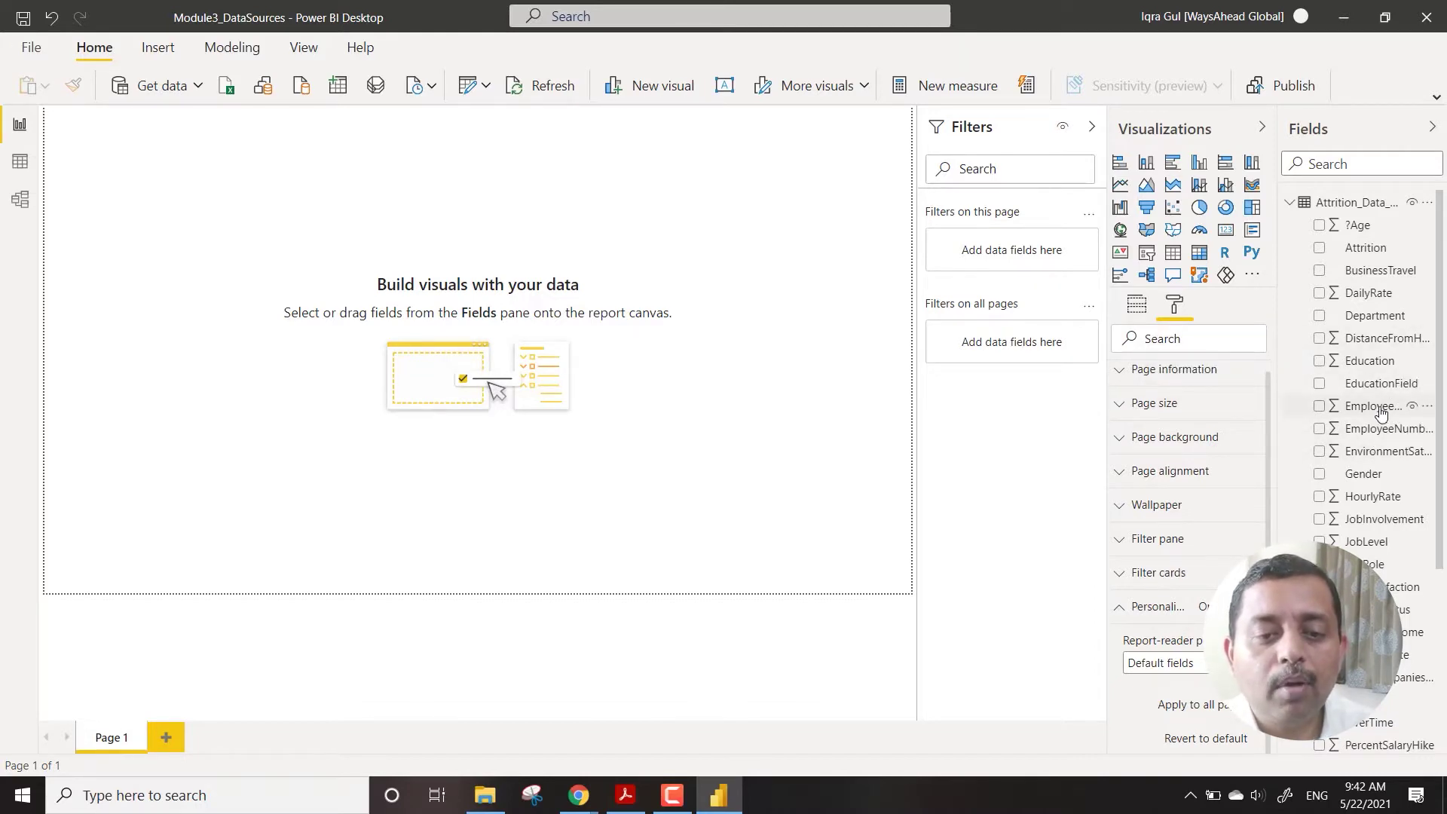
pyautogui.moveTo(1373, 407); pyautogui.dragTo(476, 204)
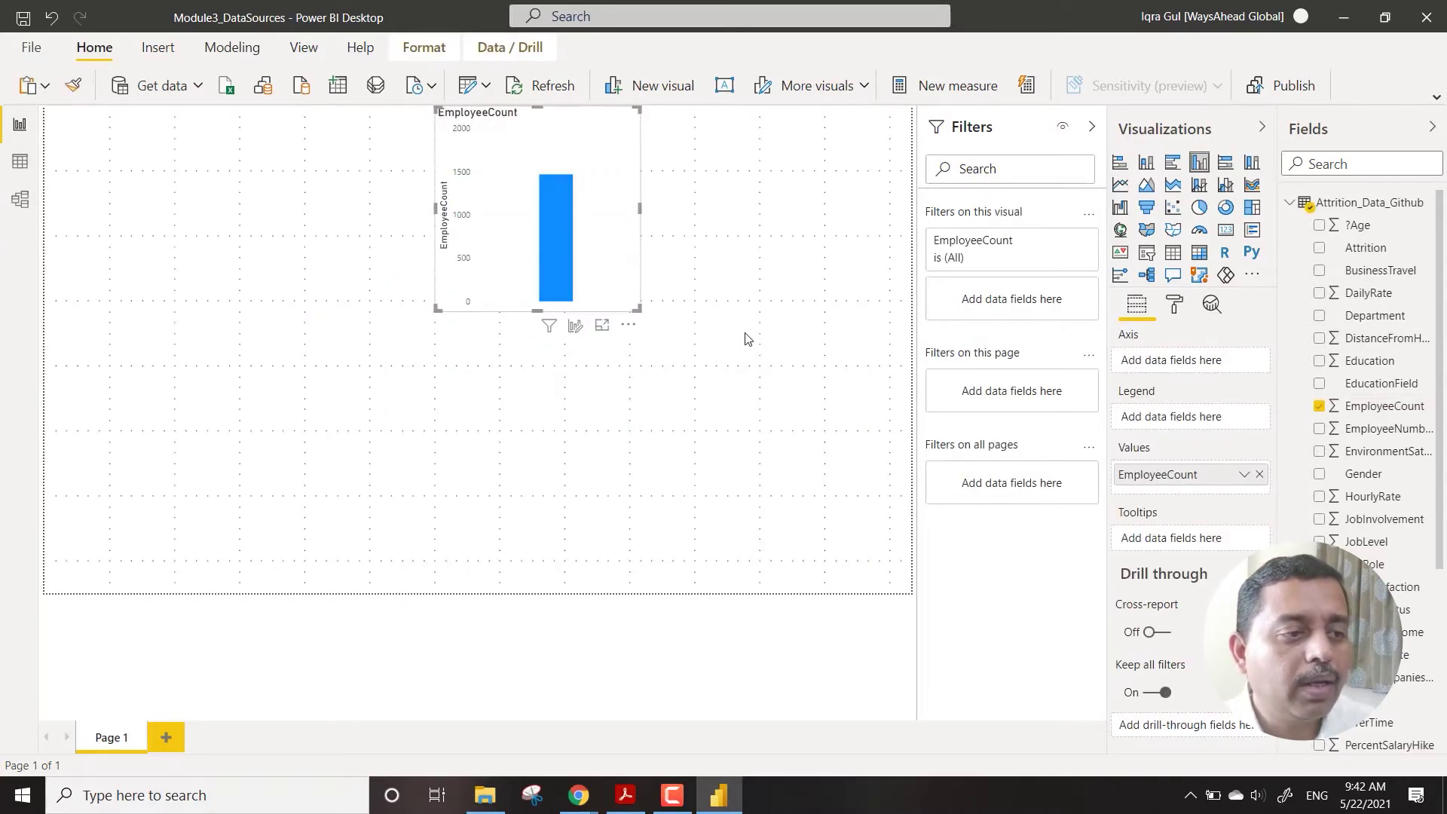
pyautogui.moveTo(565, 170); pyautogui.dragTo(478, 246)
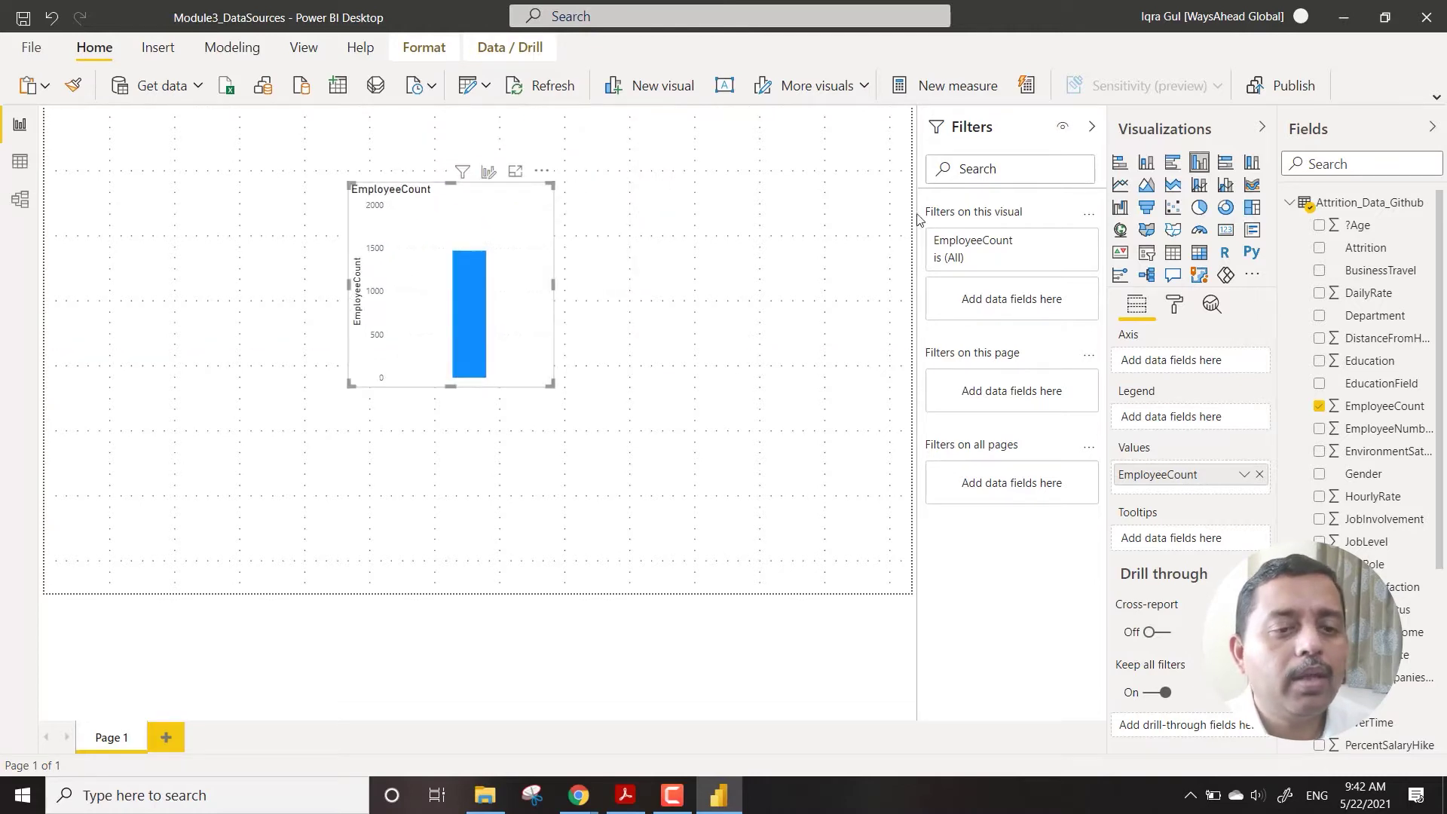
pyautogui.click(1225, 229)
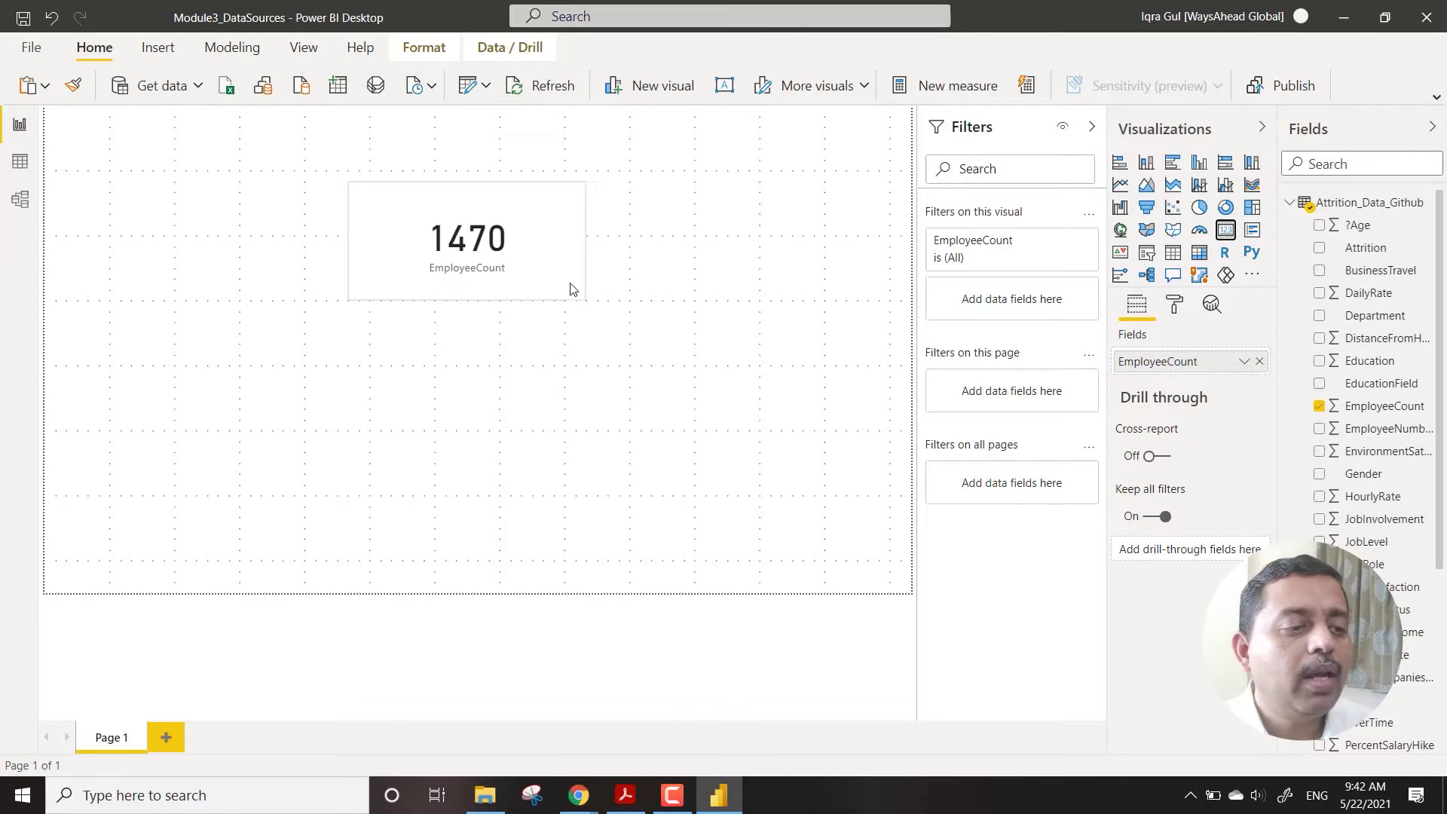
pyautogui.moveTo(572, 287); pyautogui.dragTo(336, 275)
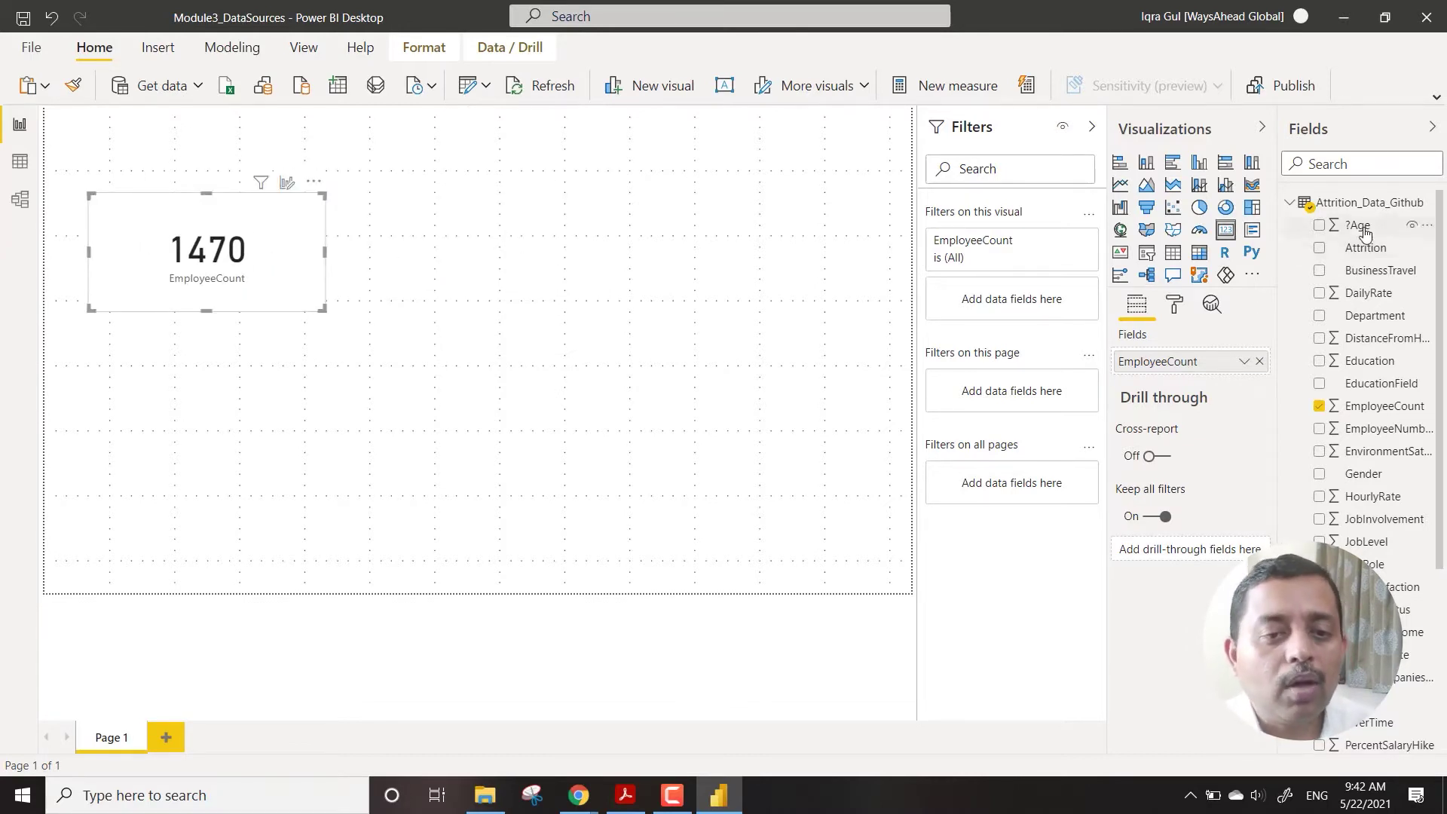
# Create an empty table named _measures and load it into the model
pyautogui.moveTo(1367, 212)
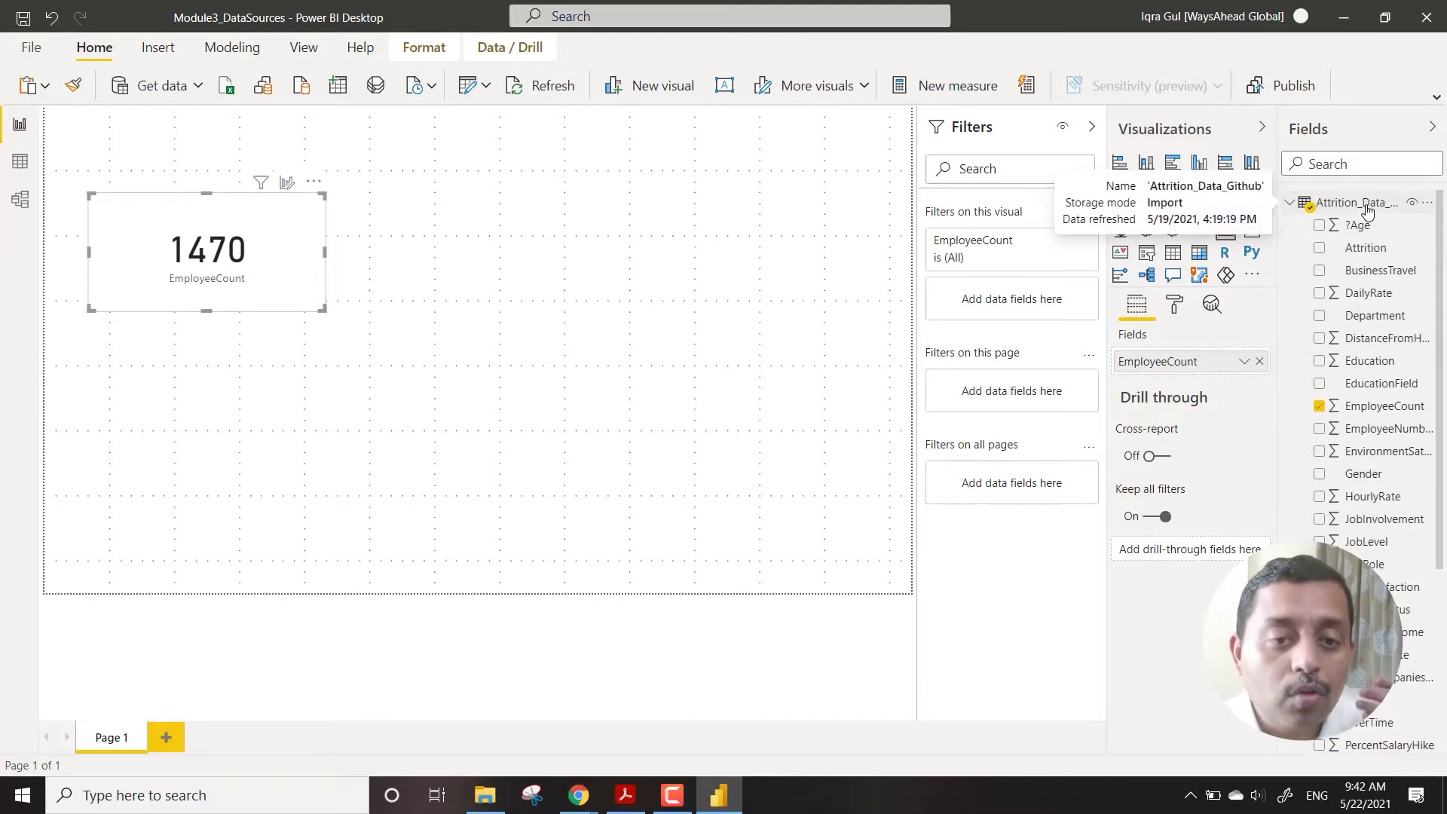
pyautogui.rightClick(1367, 212)
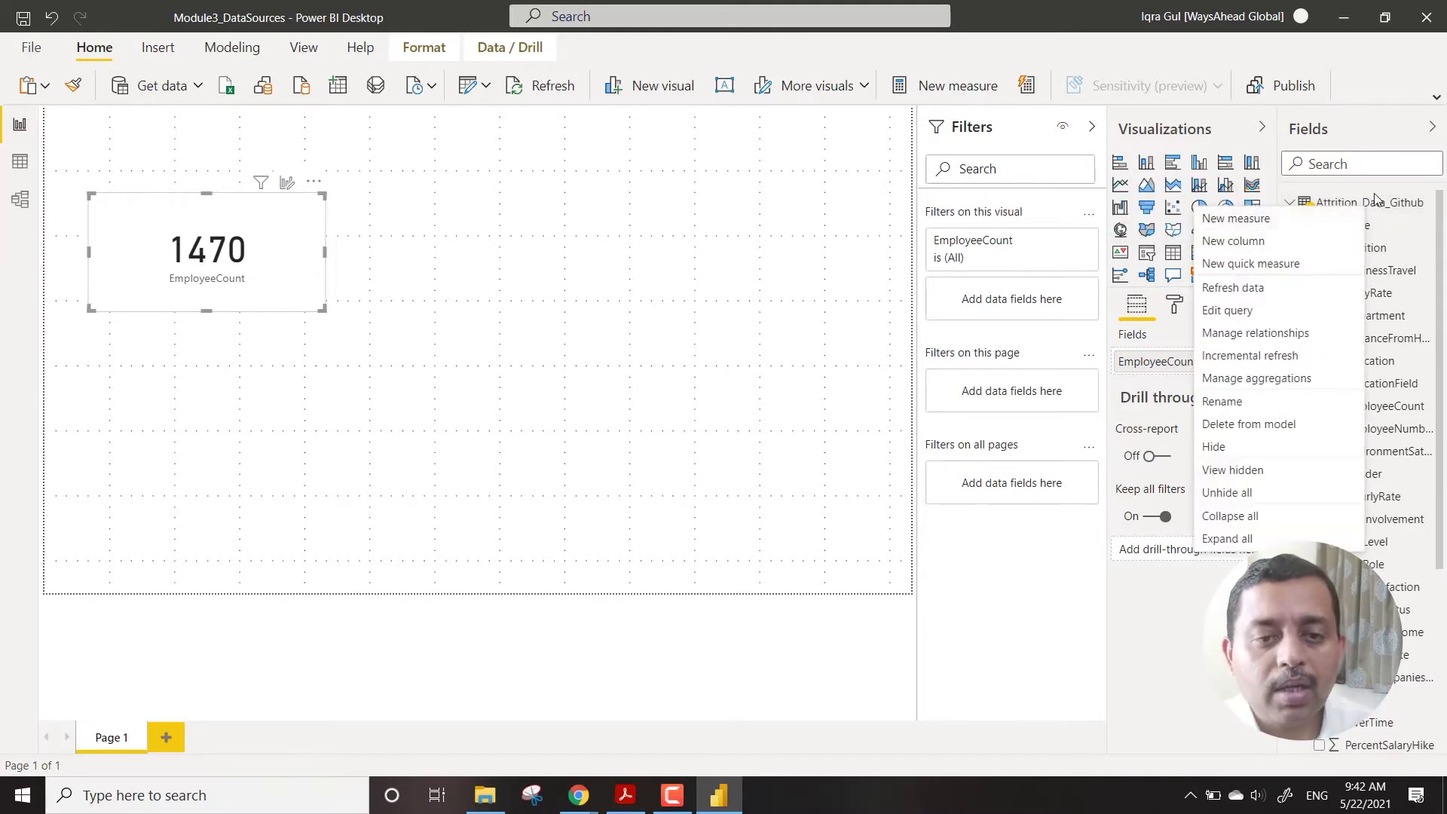
pyautogui.click(852, 197)
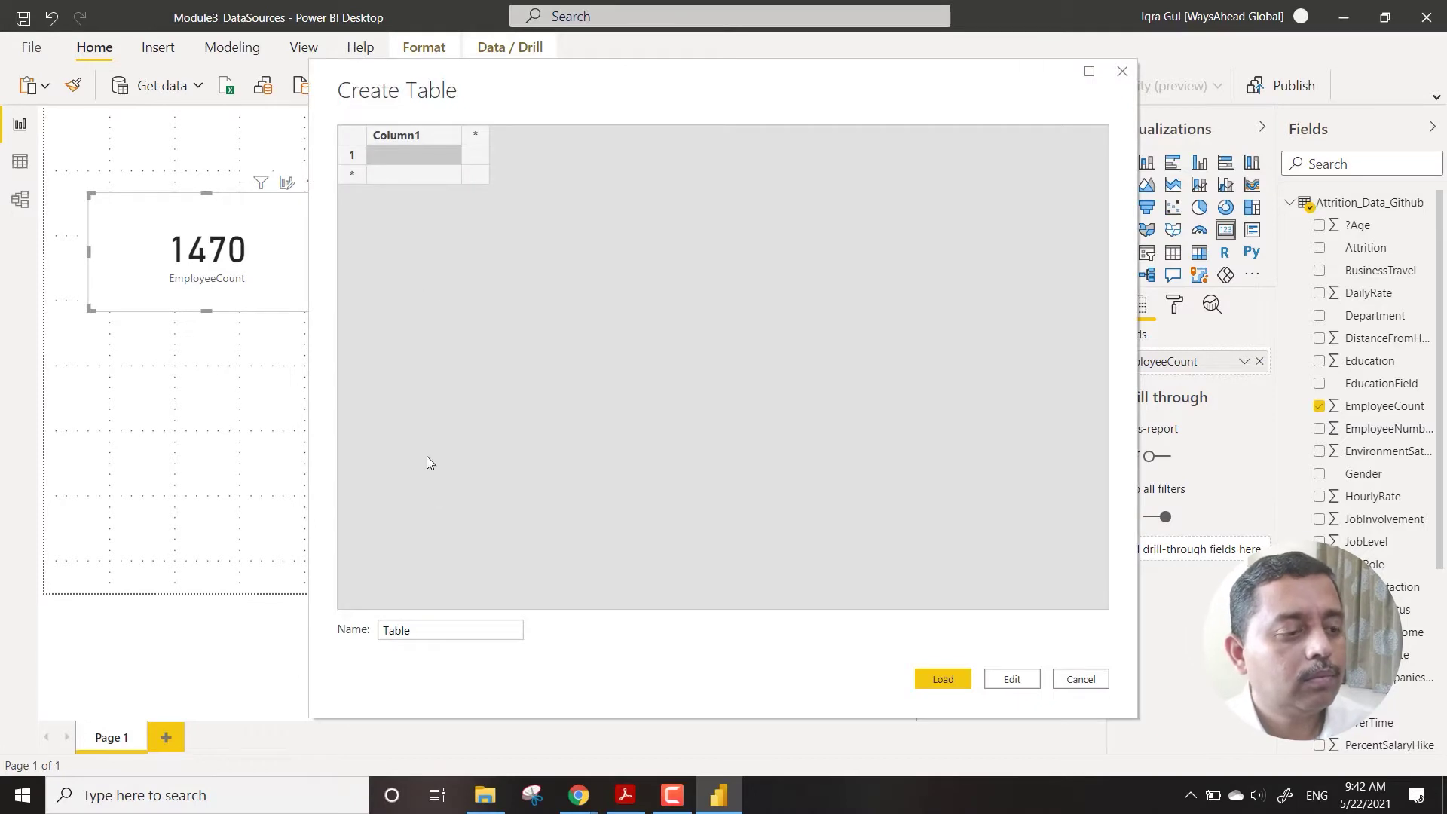
pyautogui.doubleClick(434, 632)
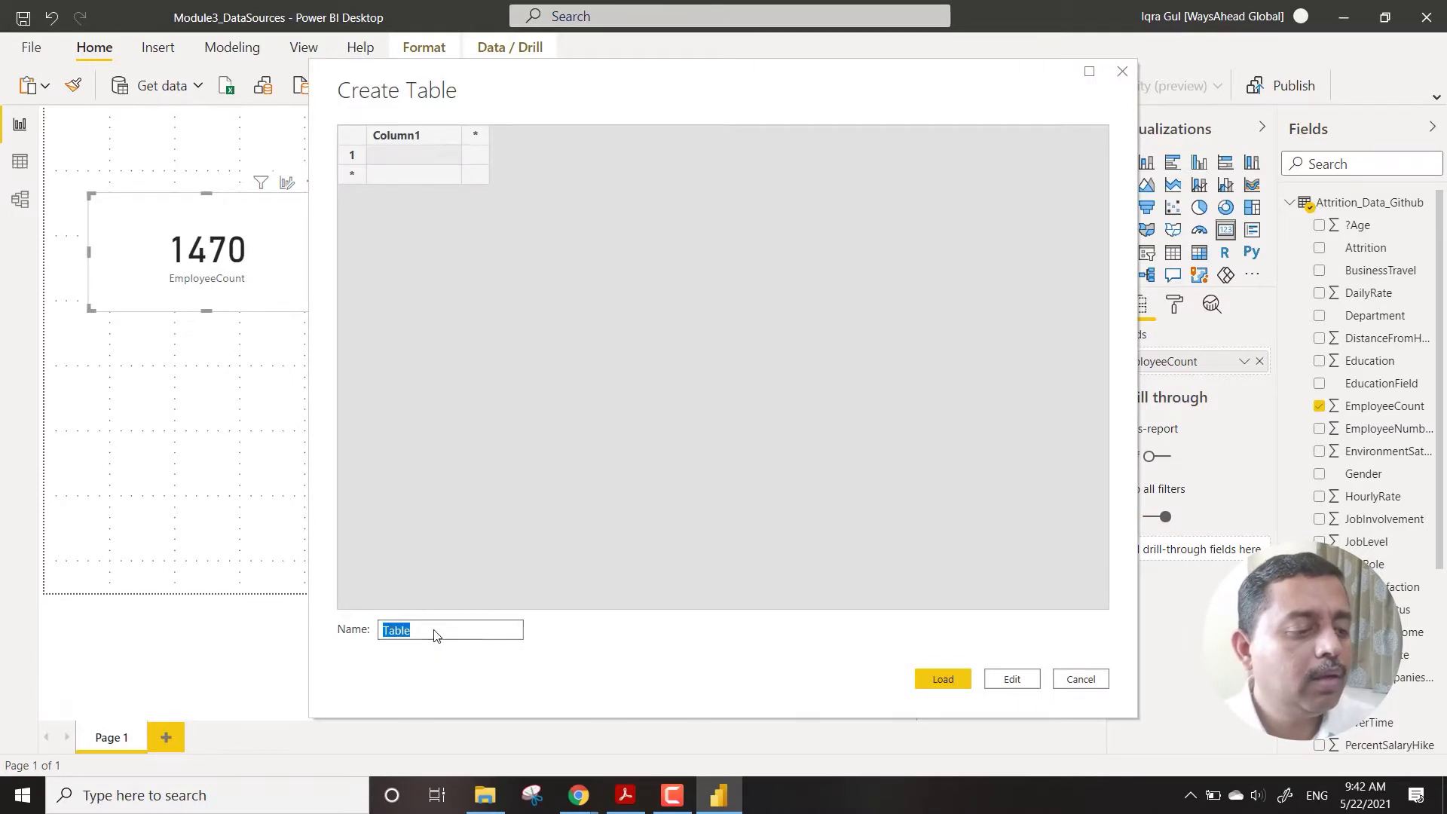
pyautogui.write('+')
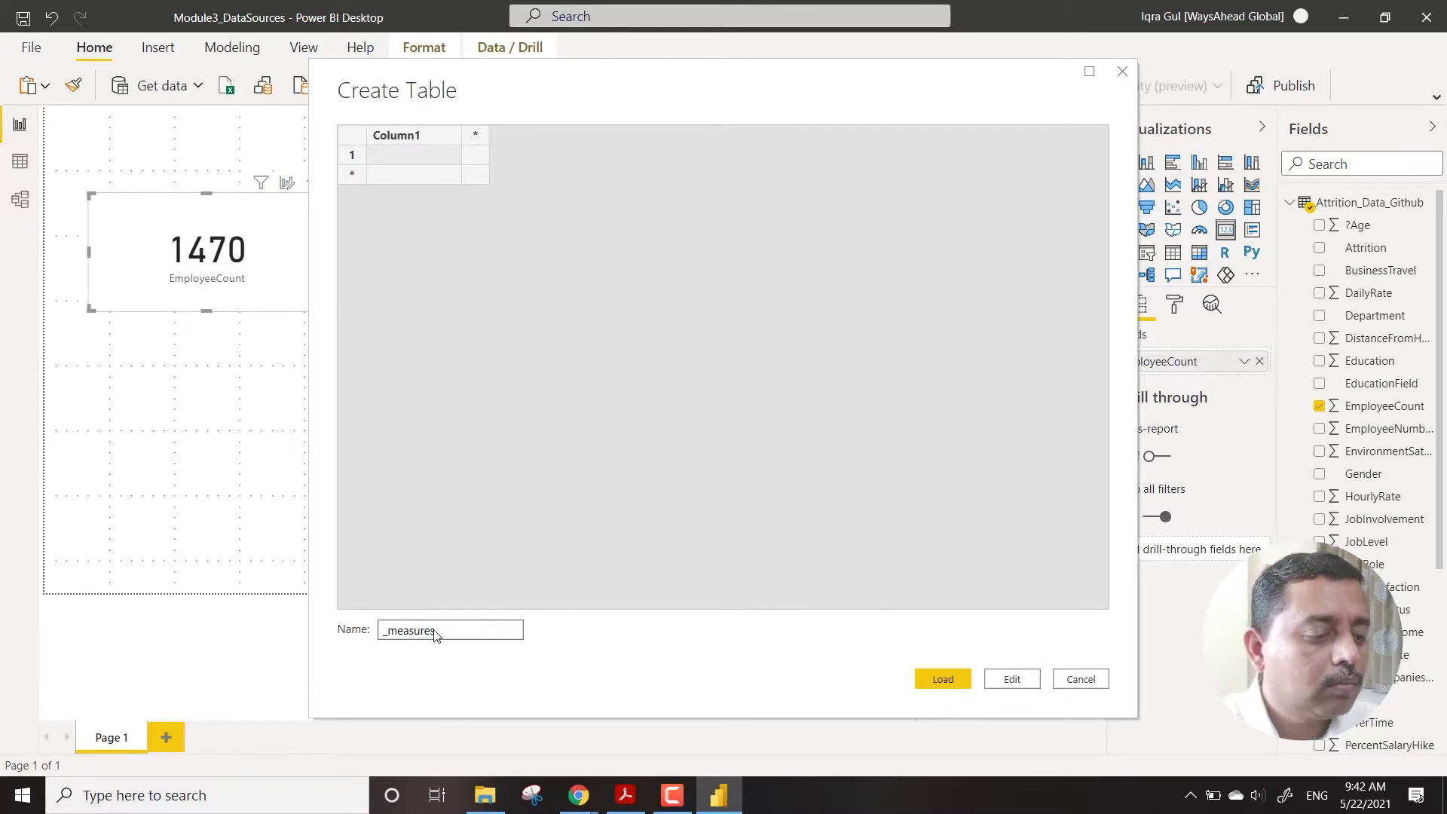
pyautogui.press('Return')
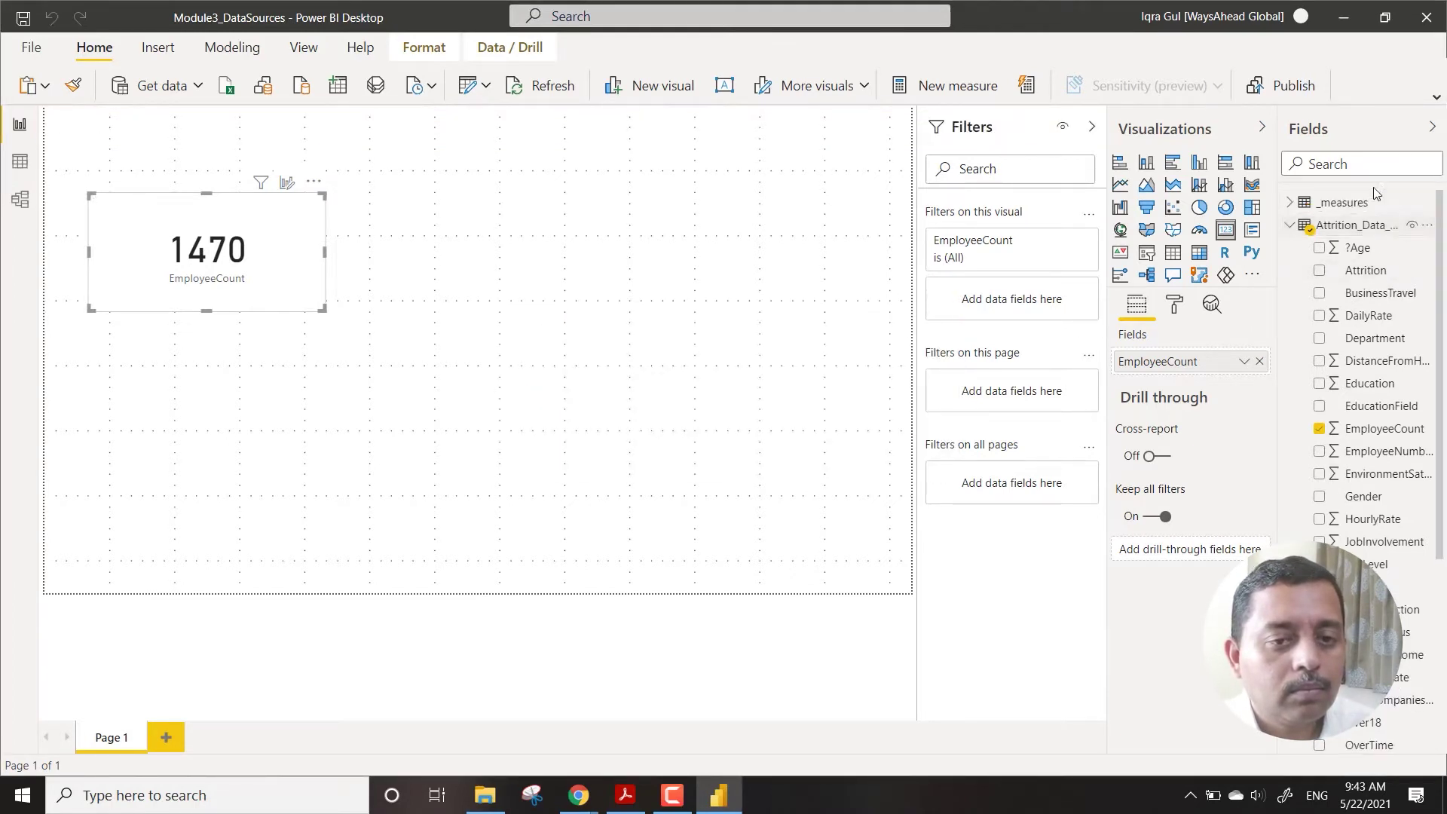
# In the _measures table, create the measure Employees = CALCULATE(COUNT(Attrition_Data_Github[EmployeeNumber]))
pyautogui.rightClick(1341, 204)
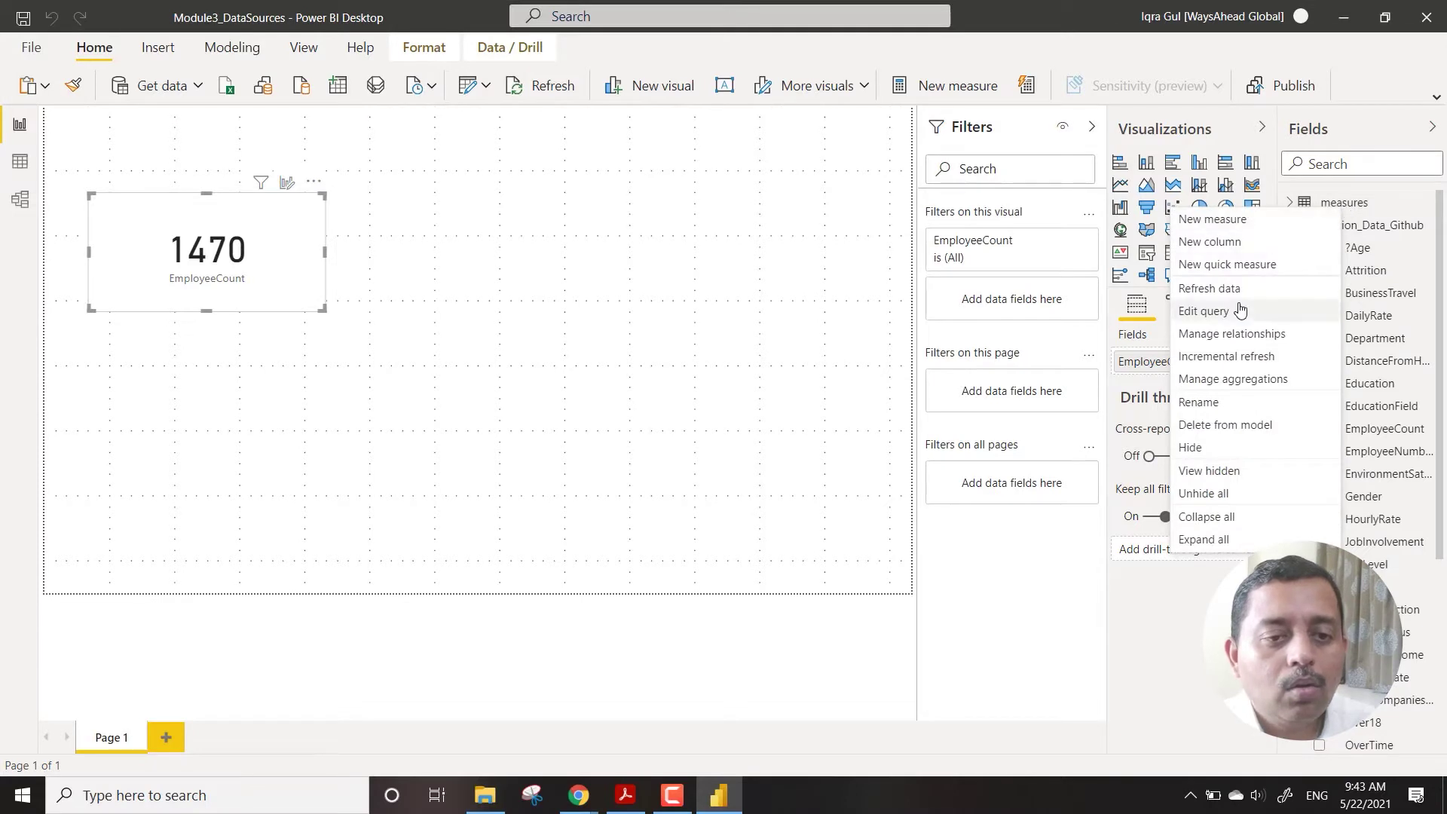
pyautogui.click(1213, 219)
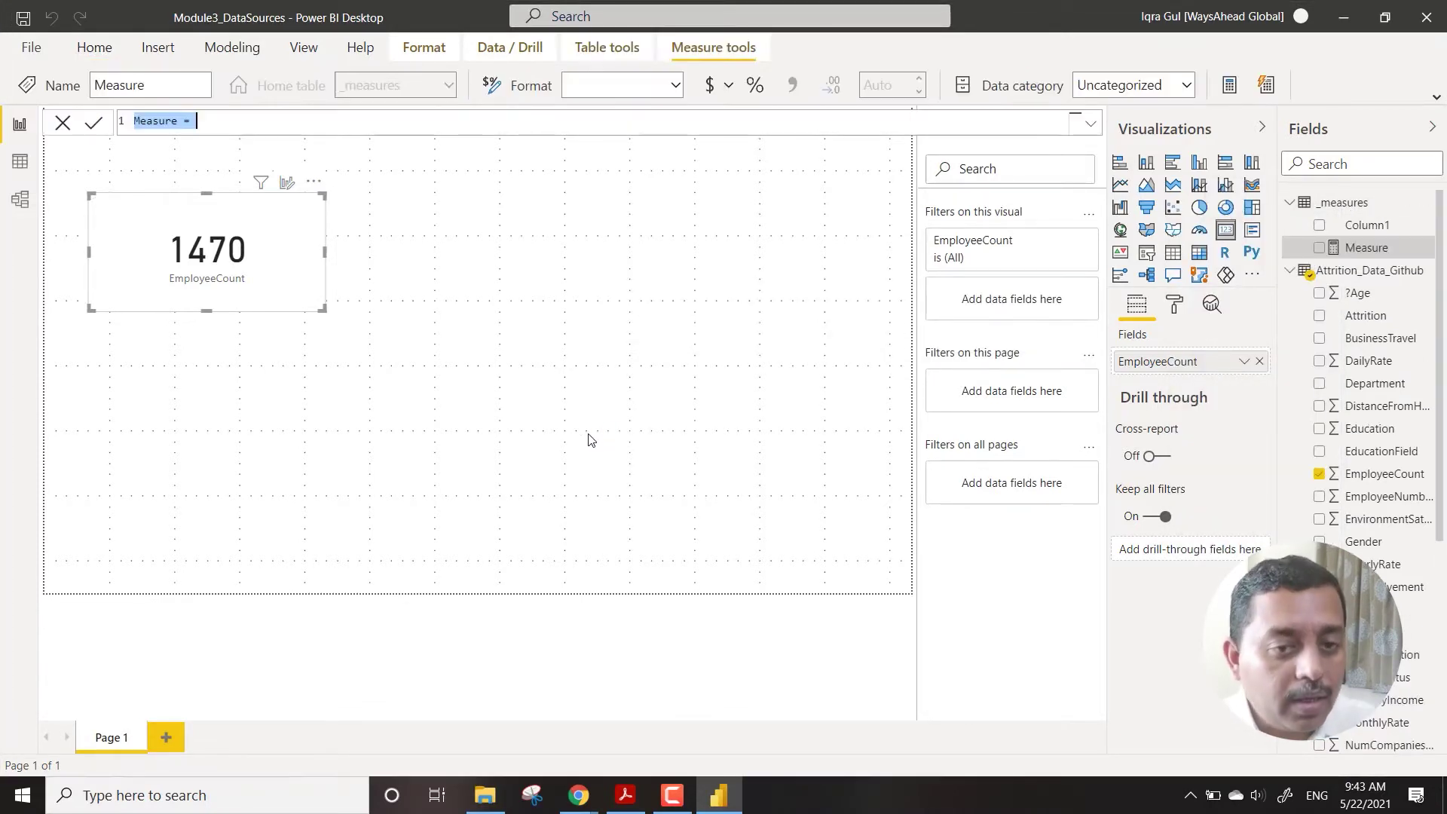
pyautogui.write('Employees = c')
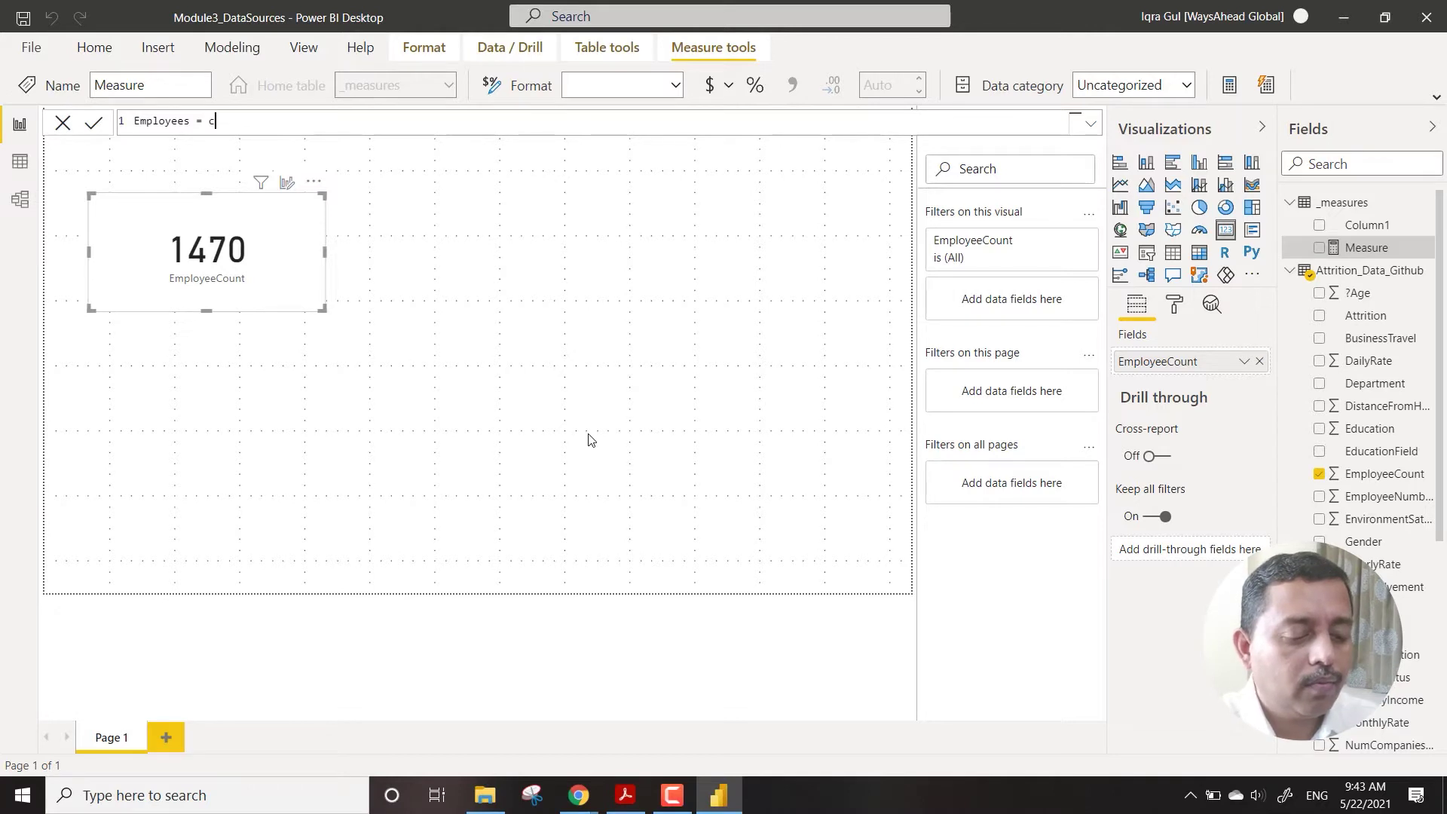
pyautogui.write('ala')
pyautogui.press('Tab')
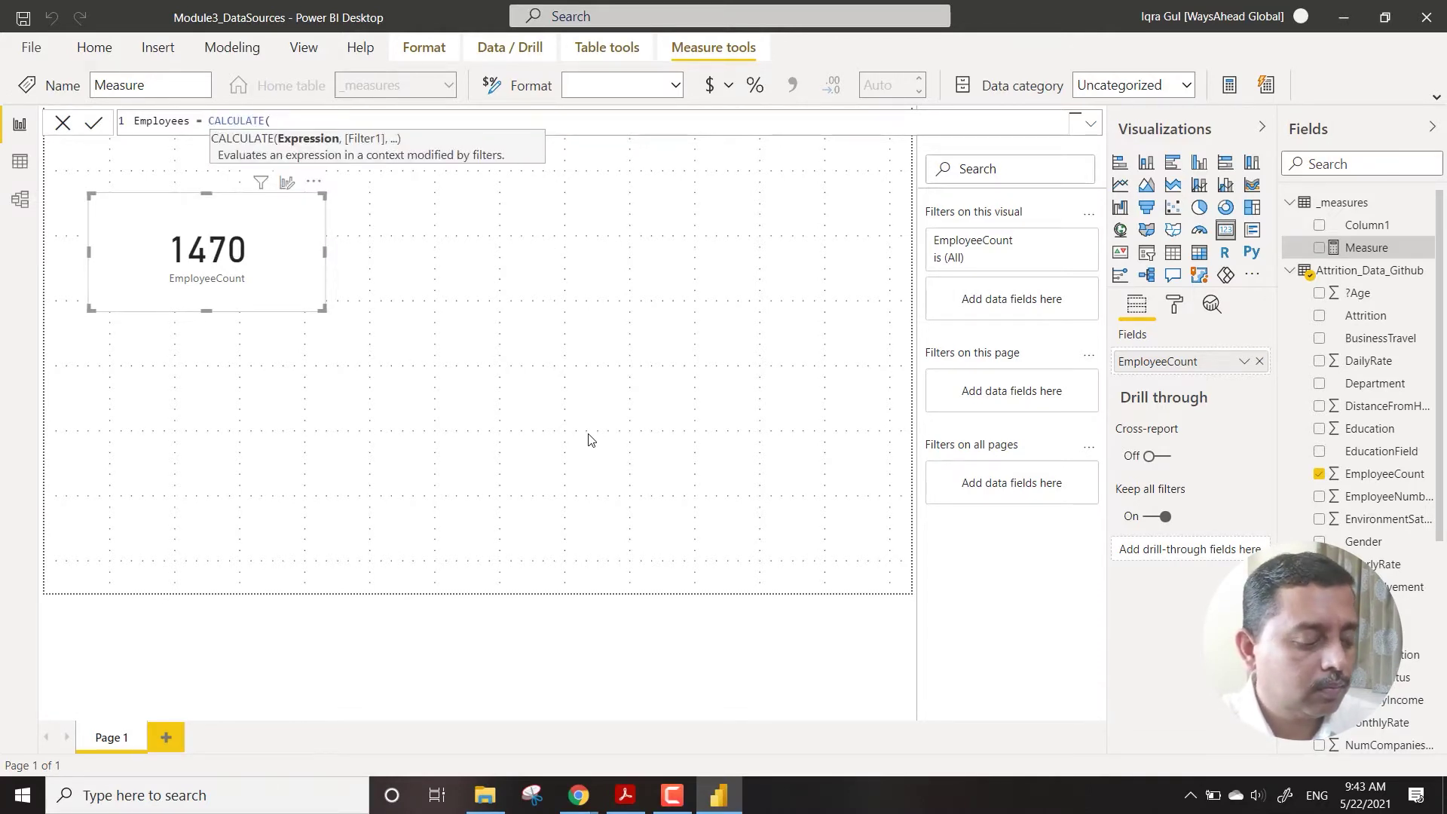
pyautogui.write('coun')
pyautogui.press('Tab')
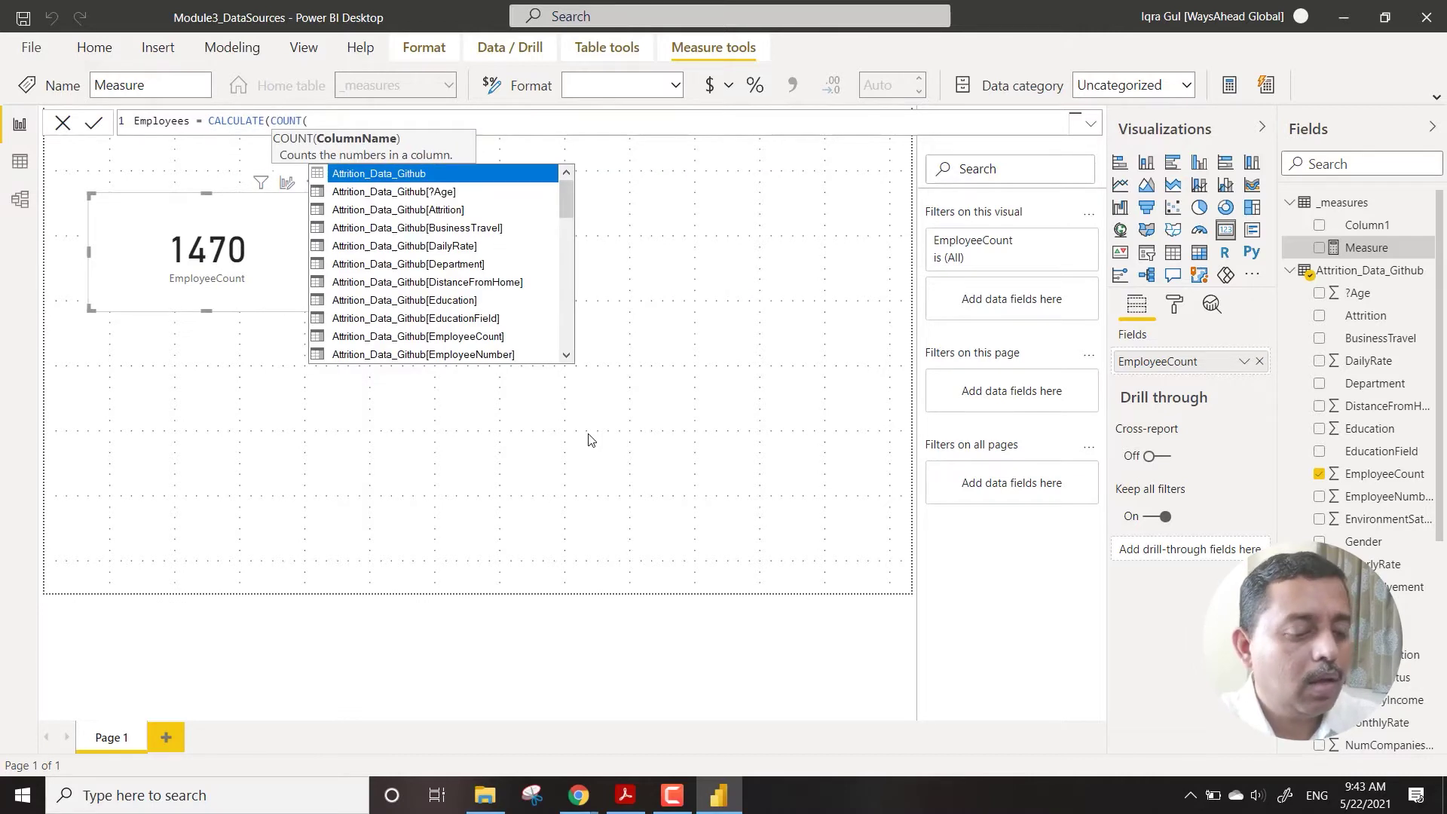
pyautogui.write('emplo')
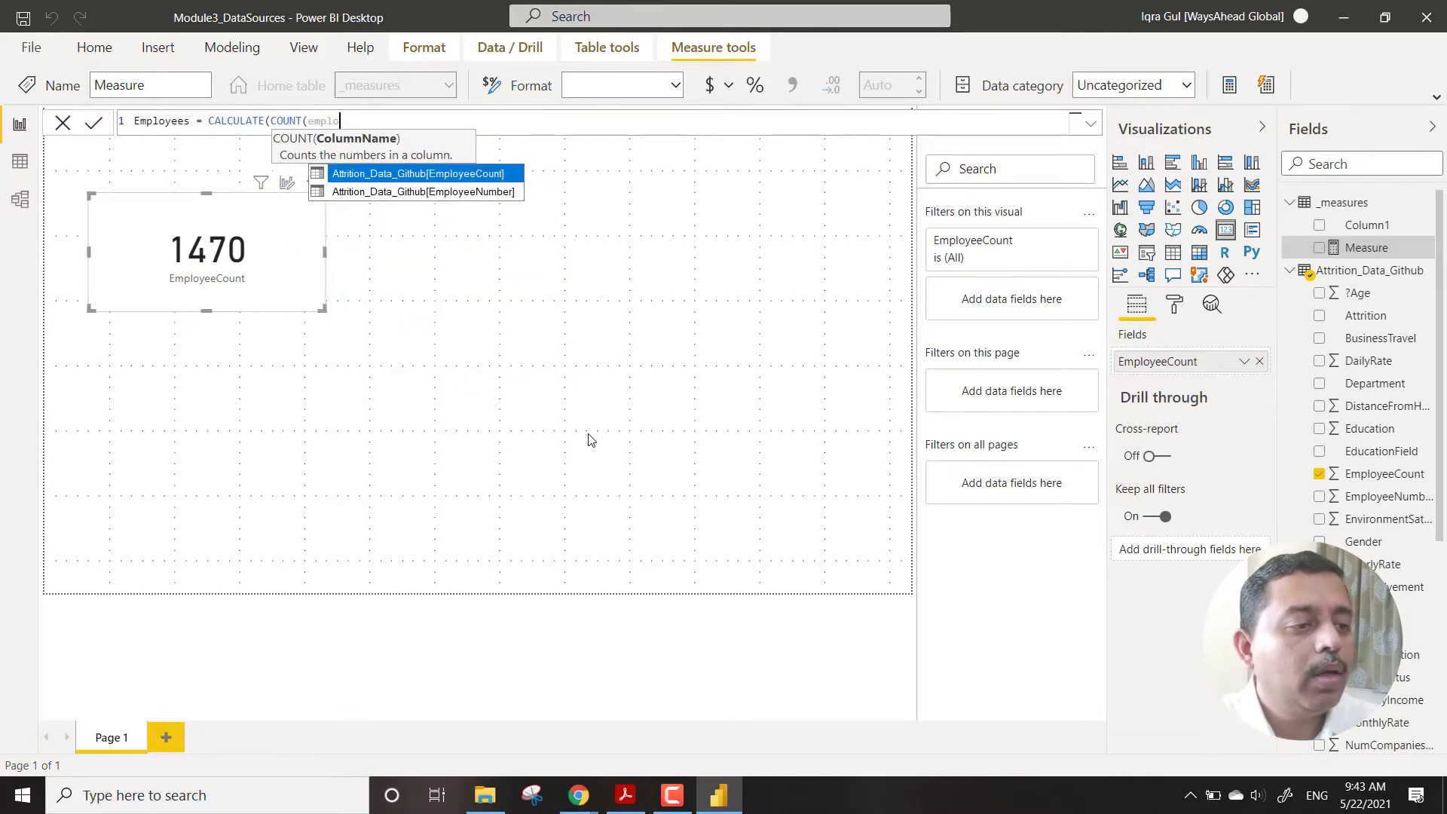
pyautogui.press('Down')
pyautogui.press('Tab')
pyautogui.write('))')
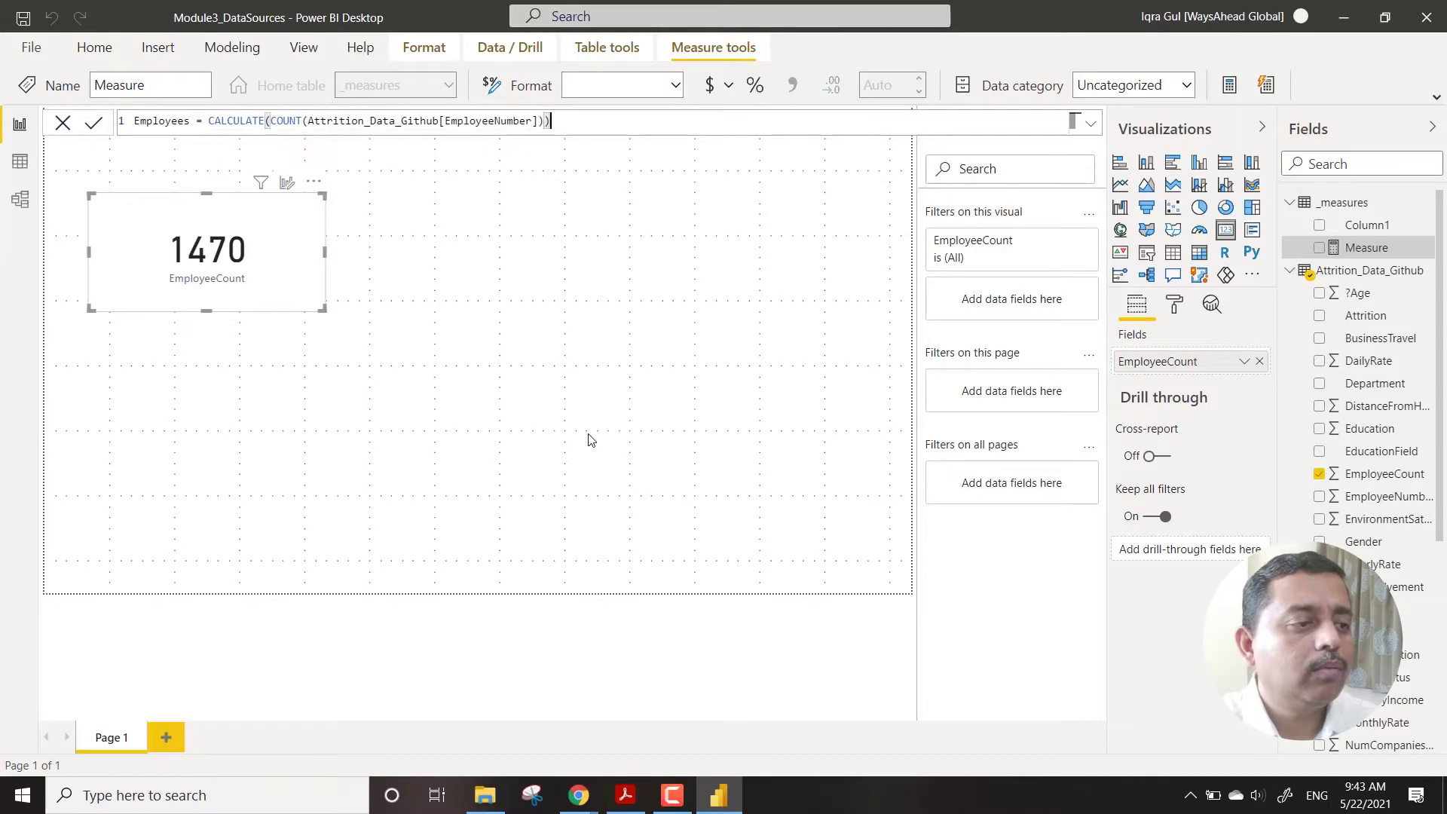
pyautogui.press('Return')
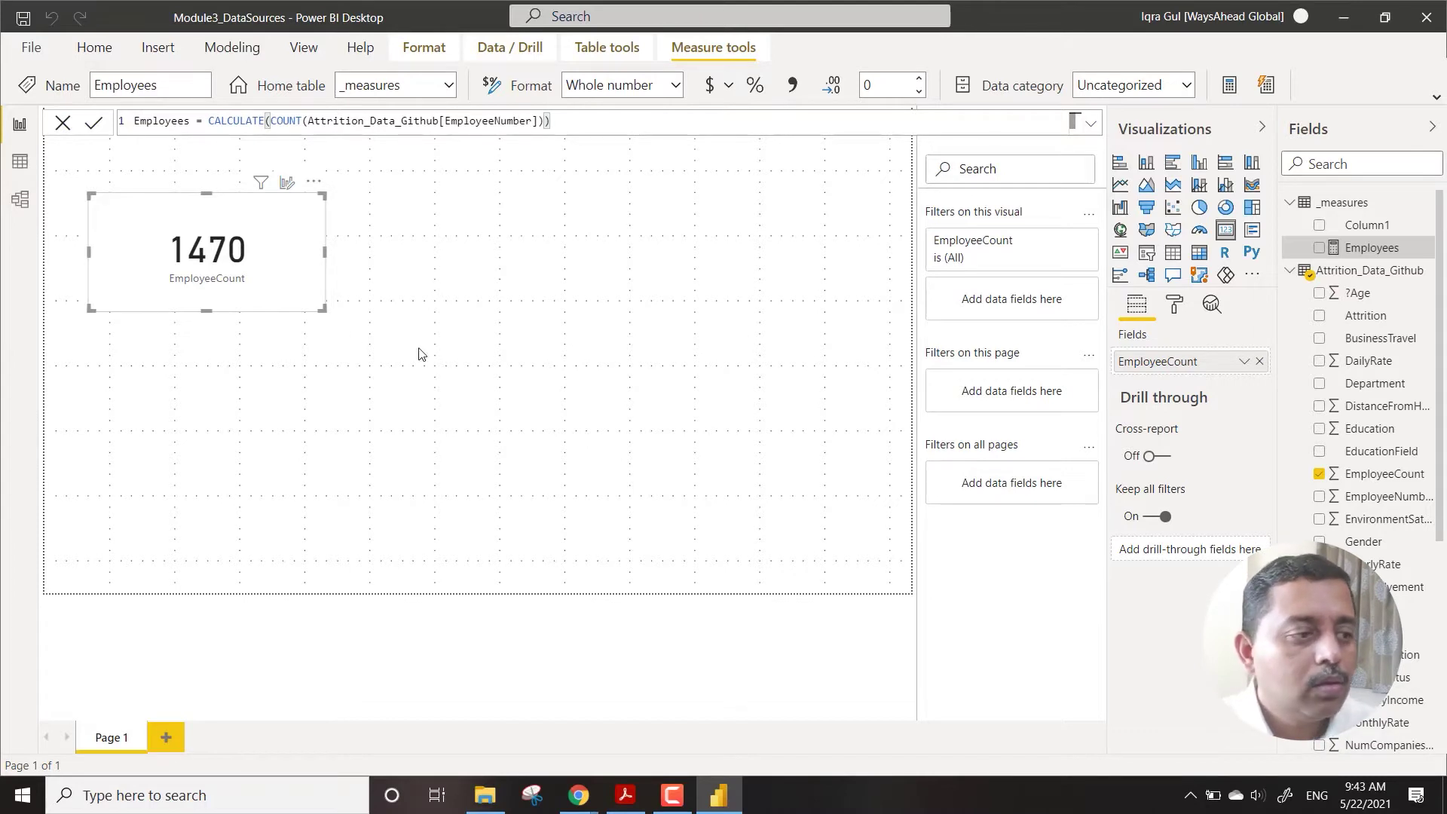
# Replace the card's EmployeeCount field with the Employees measure and deselect the card
pyautogui.moveTo(1378, 252); pyautogui.dragTo(1165, 367)
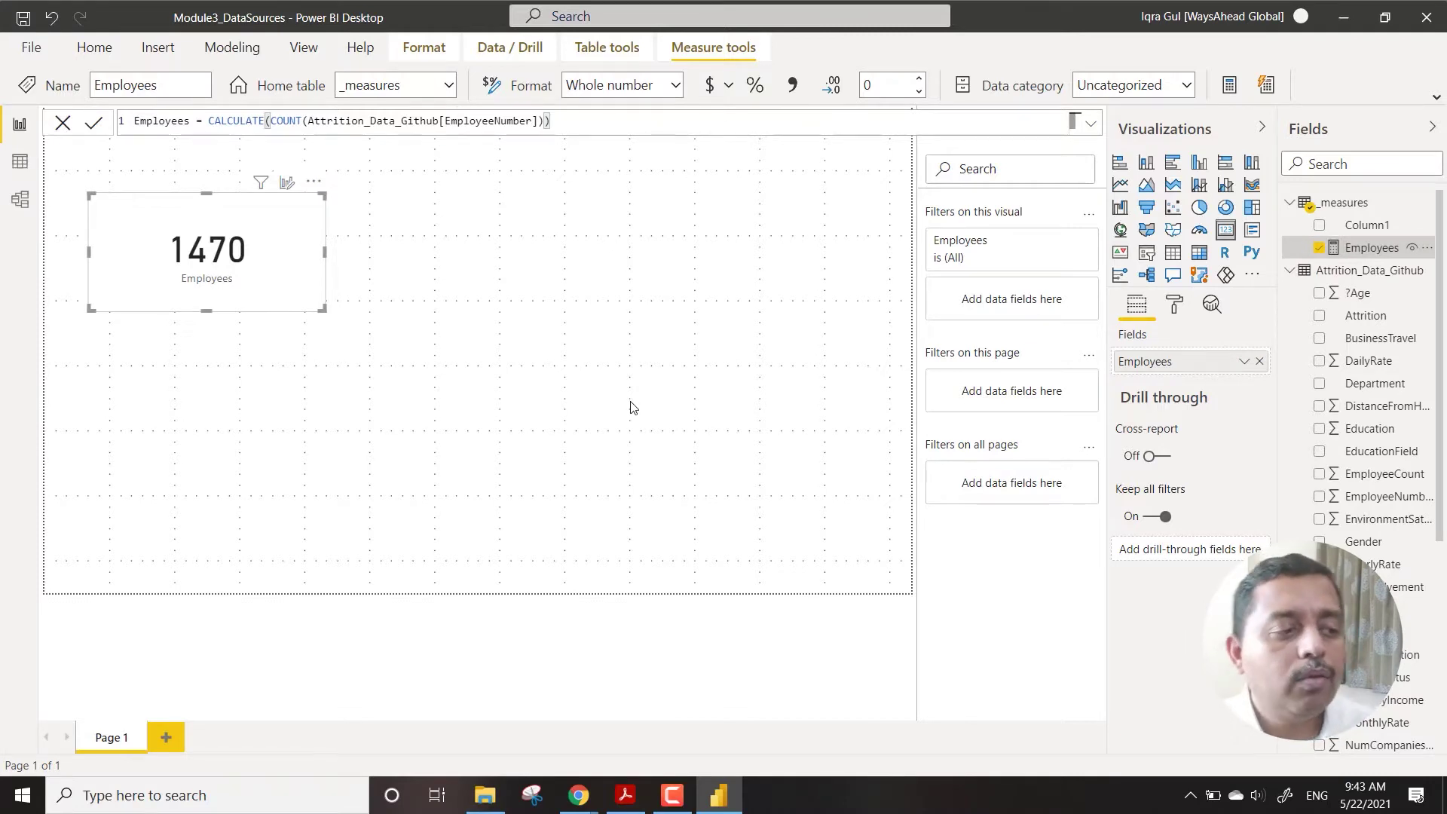
pyautogui.click(610, 345)
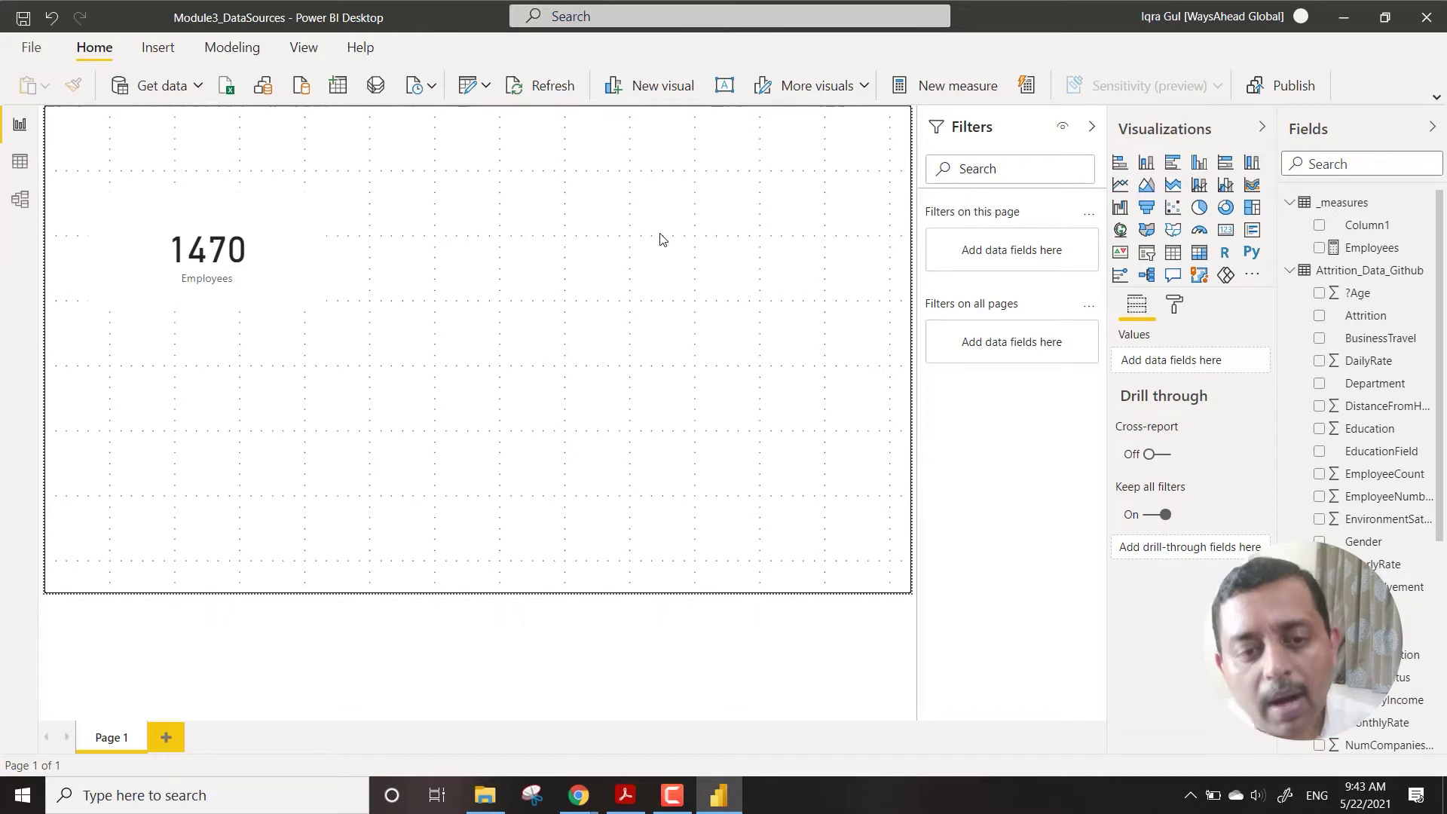
# Add an enlarged pie chart in the page's upper right, with Gender as legend and the Employees measure as values
pyautogui.click(1198, 208)
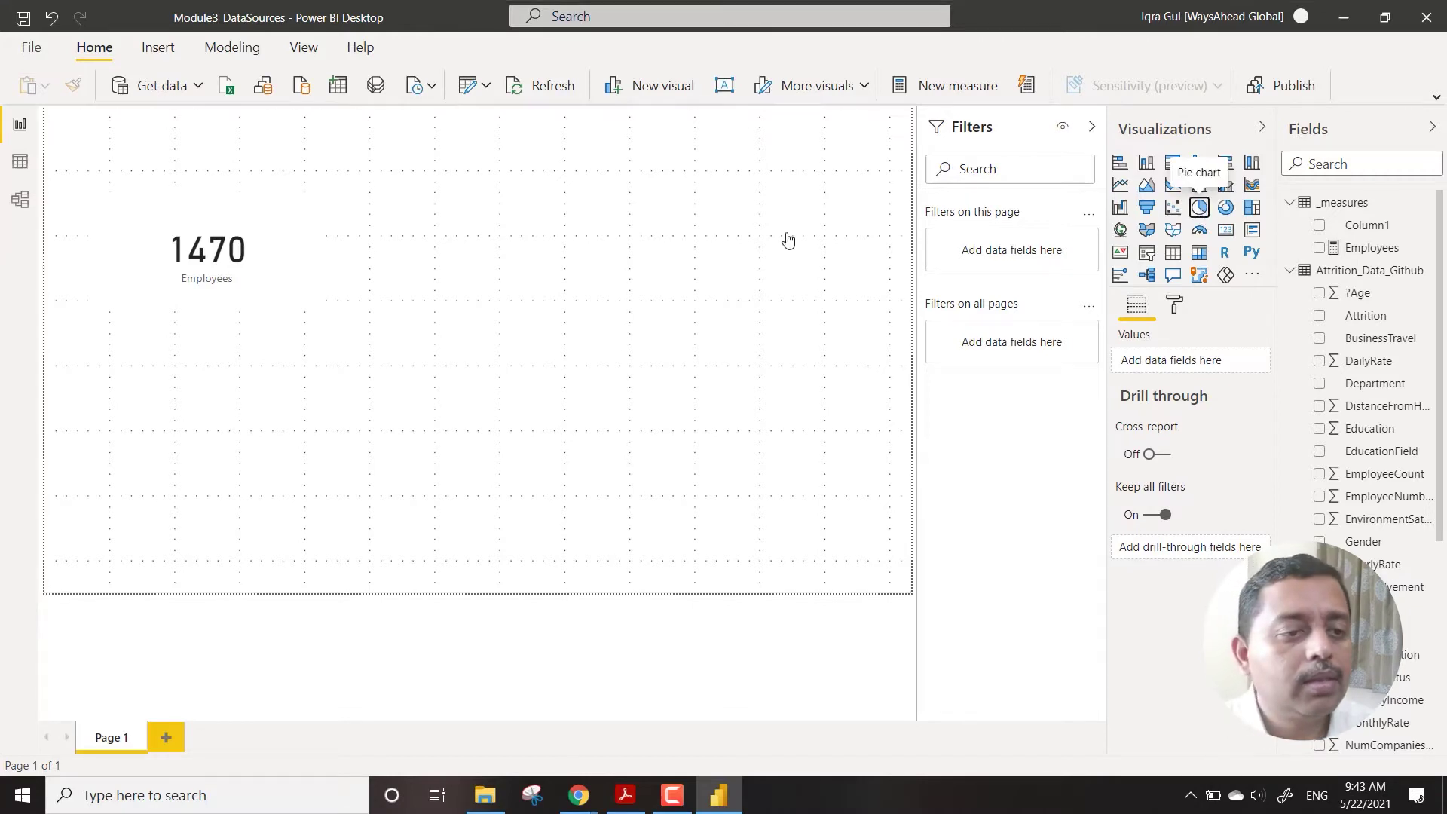
pyautogui.moveTo(307, 369); pyautogui.dragTo(785, 149)
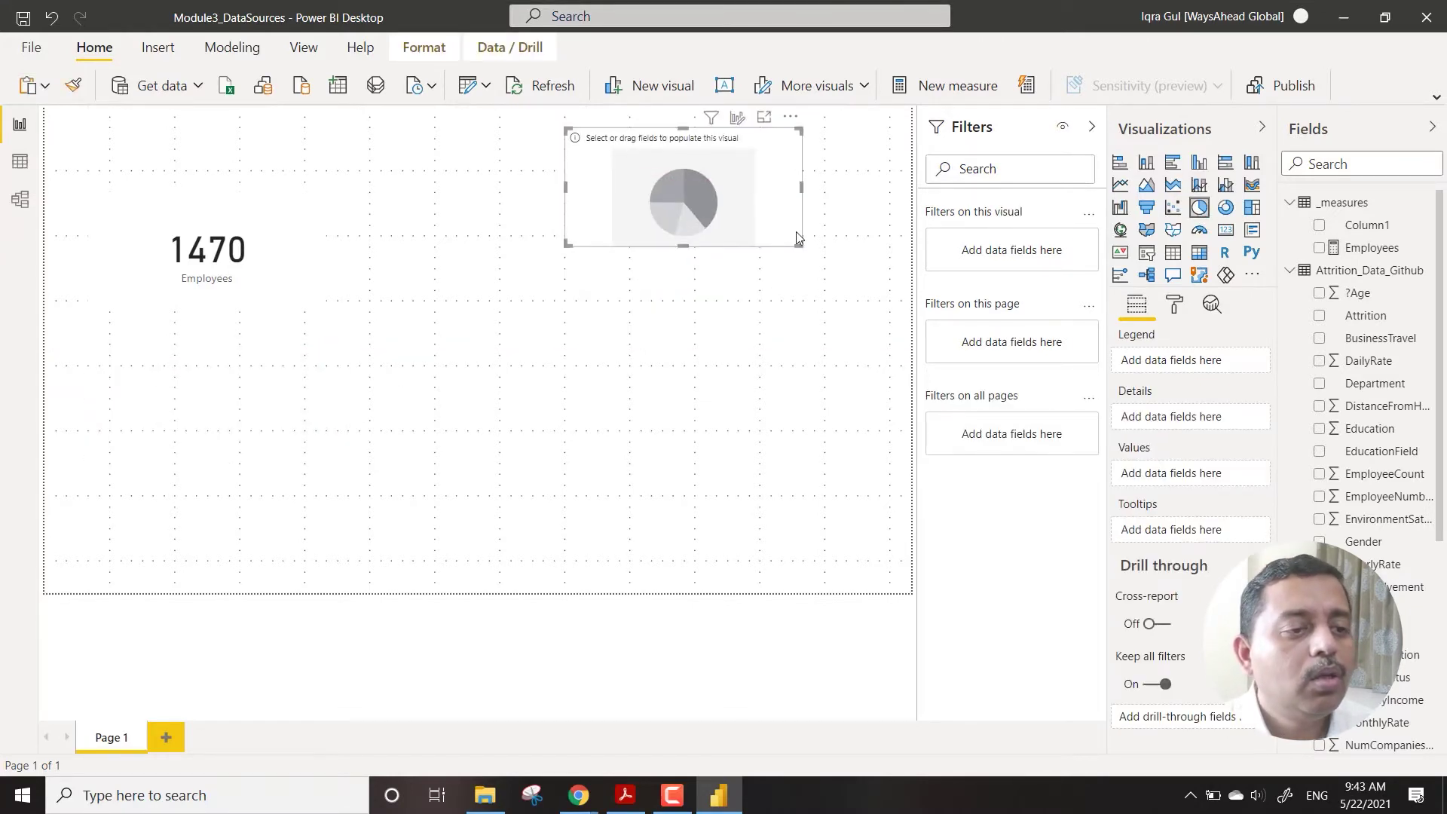
pyautogui.moveTo(799, 246); pyautogui.dragTo(821, 352)
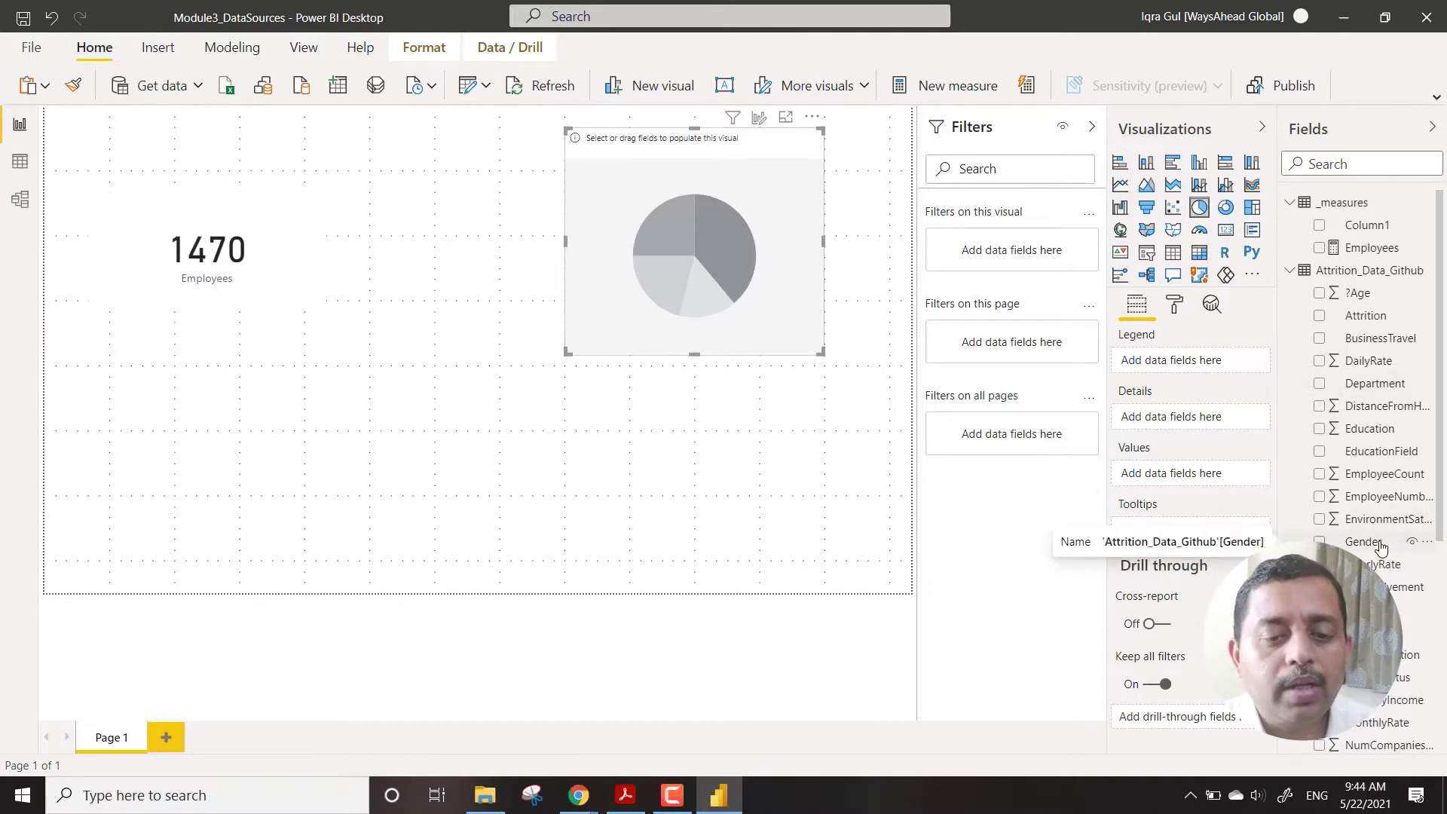
pyautogui.moveTo(1381, 547); pyautogui.dragTo(1176, 358)
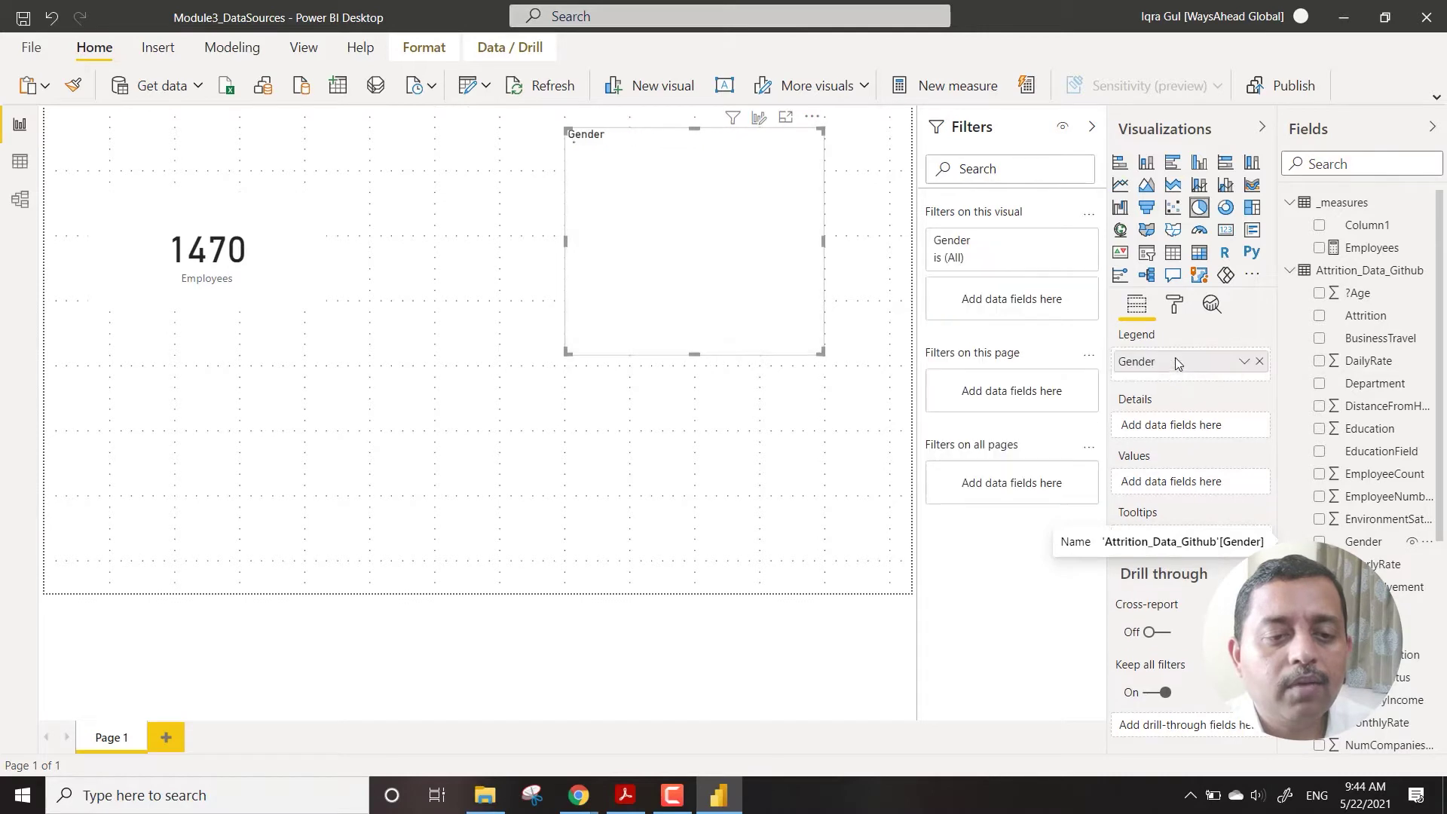
pyautogui.moveTo(1362, 253); pyautogui.dragTo(1166, 489)
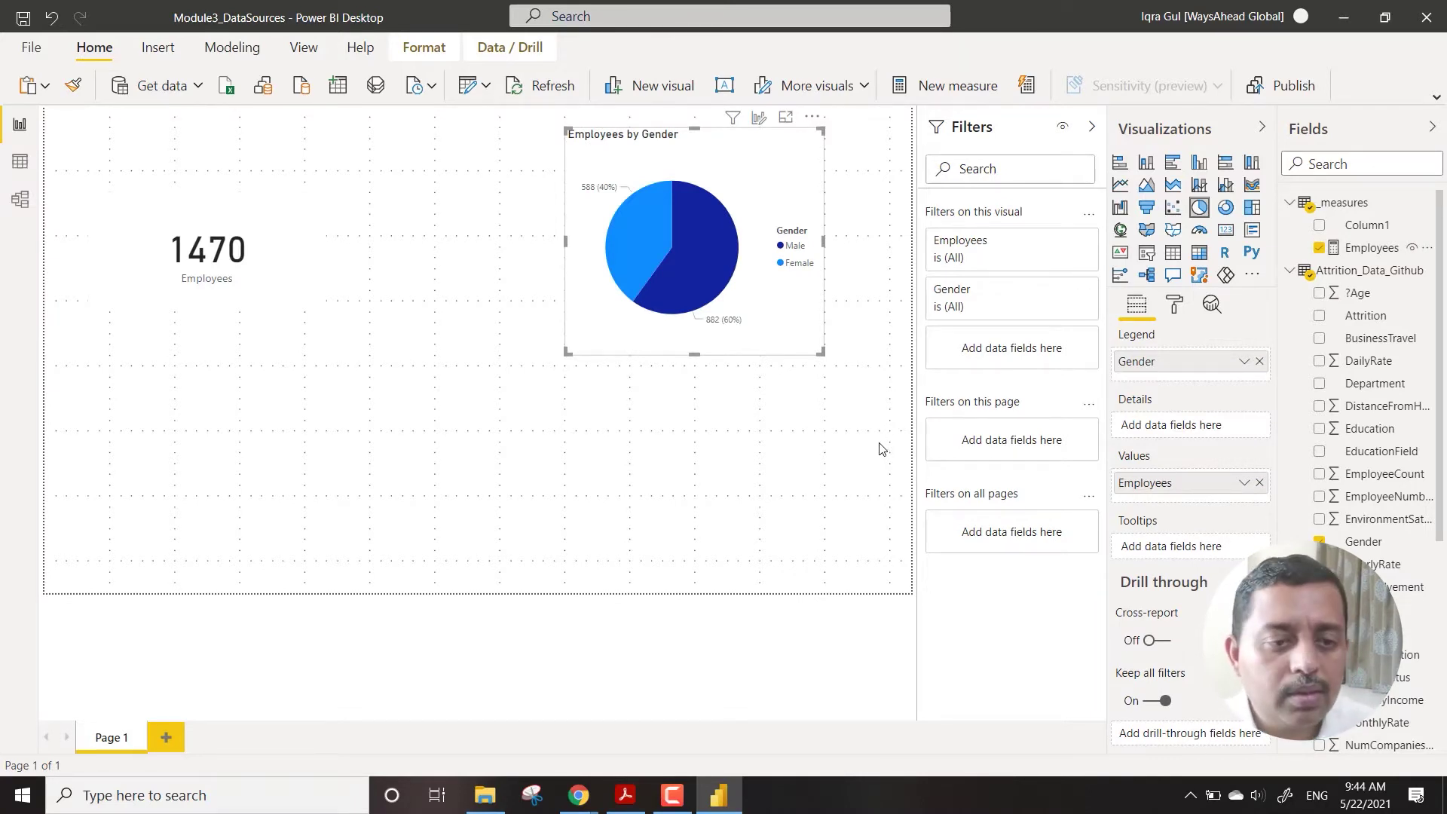
# Set the pie chart's detail label style to All detail labels and turn its legend off
pyautogui.click(1174, 305)
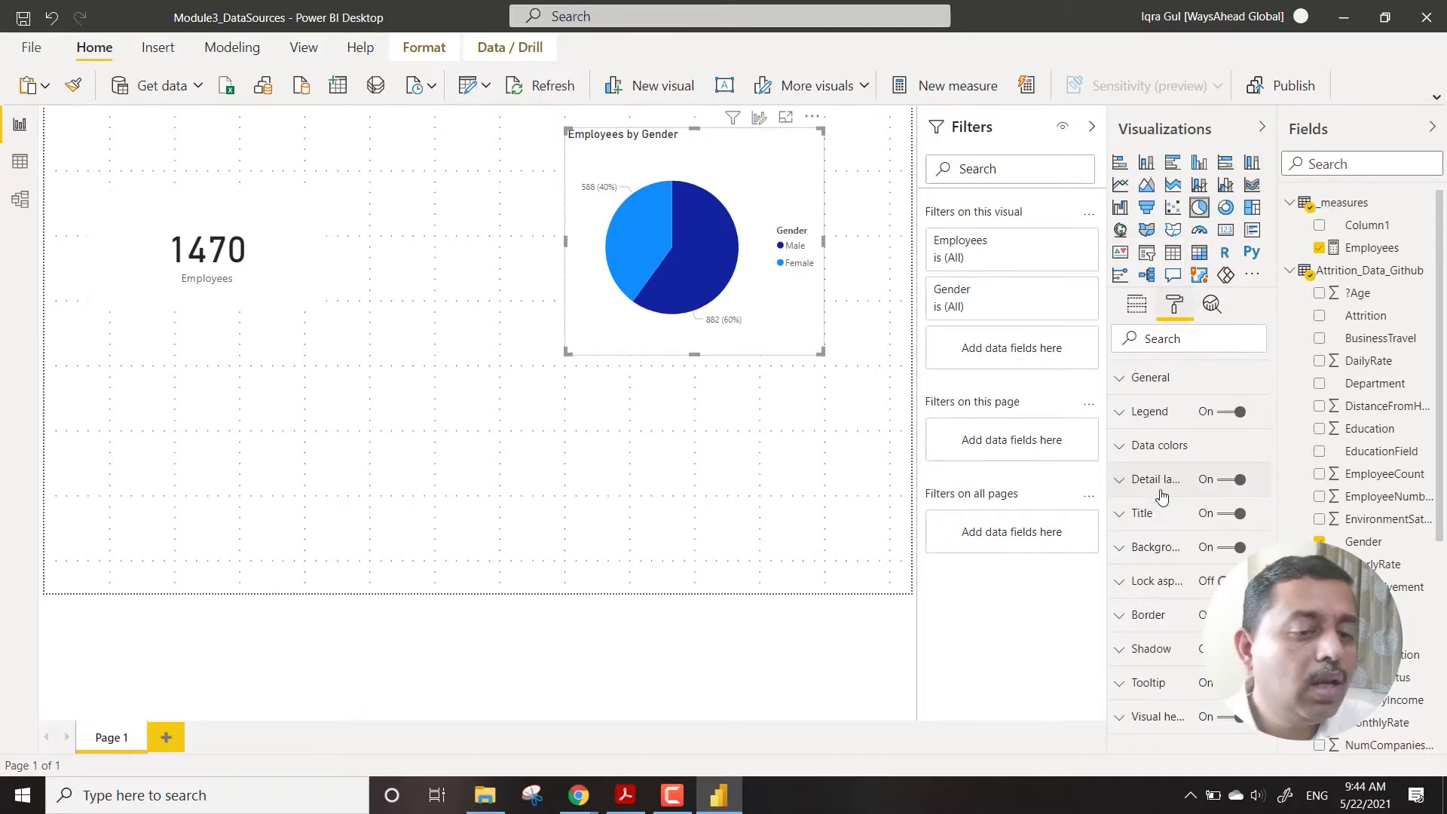
pyautogui.click(1119, 483)
pyautogui.click(1208, 539)
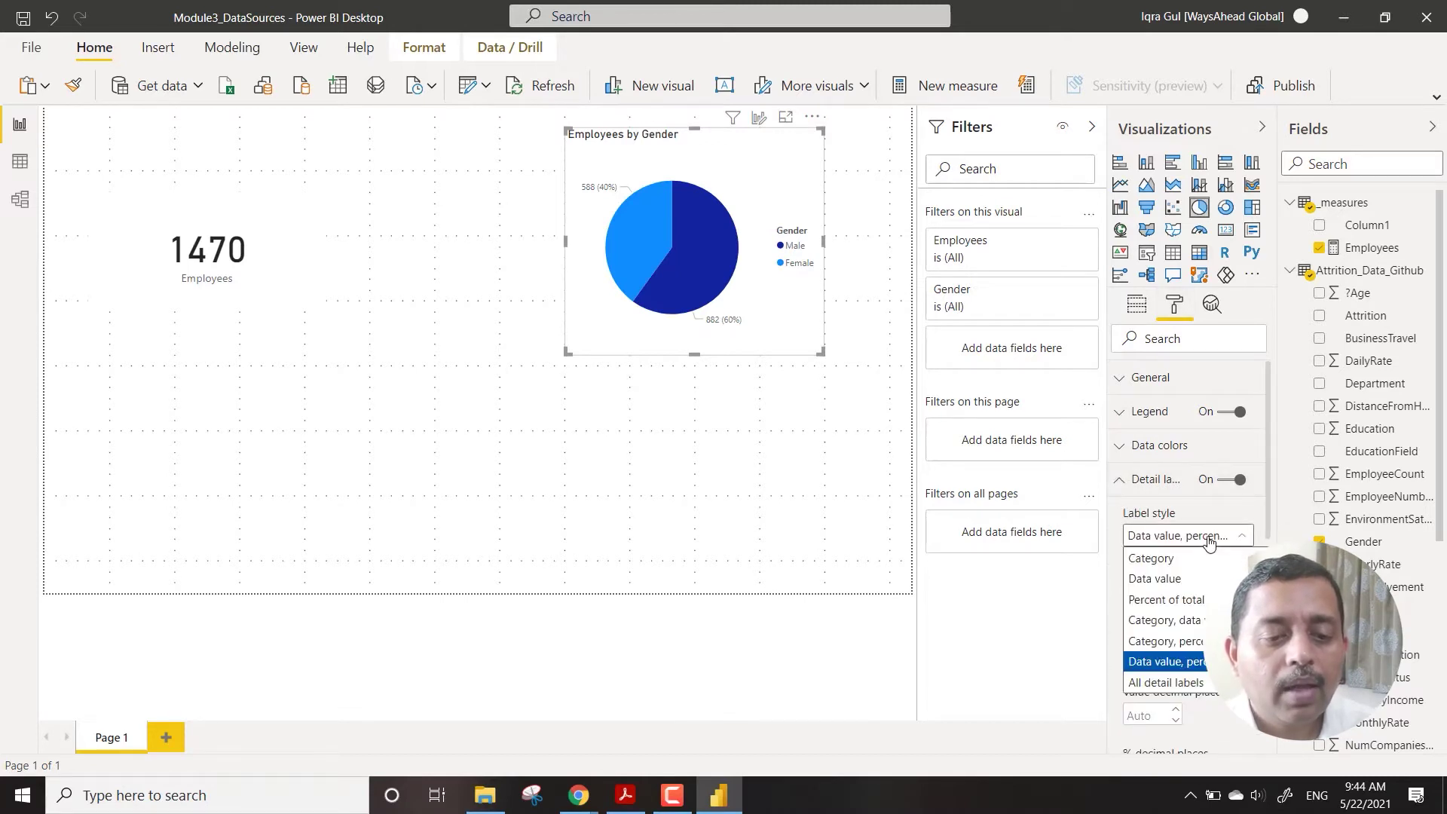
pyautogui.click(1187, 682)
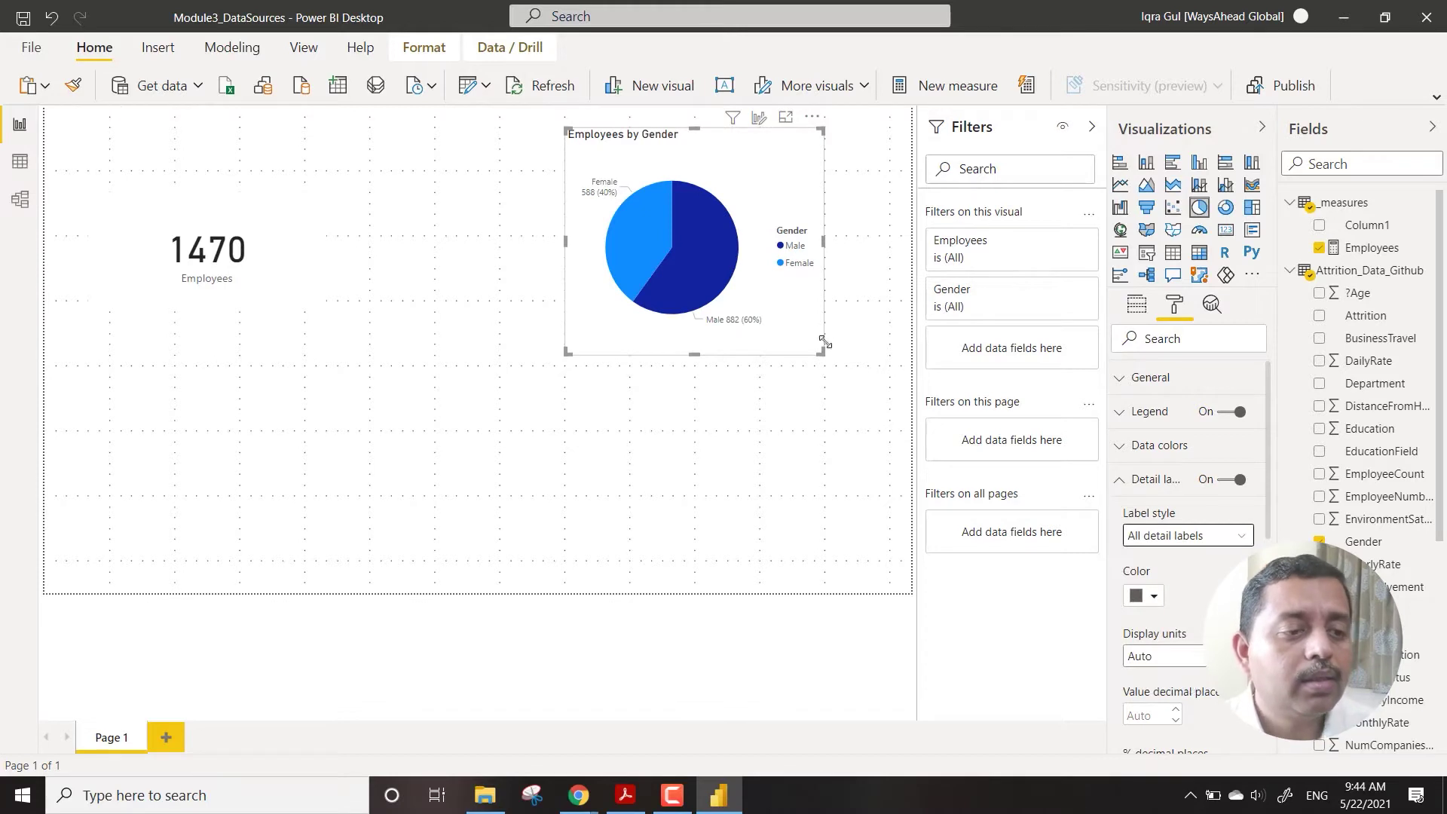
pyautogui.click(1229, 411)
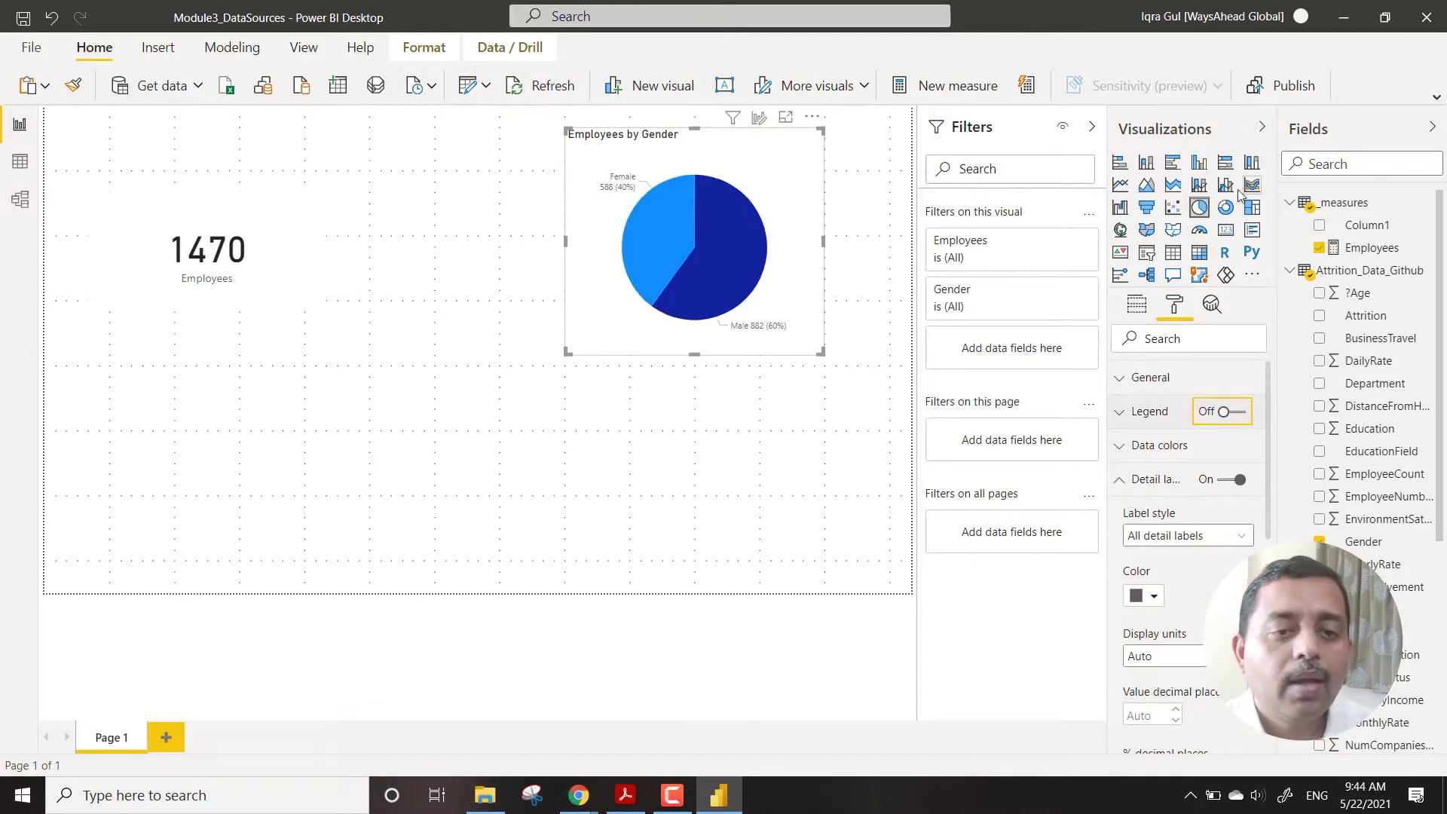
# Try the donut type on the gender chart, restore the pie type, and move it to the page's upper-right corner
pyautogui.click(1225, 208)
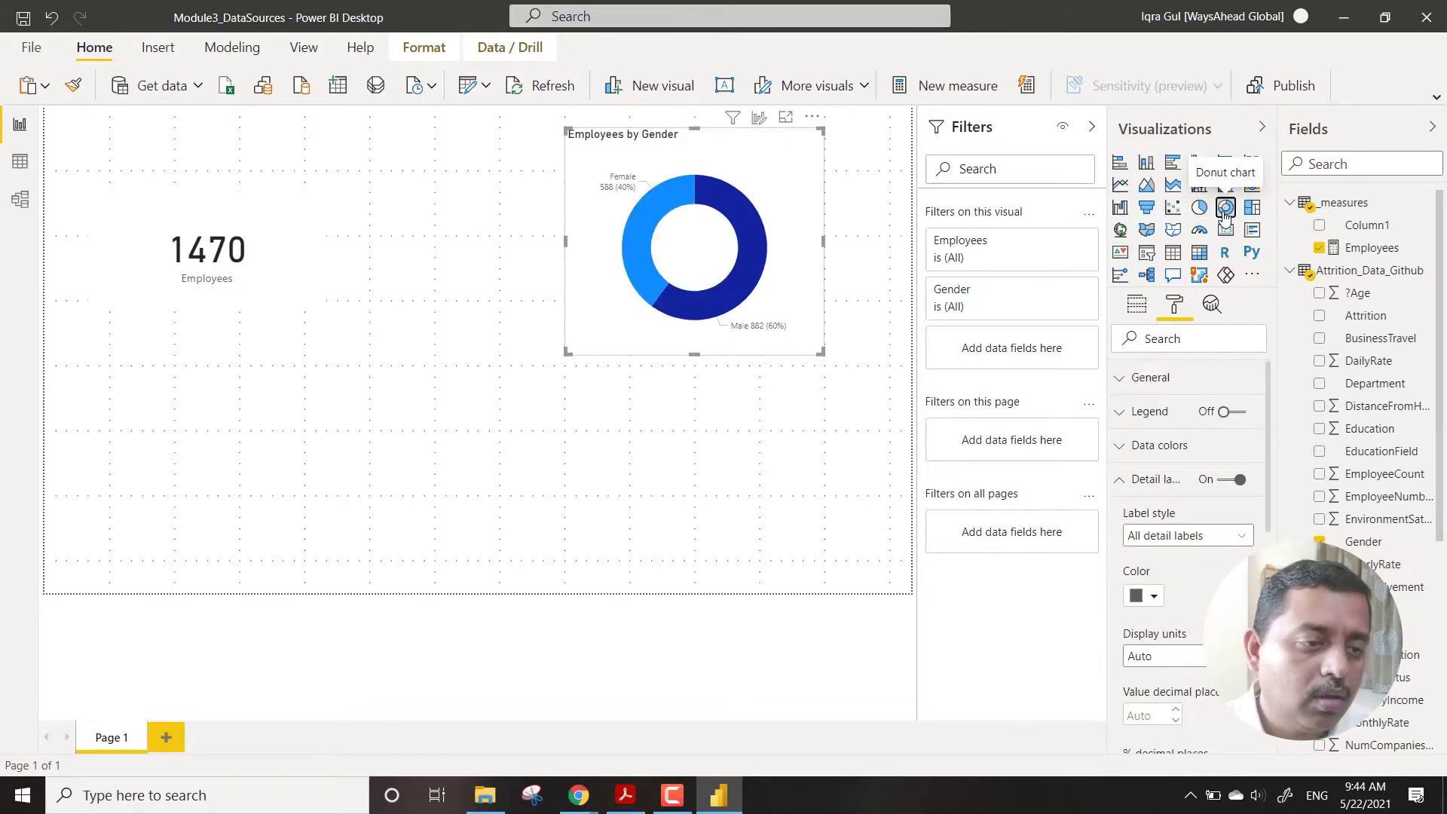
pyautogui.click(1198, 208)
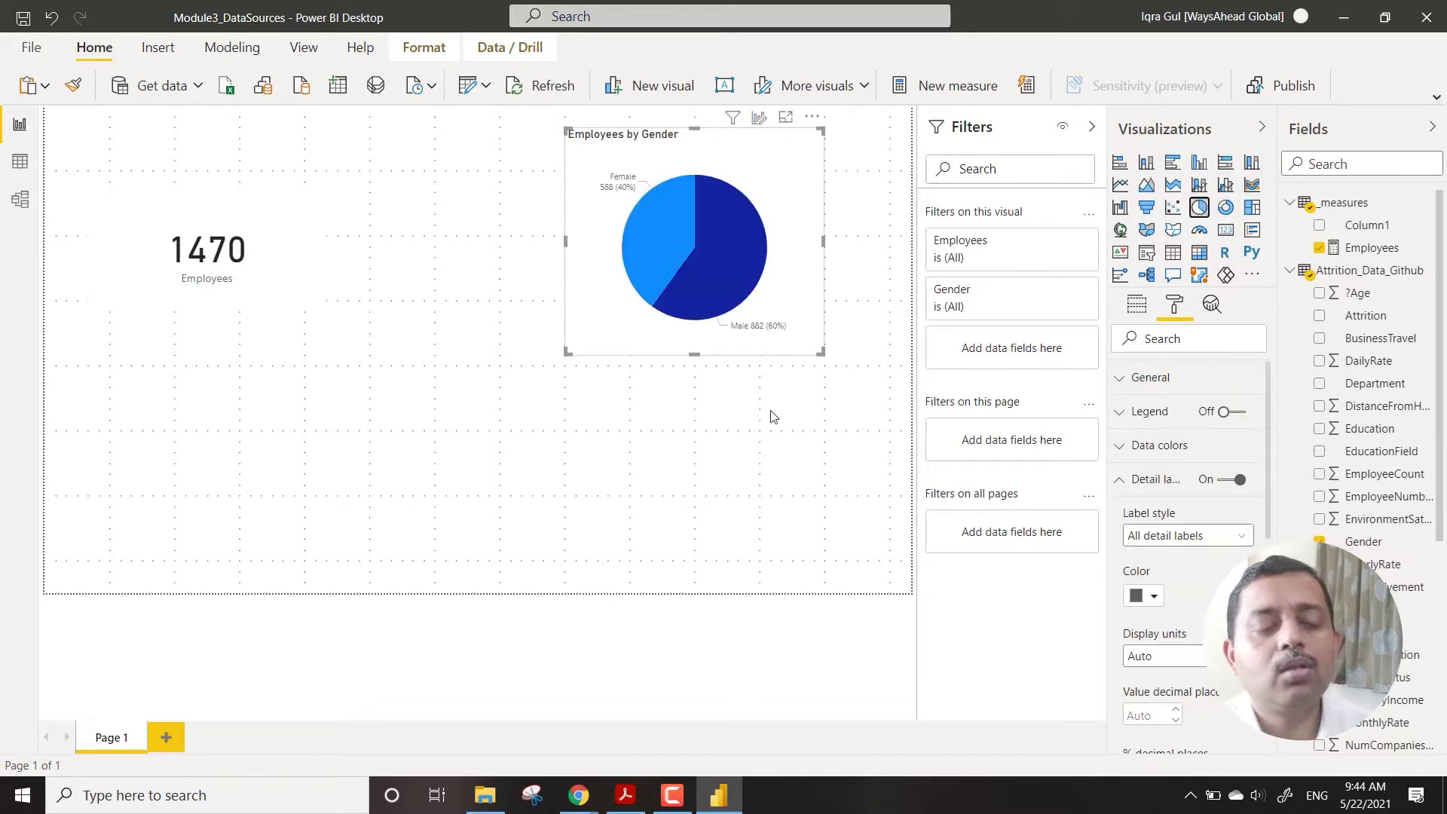
pyautogui.moveTo(650, 349); pyautogui.dragTo(713, 341)
pyautogui.click(683, 422)
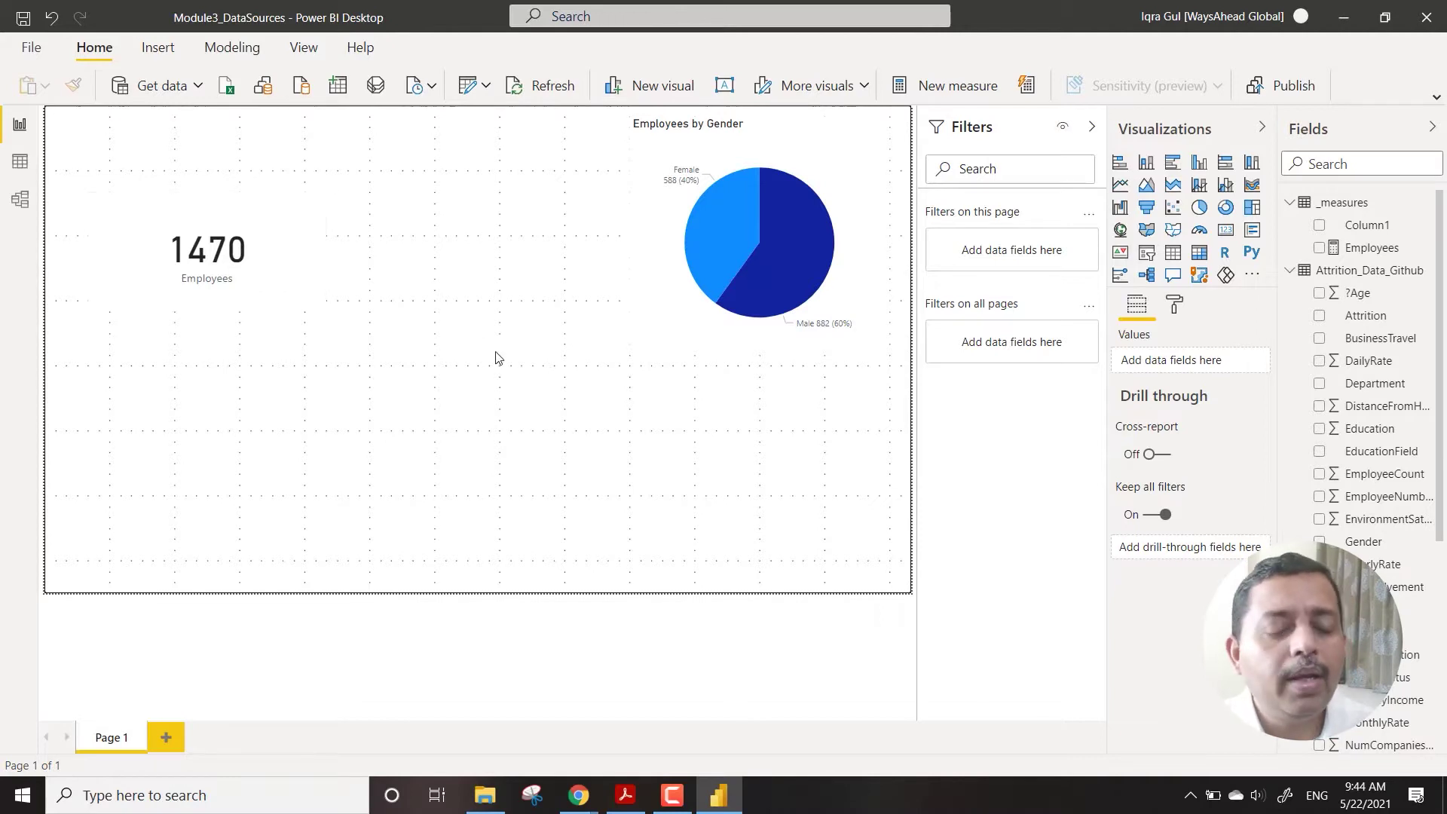
pyautogui.click(659, 324)
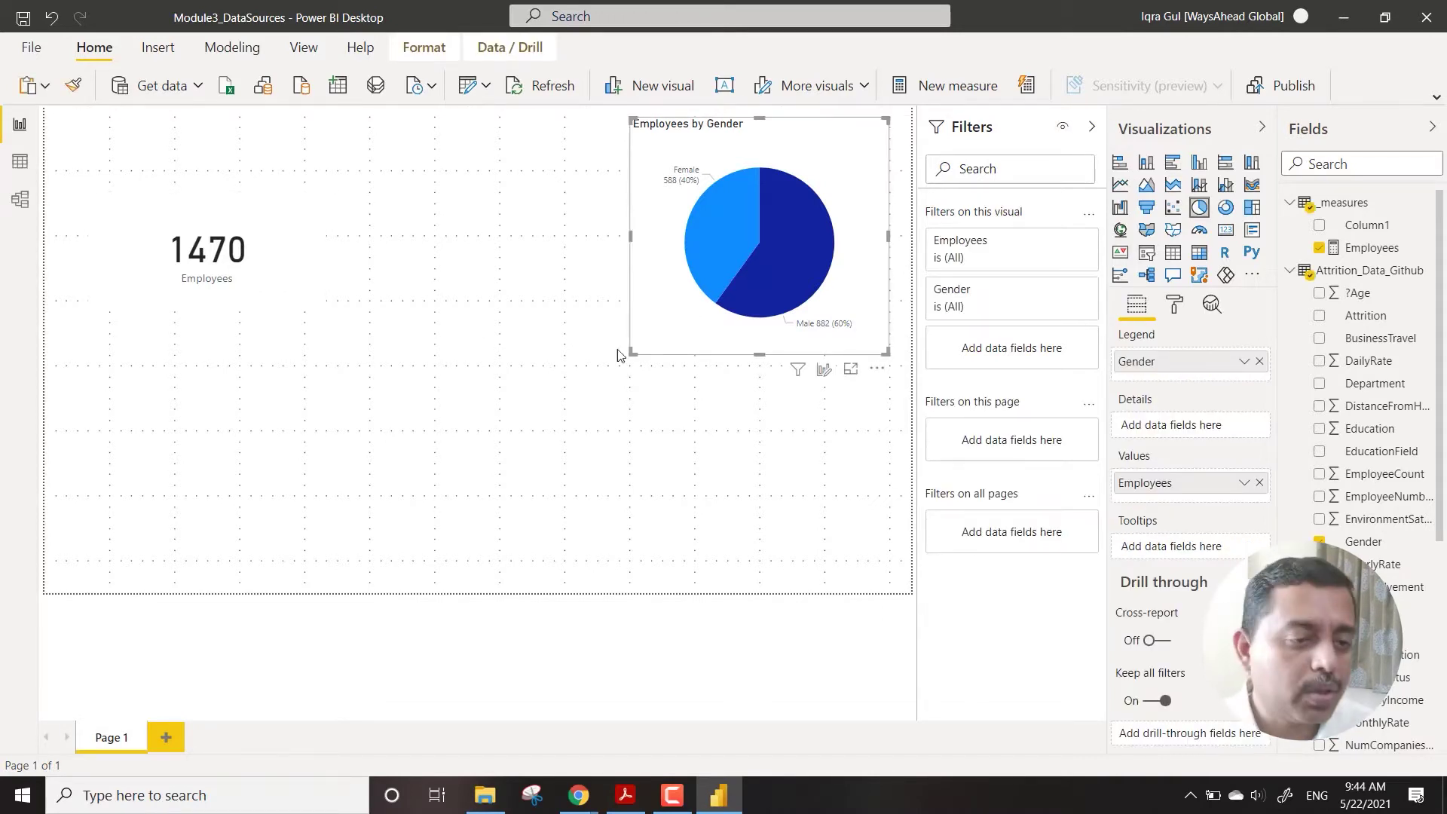
pyautogui.click(584, 378)
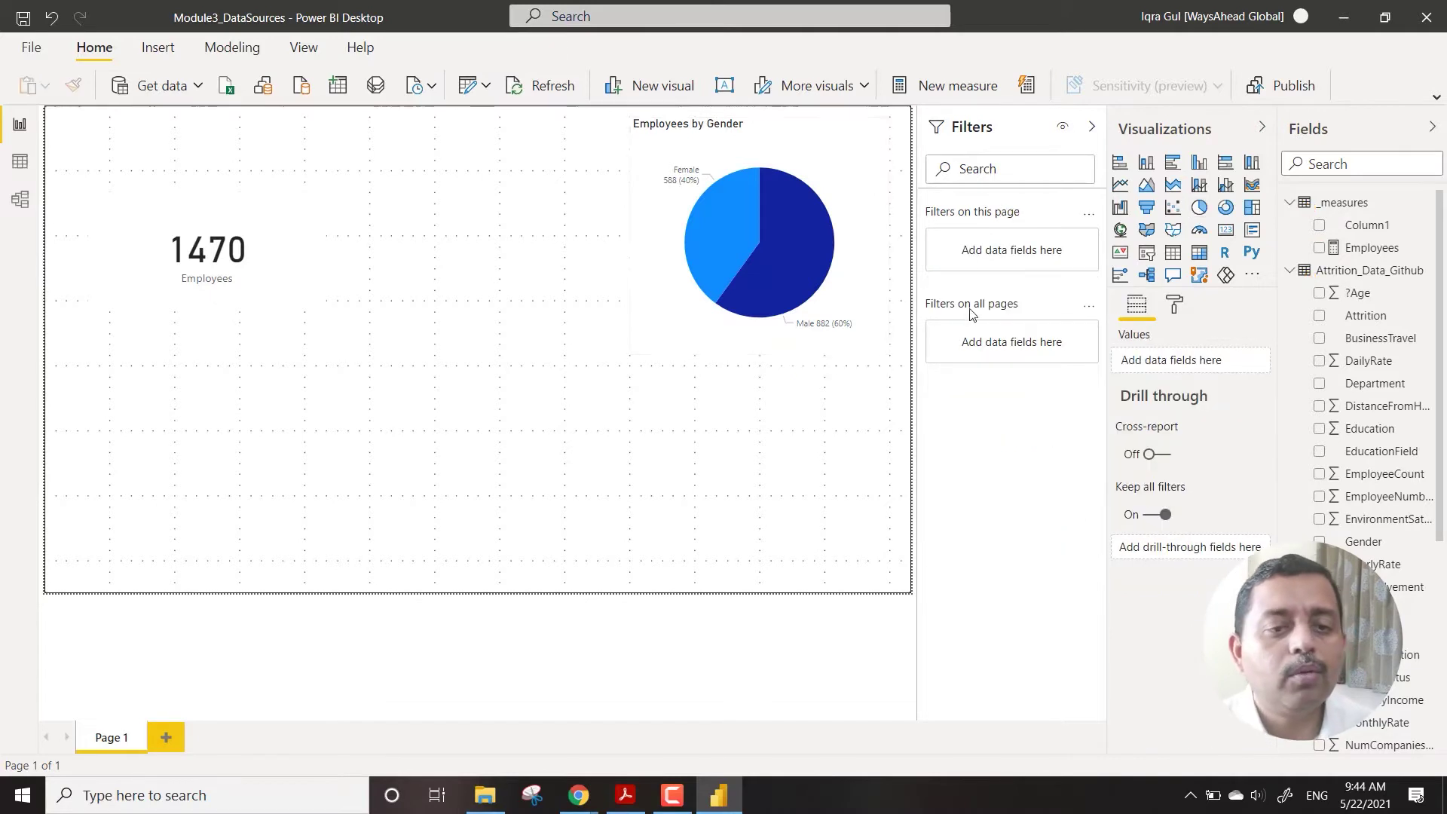
# Add an enlarged funnel chart at the page's centre, with Department as group and the Employees measure as values
pyautogui.click(1146, 207)
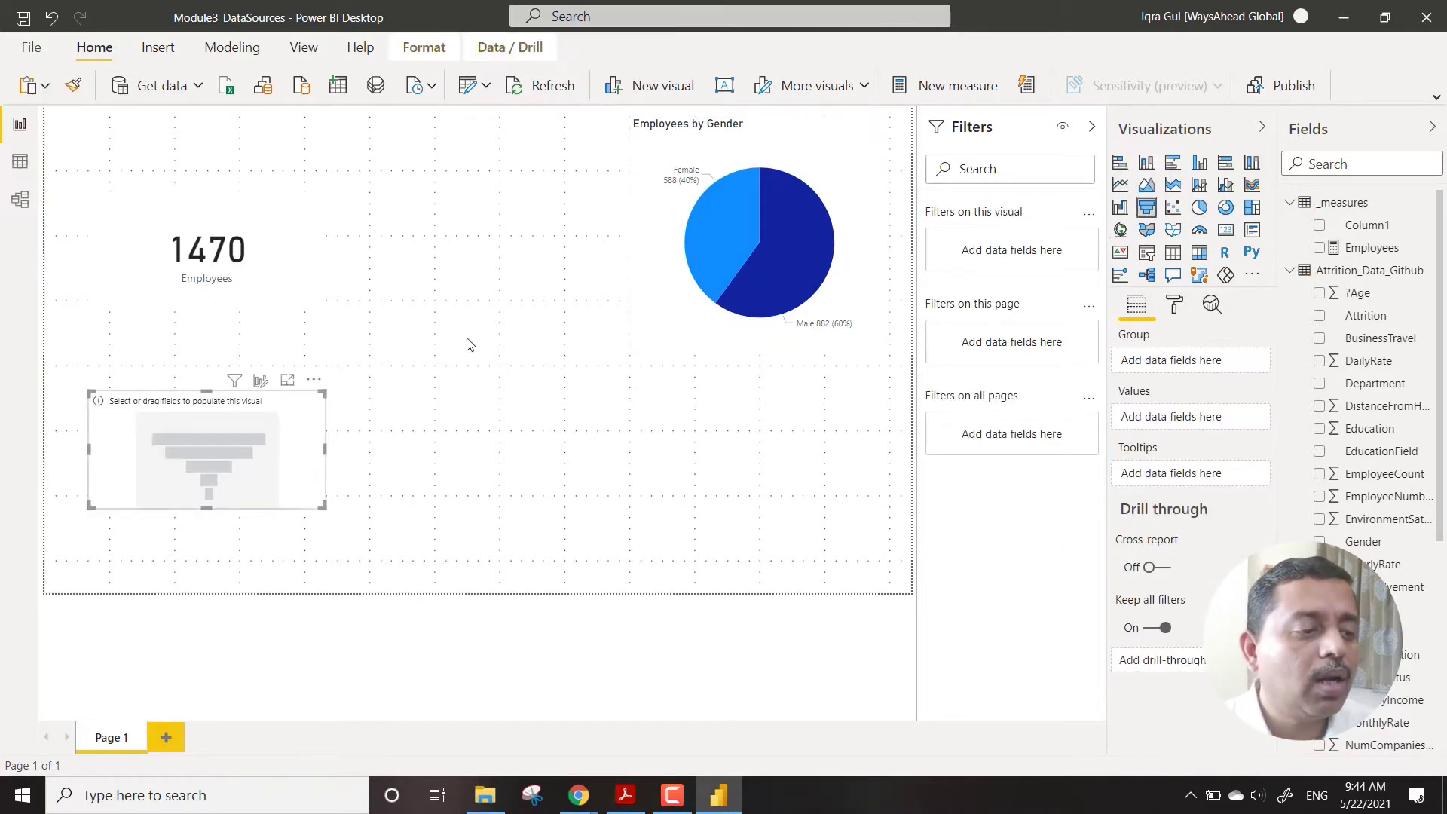
pyautogui.moveTo(251, 505); pyautogui.dragTo(469, 473)
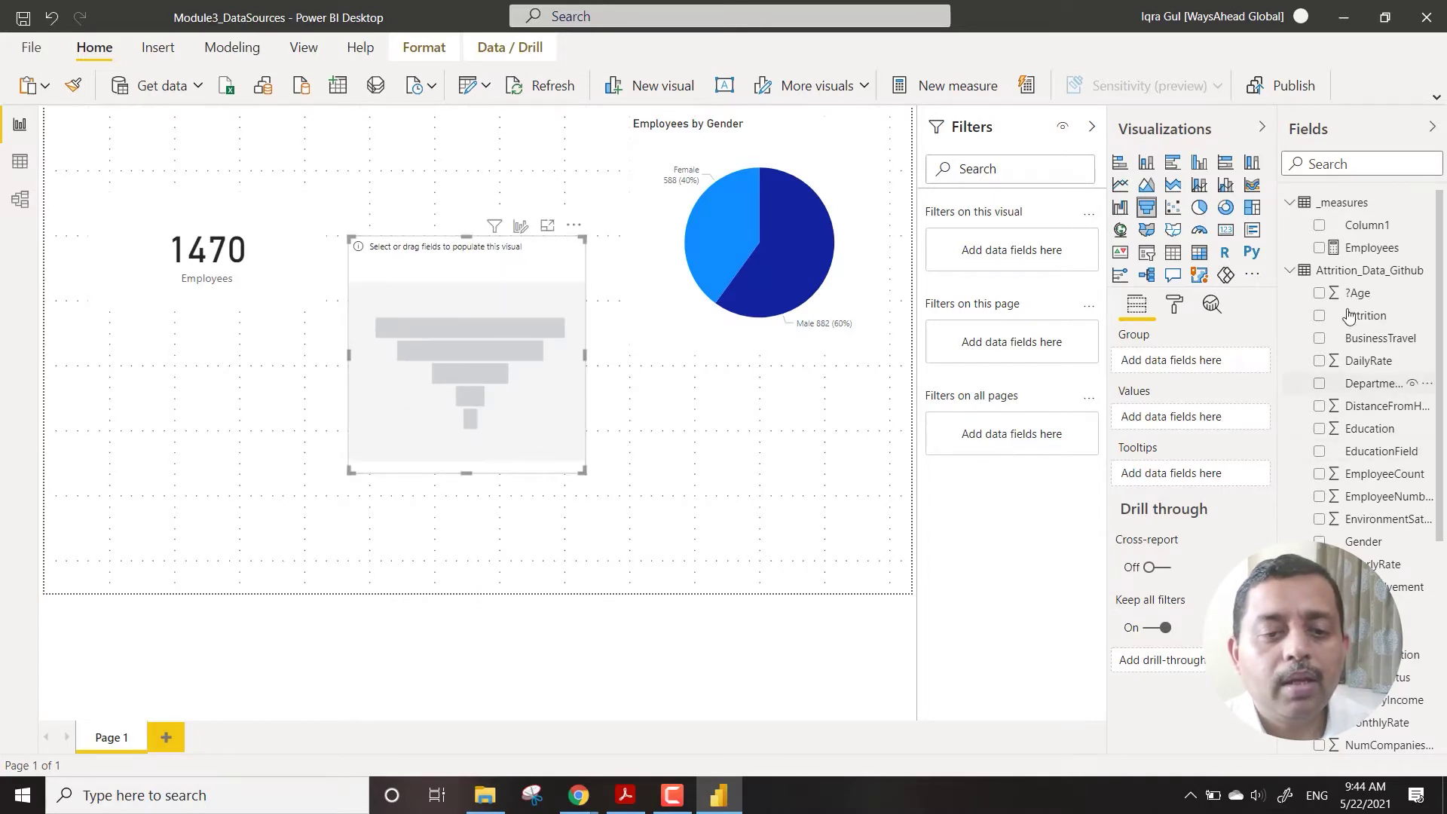
pyautogui.moveTo(1372, 249); pyautogui.dragTo(1168, 419)
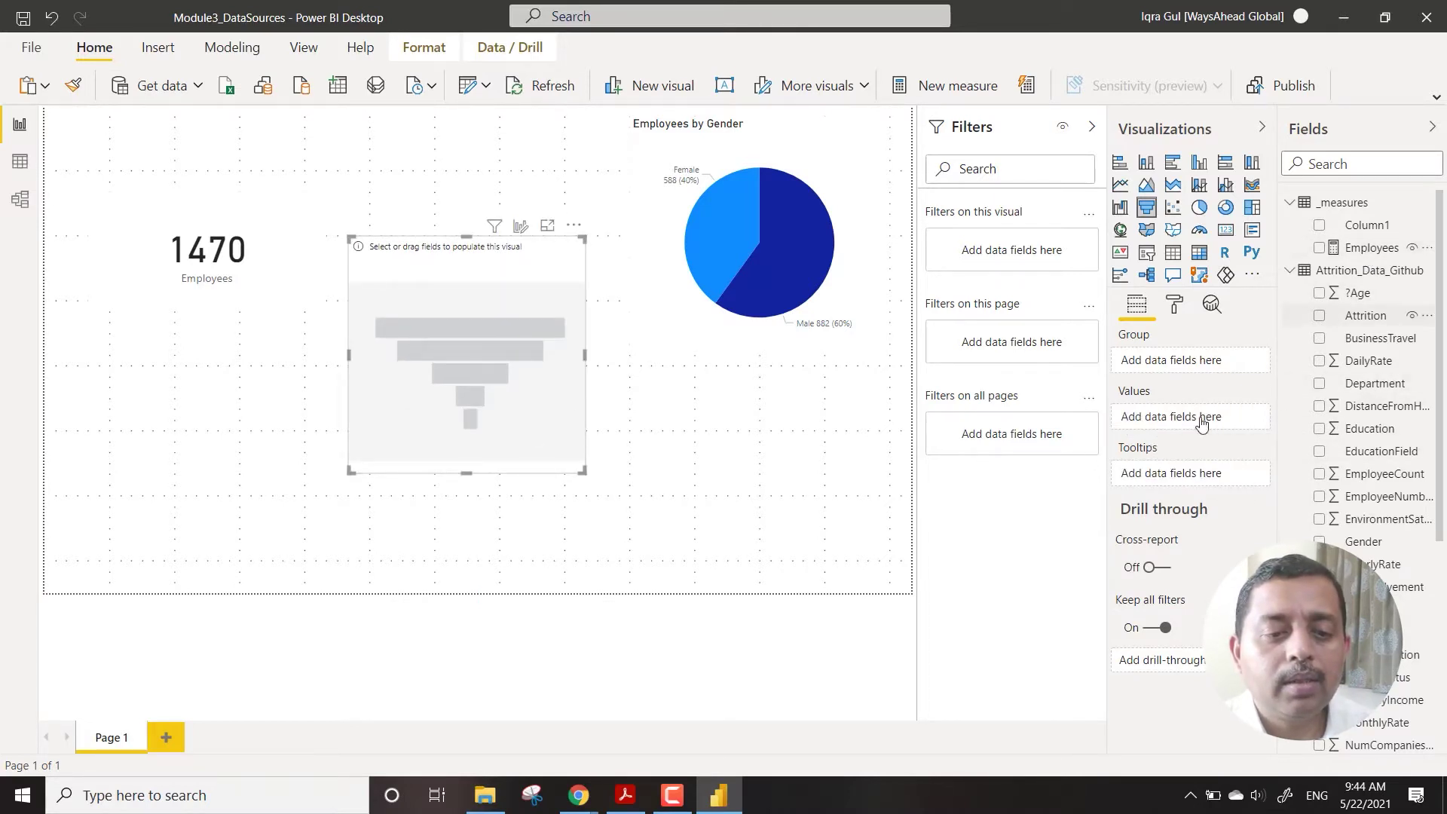
pyautogui.moveTo(1368, 384); pyautogui.dragTo(1180, 361)
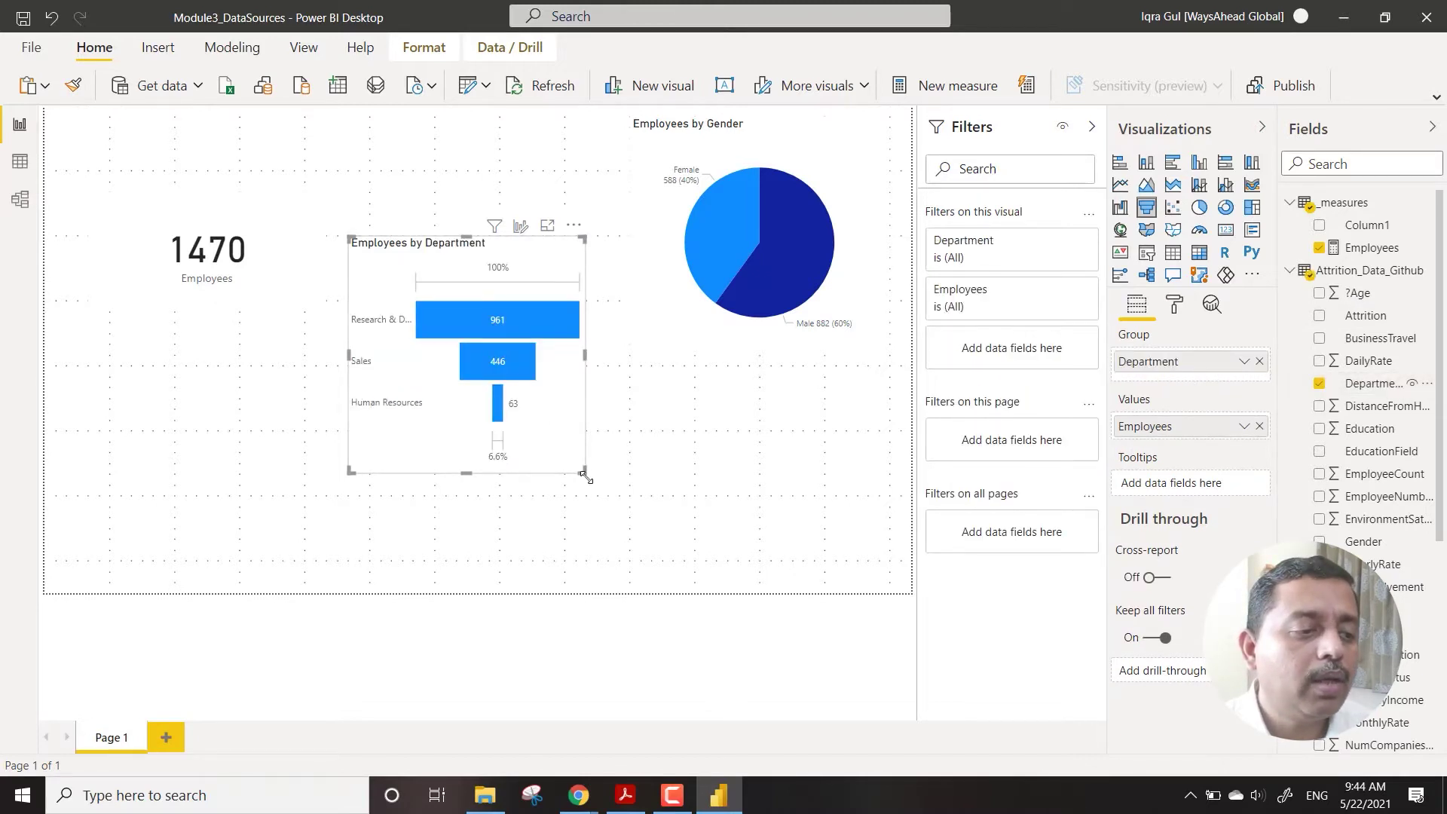
pyautogui.moveTo(585, 474); pyautogui.dragTo(650, 527)
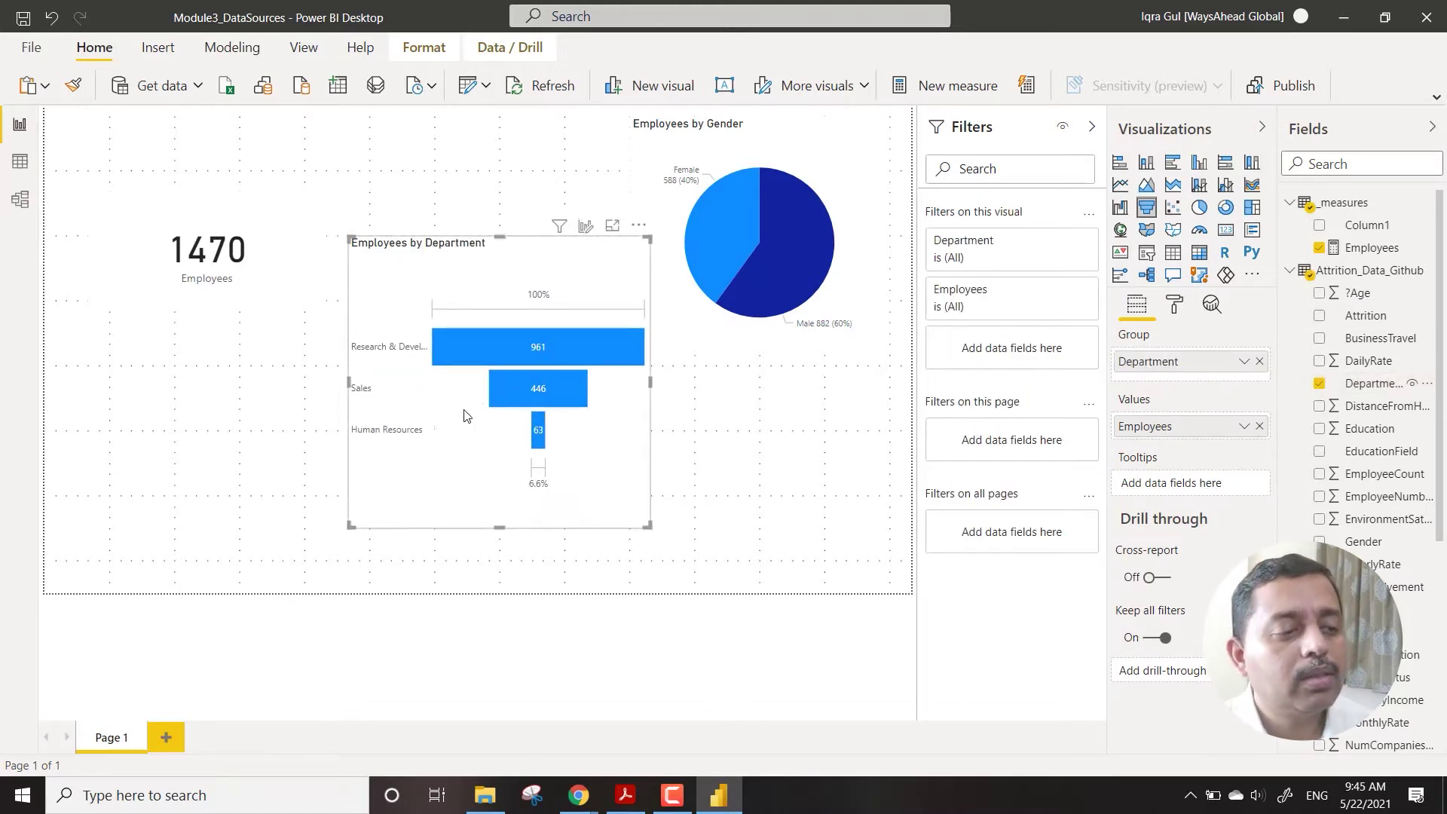
pyautogui.moveTo(348, 382); pyautogui.dragTo(305, 382)
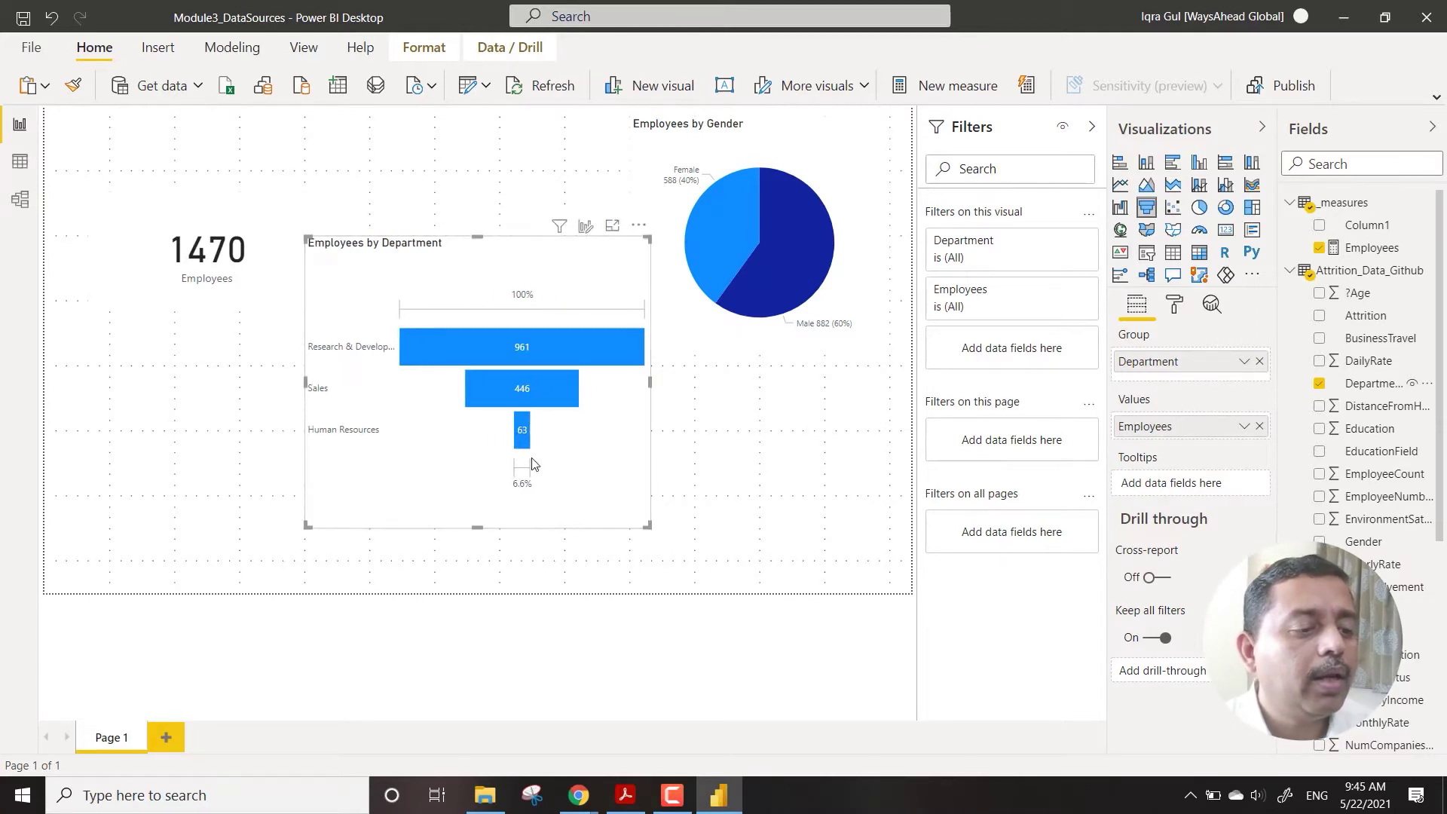
# Convert the department funnel to a donut chart with All detail labels as label style and its legend turned off
pyautogui.click(1224, 207)
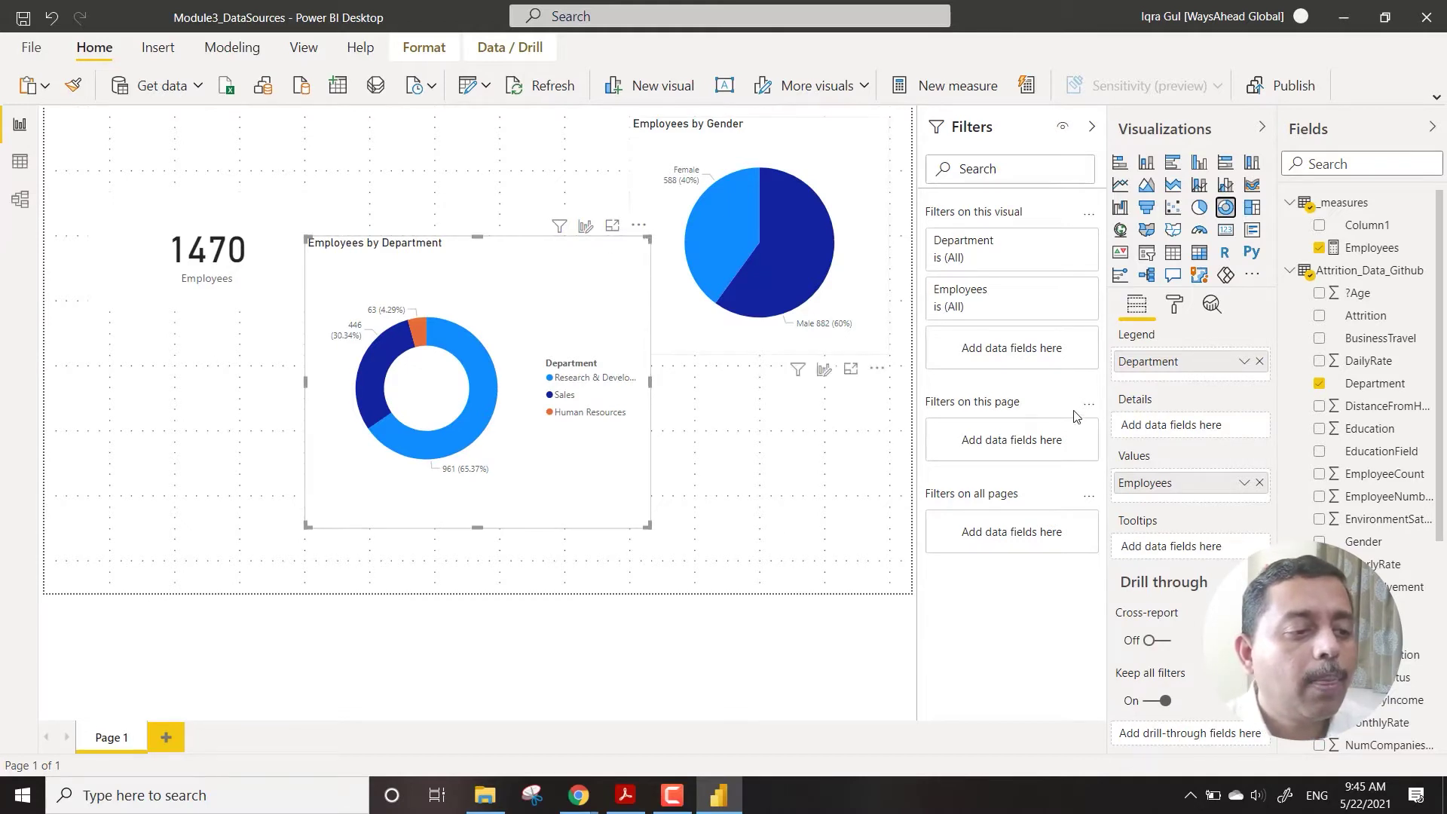
pyautogui.click(1174, 304)
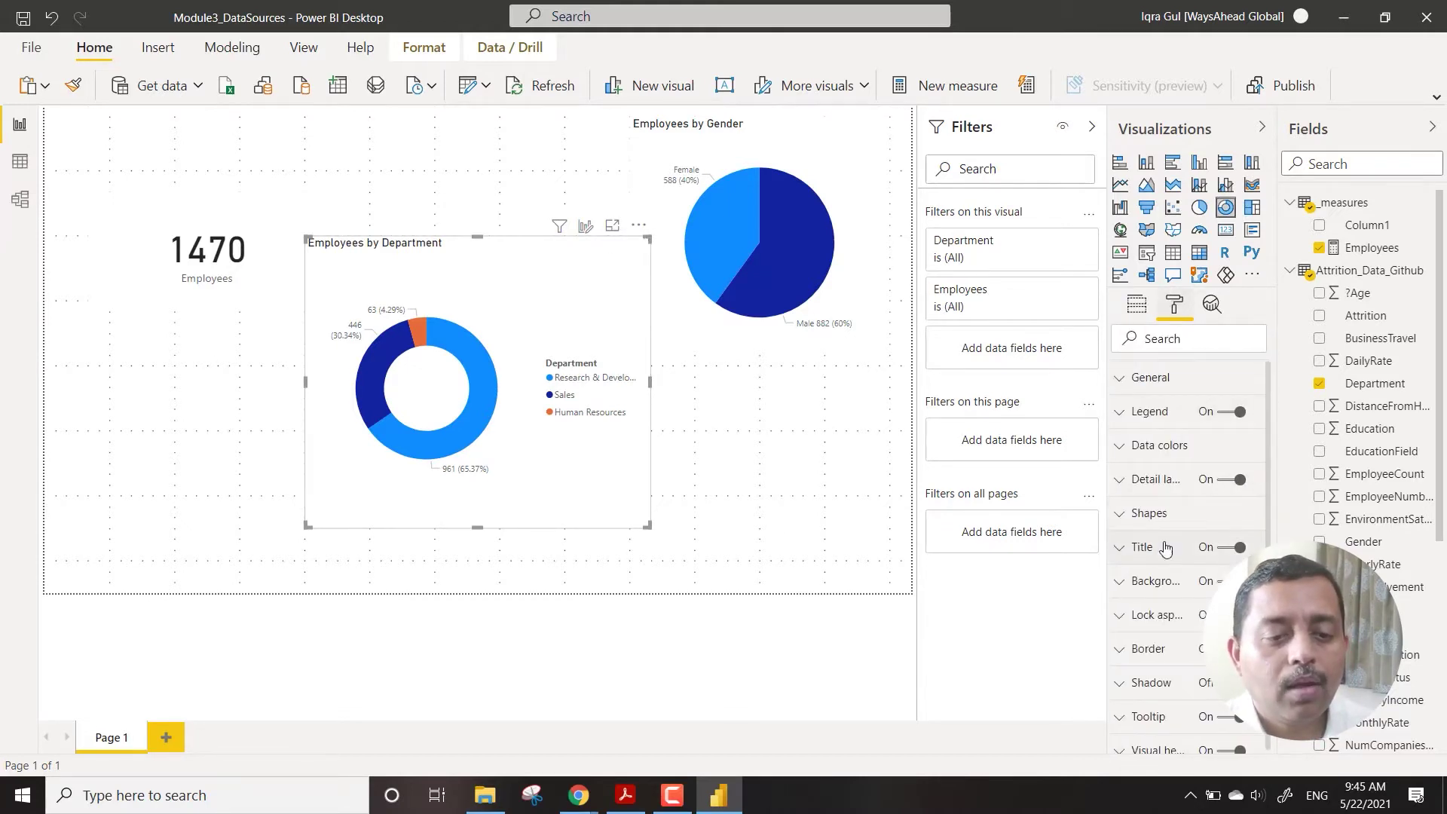
pyautogui.click(1151, 479)
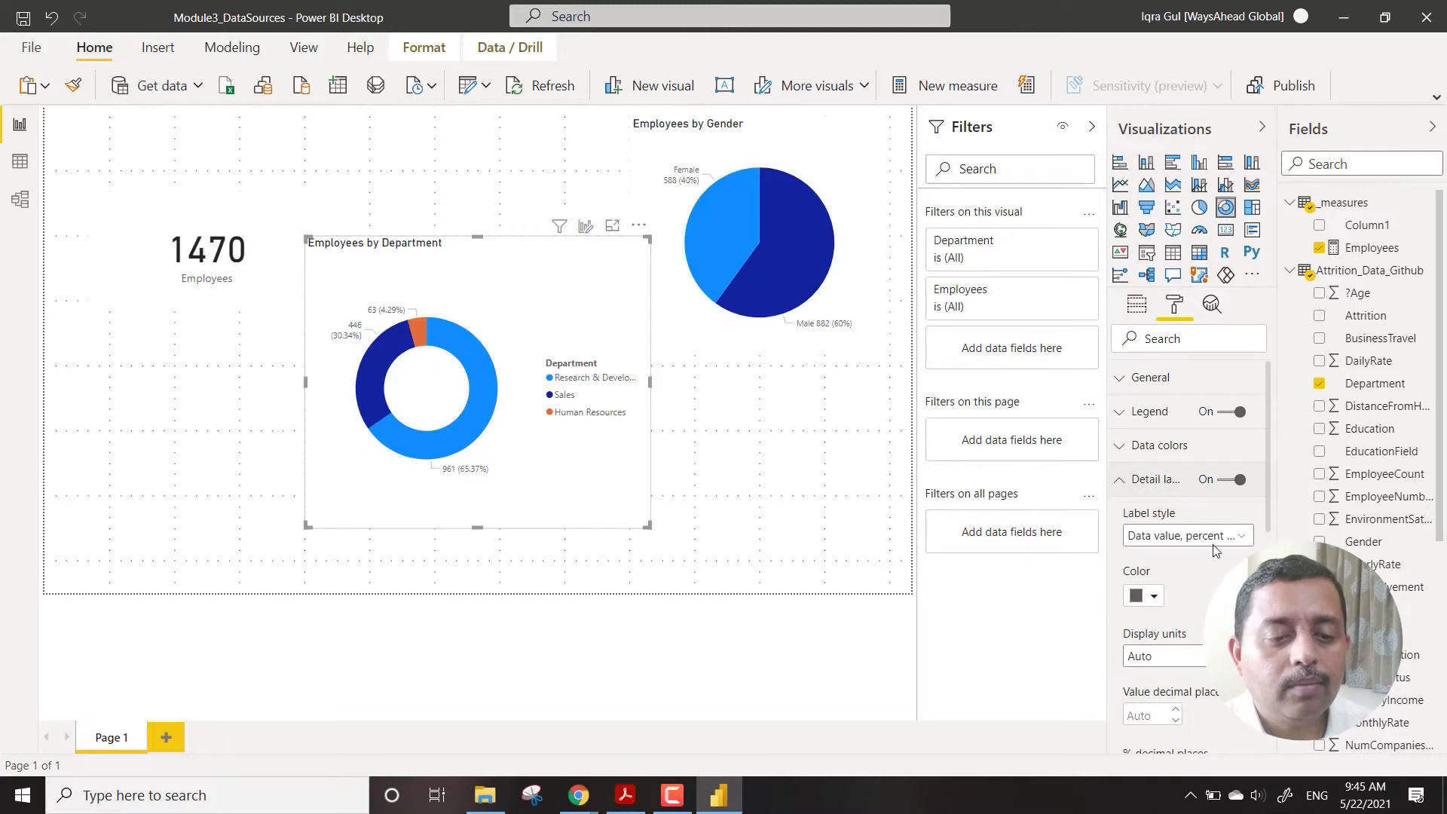
pyautogui.click(1213, 539)
pyautogui.click(1168, 683)
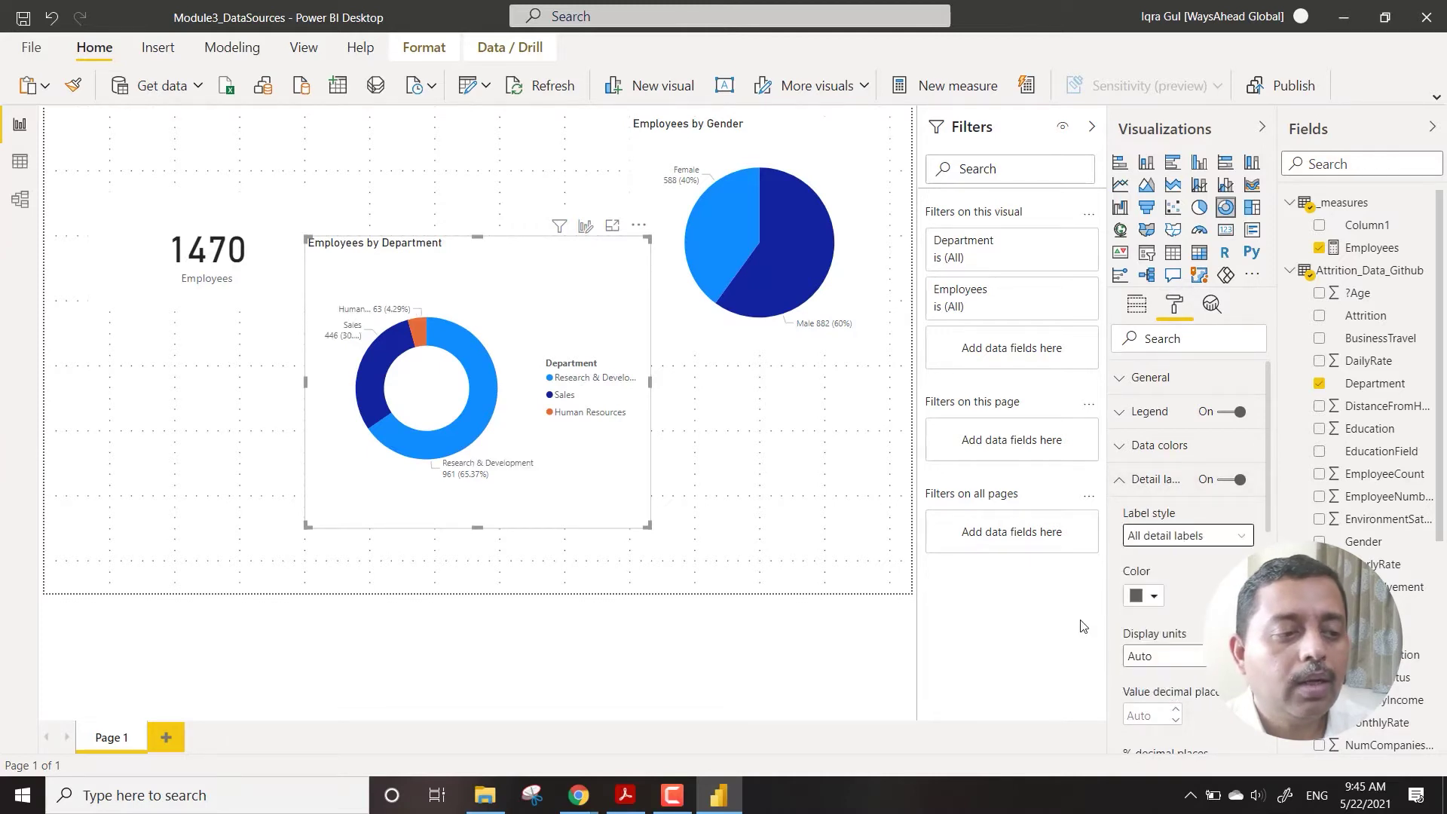
pyautogui.click(1229, 413)
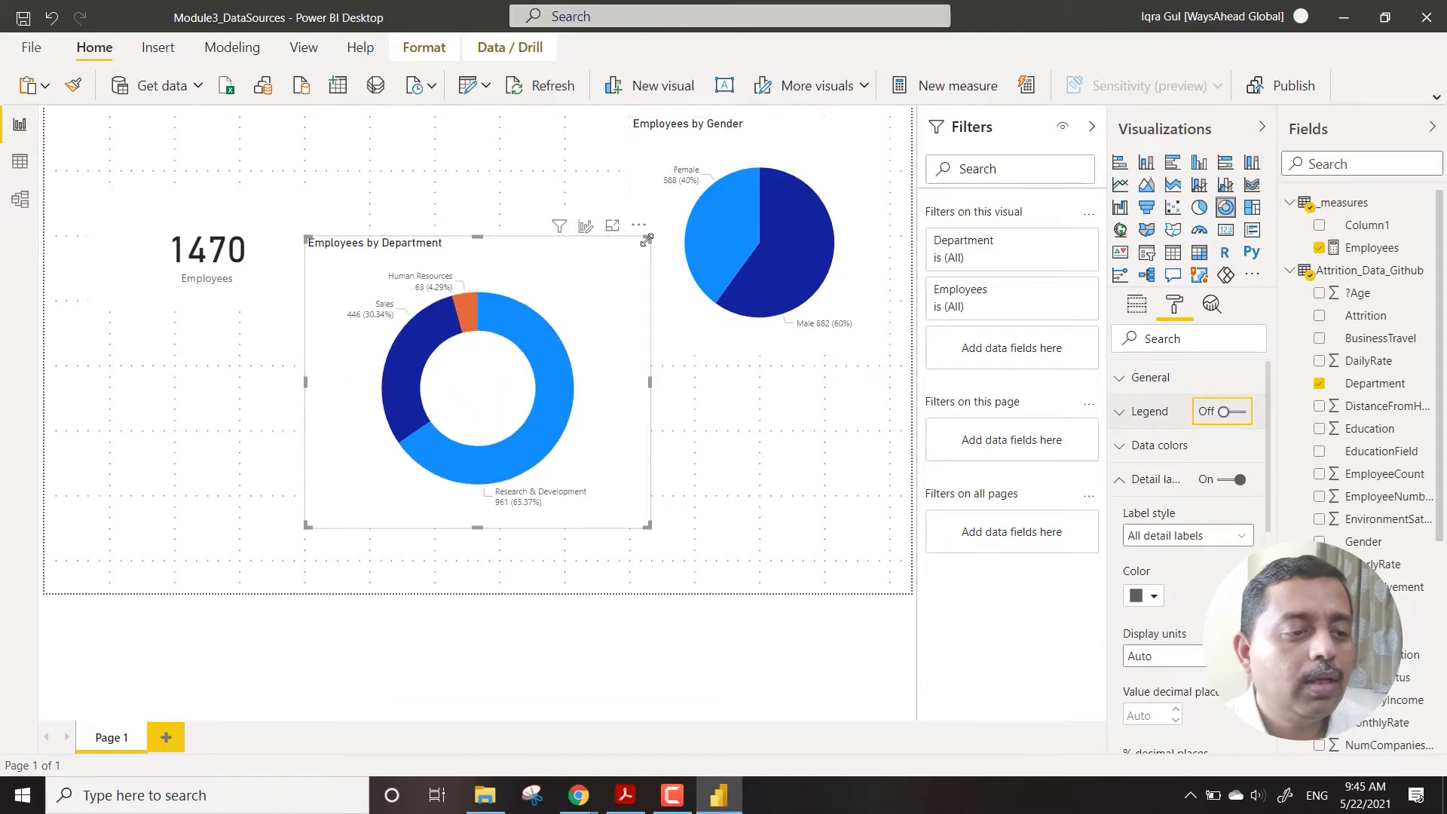
# Shrink the department donut and gender pie, place the donut below the pie, and move the Employees card to the page's upper-left corner
pyautogui.moveTo(646, 239); pyautogui.dragTo(563, 313)
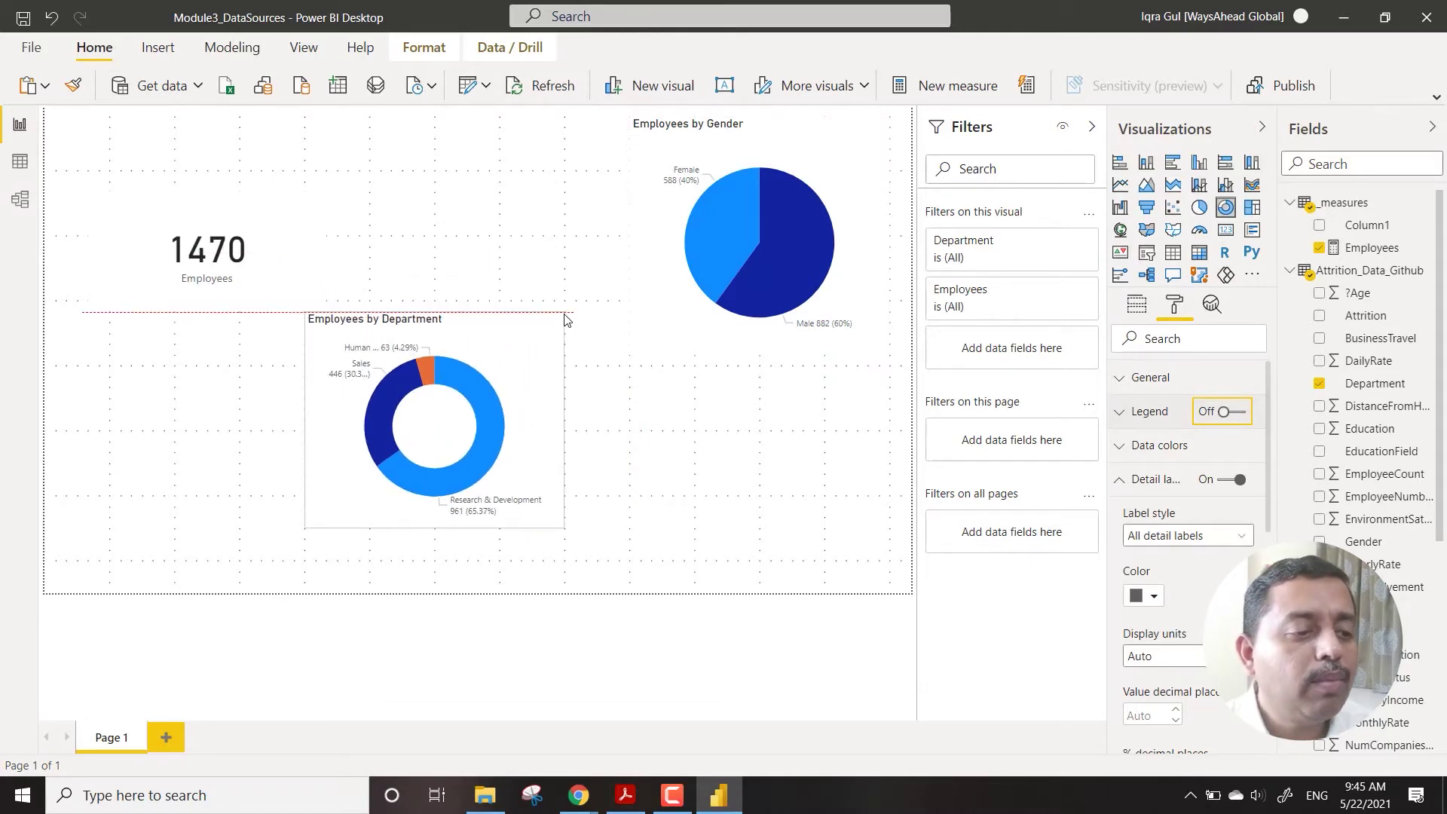
pyautogui.click(786, 353)
pyautogui.moveTo(760, 354); pyautogui.dragTo(759, 321)
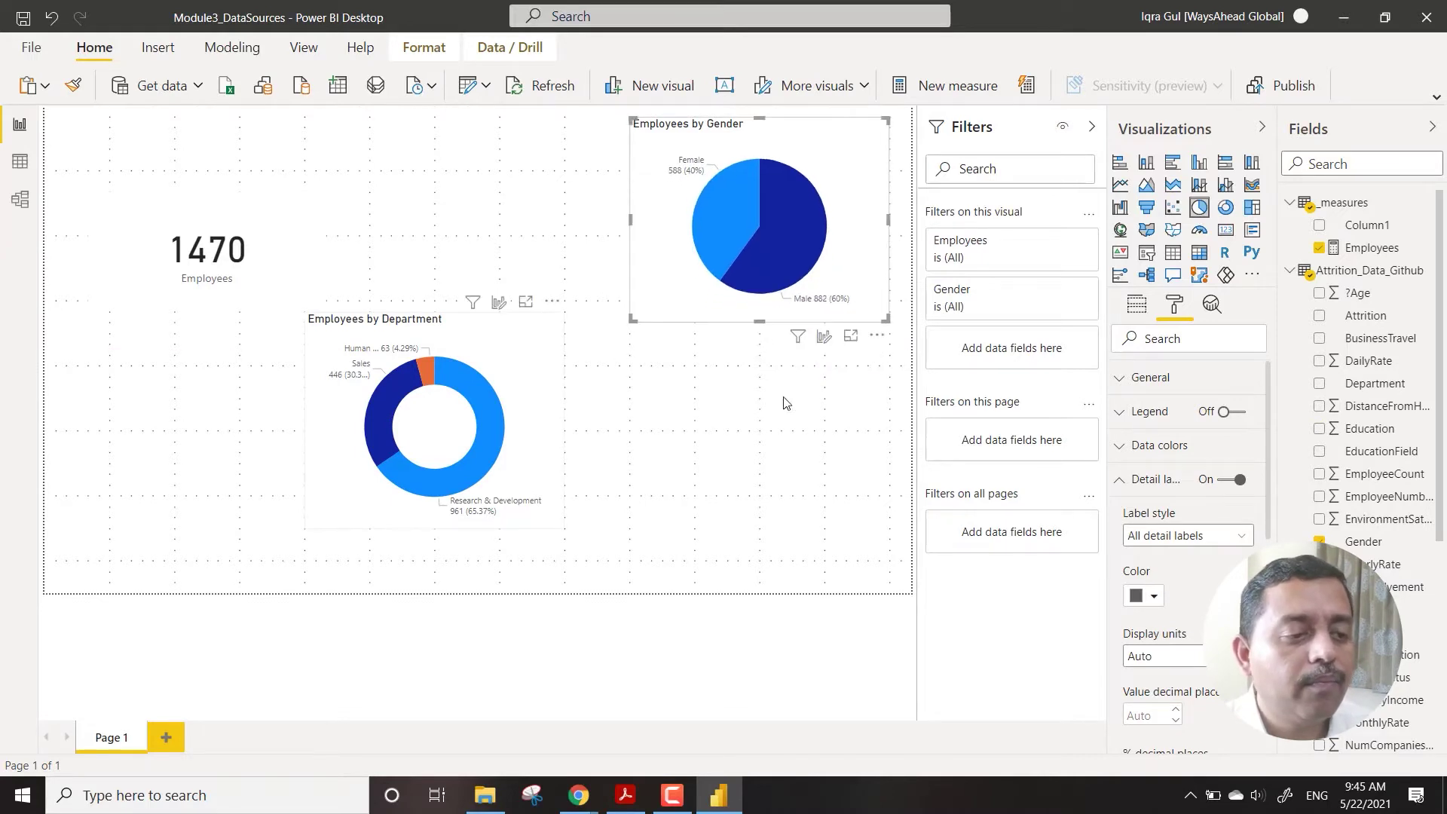
pyautogui.moveTo(525, 351); pyautogui.dragTo(849, 404)
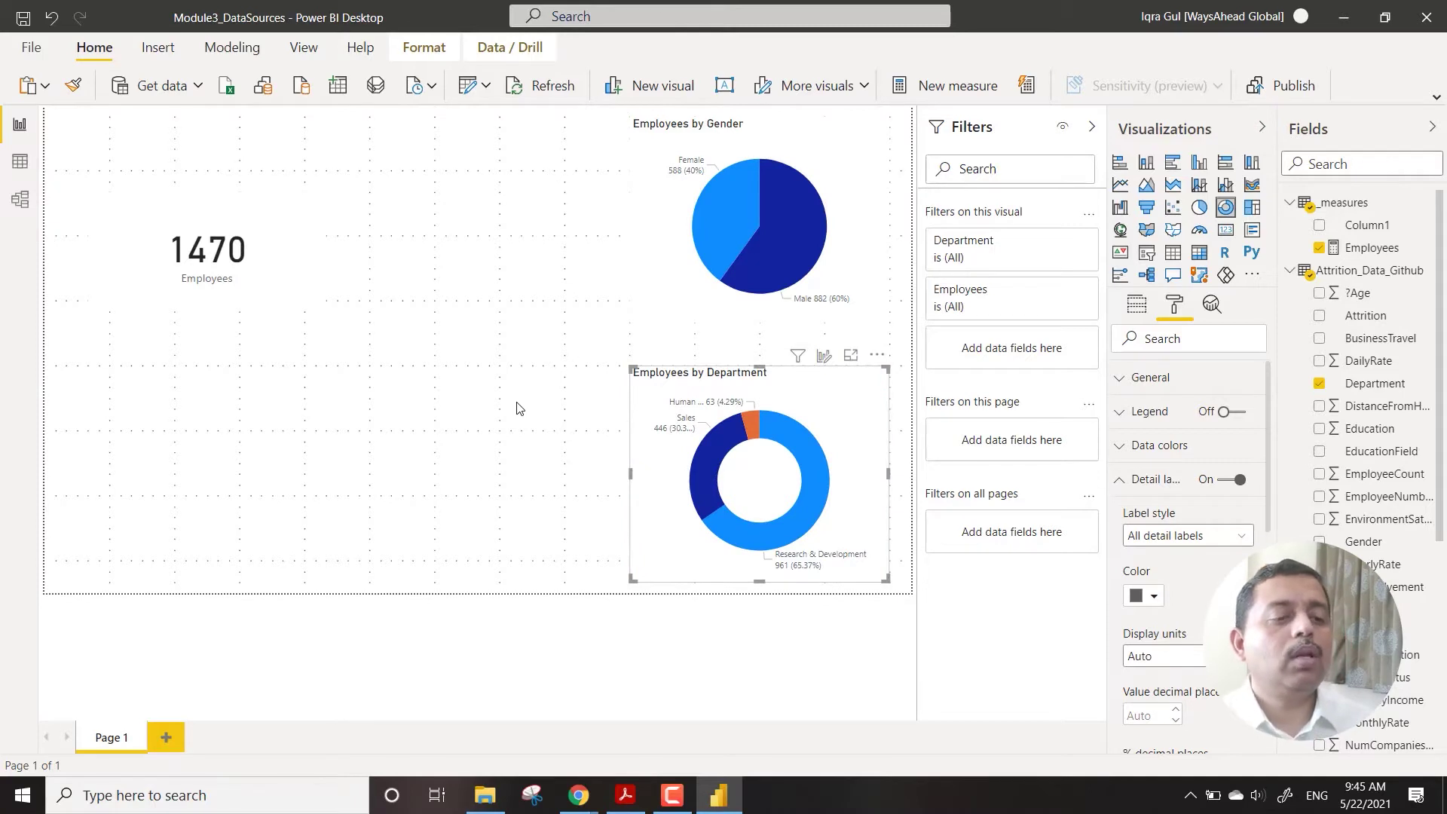
pyautogui.click(517, 408)
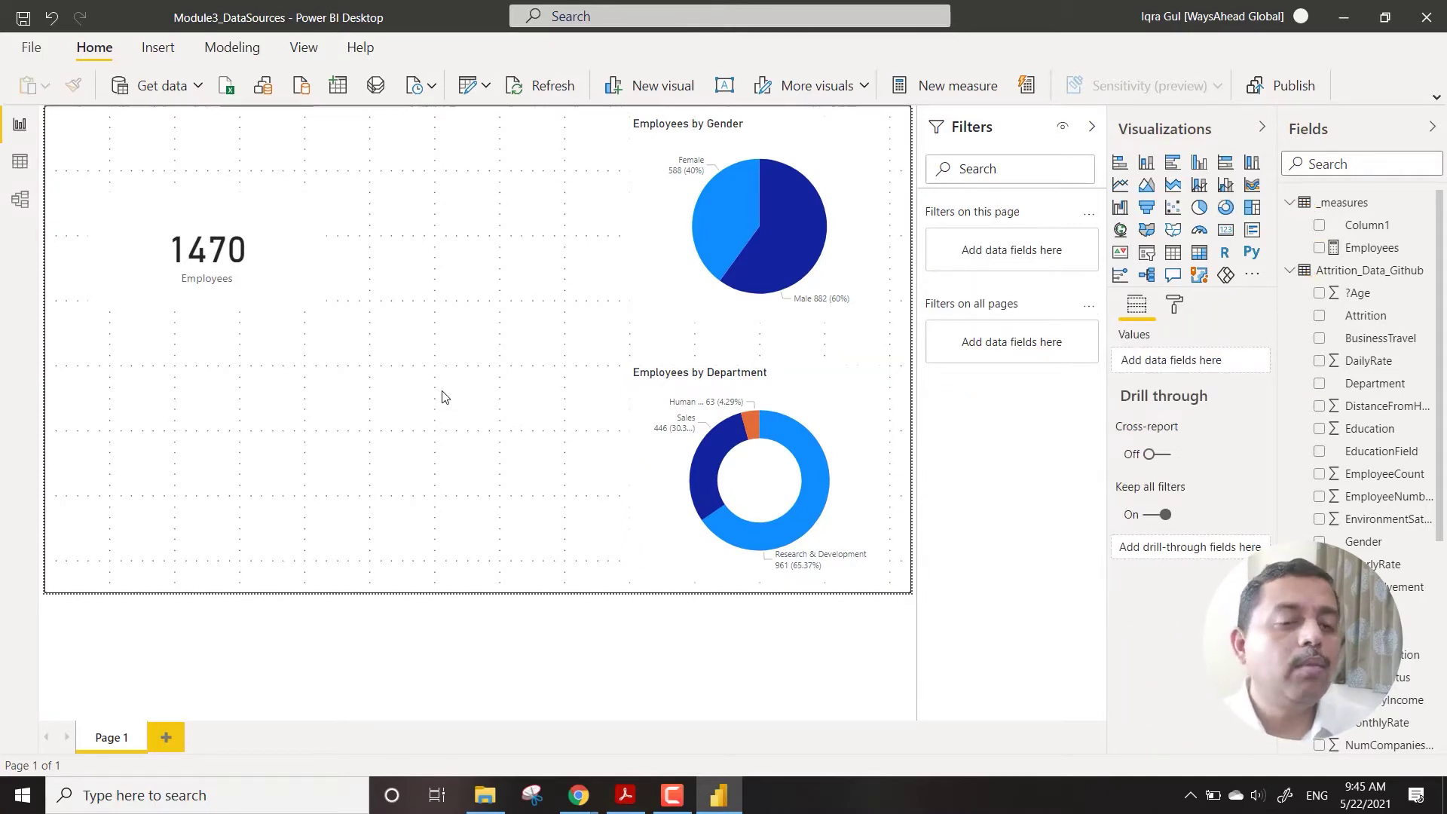
pyautogui.moveTo(225, 286); pyautogui.dragTo(193, 211)
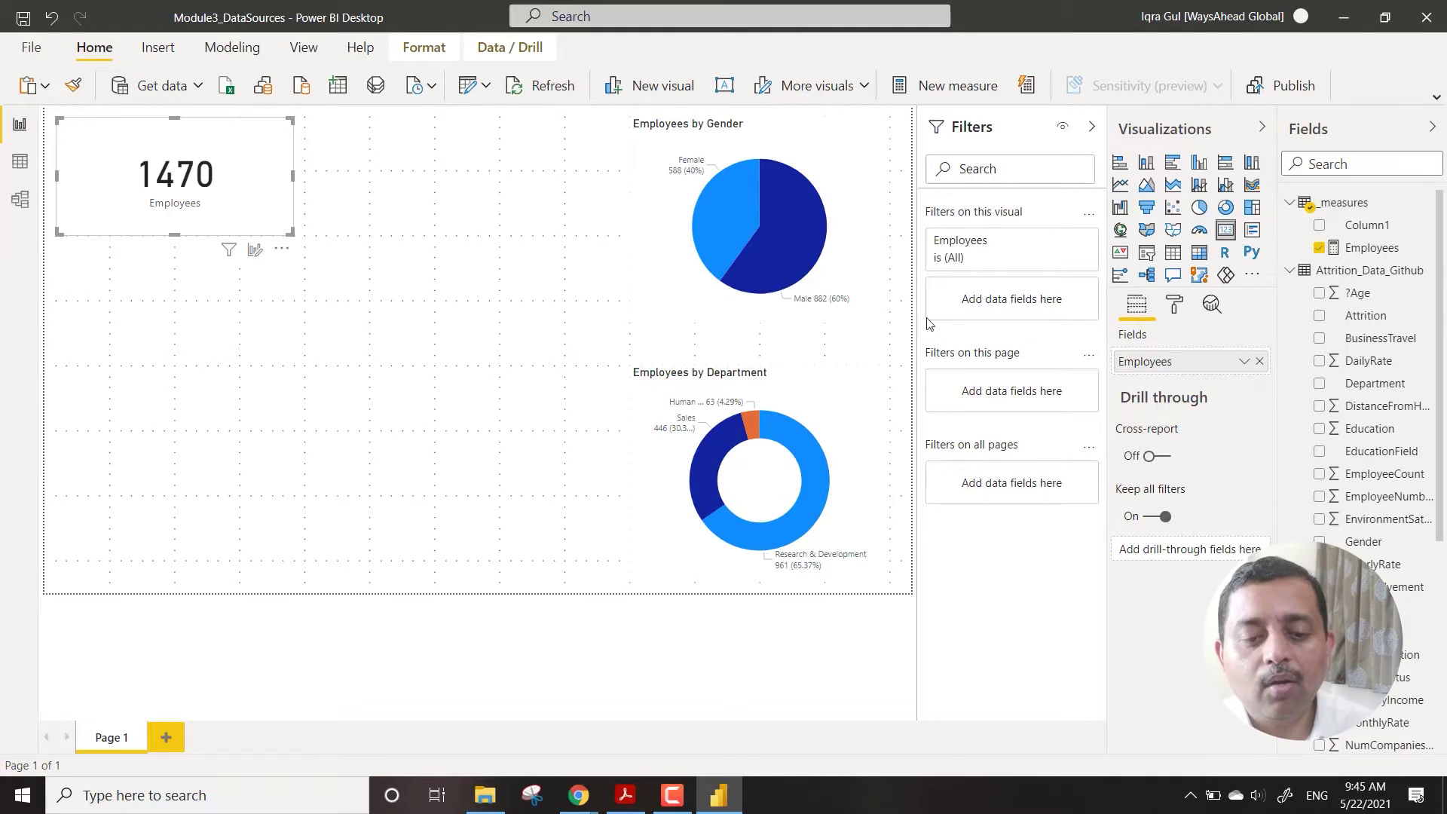
# Check the fields and rows of Attrition_Data_Github, then add a waterfall chart with BusinessTravel as category in the page's lower left
pyautogui.scroll(-5, 1356, 452)
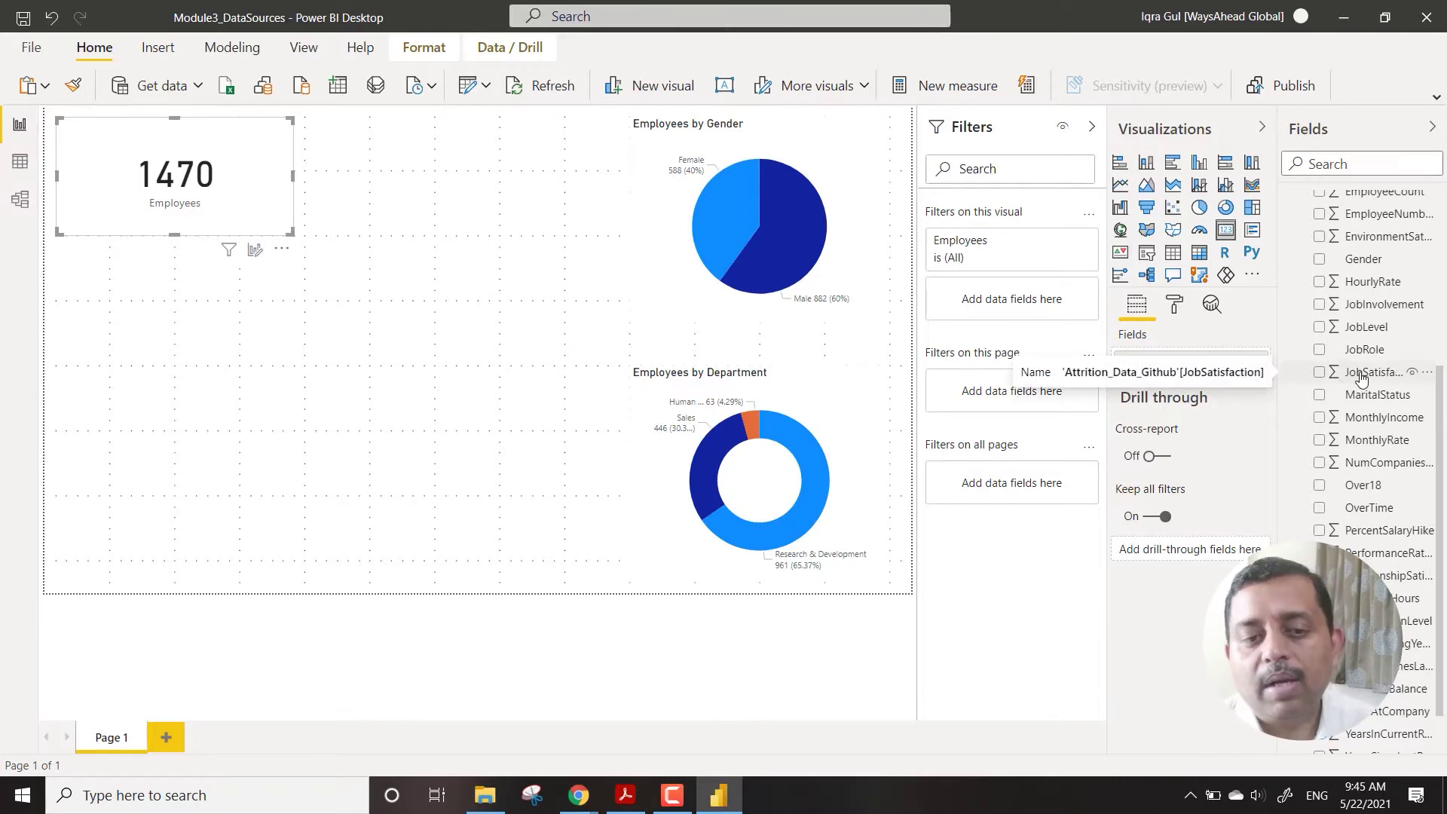
pyautogui.click(20, 161)
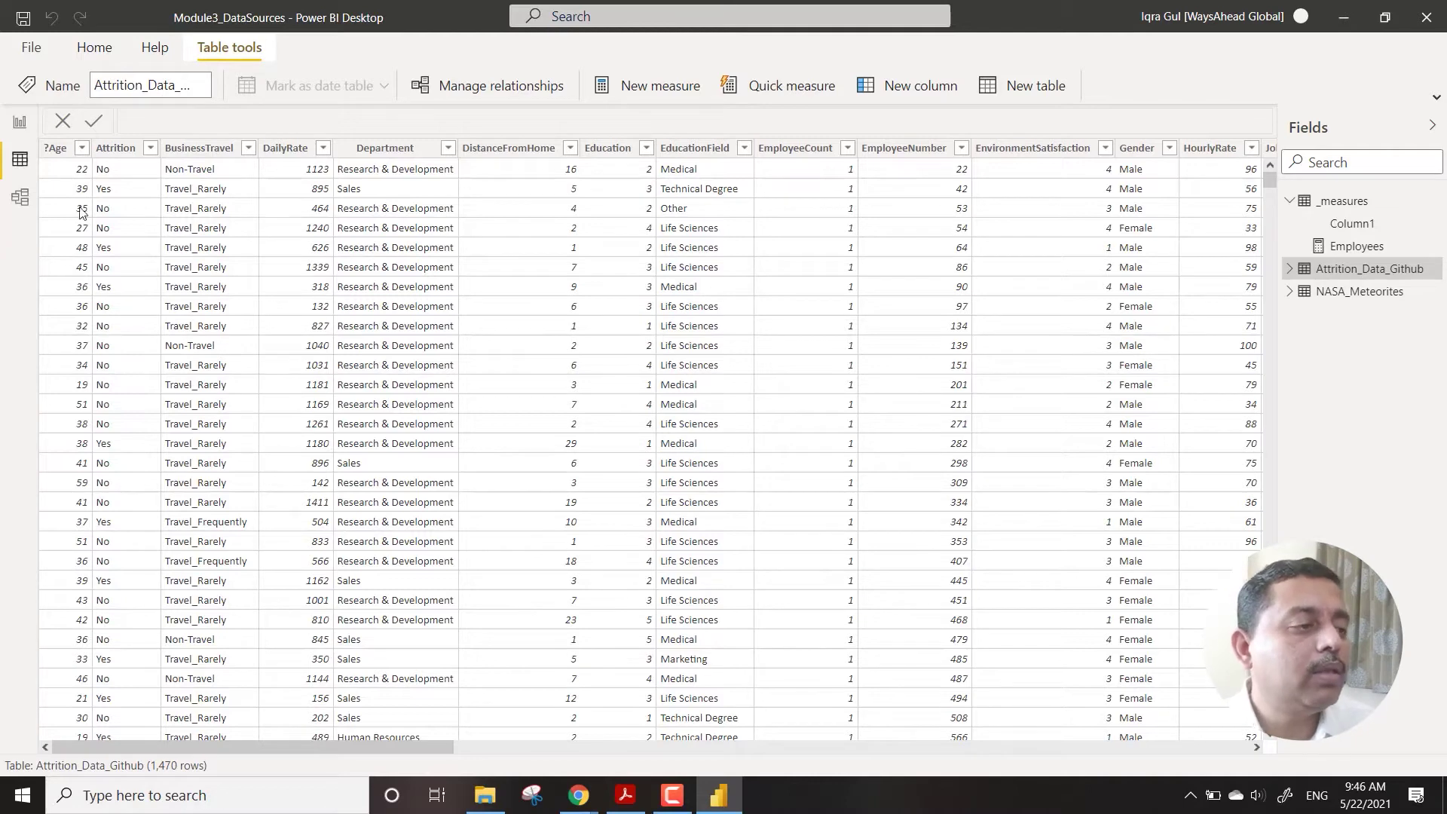
pyautogui.click(20, 123)
pyautogui.click(428, 340)
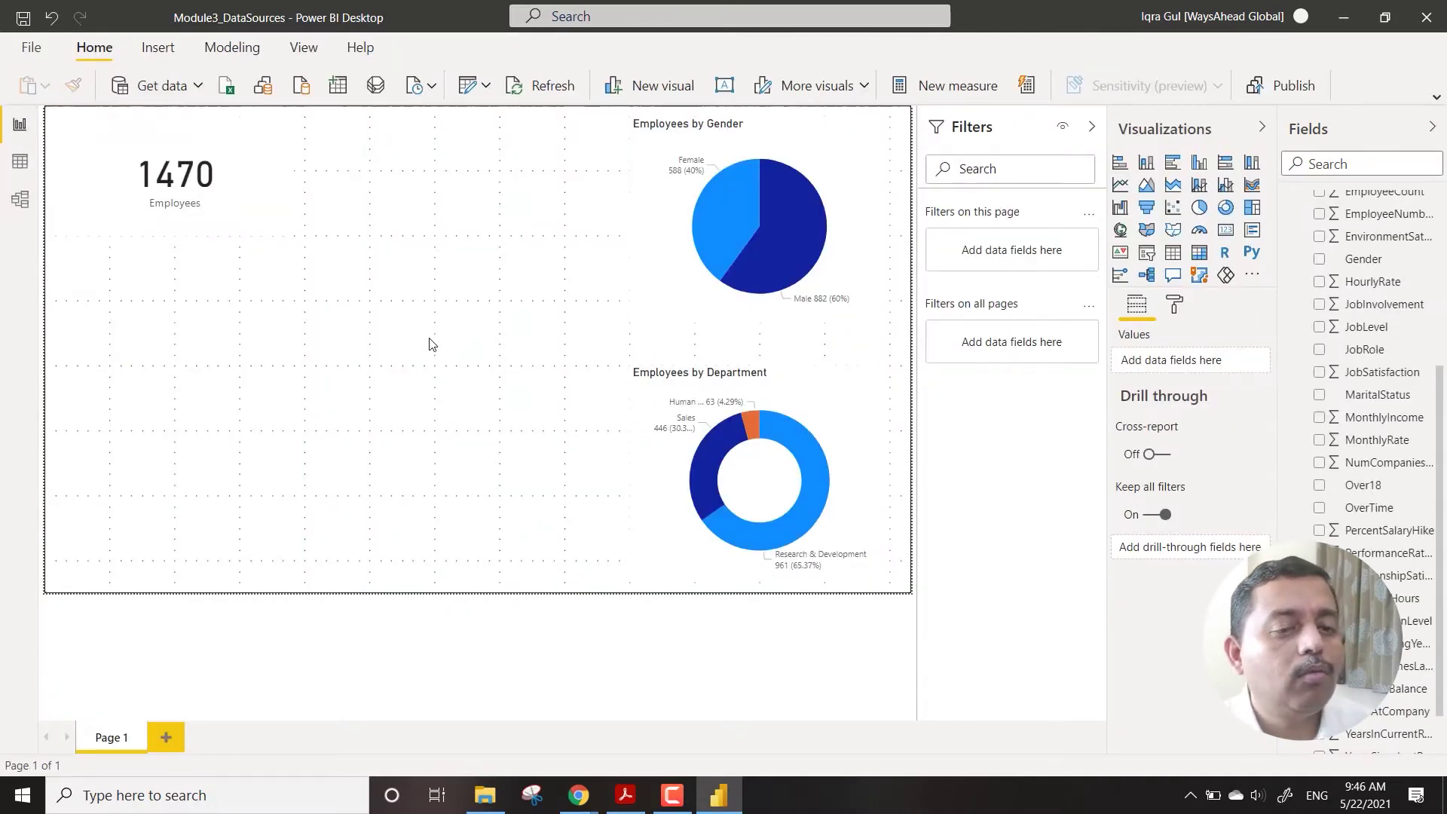
pyautogui.click(1357, 168)
pyautogui.write('buine')
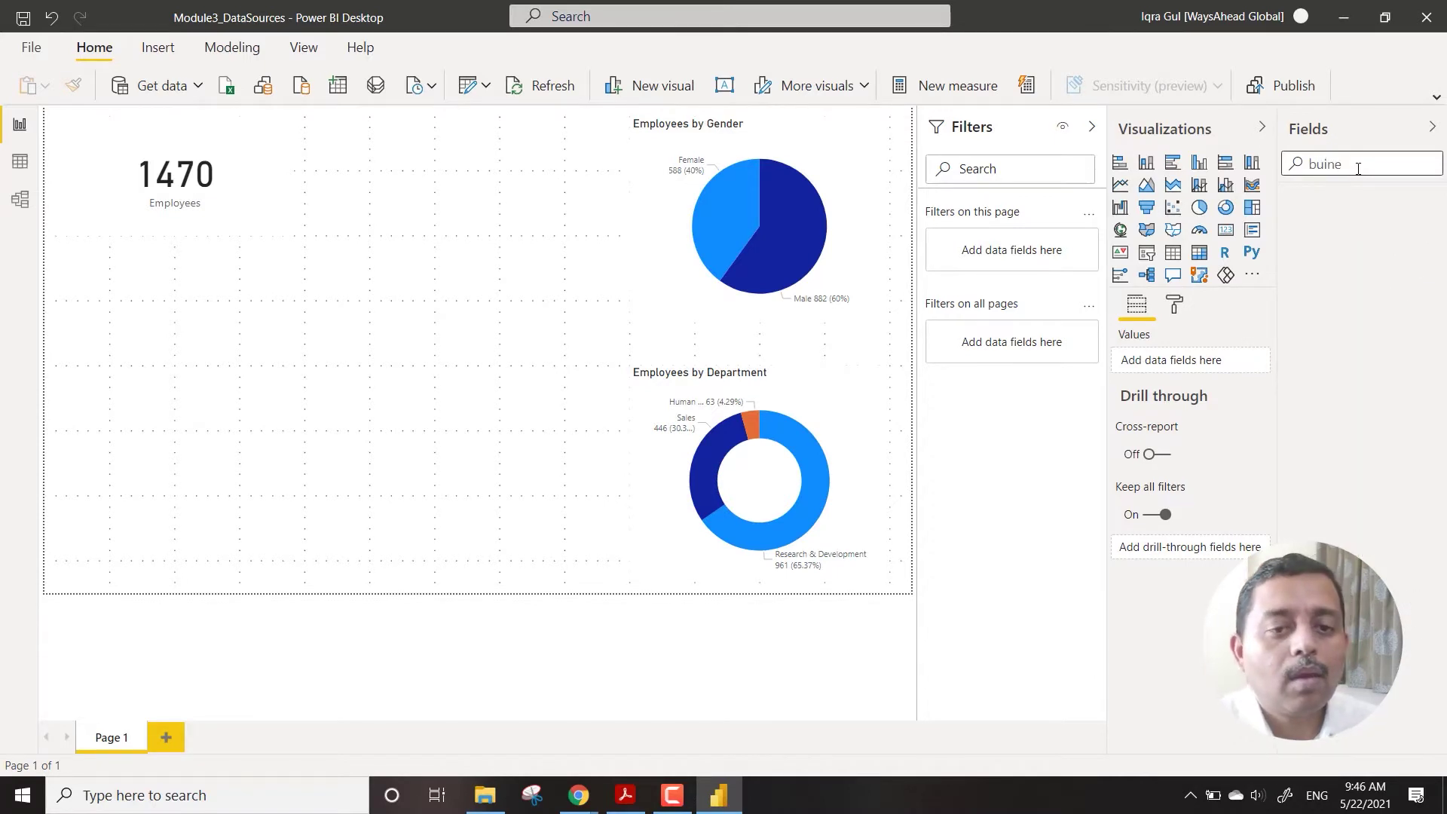
pyautogui.press('BackSpace')
pyautogui.press('BackSpace')
pyautogui.press('BackSpace')
pyautogui.write('s')
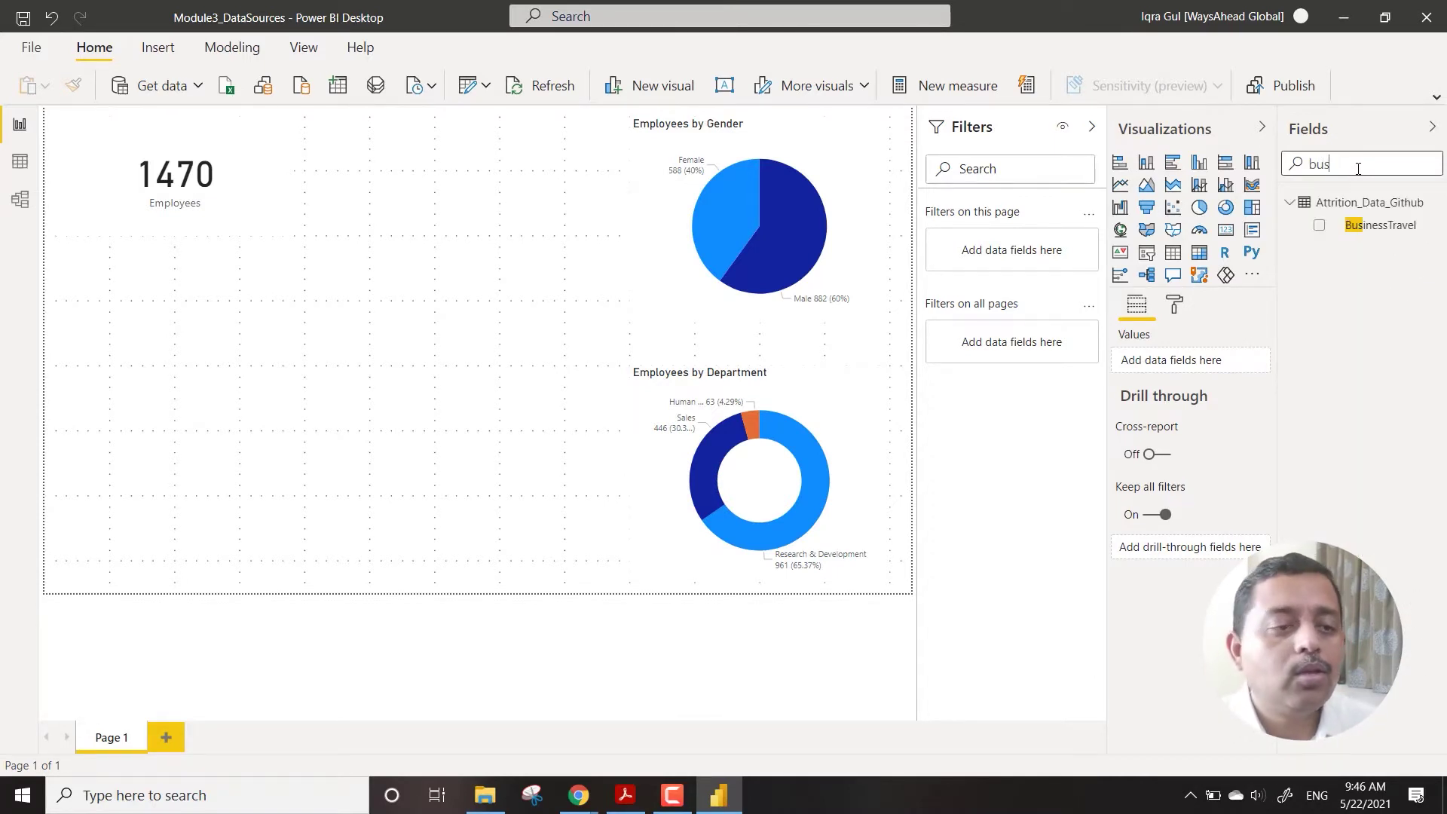
pyautogui.moveTo(1379, 225); pyautogui.dragTo(301, 433)
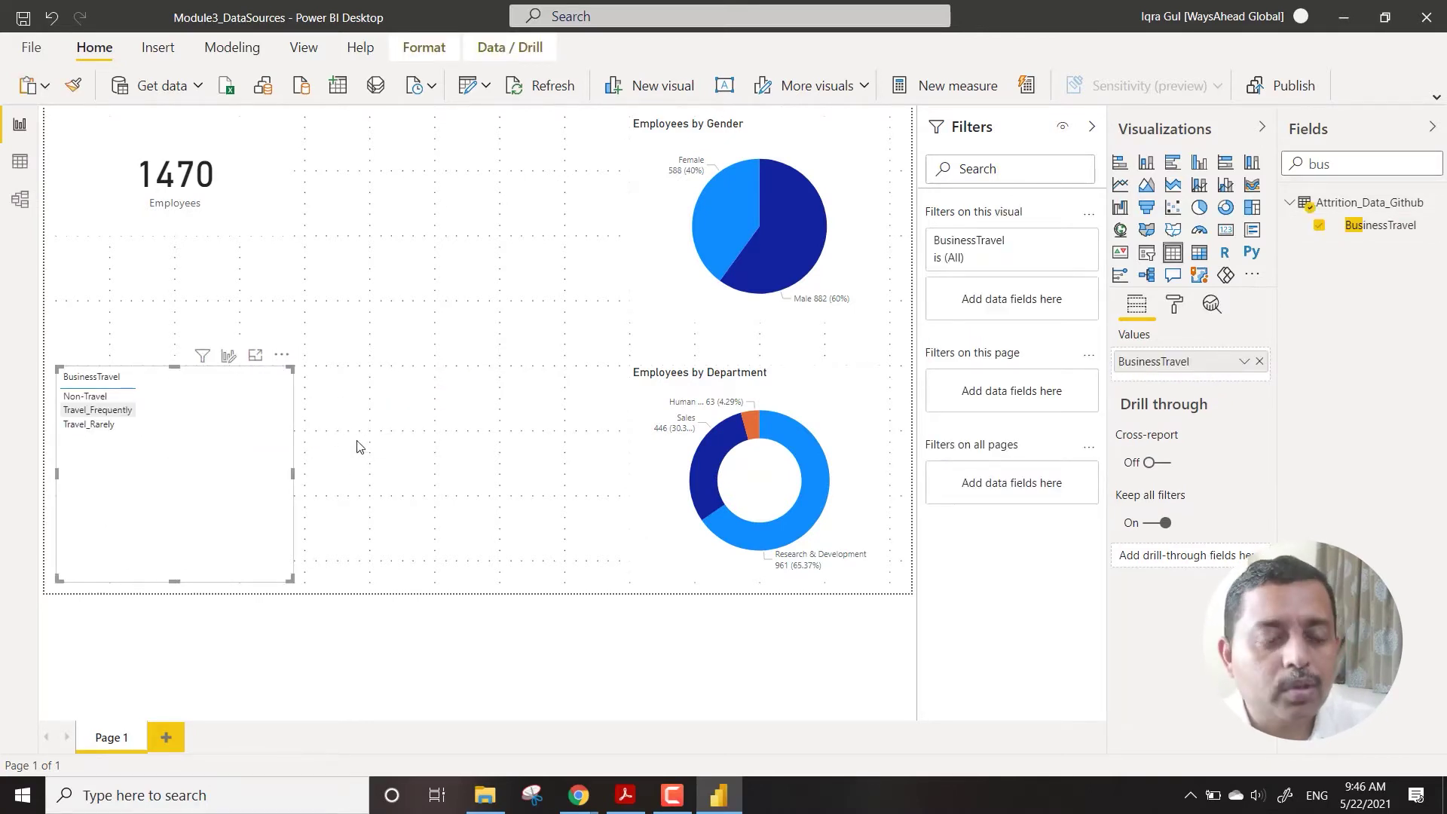
pyautogui.click(1120, 207)
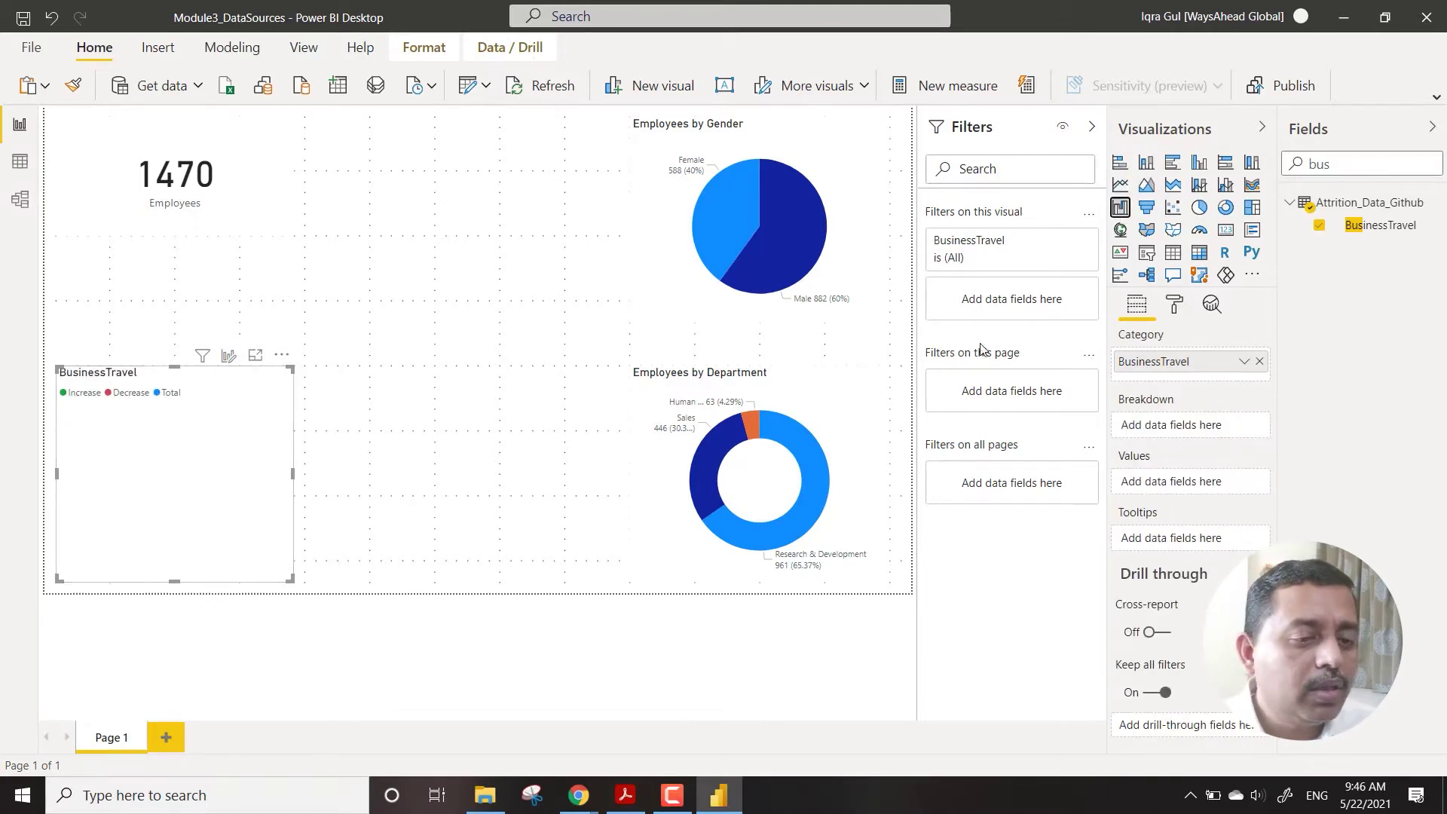
# Search the fields for "empl", set the Employees measure as the waterfall chart's values, and move the chart slightly up
pyautogui.doubleClick(1327, 169)
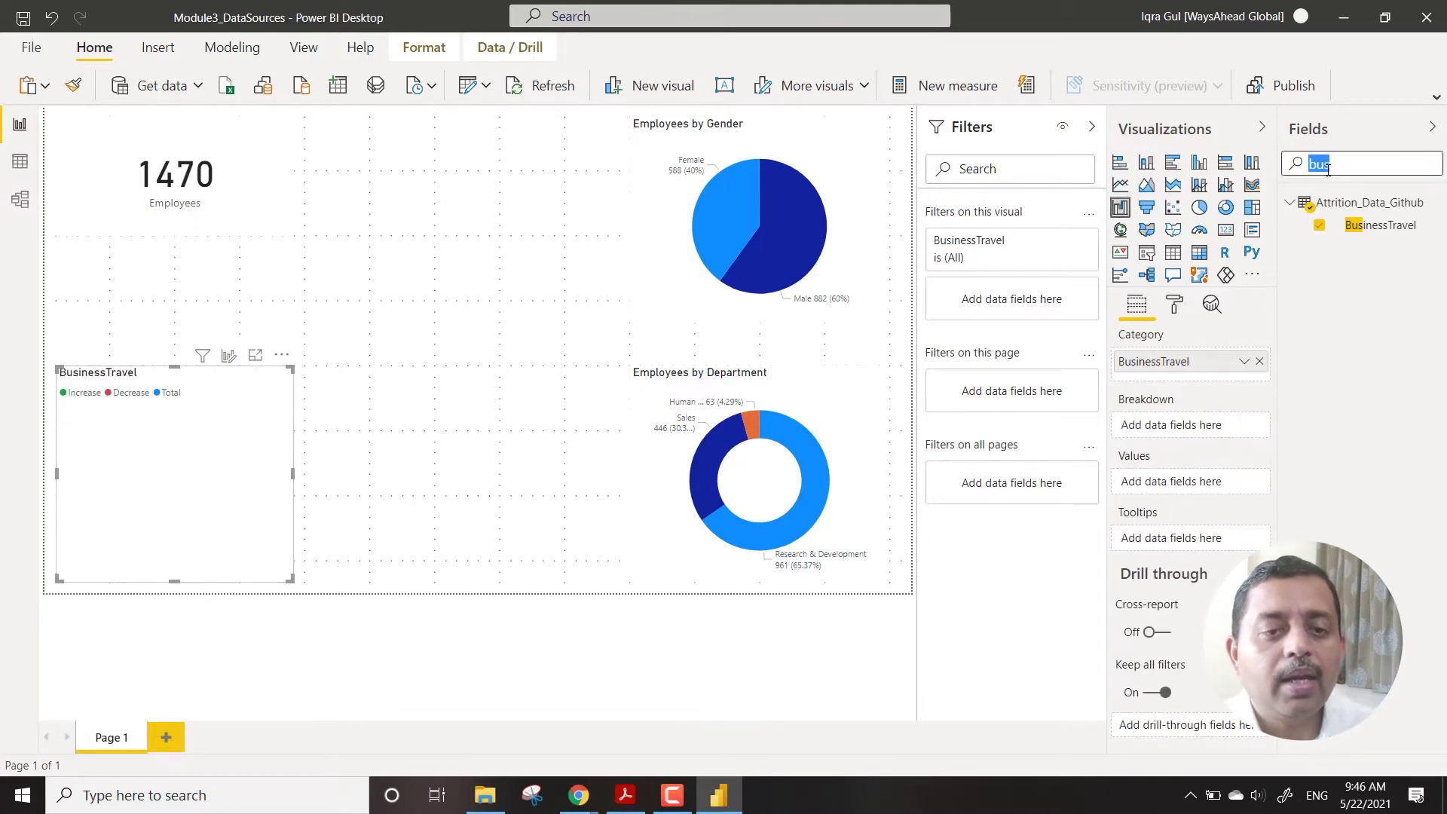
pyautogui.write('empl')
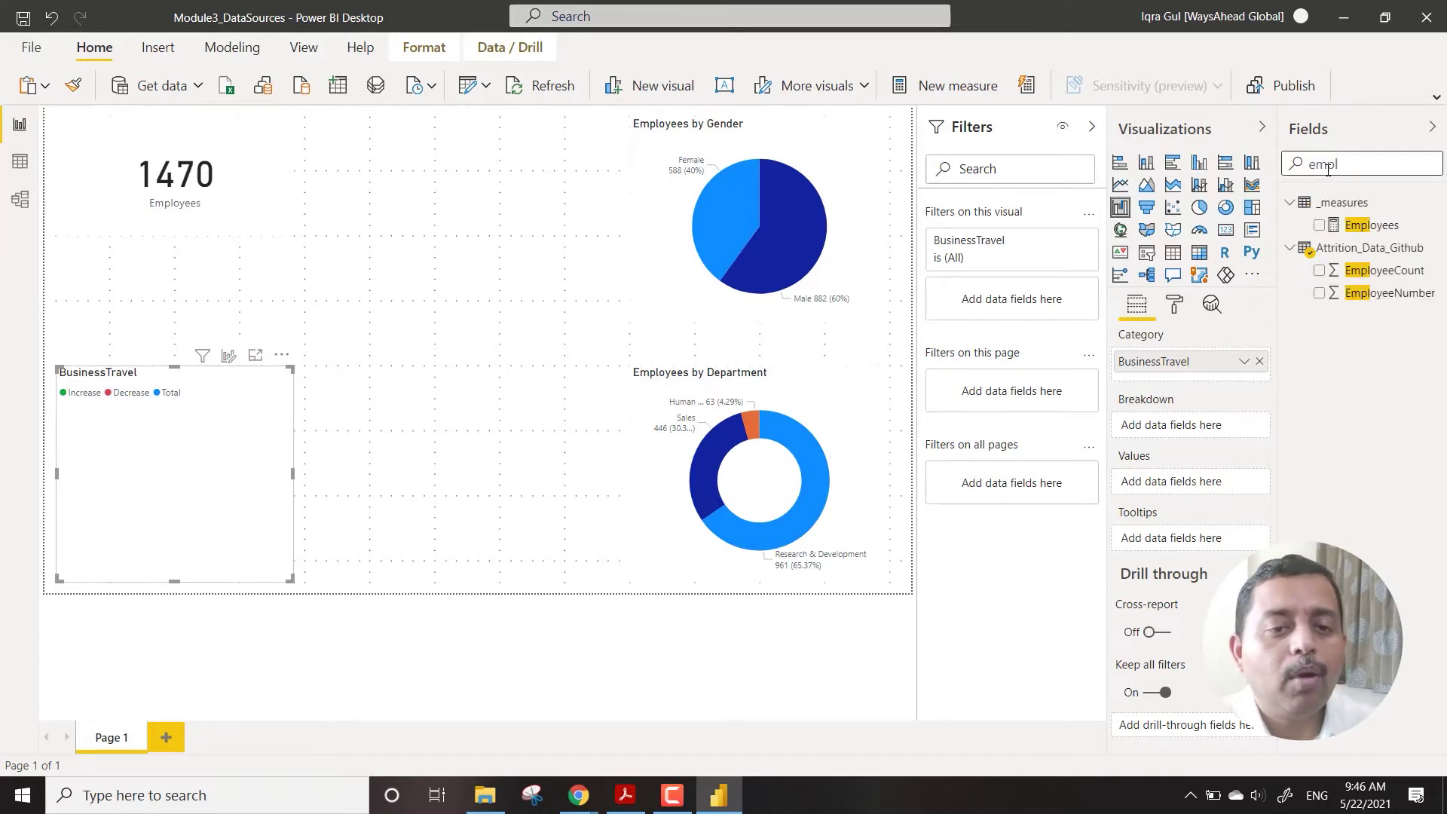
pyautogui.moveTo(1371, 224); pyautogui.dragTo(1194, 483)
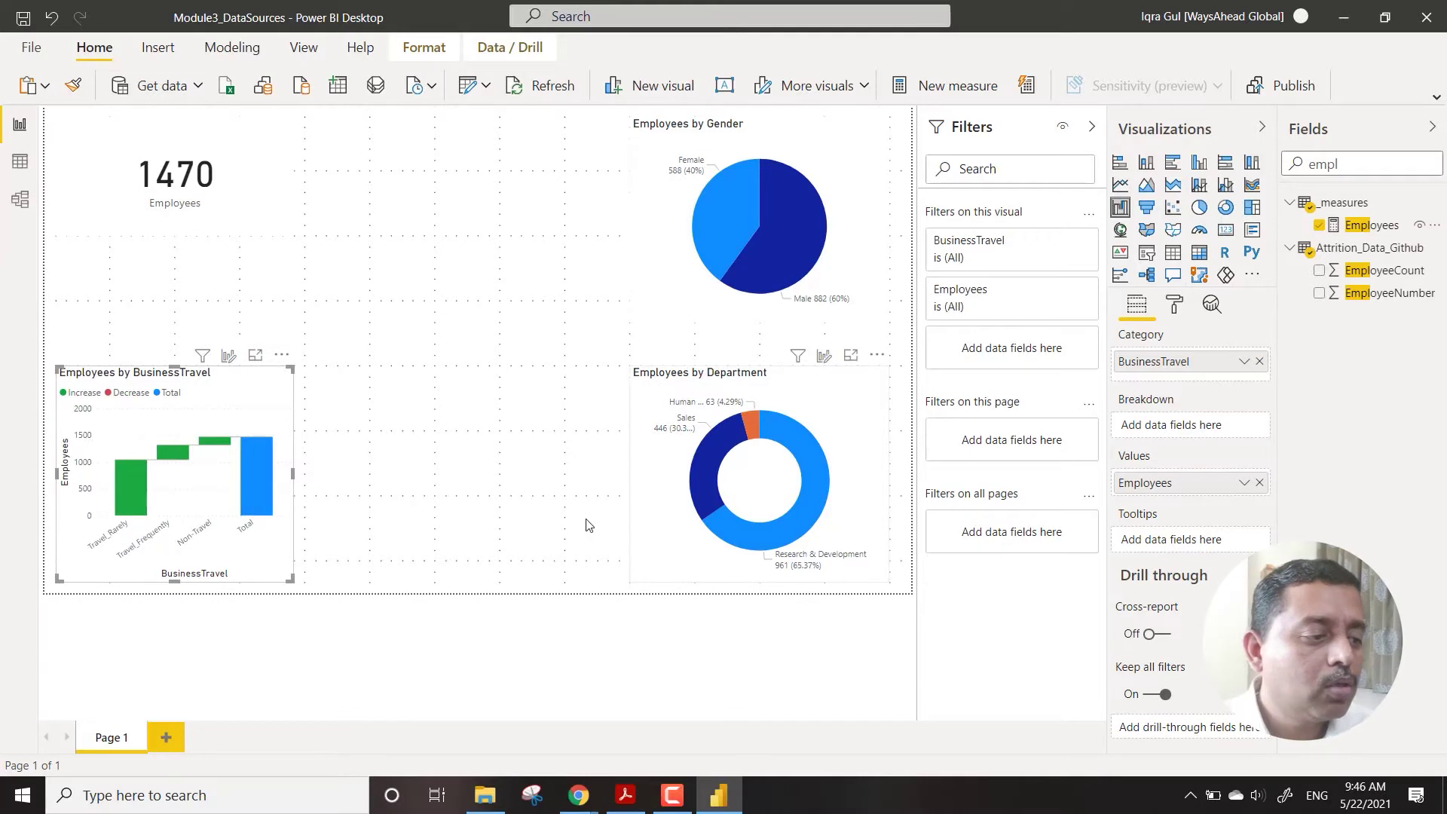
pyautogui.moveTo(264, 403); pyautogui.dragTo(264, 338)
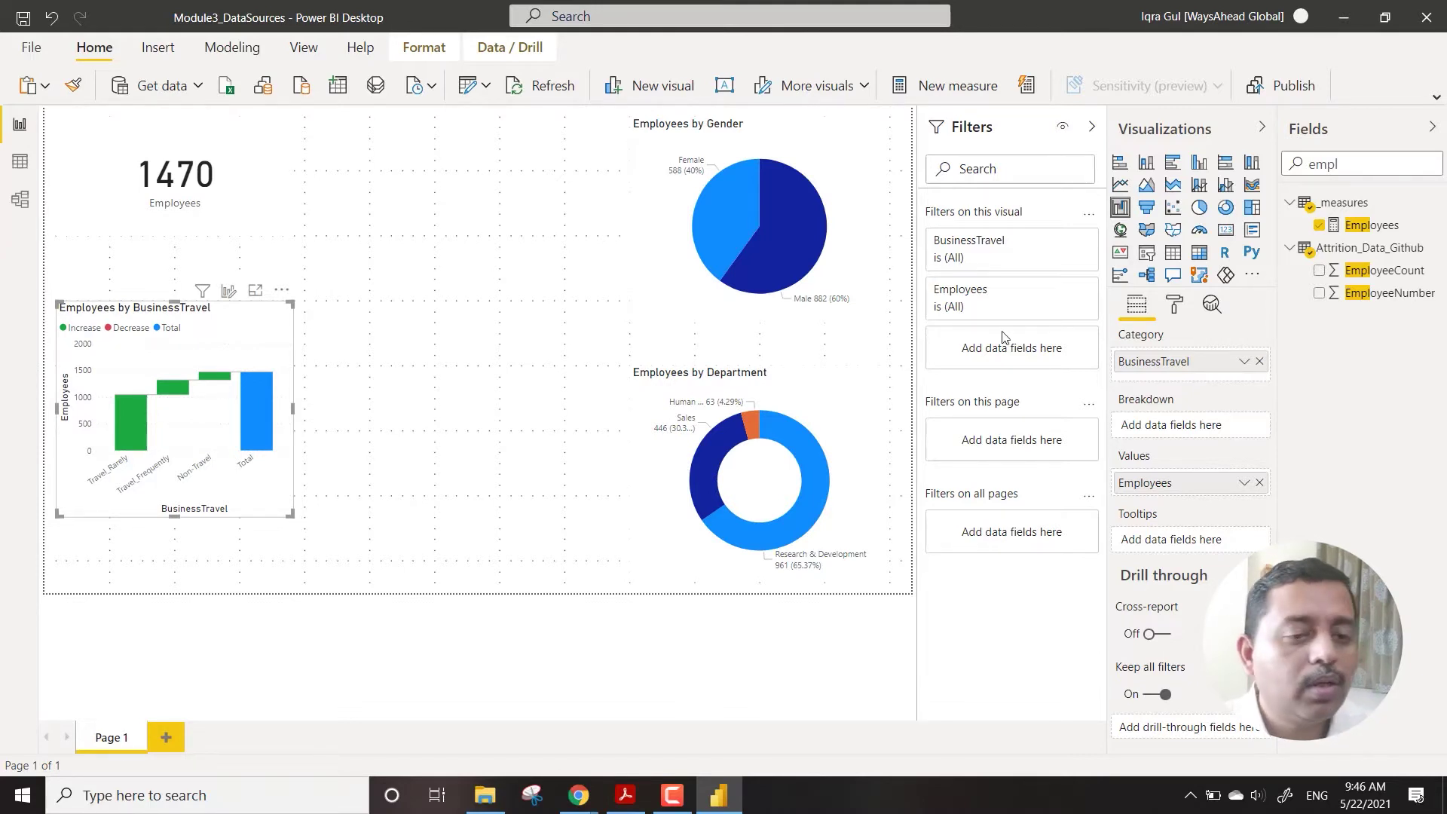
# Turn on the waterfall chart's data labels and enlarge the chart toward the page's lower middle
pyautogui.click(1175, 305)
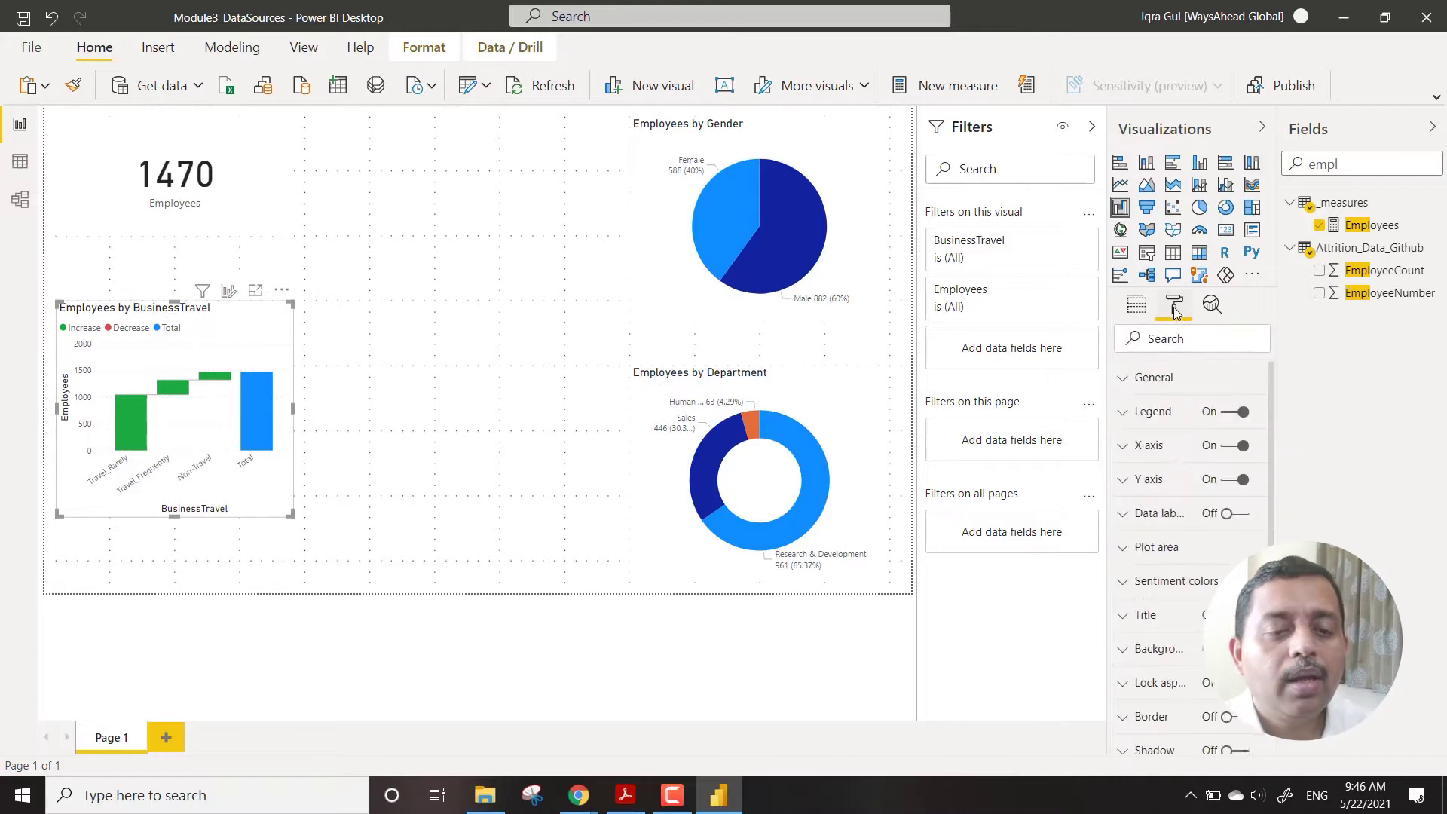
pyautogui.click(1236, 515)
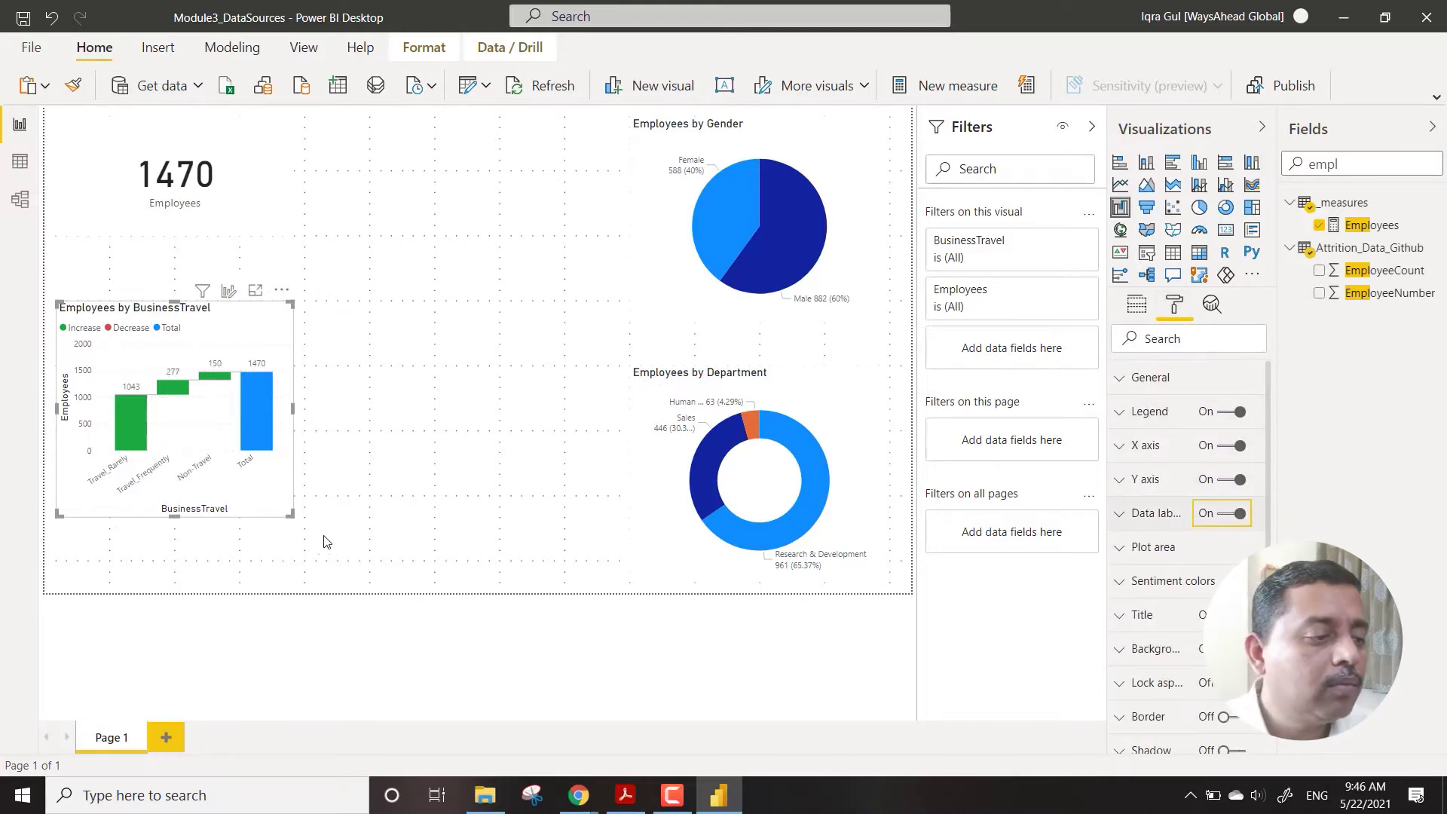
pyautogui.moveTo(296, 520); pyautogui.dragTo(359, 549)
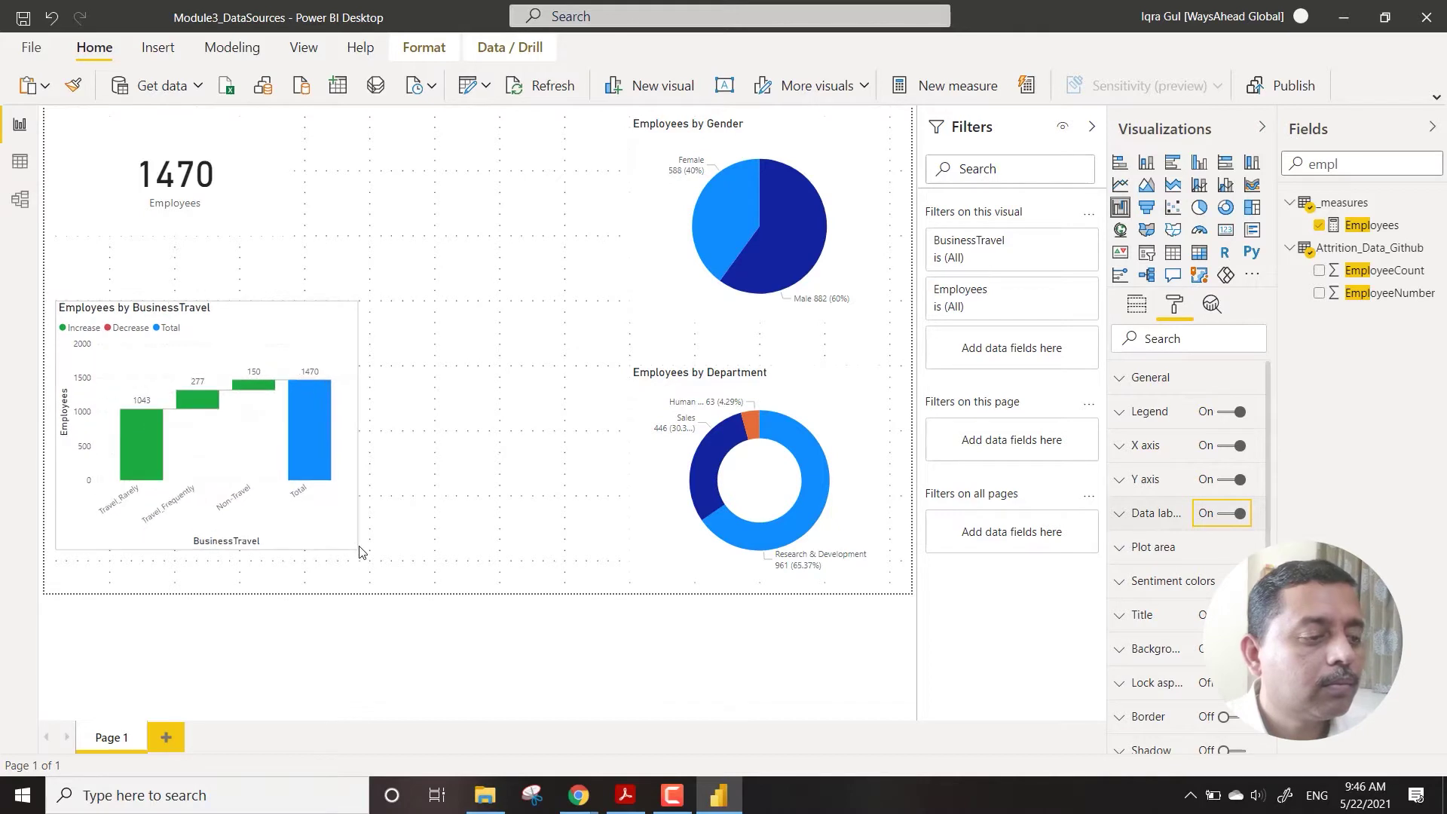
# Move the waterfall chart beside the department donut and turn on shadows for the waterfall, donut and gender pie
pyautogui.moveTo(218, 407); pyautogui.dragTo(468, 418)
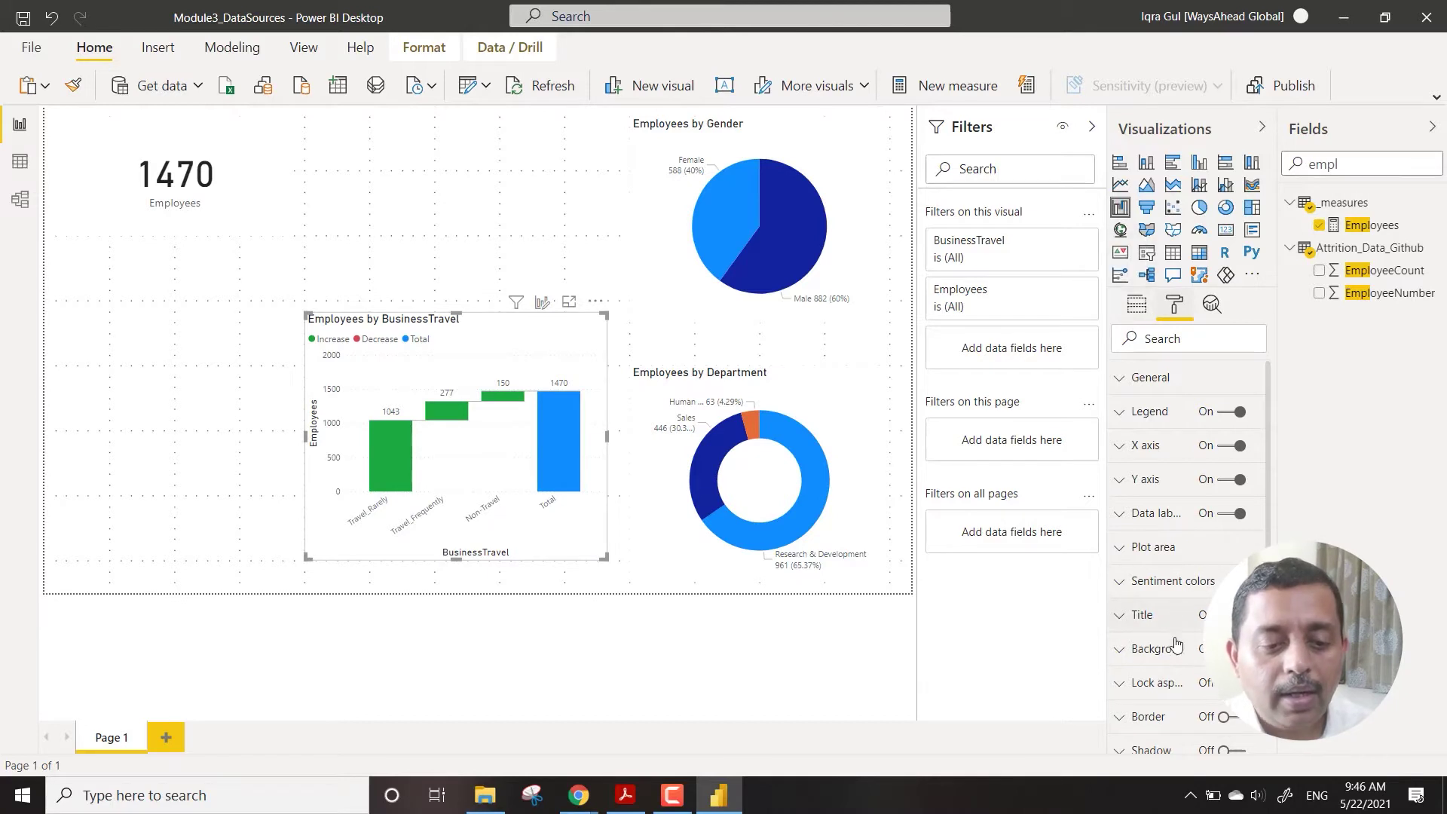
pyautogui.click(1228, 749)
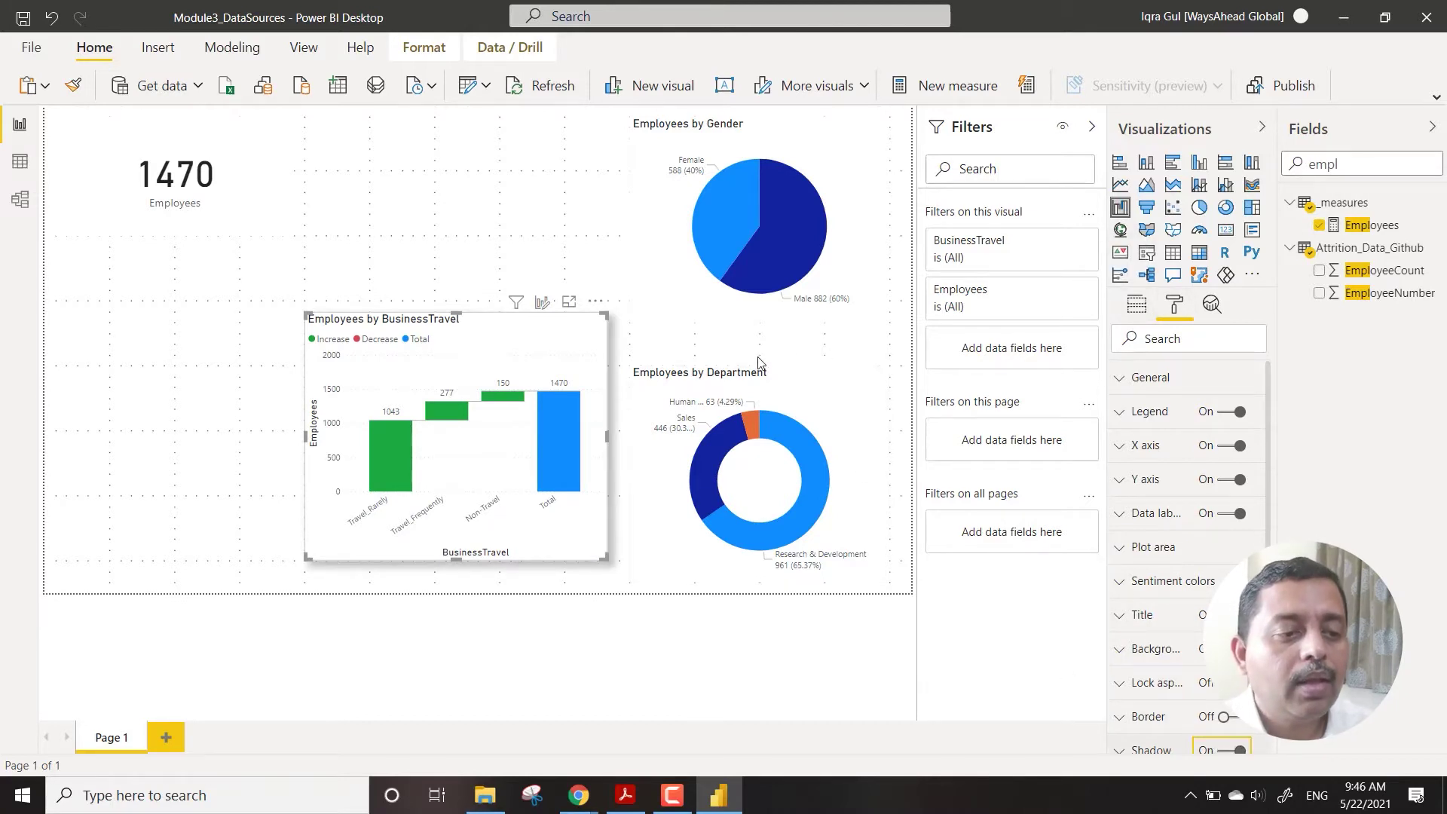
pyautogui.click(789, 380)
pyautogui.scroll(-1, 1153, 678)
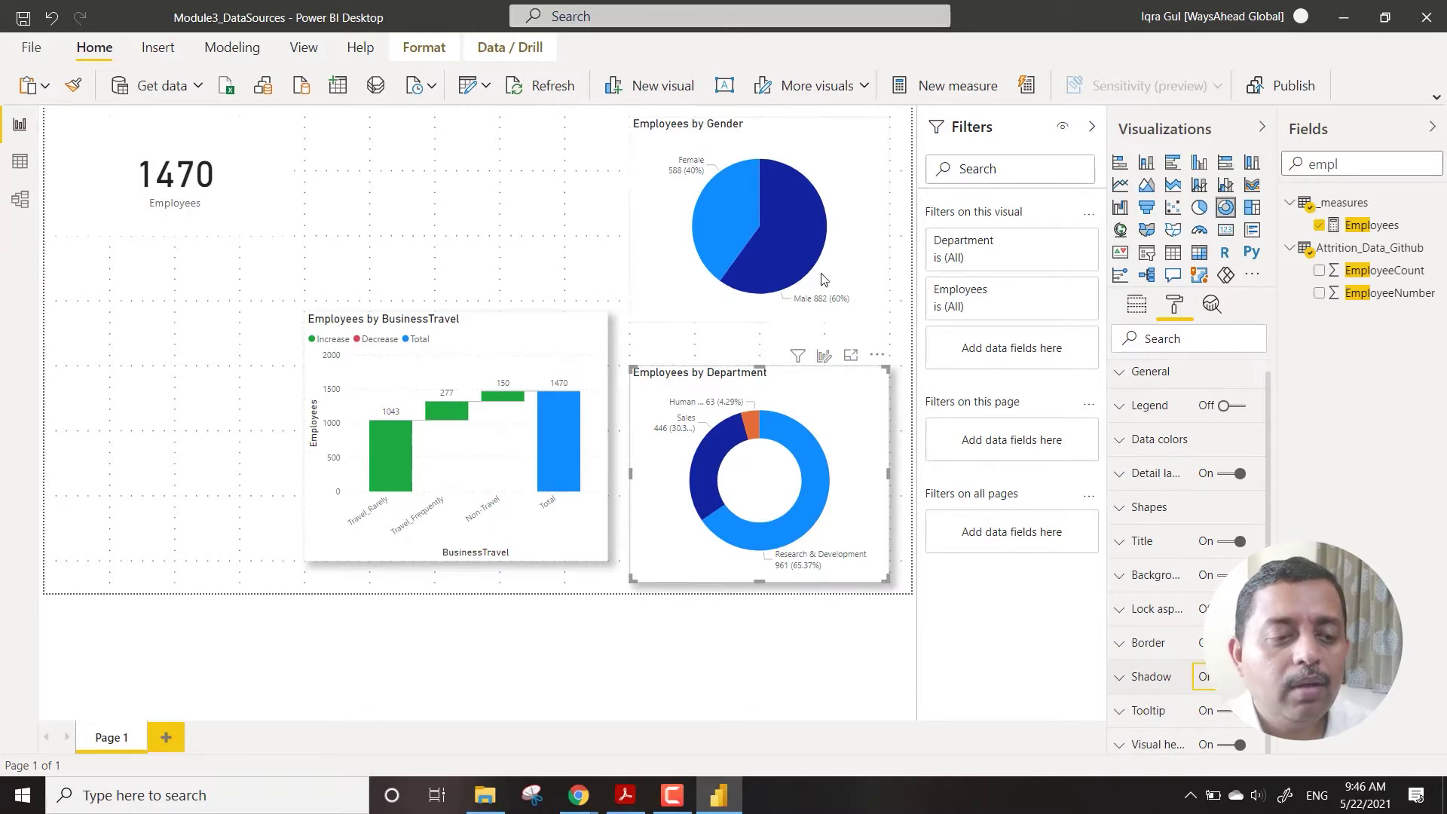
pyautogui.click(672, 192)
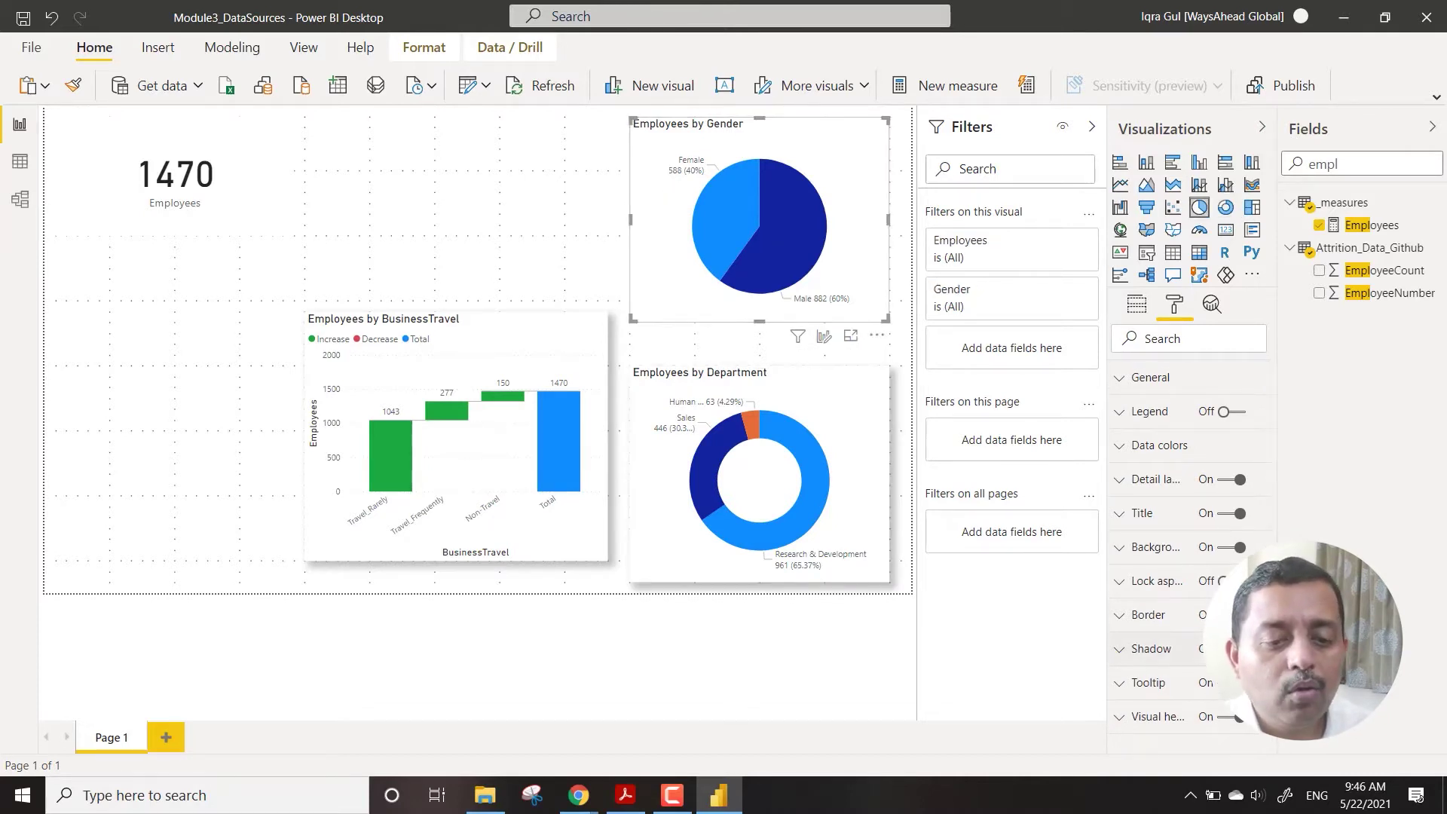
pyautogui.click(1235, 649)
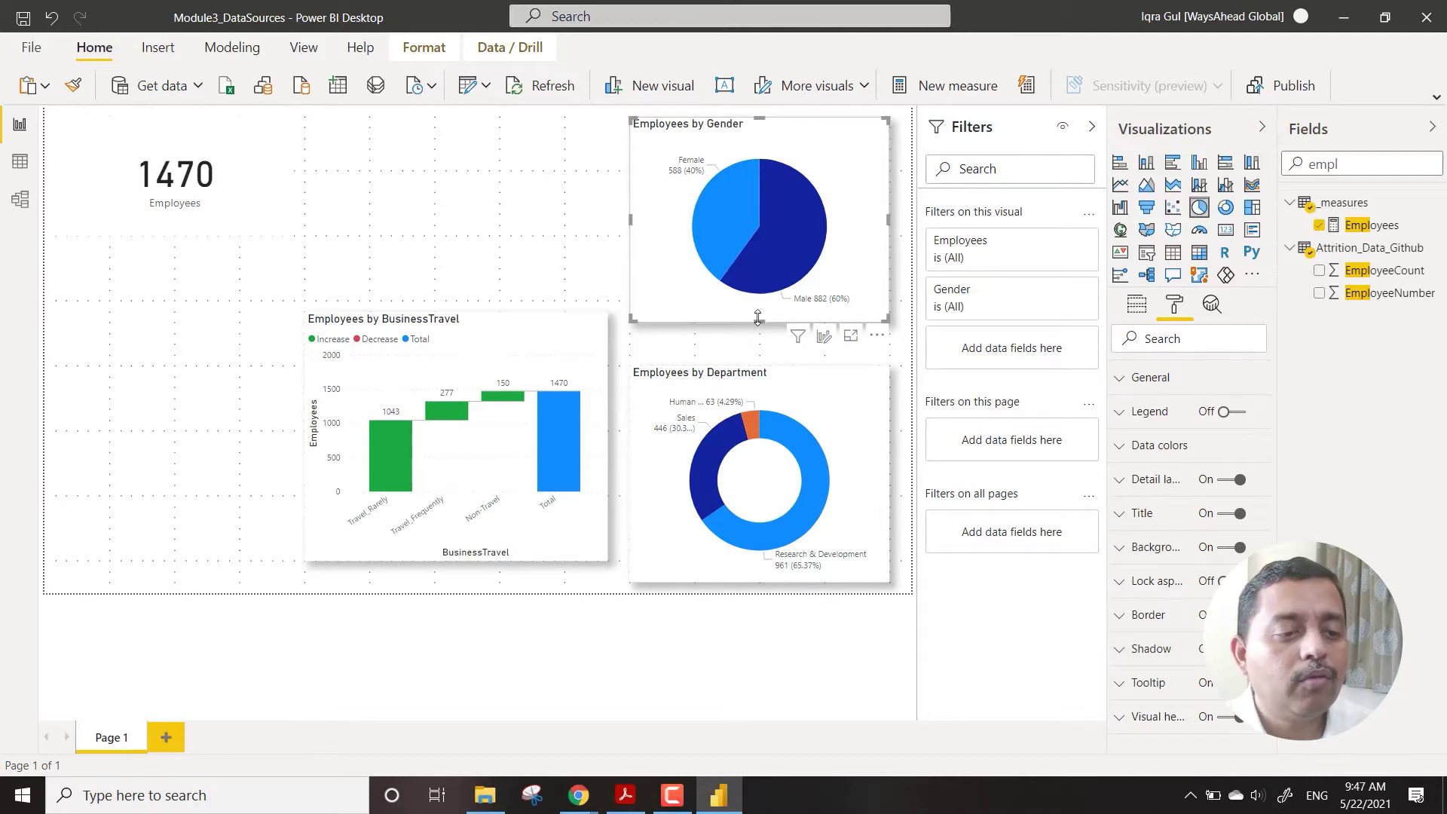
# Make the gender pie slightly taller, then lower the waterfall chart and reduce its height from the upper edge
pyautogui.moveTo(758, 317); pyautogui.dragTo(758, 331)
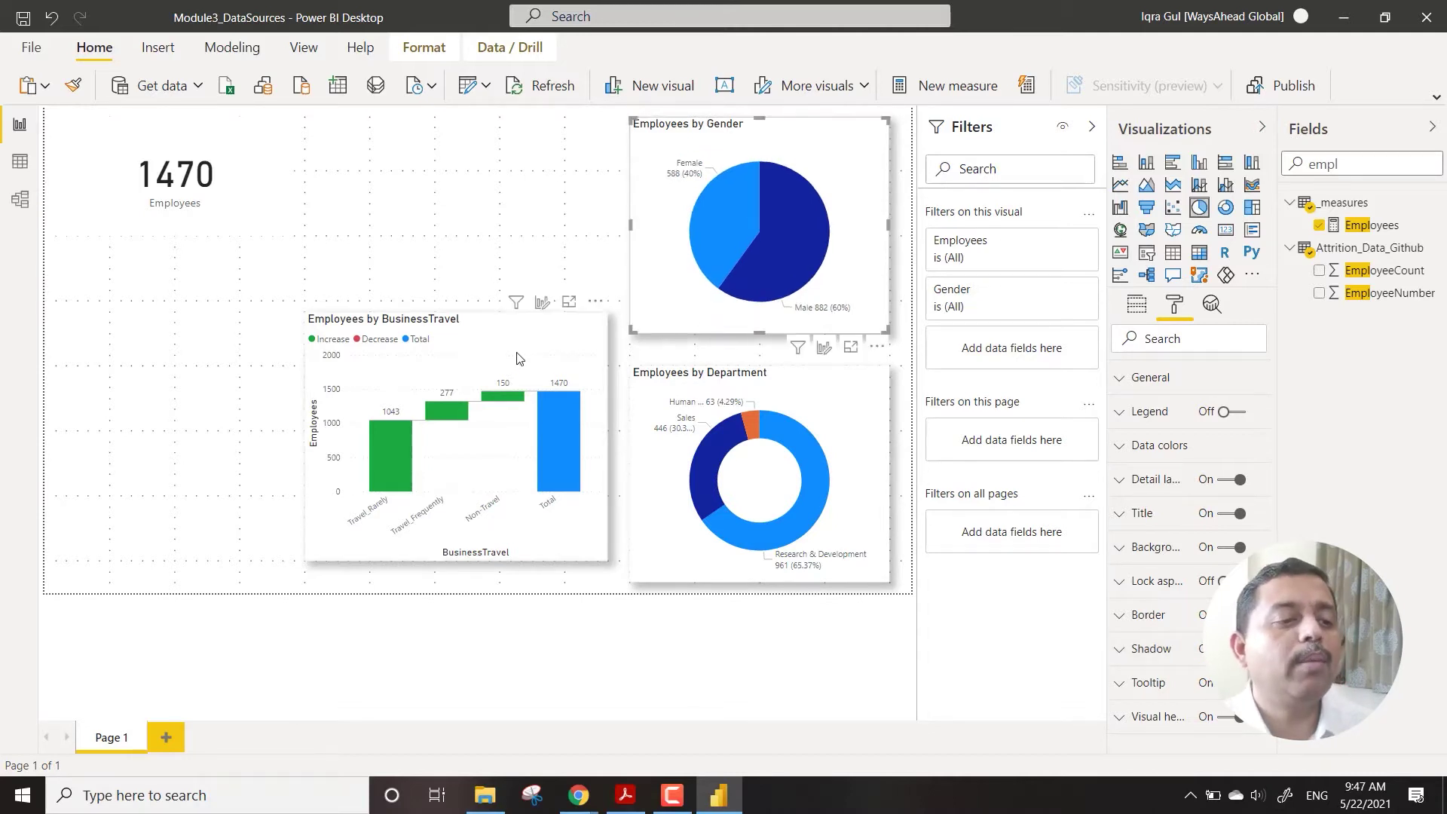
pyautogui.moveTo(518, 358); pyautogui.dragTo(512, 376)
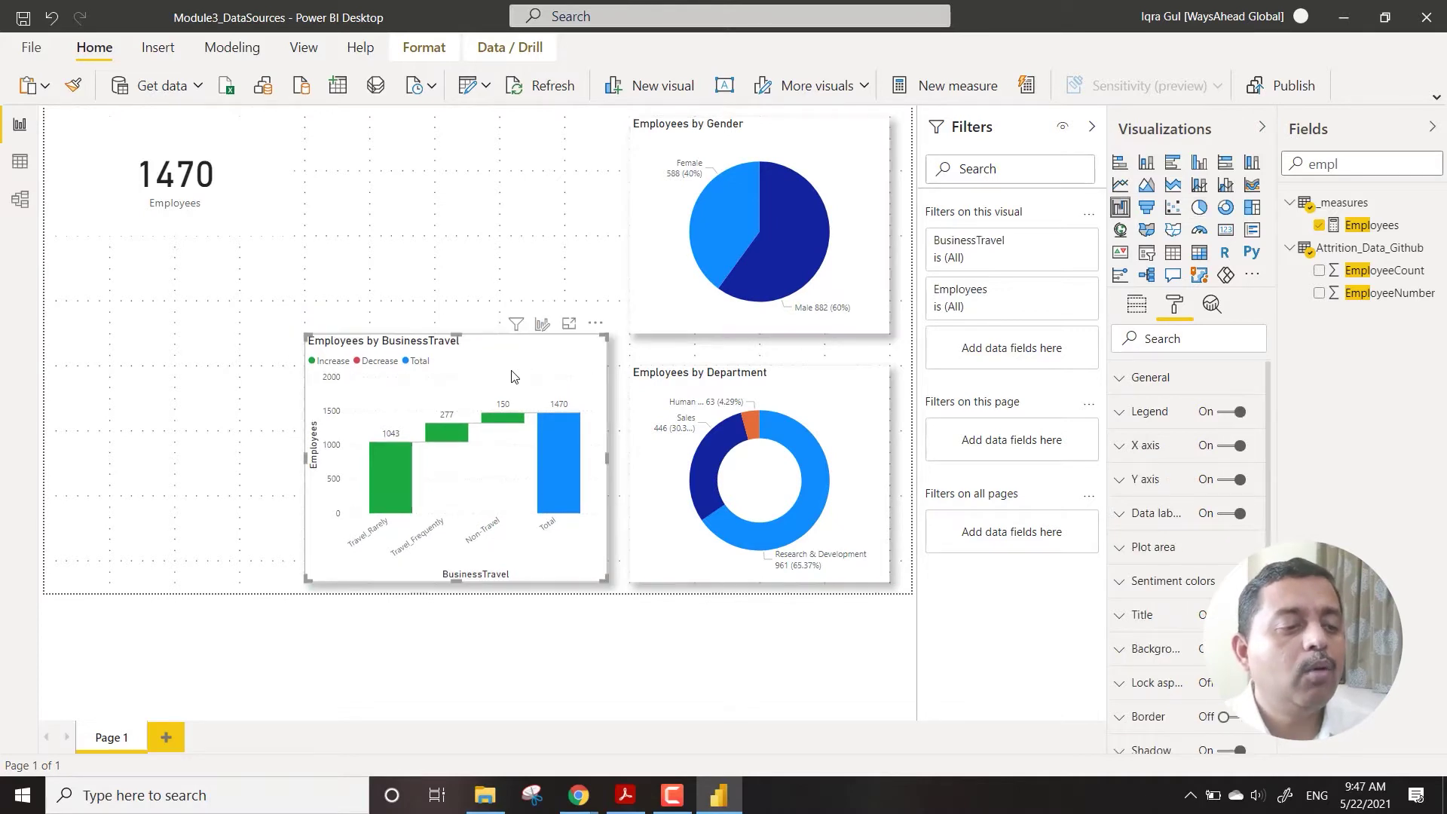
pyautogui.moveTo(452, 326); pyautogui.dragTo(454, 350)
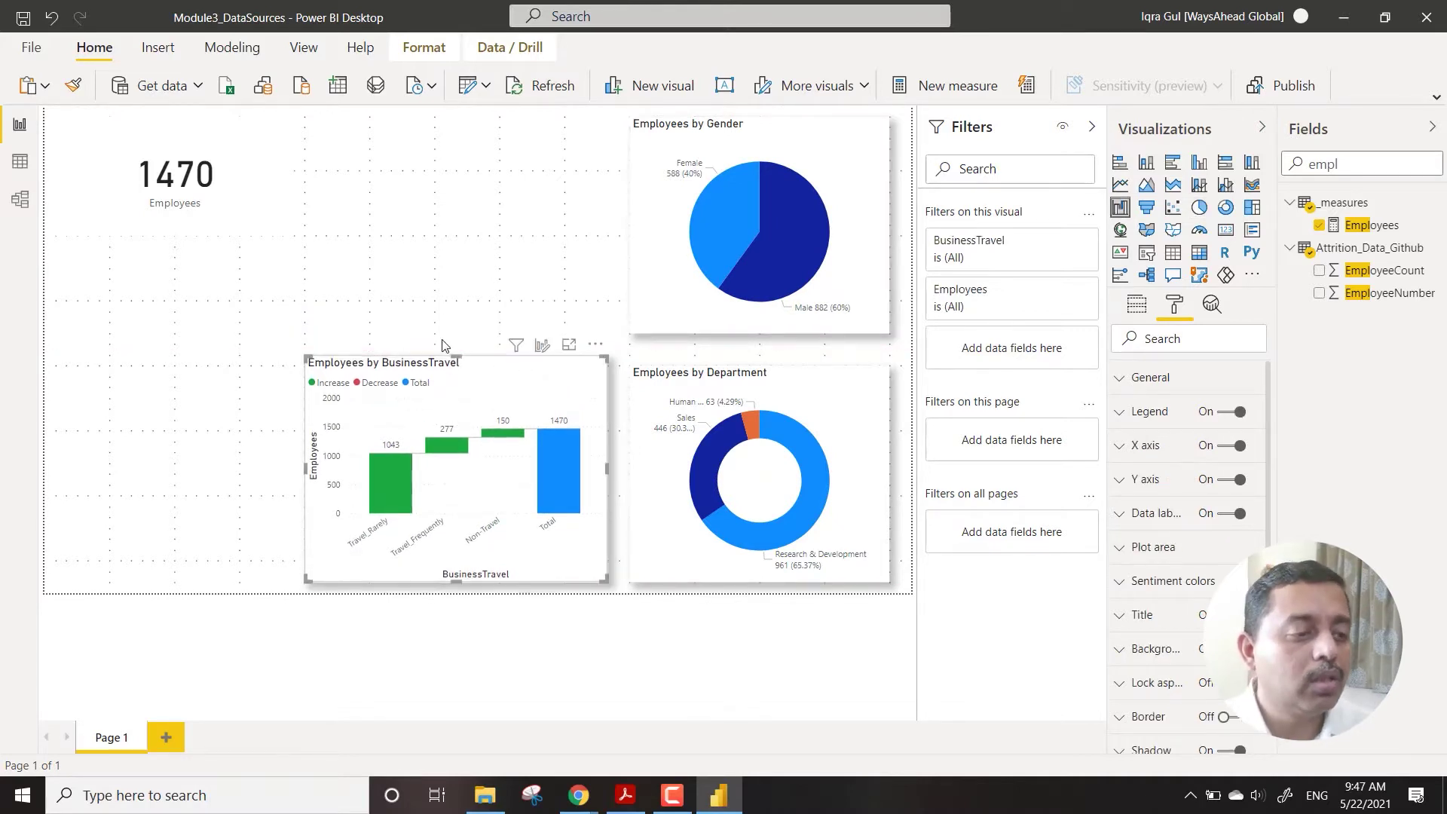
pyautogui.click(359, 279)
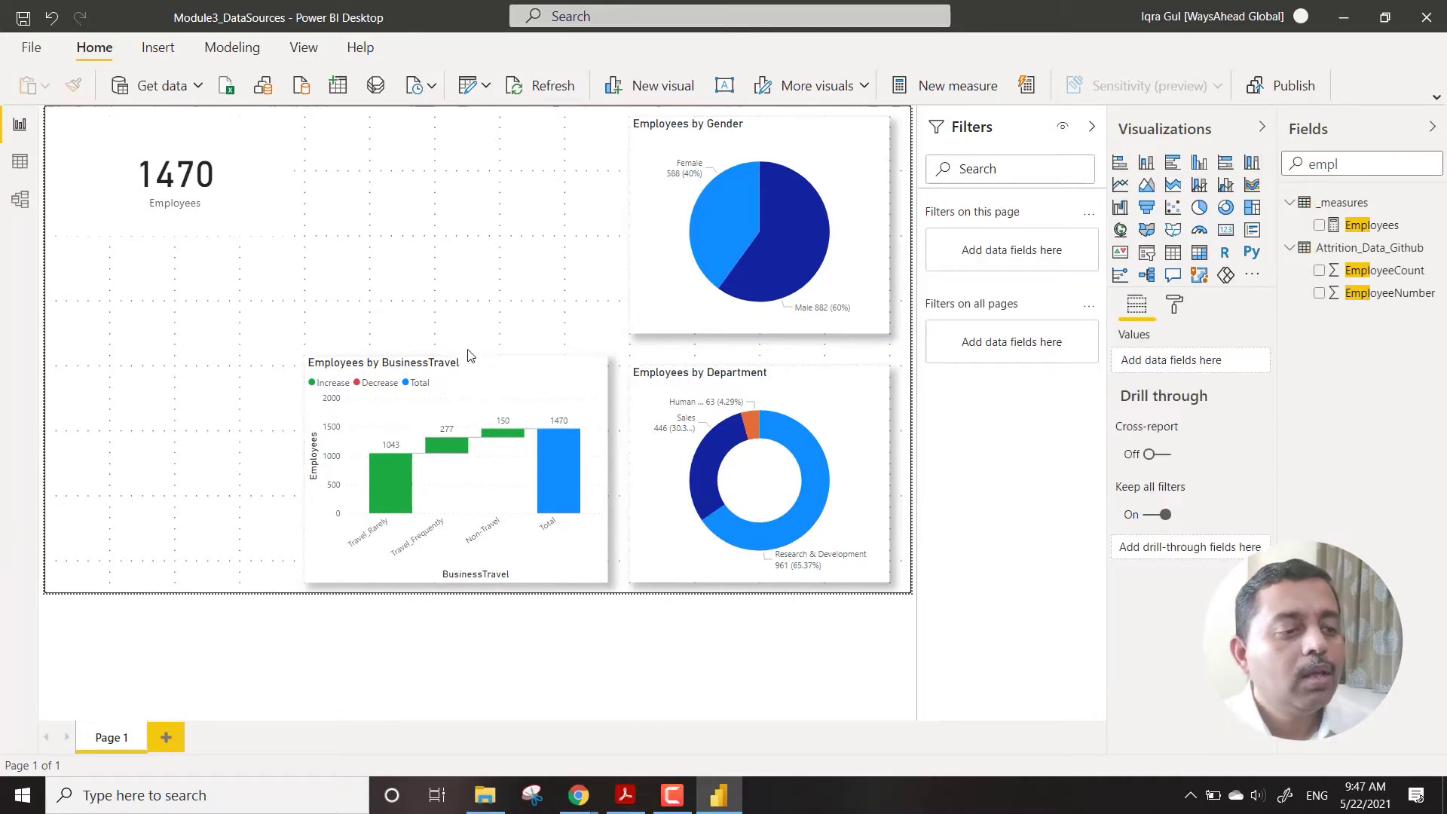
pyautogui.click(491, 376)
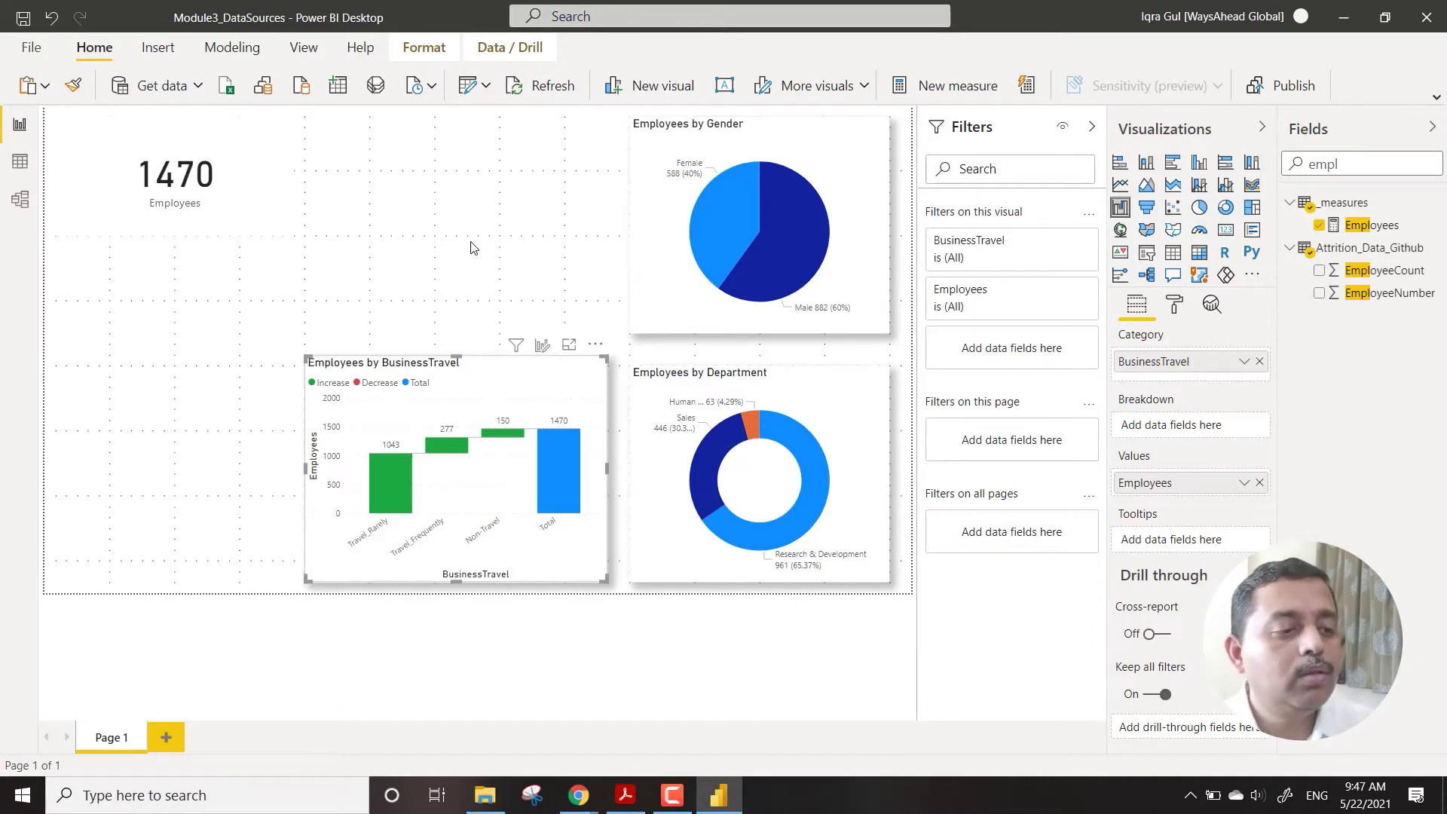
pyautogui.click(525, 213)
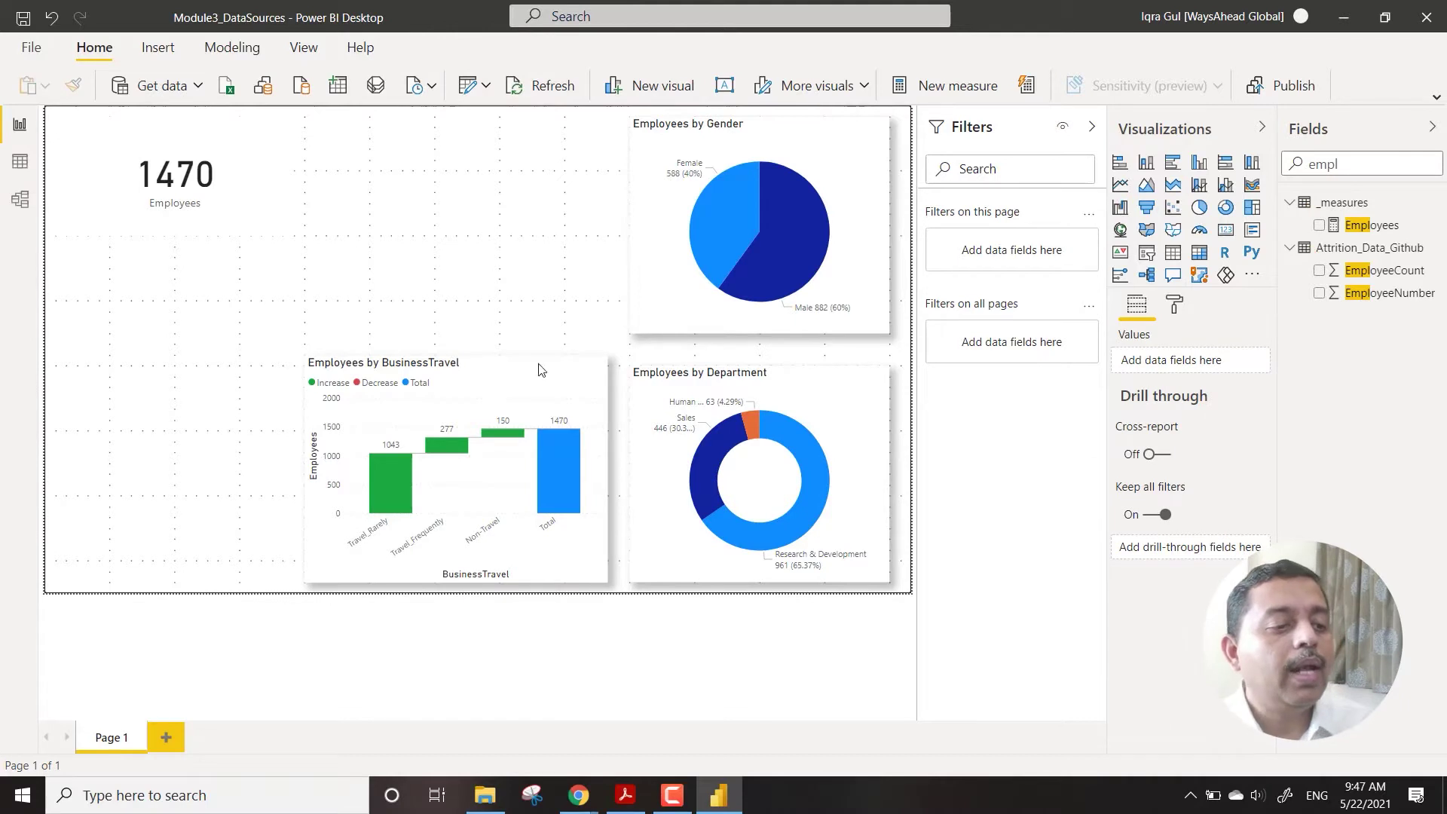
pyautogui.click(574, 378)
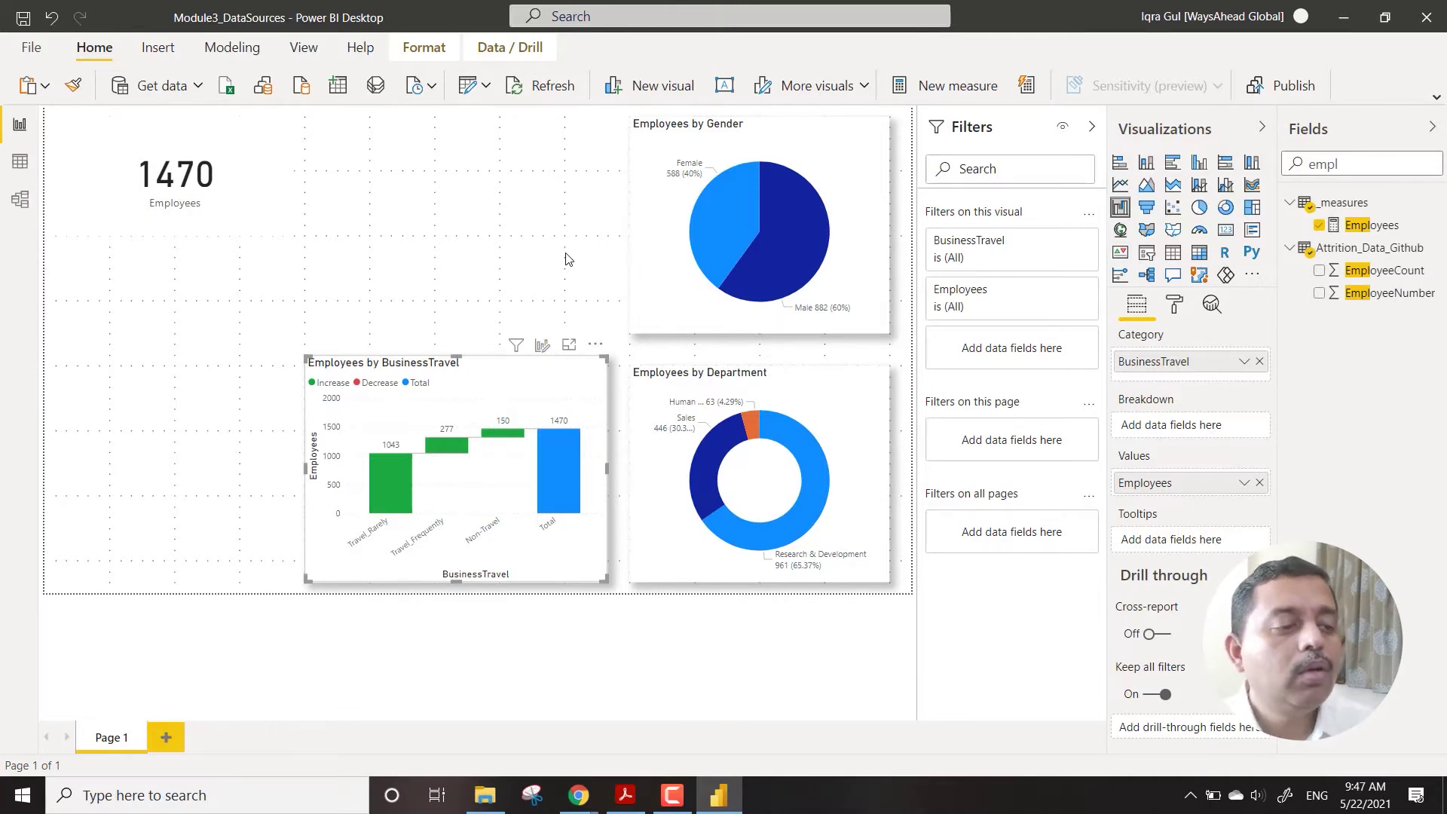
pyautogui.click(453, 241)
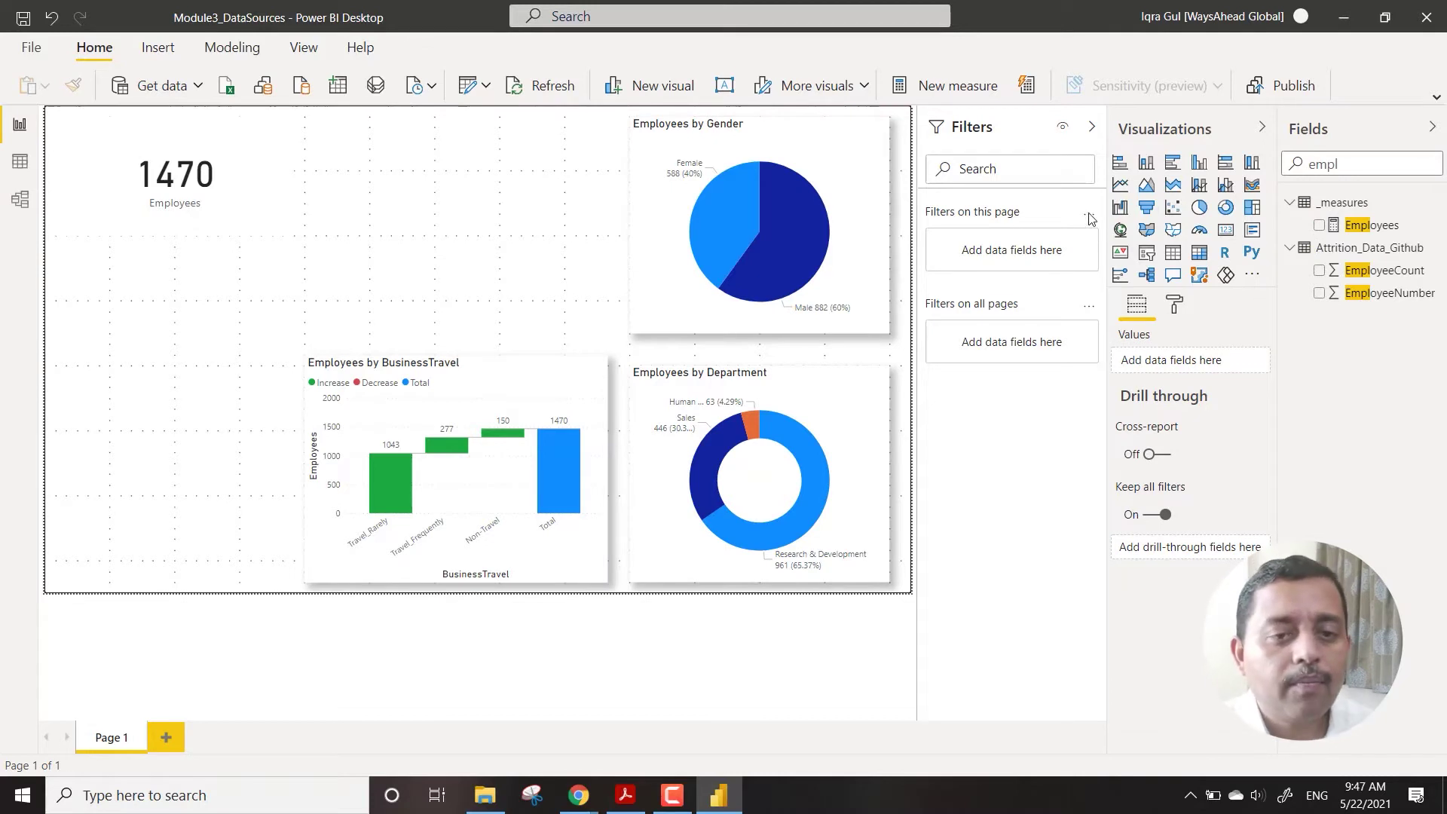
# Clear the field search and add a treemap above the waterfall chart with Employees as values and JobRole as group
pyautogui.doubleClick(1370, 168)
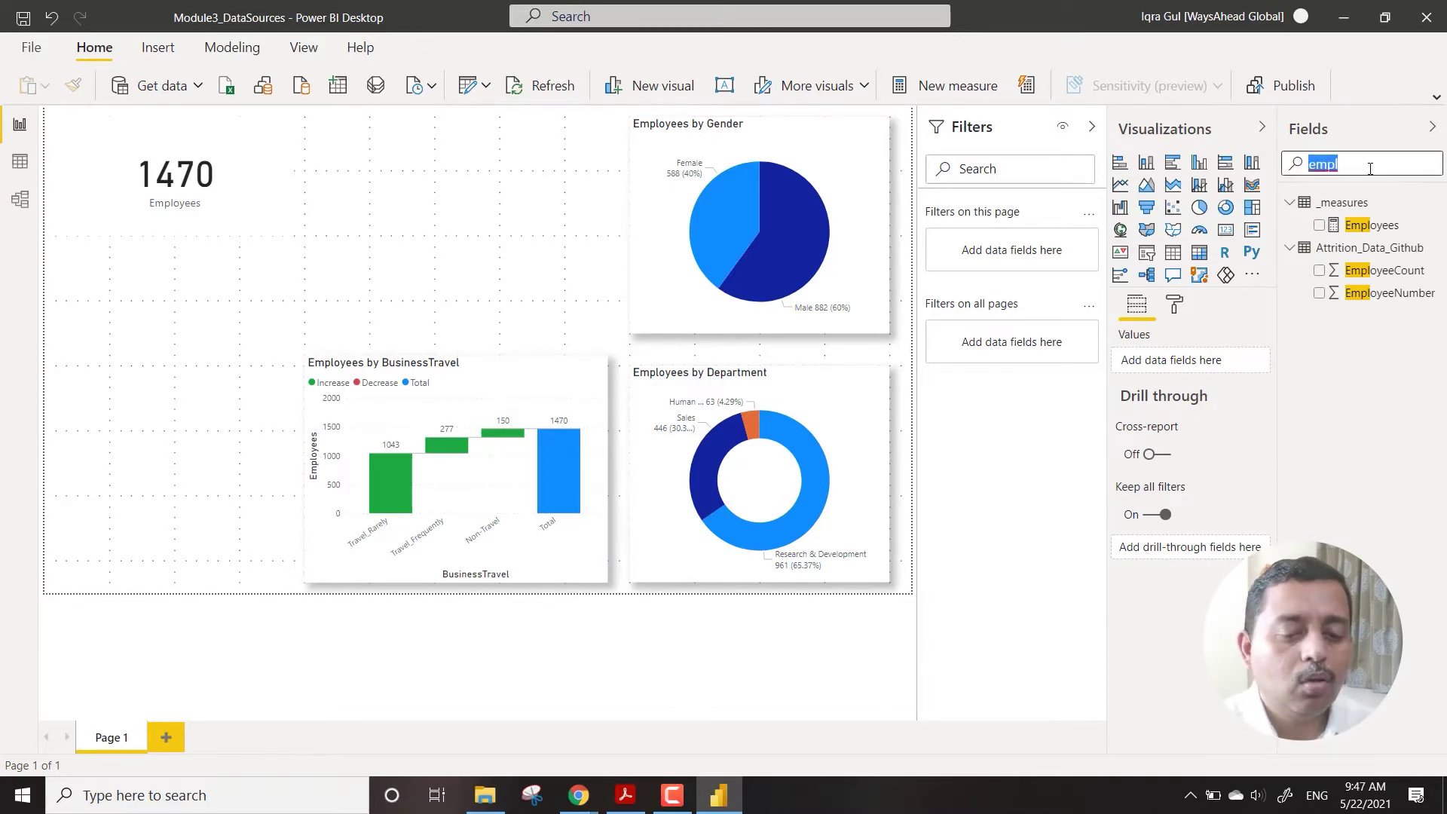
pyautogui.press('BackSpace')
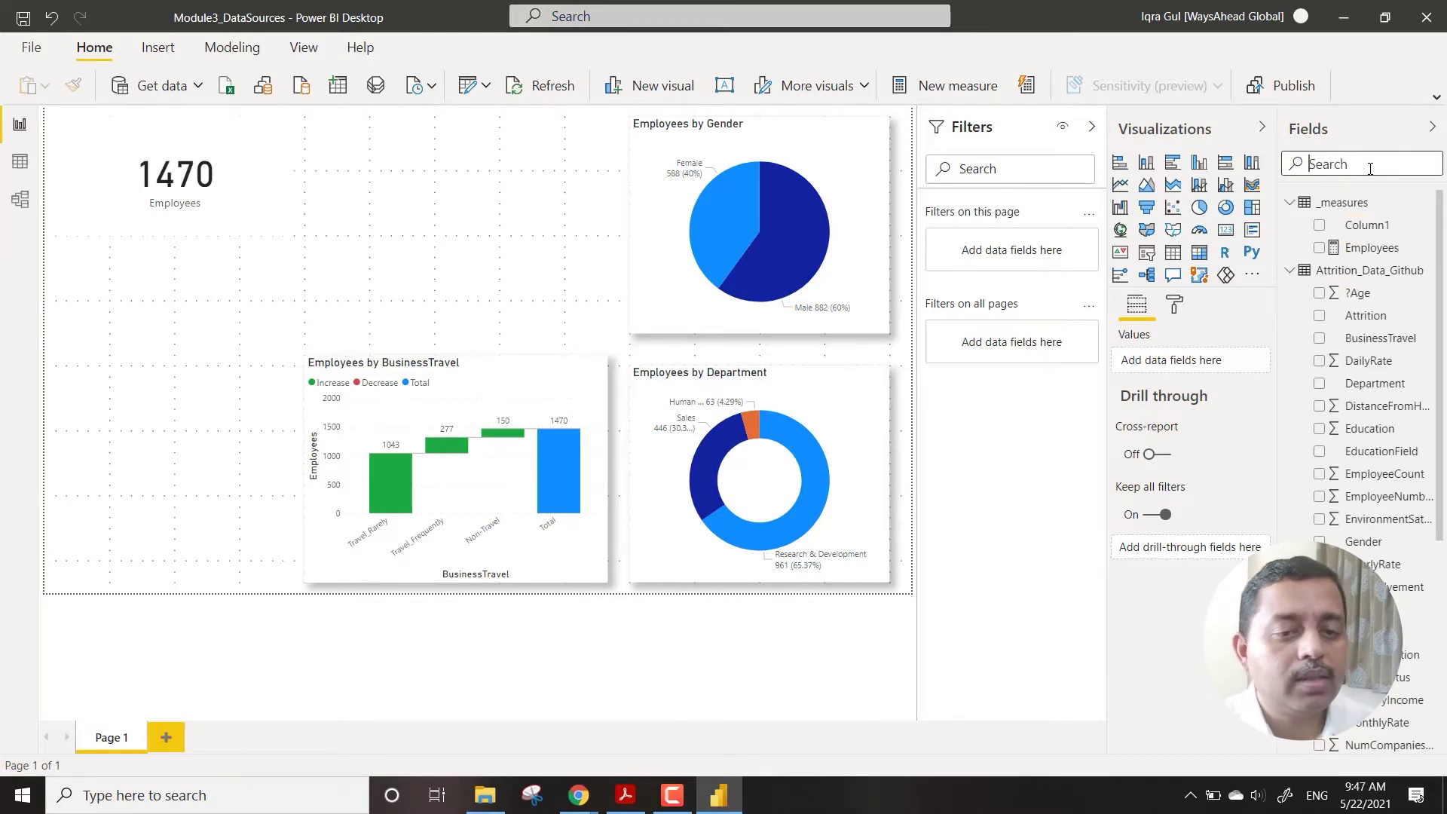
pyautogui.click(512, 224)
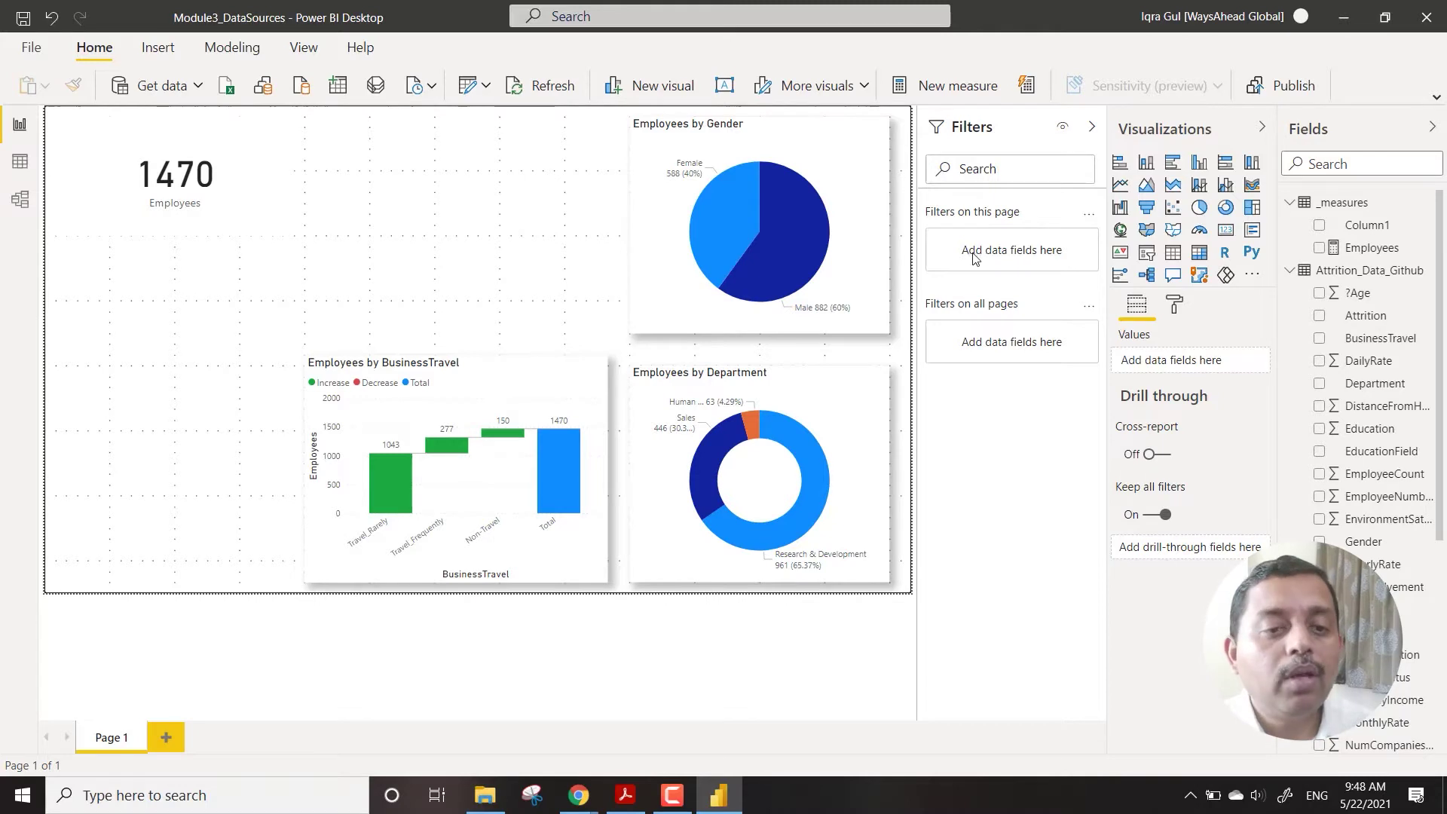
pyautogui.click(1252, 213)
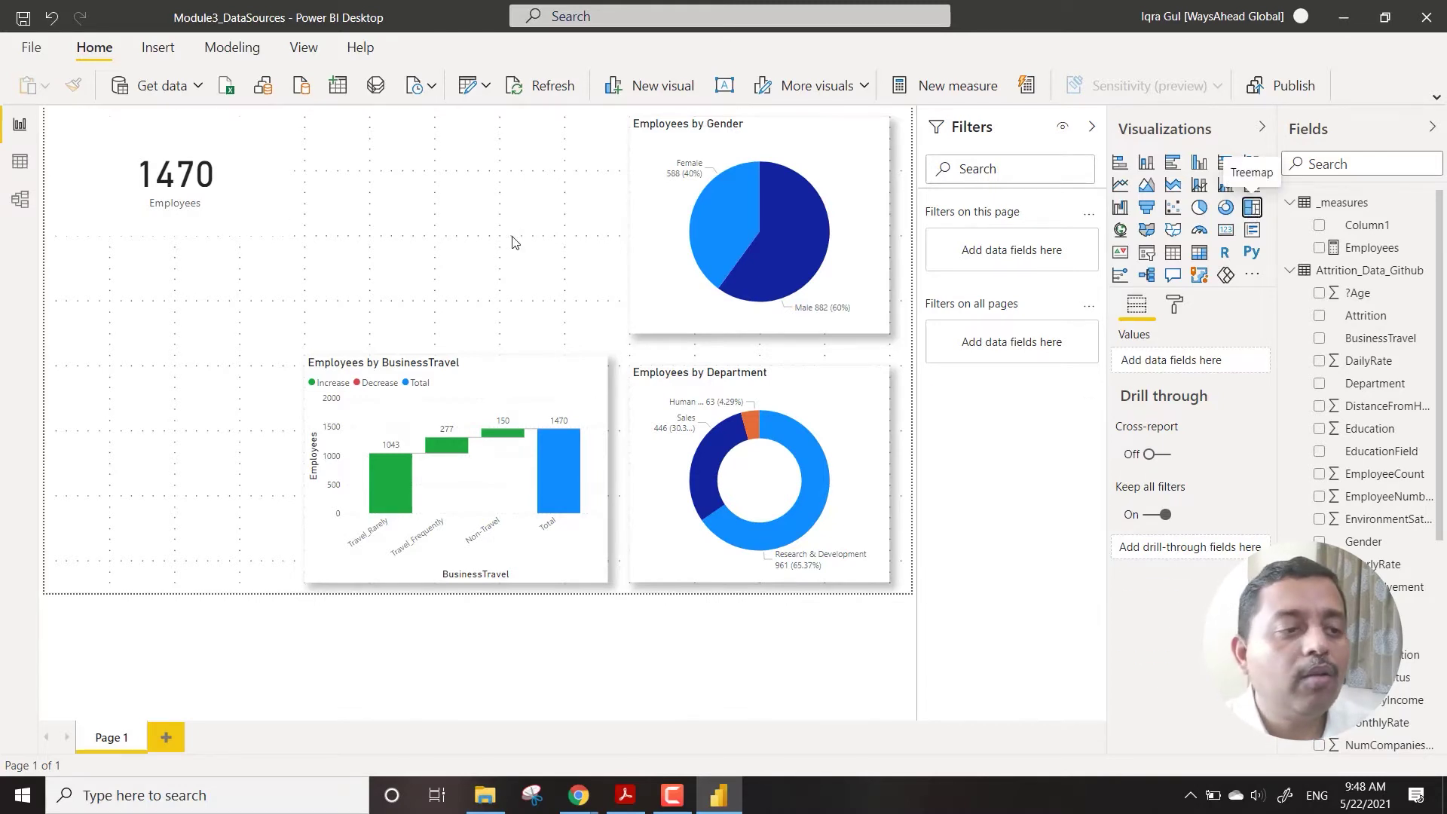
pyautogui.moveTo(163, 286); pyautogui.dragTo(487, 339)
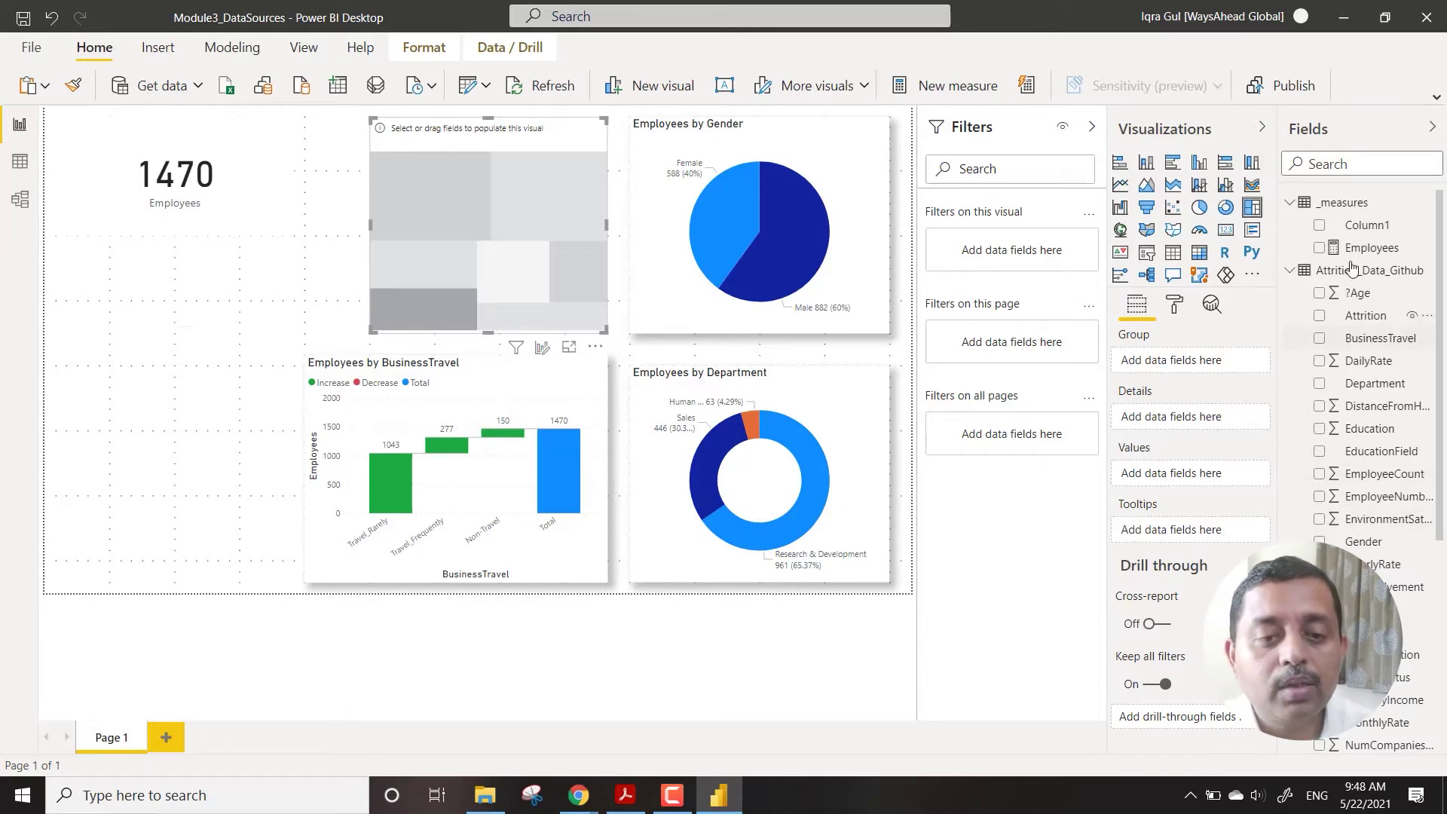
pyautogui.moveTo(1368, 257); pyautogui.dragTo(1180, 482)
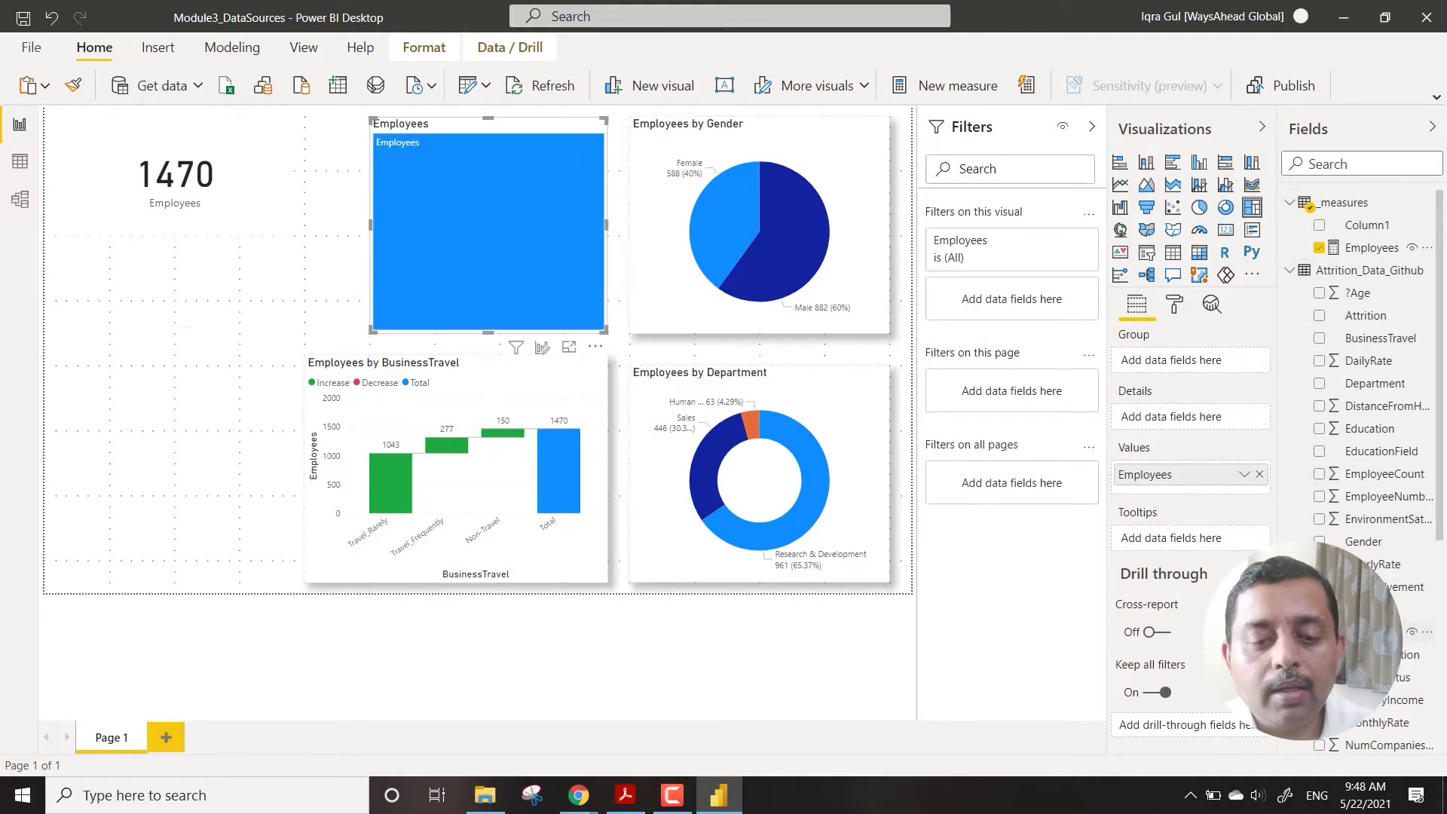
pyautogui.moveTo(1372, 631); pyautogui.dragTo(1181, 365)
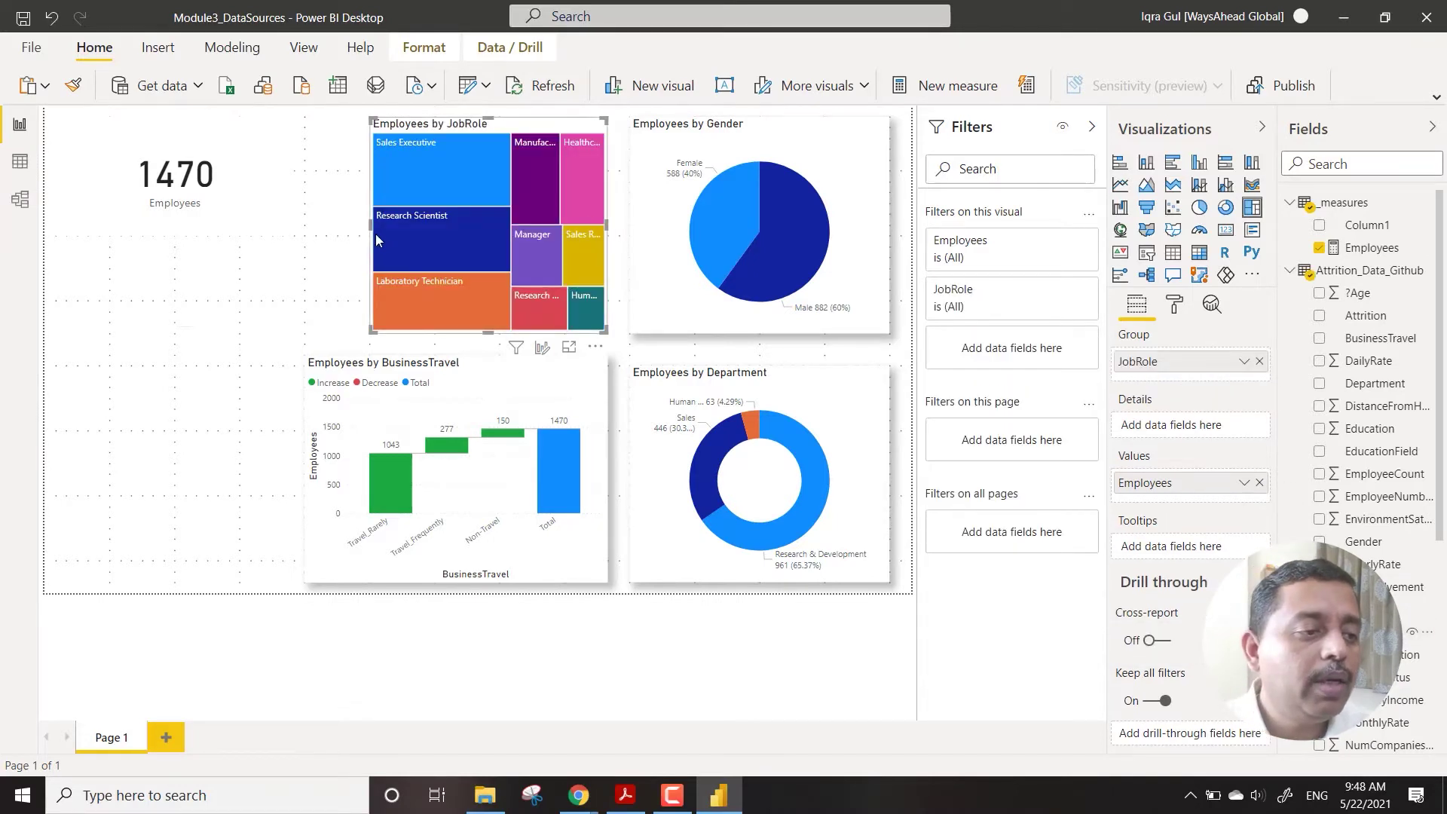
# Widen the JobRole treemap to match the waterfall chart's width and turn on its shadow
pyautogui.moveTo(367, 221); pyautogui.dragTo(307, 226)
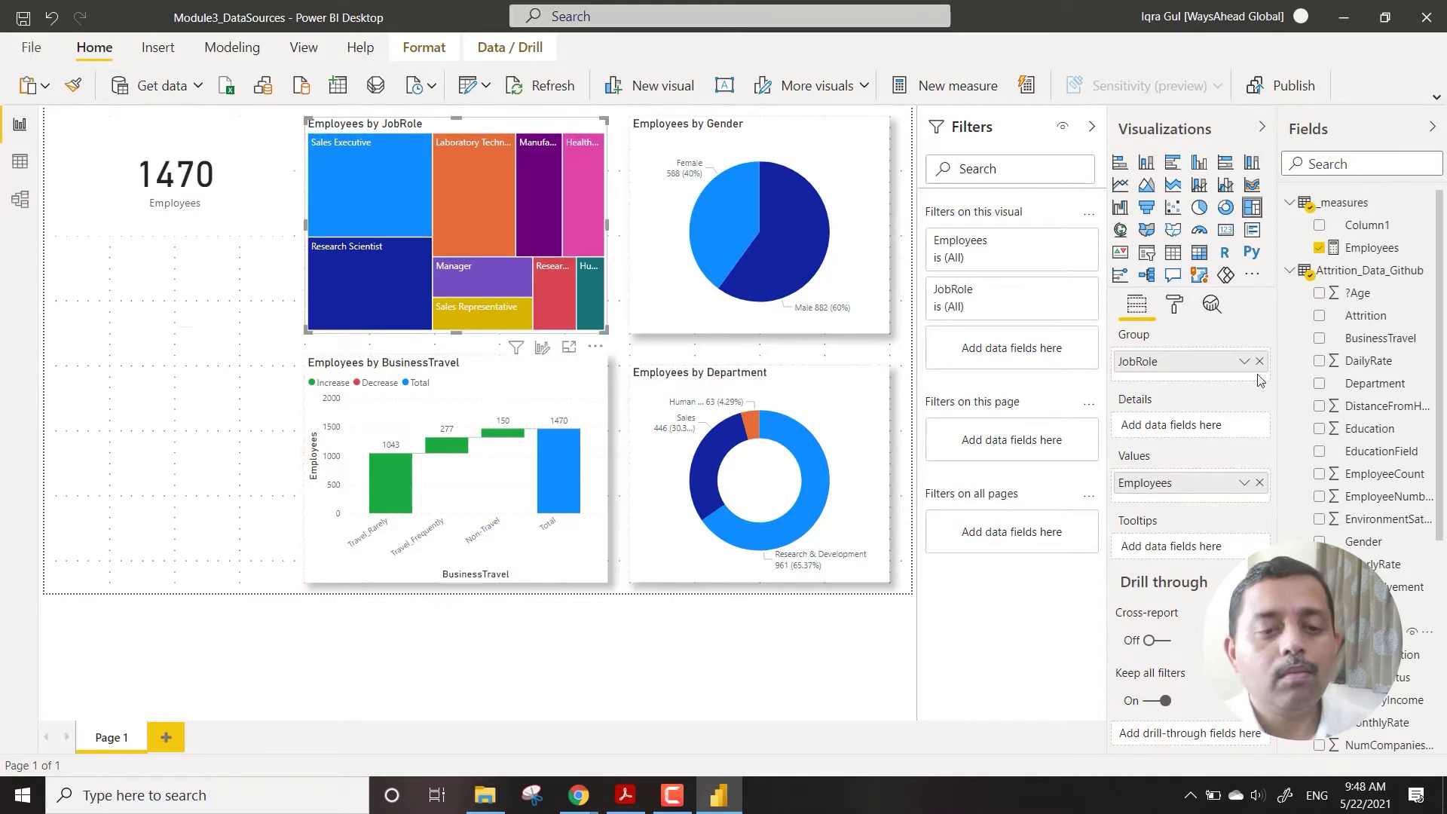
pyautogui.click(1173, 305)
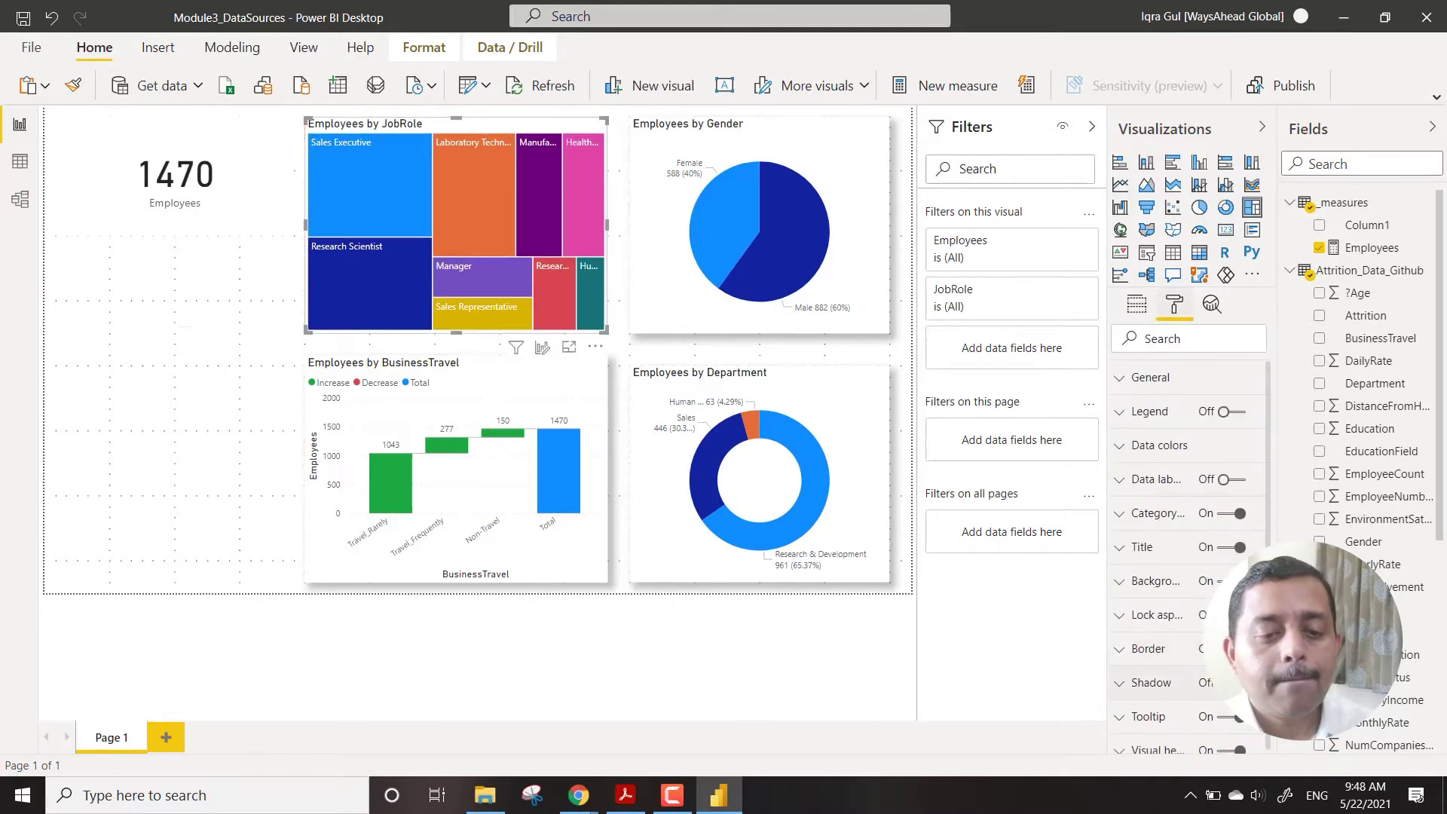
pyautogui.click(148, 475)
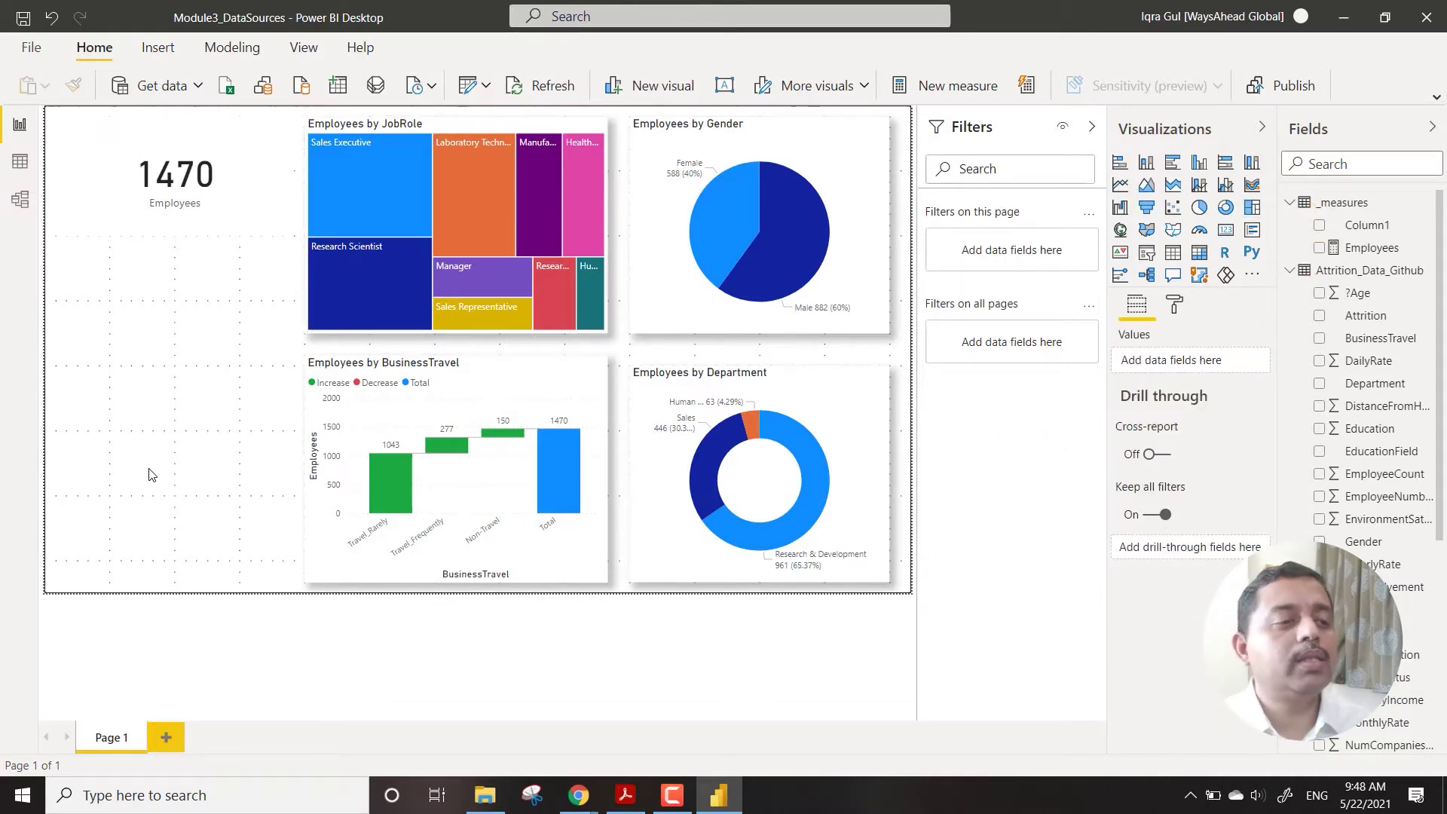
# Move the Employees card slightly down, turn on its shadow and reduce its height from the lower edge
pyautogui.click(241, 197)
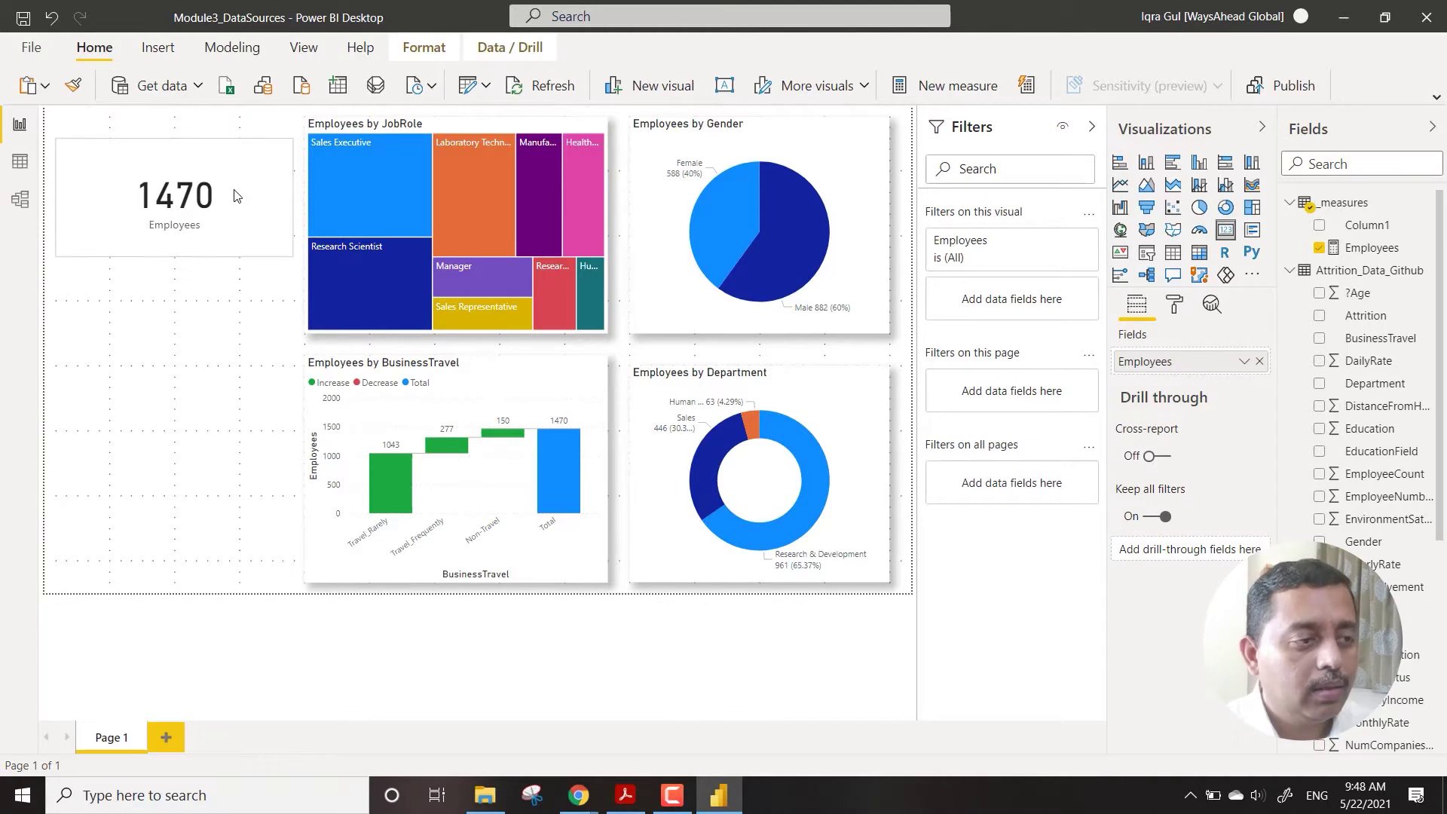
pyautogui.click(1174, 304)
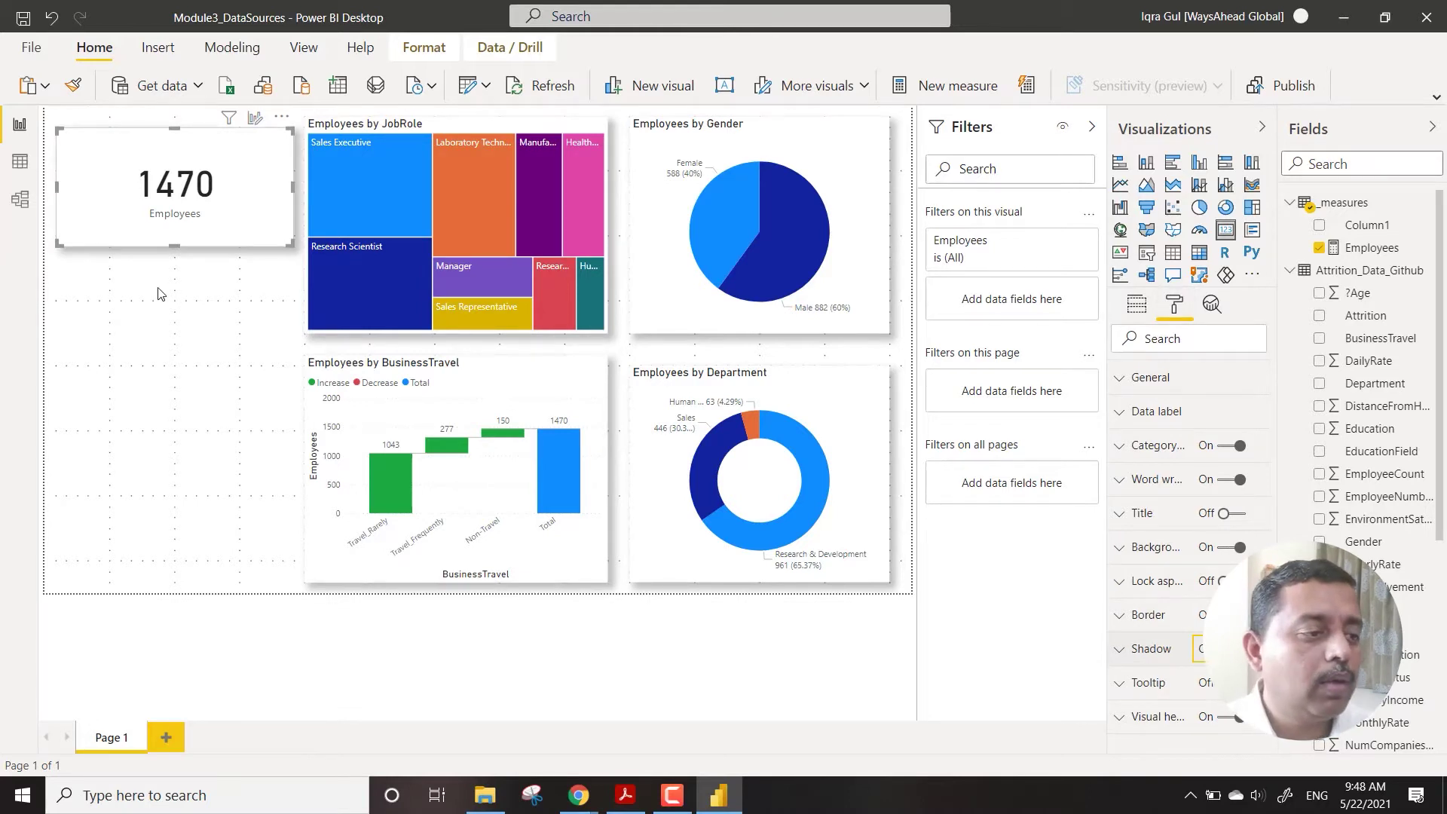
pyautogui.moveTo(174, 249); pyautogui.dragTo(173, 233)
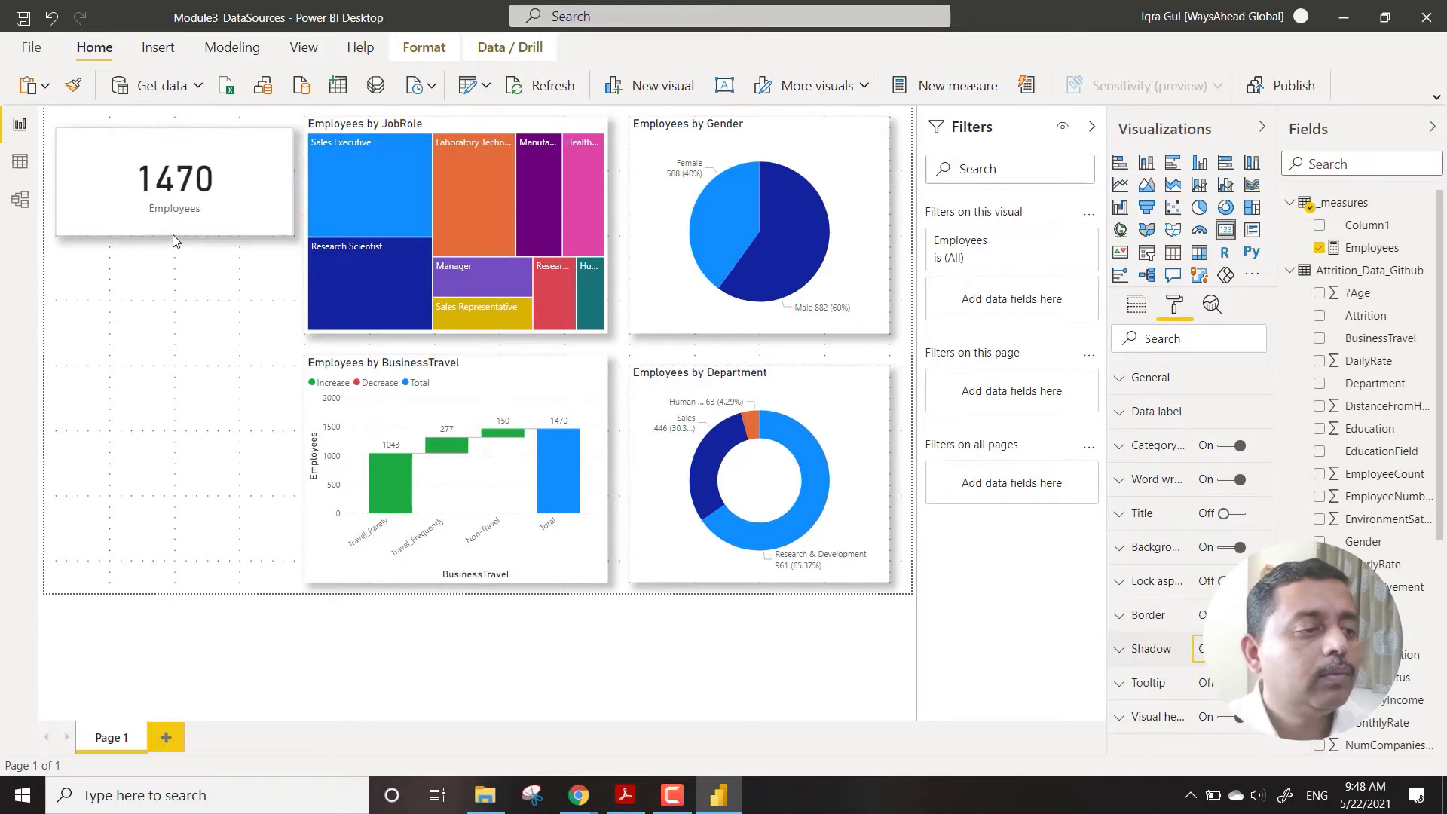
pyautogui.moveTo(175, 128); pyautogui.dragTo(176, 129)
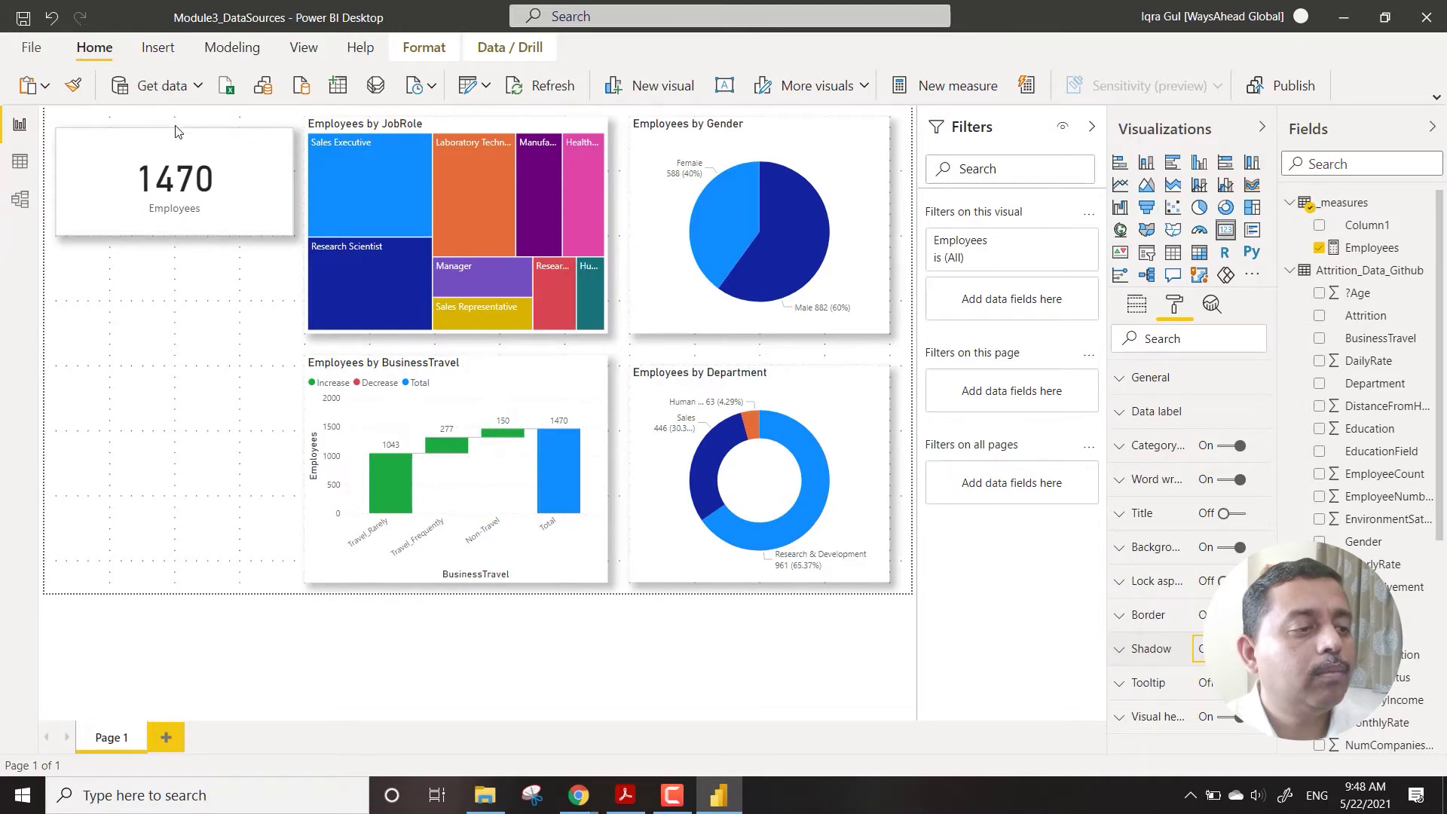
pyautogui.click(190, 262)
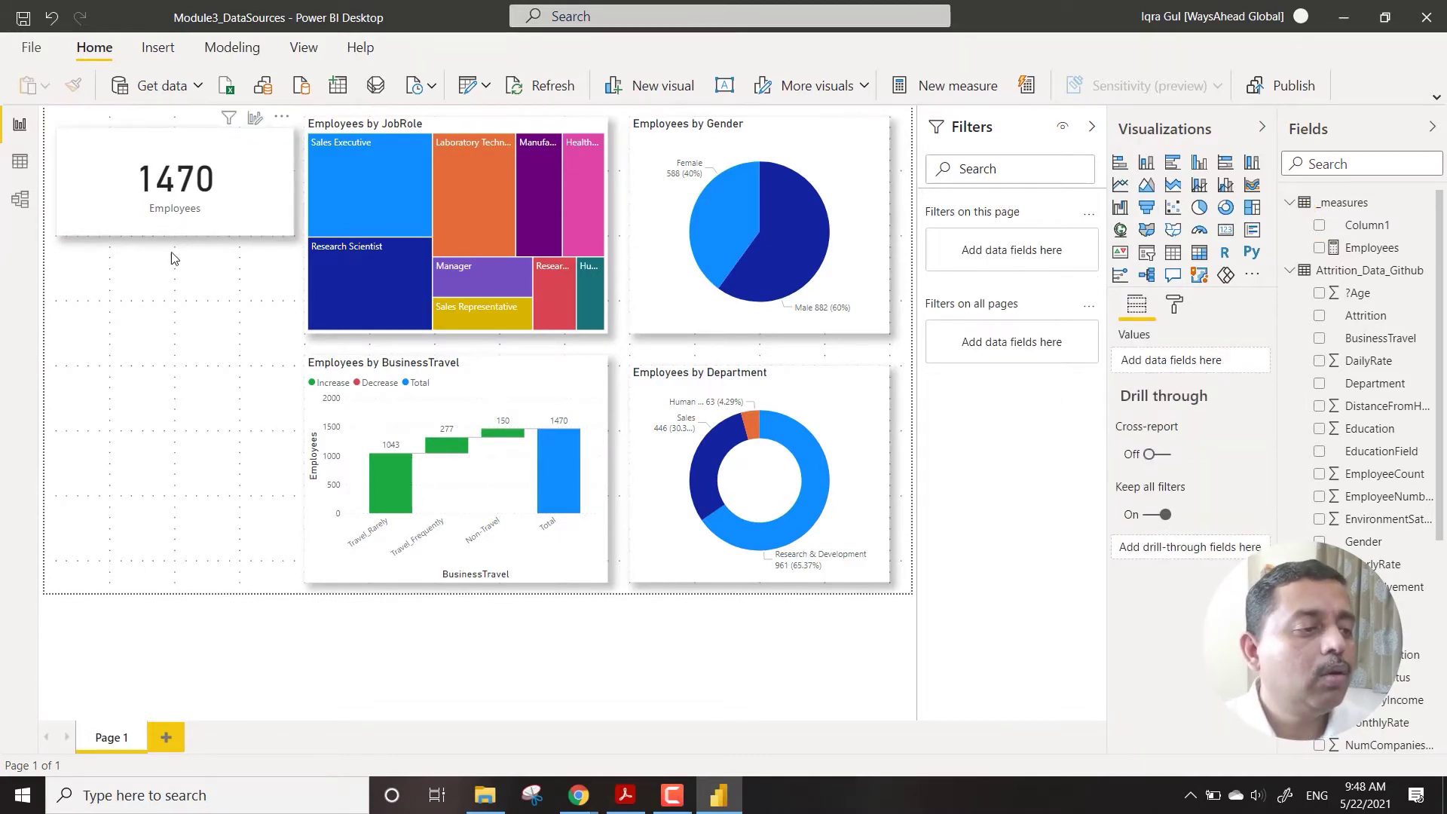
pyautogui.click(179, 230)
pyautogui.moveTo(174, 233); pyautogui.dragTo(177, 224)
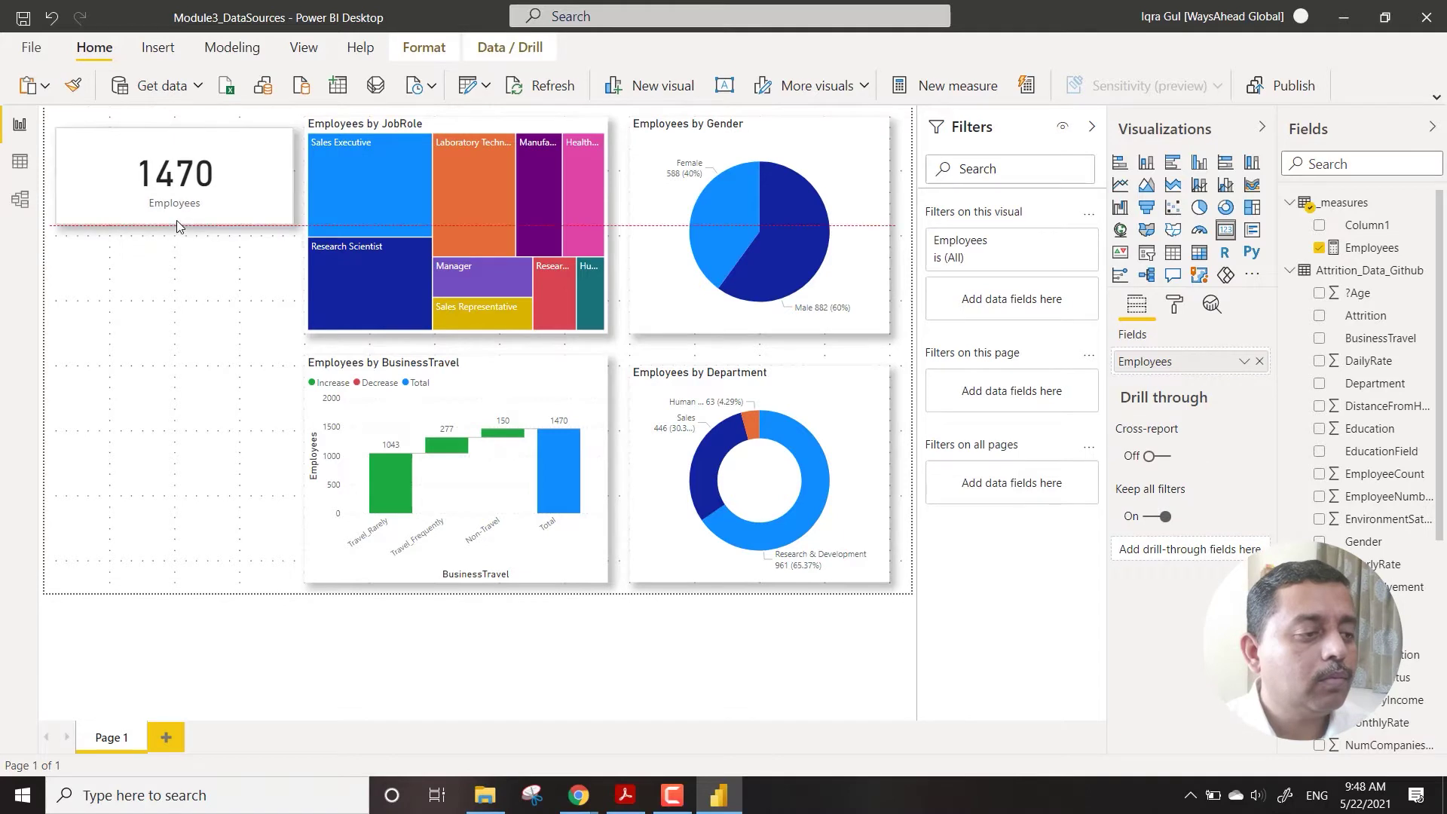
pyautogui.click(192, 270)
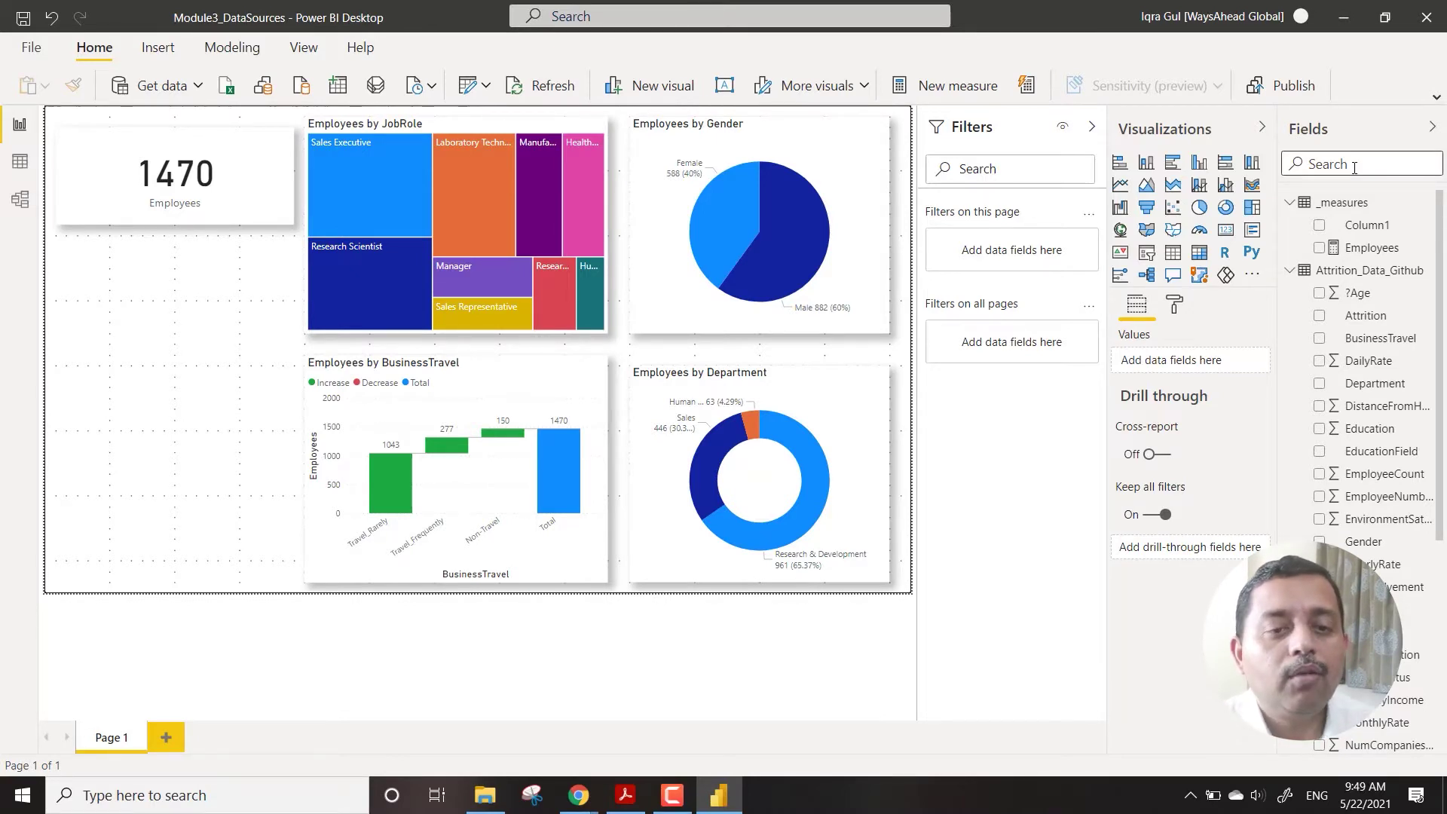
# Create a measure in the _measures table: Average Age = CALCULATE(AVERAGE(Attrition_Data_Github[?Age]))
pyautogui.rightClick(1338, 203)
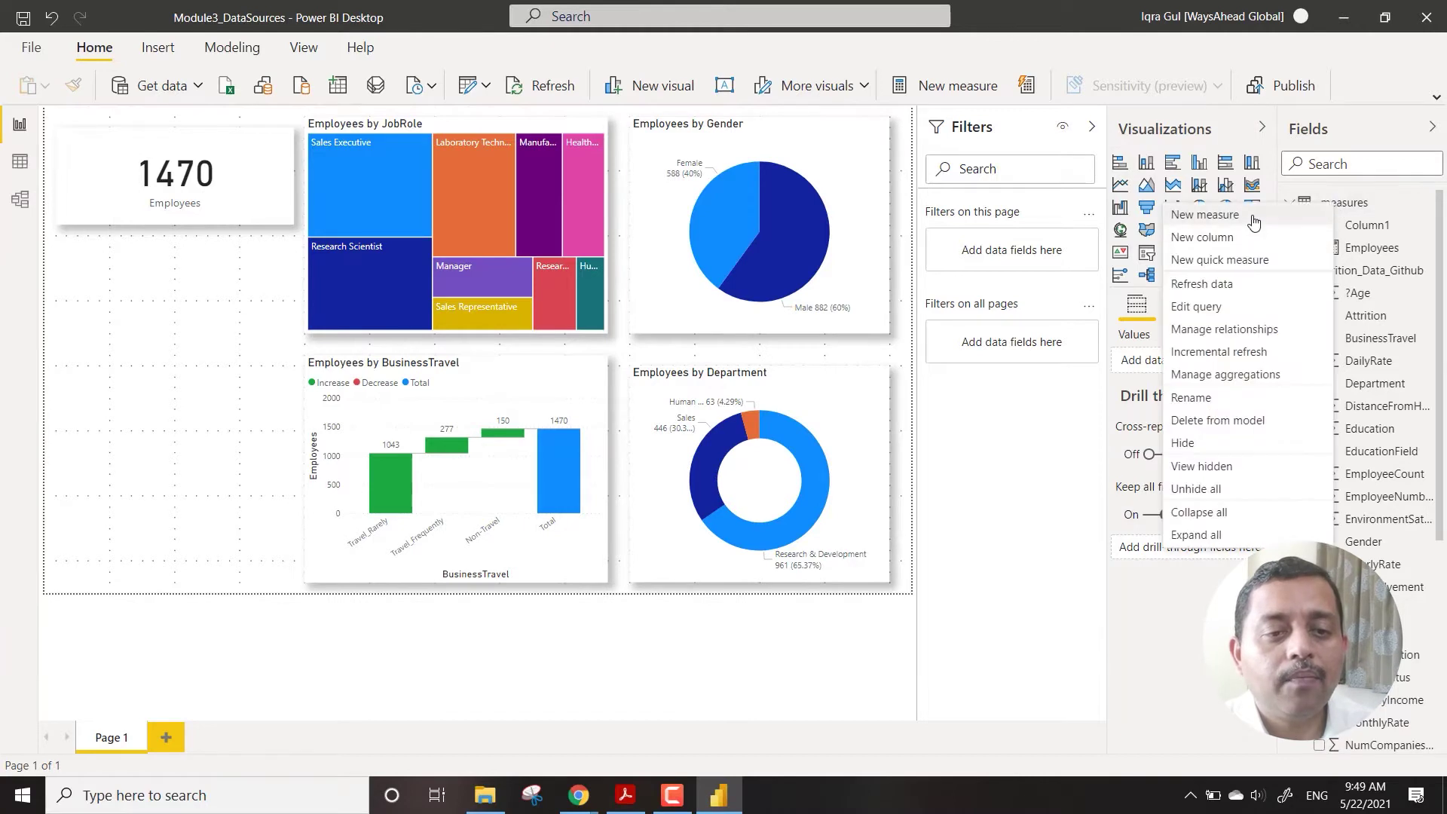
pyautogui.press('Escape')
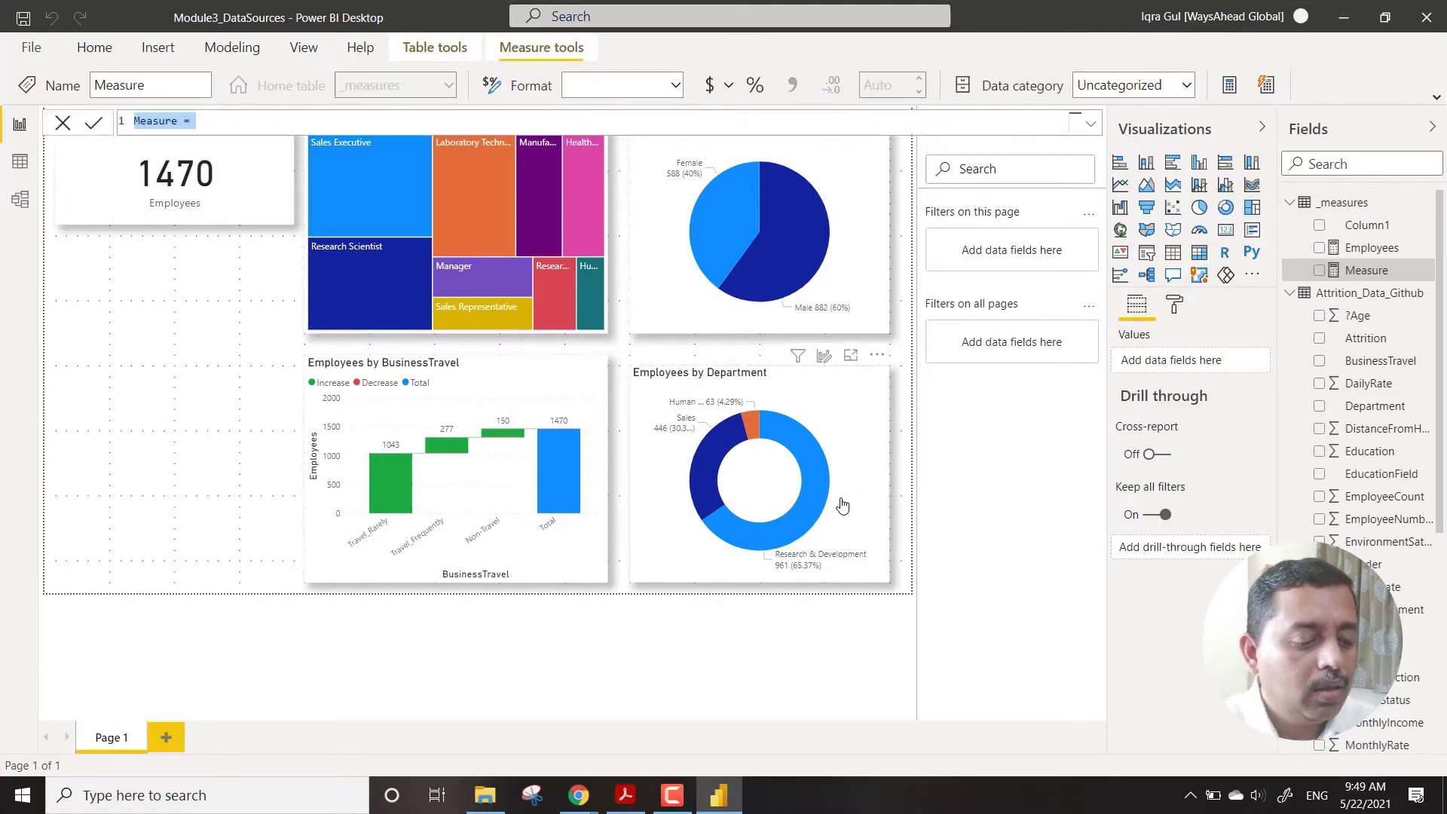
pyautogui.write('Average')
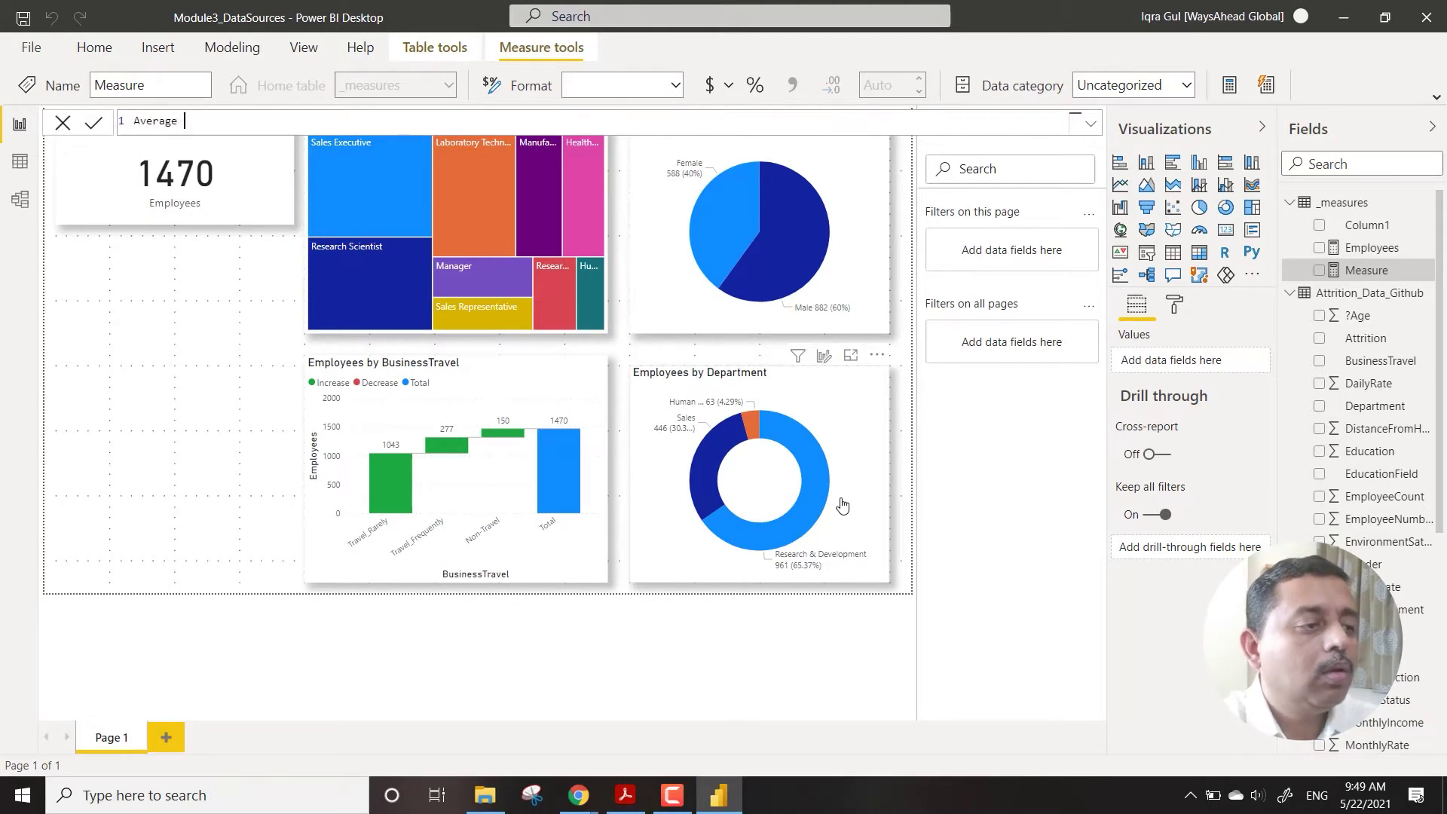
pyautogui.write(' Age')
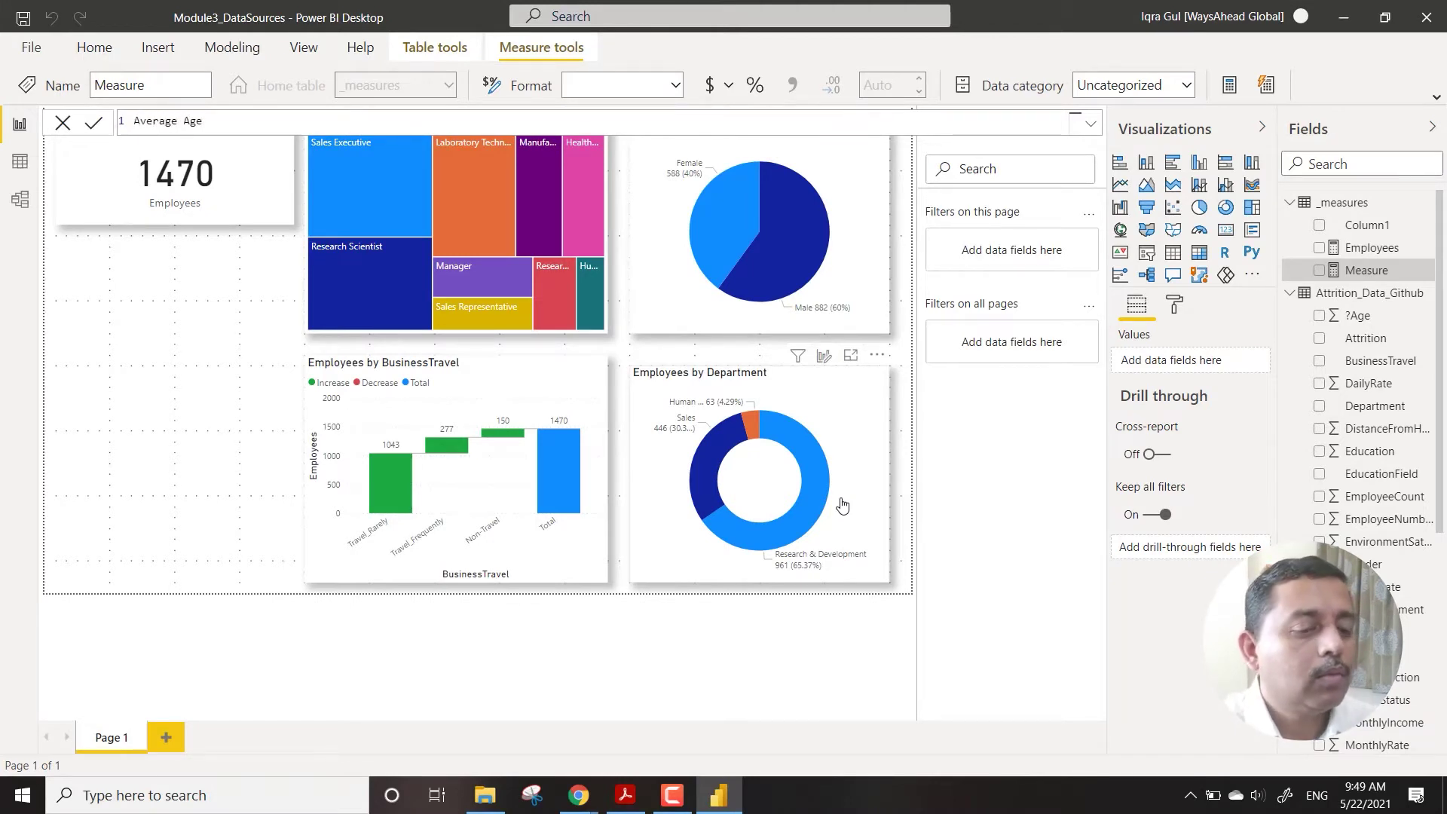
pyautogui.write(' = CALCULATE(')
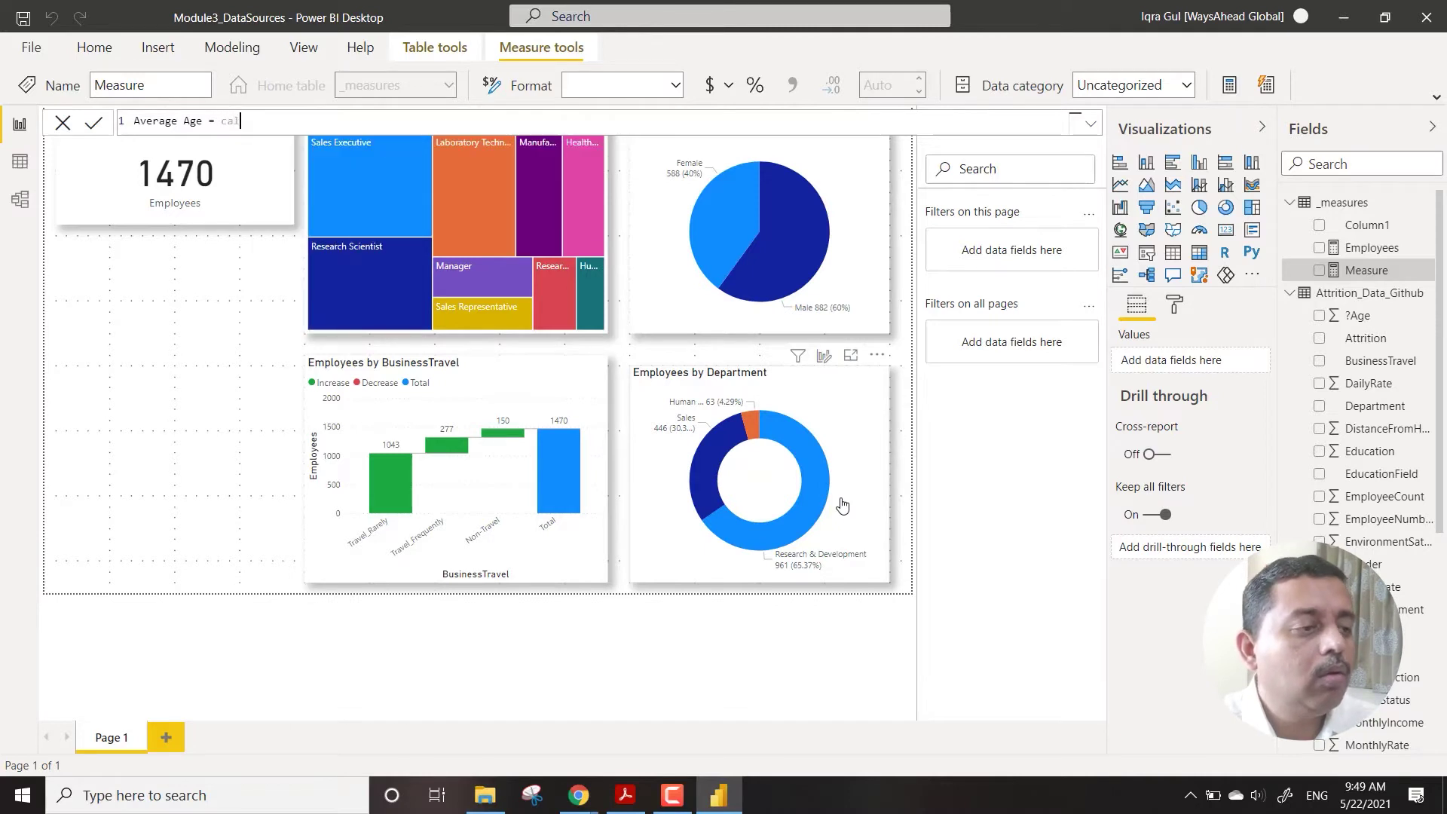
pyautogui.write('AVERAGE(')
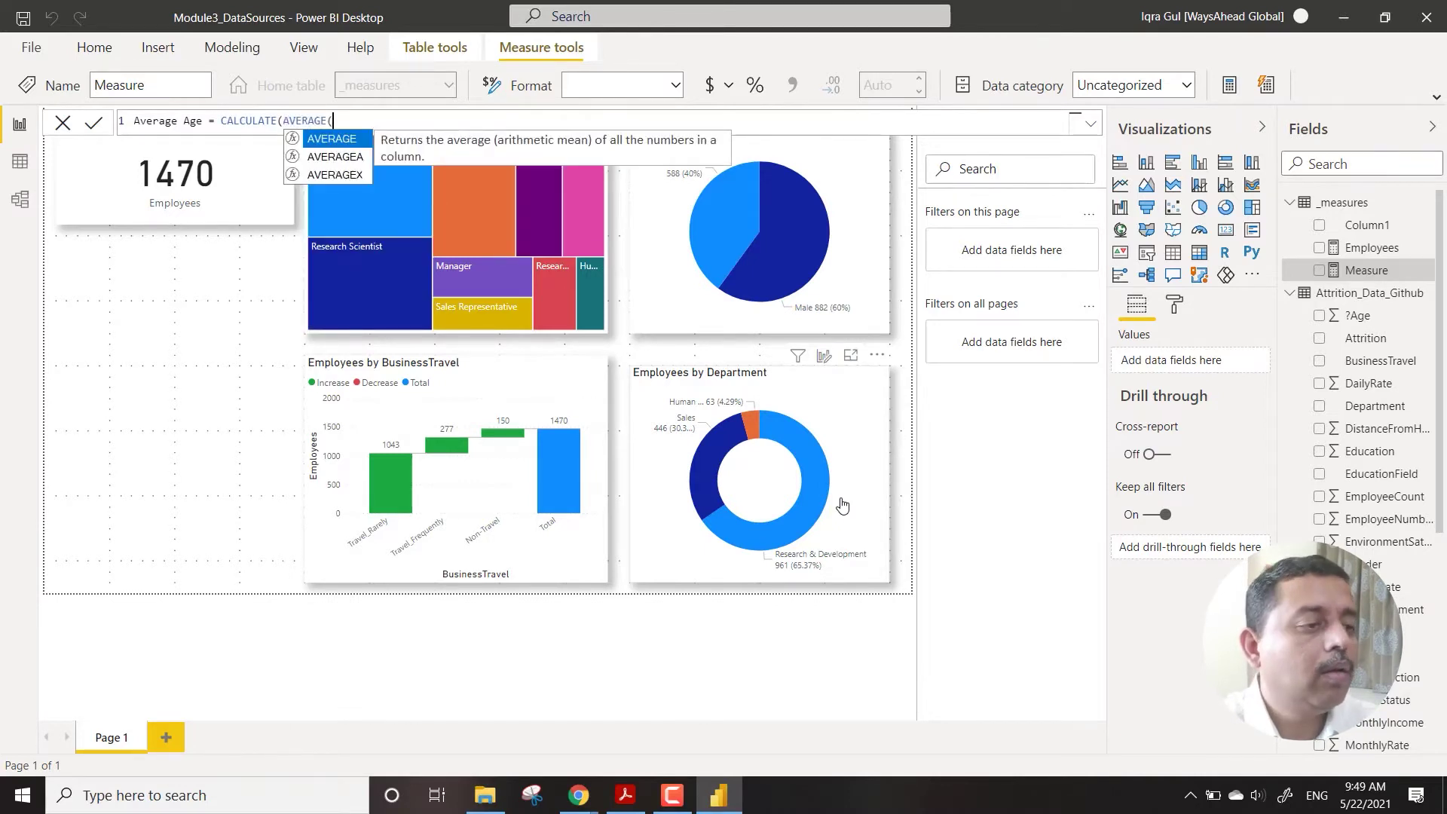
pyautogui.write('age')
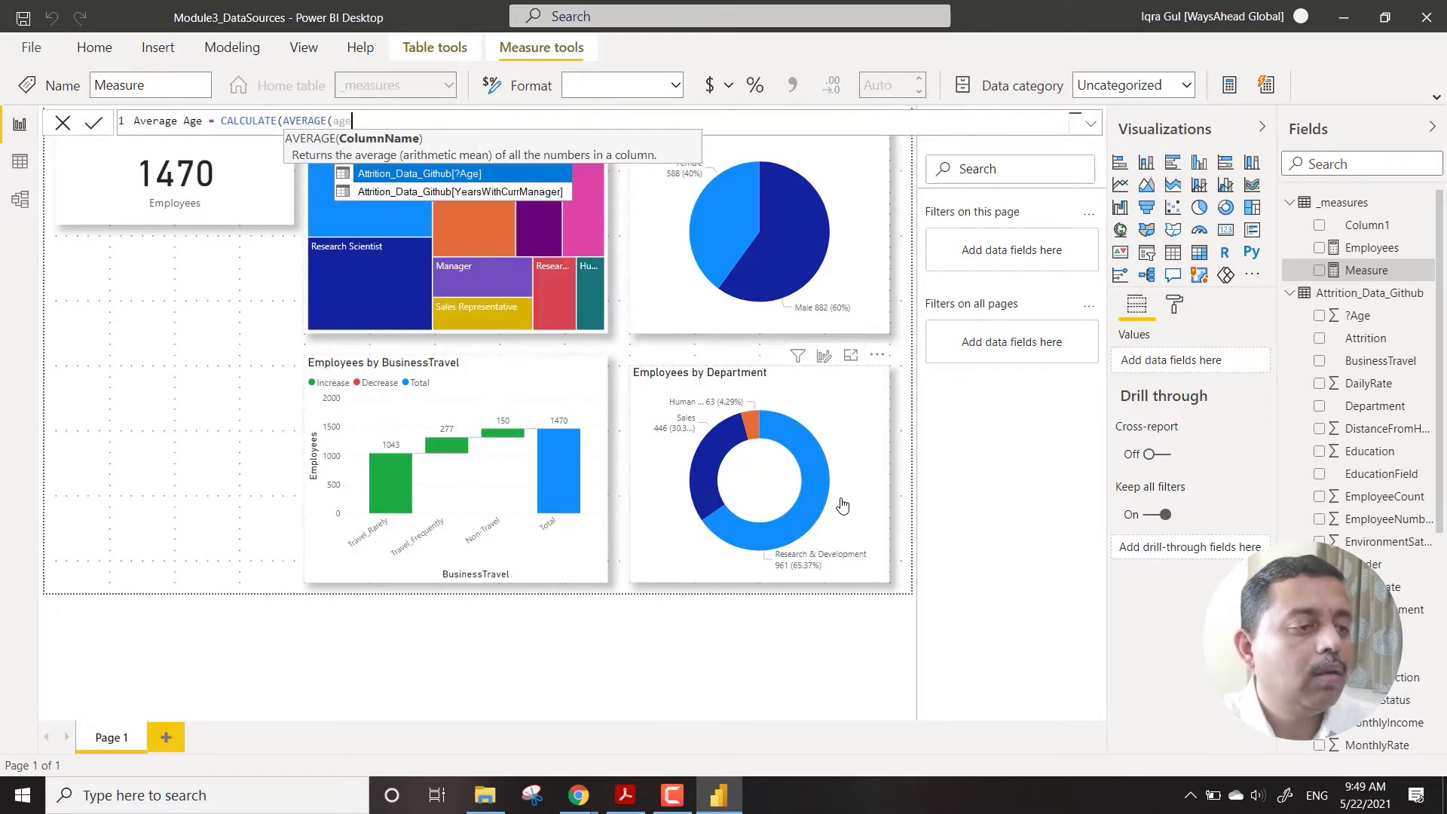
pyautogui.press('Tab')
pyautogui.write('))')
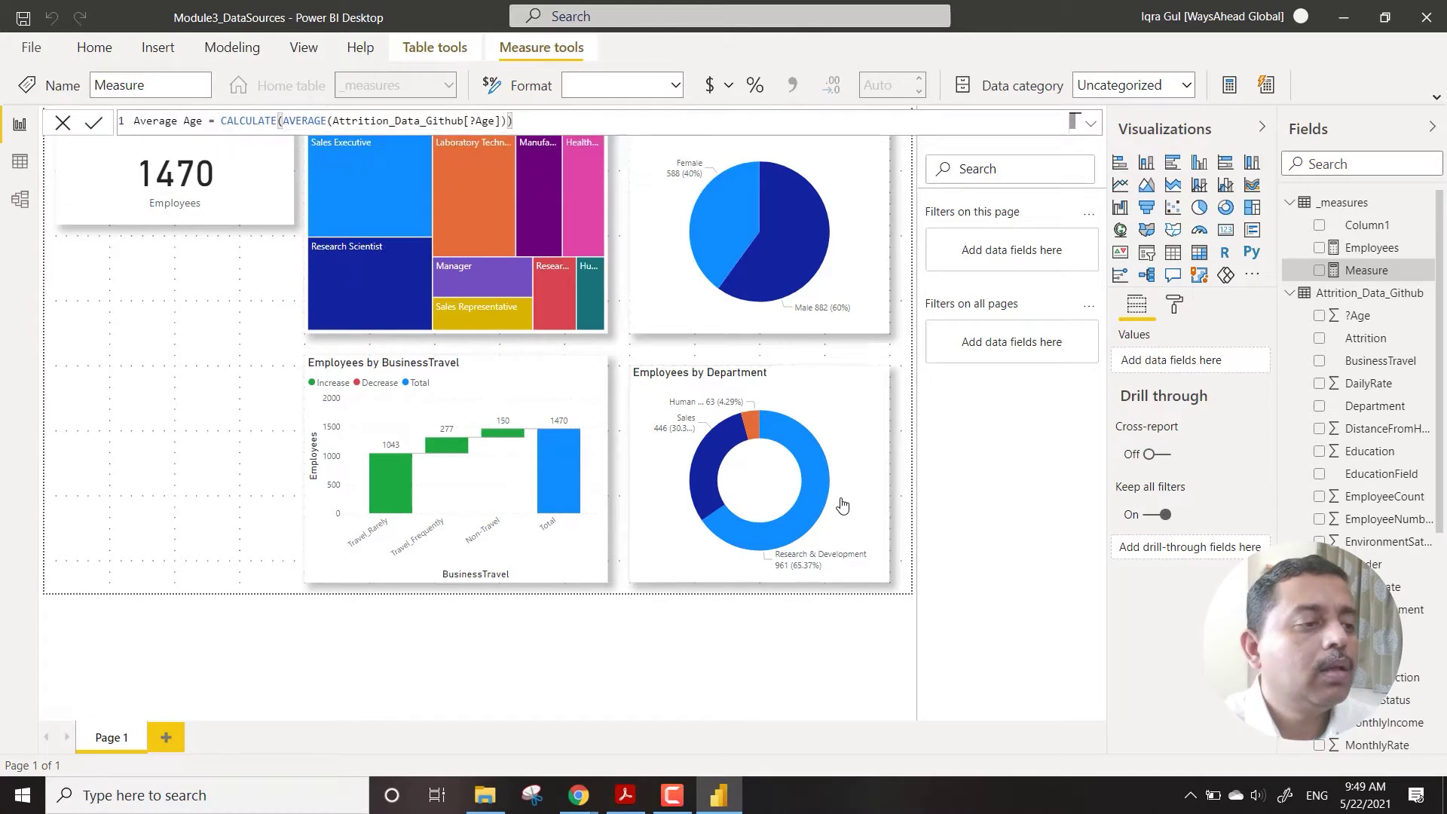
pyautogui.press('Return')
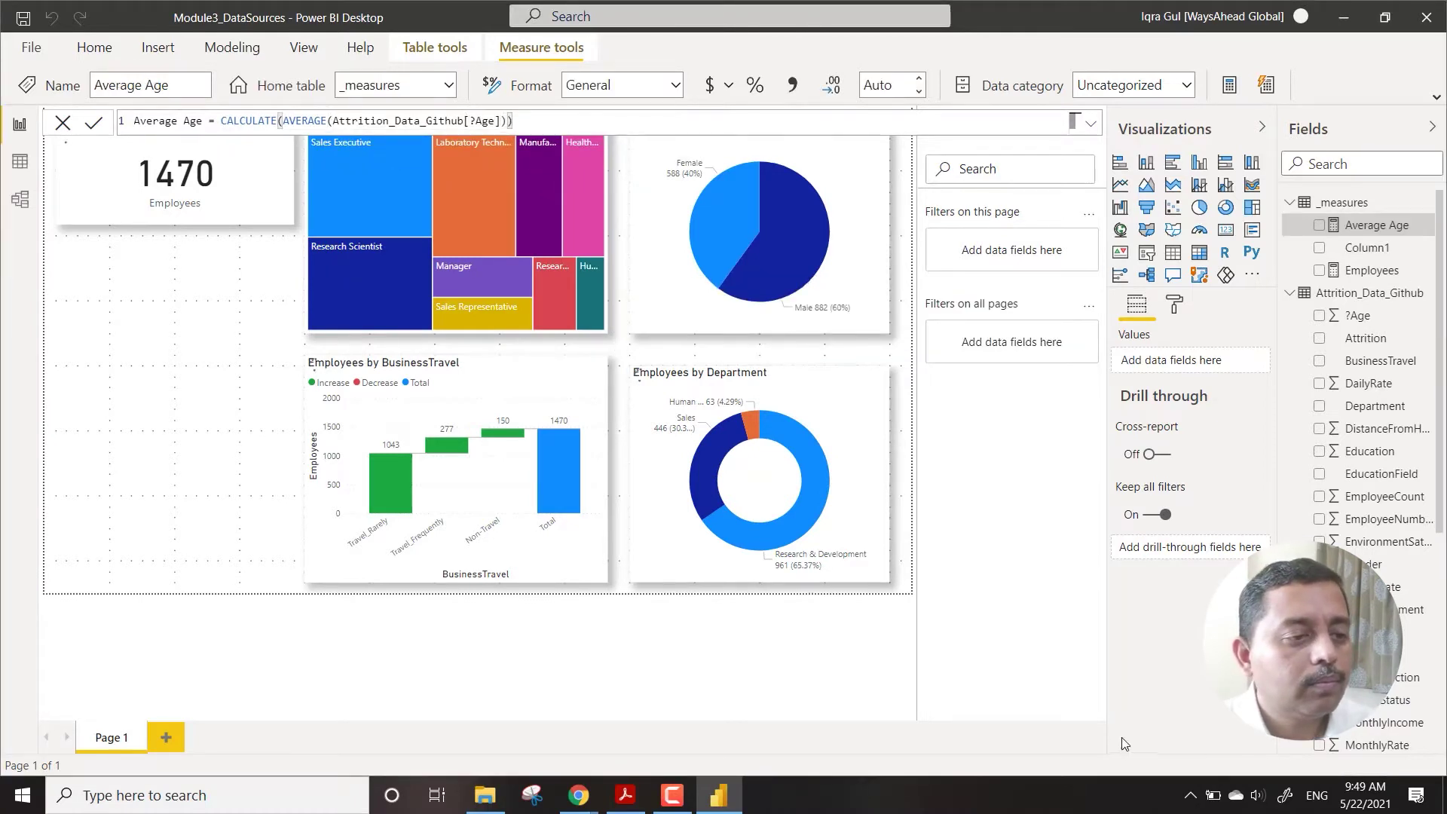
# Duplicate the Employees card, place the copy directly below the original and replace its field with the Average Age measure
pyautogui.click(253, 197)
pyautogui.hotkey('ctrl', 'c')
pyautogui.hotkey('ctrl', 'v')
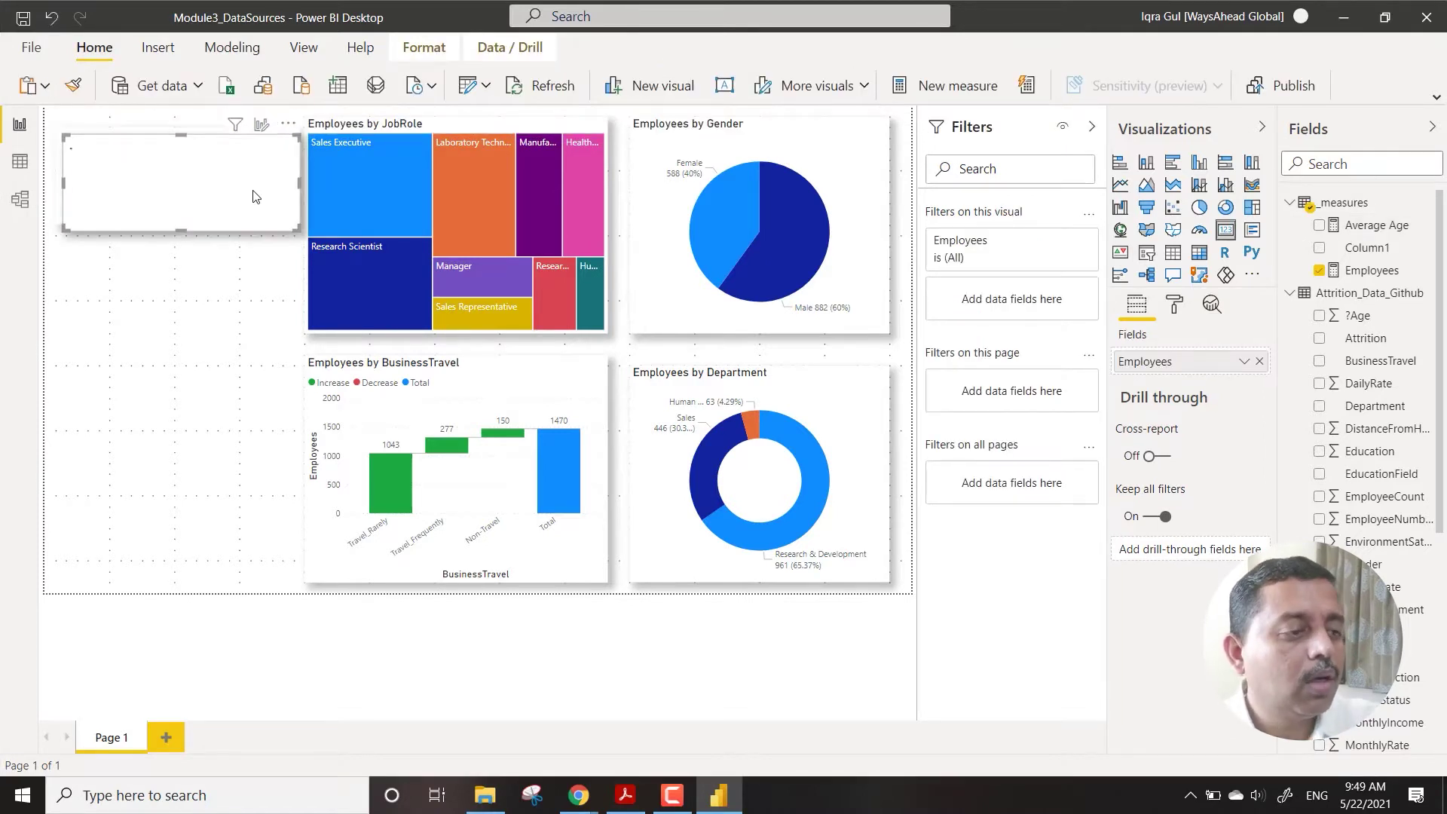
pyautogui.moveTo(253, 197); pyautogui.dragTo(242, 292)
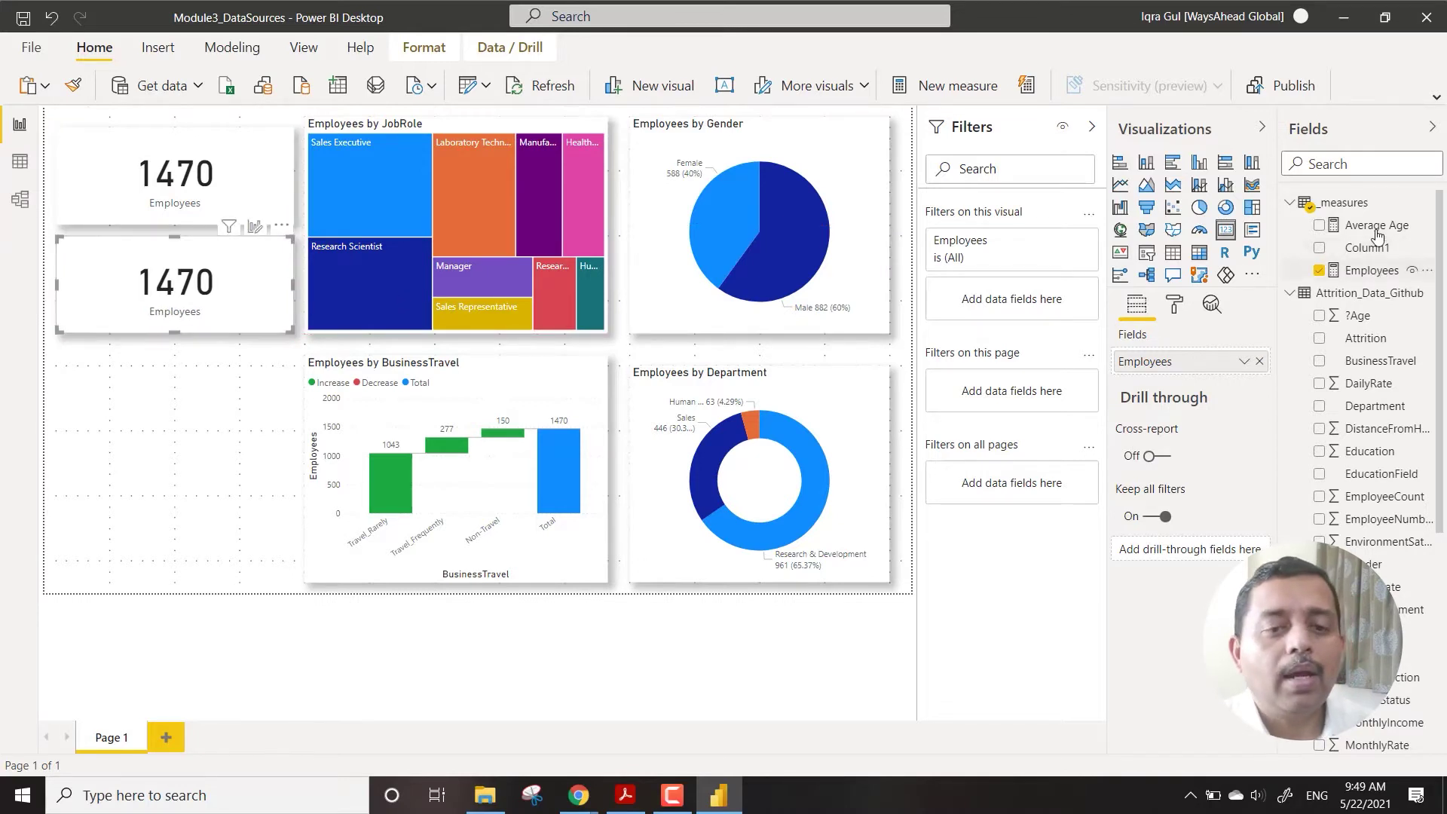
pyautogui.moveTo(1366, 226); pyautogui.dragTo(1177, 363)
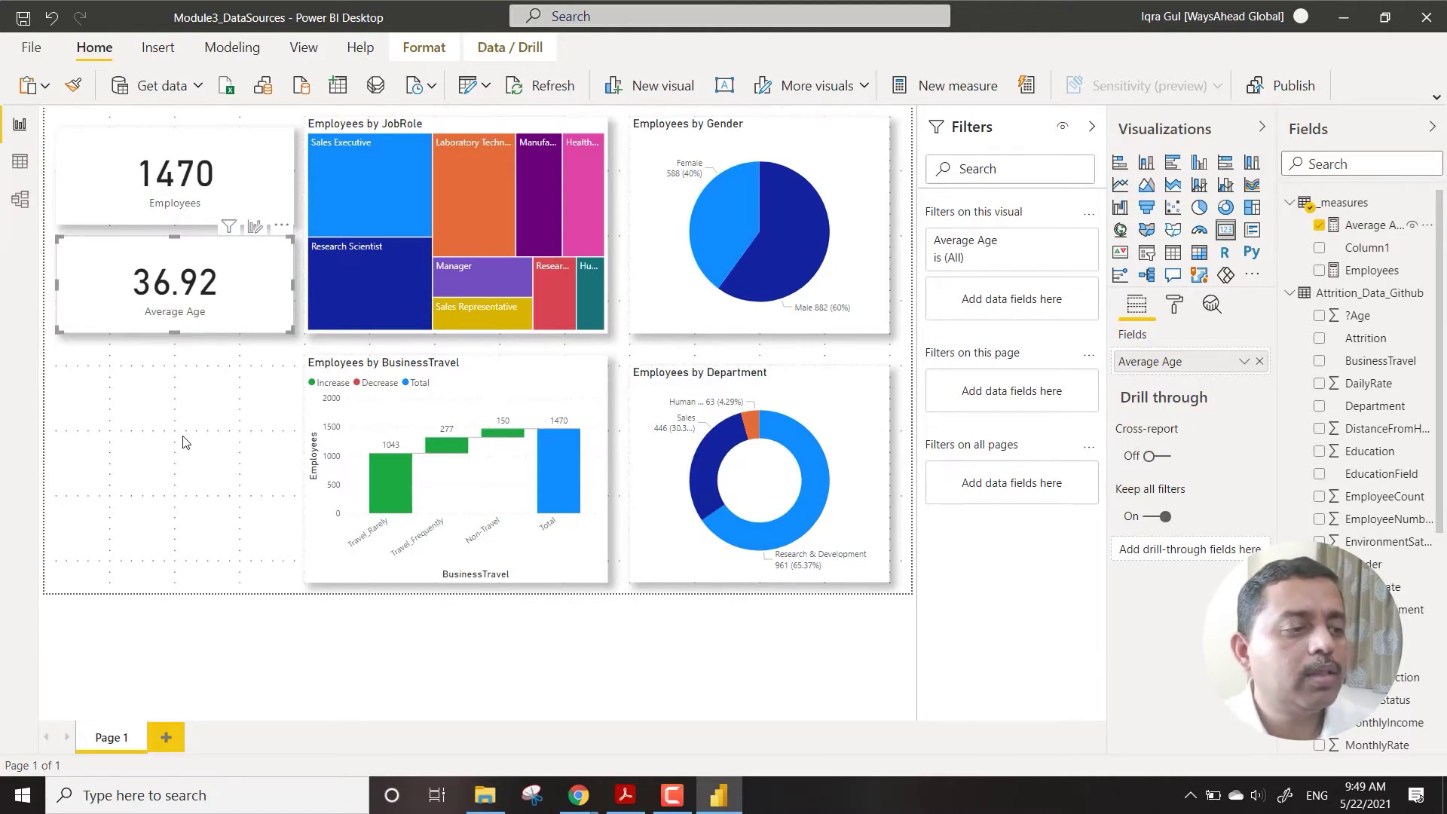
# Wrap the AVERAGE expression of the Average Age measure in ROUND with 0 digits and set the measure's decimal places to 0
pyautogui.click(1367, 226)
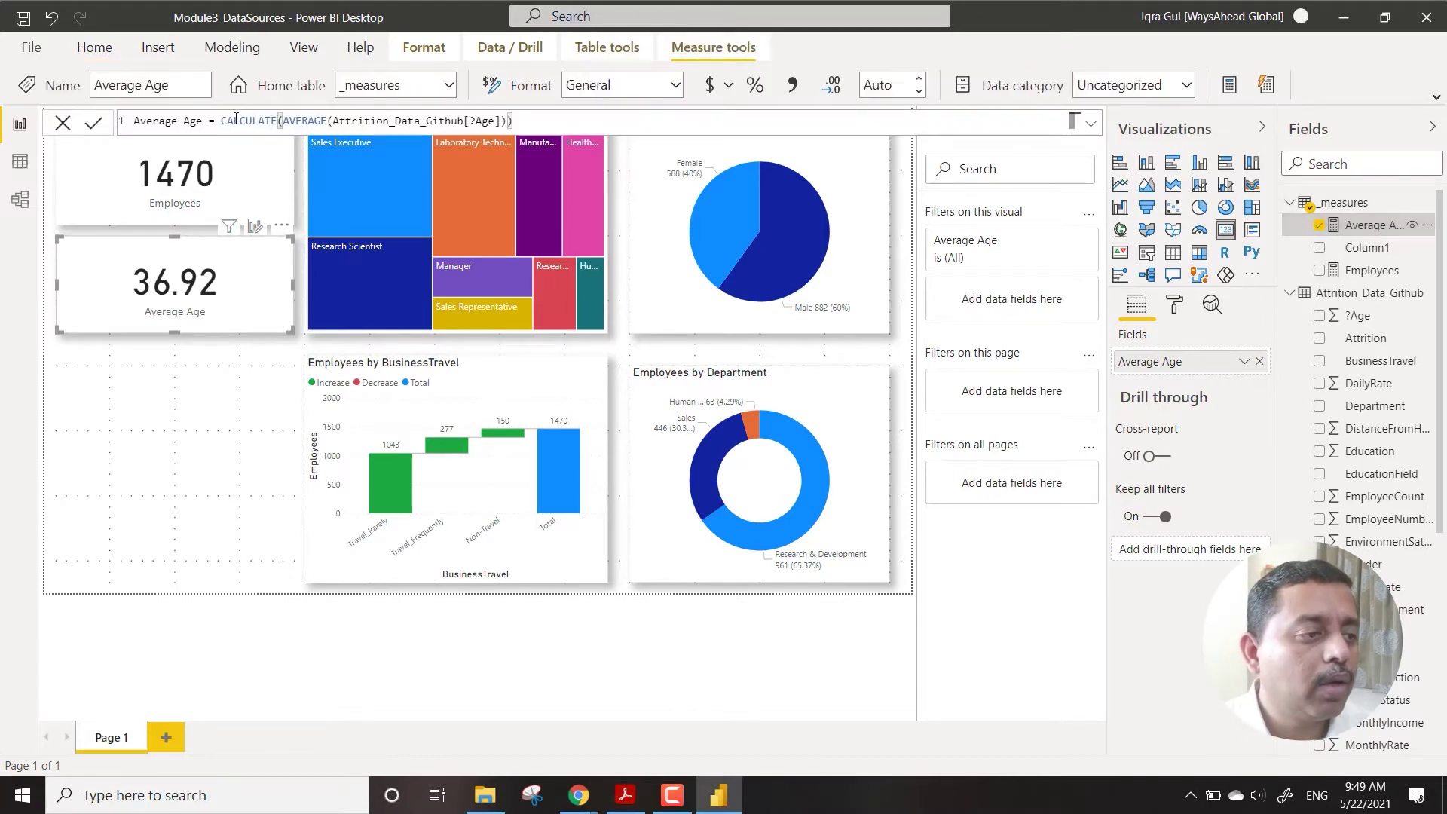
pyautogui.doubleClick(287, 121)
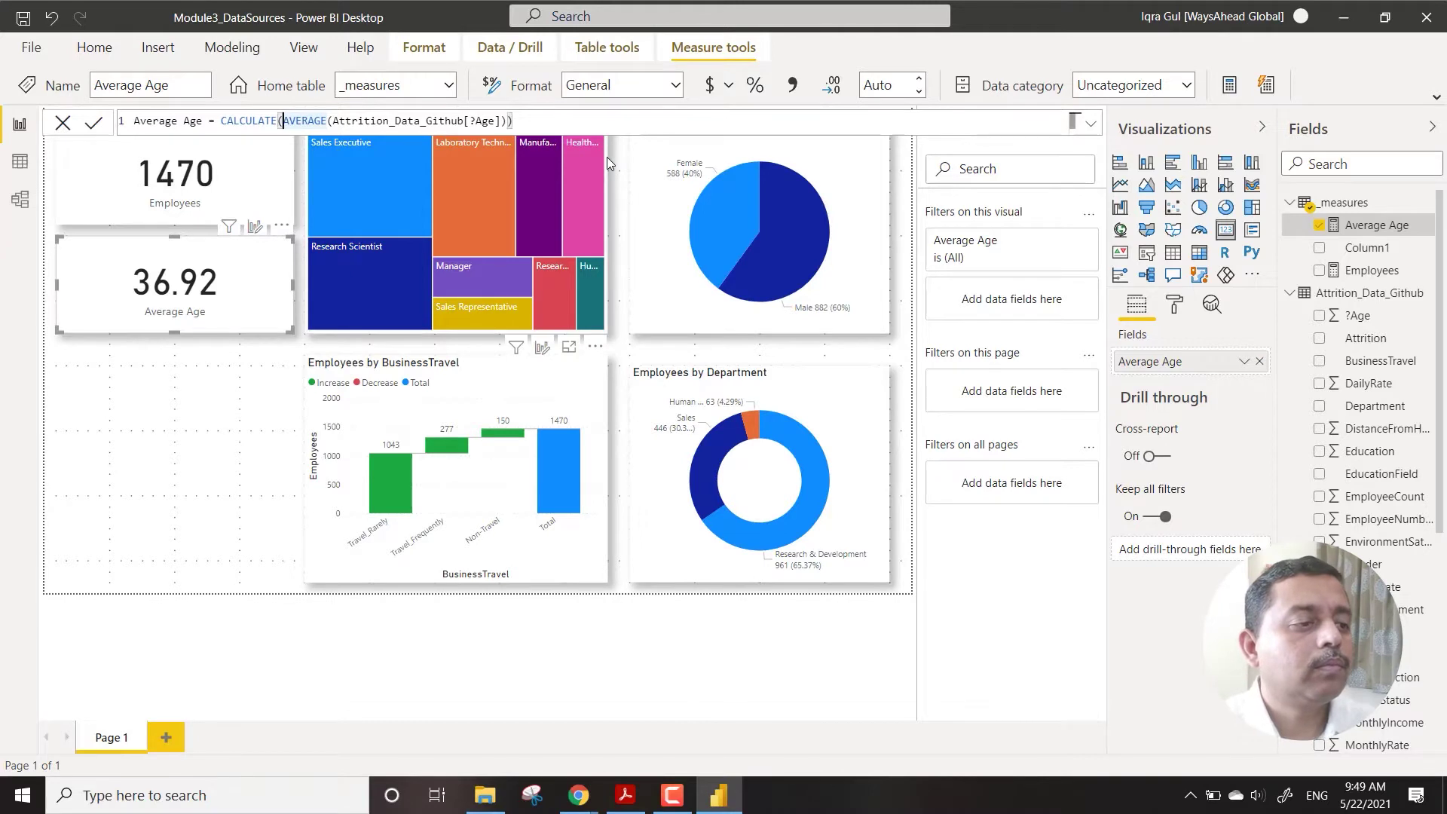
pyautogui.write('round')
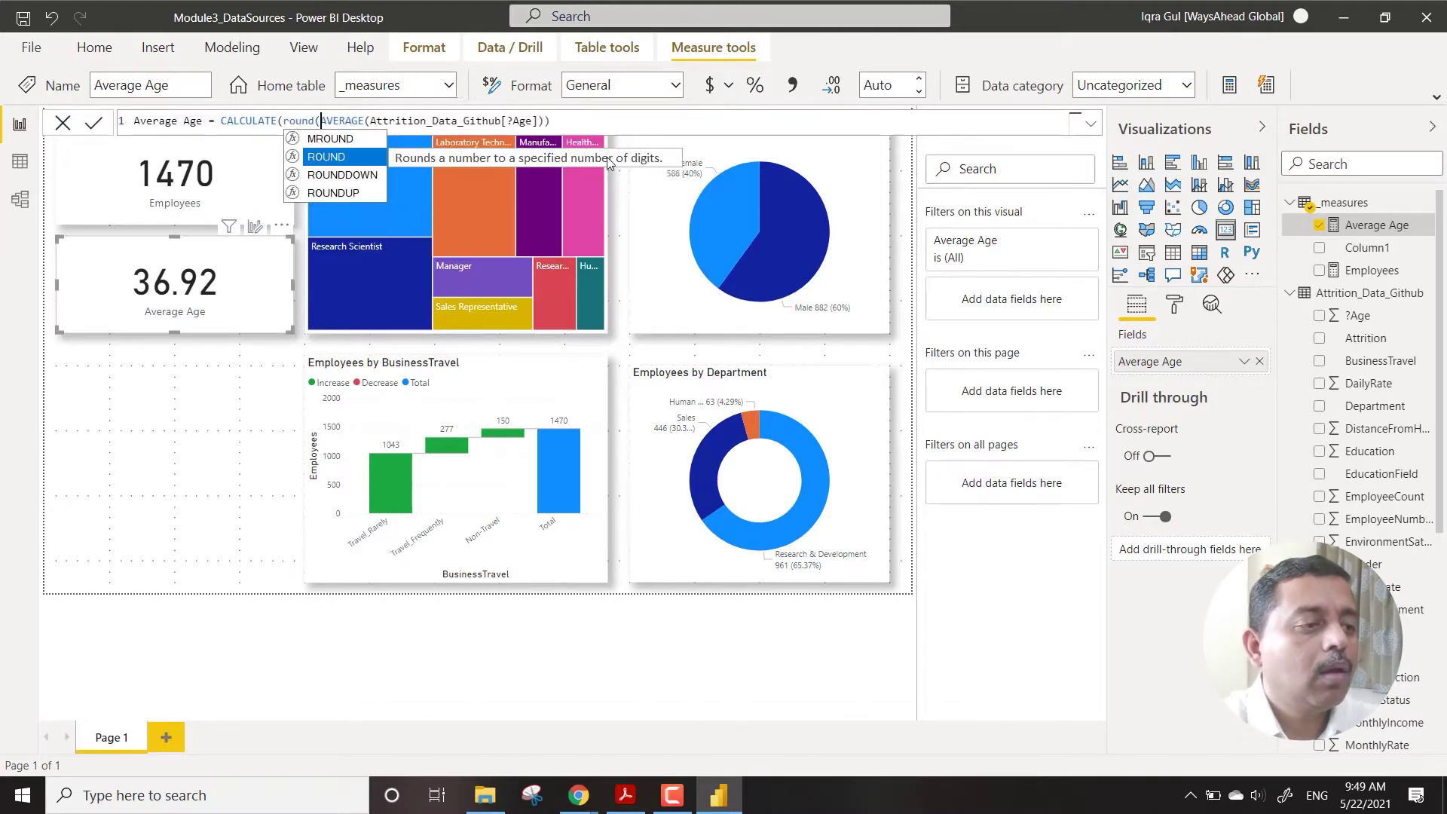
pyautogui.write('(')
pyautogui.press('Right')
pyautogui.press('Right')
pyautogui.press('Right')
pyautogui.press('Right')
pyautogui.press('Right')
pyautogui.press('Right')
pyautogui.press('Right')
pyautogui.press('Right')
pyautogui.press('Right')
pyautogui.press('Right')
pyautogui.press('Right')
pyautogui.press('Right')
pyautogui.press('Right')
pyautogui.press('Right')
pyautogui.press('Right')
pyautogui.press('Right')
pyautogui.press('Right')
pyautogui.press('Right')
pyautogui.press('Right')
pyautogui.press('Right')
pyautogui.press('Right')
pyautogui.press('Right')
pyautogui.press('Right')
pyautogui.press('Right')
pyautogui.press('Right')
pyautogui.press('Right')
pyautogui.press('Right')
pyautogui.press('Right')
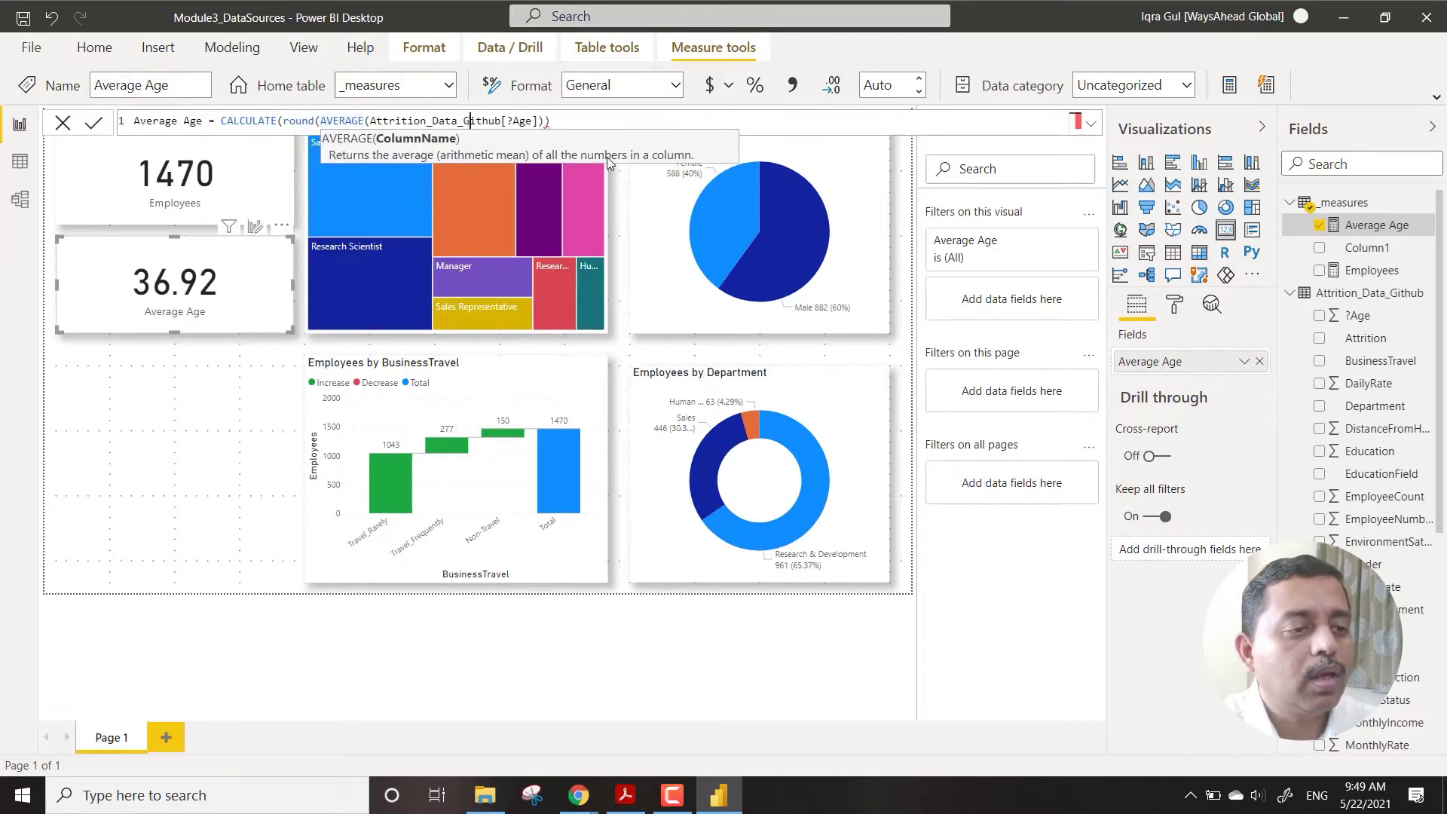
pyautogui.write(',0')
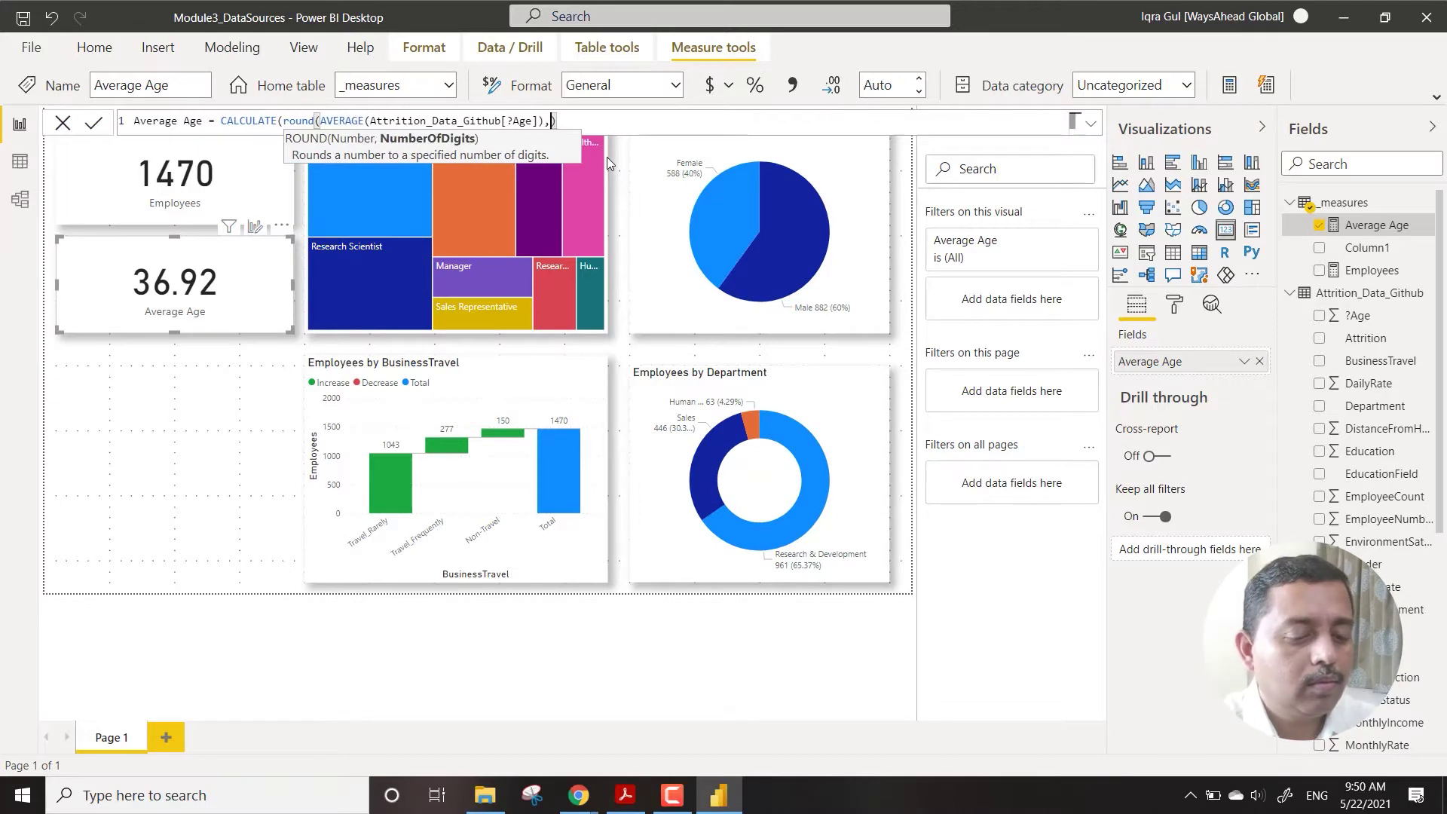
pyautogui.press('Right')
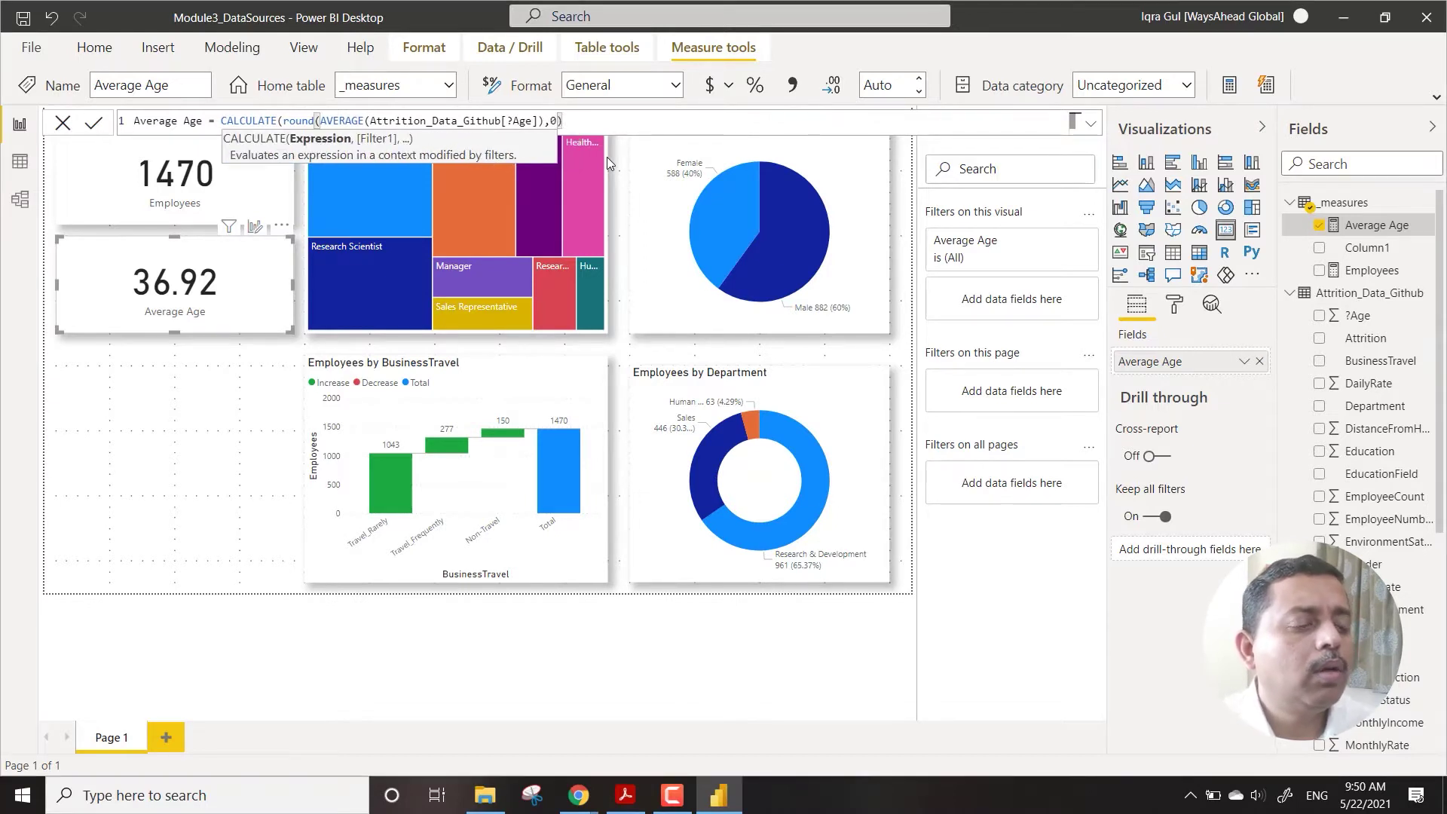
pyautogui.write(')')
pyautogui.press('Return')
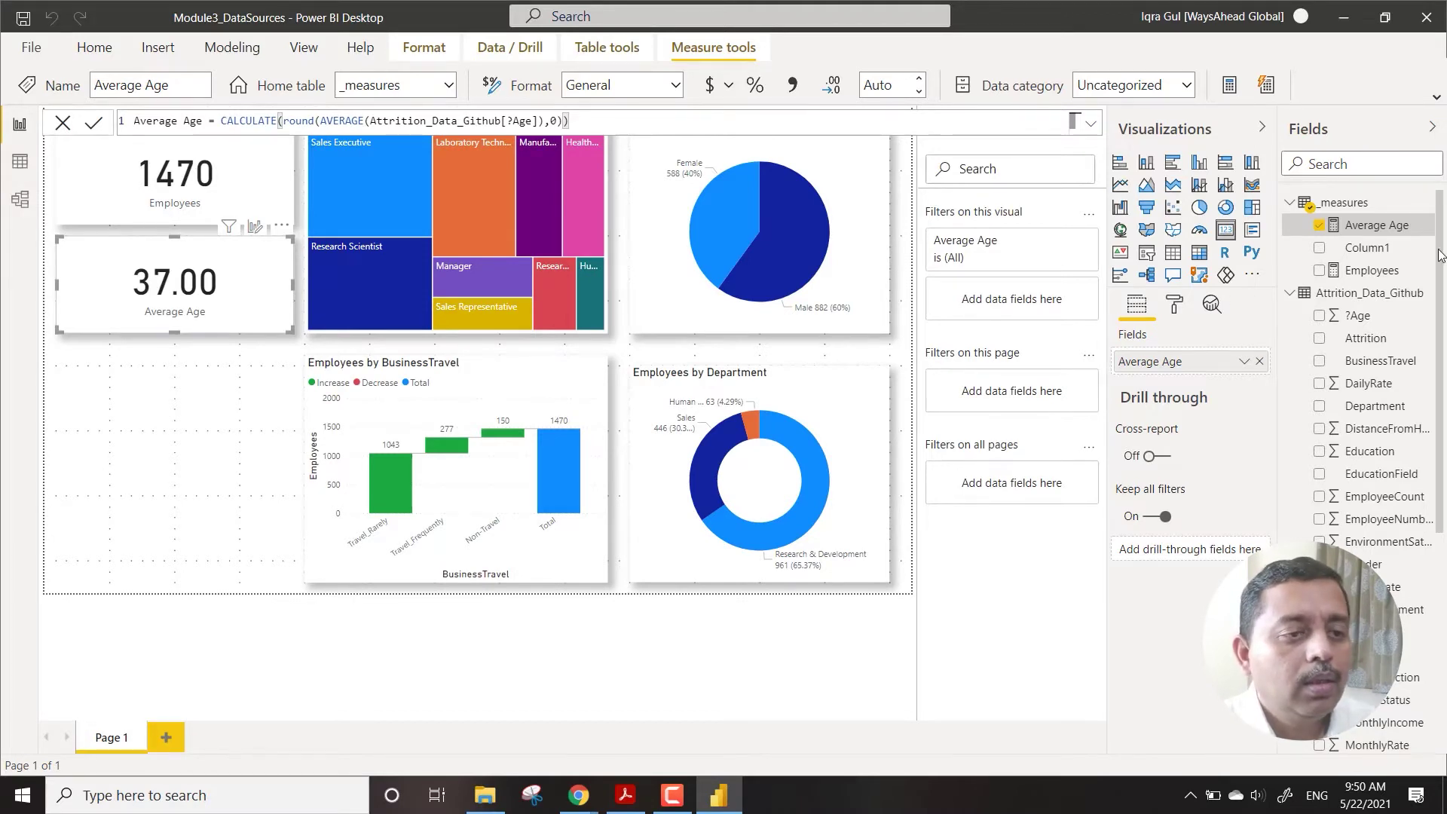
pyautogui.click(918, 80)
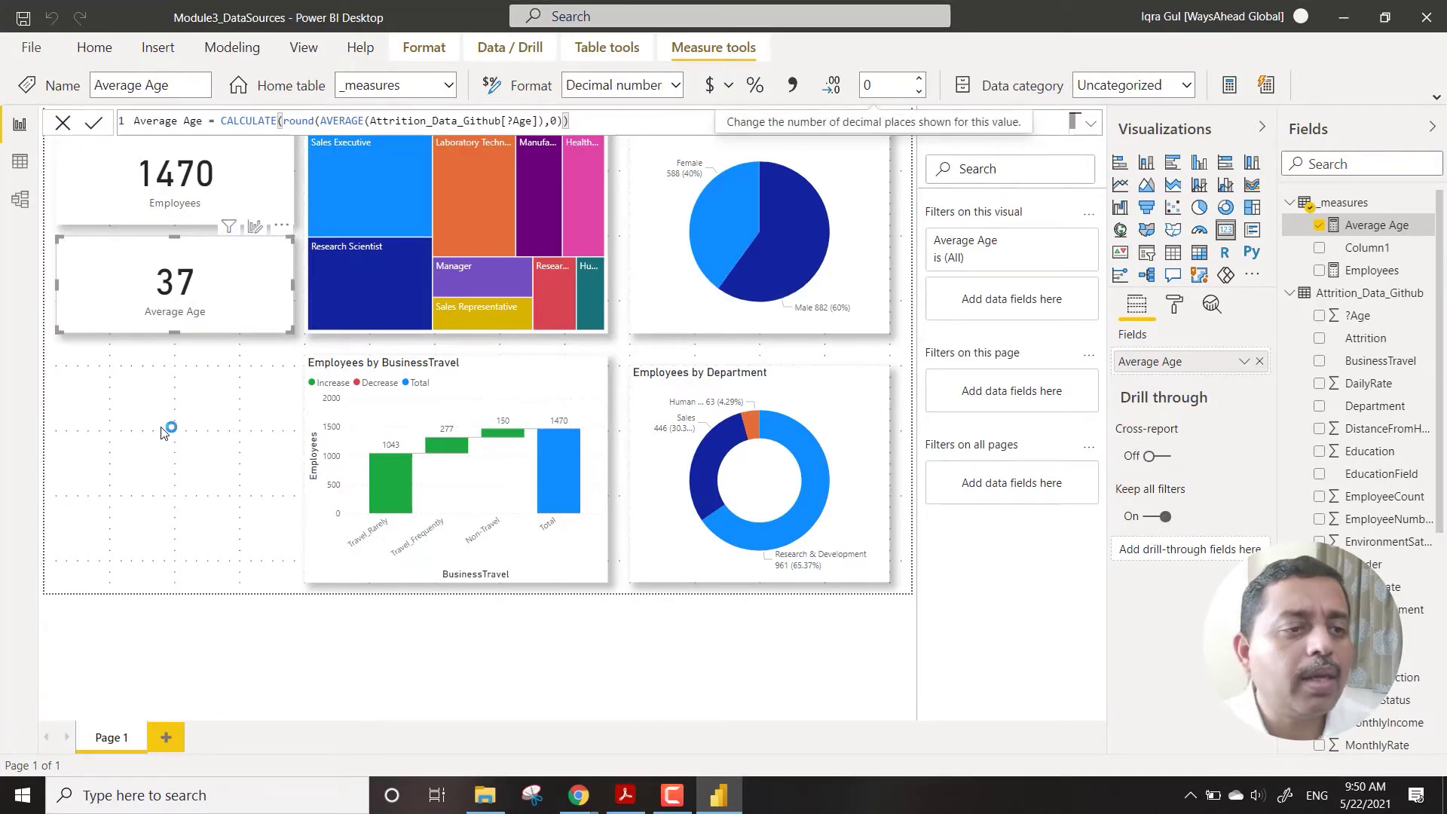
pyautogui.click(202, 394)
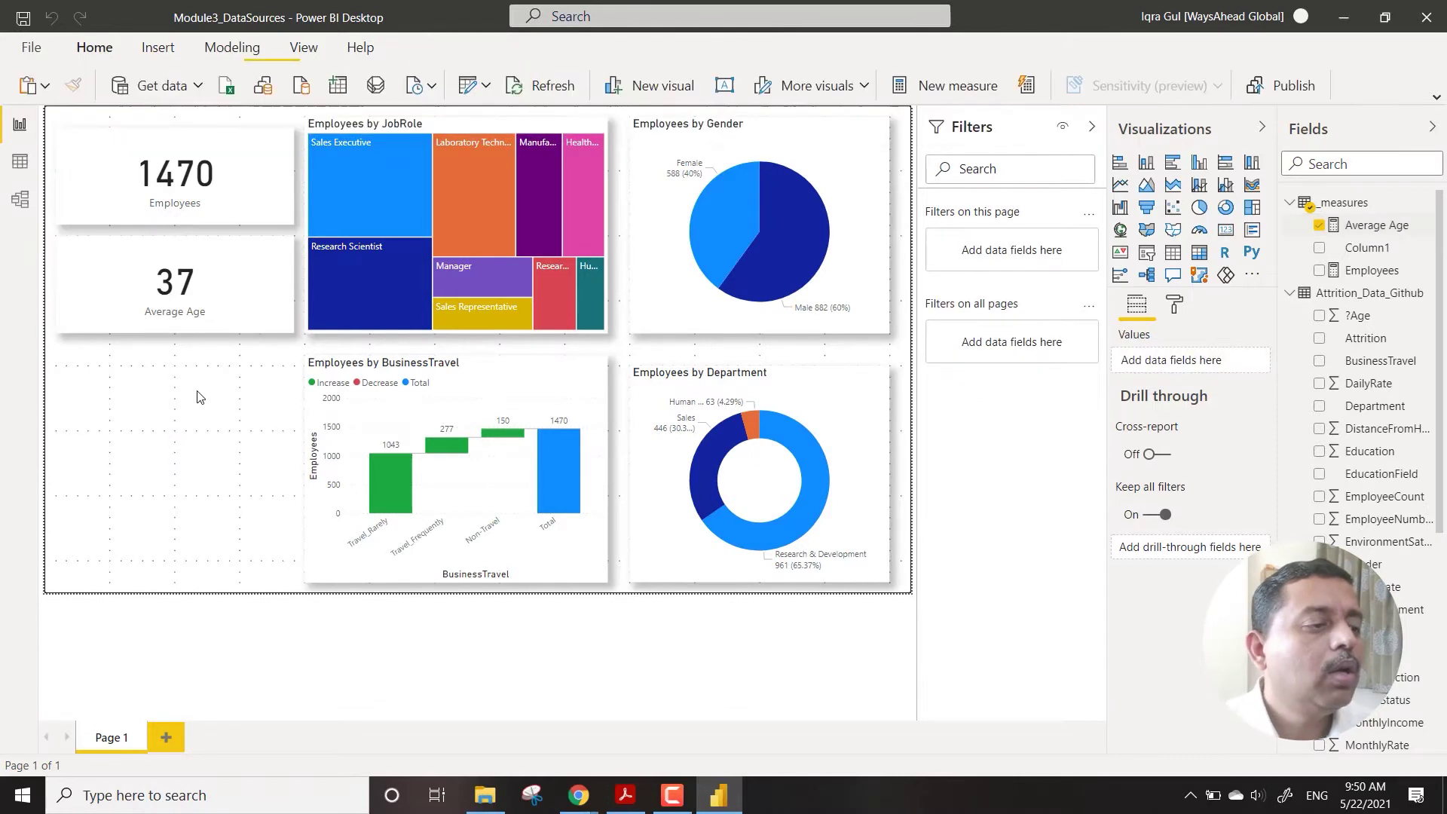
# Set the Employees card's background to the lightest blue theme color
pyautogui.click(232, 209)
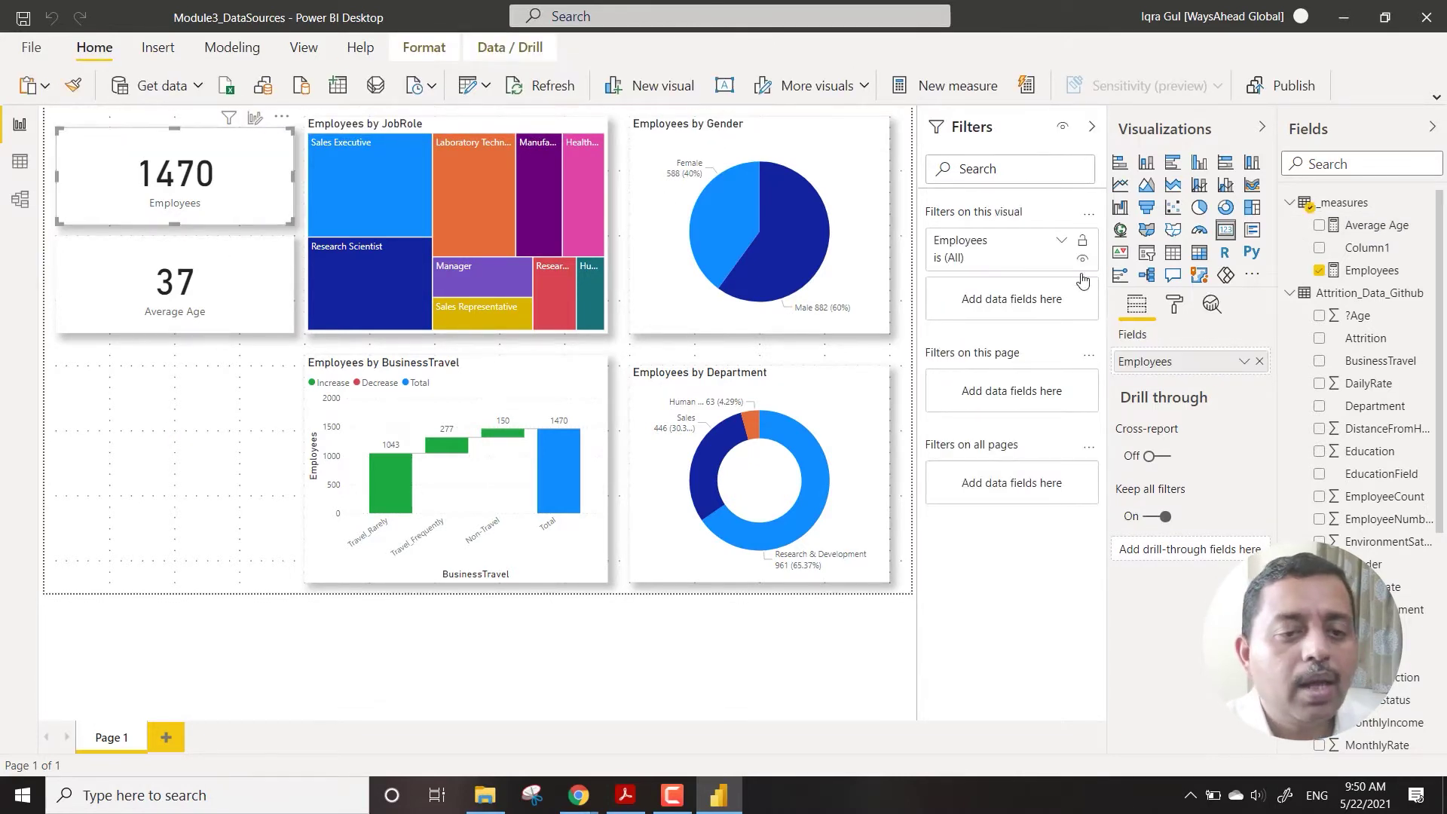
pyautogui.click(1174, 305)
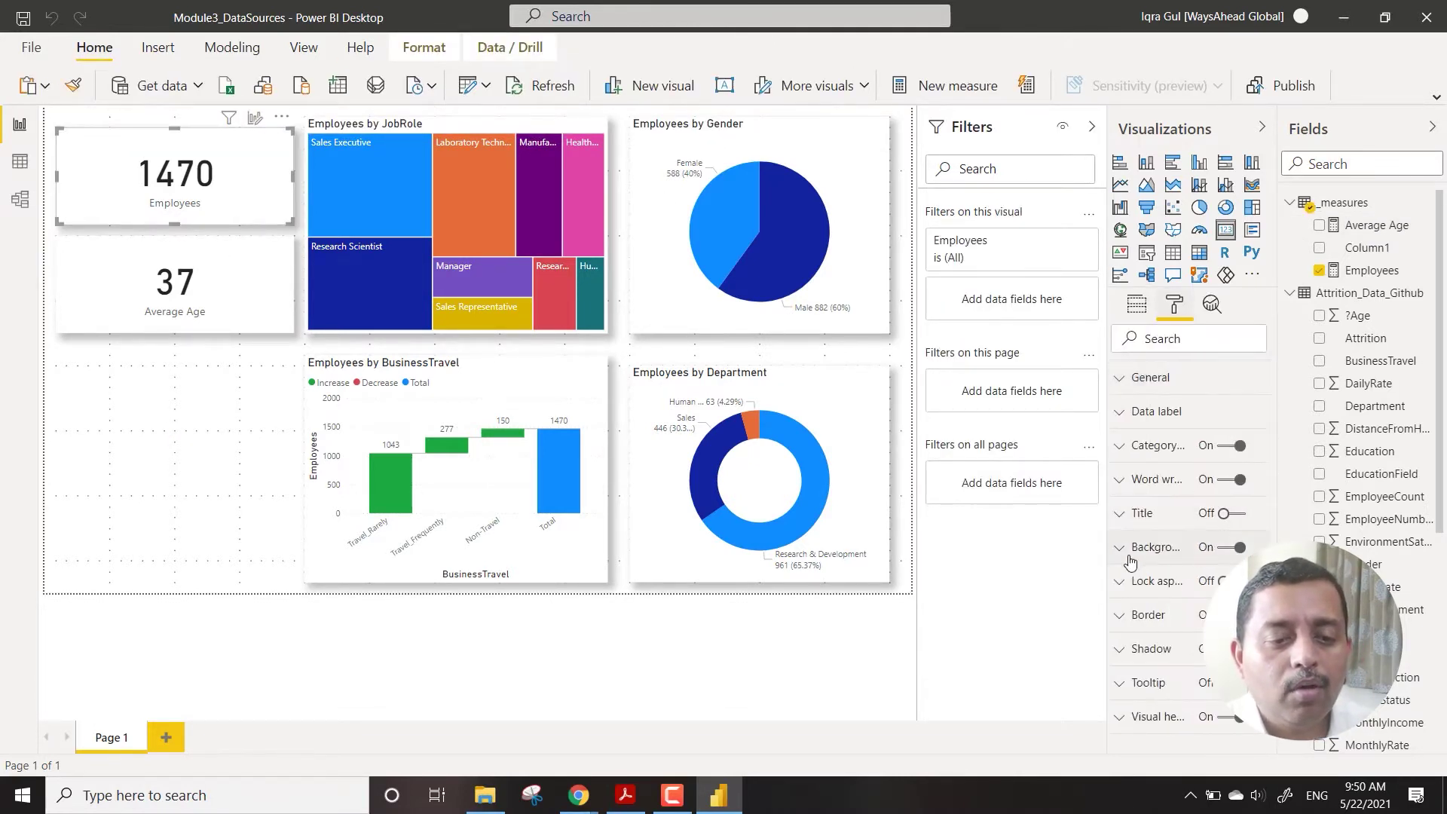
pyautogui.click(1127, 547)
pyautogui.click(1145, 605)
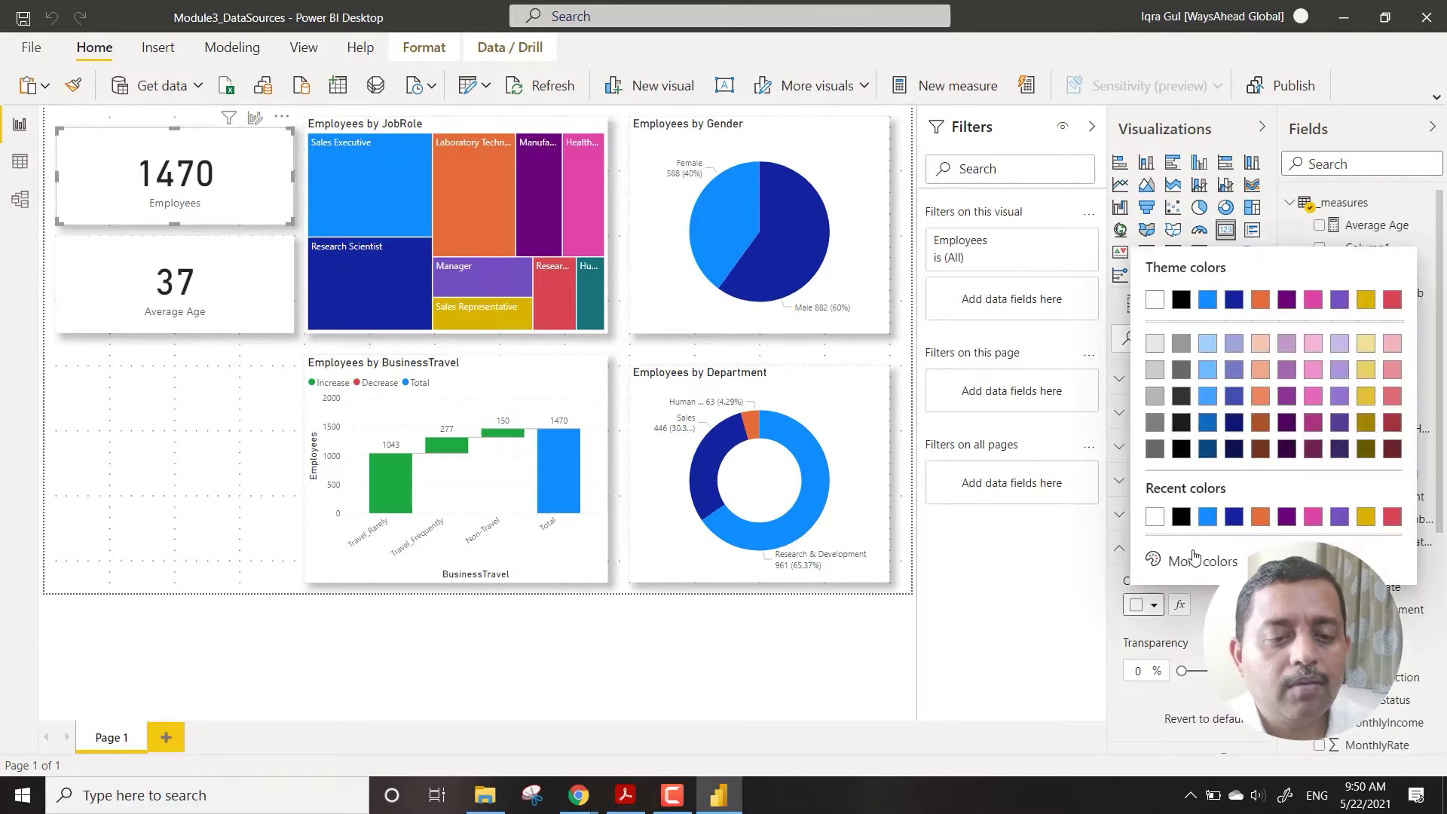
pyautogui.click(1208, 347)
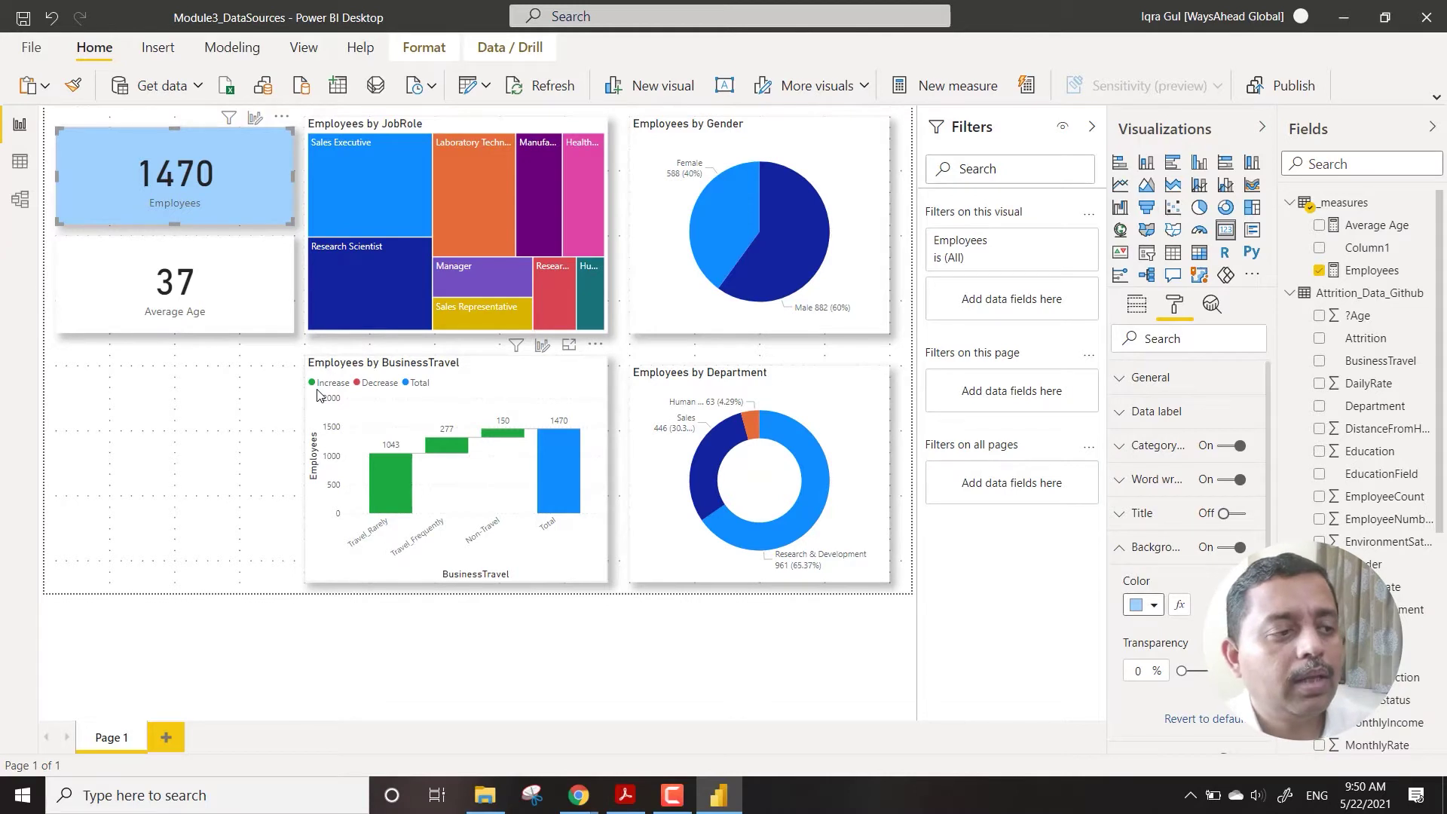
# Set the Average Age card's background to the lightest yellow theme color and deselect the card
pyautogui.click(263, 286)
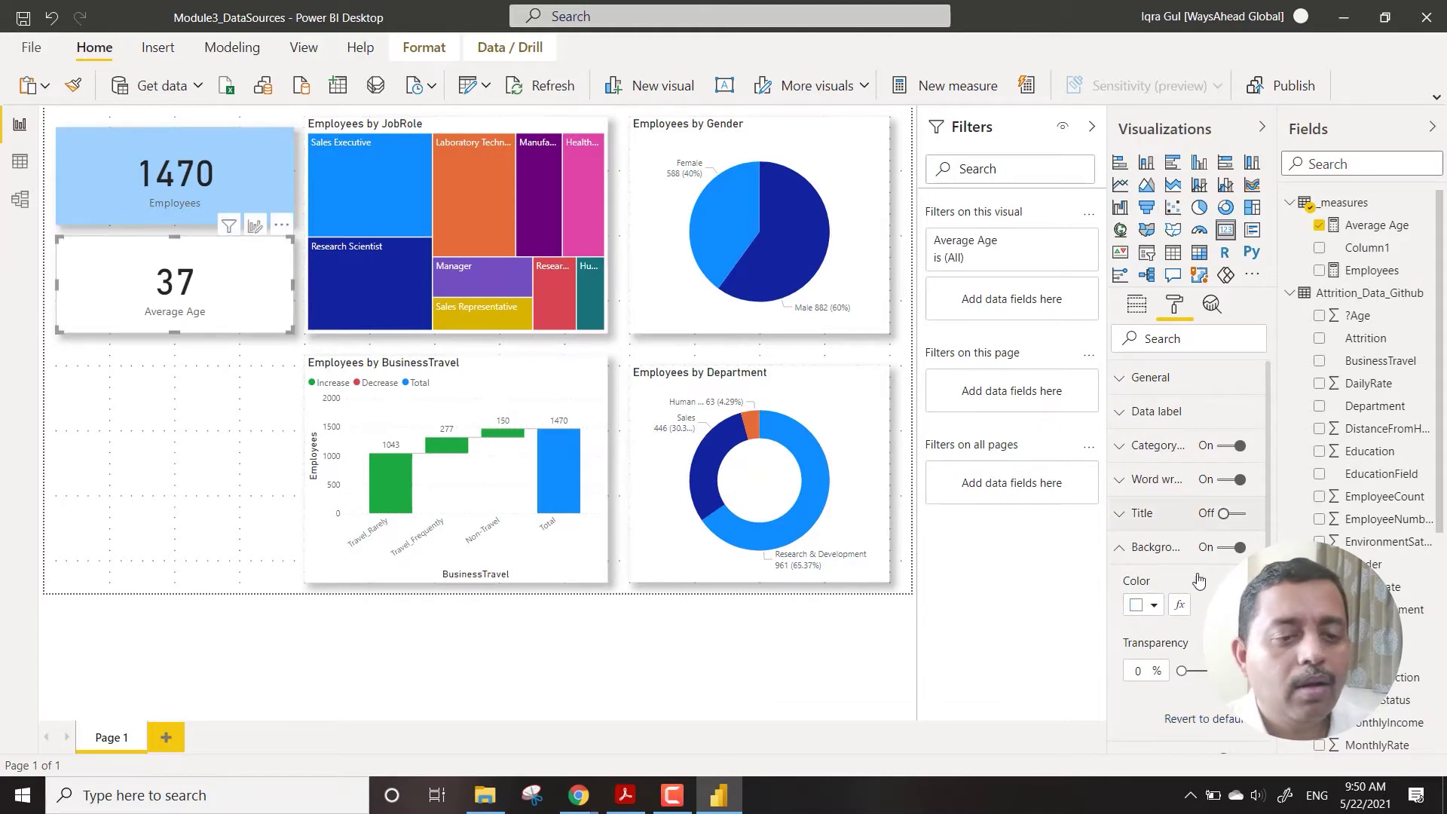
pyautogui.click(1152, 605)
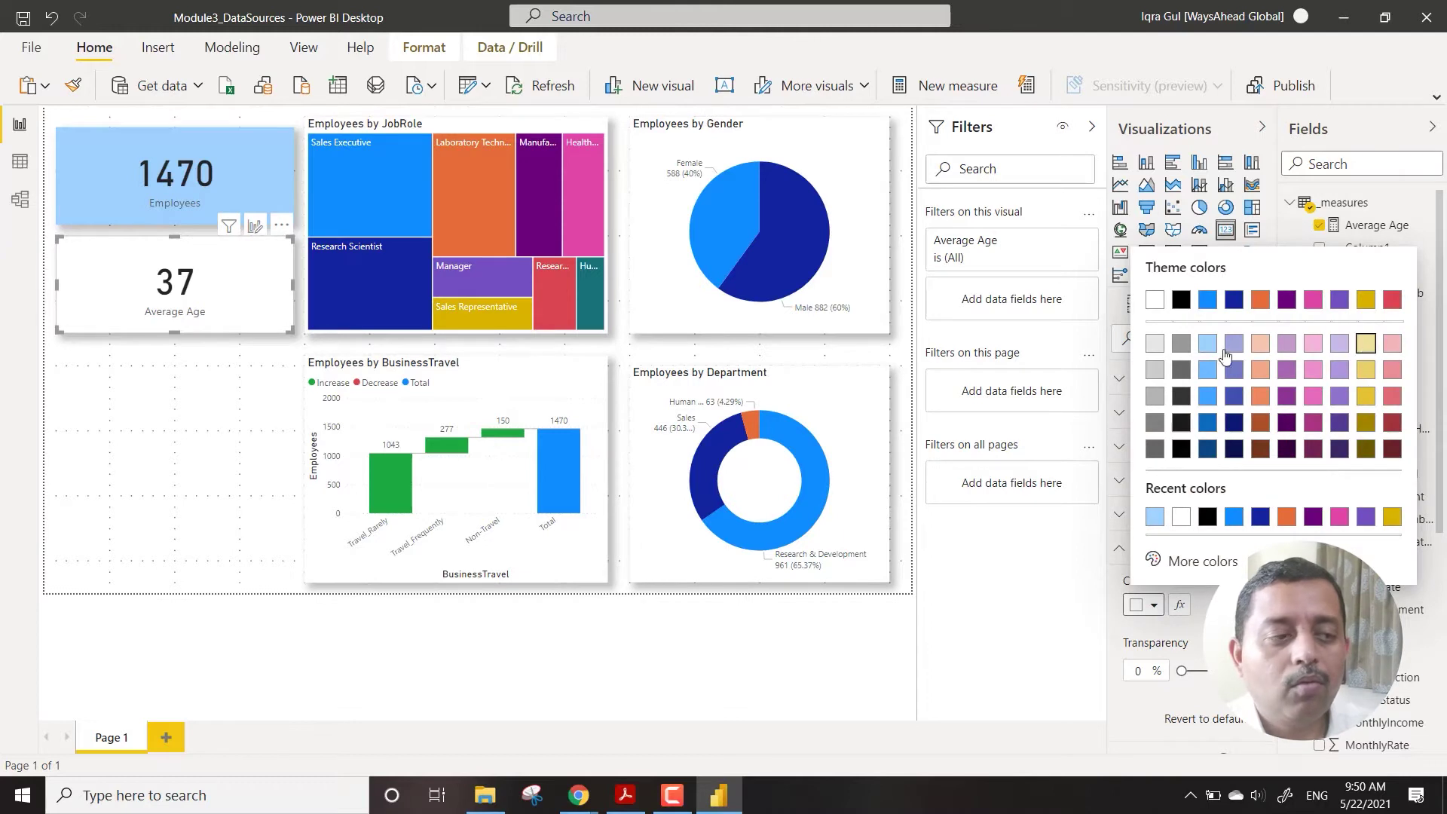
pyautogui.click(1365, 343)
pyautogui.click(202, 389)
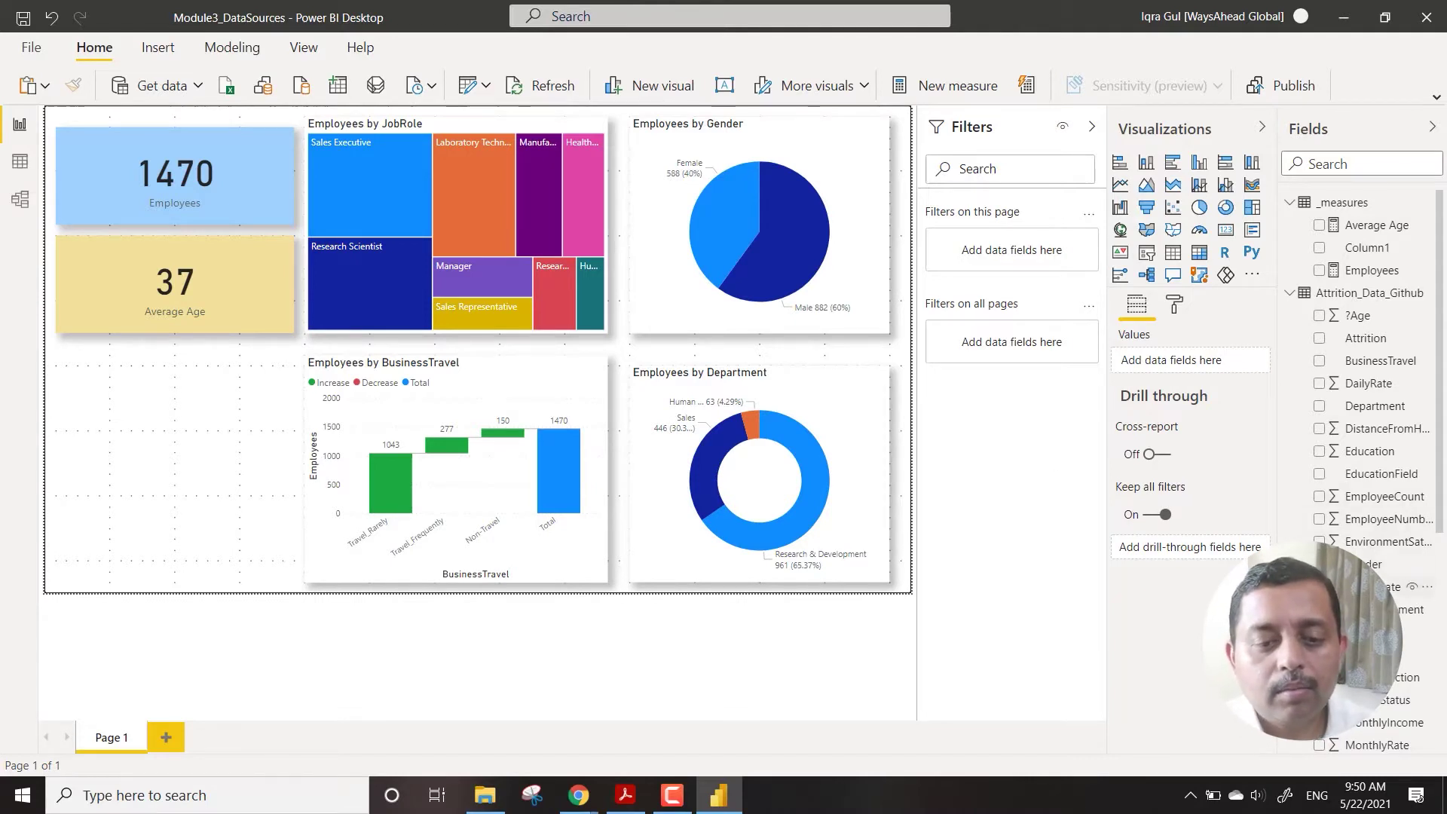
# Add a clustered bar chart below the Average Age card with MaritalStatus as axis and Employees as values, and turn on its shadow
pyautogui.scroll(-1, 1401, 586)
pyautogui.scroll(-1, 1401, 586)
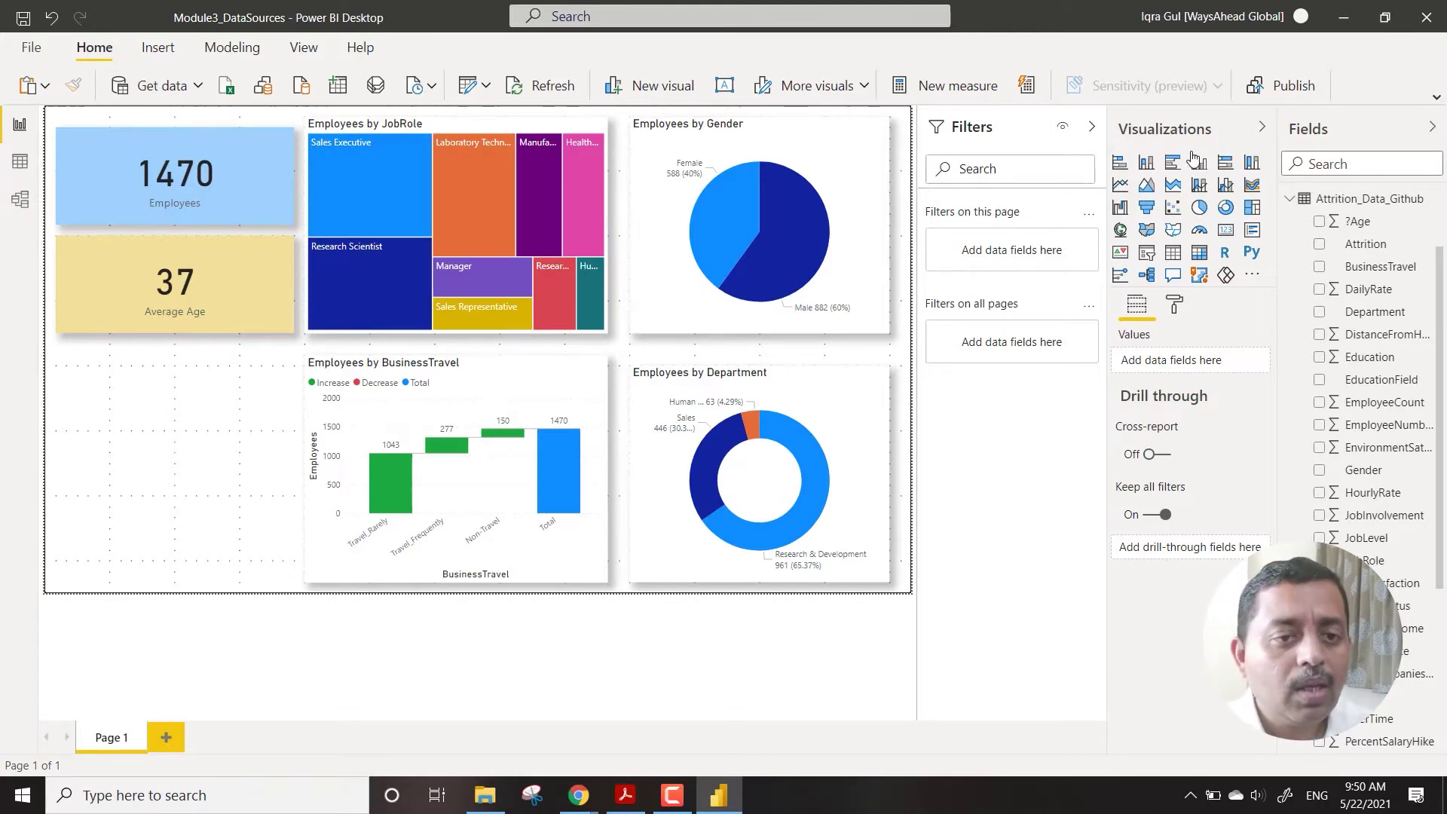
pyautogui.click(1174, 164)
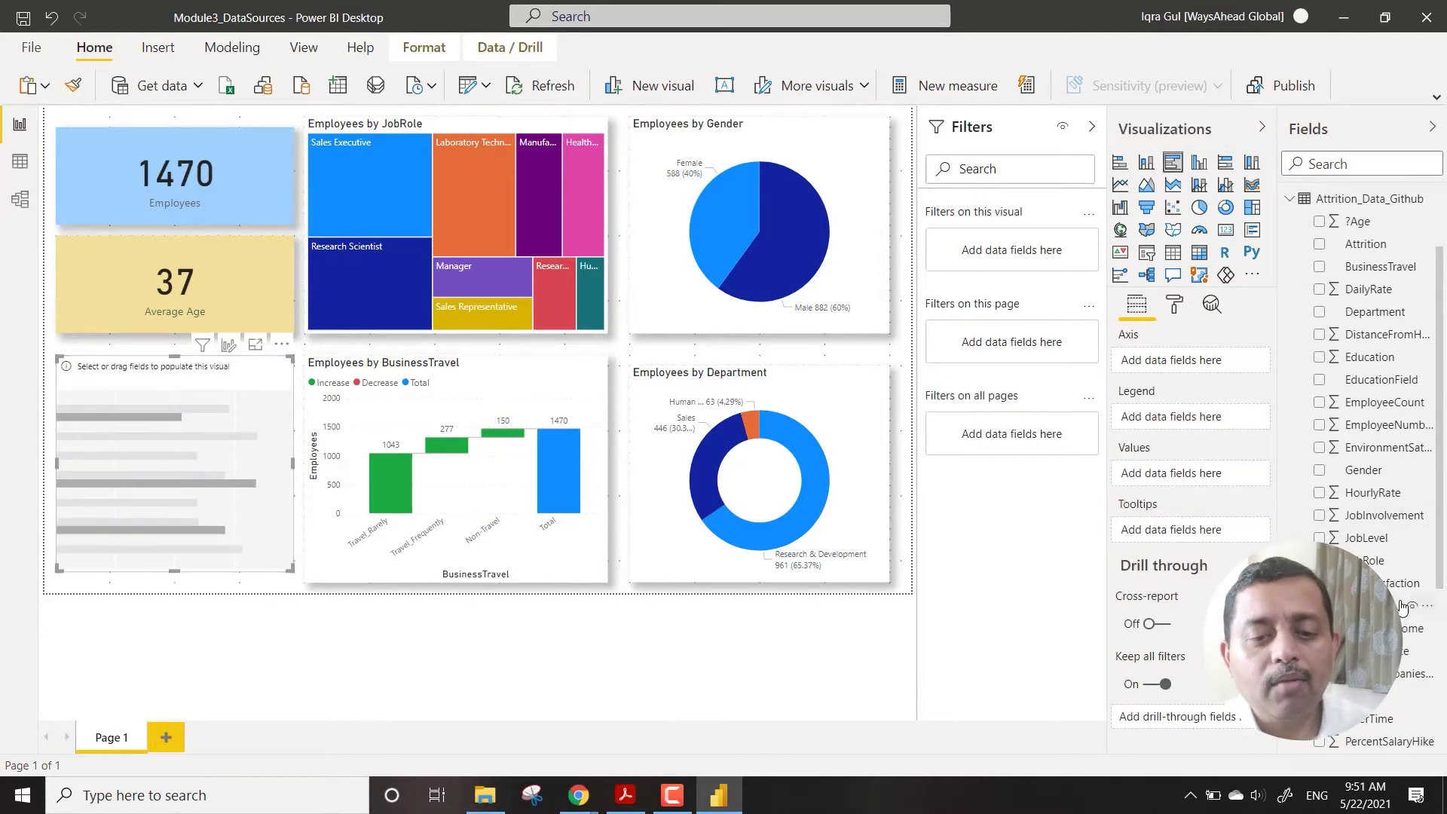
pyautogui.moveTo(1371, 605); pyautogui.dragTo(1191, 375)
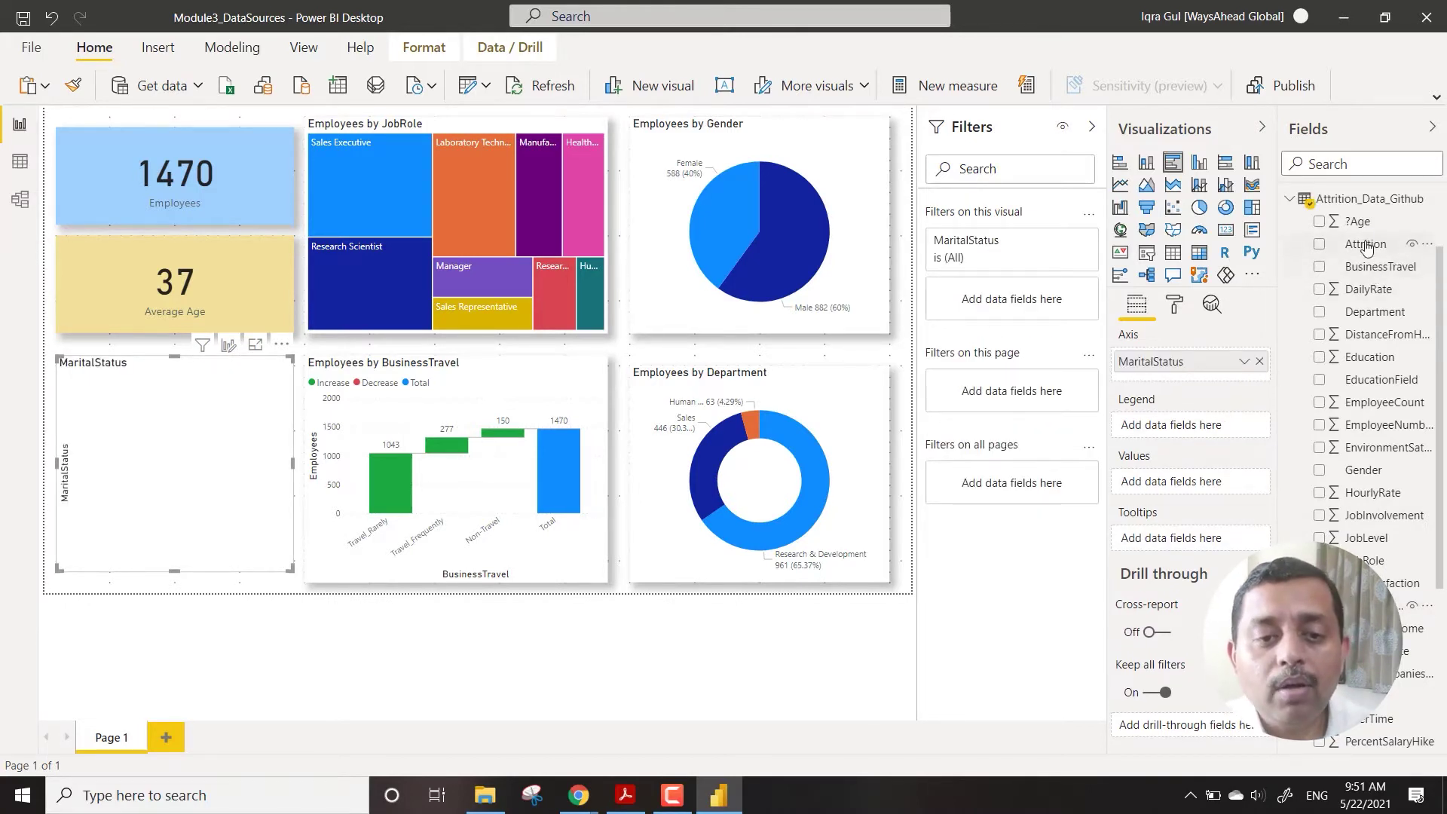
pyautogui.scroll(2, 1336, 248)
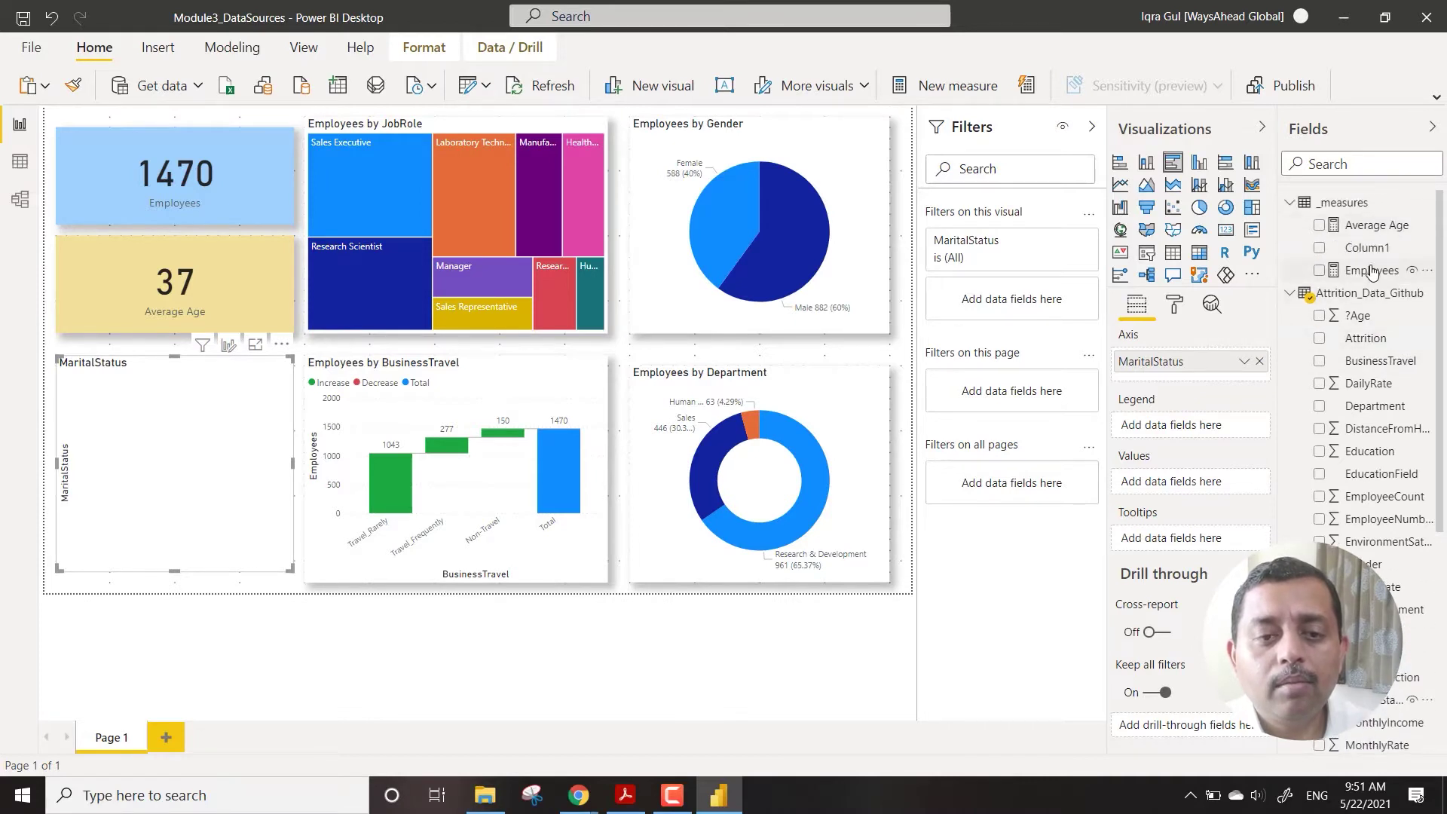
pyautogui.moveTo(1371, 270); pyautogui.dragTo(1181, 478)
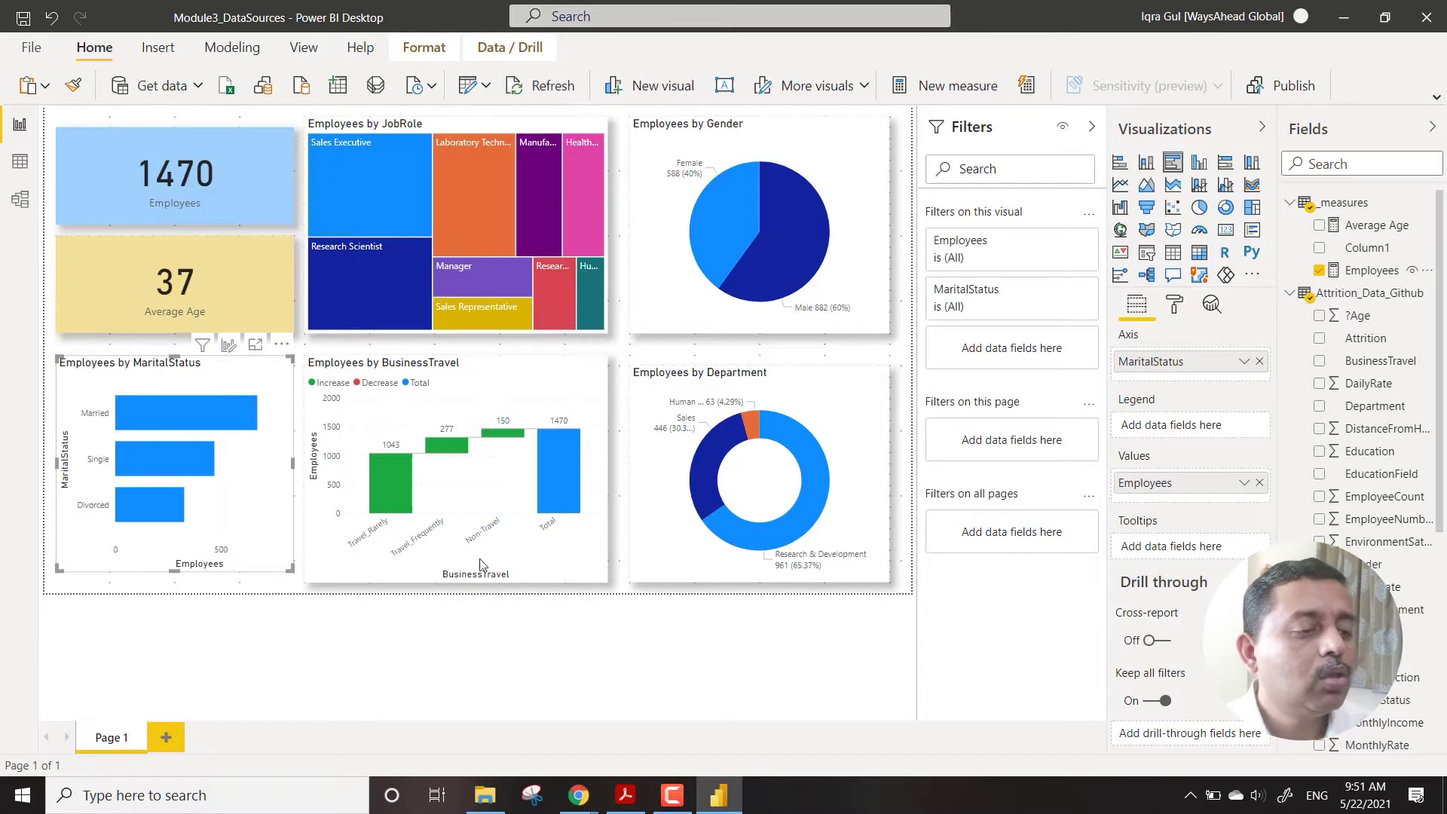
pyautogui.click(1182, 310)
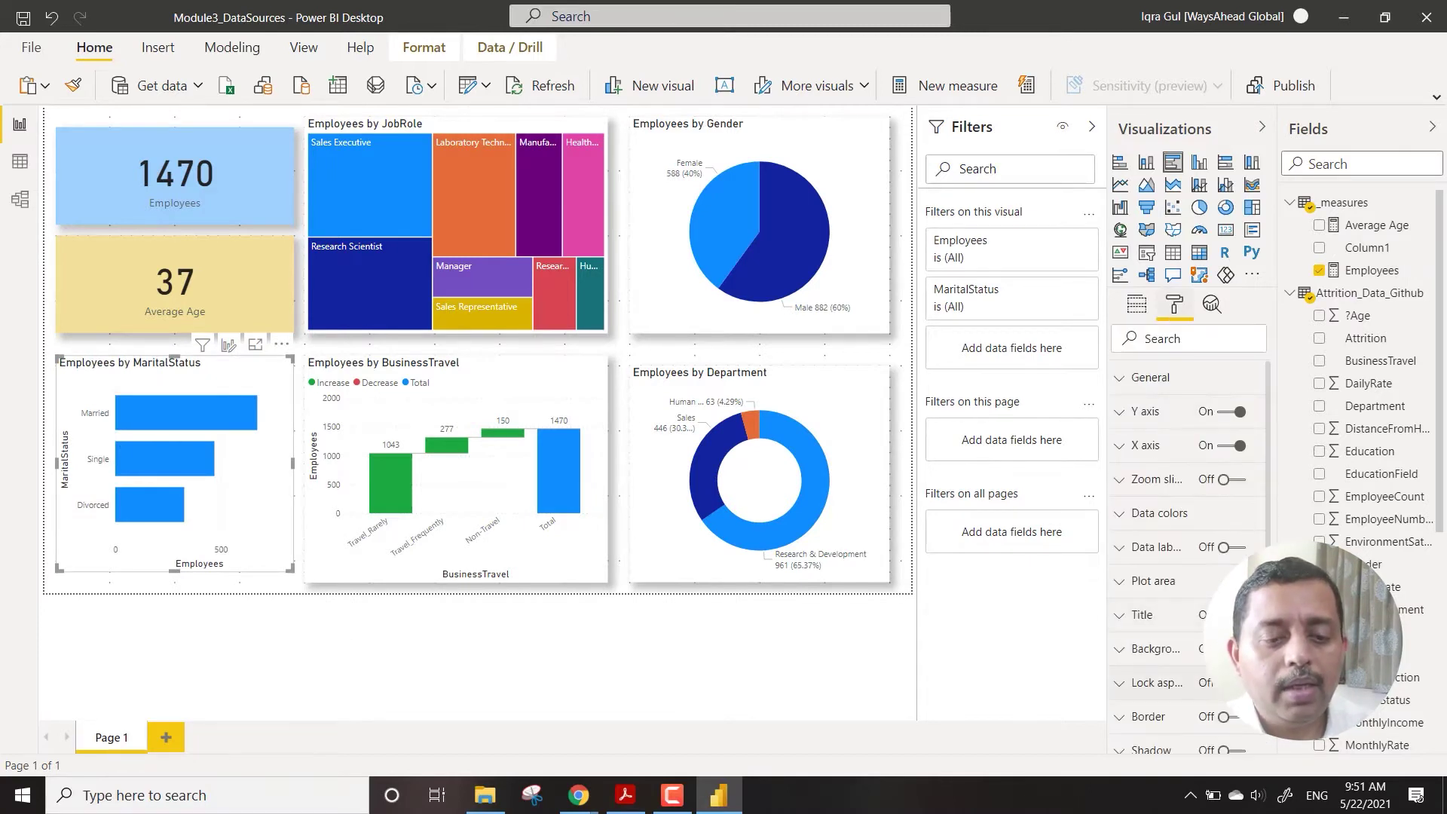
pyautogui.click(1237, 751)
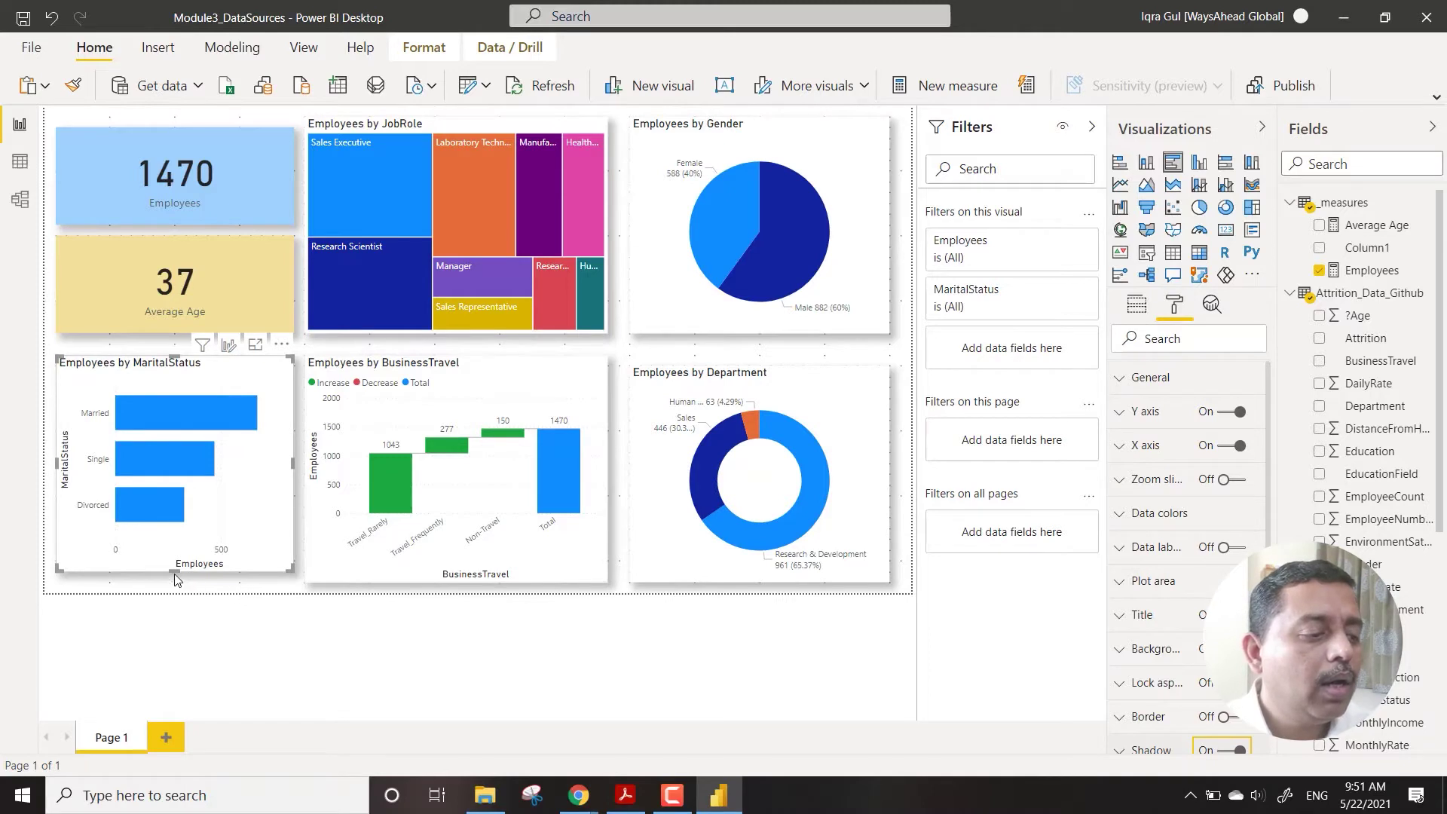
# Extend the MaritalStatus bar chart's lower edge to line up with the neighbouring BusinessTravel waterfall chart, then deselect it
pyautogui.moveTo(173, 570); pyautogui.dragTo(173, 580)
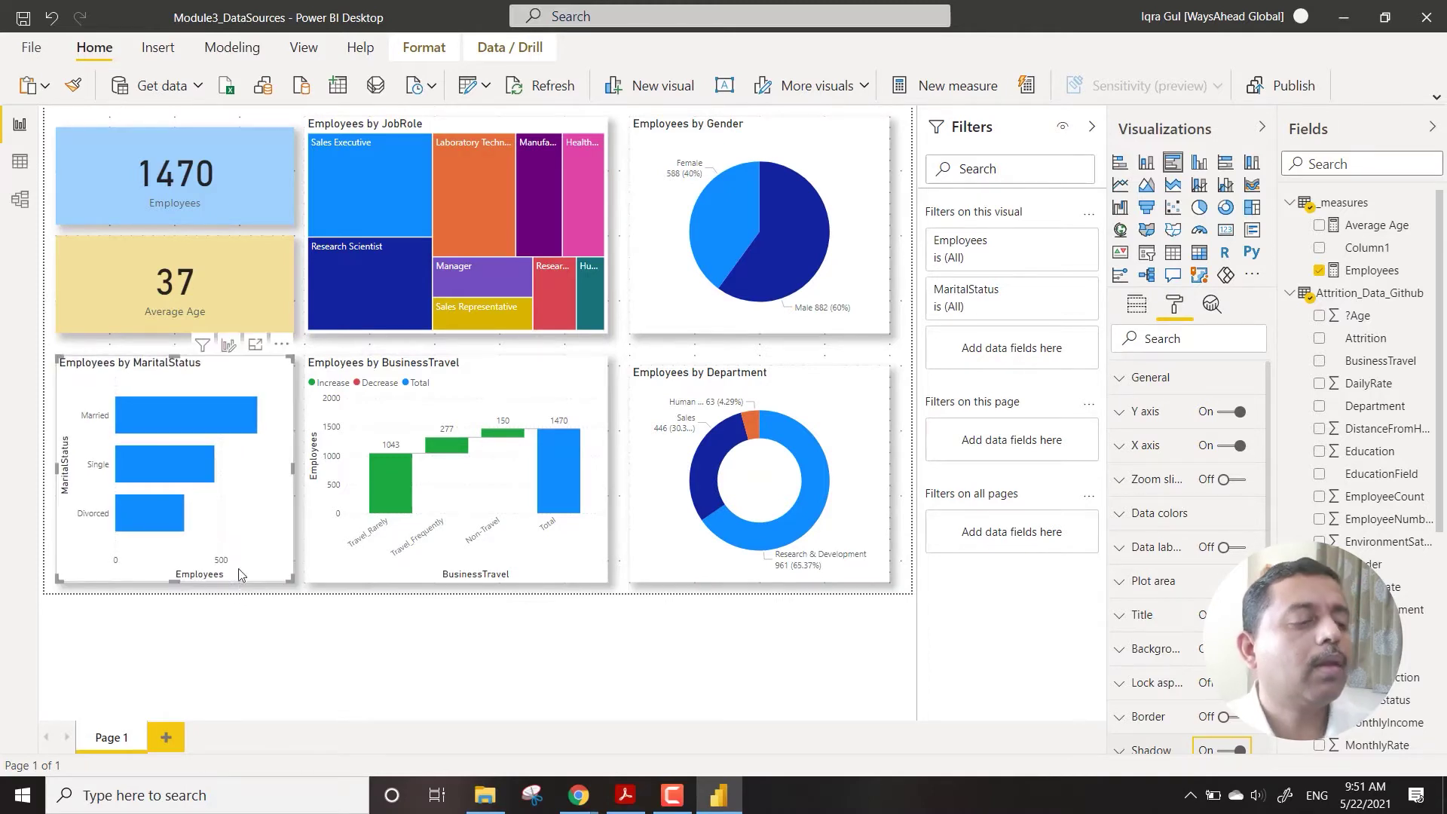
pyautogui.click(350, 612)
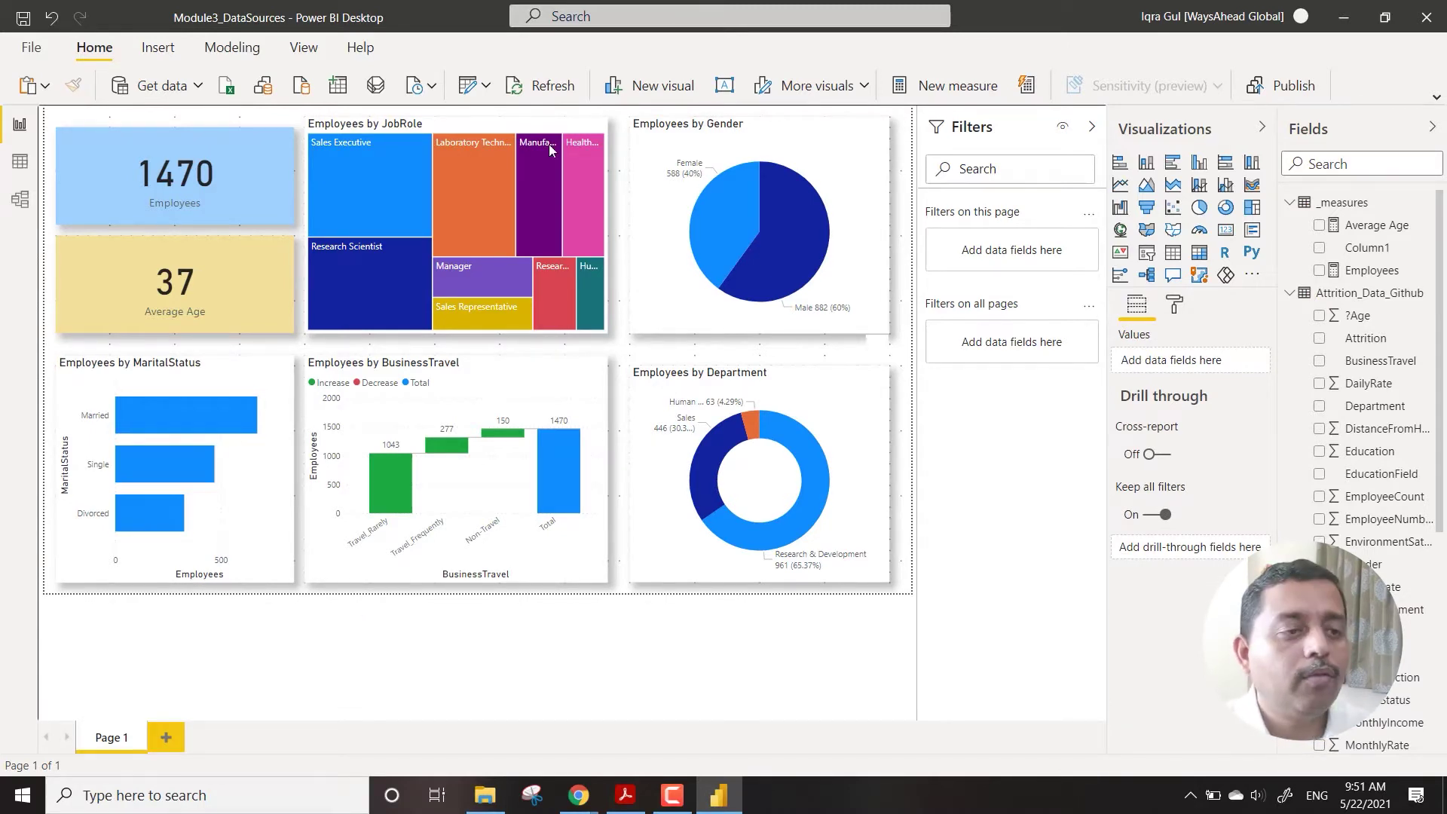
# Apply the built-in report theme with slate blue, gold and brown data colors on a light beige background
pyautogui.click(304, 52)
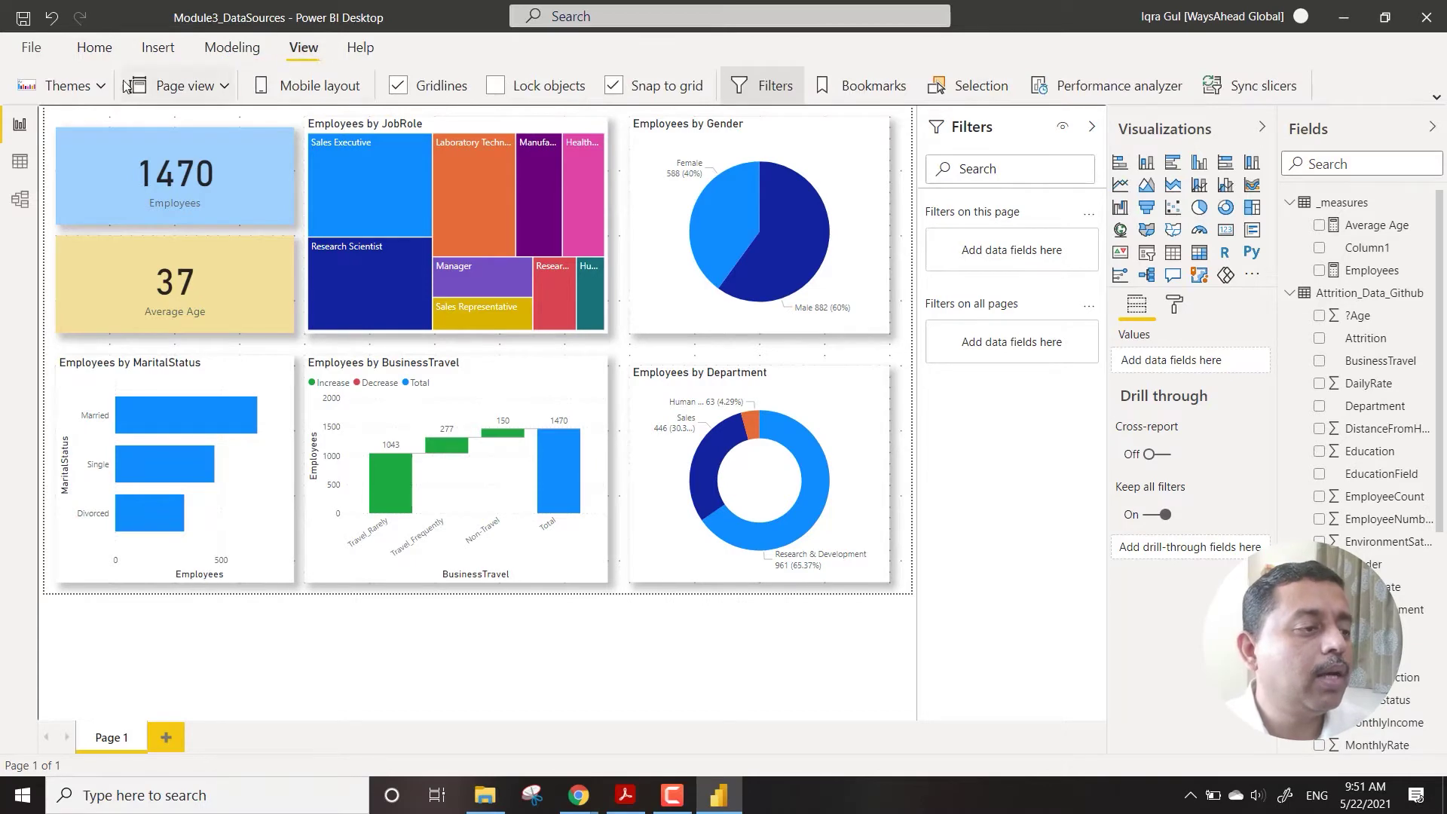
pyautogui.click(100, 85)
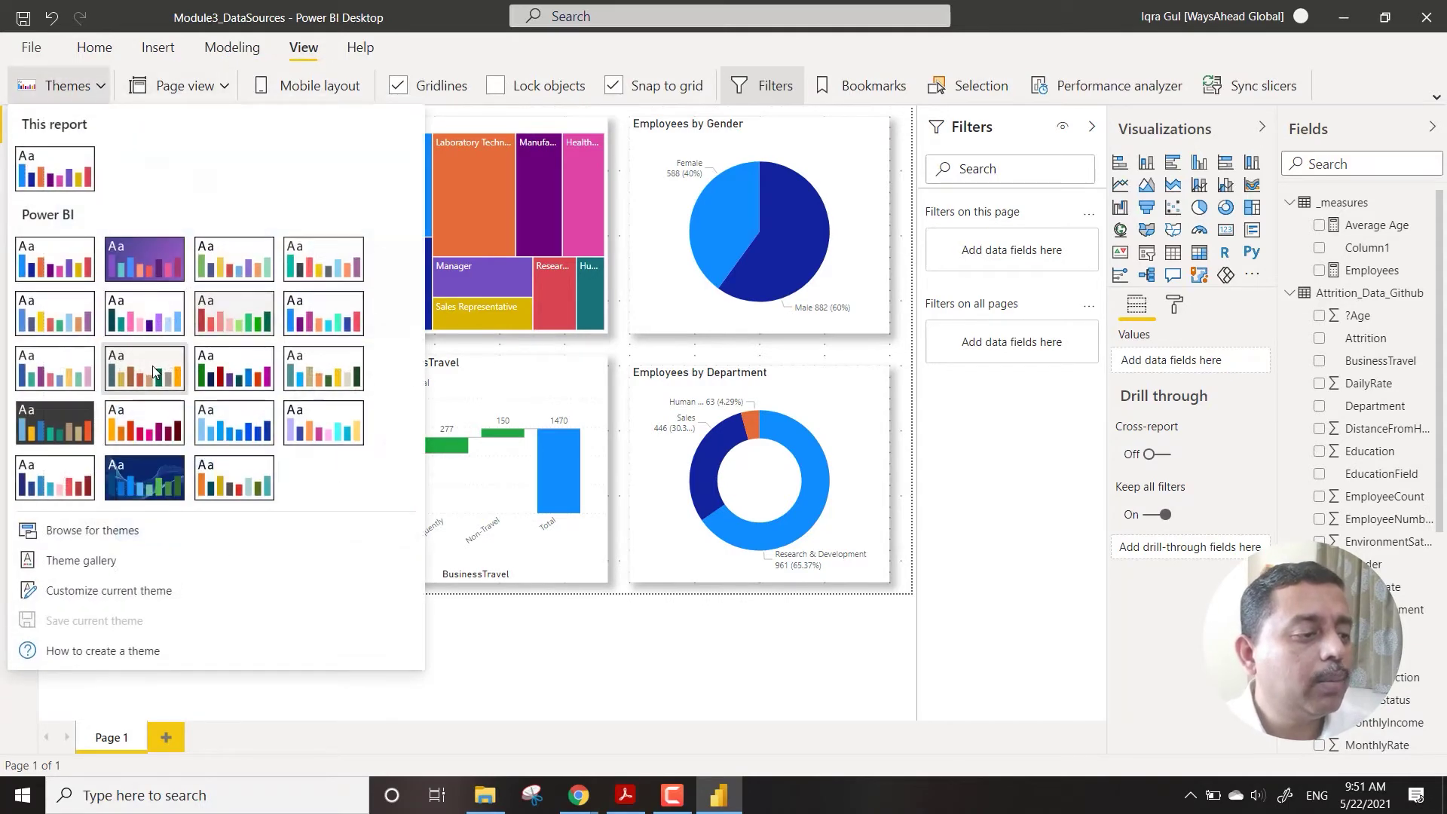
pyautogui.click(144, 366)
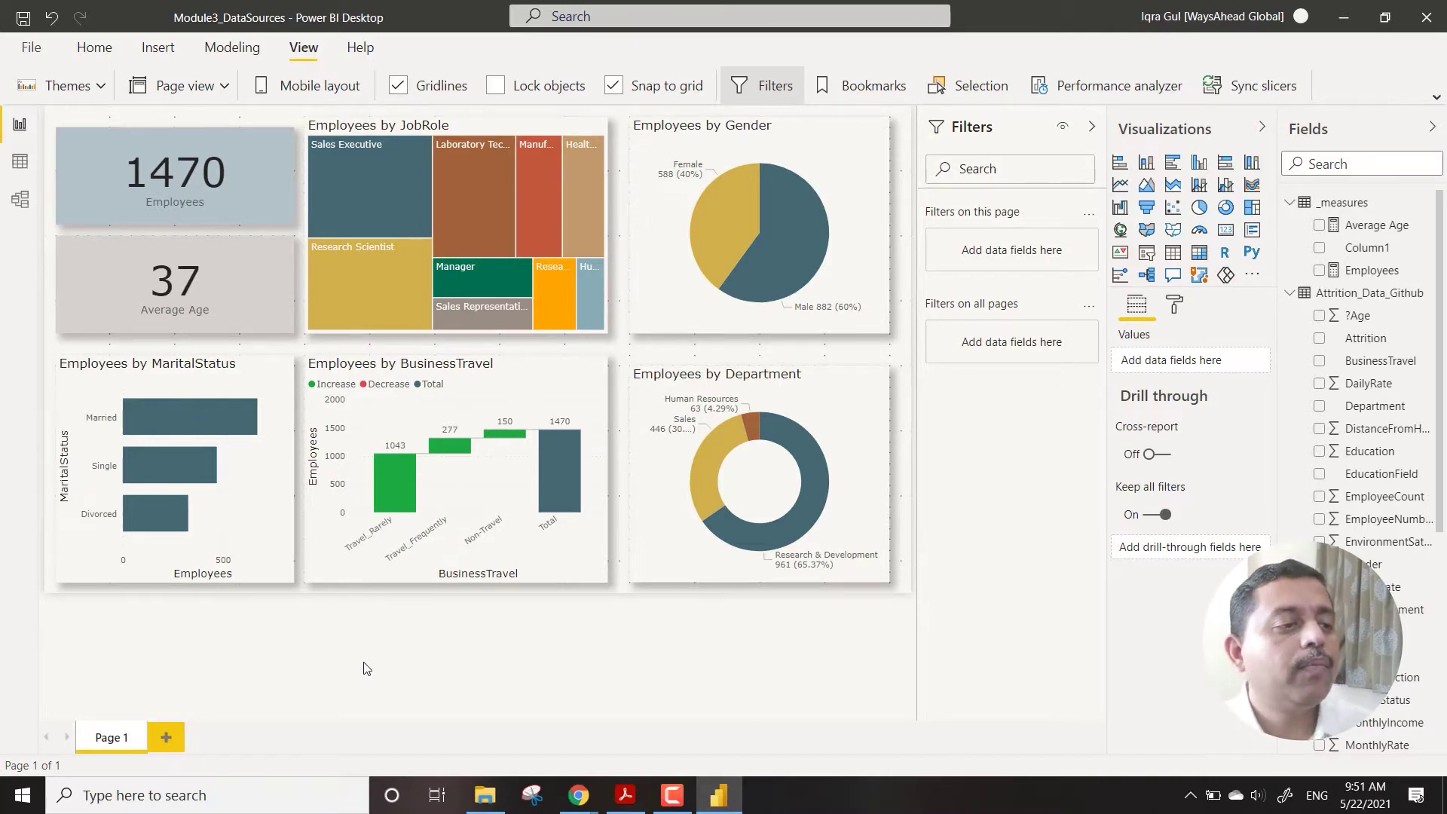
# Move the Gender pie chart and the Department donut chart slightly right, with the donut level with the other lower-row charts
pyautogui.click(584, 125)
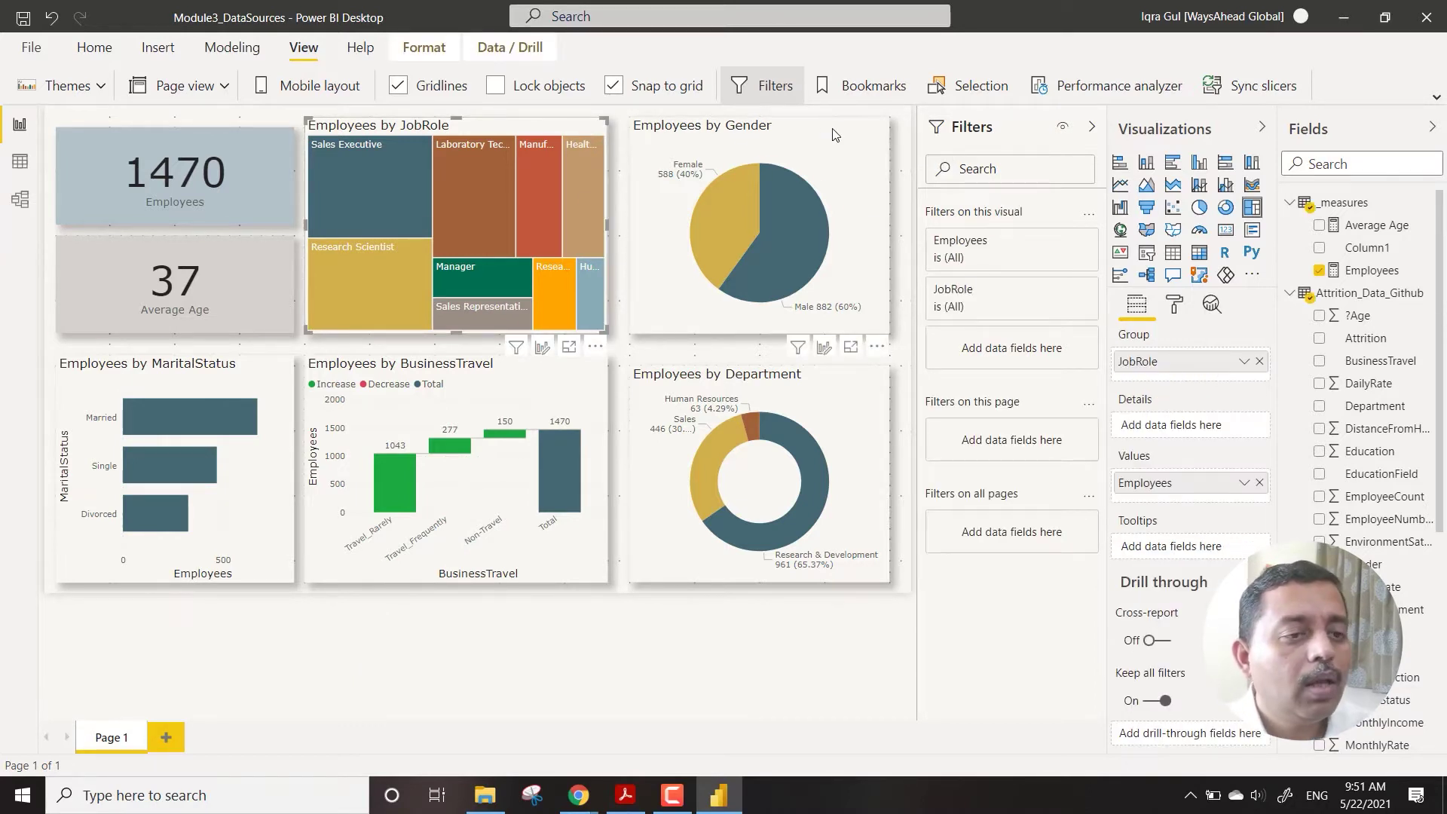
pyautogui.moveTo(824, 134); pyautogui.dragTo(835, 134)
pyautogui.moveTo(695, 385); pyautogui.dragTo(770, 372)
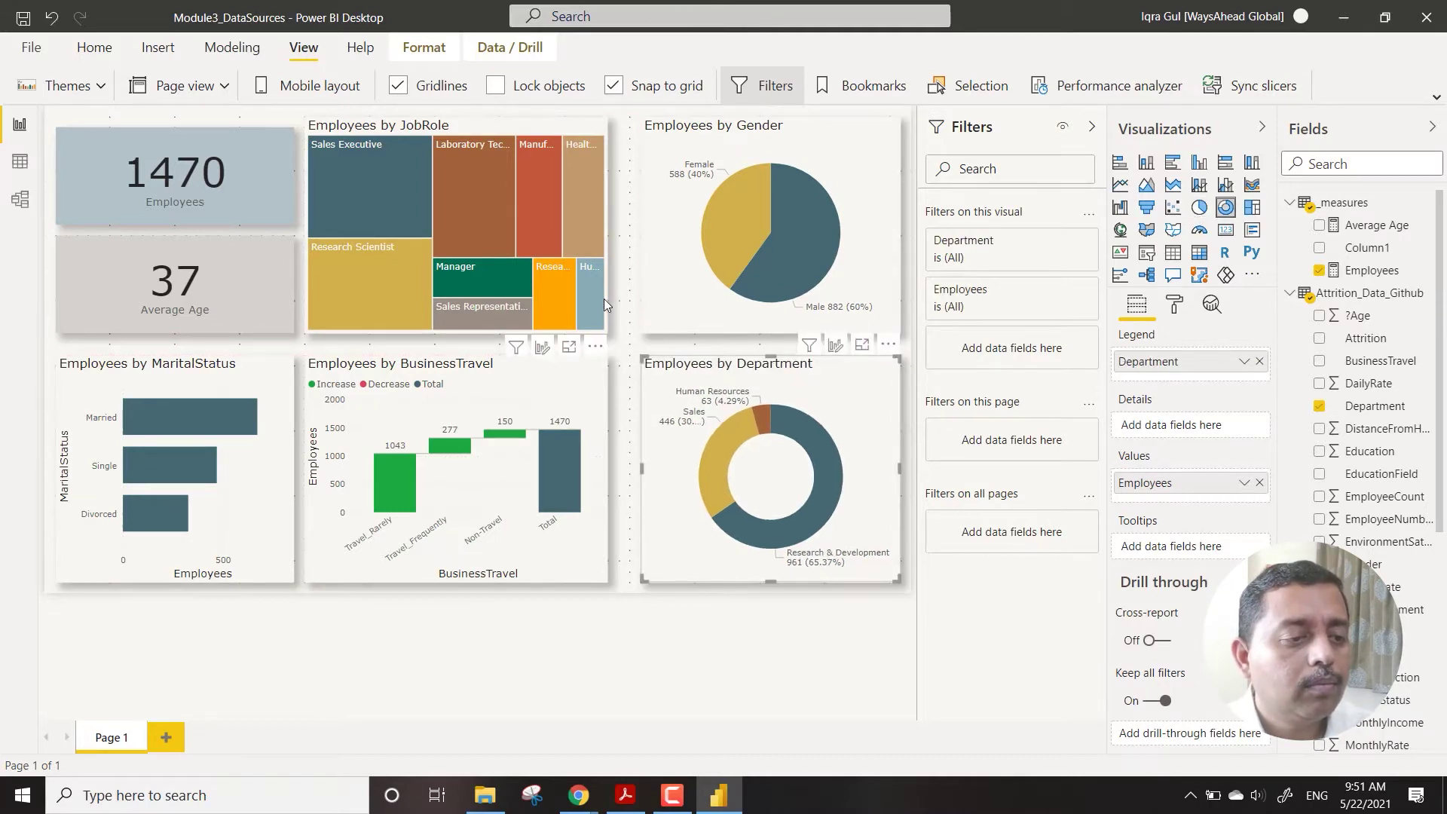
# Widen the JobRole treemap and the BusinessTravel waterfall chart to the right to narrow the gap to the pie and donut charts
pyautogui.click(576, 124)
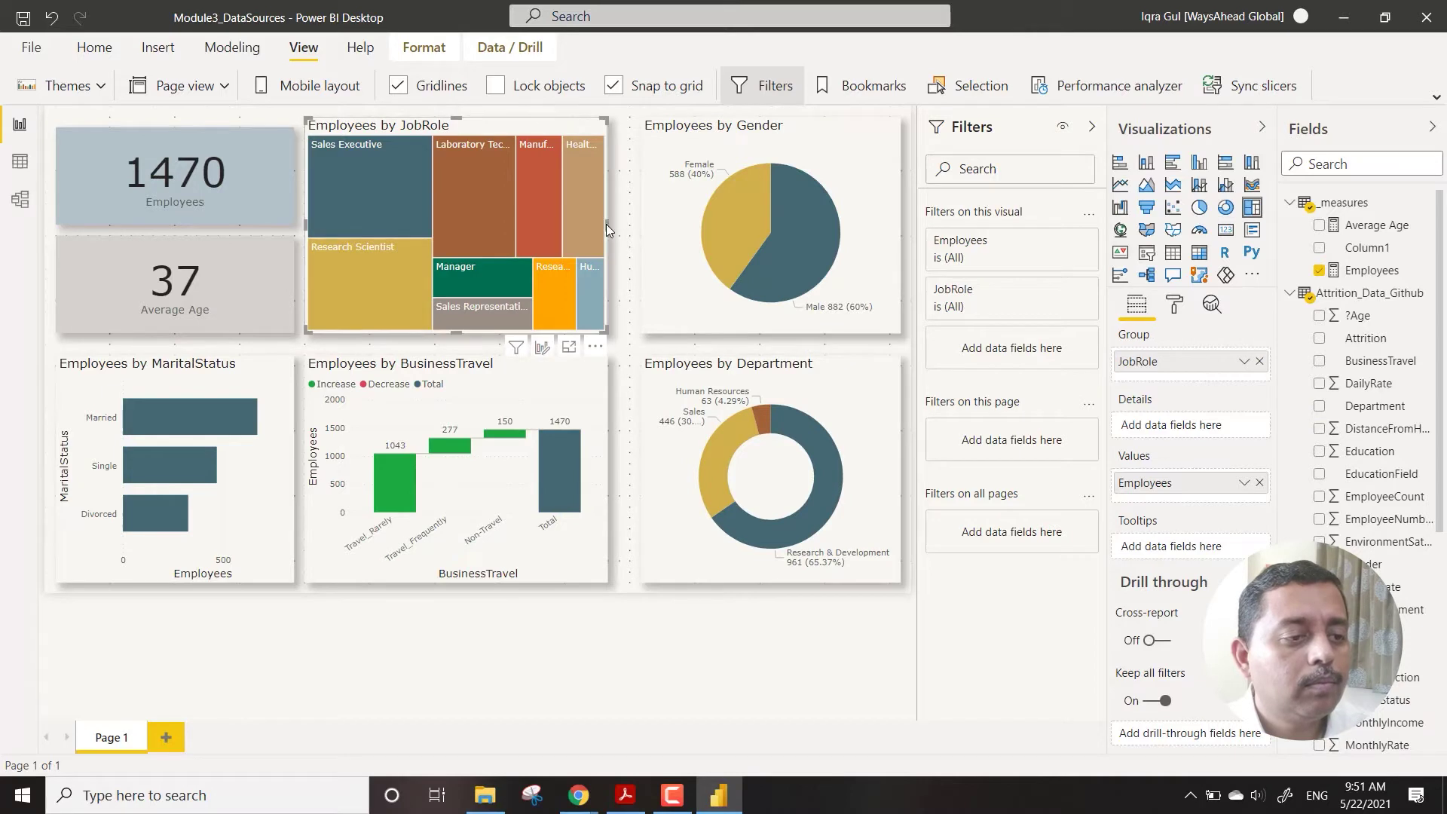
pyautogui.moveTo(606, 224); pyautogui.dragTo(623, 225)
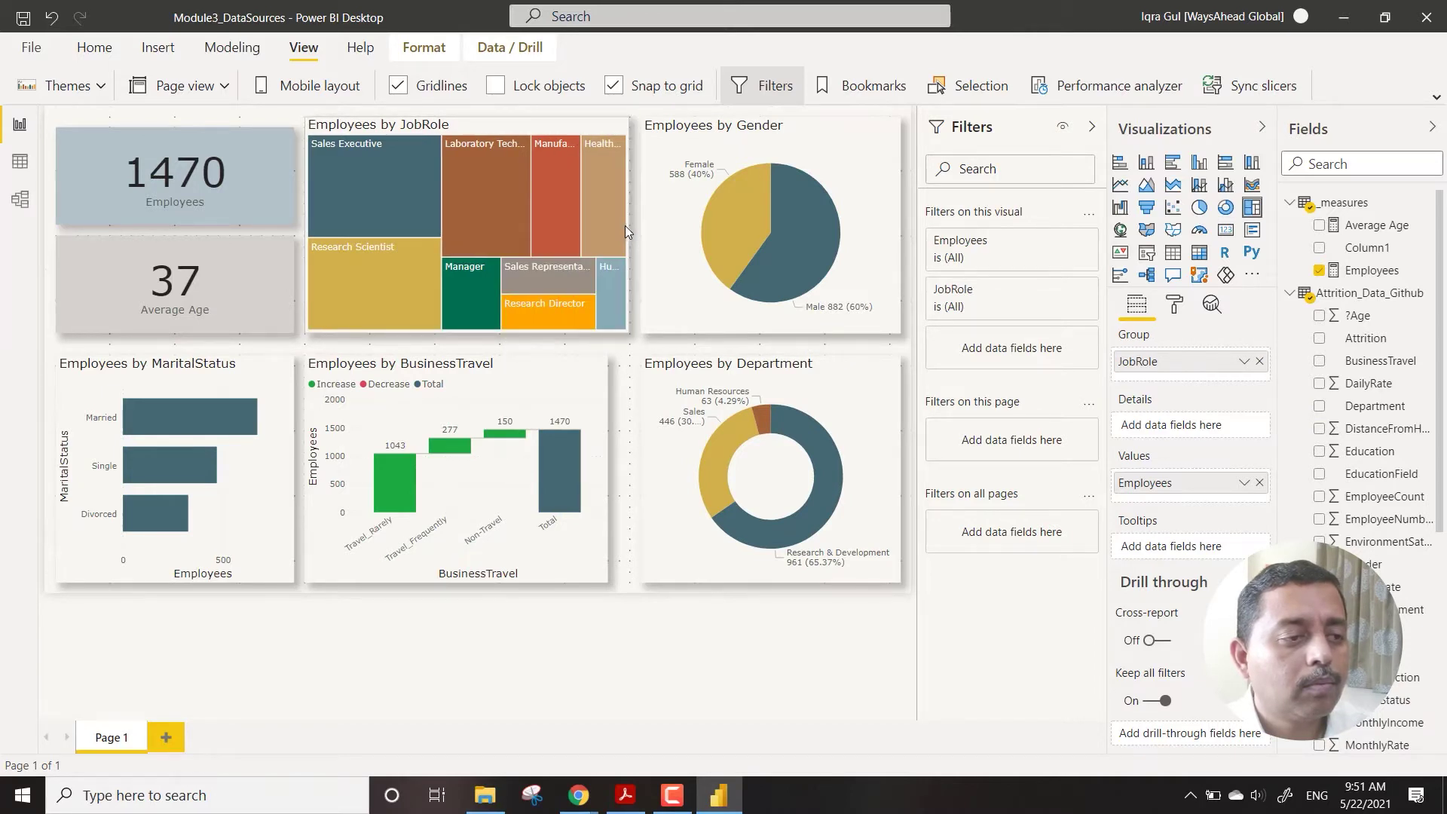
pyautogui.click(598, 468)
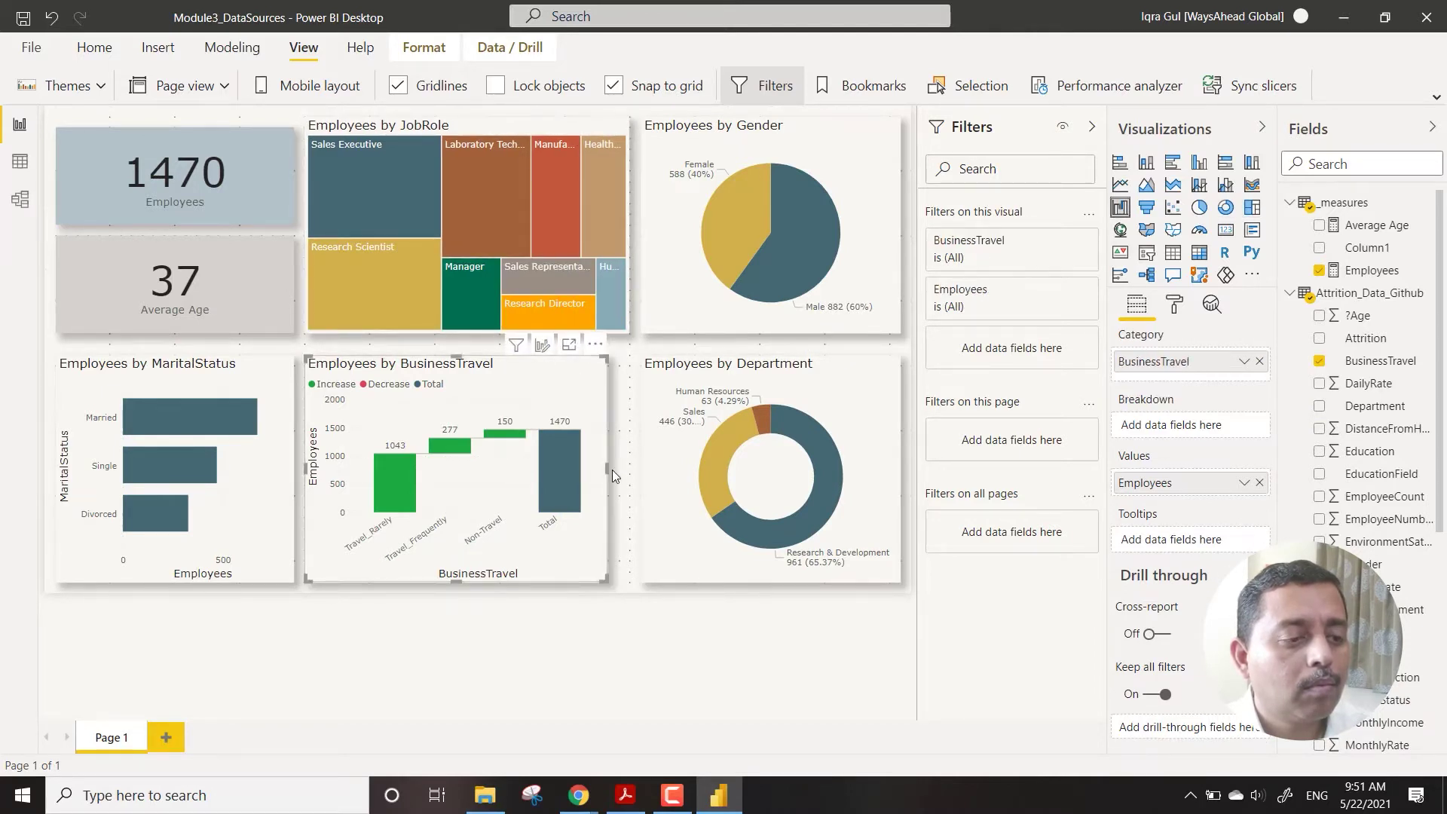
pyautogui.moveTo(608, 470); pyautogui.dragTo(627, 468)
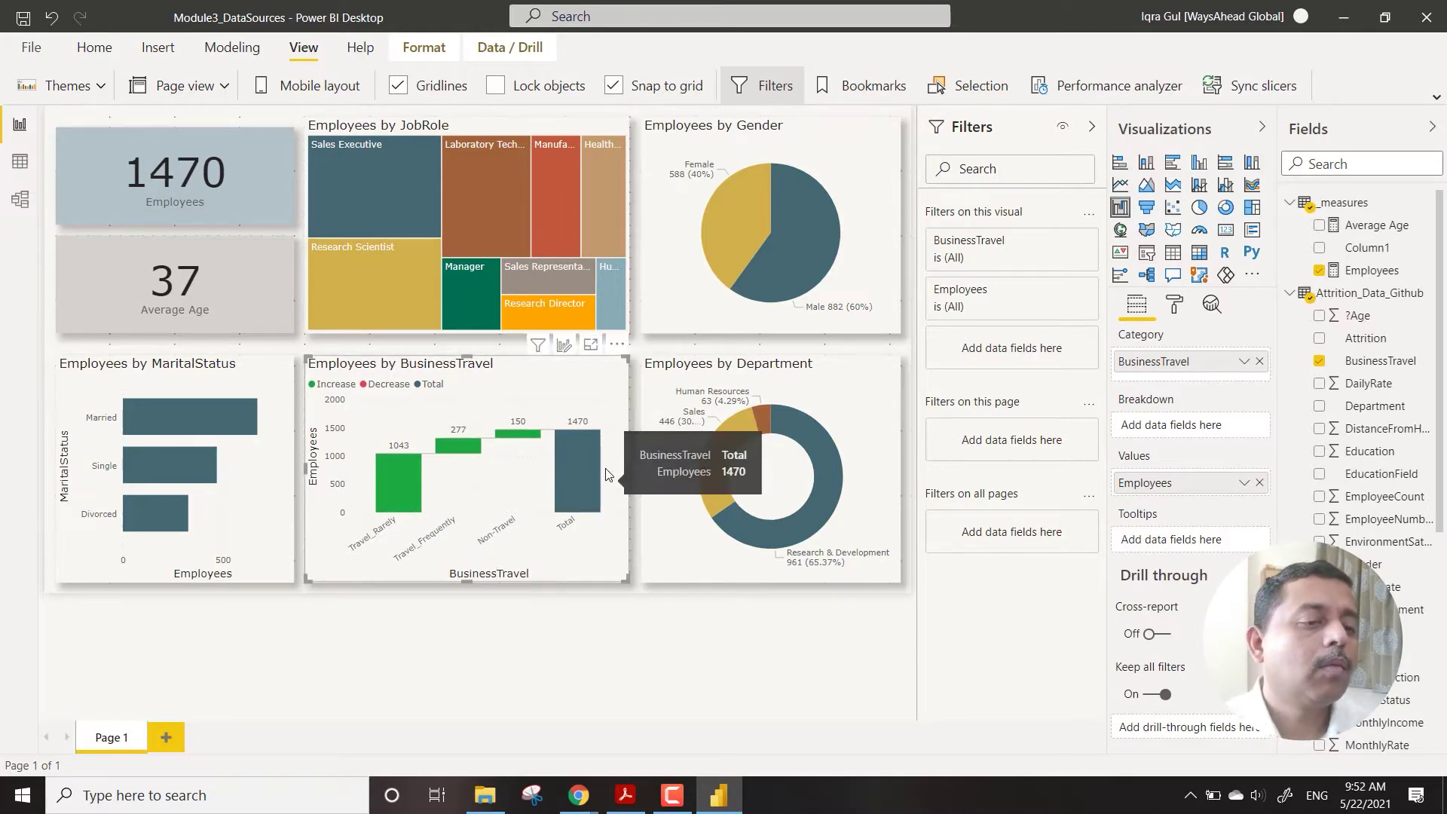
# Extend the upper edges of the MaritalStatus, BusinessTravel and Department charts upward to narrow the gap below the upper row
pyautogui.click(252, 370)
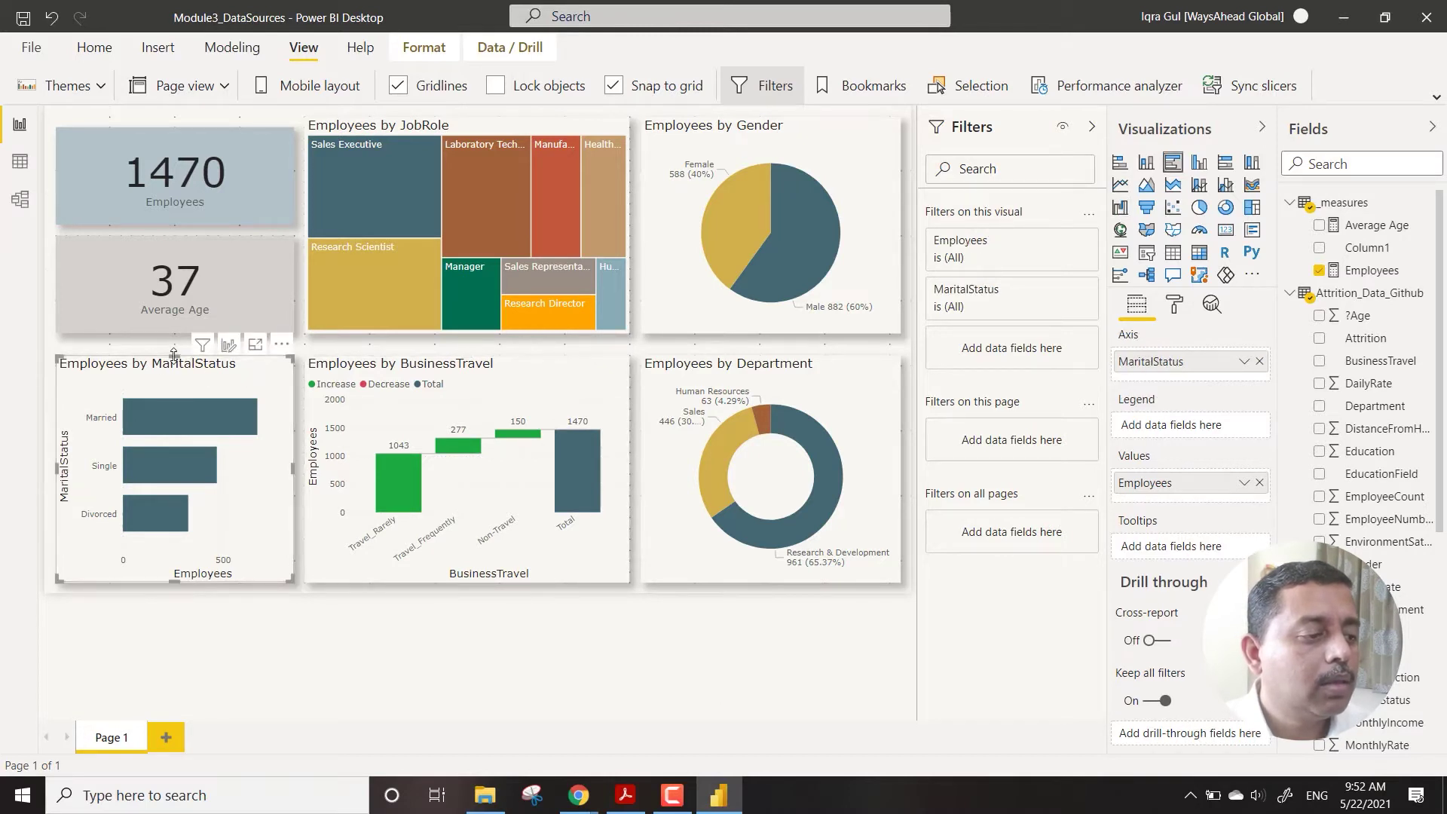
pyautogui.moveTo(177, 354); pyautogui.dragTo(178, 344)
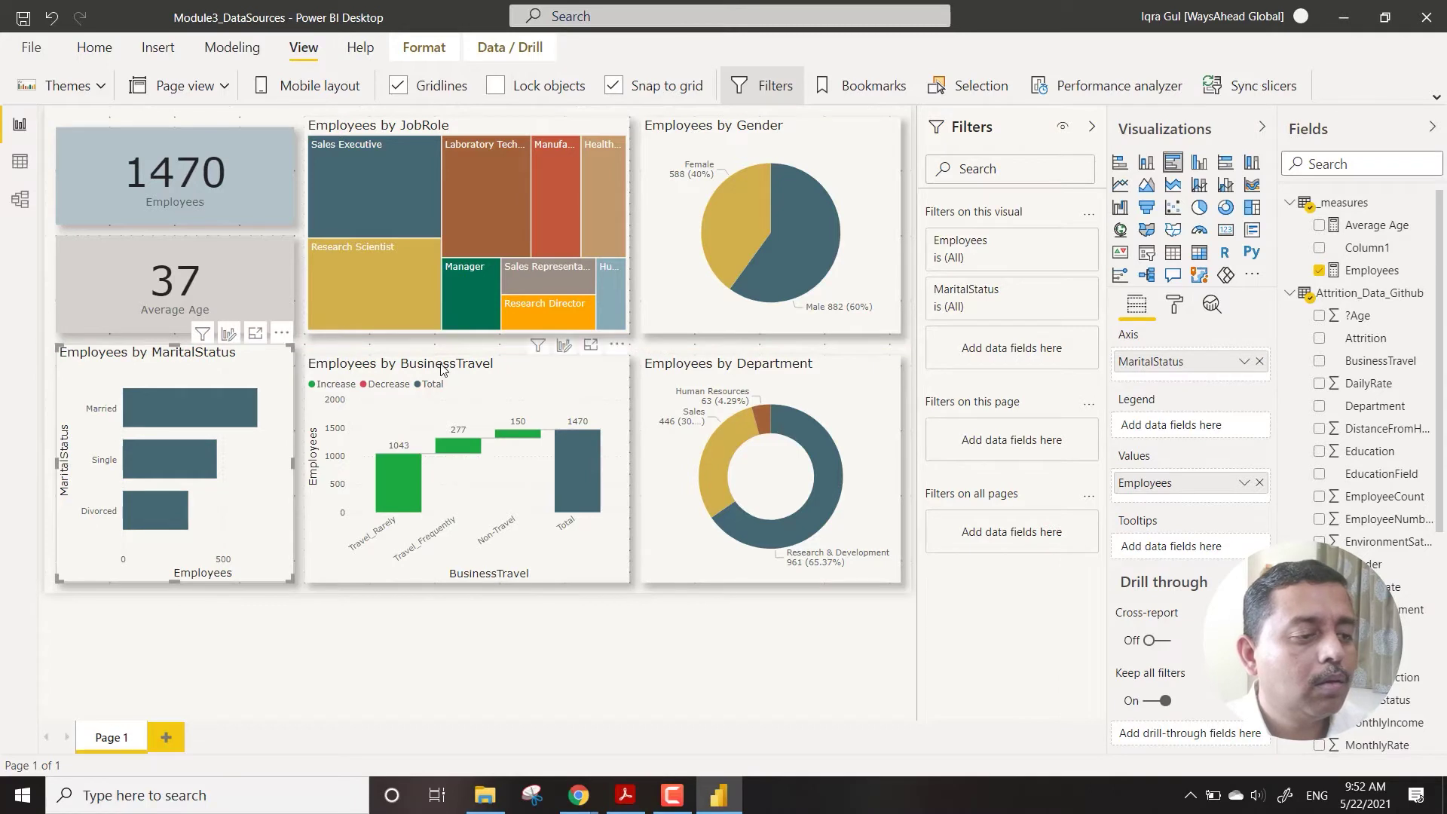
pyautogui.click(443, 369)
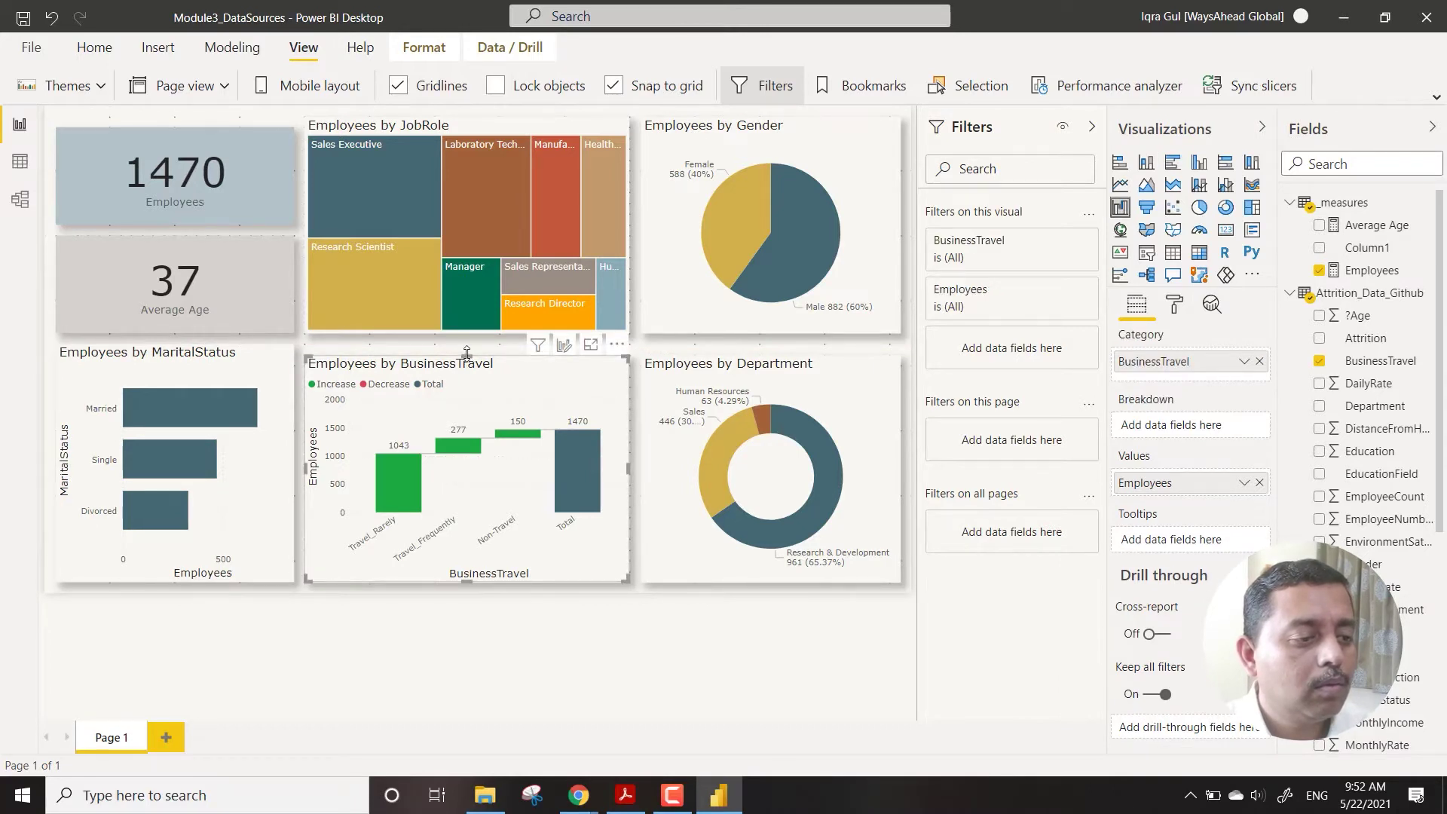
pyautogui.moveTo(466, 353); pyautogui.dragTo(466, 345)
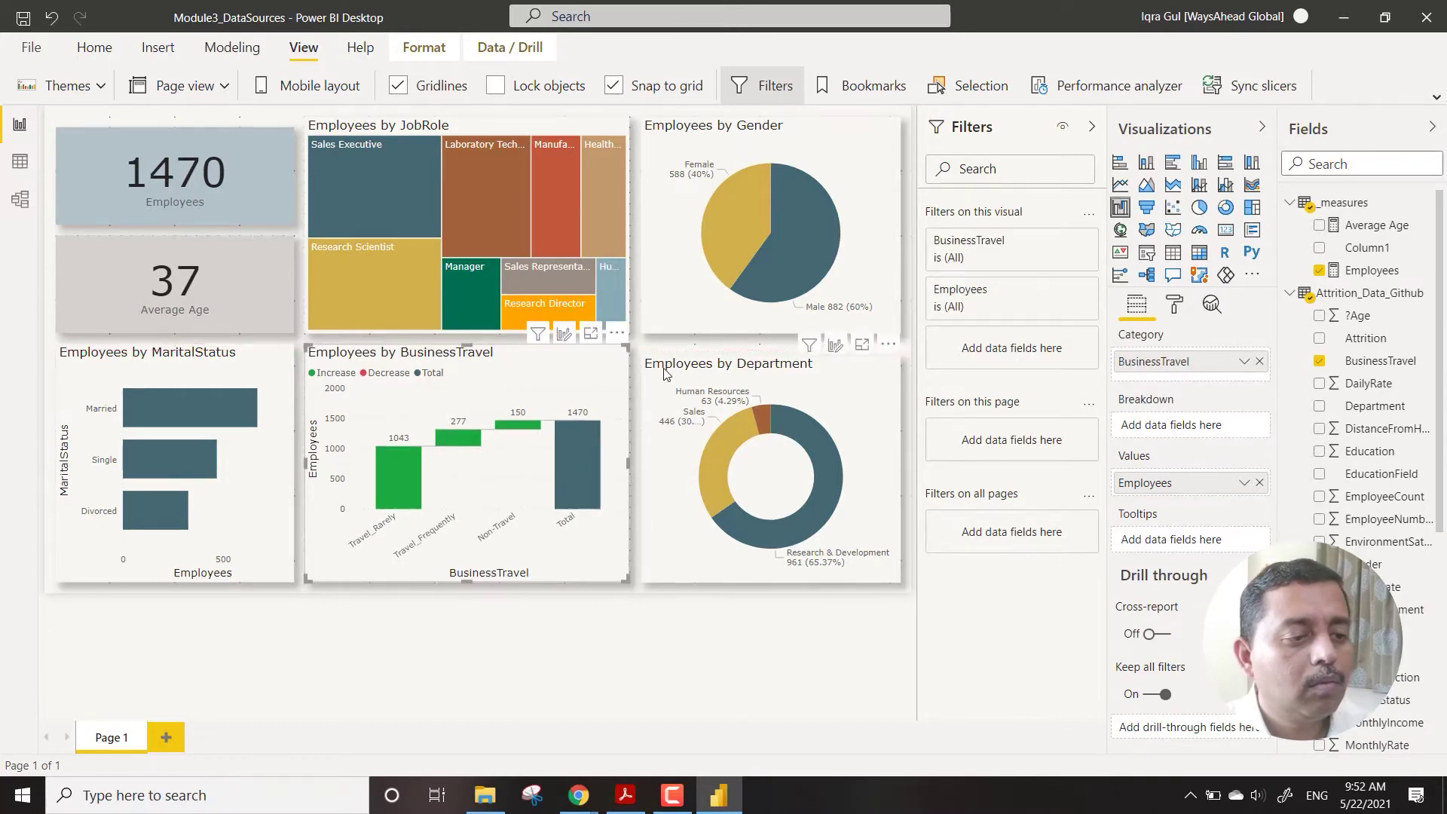
pyautogui.click(722, 367)
pyautogui.moveTo(767, 356); pyautogui.dragTo(762, 345)
pyautogui.click(753, 614)
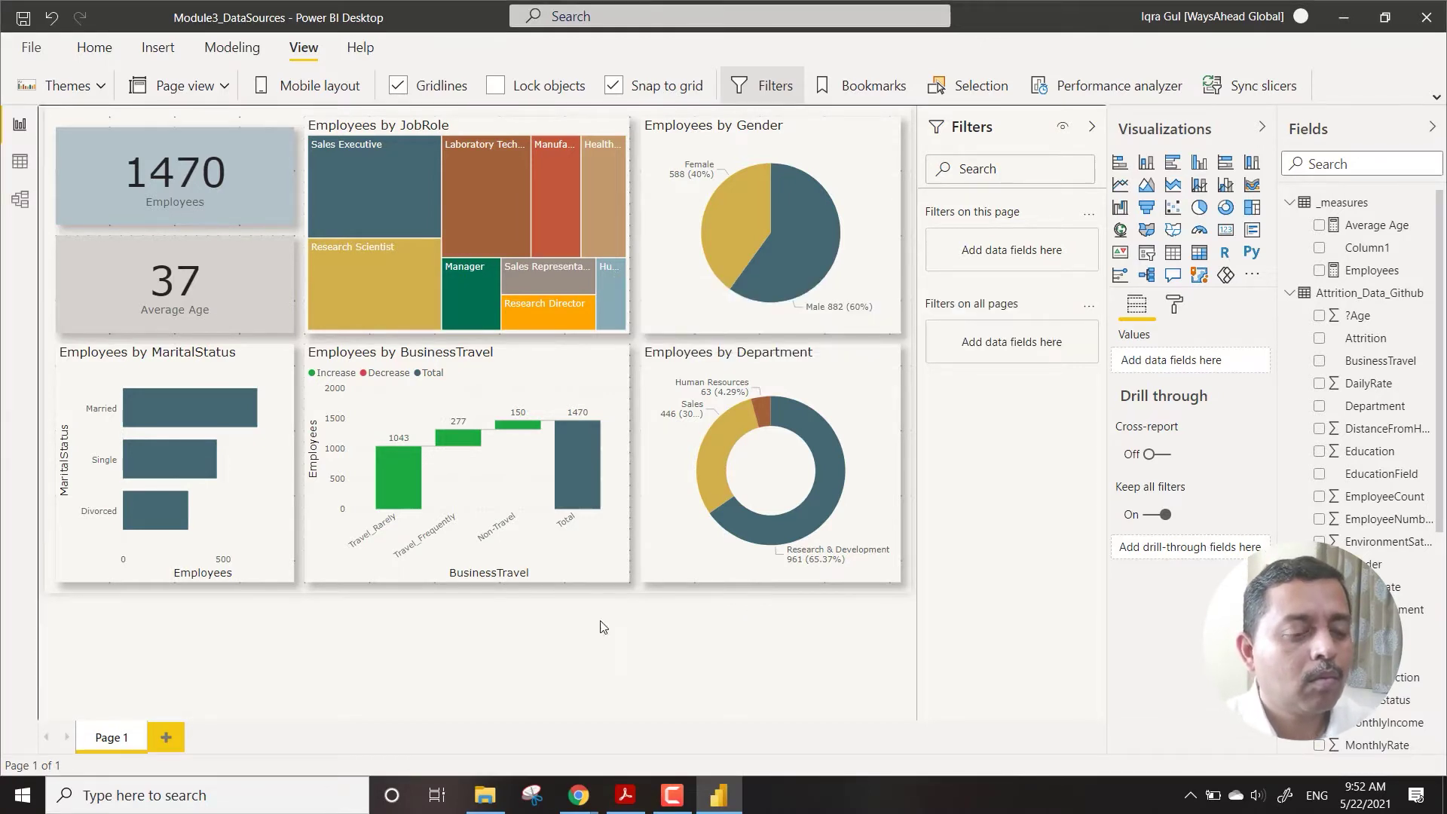
# Rename the report page as Summary
pyautogui.doubleClick(124, 739)
pyautogui.write('Su')
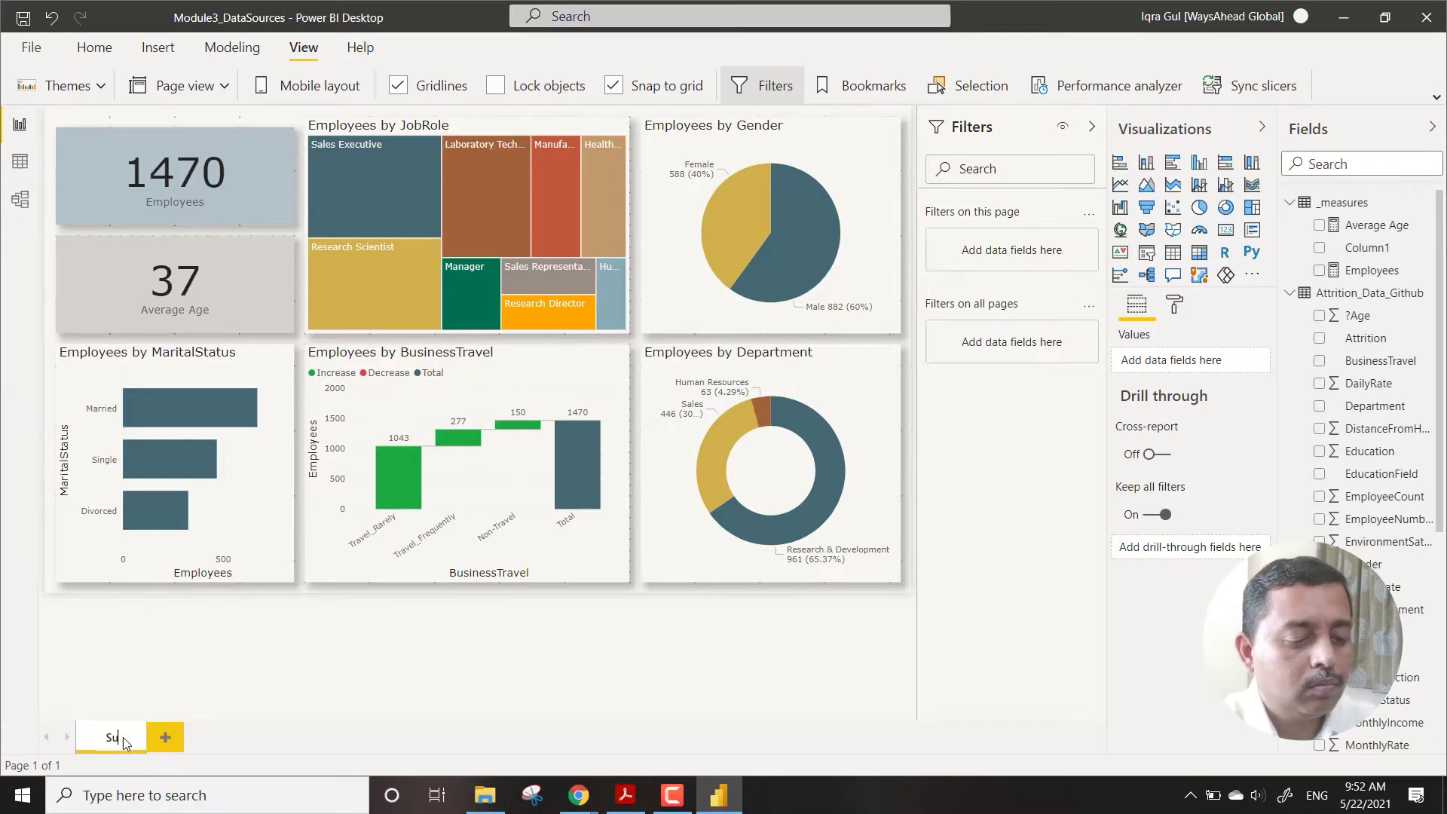
pyautogui.write('mme')
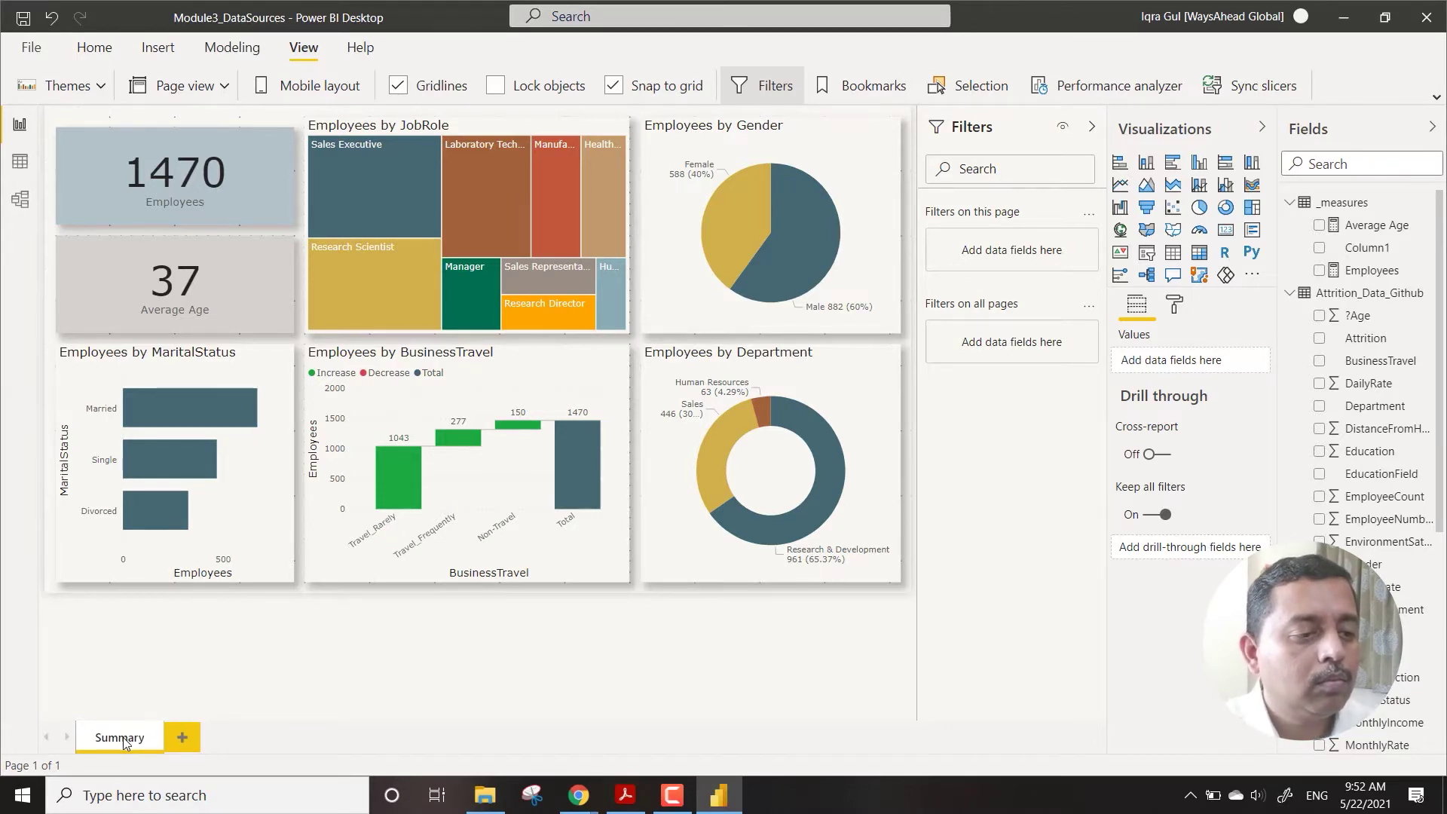
# Collapse the Filters, Visualizations and Fields panes to enlarge the report canvas
pyautogui.click(1091, 127)
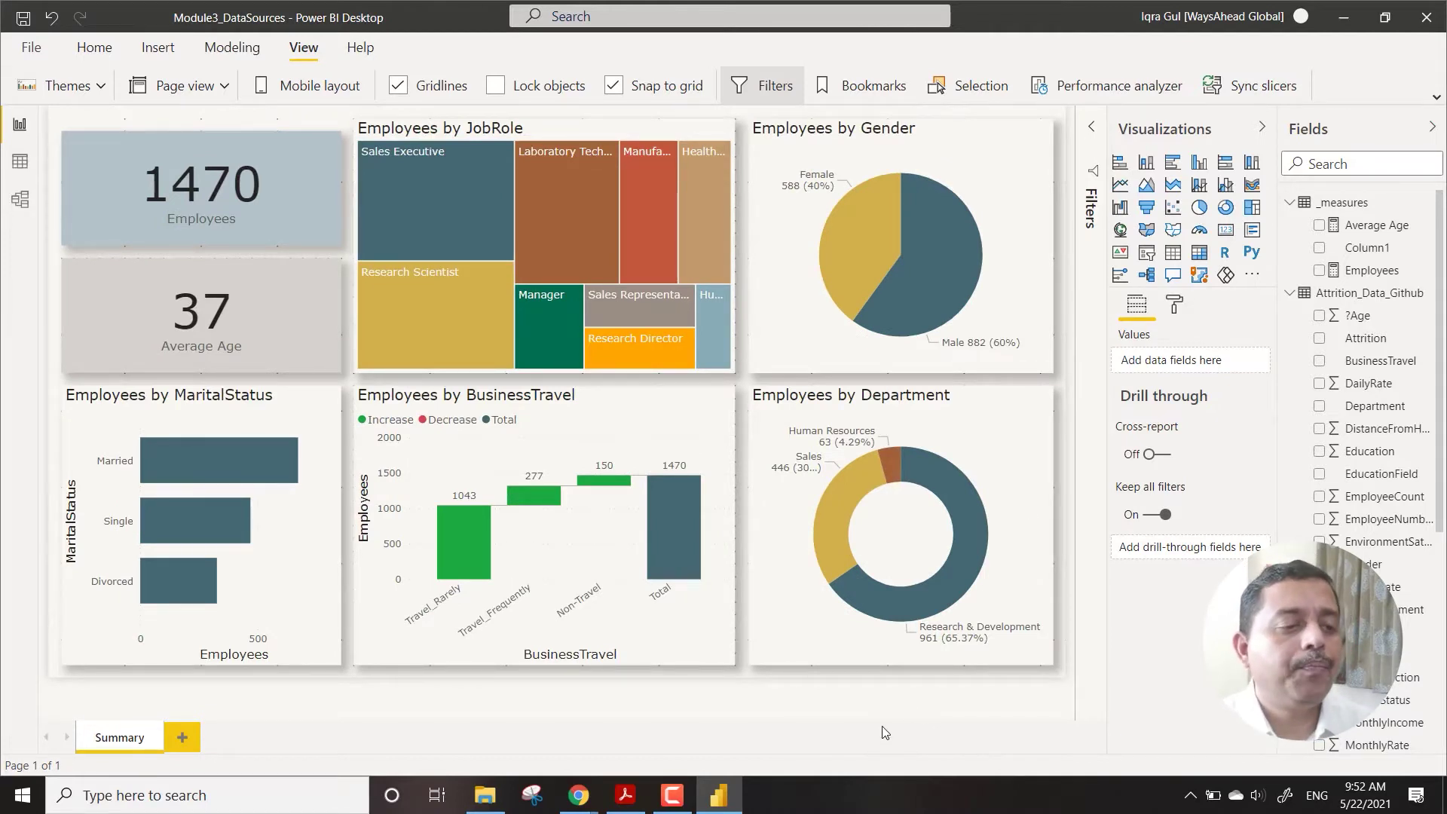
pyautogui.click(1261, 126)
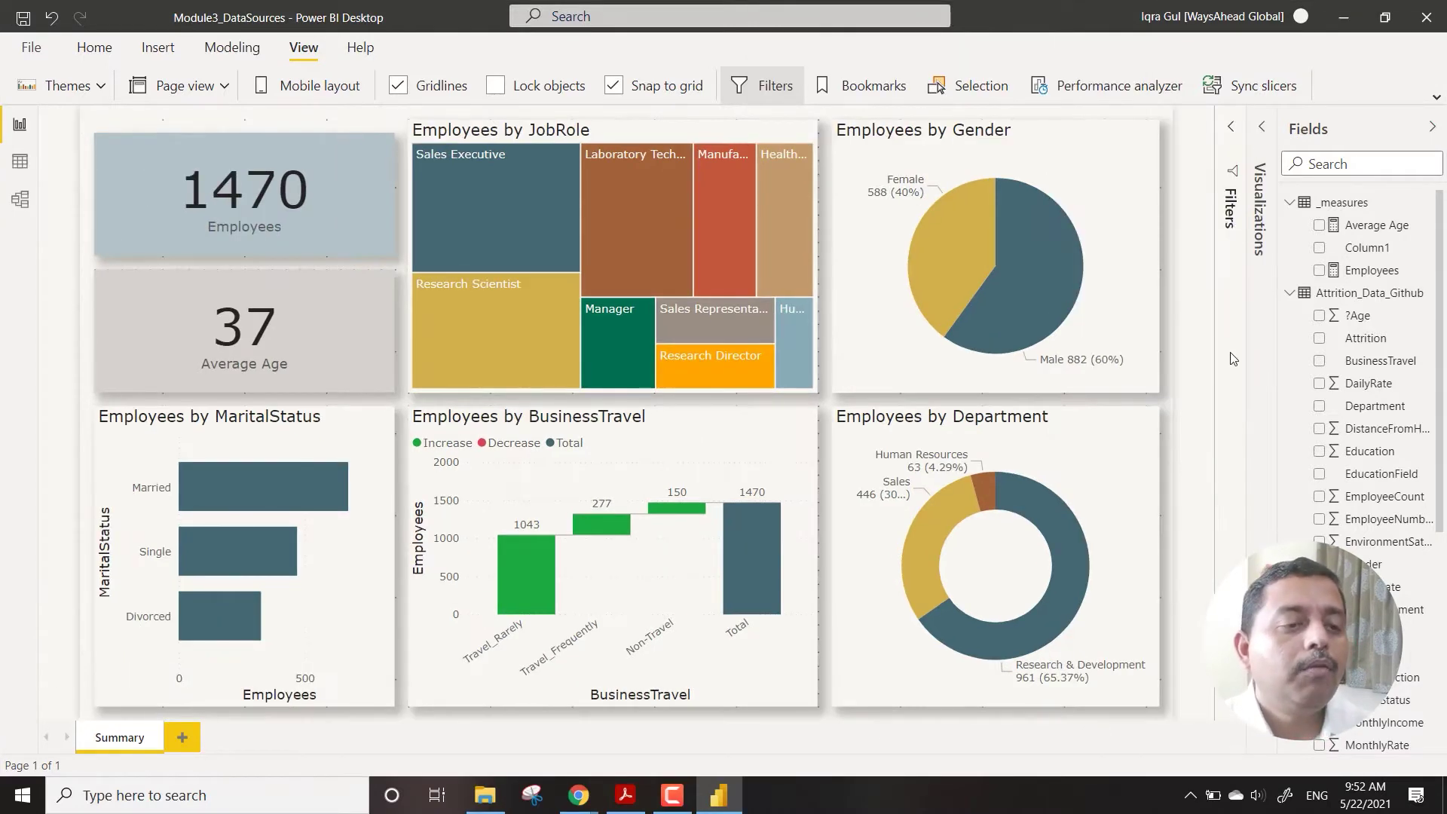
pyautogui.click(1429, 128)
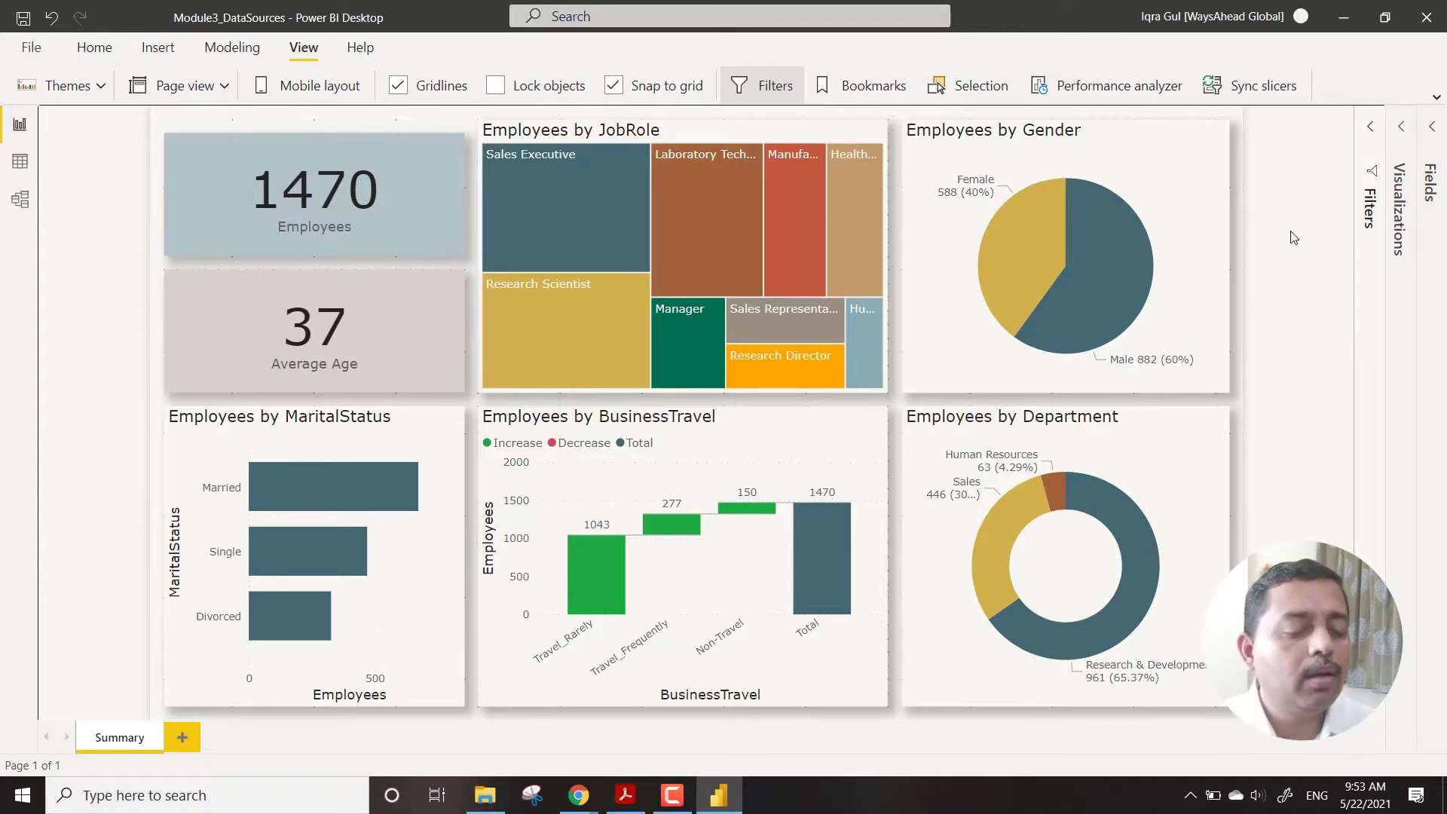
# Turn on data labels for the JobRole treemap
pyautogui.moveTo(823, 139)
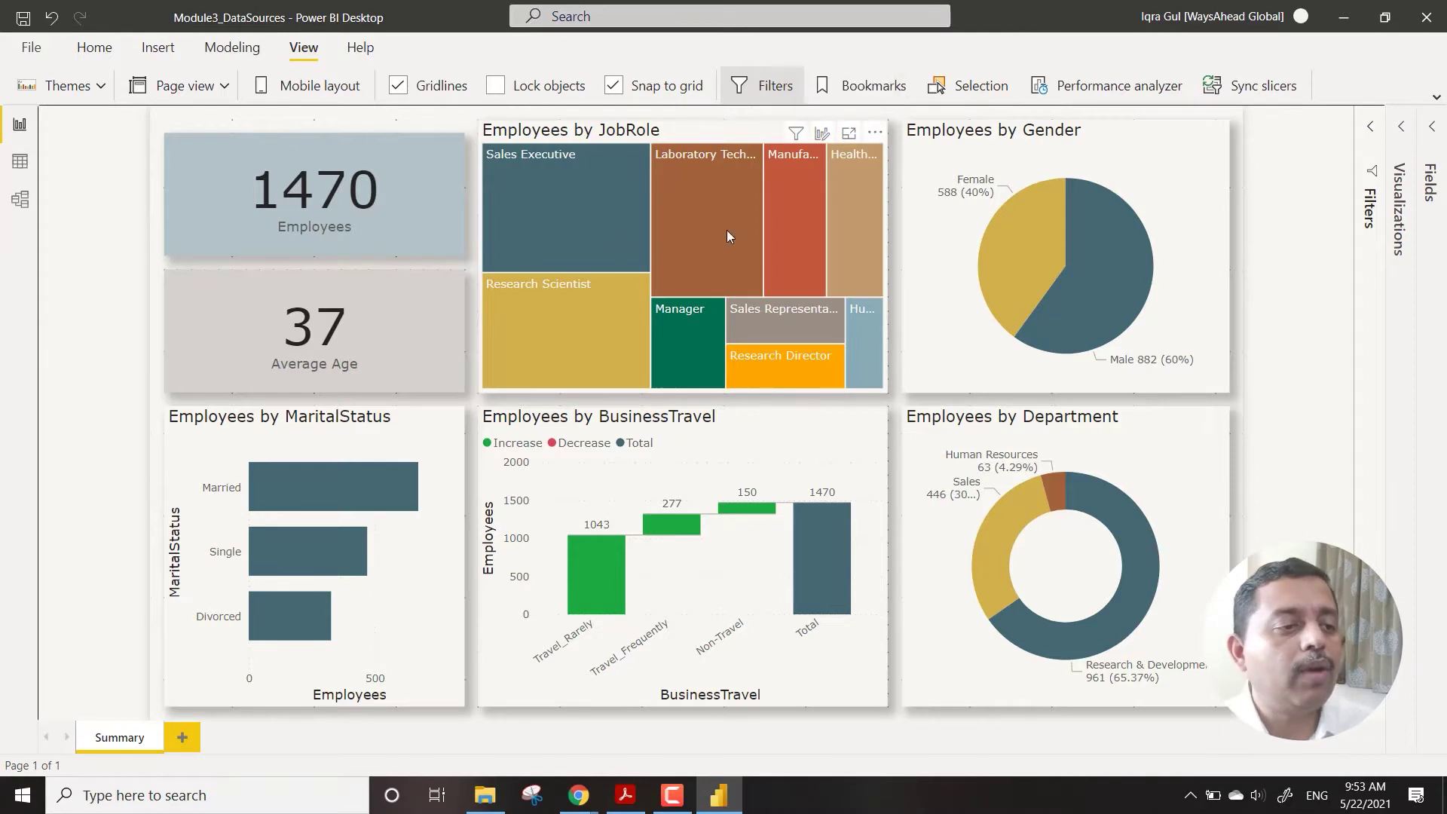
pyautogui.click(690, 131)
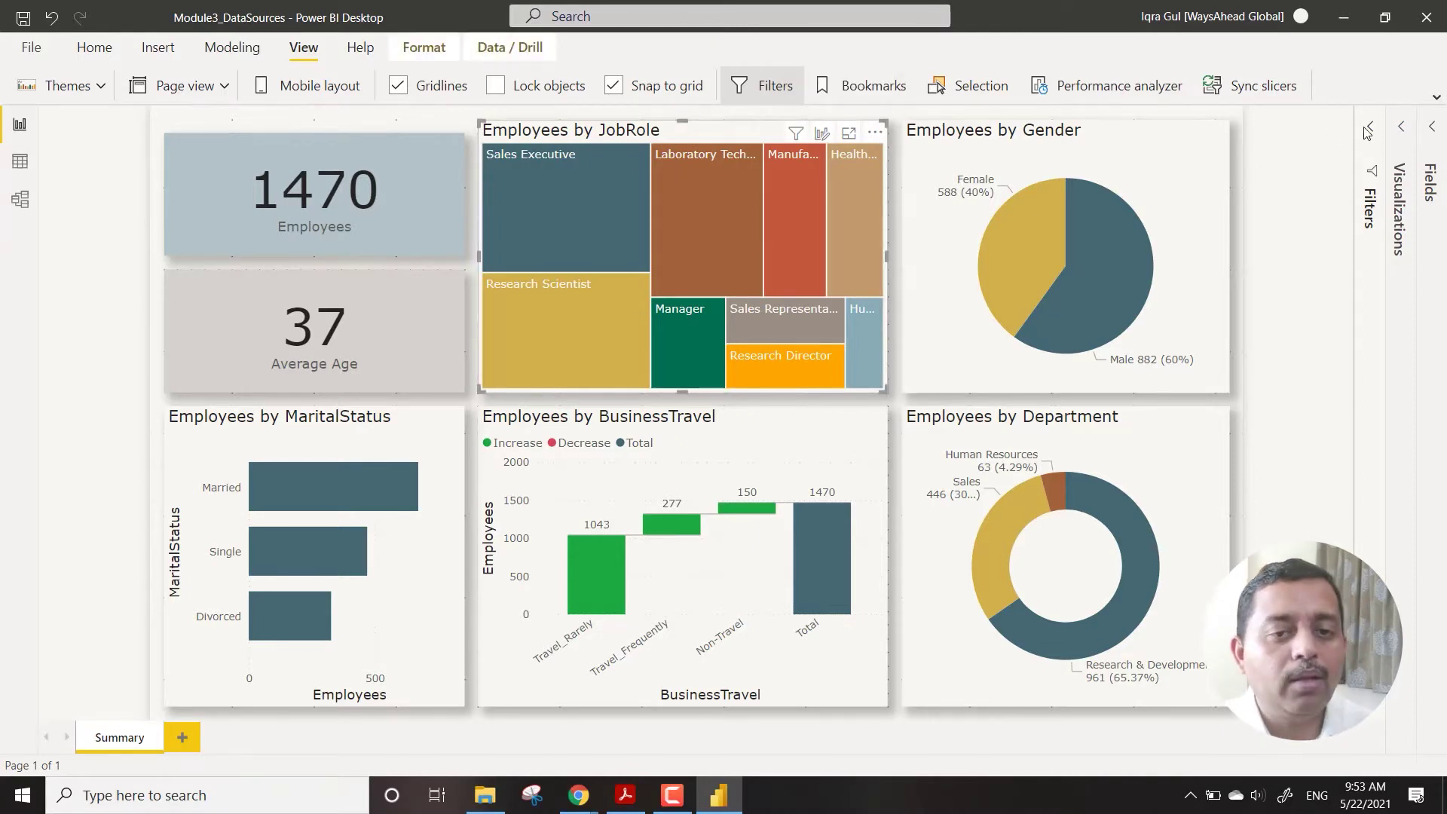
pyautogui.click(1404, 130)
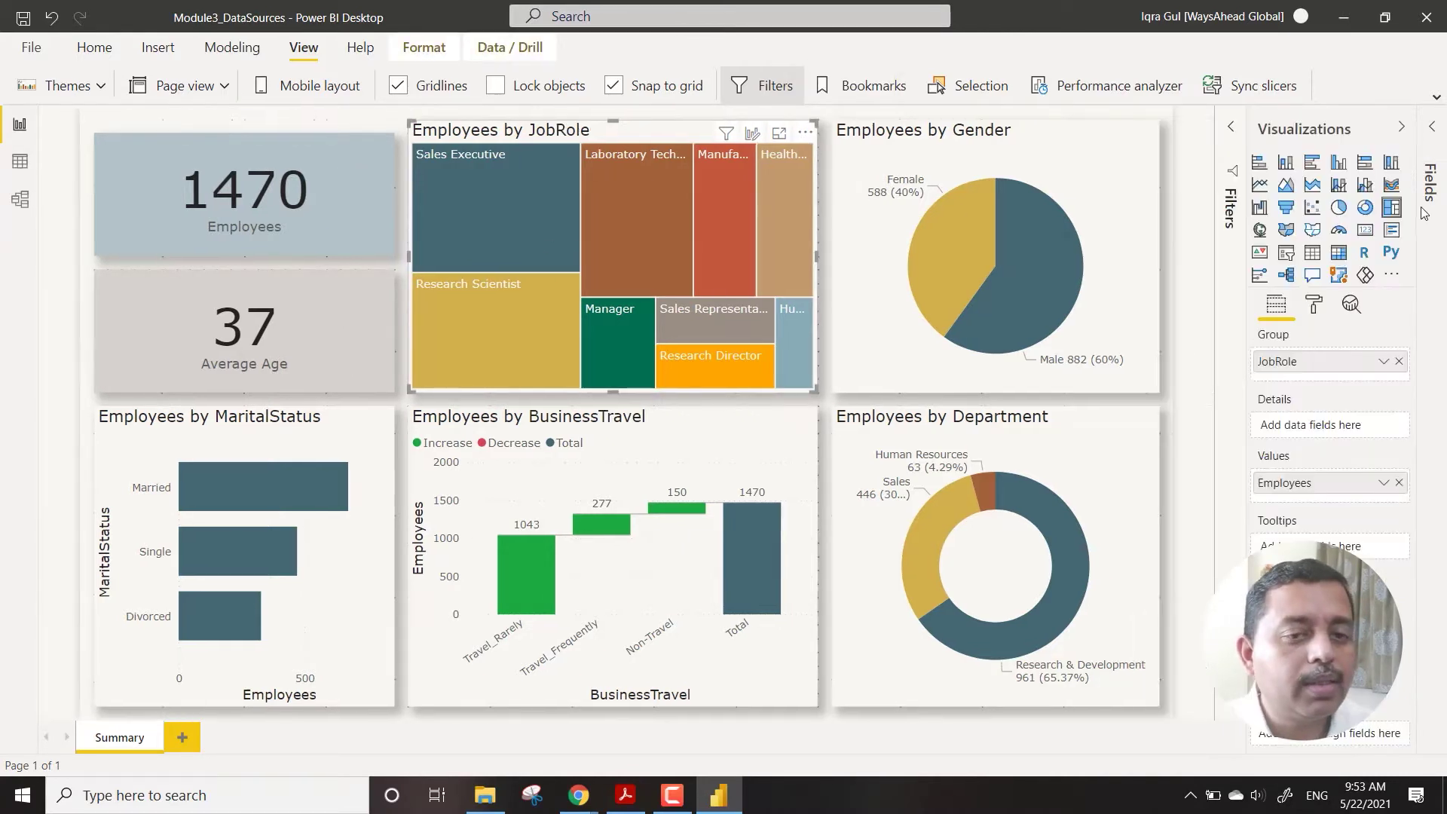
pyautogui.click(1316, 307)
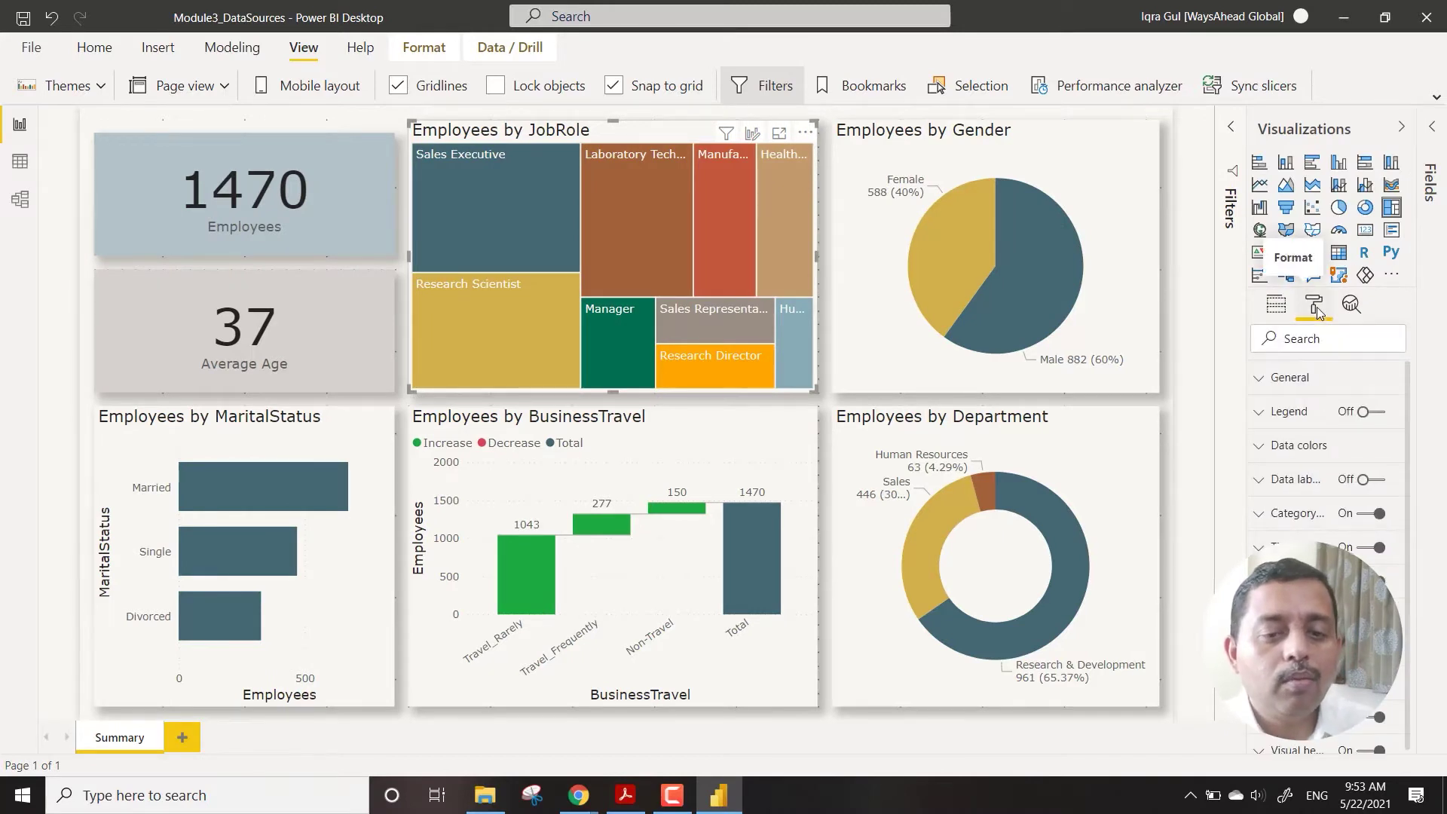
pyautogui.click(1378, 480)
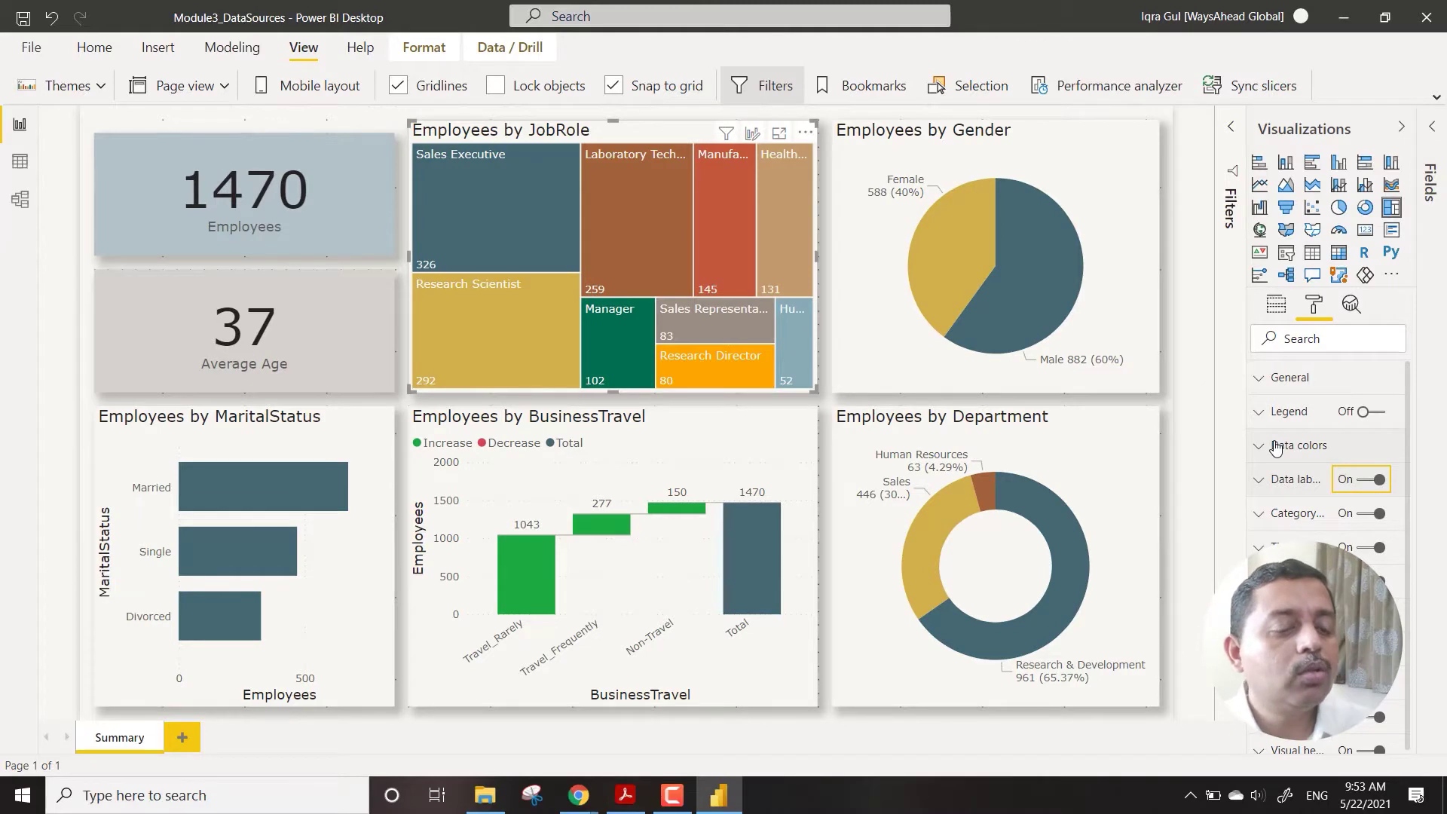
# Turn on data labels for the MaritalStatus bar chart, then collapse the Visualizations pane and deselect the chart
pyautogui.click(379, 475)
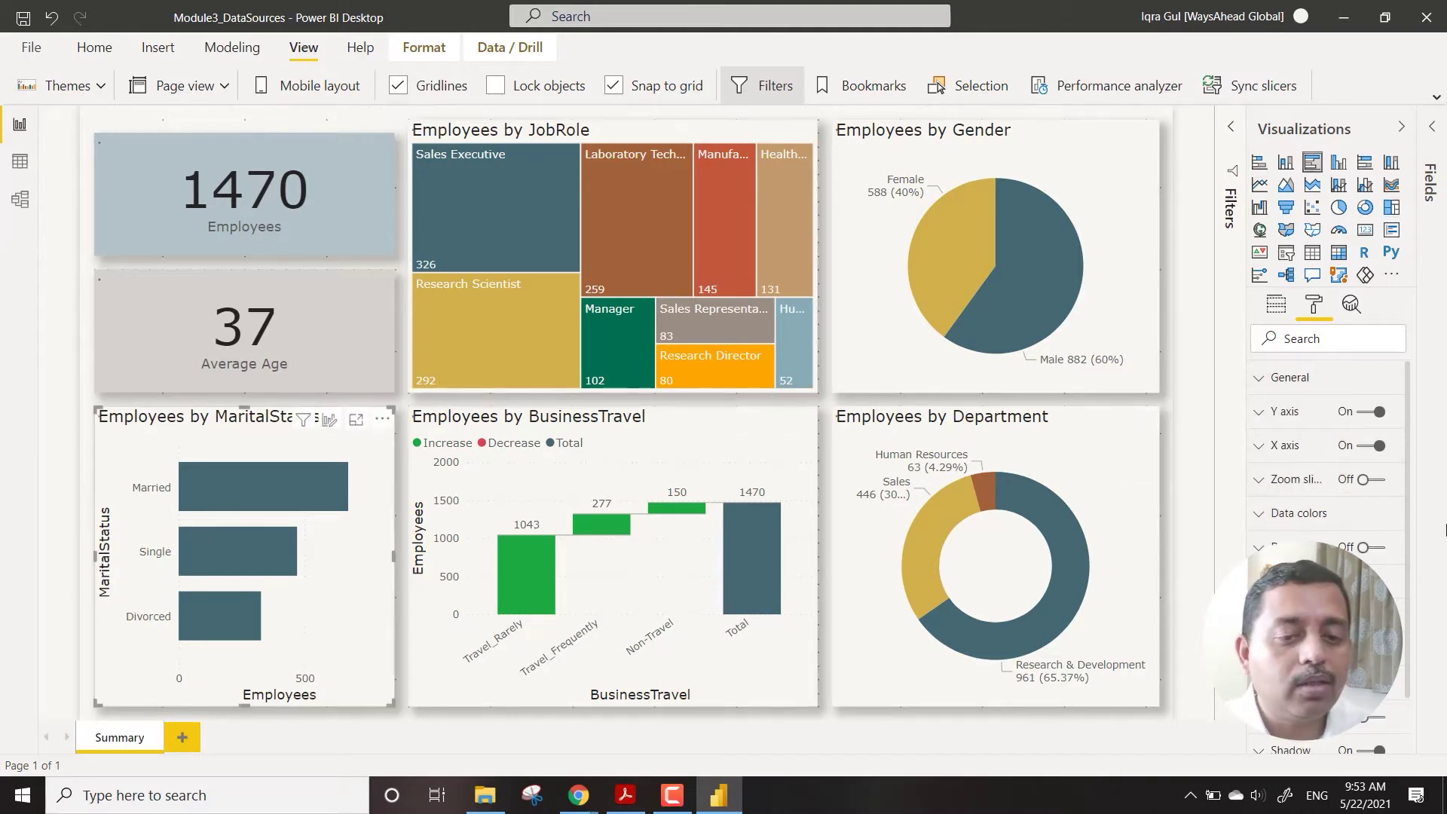
pyautogui.click(1350, 546)
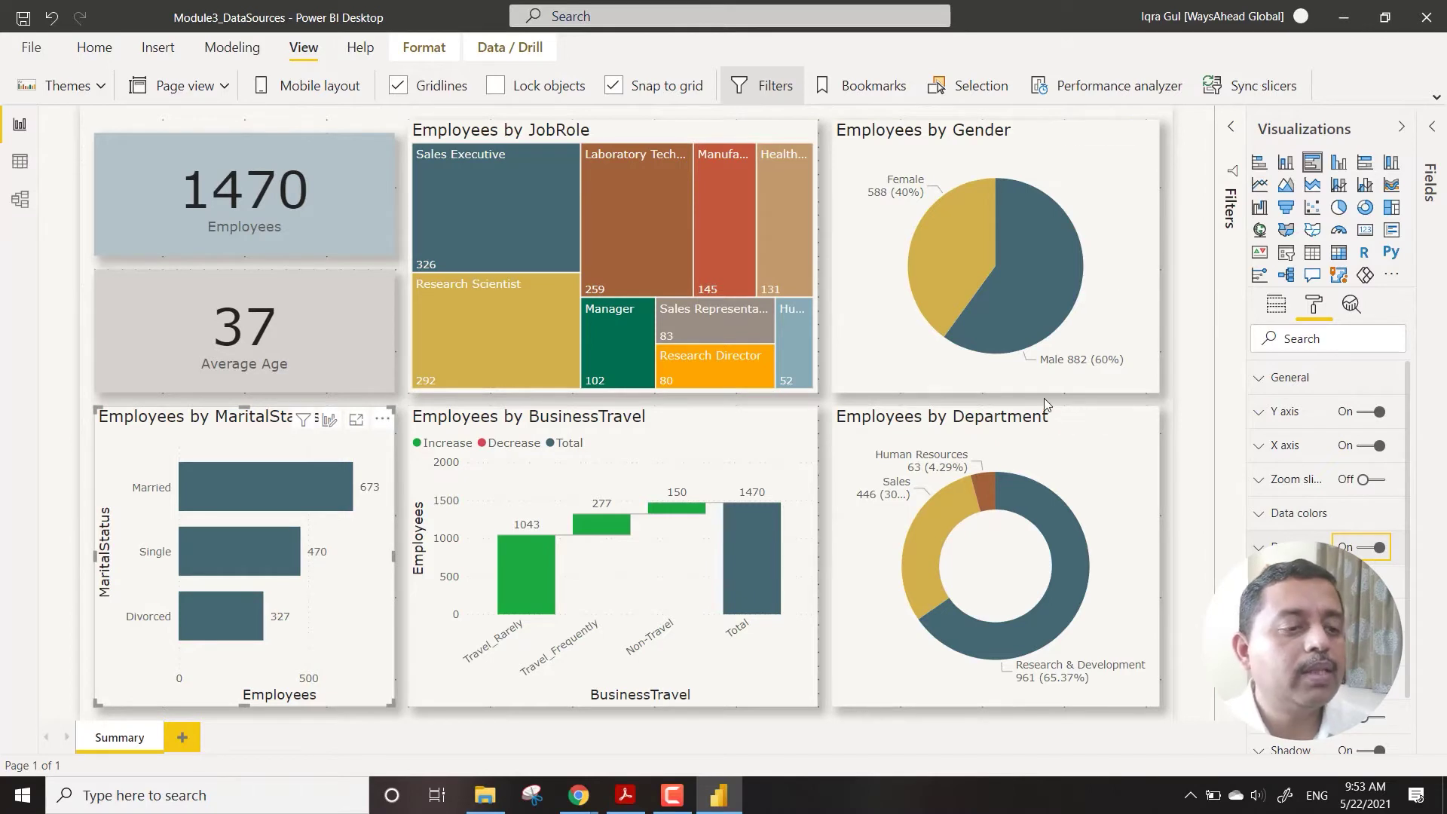
pyautogui.click(1401, 126)
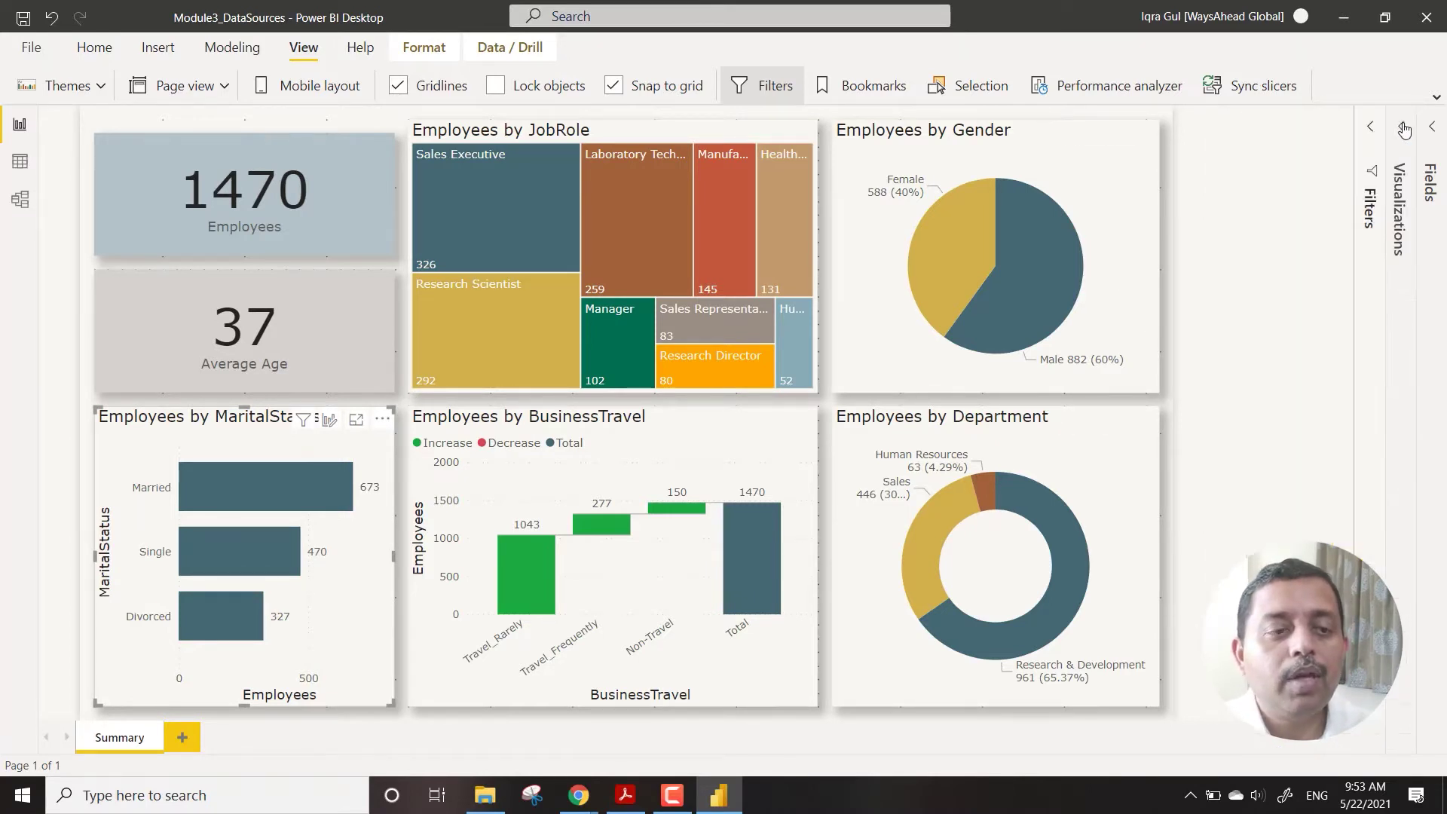
pyautogui.click(1296, 170)
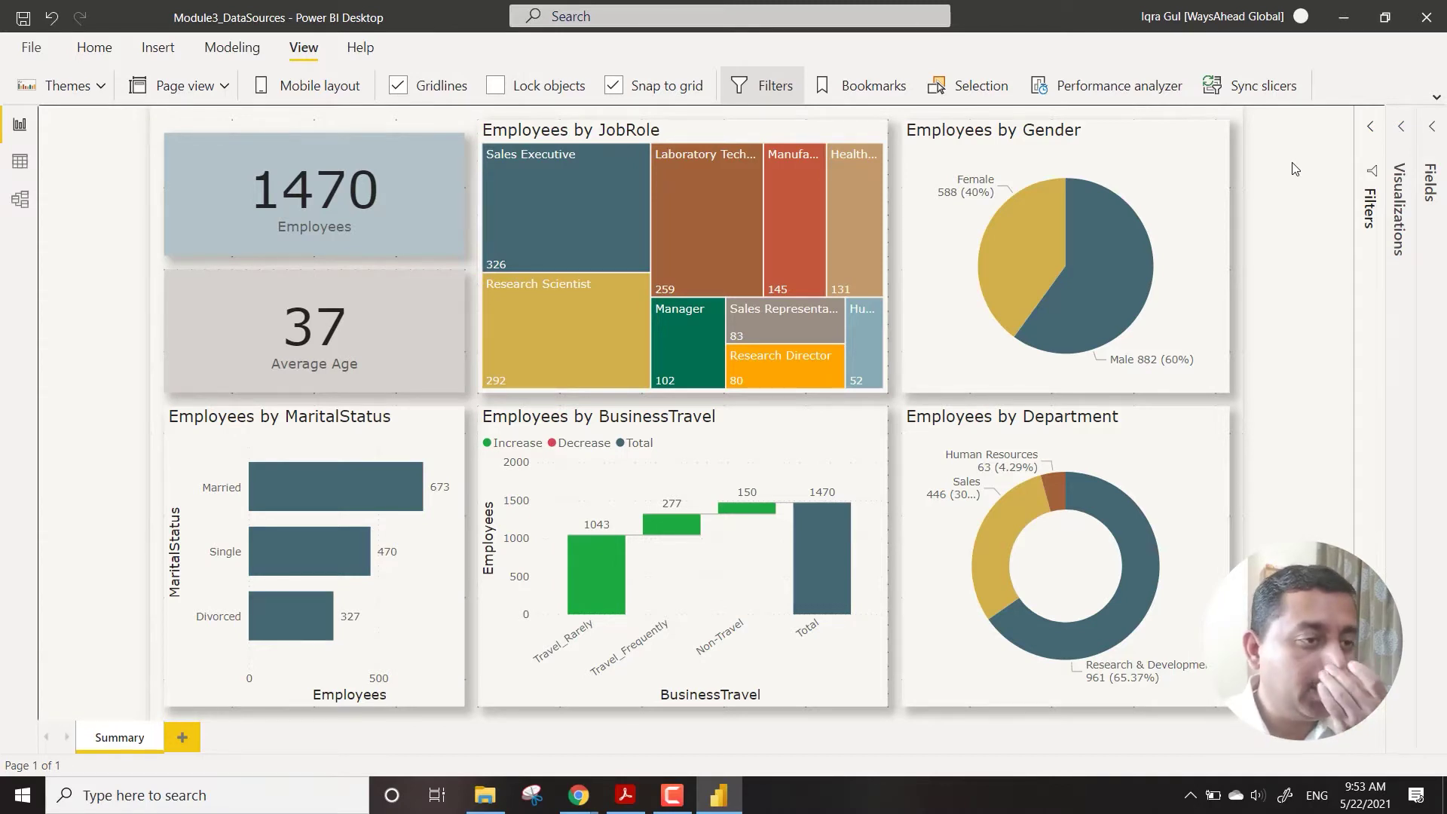
# Move the Employees card up level with the treemap's upper edge and extend it down toward the Average Age card
pyautogui.click(397, 149)
pyautogui.moveTo(355, 151); pyautogui.dragTo(354, 139)
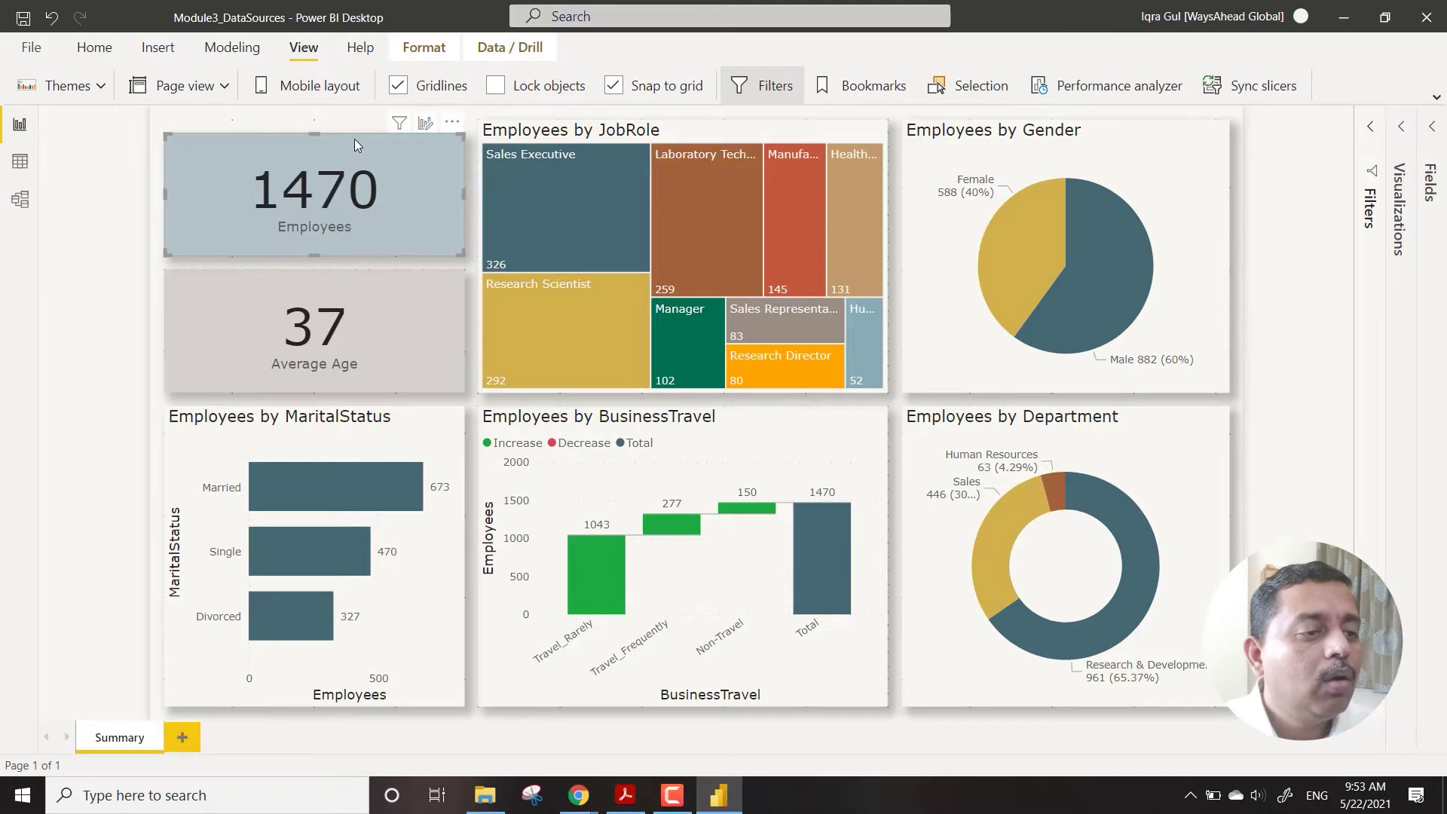
pyautogui.click(364, 300)
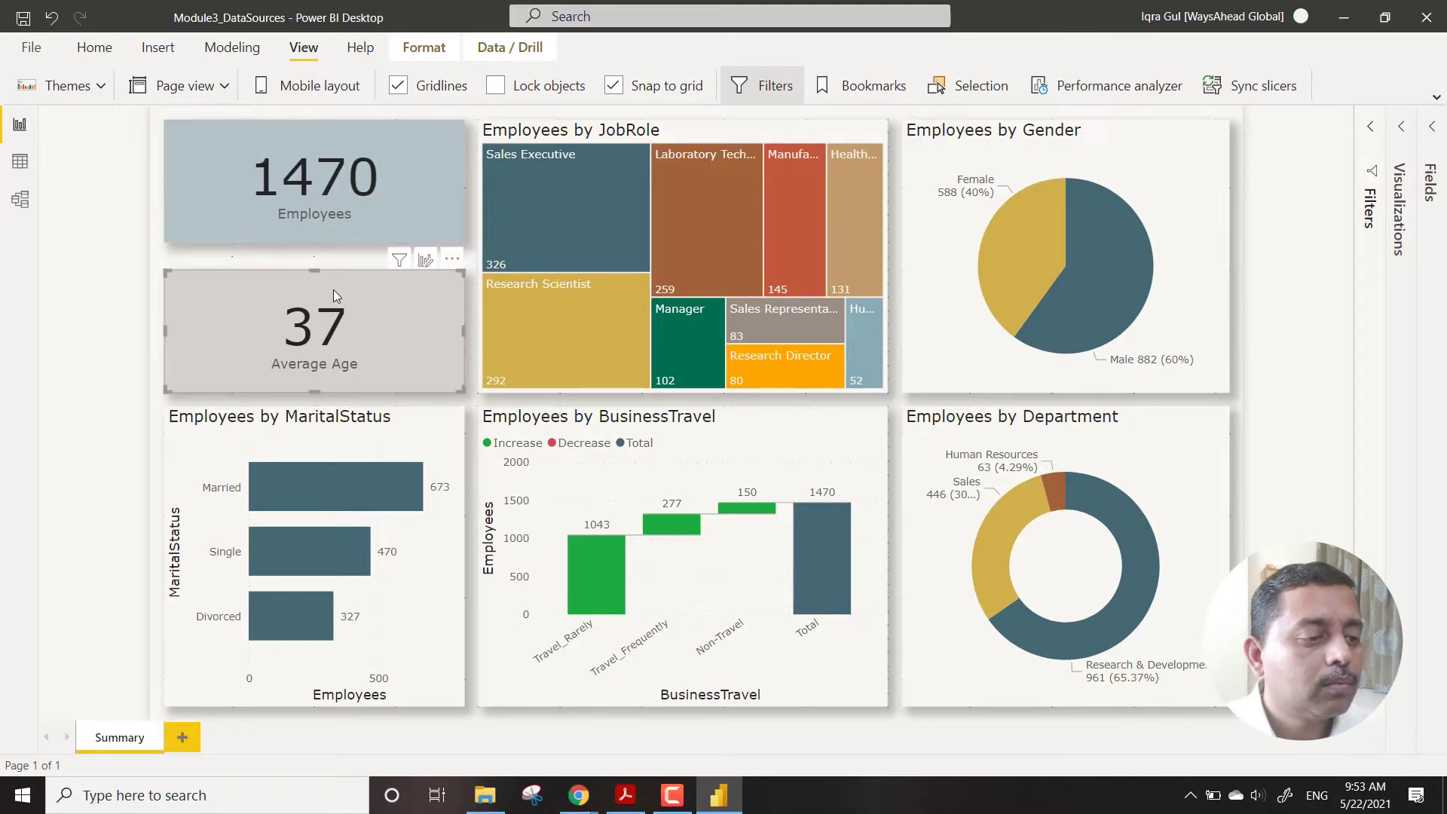
pyautogui.moveTo(318, 270); pyautogui.dragTo(312, 256)
pyautogui.click(372, 224)
pyautogui.click(1275, 217)
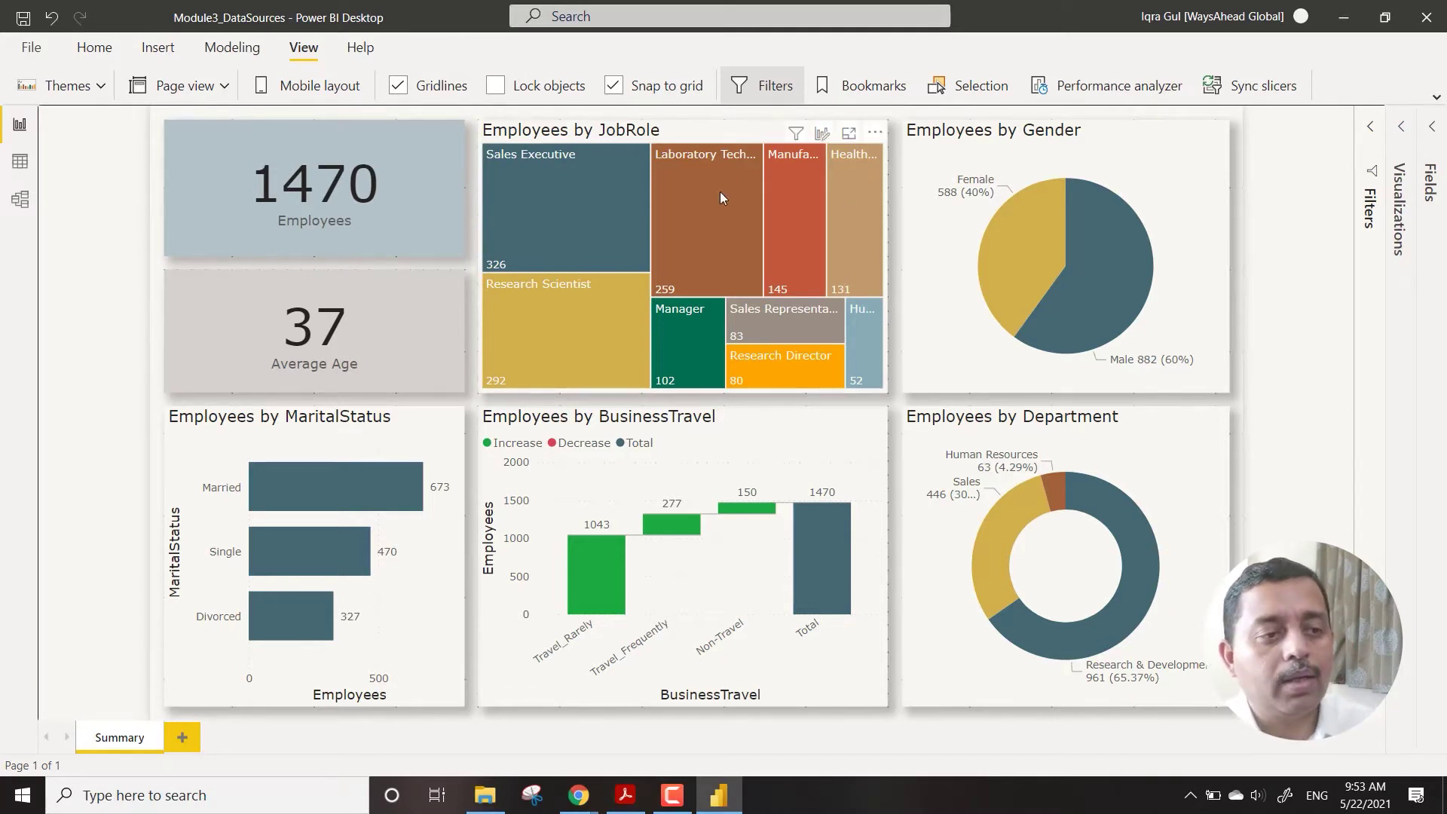
pyautogui.moveTo(720, 196)
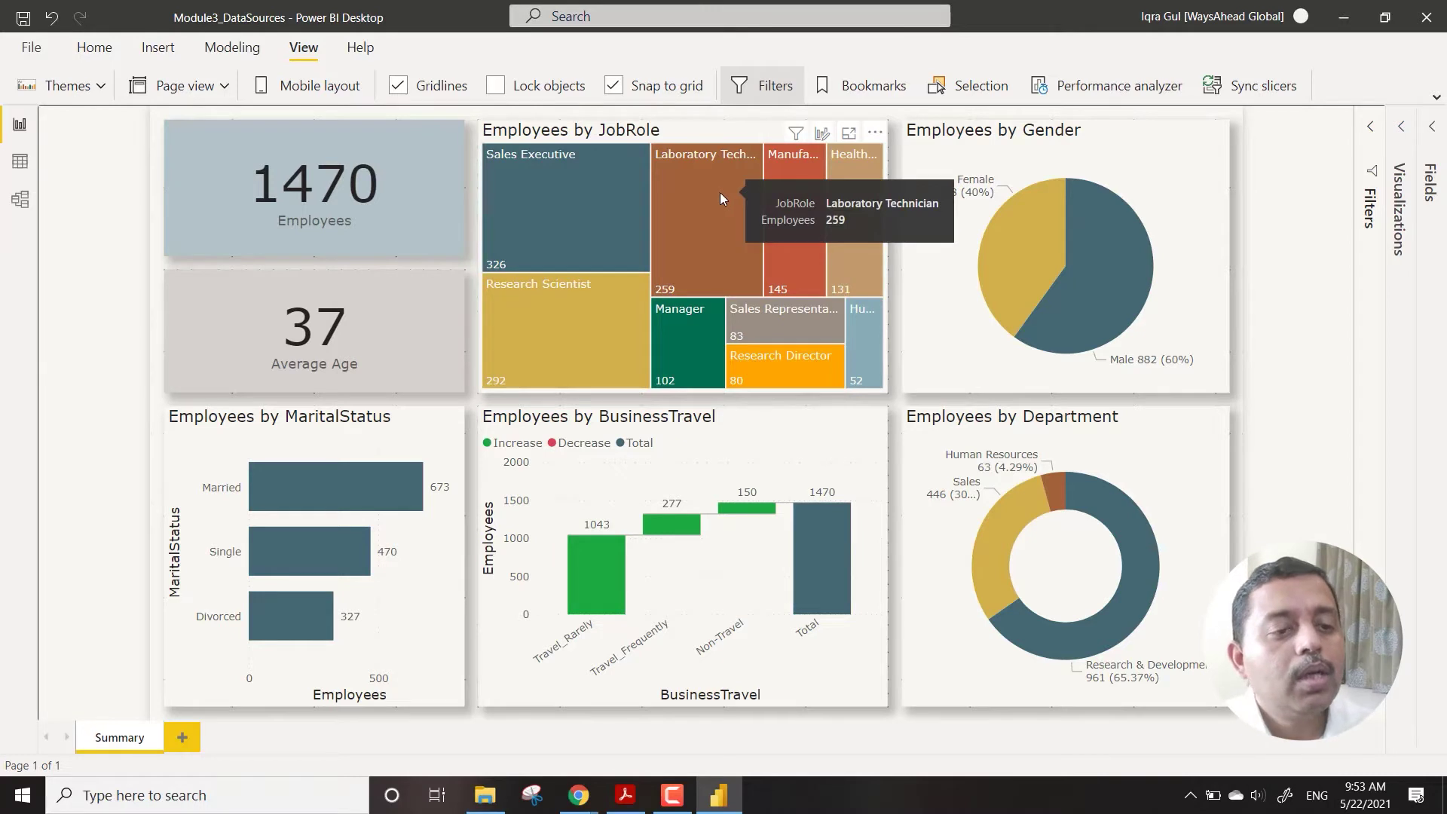
pyautogui.moveTo(793, 309)
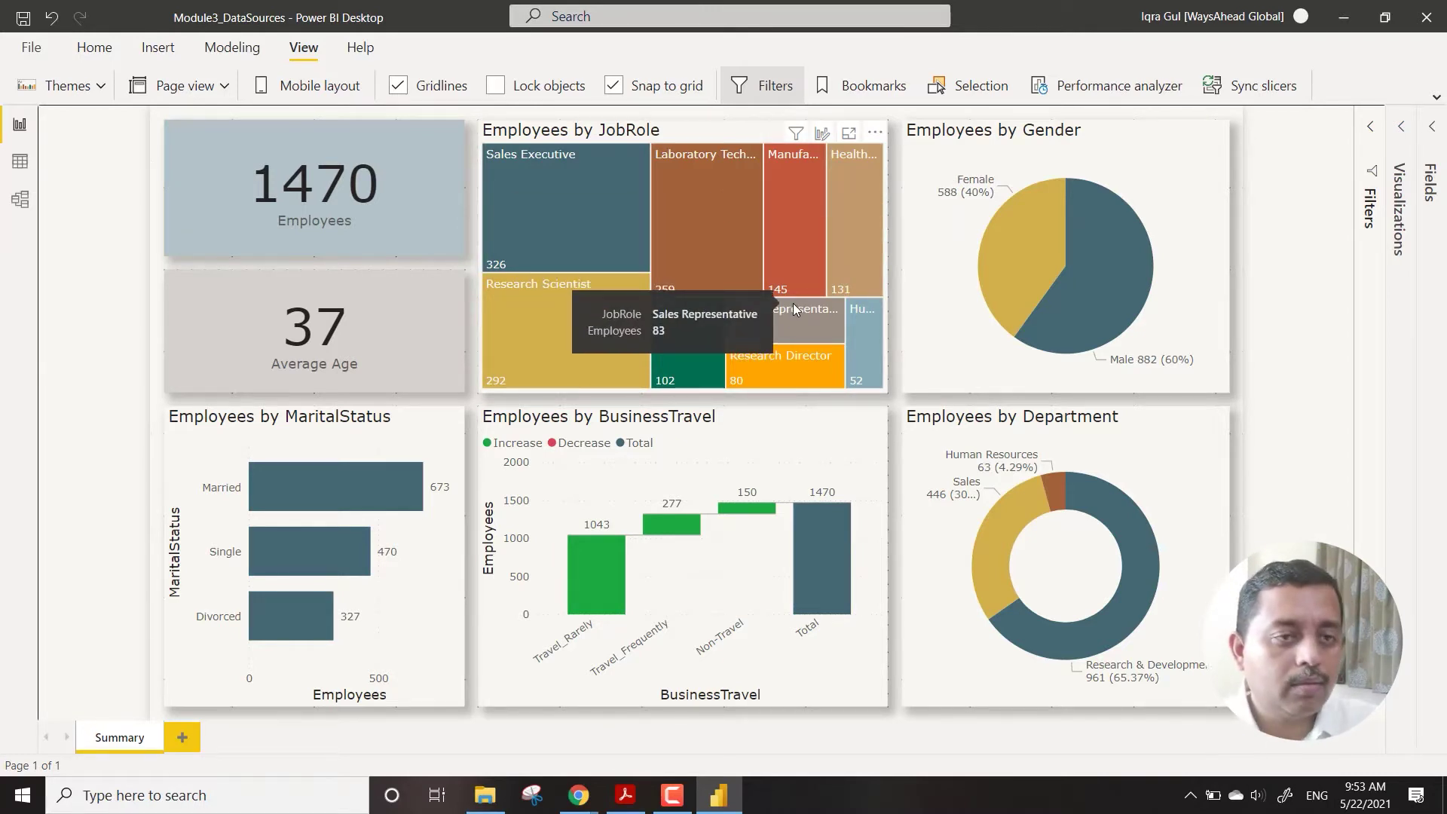
# Spotlight the JobRole treemap, highlight Sales Executive and clear it, then leave the spotlight
pyautogui.click(875, 134)
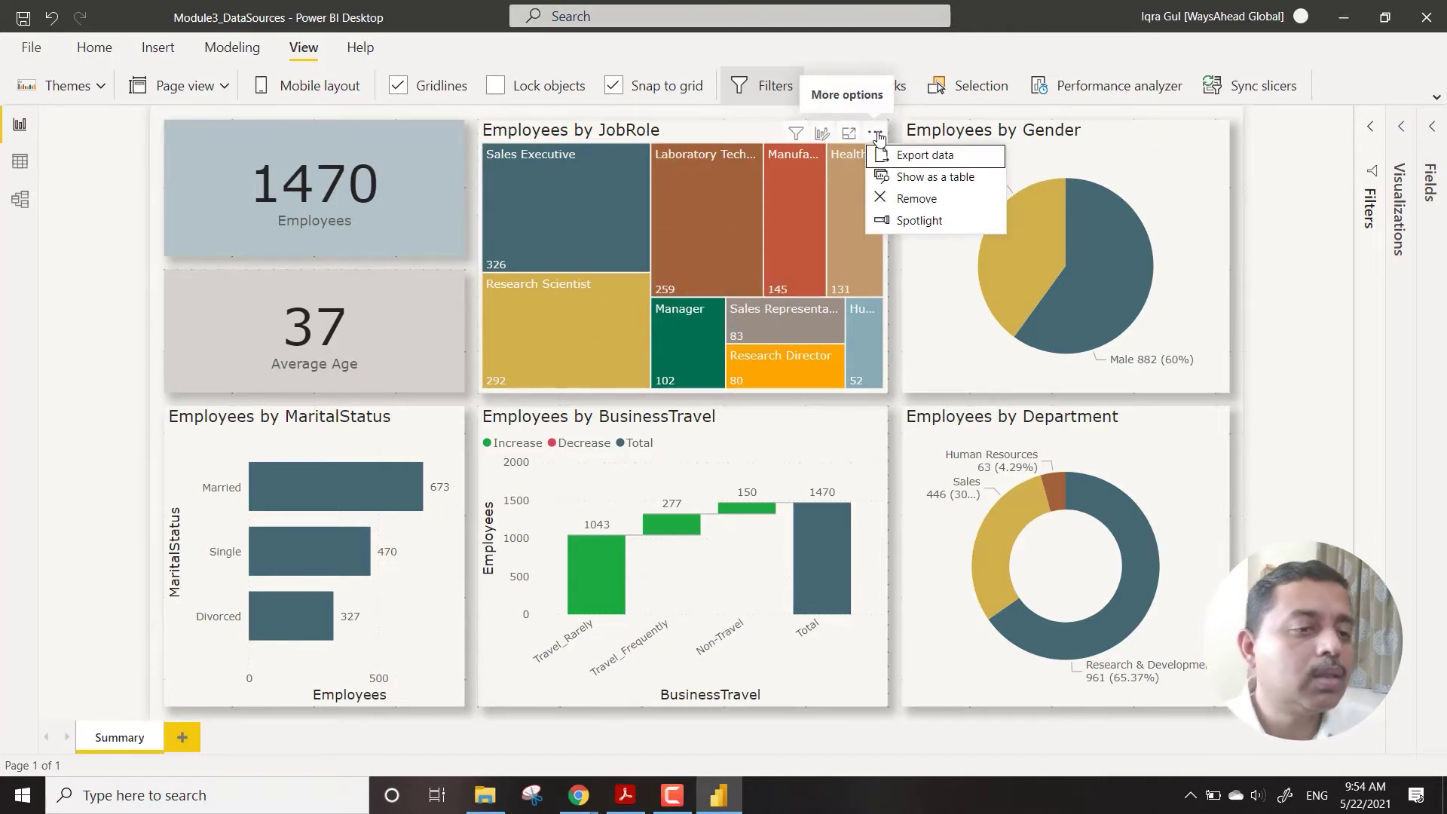
pyautogui.click(931, 221)
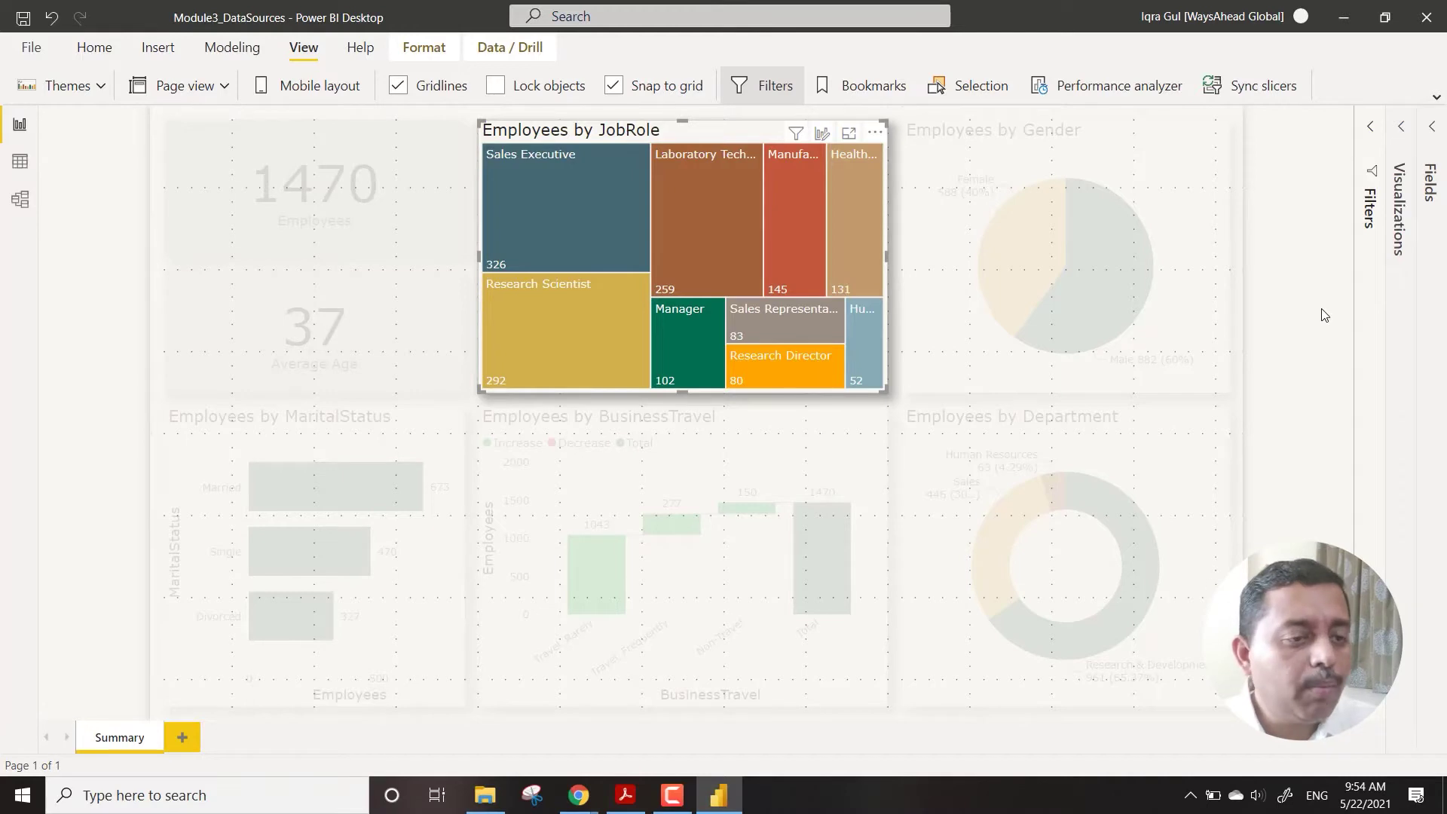
pyautogui.click(594, 229)
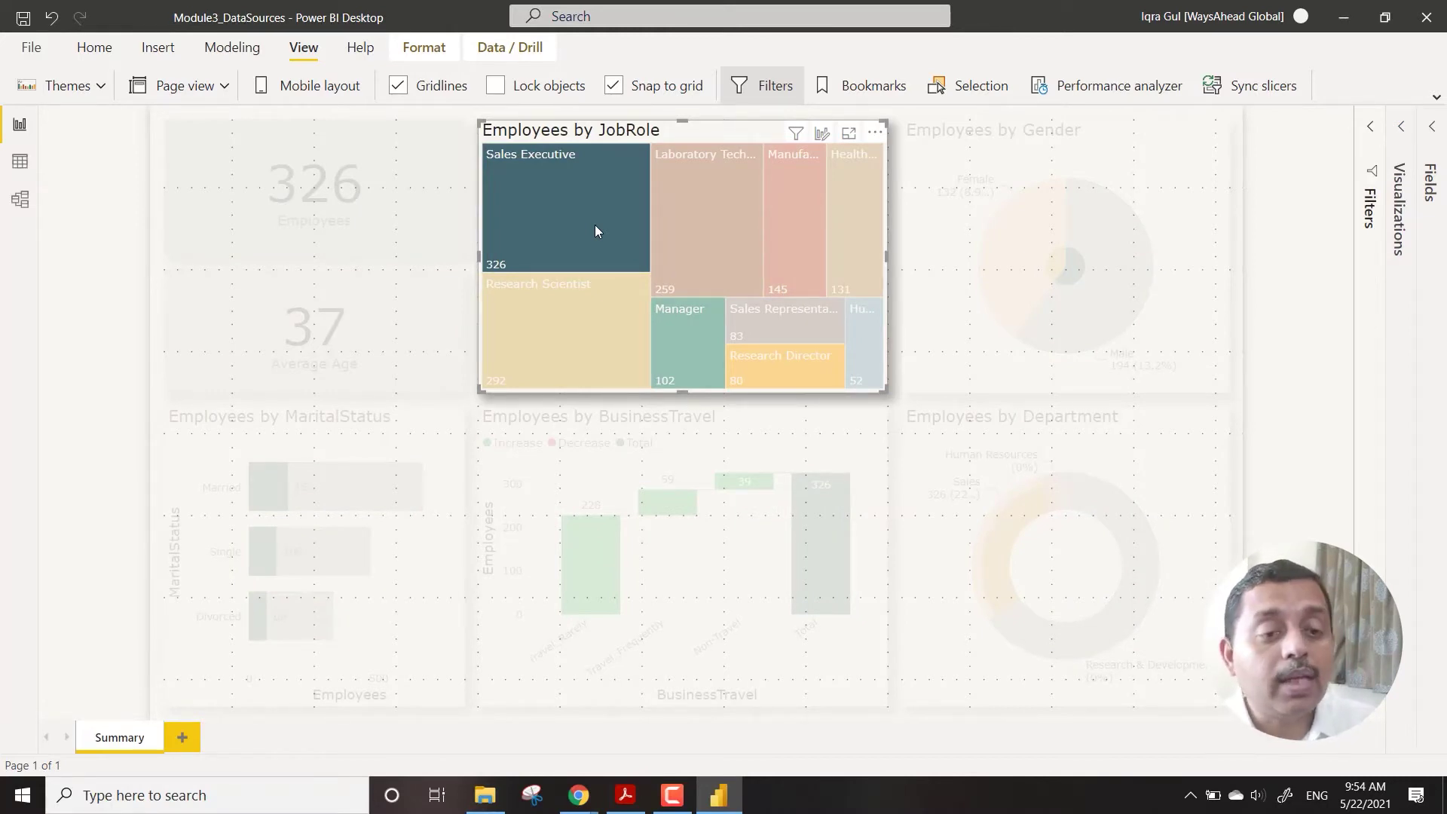
pyautogui.click(595, 226)
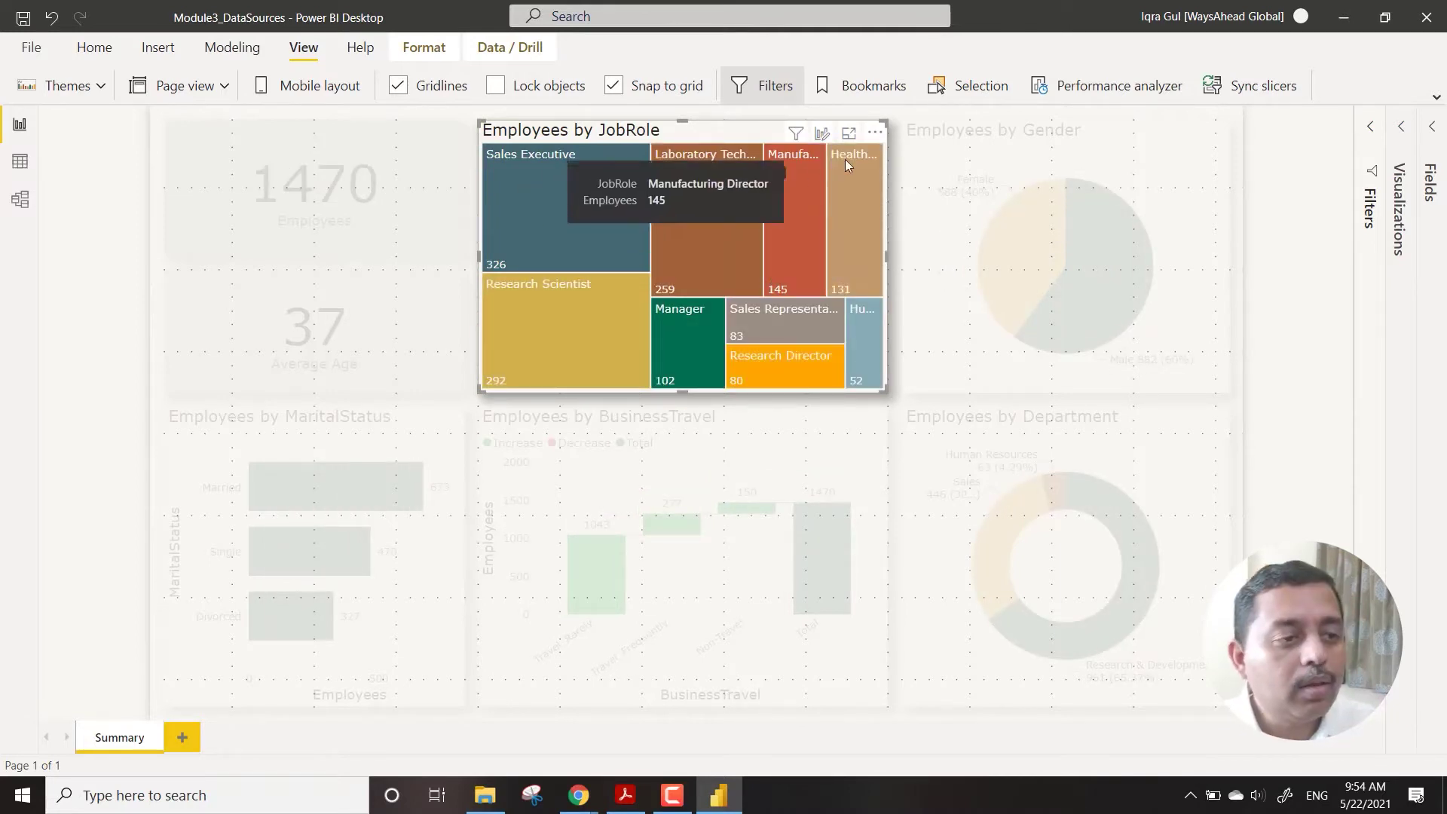
pyautogui.click(907, 169)
pyautogui.click(1294, 193)
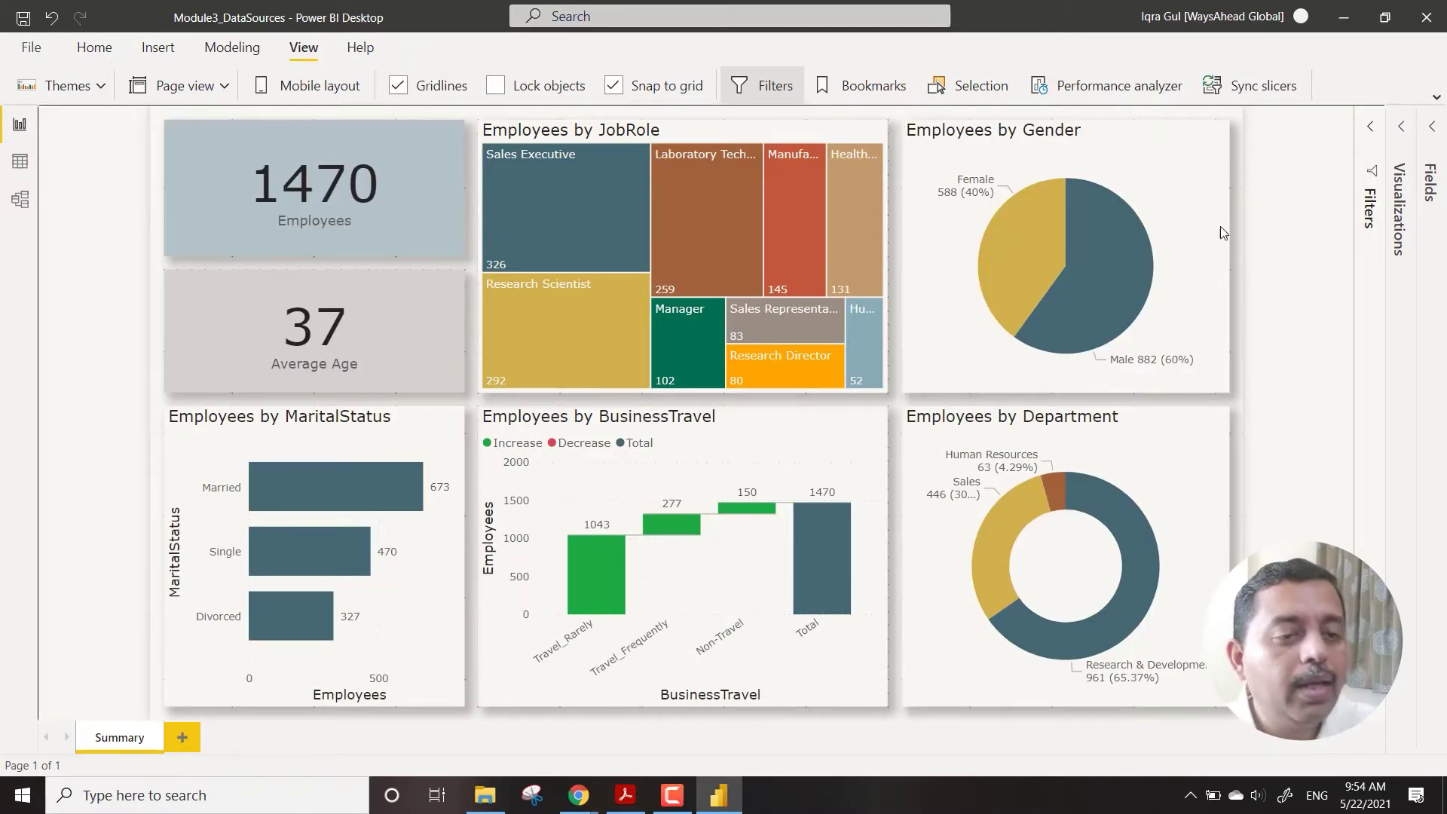
# Cross-highlight the page by Male and by Female from the Gender pie chart, then clear the selection
pyautogui.click(1120, 261)
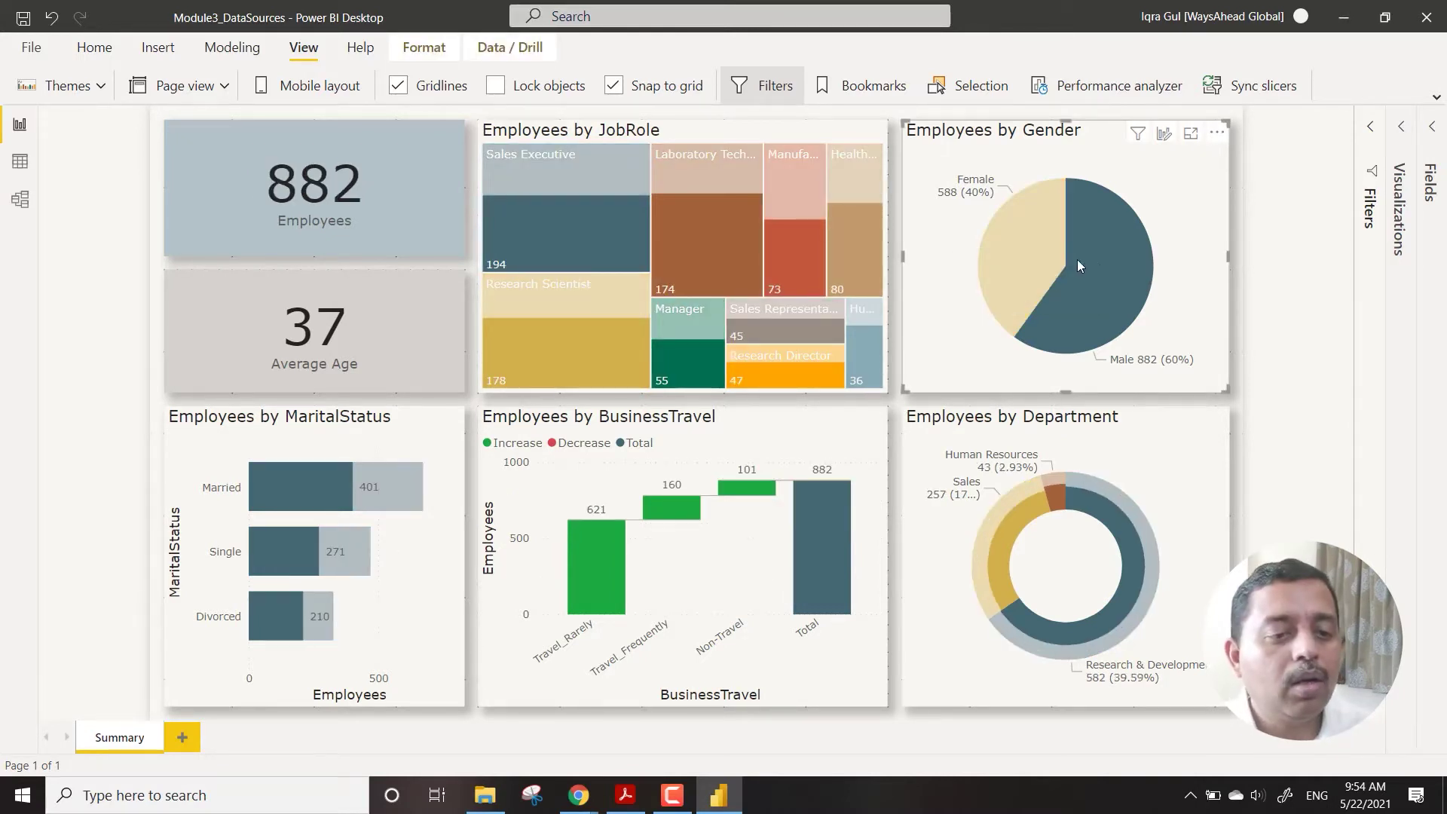
pyautogui.moveTo(1035, 259)
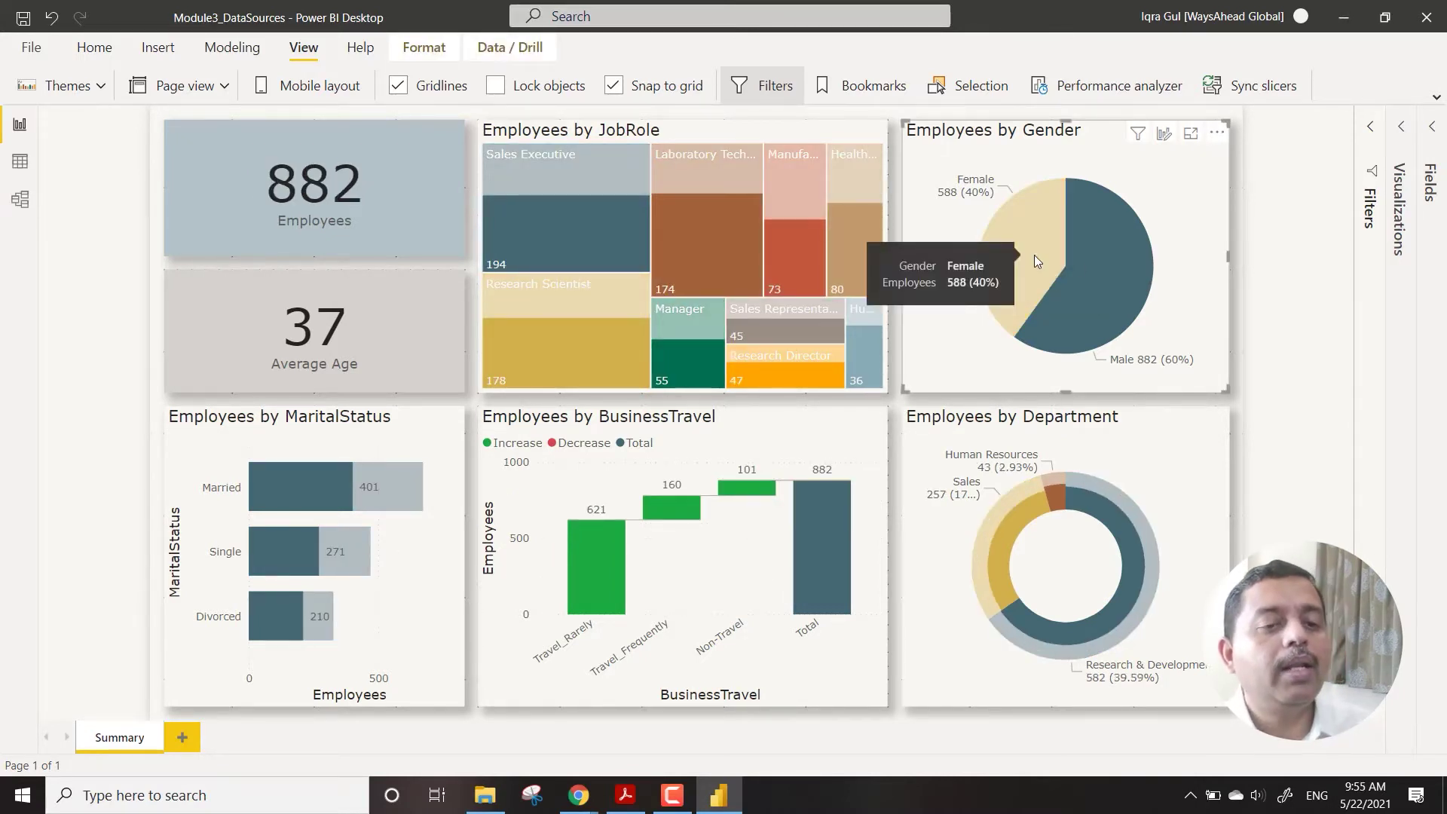
pyautogui.click(1034, 256)
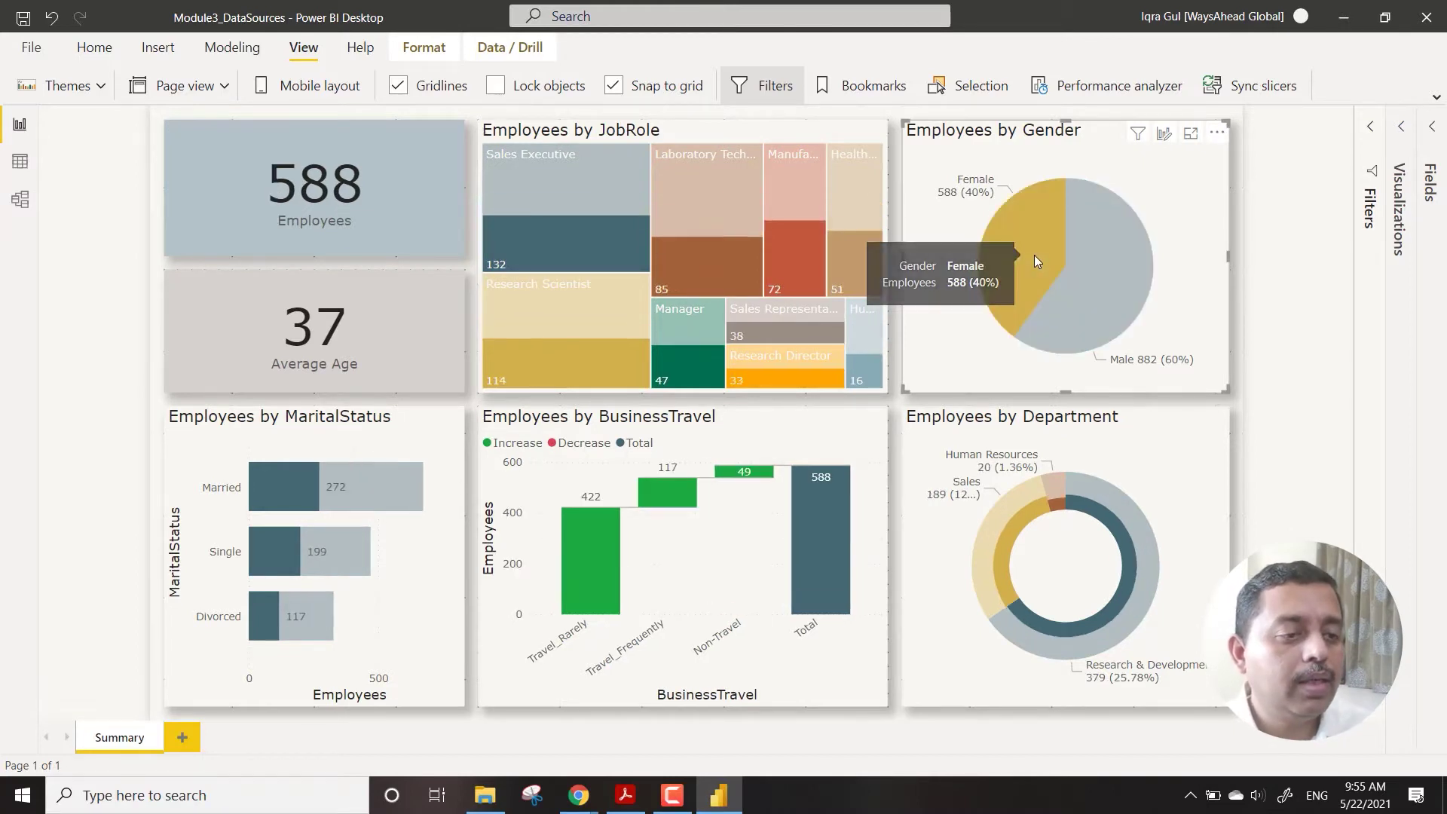
pyautogui.click(1033, 257)
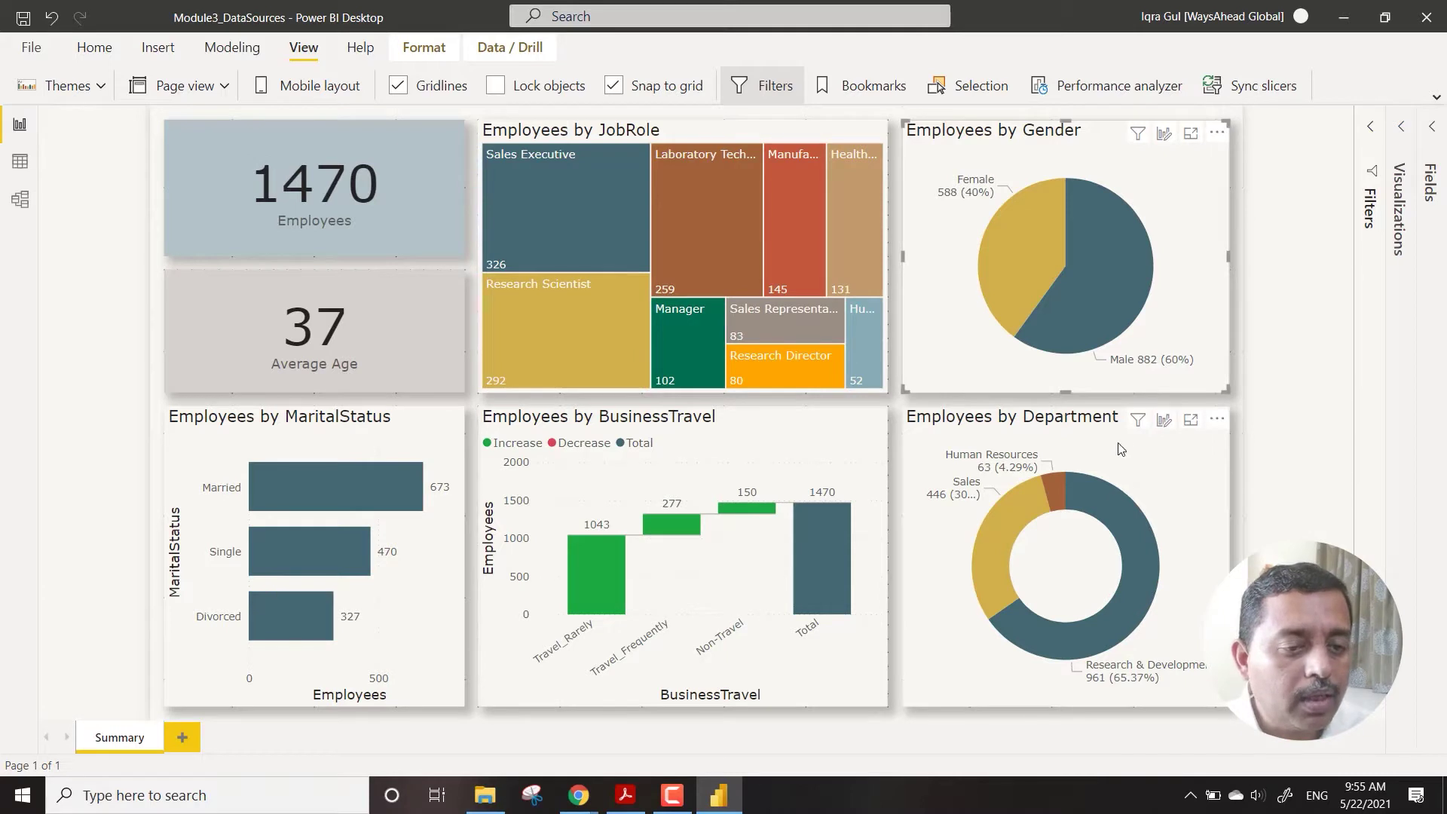
# Cross-highlight the page by Research & Development and by Sales from the Department donut, then clear the selection
pyautogui.click(1128, 536)
pyautogui.click(1002, 536)
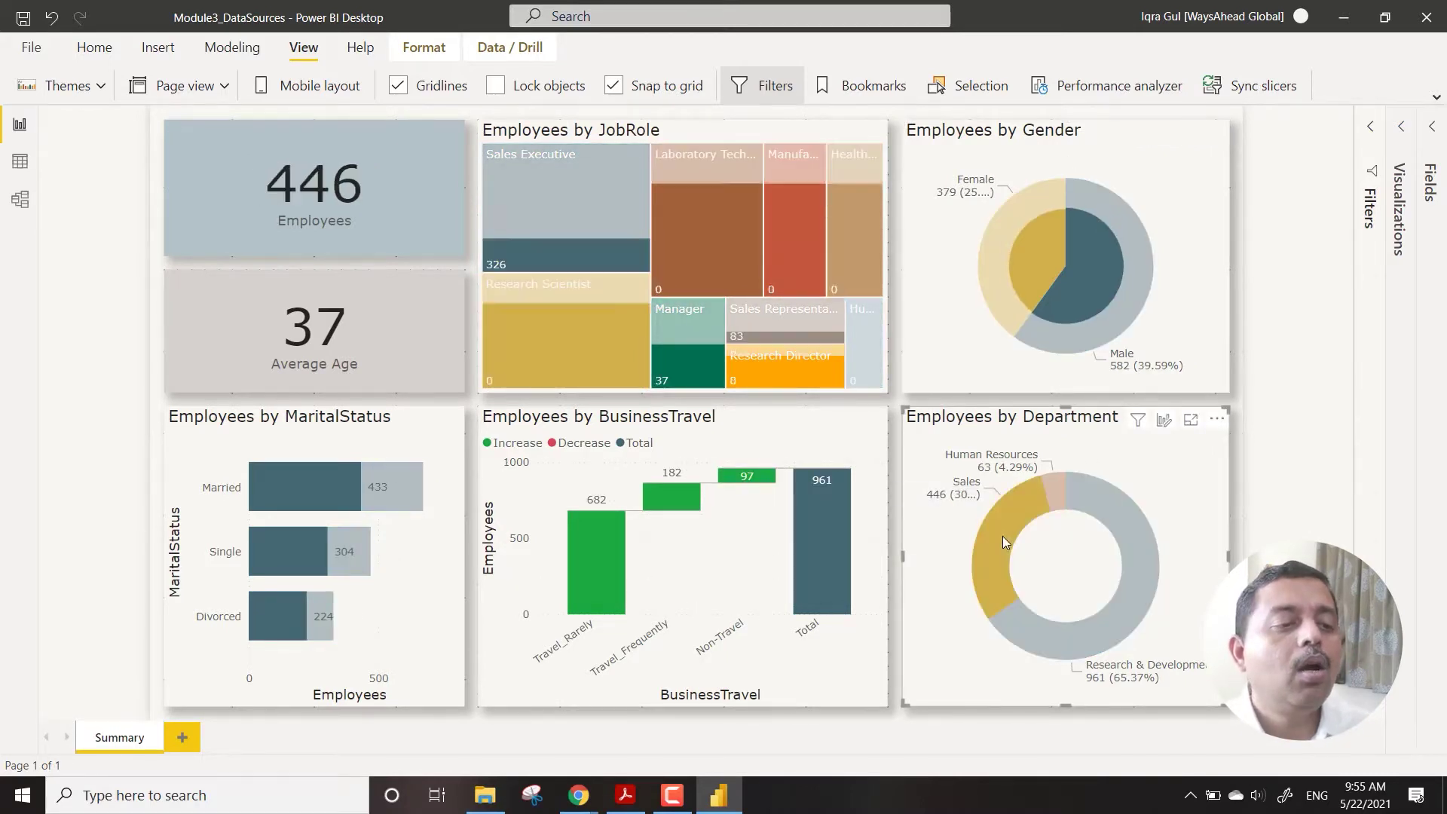
pyautogui.click(1002, 536)
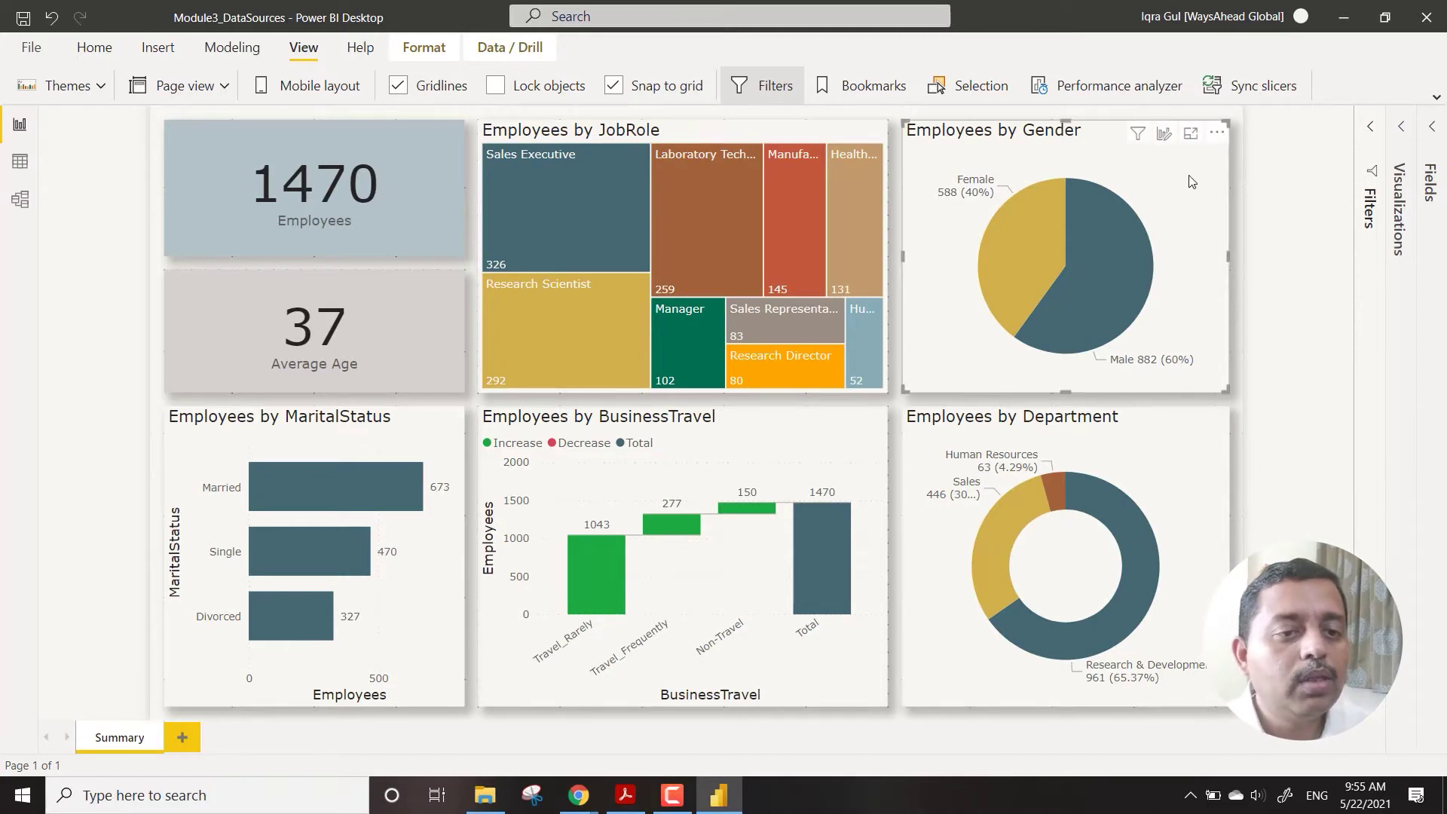
# Edit the Gender pie chart's interactions so it filters the JobRole treemap and the MaritalStatus bar chart
pyautogui.click(422, 47)
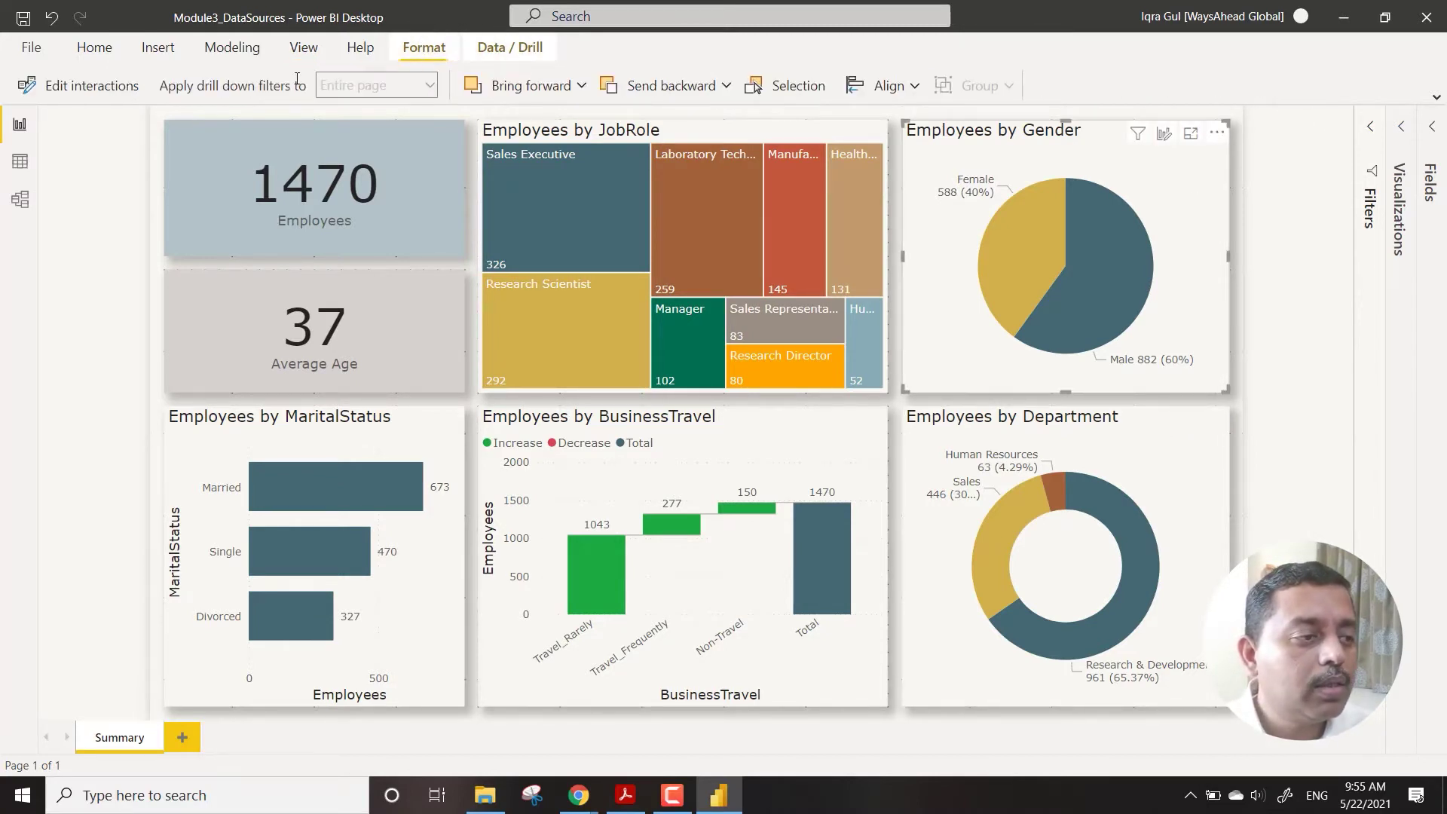
pyautogui.click(59, 88)
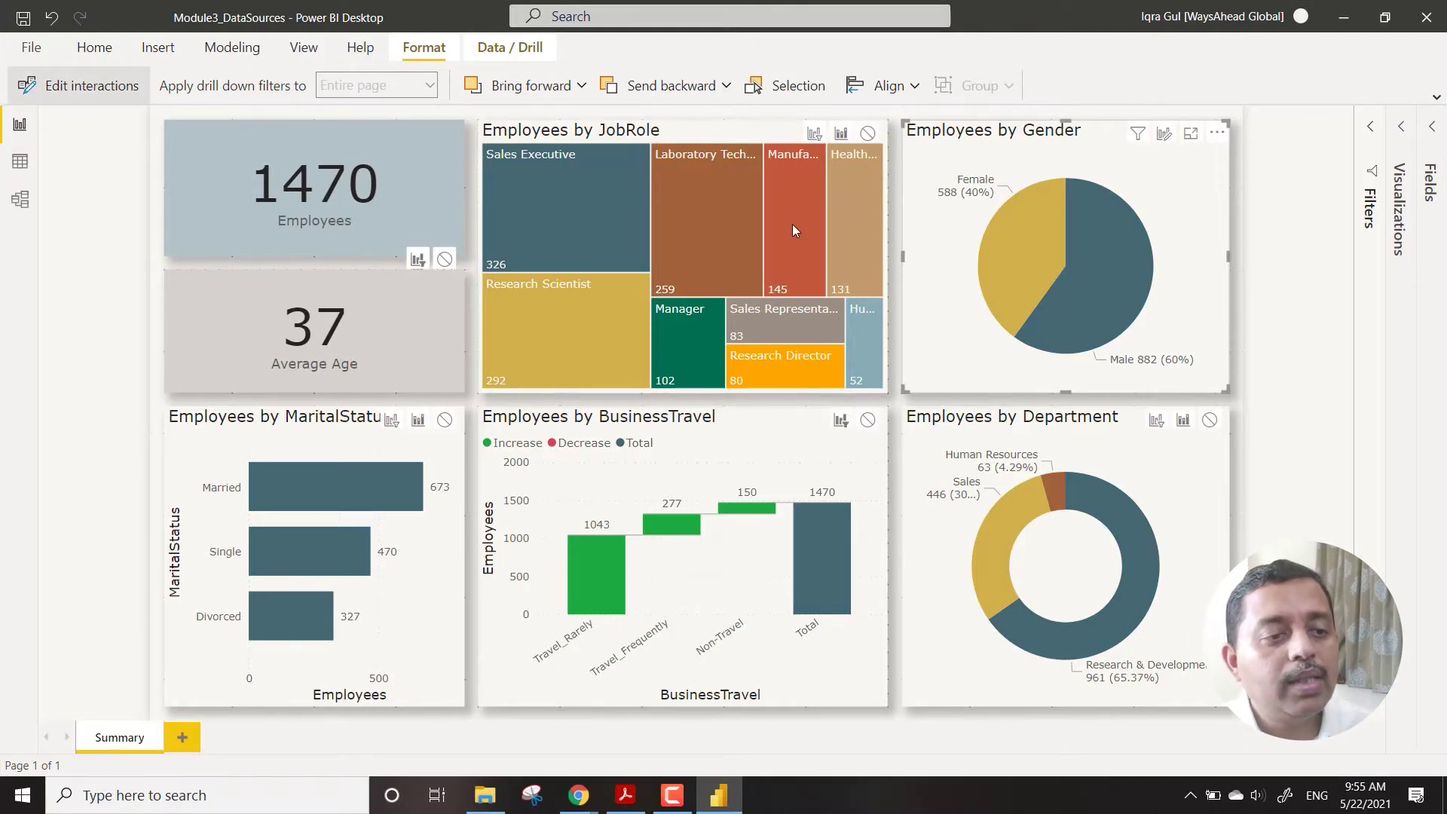
pyautogui.click(814, 133)
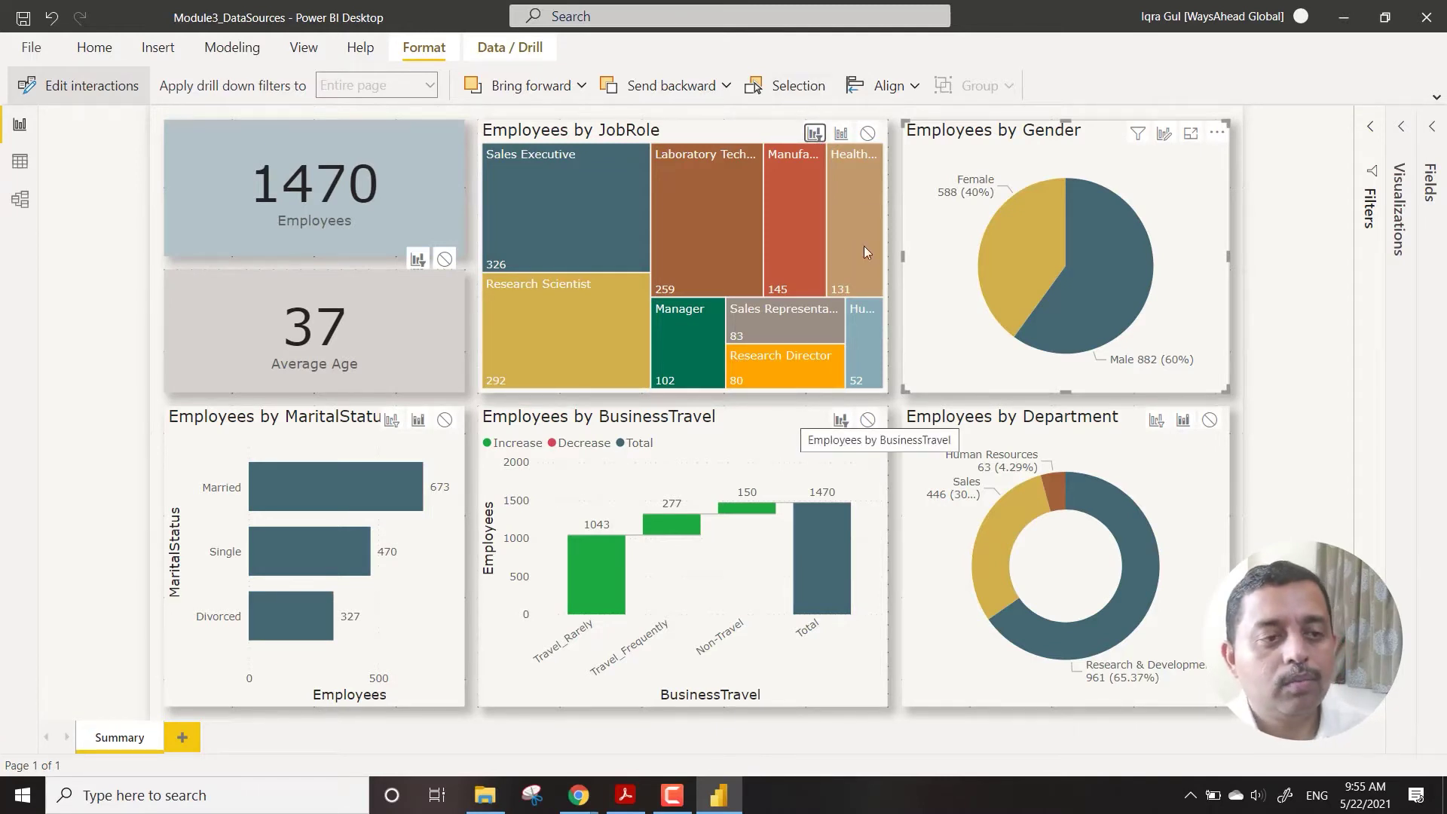
pyautogui.click(391, 421)
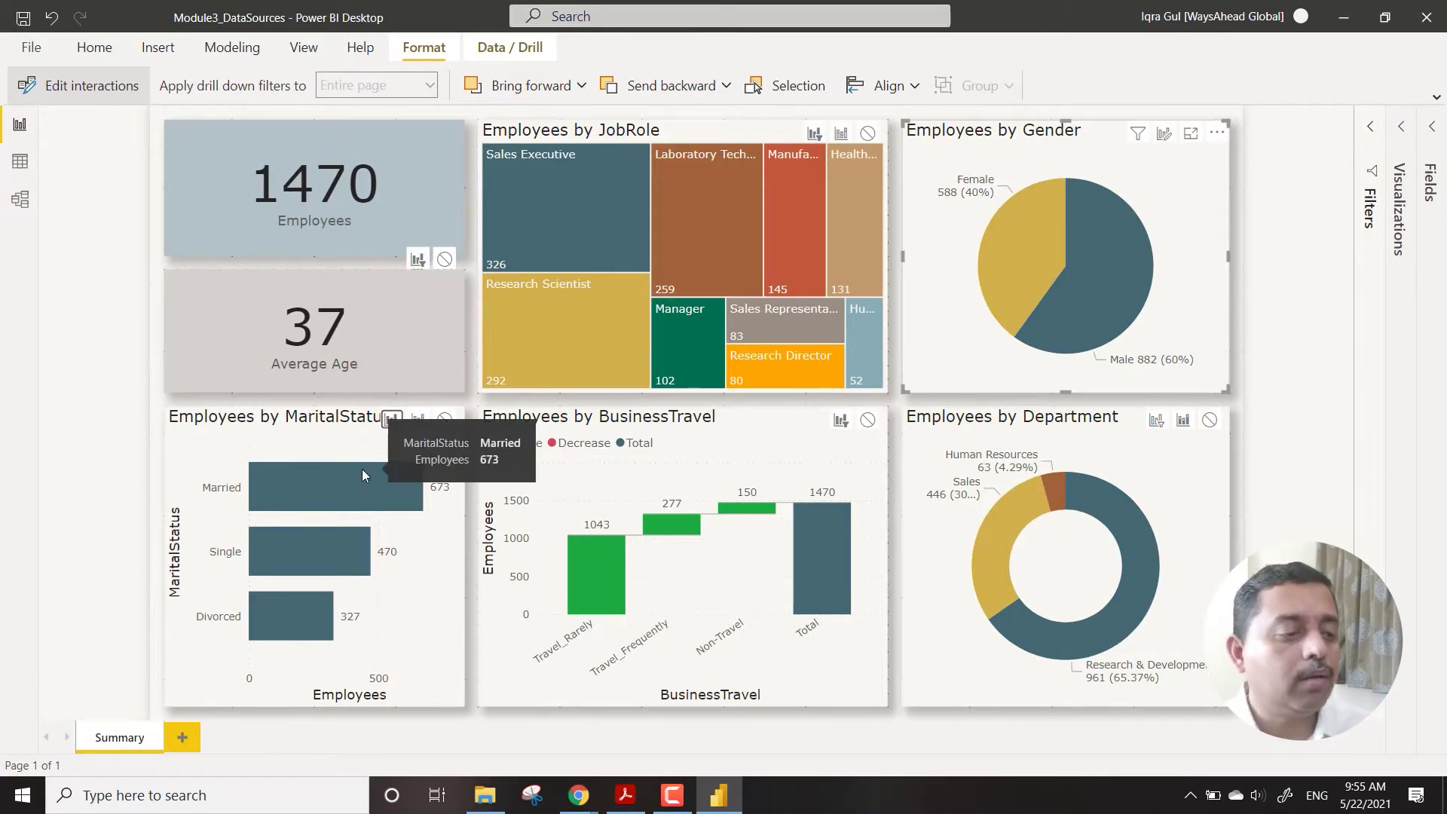
# Set the Department donut to filter the JobRole treemap and the MaritalStatus bar chart, then end interaction editing
pyautogui.click(1002, 484)
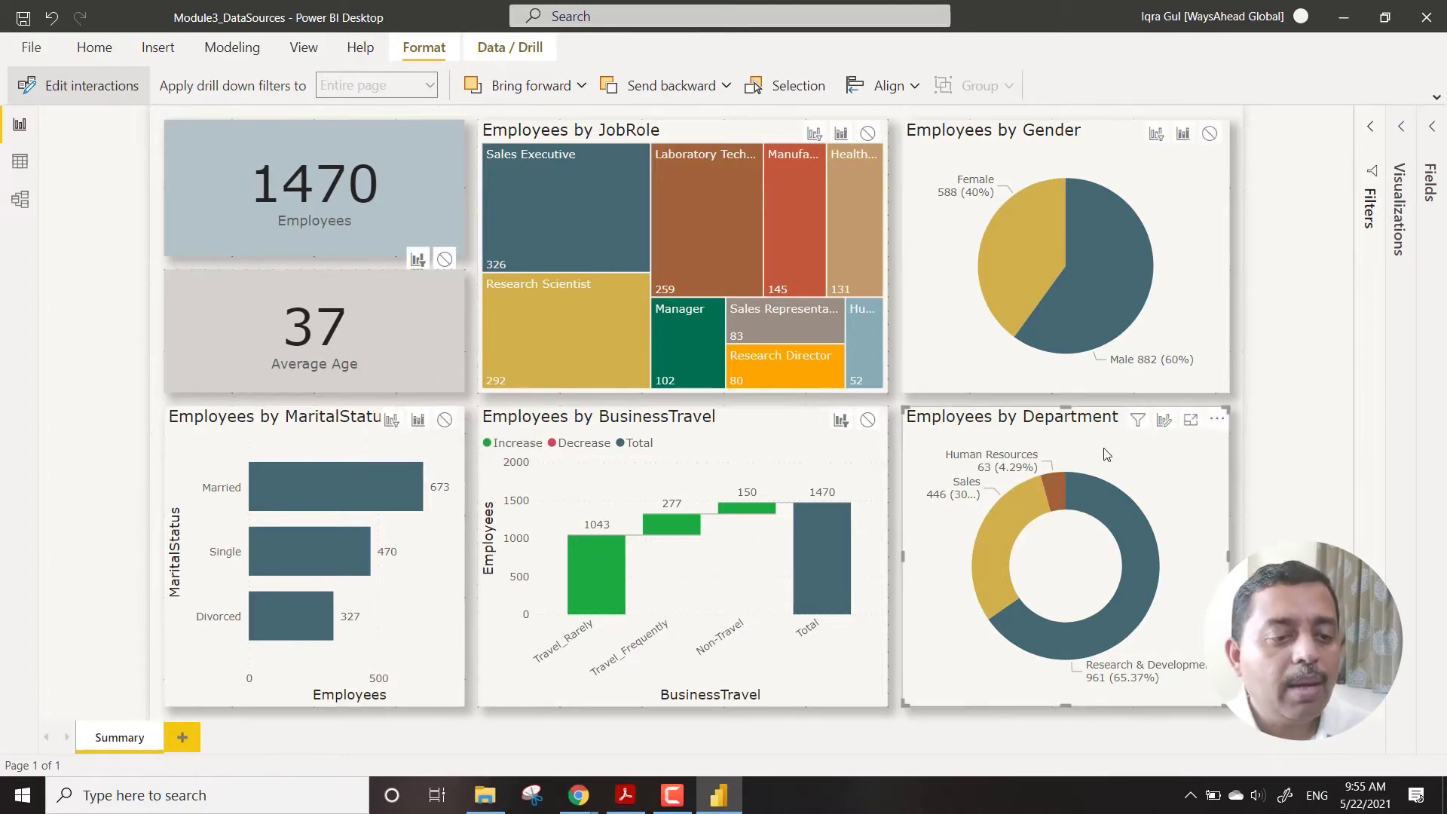
pyautogui.click(813, 134)
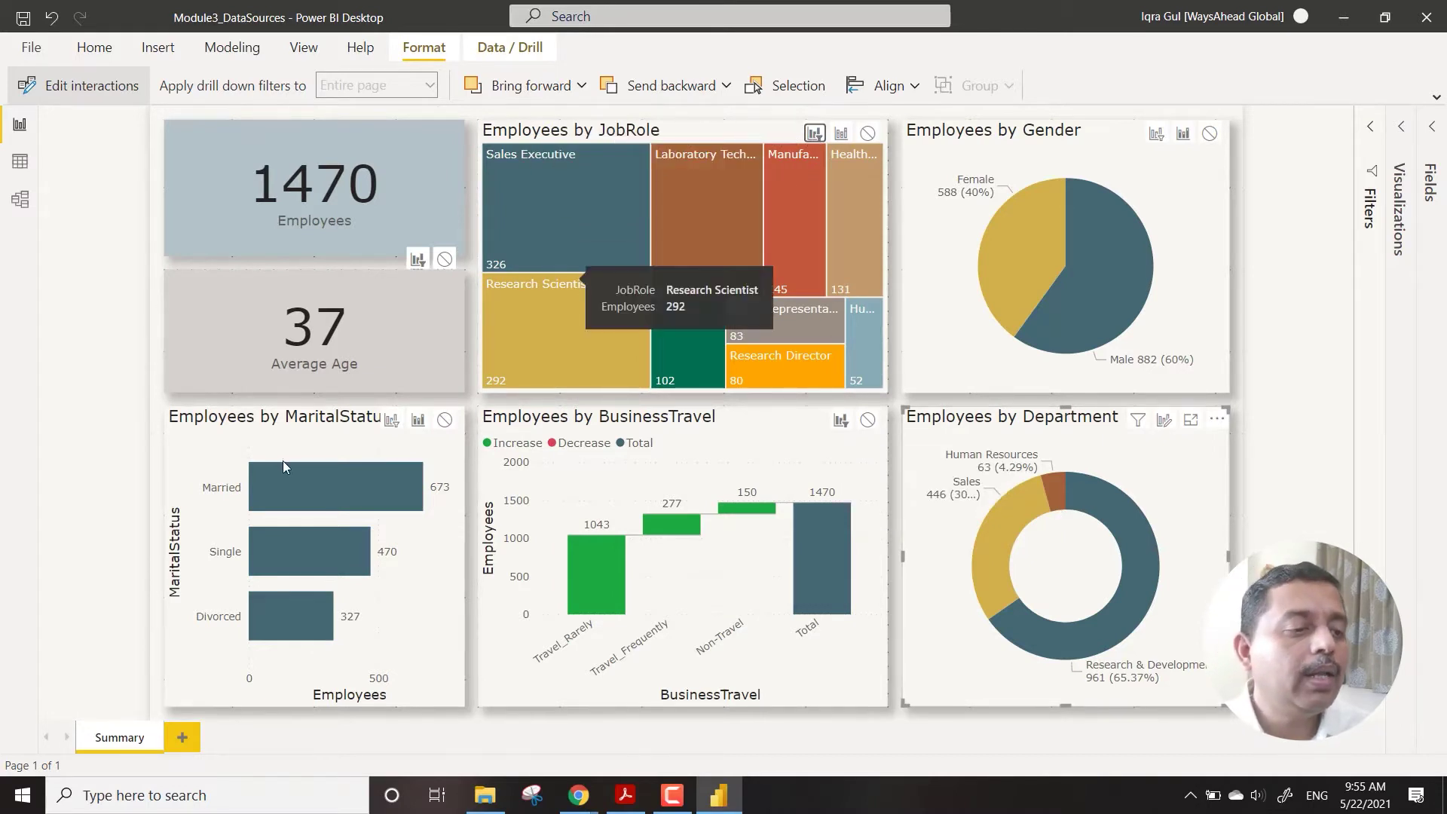
pyautogui.click(390, 425)
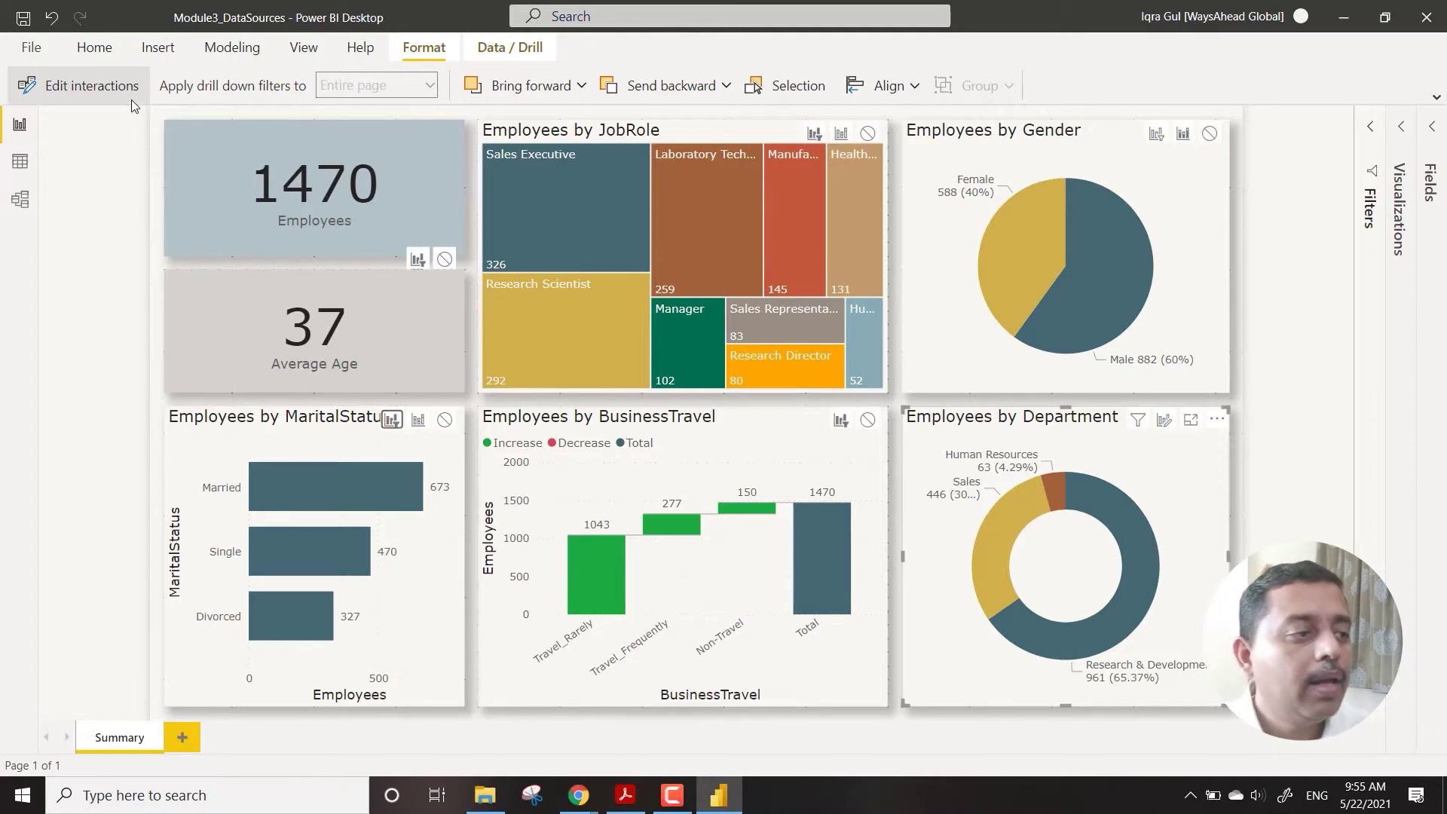
pyautogui.click(67, 91)
pyautogui.click(1286, 336)
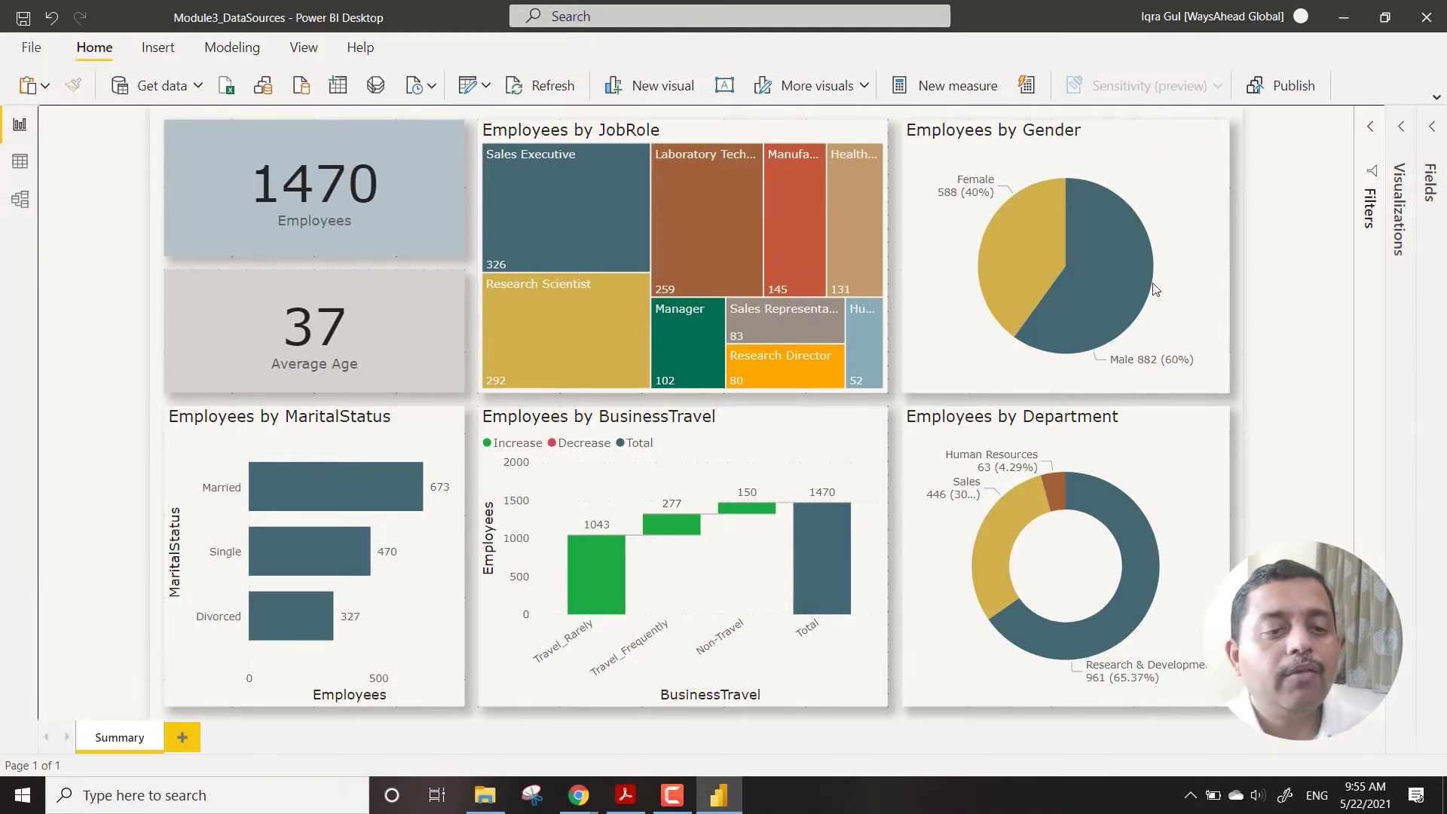
# Test the Male slice, then set the Gender pie and Department donut to filter each other and end interaction editing
pyautogui.click(1125, 275)
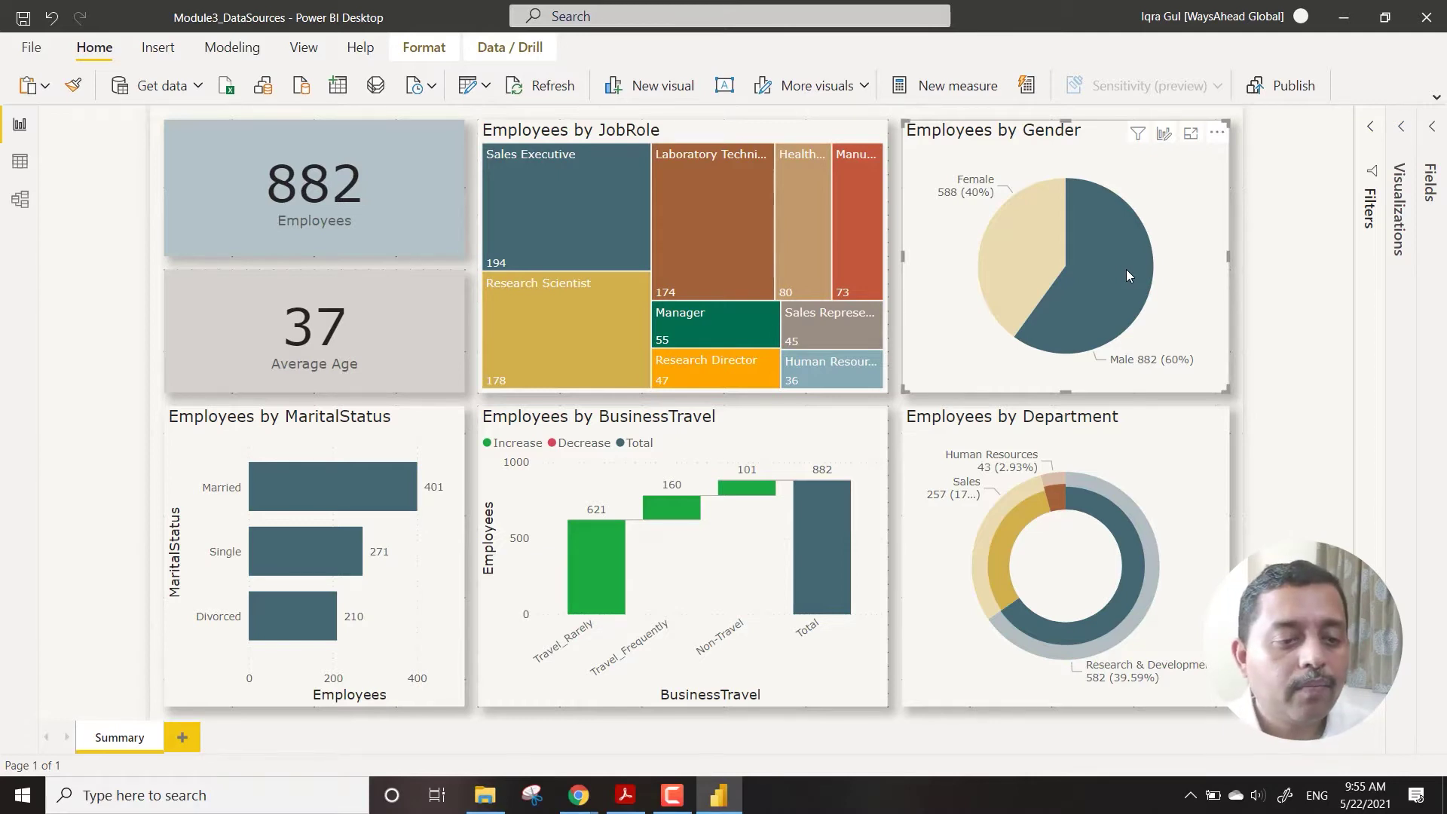
pyautogui.click(1126, 269)
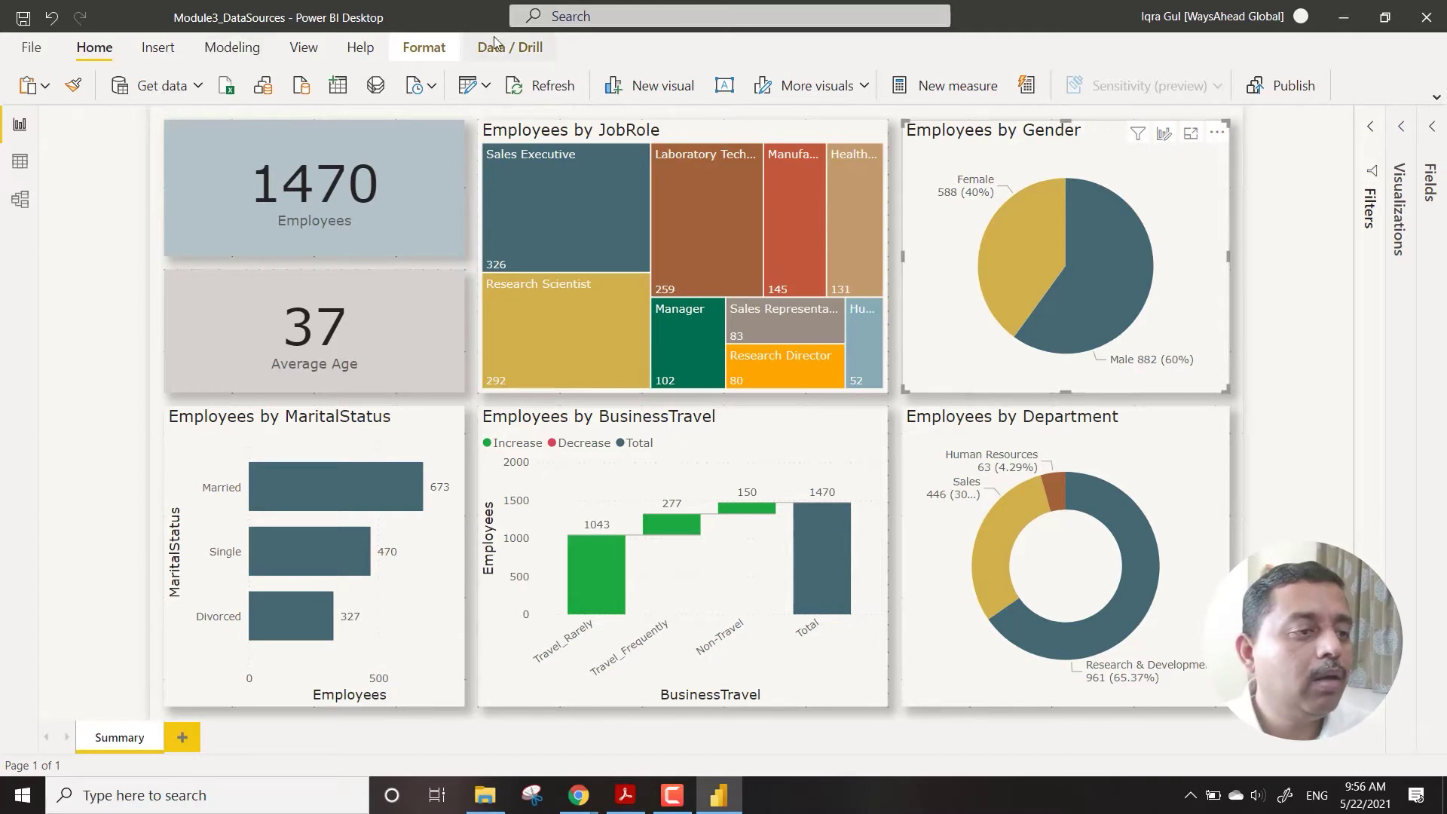
pyautogui.click(423, 47)
pyautogui.click(79, 85)
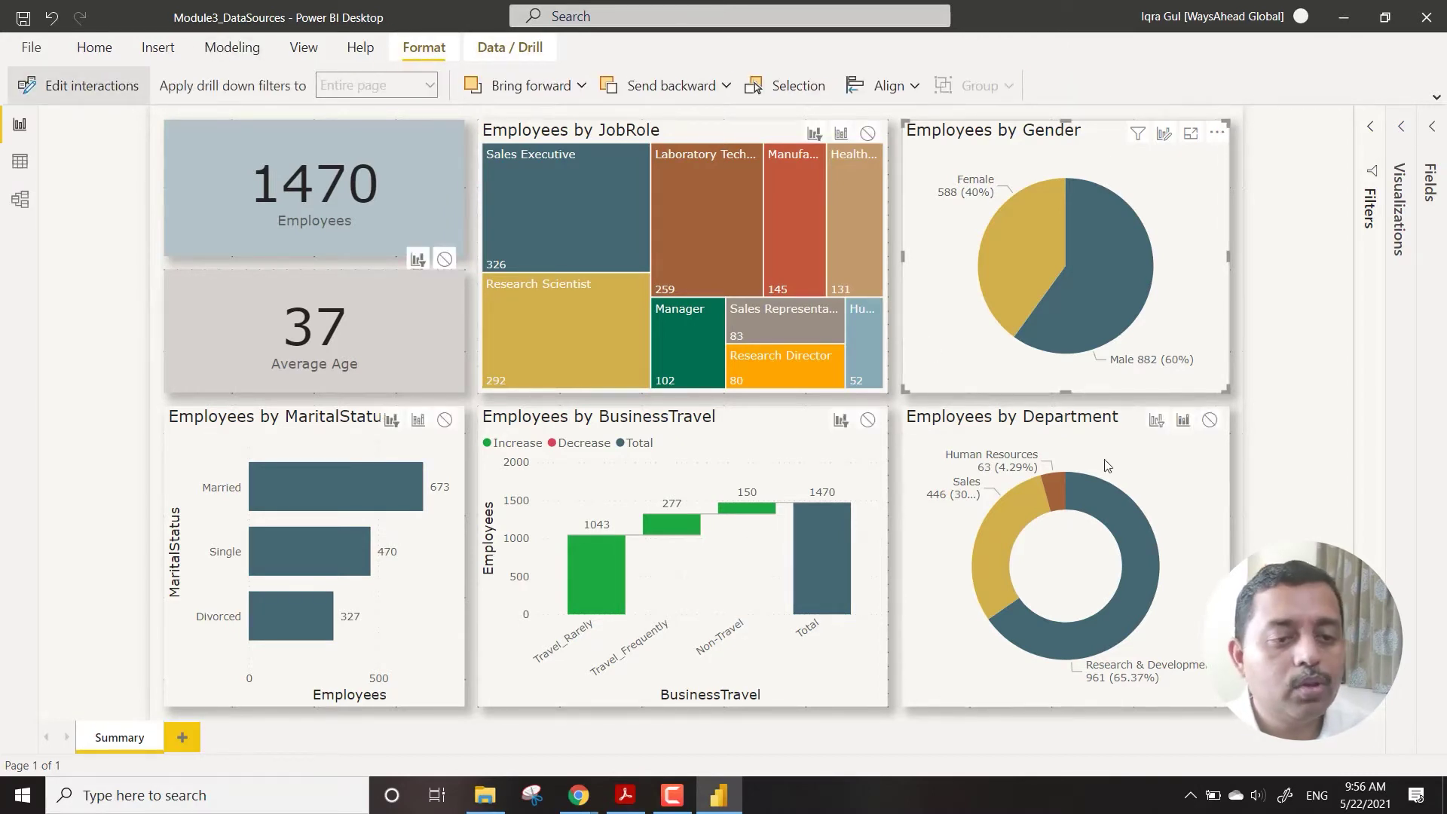
pyautogui.click(1161, 422)
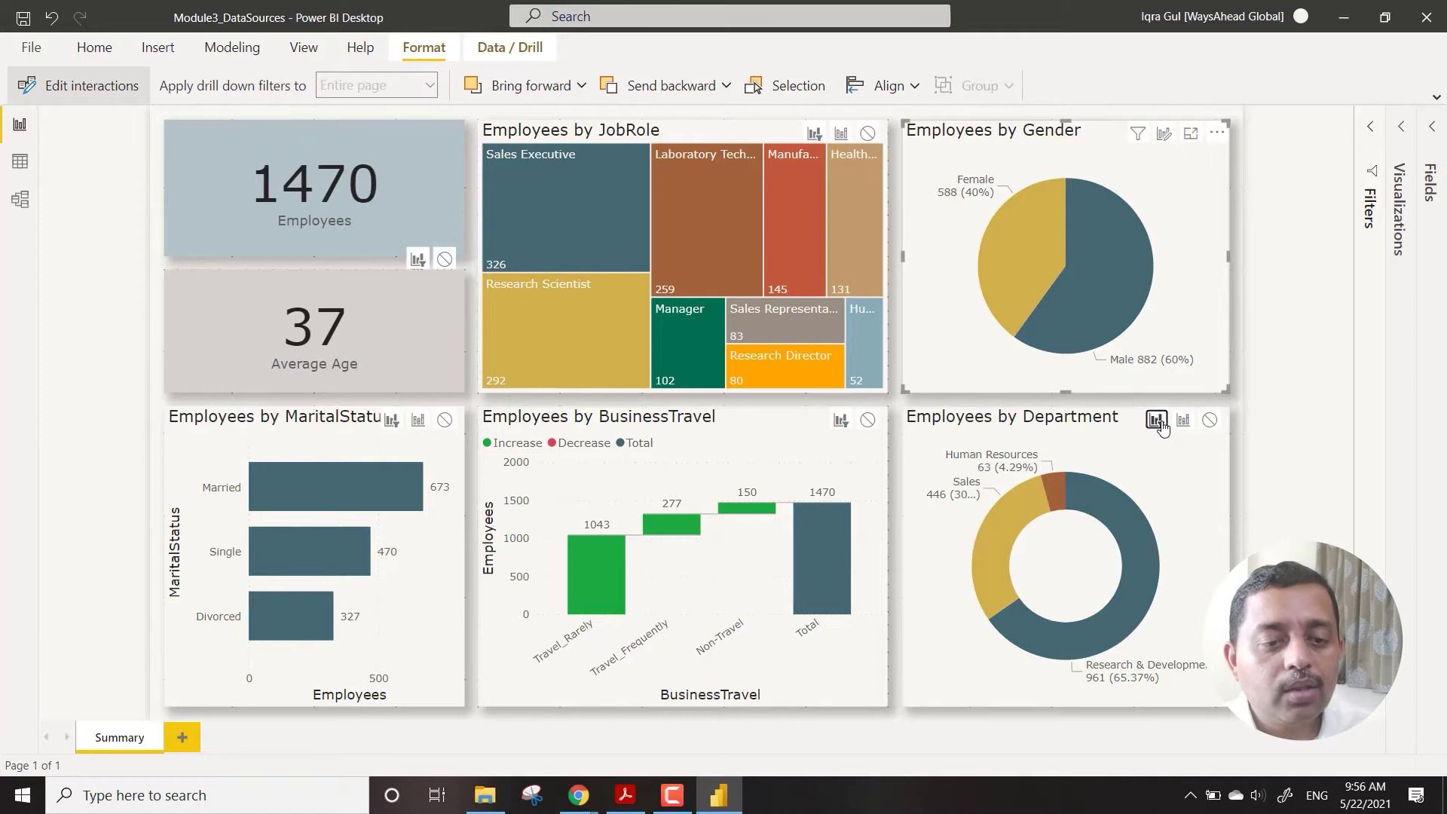
pyautogui.click(1174, 495)
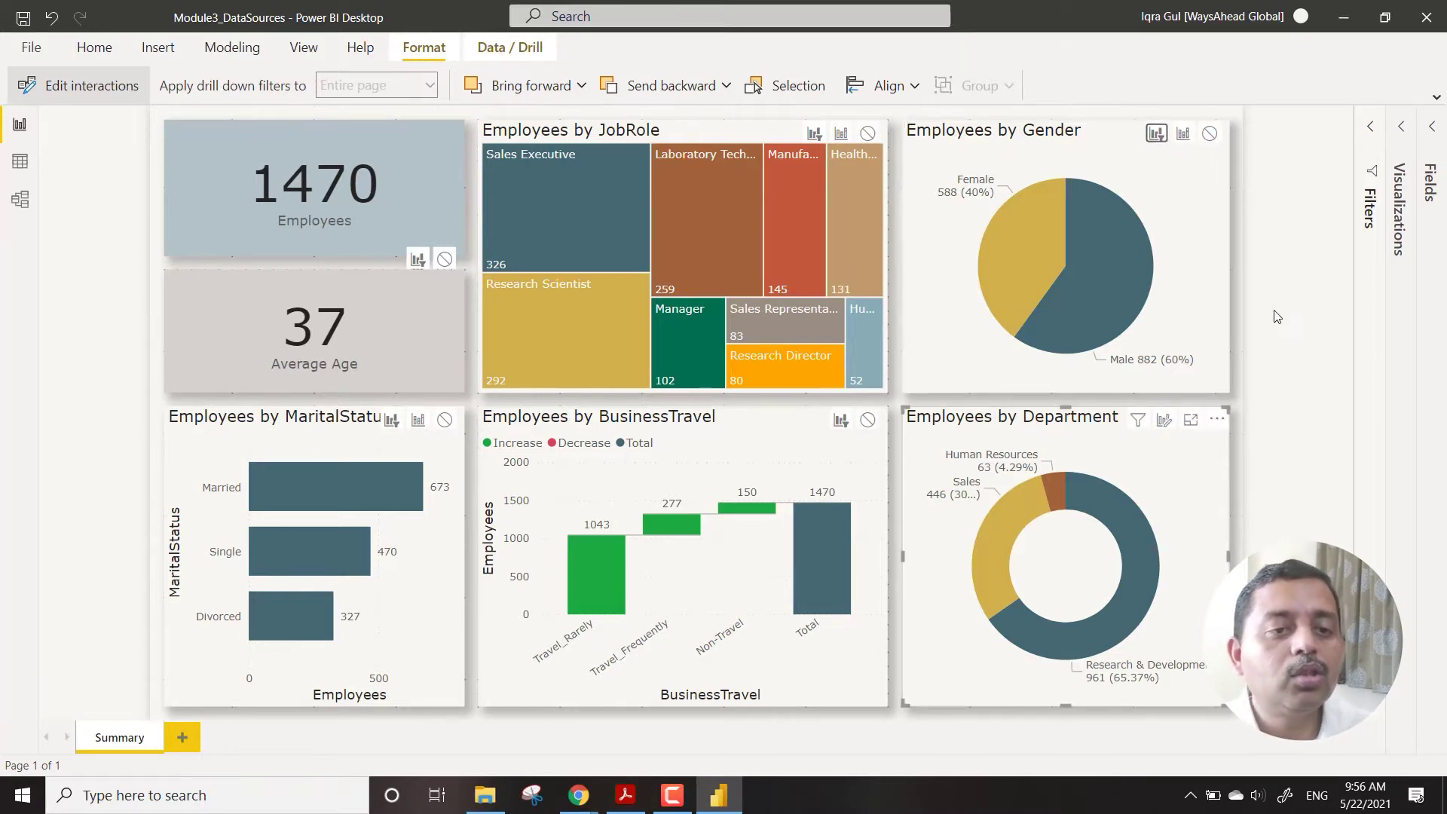
pyautogui.click(76, 85)
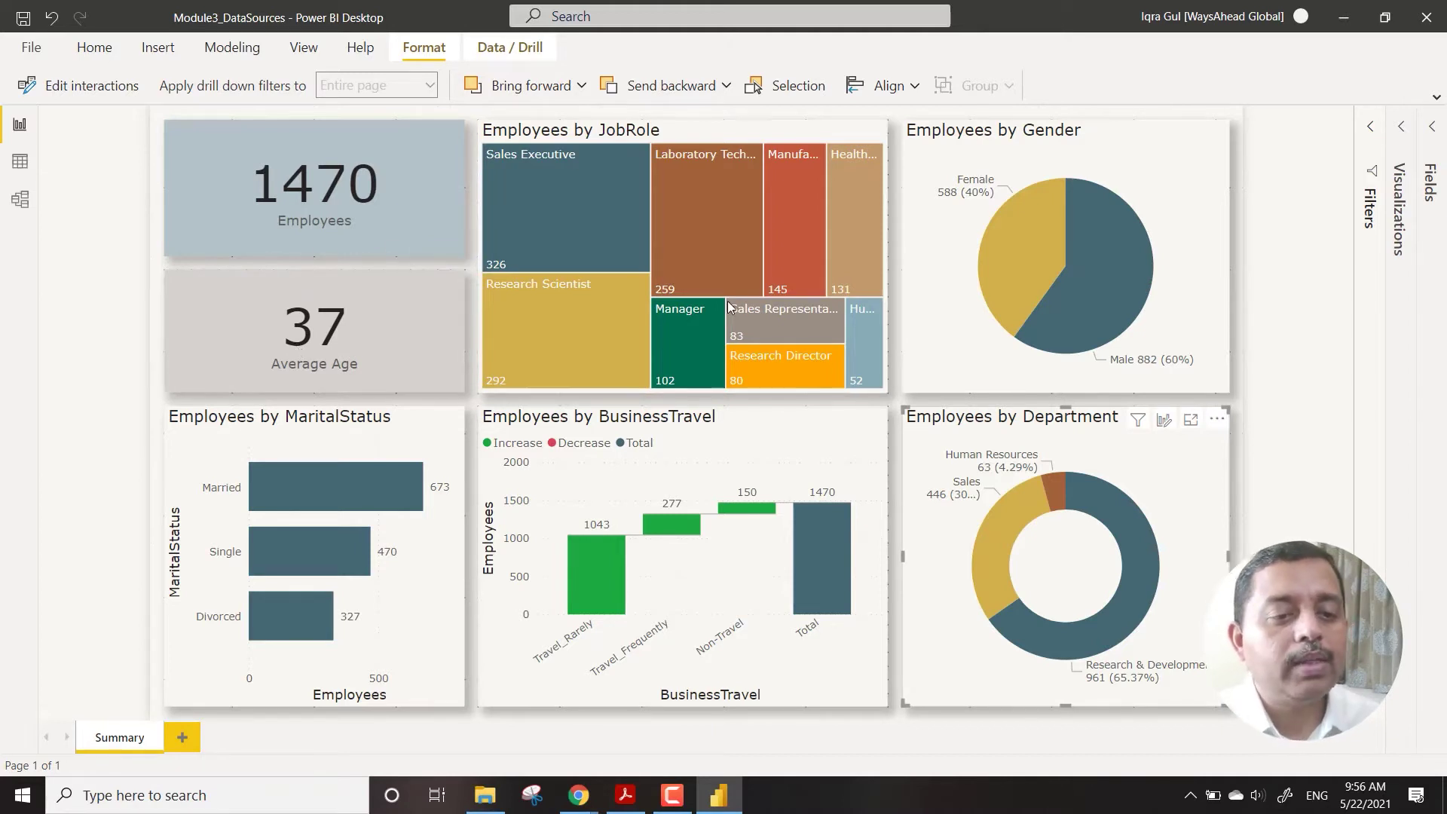
# Check the filter interactions by selecting Male in the Gender pie and Sales in the Department donut, one after the other
pyautogui.moveTo(1061, 324)
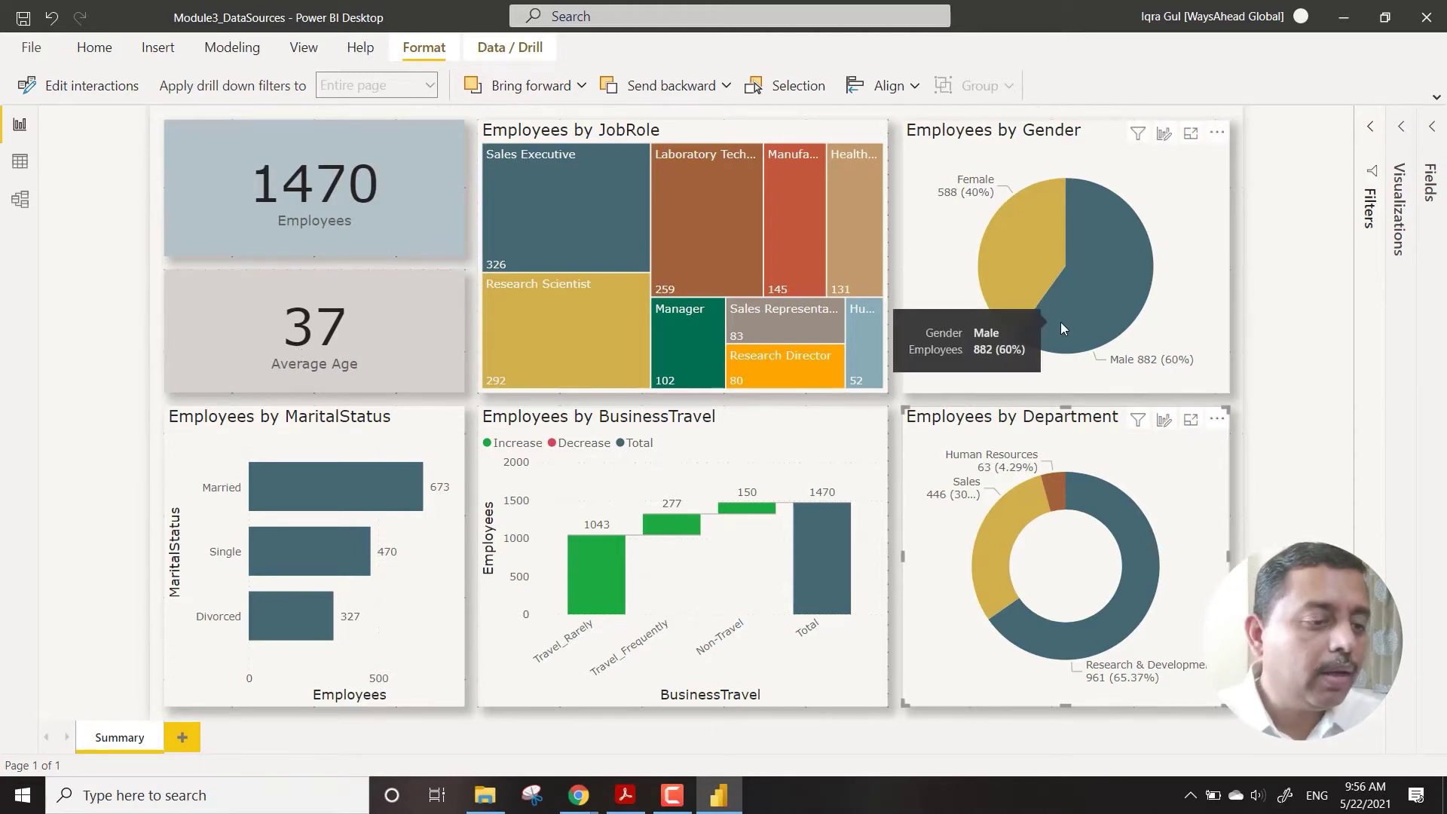
pyautogui.click(1121, 275)
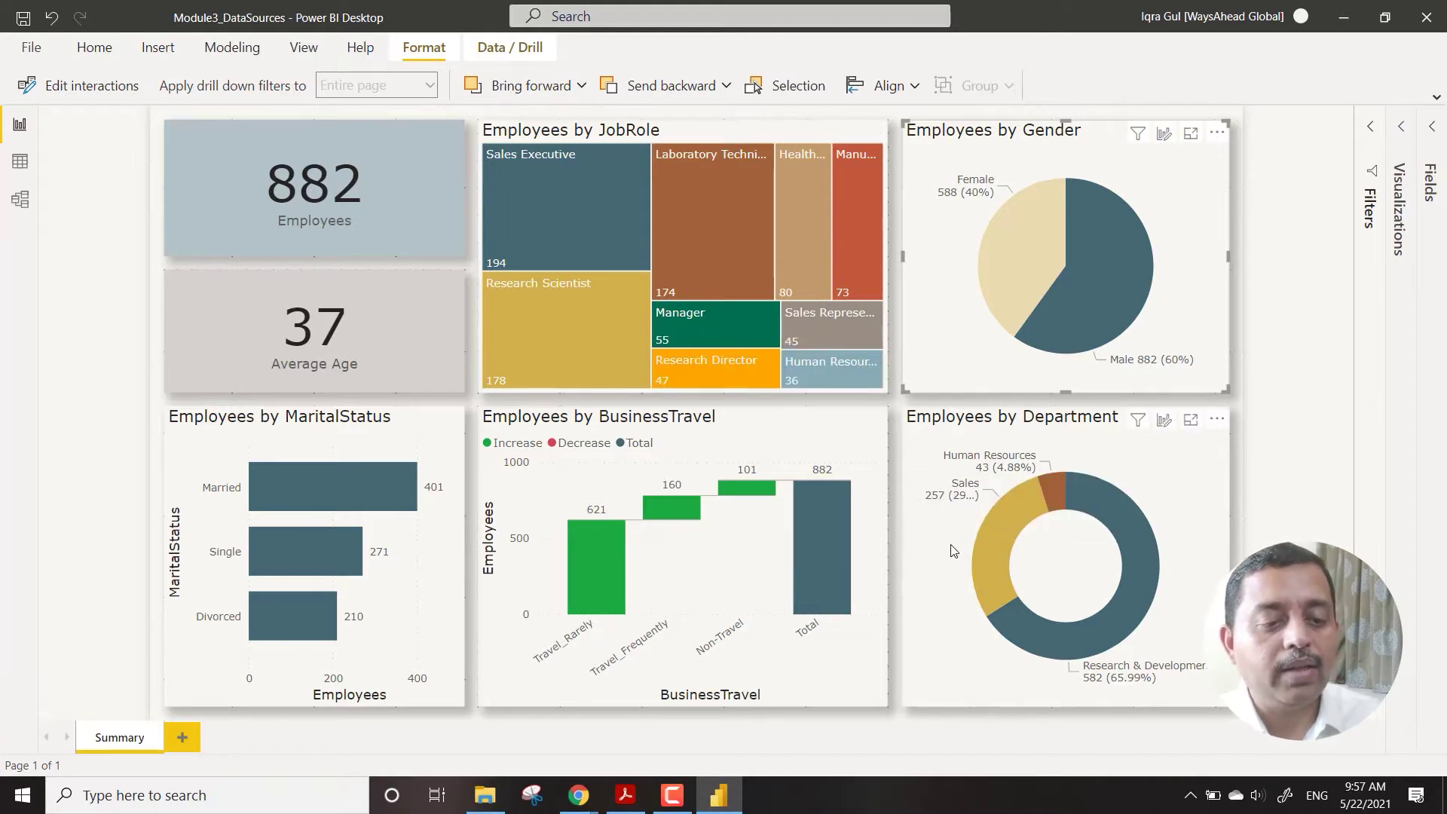
pyautogui.click(1001, 566)
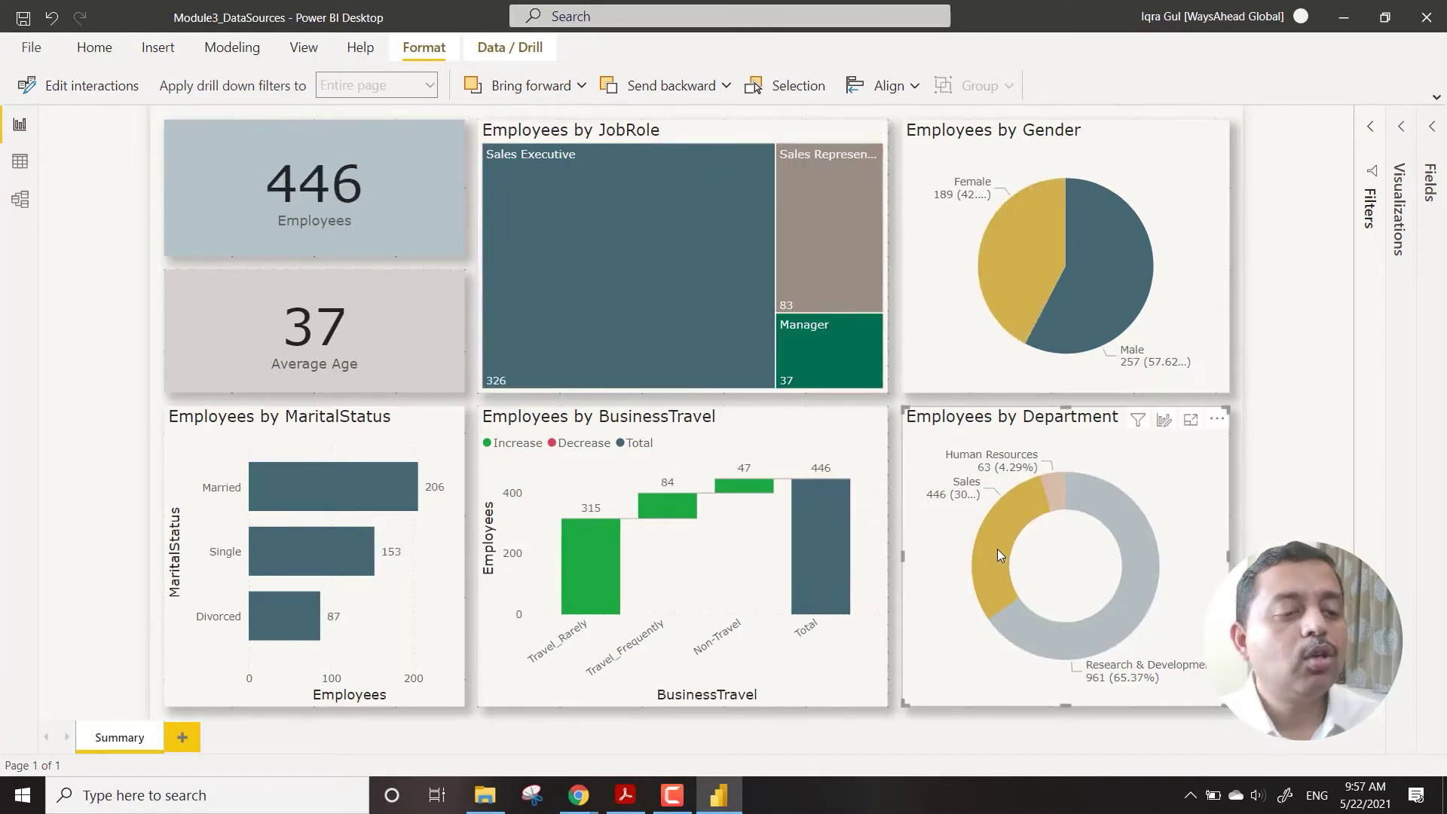
pyautogui.moveTo(994, 539)
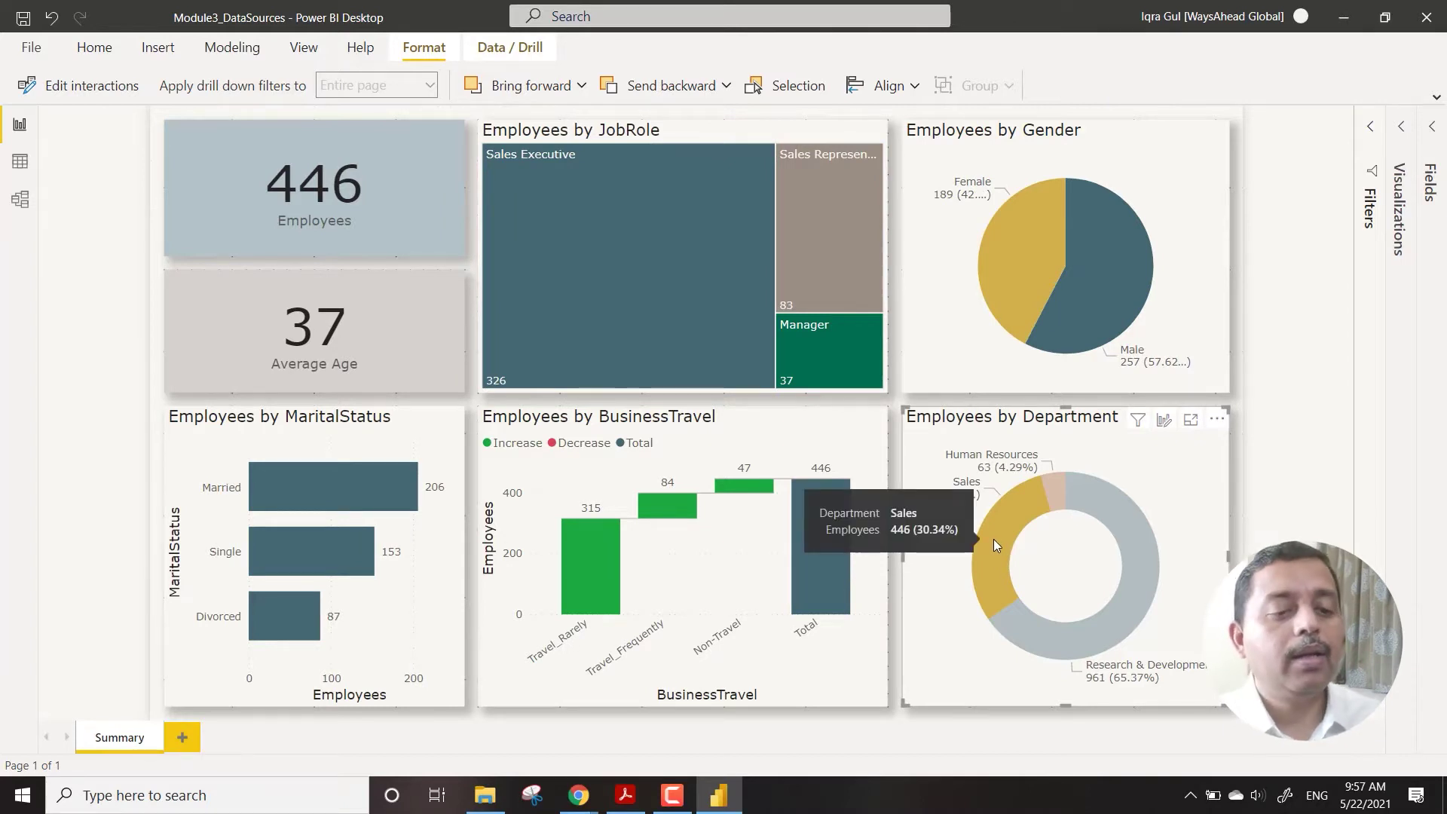
pyautogui.click(1306, 339)
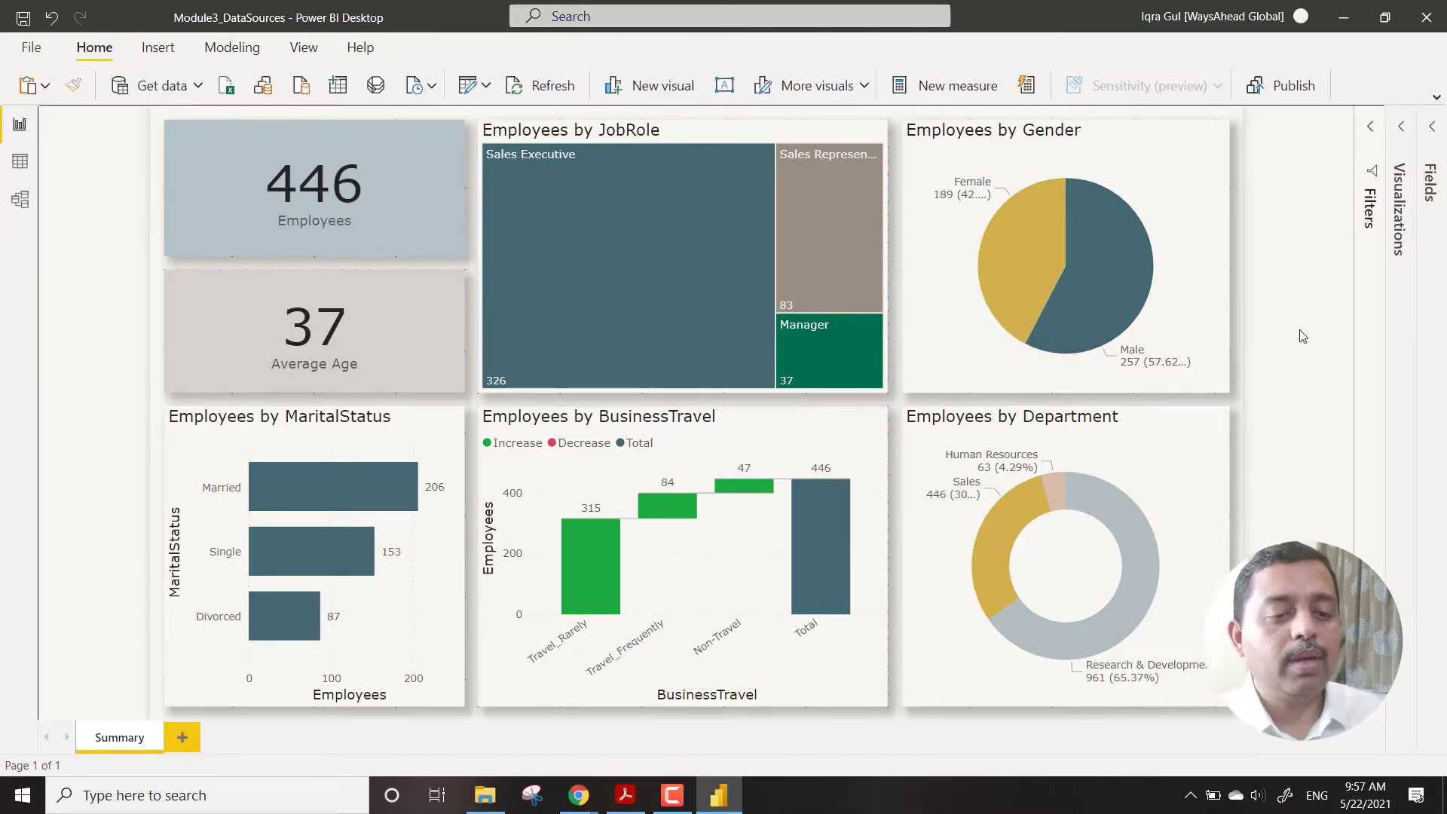
# Filter the page by Male and Sales together from the Gender and Department charts, inspect the treemap, and clear the selections
pyautogui.click(1161, 305)
pyautogui.click(1105, 278)
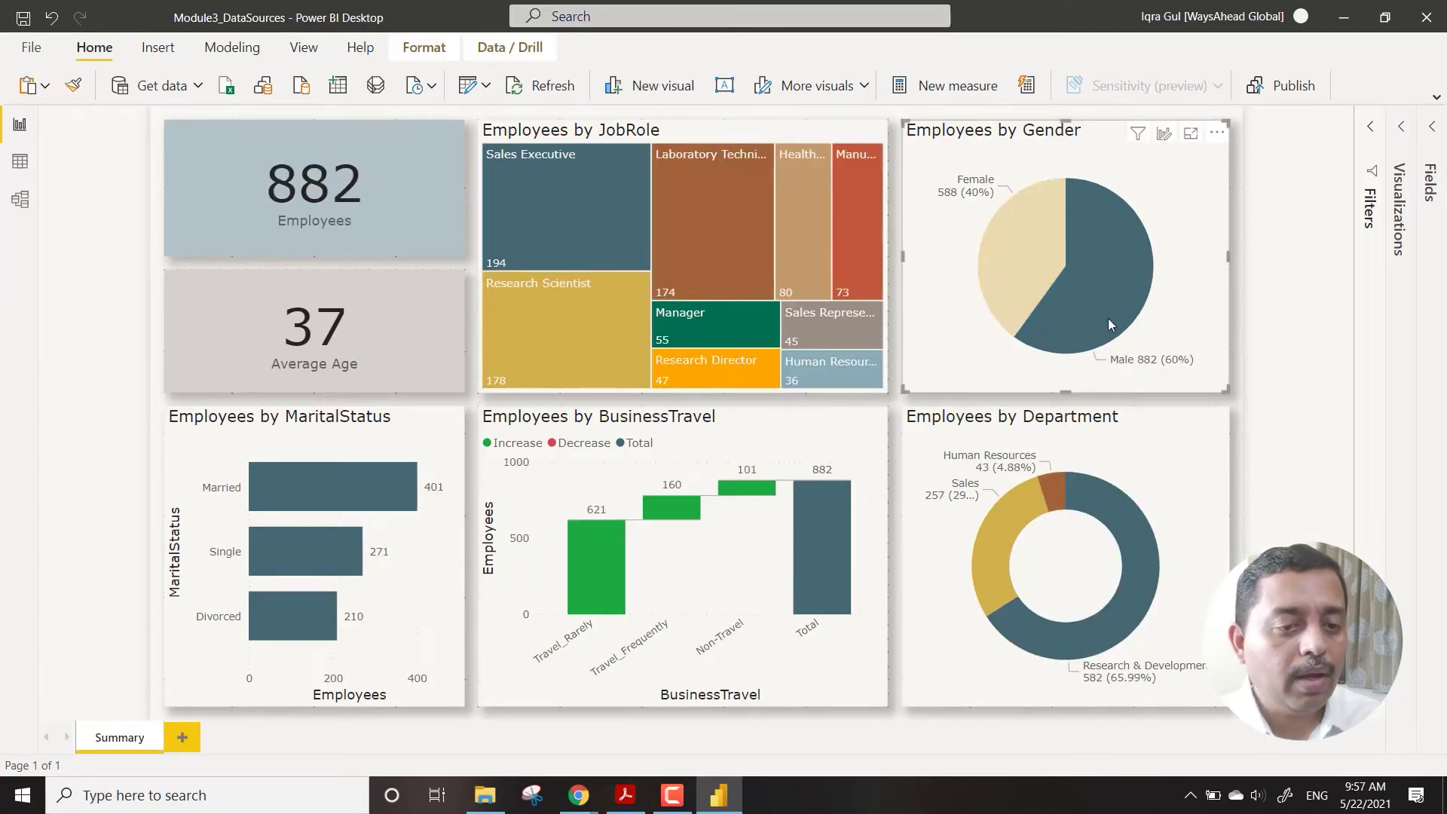
pyautogui.click(997, 530)
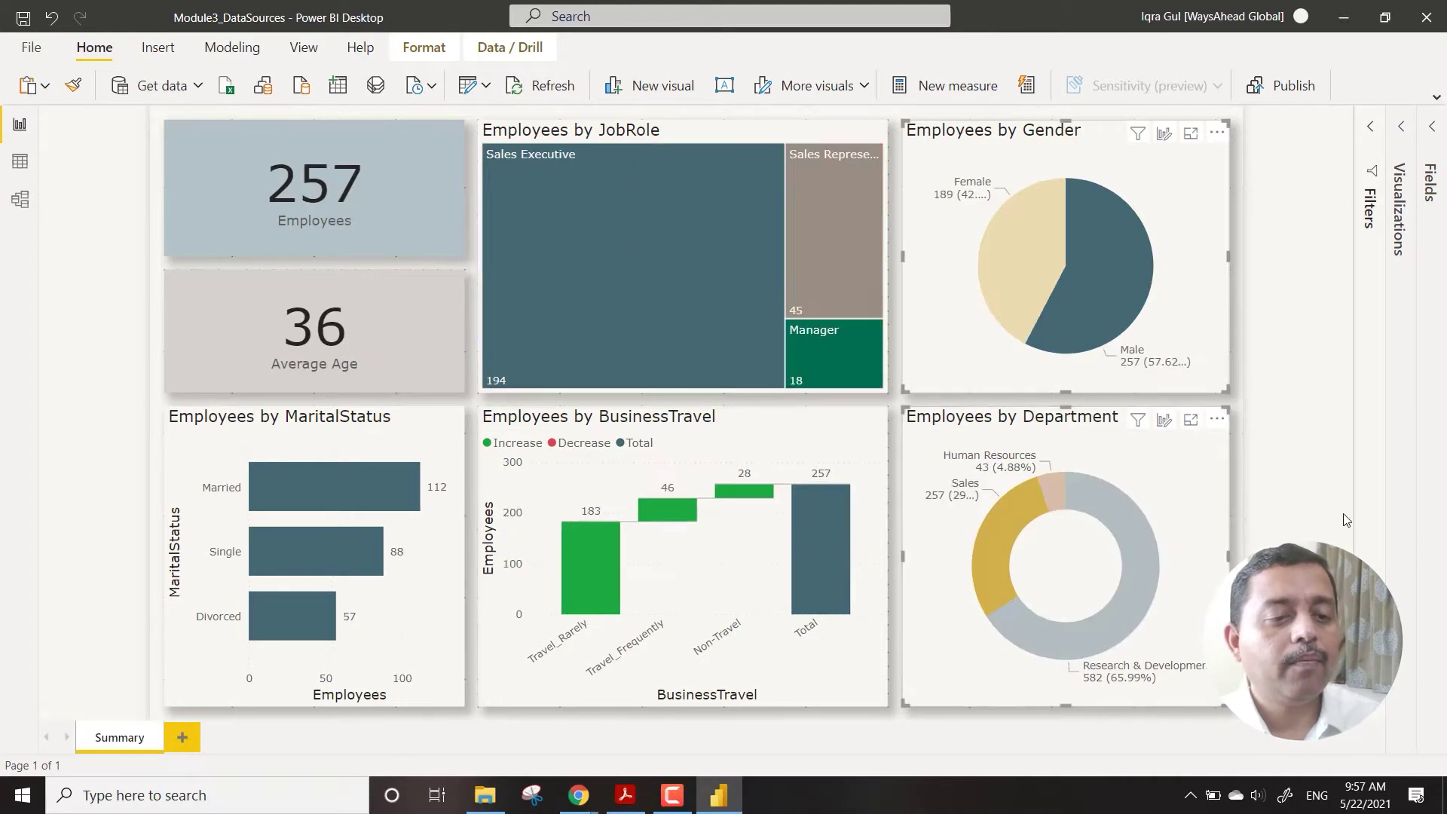
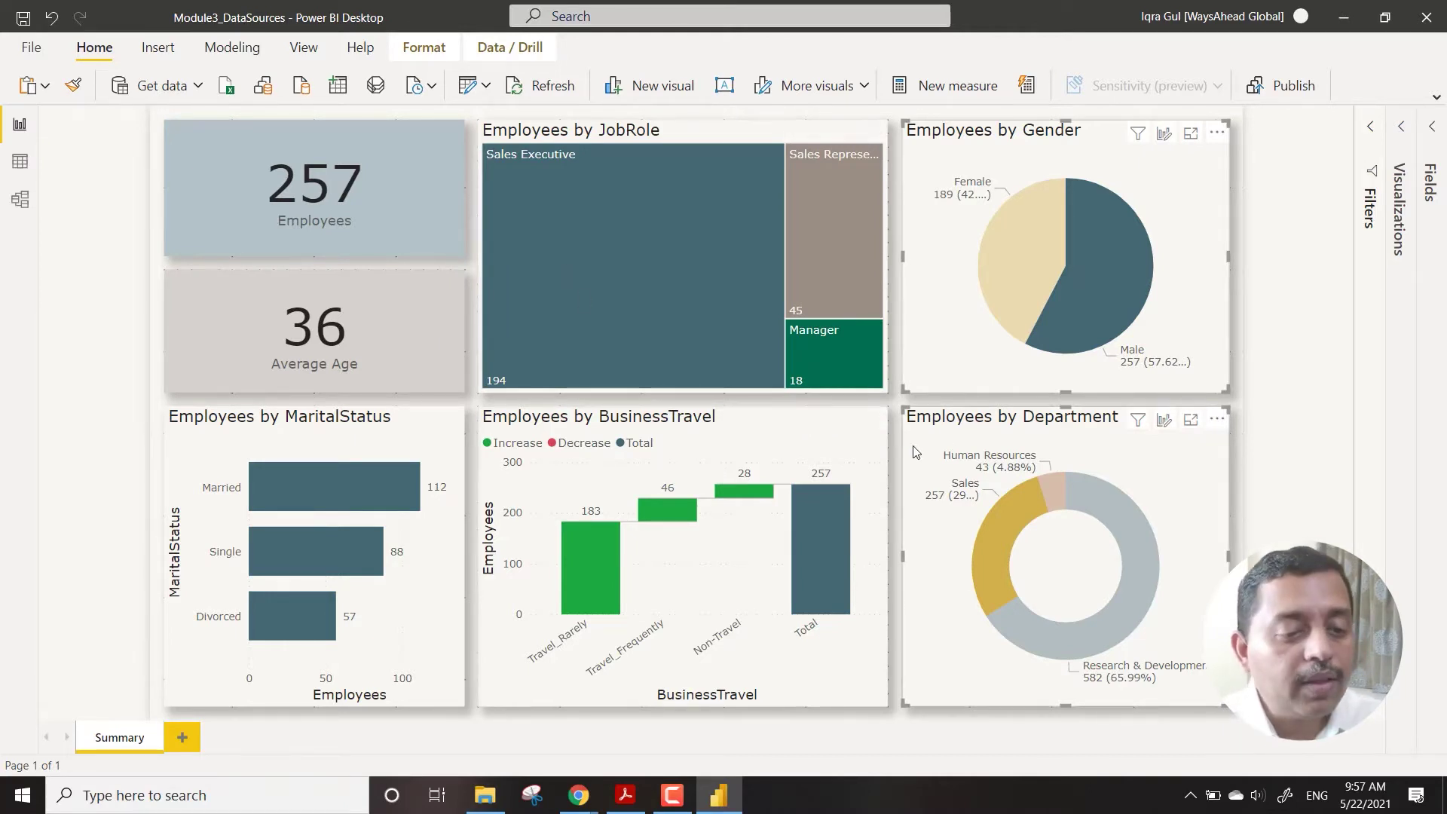
pyautogui.moveTo(685, 345)
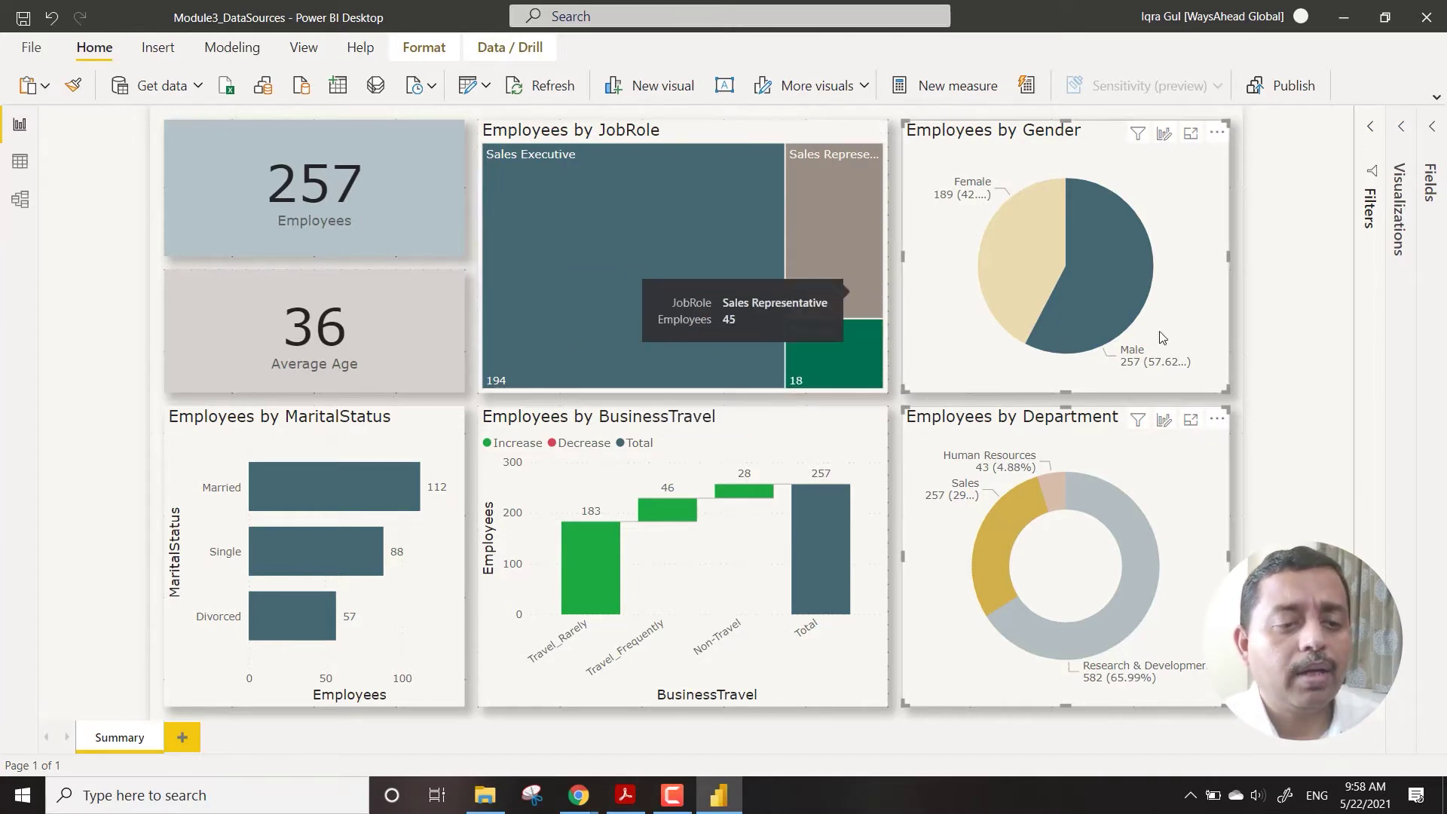
pyautogui.click(1212, 312)
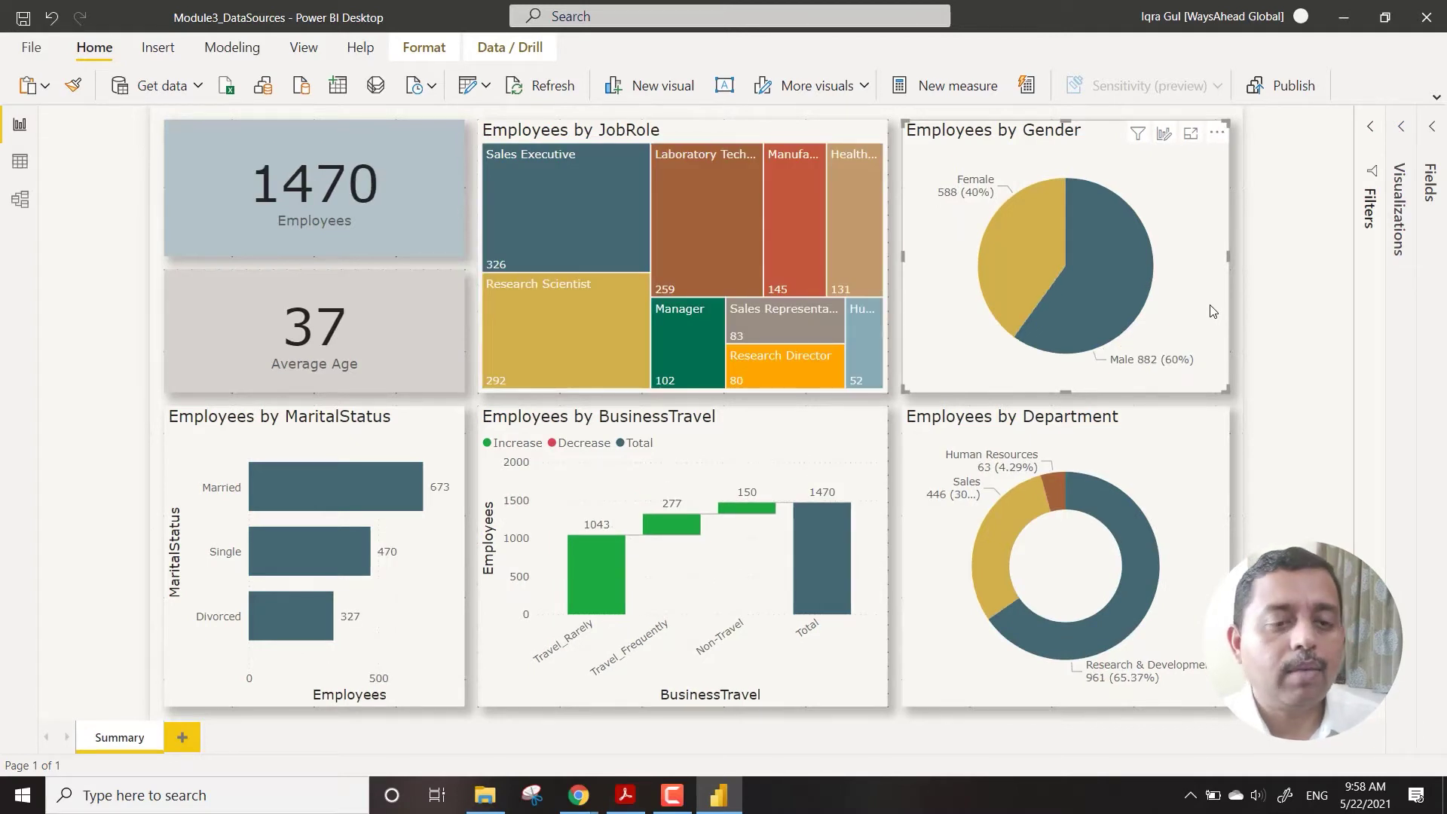
# Compare single selections by choosing Male in the Gender pie and Sales in the Department donut twice, clearing the selection after each round
pyautogui.click(1123, 300)
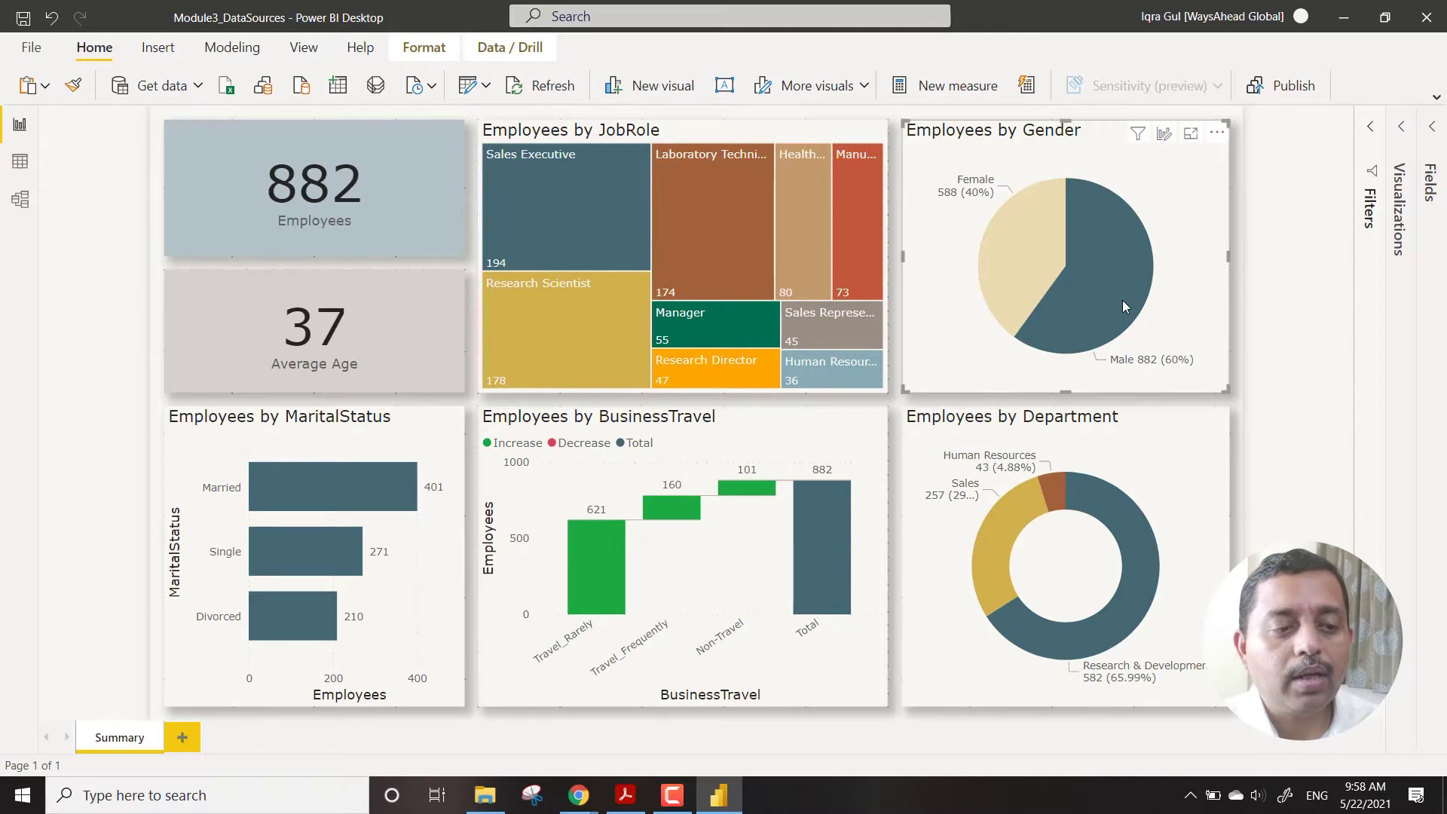
pyautogui.moveTo(988, 549)
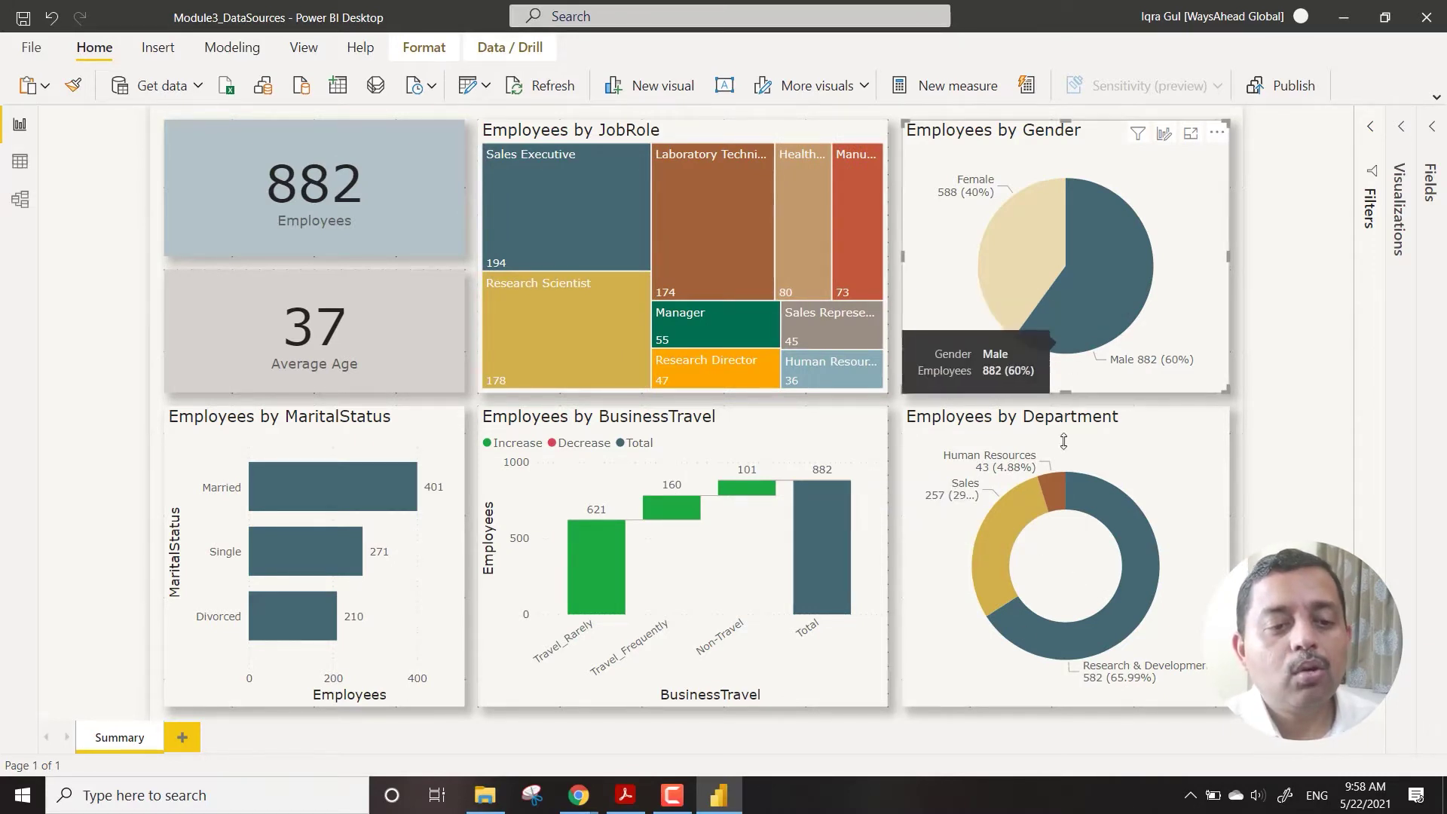
pyautogui.click(1004, 540)
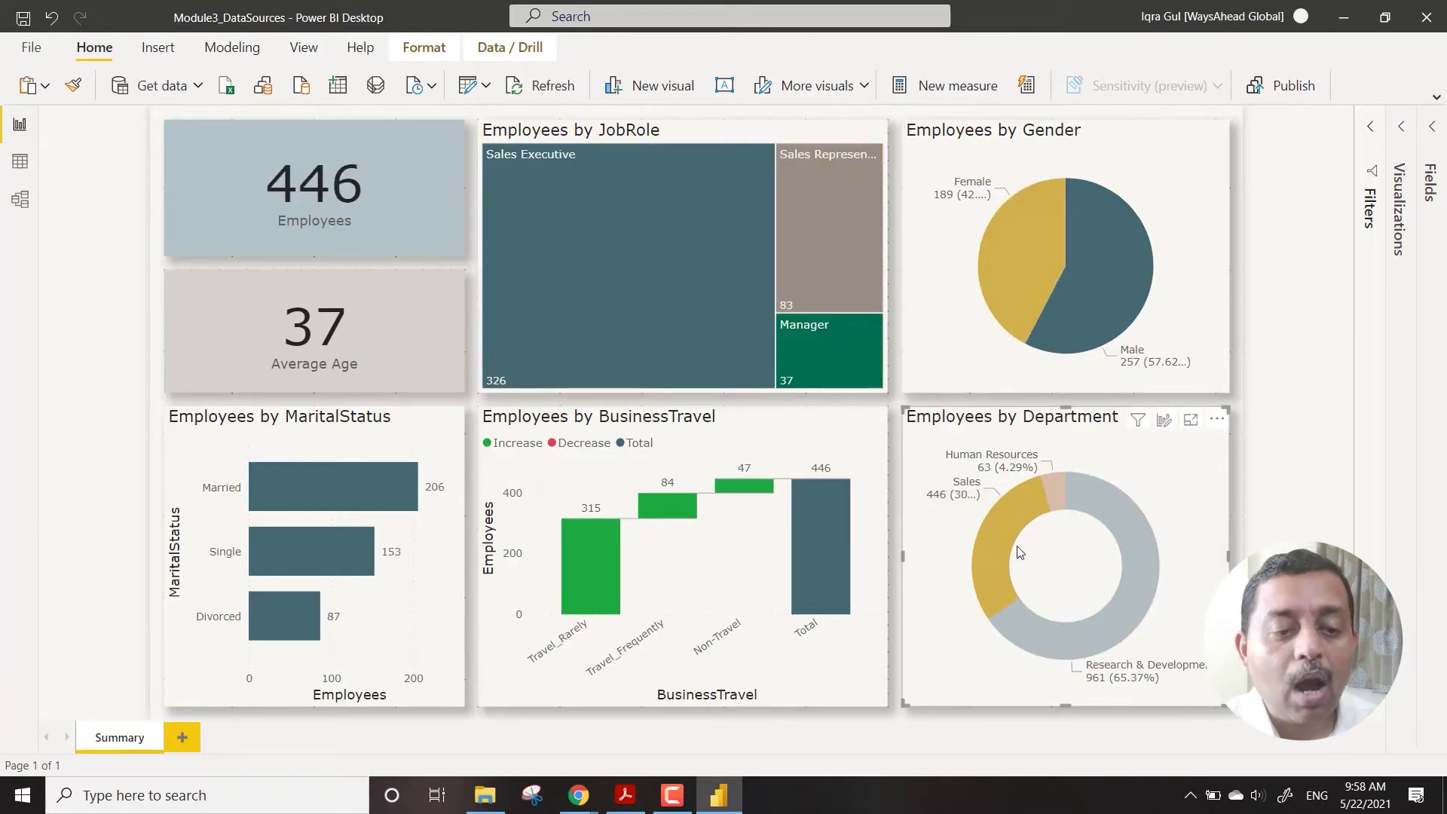
pyautogui.moveTo(1010, 541)
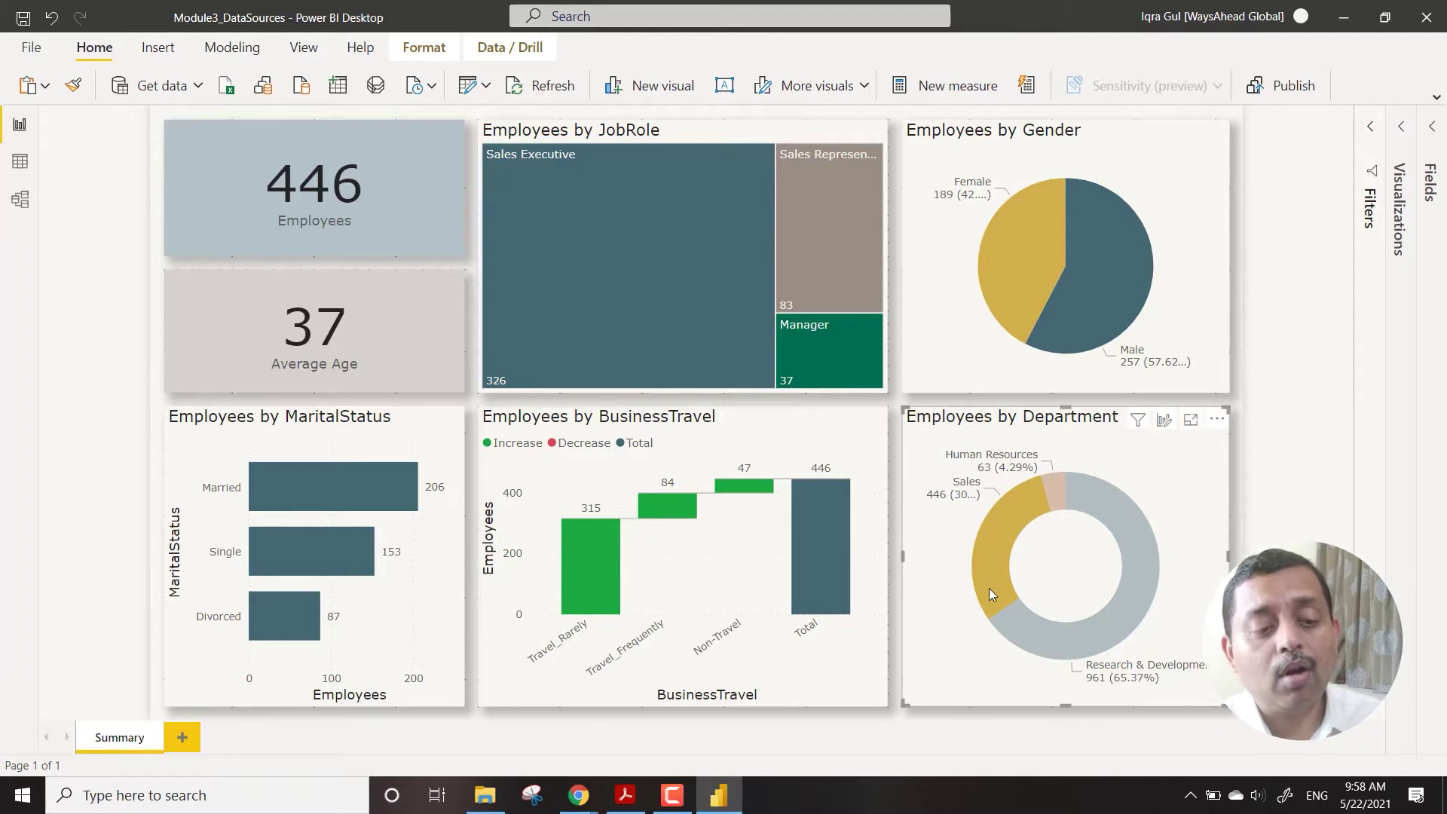
pyautogui.moveTo(990, 588)
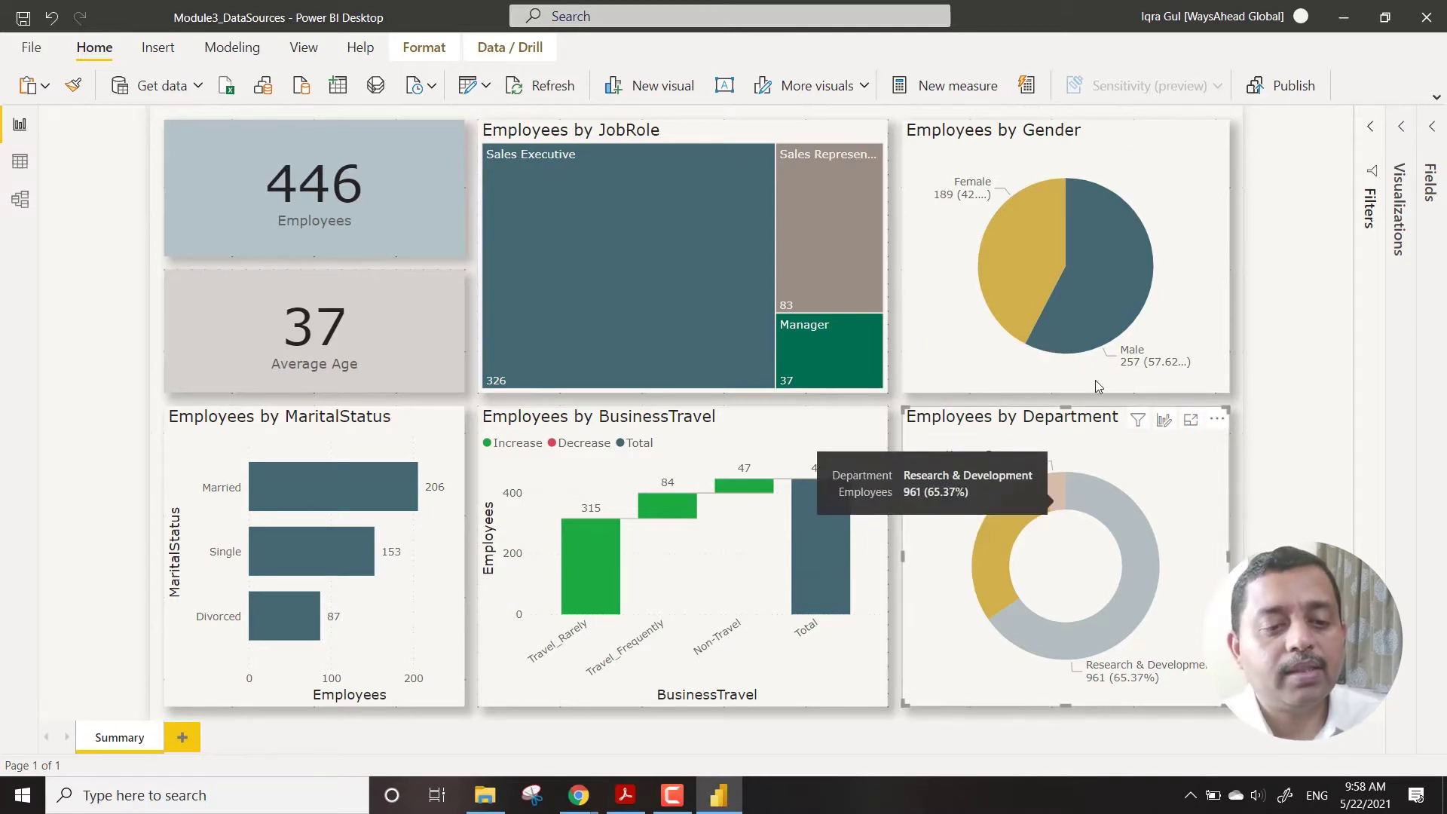
pyautogui.click(1196, 301)
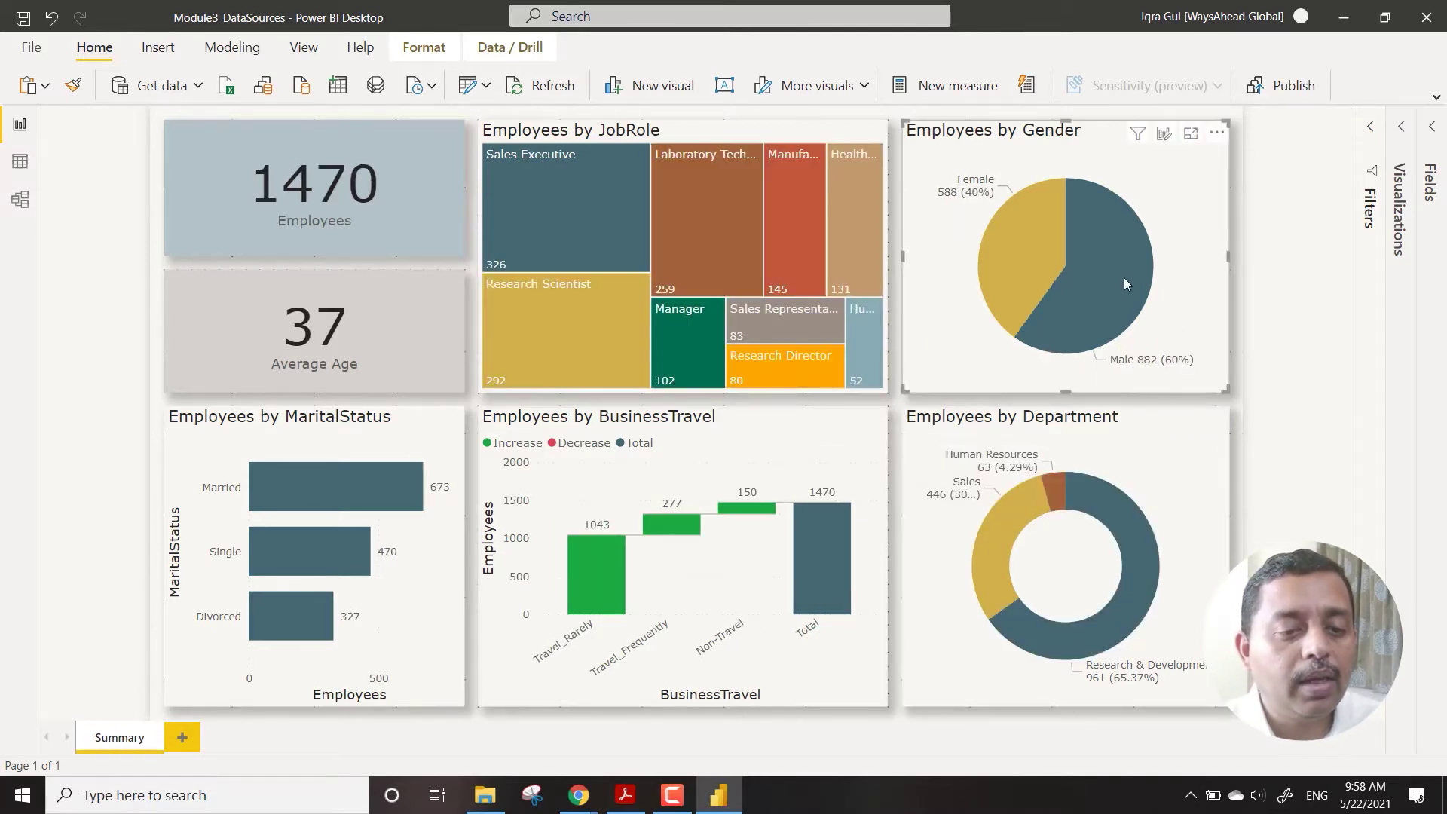
pyautogui.click(1124, 278)
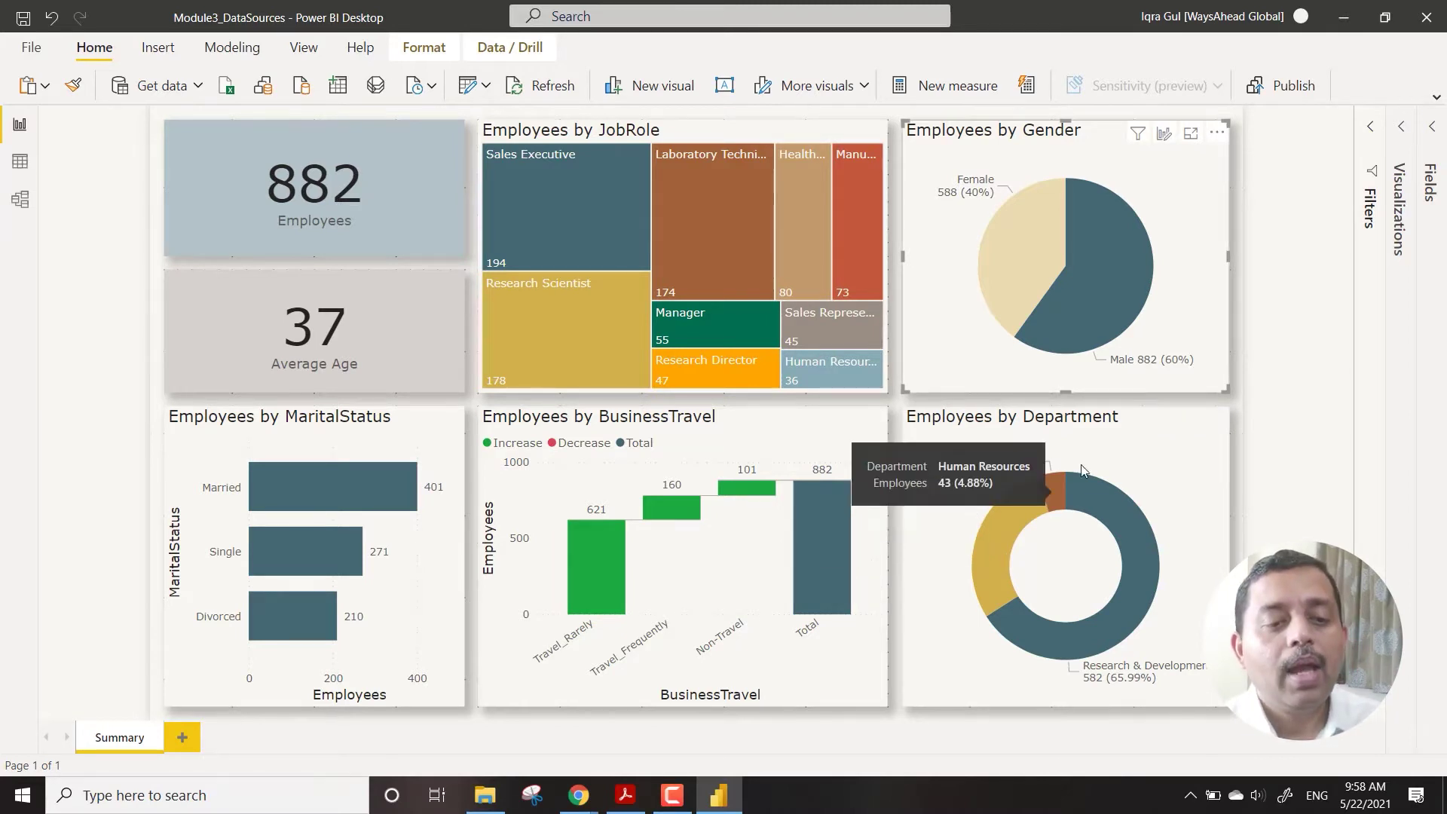
pyautogui.click(990, 542)
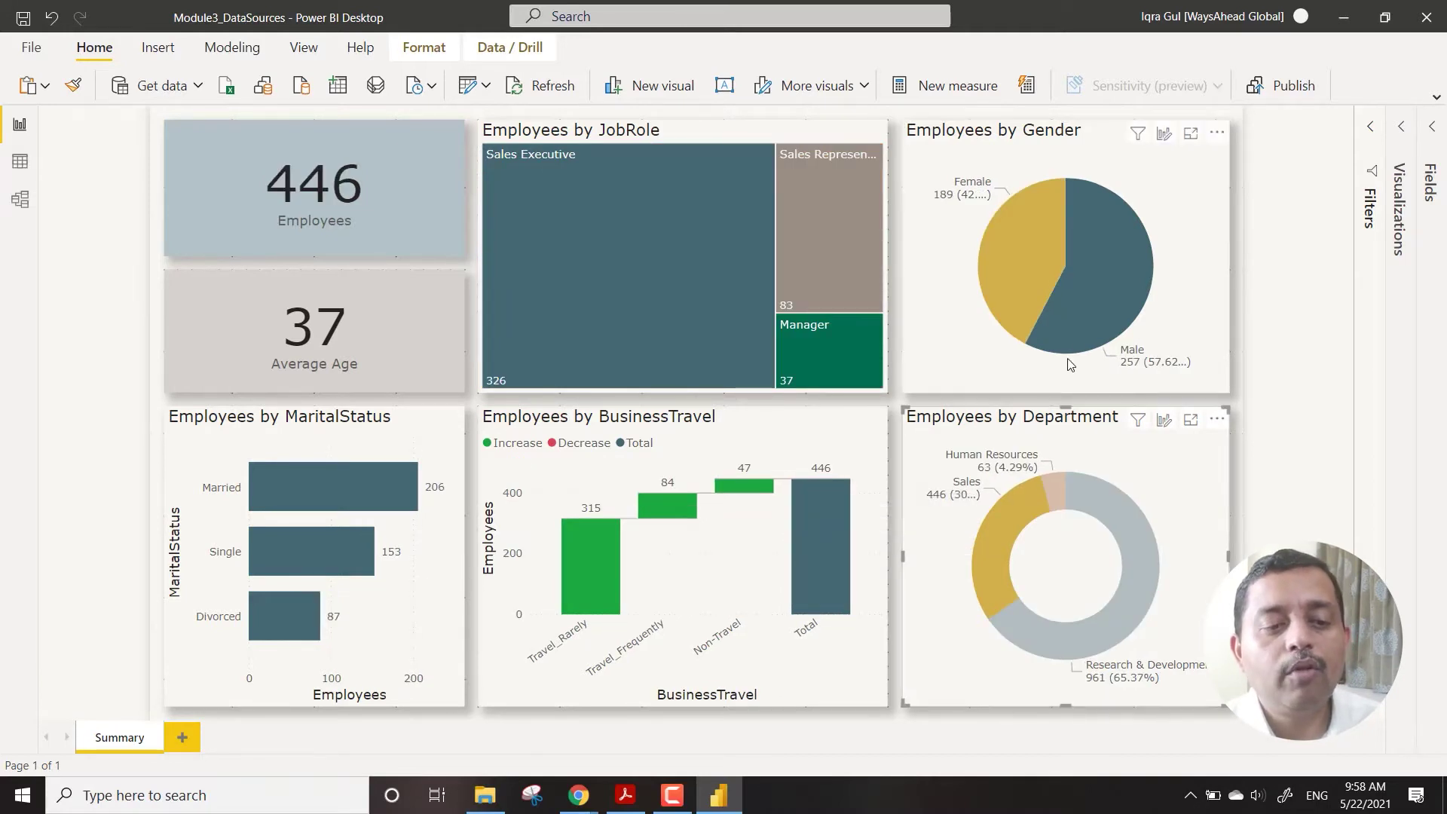
pyautogui.moveTo(1096, 326)
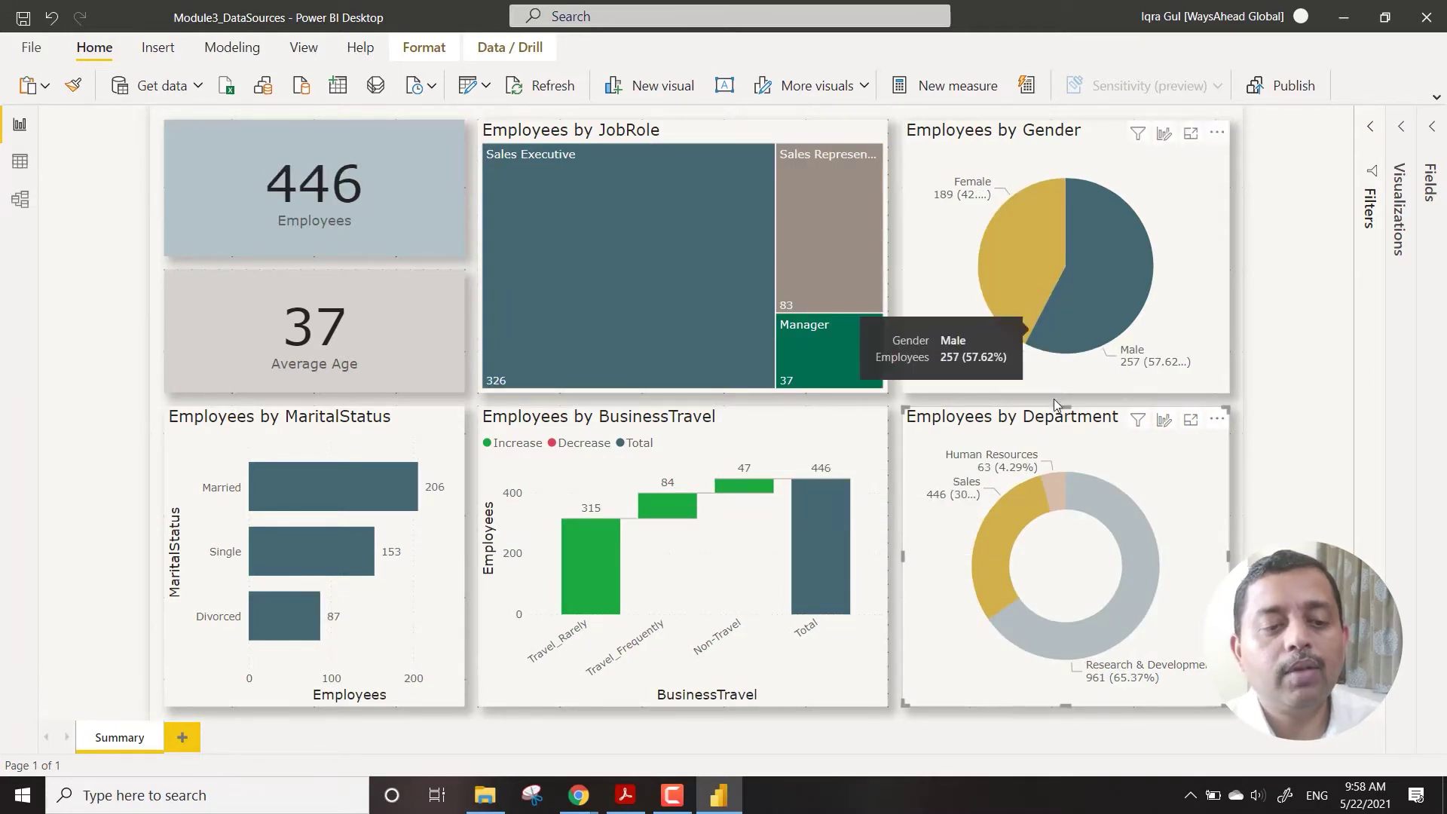
pyautogui.click(1176, 482)
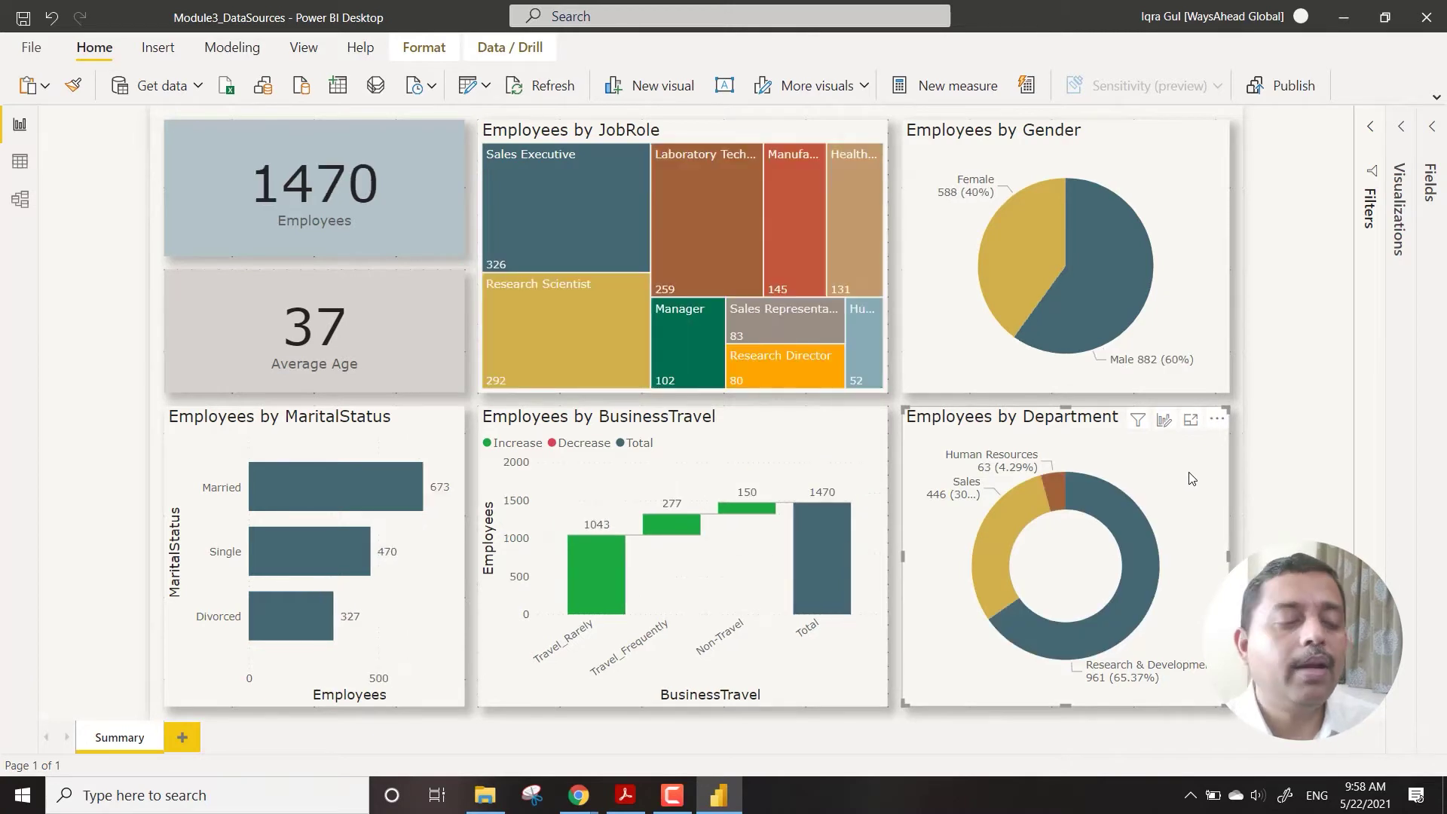
# Set the MaritalStatus bar chart to filter the Gender pie, Department donut and JobRole treemap, then end interaction editing
pyautogui.click(315, 491)
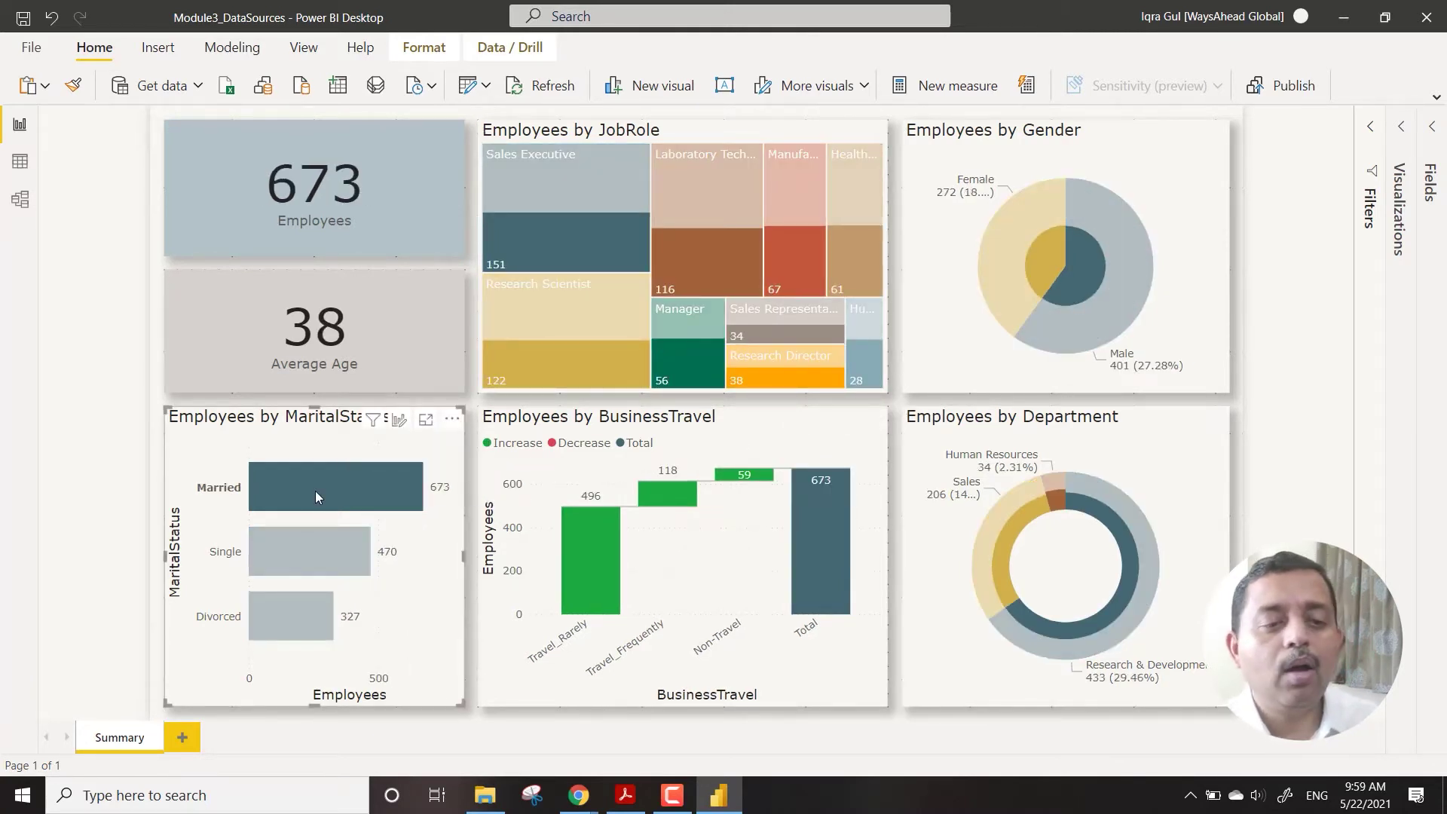
pyautogui.click(315, 490)
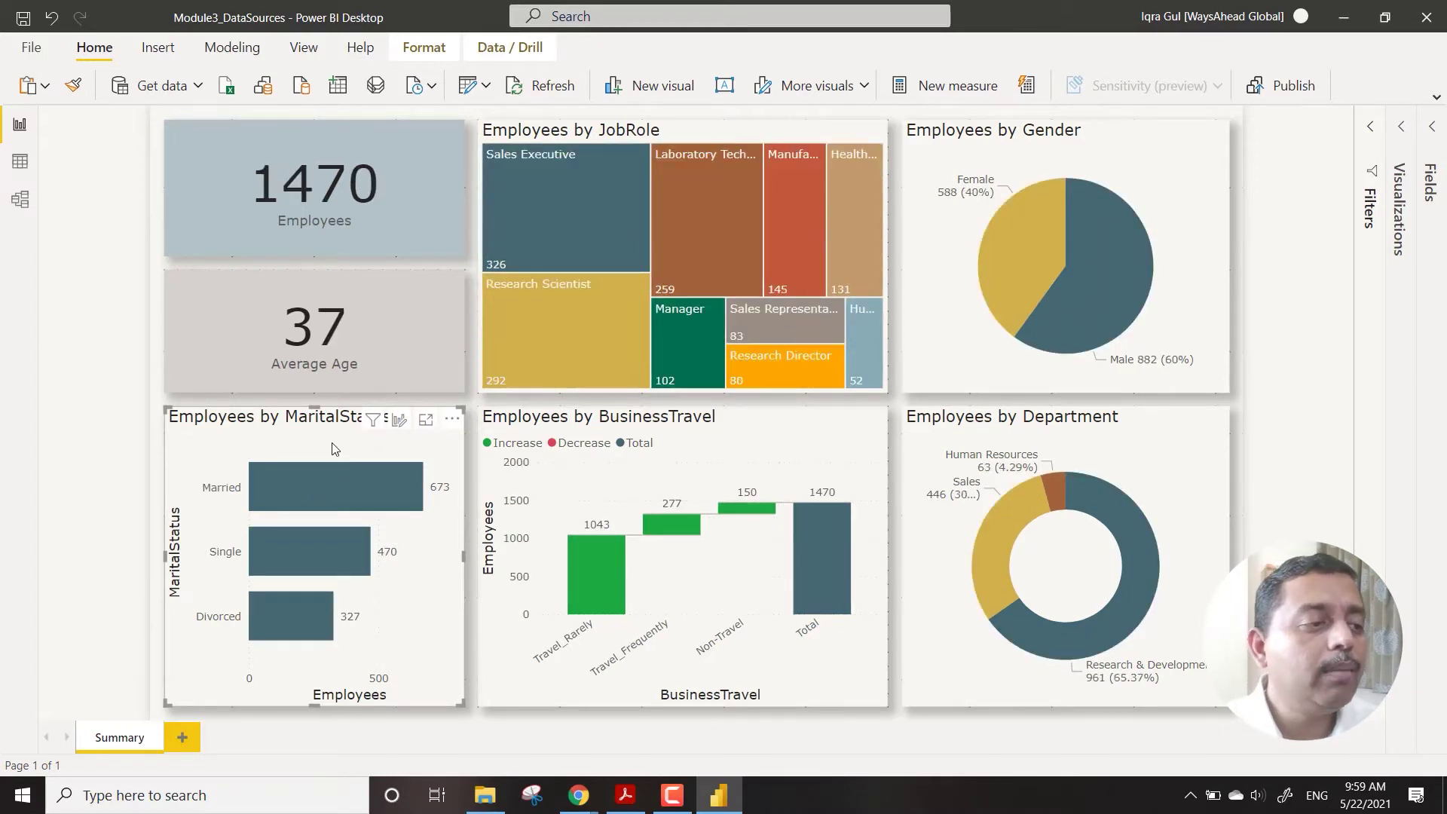
pyautogui.click(395, 51)
pyautogui.click(55, 93)
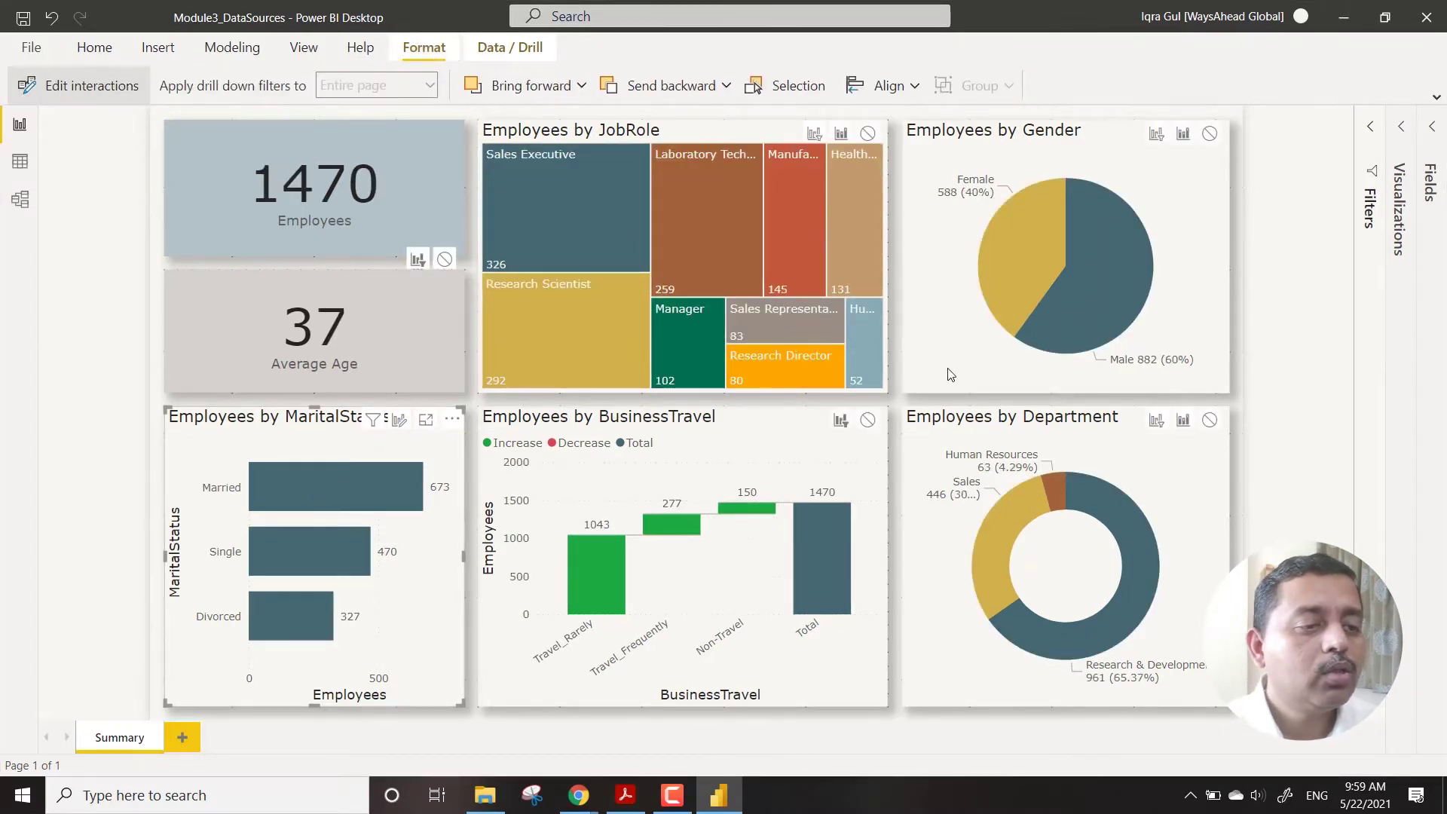
pyautogui.click(1157, 421)
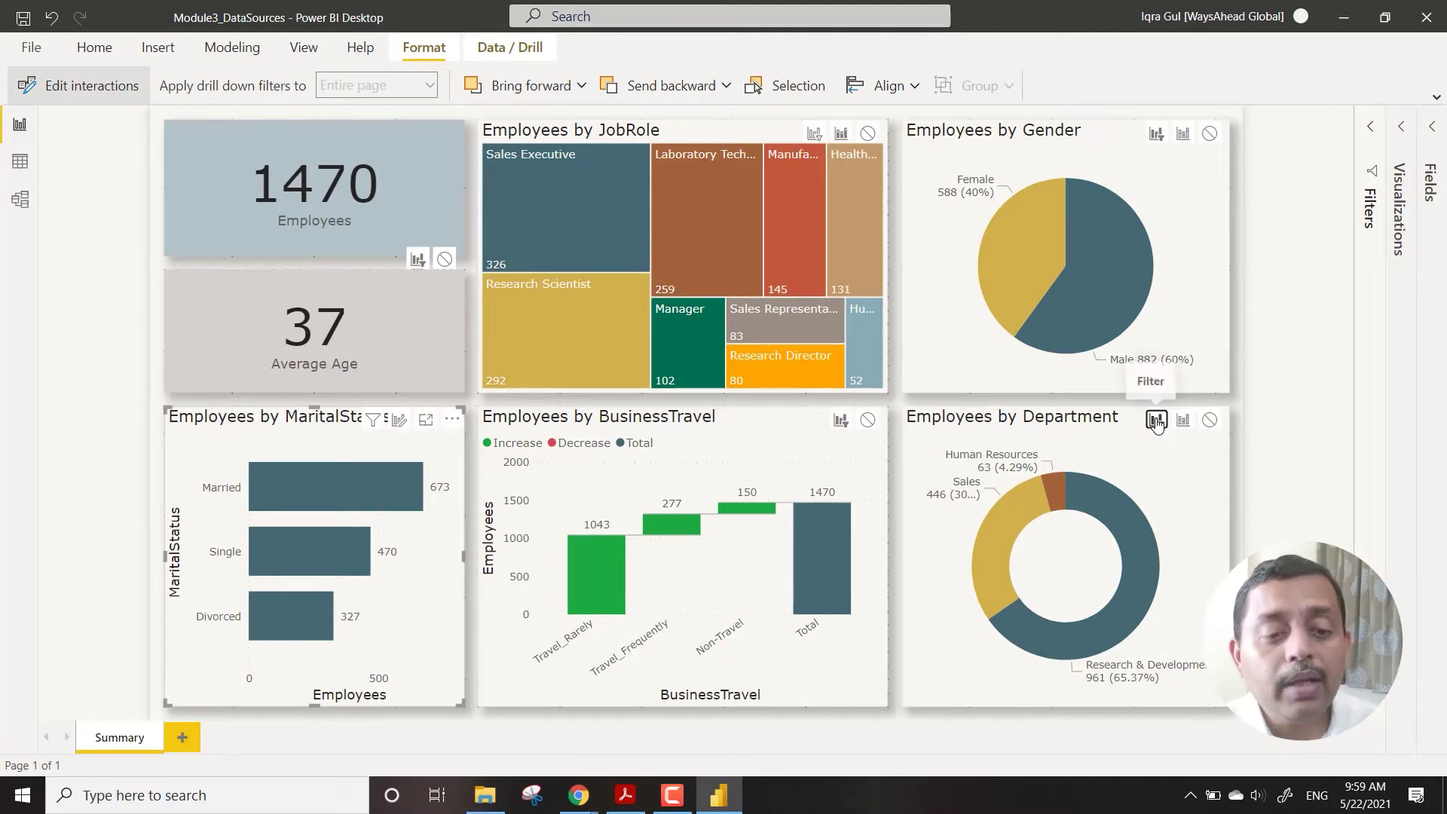
pyautogui.click(815, 134)
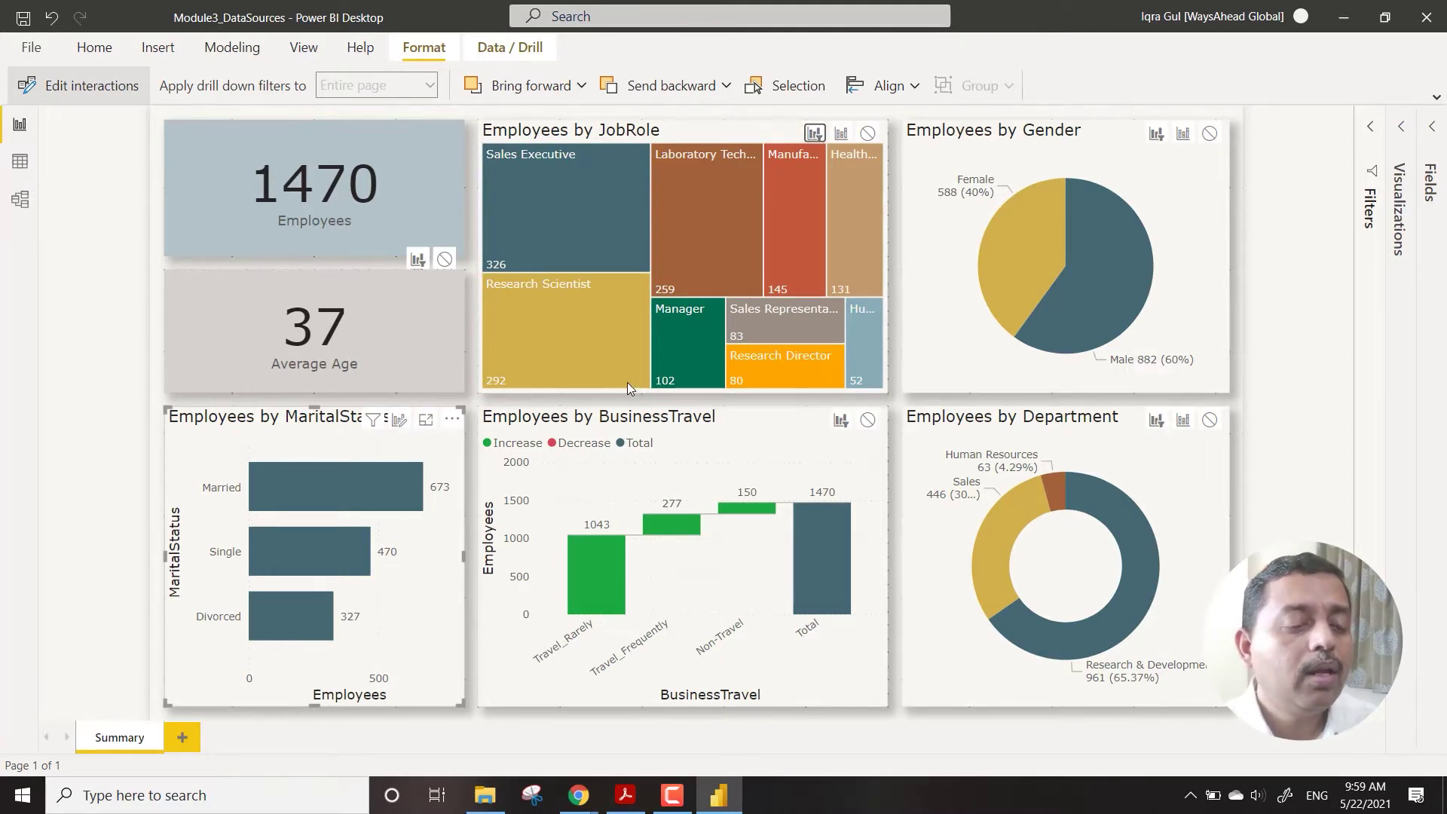
pyautogui.click(106, 88)
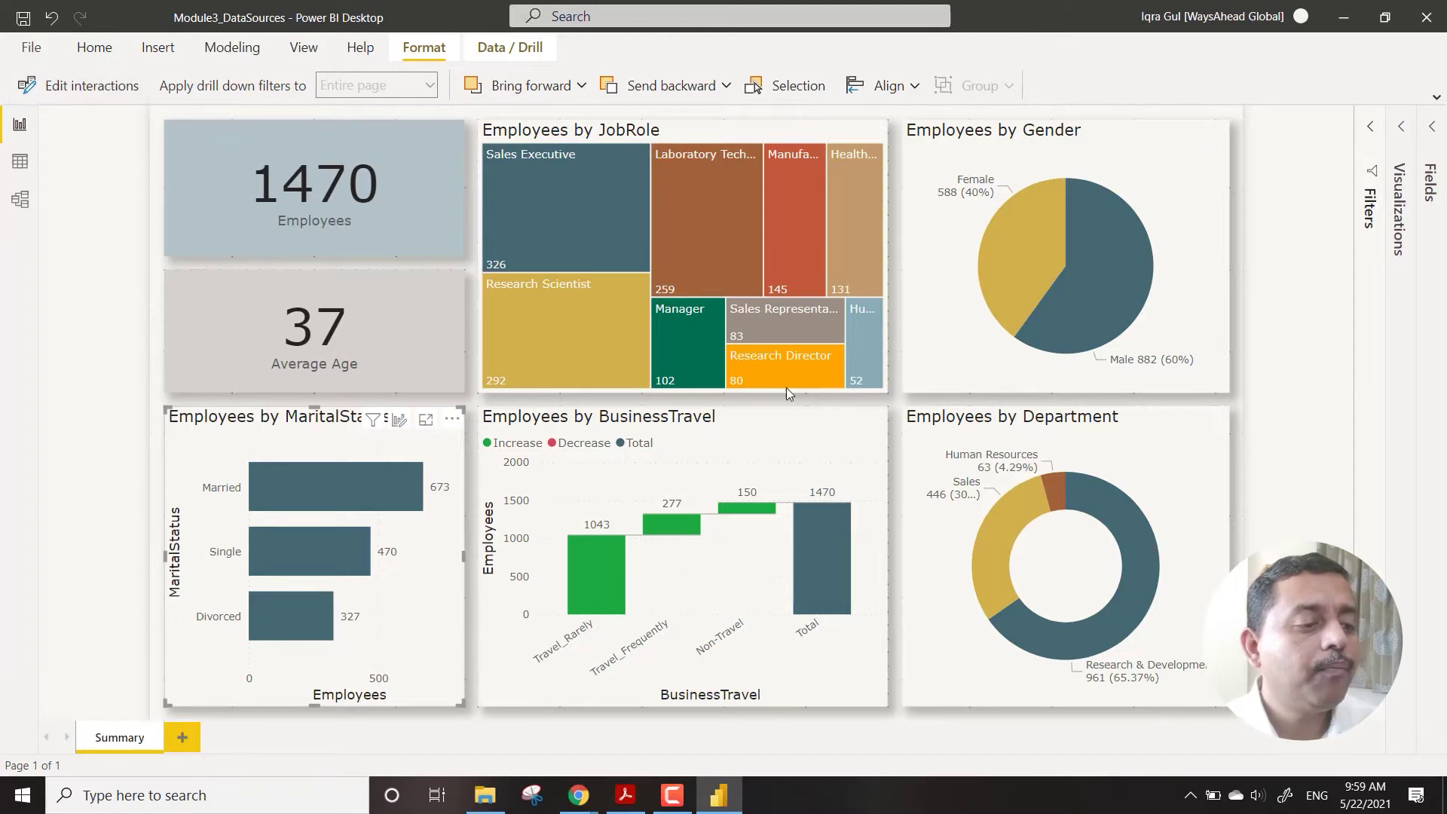
pyautogui.click(1268, 285)
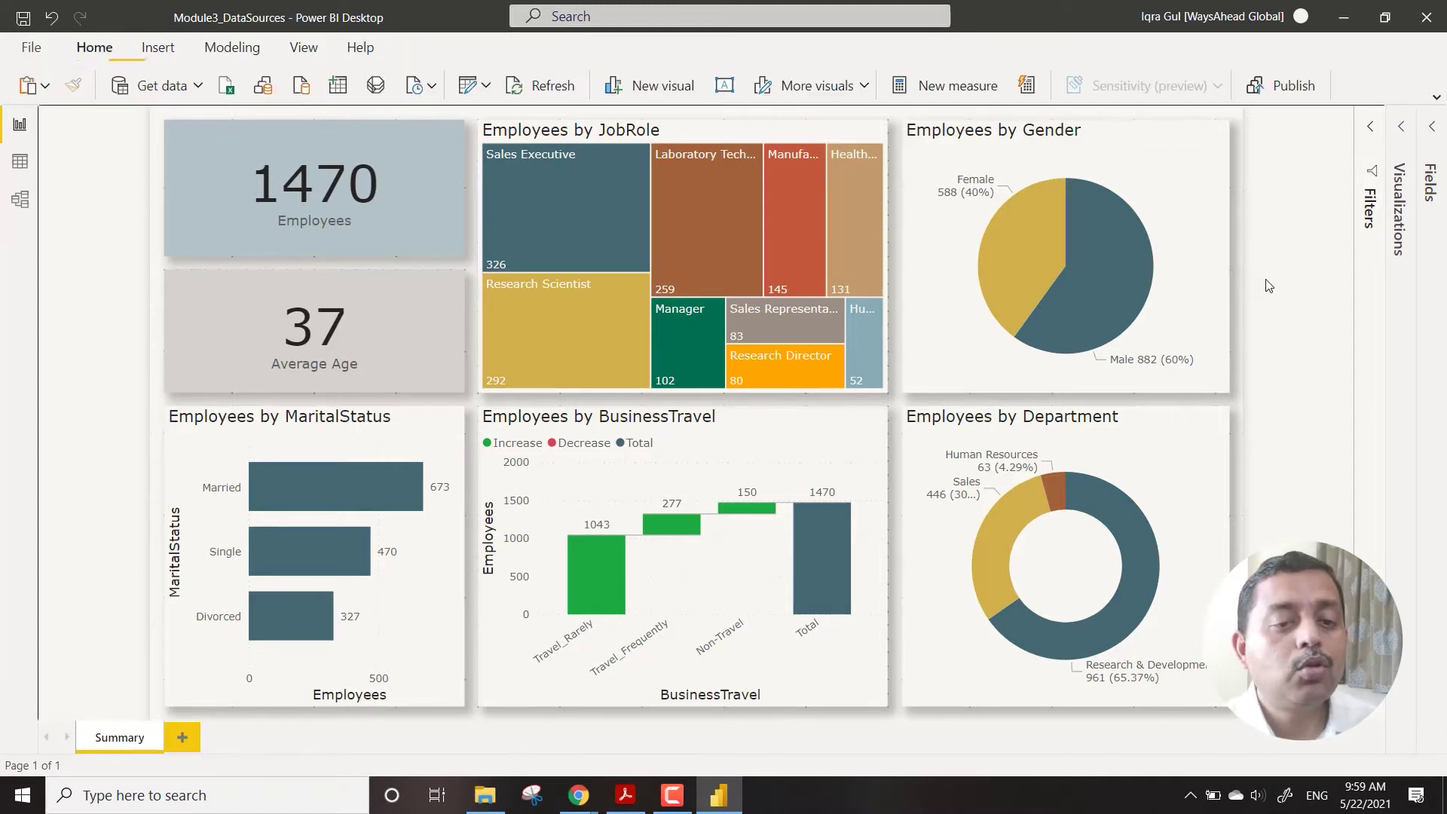
# Filter the page by Married and Sales Executive together from the MaritalStatus chart and JobRole treemap, then clear the selections
pyautogui.click(336, 496)
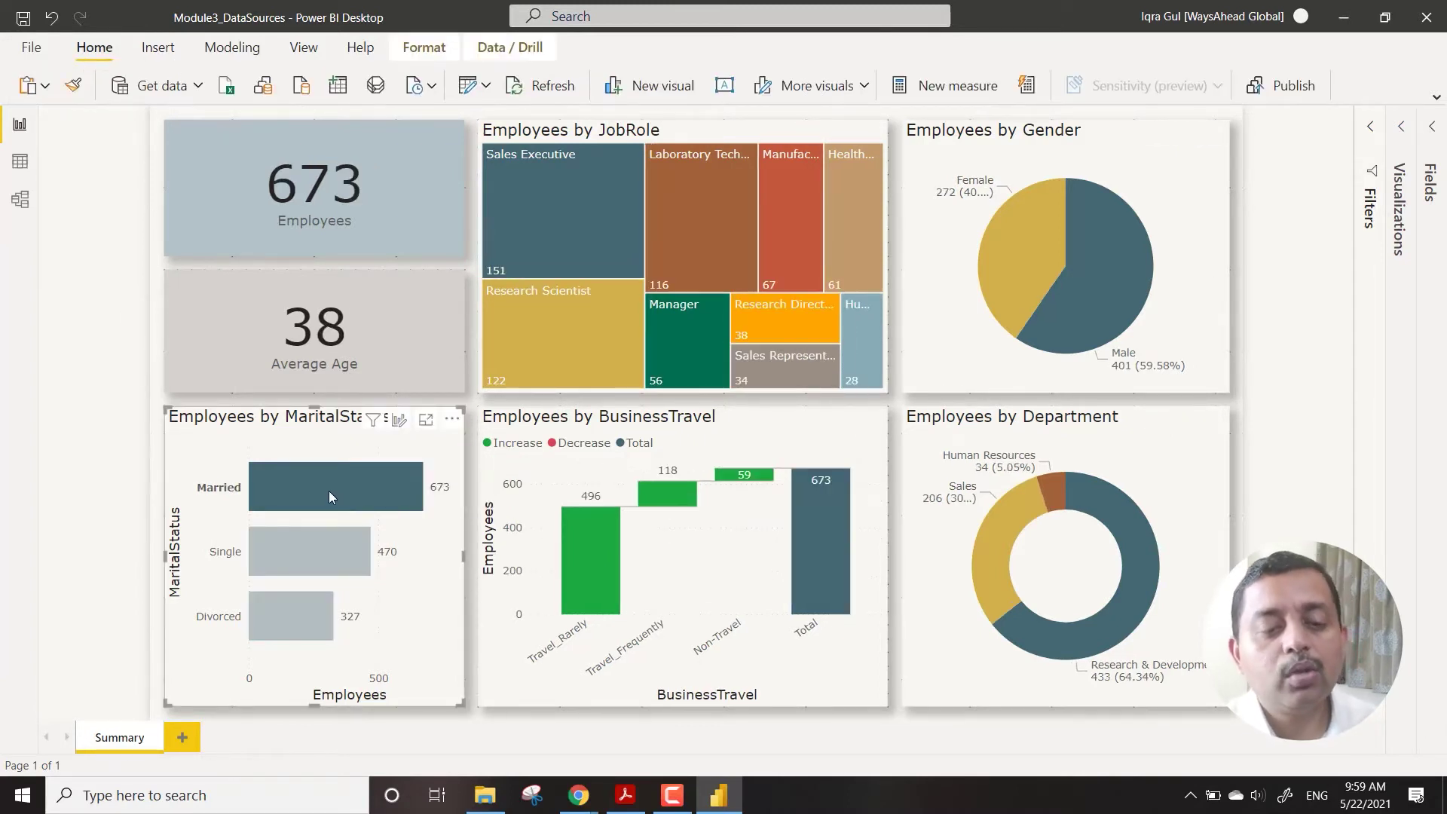
pyautogui.moveTo(292, 544)
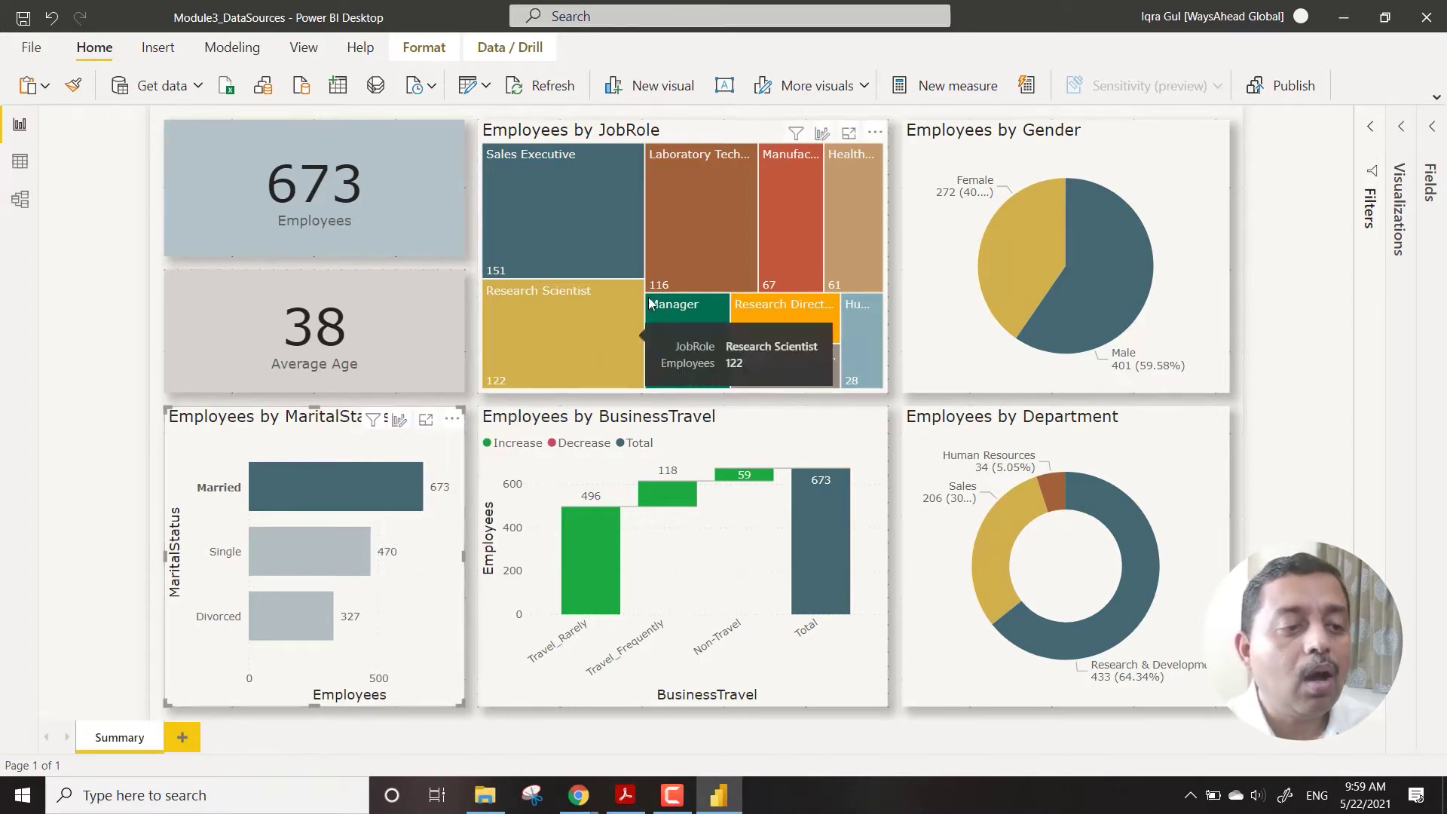
pyautogui.moveTo(579, 227)
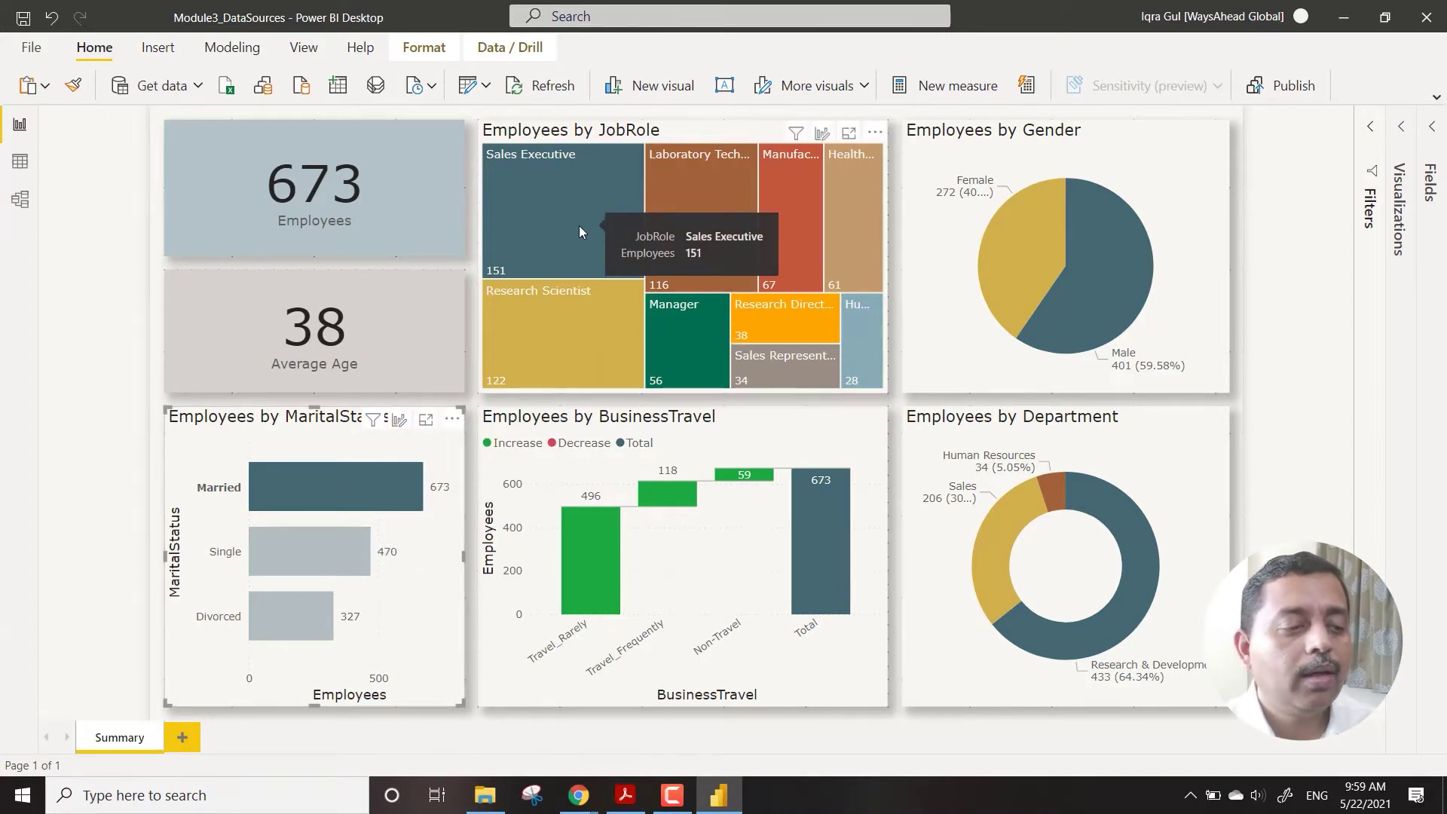
pyautogui.click(578, 226)
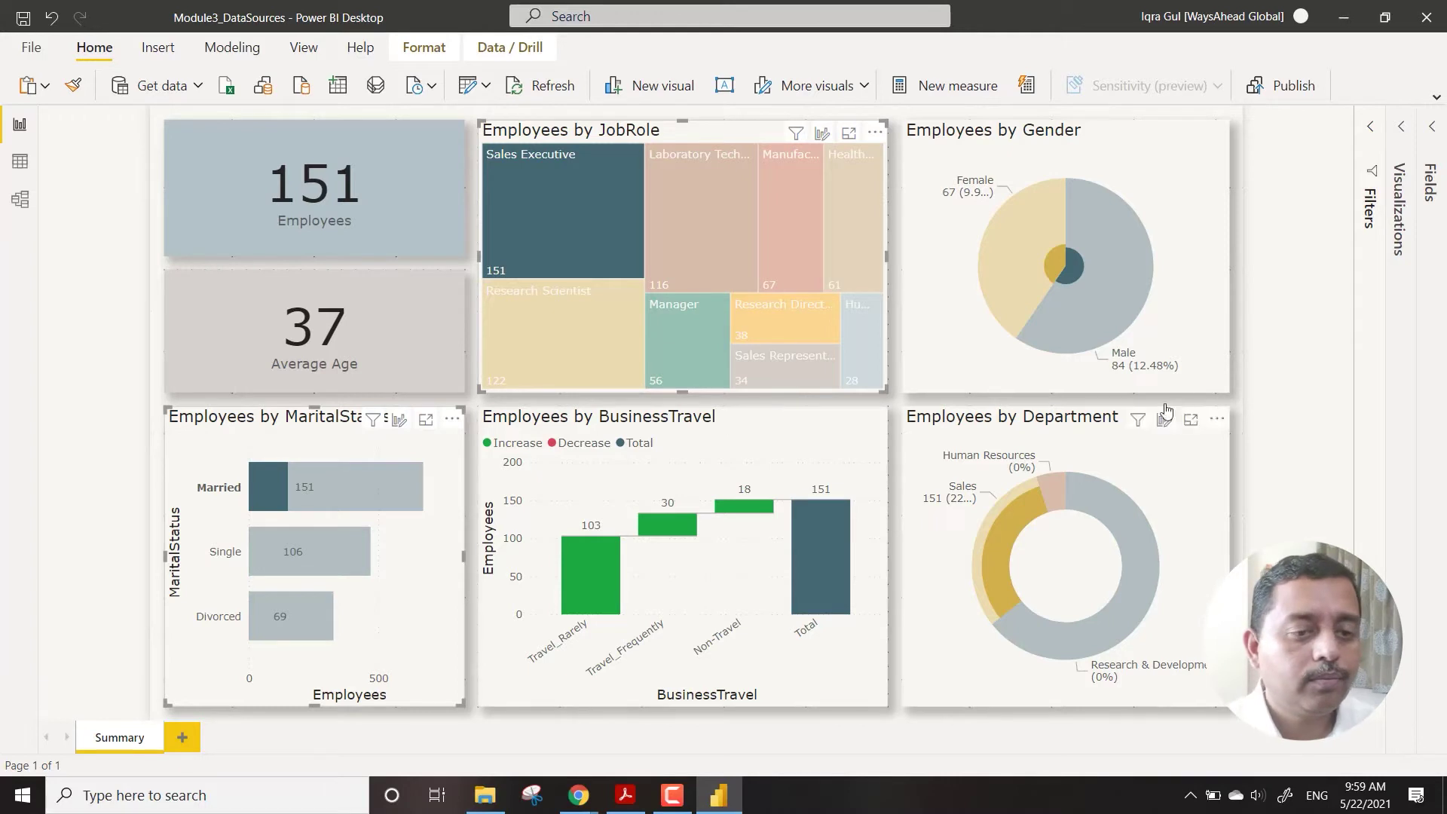
pyautogui.click(1278, 303)
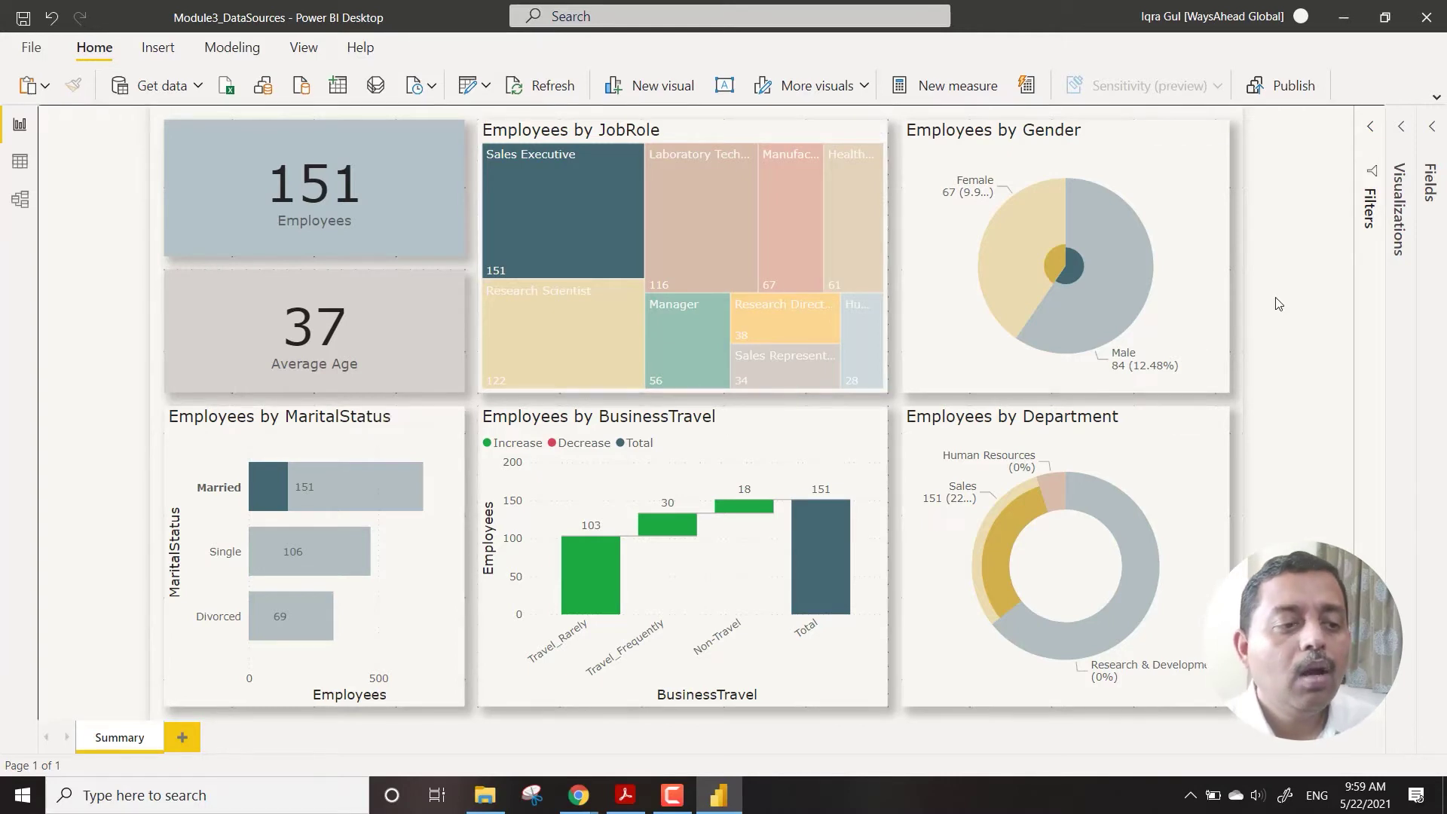
pyautogui.click(1214, 291)
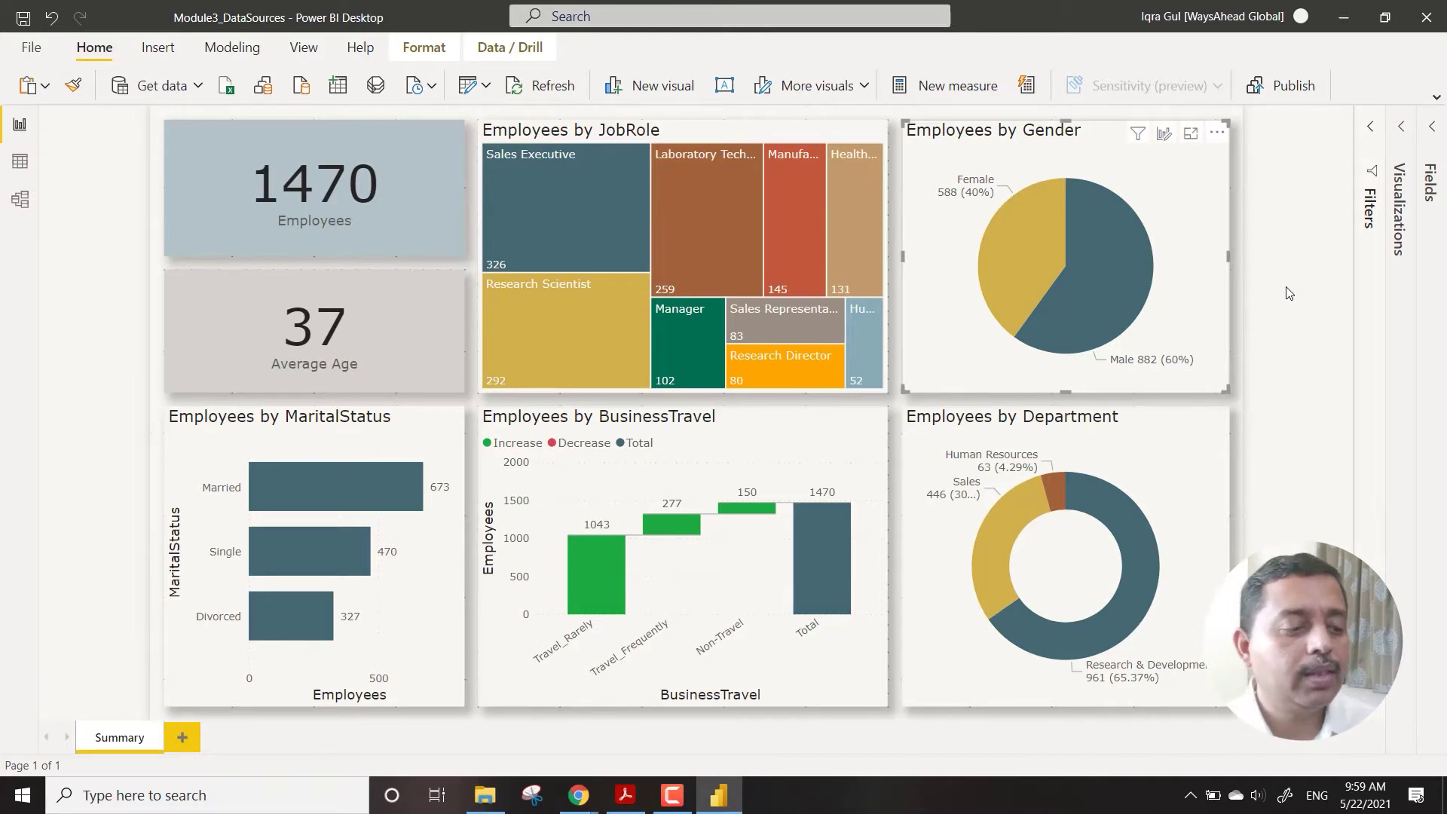
# Publish the report to the Masterclass workspace in the Power BI service and dismiss the publishing dialog
pyautogui.click(1289, 256)
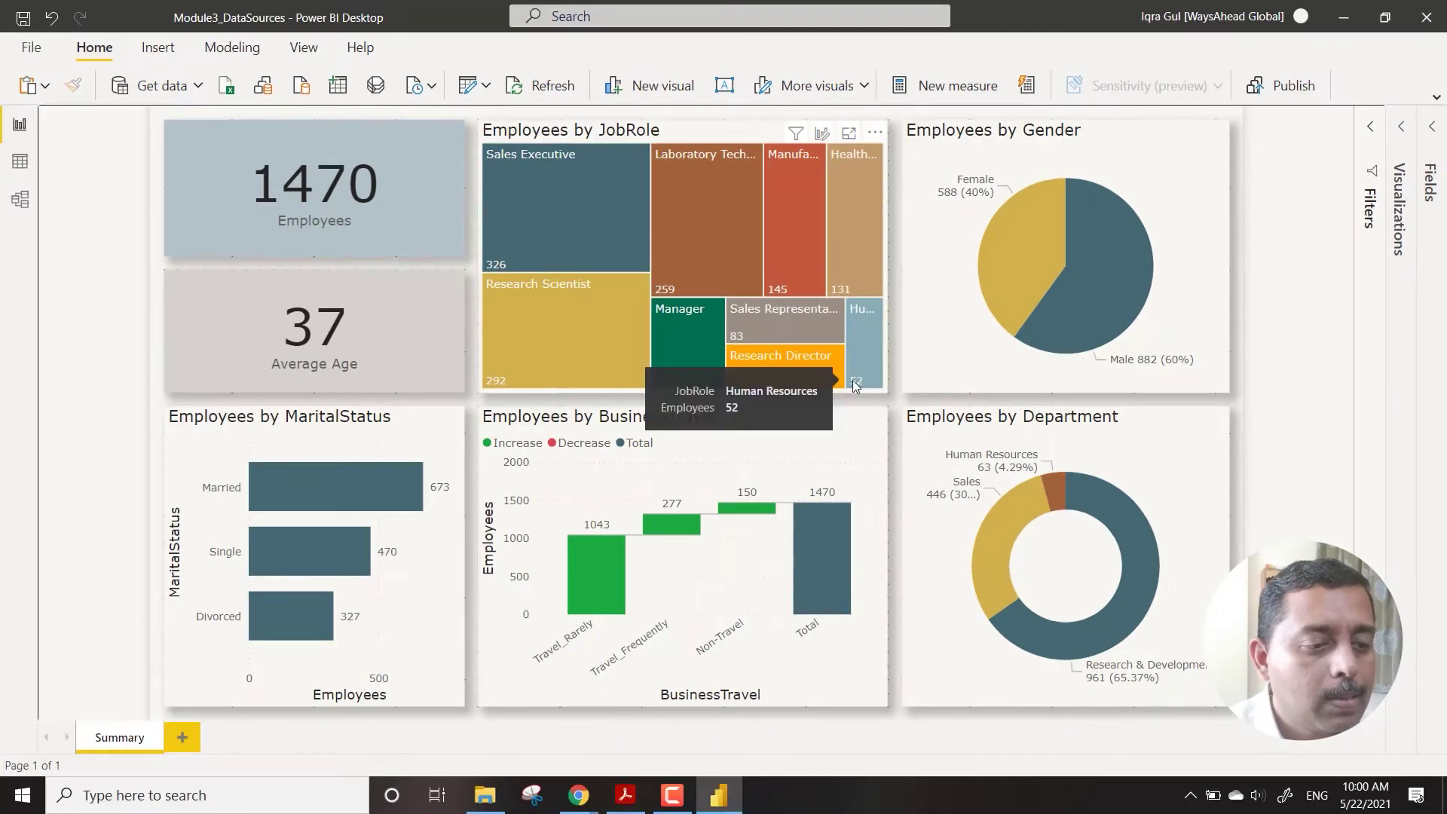
pyautogui.moveTo(761, 399)
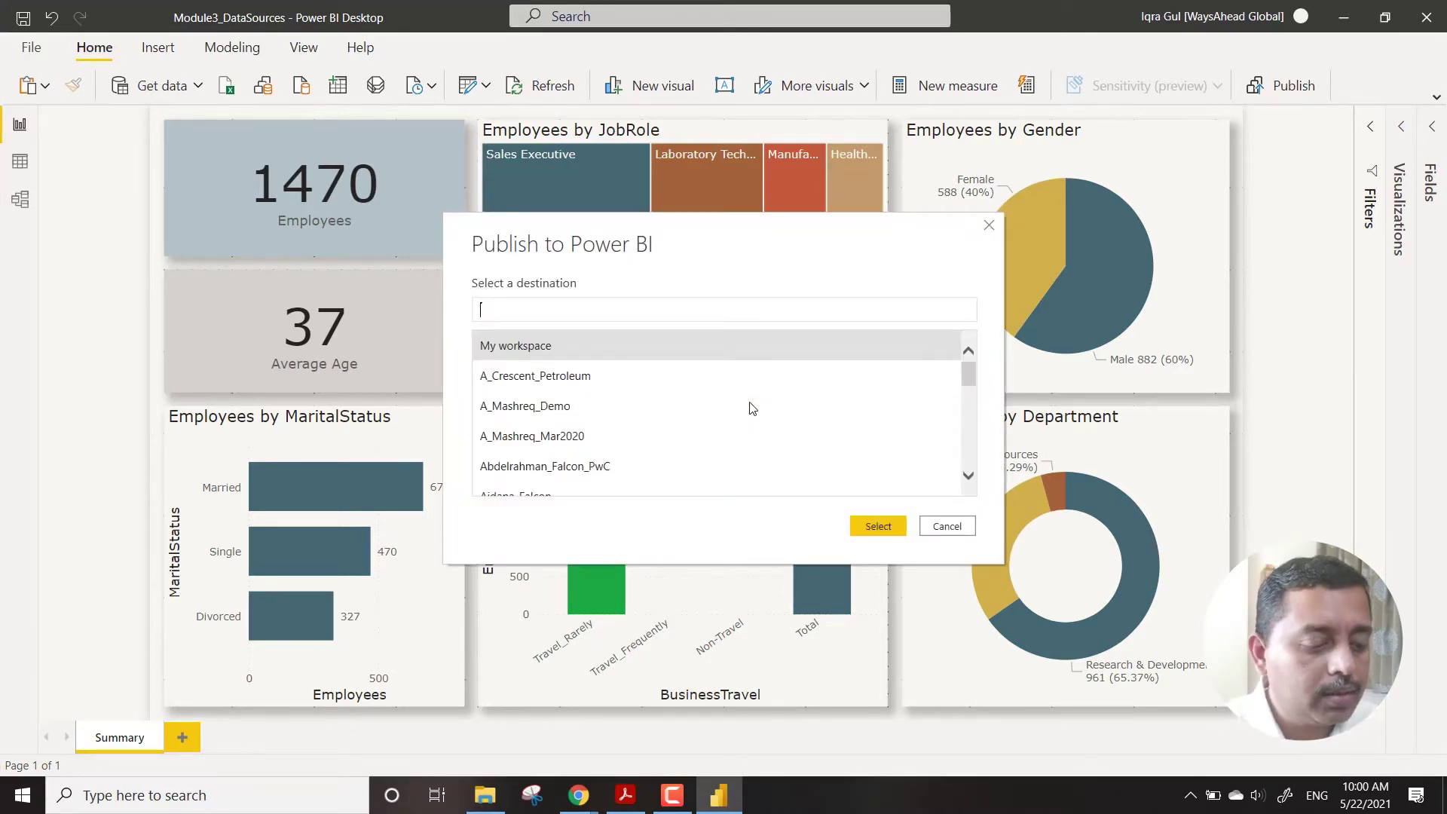
pyautogui.write('mas')
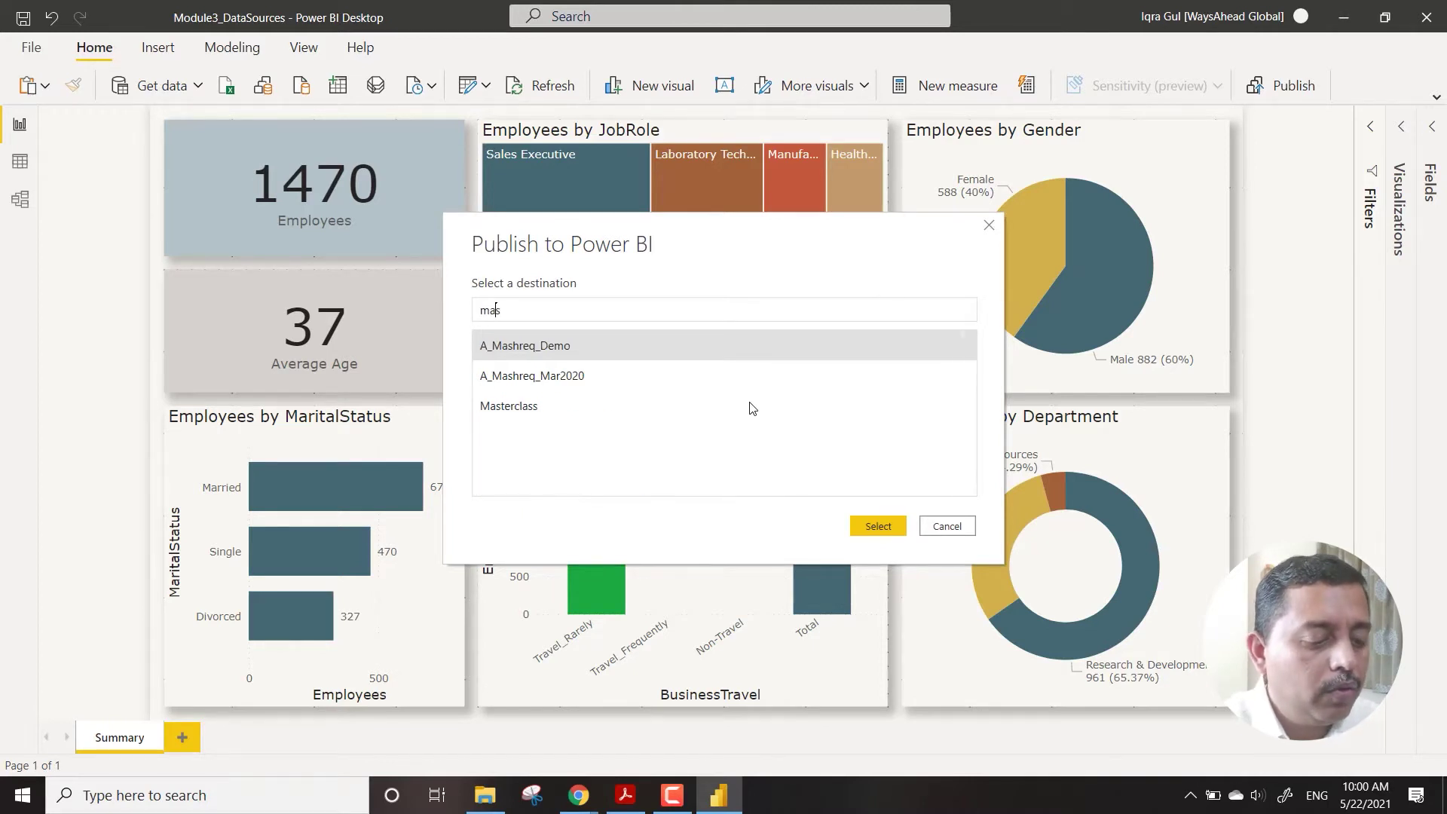
pyautogui.click(614, 406)
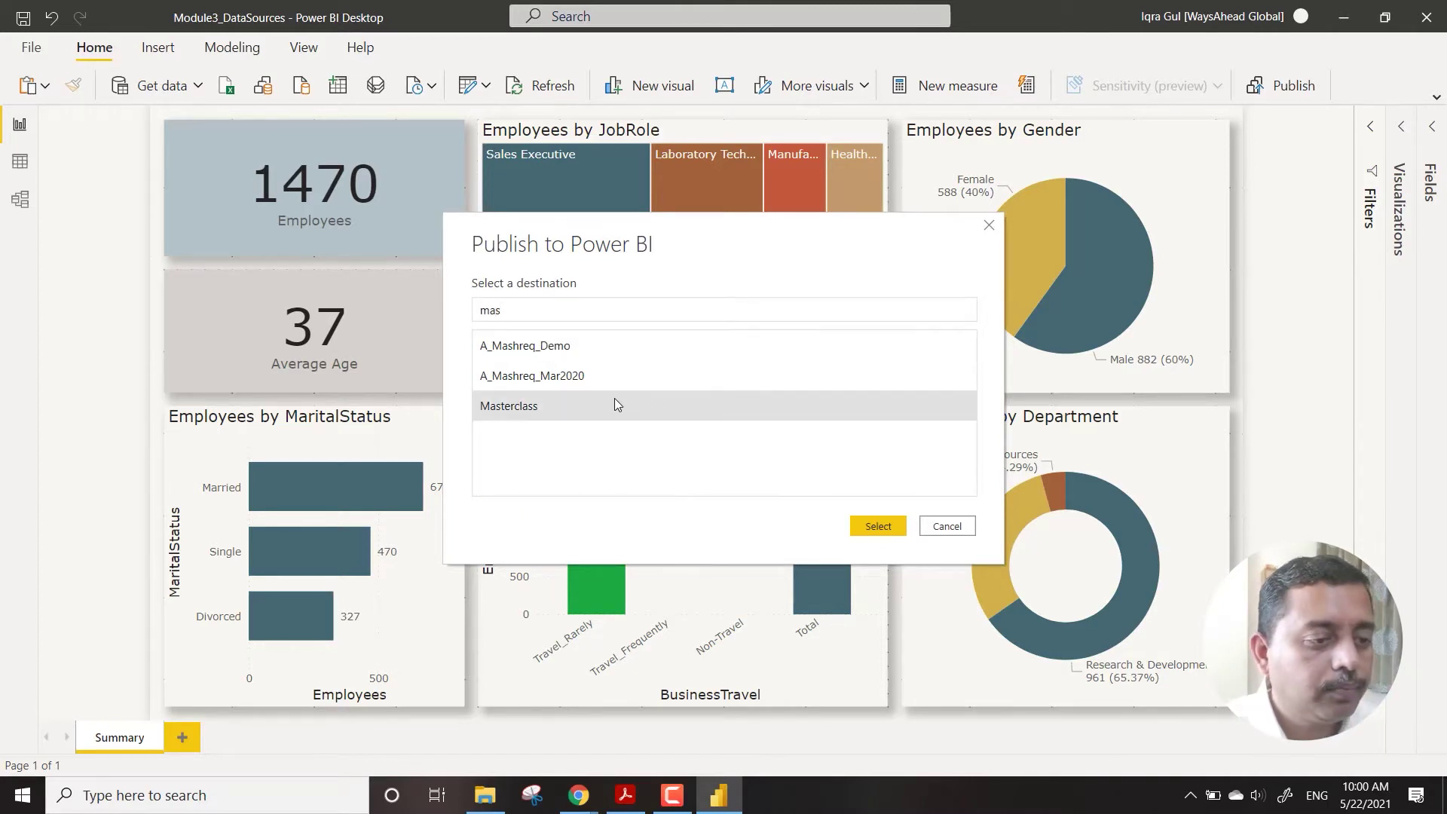
pyautogui.click(878, 526)
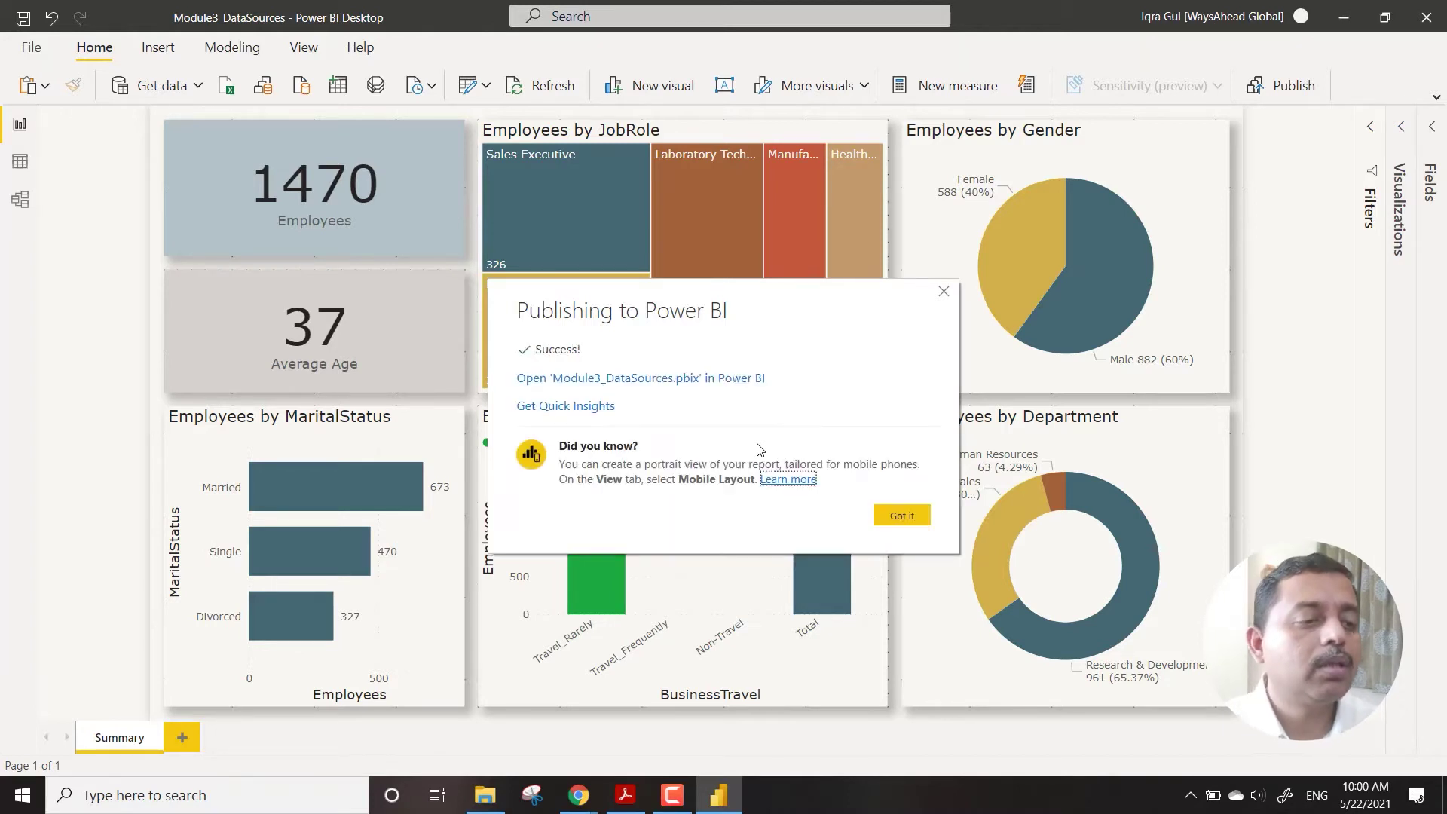
pyautogui.click(902, 514)
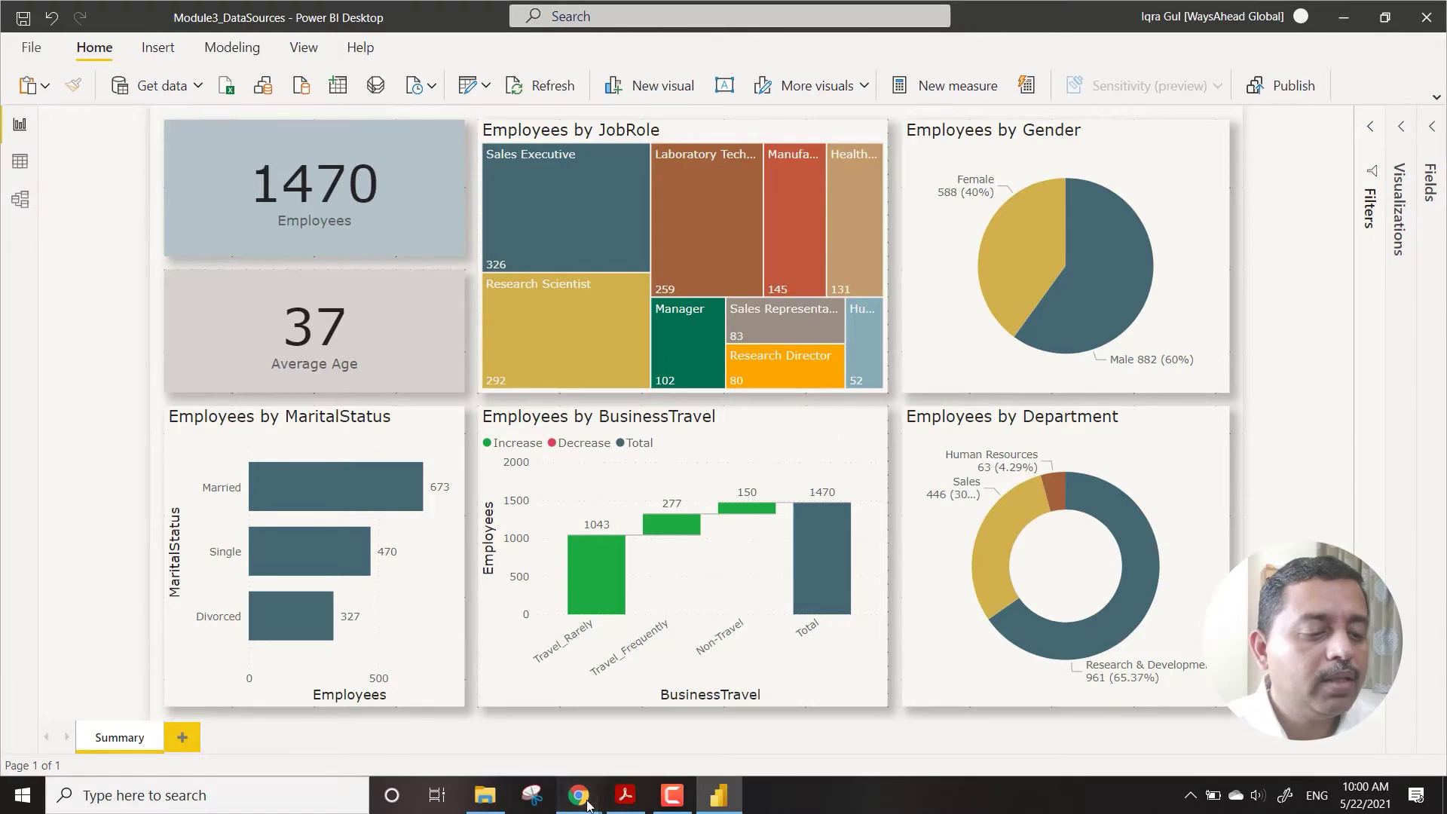
# Switch to Chrome and reload the Masterclass workspace to check for the published Module3_DataSources report and dataset
pyautogui.moveTo(591, 804)
pyautogui.click(722, 734)
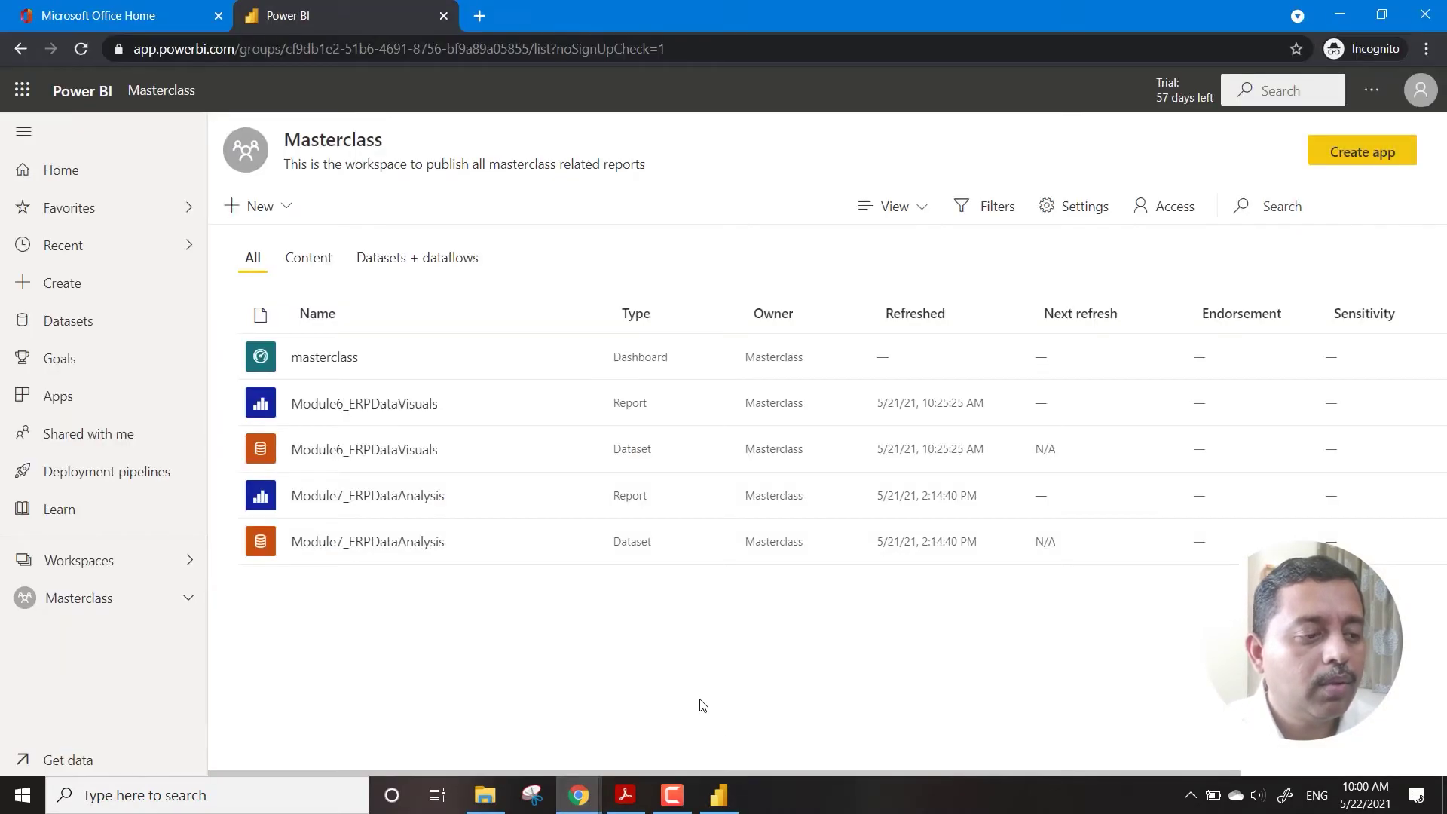
pyautogui.click(721, 43)
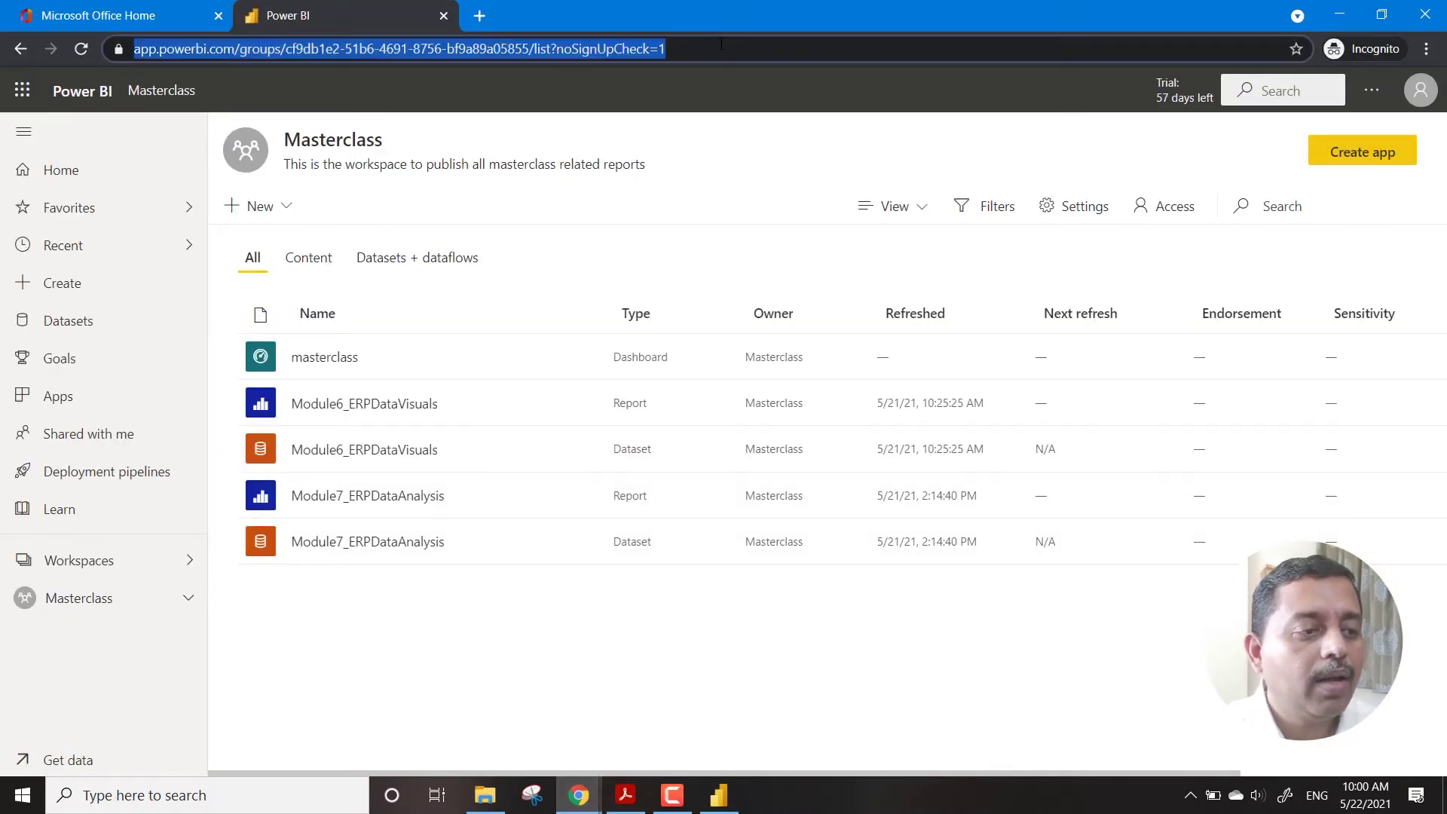
pyautogui.click(721, 44)
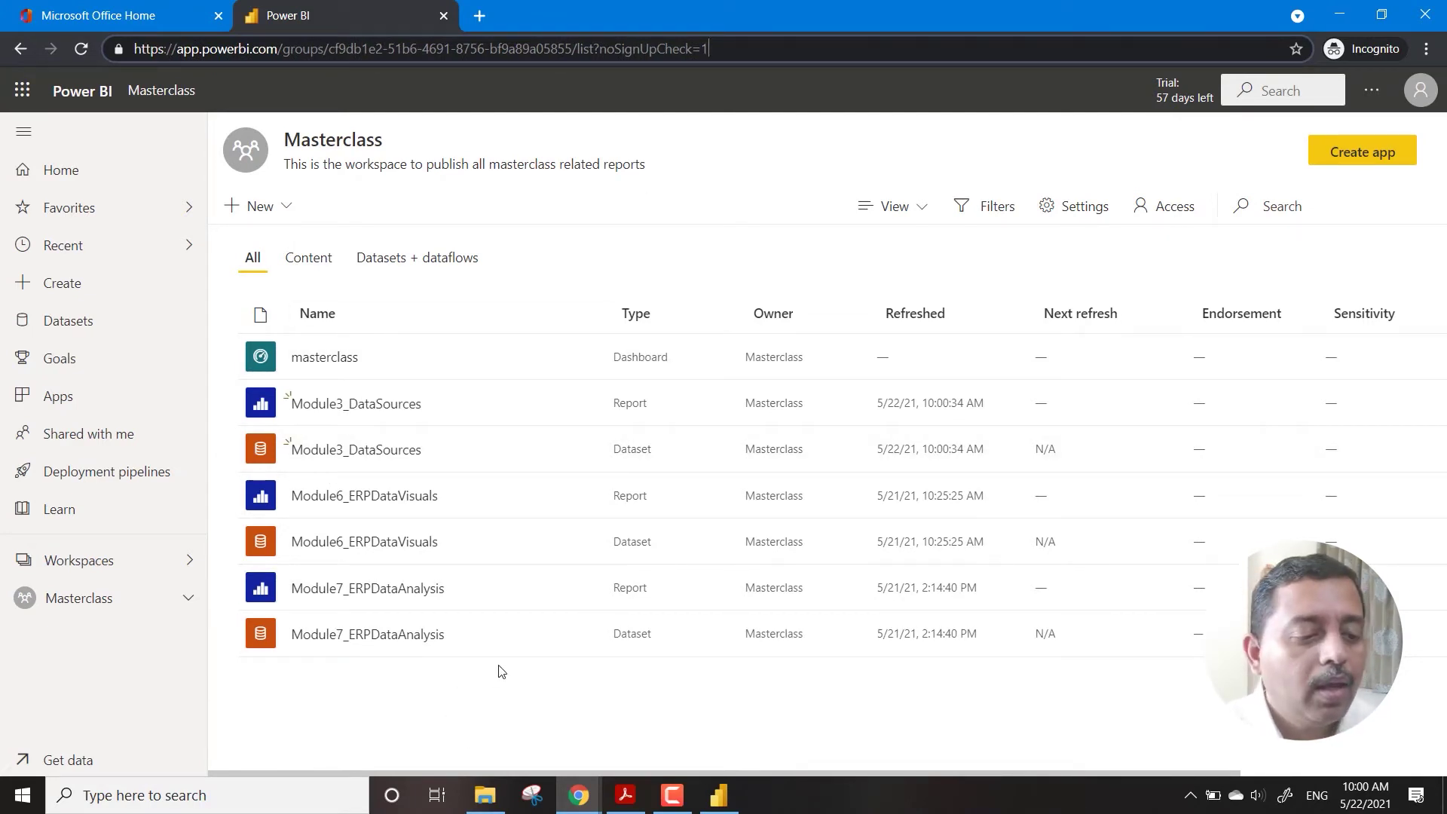
# Switch to Power BI Desktop and view the formatting options of the Employees by Gender pie chart
pyautogui.click(718, 795)
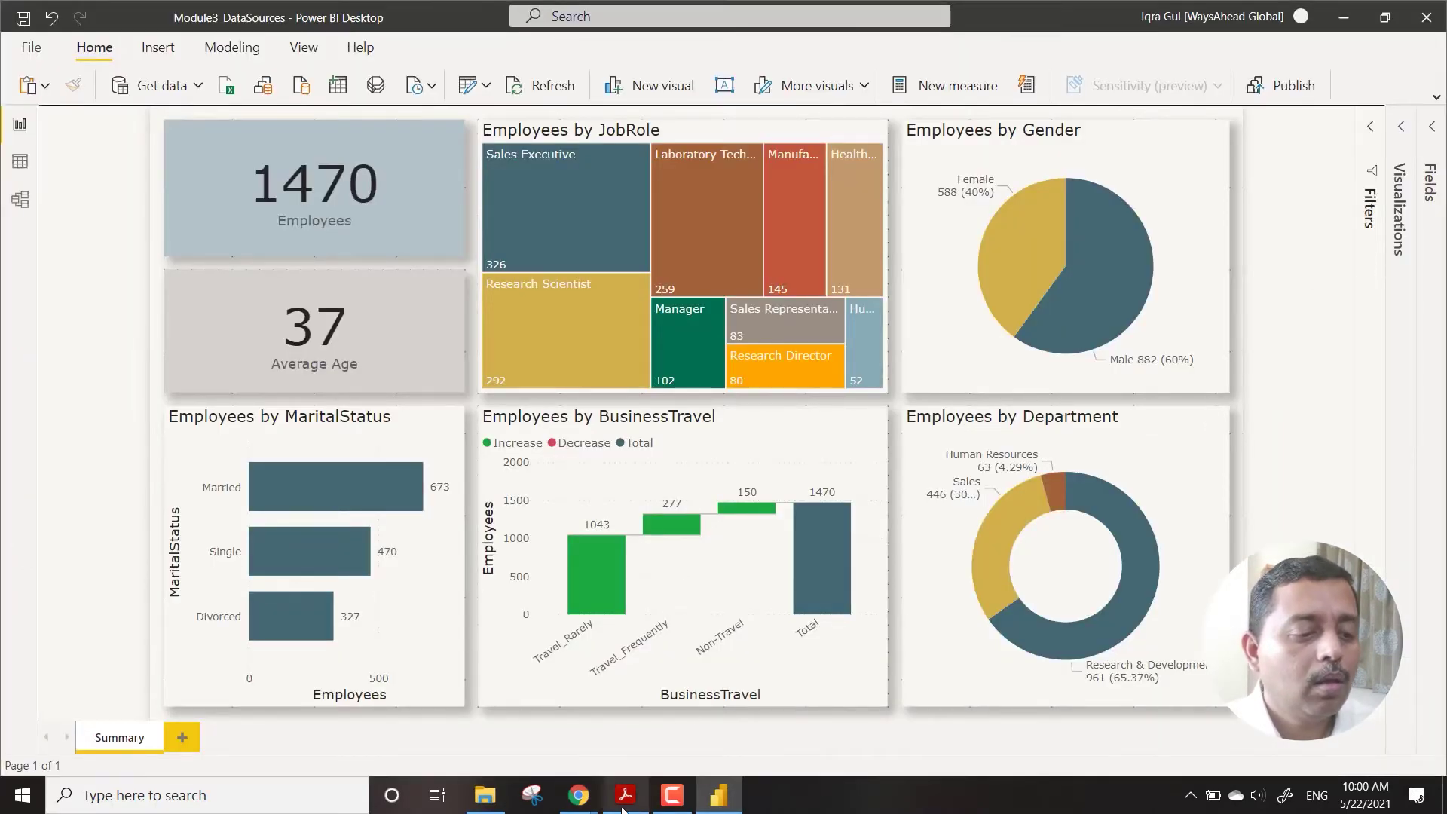
pyautogui.click(1208, 149)
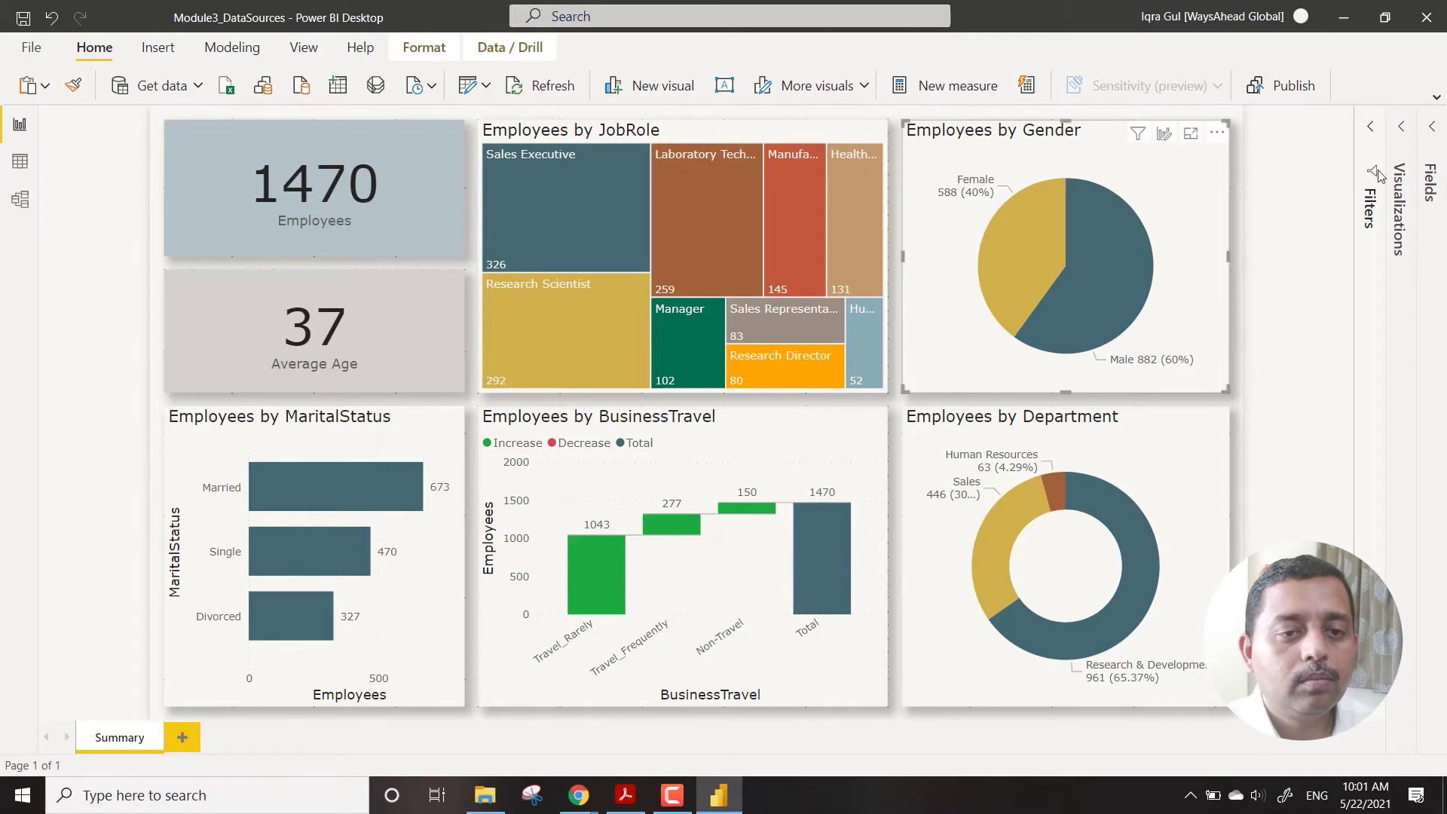
pyautogui.click(1401, 146)
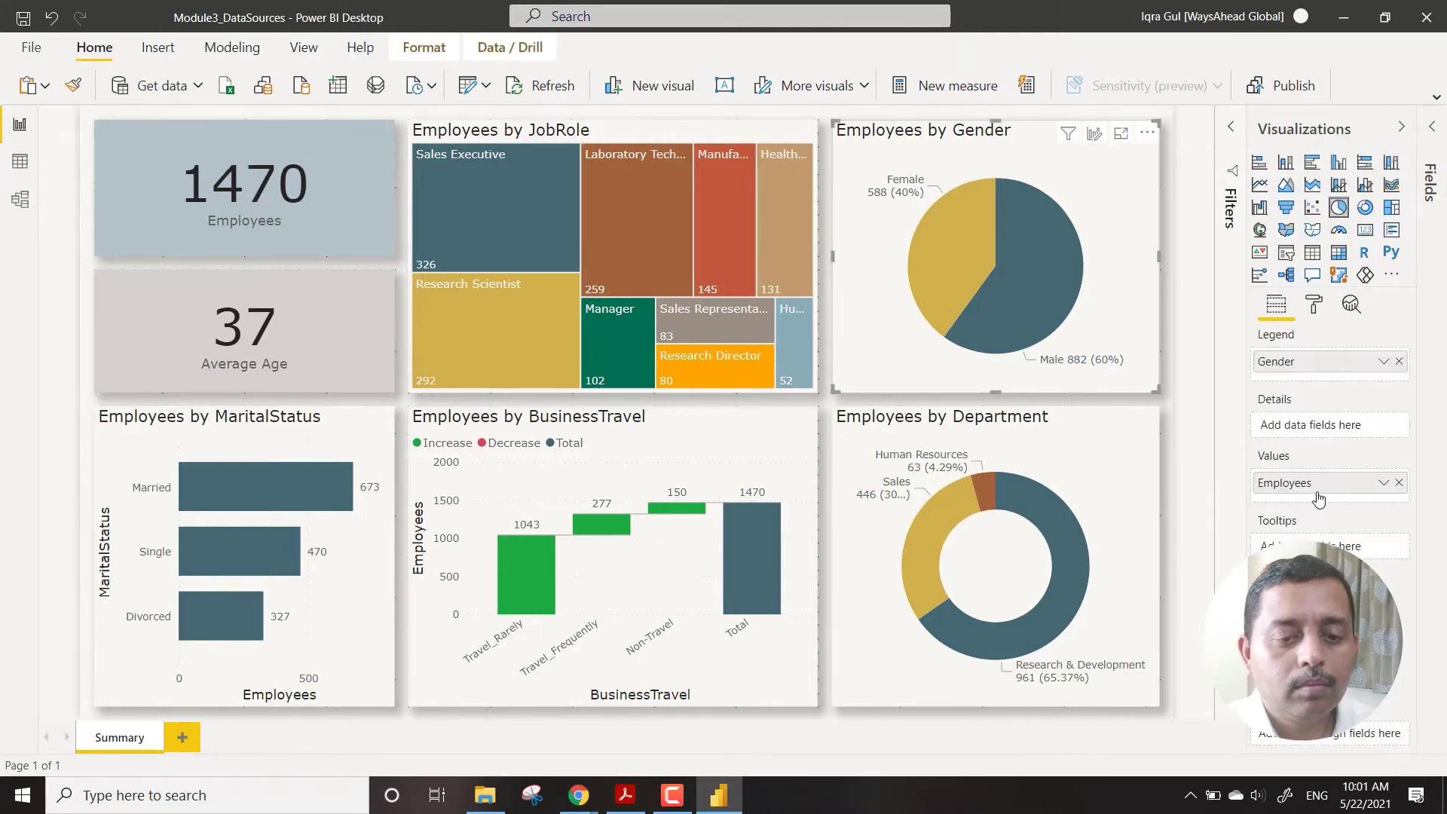
pyautogui.click(1314, 305)
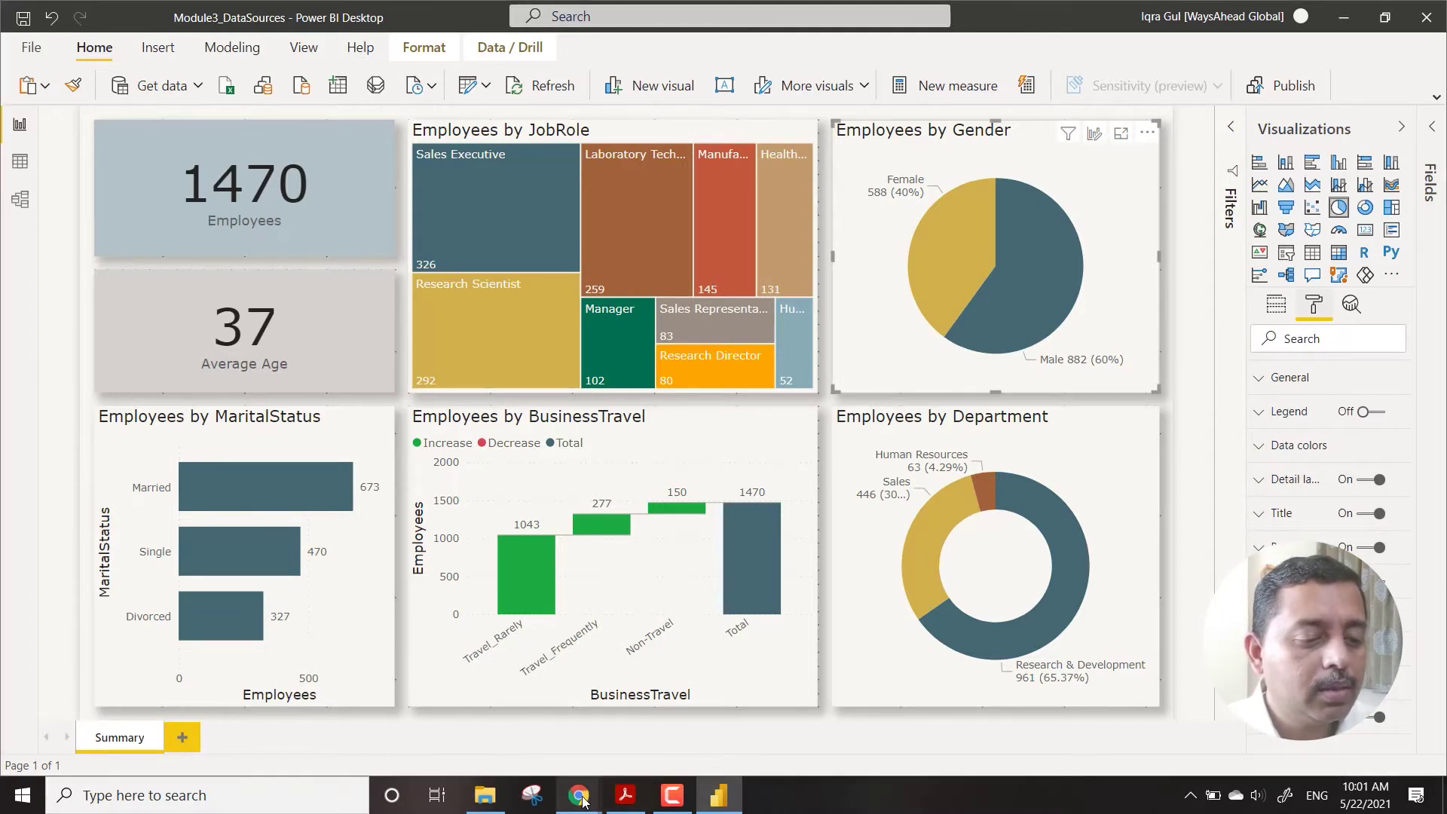
# Switch to Chrome, open the published Module3_DataSources report and put it into edit mode with the Employees by JobRole treemap selected
pyautogui.moveTo(581, 800)
pyautogui.click(585, 652)
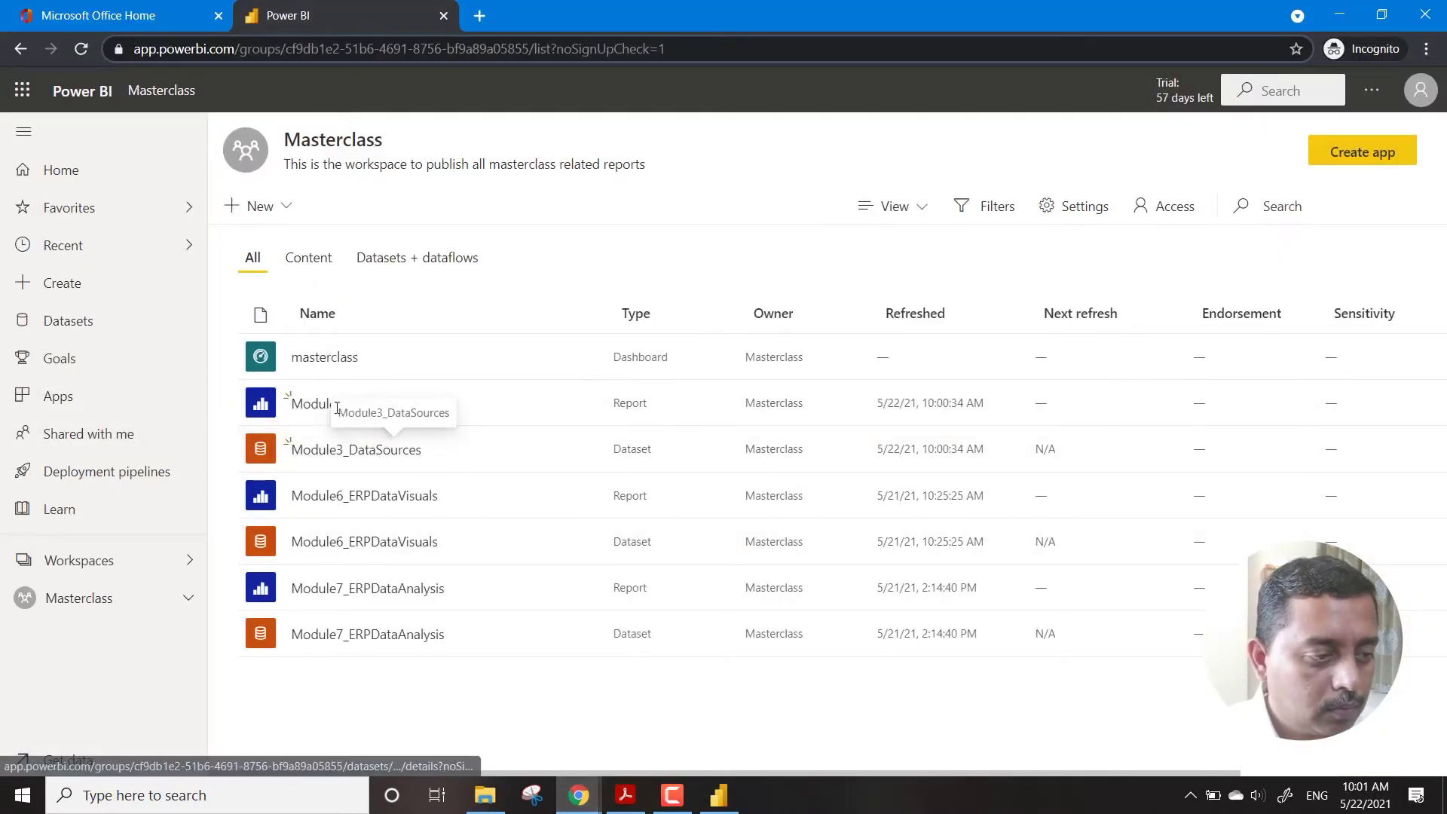
pyautogui.click(309, 405)
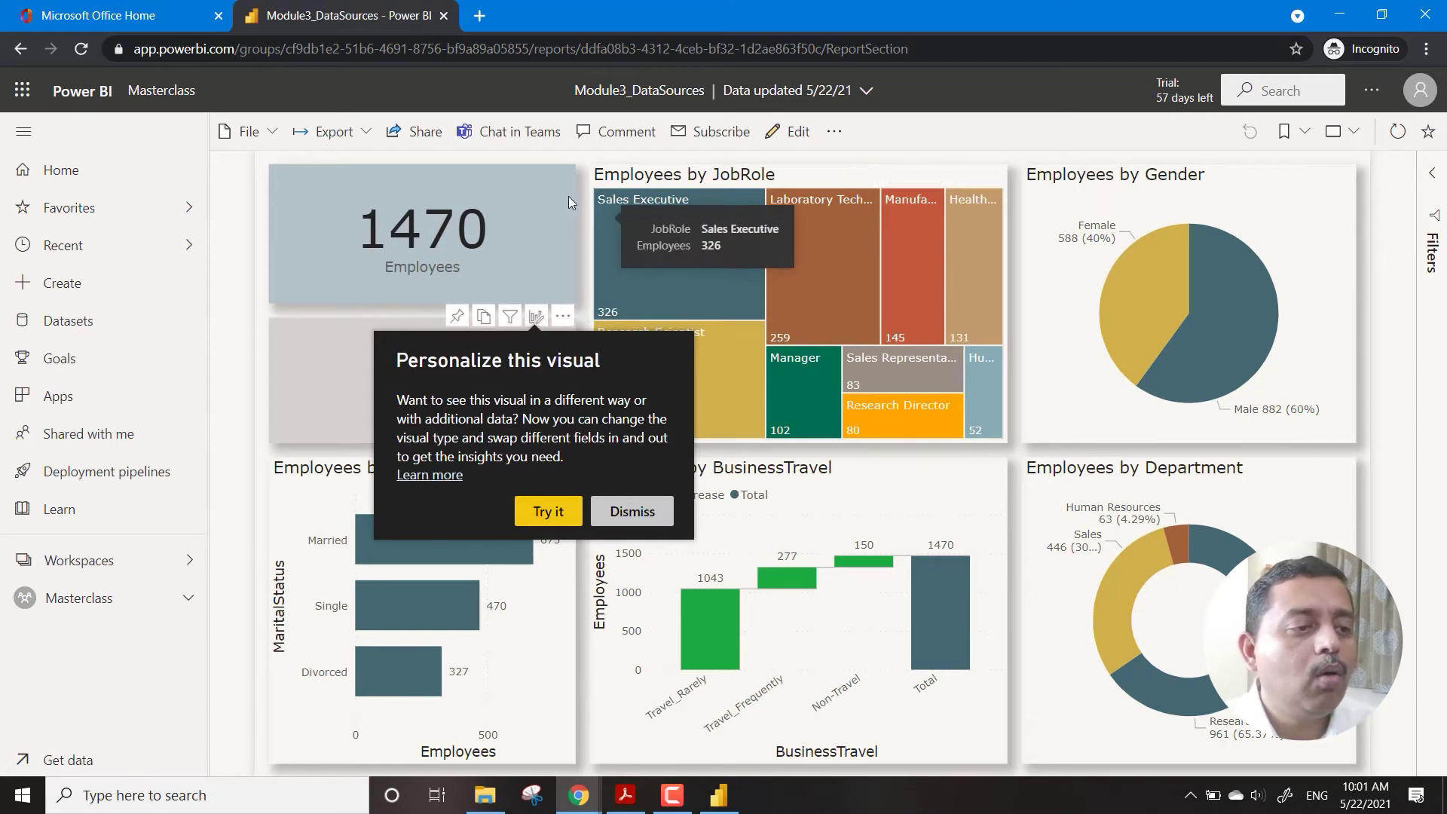
pyautogui.click(823, 178)
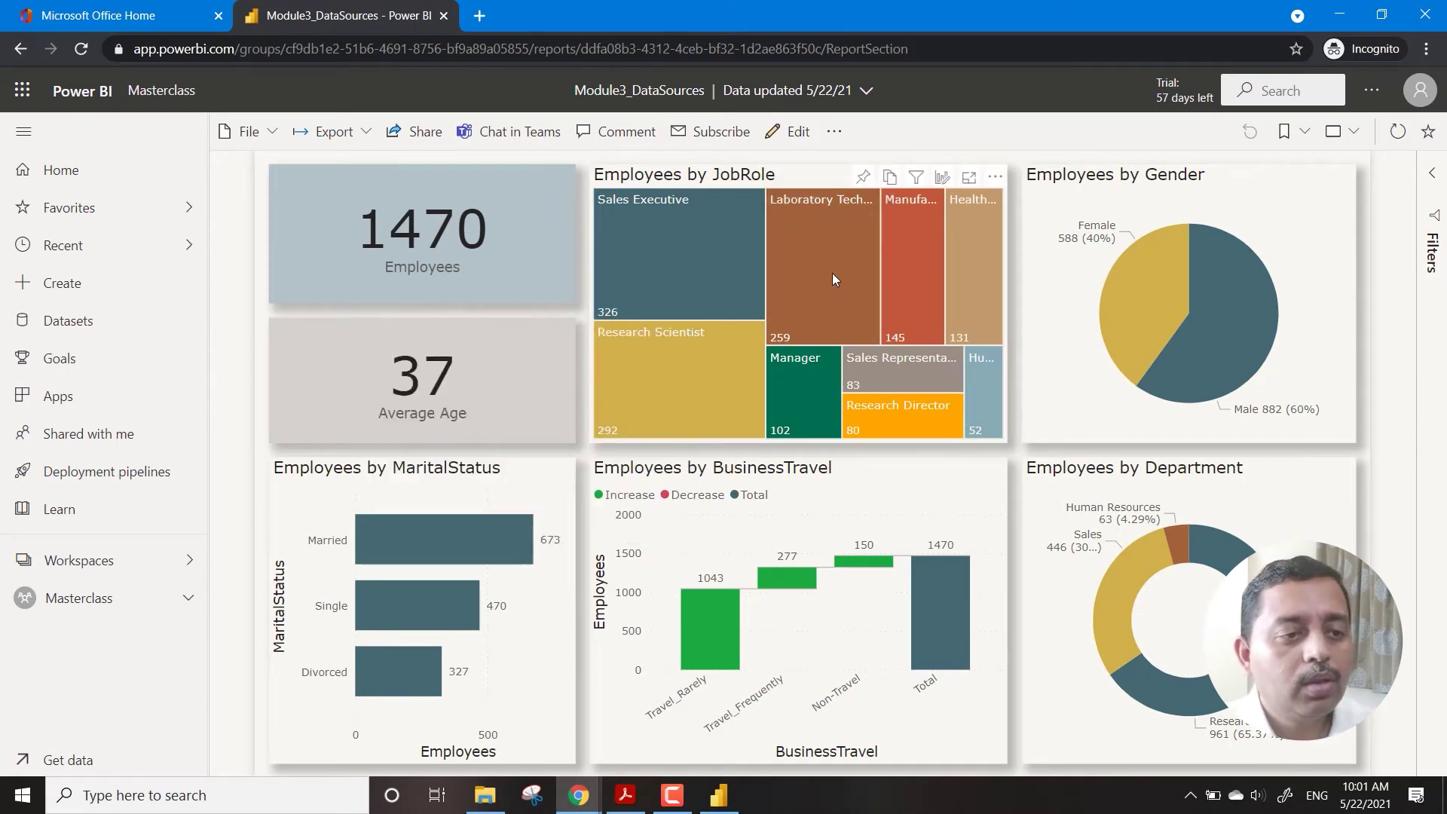
pyautogui.click(799, 133)
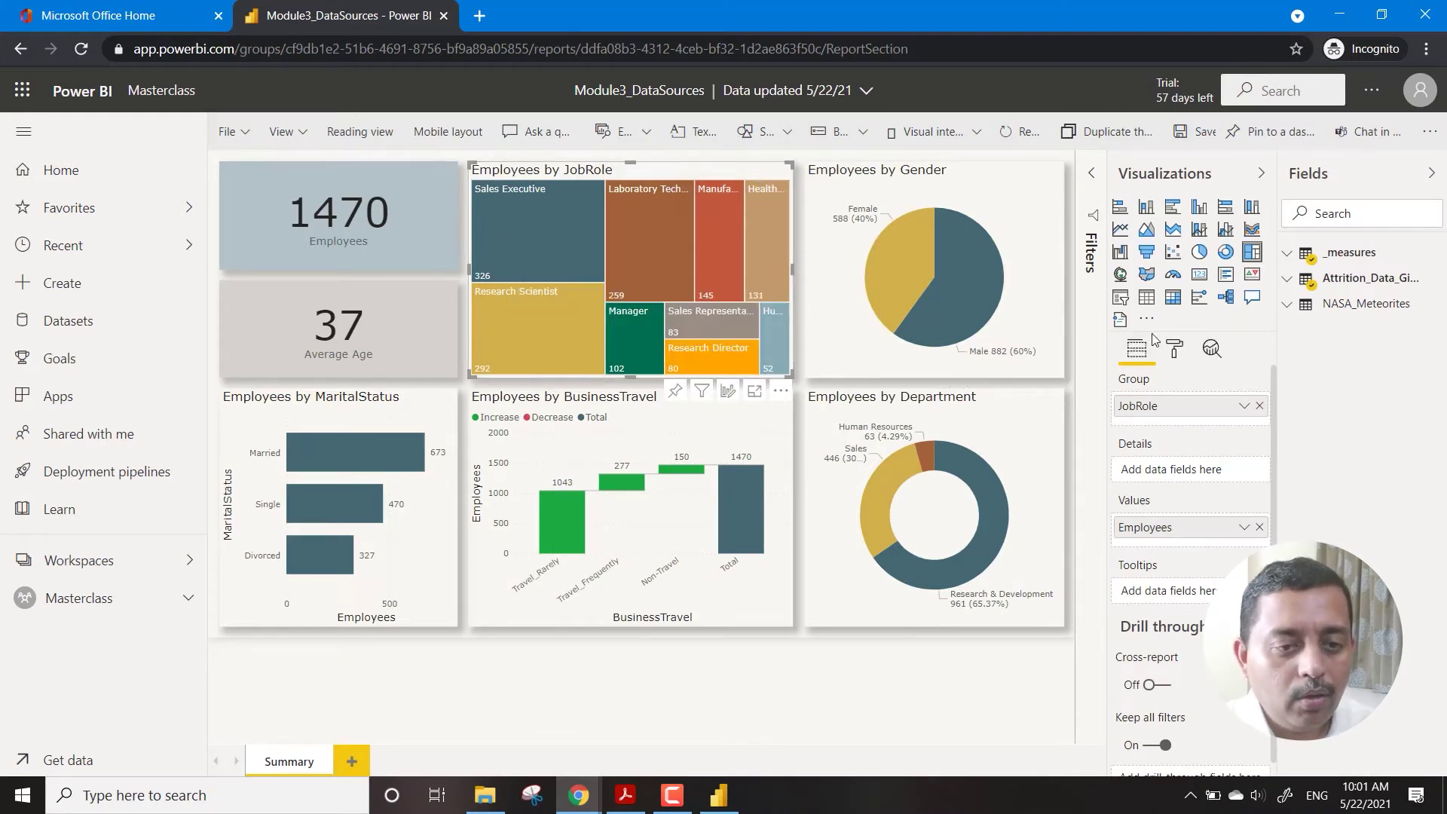
# Examine the treemap's field and formatting settings, the visual interaction options and the available button types in the online editor
pyautogui.scroll(-1, 1187, 430)
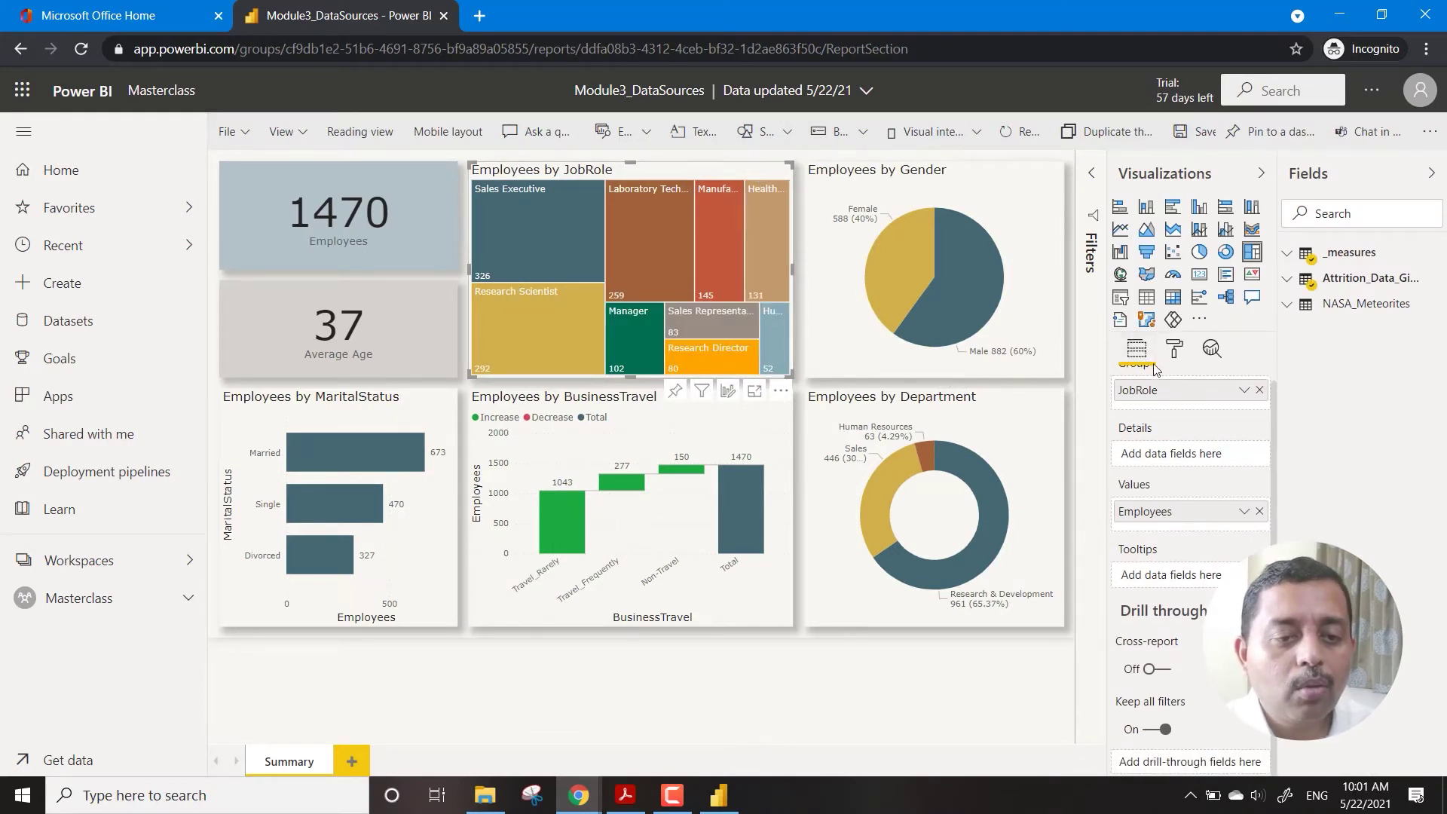
pyautogui.click(1174, 348)
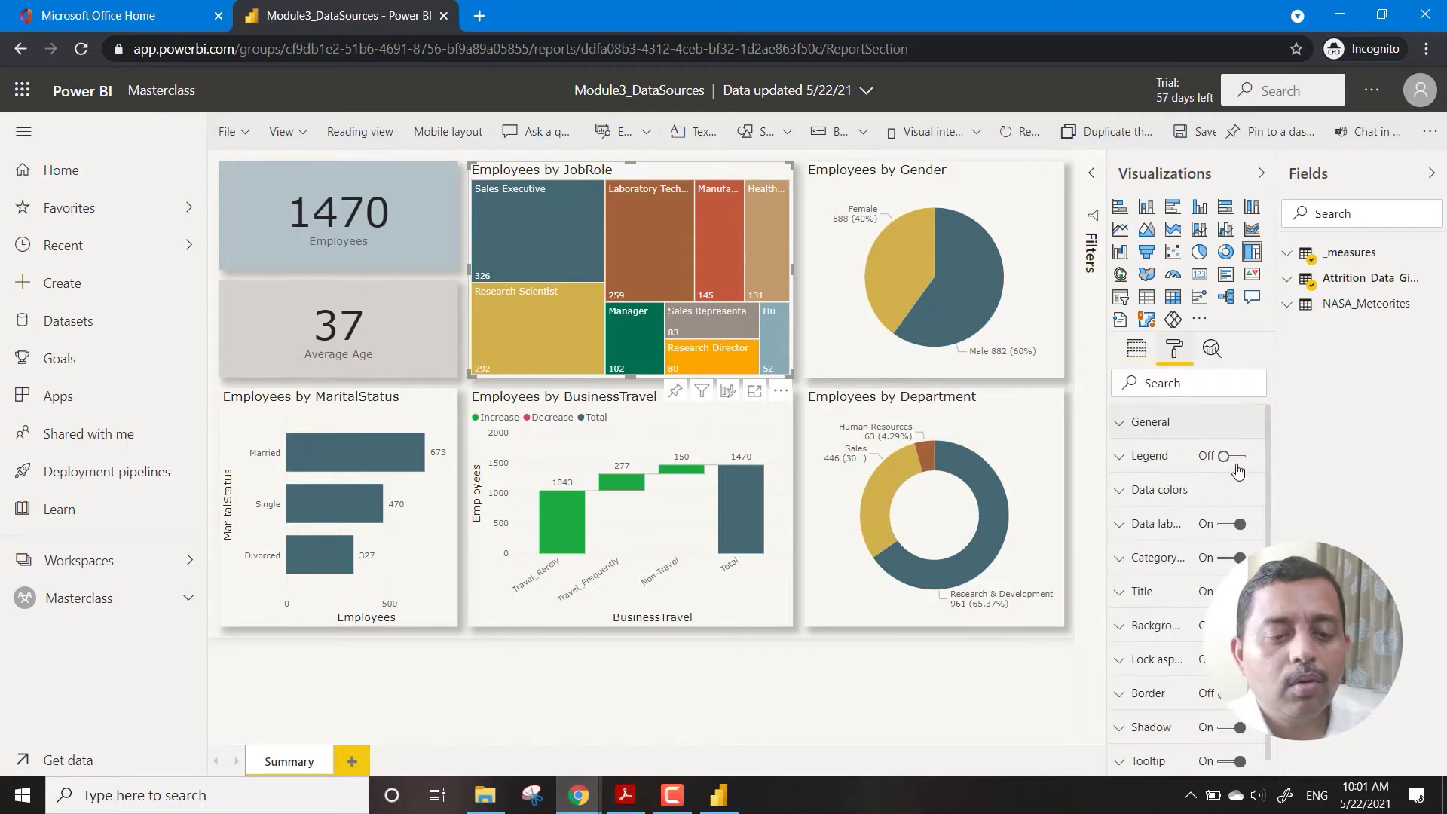
pyautogui.scroll(-1, 1234, 474)
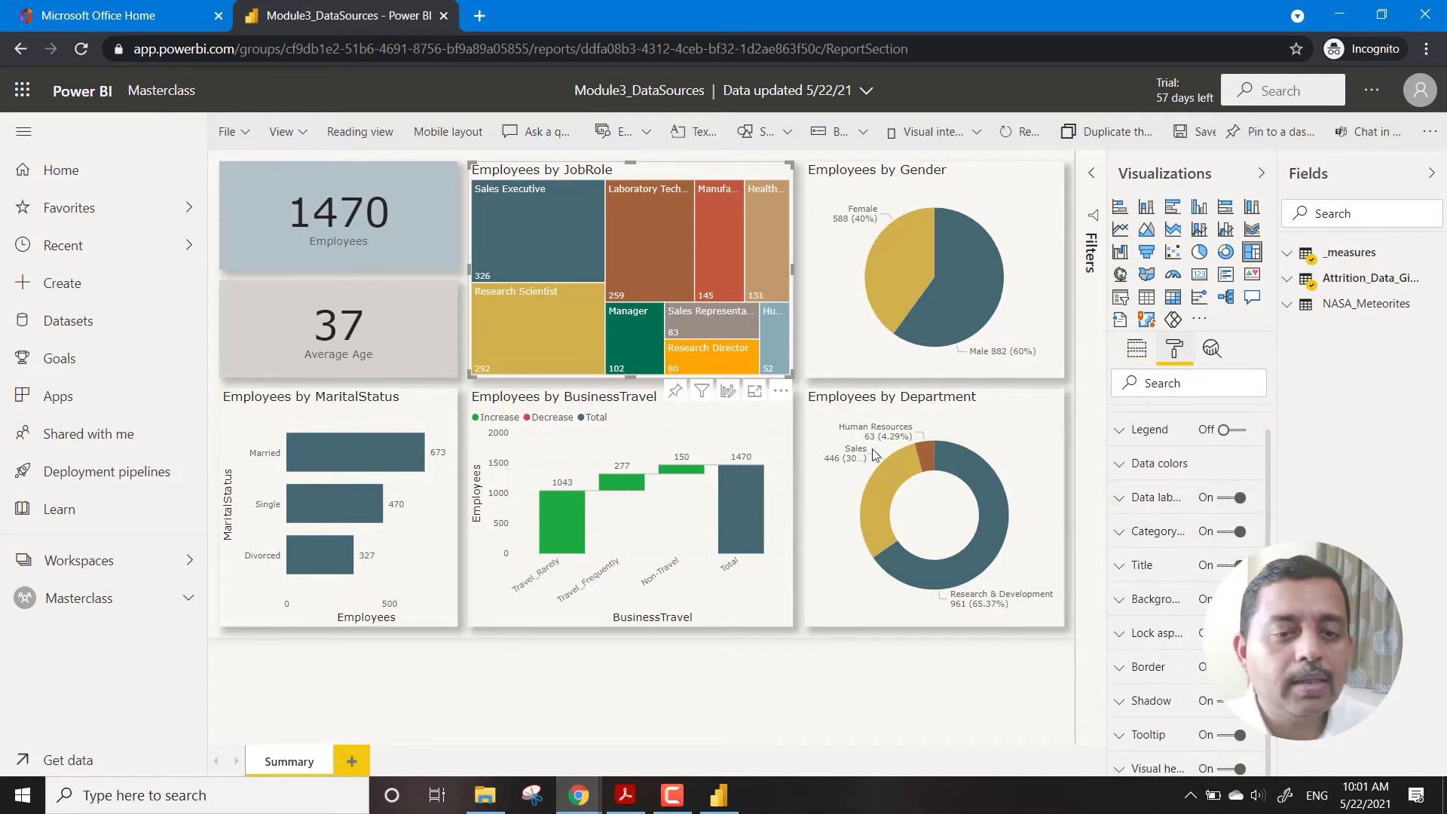
pyautogui.moveTo(653, 276)
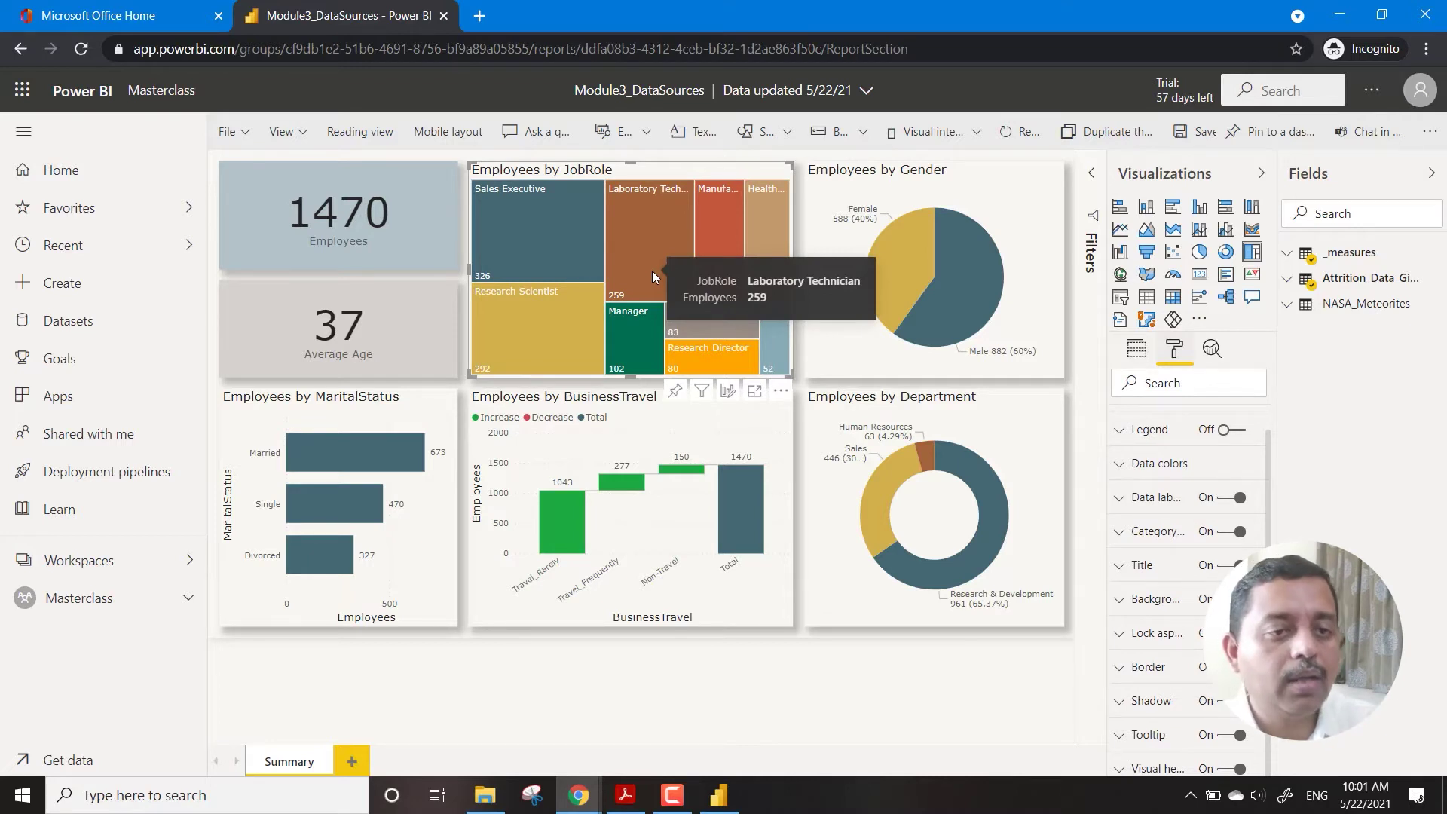
pyautogui.click(981, 135)
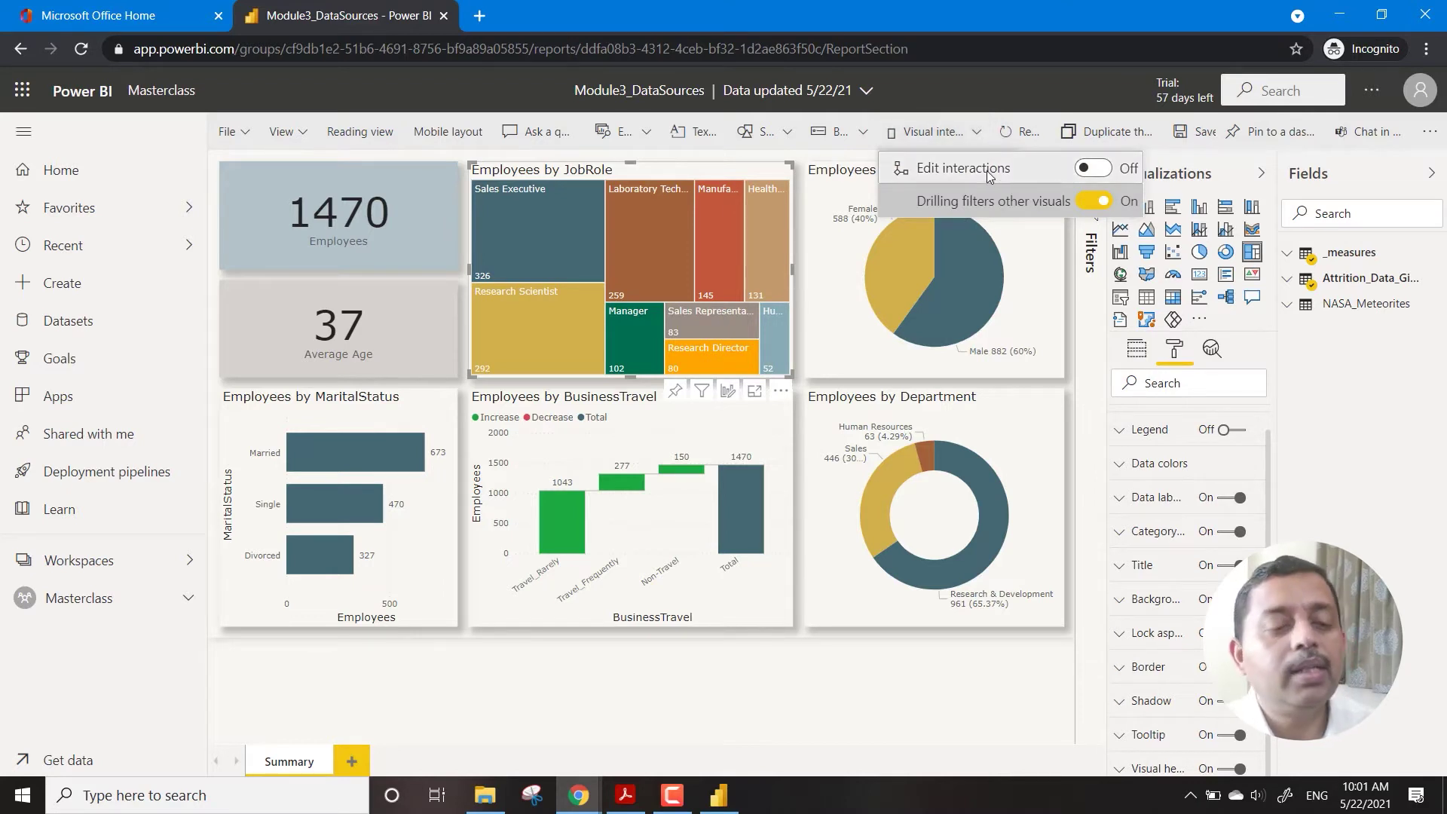
pyautogui.click(865, 142)
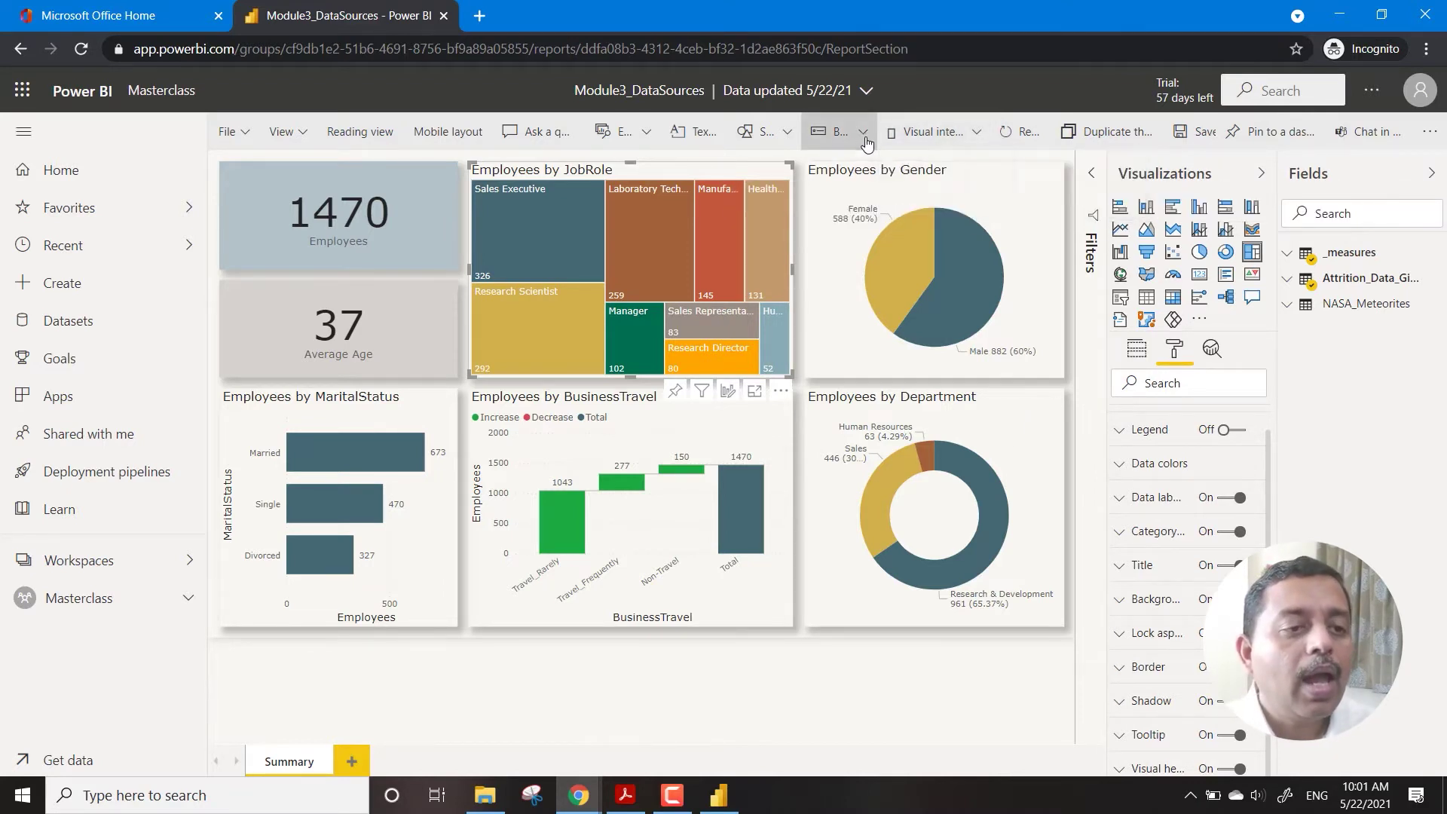
pyautogui.click(865, 142)
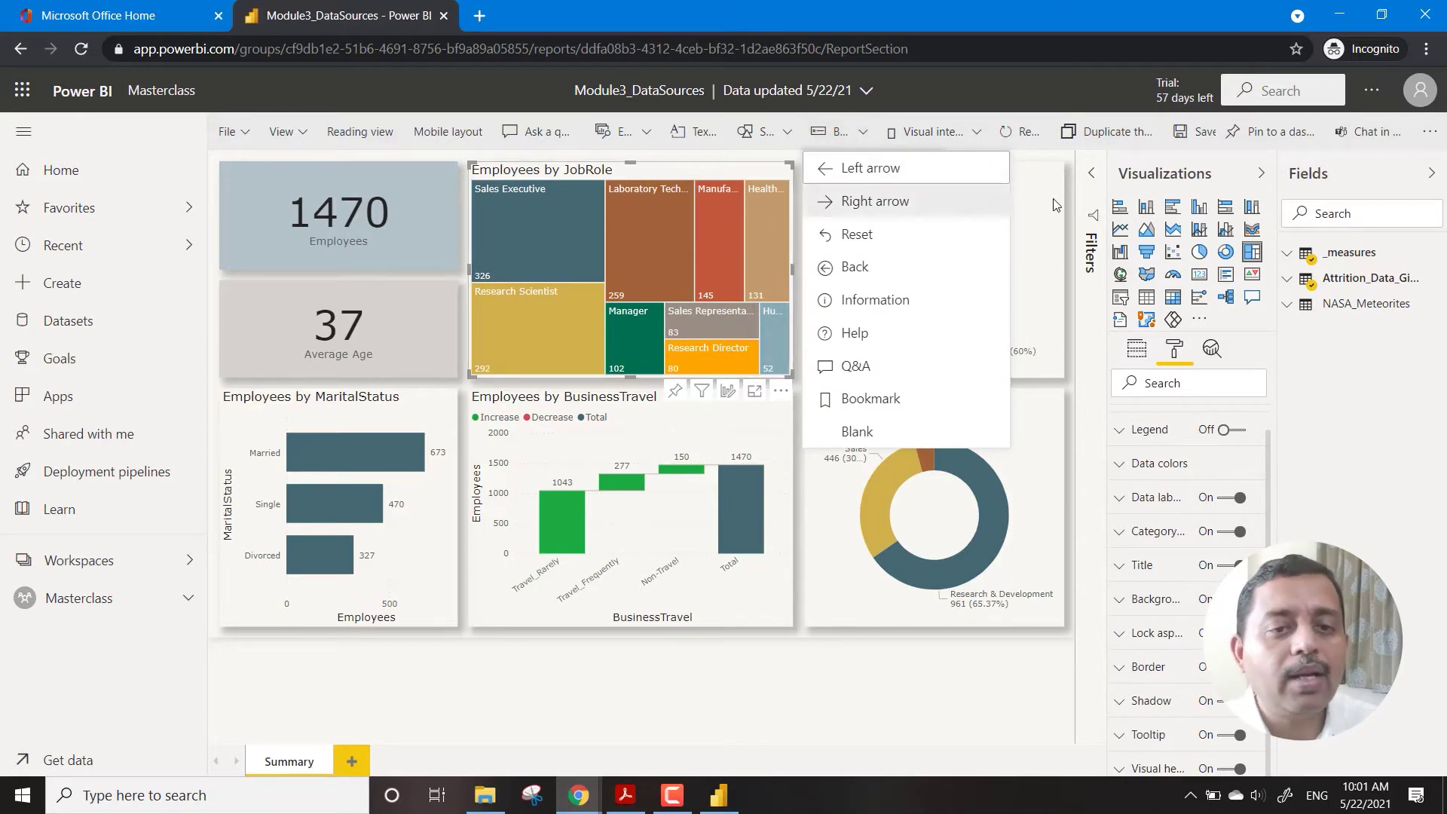
pyautogui.click(604, 695)
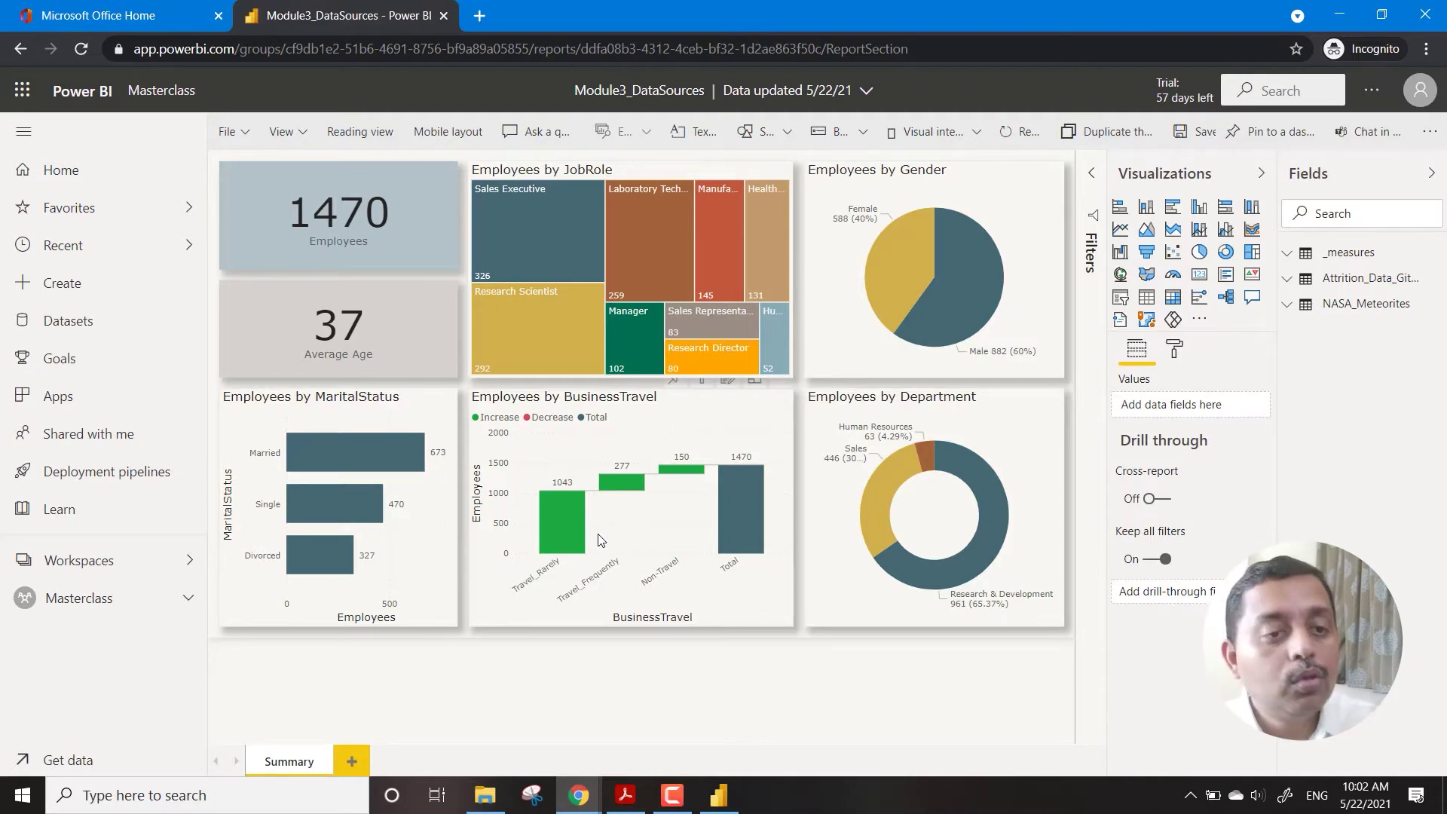
# Save a copy of the report under the name Attrition Data Analysis
pyautogui.moveTo(585, 512)
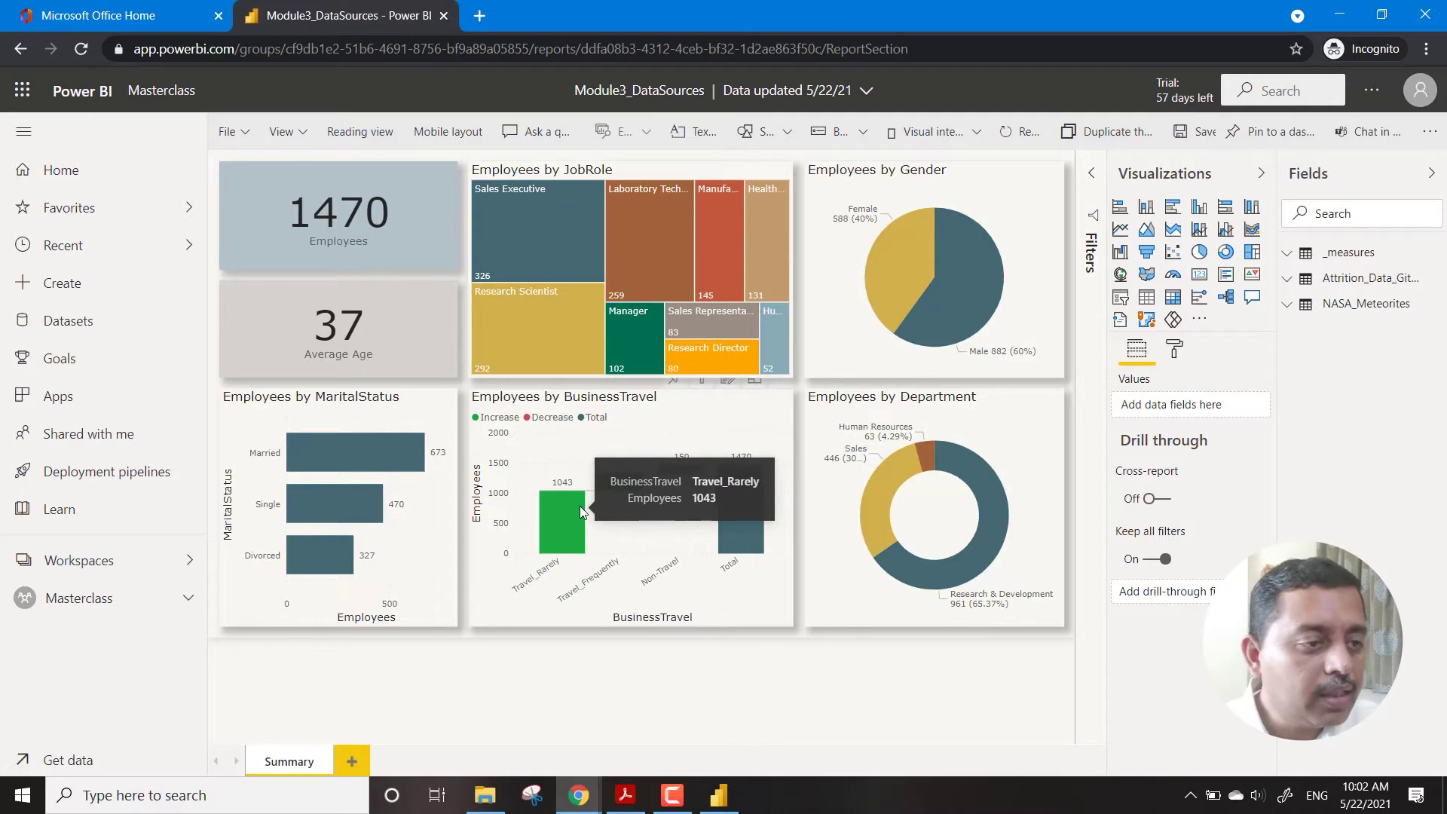
pyautogui.click(247, 136)
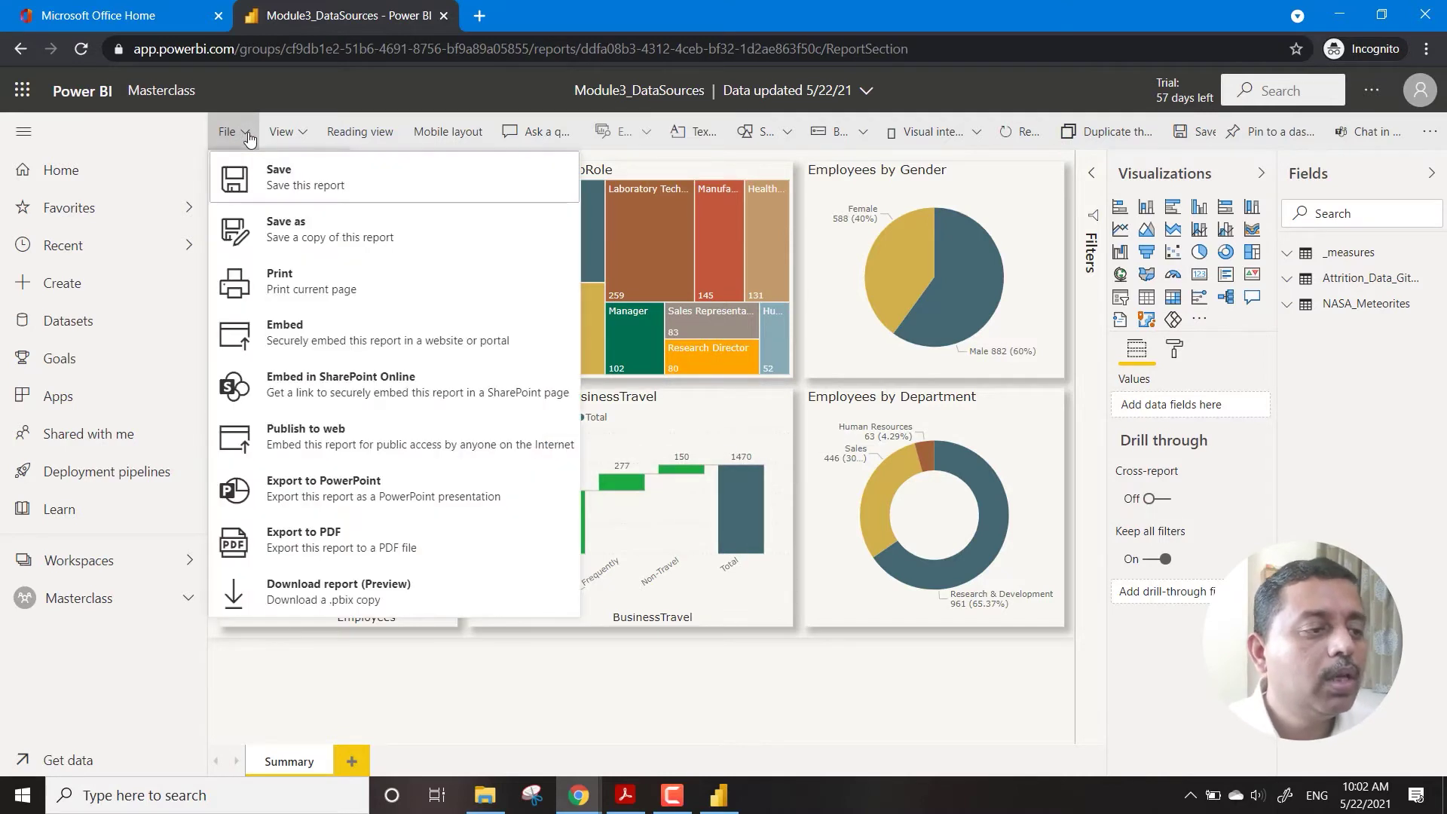
pyautogui.click(322, 239)
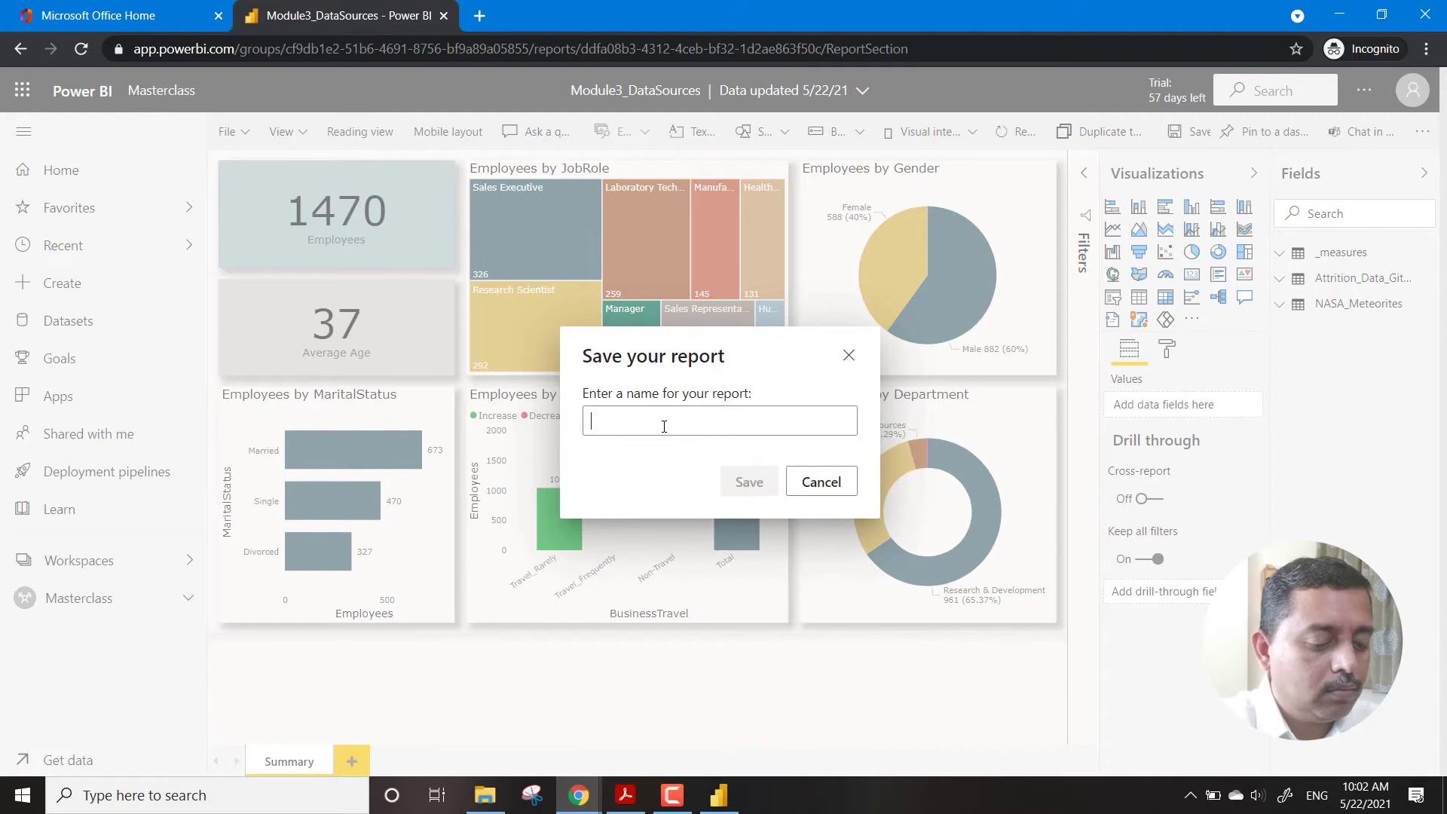
pyautogui.write('Attrition Data Analysis')
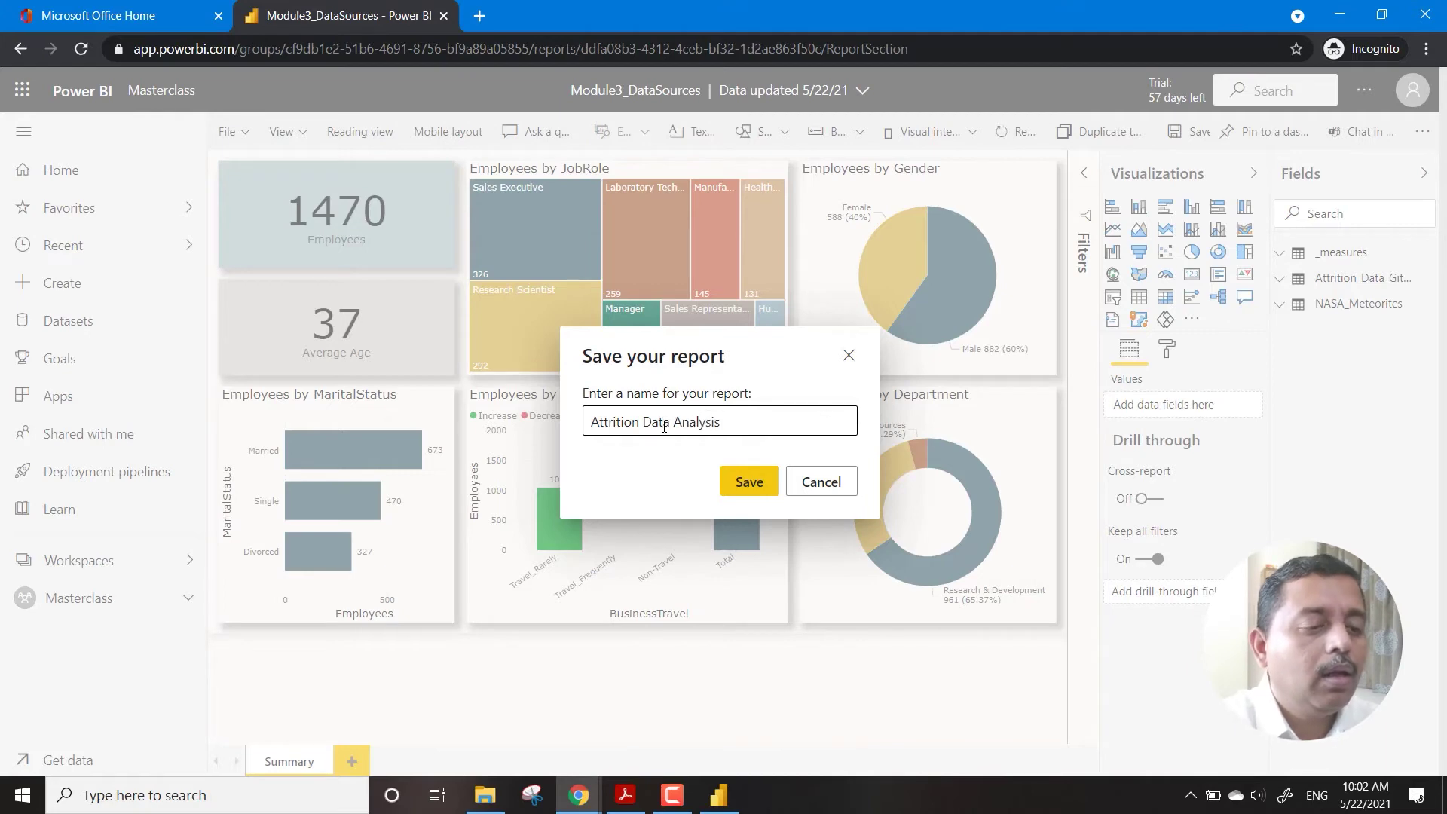
pyautogui.click(748, 482)
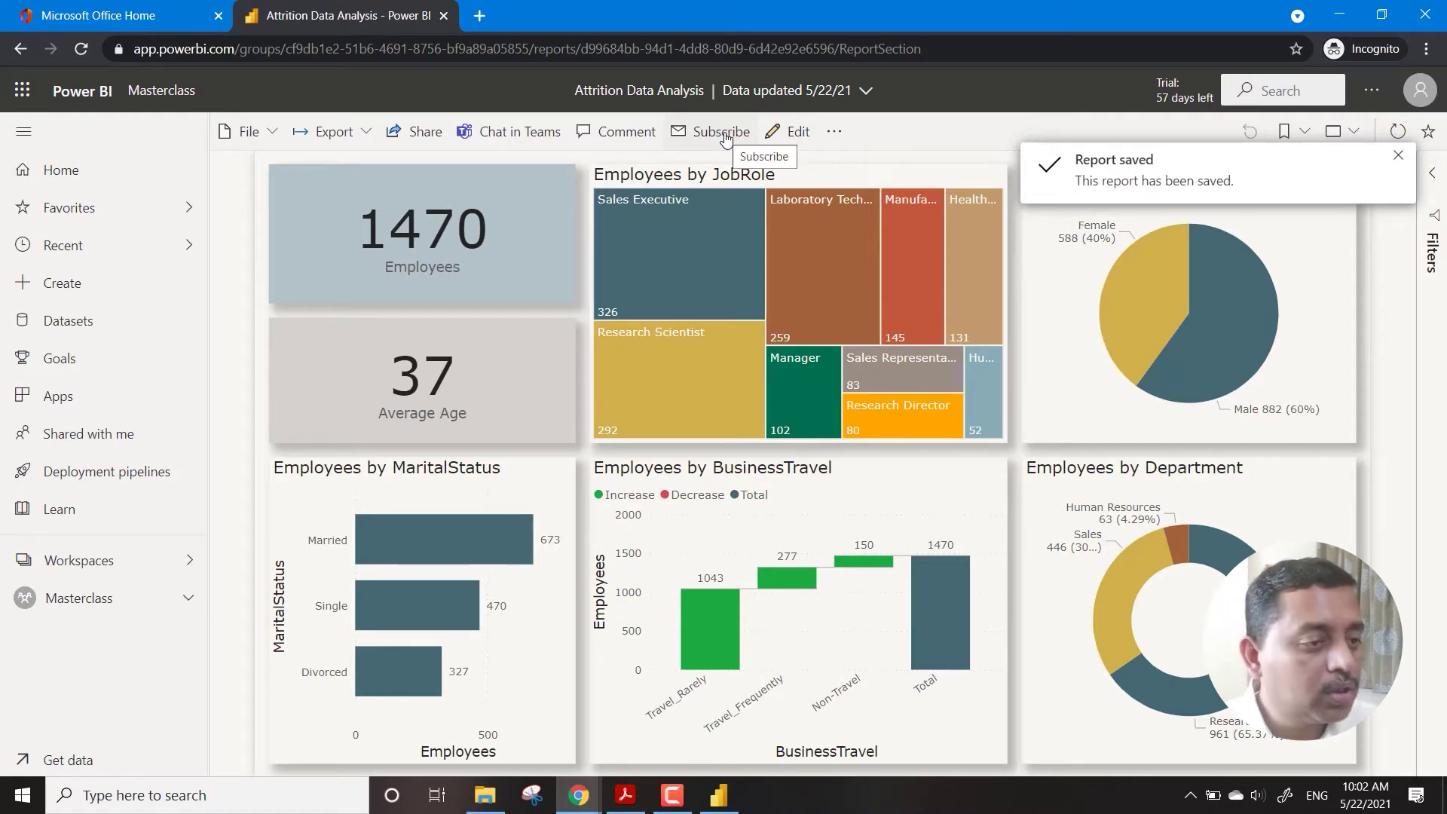
# Start a new comment on the Attrition Data Analysis report and mention a colleague in it
pyautogui.click(620, 139)
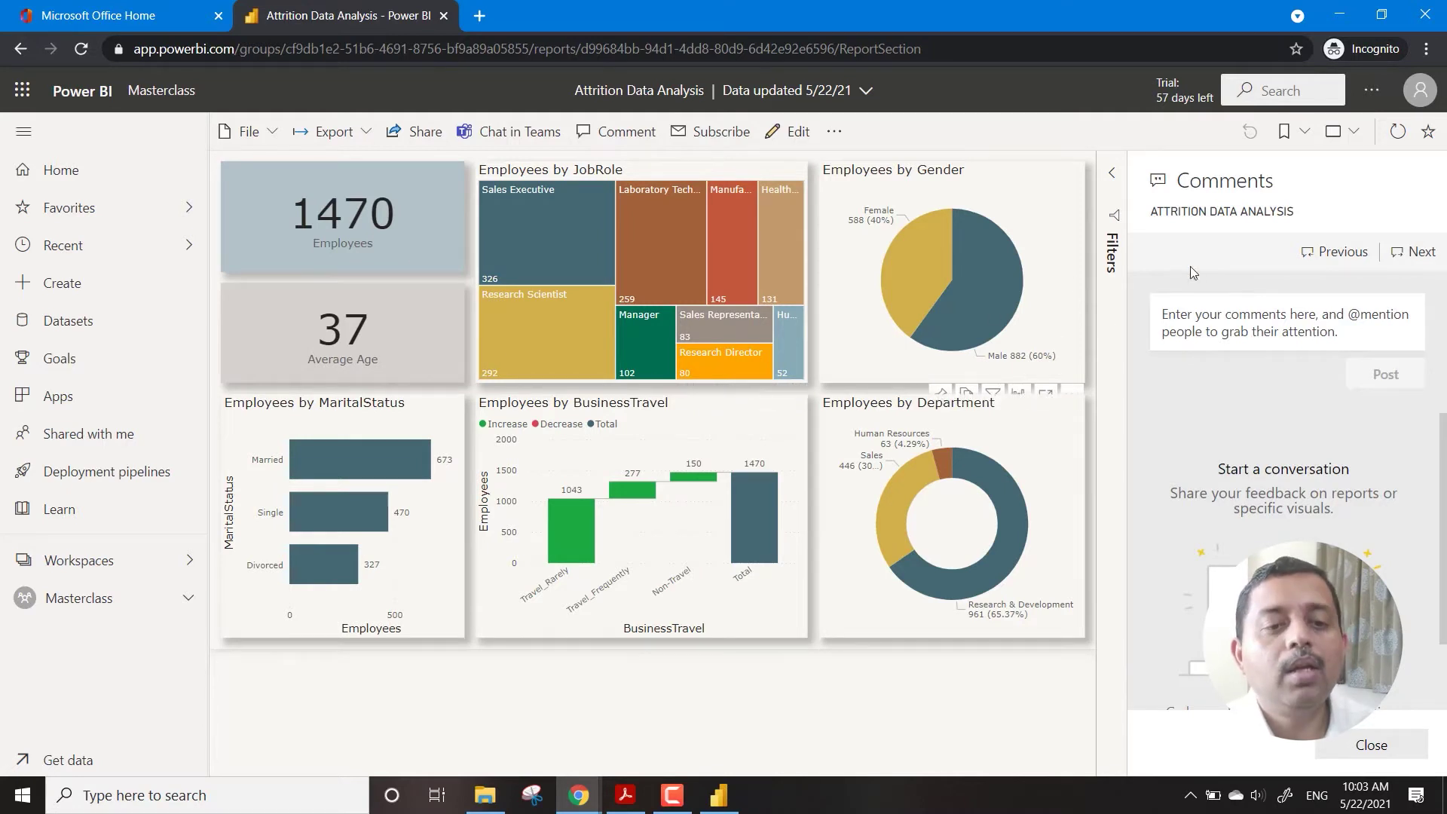
pyautogui.click(1341, 332)
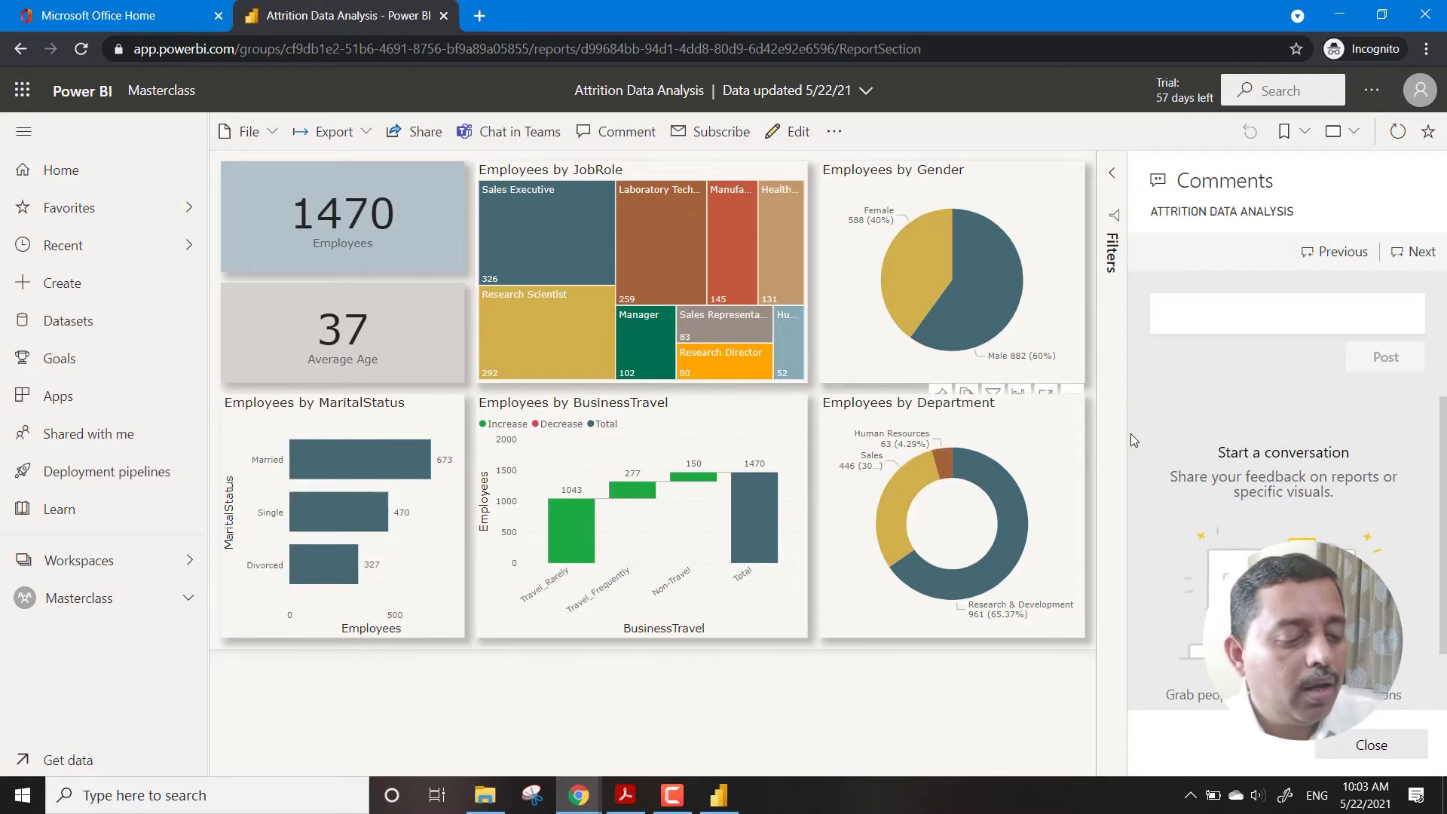
pyautogui.write('@am')
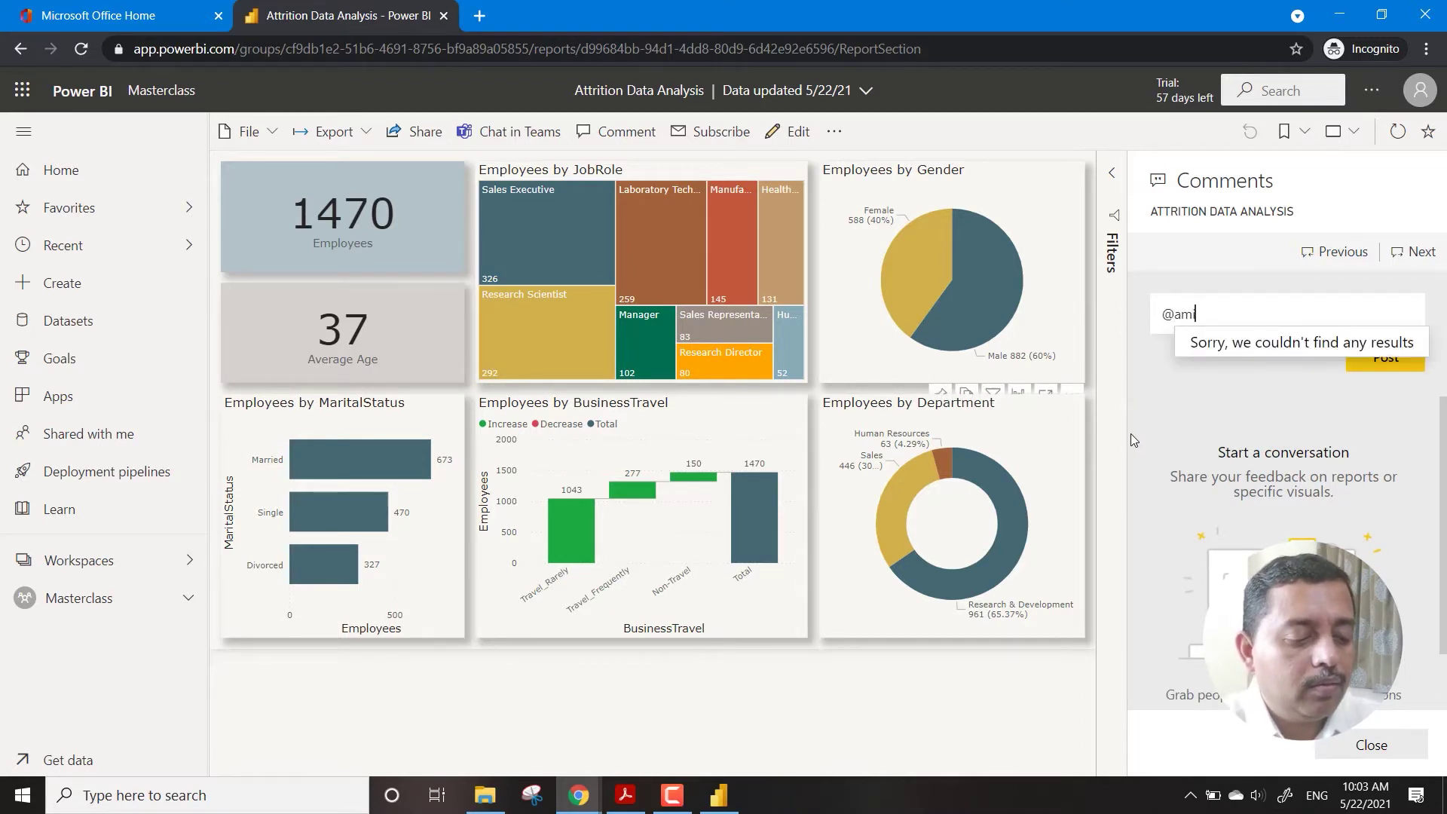
pyautogui.write('i')
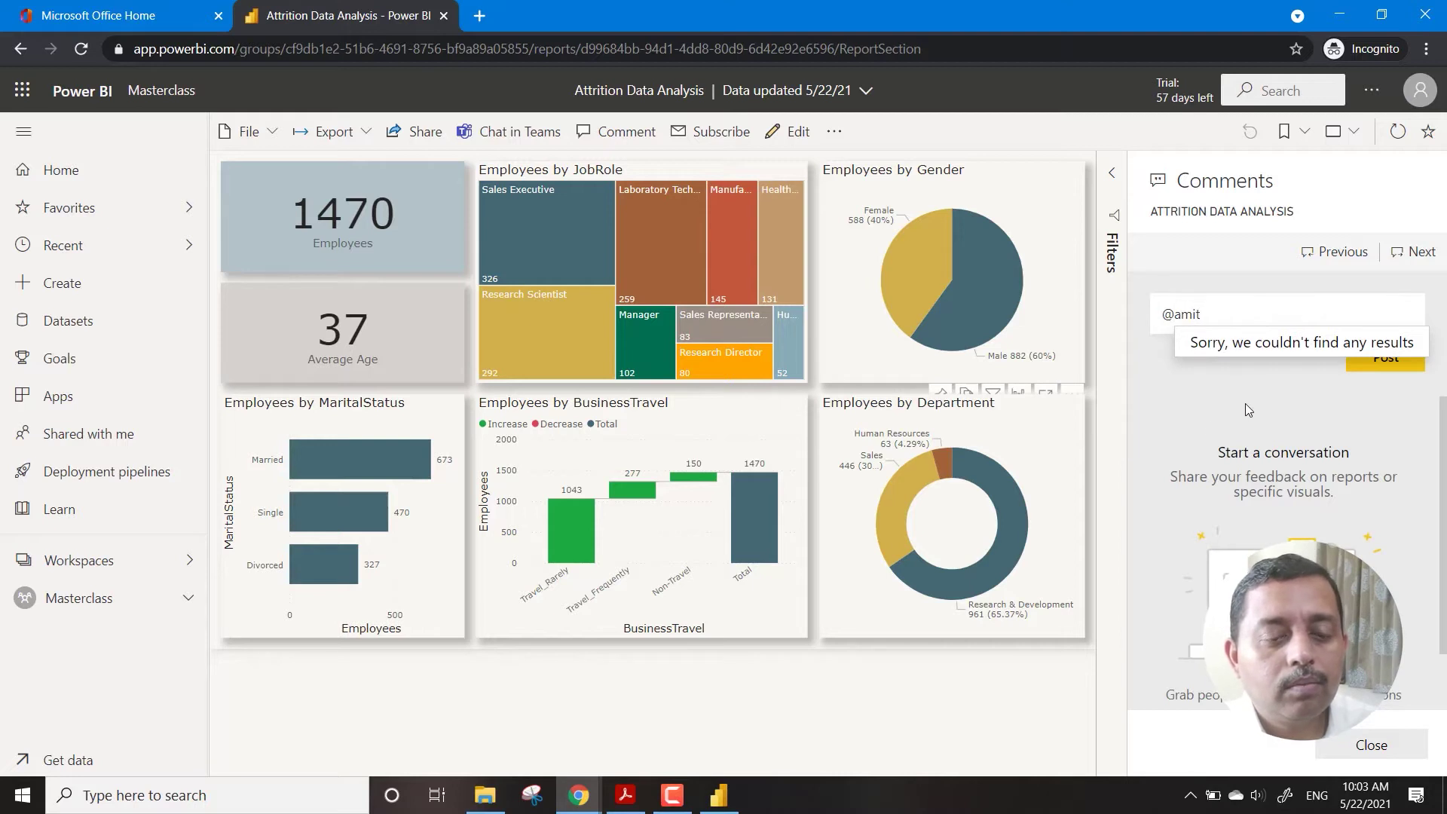
pyautogui.write('t')
pyautogui.click(1242, 348)
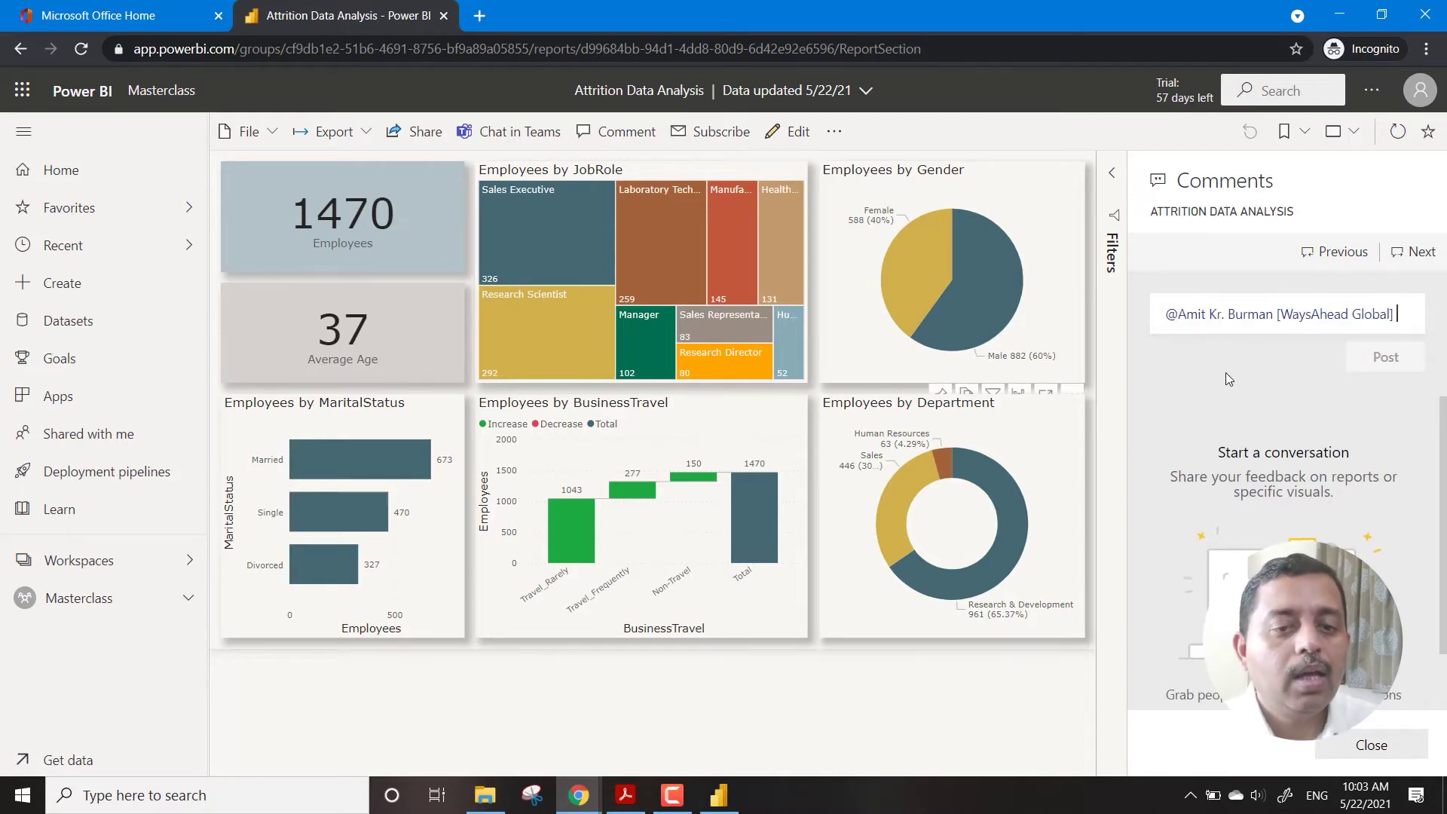
# Complete the comment with "Please look into the treemap visual, and add custom tooltip" below the colleague mention and post it
pyautogui.press('Return')
pyautogui.press('Return')
pyautogui.write('Ple')
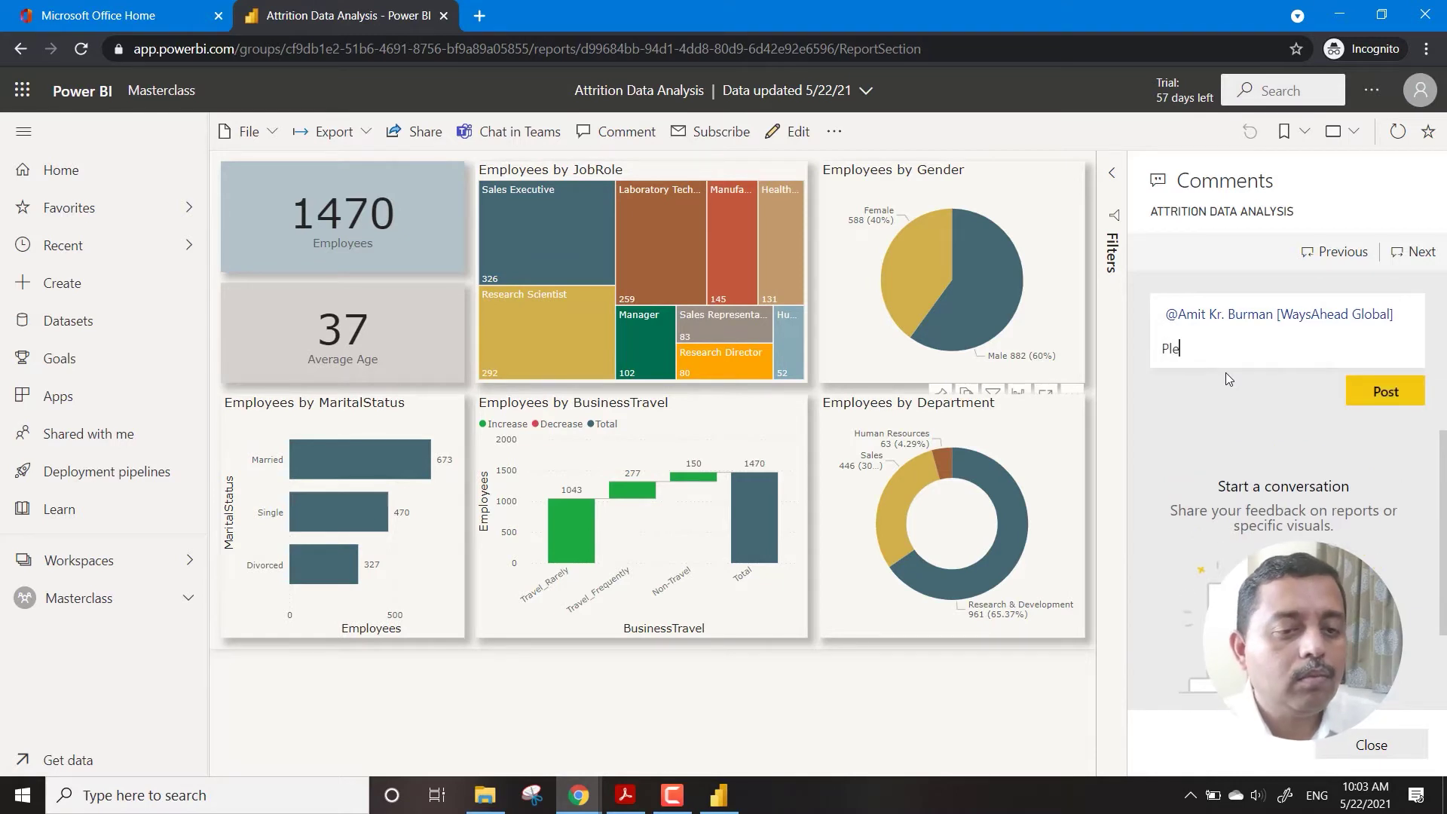
pyautogui.write('sase')
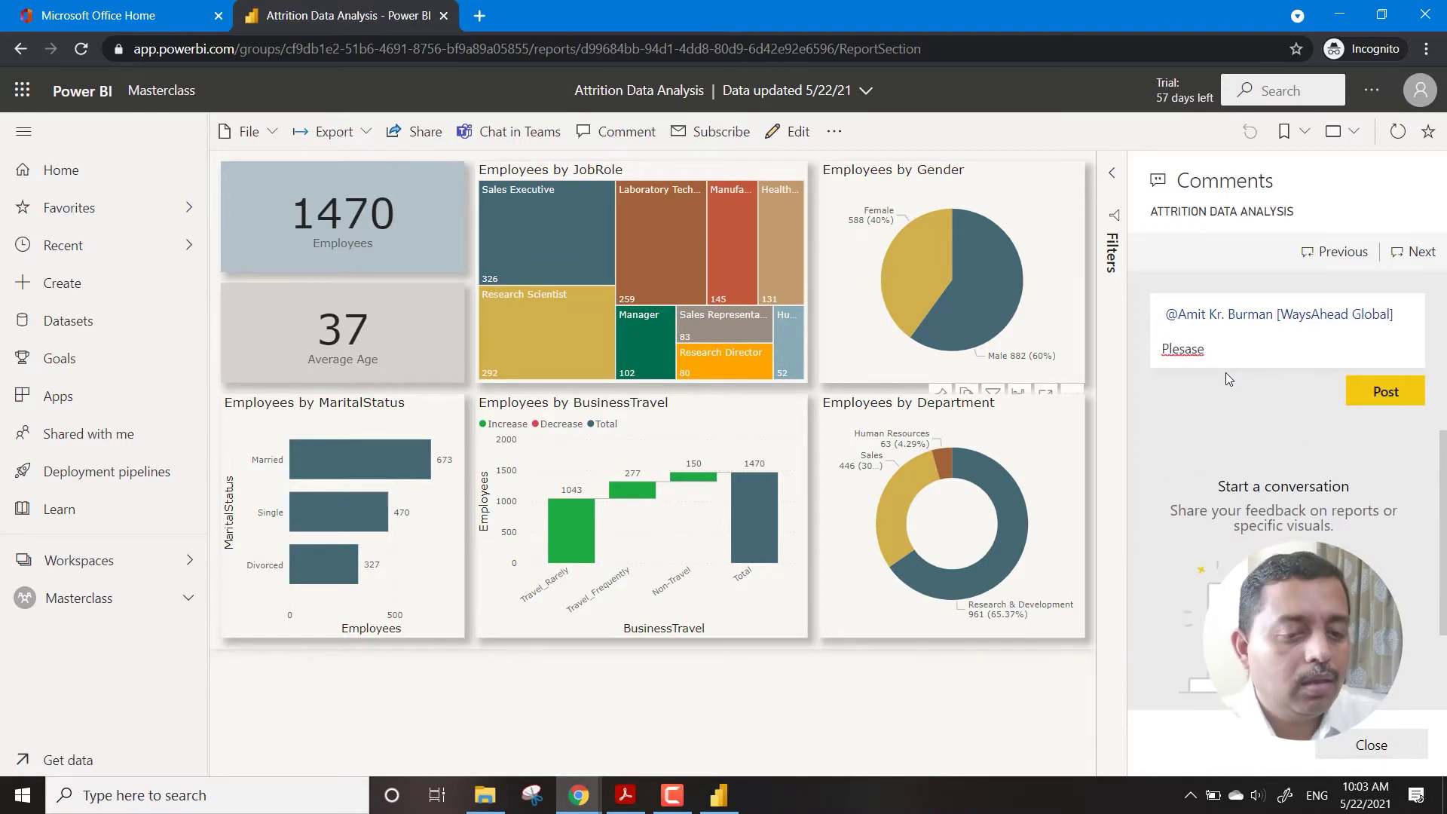
pyautogui.press('BackSpace')
pyautogui.press('BackSpace')
pyautogui.press('BackSpace')
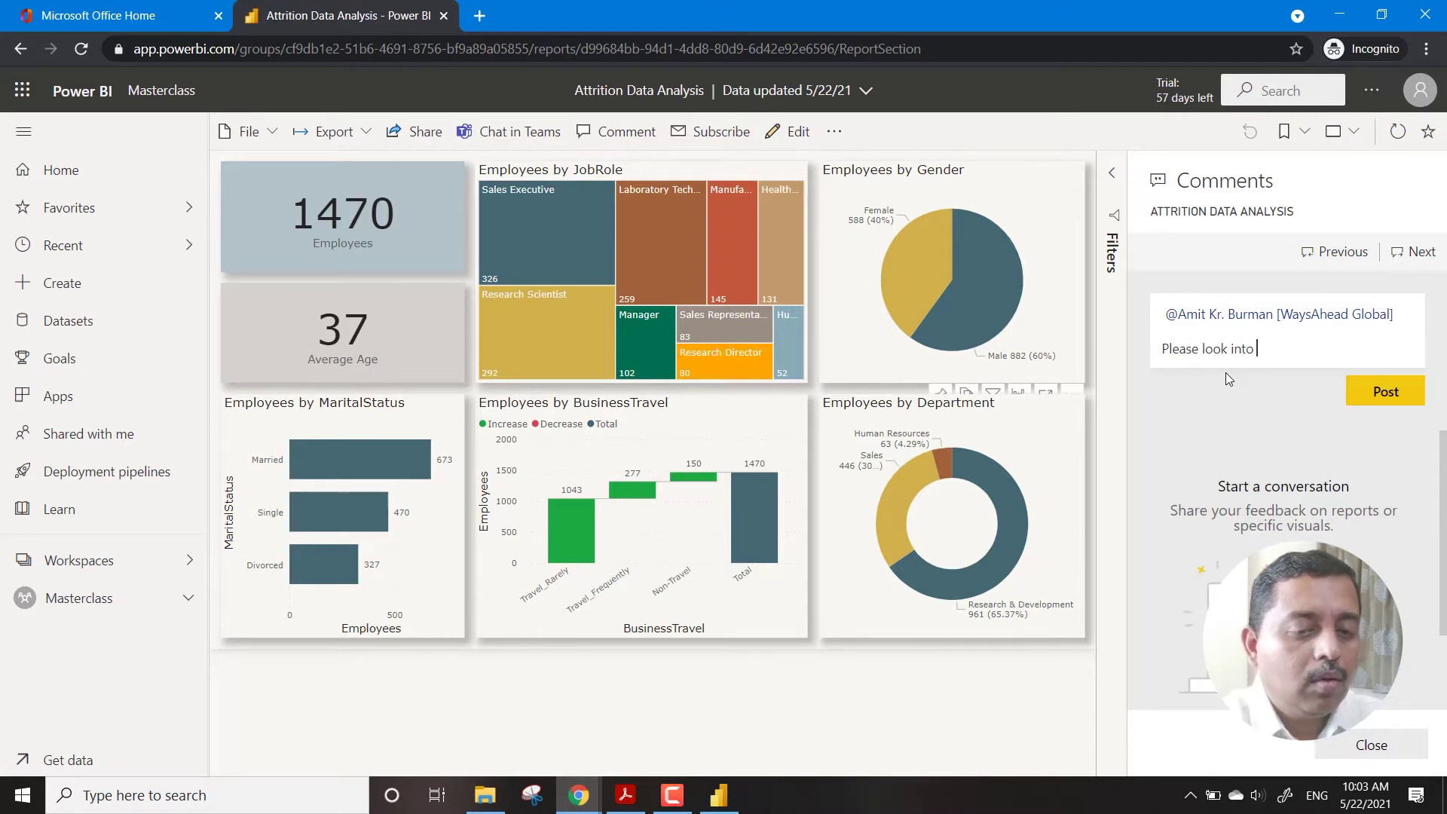
pyautogui.write('e ')
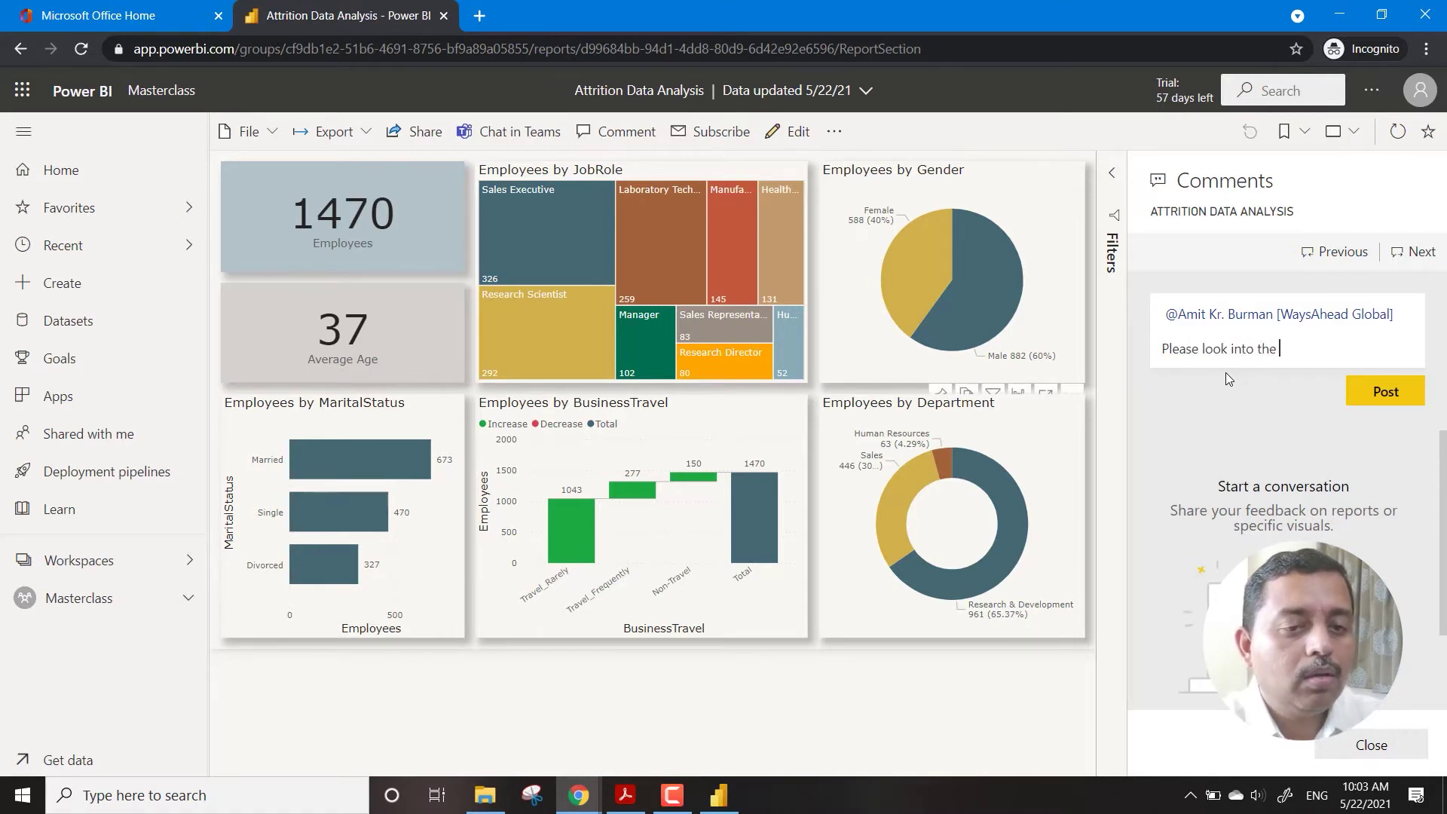
pyautogui.write('tree')
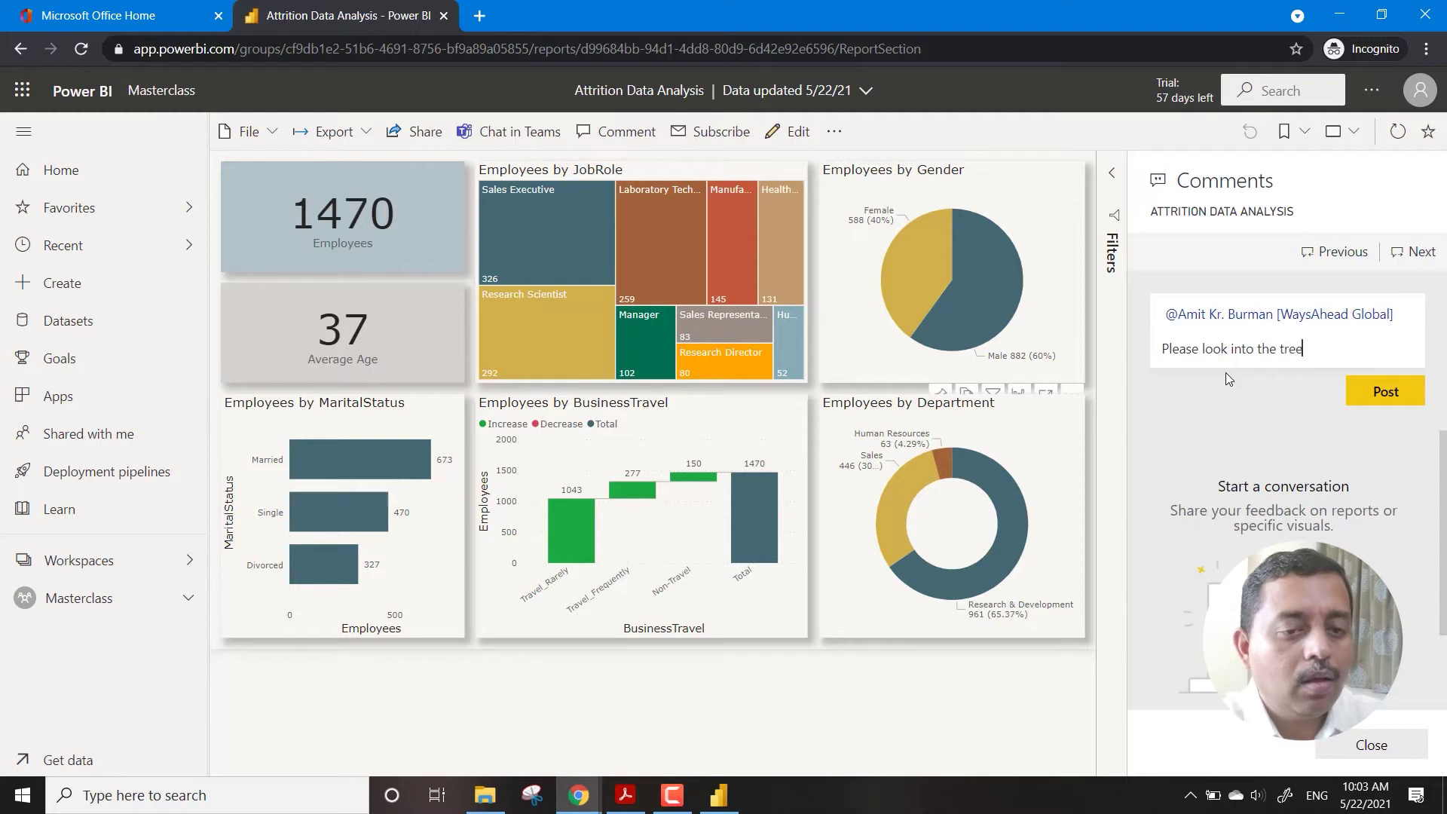
pyautogui.write('map visual')
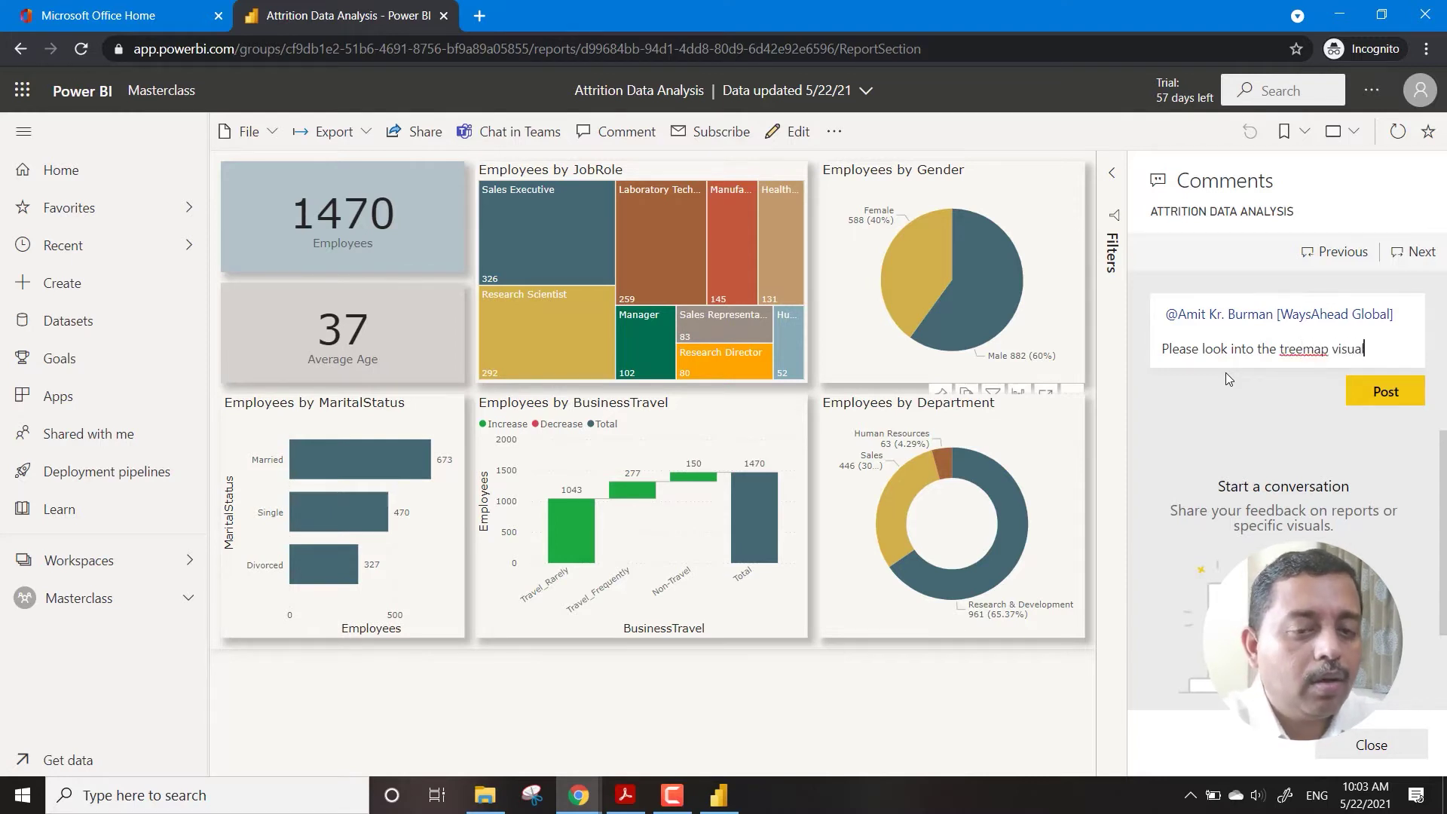
pyautogui.write(', and ')
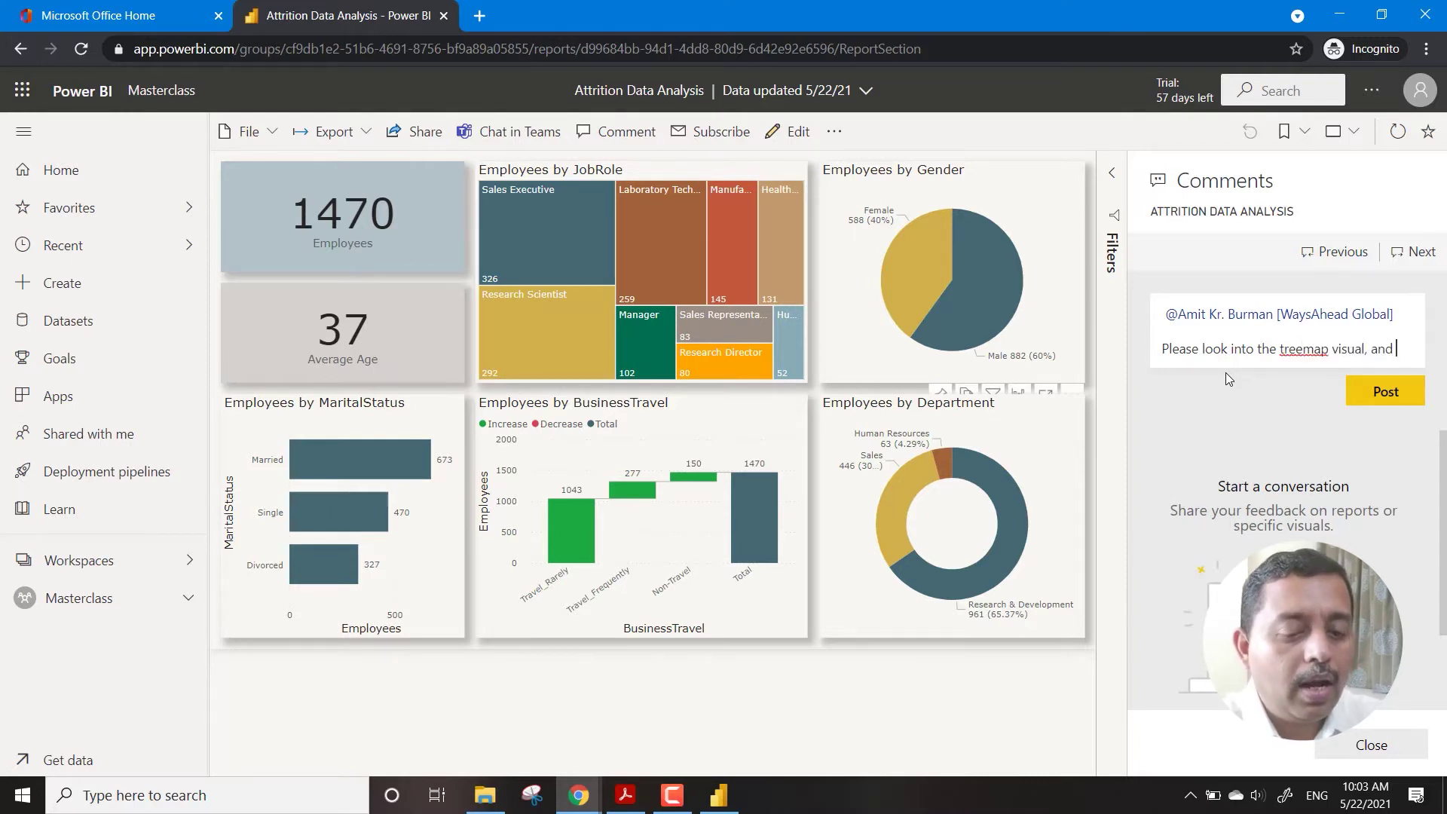
pyautogui.write('add c')
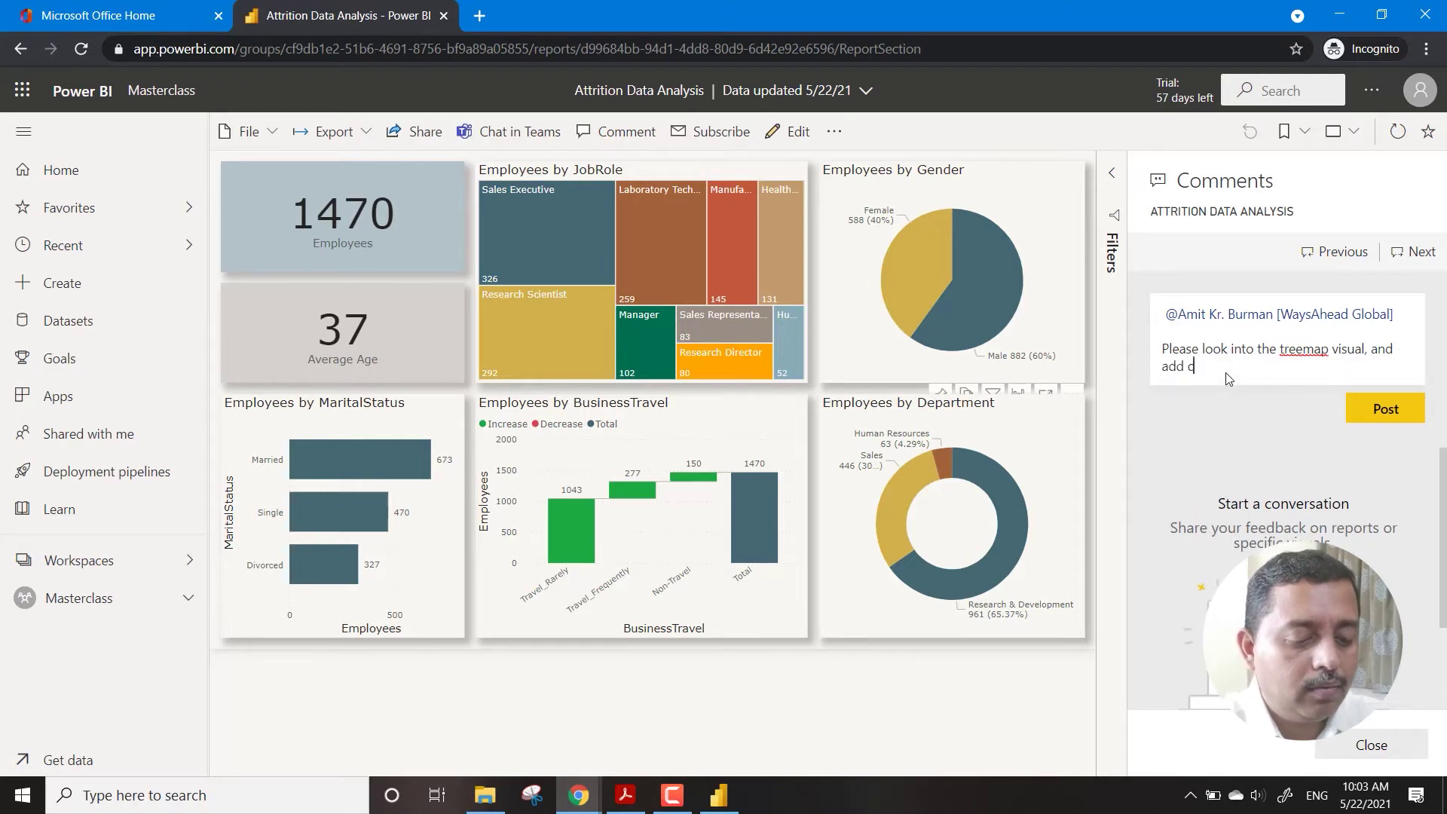
pyautogui.write('ustom tooltip')
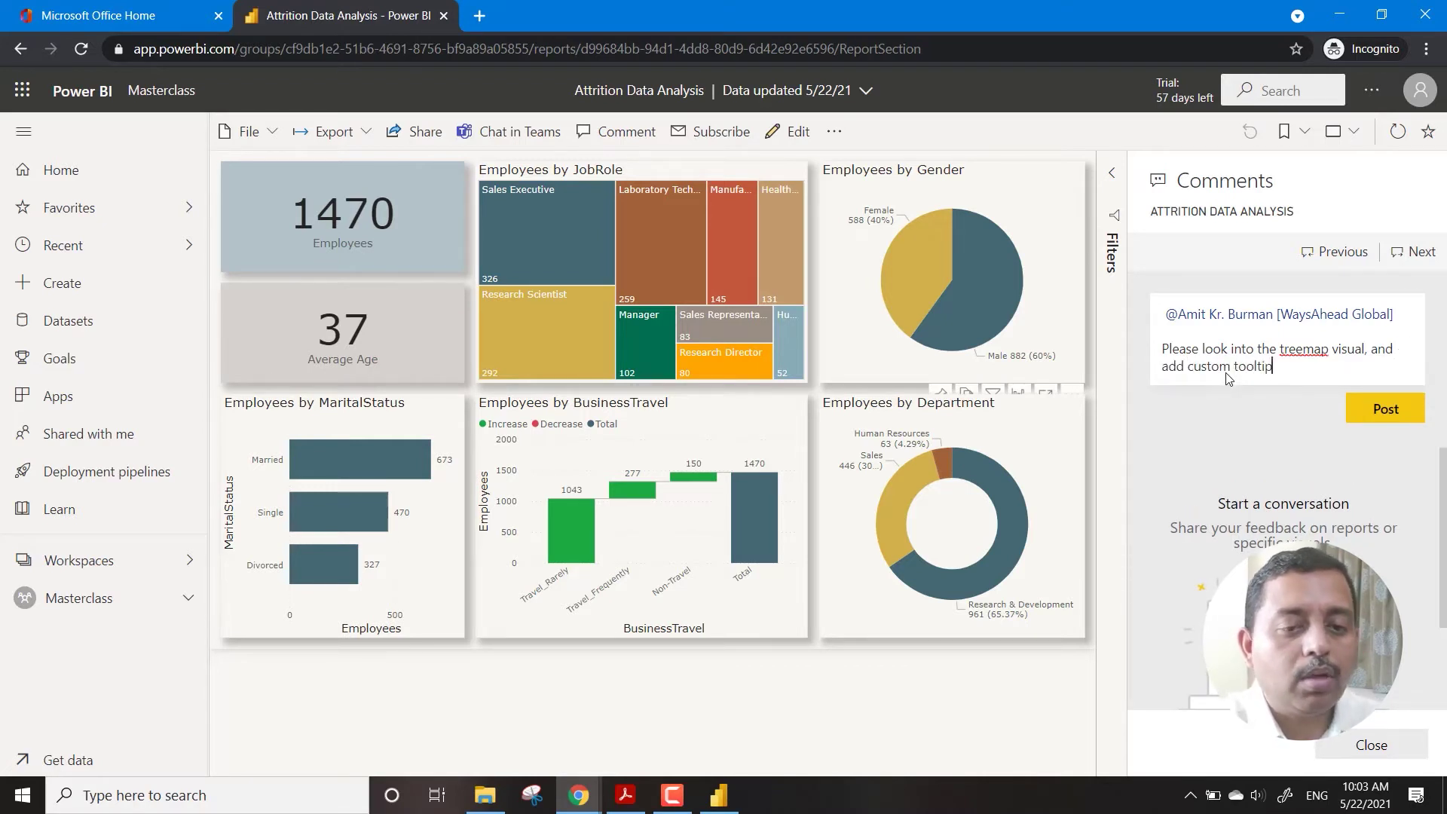
pyautogui.click(1387, 420)
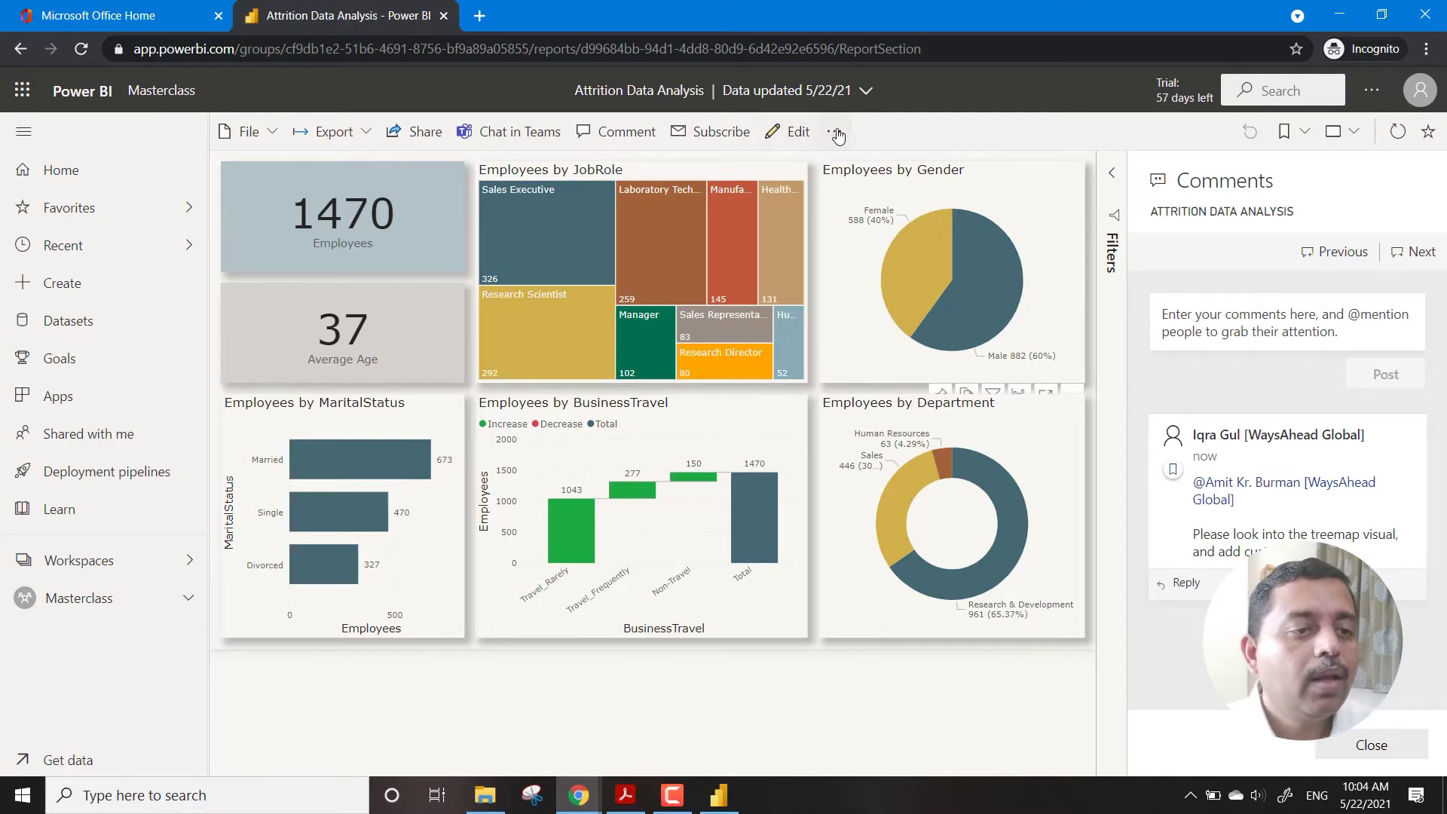
# Examine the recipient, subject, report page, frequency and schedule options of a new email subscription to the report, without saving it
pyautogui.click(720, 136)
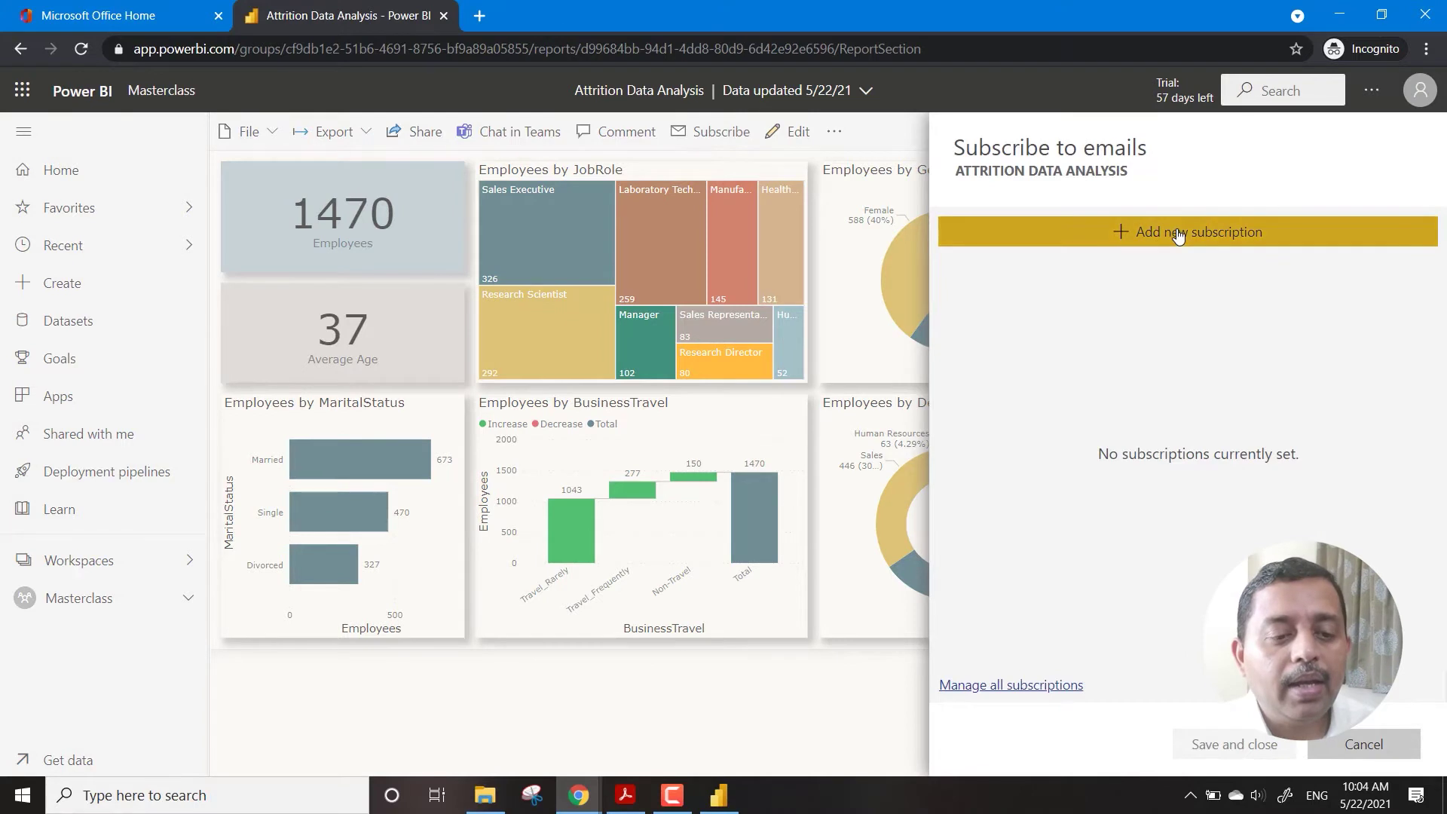
pyautogui.click(1178, 237)
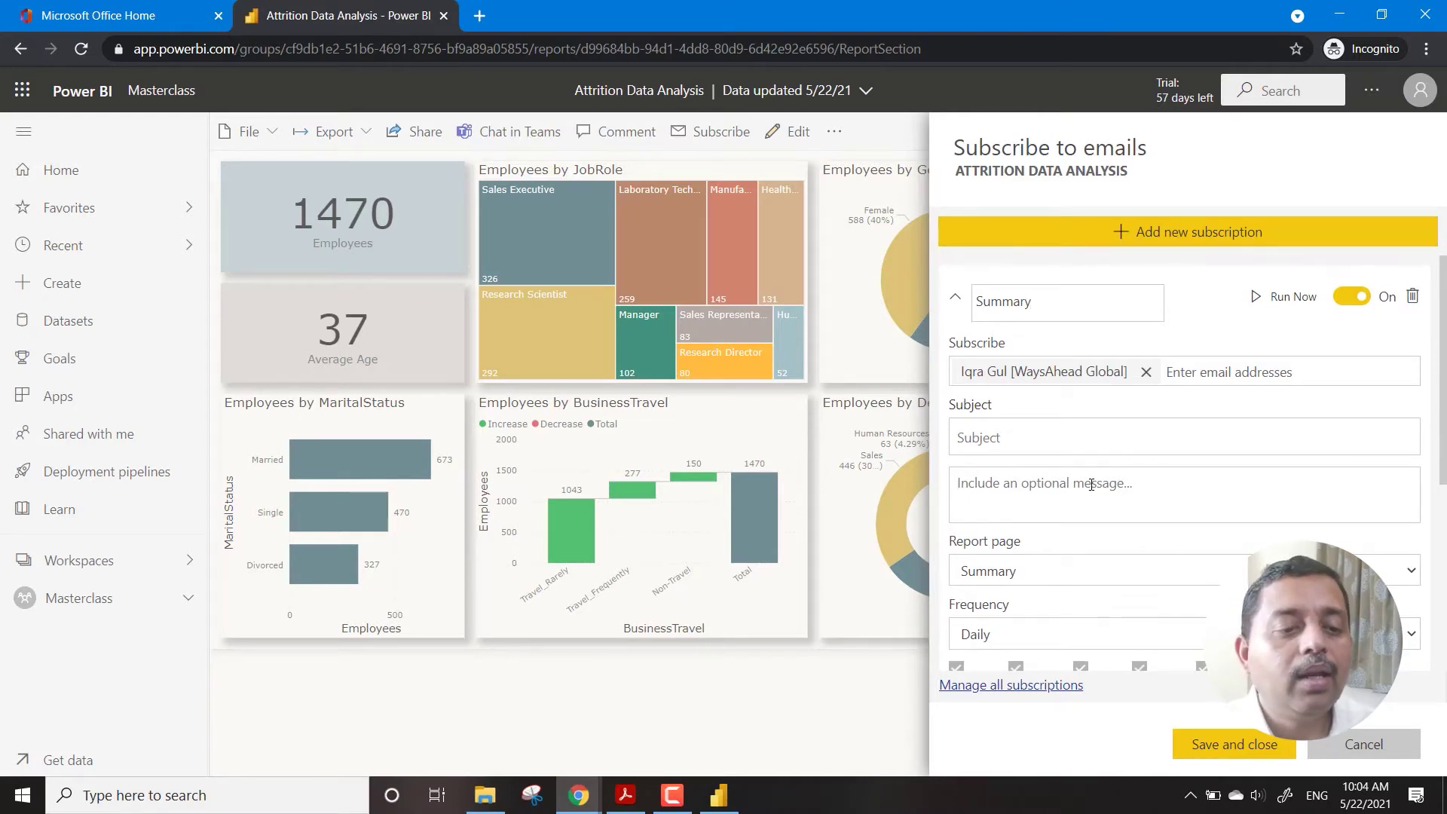
pyautogui.click(1079, 439)
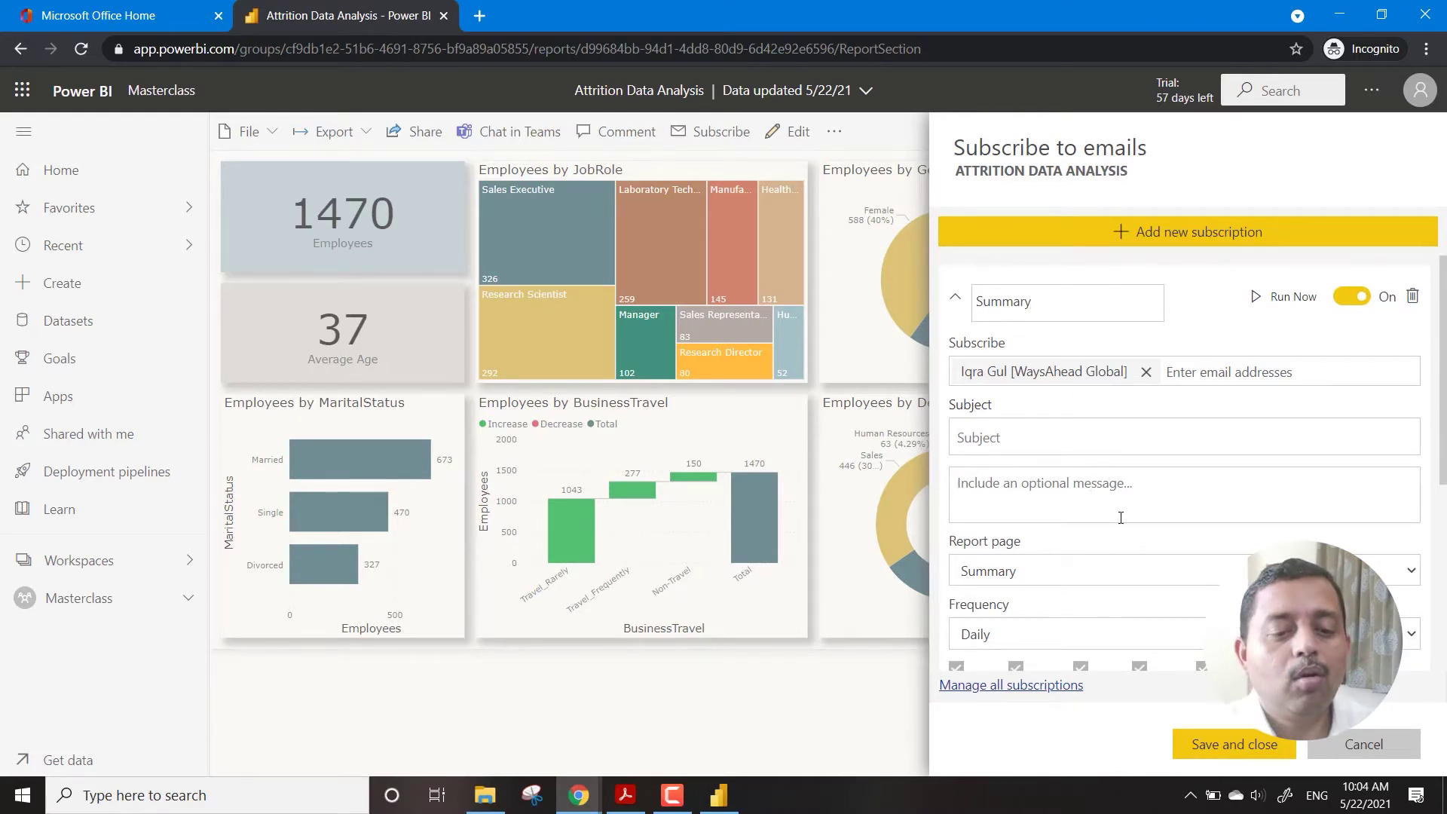
pyautogui.scroll(-4, 1117, 564)
pyautogui.scroll(-1, 1117, 565)
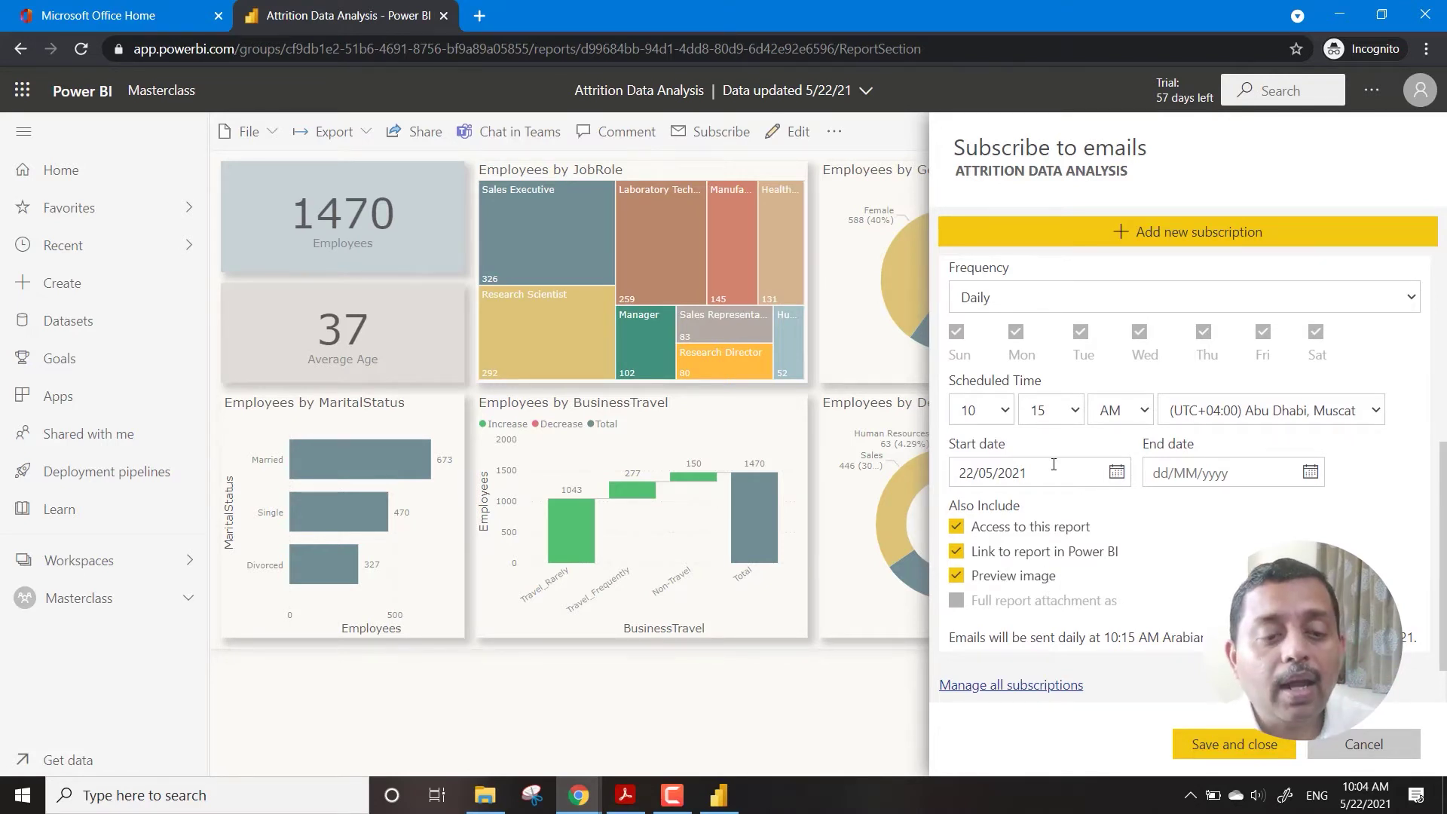
pyautogui.scroll(3, 1175, 452)
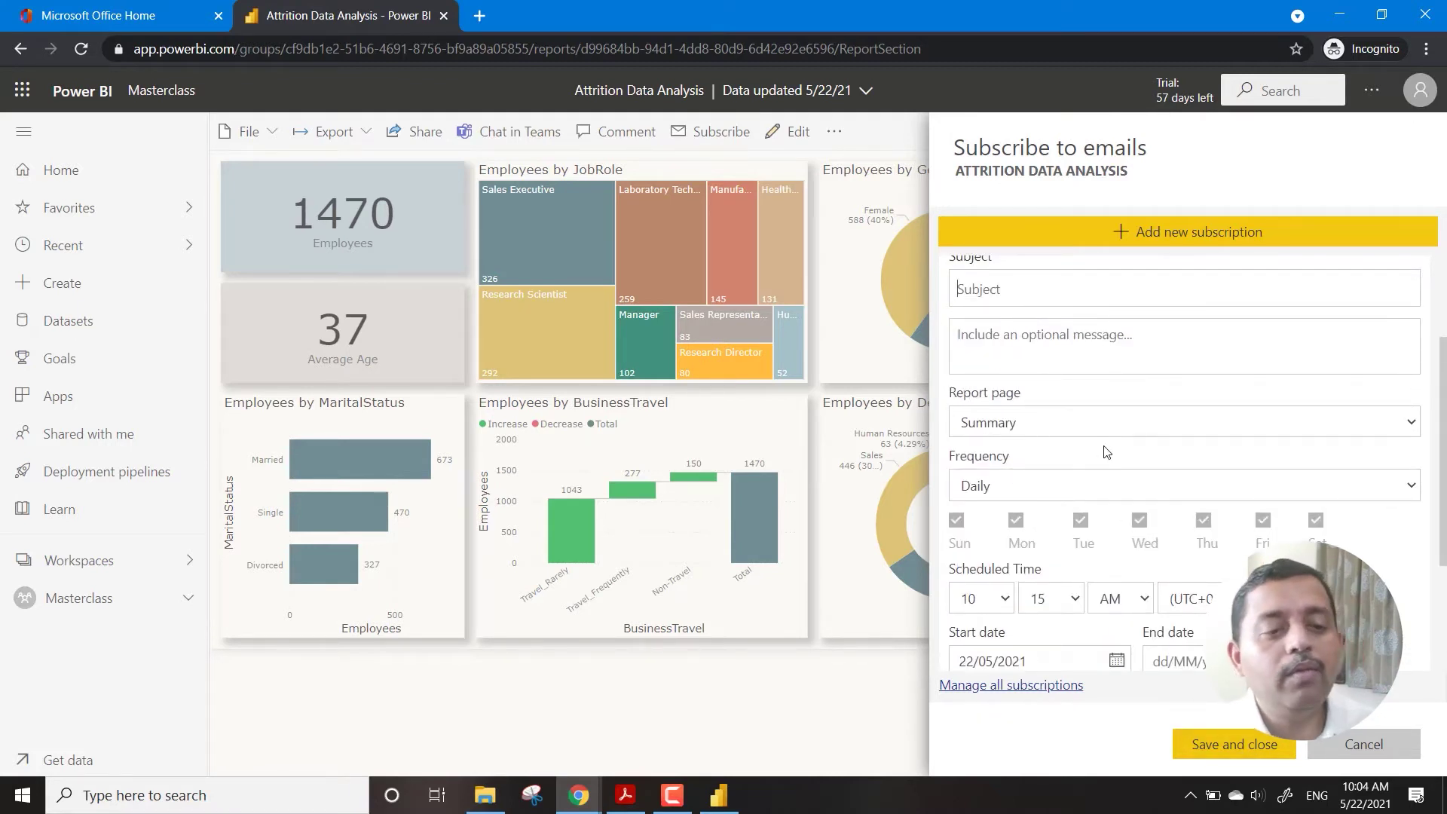
pyautogui.scroll(2, 1105, 452)
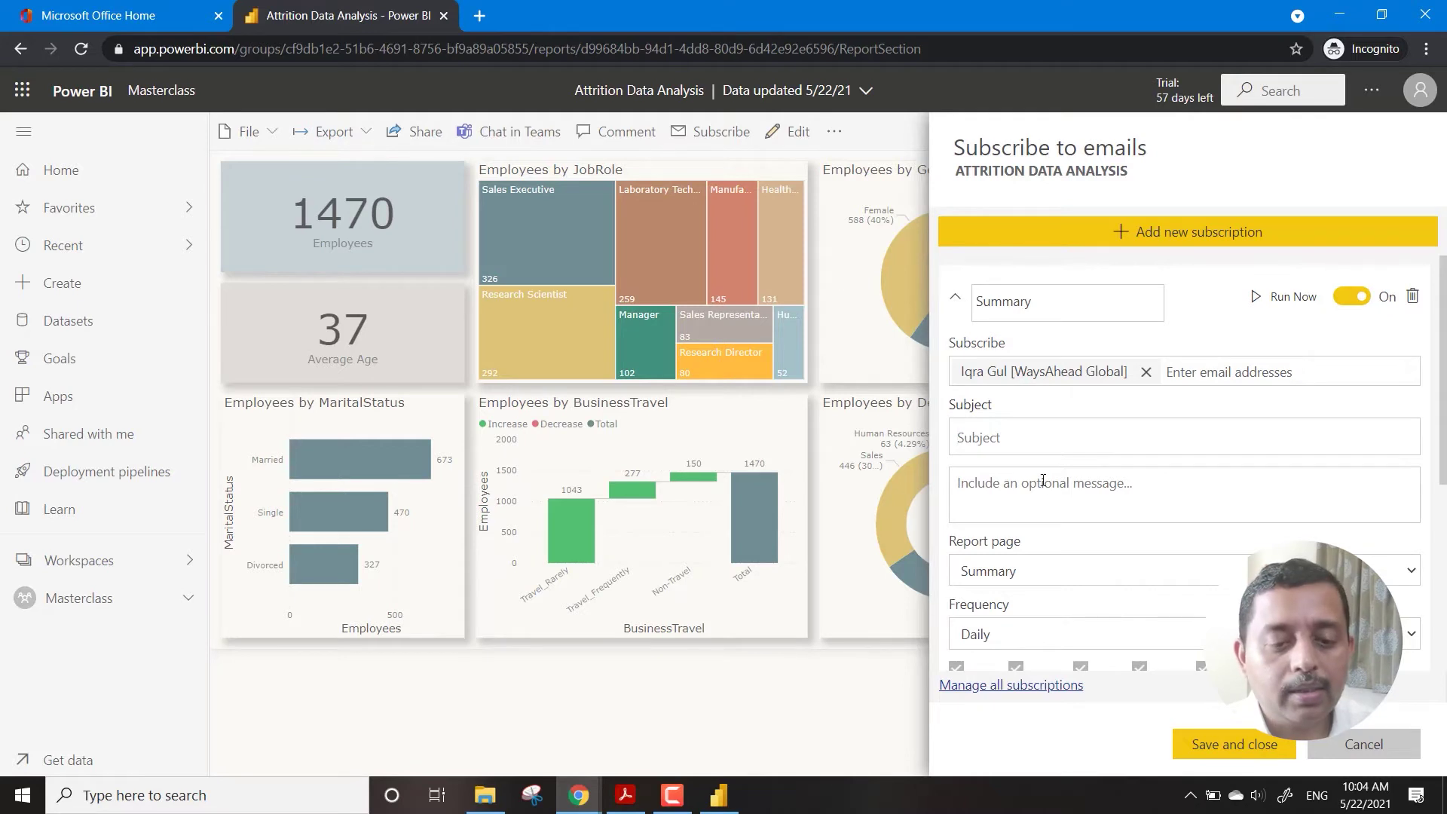
pyautogui.click(1386, 752)
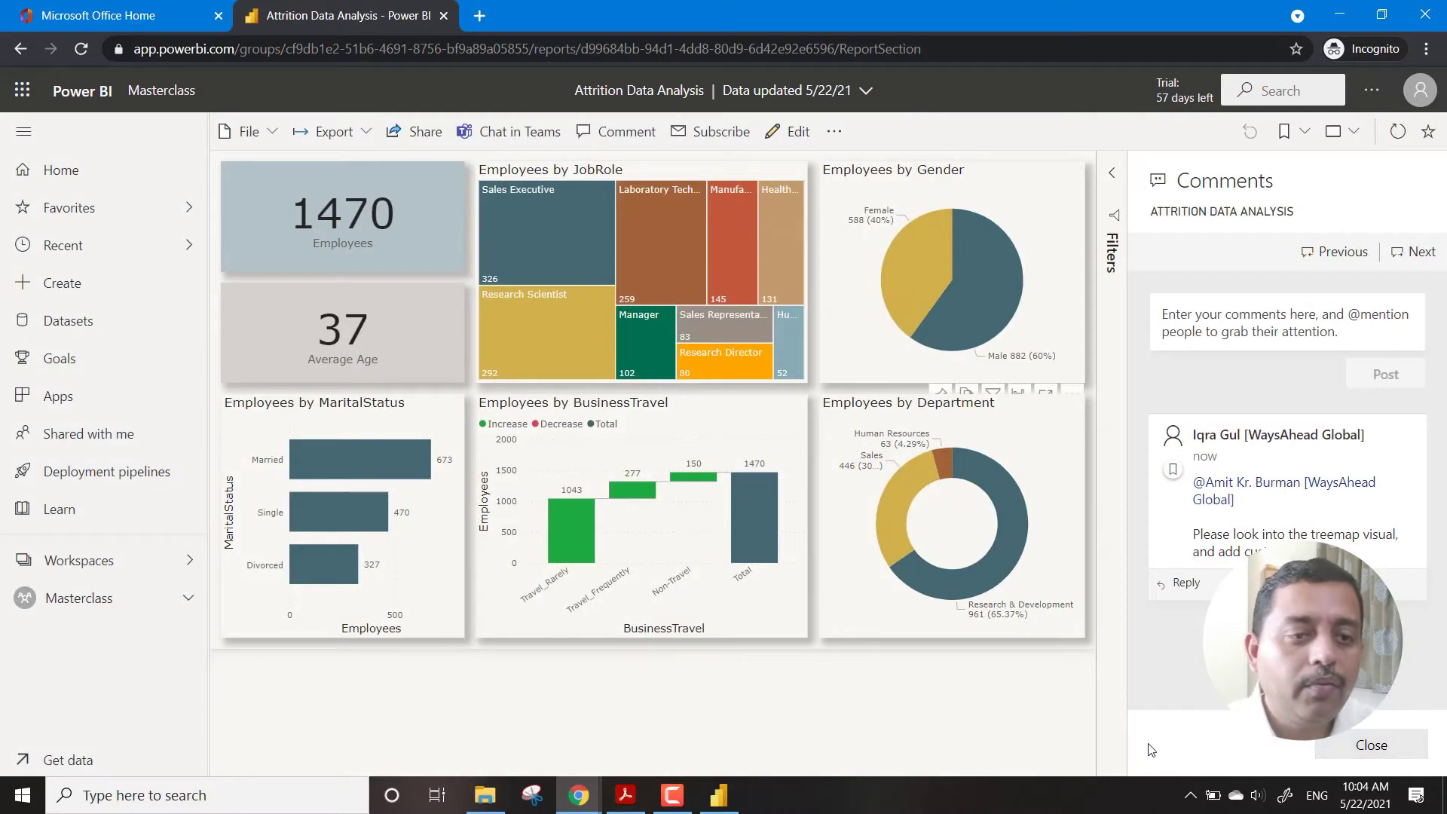
# Return to the Masterclass workspace and open its workspace access settings
pyautogui.click(156, 599)
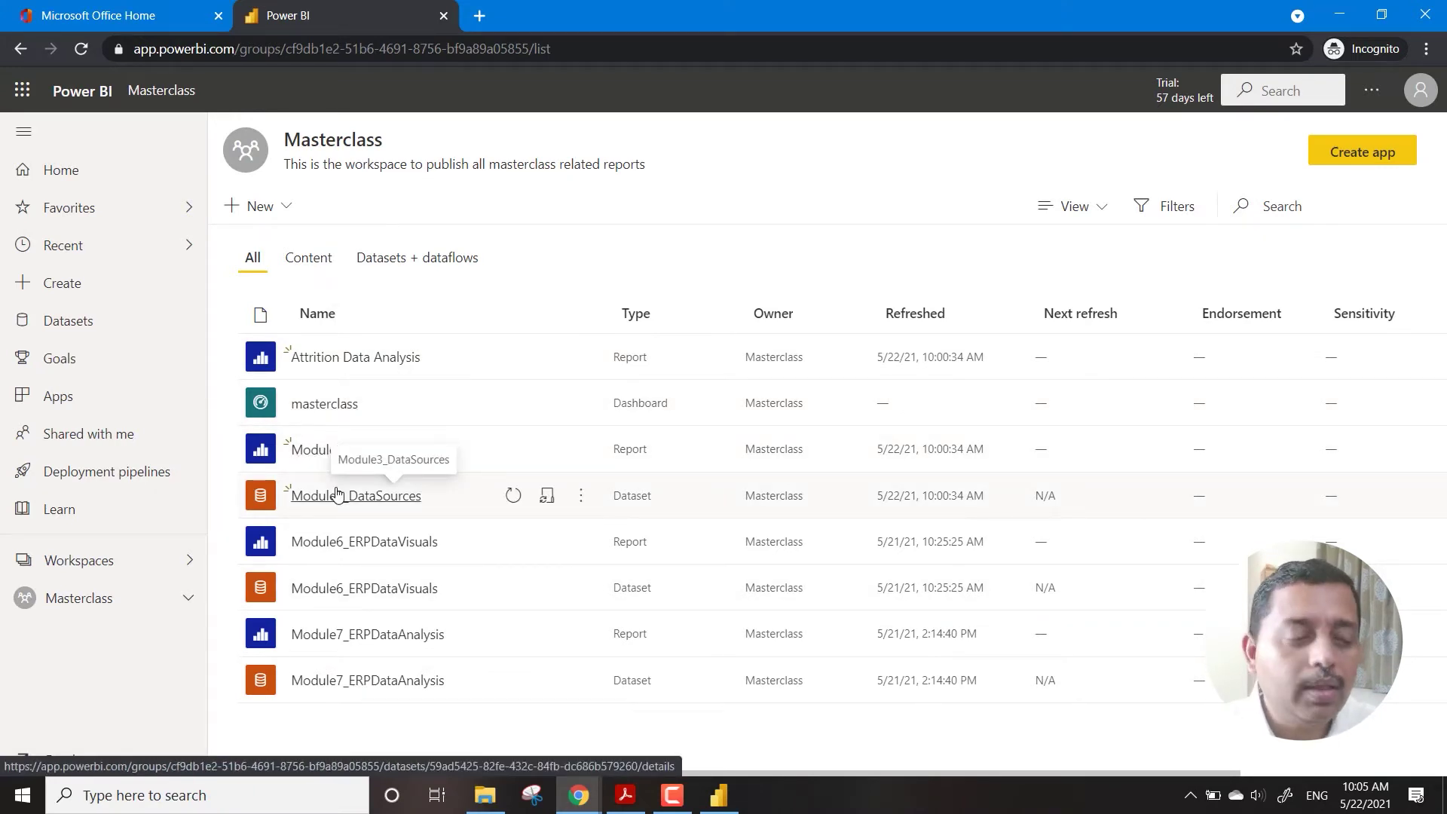
pyautogui.click(189, 600)
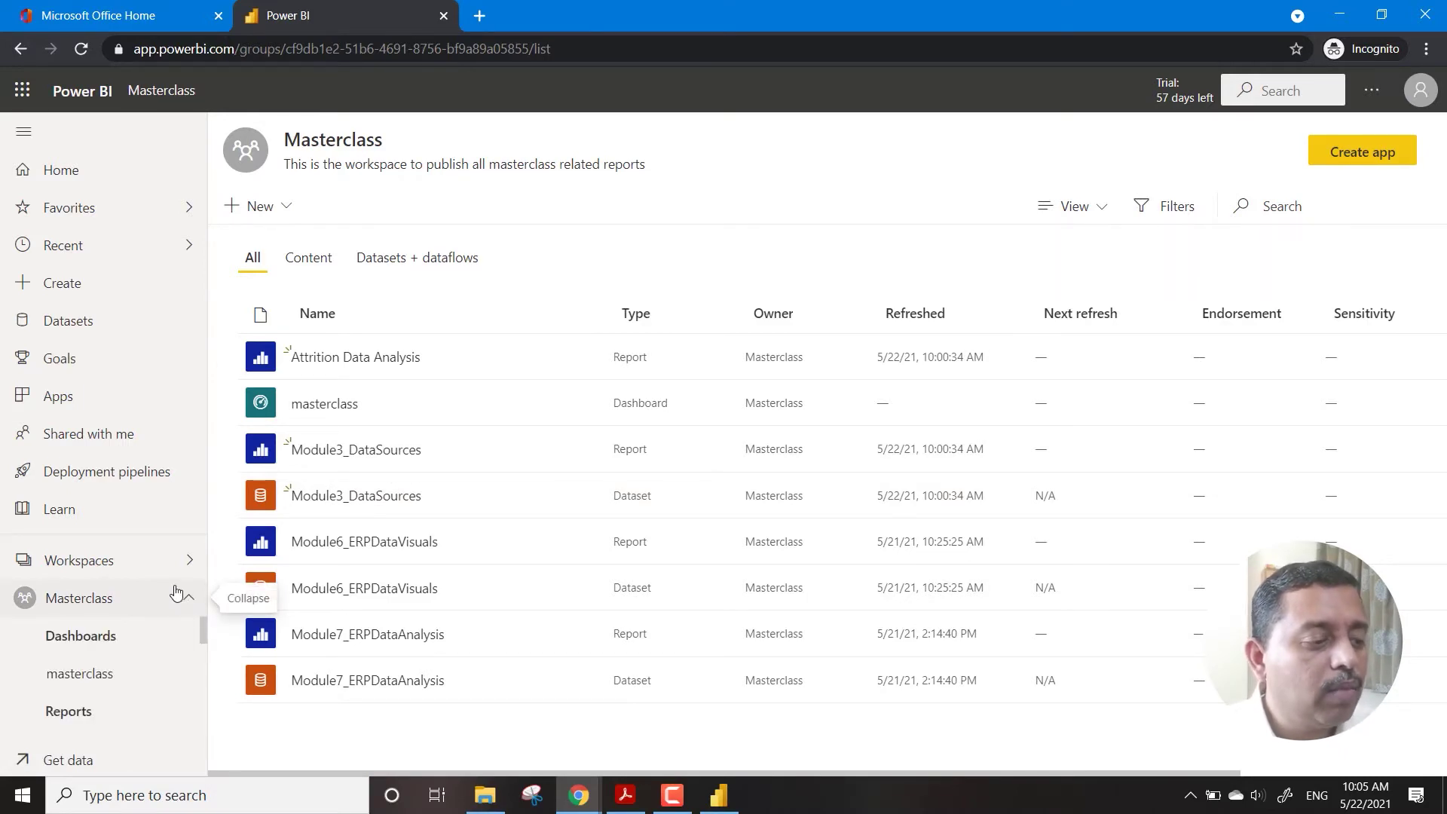
pyautogui.click(183, 566)
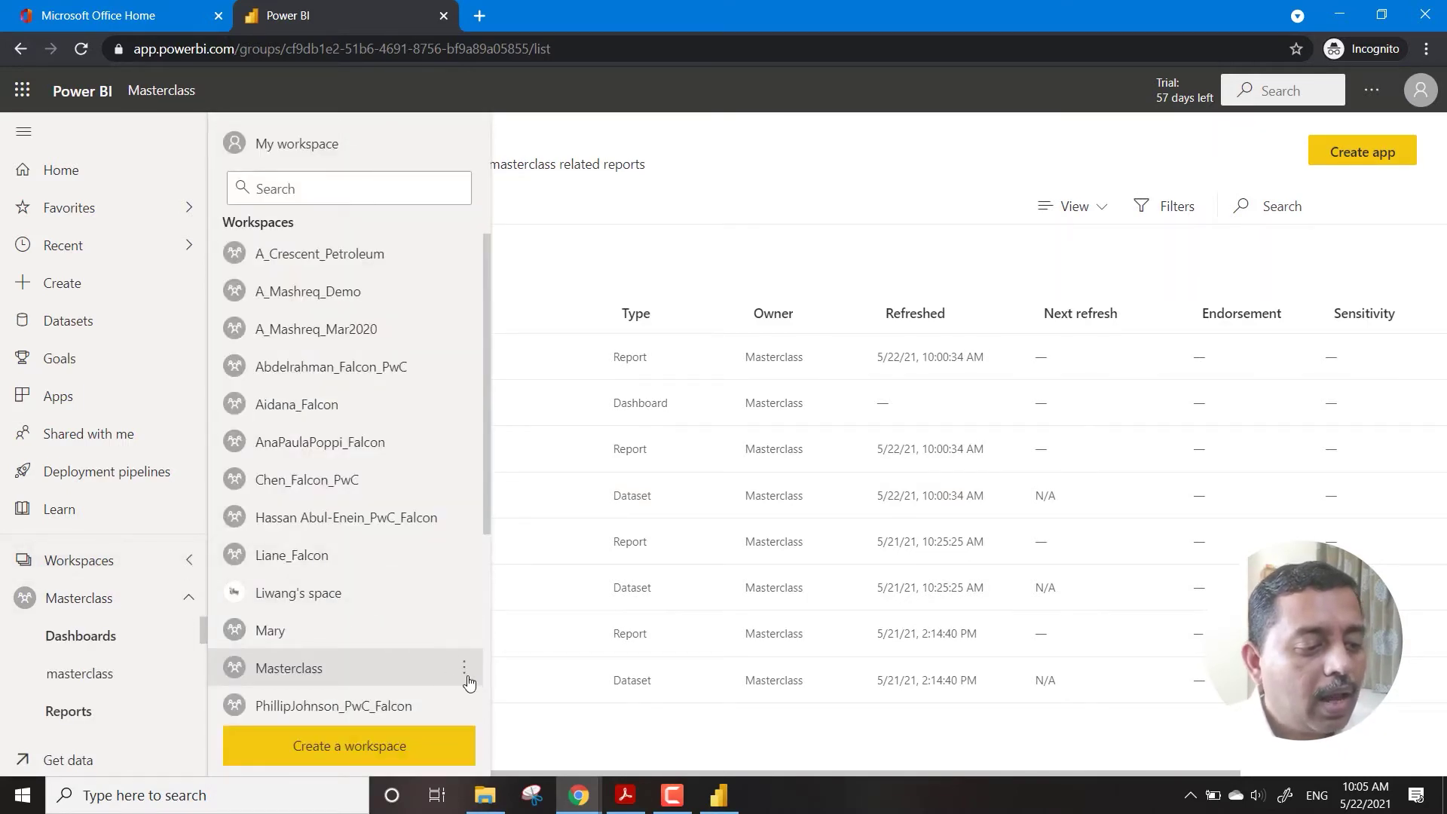
pyautogui.click(464, 668)
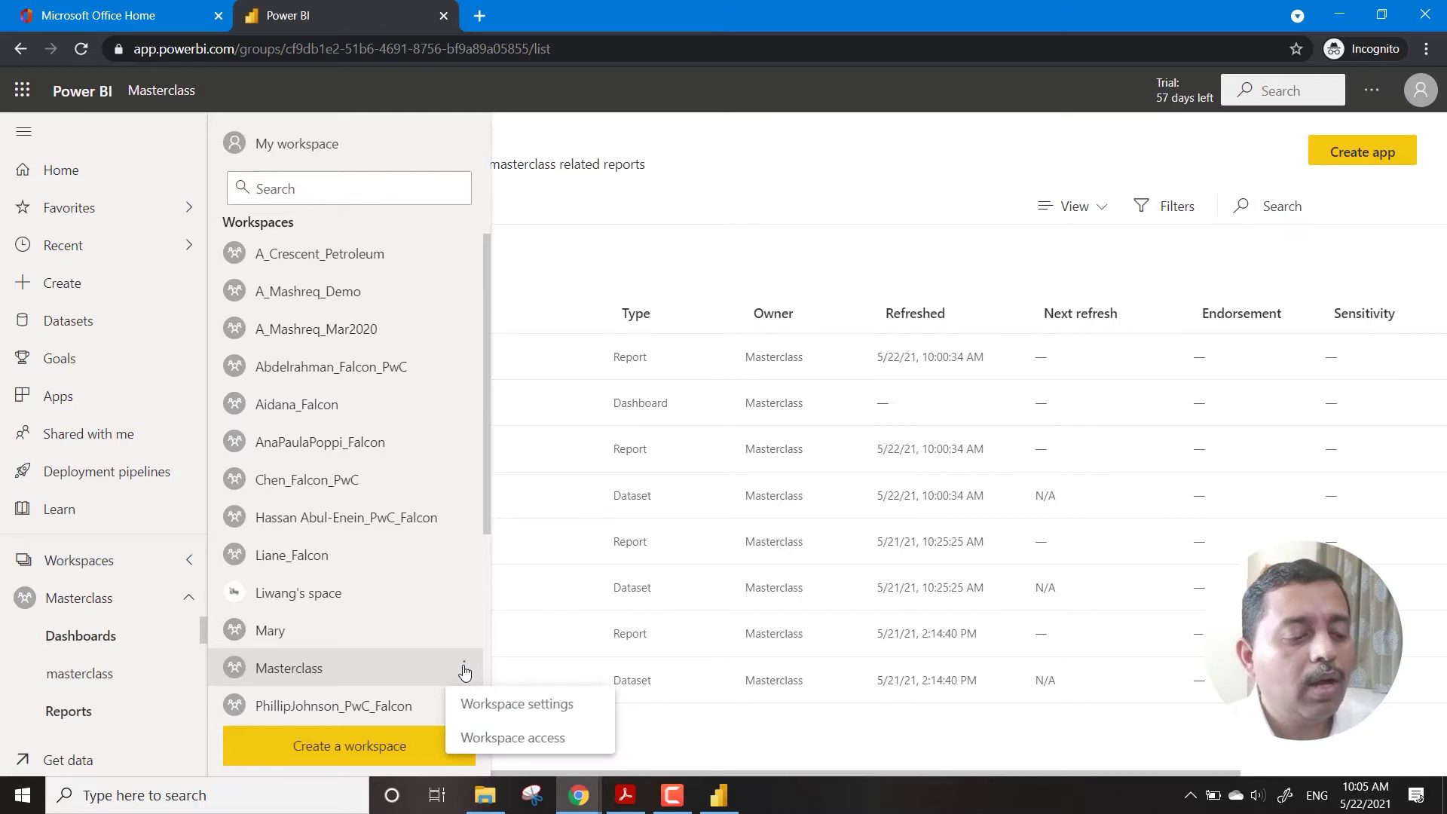
pyautogui.click(534, 739)
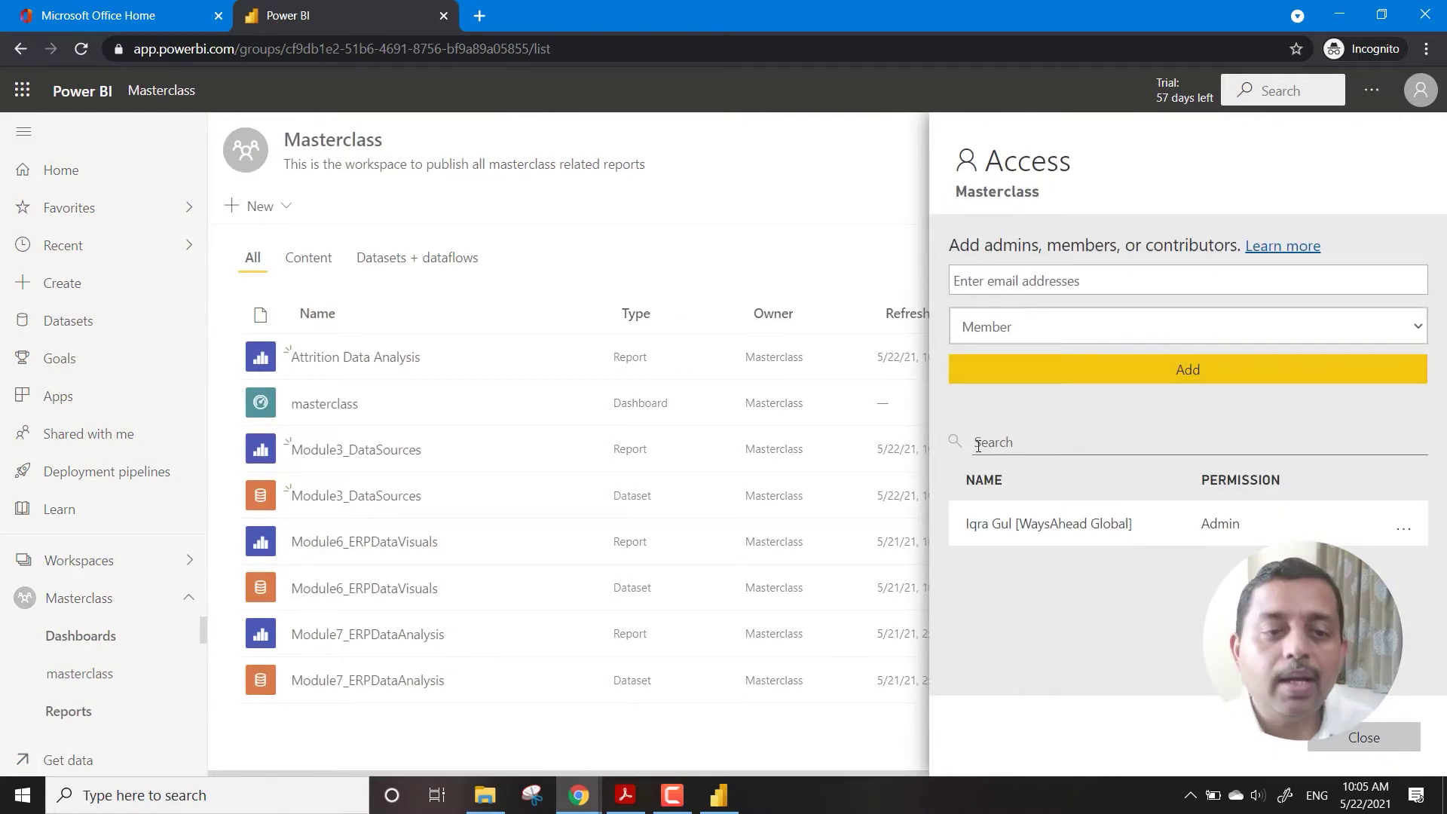
# Add two colleagues to the Masterclass workspace with the Member role
pyautogui.click(1044, 269)
pyautogui.write('amit')
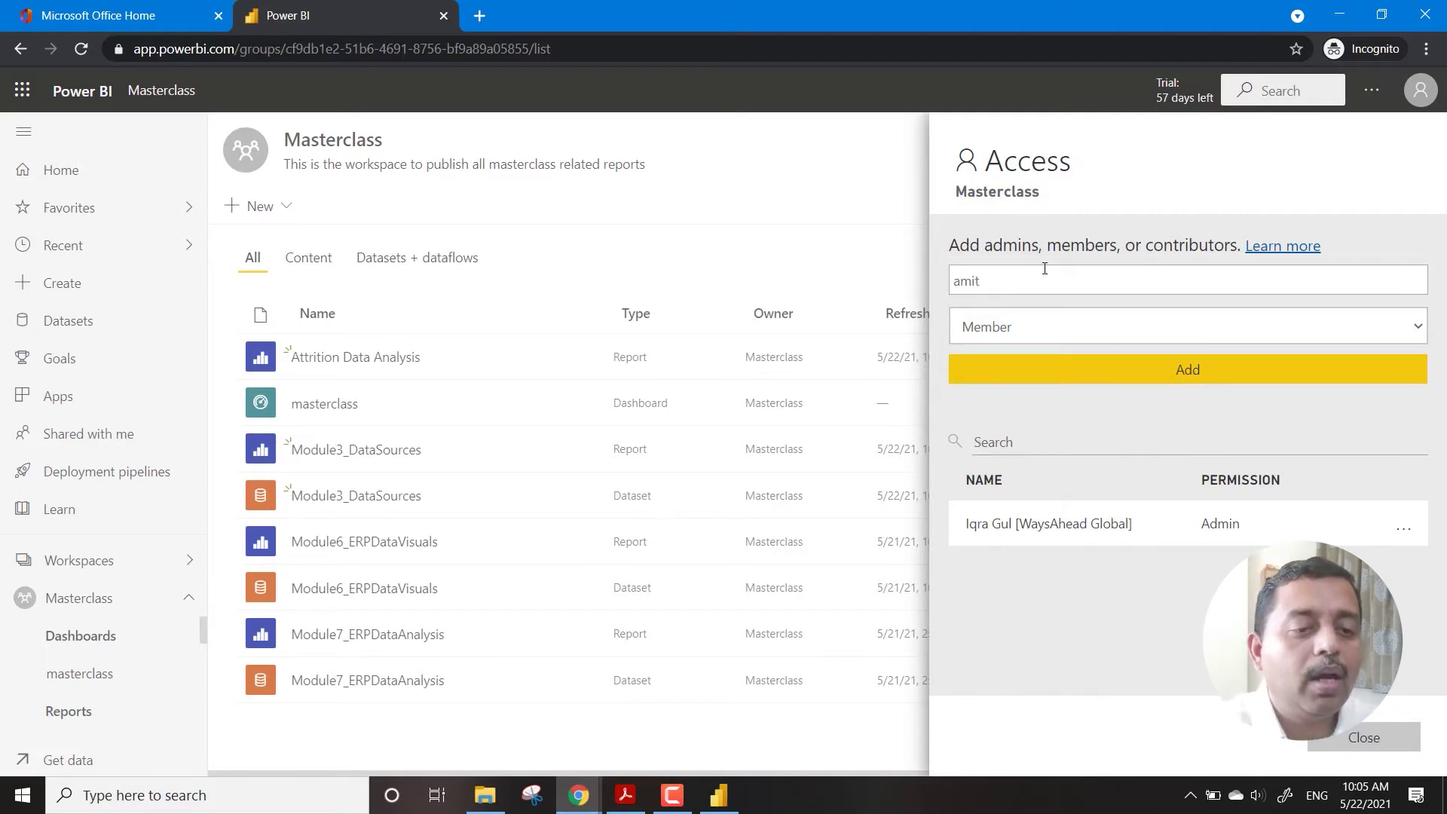
pyautogui.click(1031, 316)
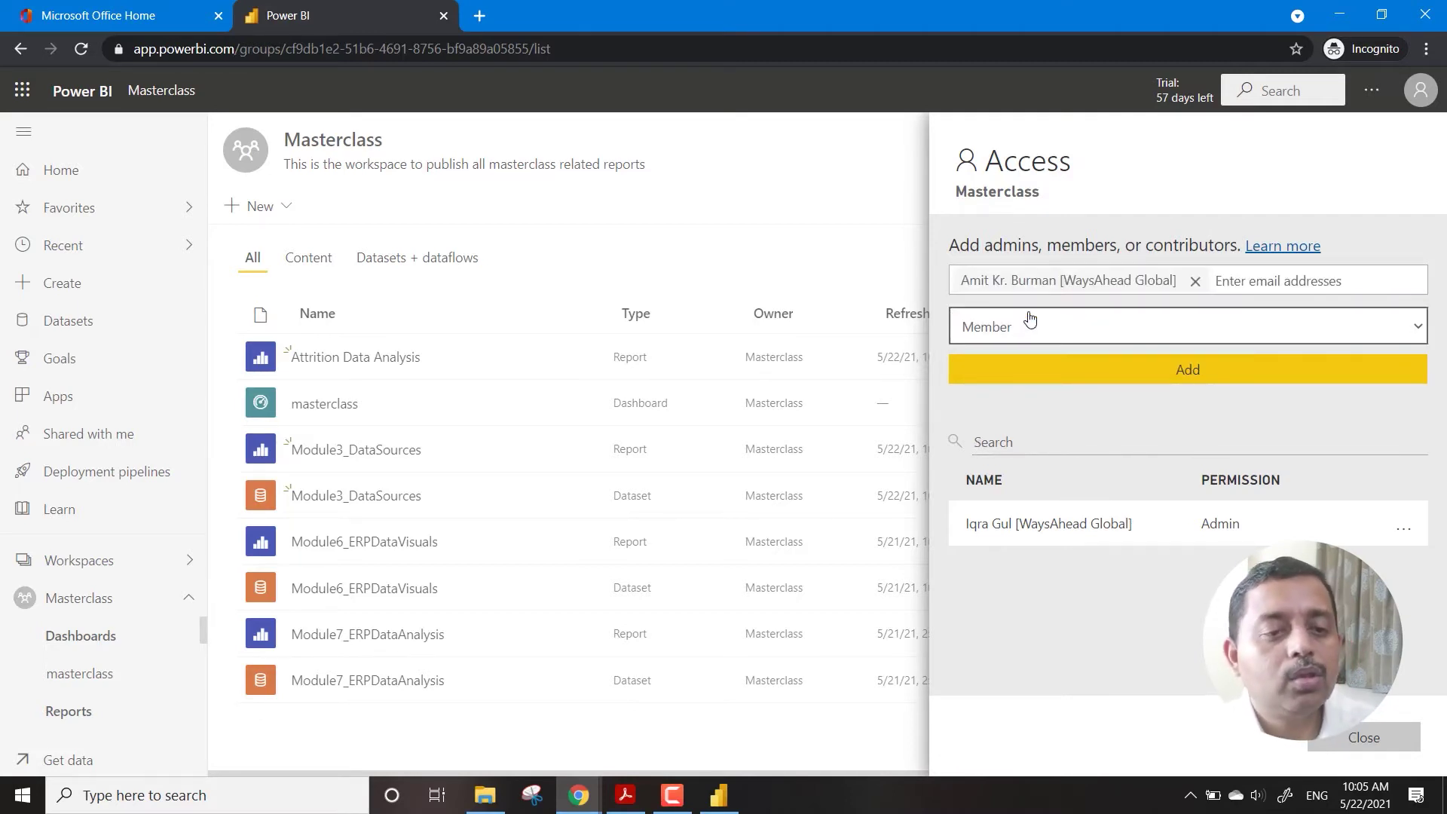
pyautogui.write('sapna')
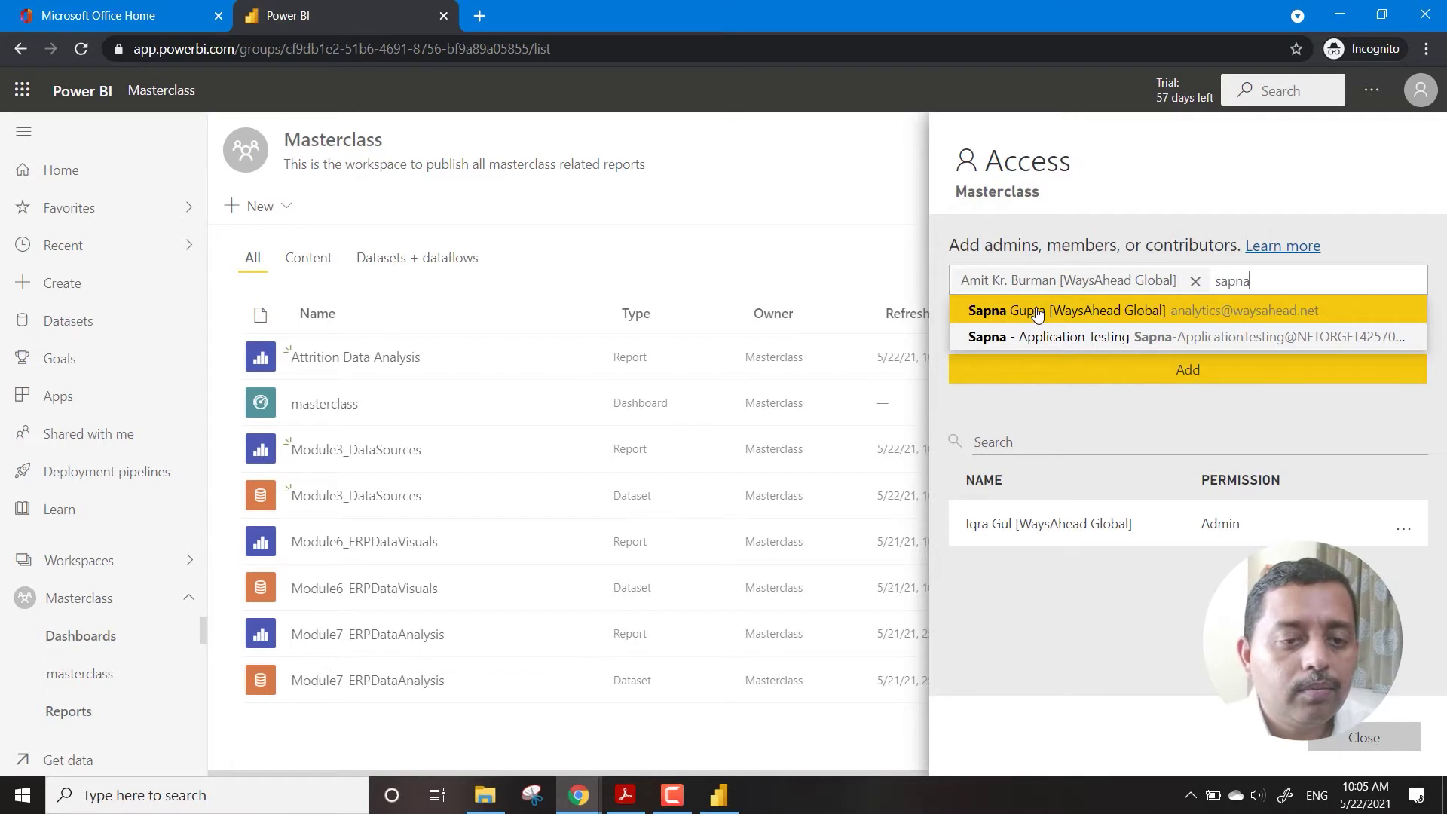
pyautogui.click(1038, 313)
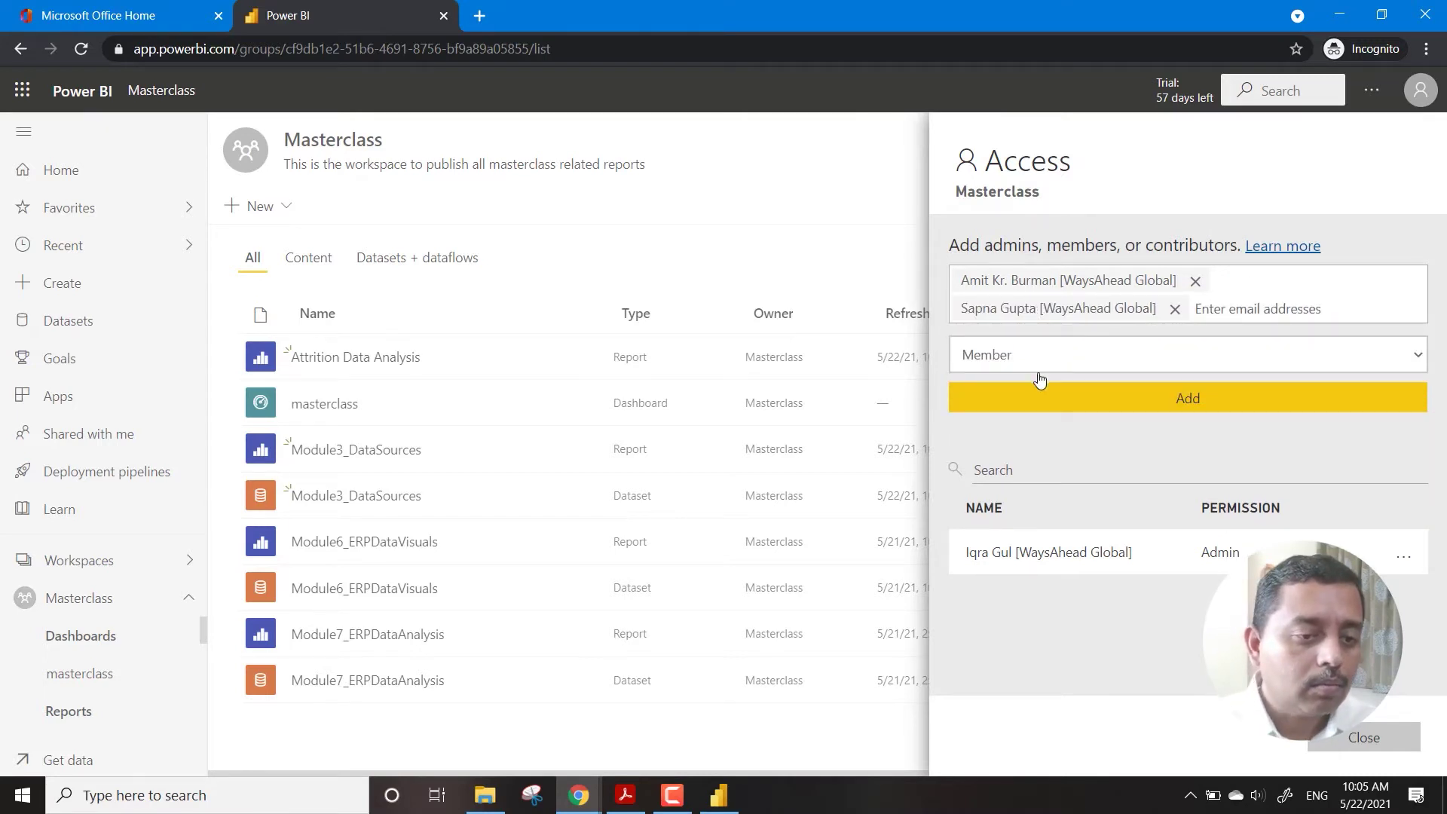
pyautogui.click(1084, 401)
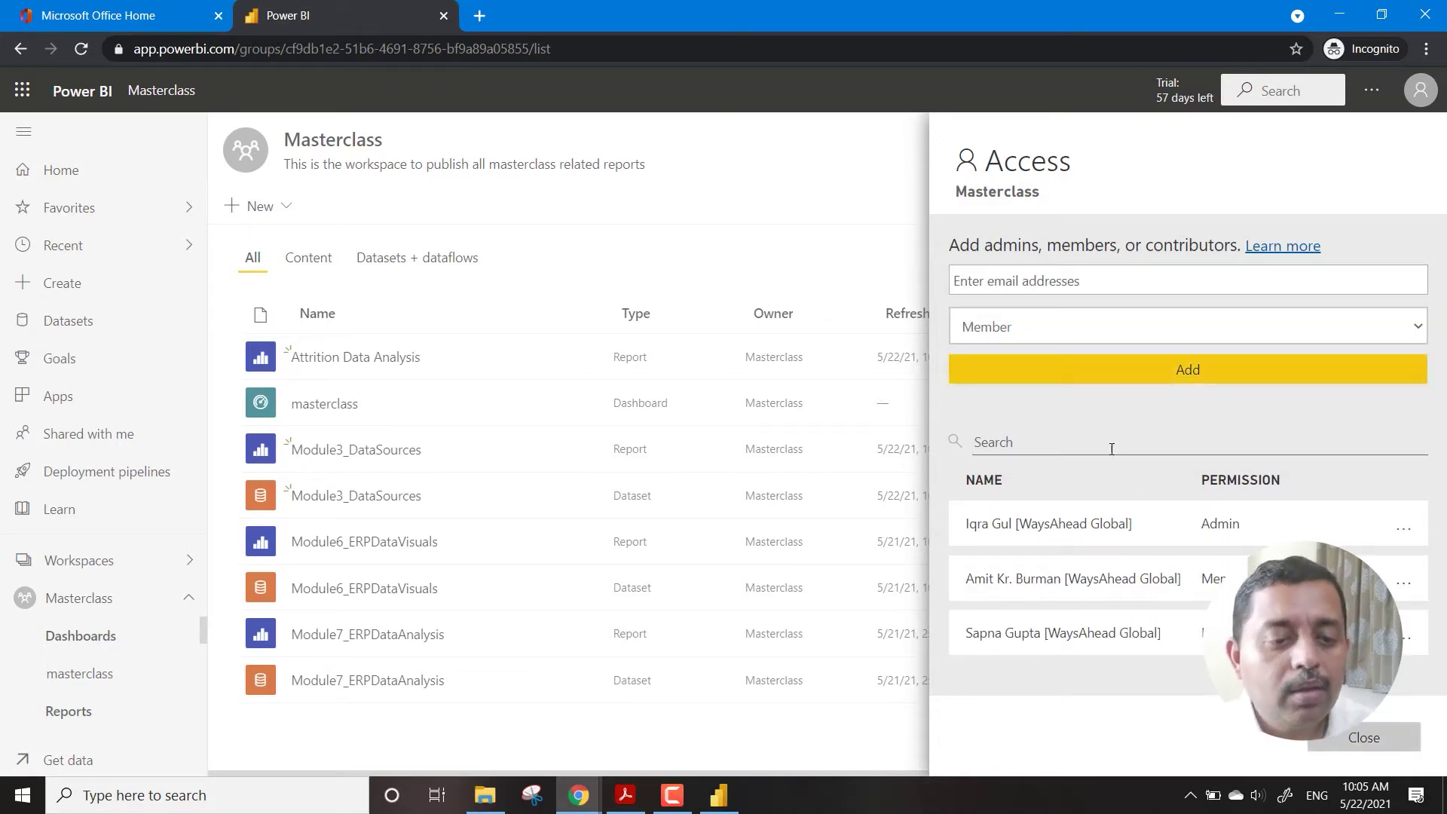
# Change the first added colleague's workspace permission to Contributor and close the access settings
pyautogui.click(1399, 586)
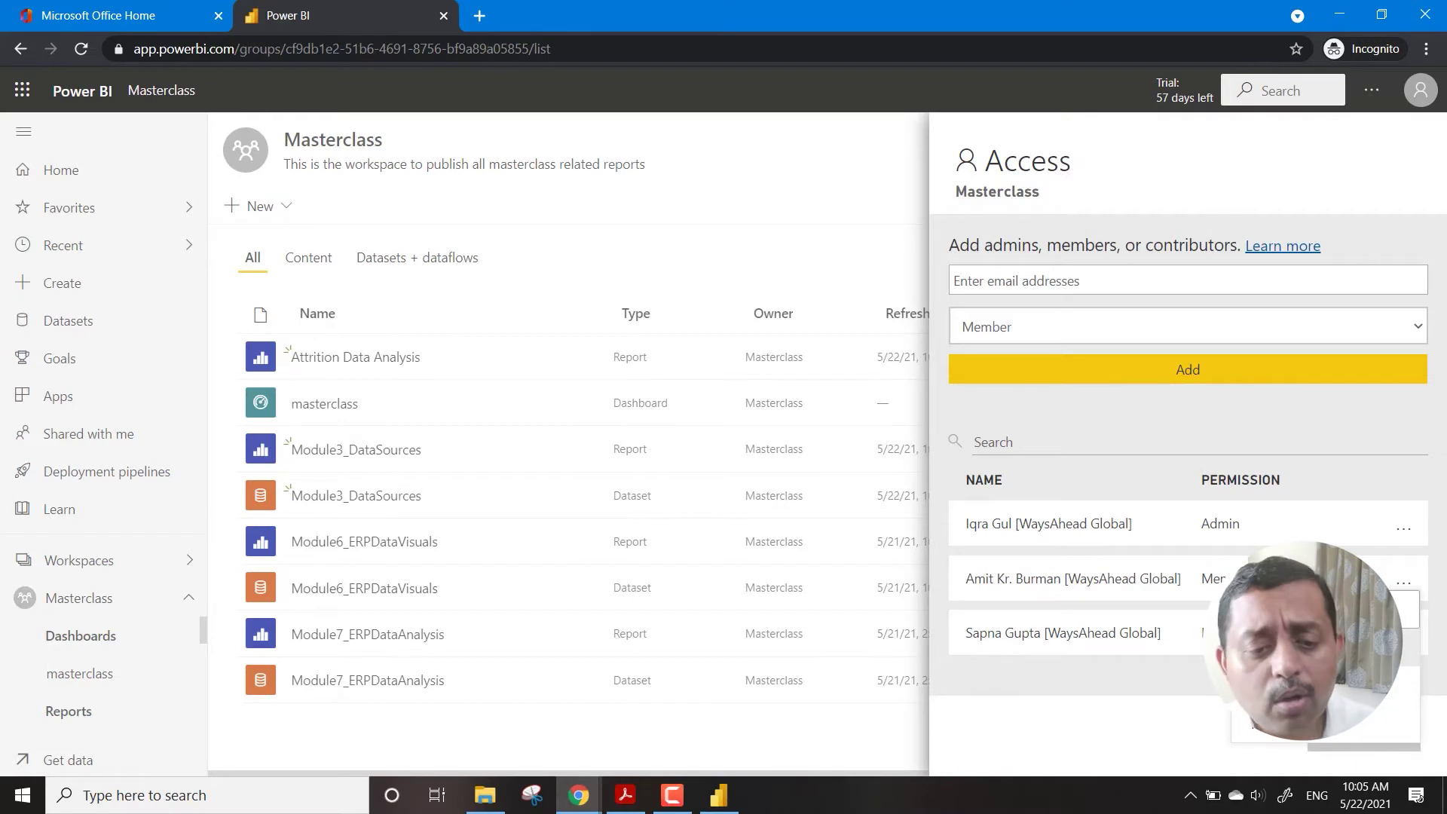
pyautogui.click(1311, 648)
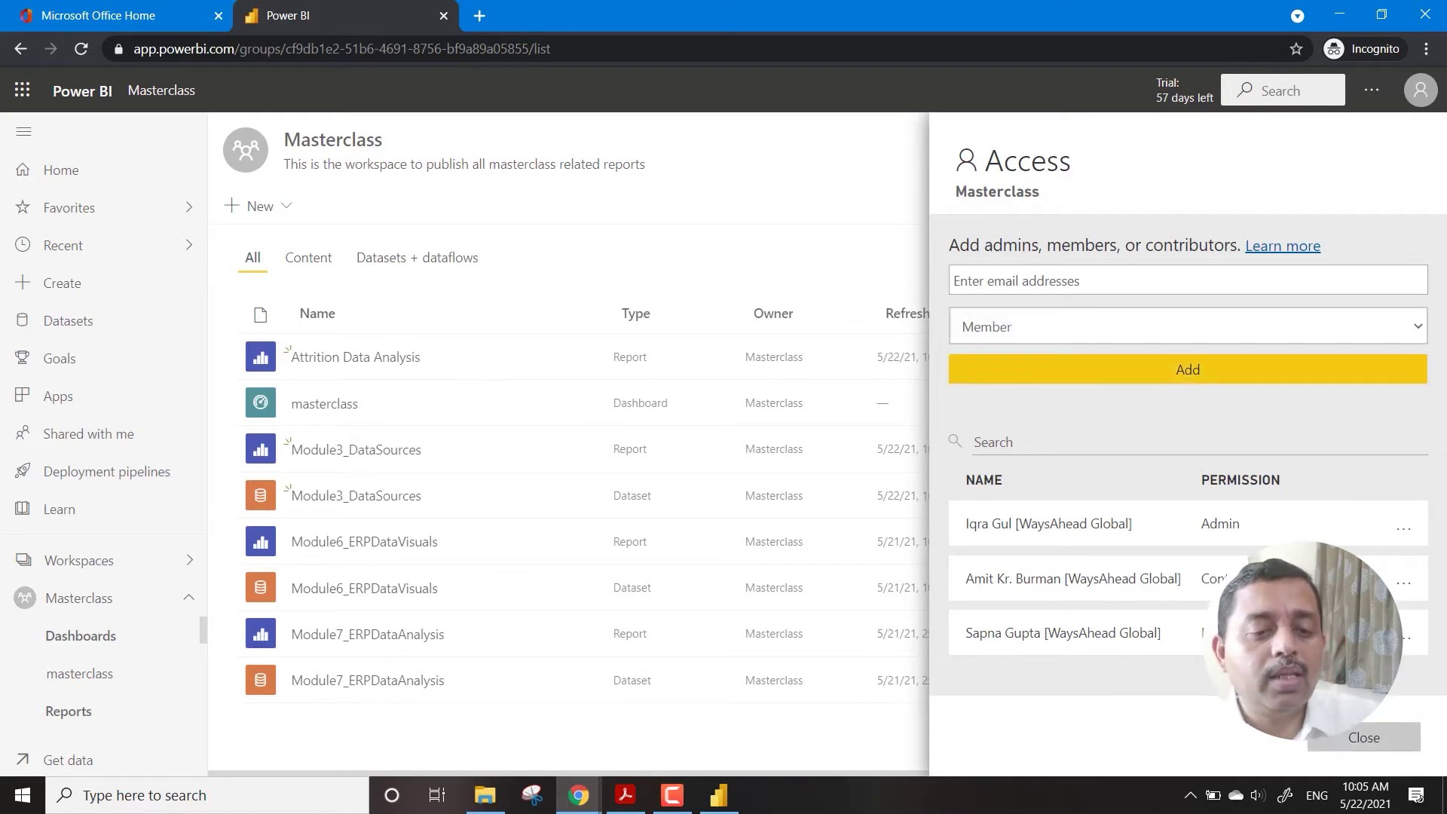
pyautogui.click(1364, 737)
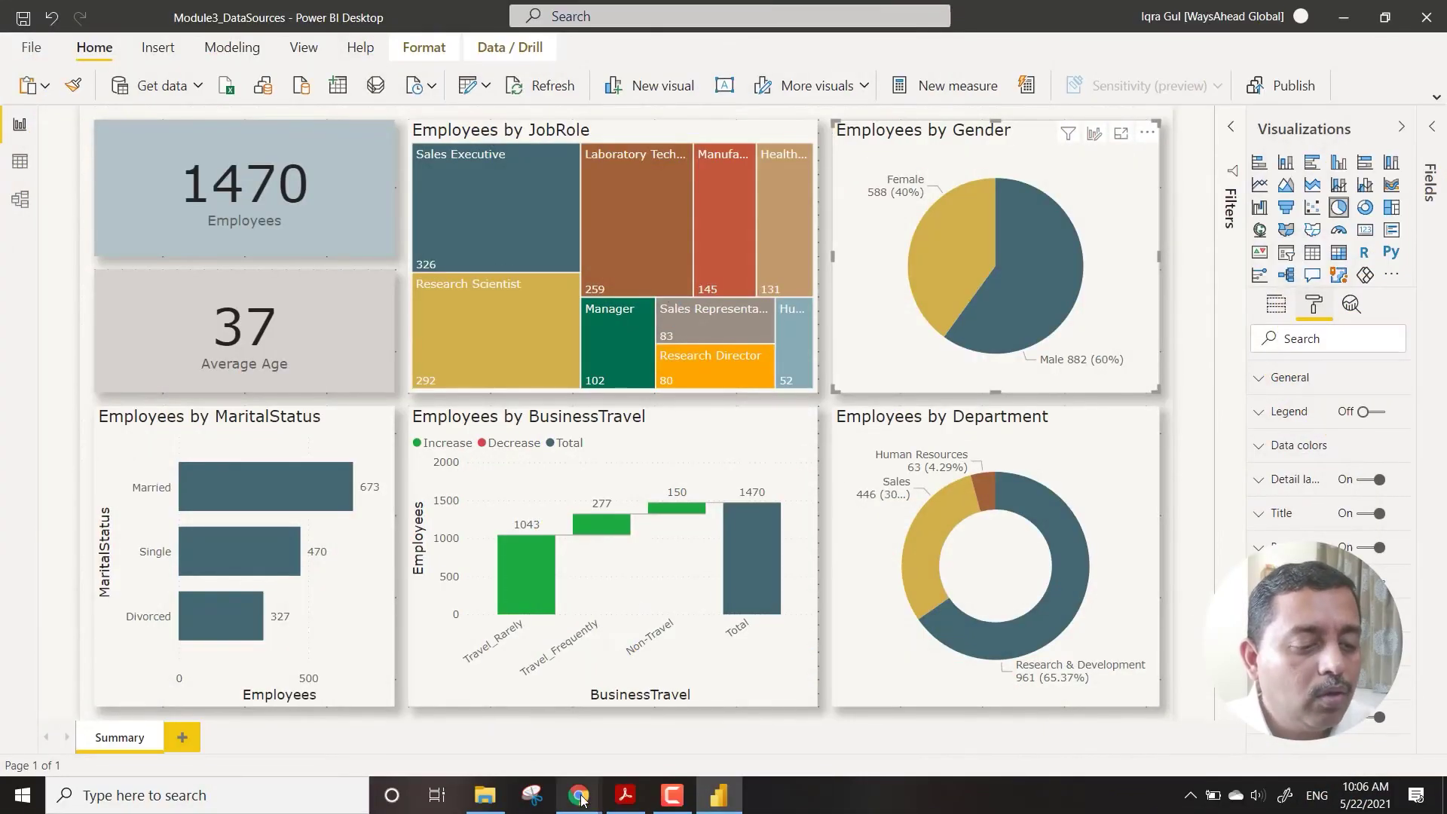
# Switch to the Power BI service in Chrome and open its general settings
pyautogui.moveTo(577, 795)
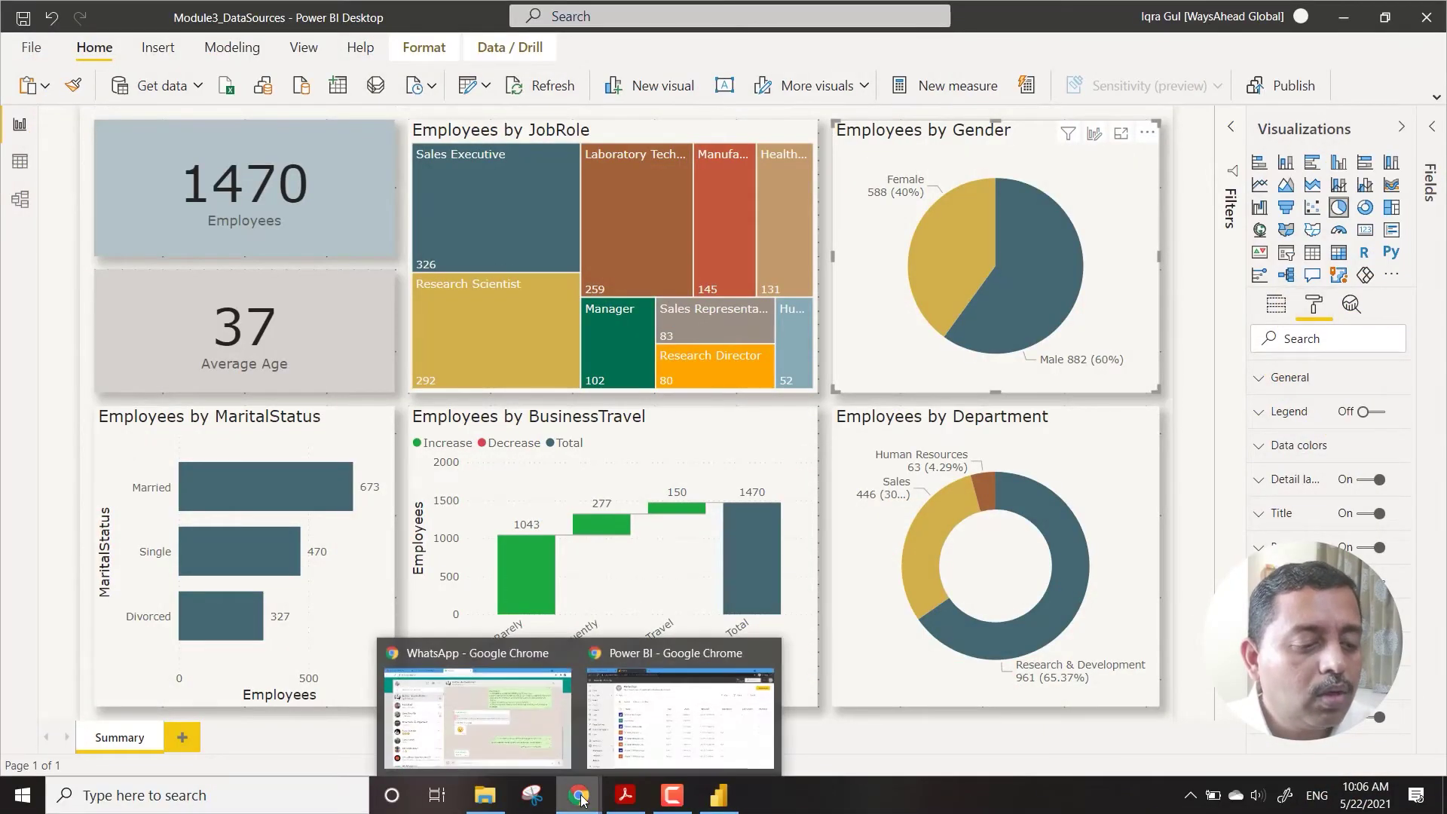
pyautogui.click(692, 738)
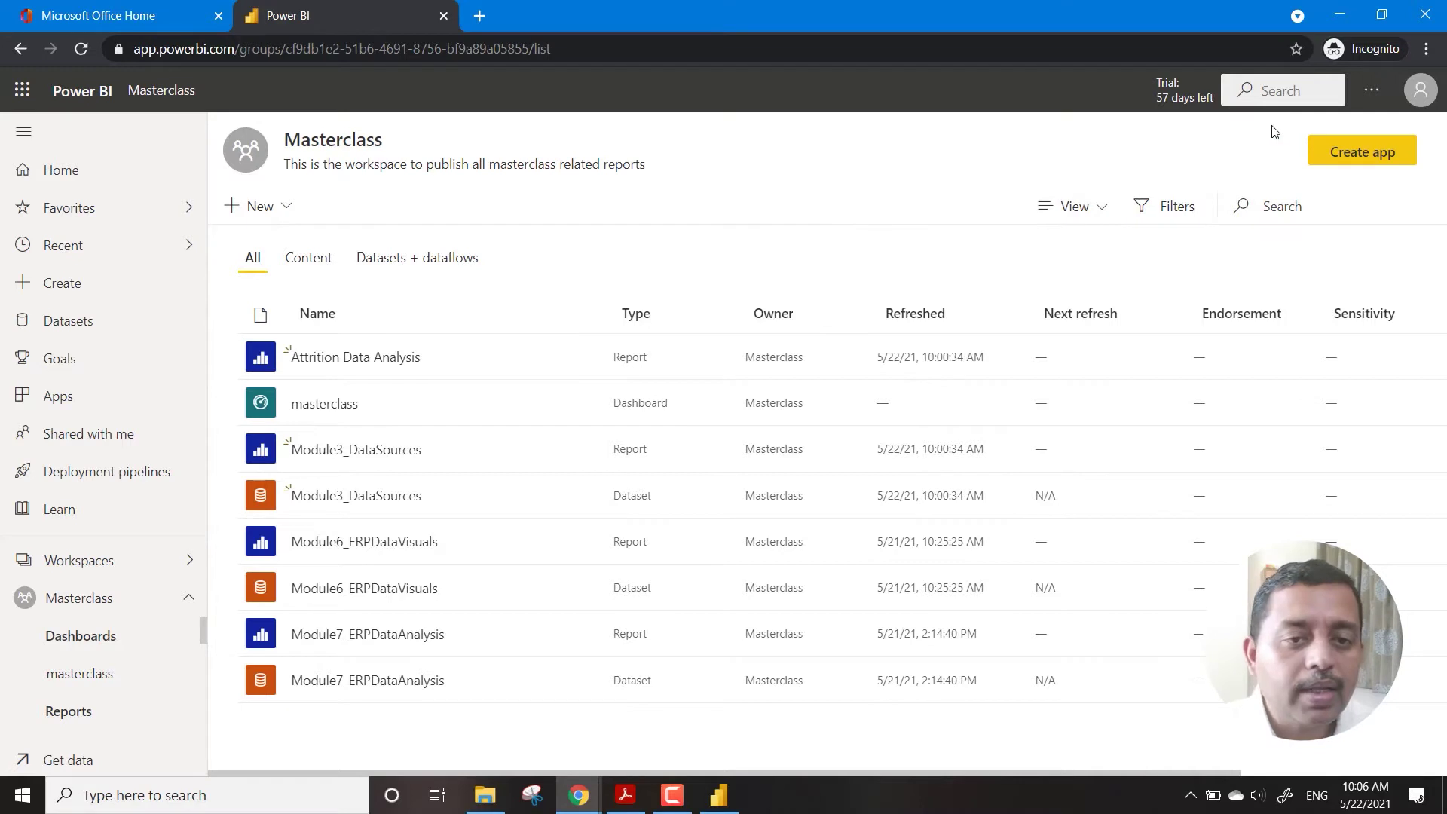
pyautogui.click(1383, 92)
pyautogui.moveTo(1332, 172)
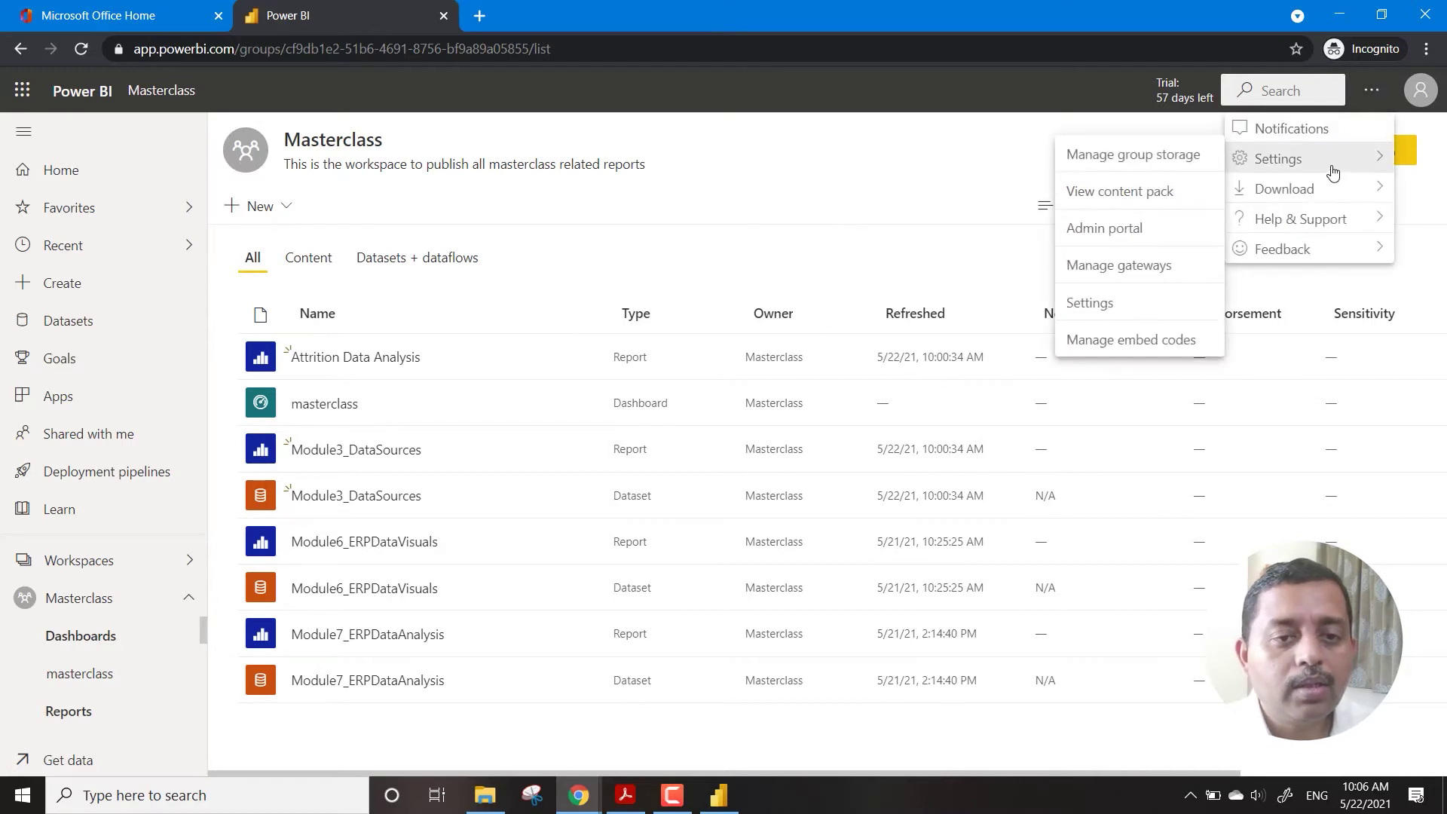
pyautogui.click(1116, 304)
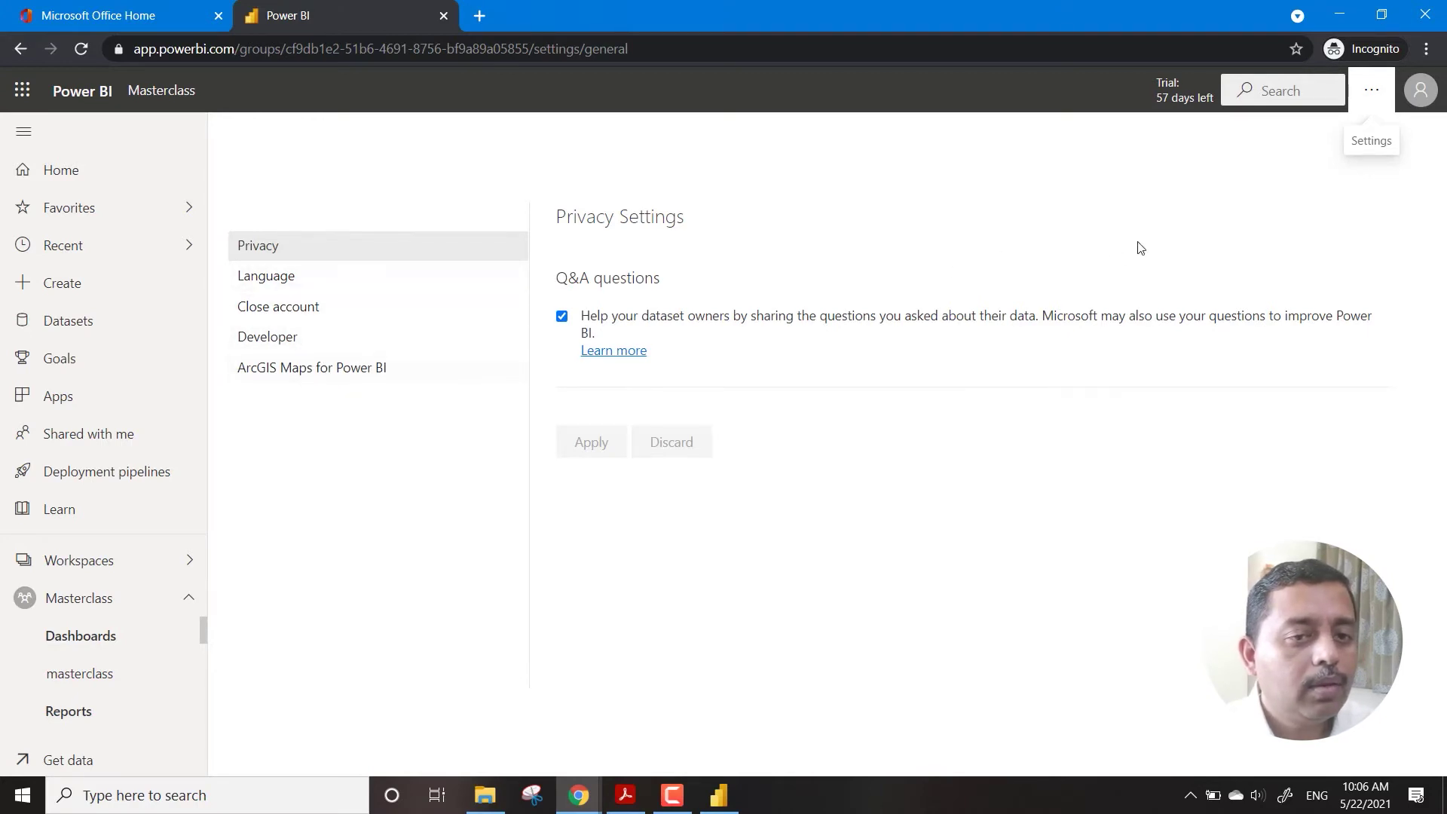
# Review the Language, Close account and Developer pages of the general settings
pyautogui.click(321, 285)
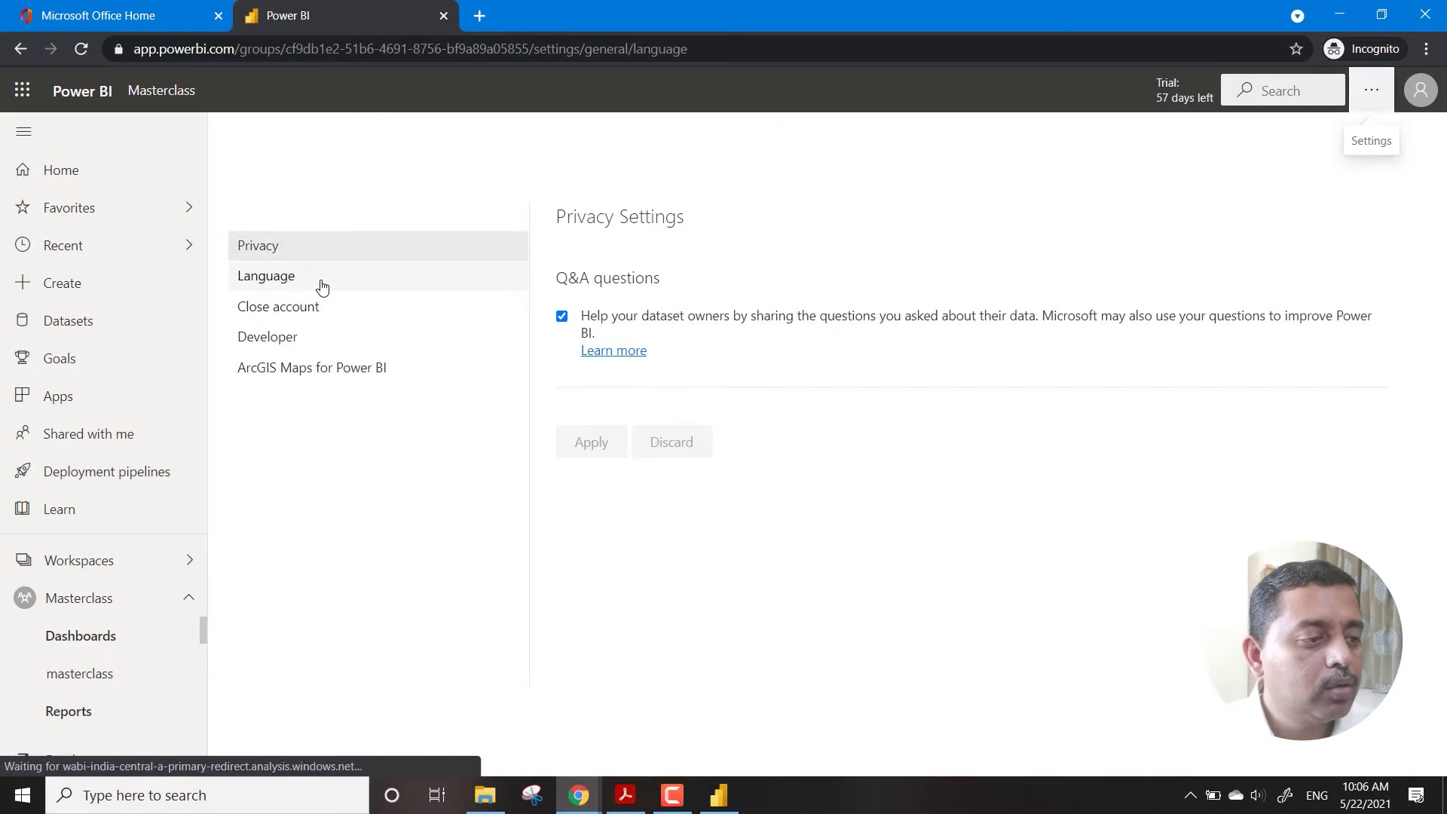
pyautogui.click(317, 306)
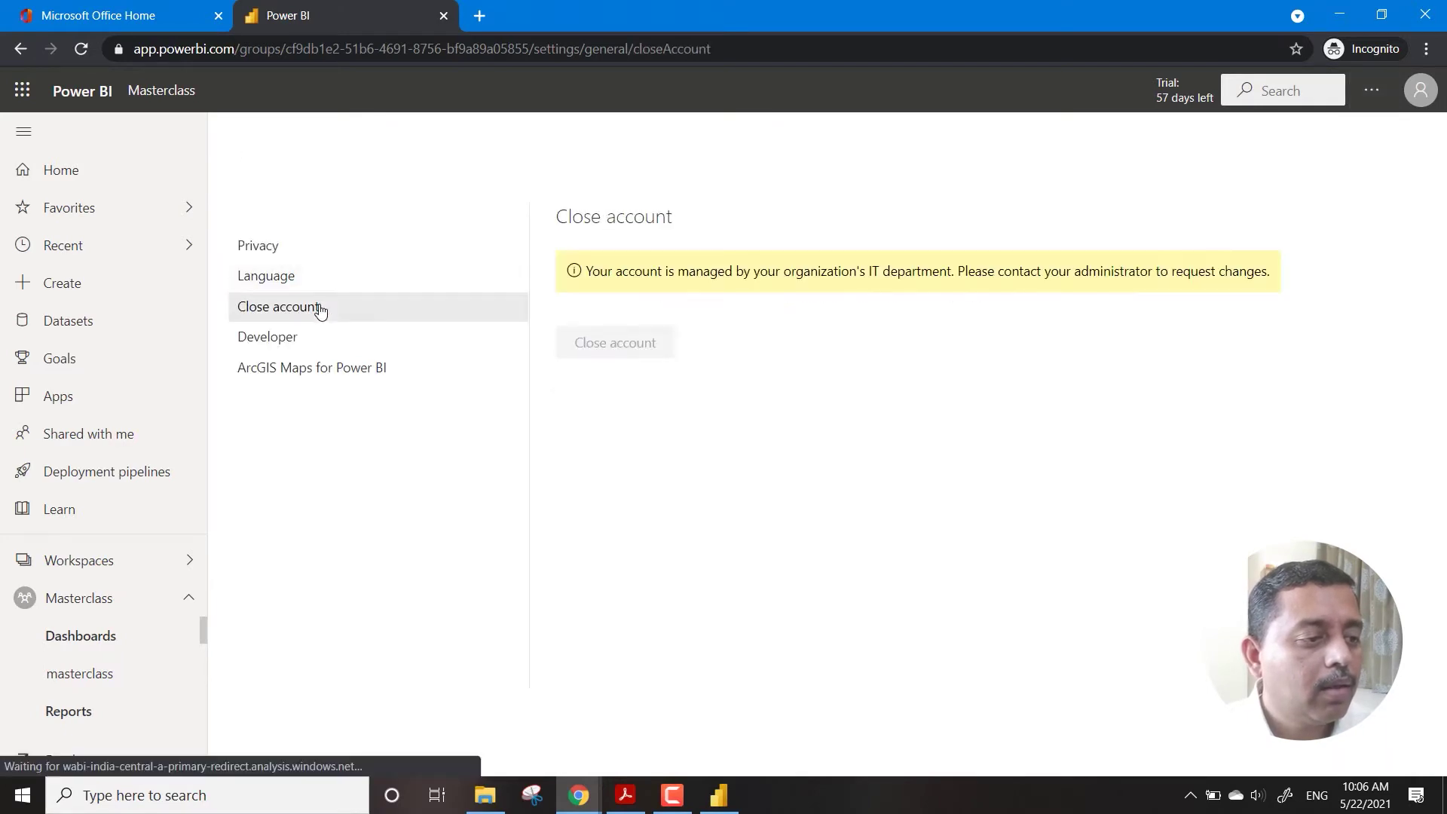
pyautogui.click(292, 360)
pyautogui.click(293, 341)
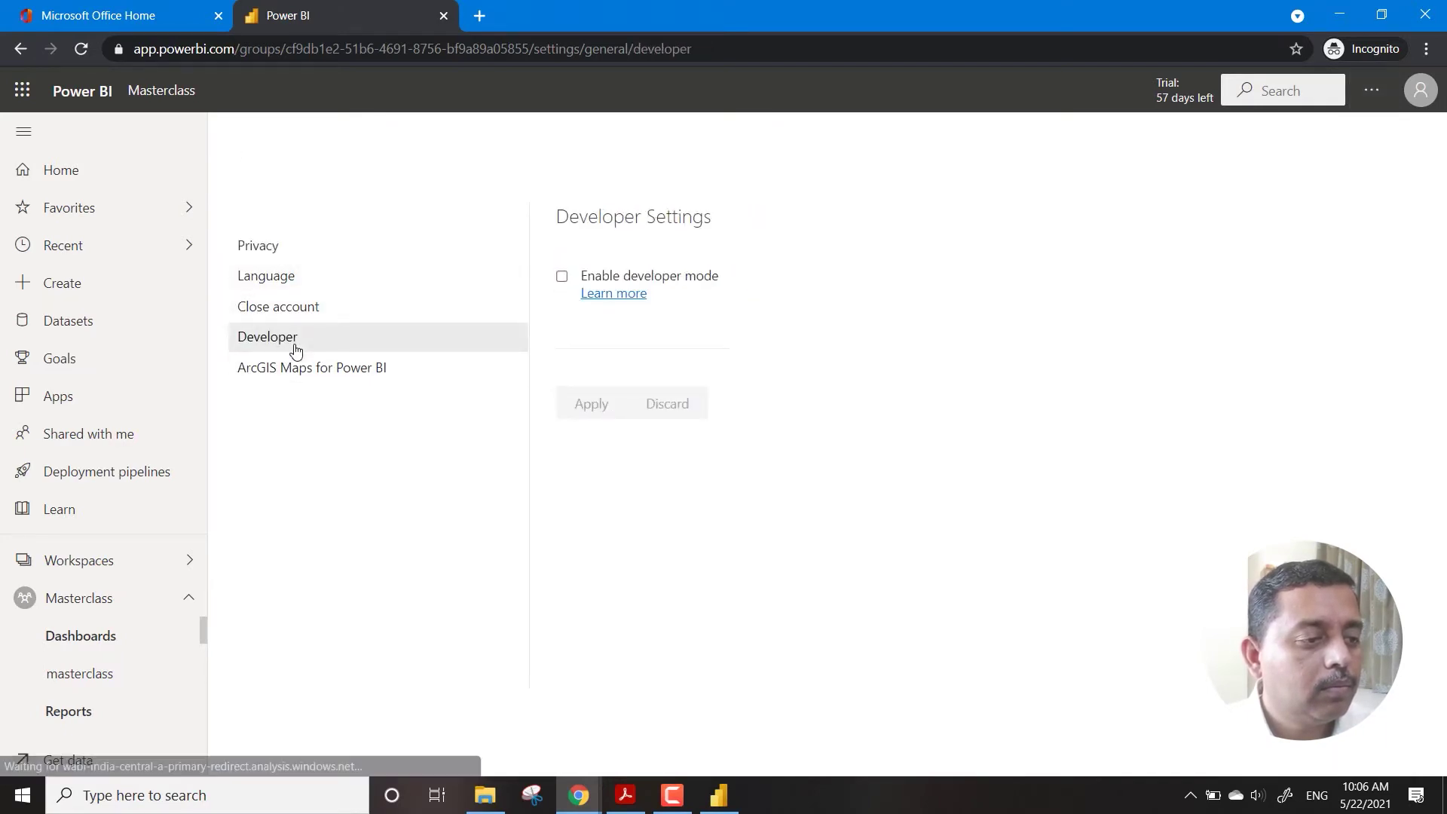
pyautogui.click(297, 271)
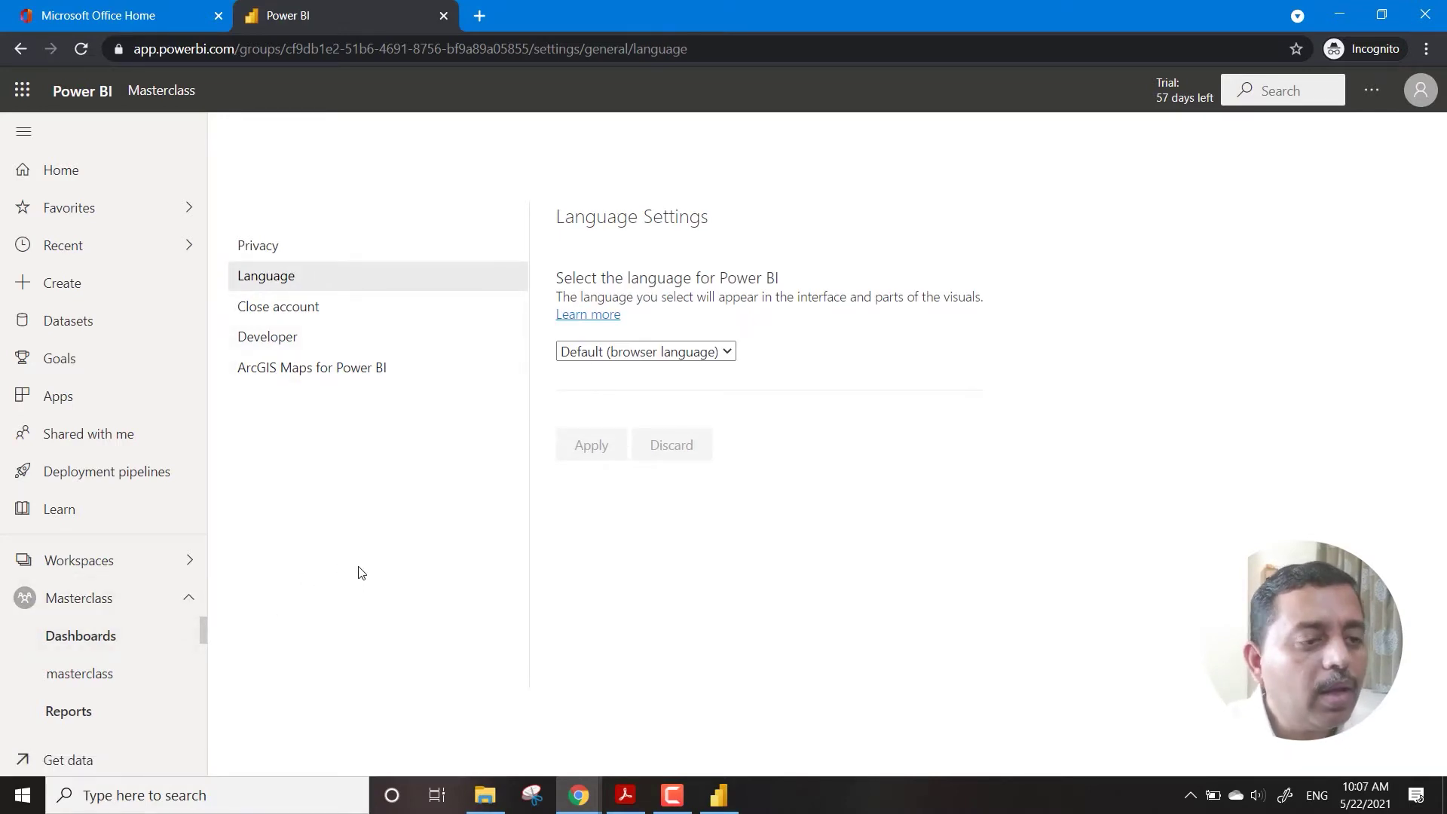
# Look over the available download and settings options of the service and reopen the general settings at Privacy
pyautogui.click(1371, 91)
pyautogui.click(1324, 194)
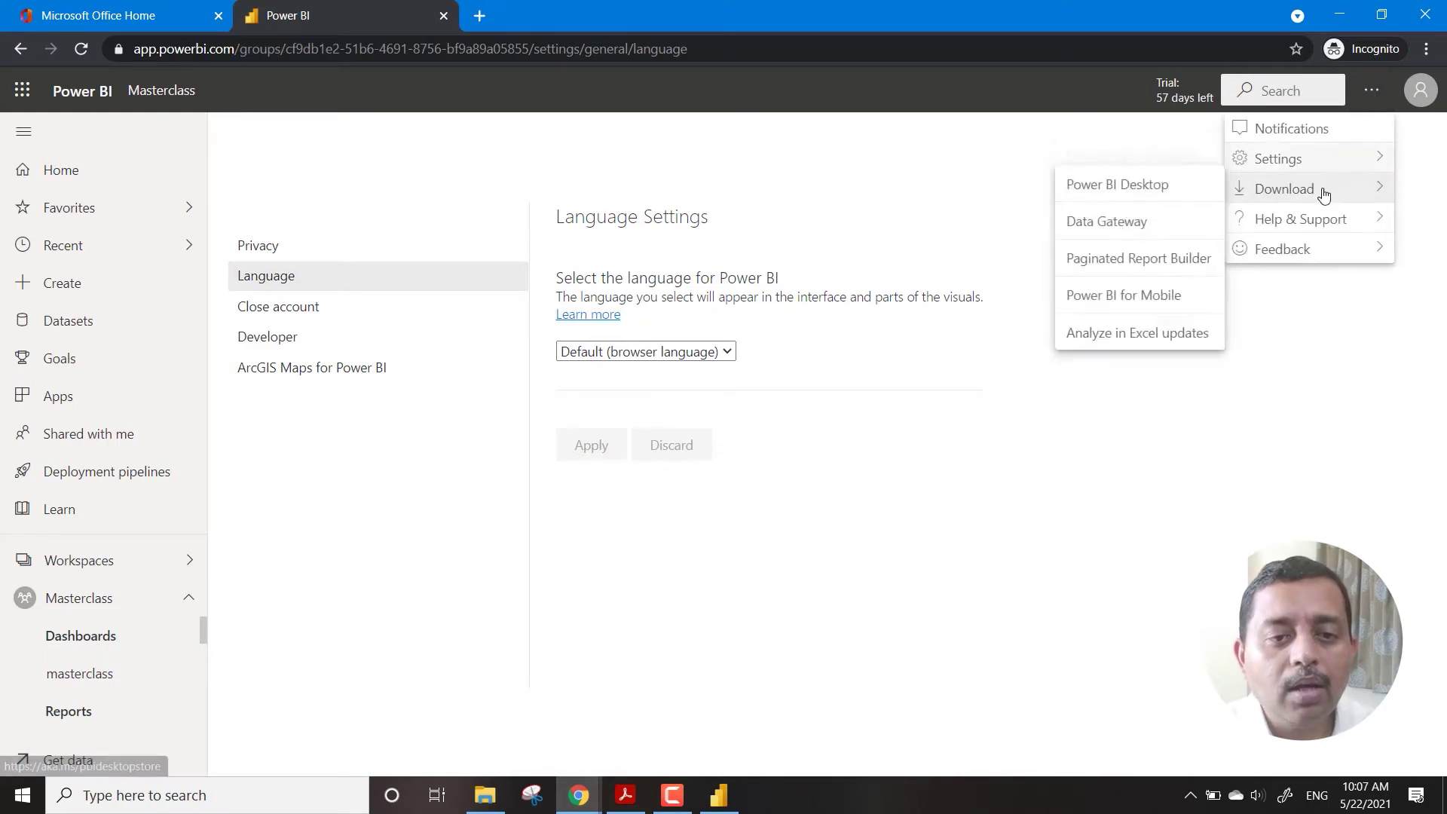
pyautogui.click(1320, 168)
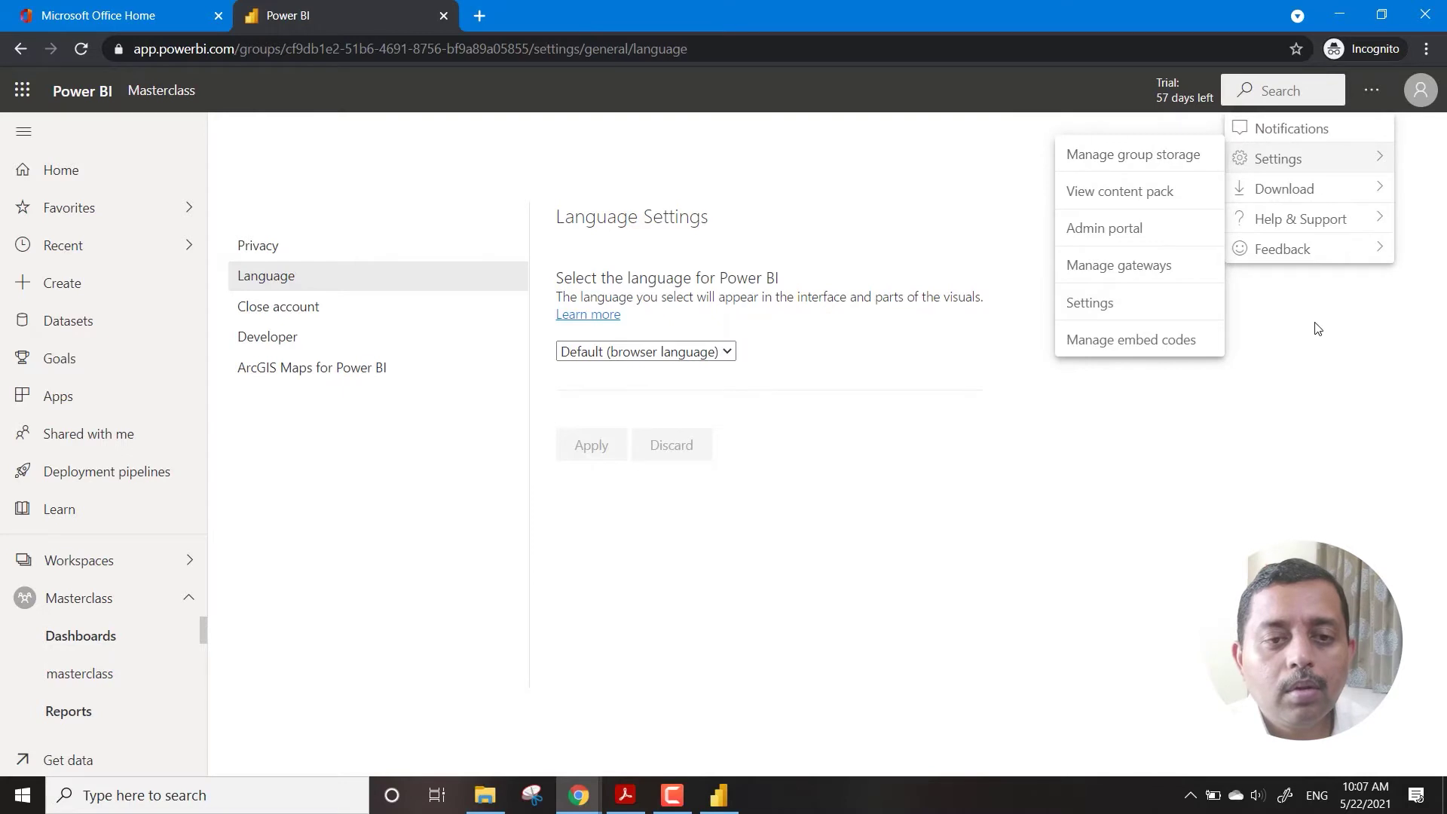
pyautogui.click(1146, 305)
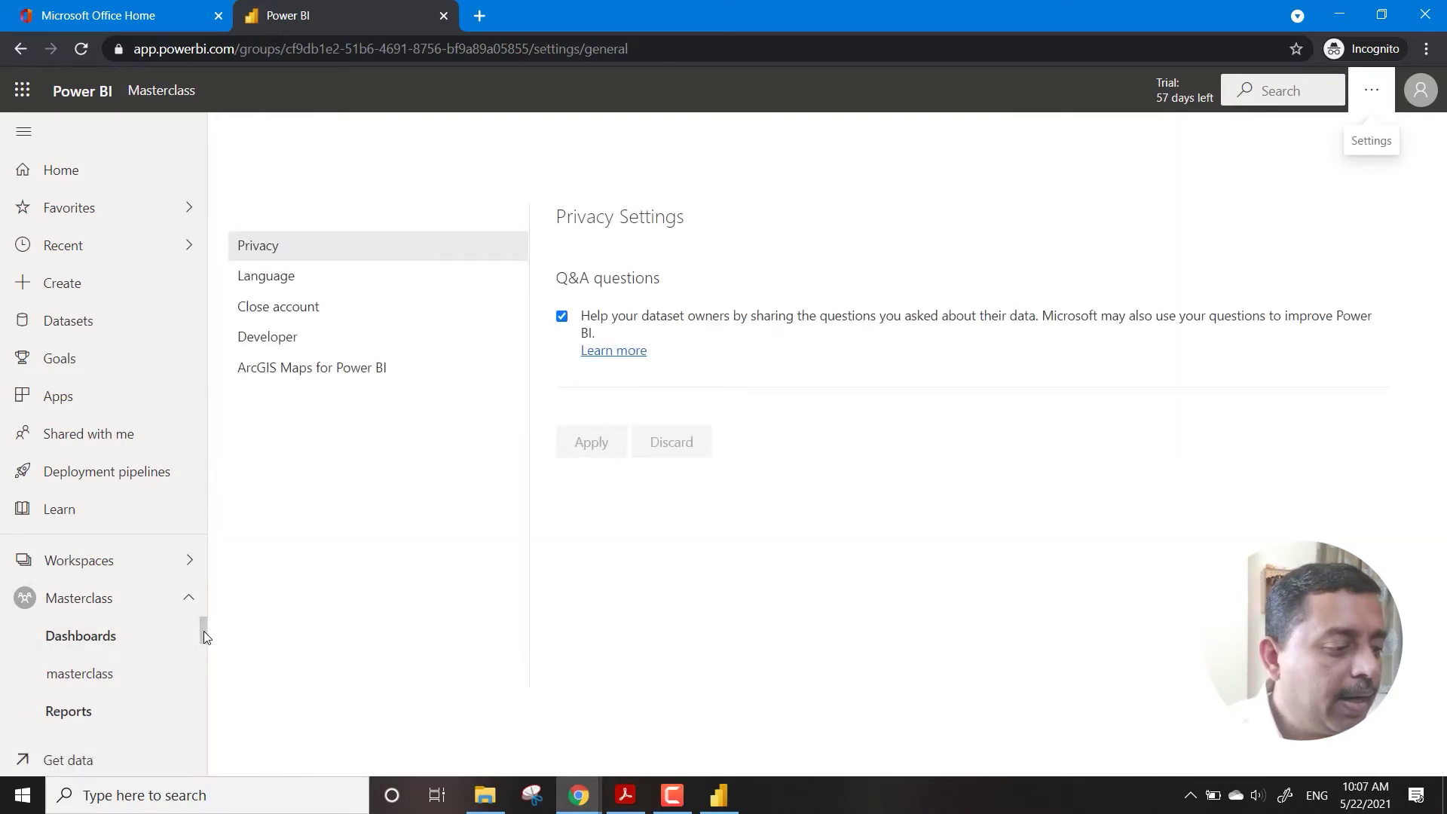
# Open the settings of the Module3_DataSources dataset in the Masterclass workspace and expand its gateway connection and scheduled refresh sections
pyautogui.moveTo(203, 630); pyautogui.dragTo(201, 703)
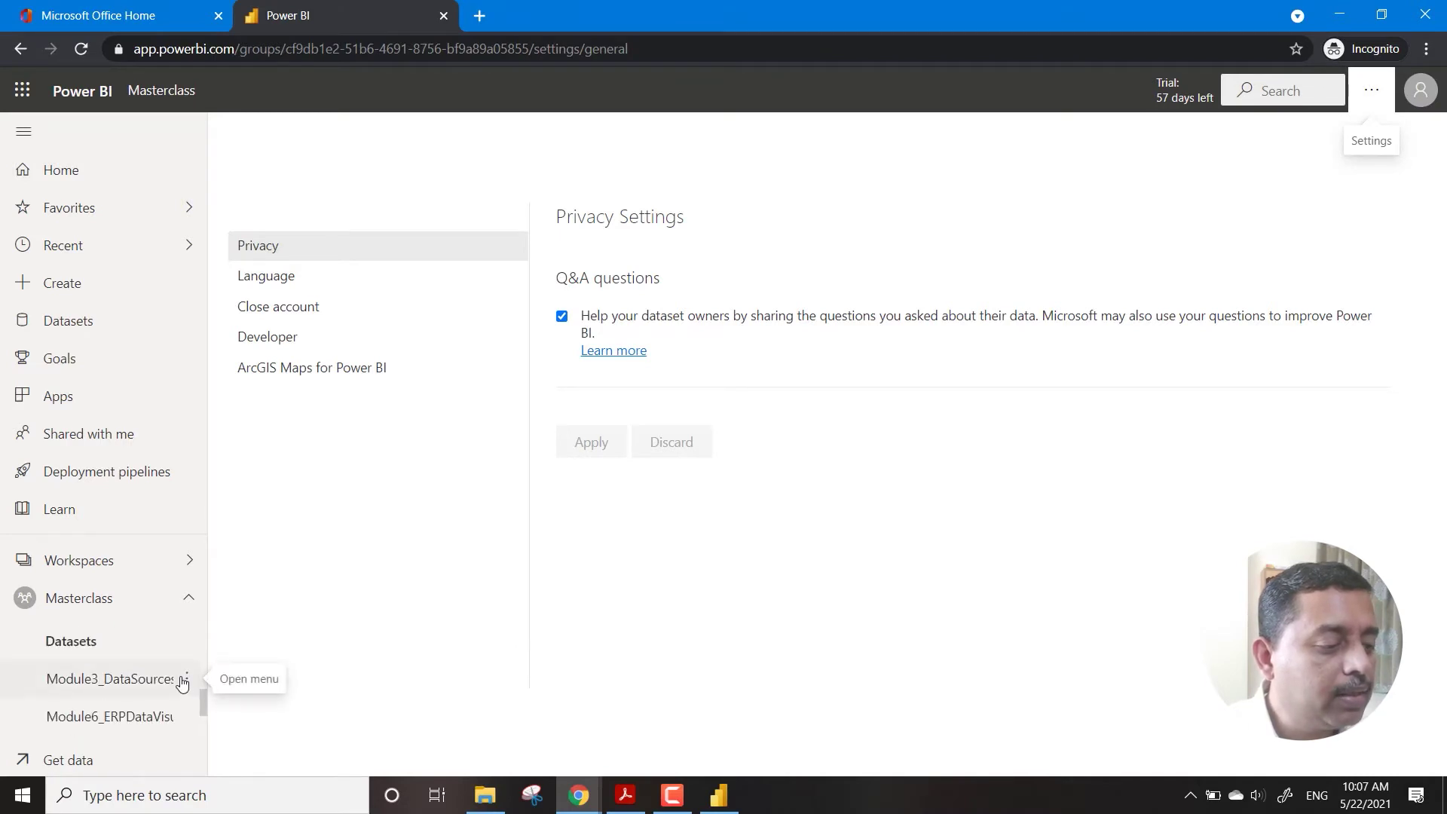
pyautogui.click(183, 680)
pyautogui.click(248, 547)
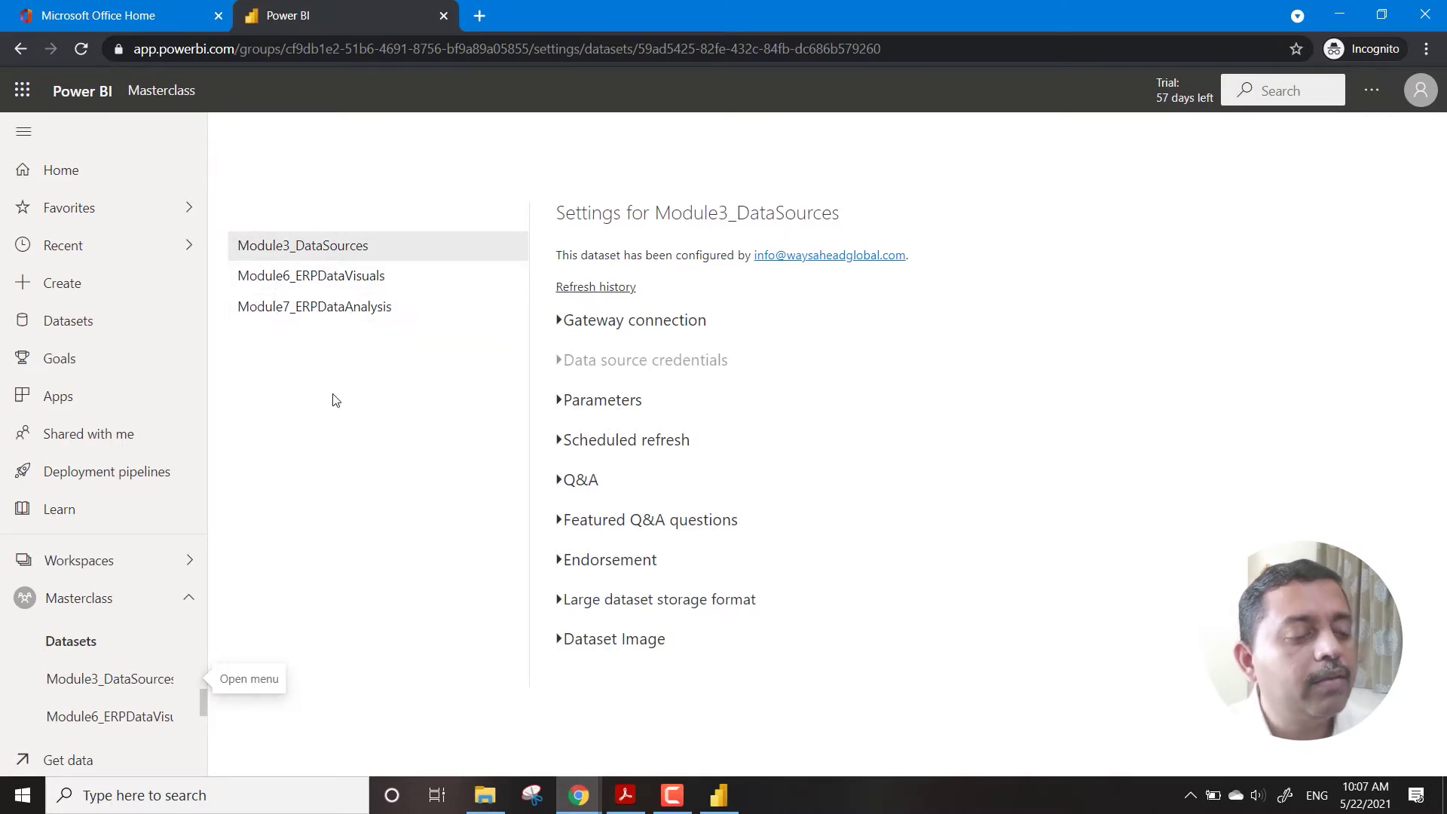
pyautogui.click(560, 323)
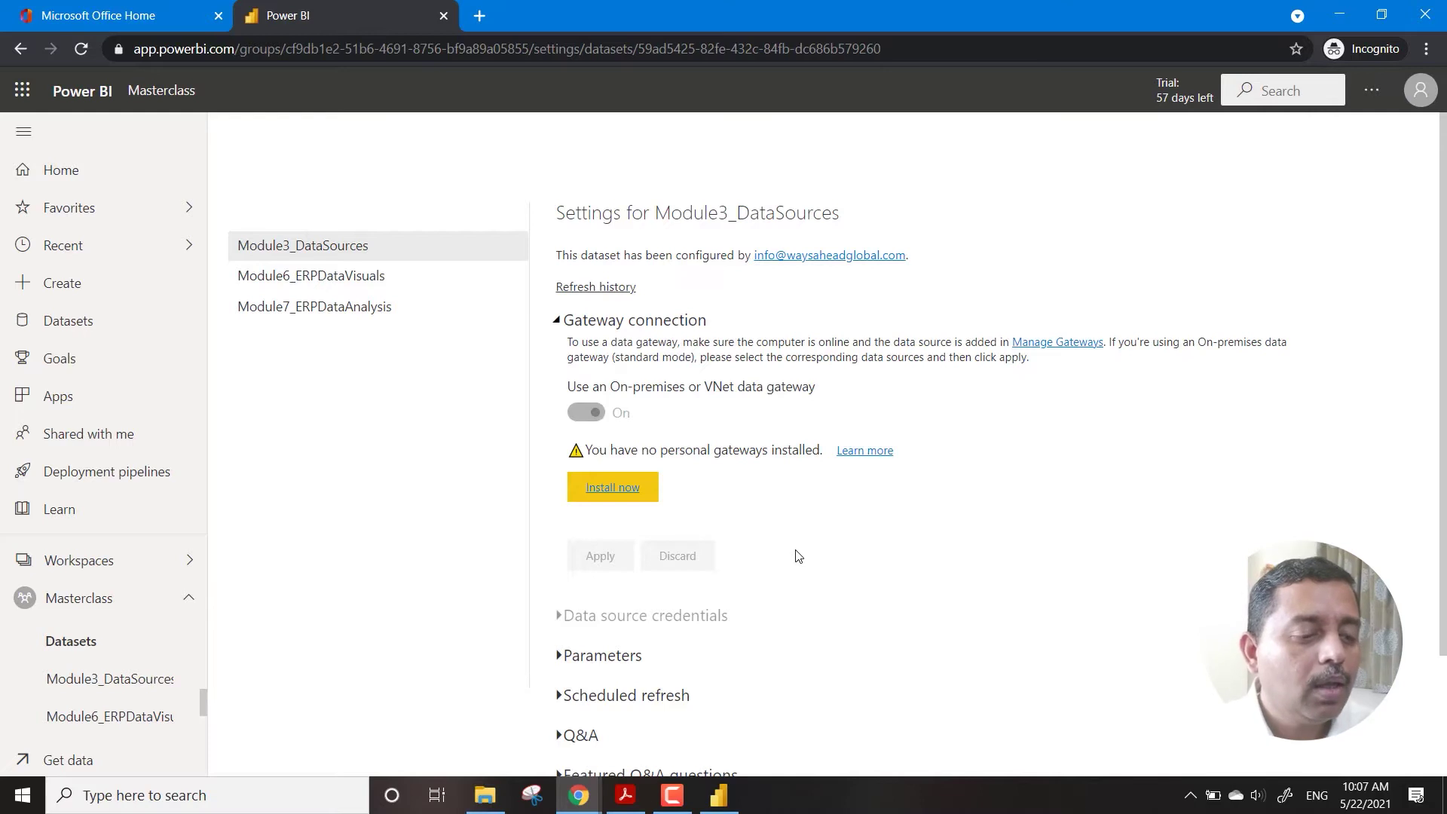
pyautogui.click(558, 692)
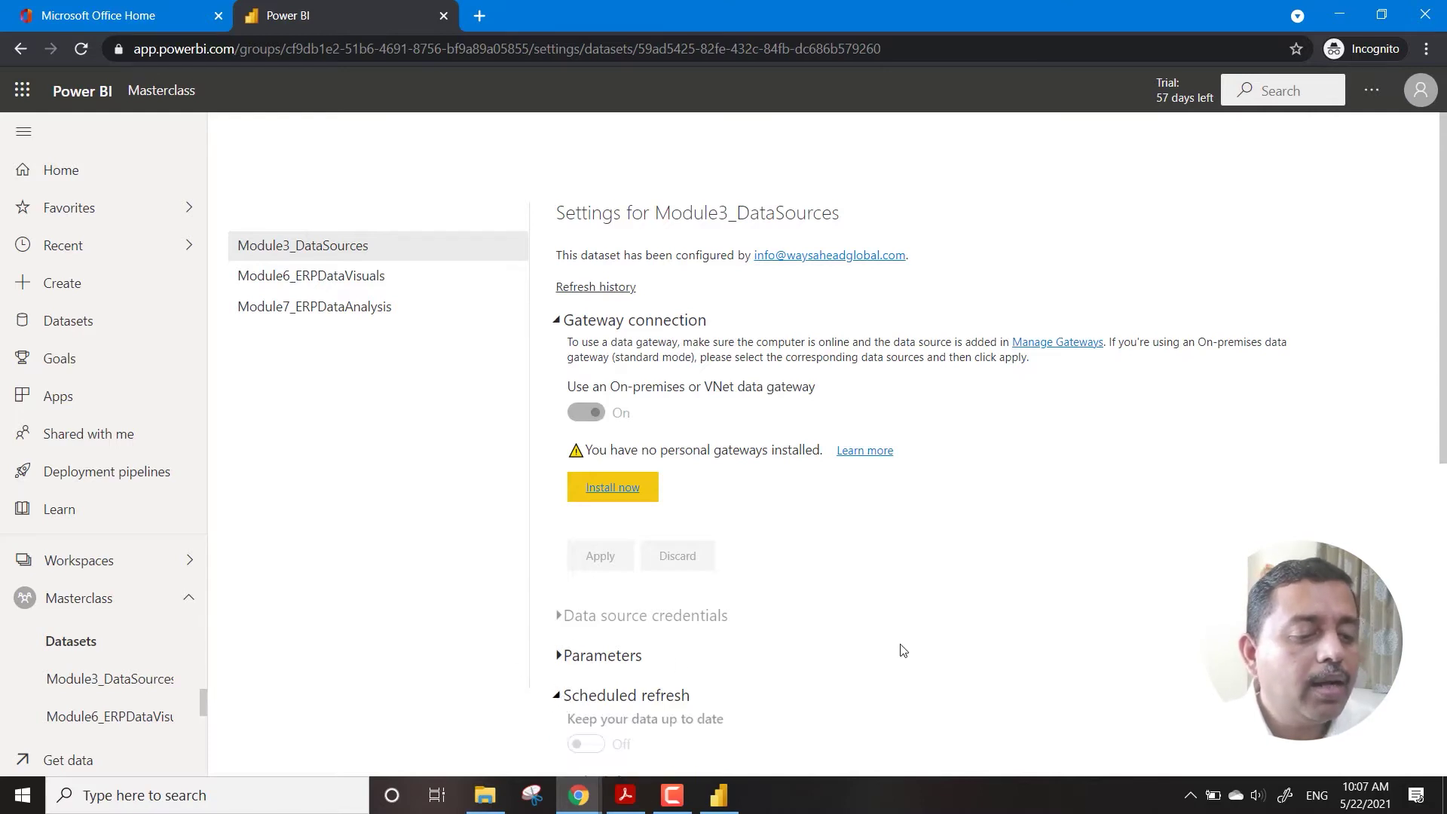
# Compare the gateway connection settings of the Module3_DataSources and Module6_ERPDataVisuals datasets
pyautogui.scroll(-2, 904, 649)
pyautogui.scroll(1, 799, 538)
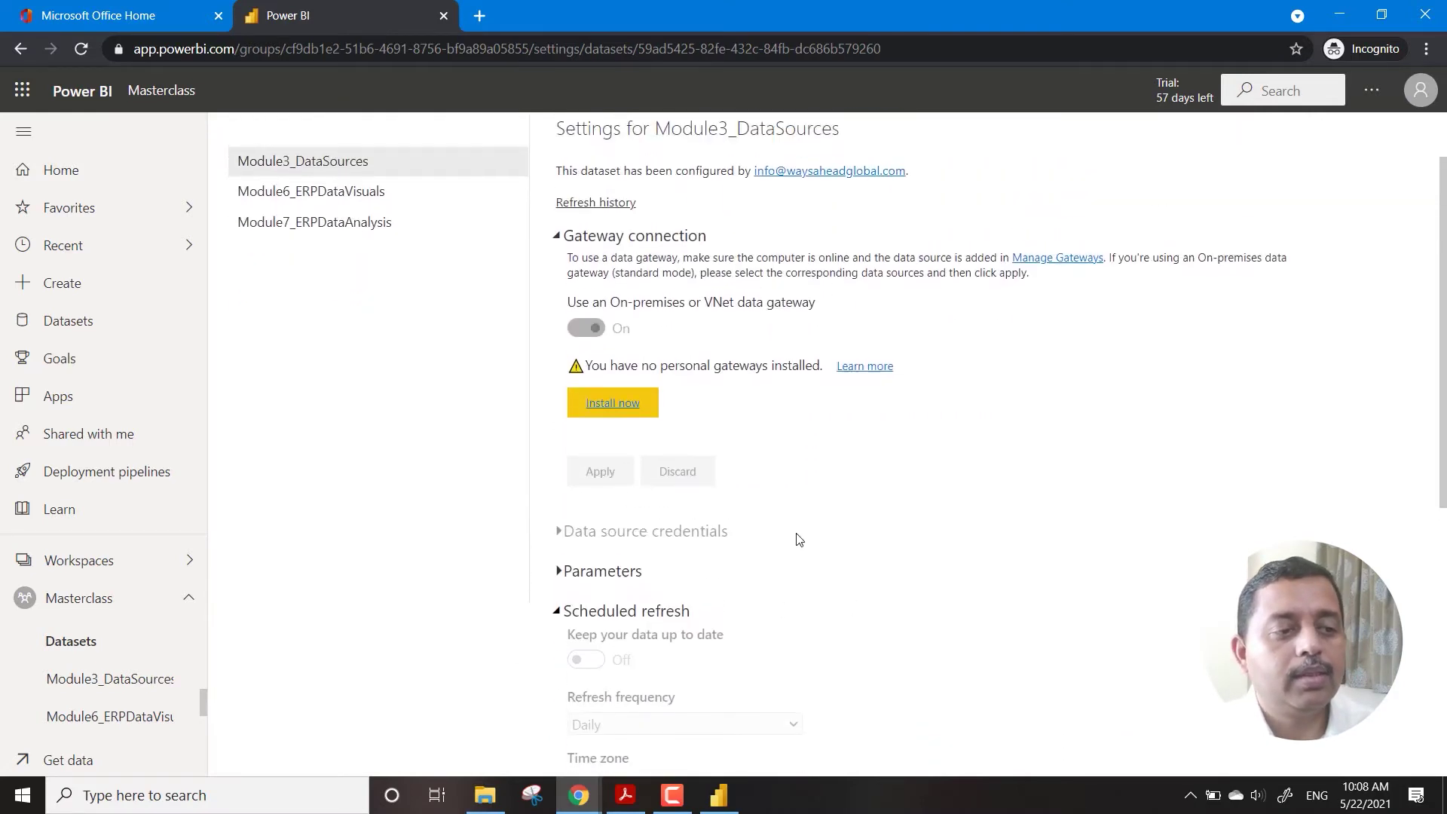
pyautogui.scroll(1, 798, 538)
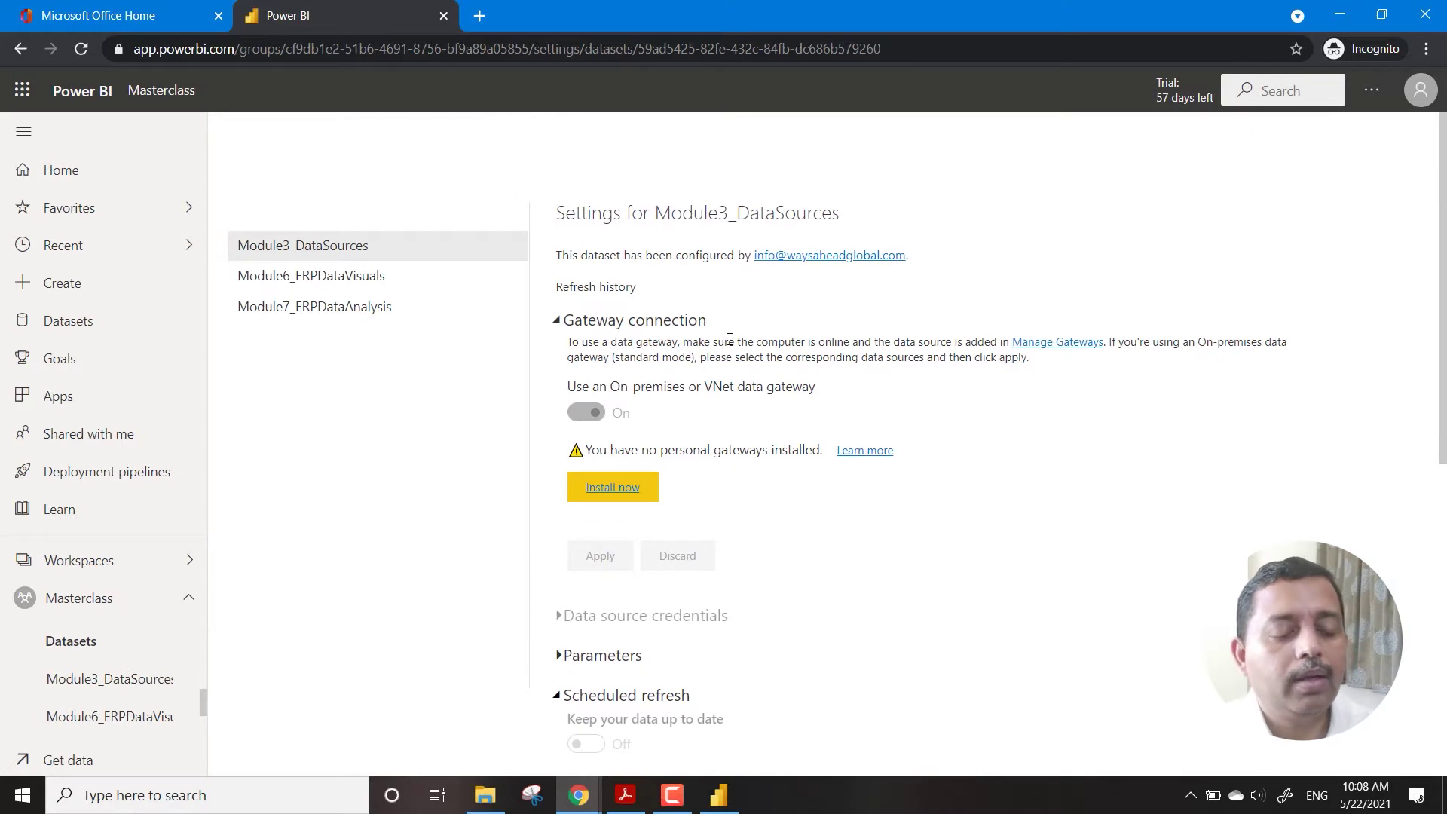
pyautogui.scroll(-1, 886, 622)
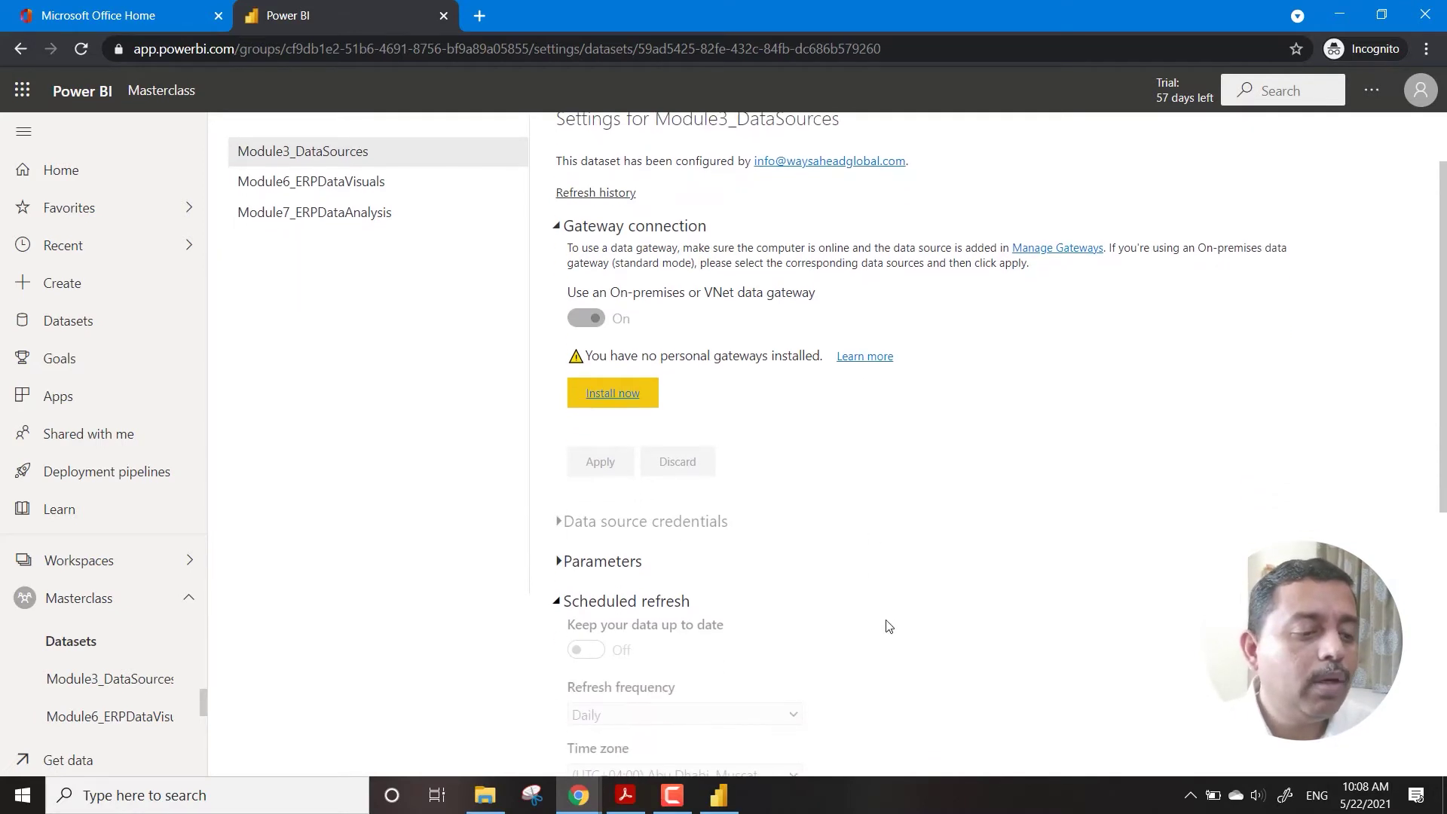
pyautogui.scroll(1, 888, 625)
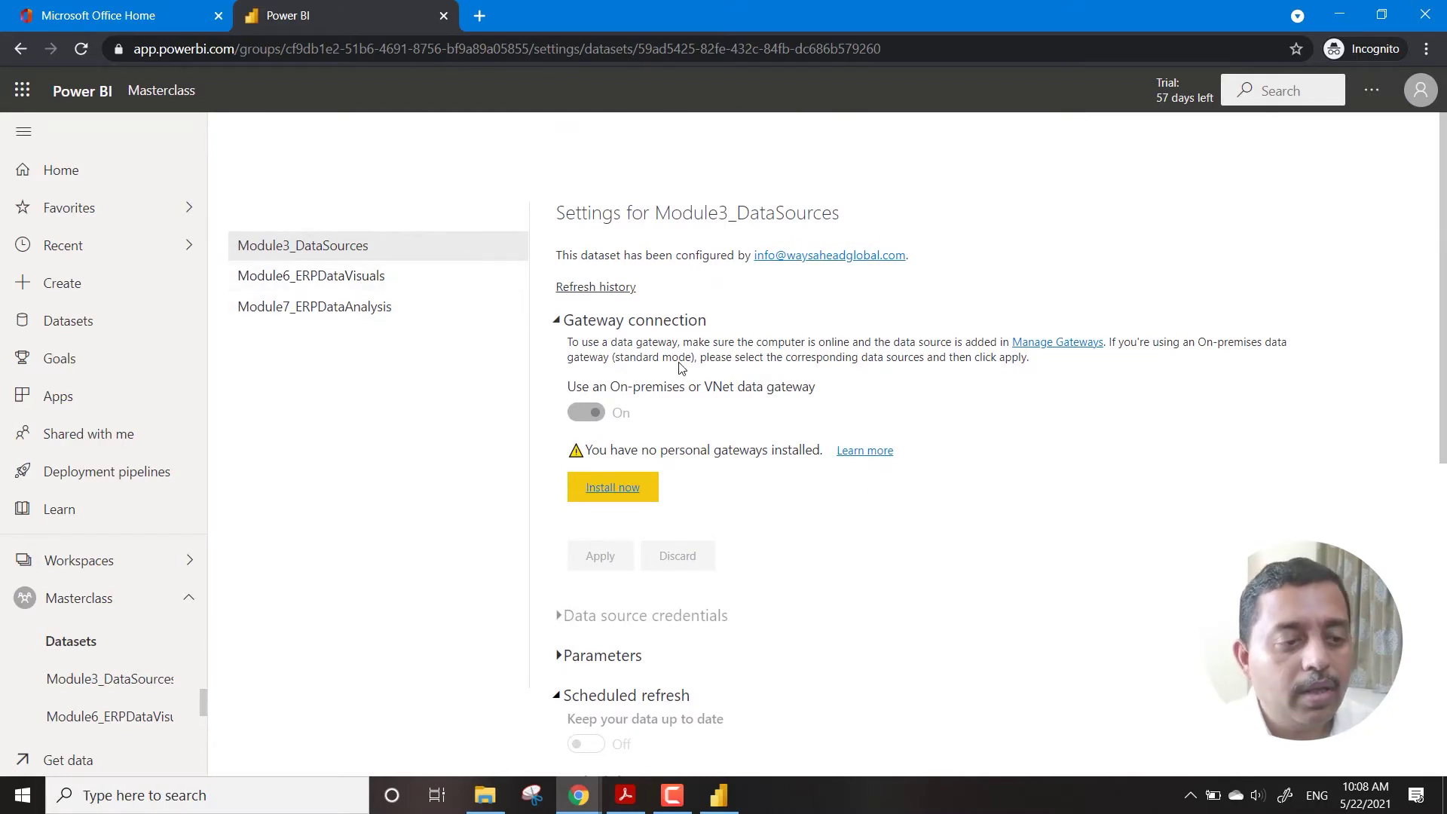
pyautogui.click(310, 278)
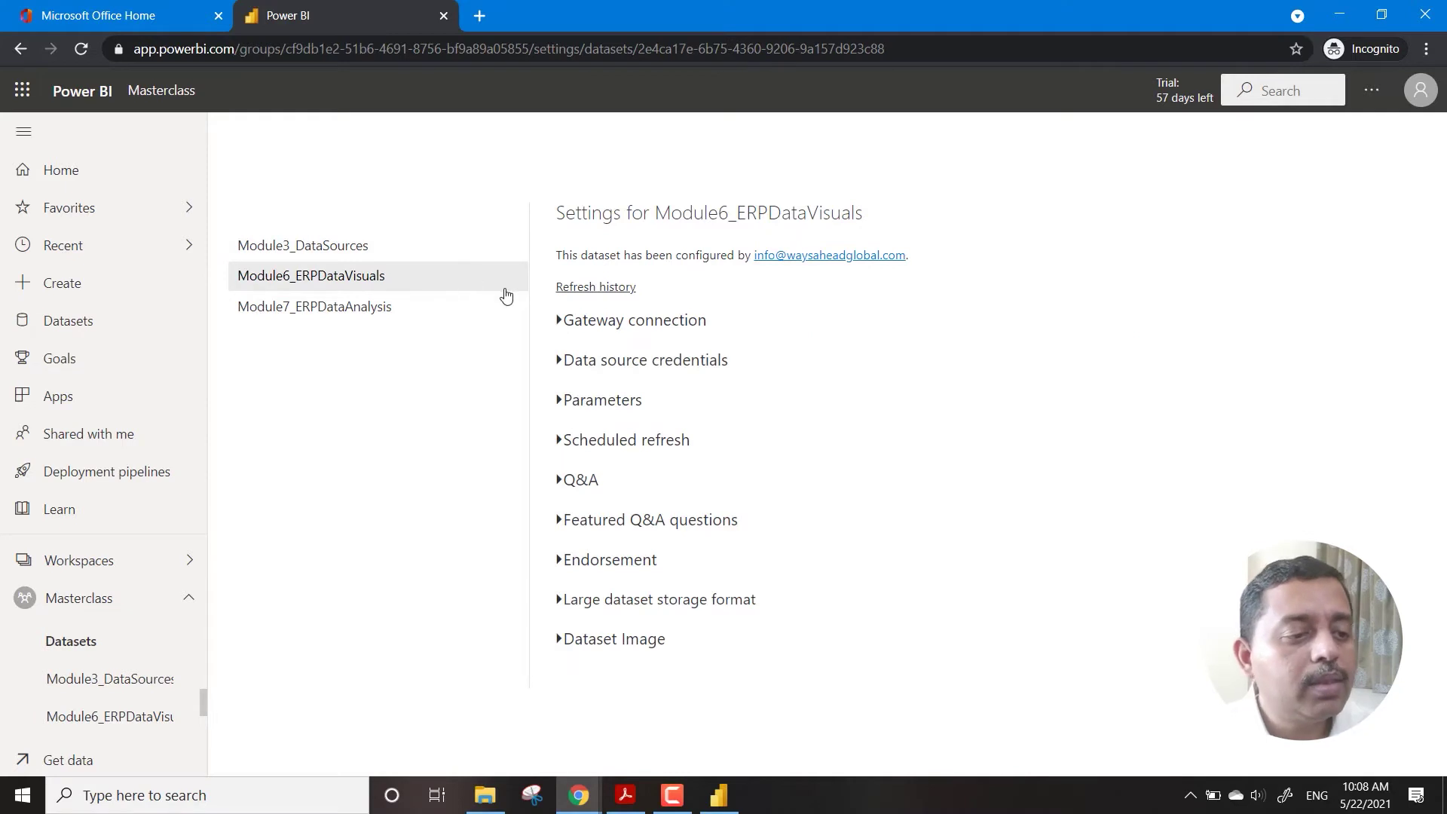
pyautogui.click(560, 319)
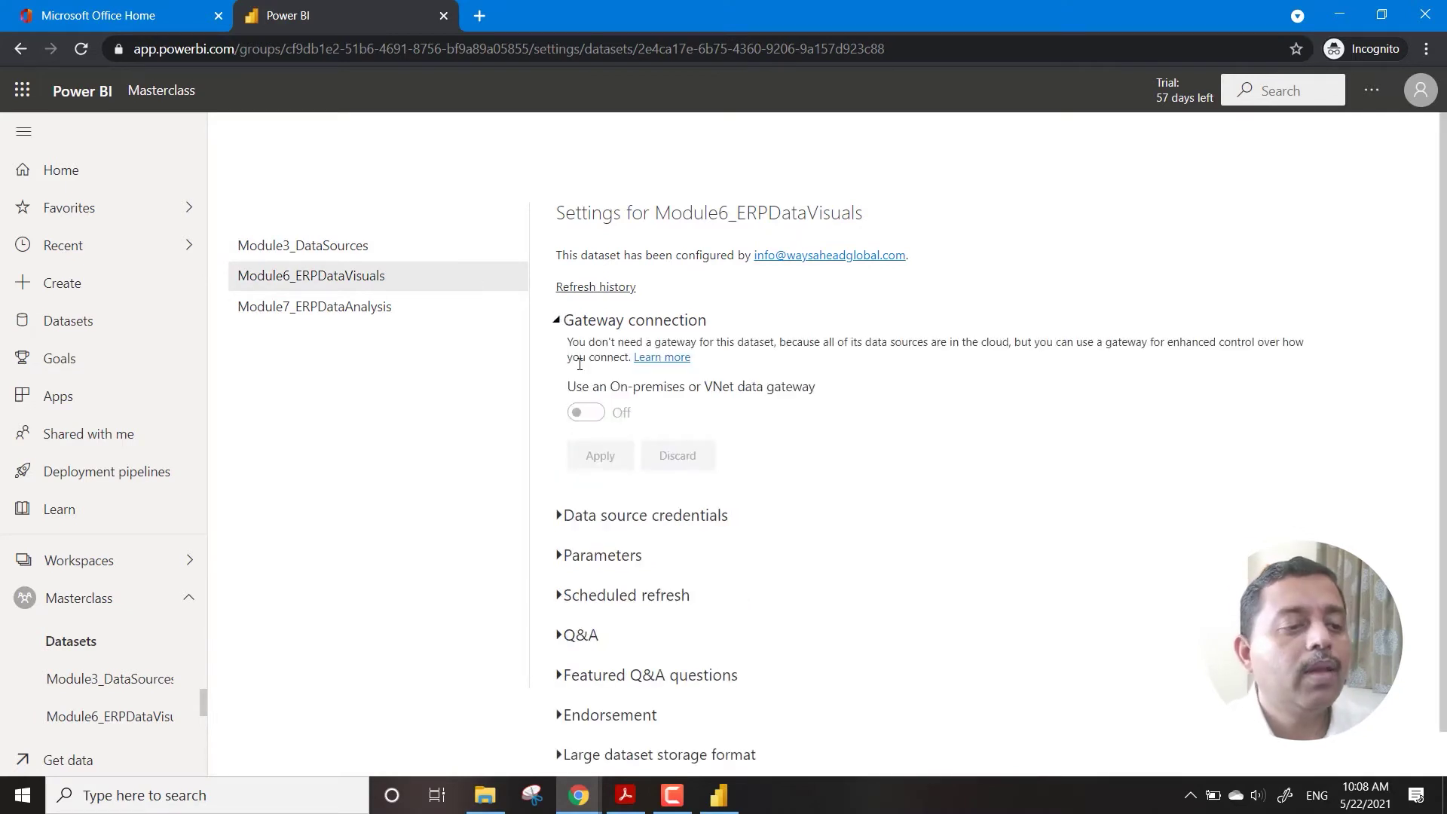
pyautogui.moveTo(567, 343); pyautogui.dragTo(878, 341)
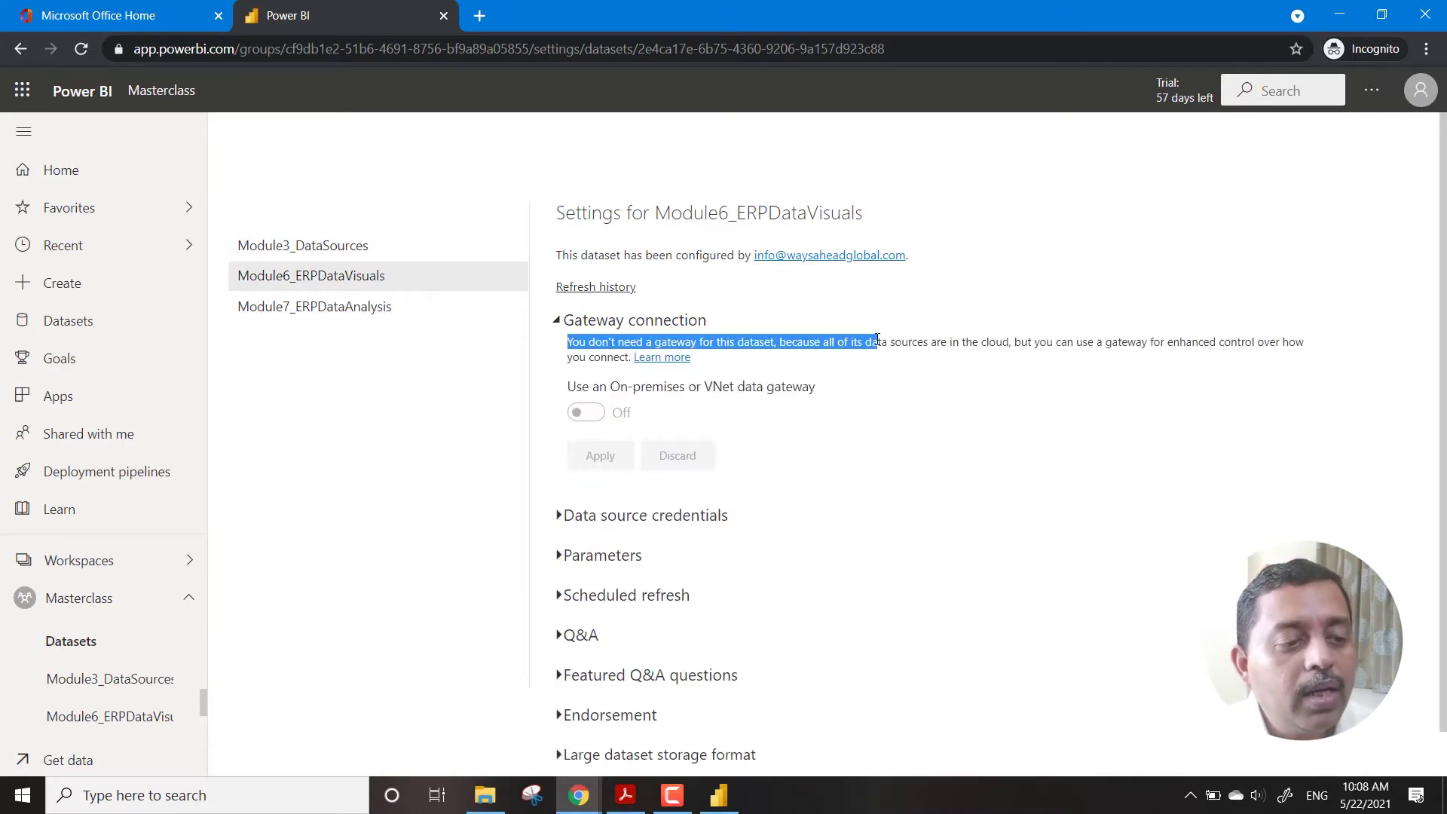
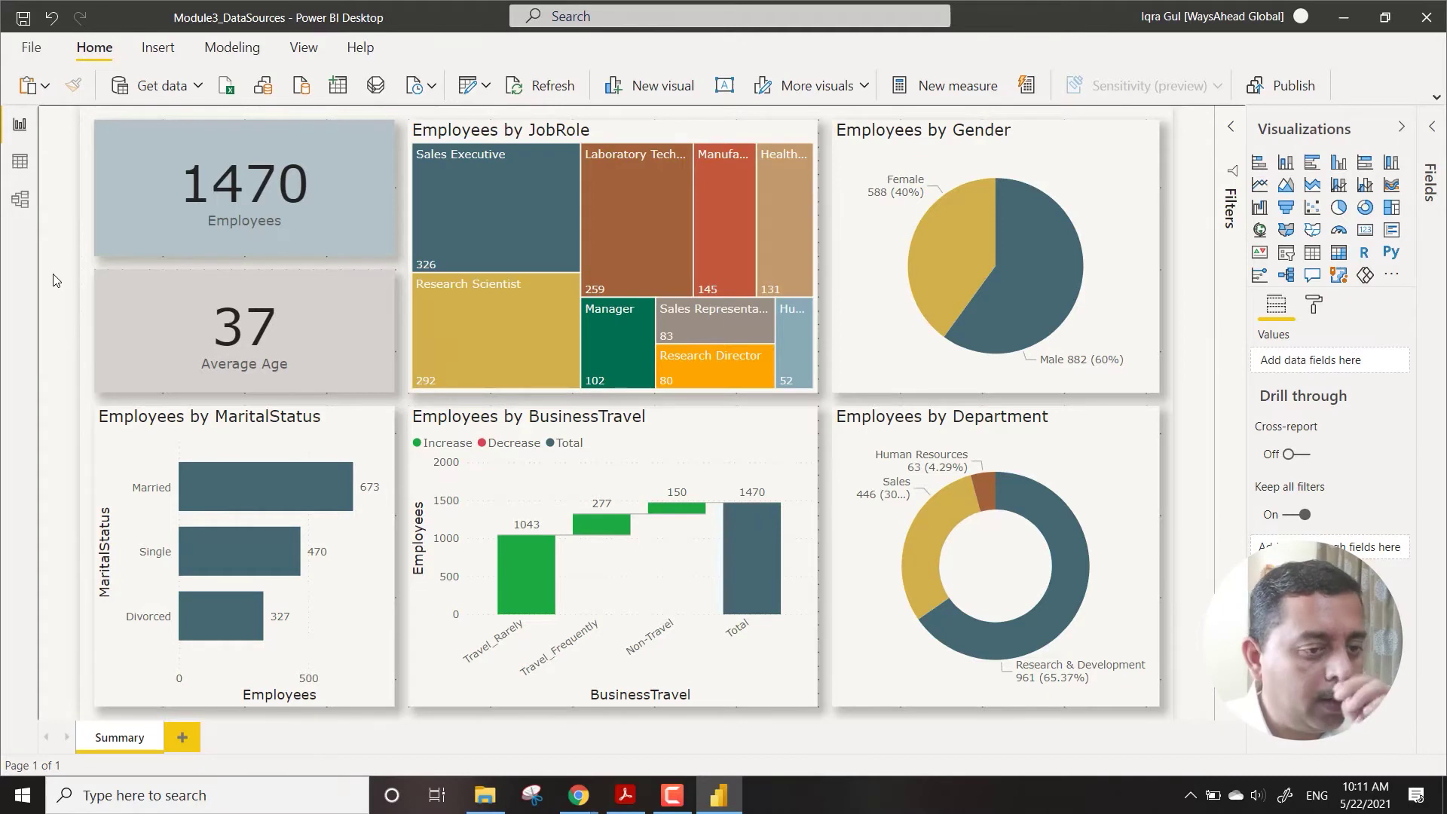
# Switch to Power BI Desktop and examine the Summary report's employee charts and the underlying Attrition_Data_Github table
pyautogui.moveTo(523, 183)
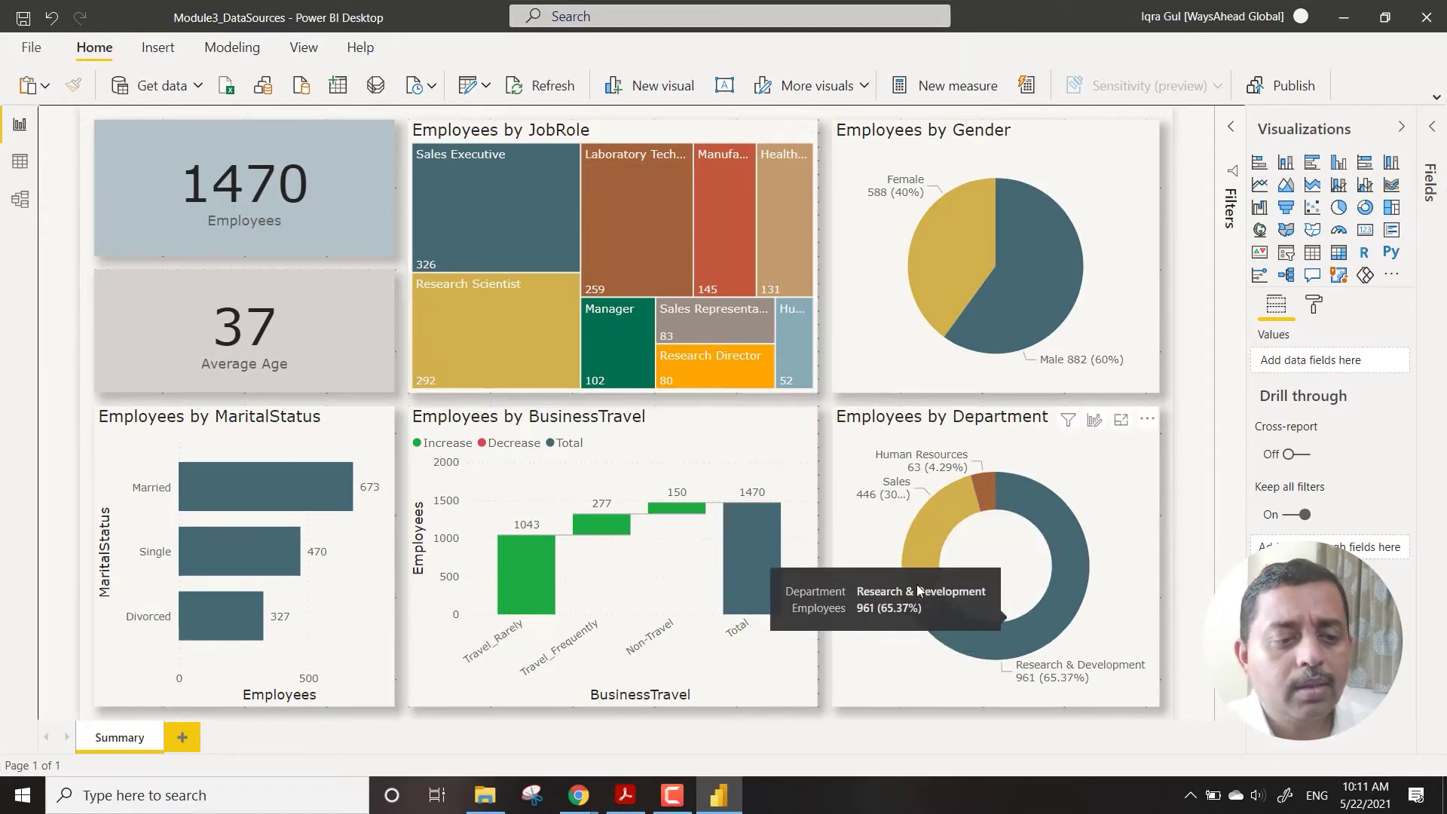
pyautogui.moveTo(914, 500)
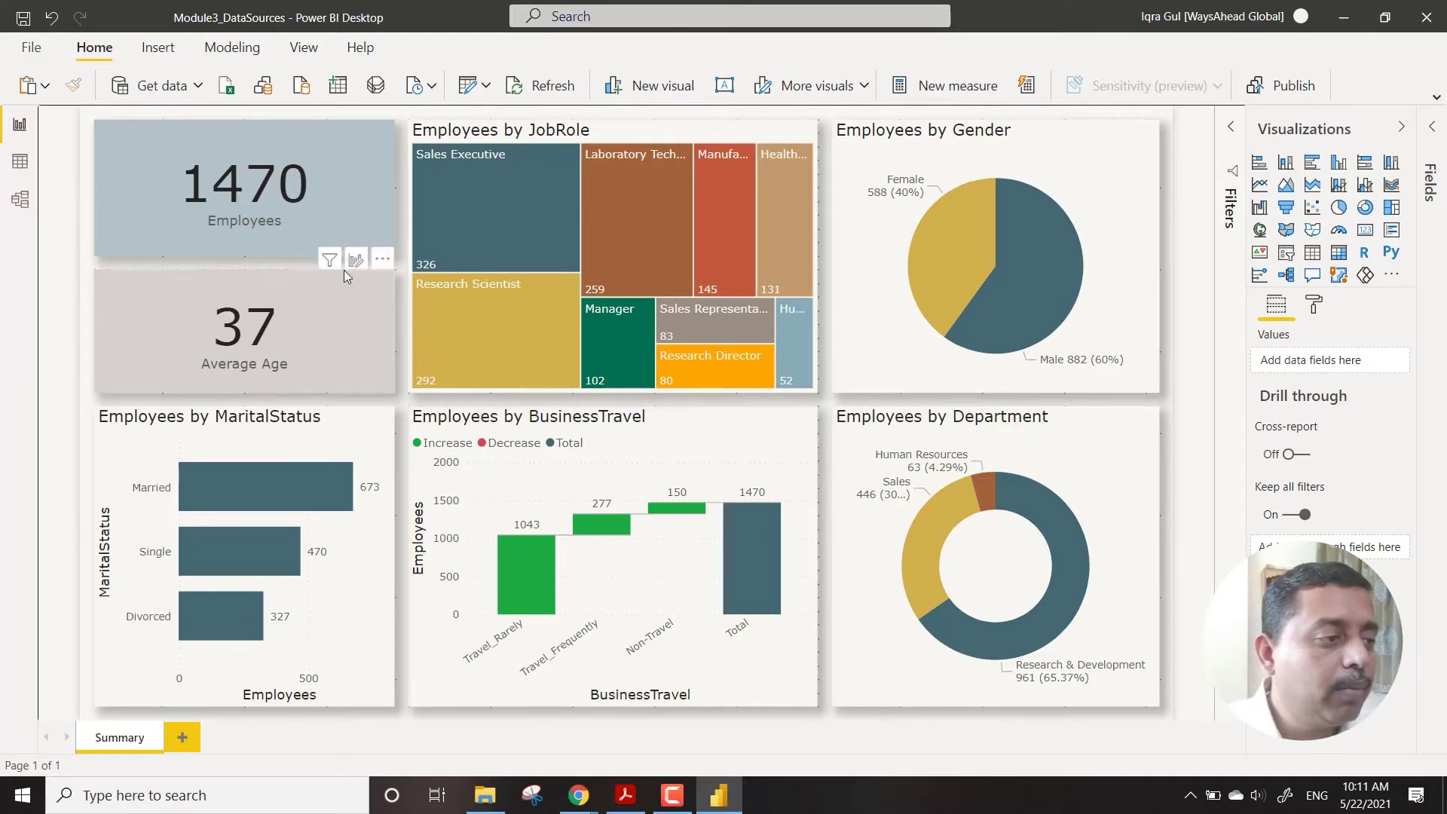
pyautogui.click(18, 168)
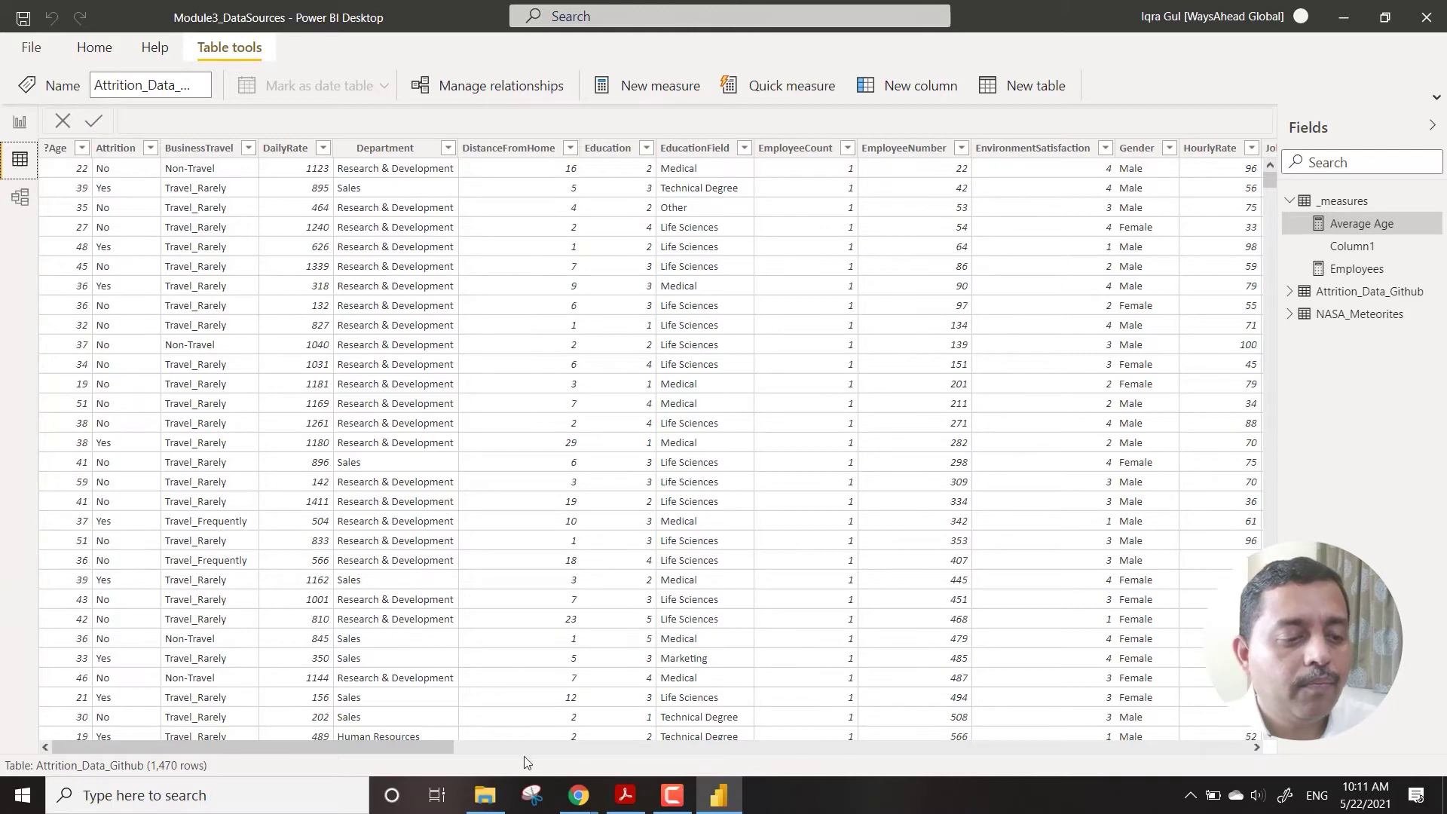
pyautogui.moveTo(445, 743); pyautogui.dragTo(405, 734)
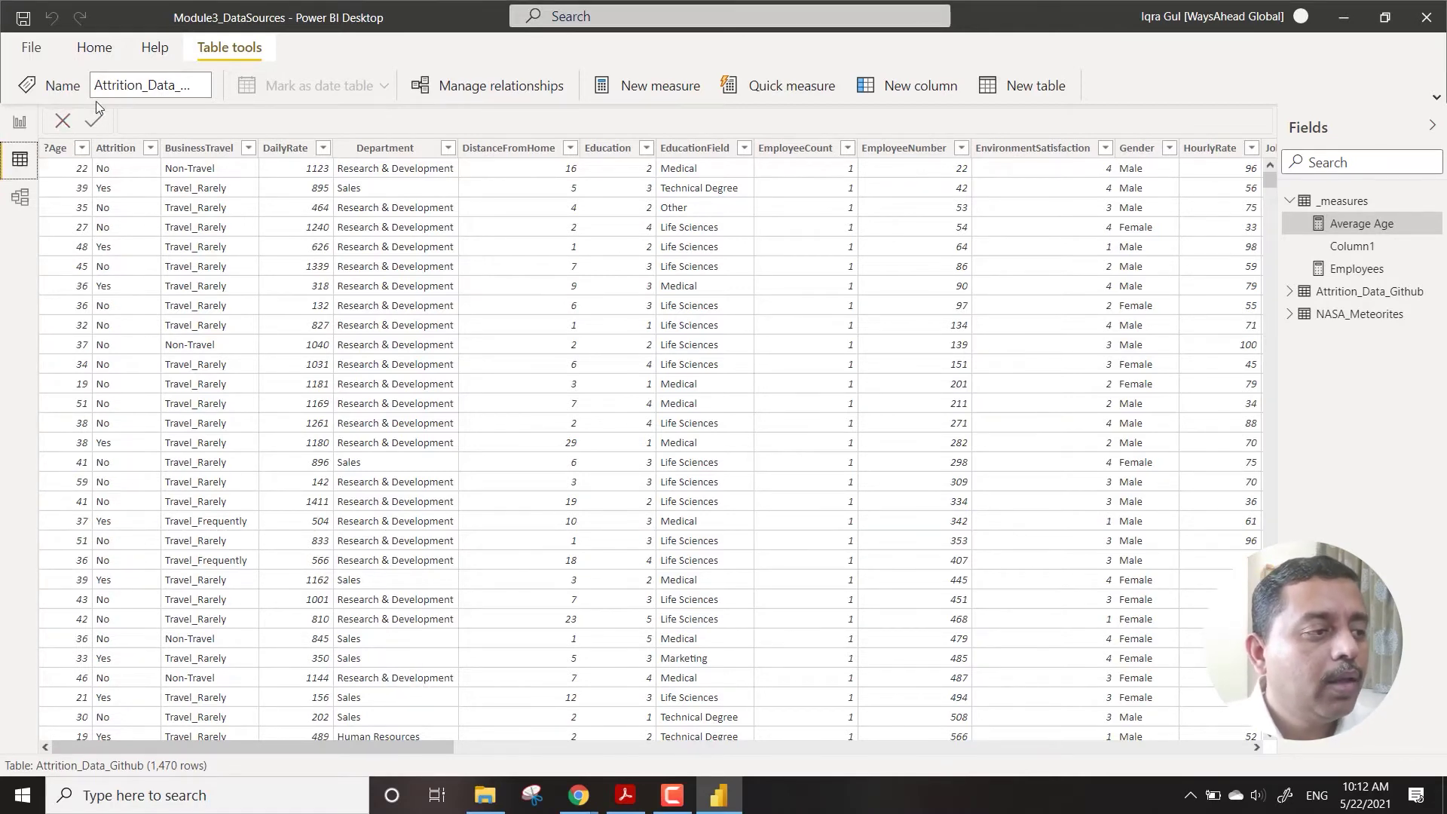
# Create a row-level security role named "R&D Manager"
pyautogui.click(94, 48)
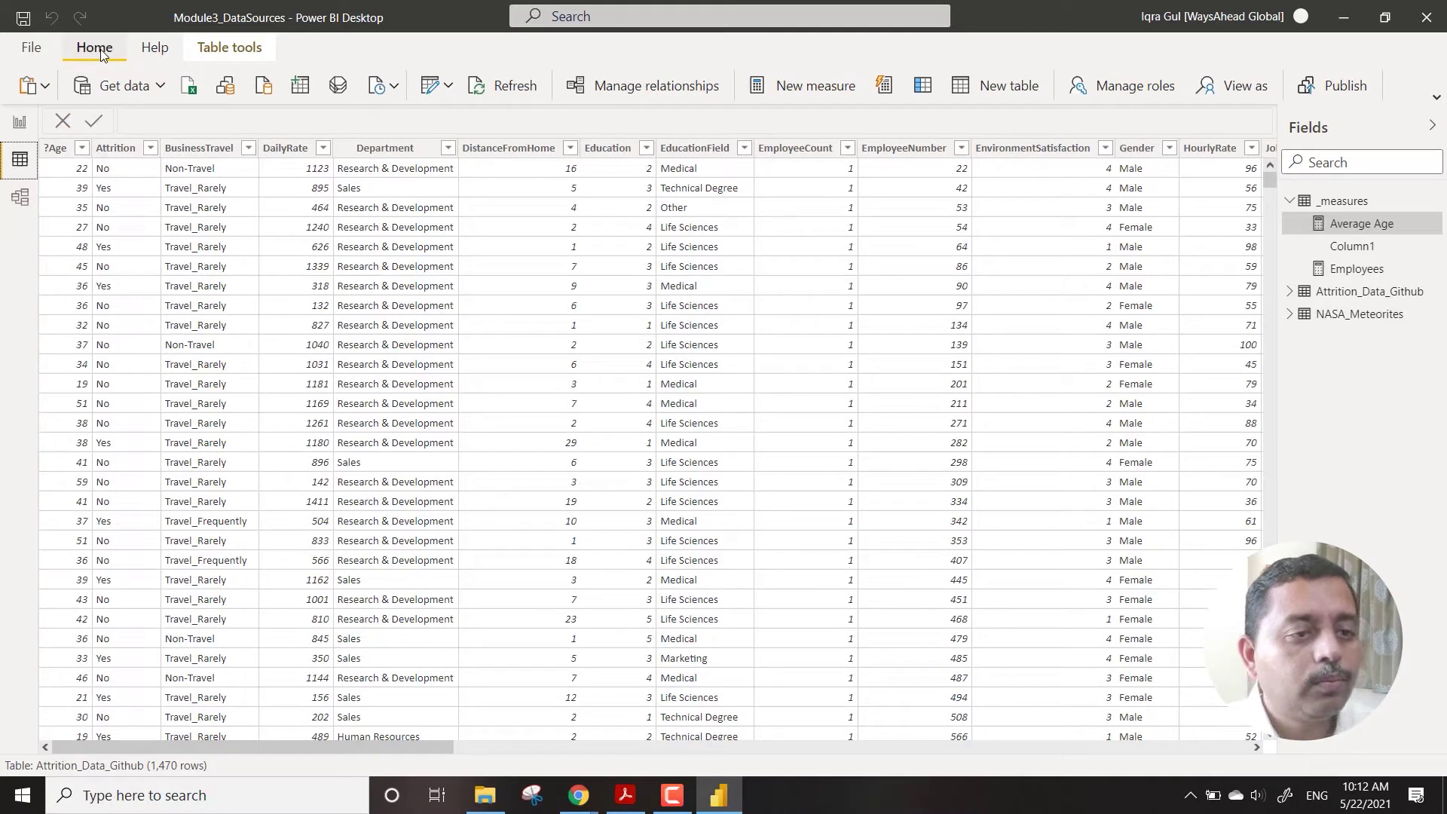
pyautogui.click(1127, 85)
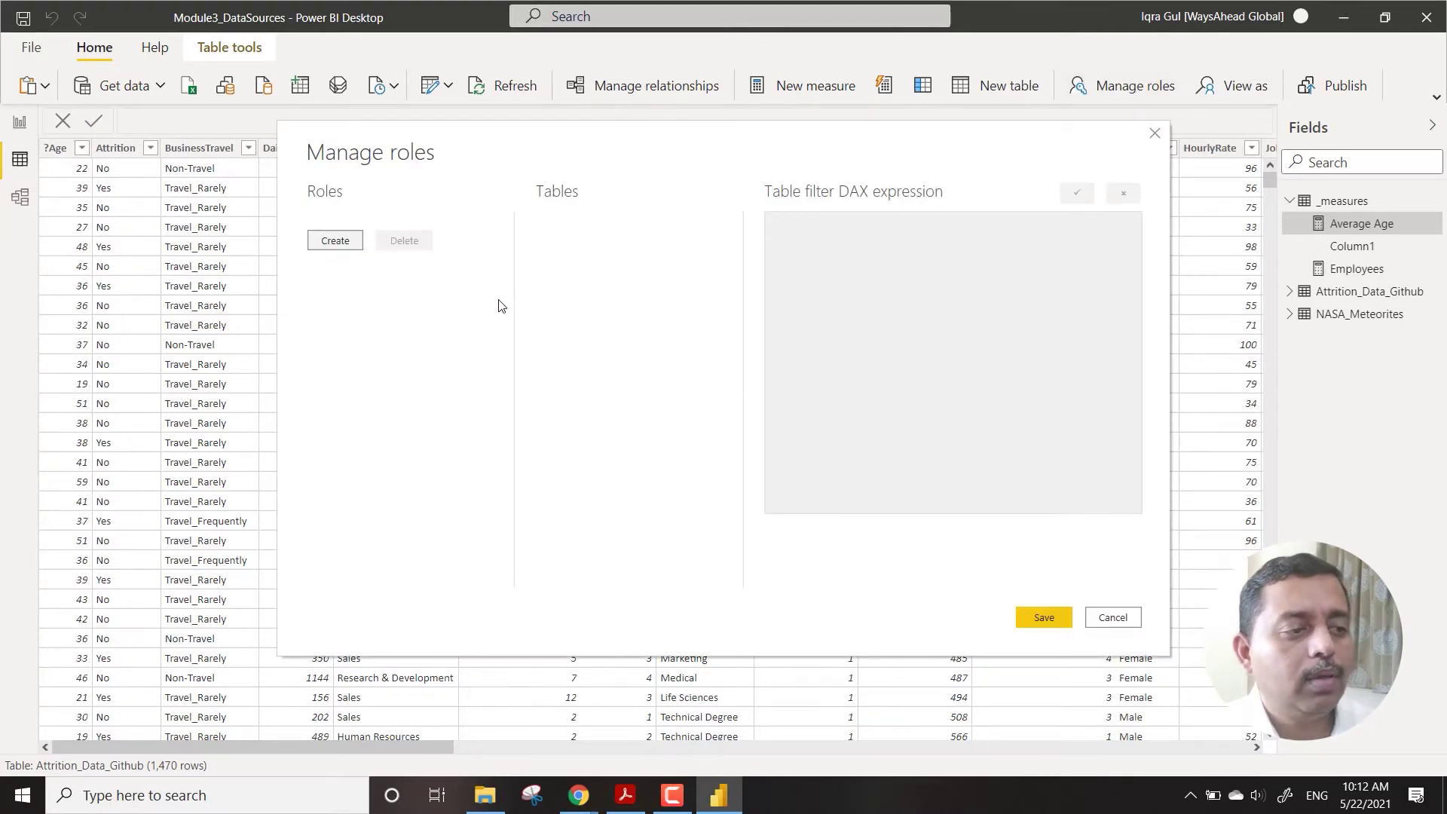
pyautogui.click(336, 240)
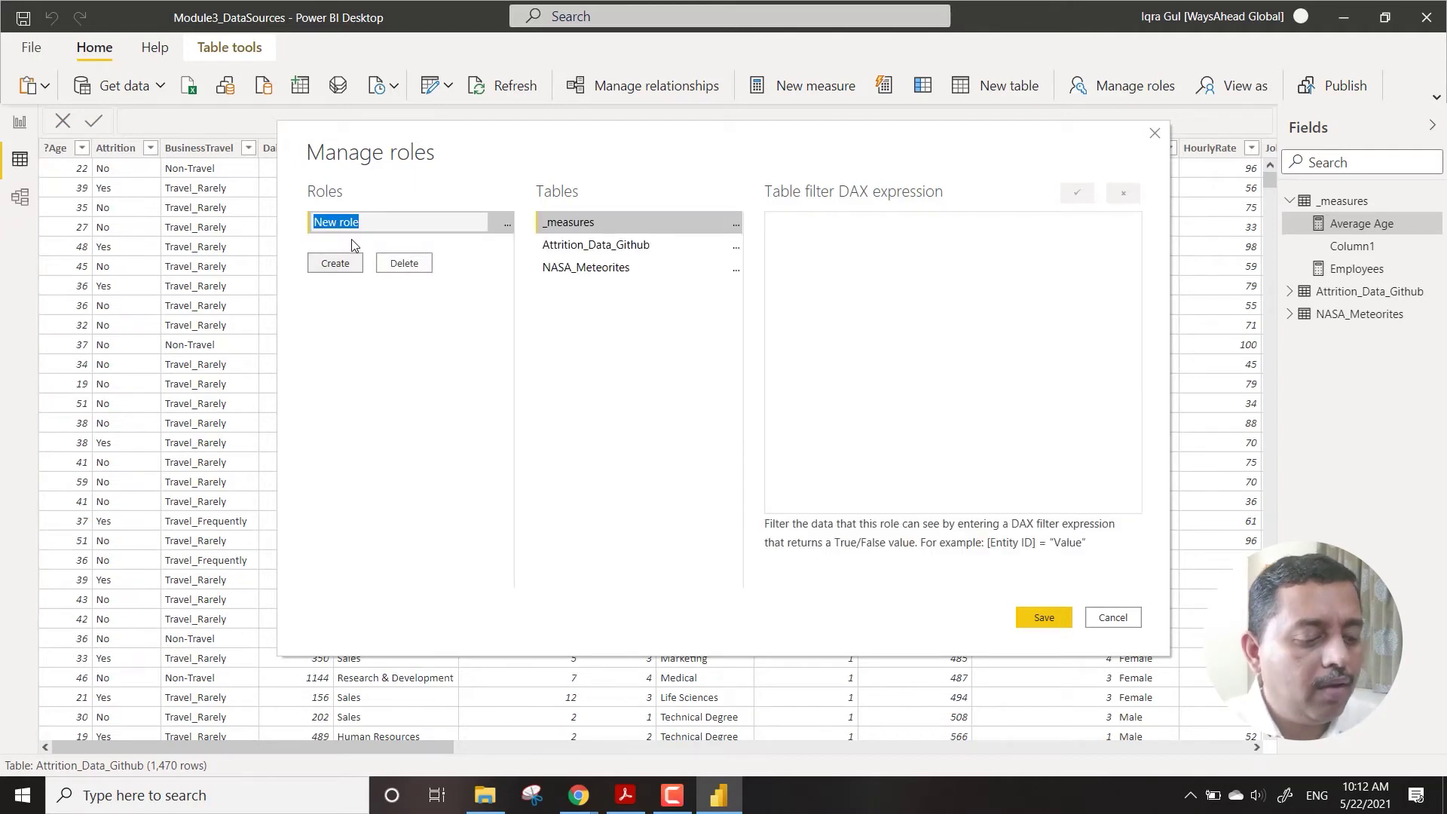
pyautogui.write('R&')
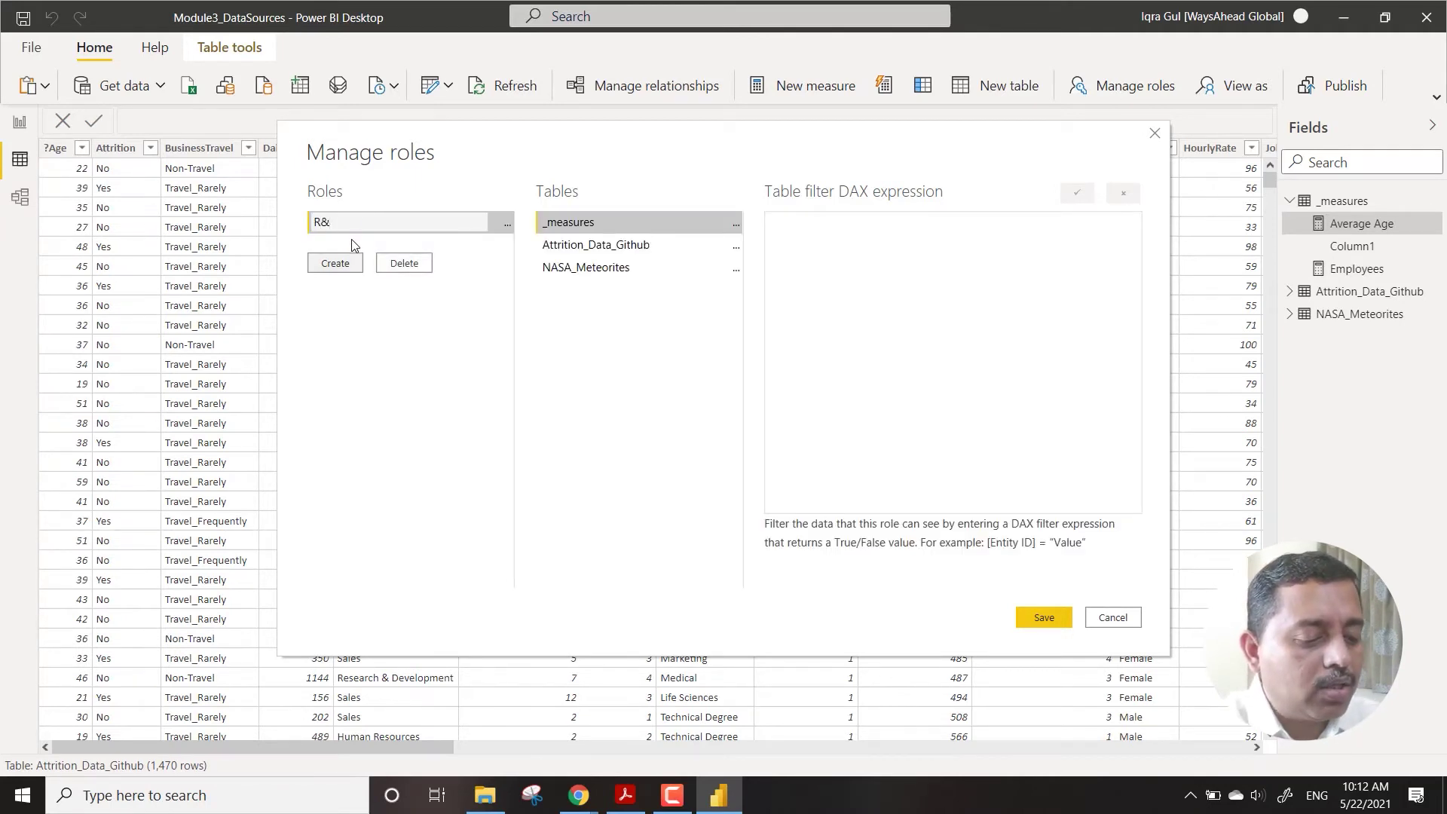
pyautogui.write('D Manager')
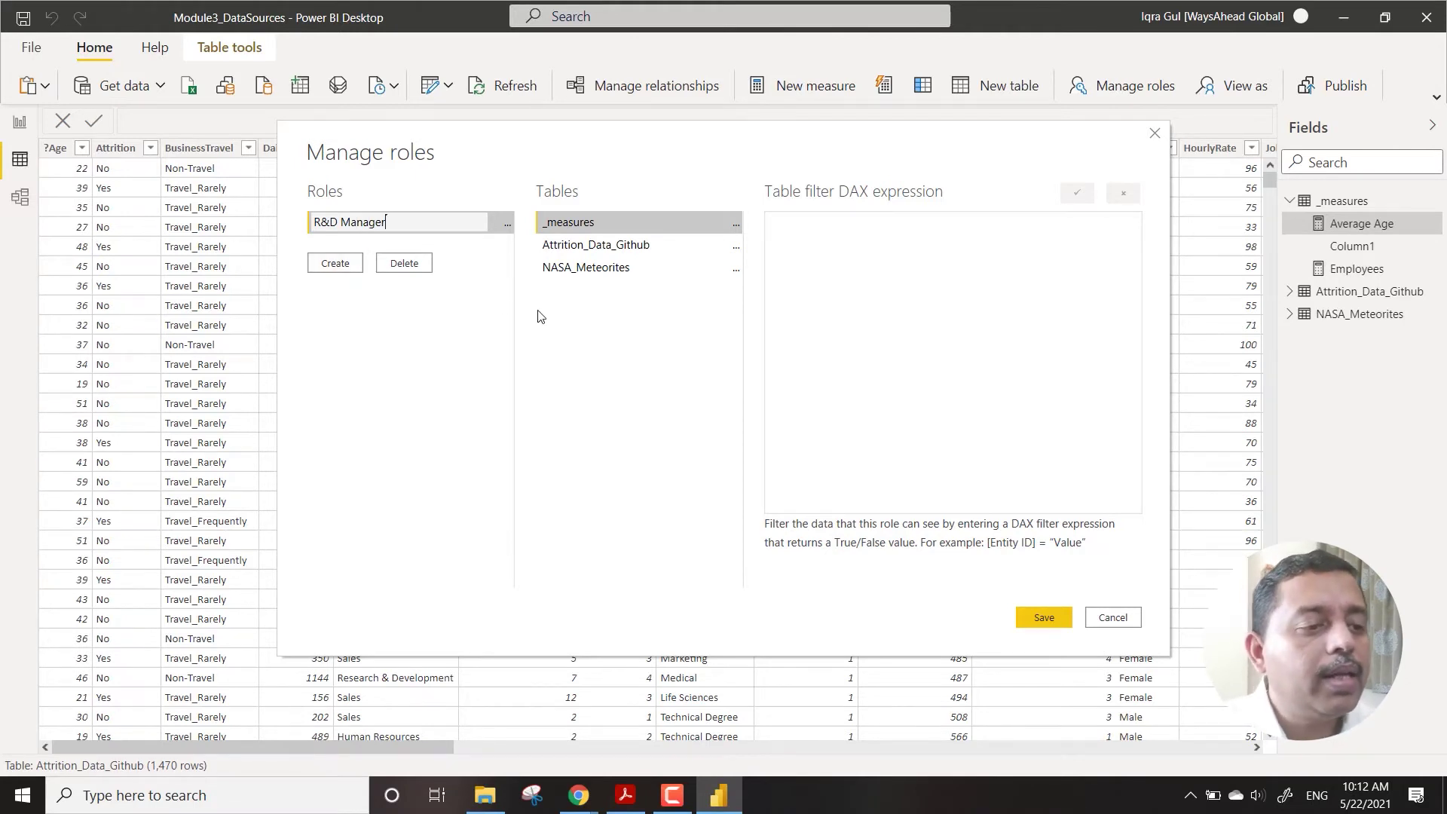
# Add a table filter on the Department column of Attrition_Data_Github to the R&D Manager role
pyautogui.moveTo(612, 141); pyautogui.dragTo(695, 215)
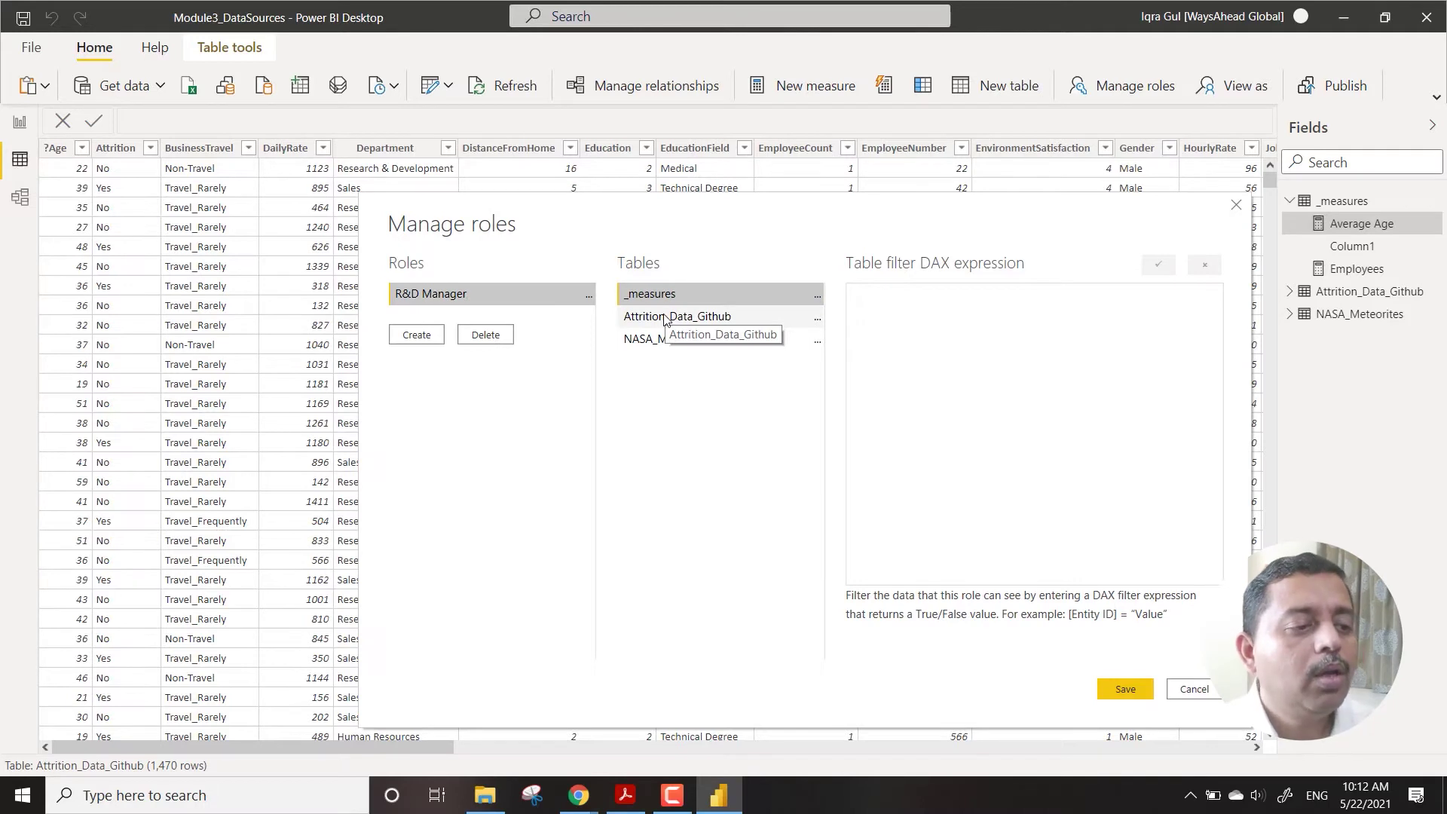
pyautogui.click(712, 316)
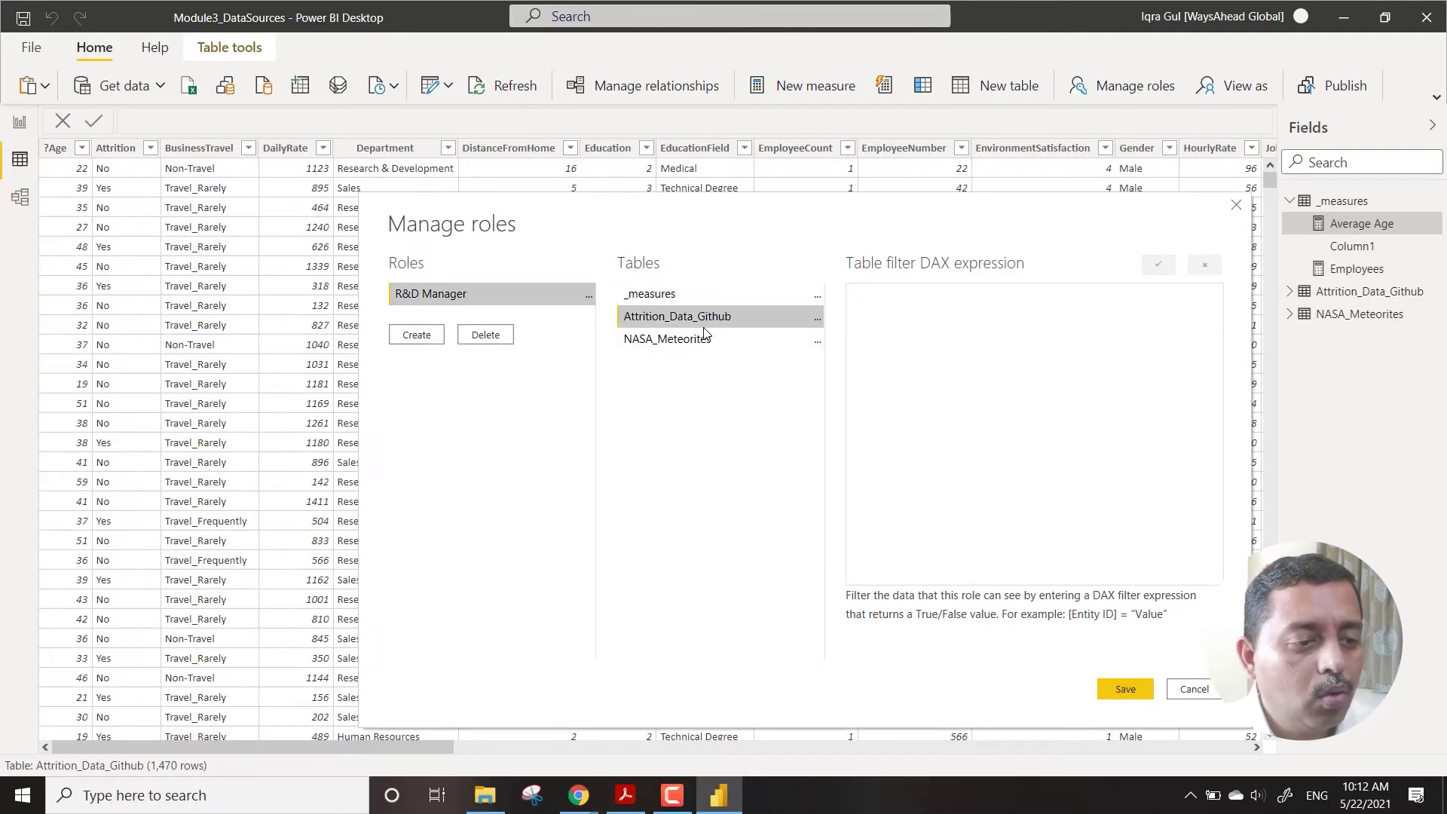
pyautogui.click(816, 317)
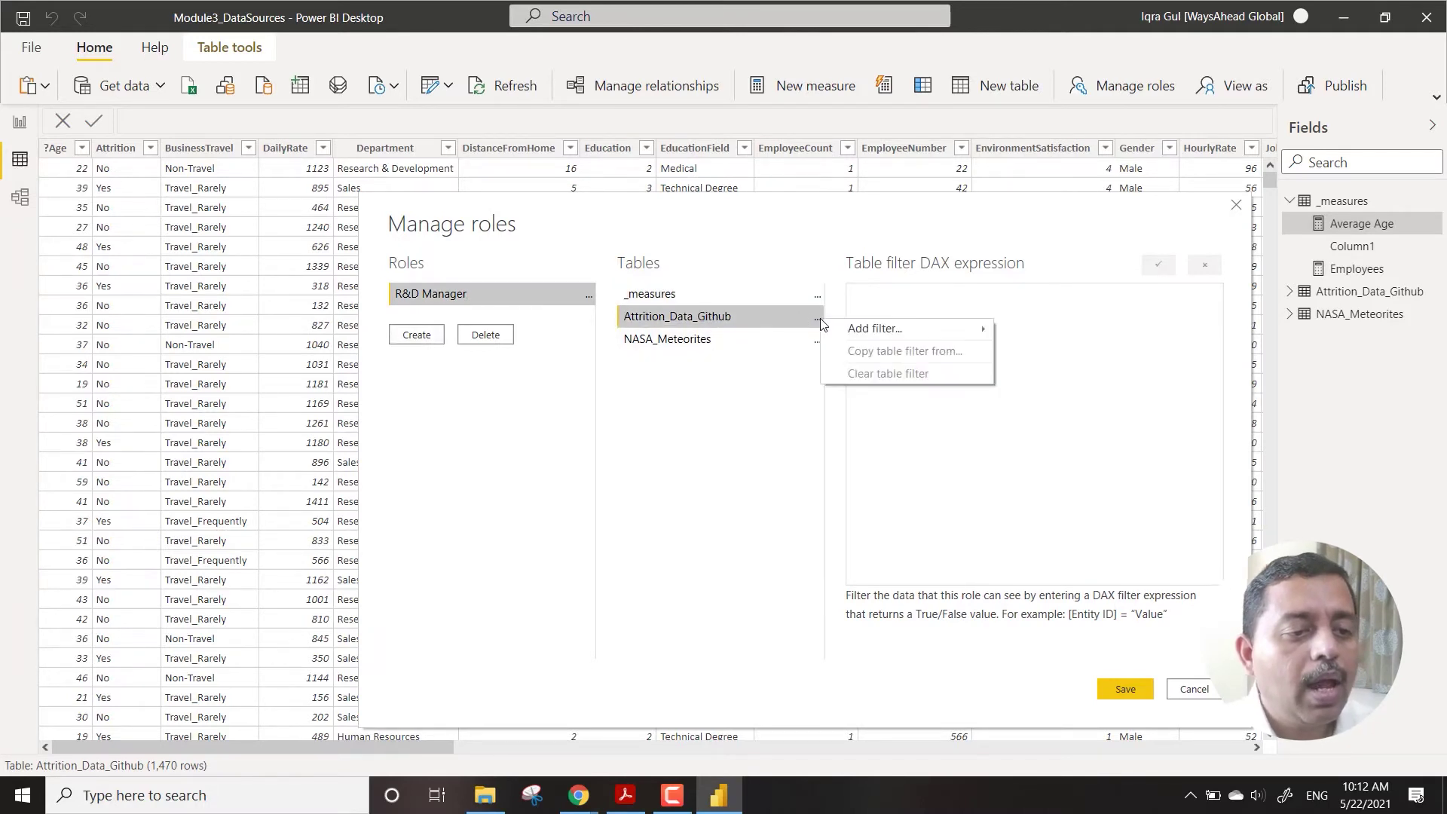
pyautogui.moveTo(920, 336)
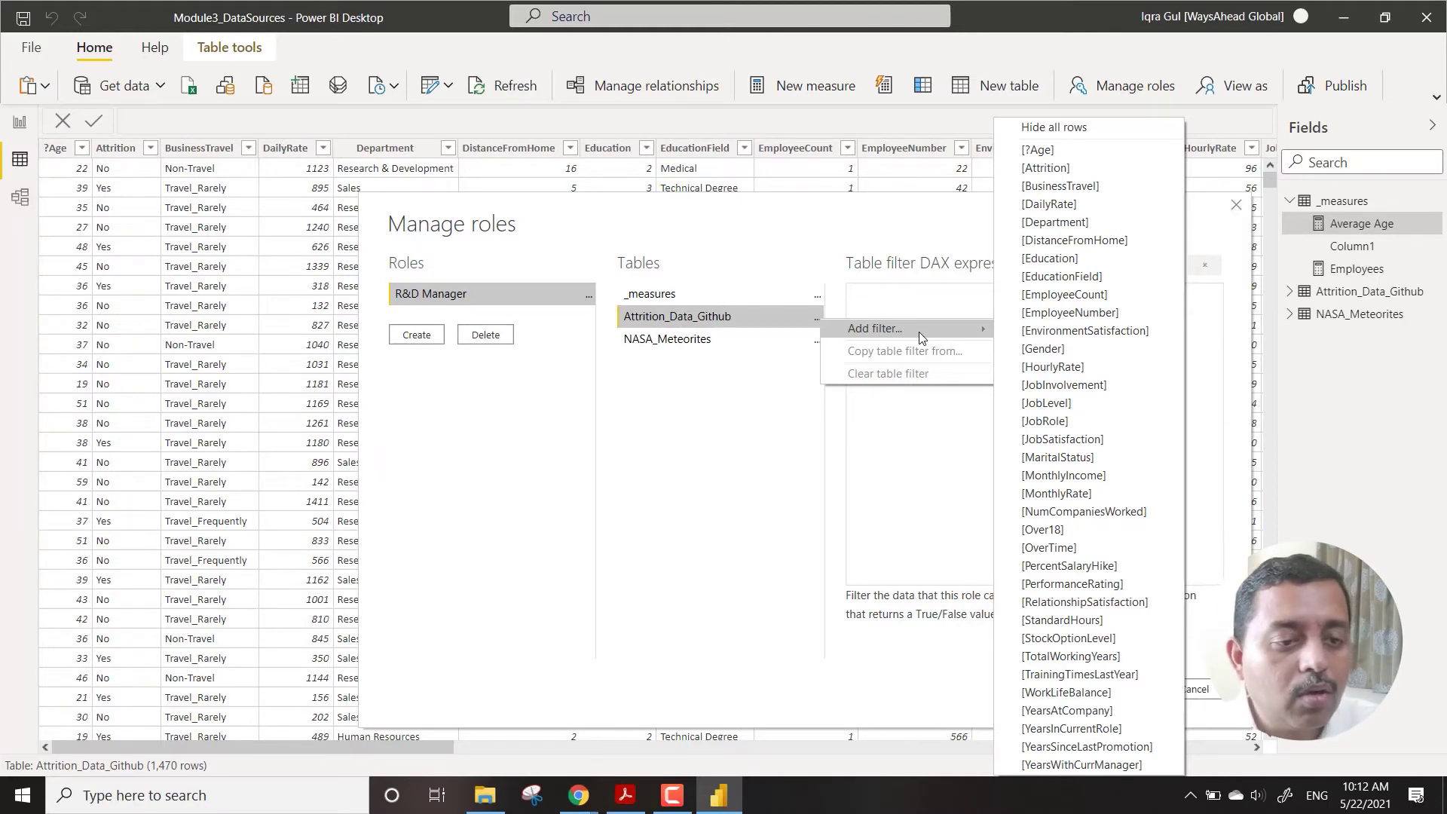
pyautogui.click(1095, 223)
# Set the Department filter's value to "Research & Development" and save the role
pyautogui.click(988, 301)
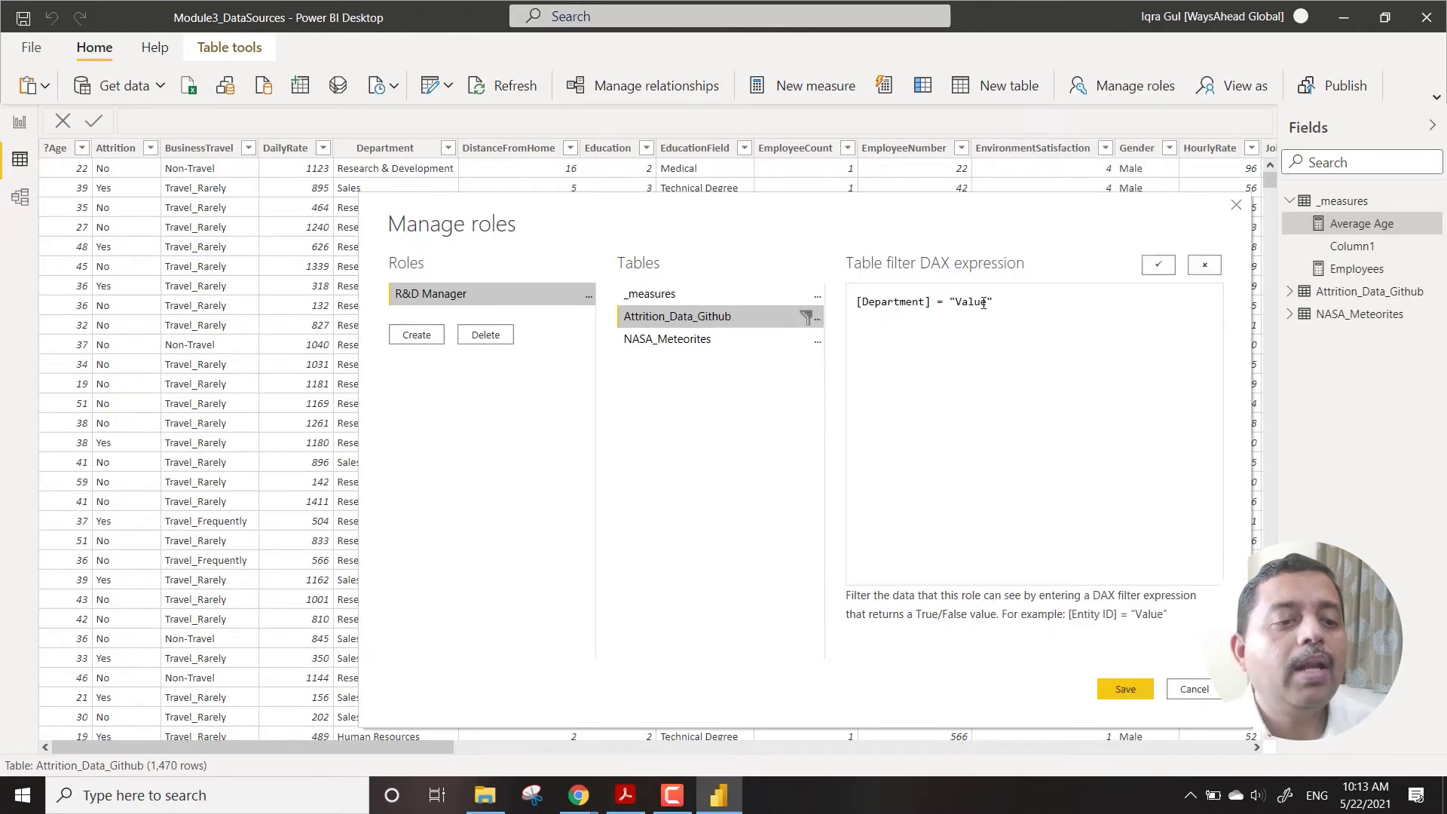
pyautogui.hotkey('shift', 'Left')
pyautogui.hotkey('shift', 'Left')
pyautogui.hotkey('shift', 'Left')
pyautogui.hotkey('shift', 'Left')
pyautogui.hotkey('shift', 'Left')
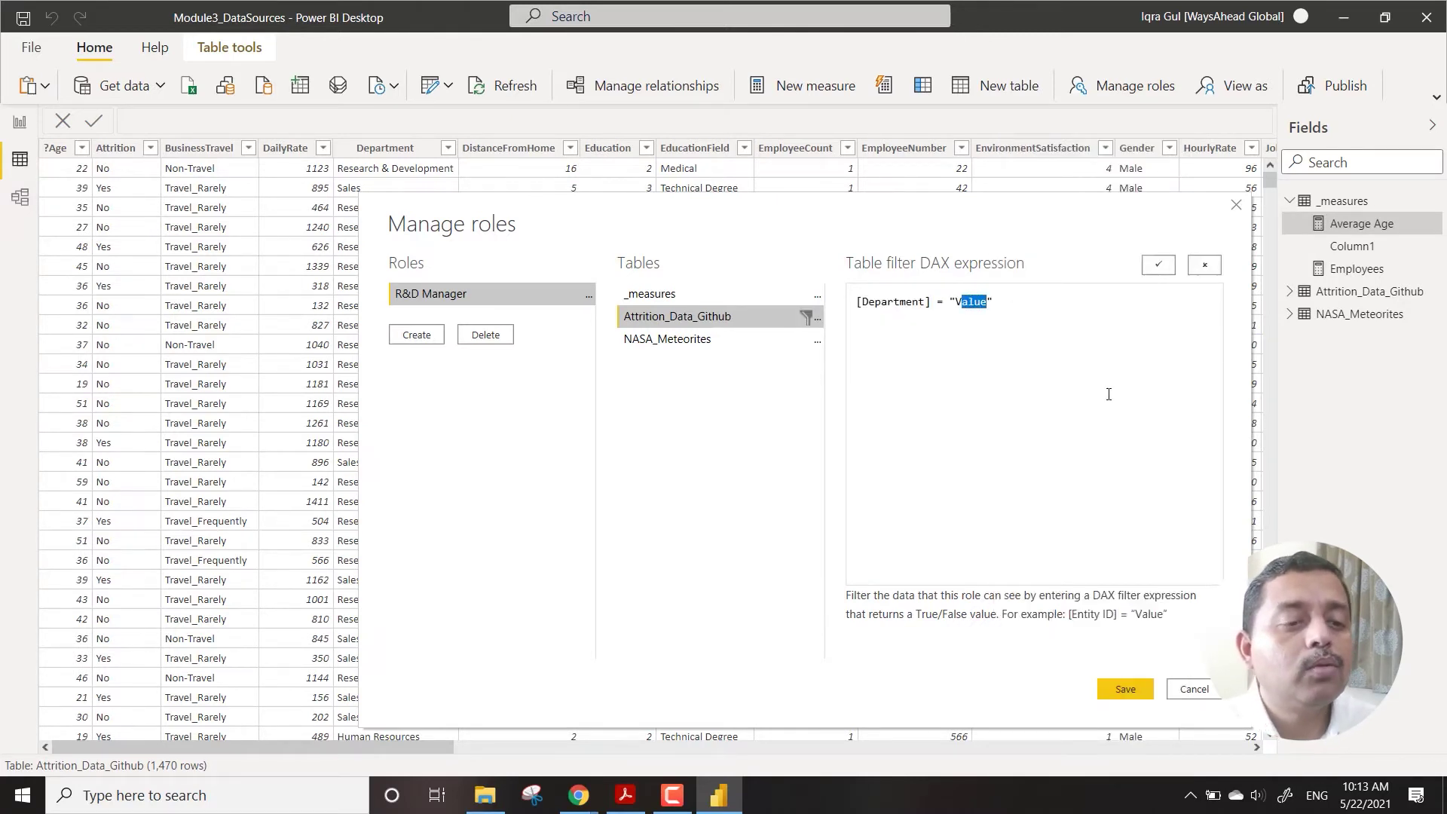
pyautogui.write('Research ')
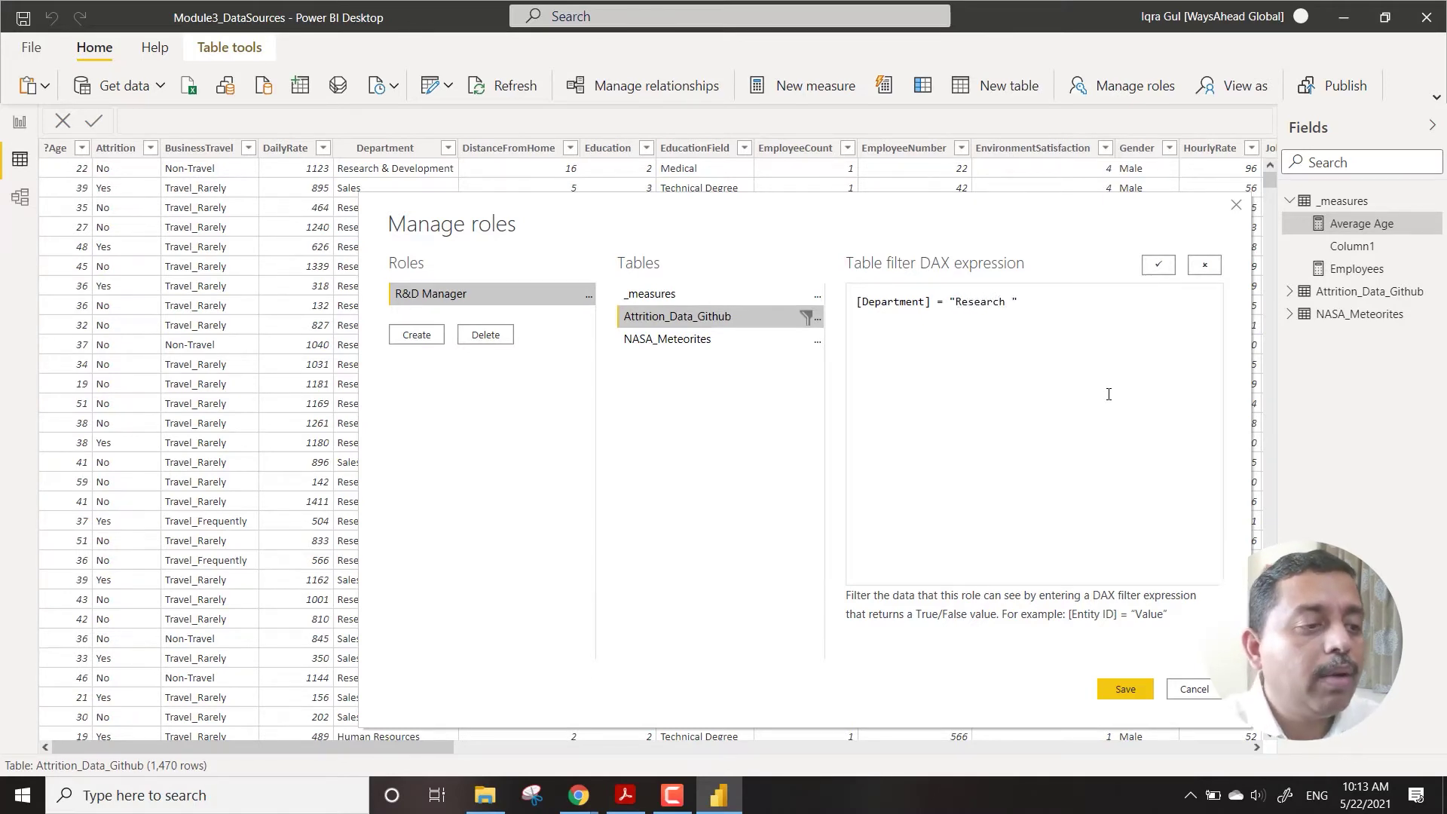
pyautogui.write('&')
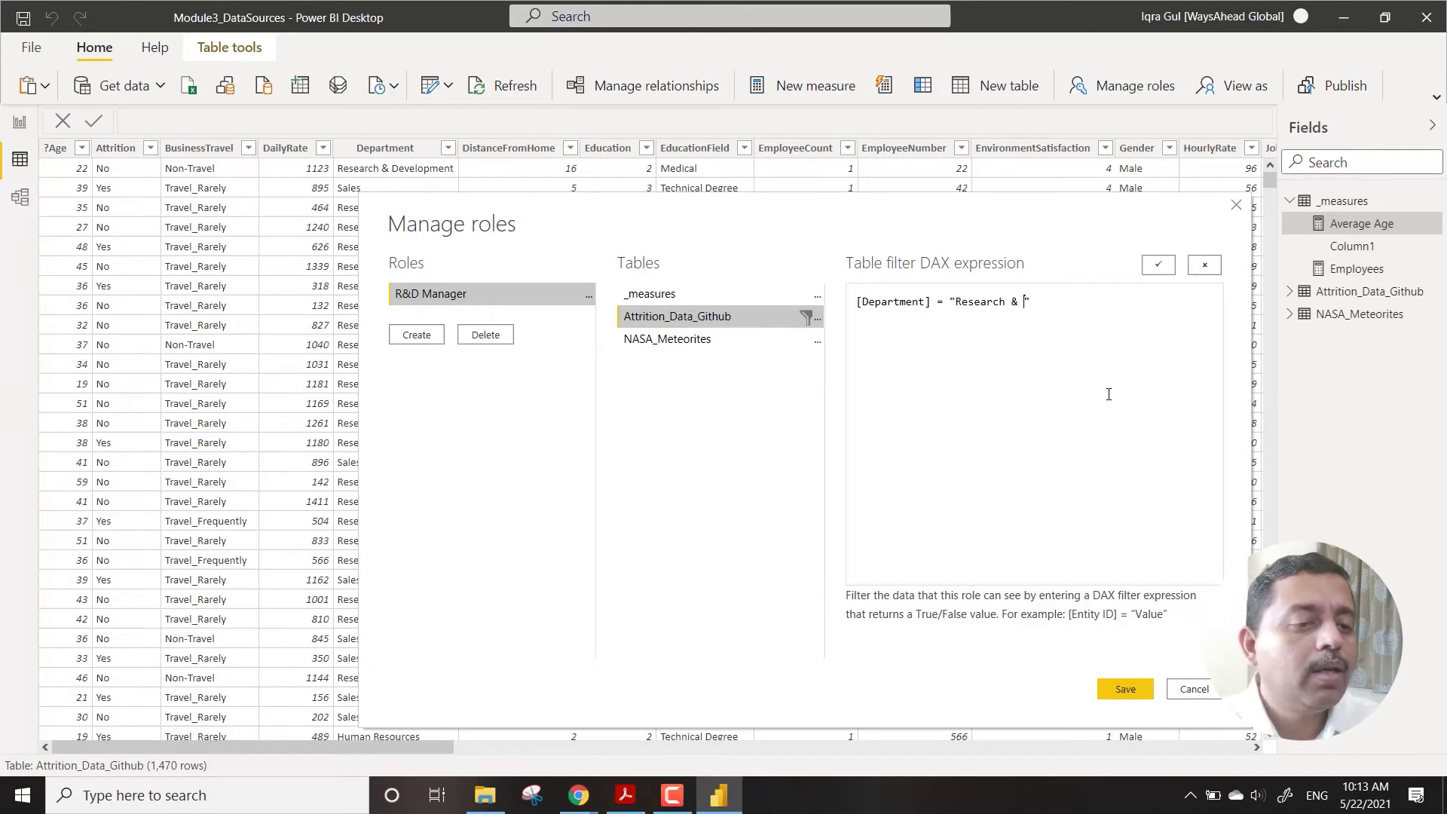
pyautogui.write('Development')
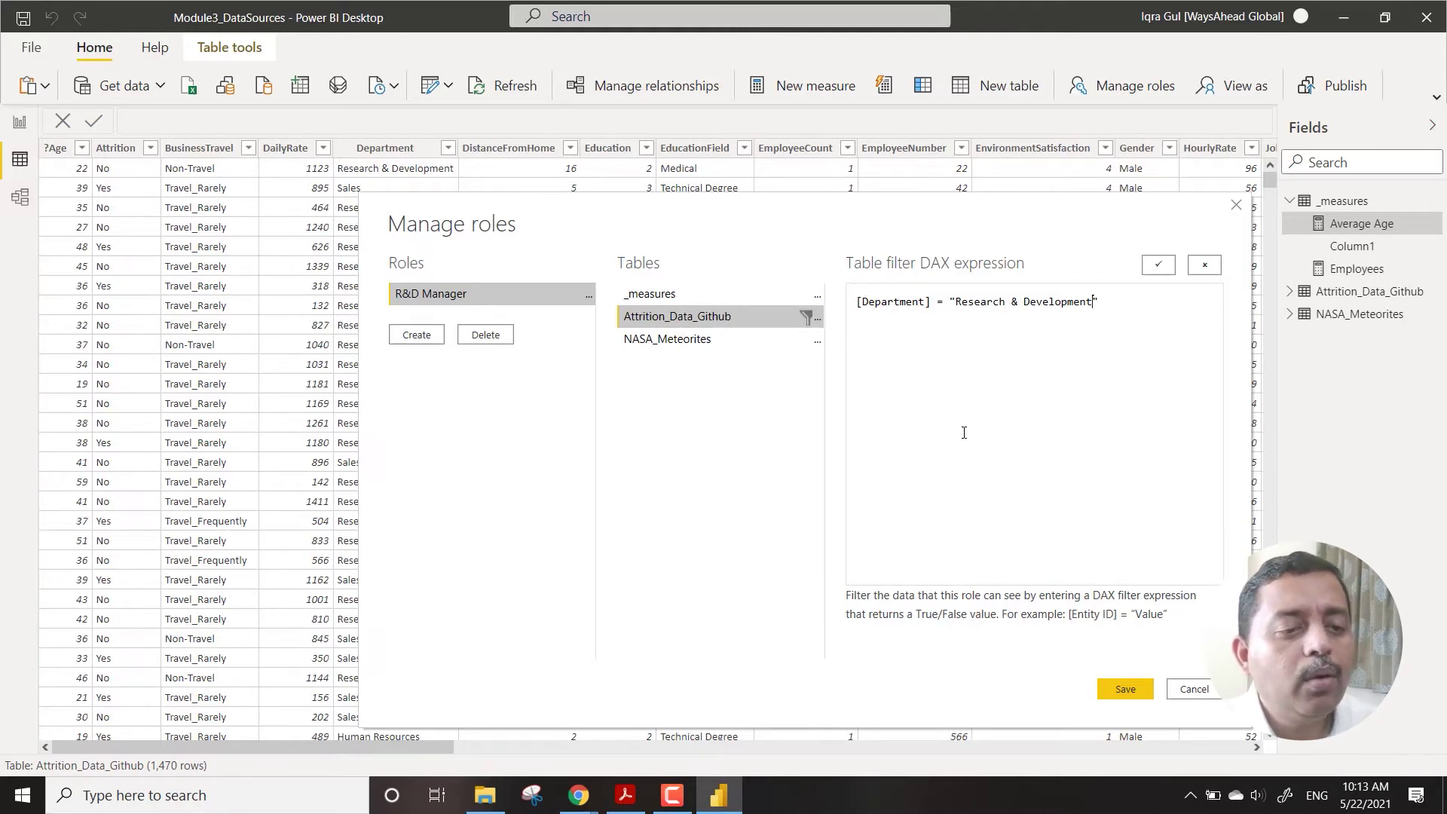
pyautogui.click(1116, 690)
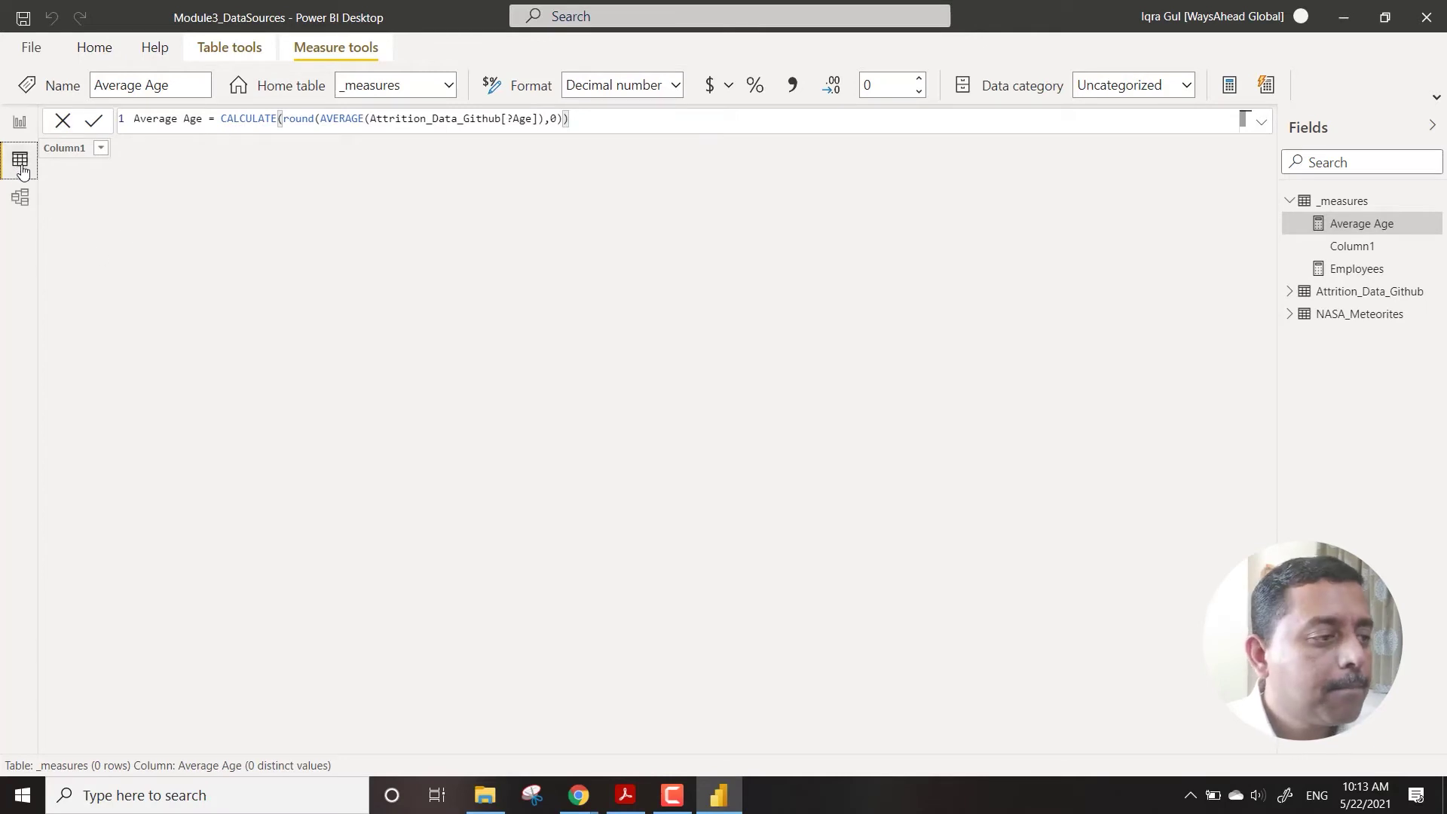
# Examine the distinct values and rows of the Department column in the Attrition_Data_Github table
pyautogui.click(1378, 294)
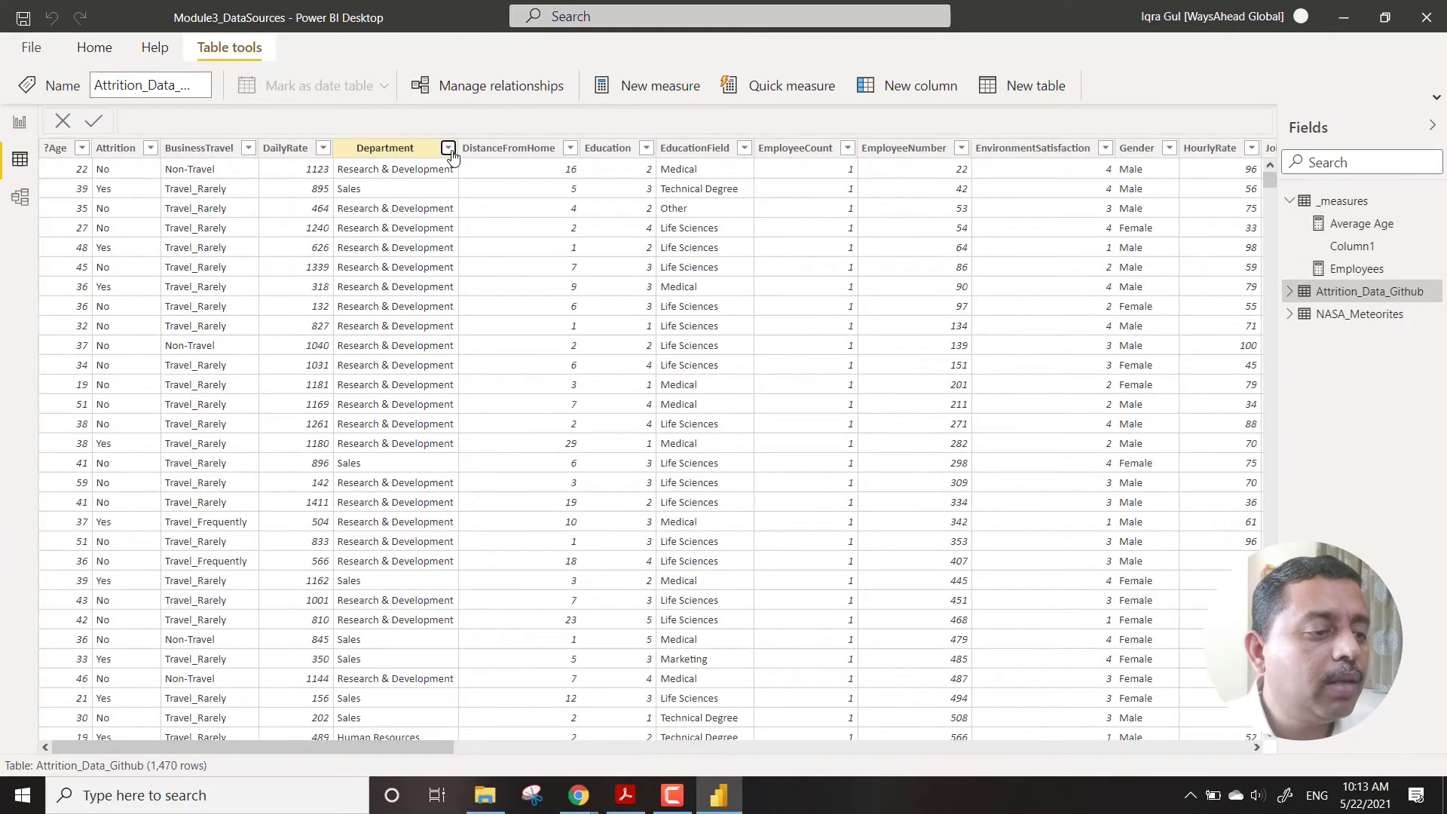
pyautogui.click(448, 149)
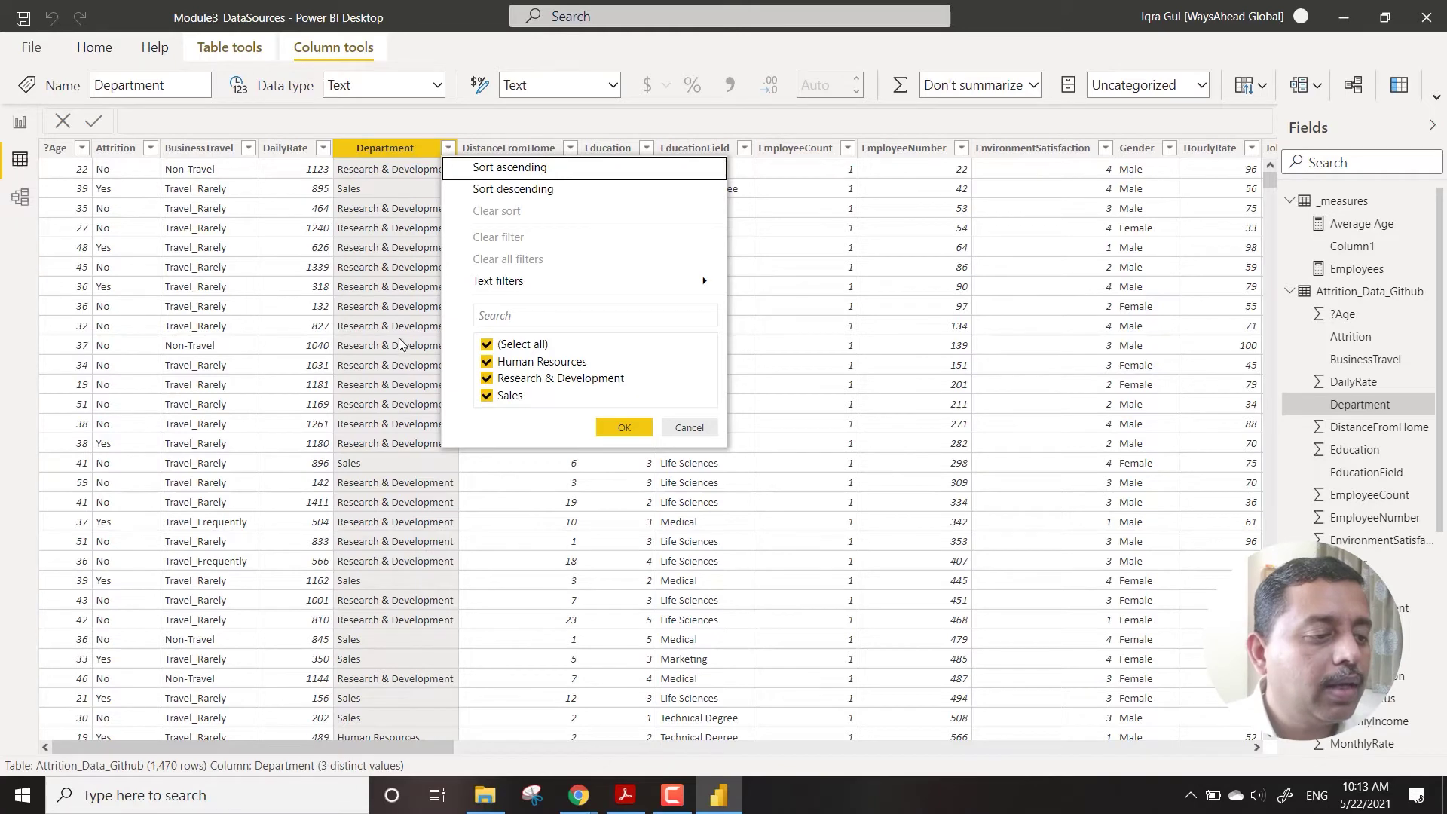
pyautogui.scroll(-18, 407, 341)
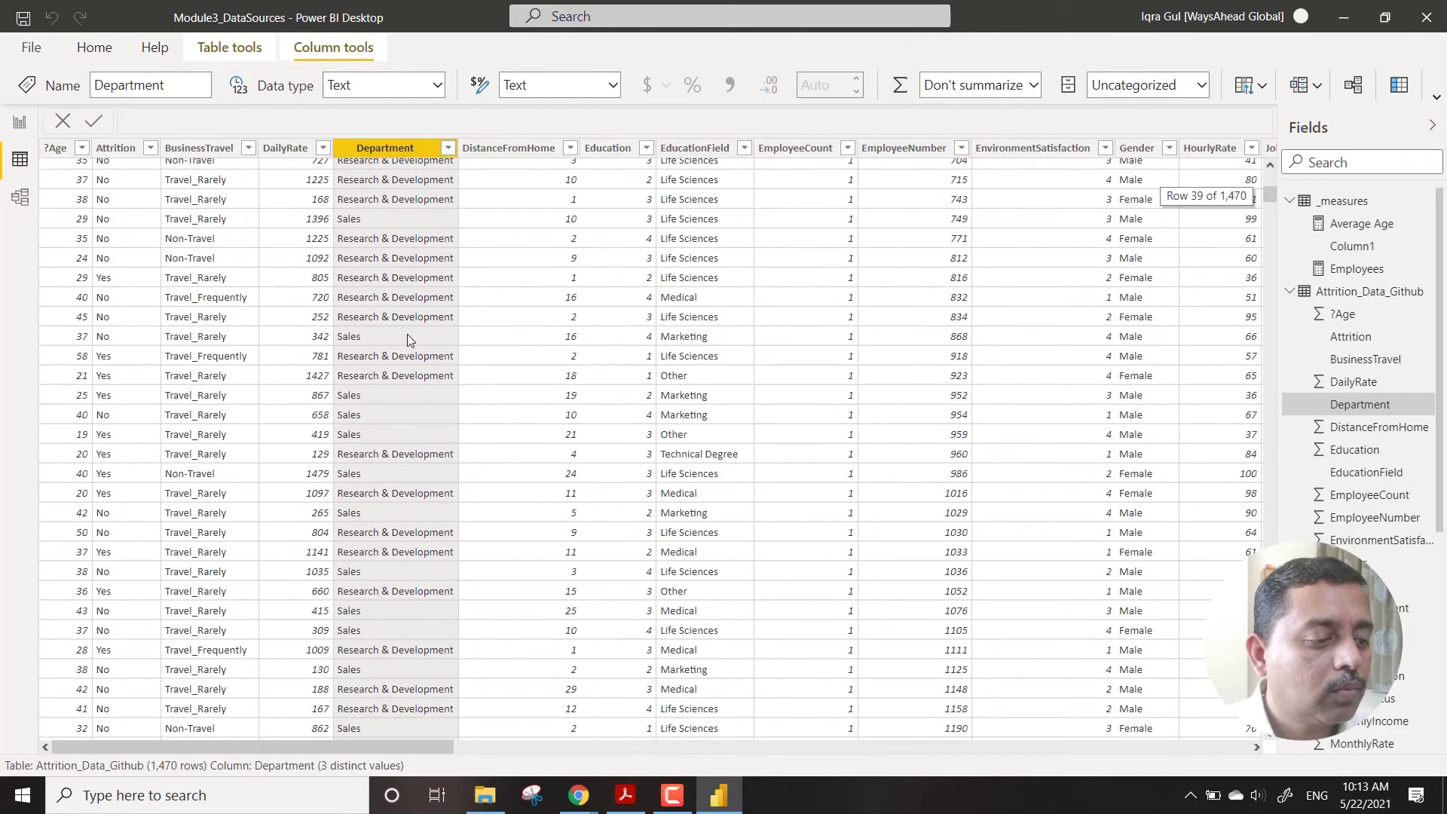
pyautogui.scroll(-18, 407, 336)
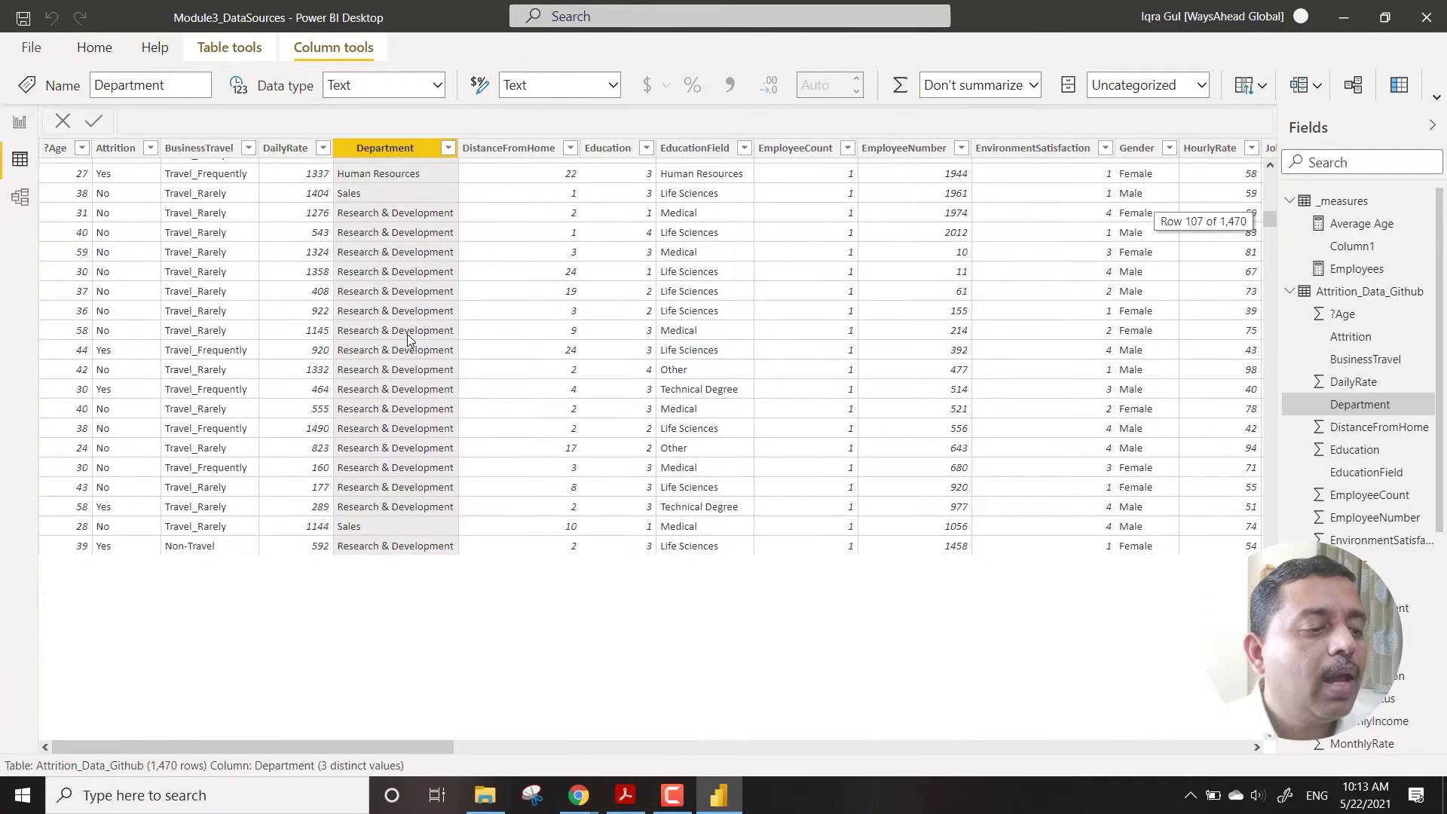
pyautogui.scroll(5, 410, 339)
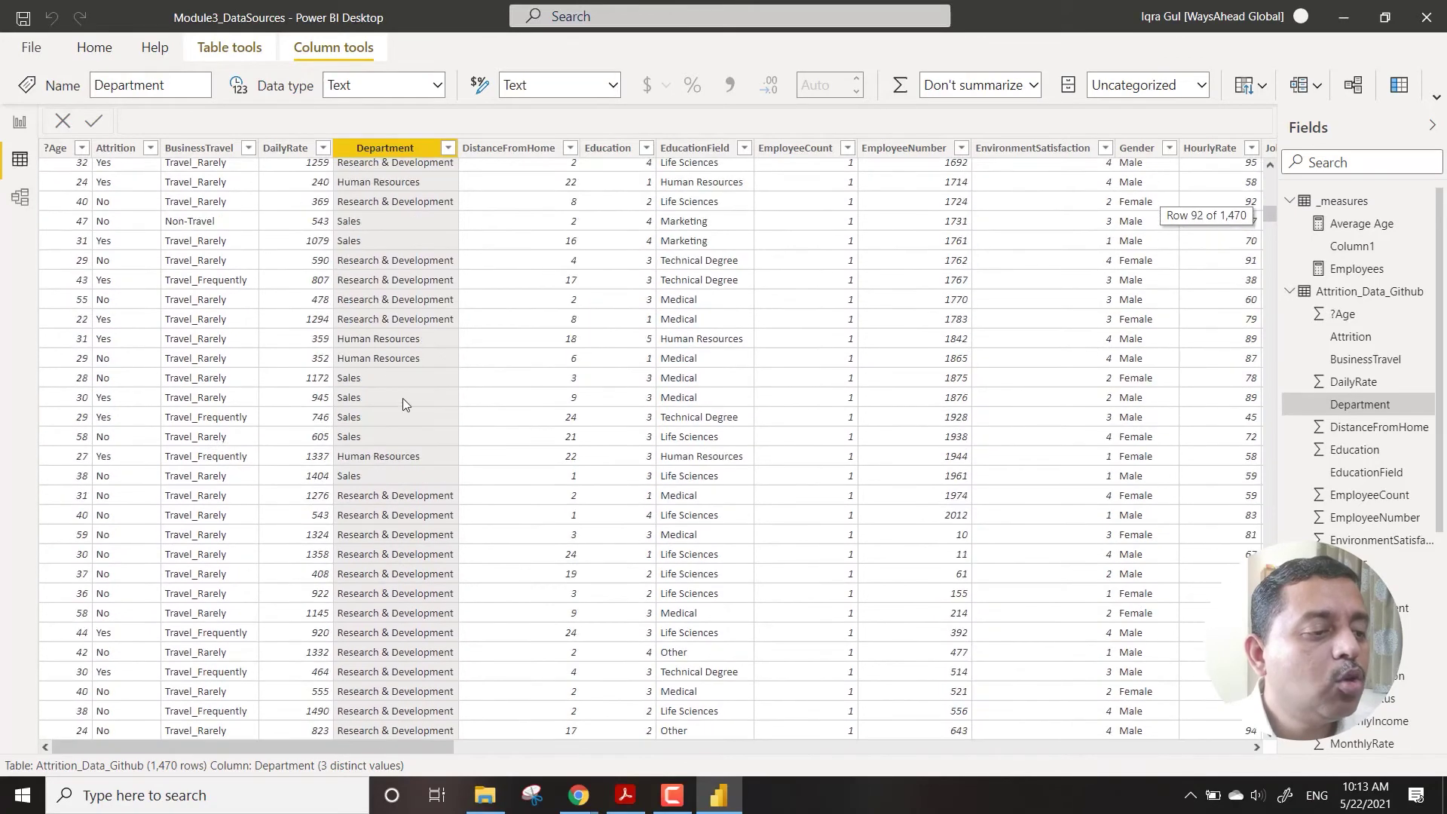
pyautogui.scroll(-3, 402, 398)
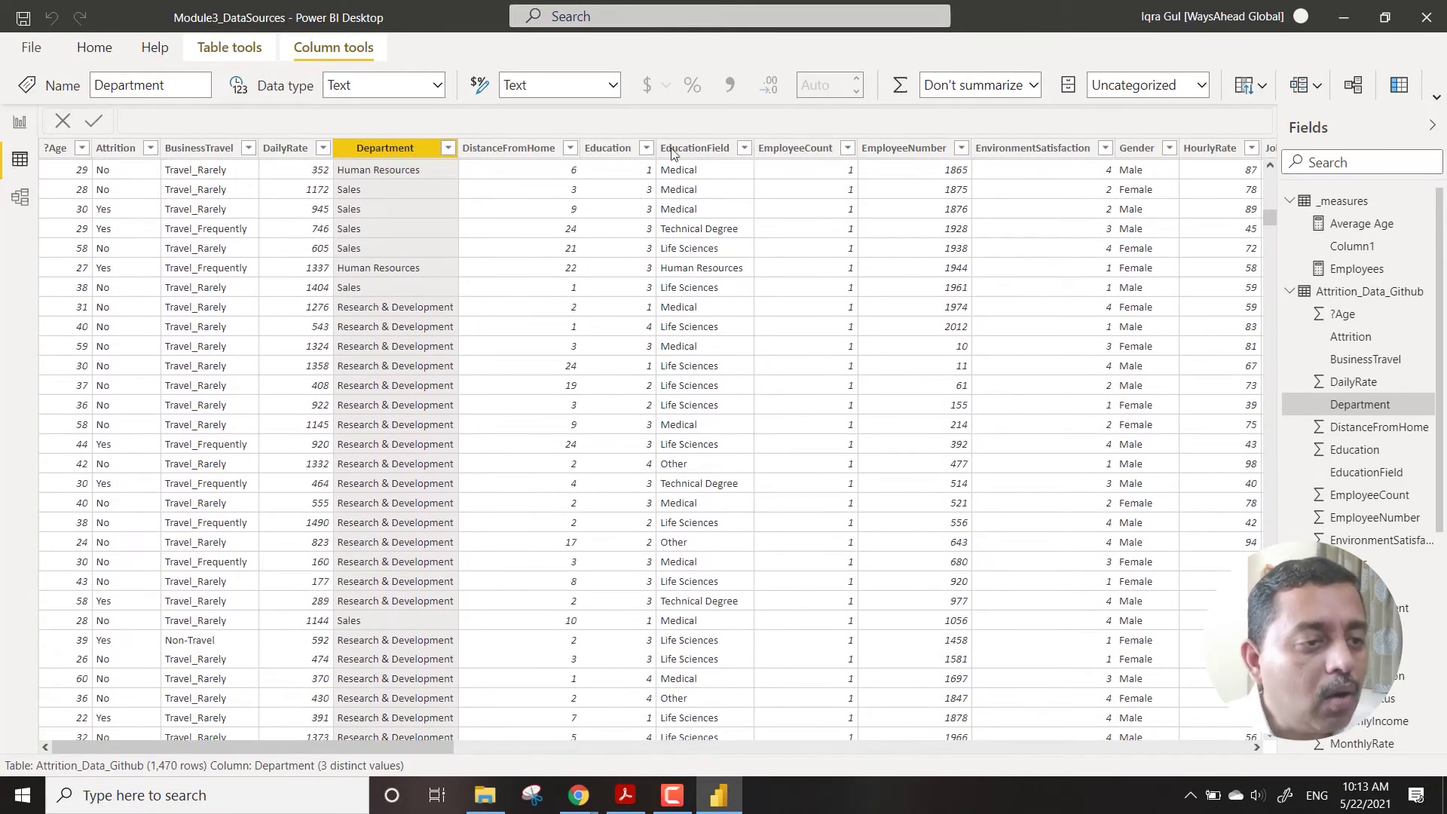
# Create another row-level security role named "Sales Manager"
pyautogui.click(218, 49)
pyautogui.click(95, 48)
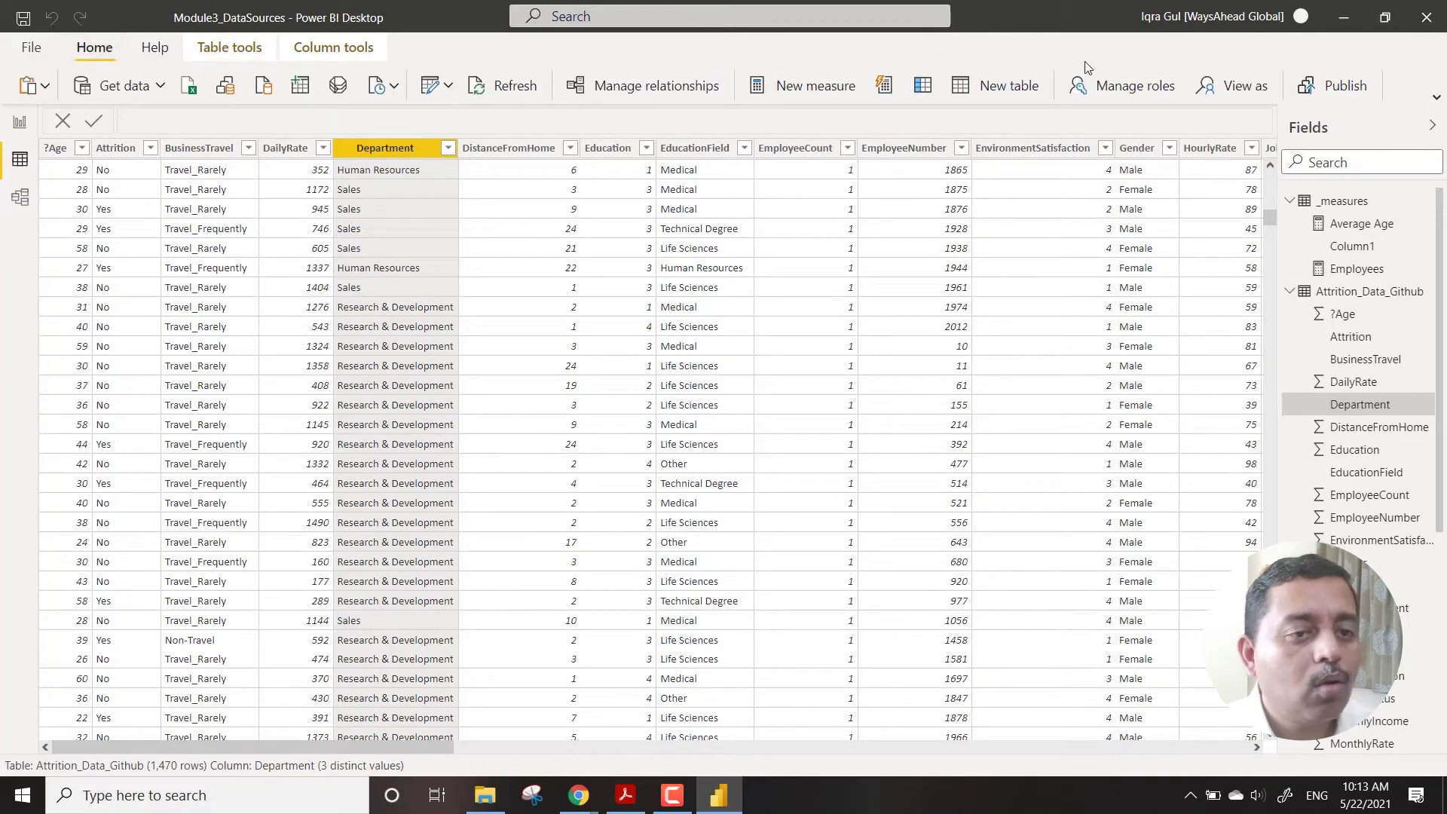
pyautogui.click(1130, 88)
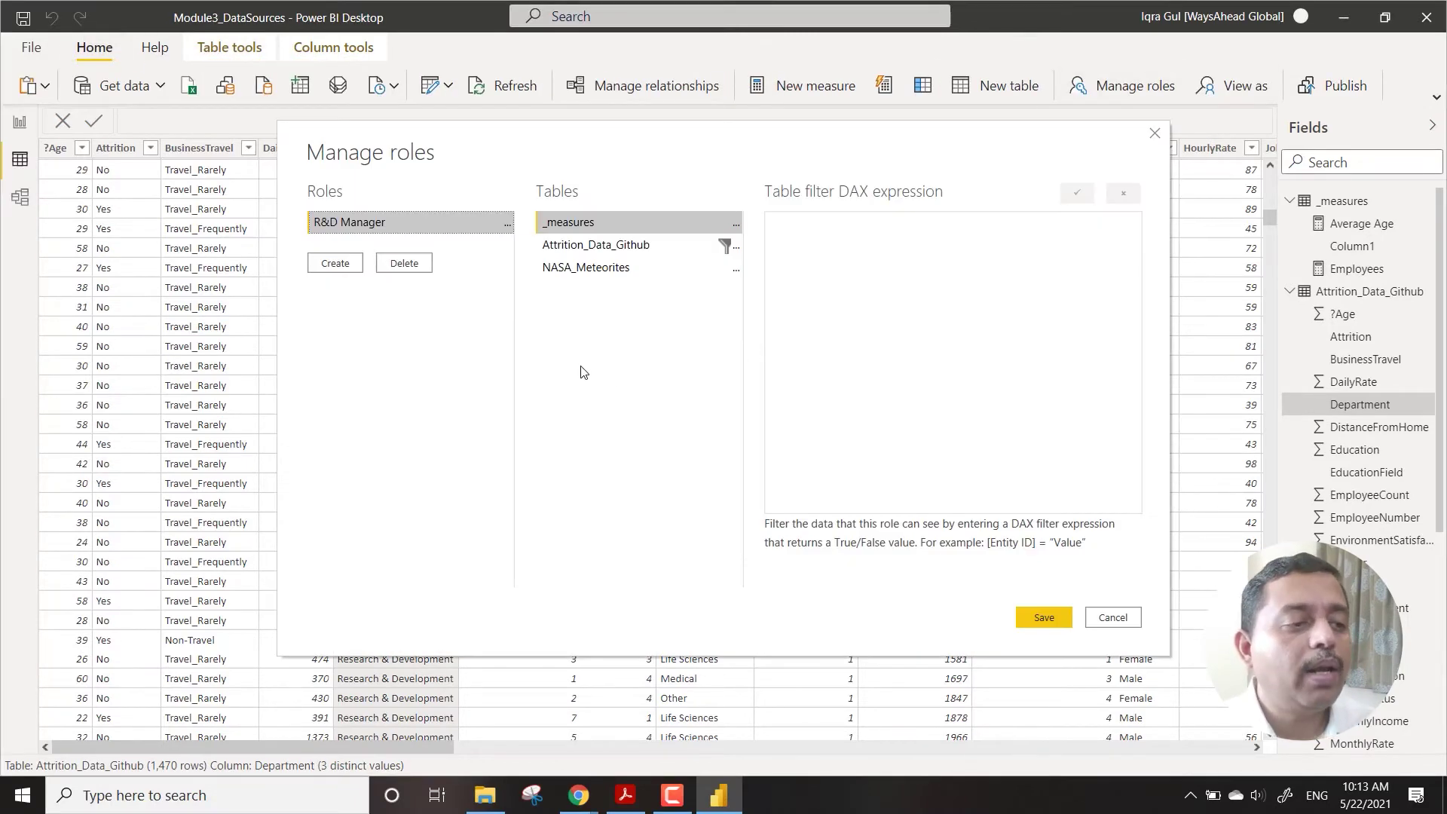
pyautogui.click(335, 263)
pyautogui.write('Sales')
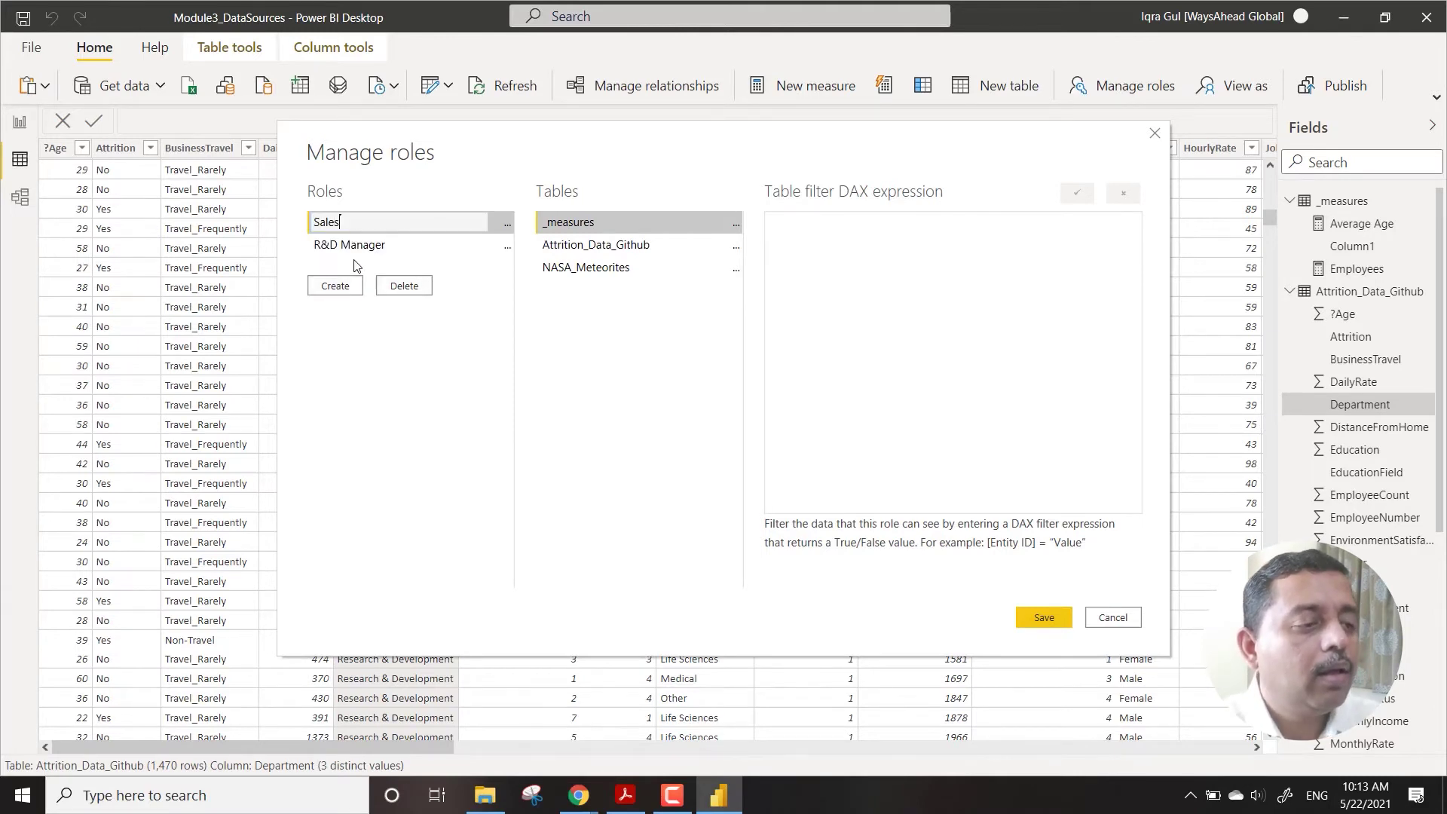
pyautogui.write(' Manag')
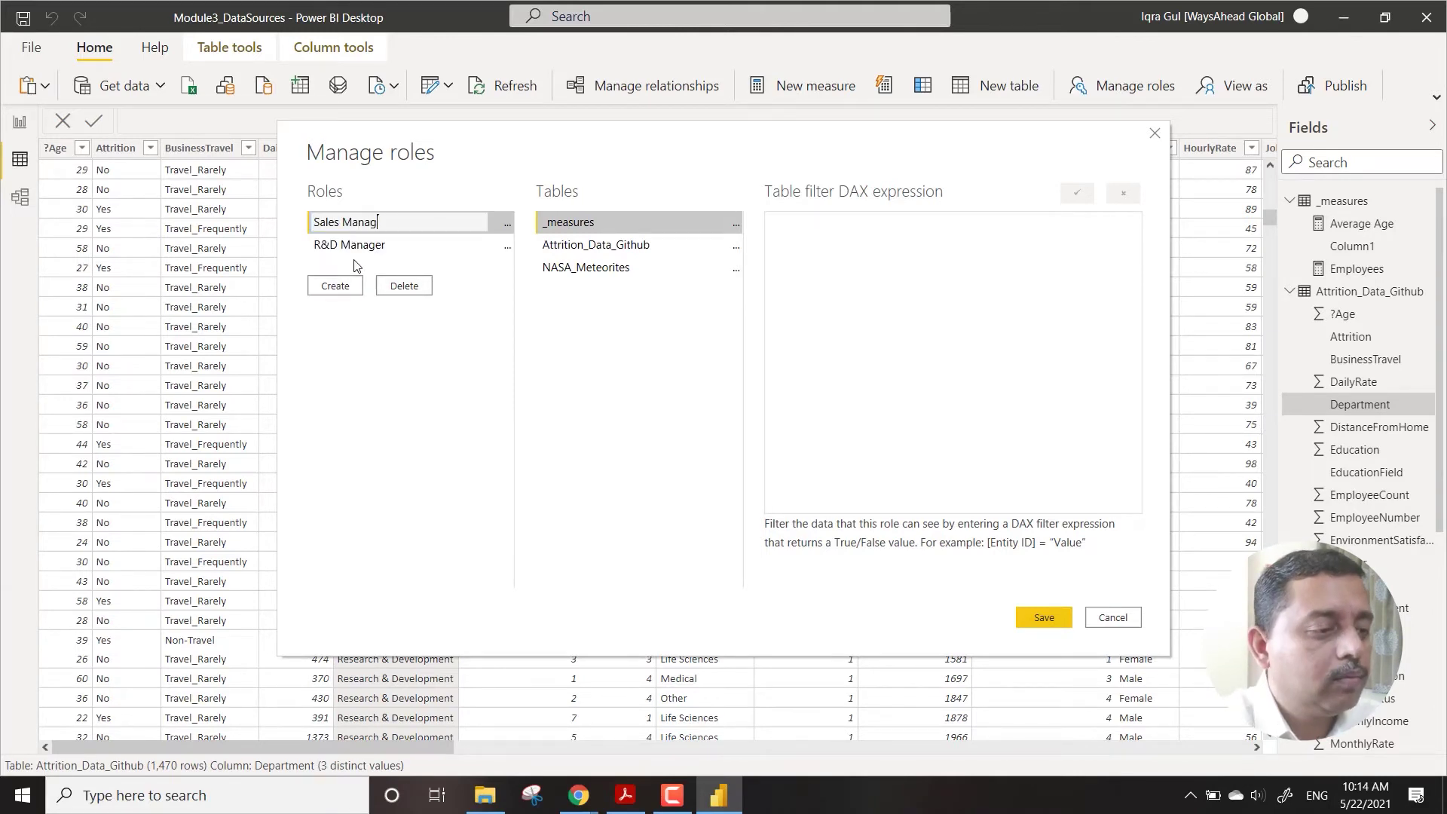
pyautogui.write('er')
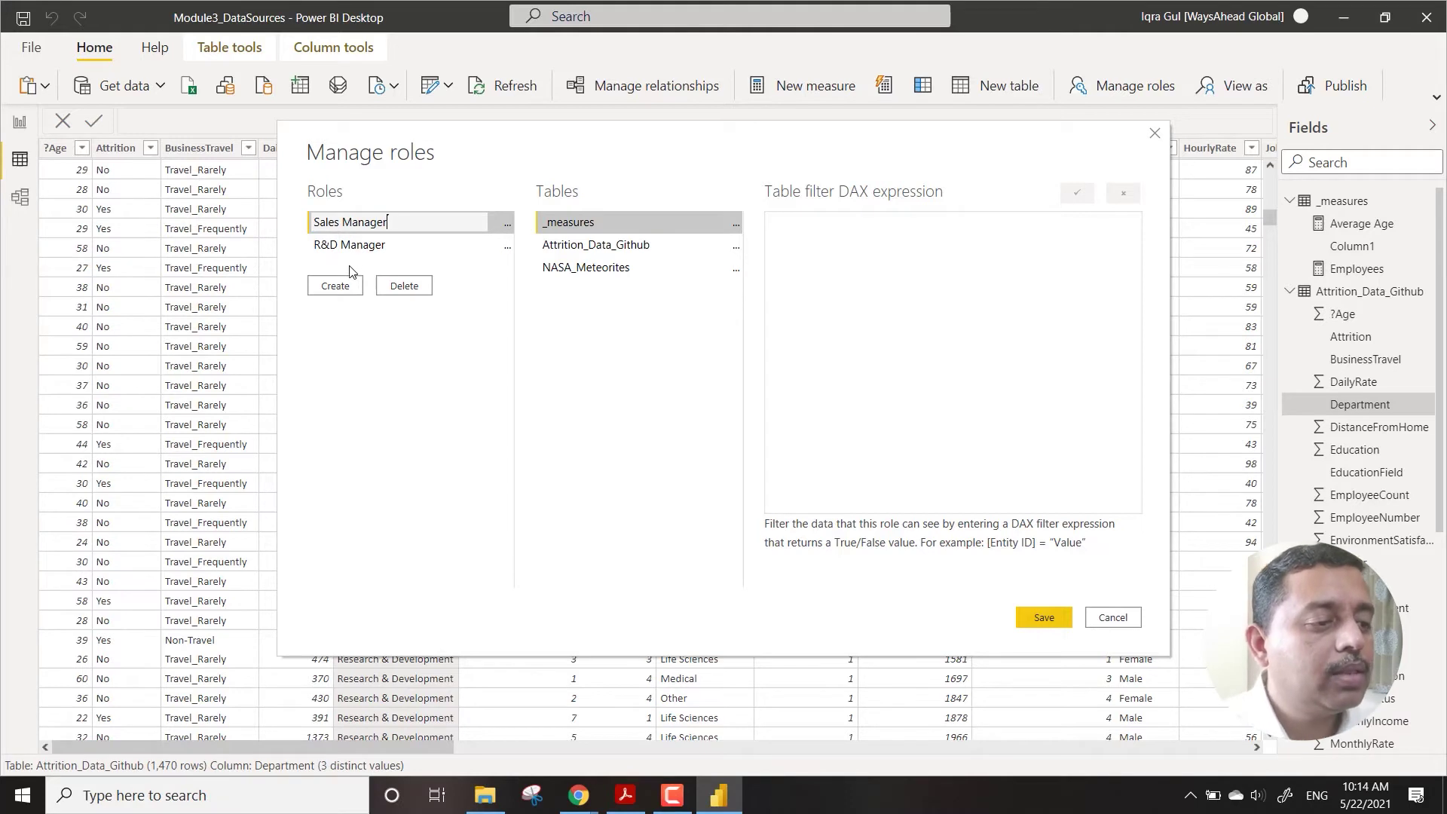
# Copy the Attrition_Data_Github table filter from the R&D Manager role into the Sales Manager role
pyautogui.click(611, 250)
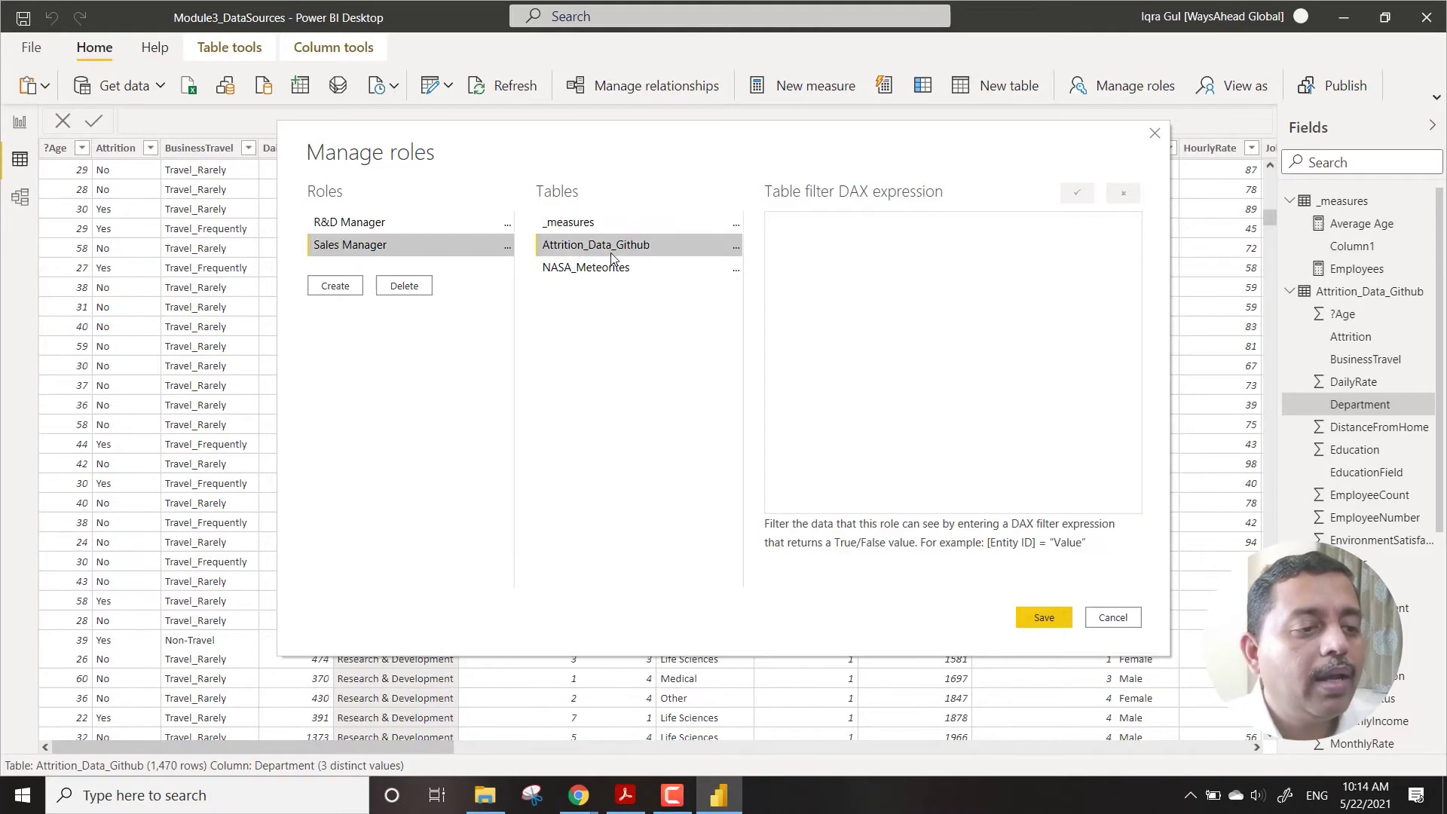
pyautogui.click(736, 246)
pyautogui.moveTo(823, 265)
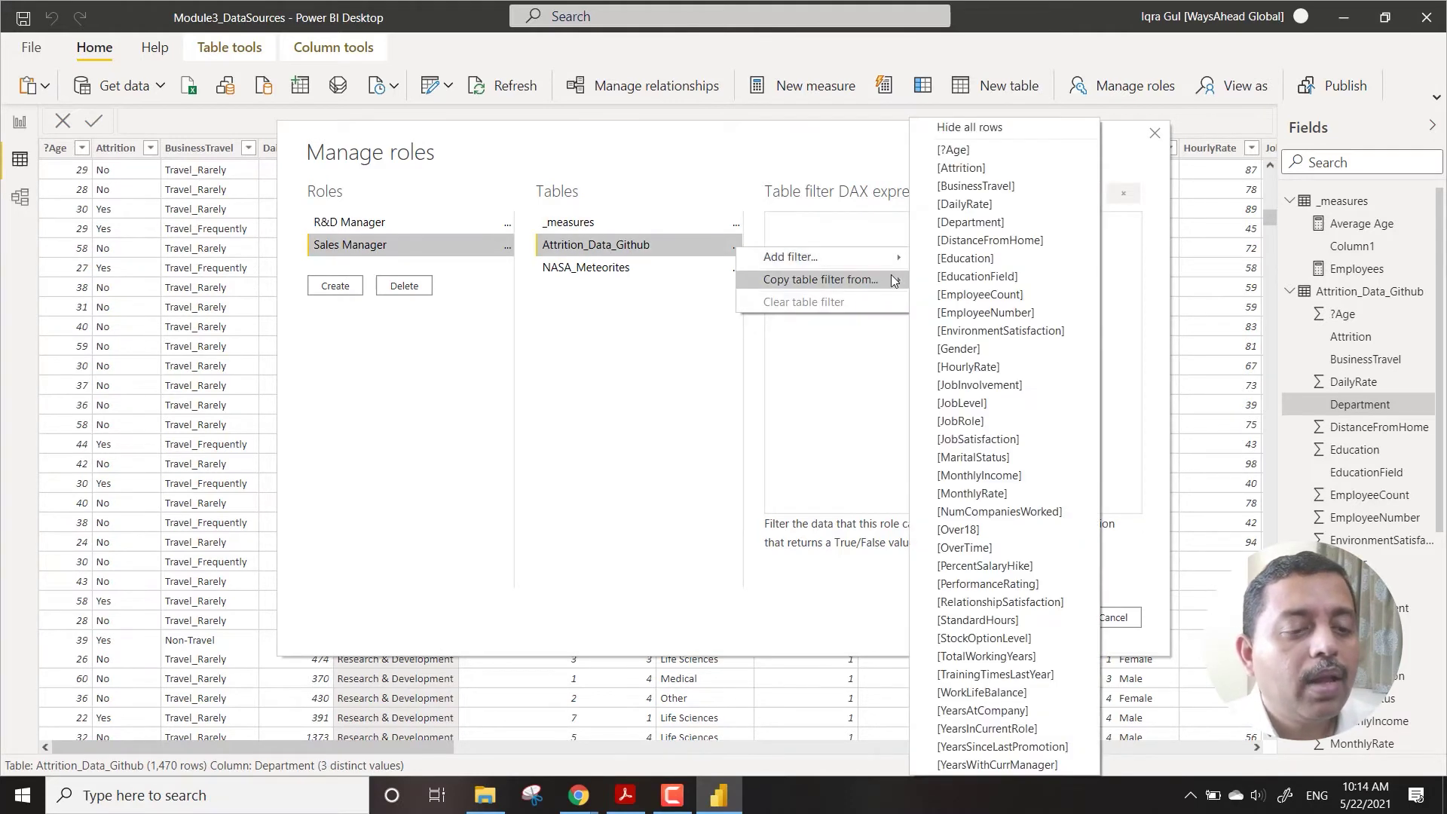
pyautogui.moveTo(880, 278)
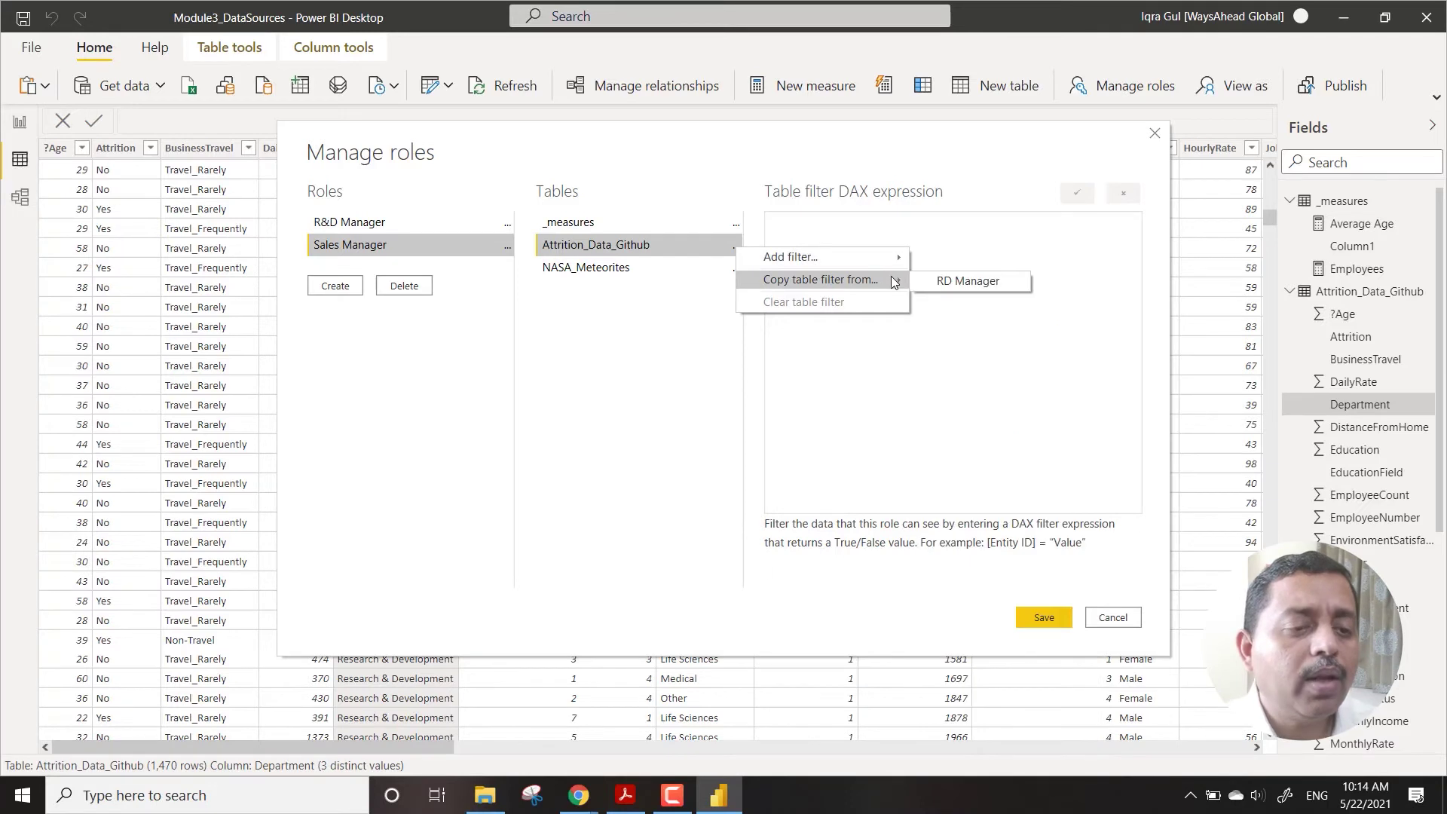
pyautogui.click(967, 281)
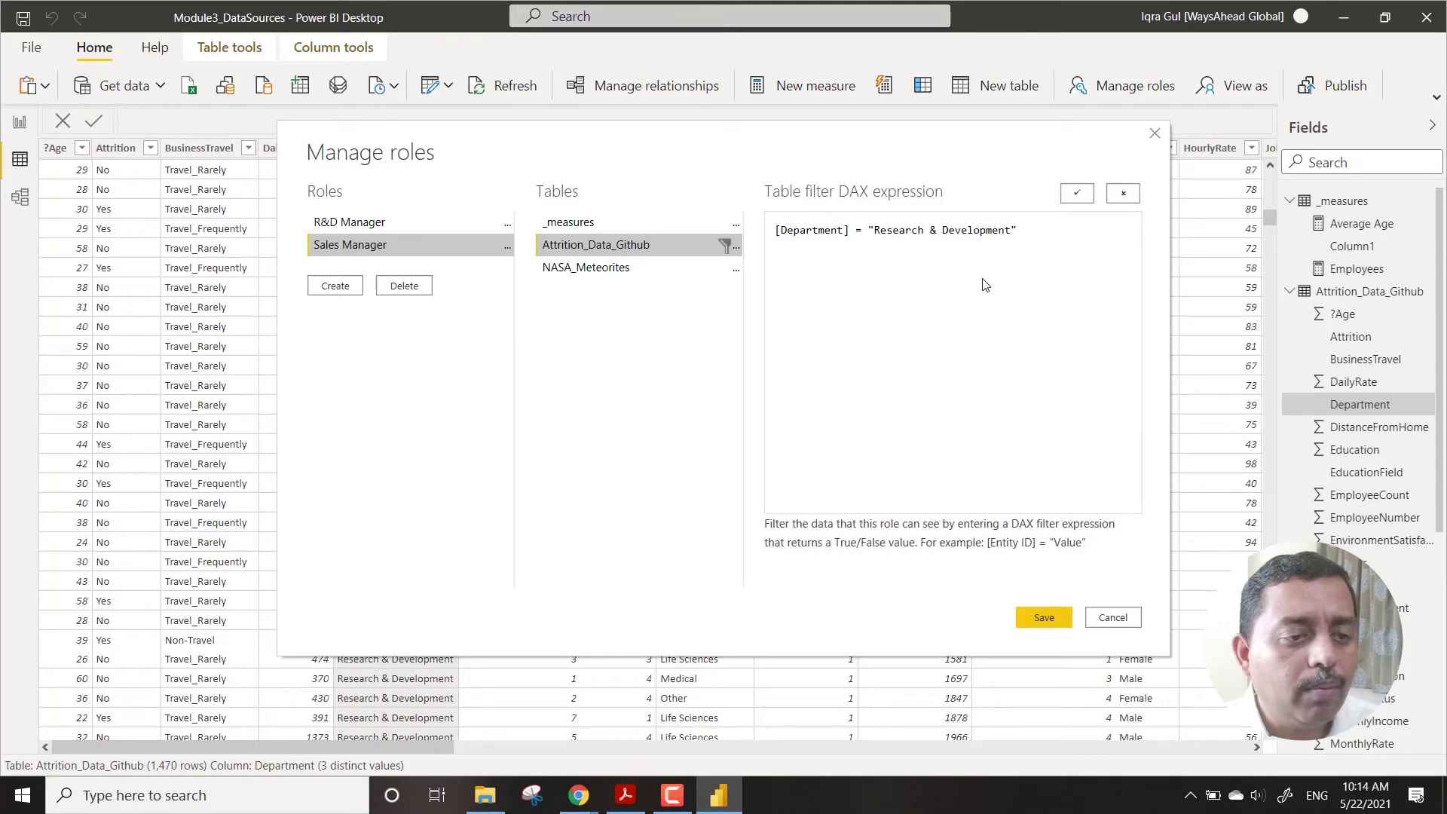
# Change the Sales Manager role's Department filter value to "Sales" and save the roles
pyautogui.keyDown('shift'); pyautogui.click(1008, 233); pyautogui.keyUp('shift')
pyautogui.write('Sales')
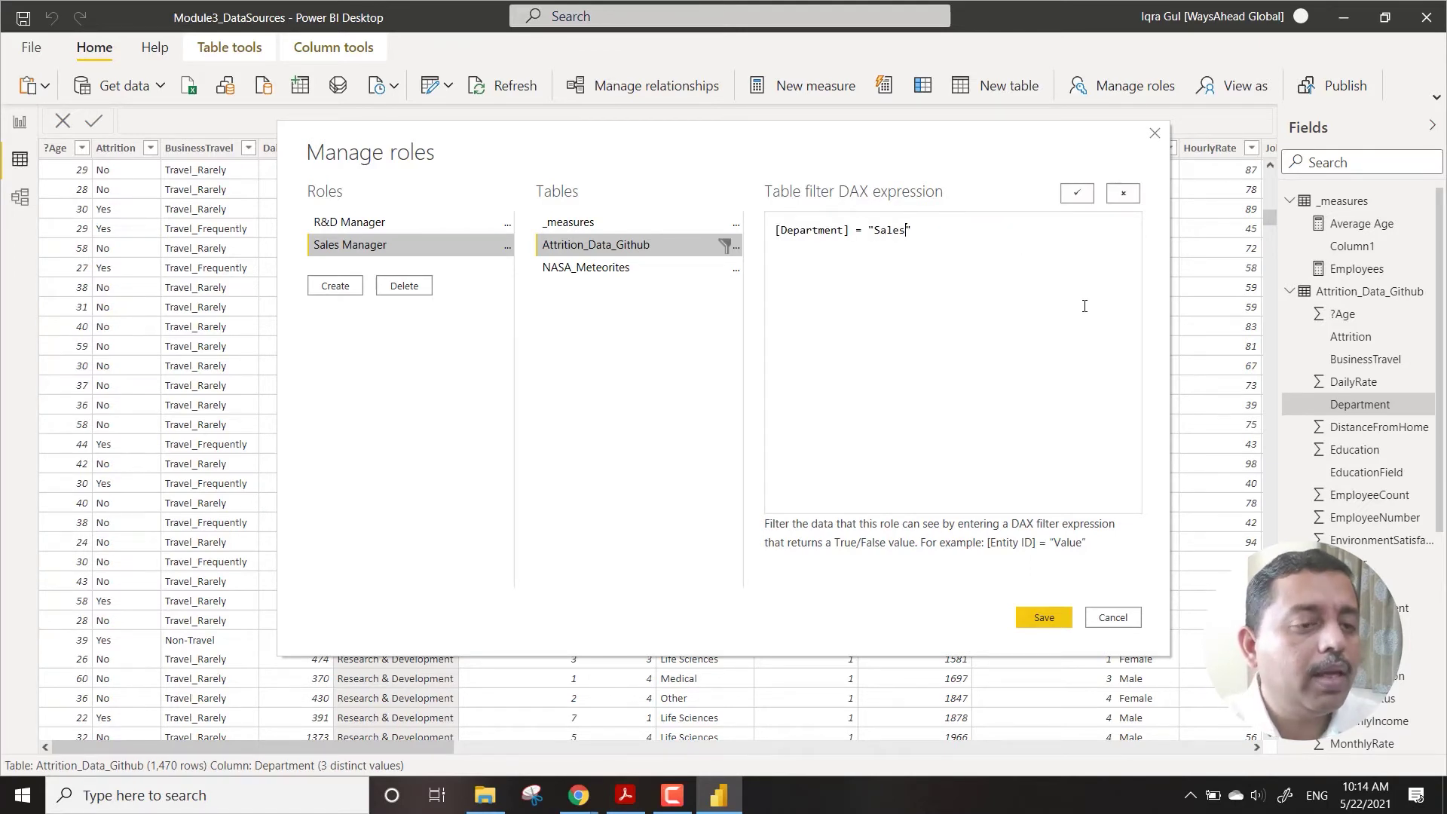
pyautogui.click(1057, 617)
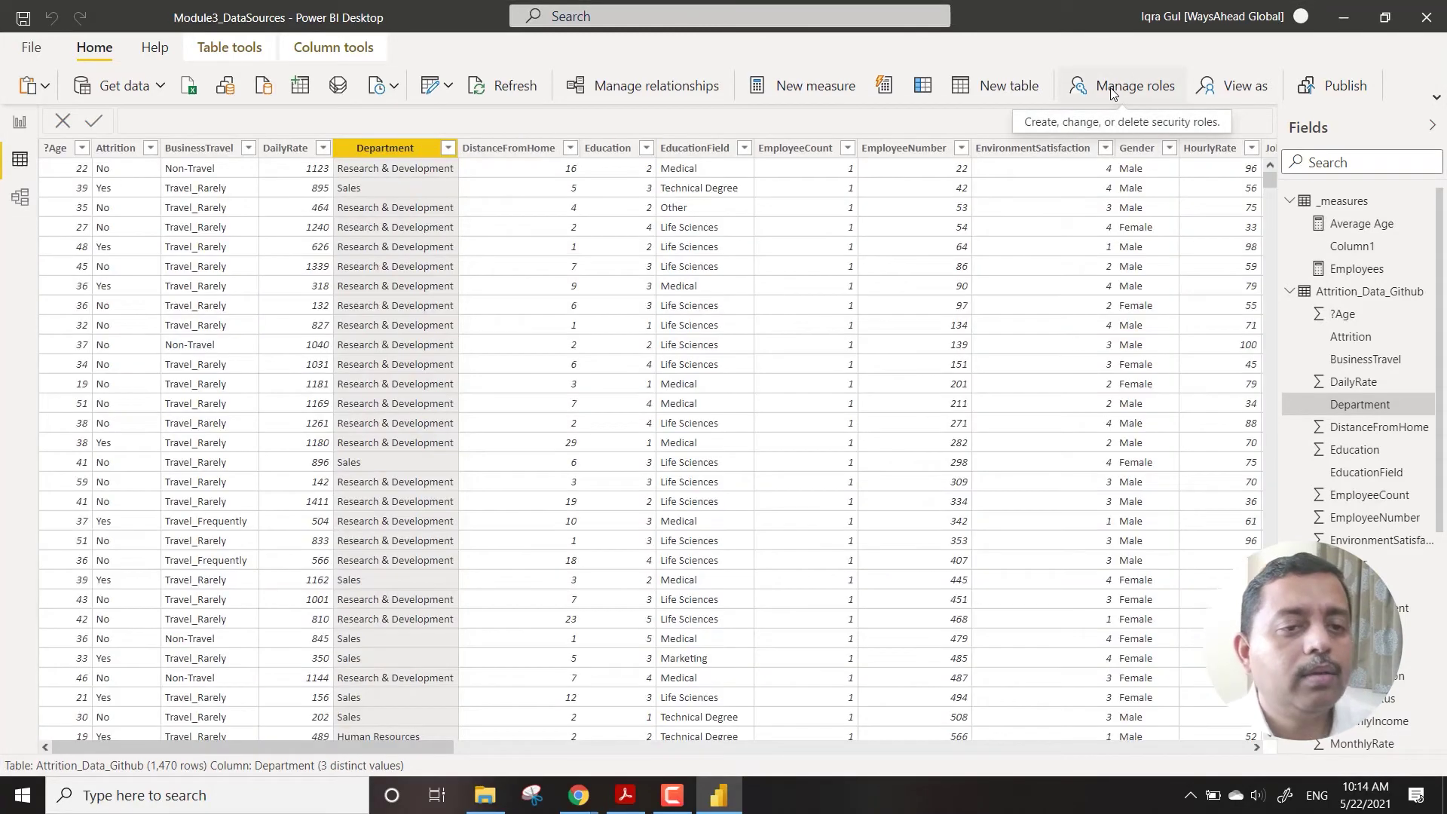
# Create a third row-level security role named "HR Manager"
pyautogui.click(1110, 90)
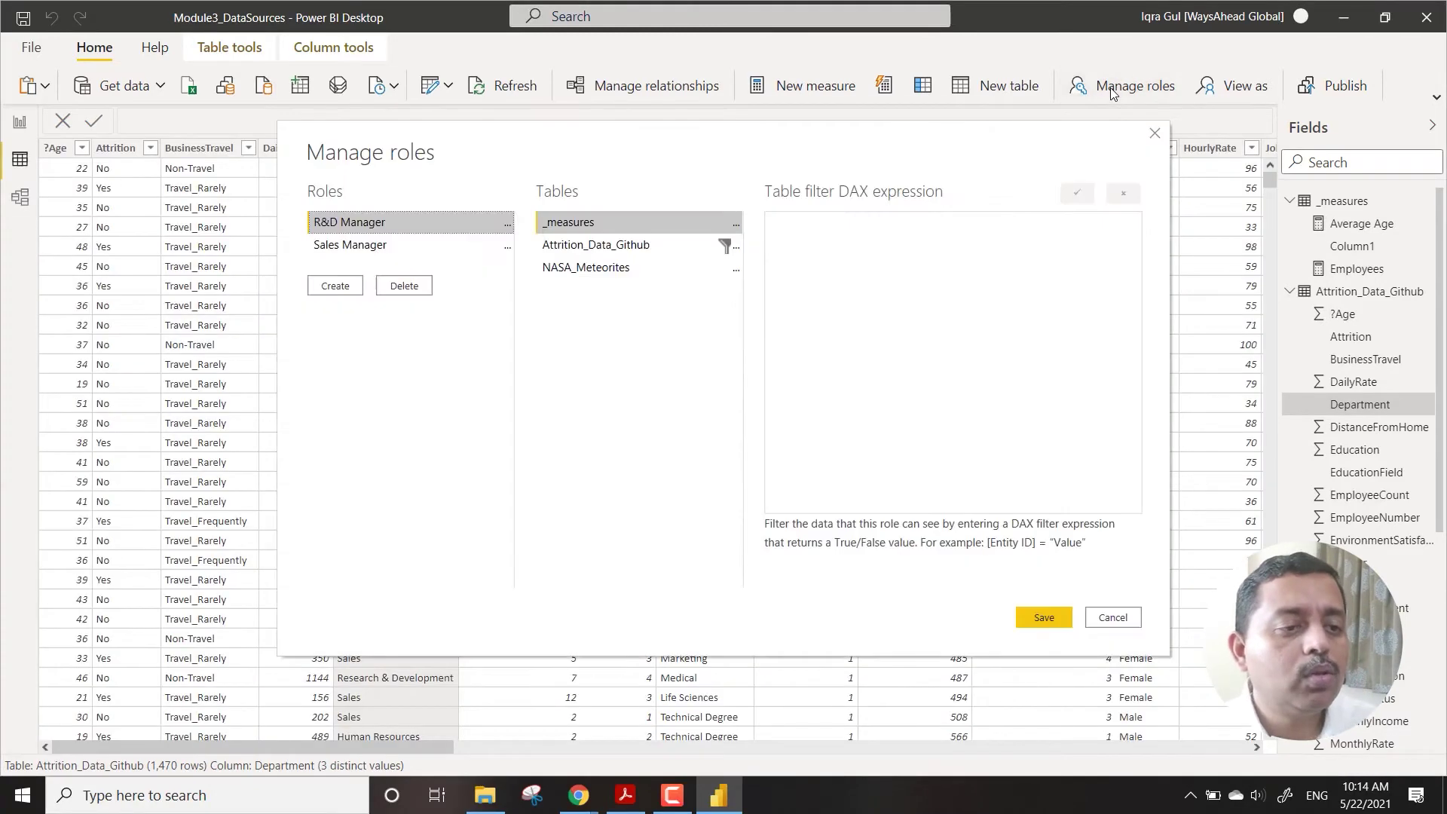
pyautogui.click(343, 285)
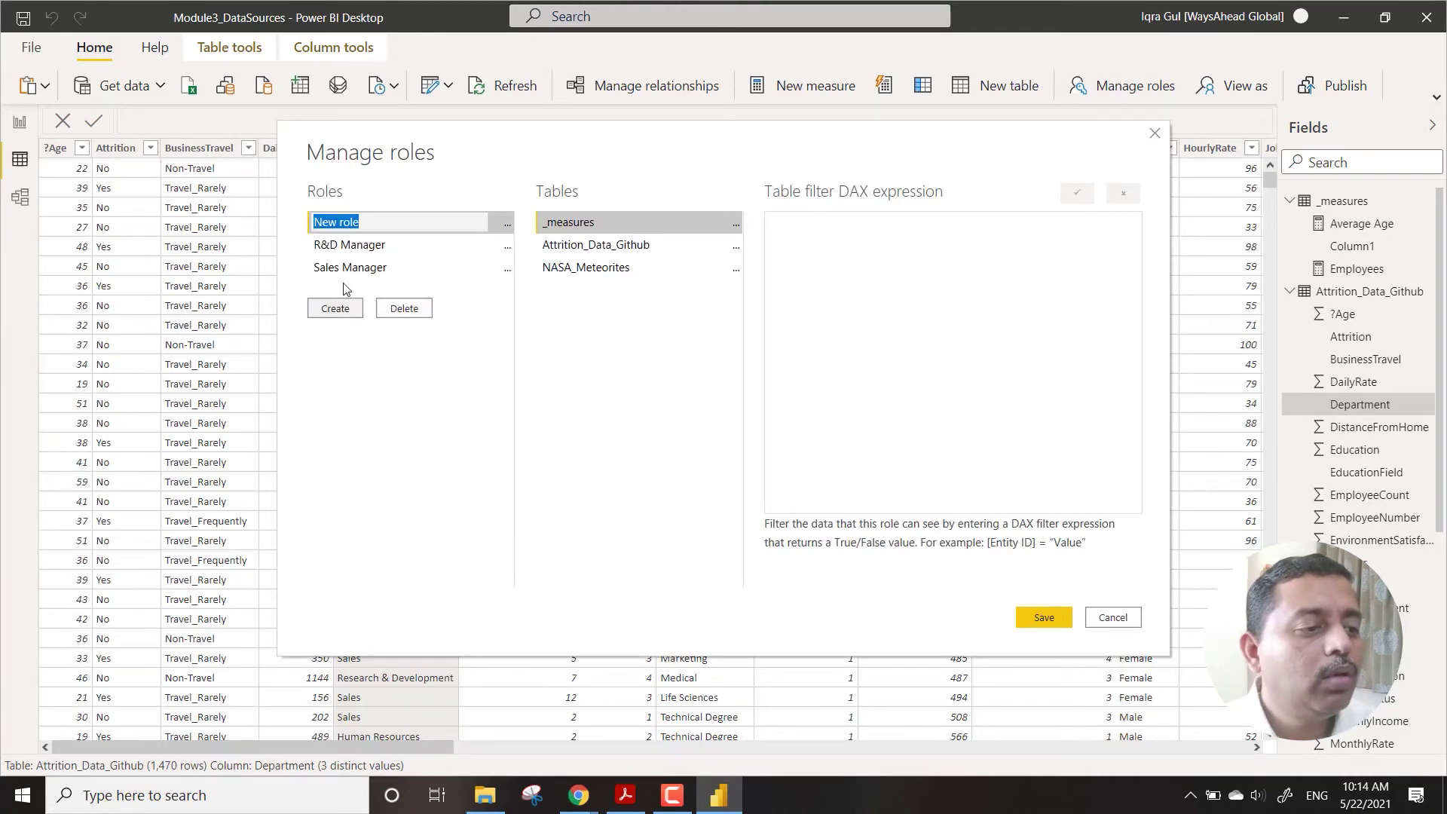
pyautogui.write('HR ')
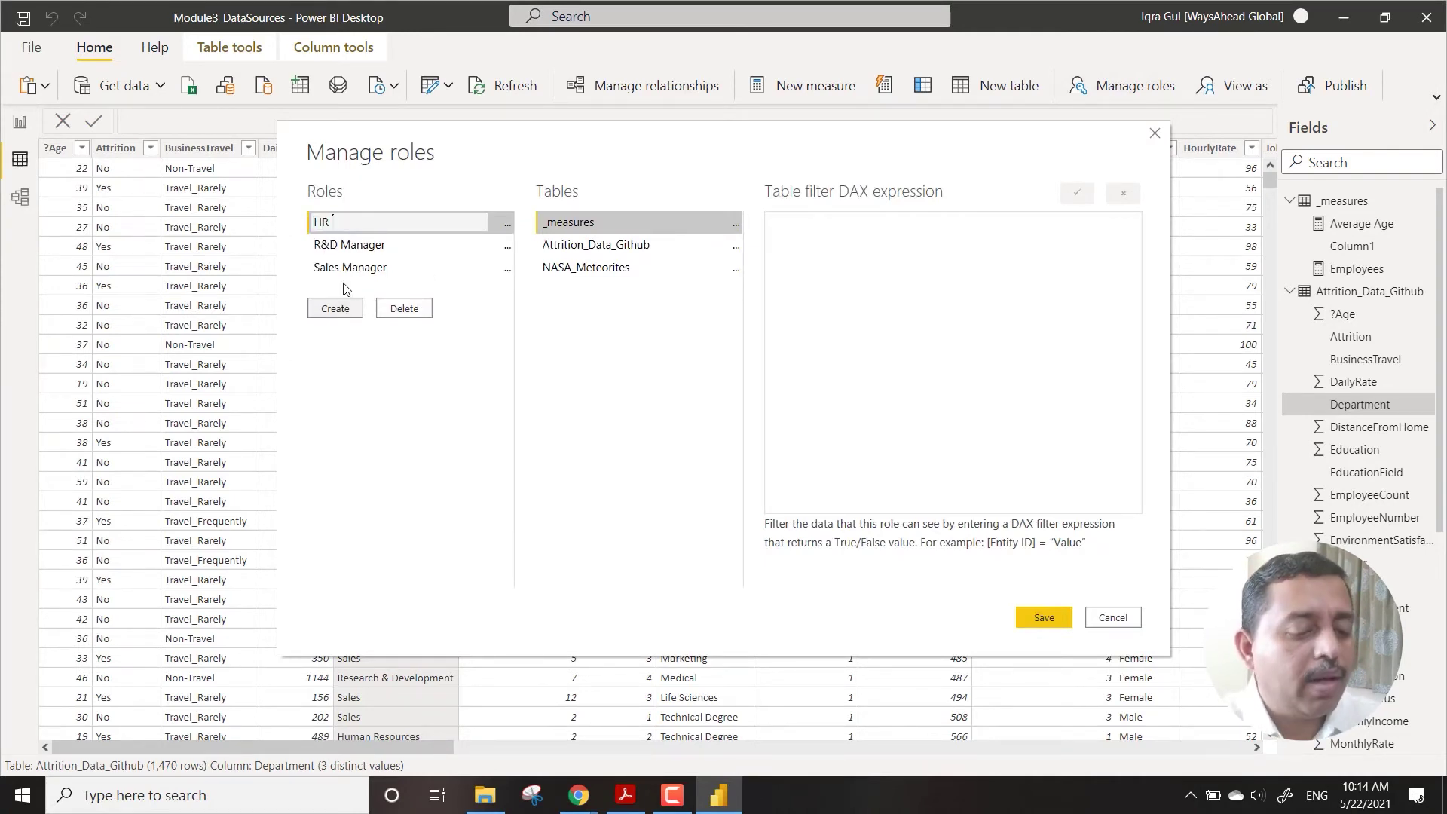
pyautogui.write('Manager')
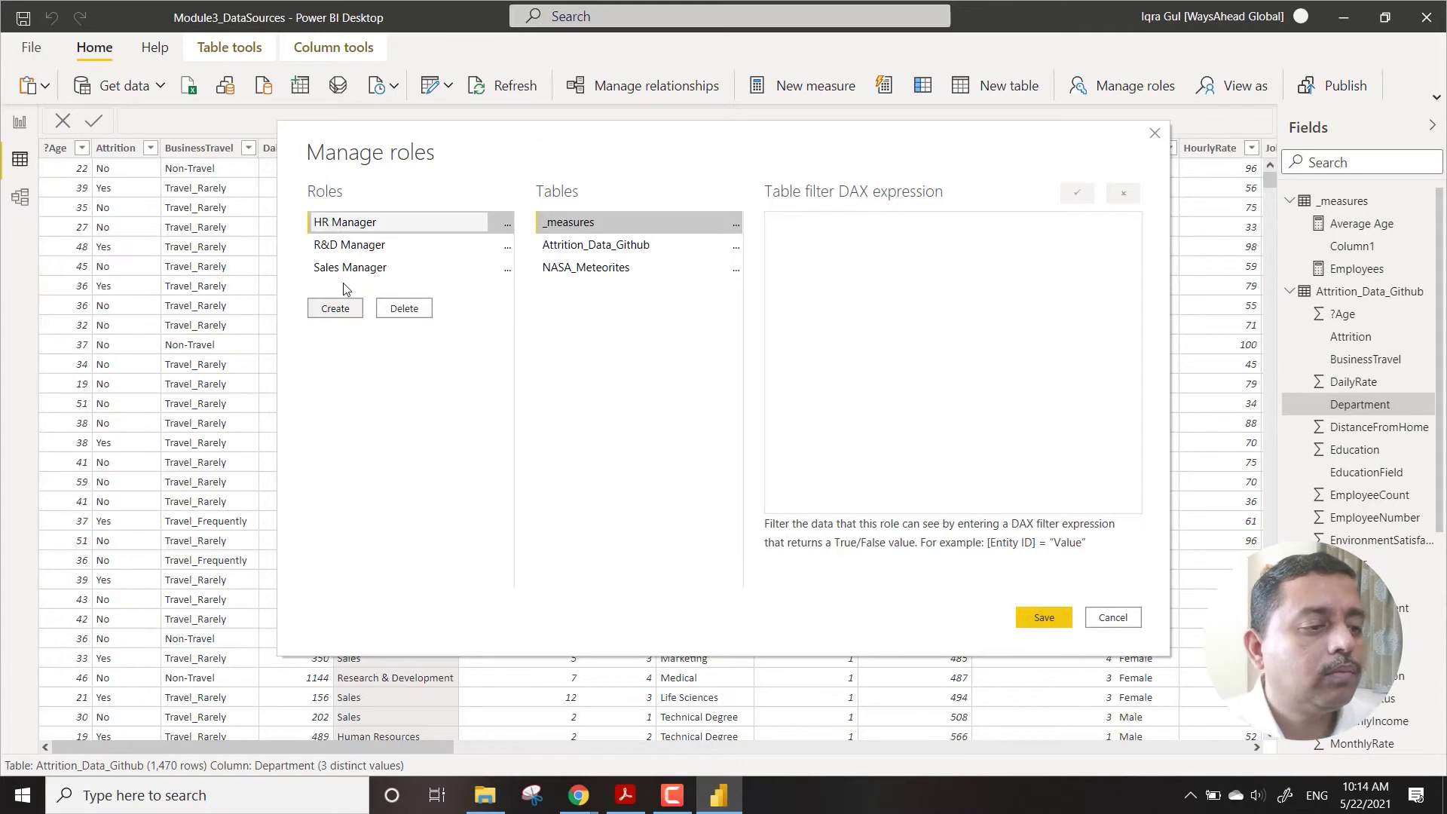
# Copy the Attrition_Data_Github table filter from the Sales Manager role into the HR Manager role
pyautogui.click(734, 246)
pyautogui.moveTo(865, 279)
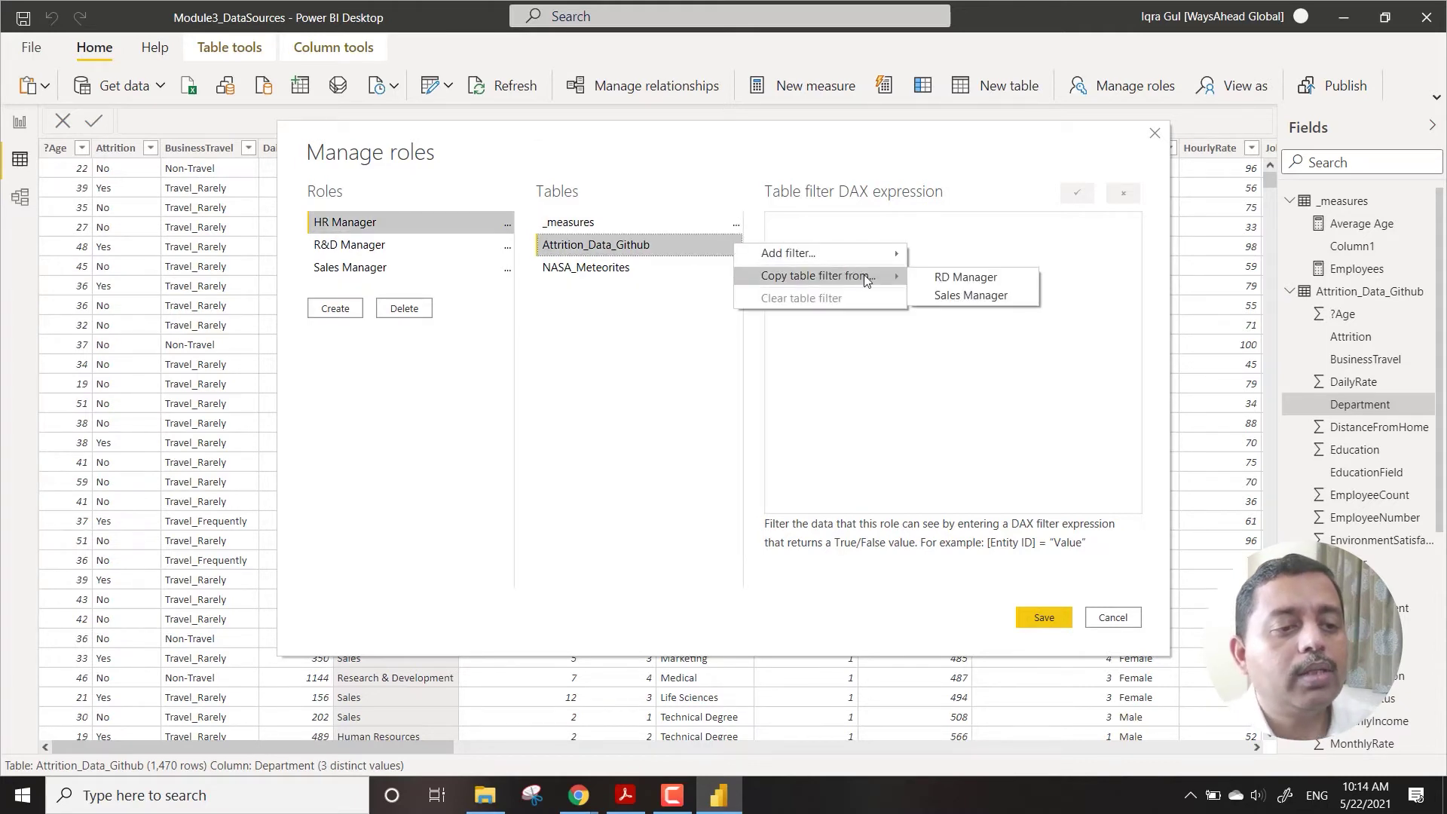
pyautogui.click(964, 295)
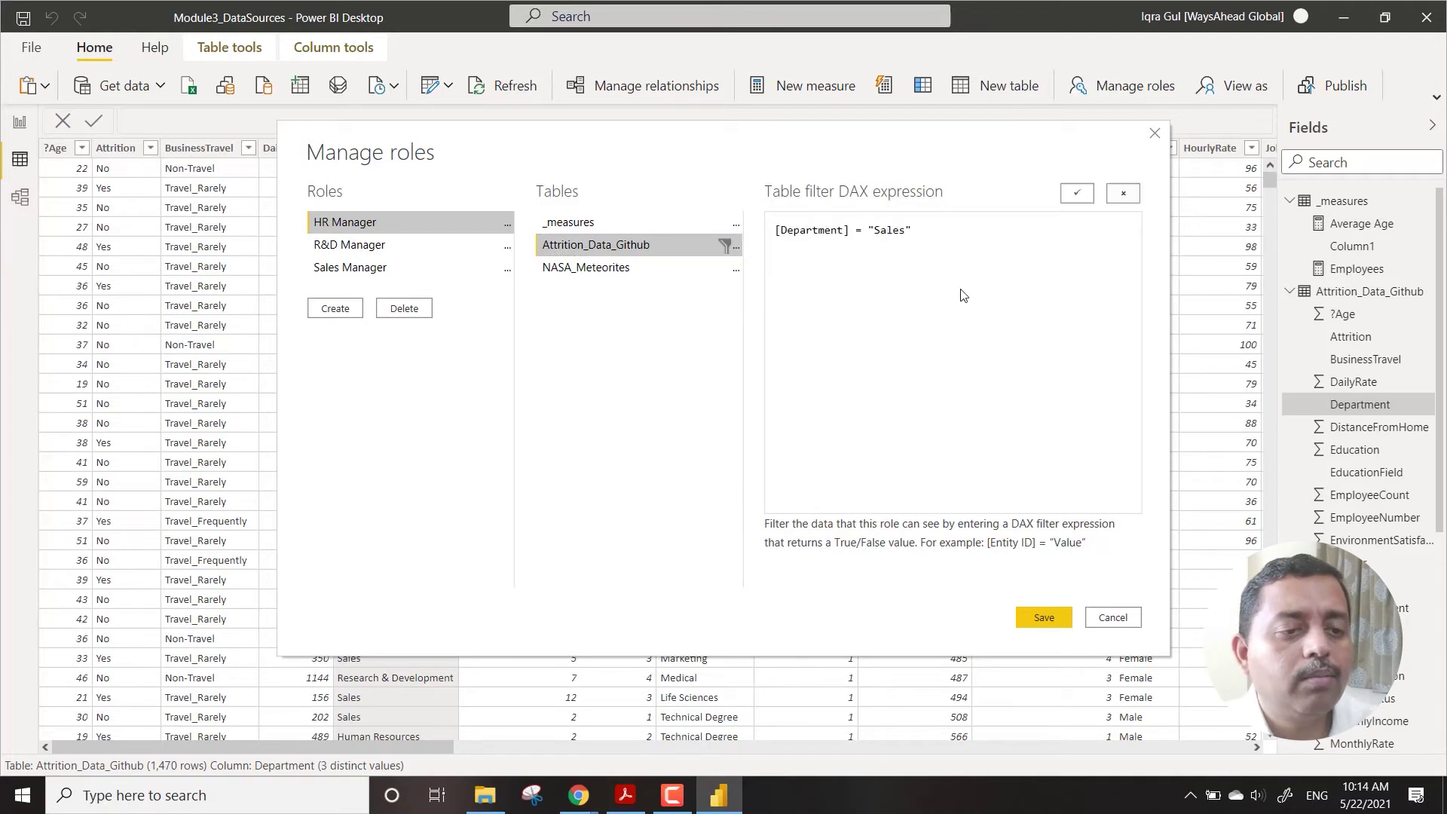
# Change the HR Manager role's Department filter value to "Human Resources" and save the roles
pyautogui.hotkey('shift', 'Left')
pyautogui.hotkey('shift', 'Left')
pyautogui.hotkey('shift', 'Left')
pyautogui.hotkey('shift', 'Left')
pyautogui.hotkey('shift', 'Left')
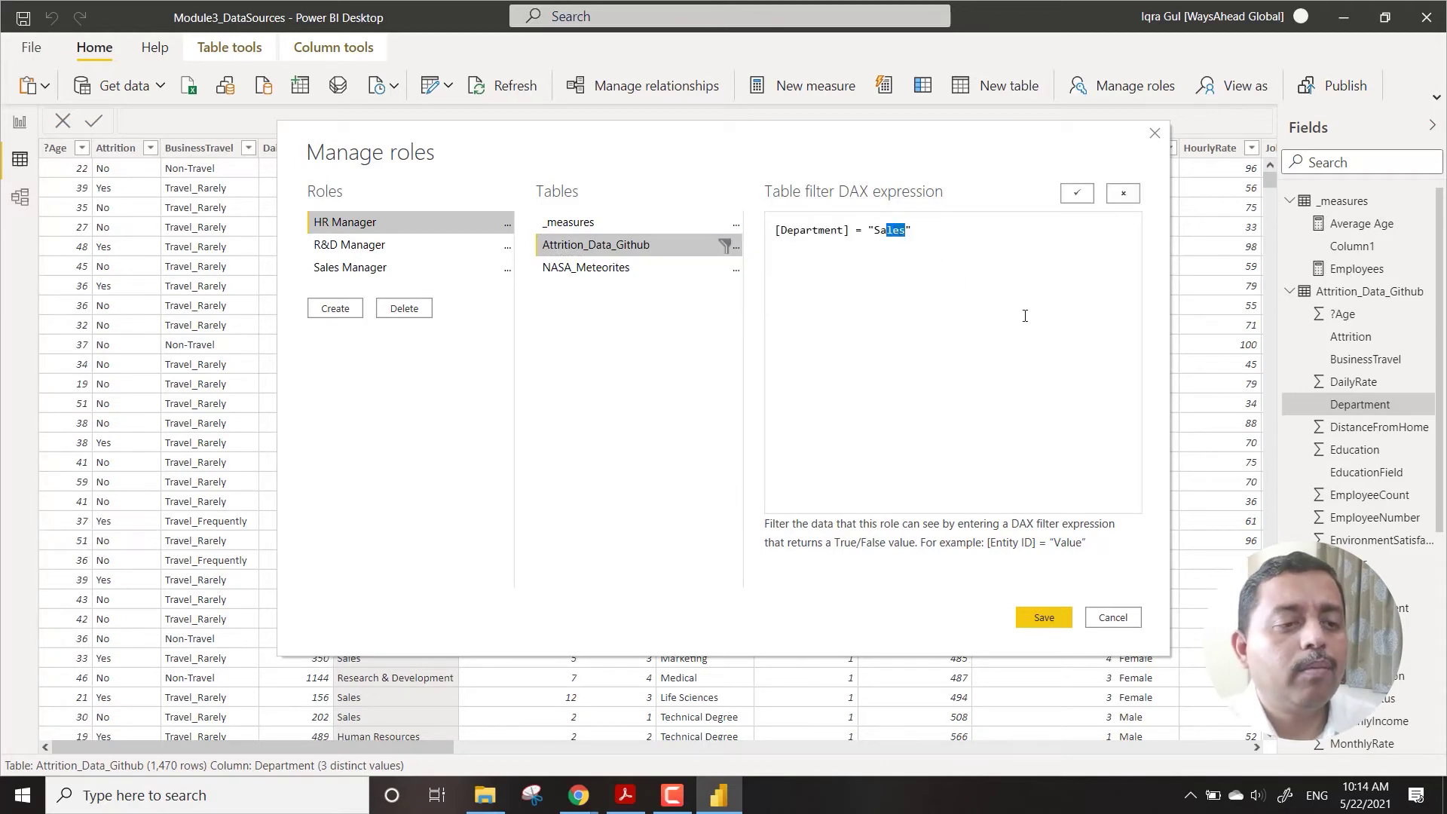
pyautogui.write('Human Res')
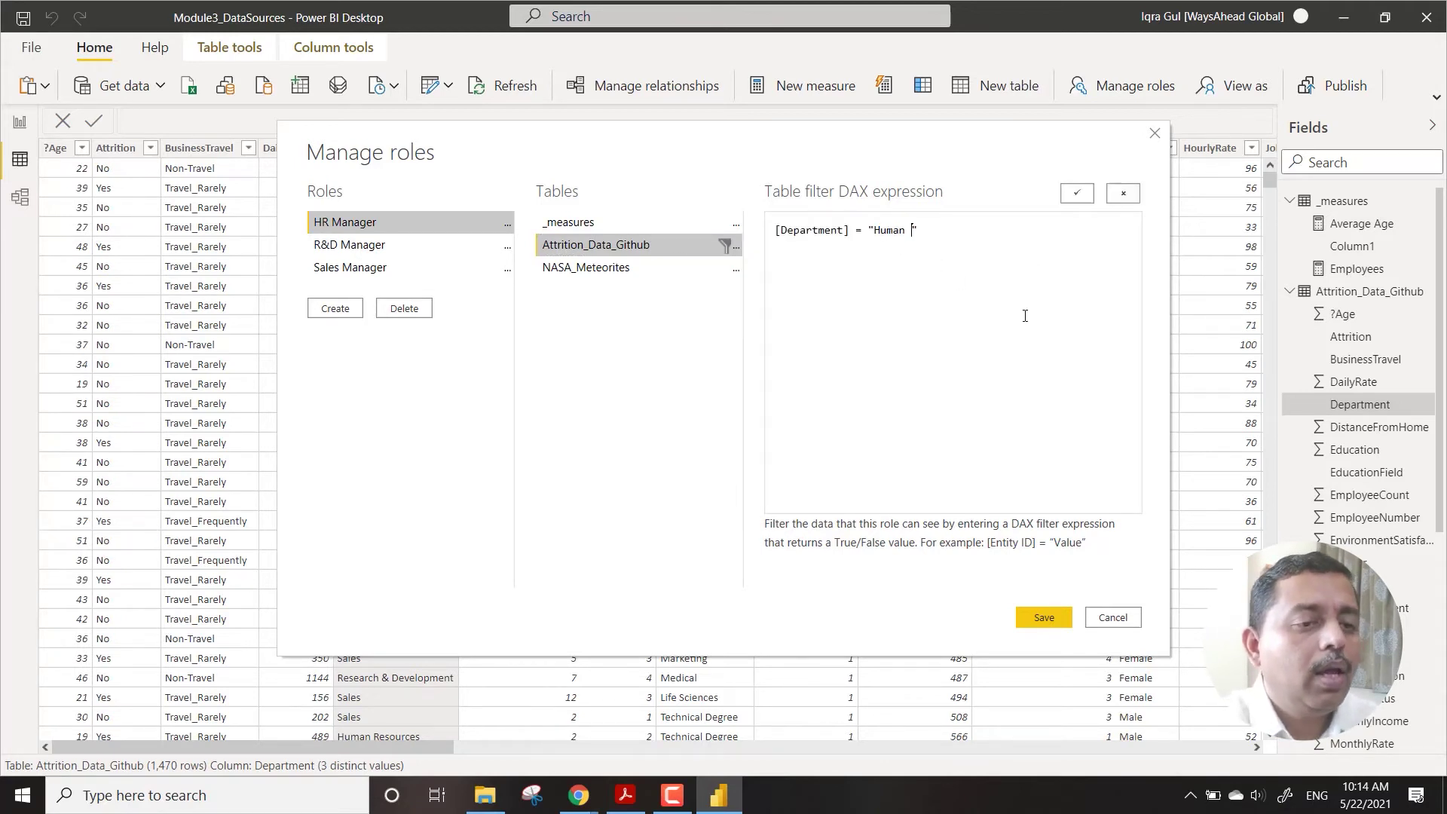
pyautogui.write('oiurces')
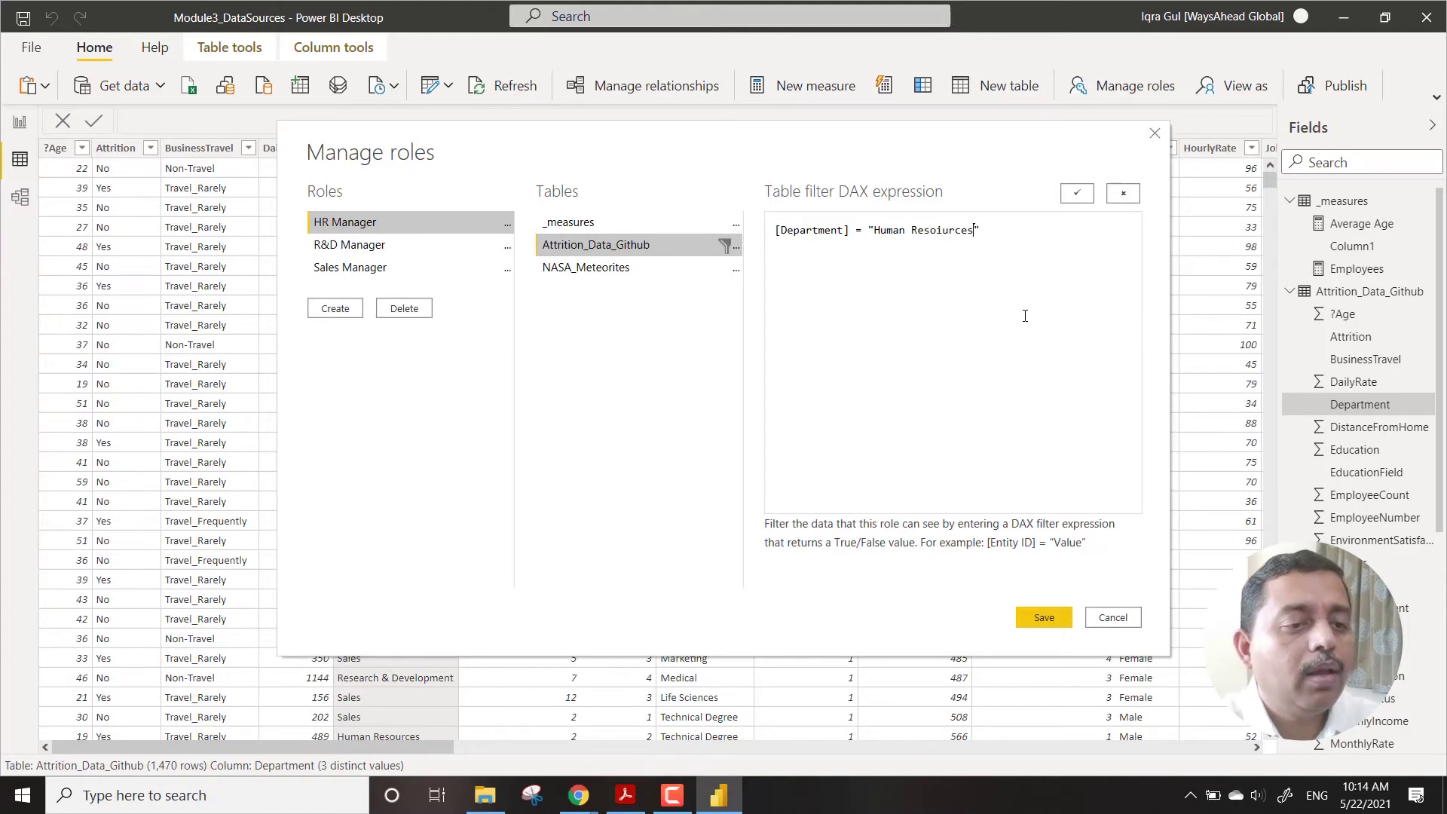
pyautogui.press('BackSpace')
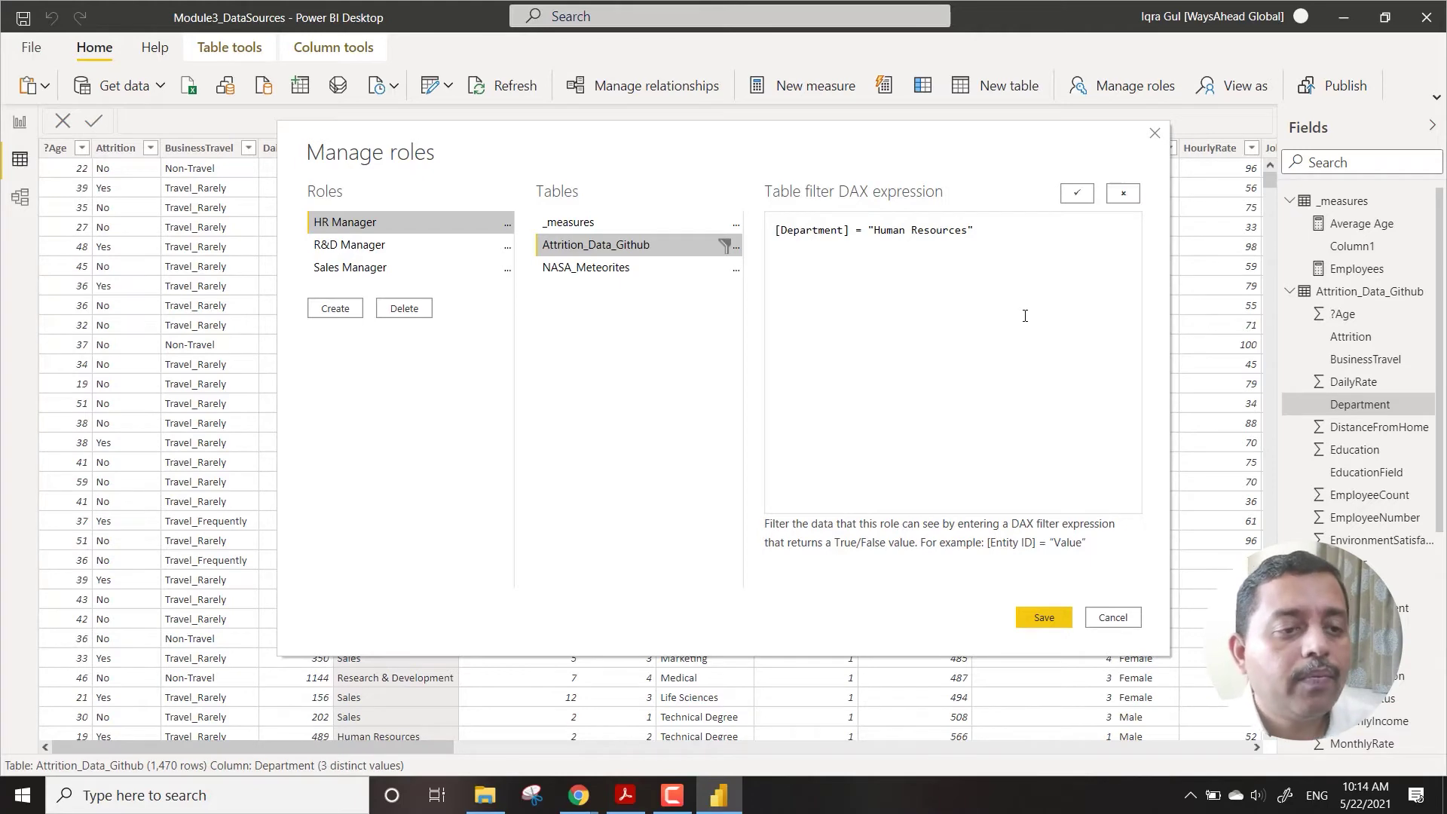
pyautogui.click(1041, 616)
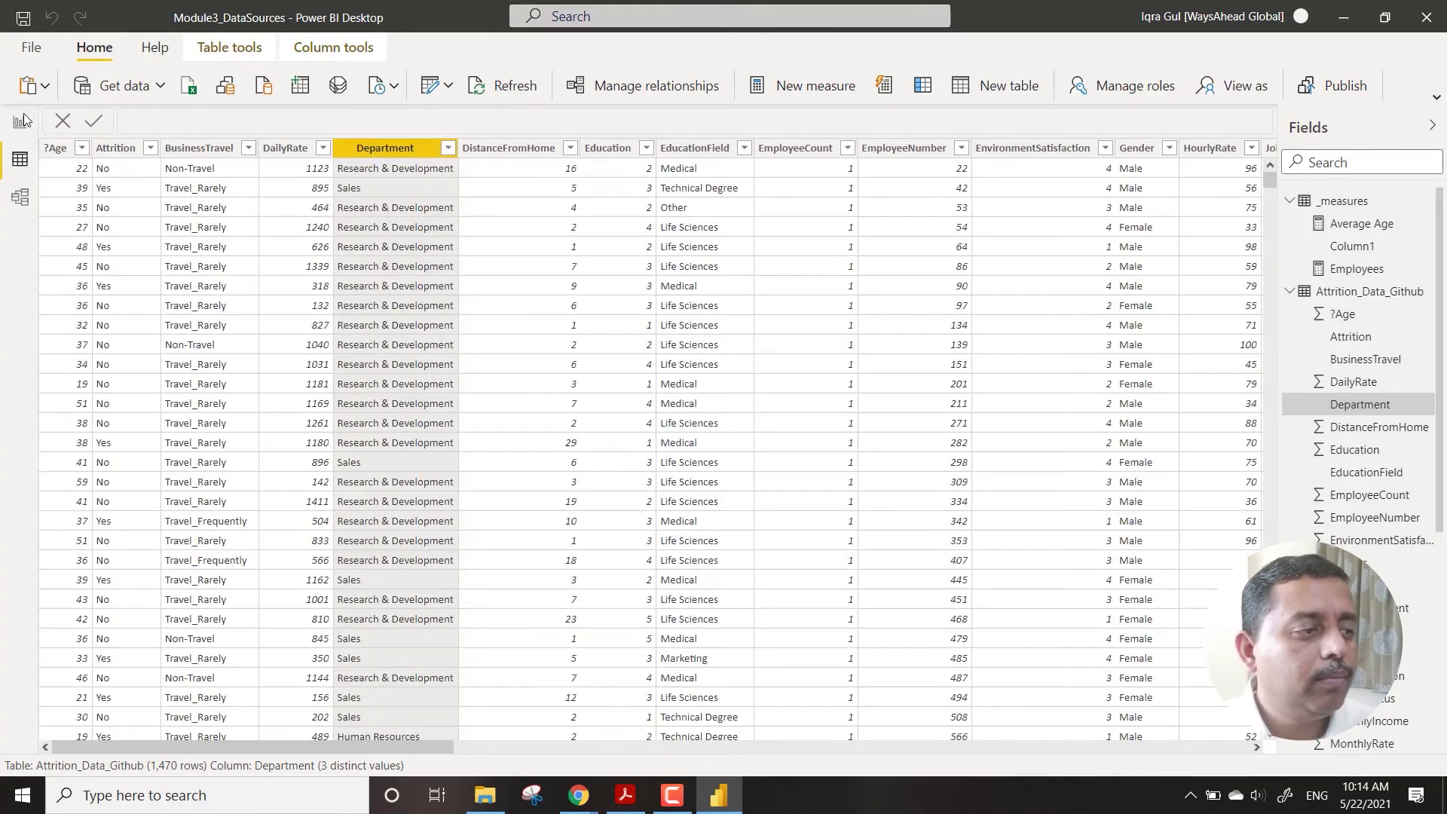
# Preview the Summary report page as the HR Manager role, examine its visuals, and stop viewing as that role
pyautogui.click(20, 123)
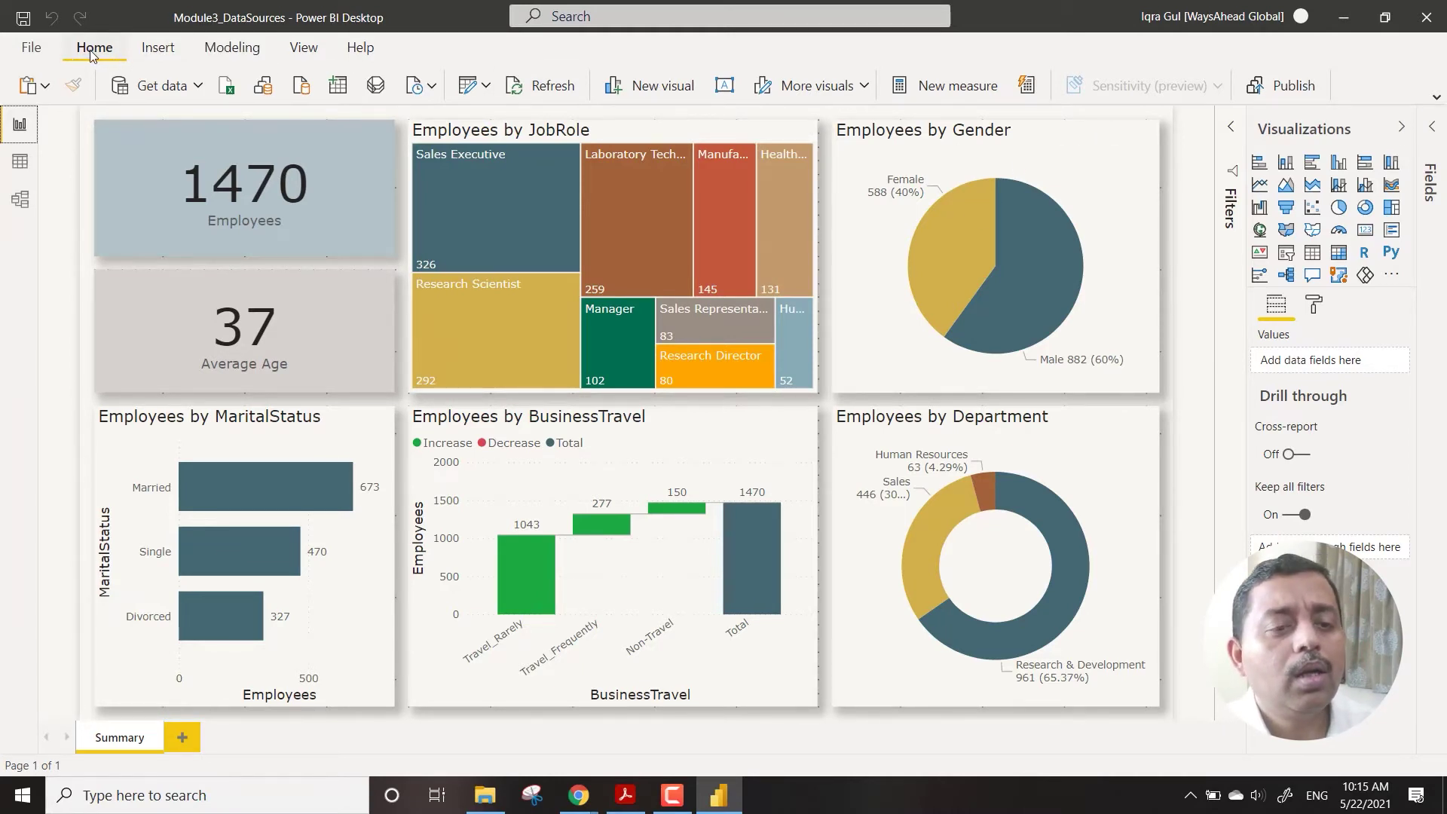
pyautogui.click(228, 51)
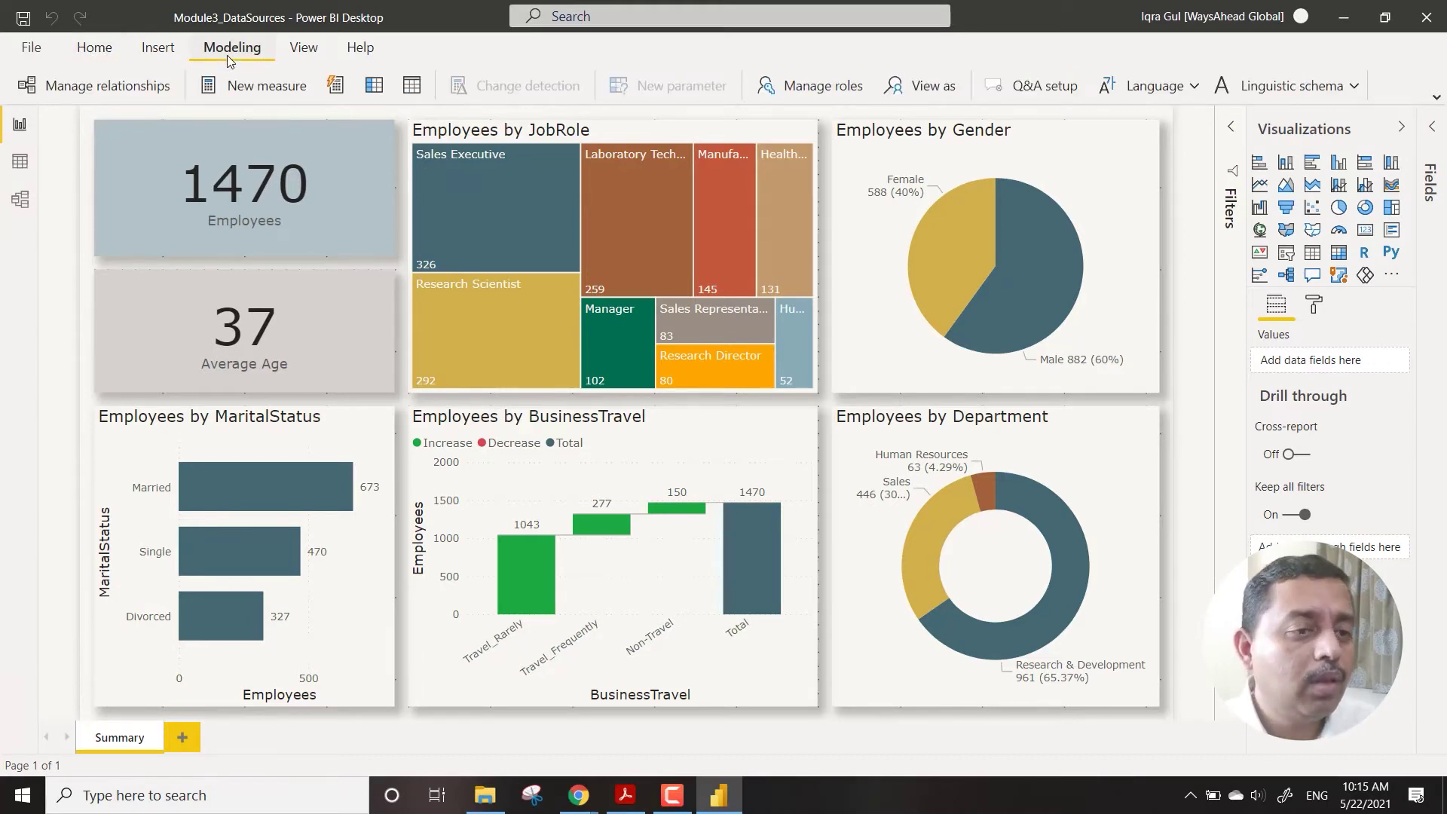
pyautogui.click(934, 86)
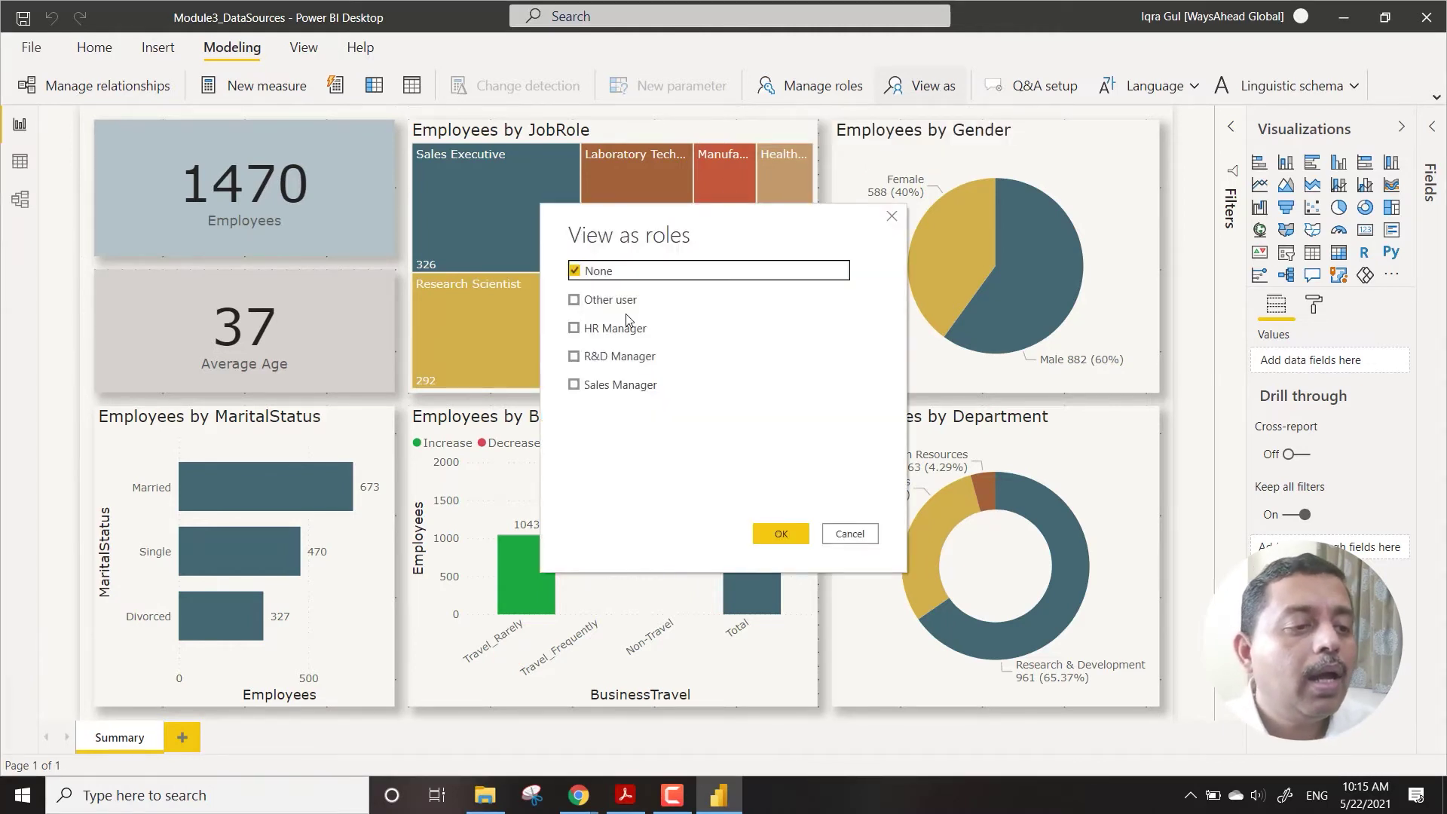
pyautogui.click(619, 329)
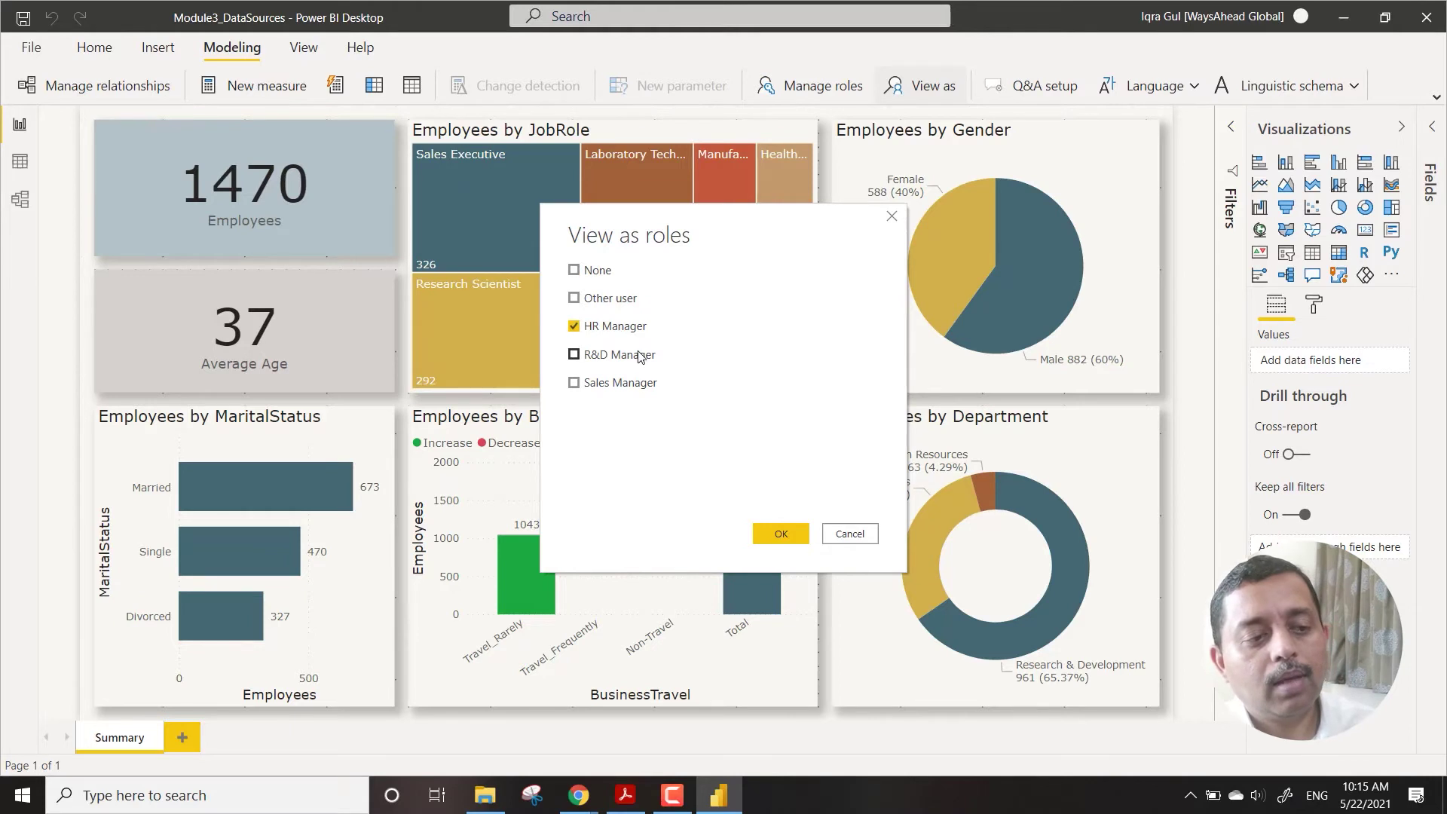
pyautogui.click(781, 534)
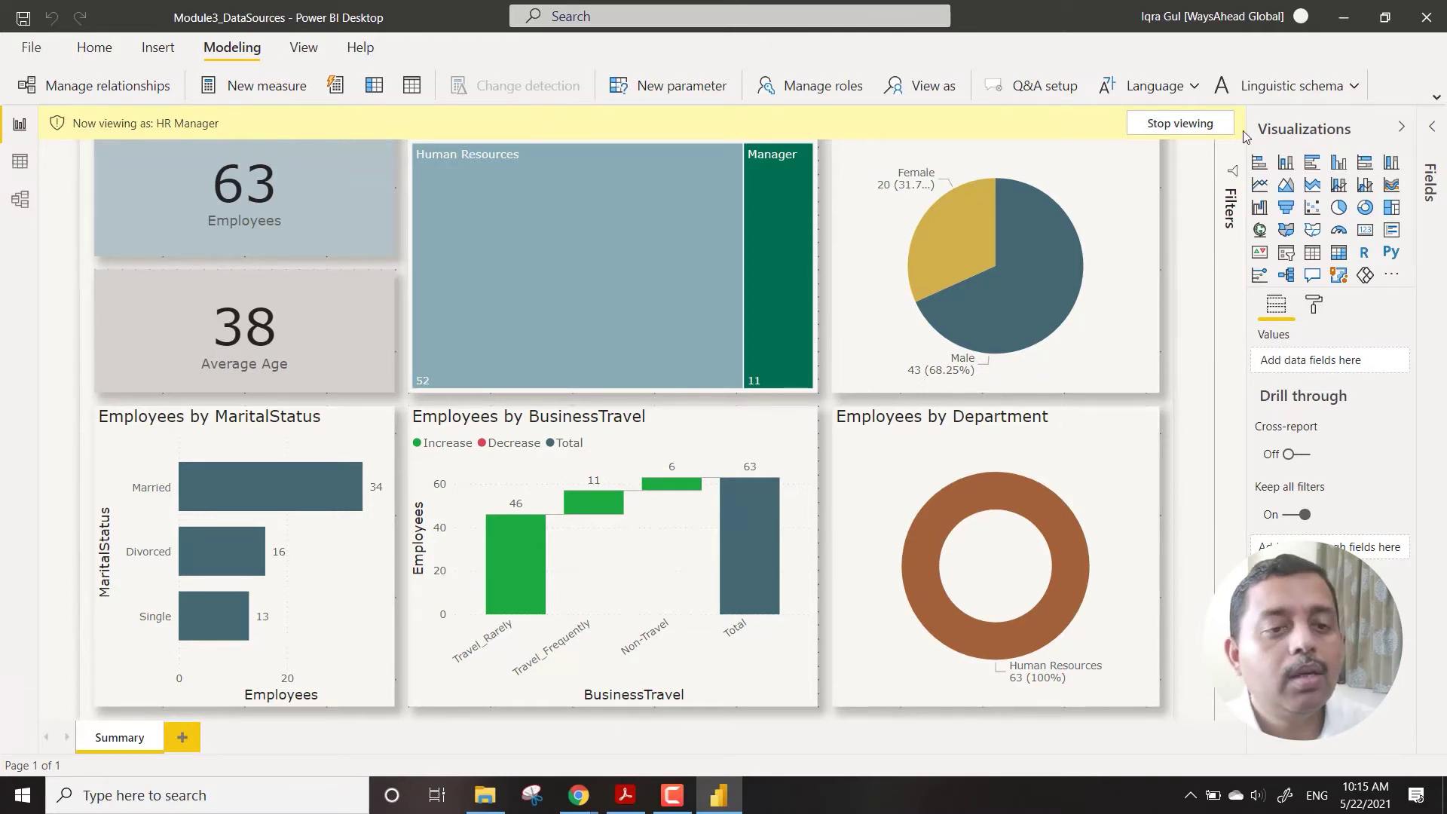
pyautogui.click(1198, 127)
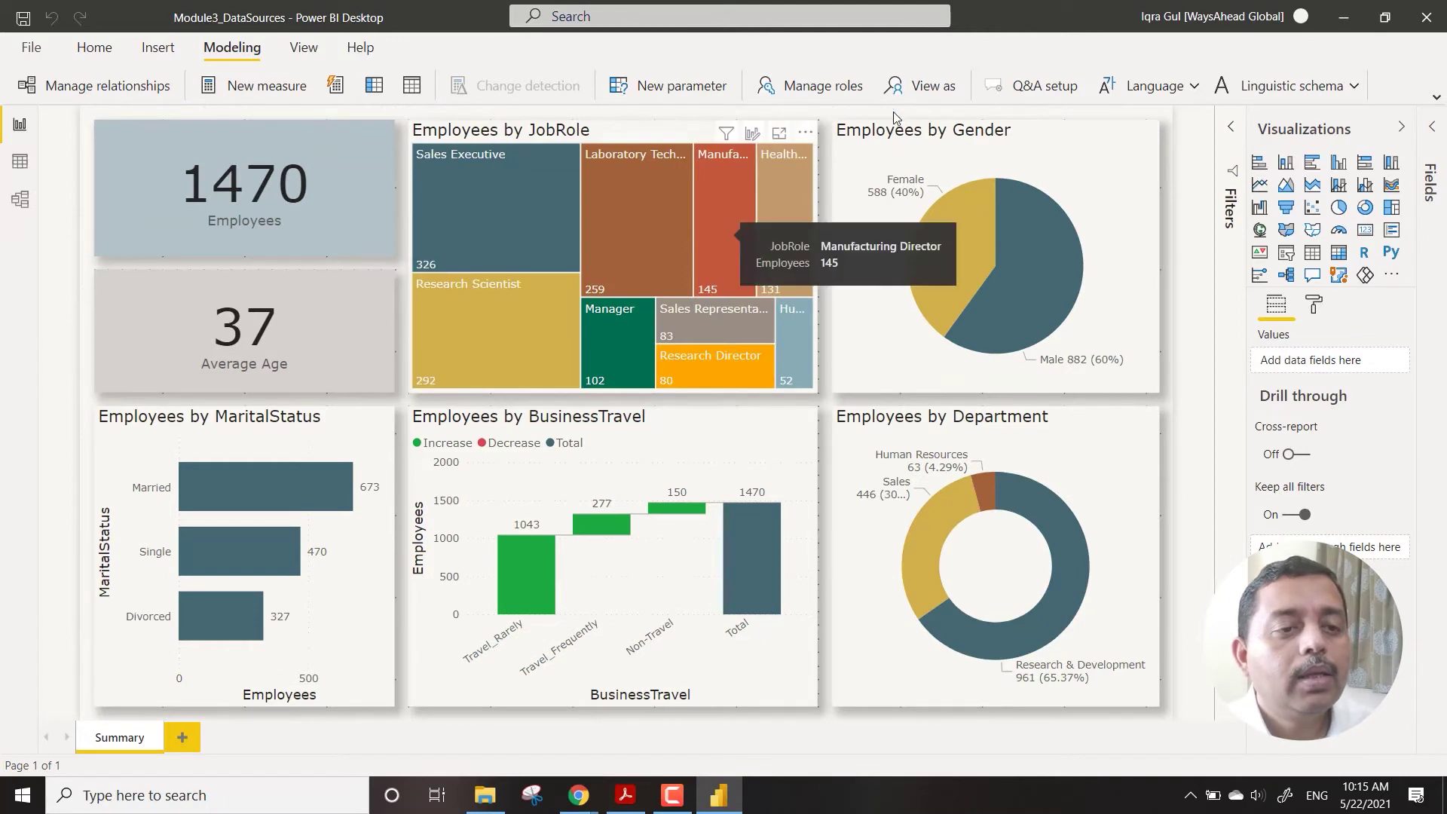
# Preview the Summary page as the R&D Manager role, check its visuals, and end the role preview
pyautogui.click(921, 85)
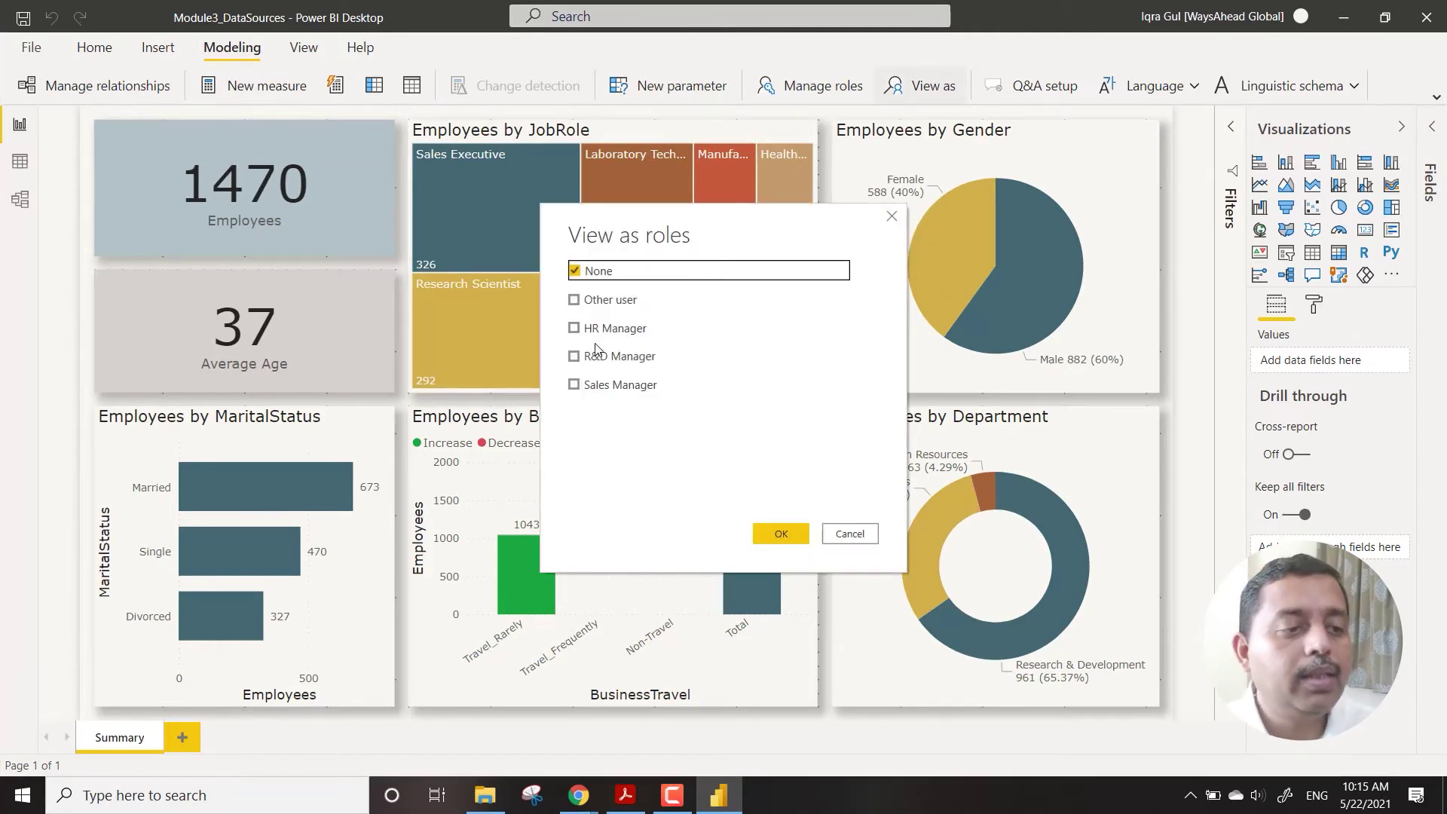
pyautogui.click(610, 355)
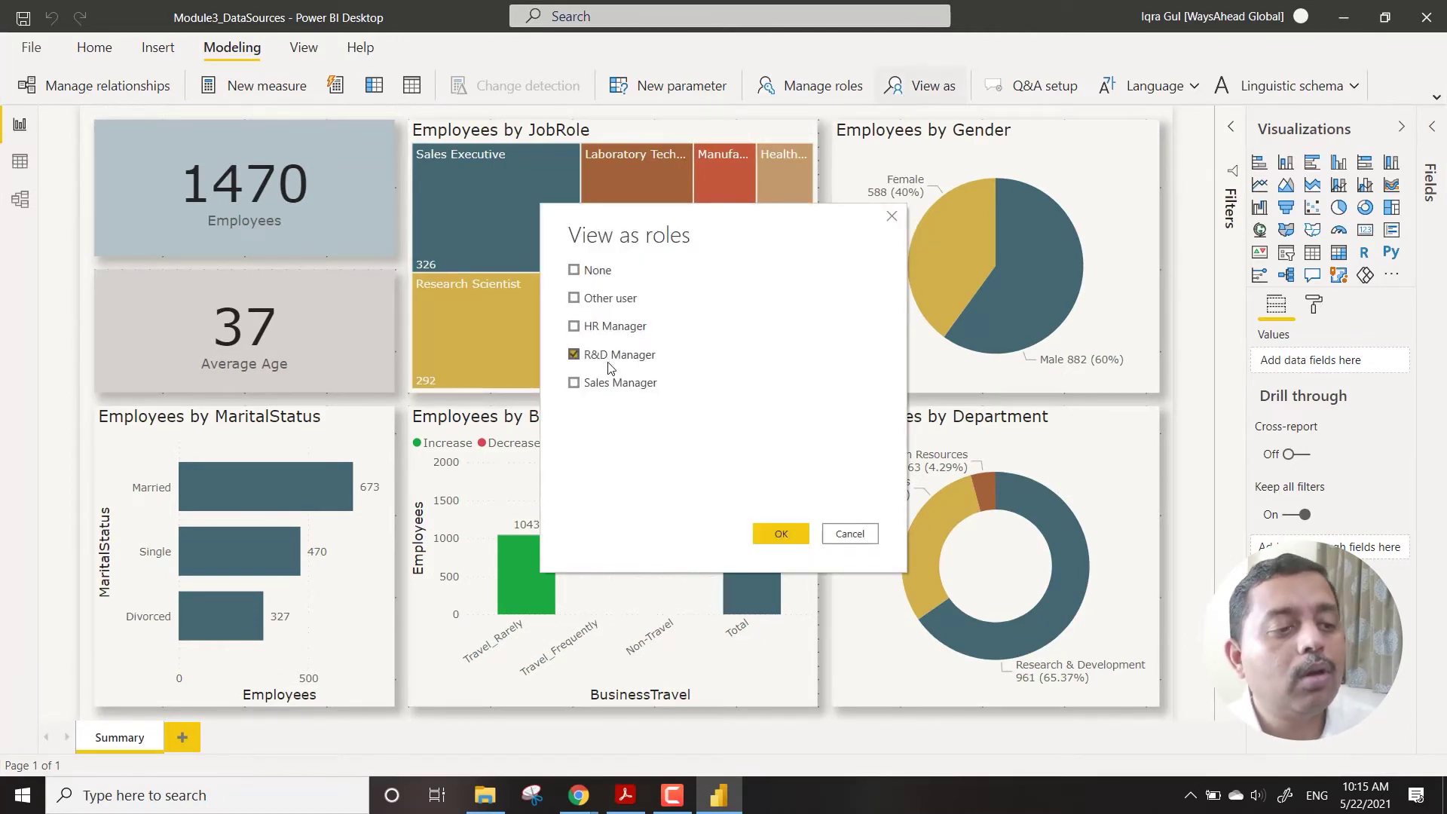
pyautogui.click(780, 534)
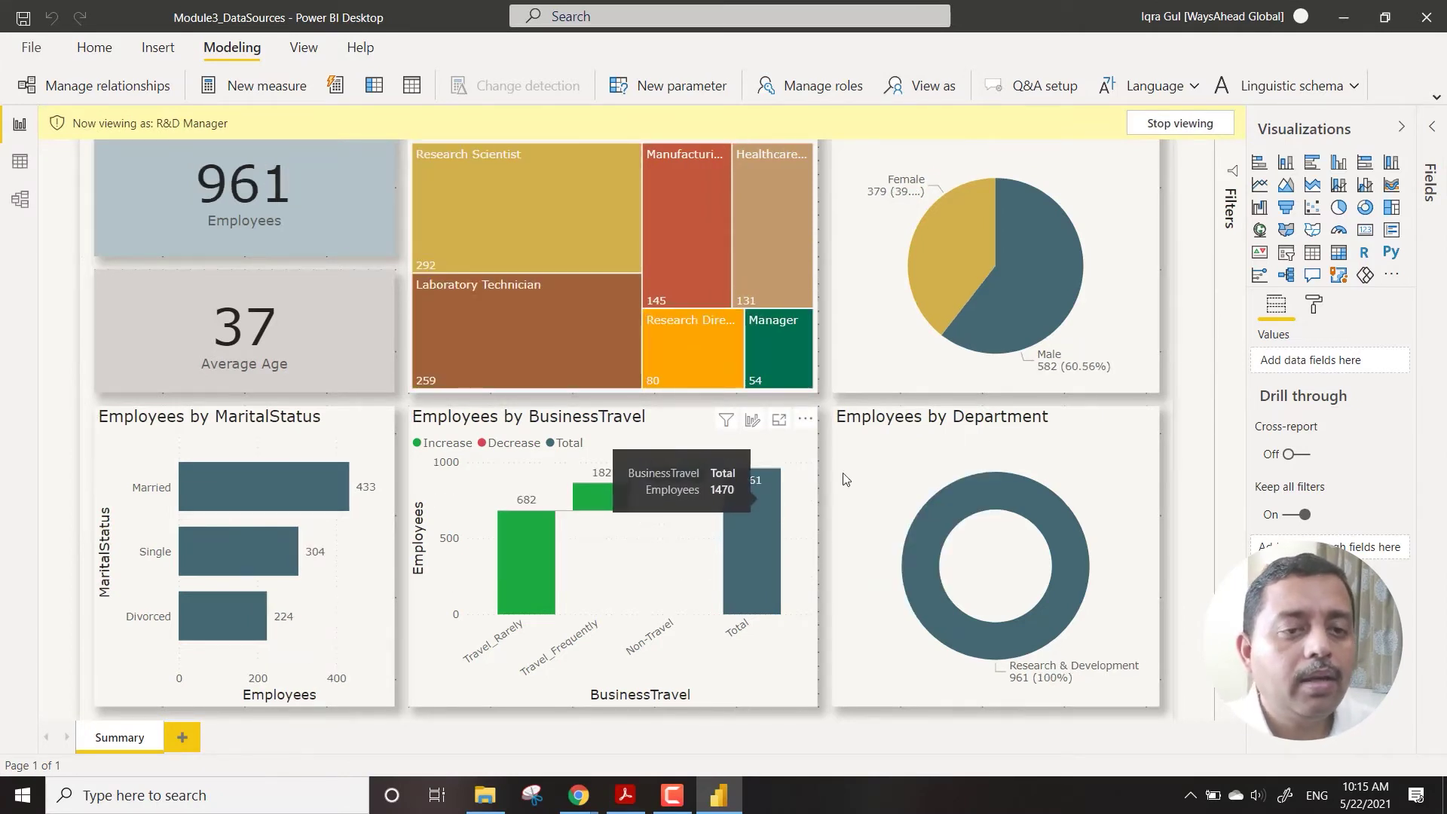
pyautogui.click(1179, 123)
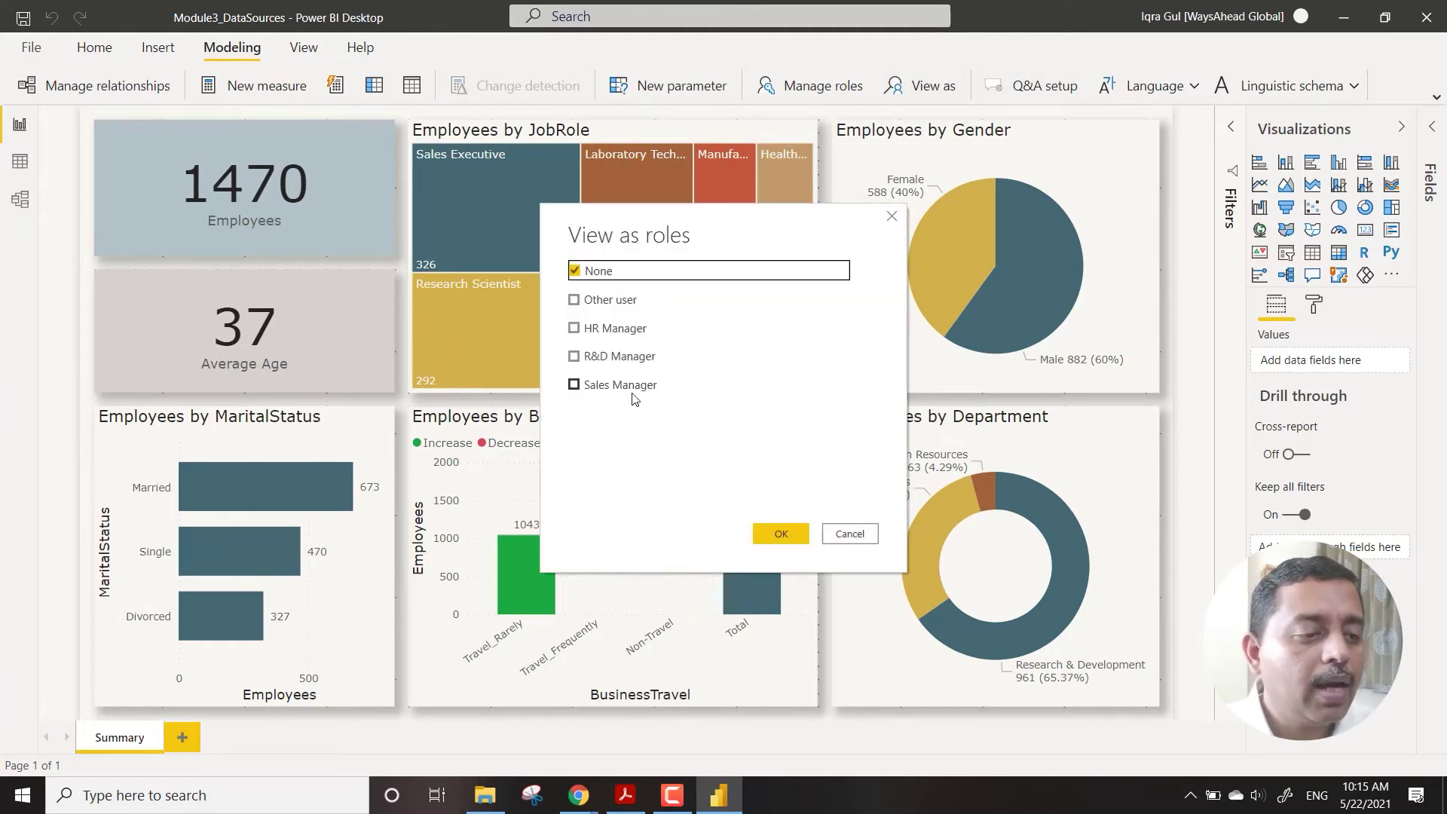
# Preview the Summary page as the Sales Manager role, check its visuals, and end the role preview
pyautogui.click(639, 387)
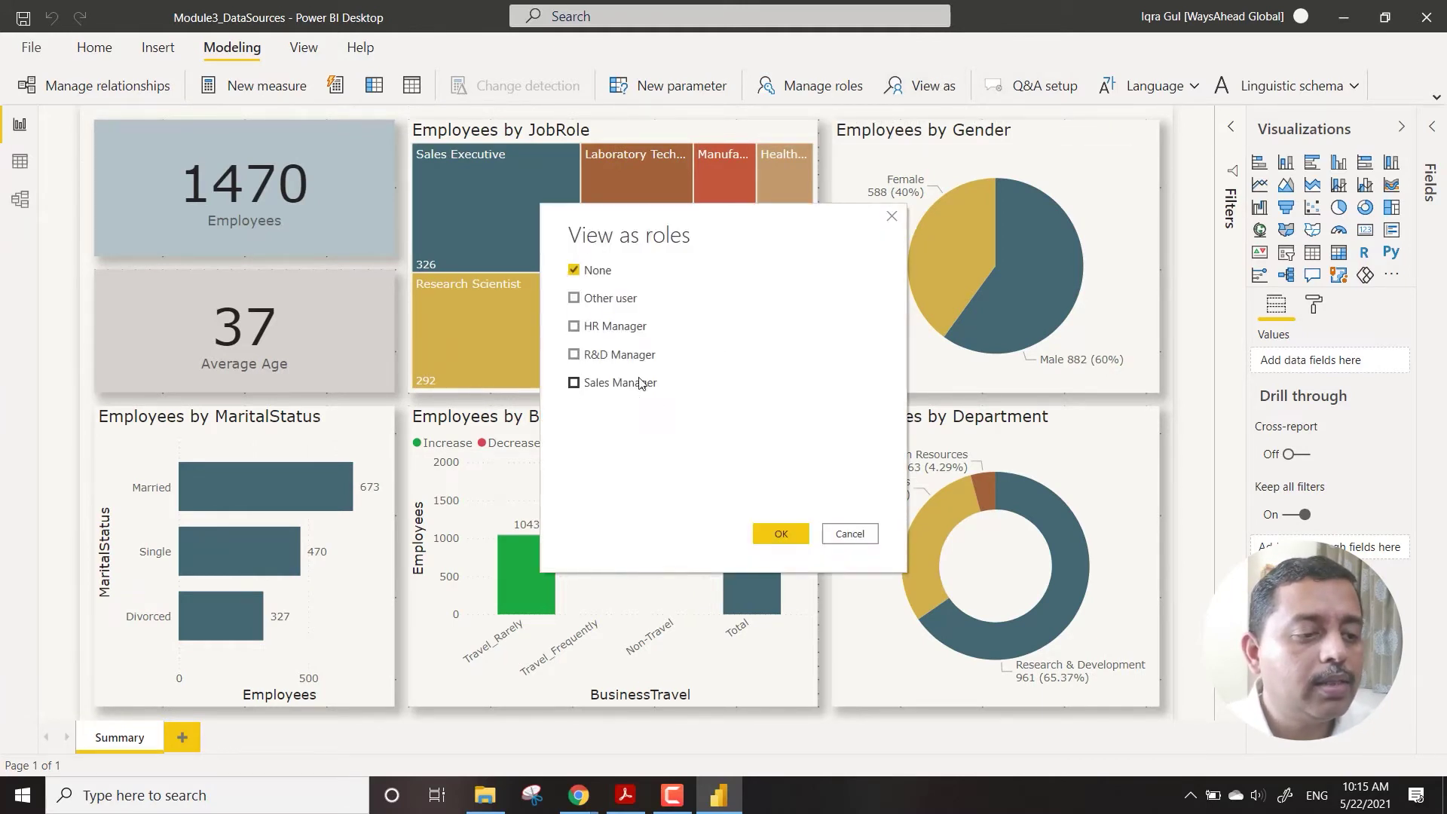
pyautogui.click(784, 532)
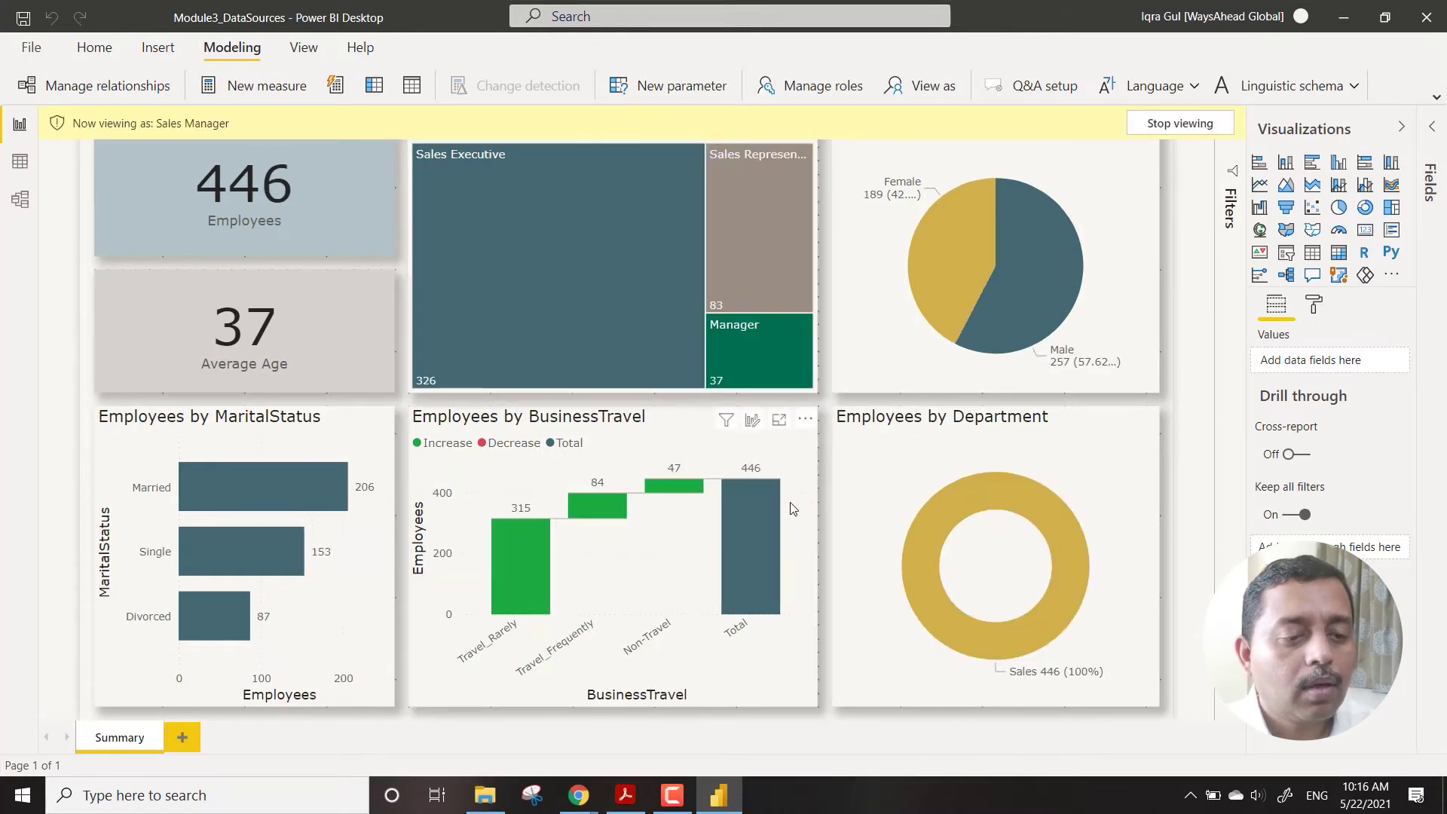
pyautogui.click(1180, 124)
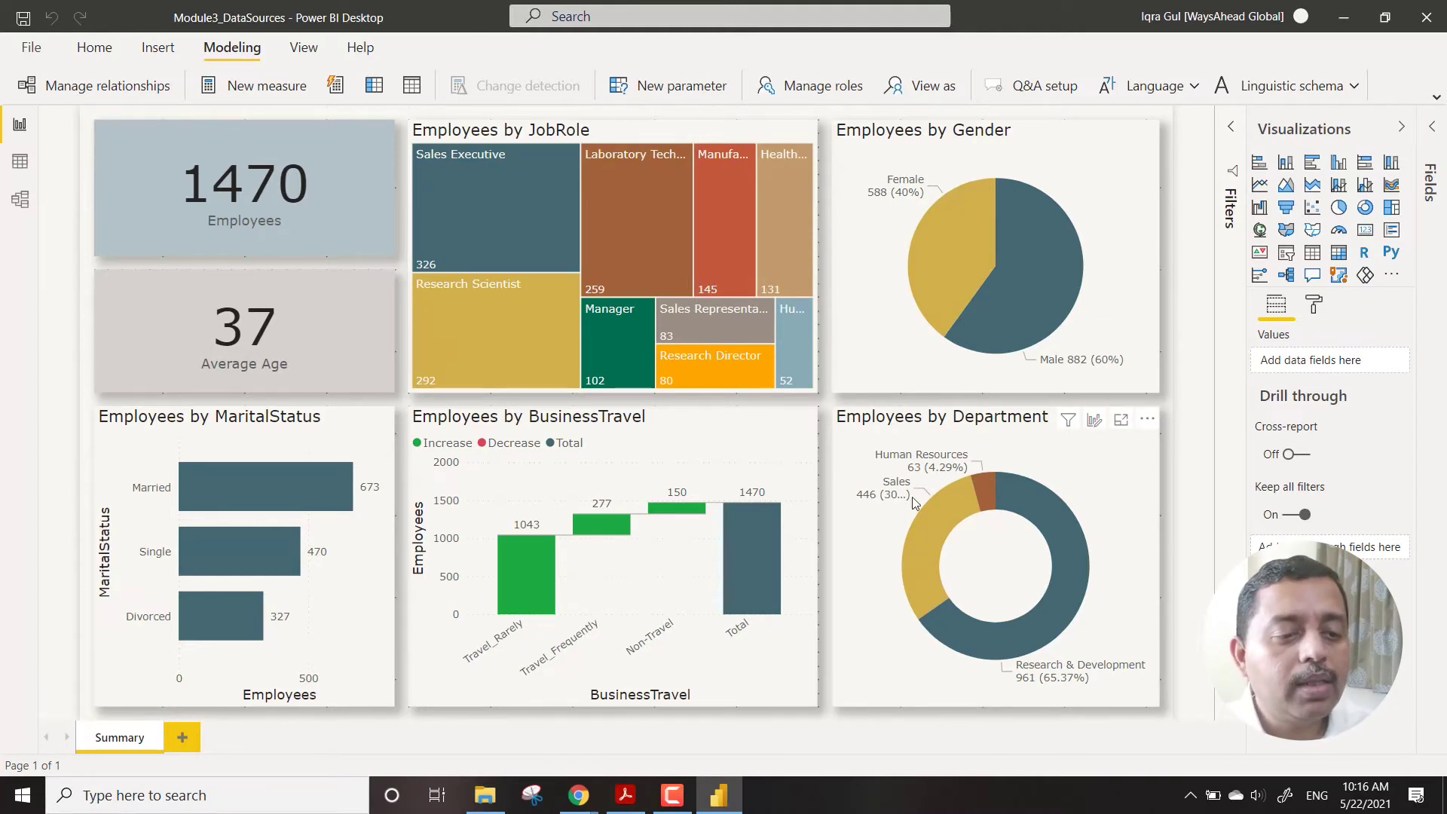
# Examine the Employees by Department chart and the Attrition_Data_Github fields, and look through the table's columns in the data view
pyautogui.moveTo(1009, 490)
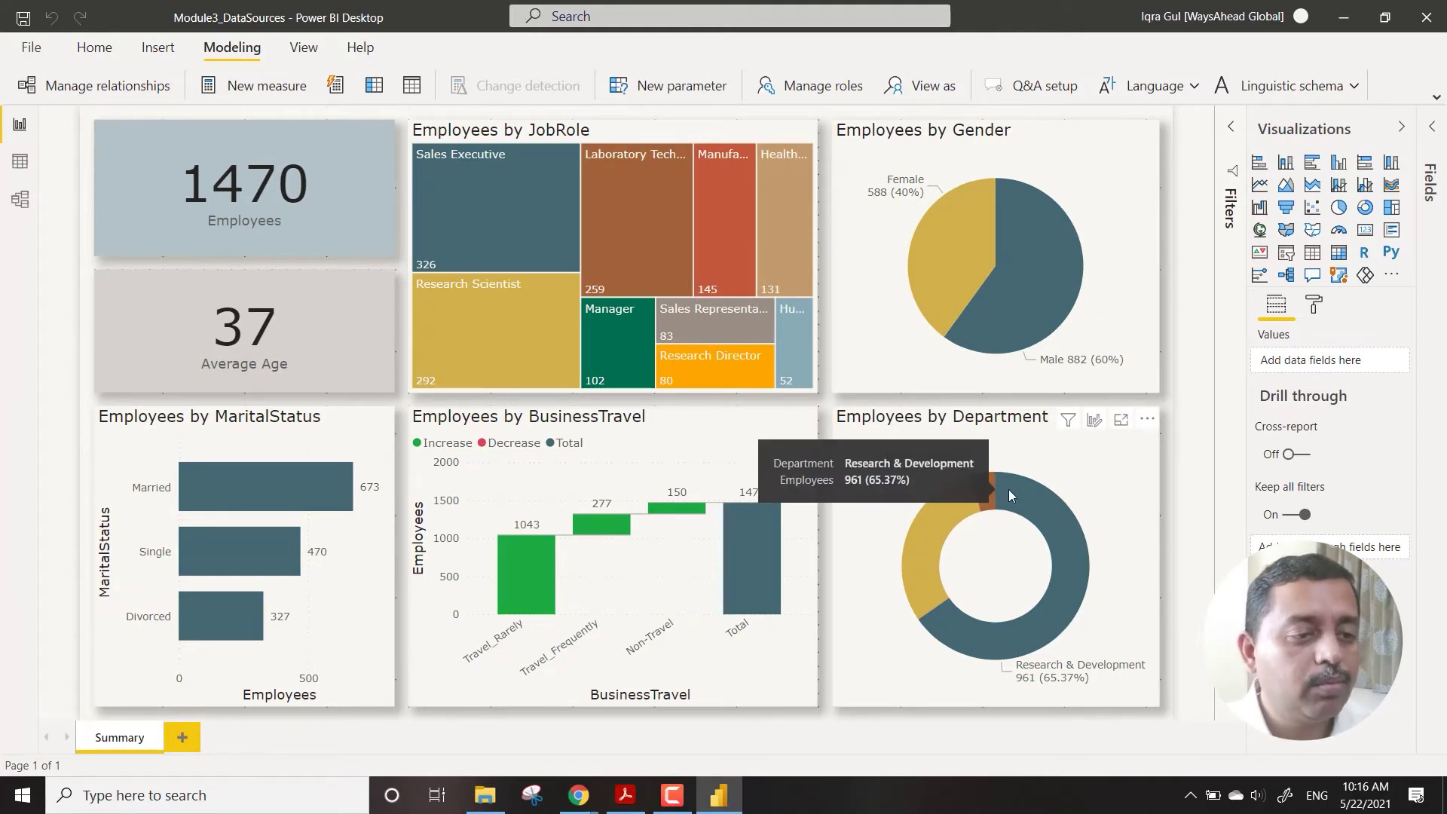
pyautogui.click(1044, 467)
pyautogui.click(1429, 134)
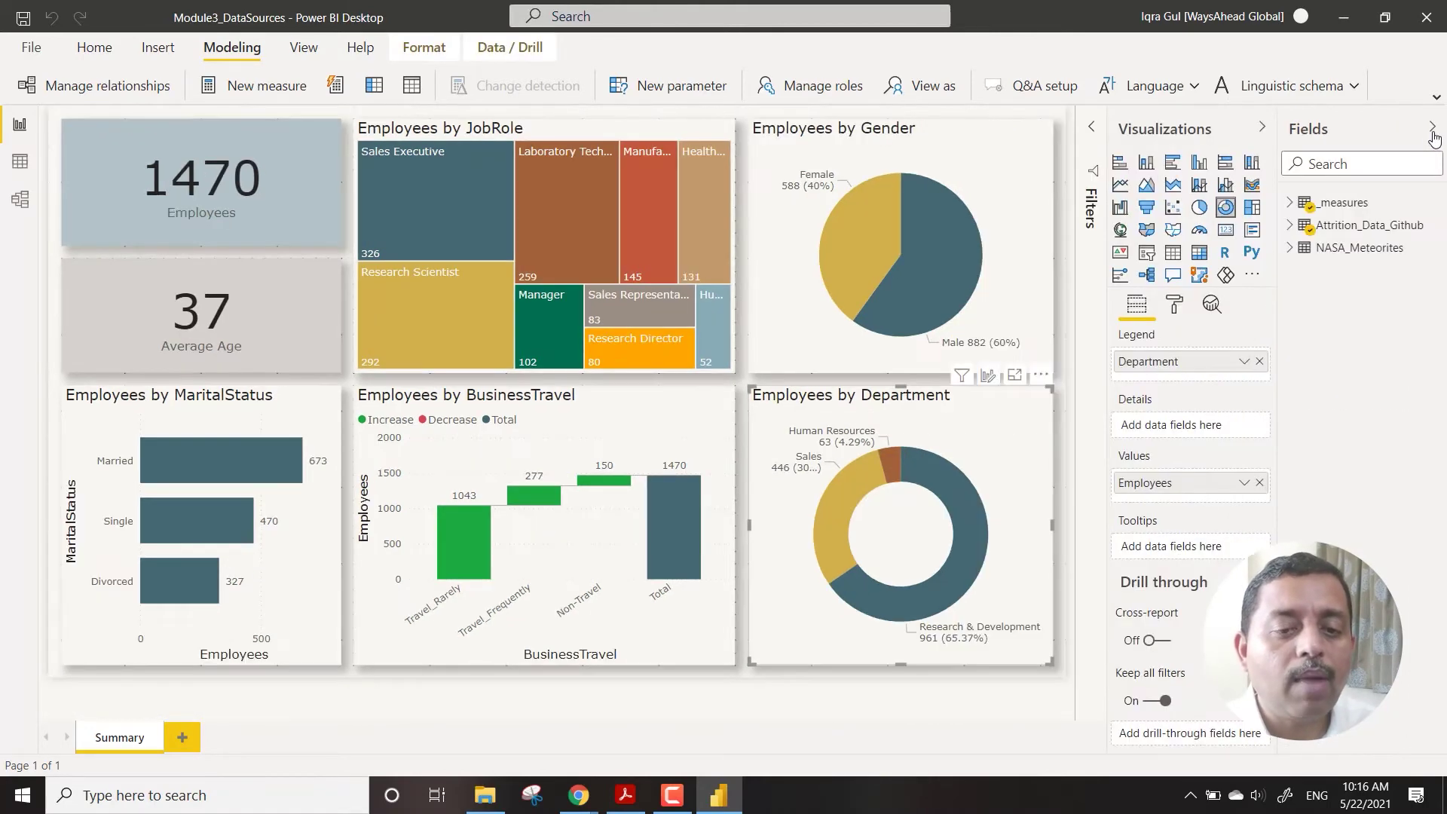
pyautogui.click(1289, 225)
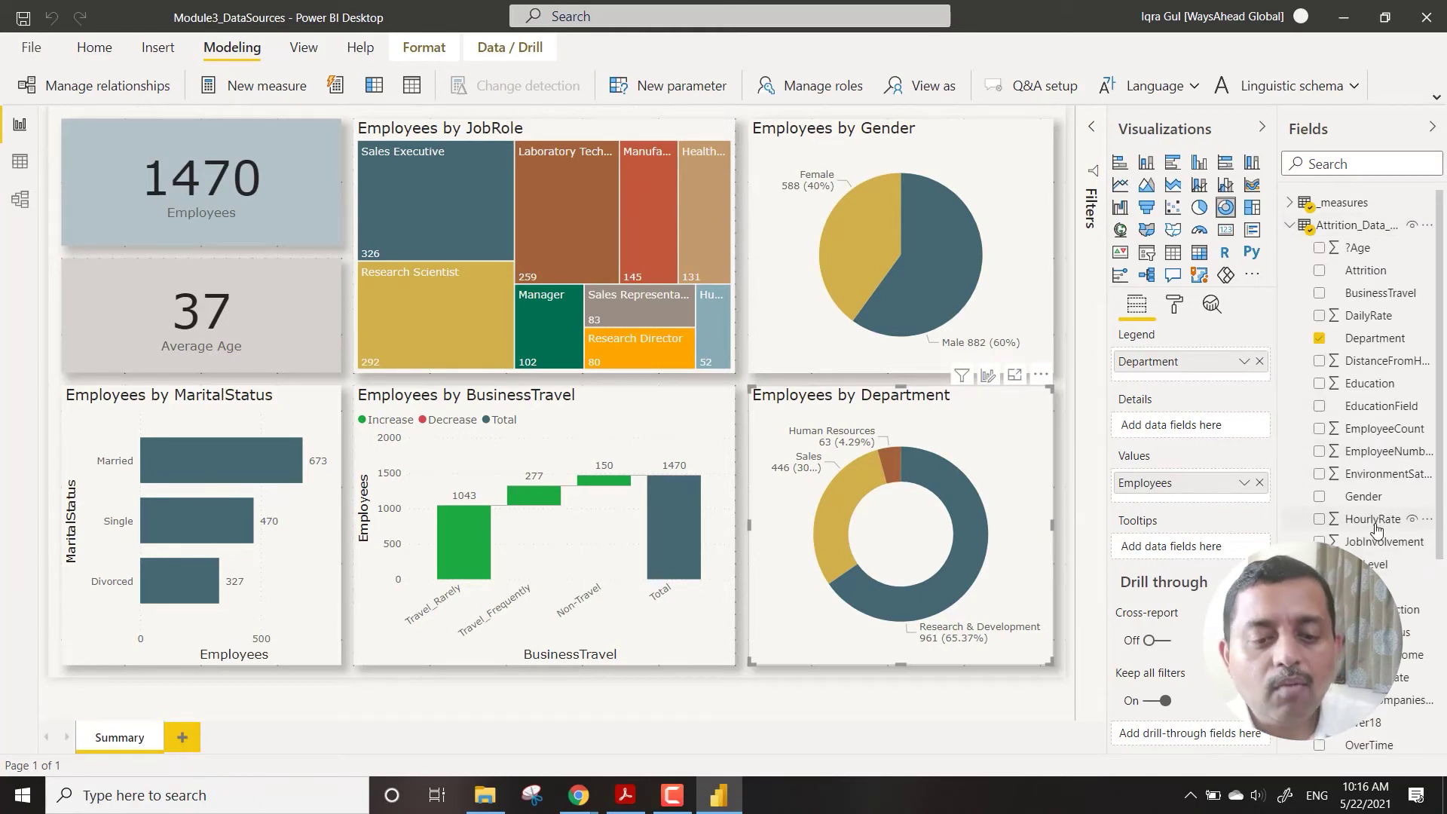
pyautogui.scroll(-2, 1375, 531)
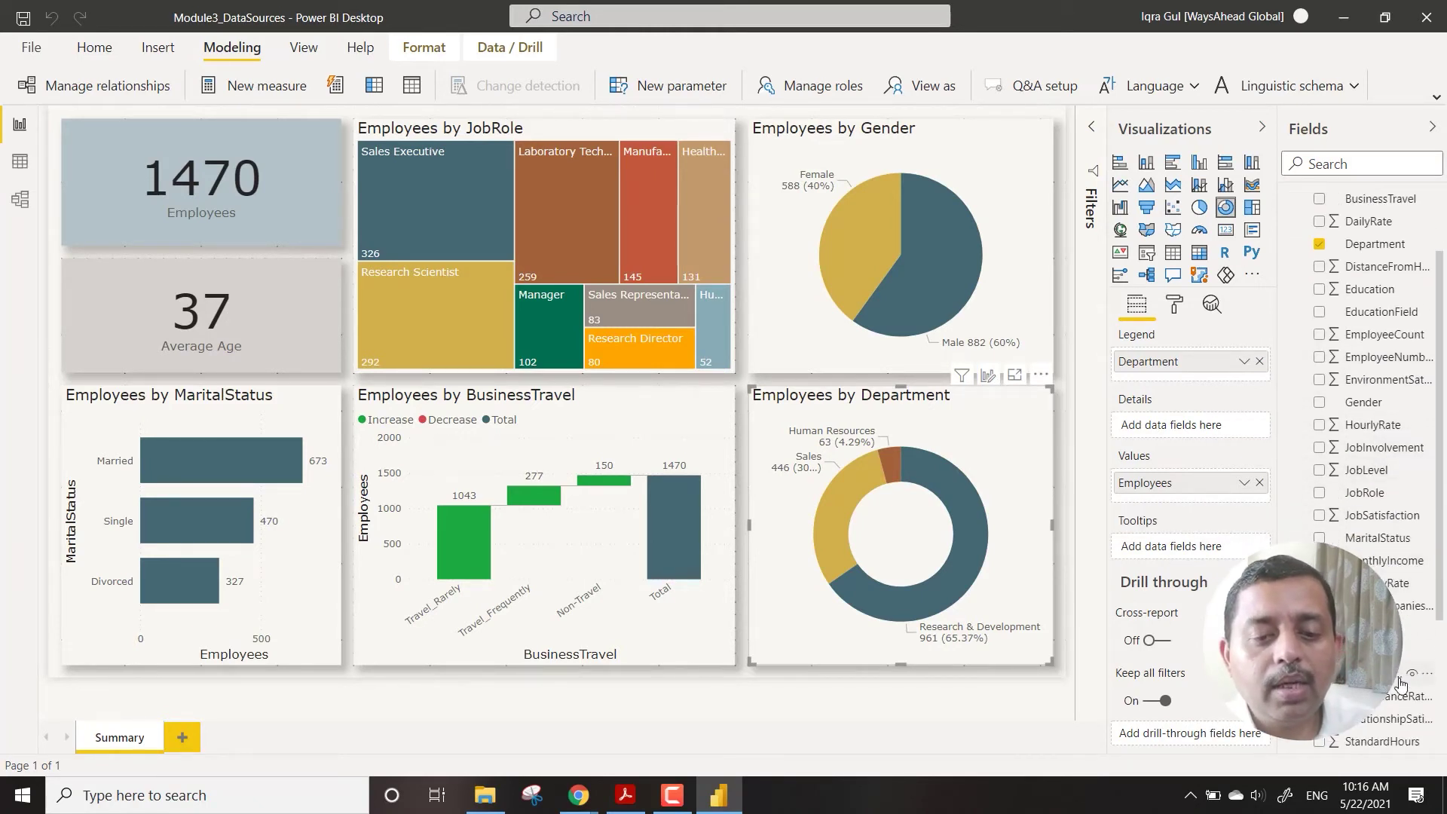
pyautogui.scroll(-3, 1401, 682)
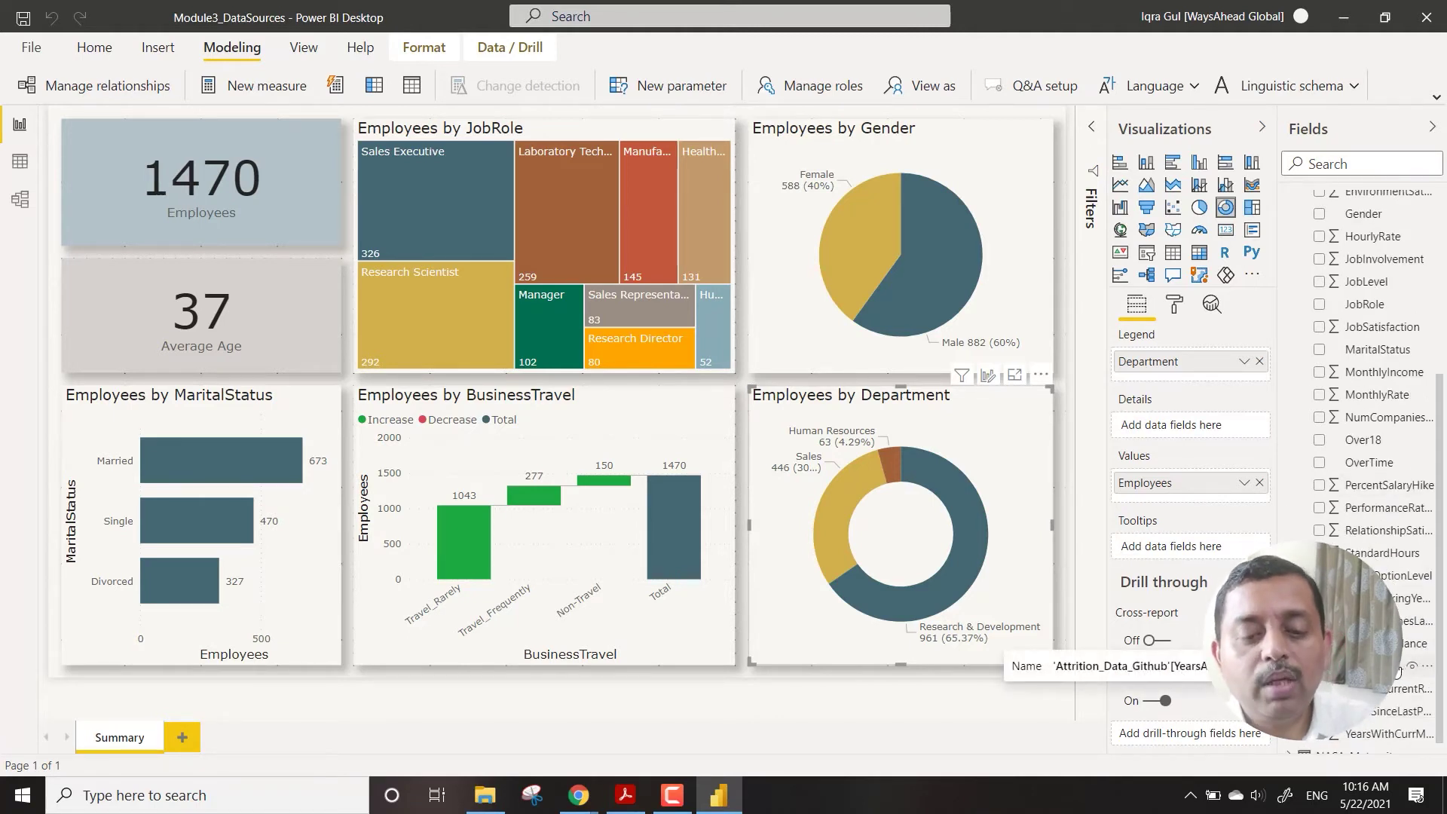
pyautogui.scroll(2, 1397, 656)
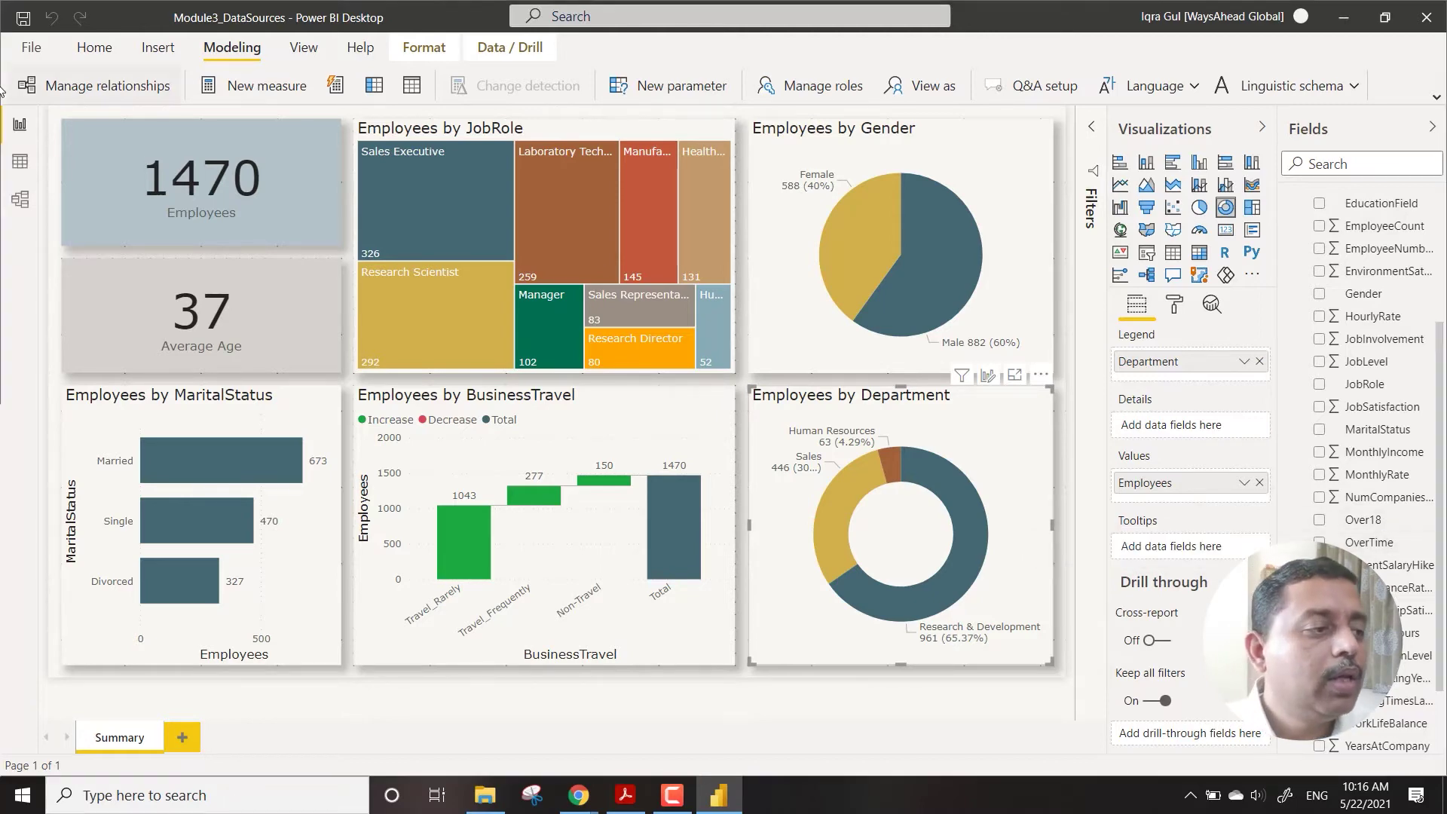
pyautogui.click(21, 162)
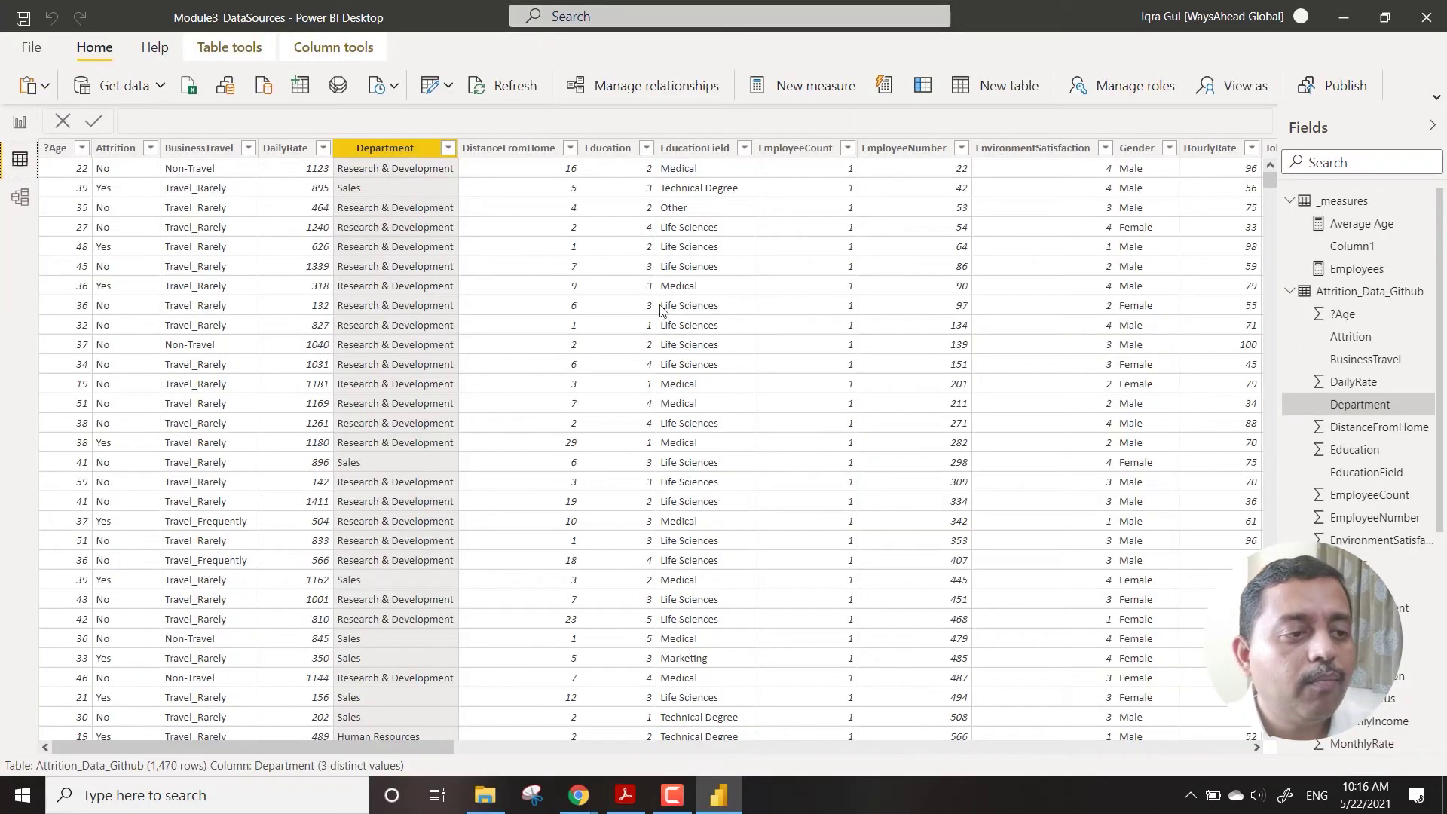
pyautogui.moveTo(419, 747); pyautogui.dragTo(593, 757)
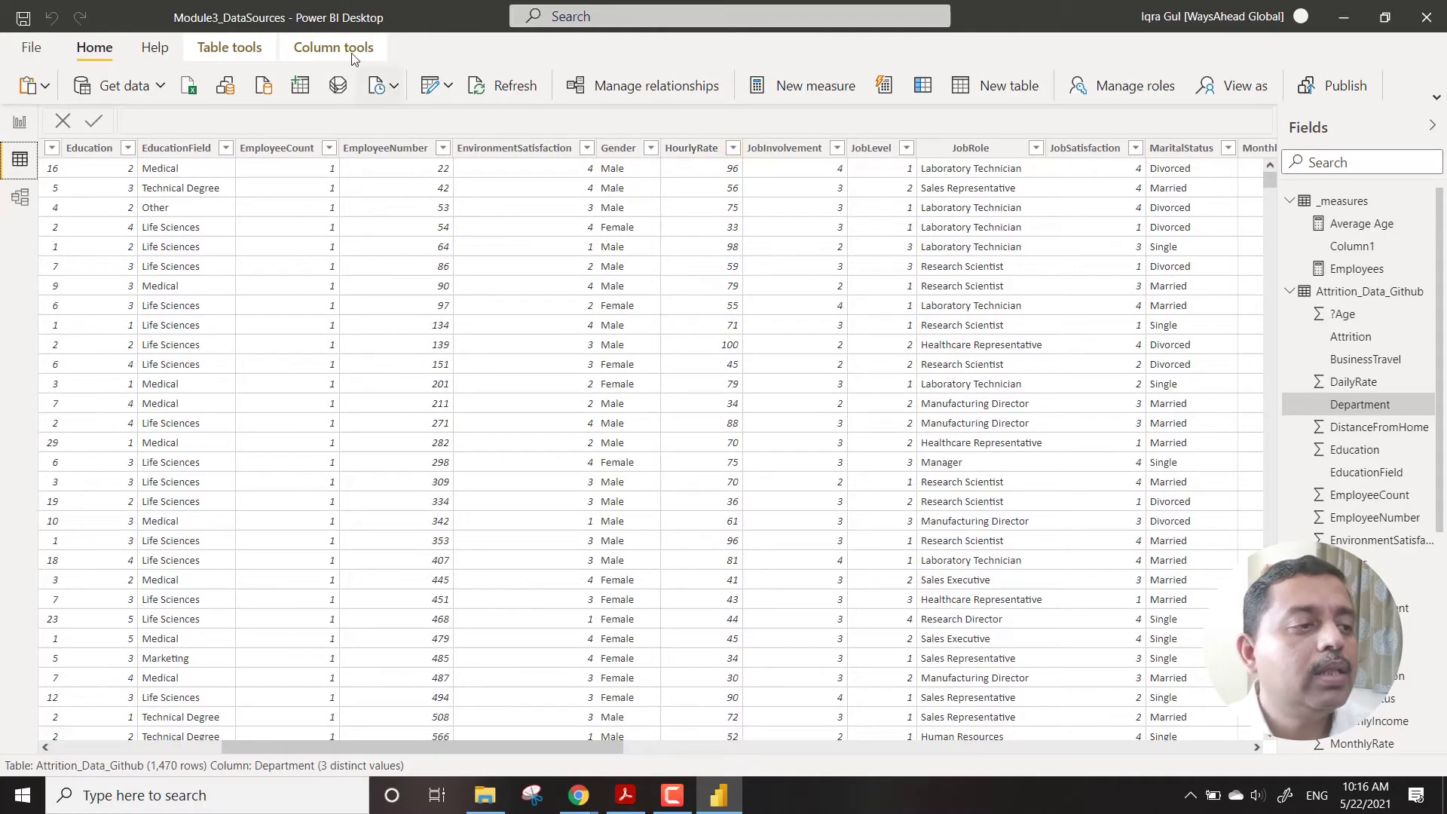
# Add a calculated column named Pay Type to the Attrition_Data_Github table
pyautogui.click(232, 42)
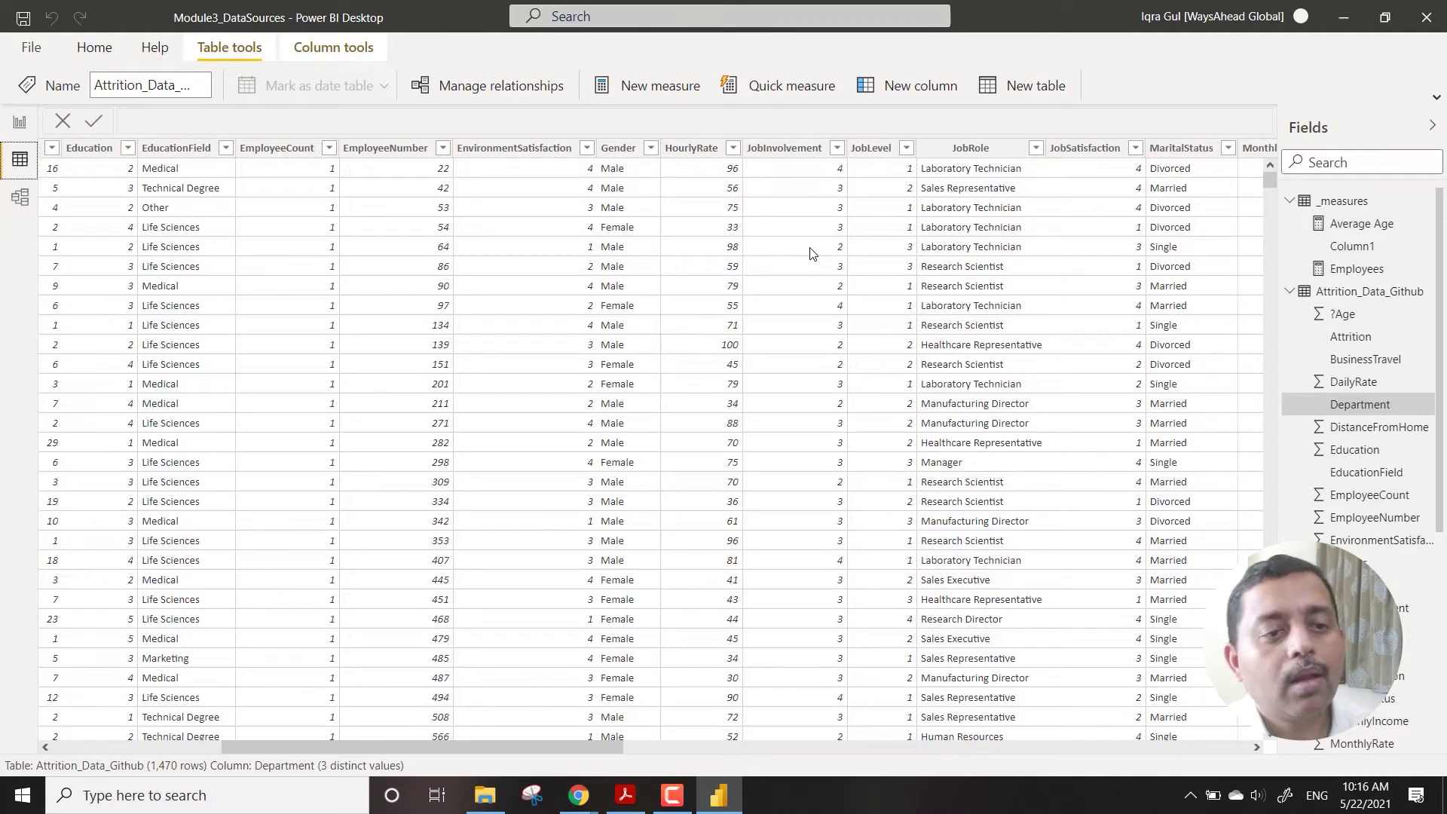
pyautogui.click(918, 92)
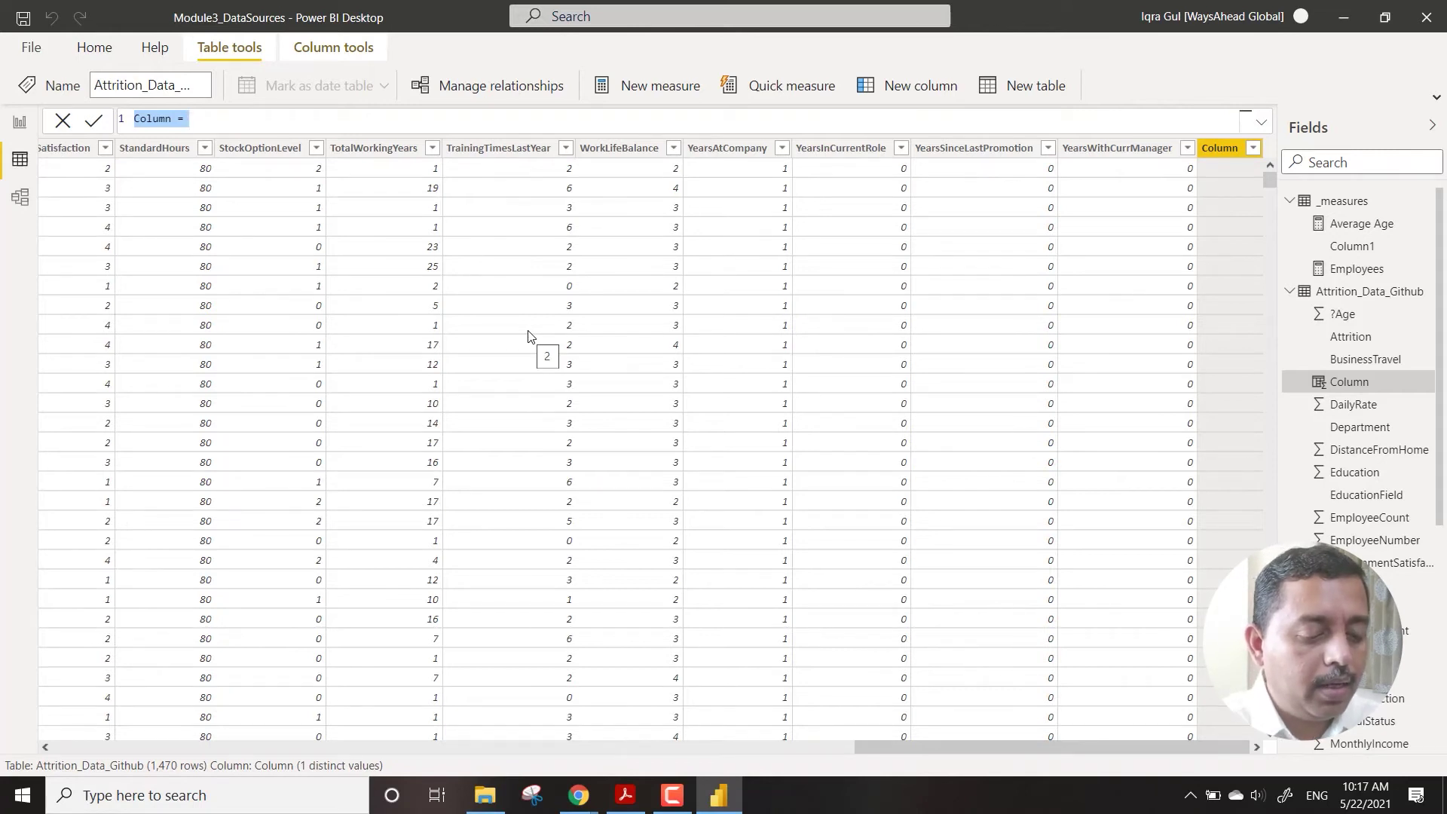
pyautogui.write('Pay ')
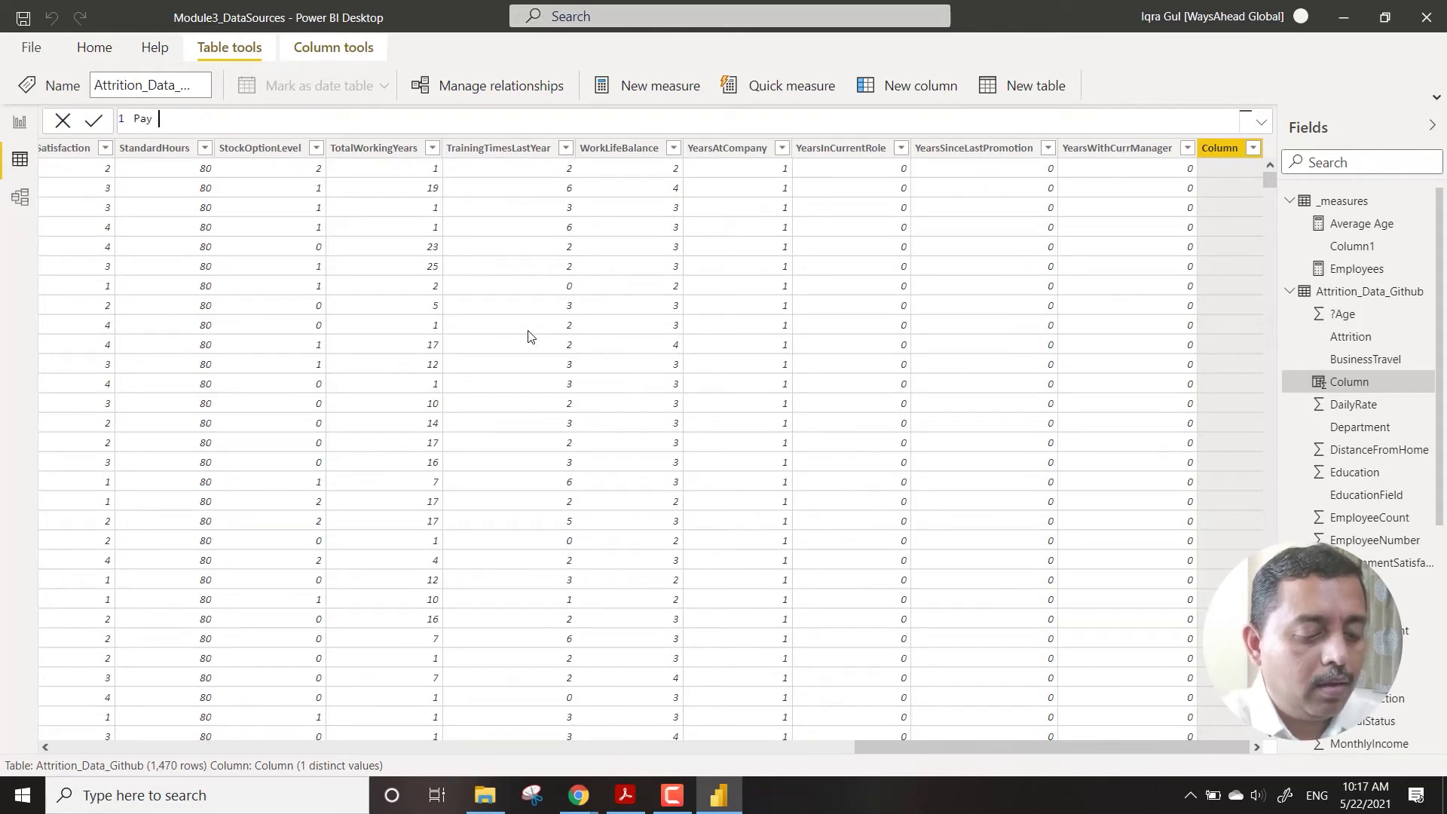
pyautogui.write('Type = ')
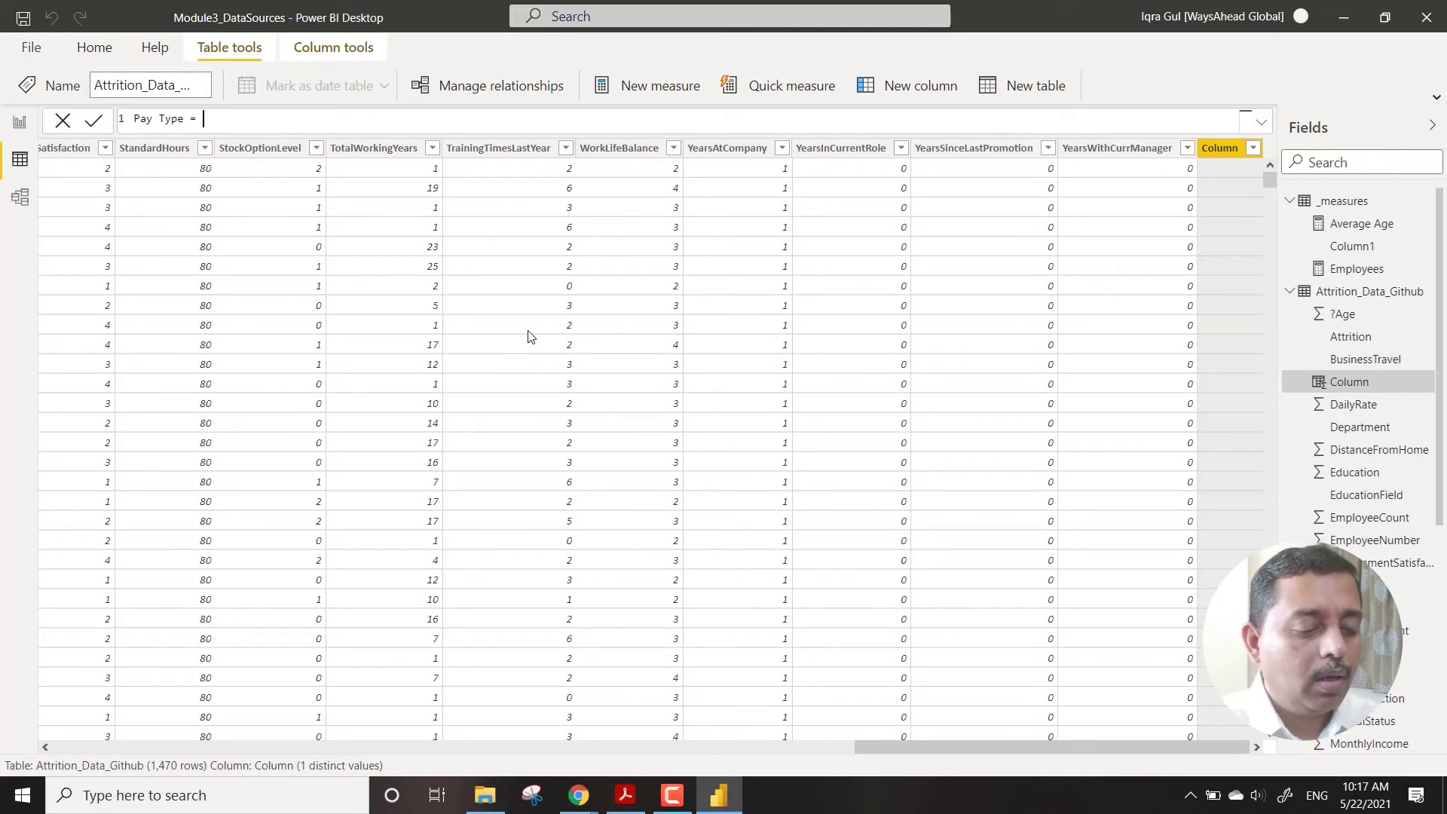
# Define Pay Type with an IF formula returning "High" when Attrition_Data_Github[HourlyRate] is greater than 100, otherwise "Regular"
pyautogui.write('if(')
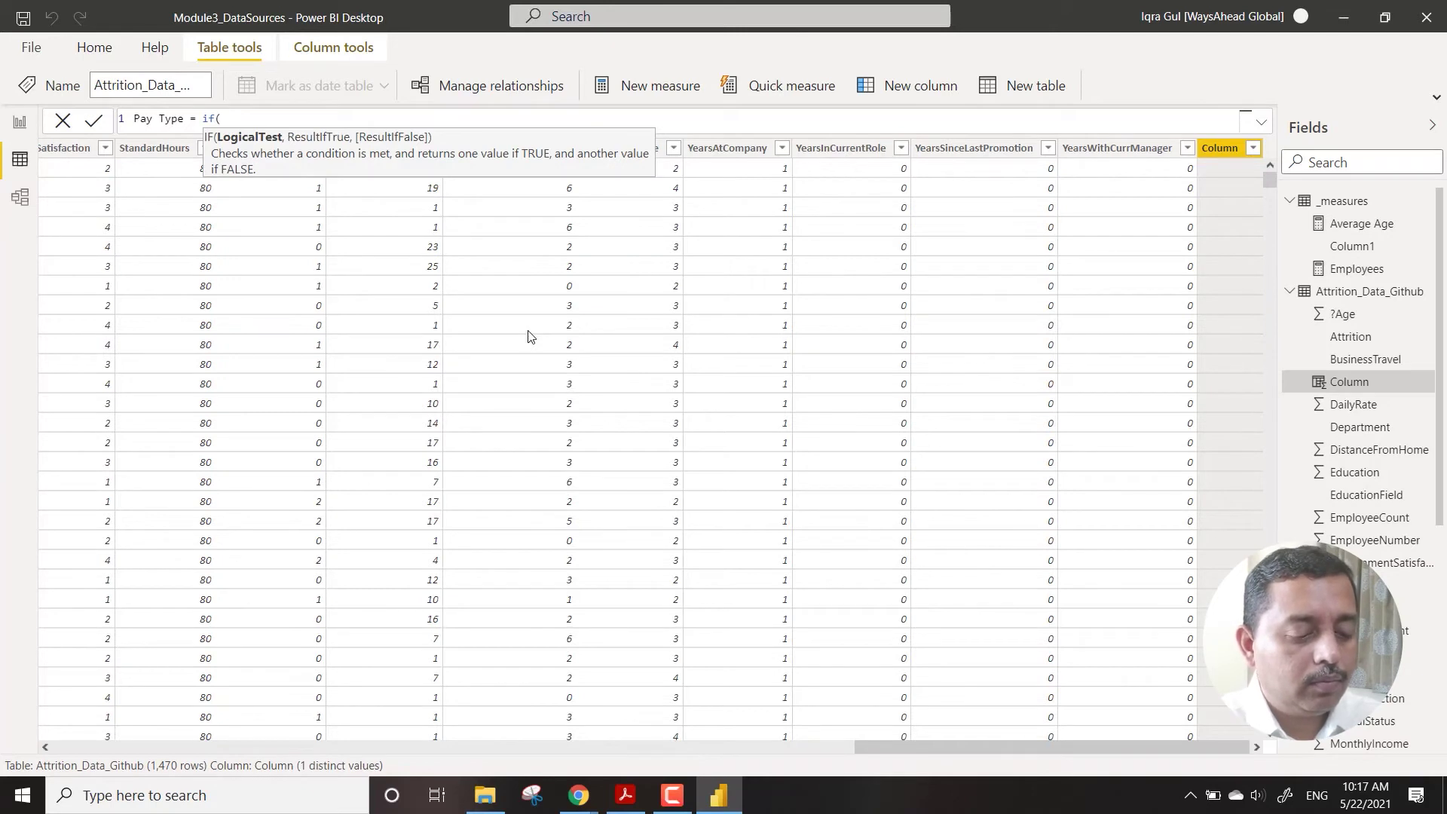
pyautogui.write('hour')
pyautogui.press('Up')
pyautogui.press('Up')
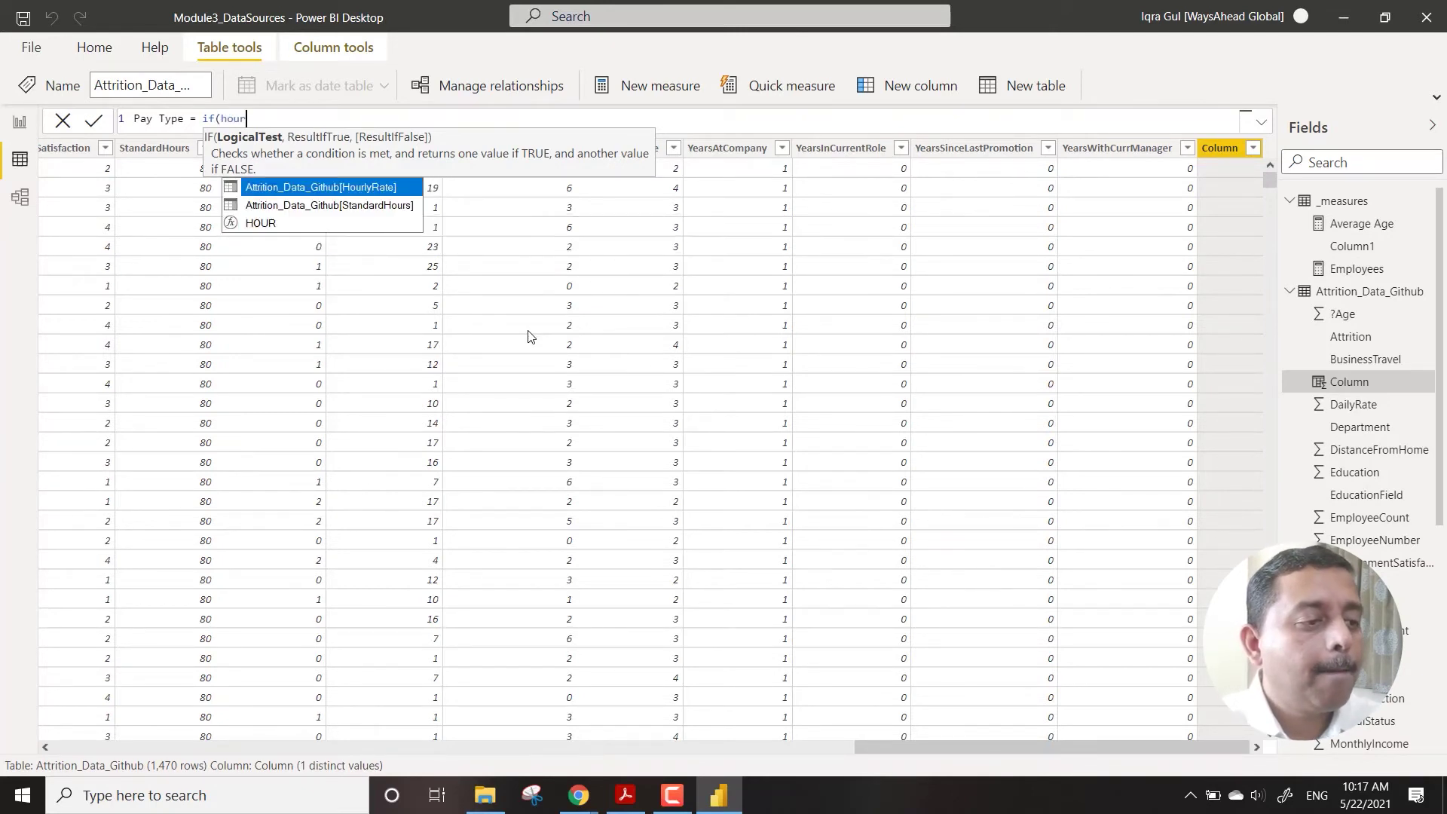
pyautogui.press('Tab')
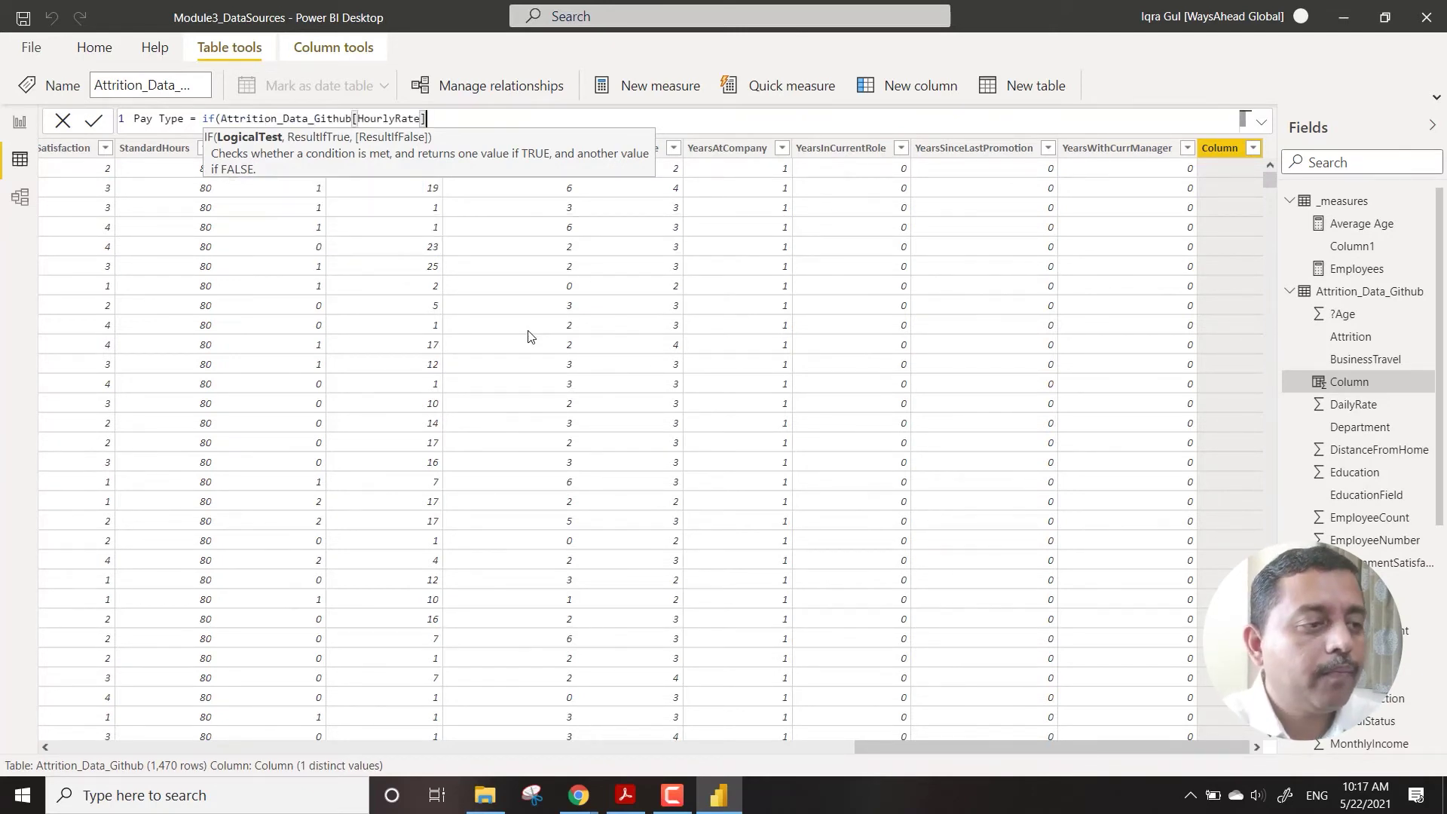
pyautogui.write('>100')
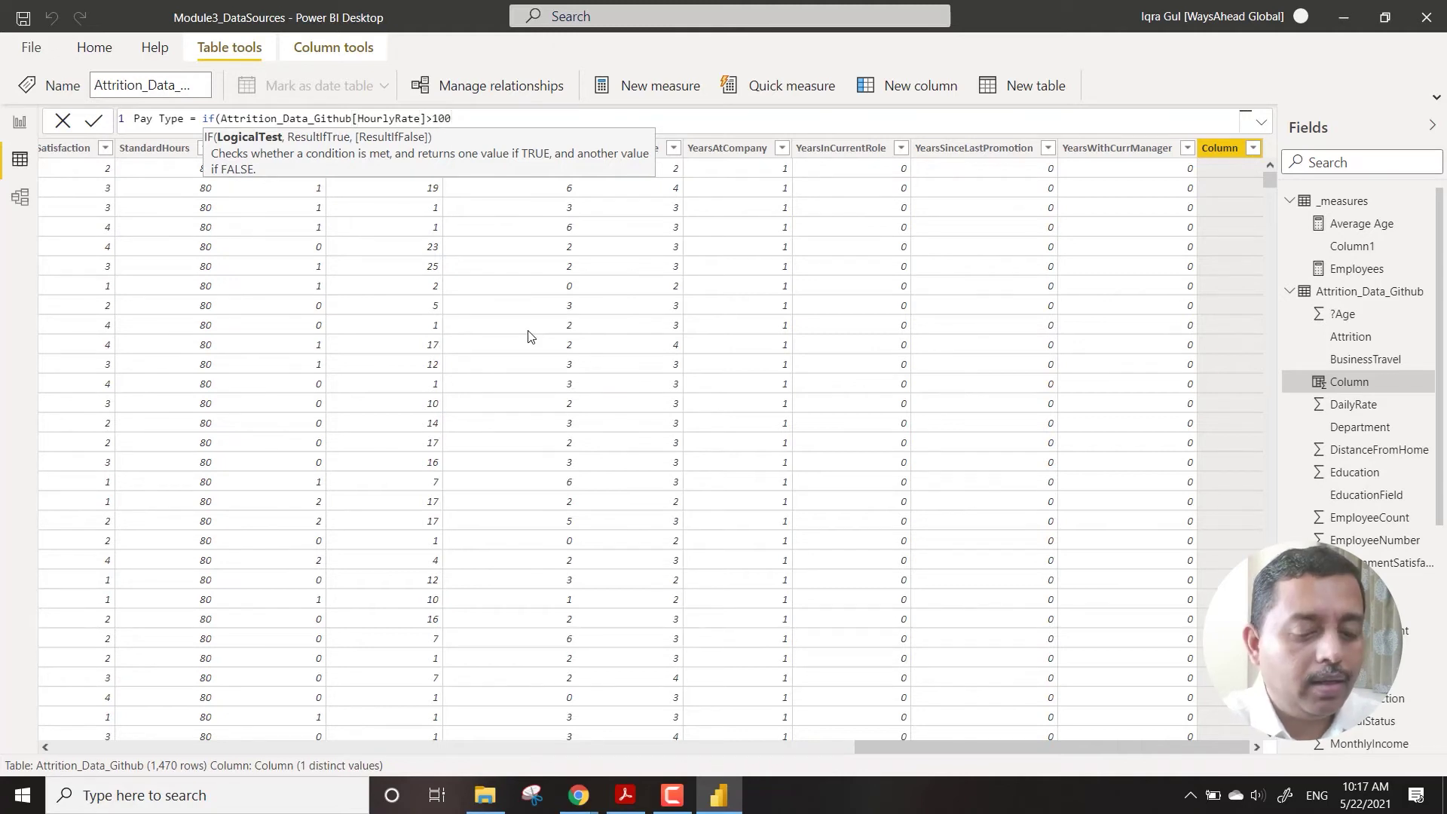
pyautogui.write(',"H')
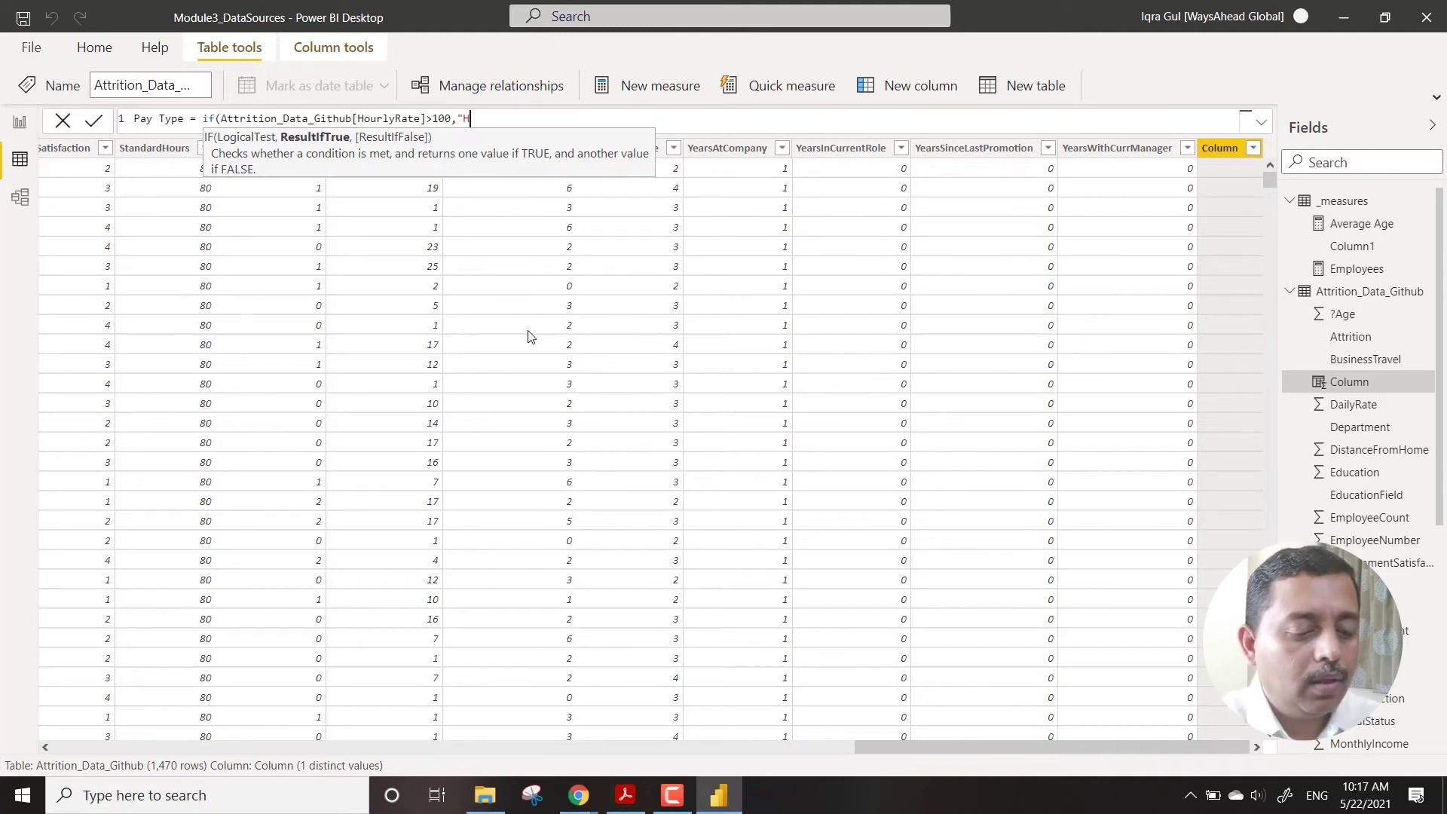
pyautogui.write('igh","Regular')
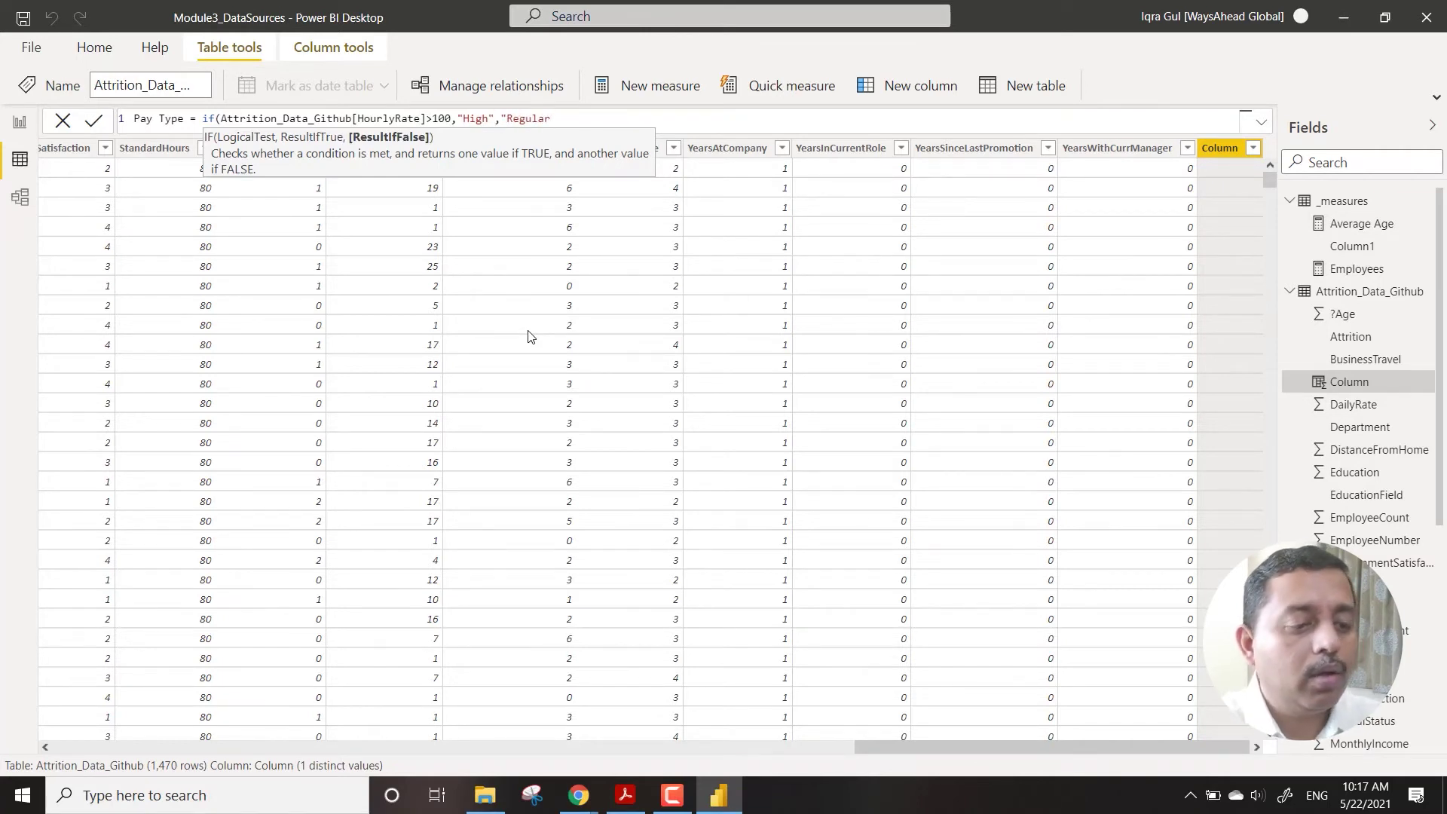
pyautogui.write('")')
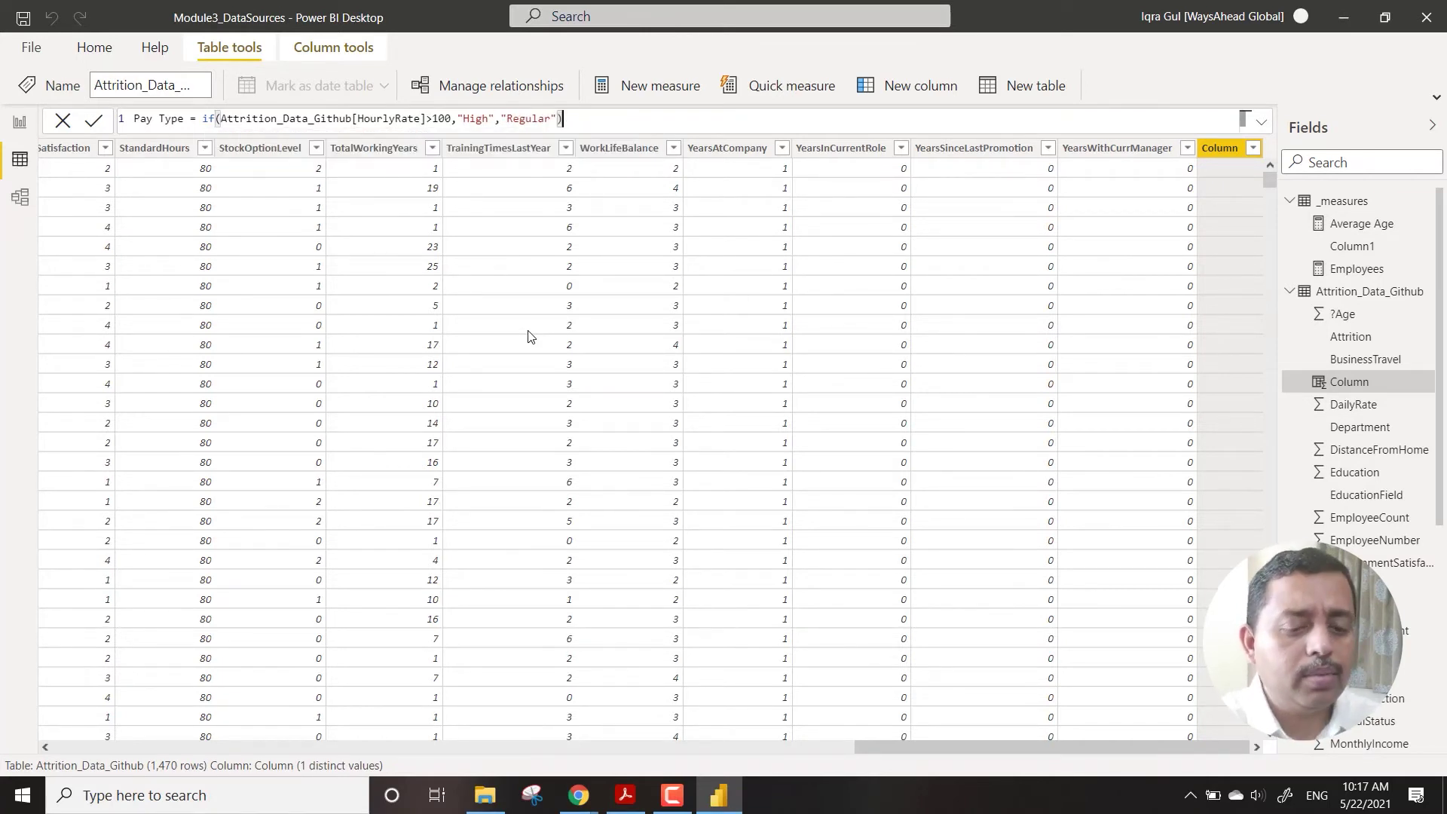
pyautogui.press('Return')
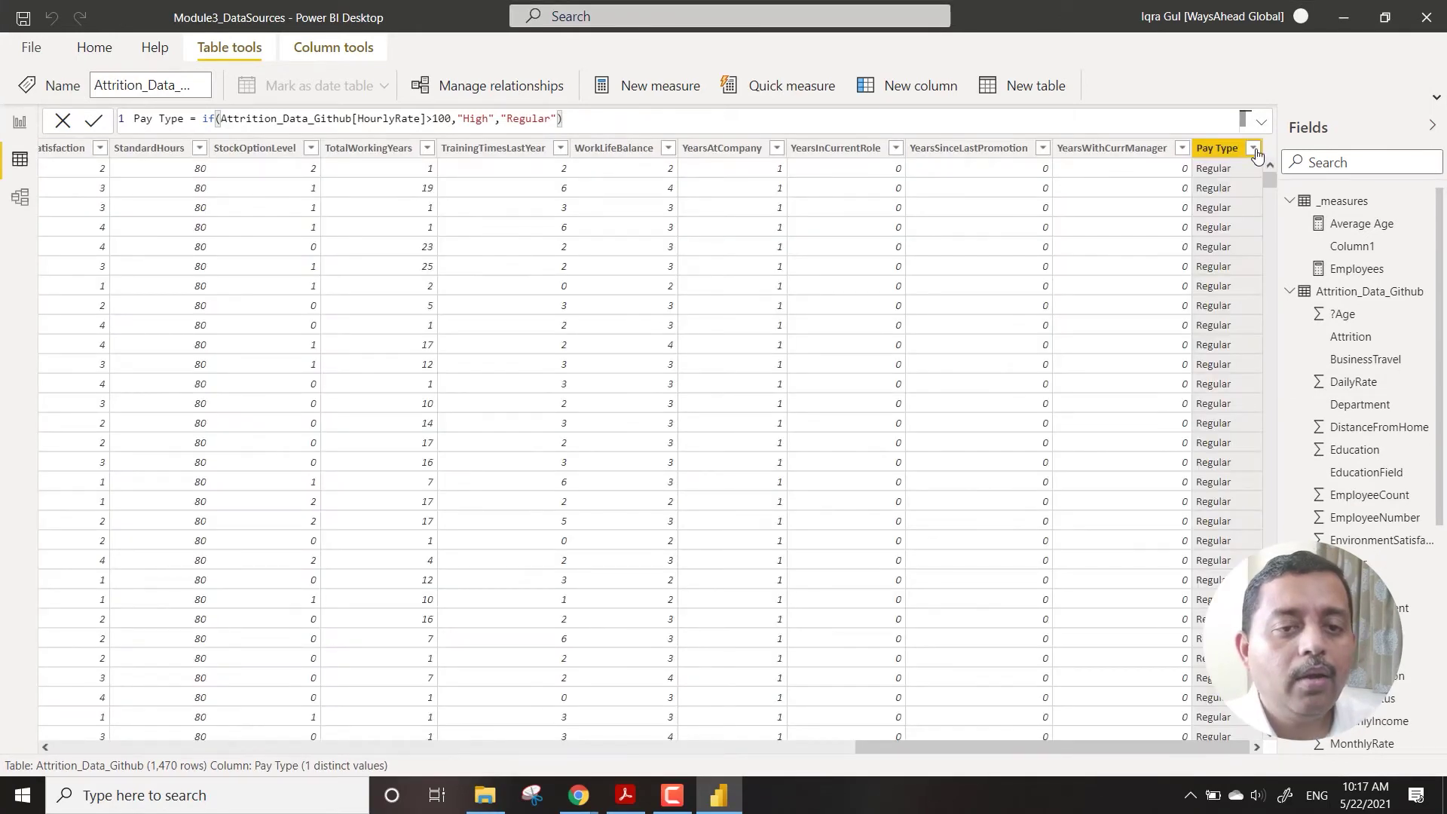
# Change the HourlyRate threshold in the Pay Type formula to 50 and apply it
pyautogui.click(1254, 149)
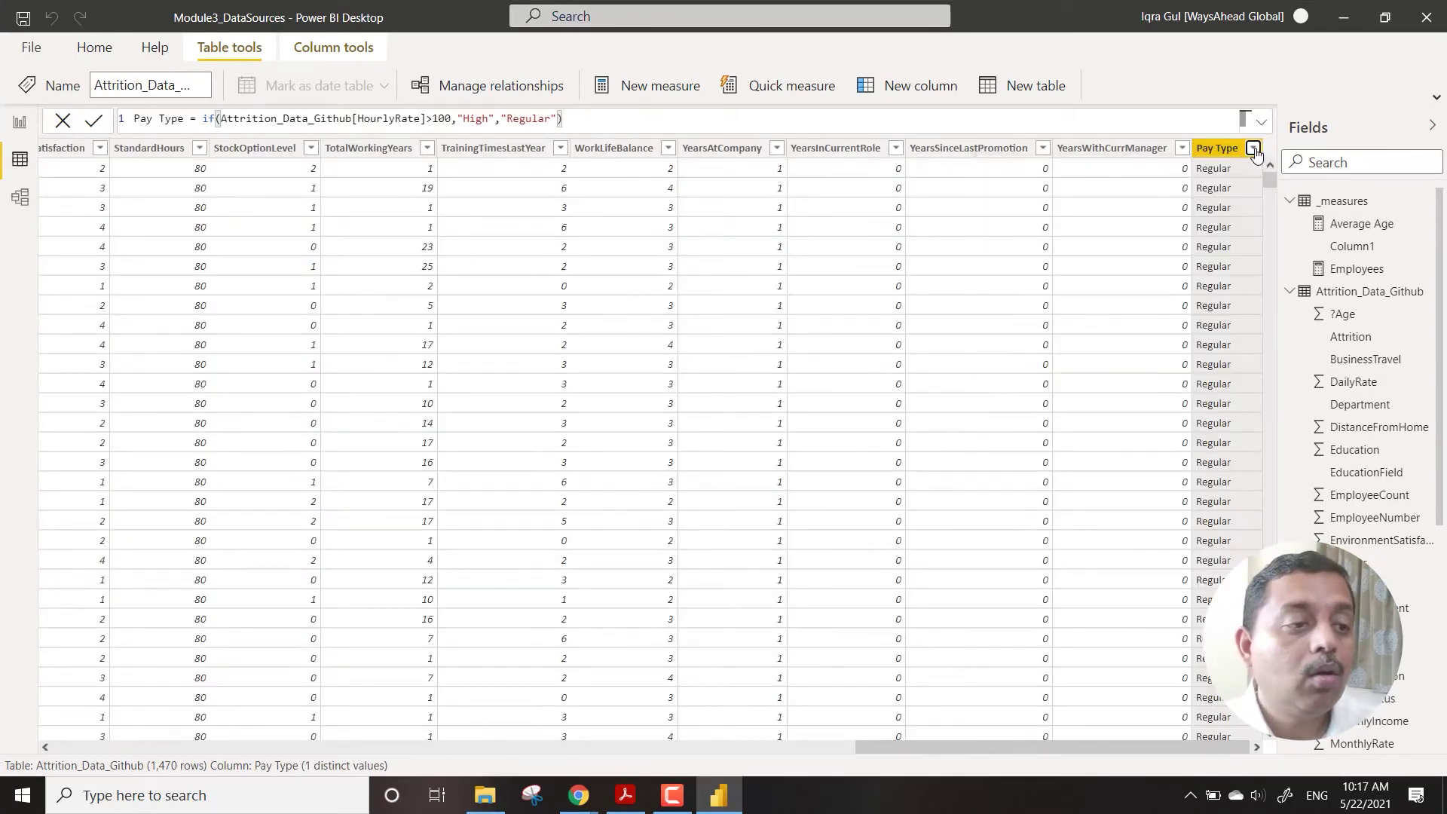
pyautogui.click(453, 119)
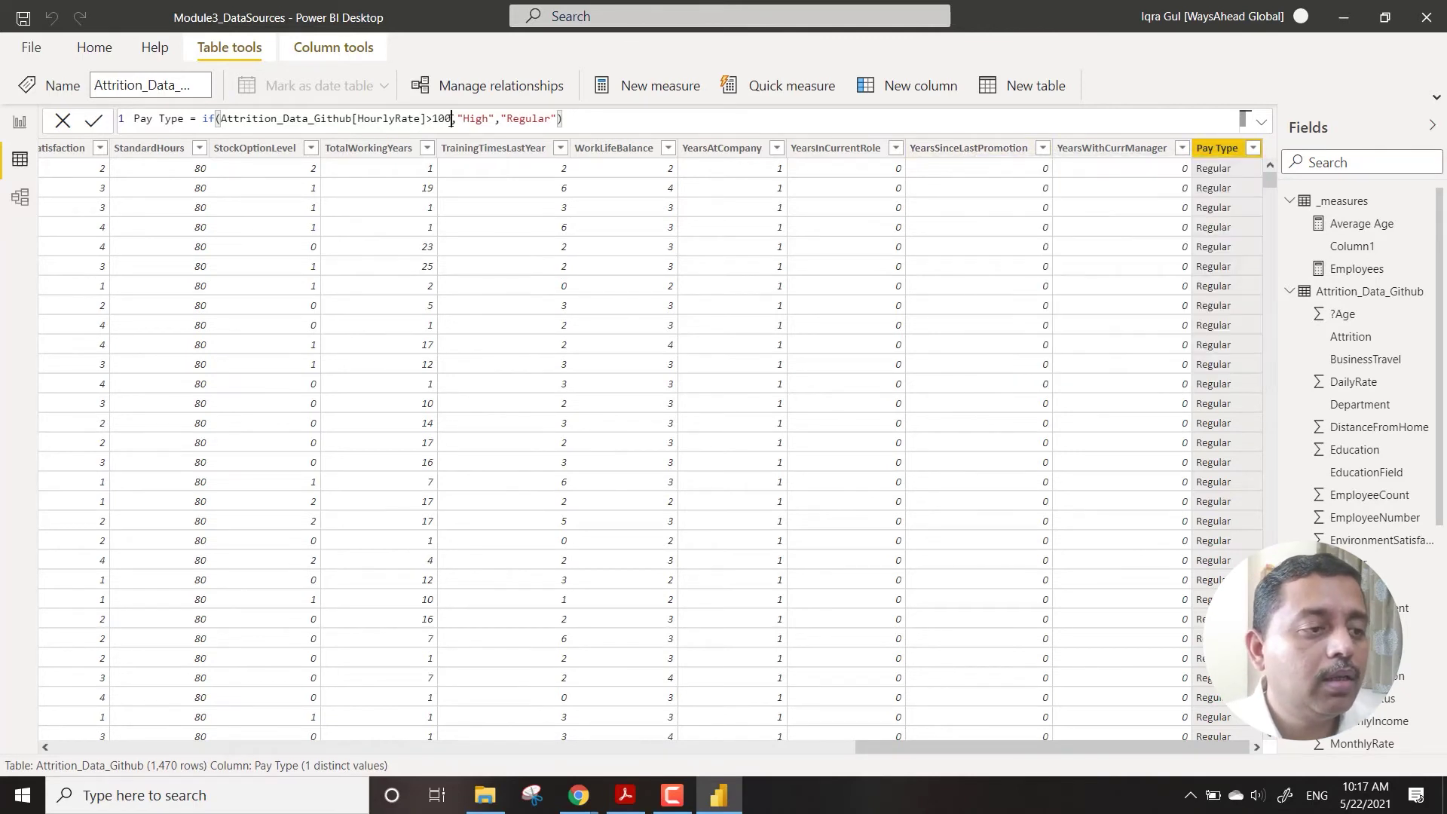
pyautogui.doubleClick(451, 121)
pyautogui.doubleClick(449, 122)
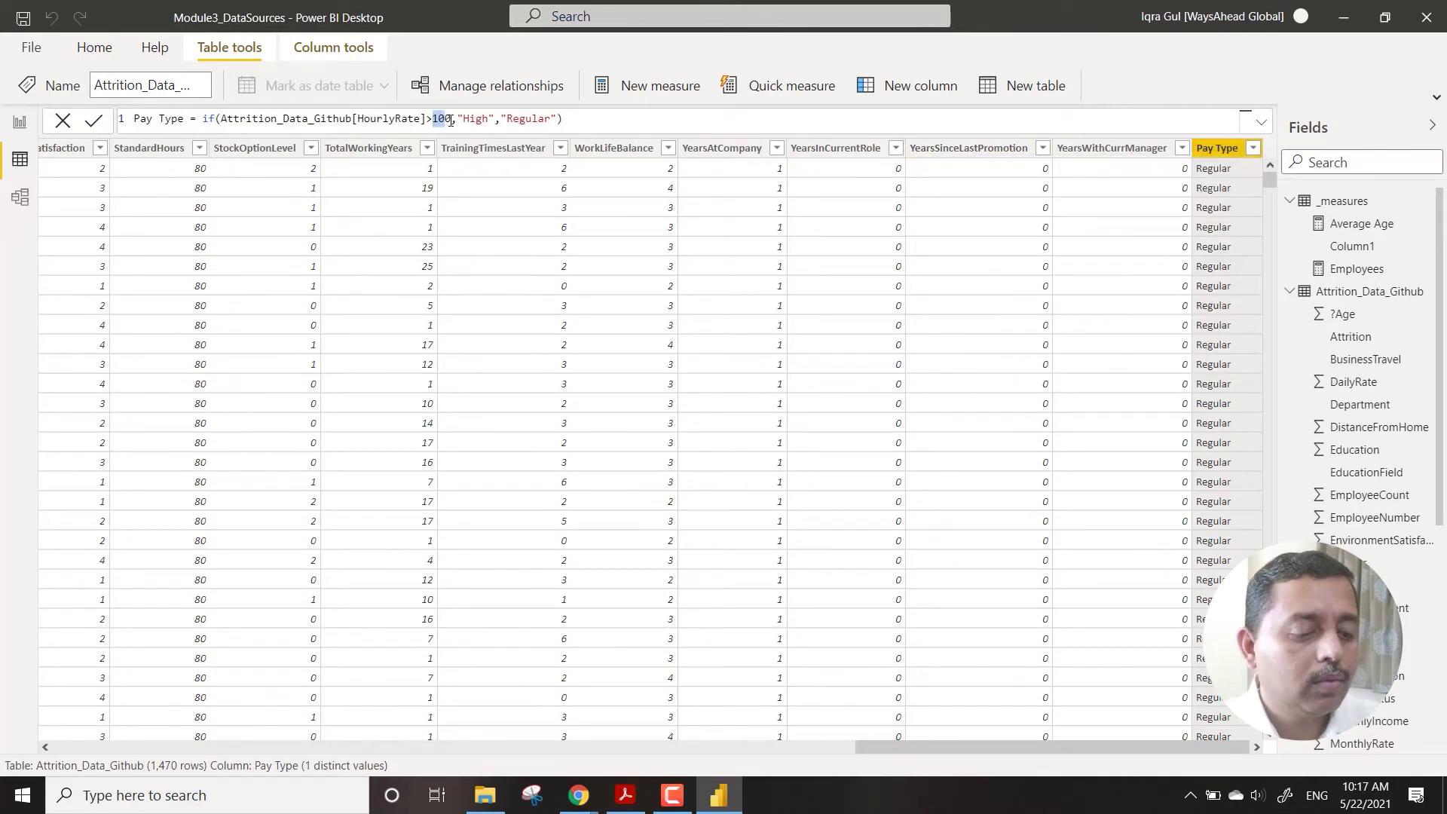
pyautogui.write('50')
pyautogui.press('Return')
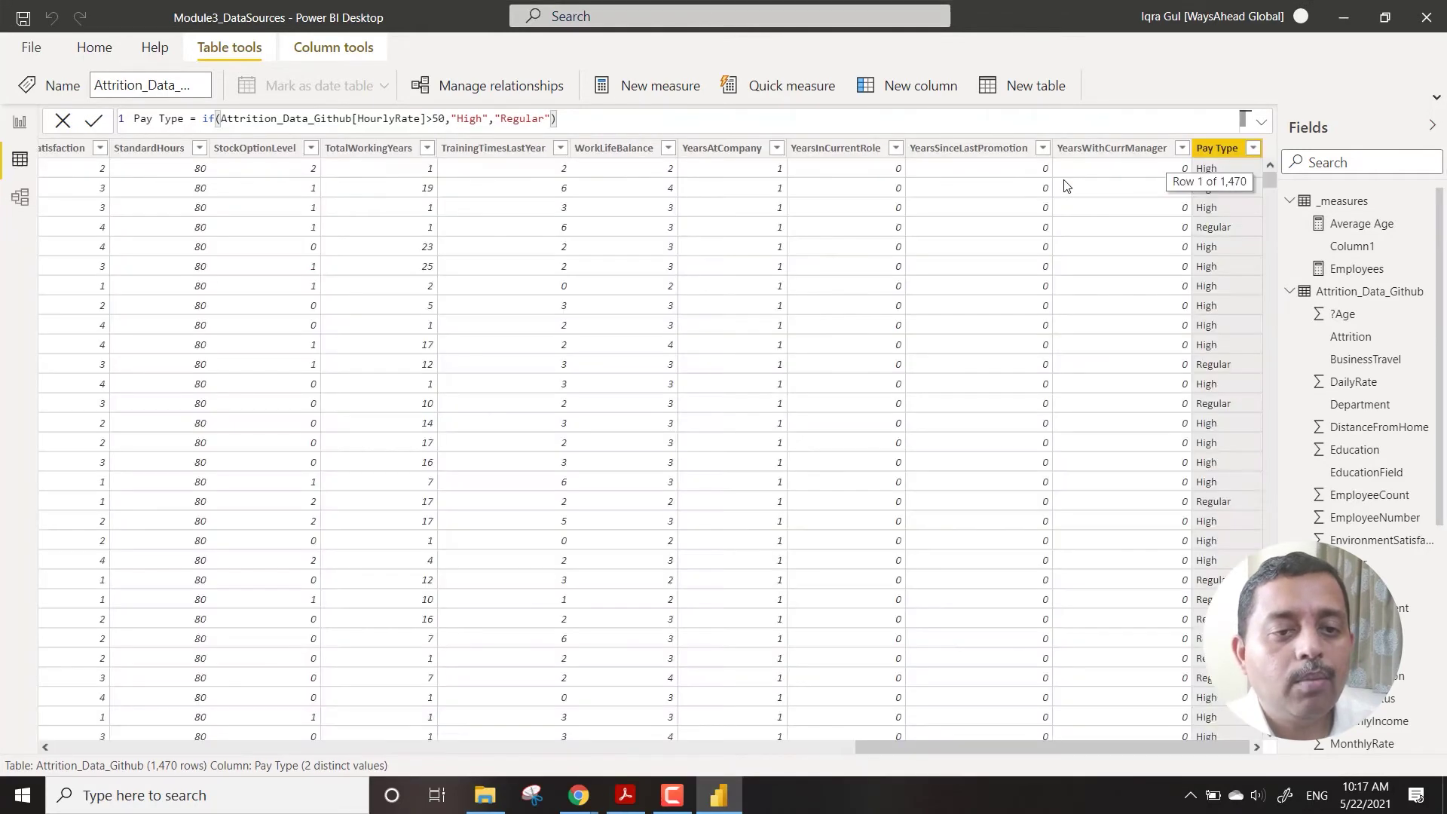
# Check the distinct values in the Pay Type column and review its IF formula
pyautogui.click(1253, 150)
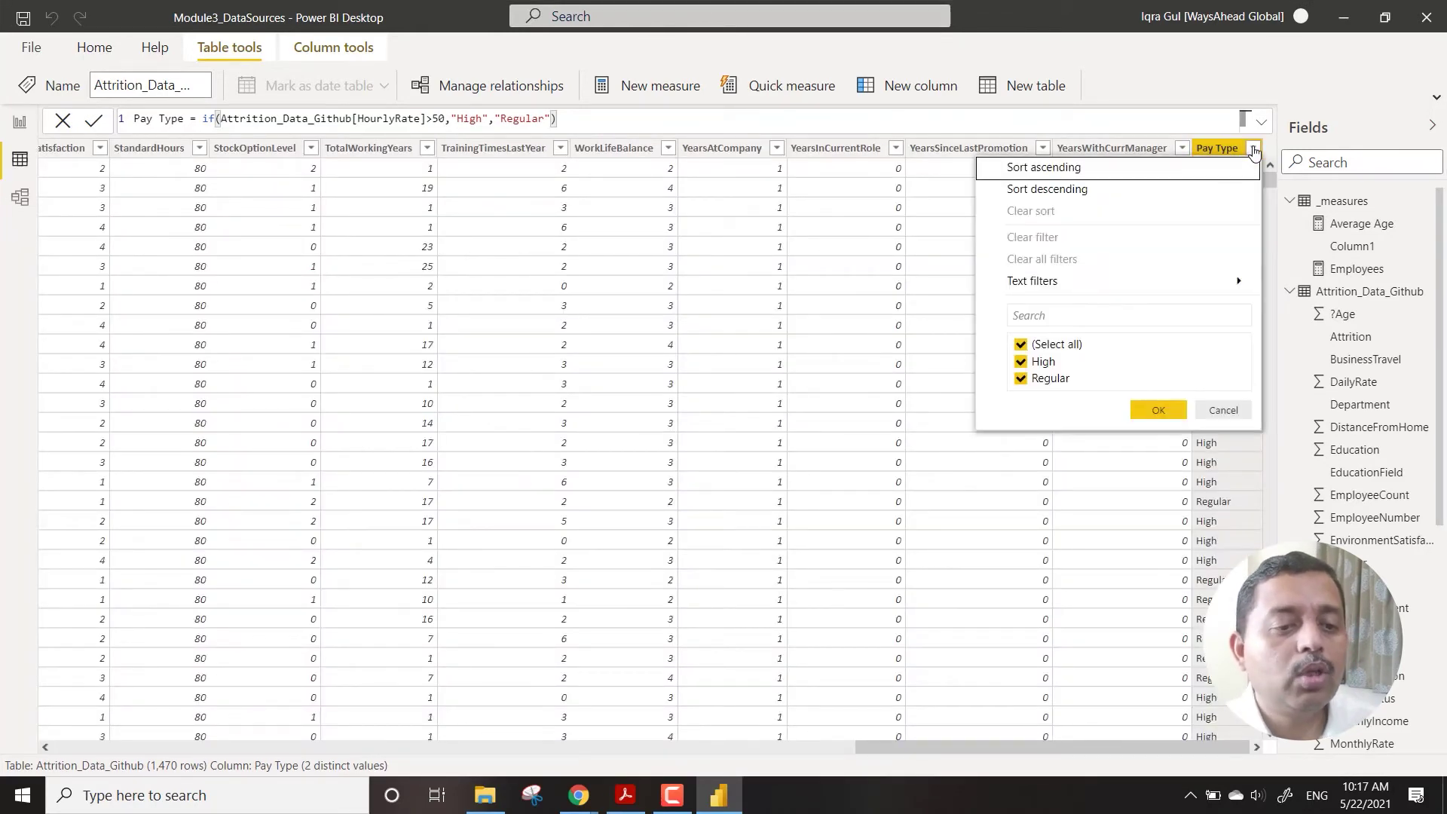
pyautogui.click(616, 120)
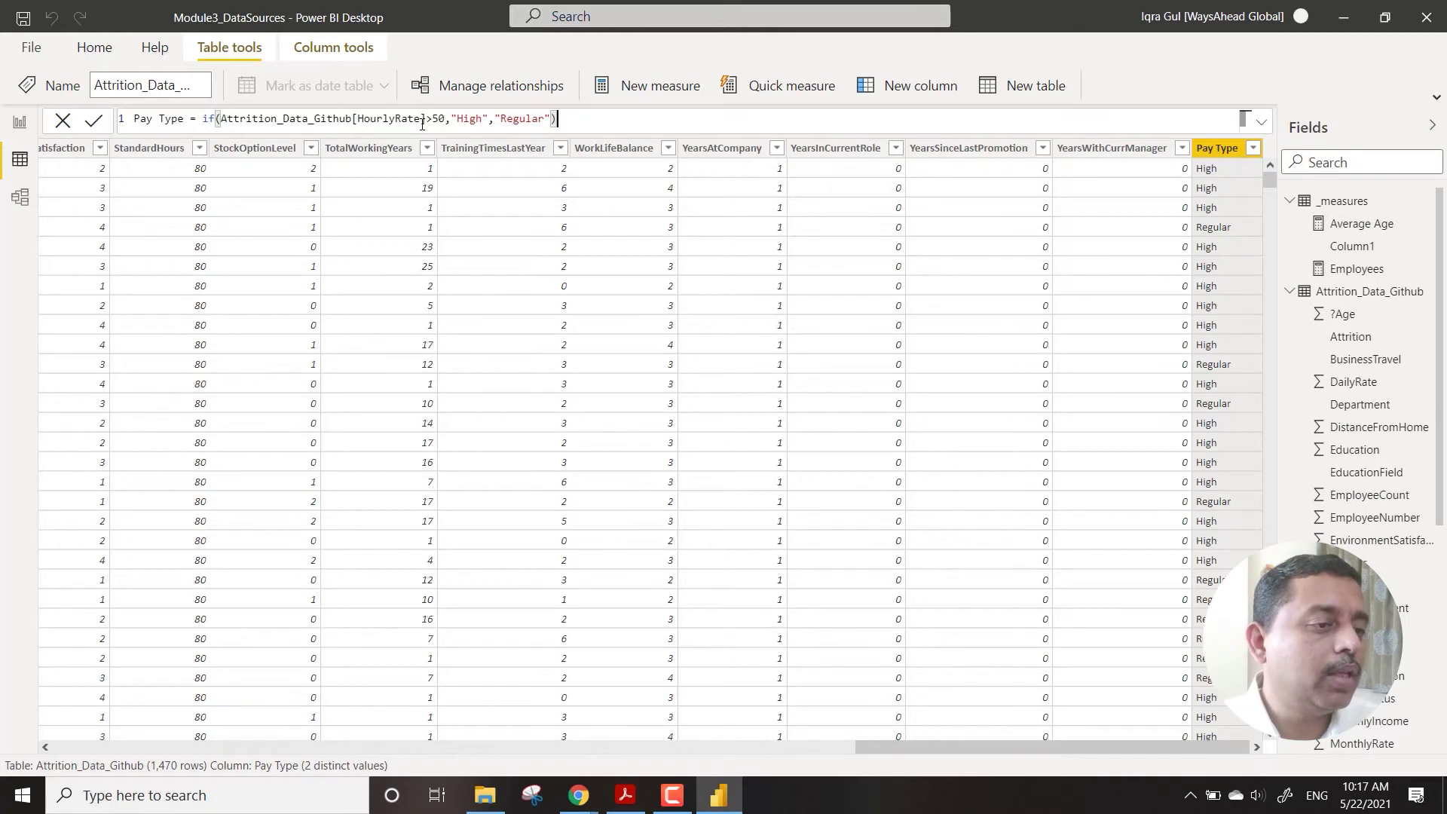
pyautogui.press('Left')
pyautogui.press('Left')
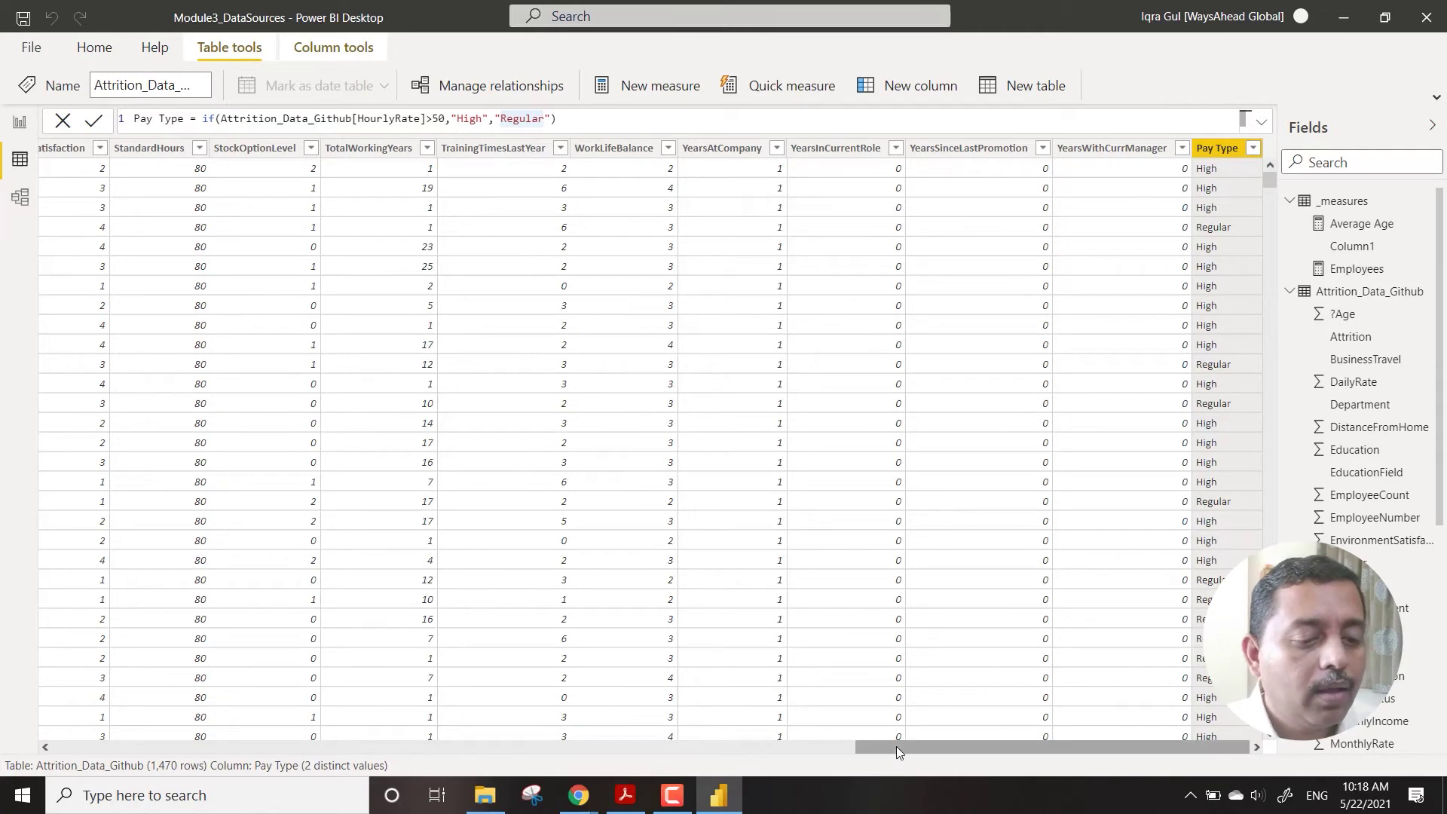
# Look through the distinct HourlyRate values in the column's filter list and close it without filtering
pyautogui.moveTo(897, 746); pyautogui.dragTo(510, 754)
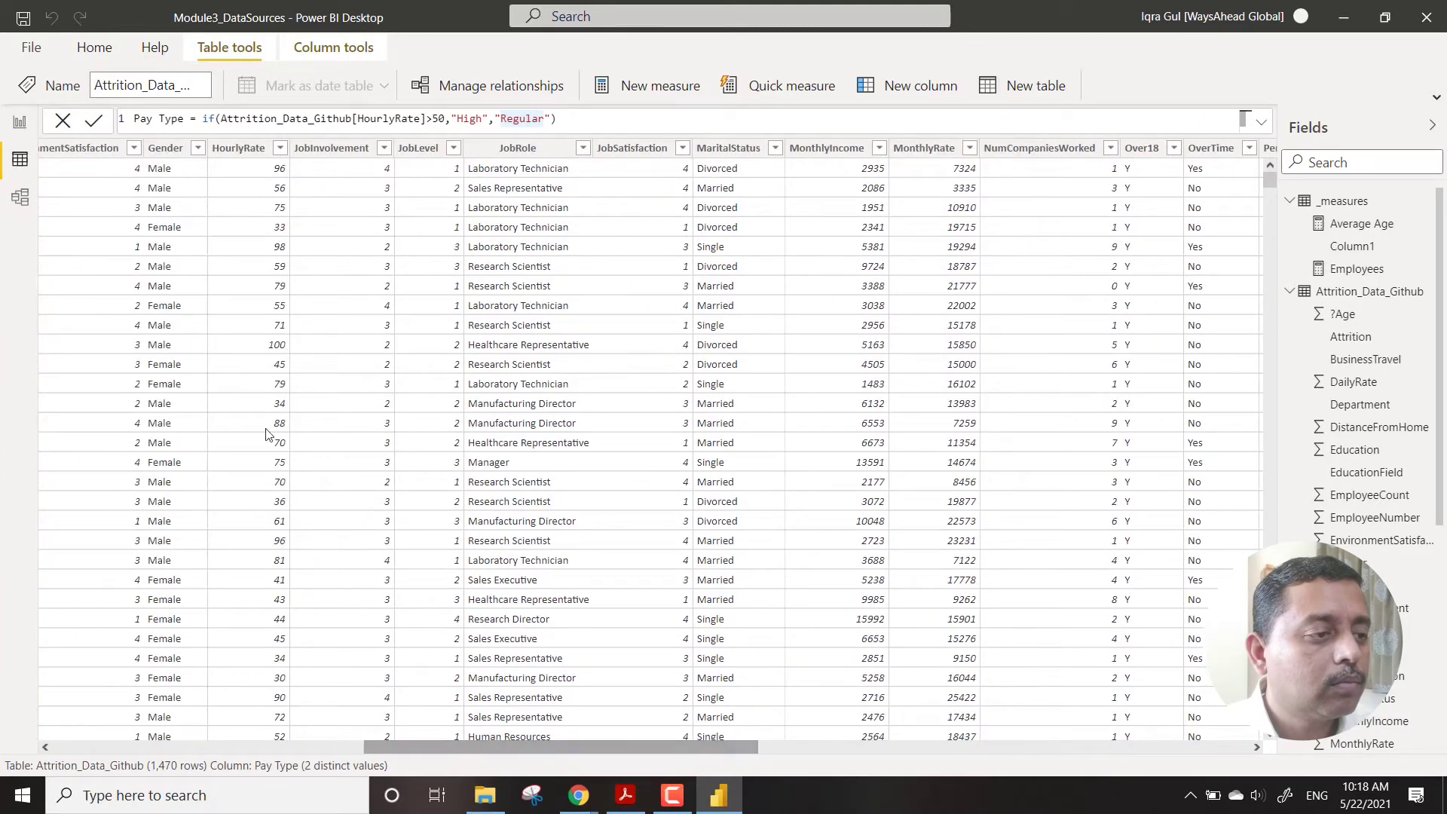
pyautogui.click(281, 153)
pyautogui.click(280, 149)
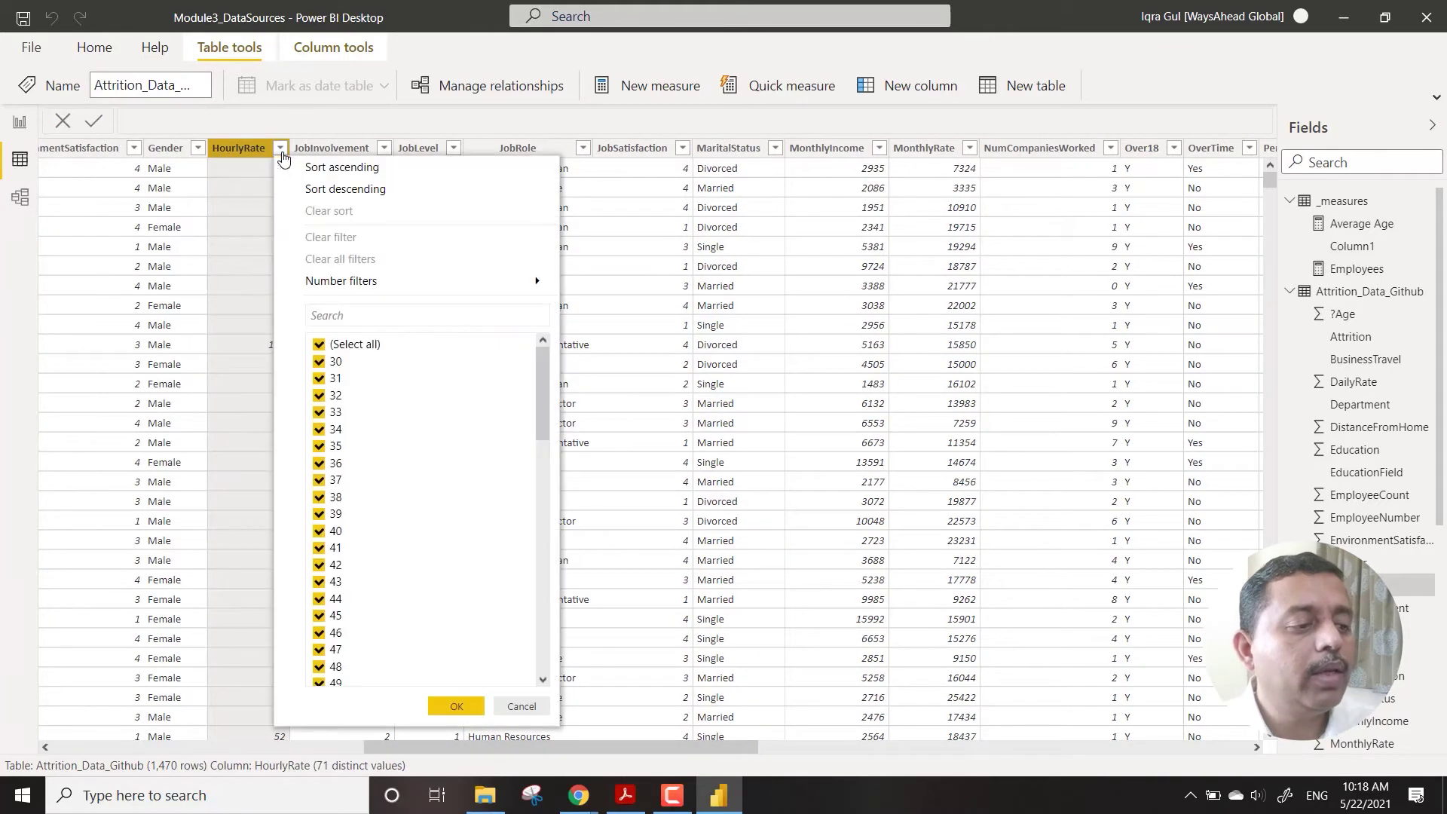
pyautogui.moveTo(543, 384); pyautogui.dragTo(533, 448)
pyautogui.scroll(2, 533, 447)
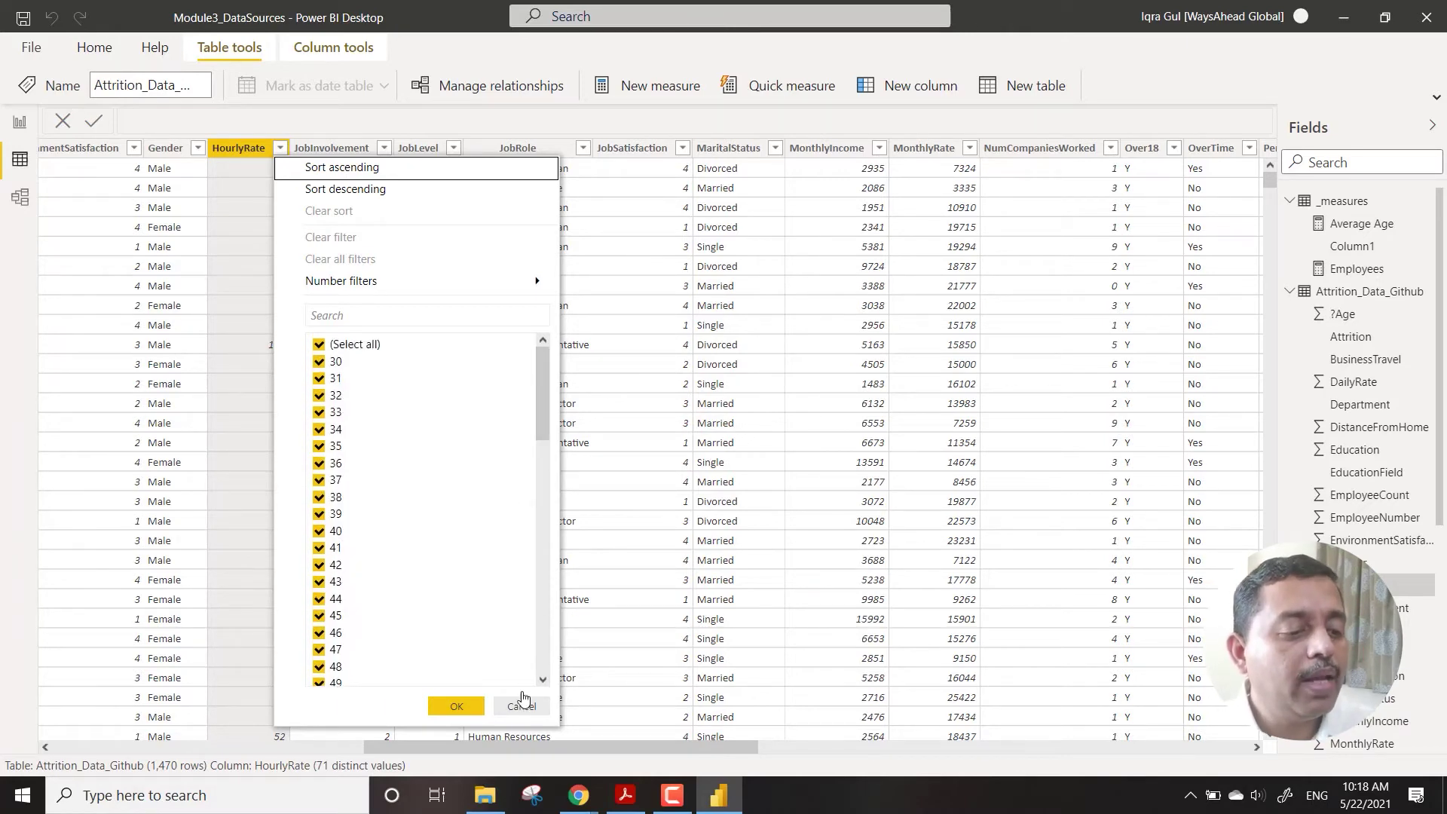
pyautogui.click(522, 705)
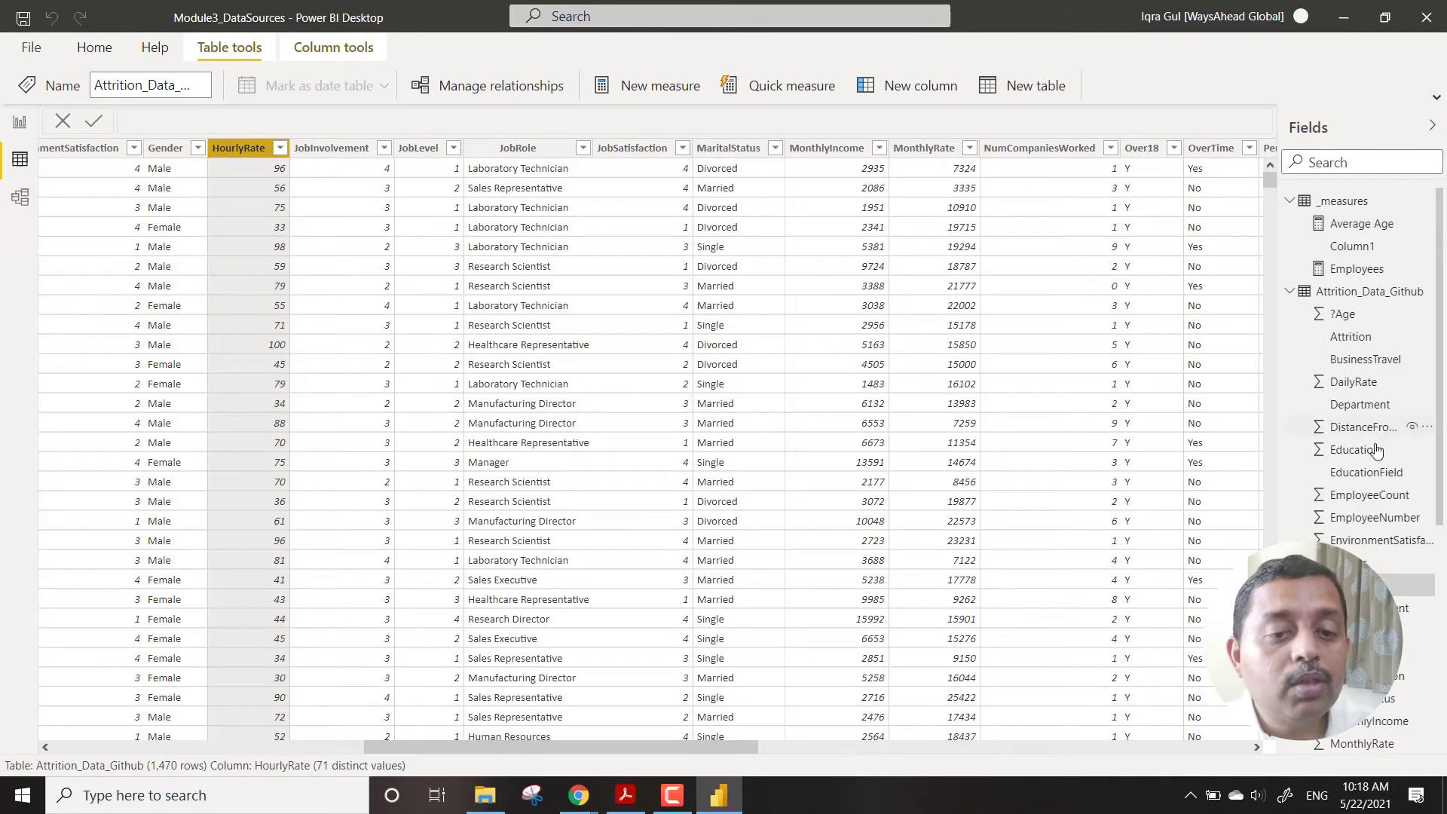
# Change the HourlyRate threshold for "High" in the Pay Type column's formula to 80
pyautogui.scroll(-5, 1365, 416)
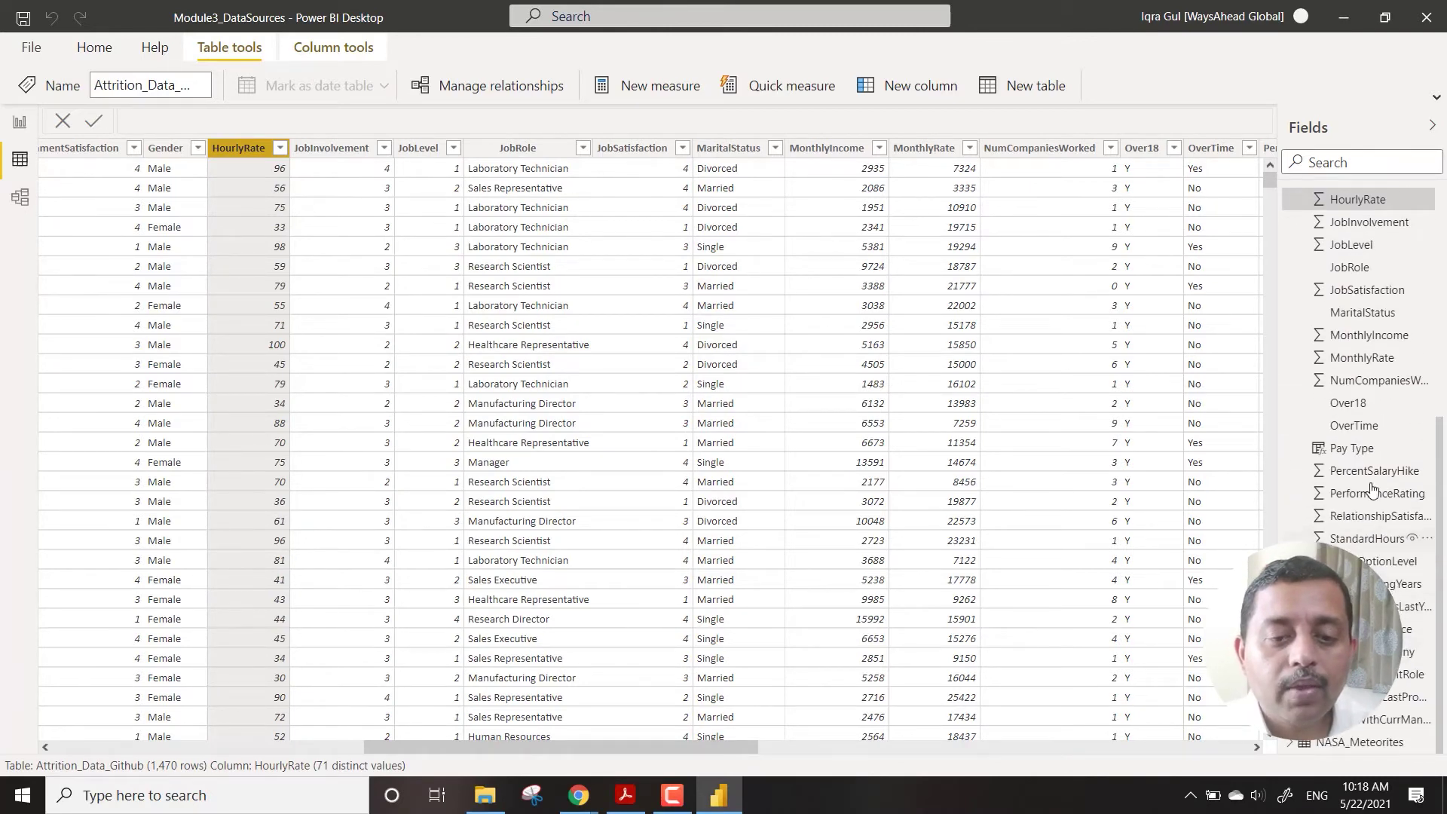
pyautogui.click(1351, 447)
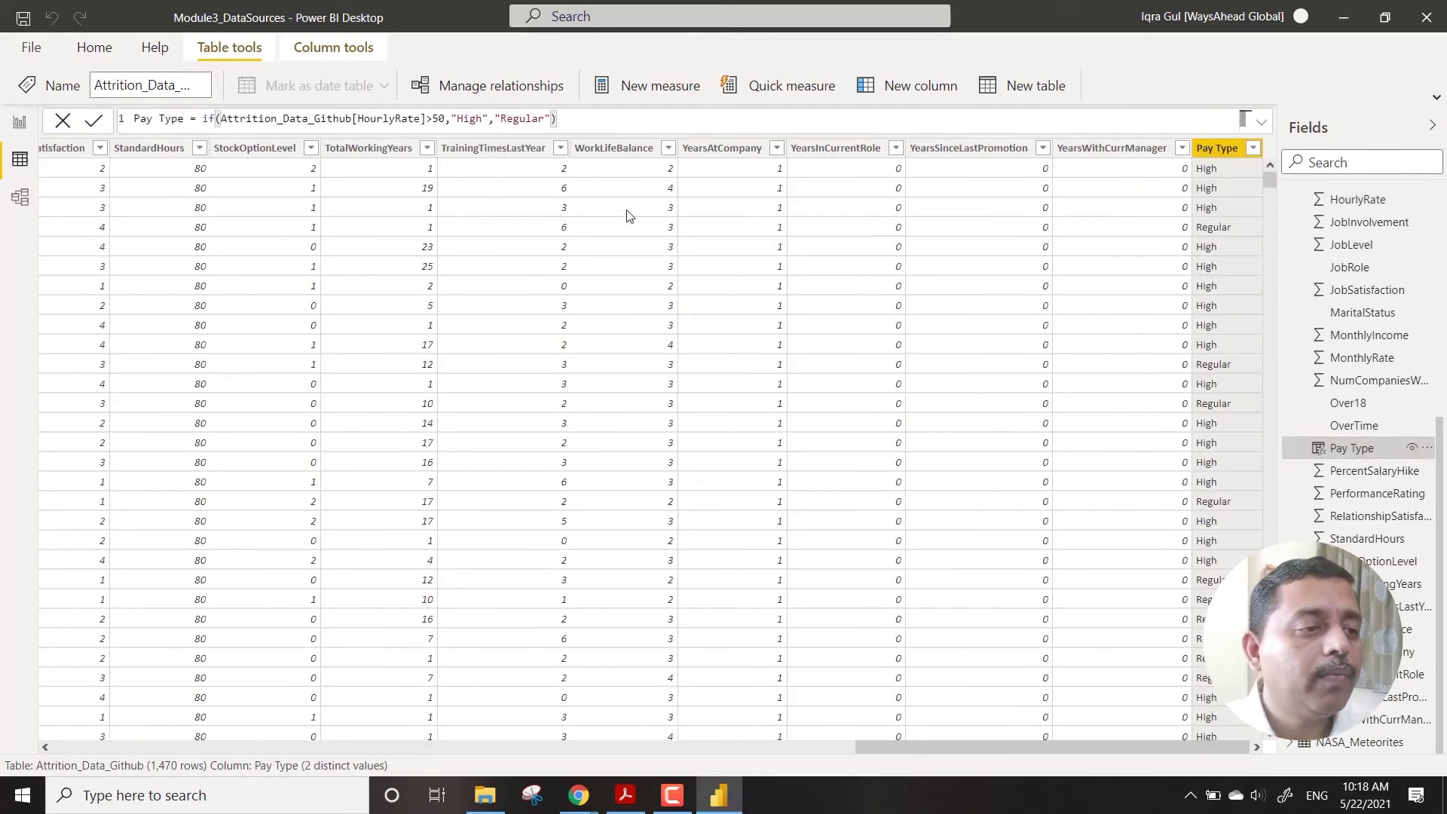
pyautogui.click(435, 118)
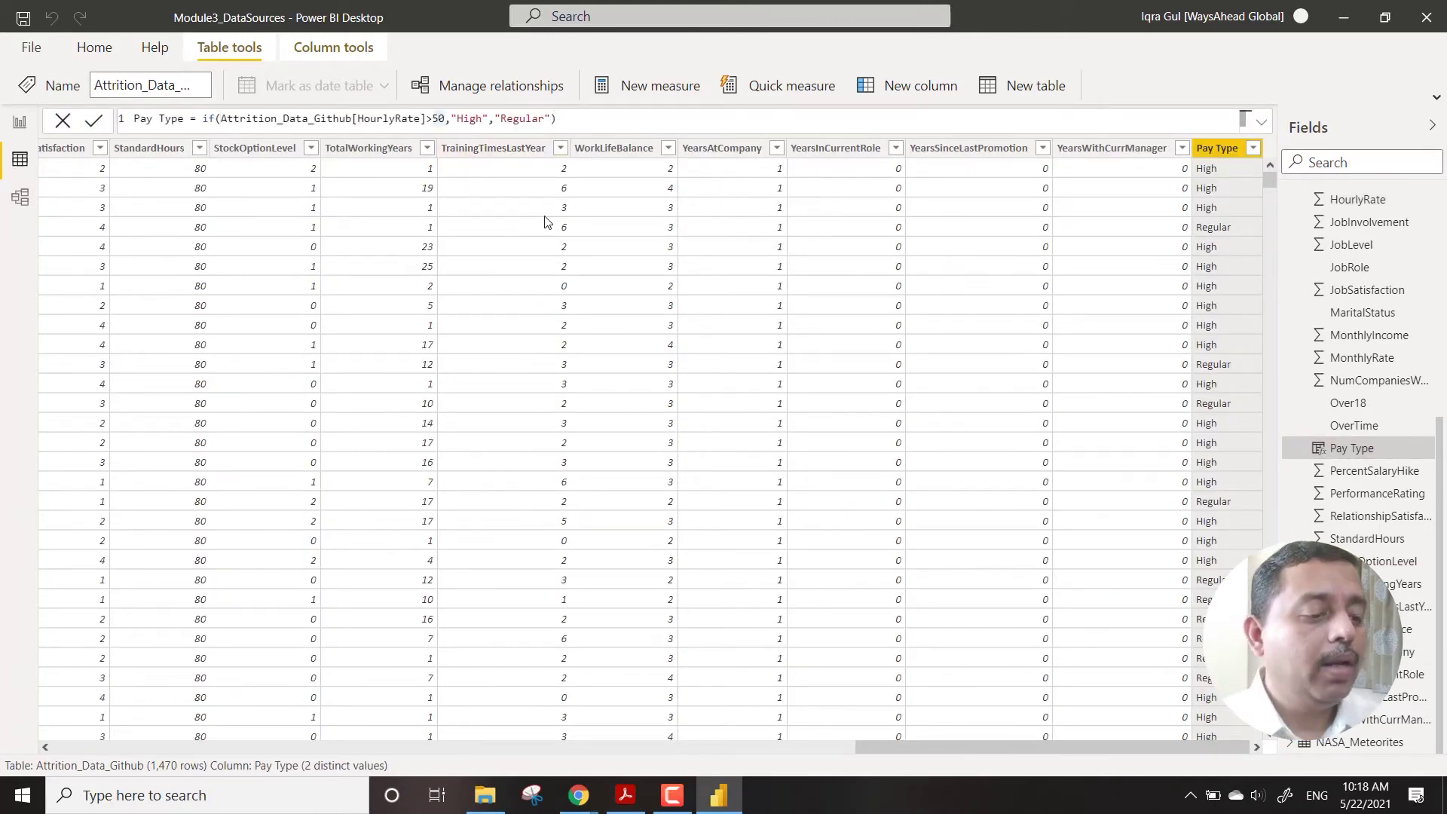
pyautogui.press('Delete')
pyautogui.write('8')
# Insert a nested IF before "Regular" in the Pay Type formula, testing Attrition_Data_Github[HourlyRate] greater than 50
pyautogui.press('Right')
pyautogui.press('Right')
pyautogui.press('Right')
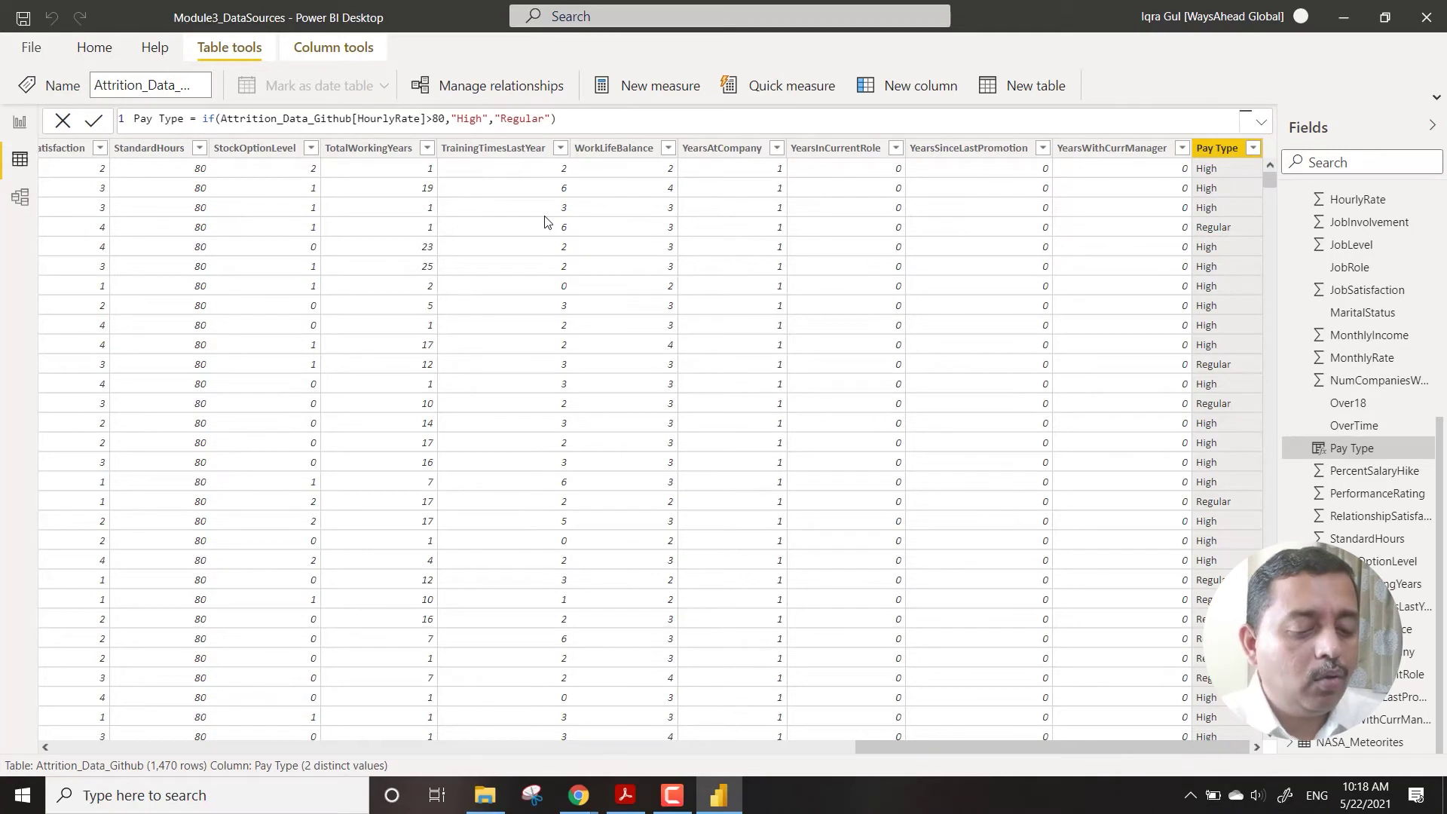
pyautogui.write('if(')
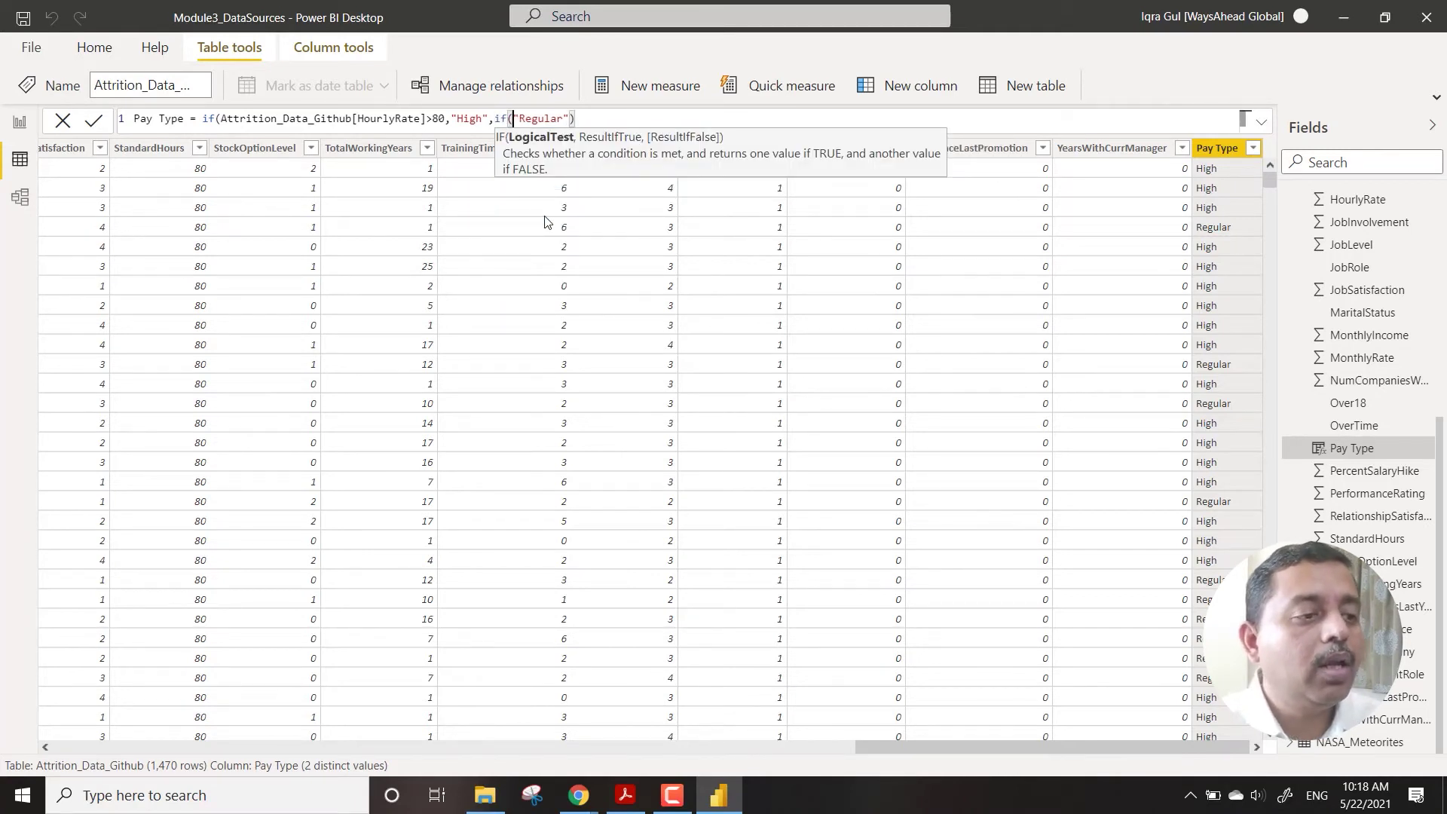
pyautogui.write('hour')
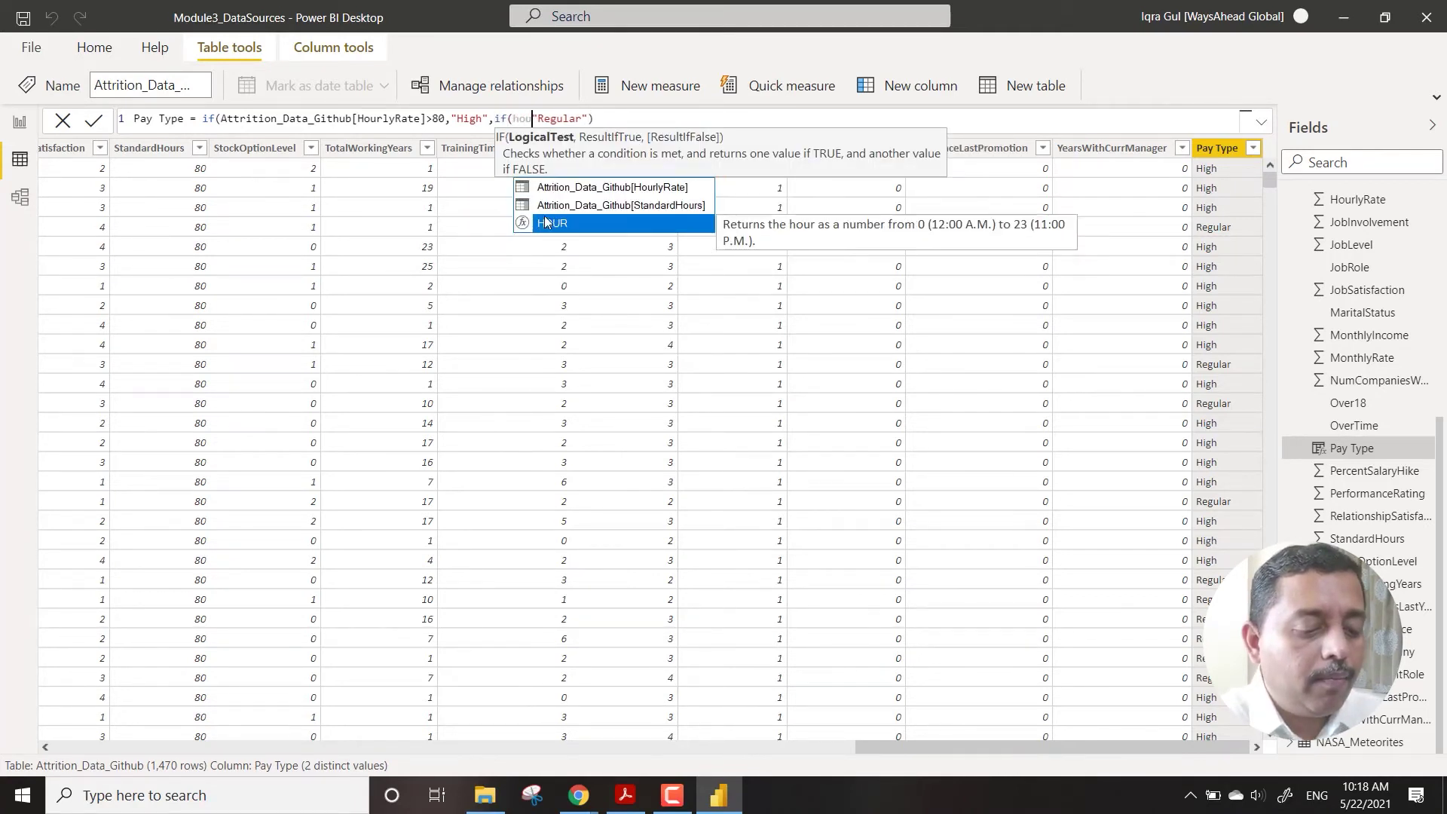
pyautogui.press('Up')
pyautogui.press('Up')
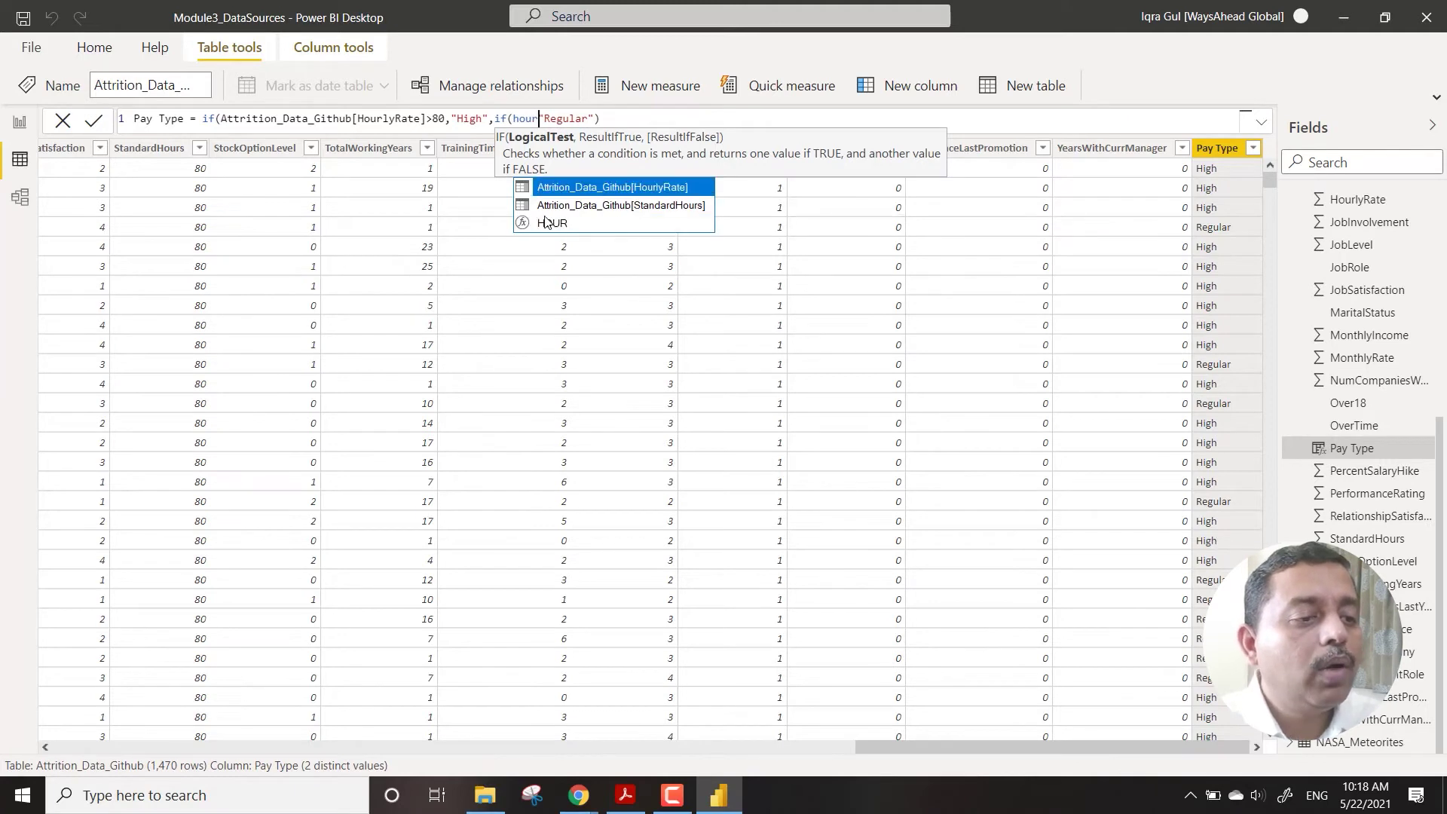
pyautogui.press('Tab')
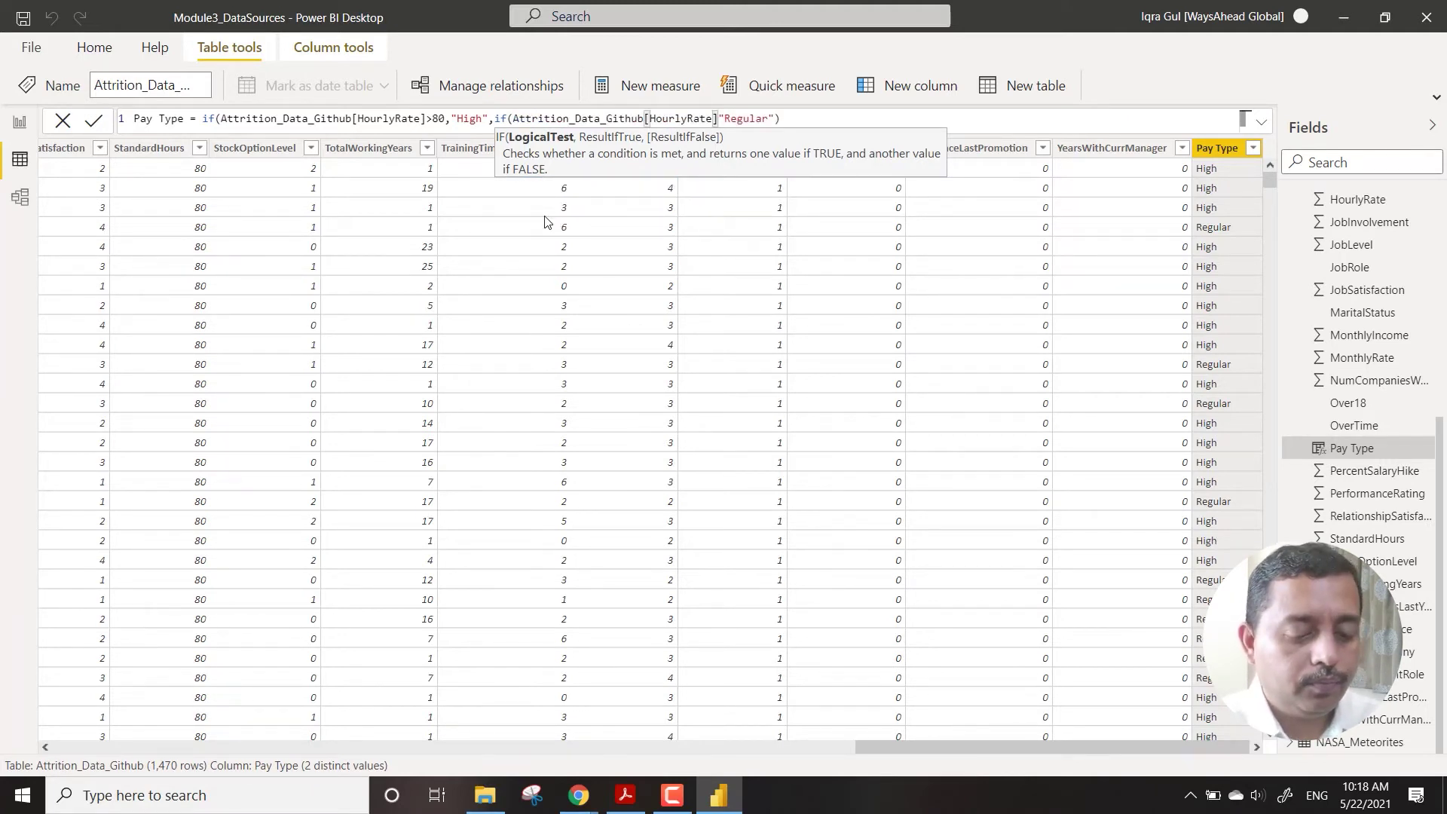
pyautogui.write('>')
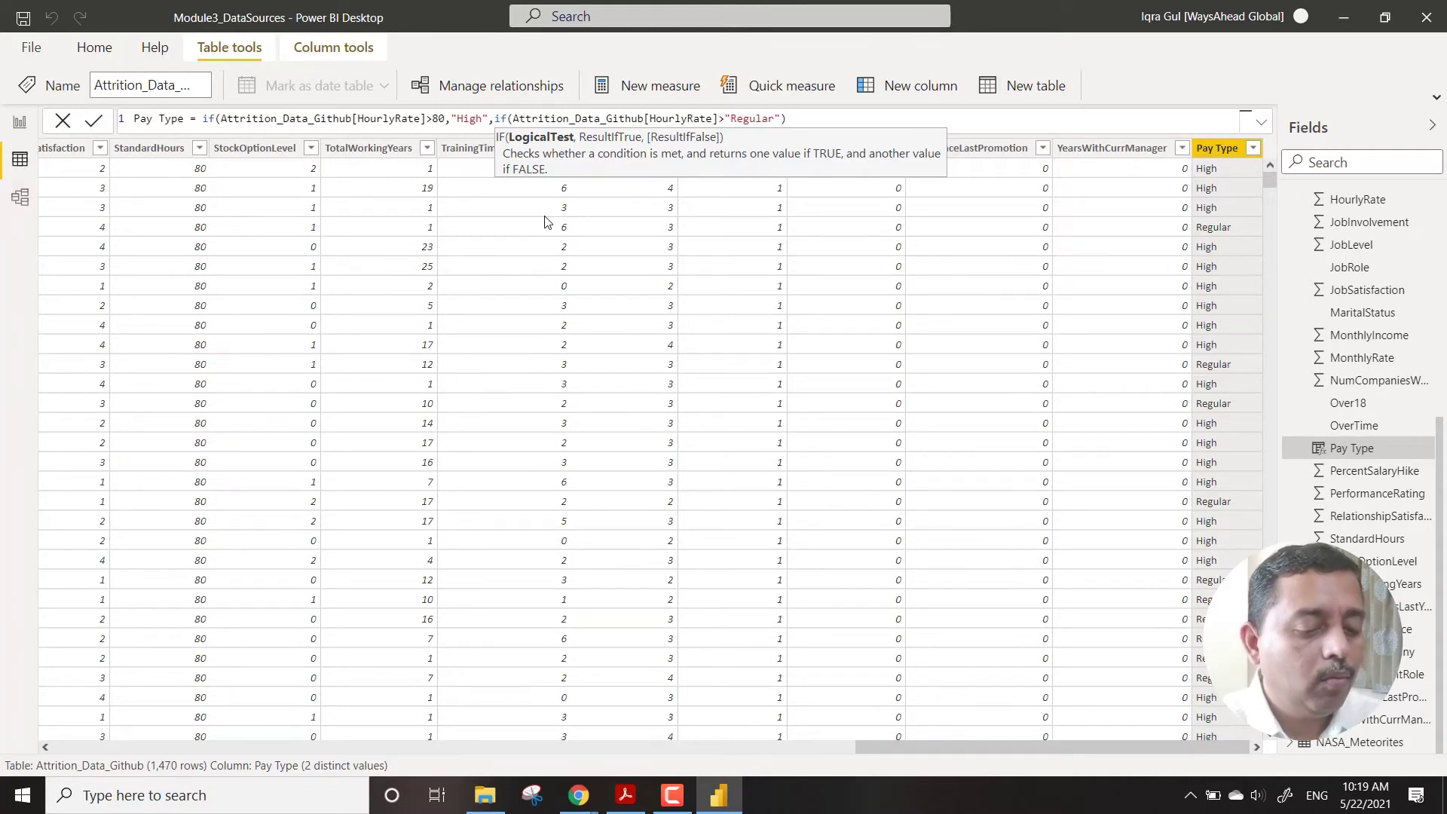
pyautogui.write('30')
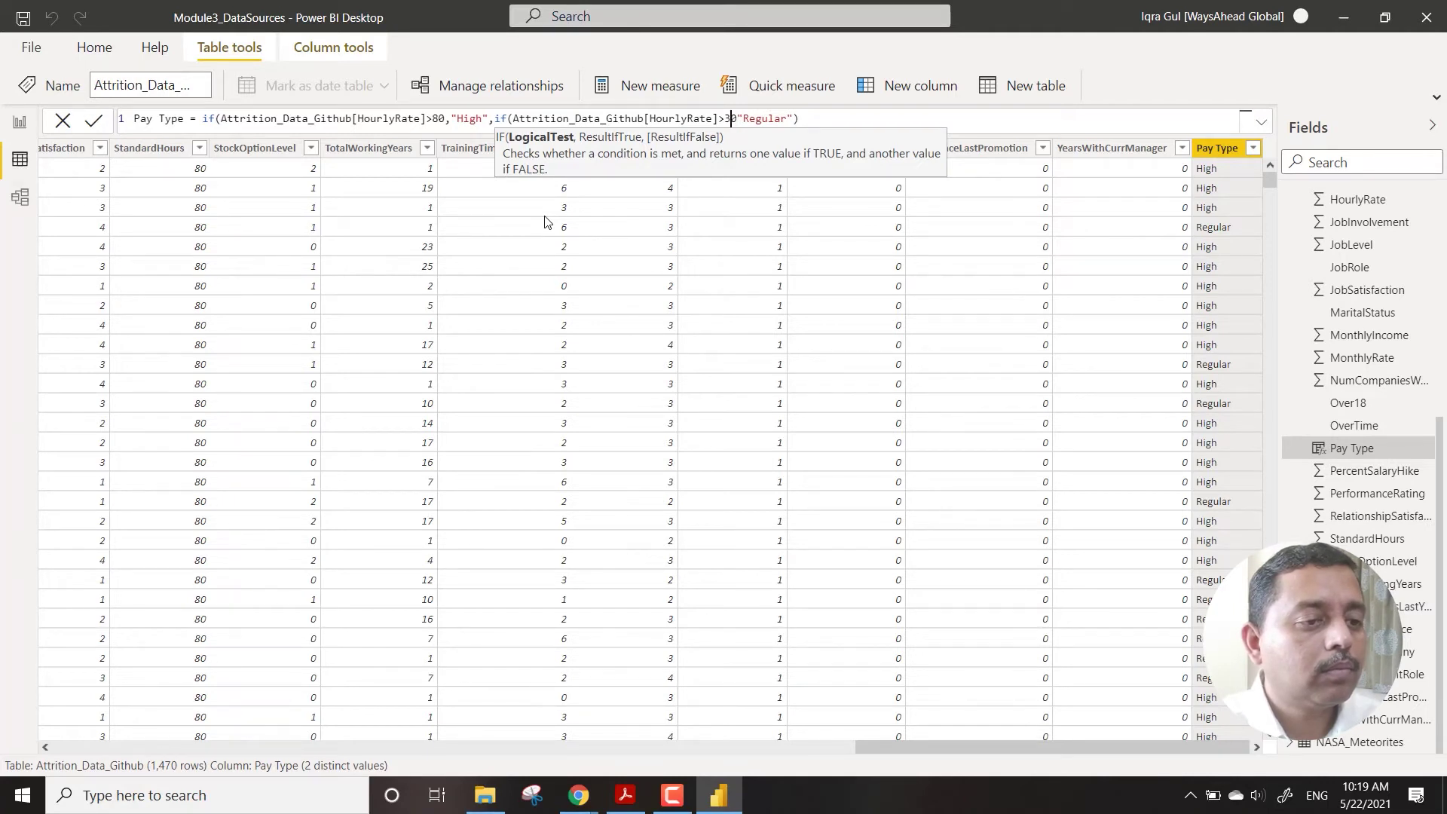
pyautogui.press('BackSpace')
pyautogui.write('8')
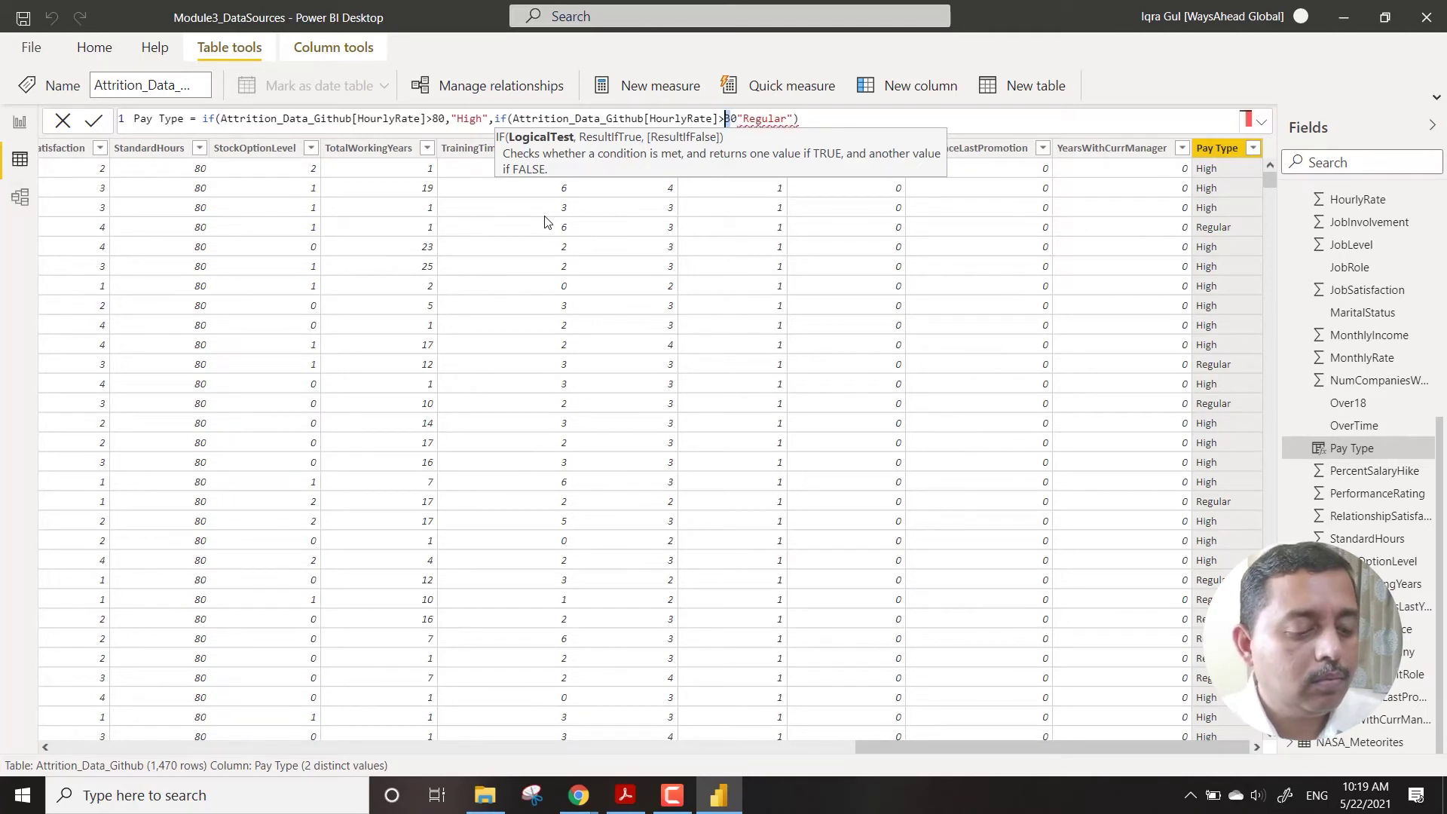
pyautogui.write('5')
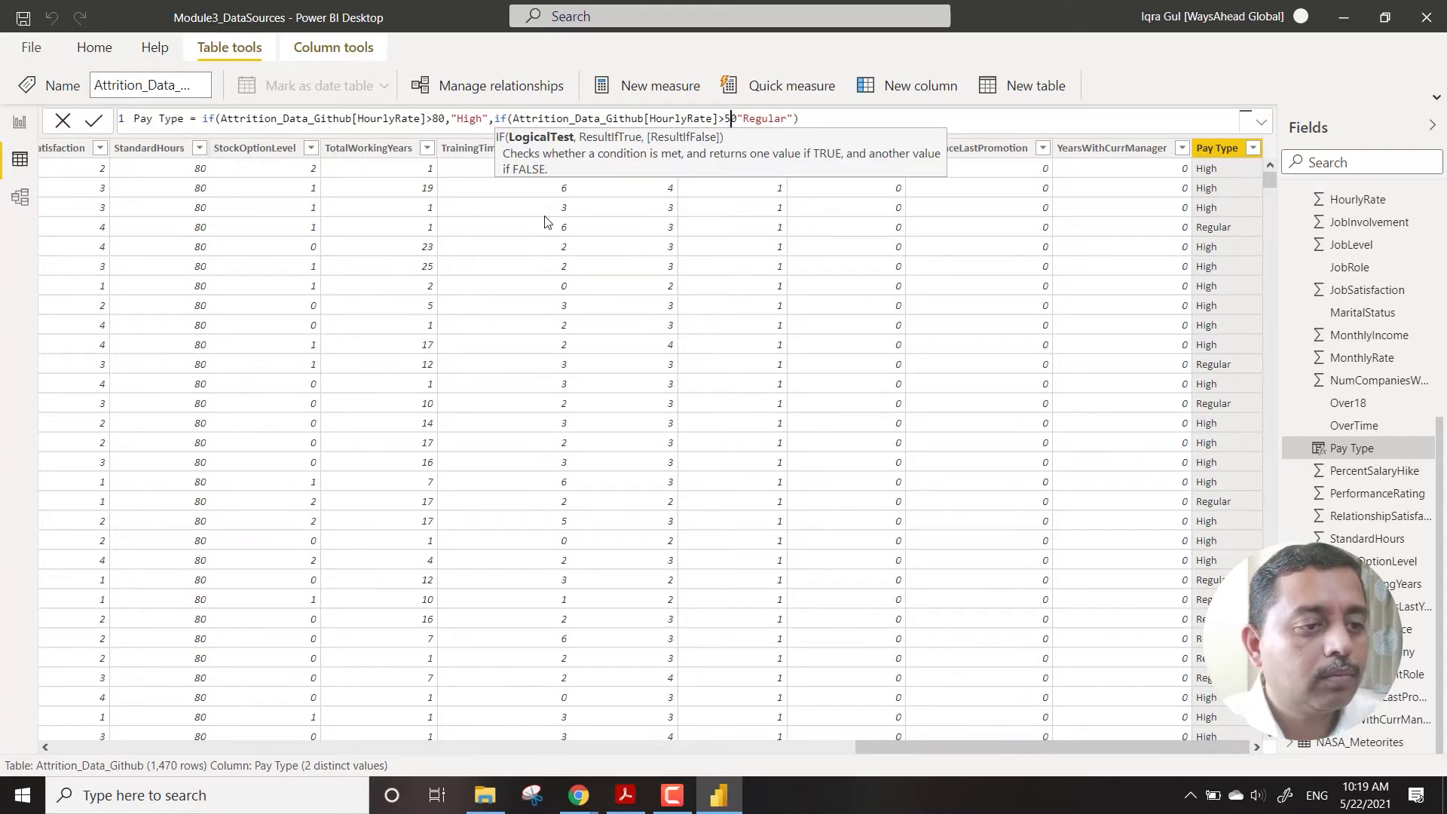
pyautogui.press('Right')
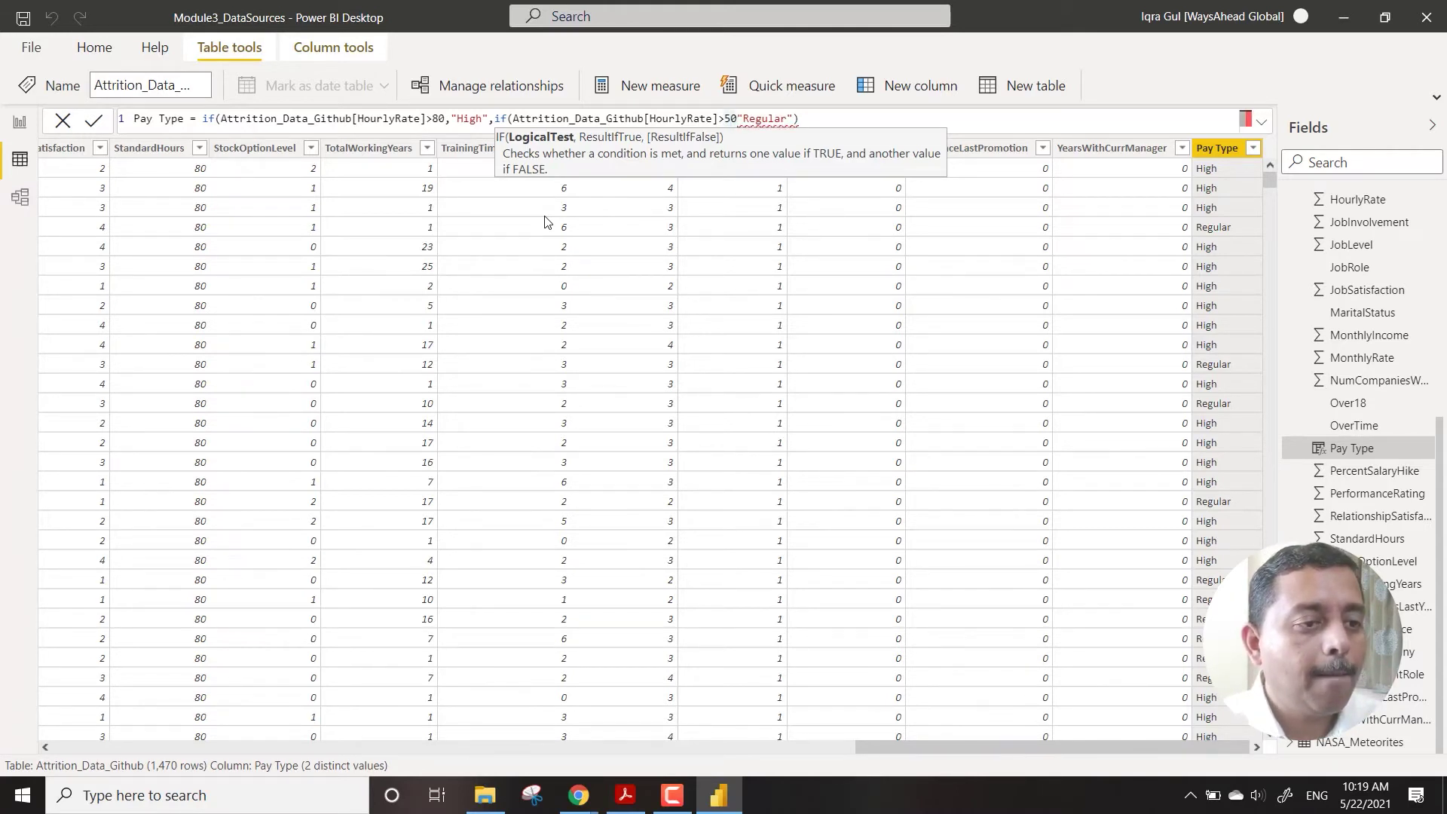
pyautogui.write(',')
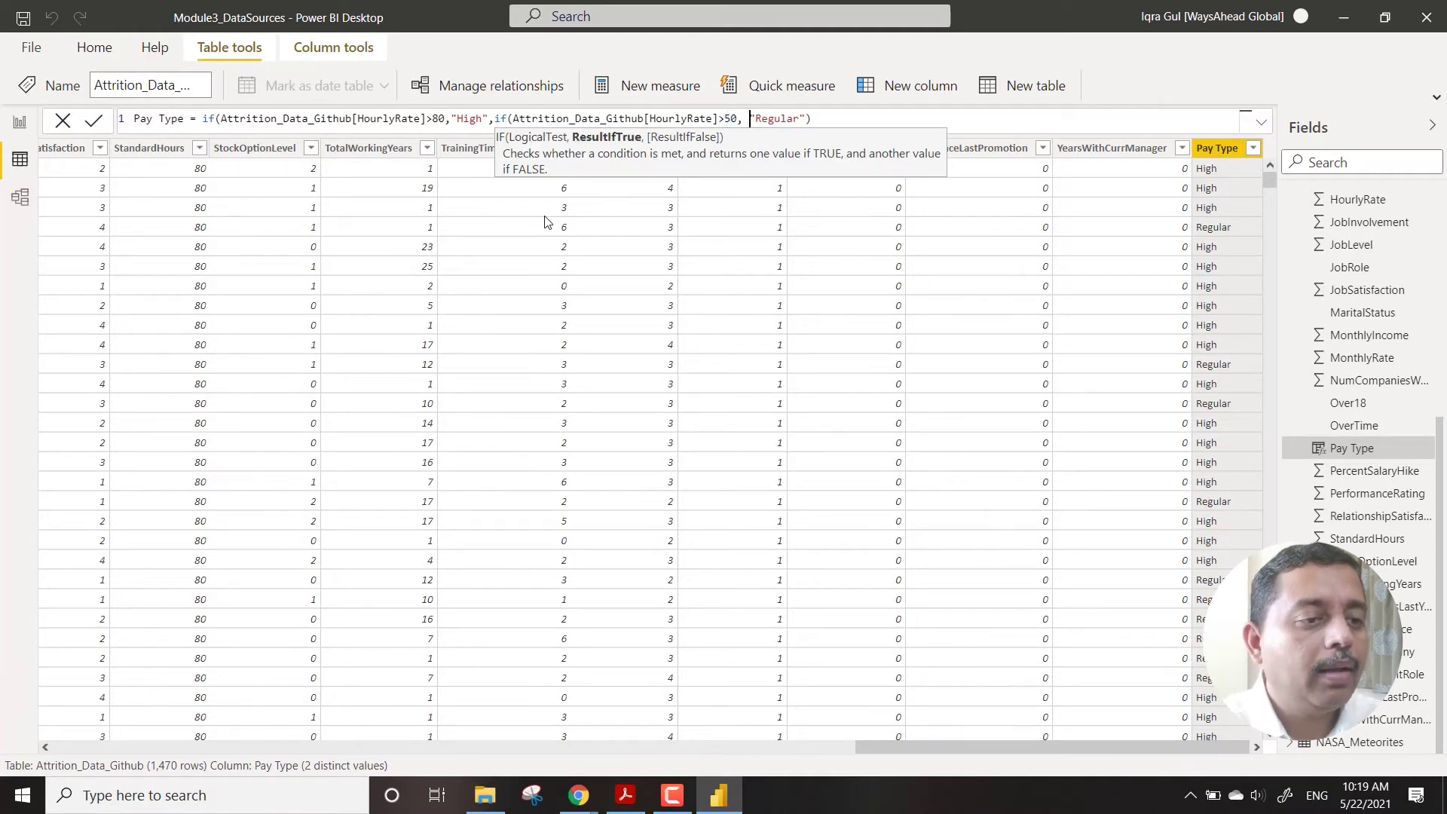
# Wrap the nested IF's condition in AND, adding Attrition_Data_Github[HourlyRate]<=80 as the second test before "Regular"
pyautogui.hotkey('ctrl', 'Left')
pyautogui.hotkey('ctrl', 'Left')
pyautogui.hotkey('ctrl', 'Left')
pyautogui.hotkey('ctrl', 'Left')
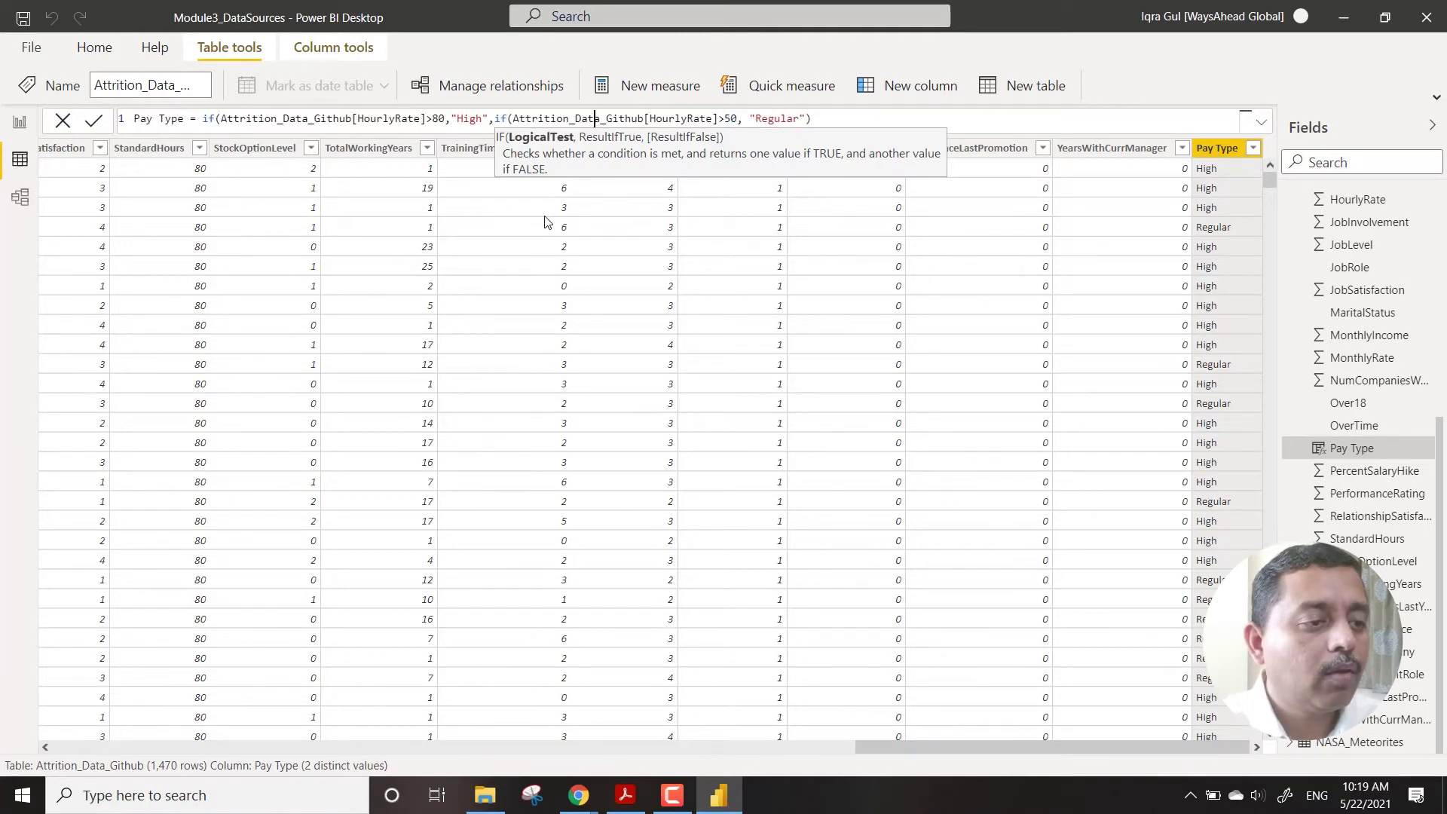
pyautogui.write('and(')
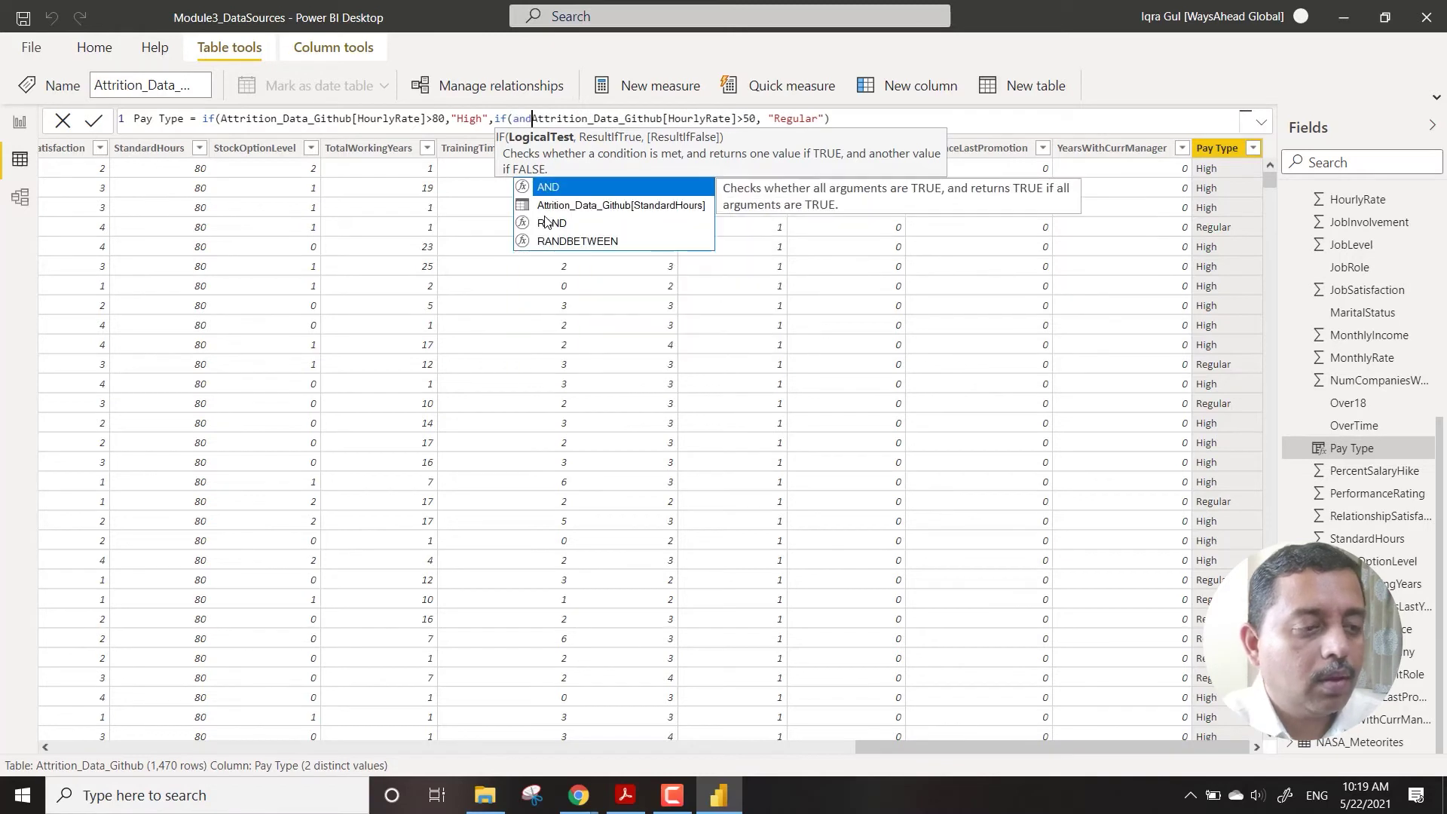
pyautogui.hotkey('ctrl', 'Right')
pyautogui.hotkey('ctrl', 'Right')
pyautogui.hotkey('ctrl', 'Right')
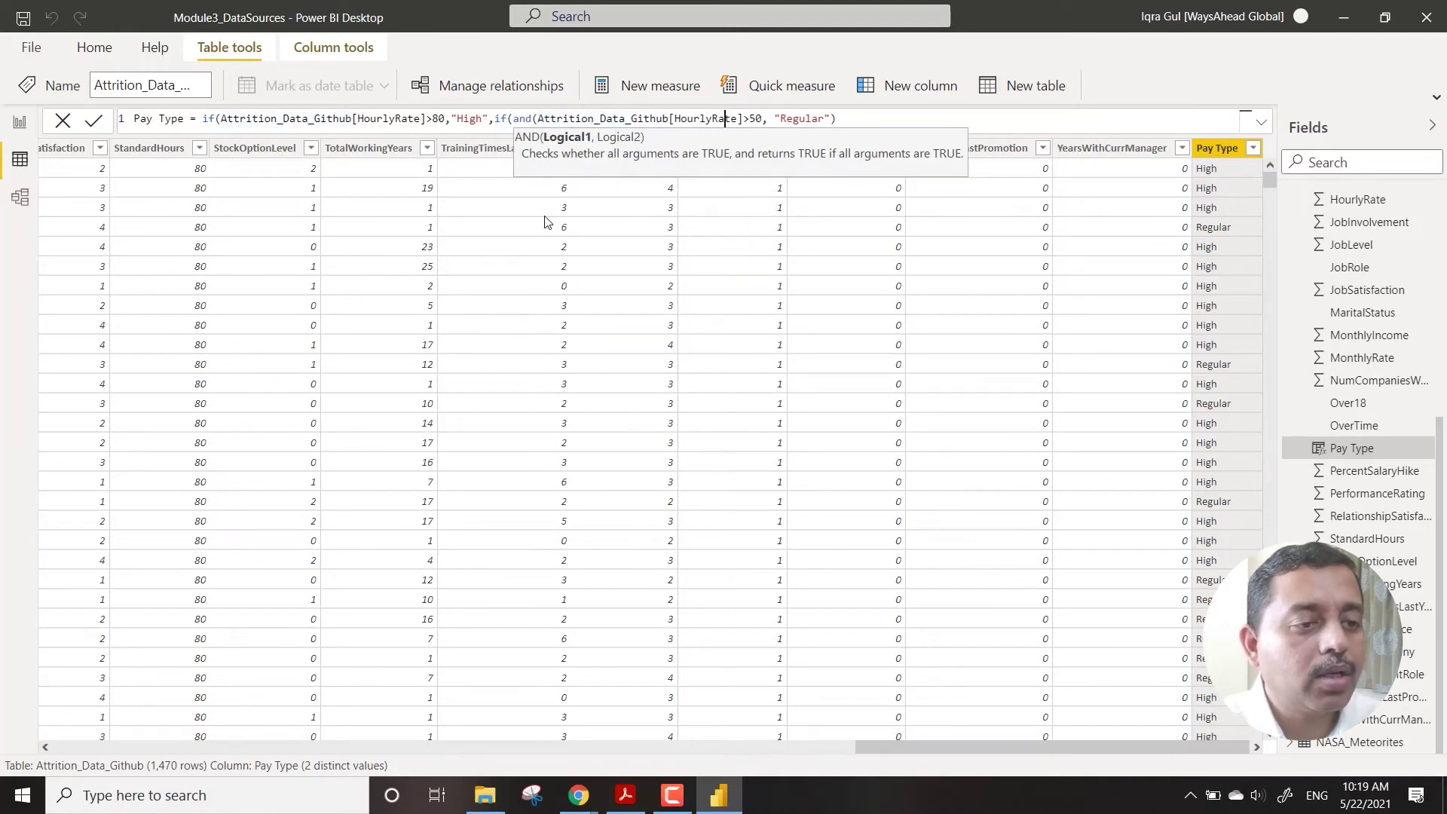
pyautogui.press('Right')
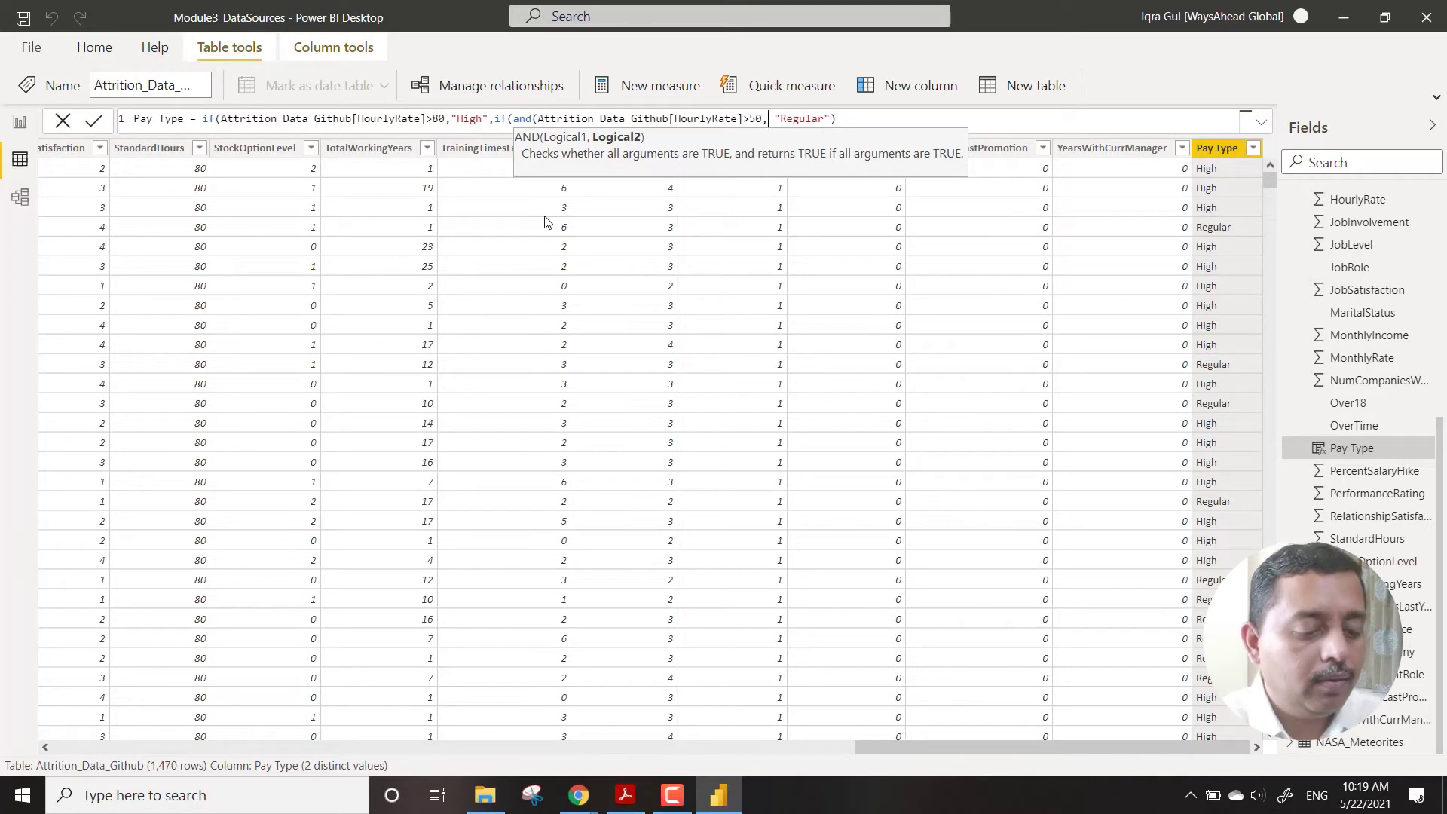
pyautogui.write('hour')
pyautogui.press('Tab')
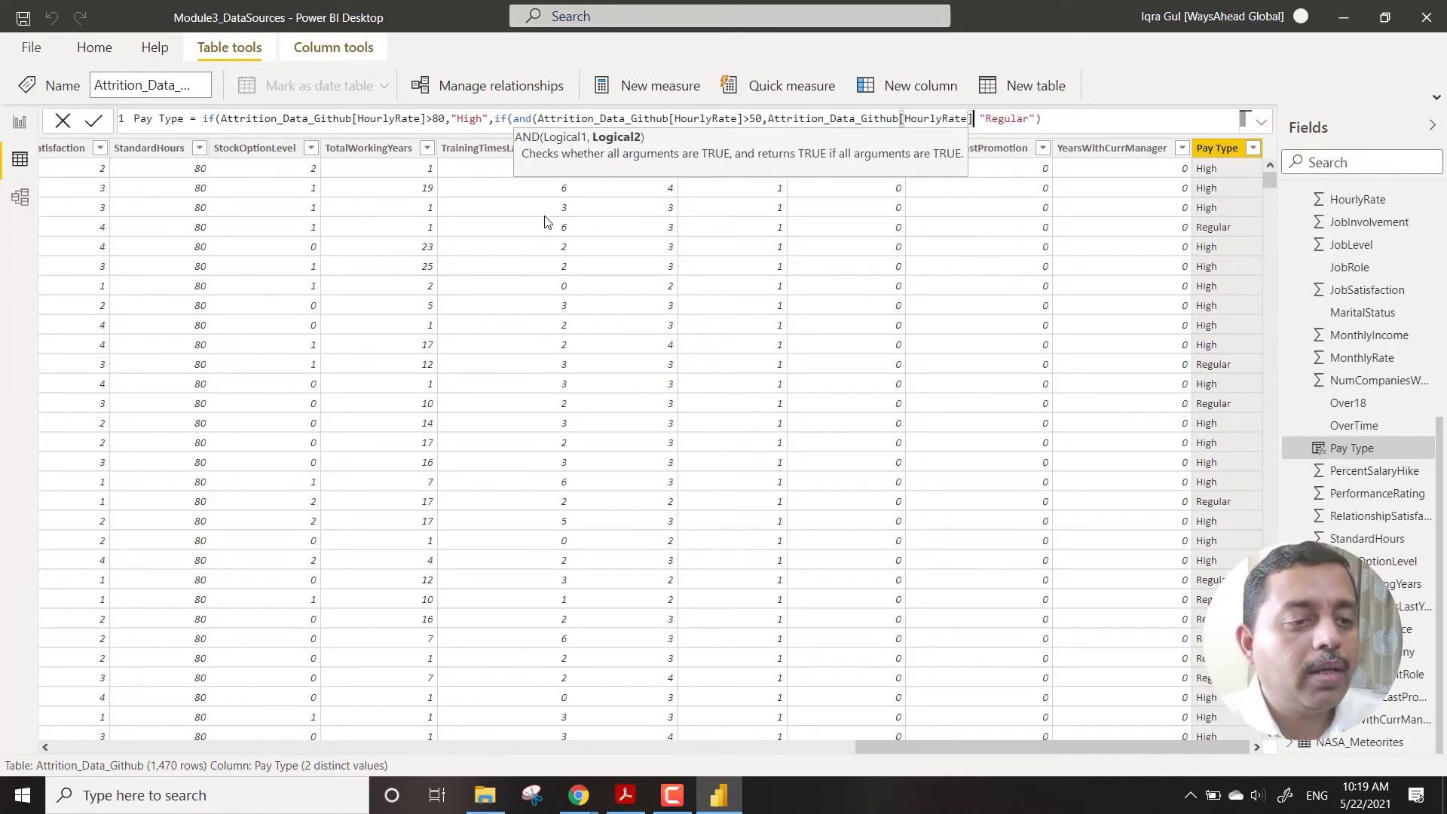
pyautogui.write('<')
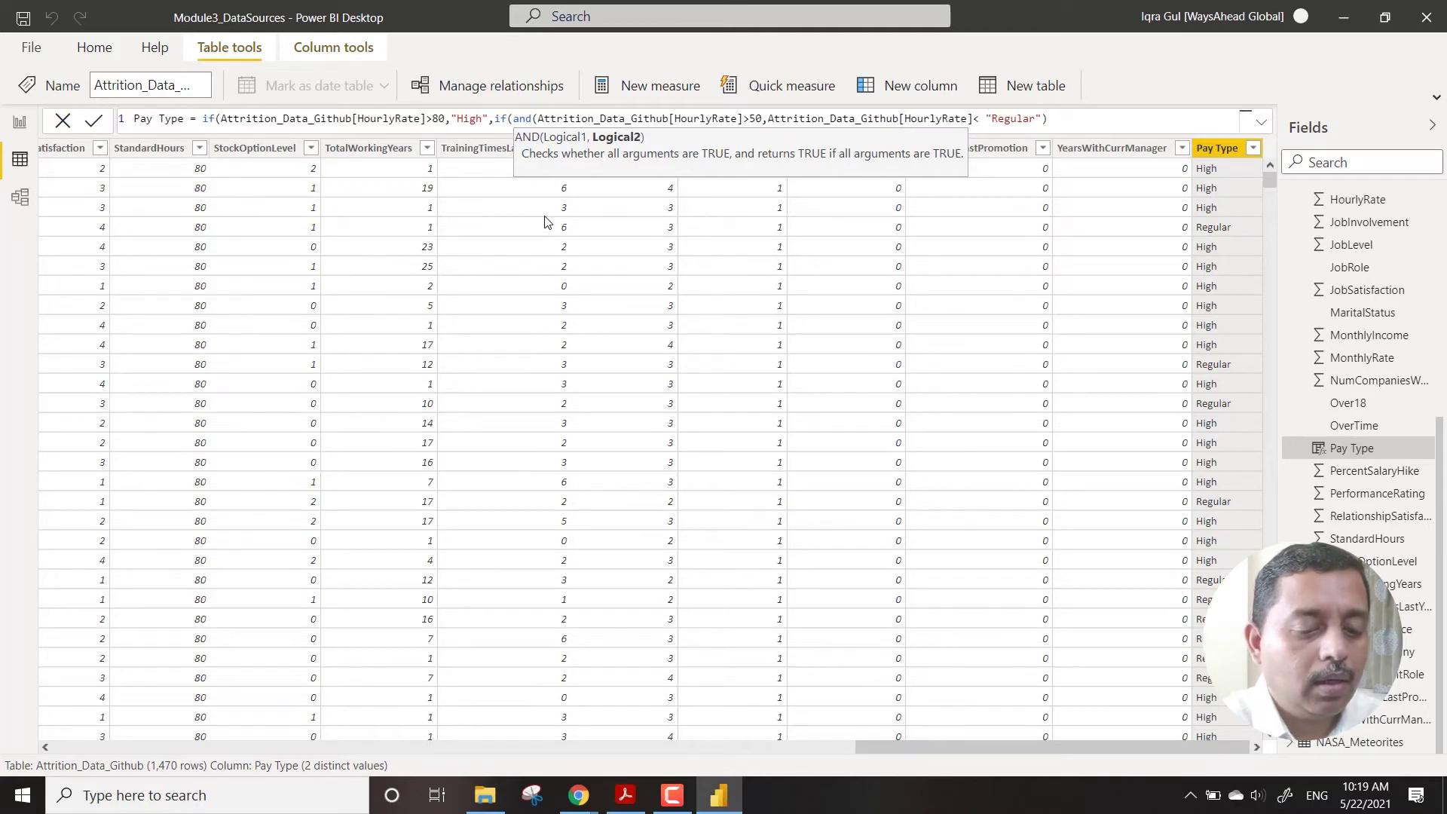
pyautogui.write('=80')
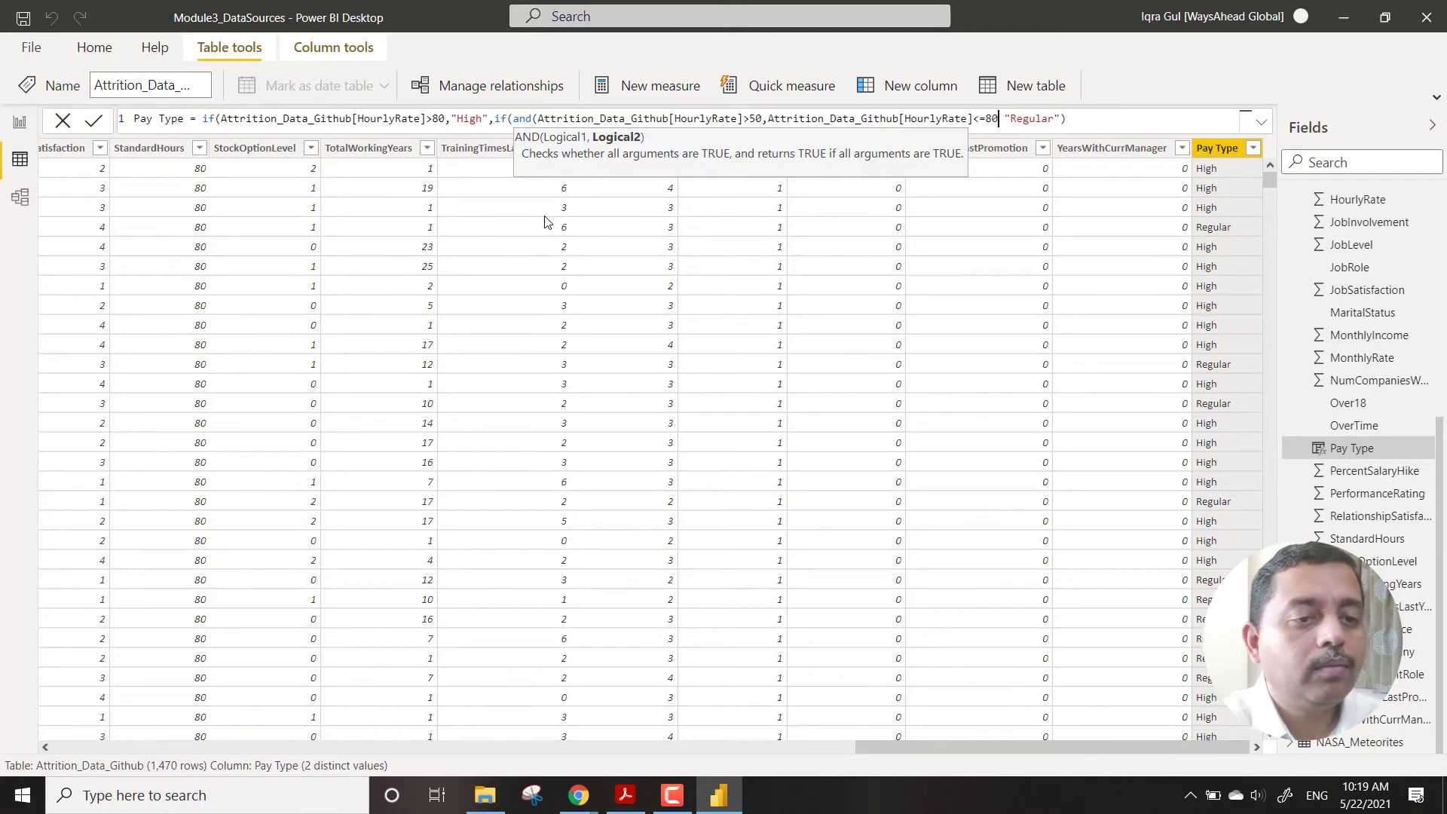
pyautogui.write('),')
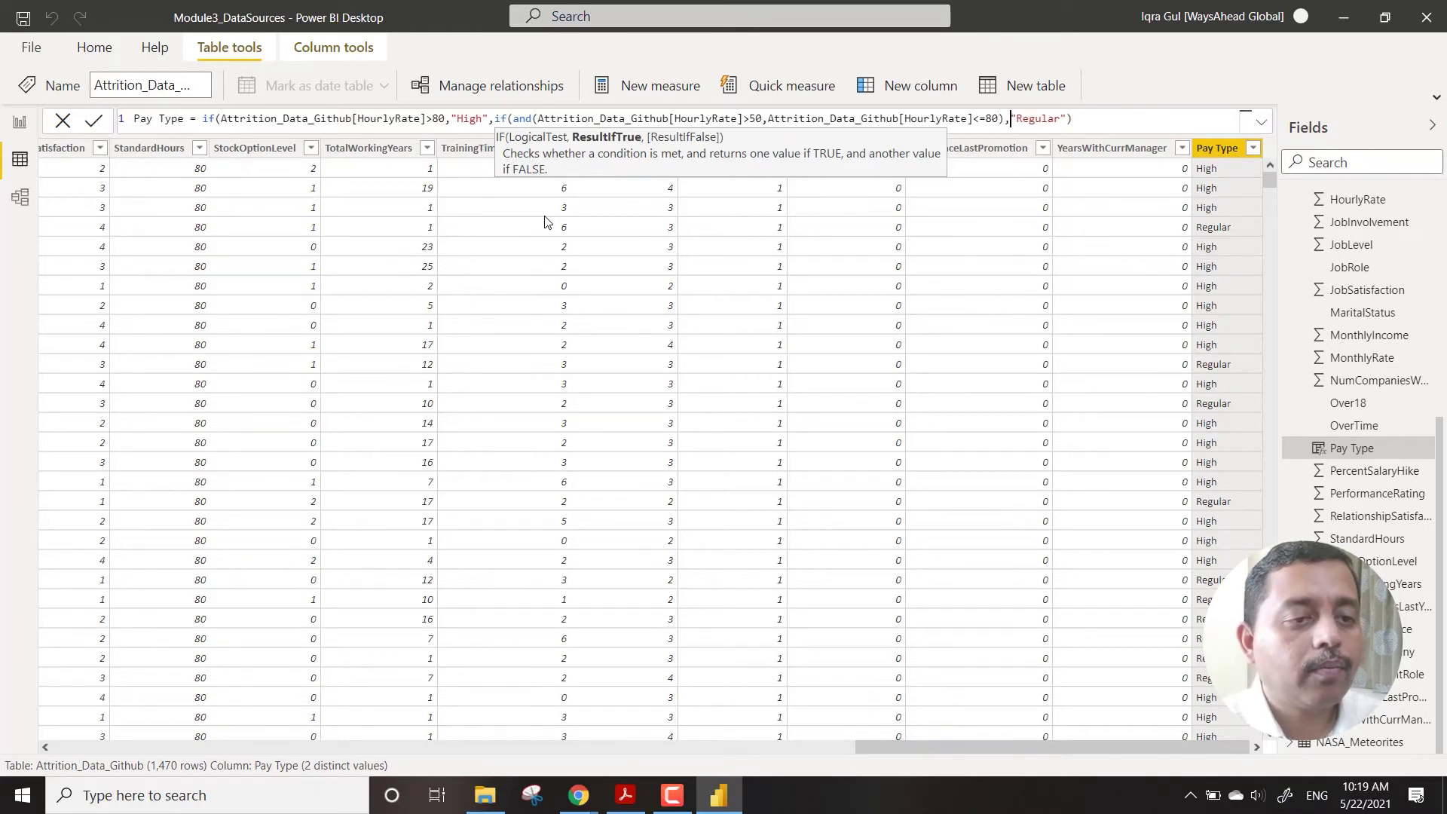
# Add "Low" as the nested IF's false result, apply the formula, and check the distinct values in the Pay Type column
pyautogui.press('Right')
pyautogui.press('Right')
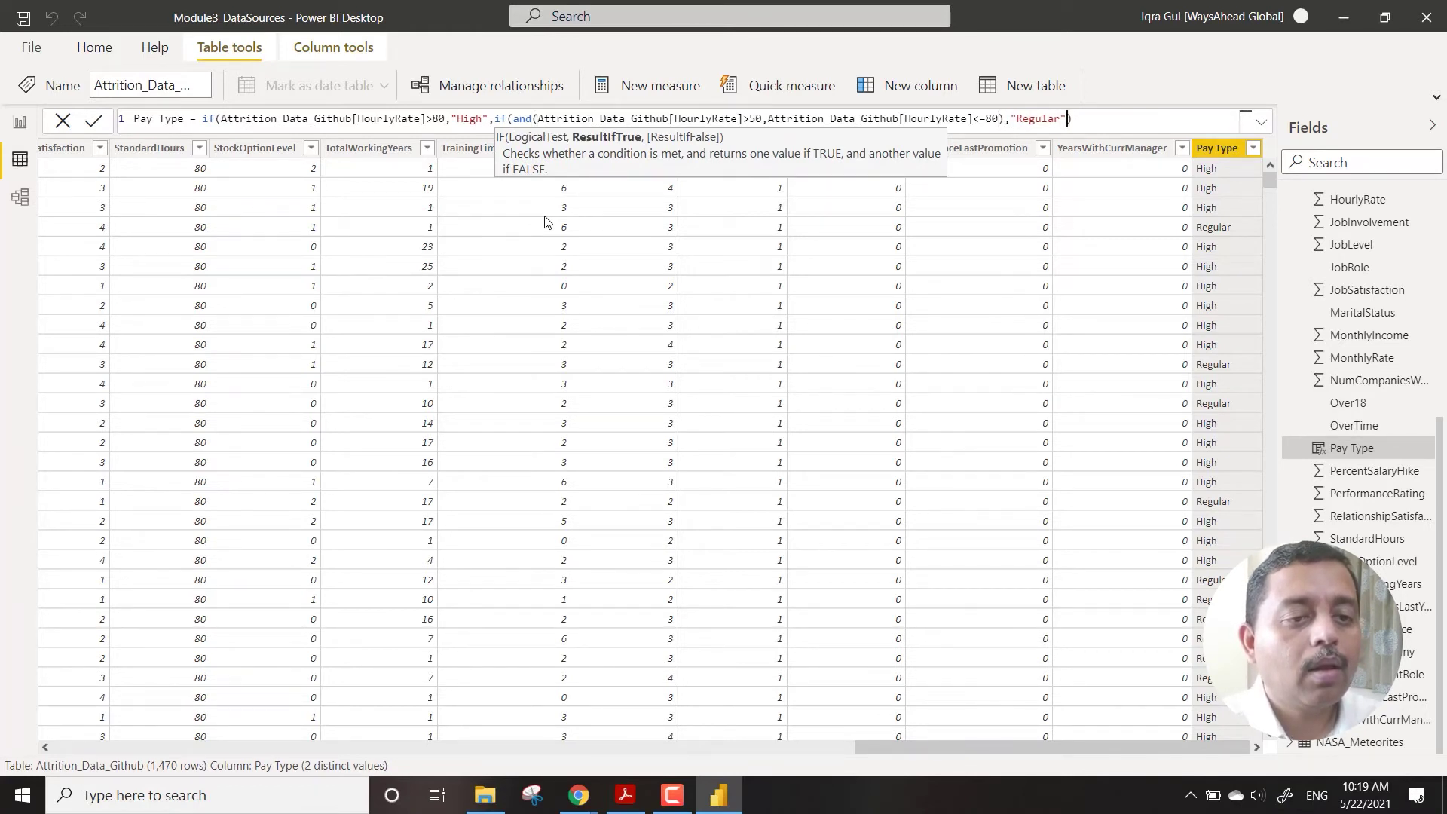
pyautogui.write(',"Low')
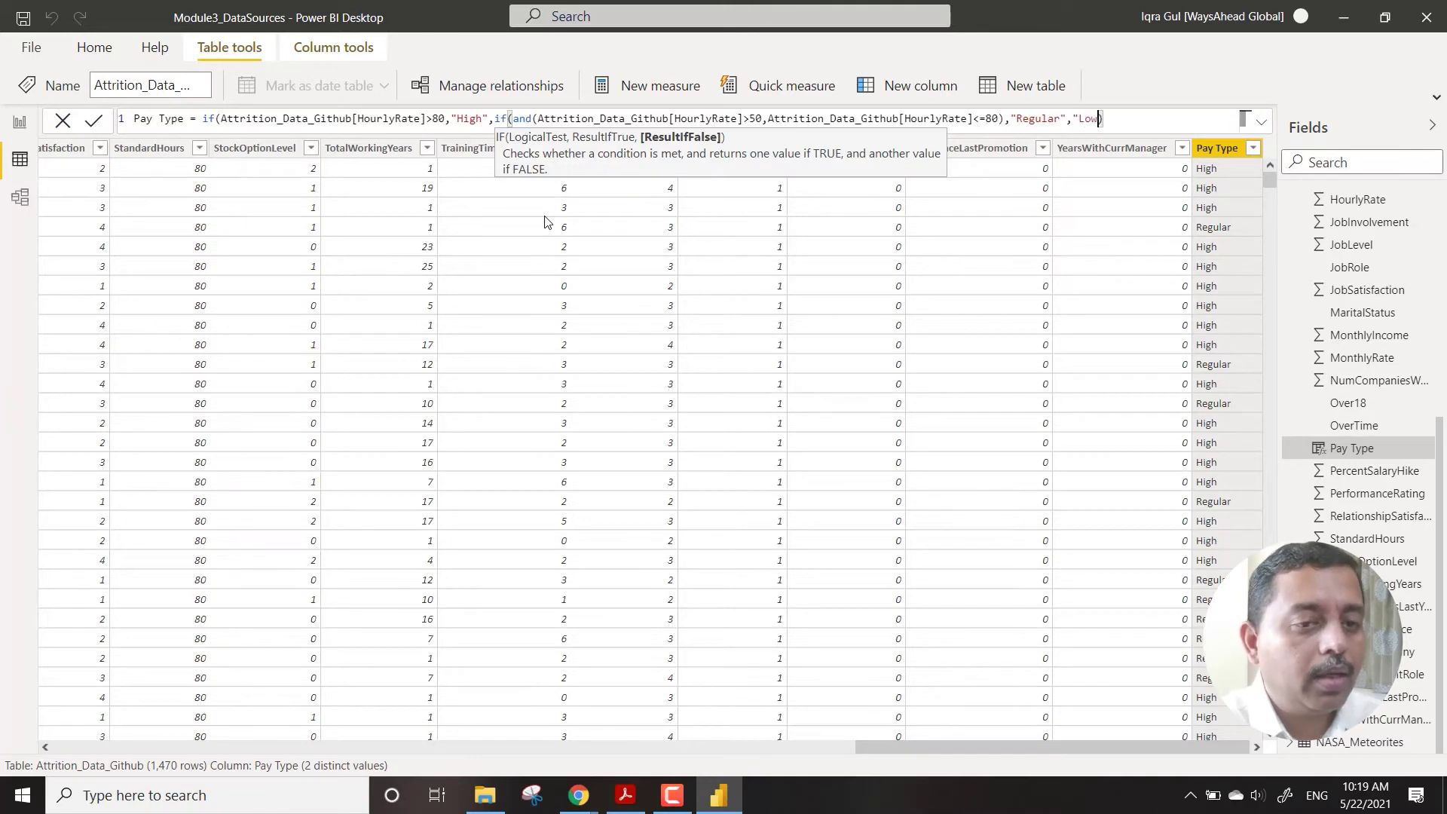
pyautogui.write('"')
pyautogui.press('Right')
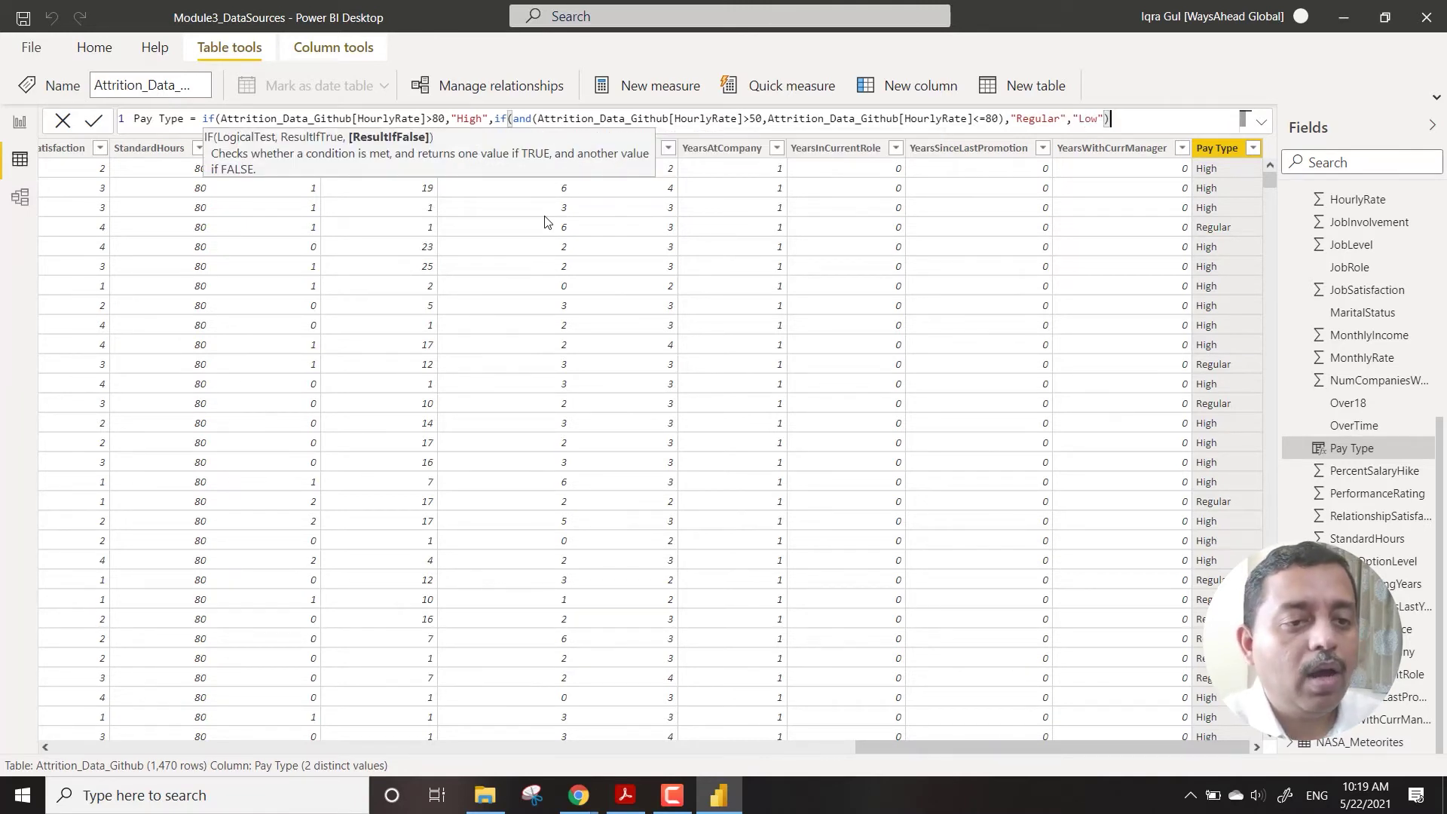
pyautogui.write(')')
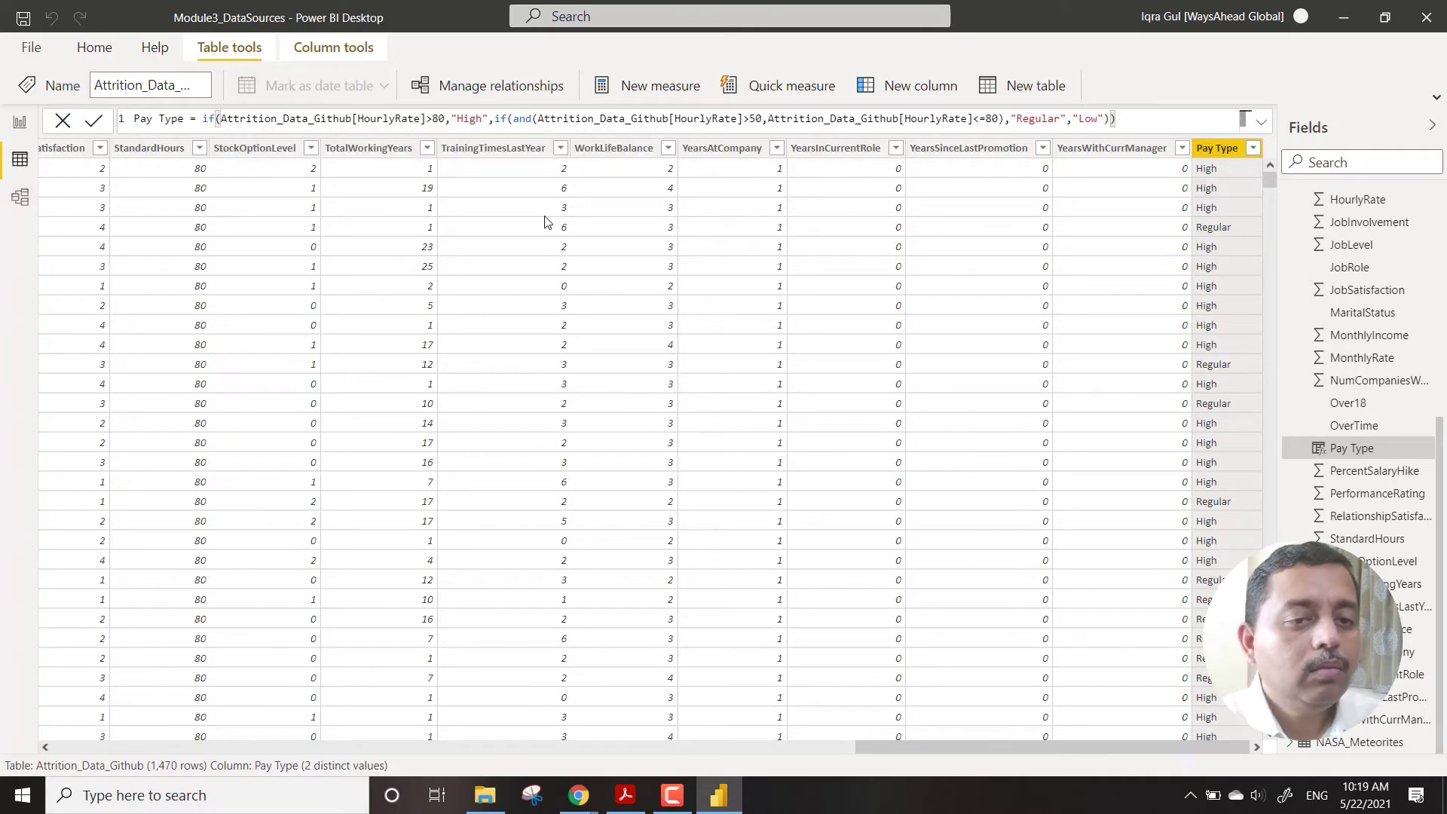
pyautogui.press('Return')
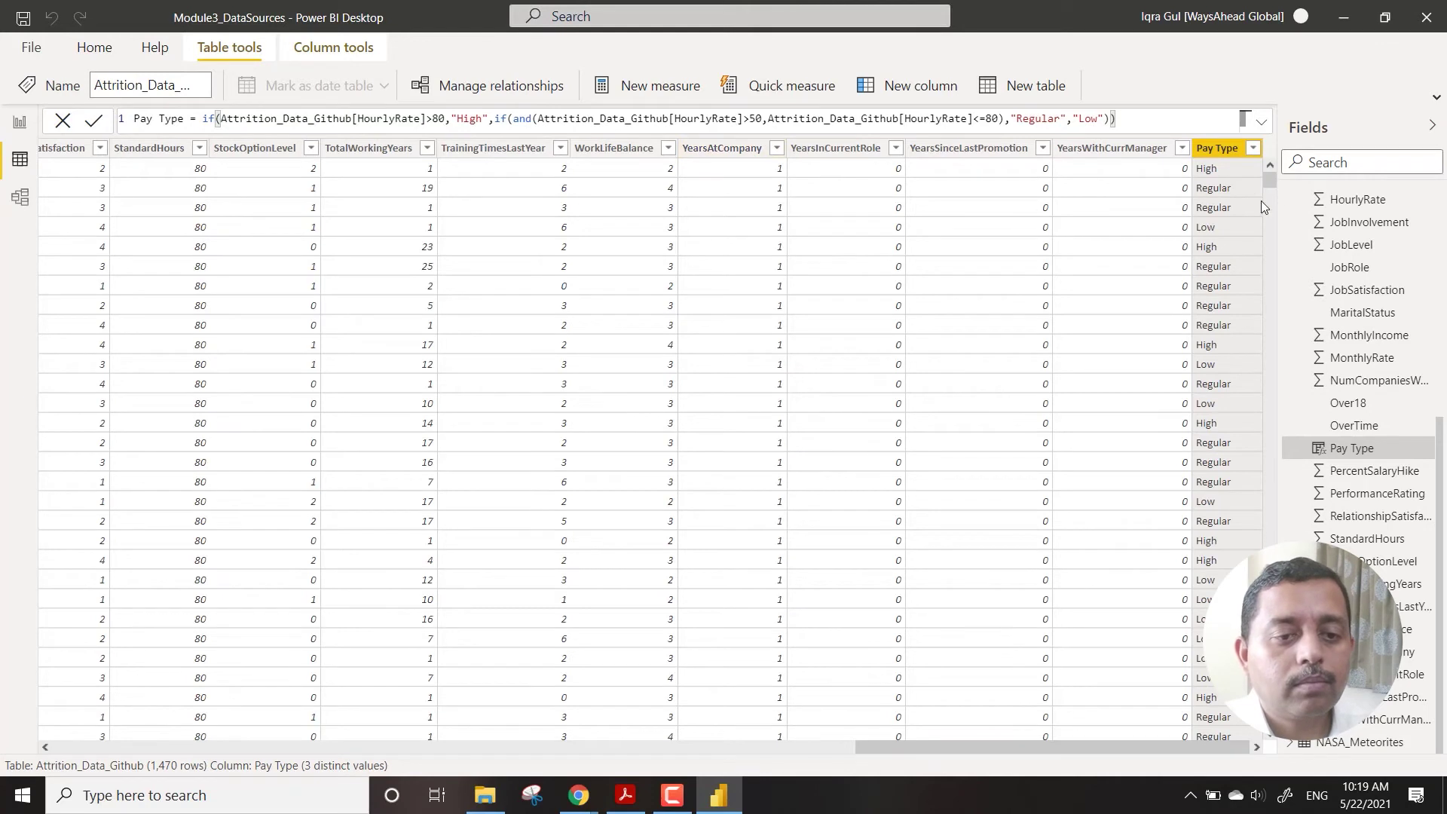
pyautogui.click(1254, 150)
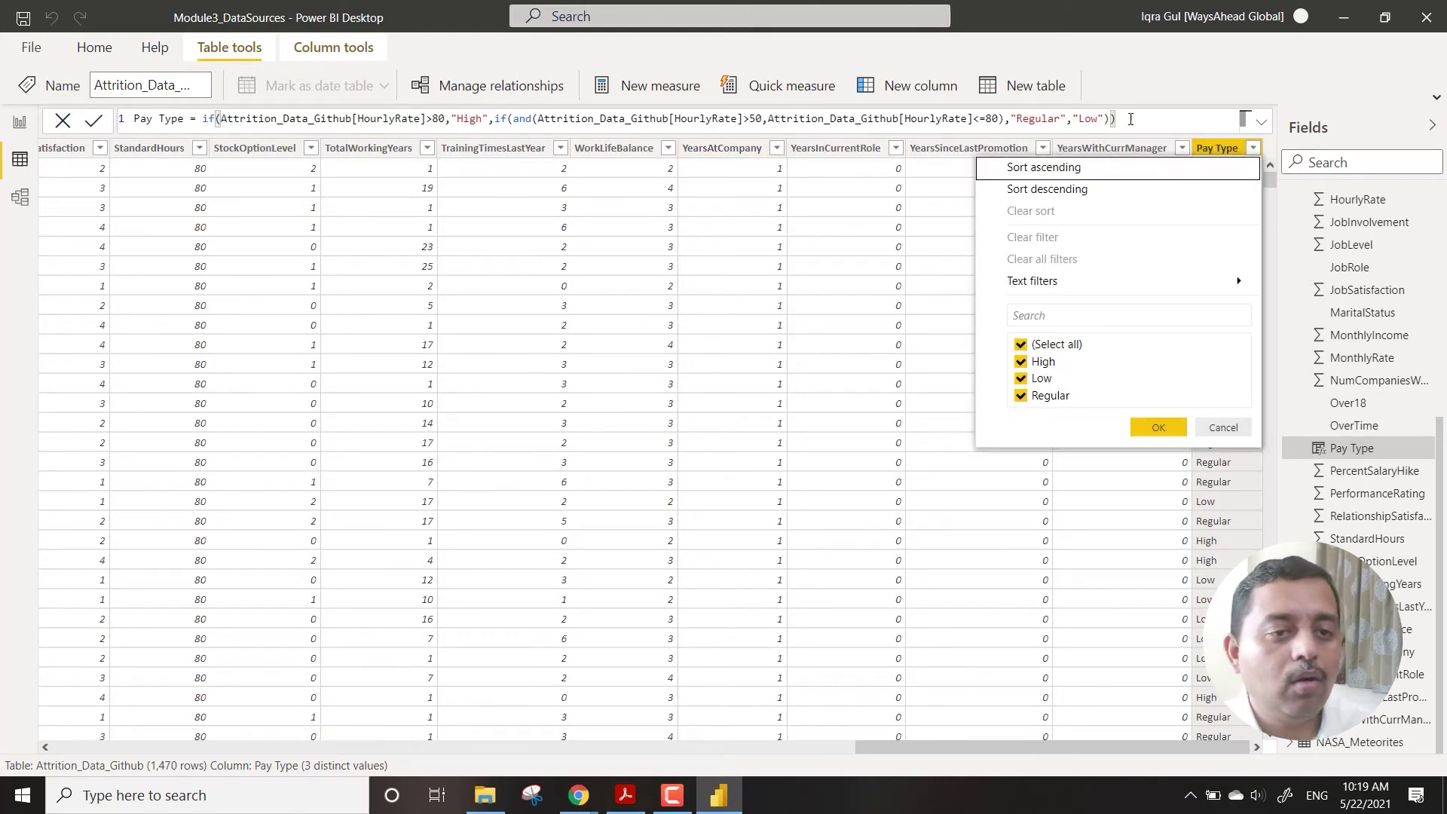
pyautogui.click(1256, 153)
# Replace Department with Pay Type as the legend of the report's Employees by Department donut chart
pyautogui.click(20, 124)
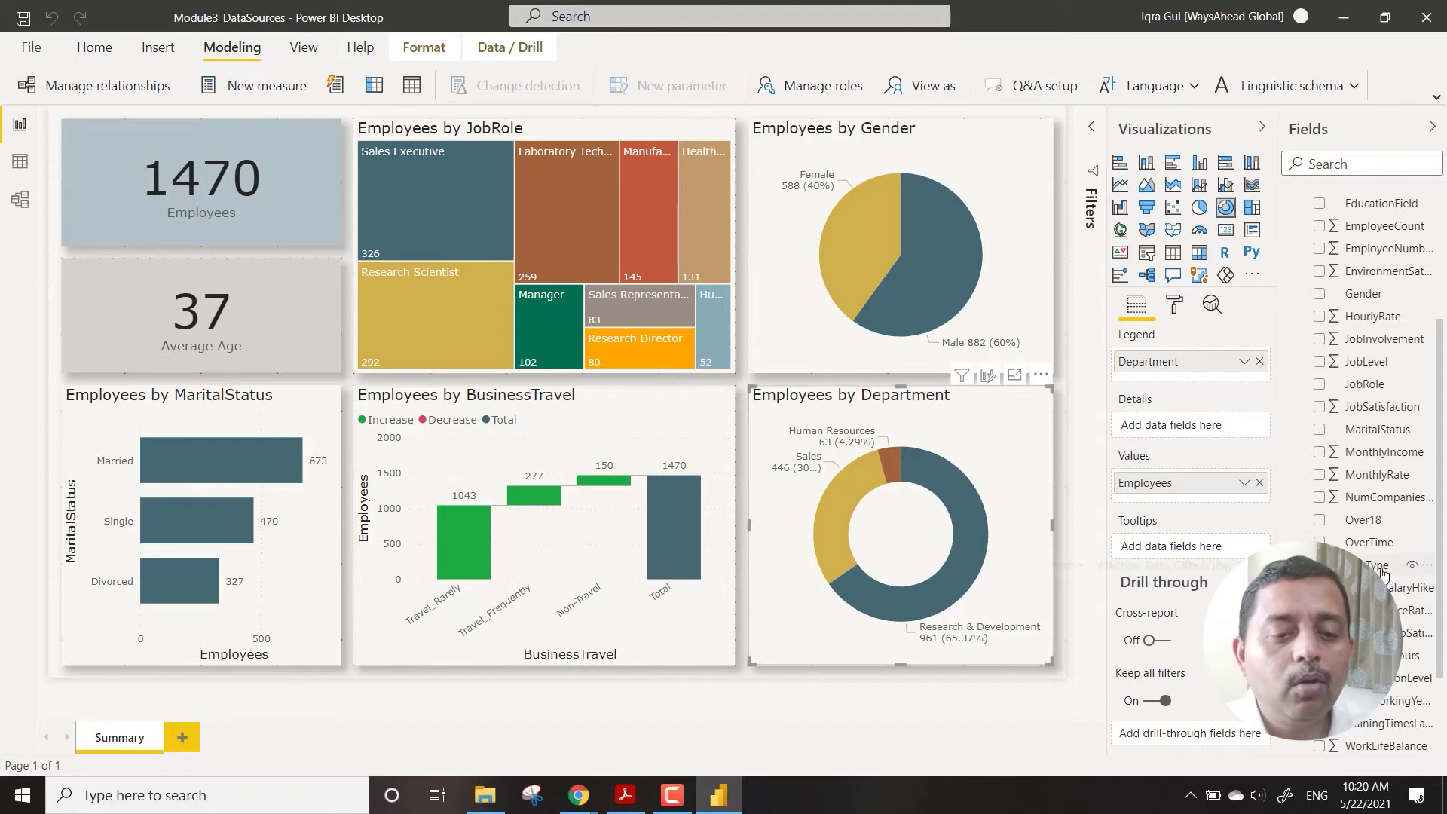
pyautogui.moveTo(1383, 574); pyautogui.dragTo(1190, 377)
pyautogui.click(1259, 360)
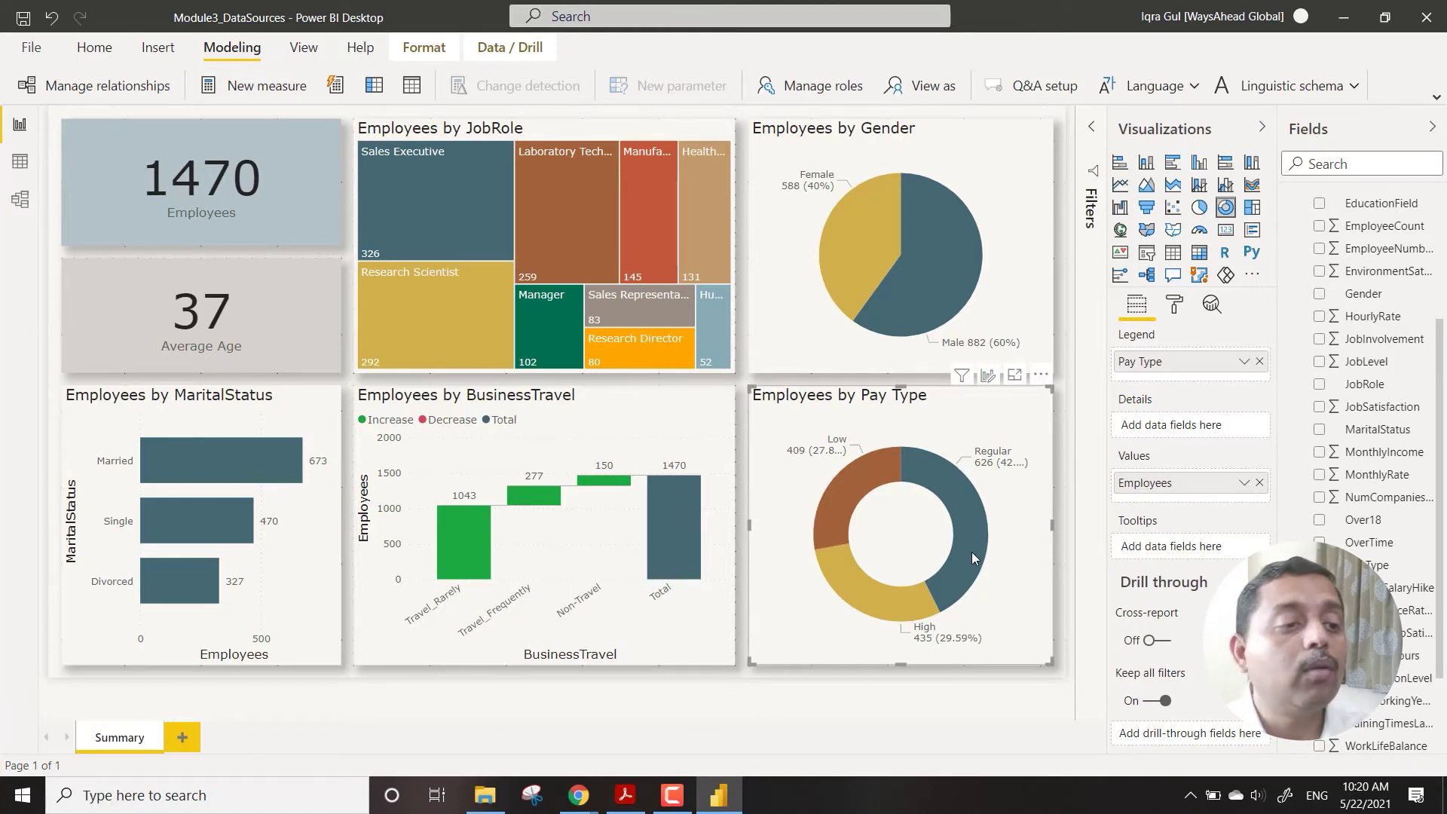
# Preview the report as the Sales Manager role to check the Pay Type chart, and stop the role preview
pyautogui.click(934, 91)
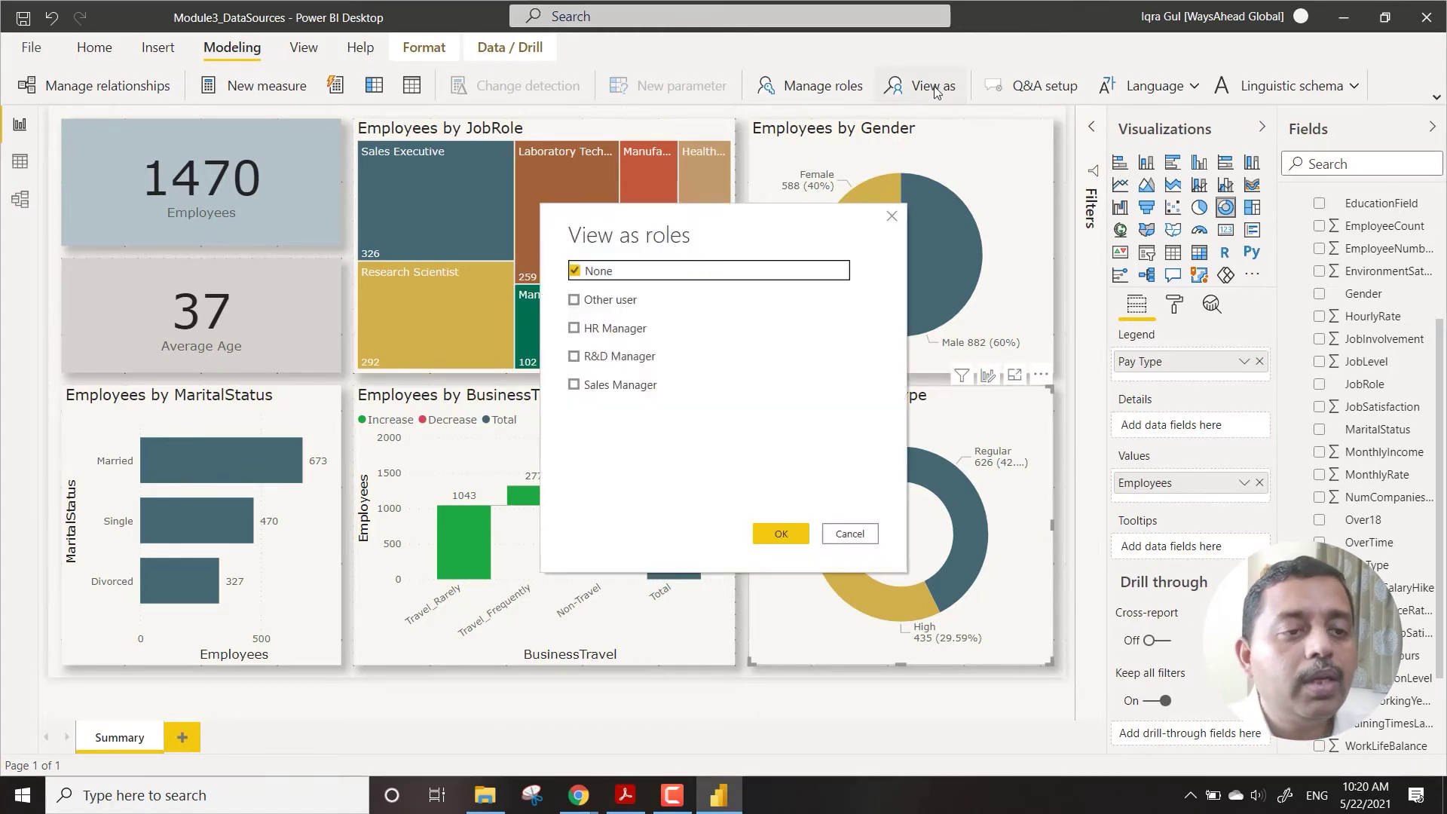
pyautogui.click(595, 387)
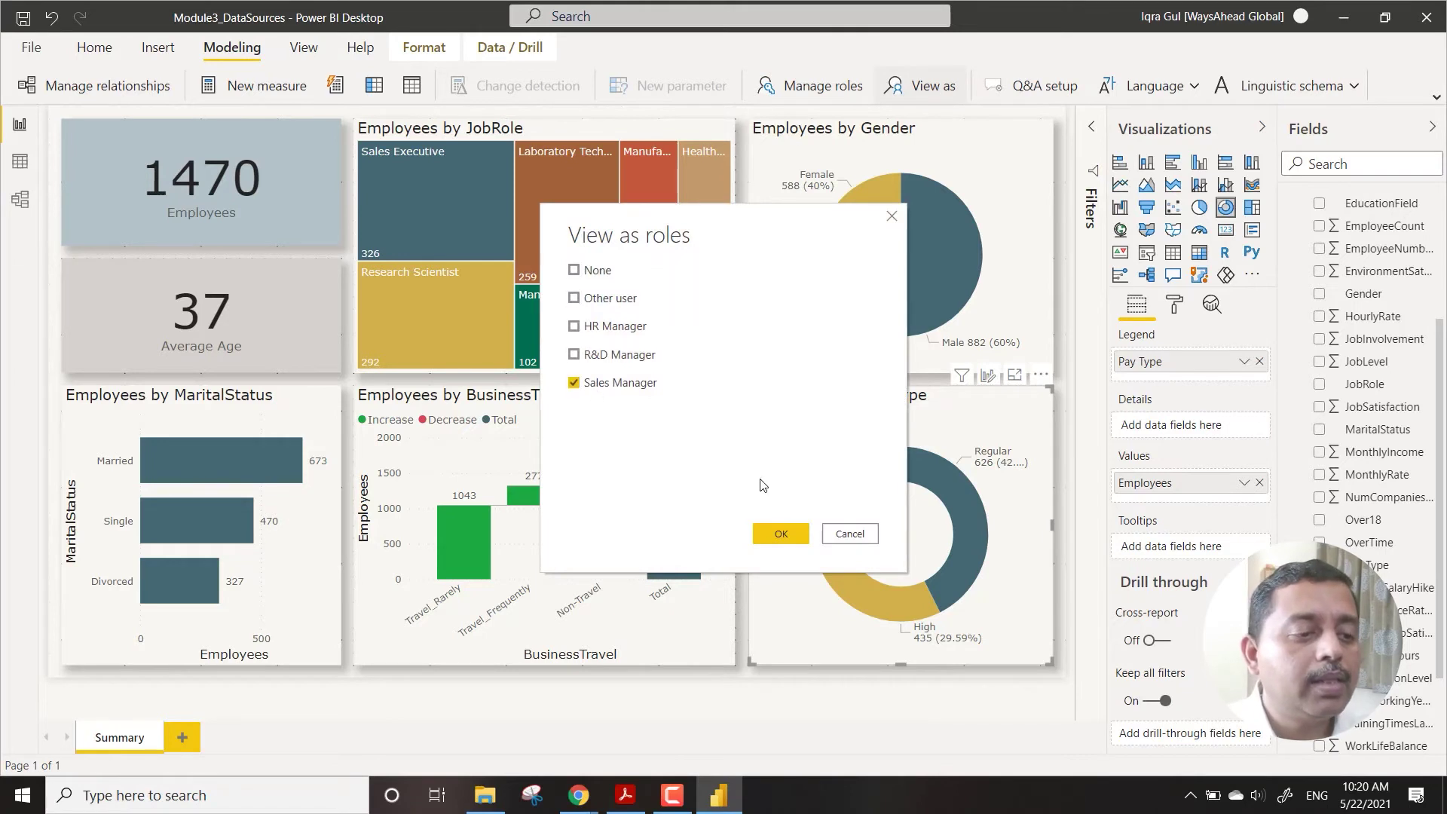
pyautogui.click(779, 531)
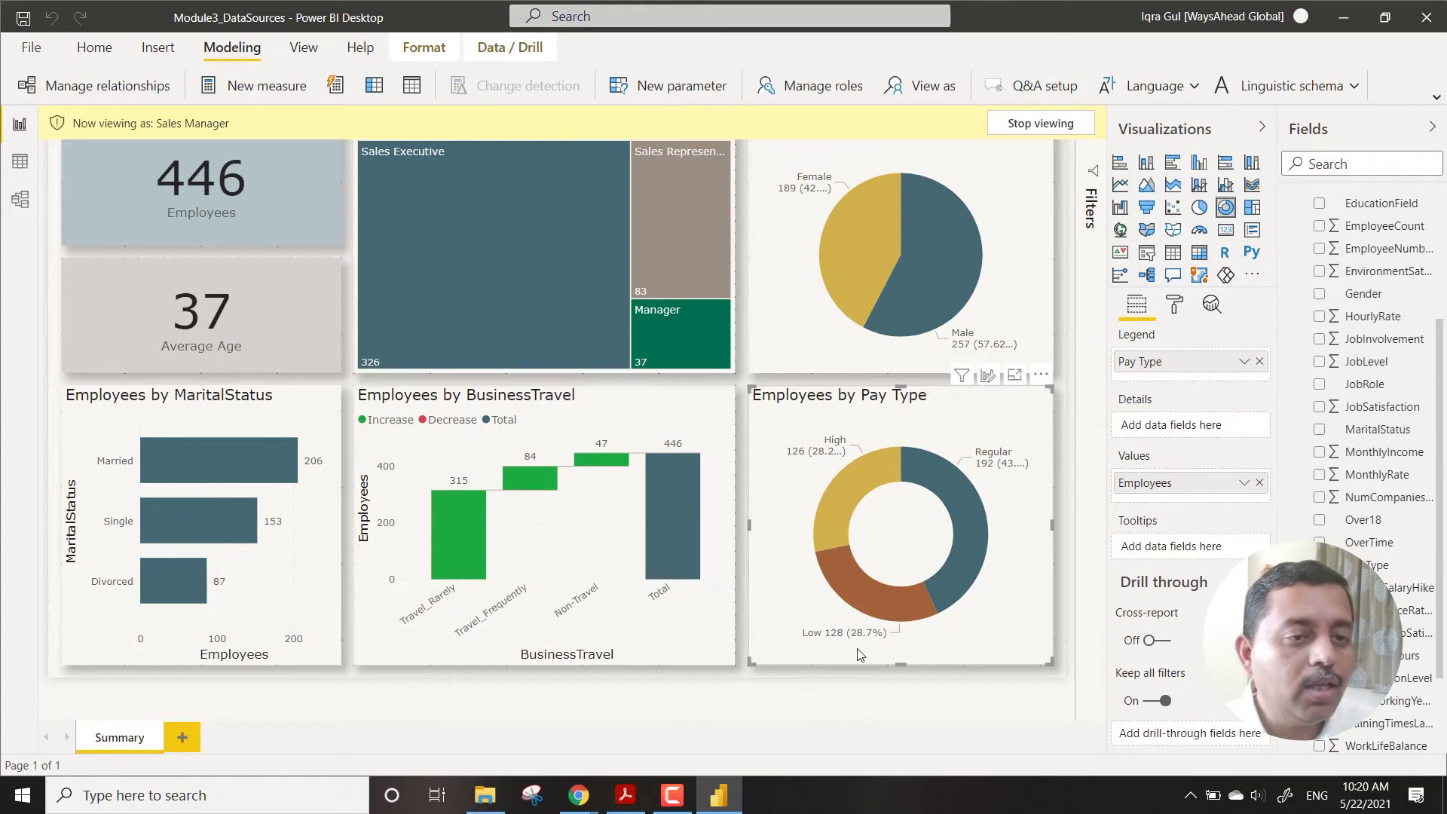
pyautogui.click(1056, 124)
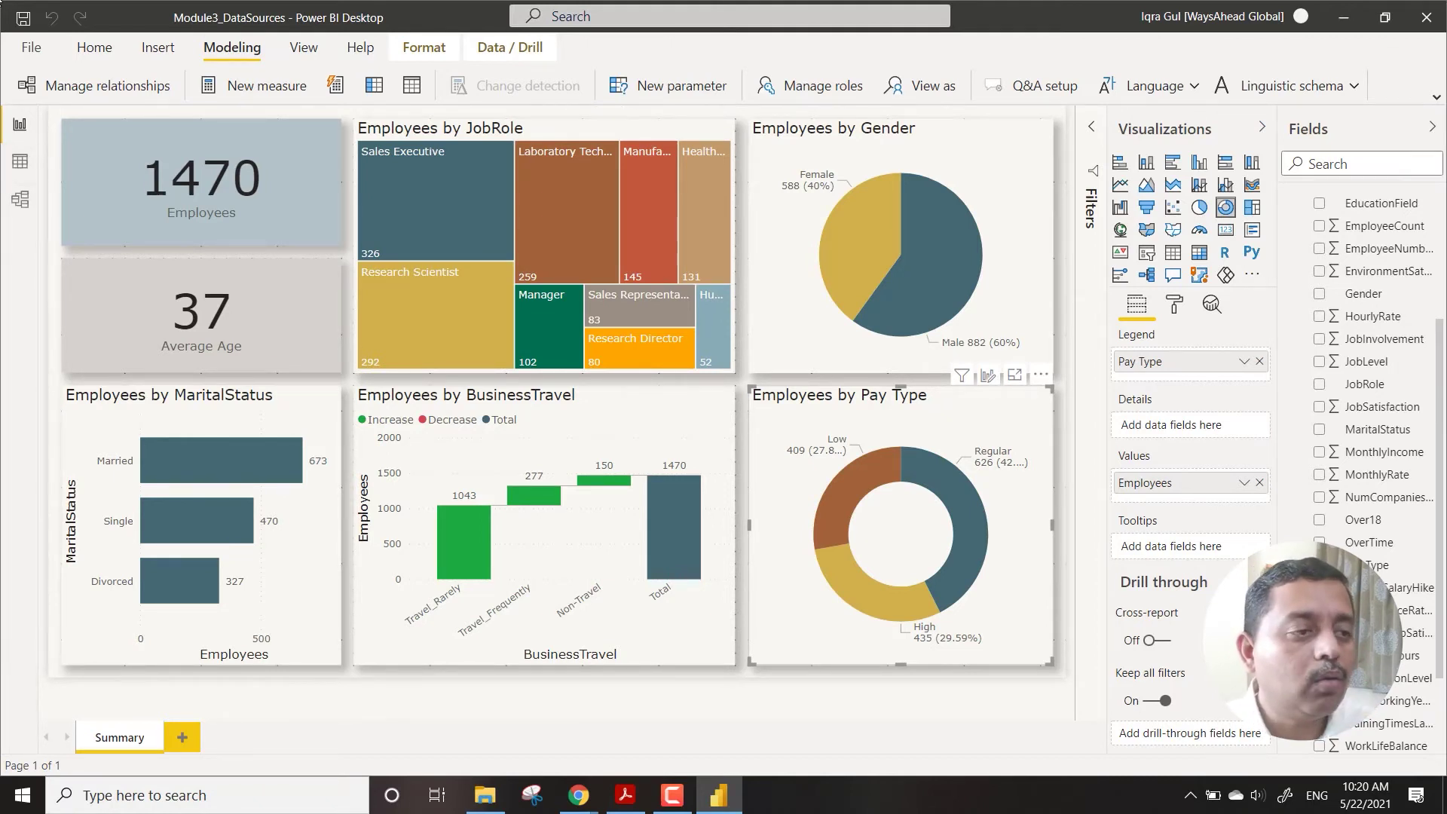
pyautogui.click(89, 48)
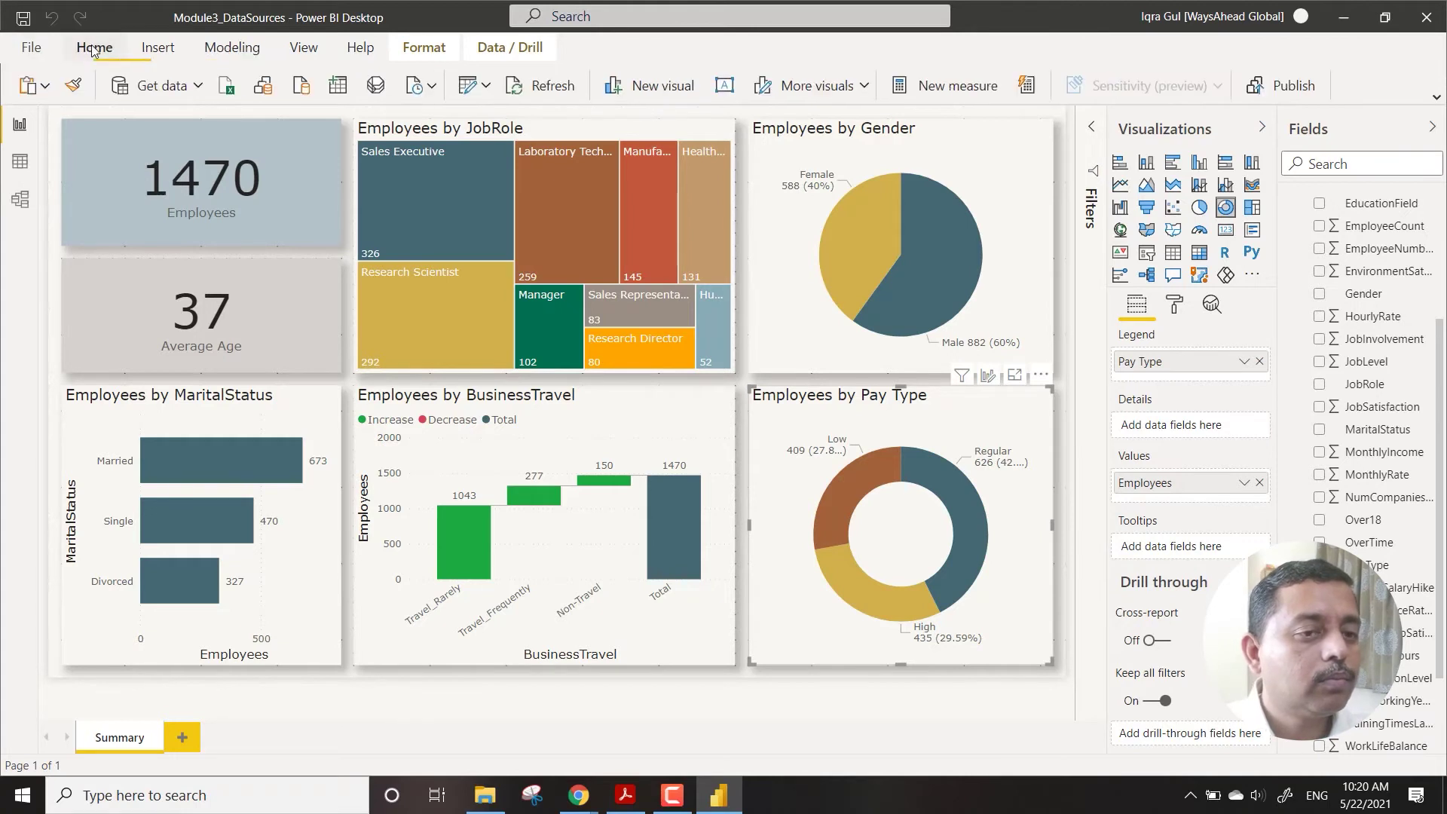
# Save and publish the report to the Masterclass workspace, and close Power BI Desktop once publishing finishes
pyautogui.click(1305, 87)
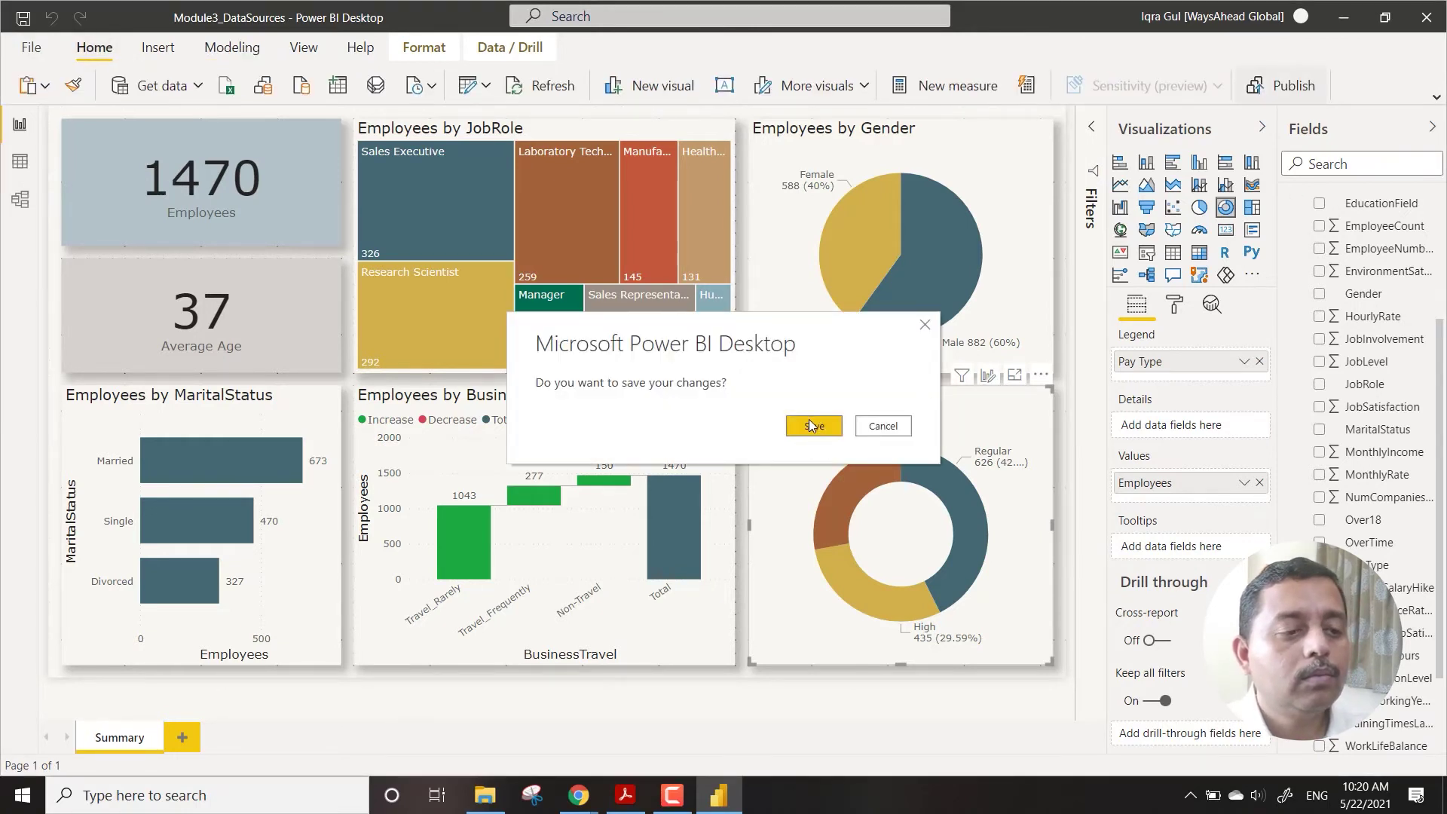
pyautogui.click(814, 427)
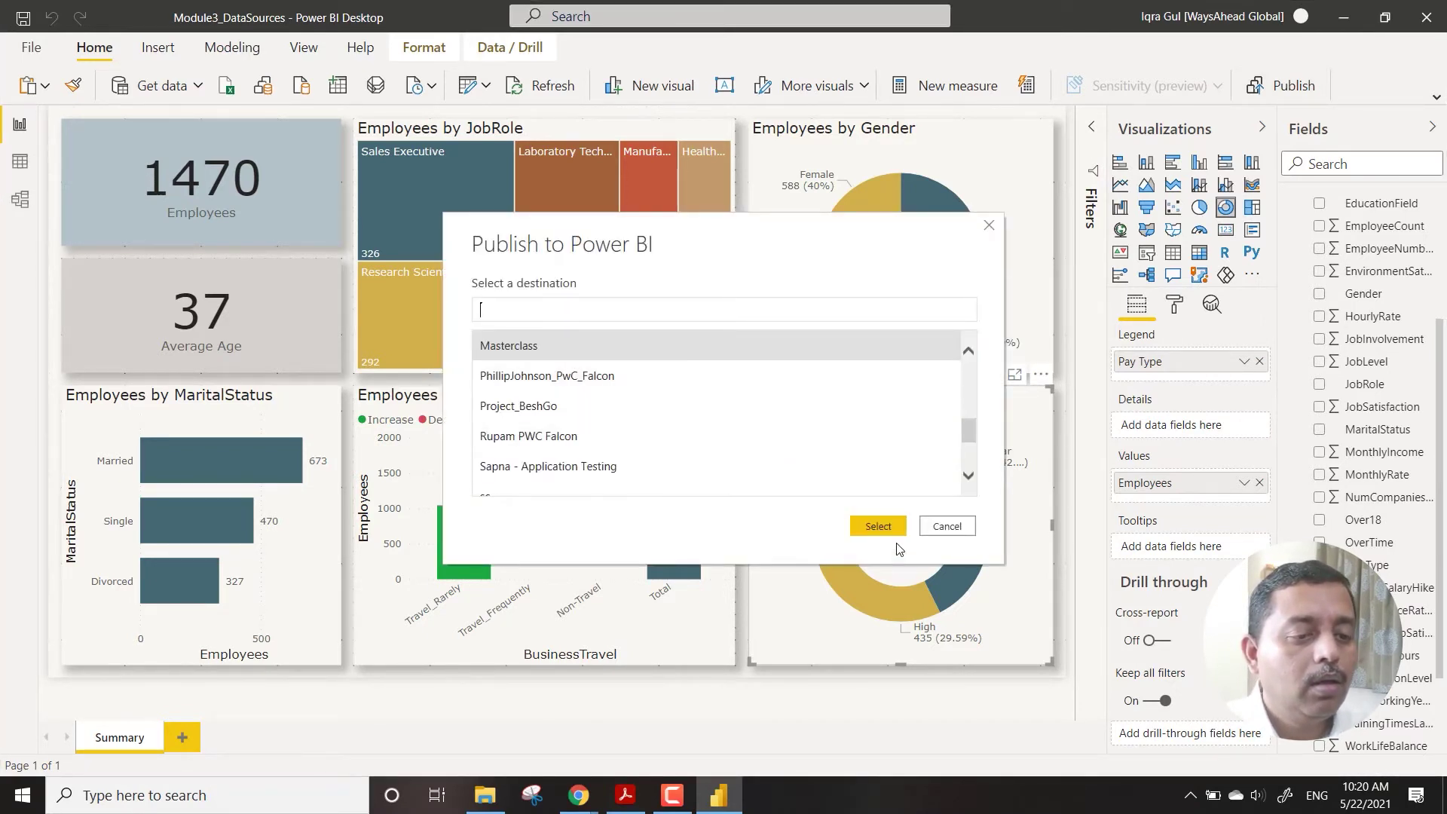
pyautogui.click(878, 524)
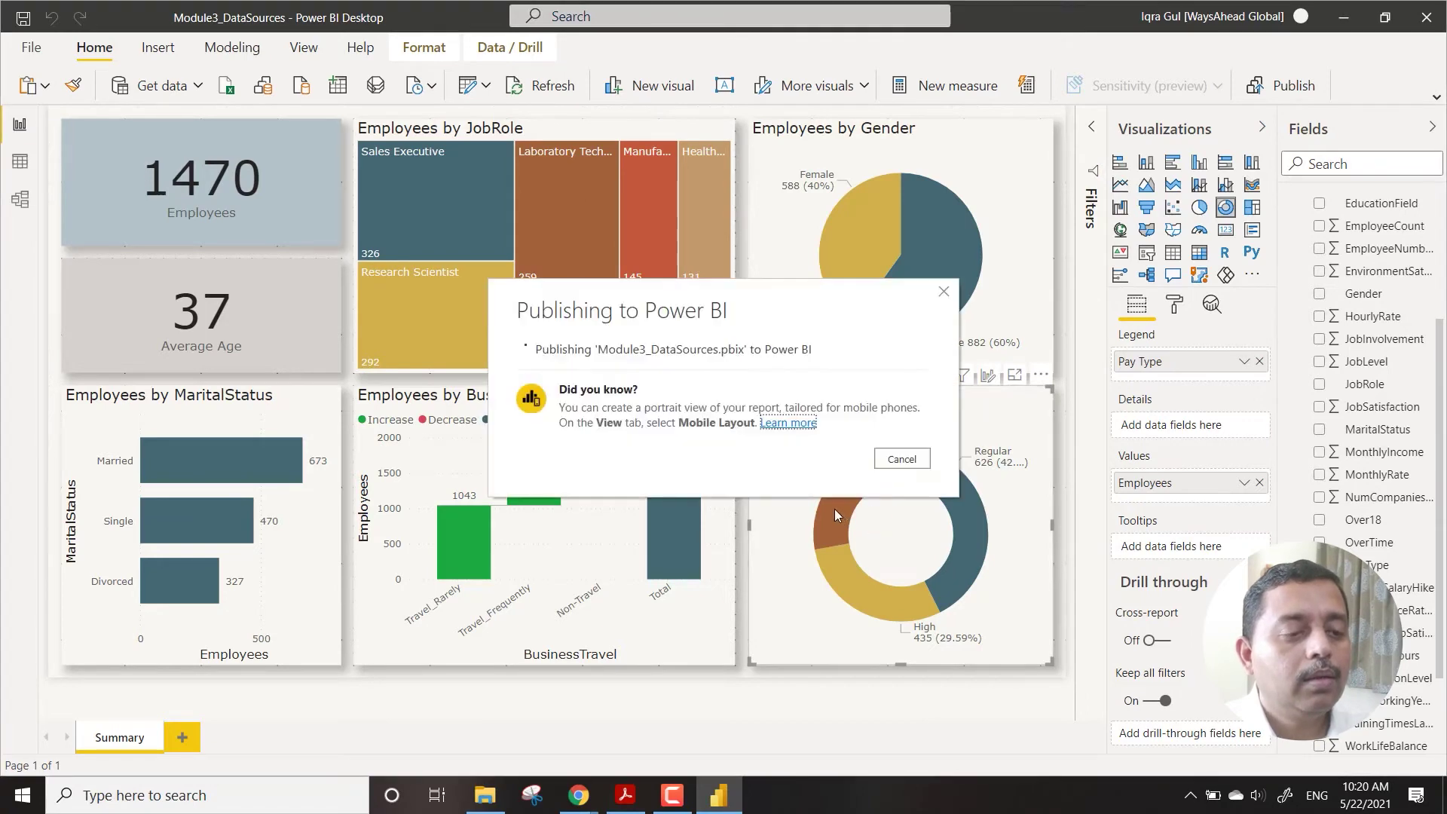
pyautogui.click(862, 516)
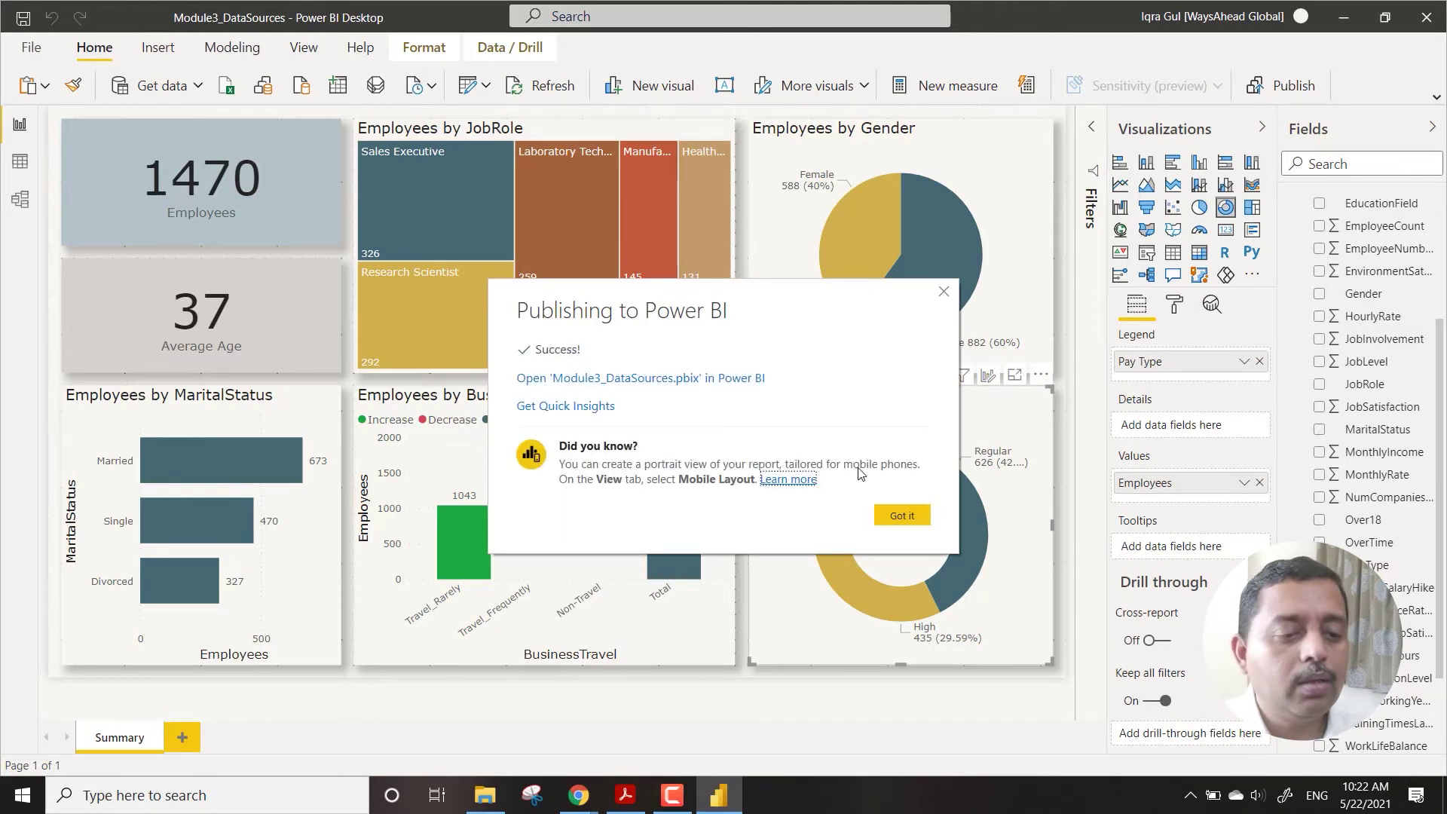
pyautogui.click(908, 513)
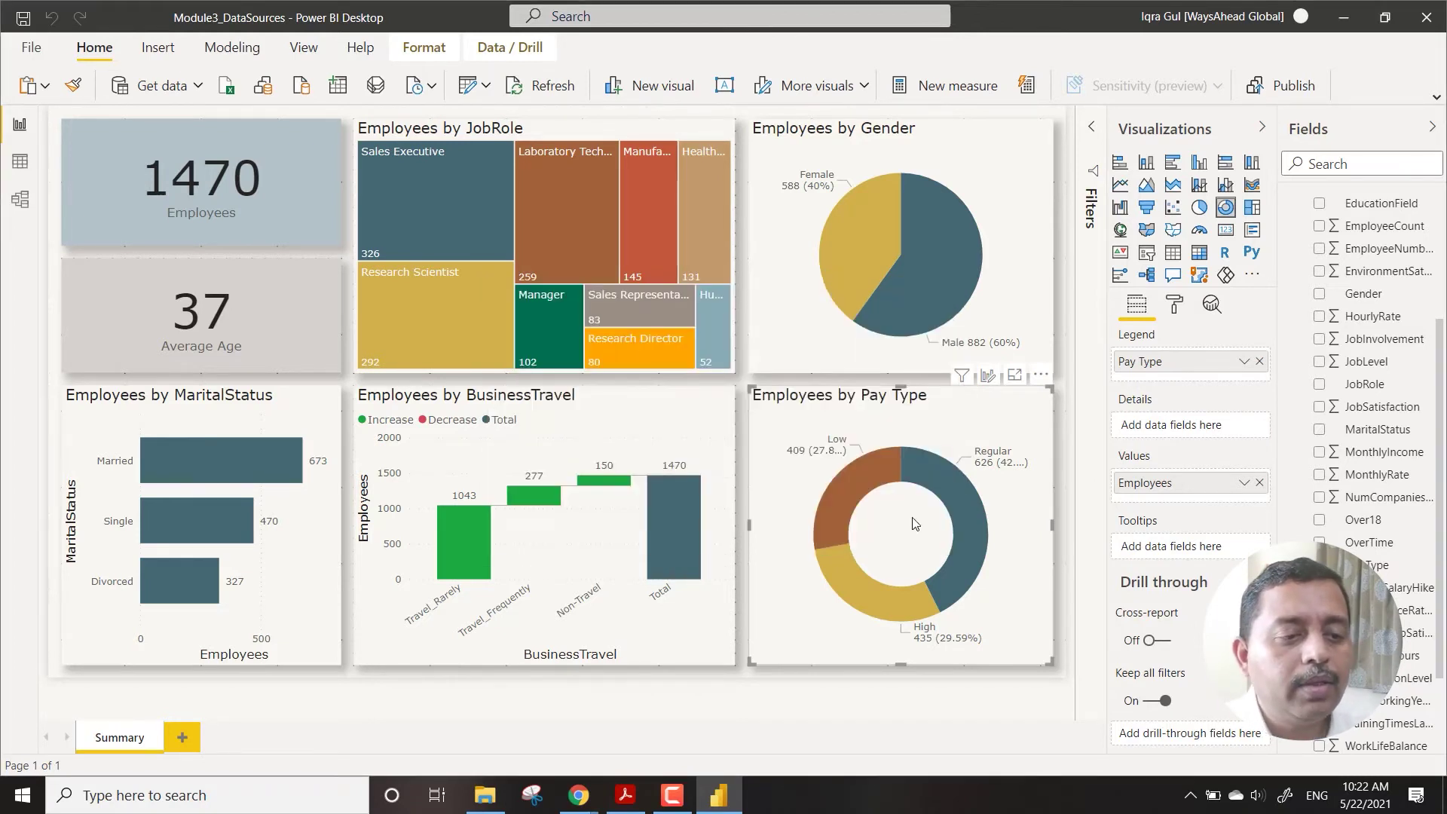
pyautogui.click(1430, 18)
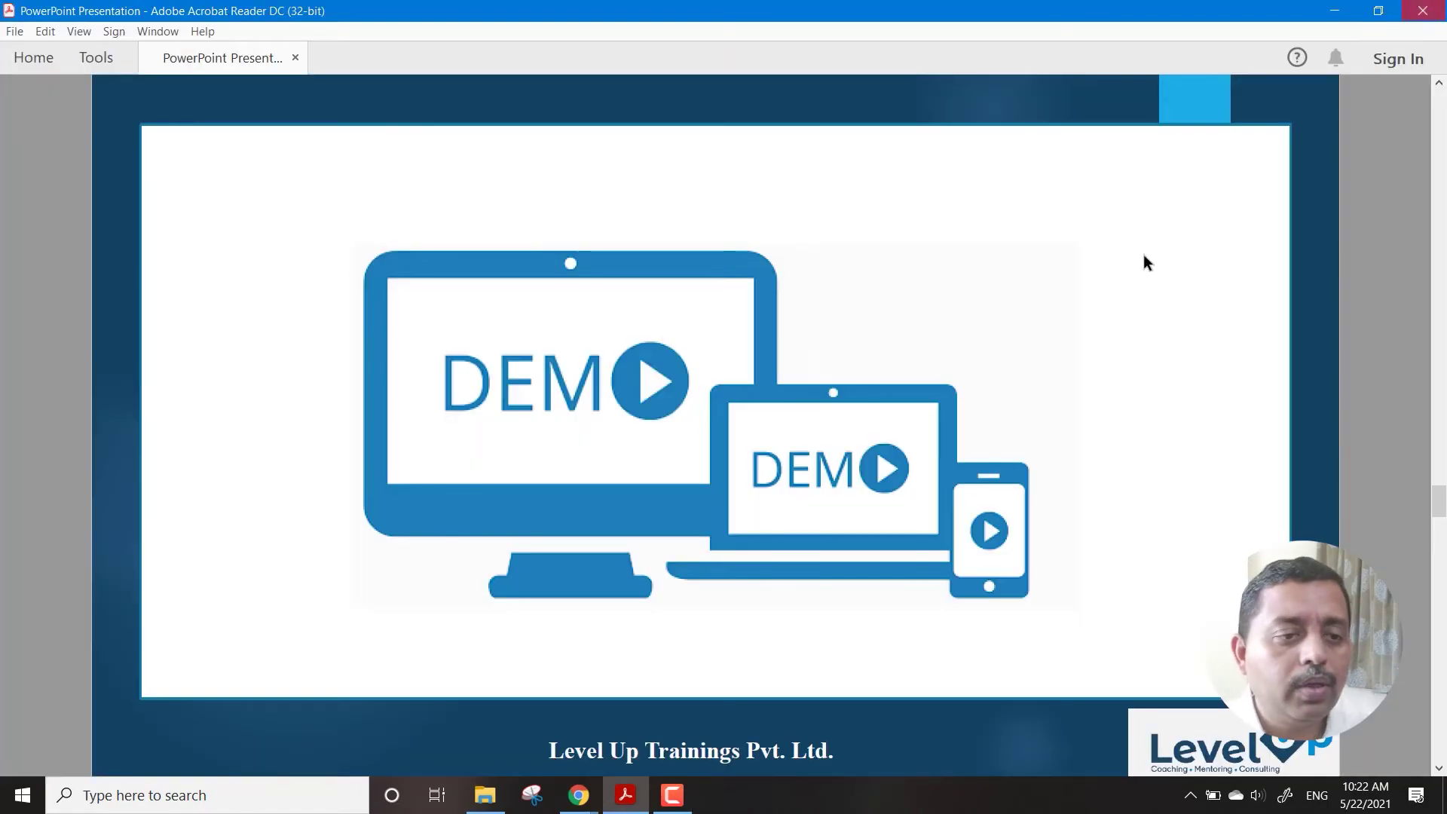
# Switch to the Power BI service in Chrome and open the row-level security settings of the Masterclass workspace's Module3_DataSources dataset
pyautogui.click(579, 800)
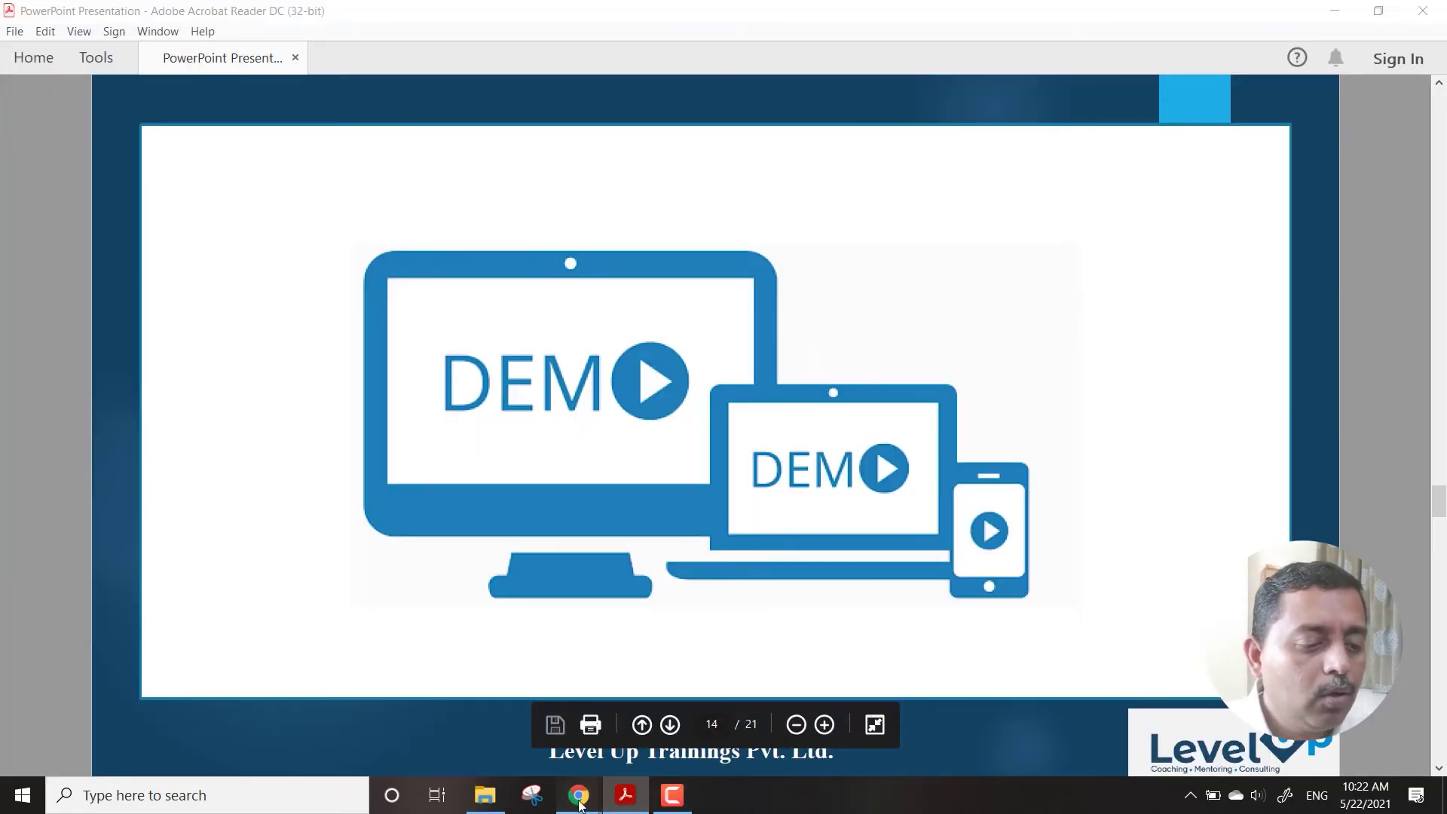
pyautogui.click(653, 700)
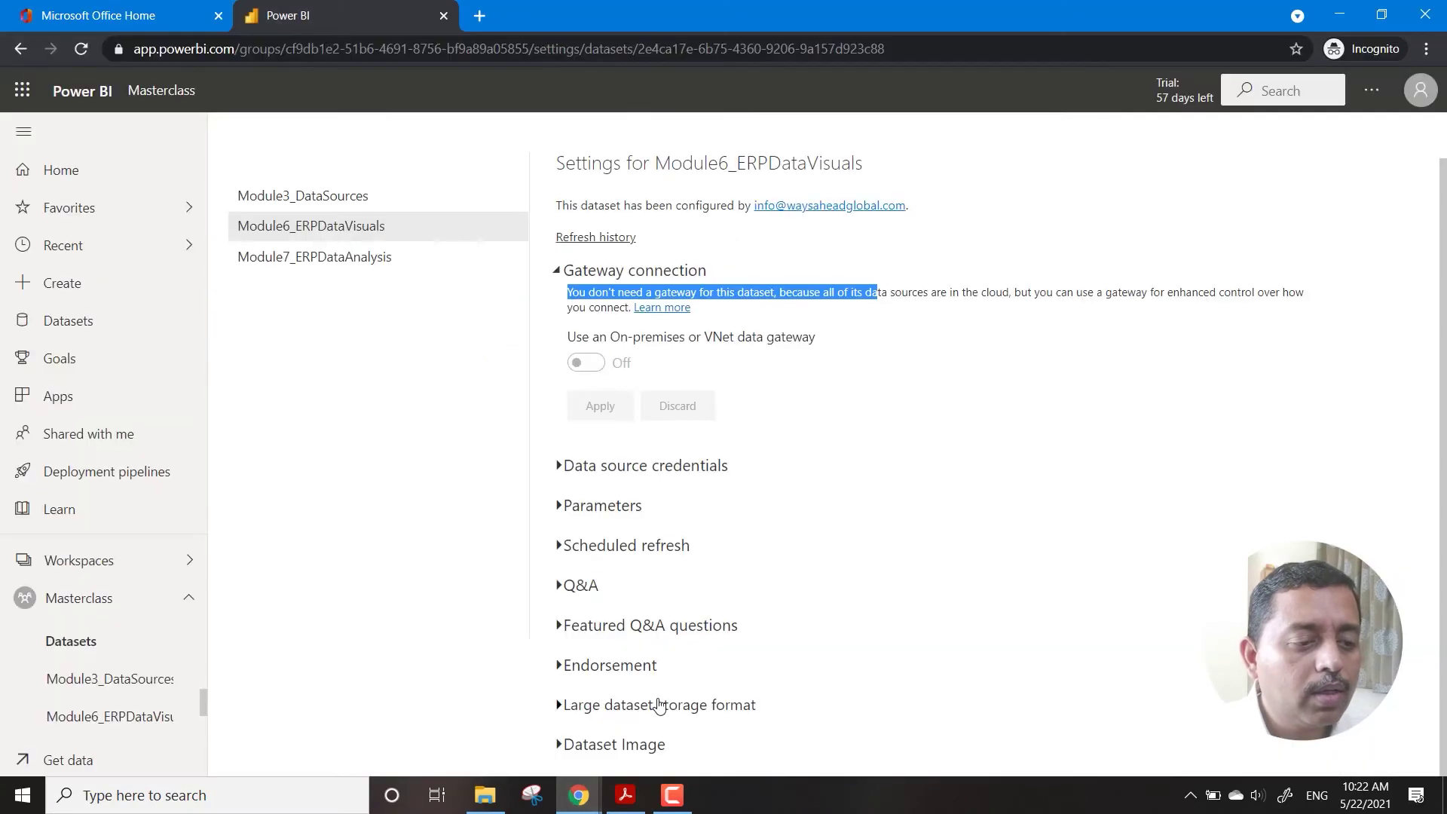
pyautogui.click(329, 447)
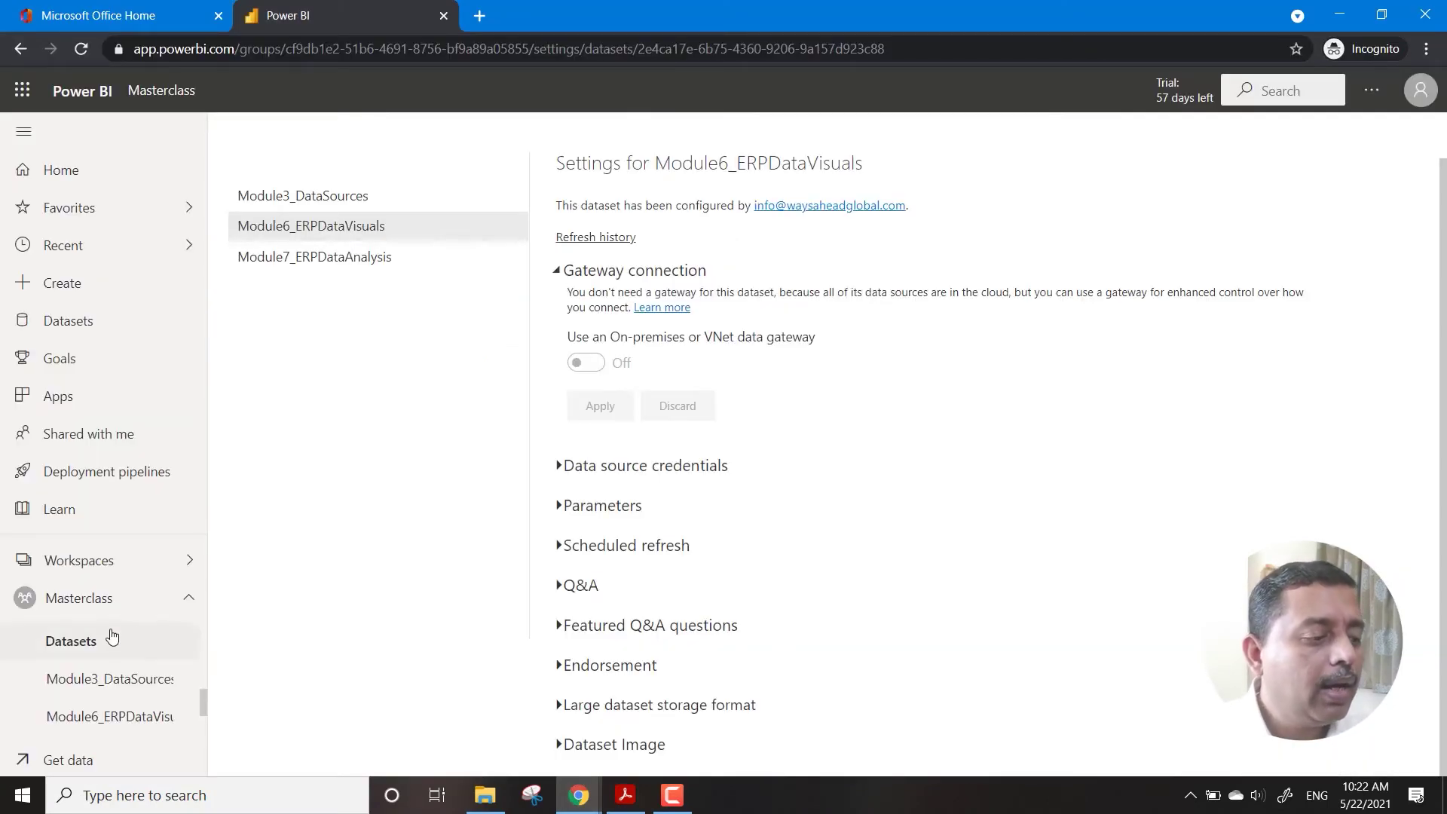
pyautogui.click(131, 610)
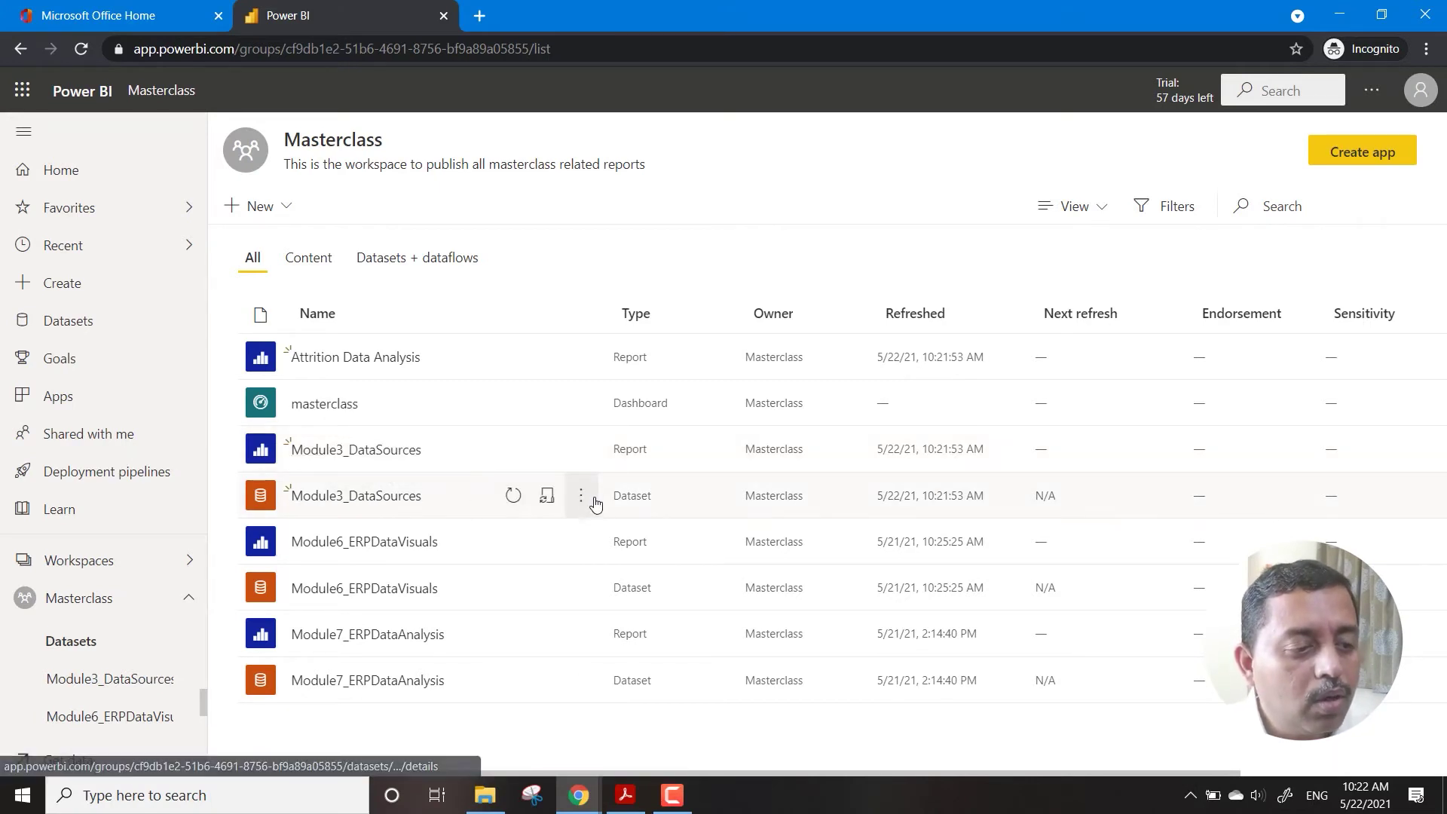
pyautogui.click(583, 498)
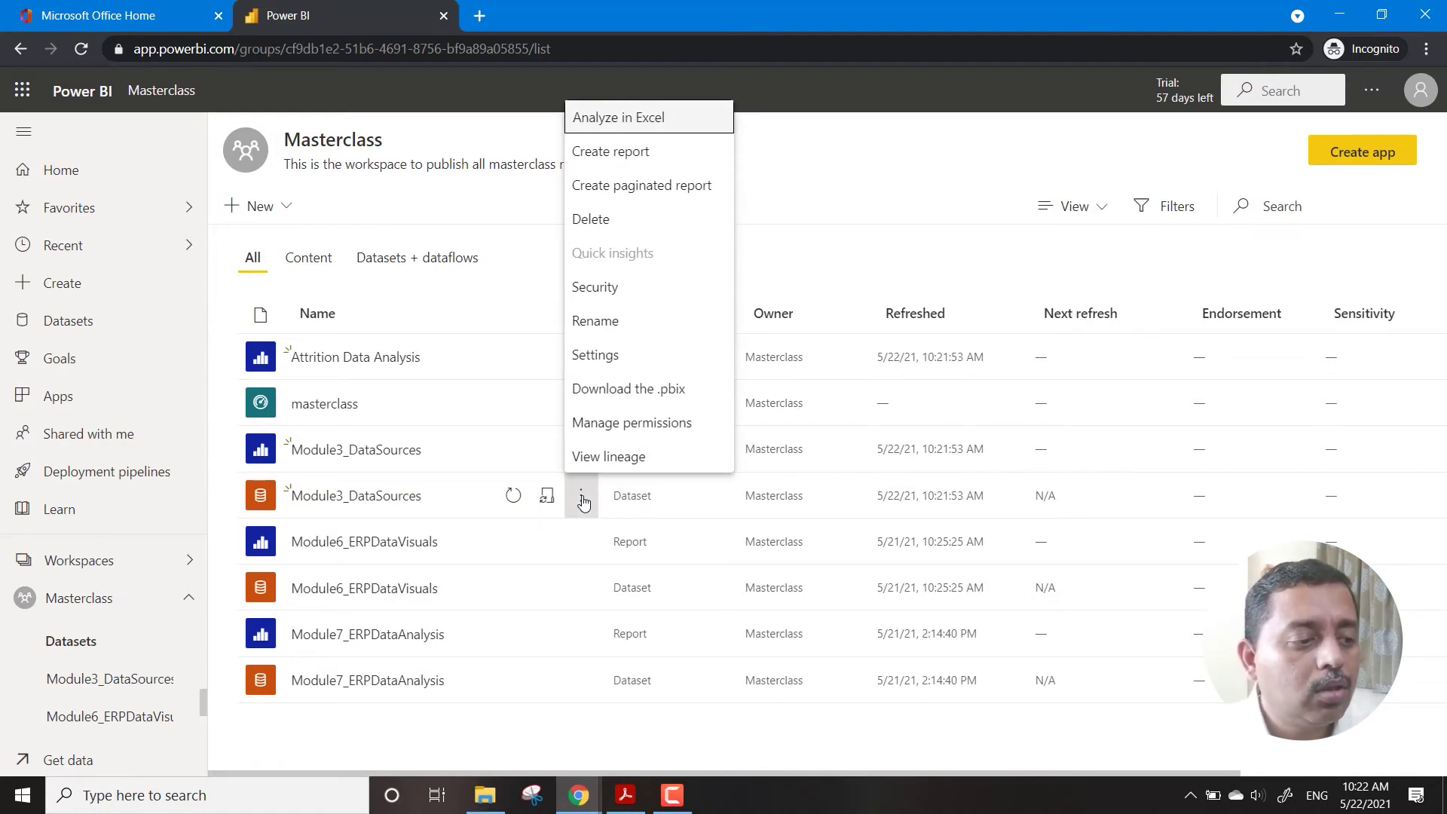
pyautogui.click(602, 293)
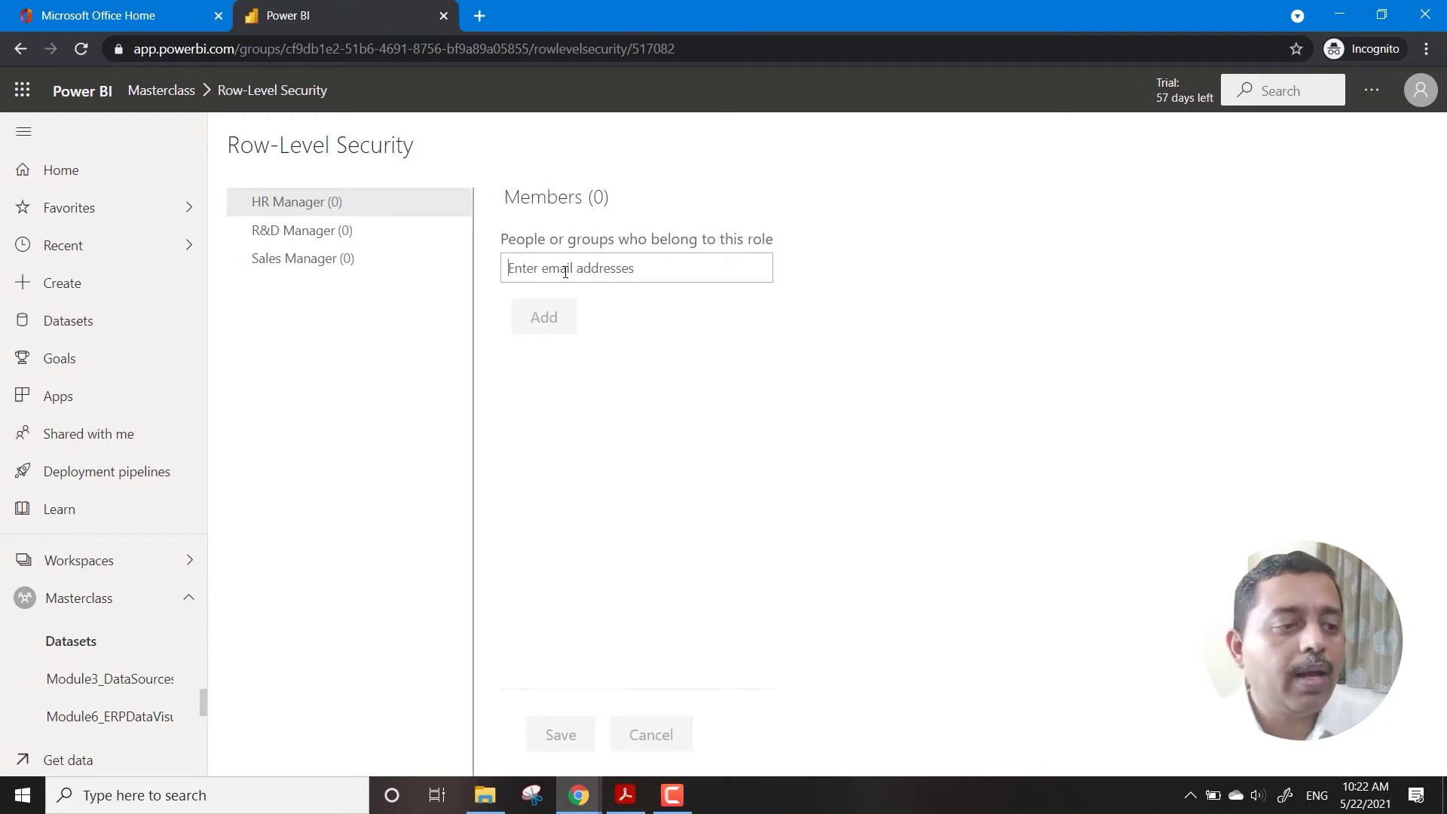
# Add the HR manager's account as a member of the HR Manager role and save the membership
pyautogui.write('ruch')
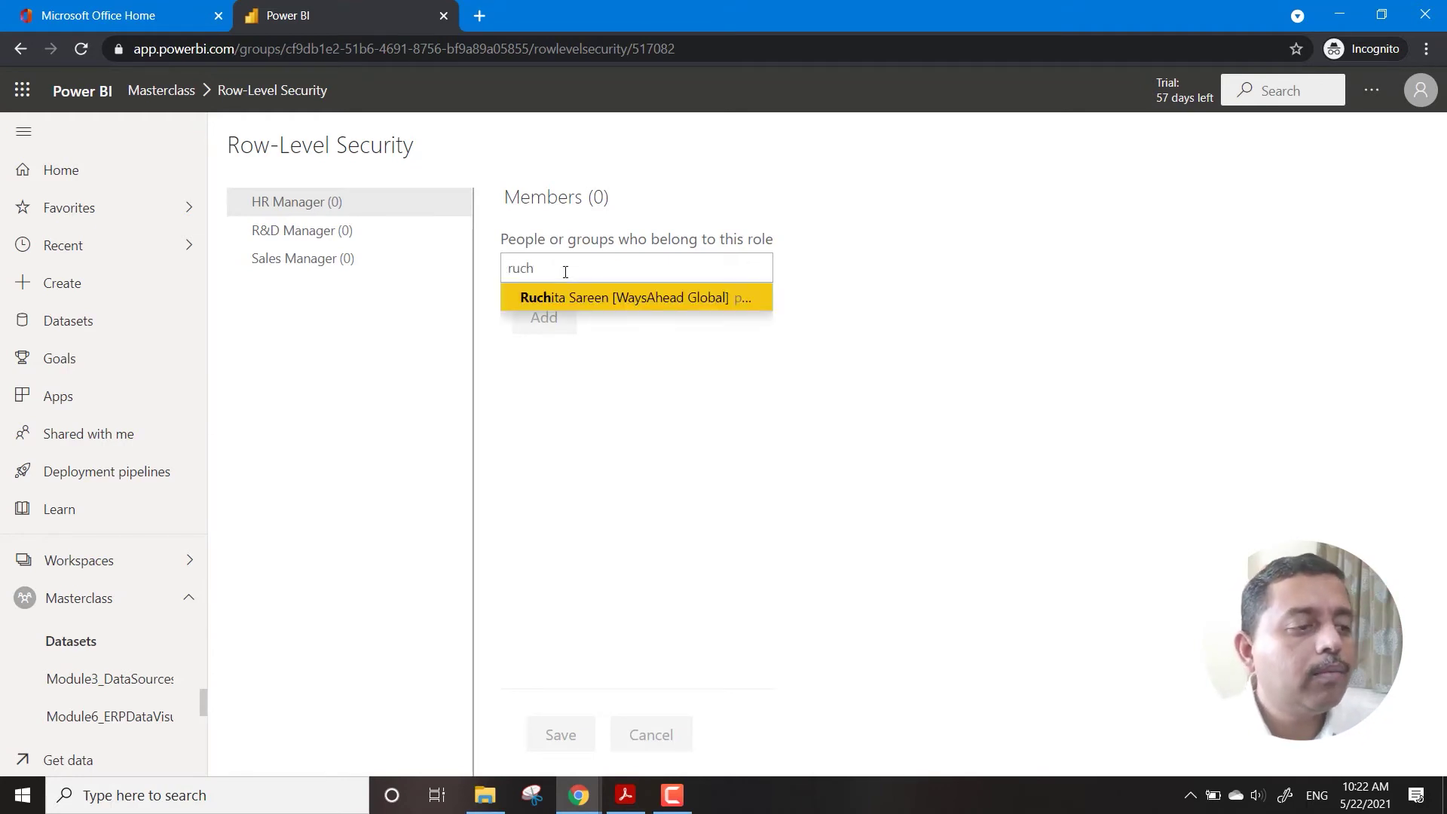
pyautogui.click(562, 301)
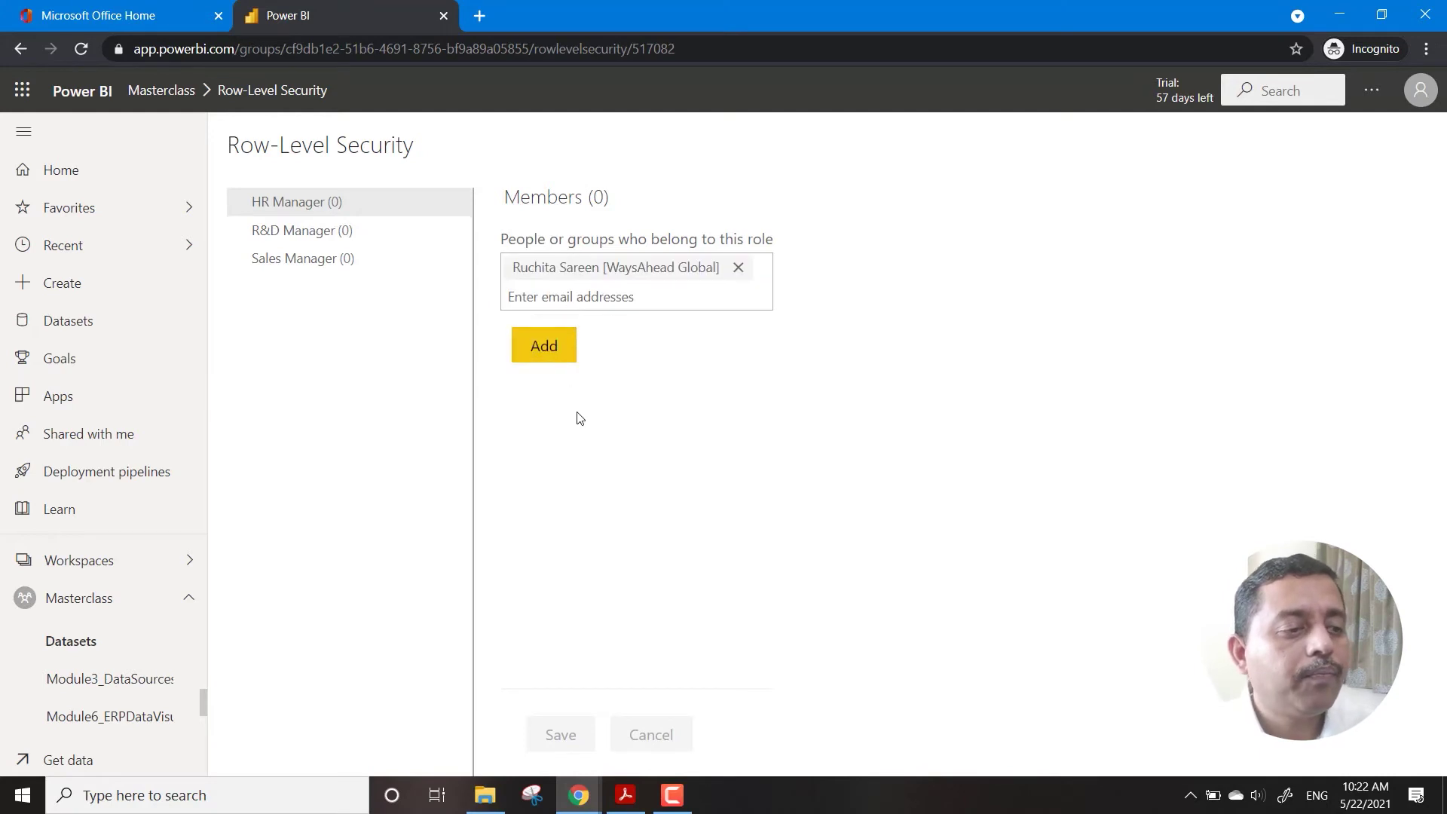
pyautogui.click(556, 361)
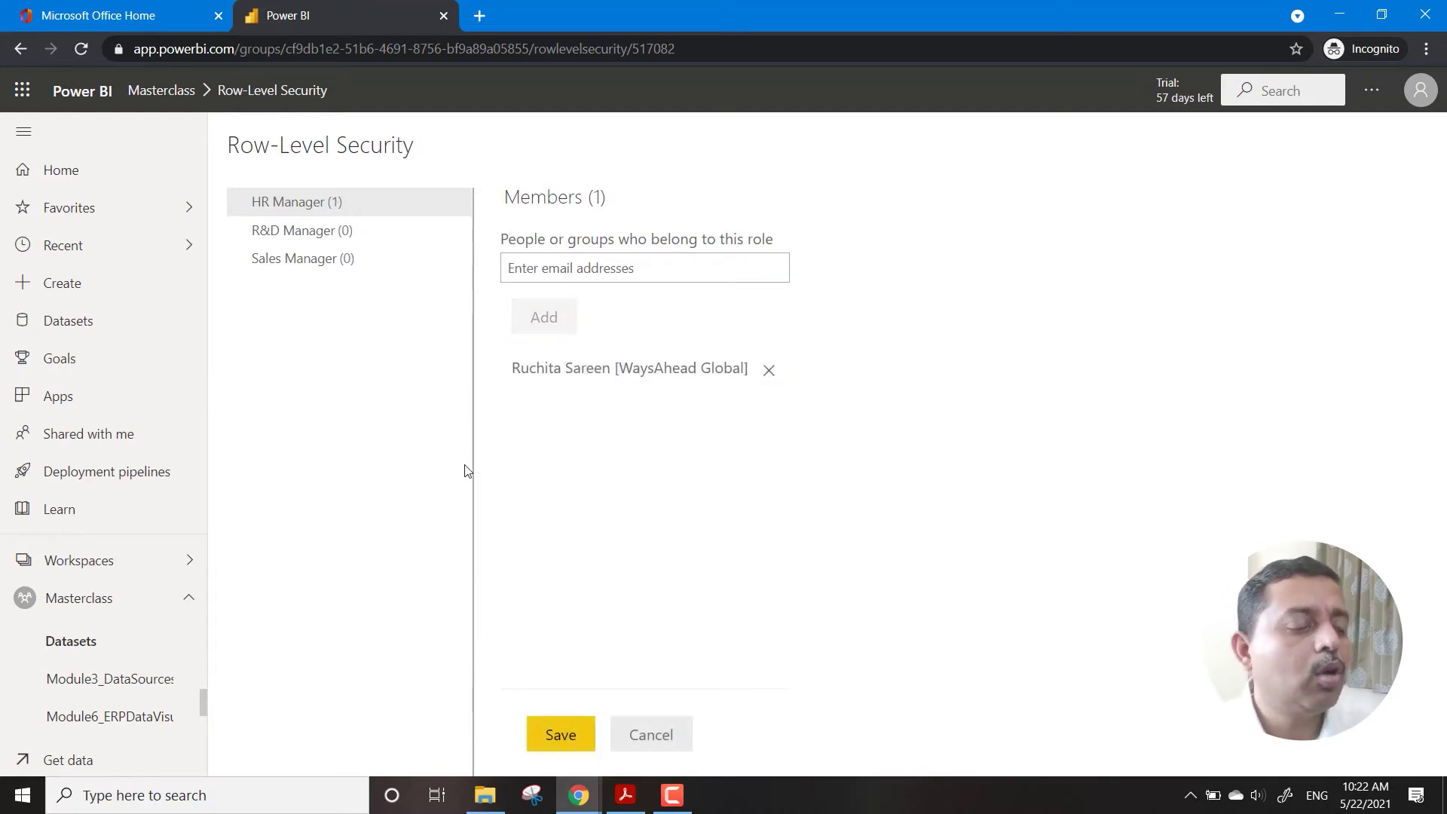
pyautogui.click(307, 235)
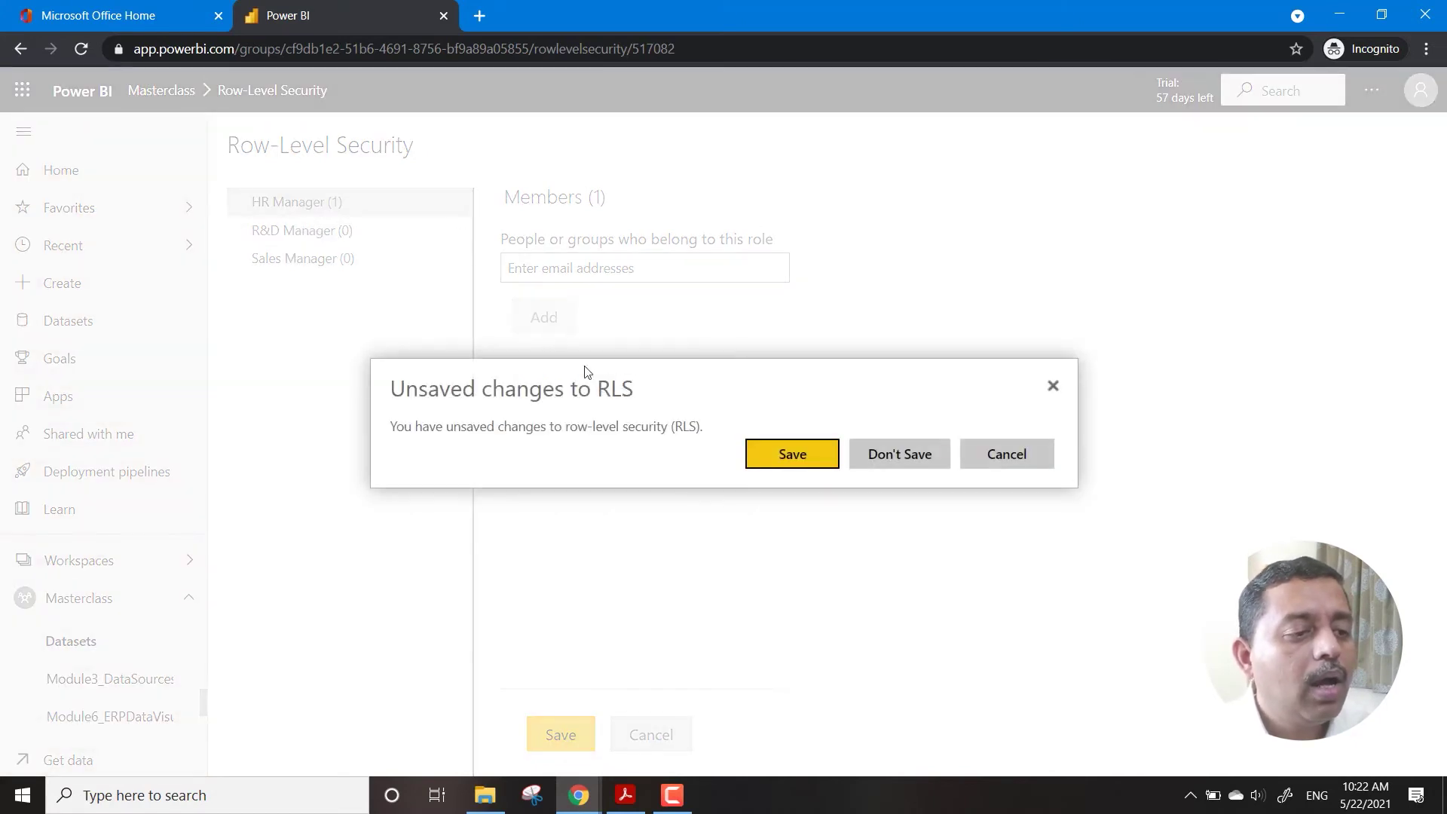
pyautogui.click(779, 456)
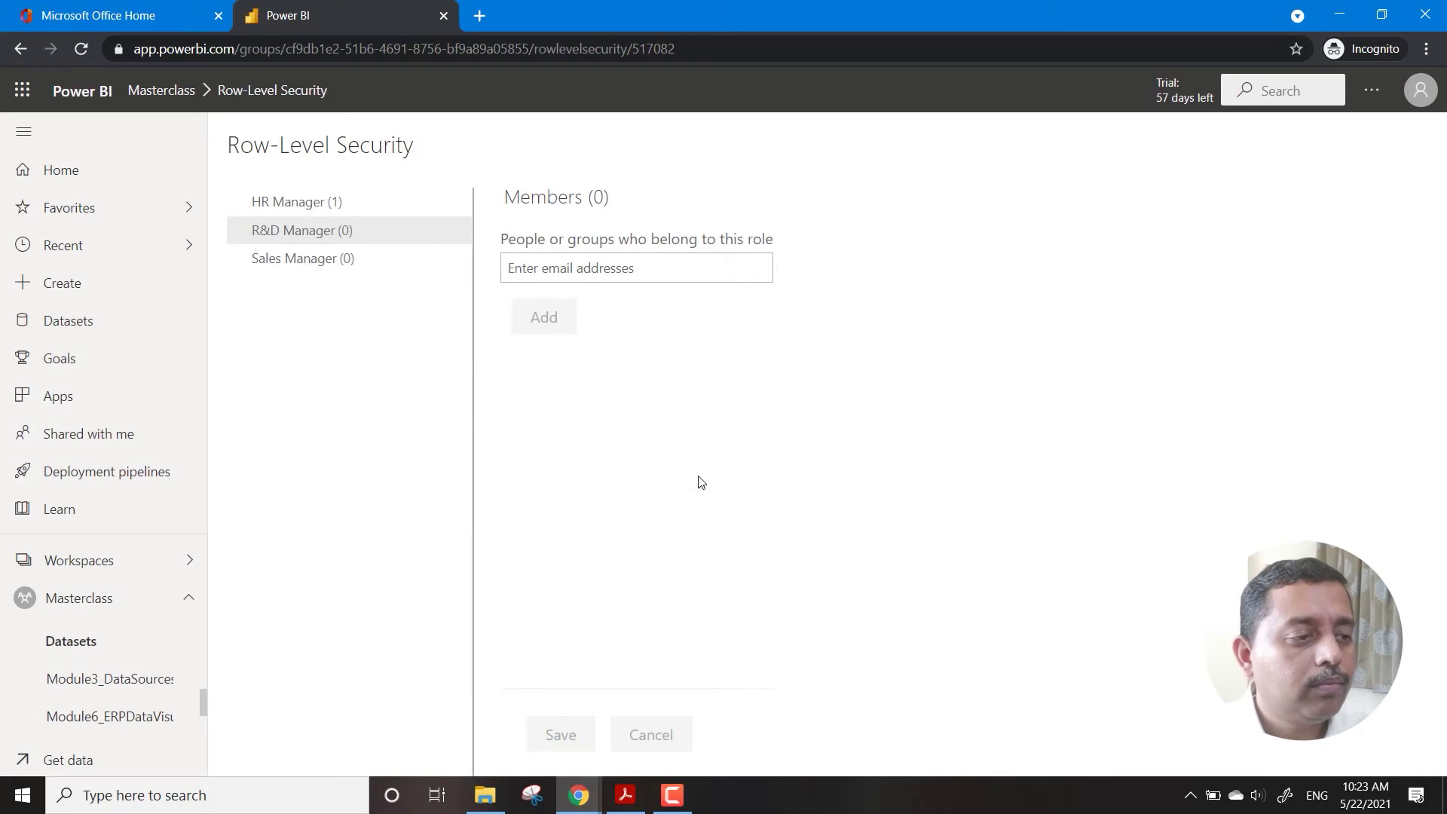
# Add a colleague's account as a member of the R&D Manager role and save the membership
pyautogui.click(628, 268)
pyautogui.write('amit')
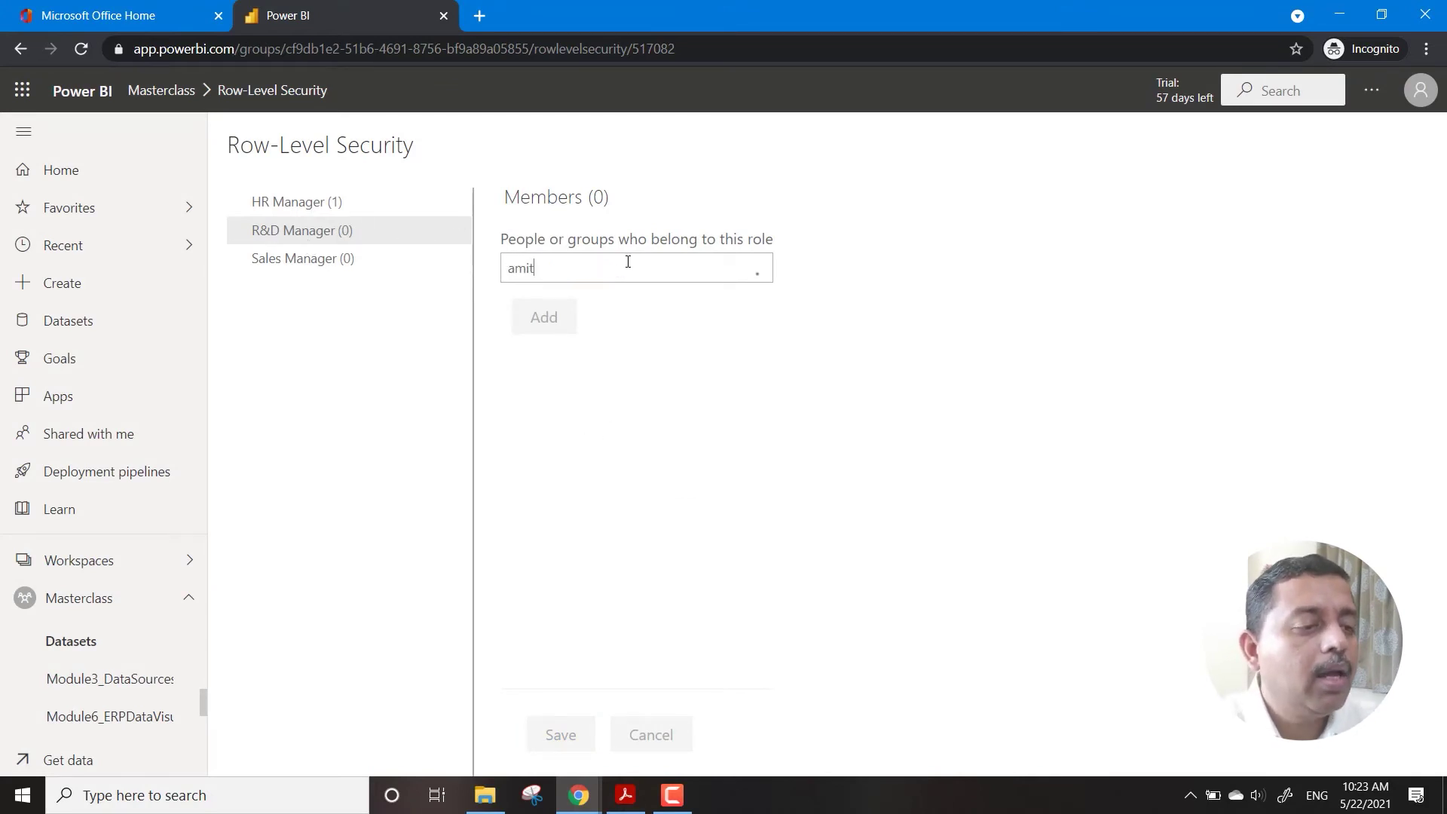
pyautogui.click(599, 302)
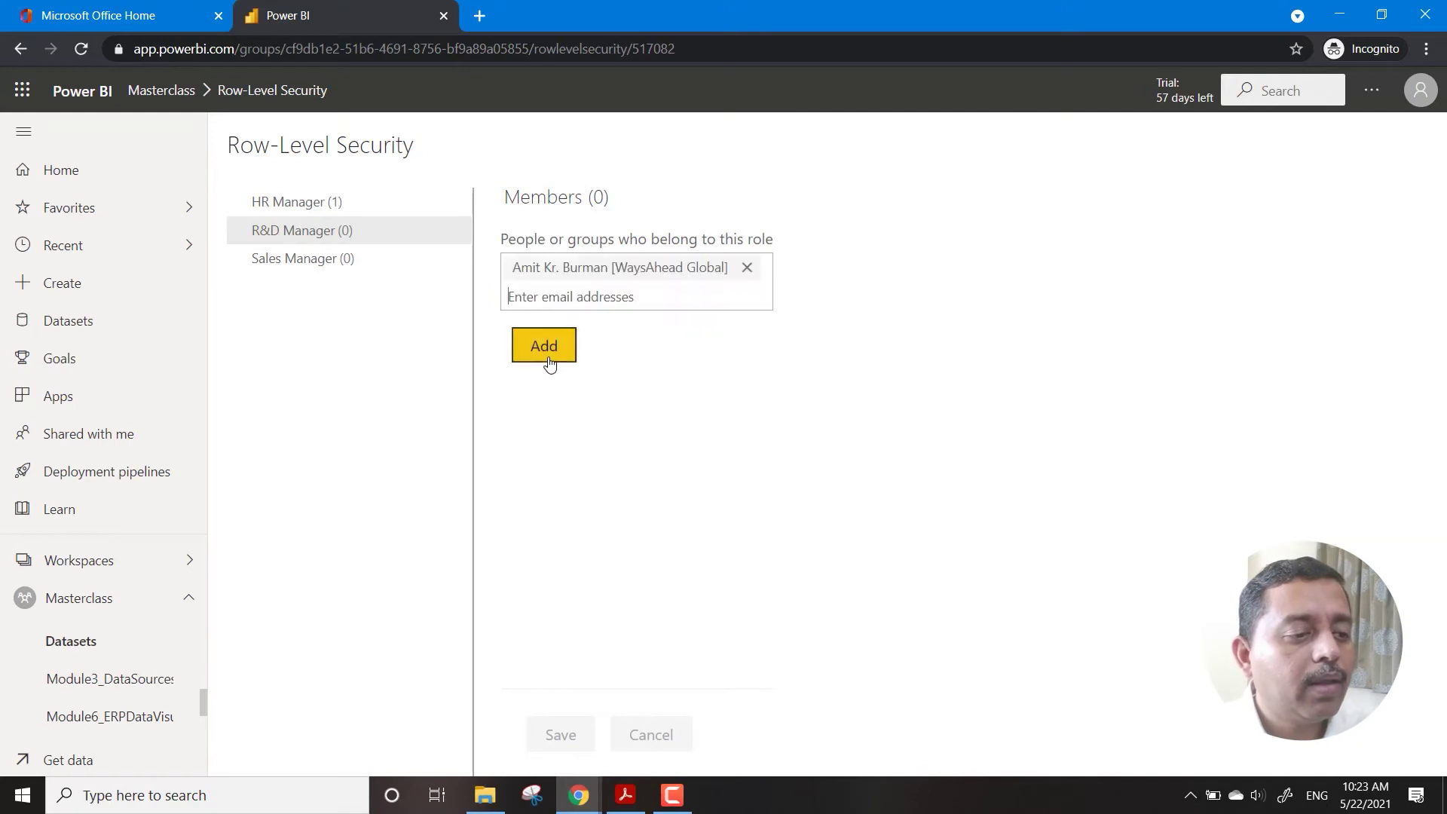
pyautogui.click(543, 349)
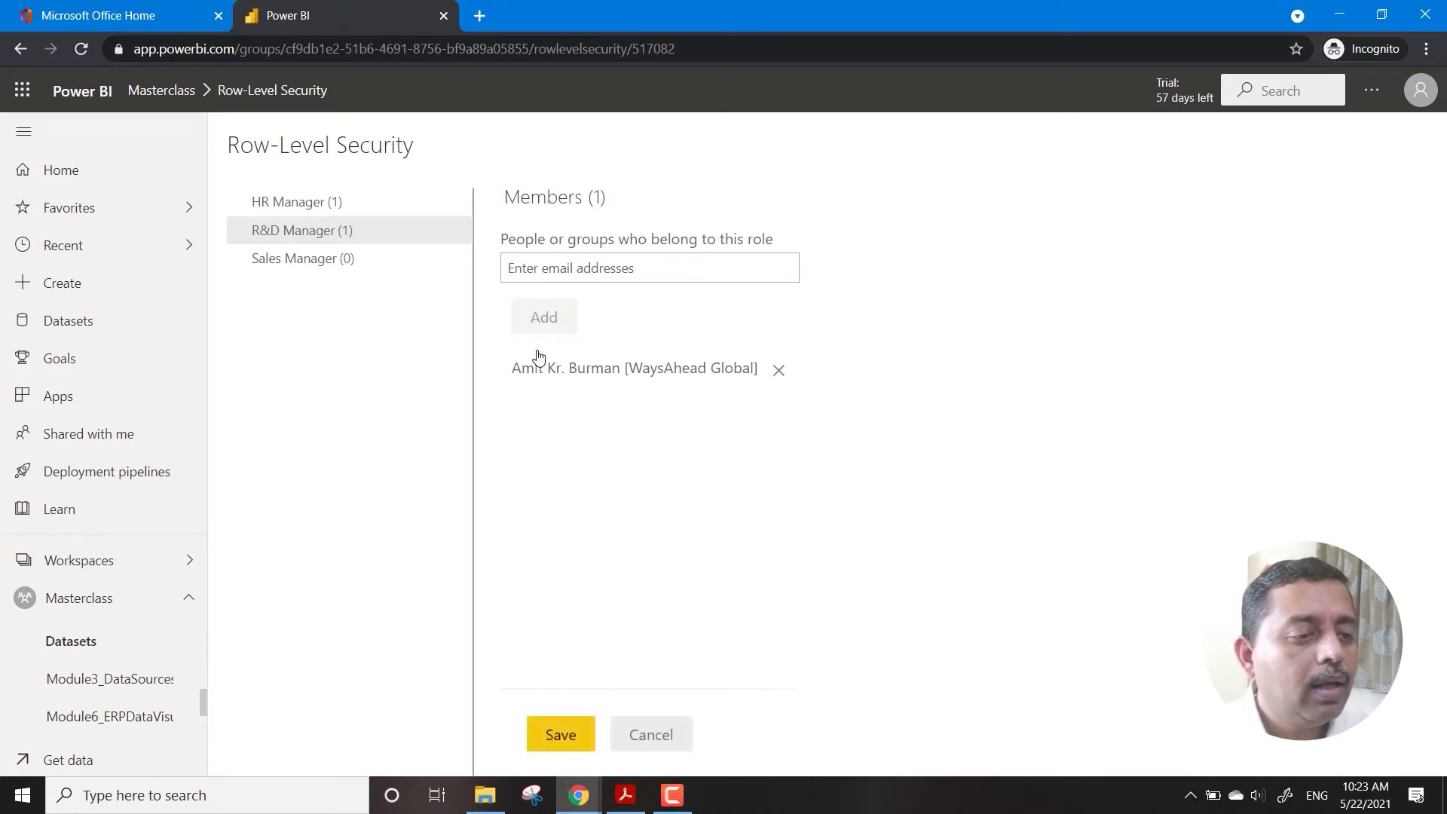
pyautogui.click(562, 735)
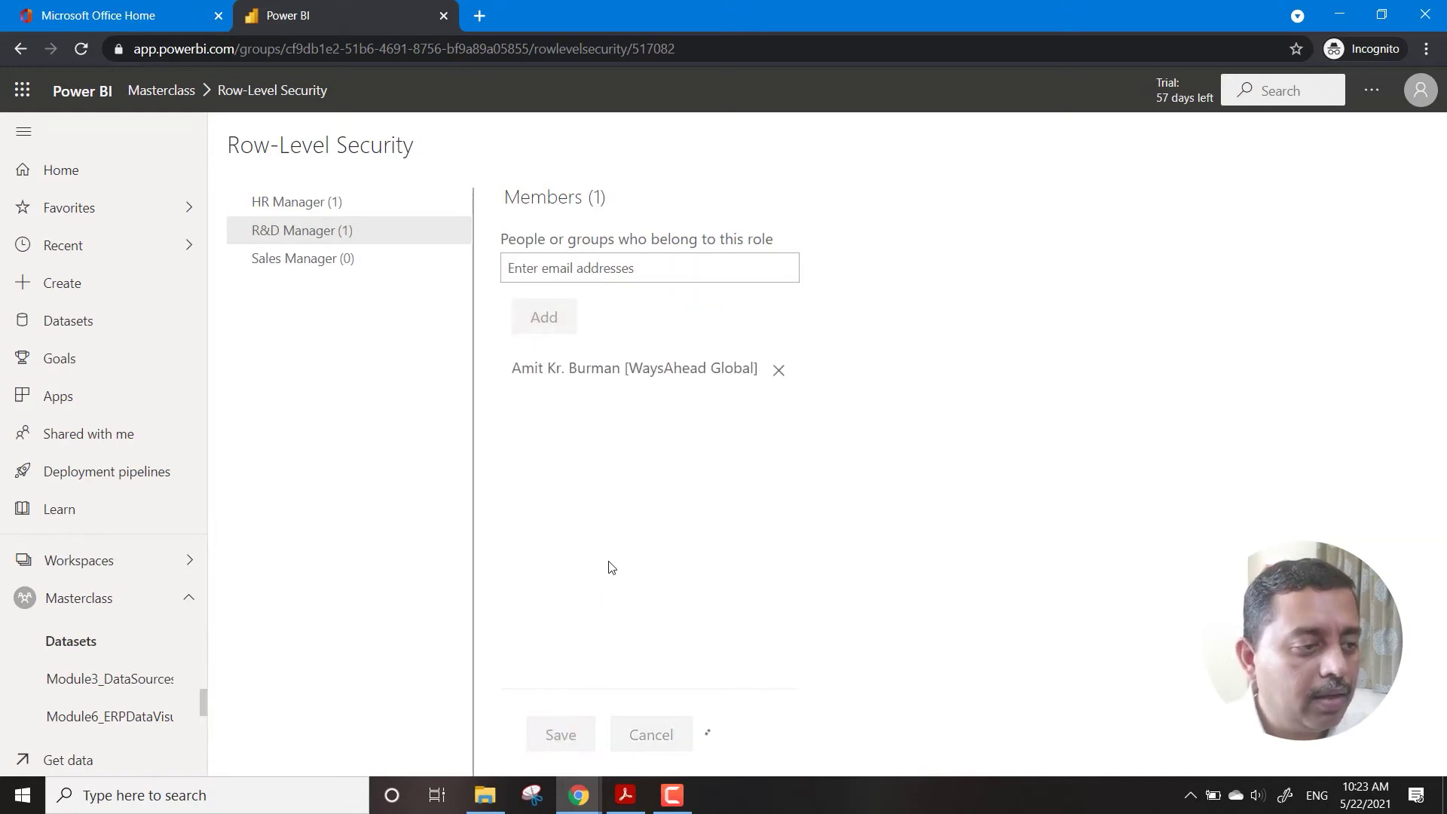
# Assign a colleague's account to the Sales Manager role and save the role's membership
pyautogui.click(301, 263)
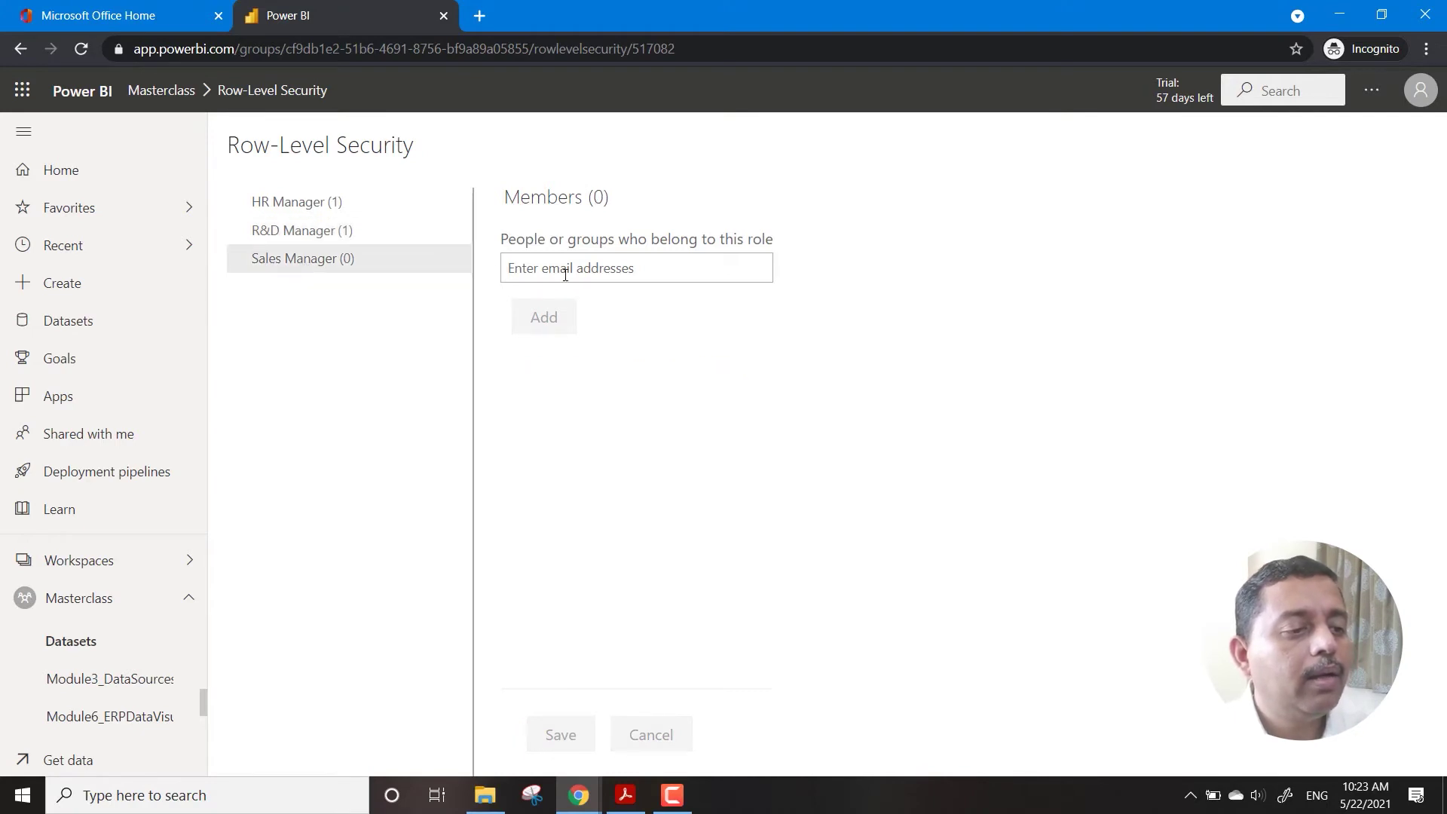
pyautogui.write('sapna')
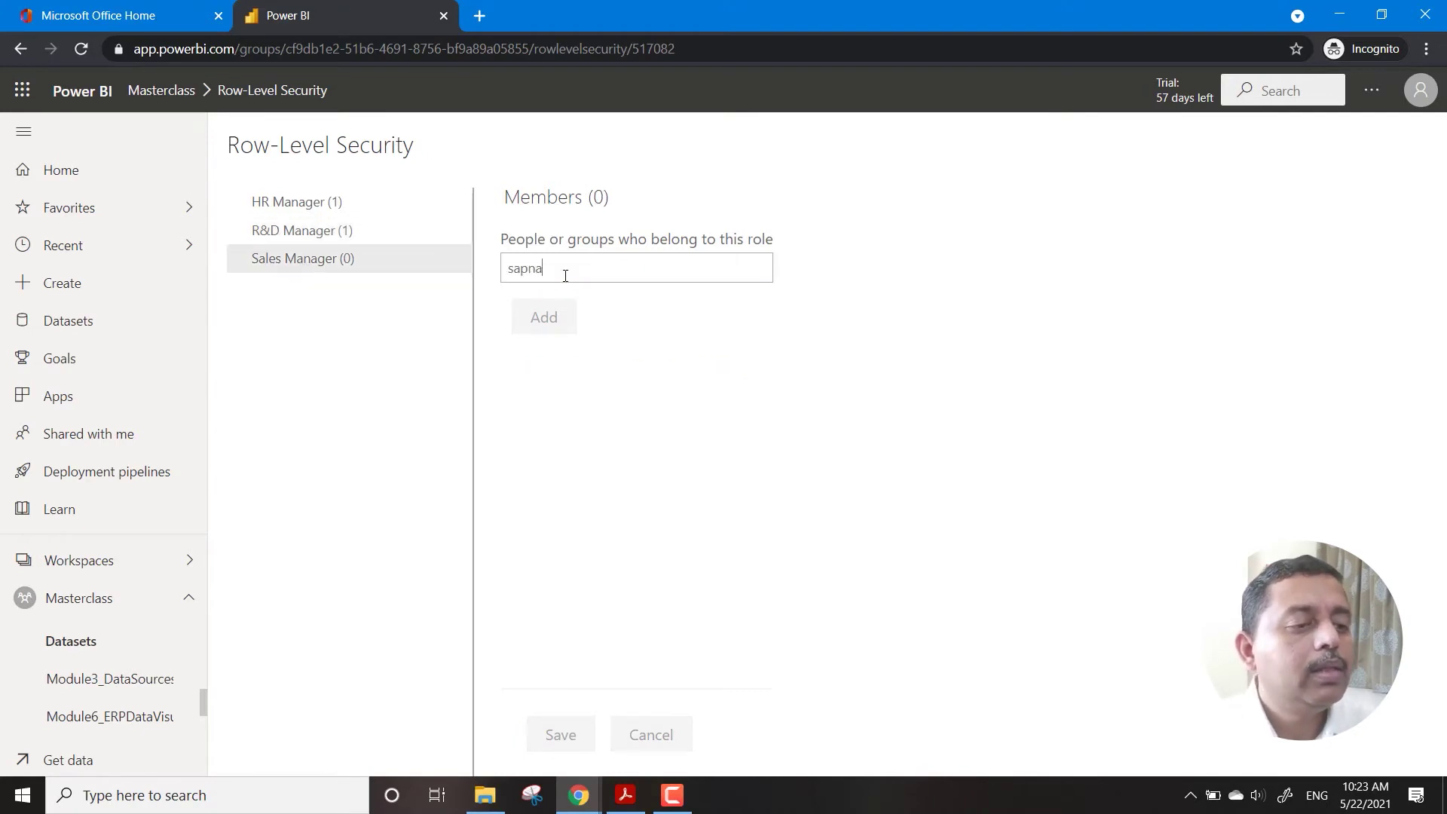
pyautogui.click(550, 299)
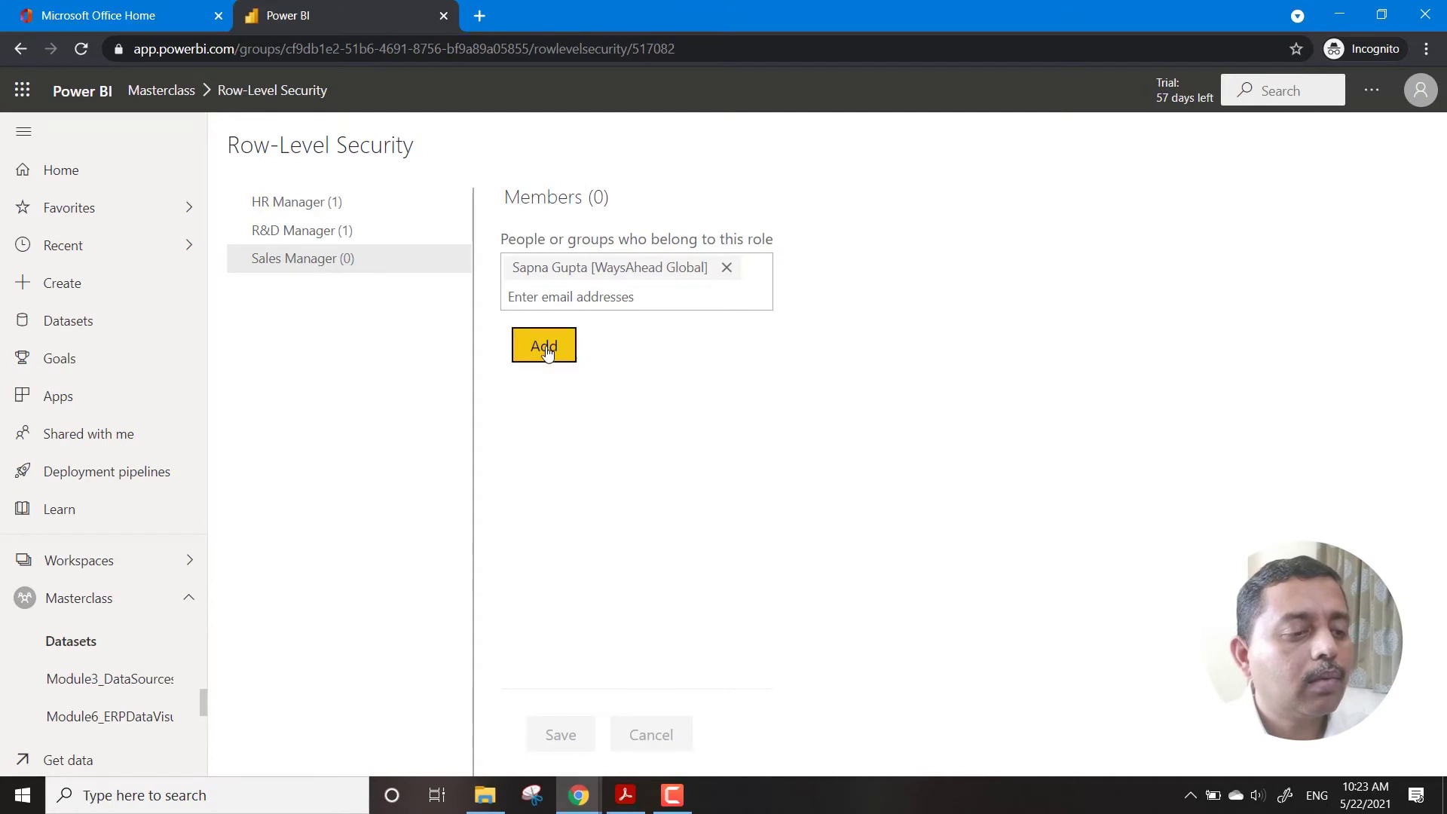
pyautogui.click(550, 343)
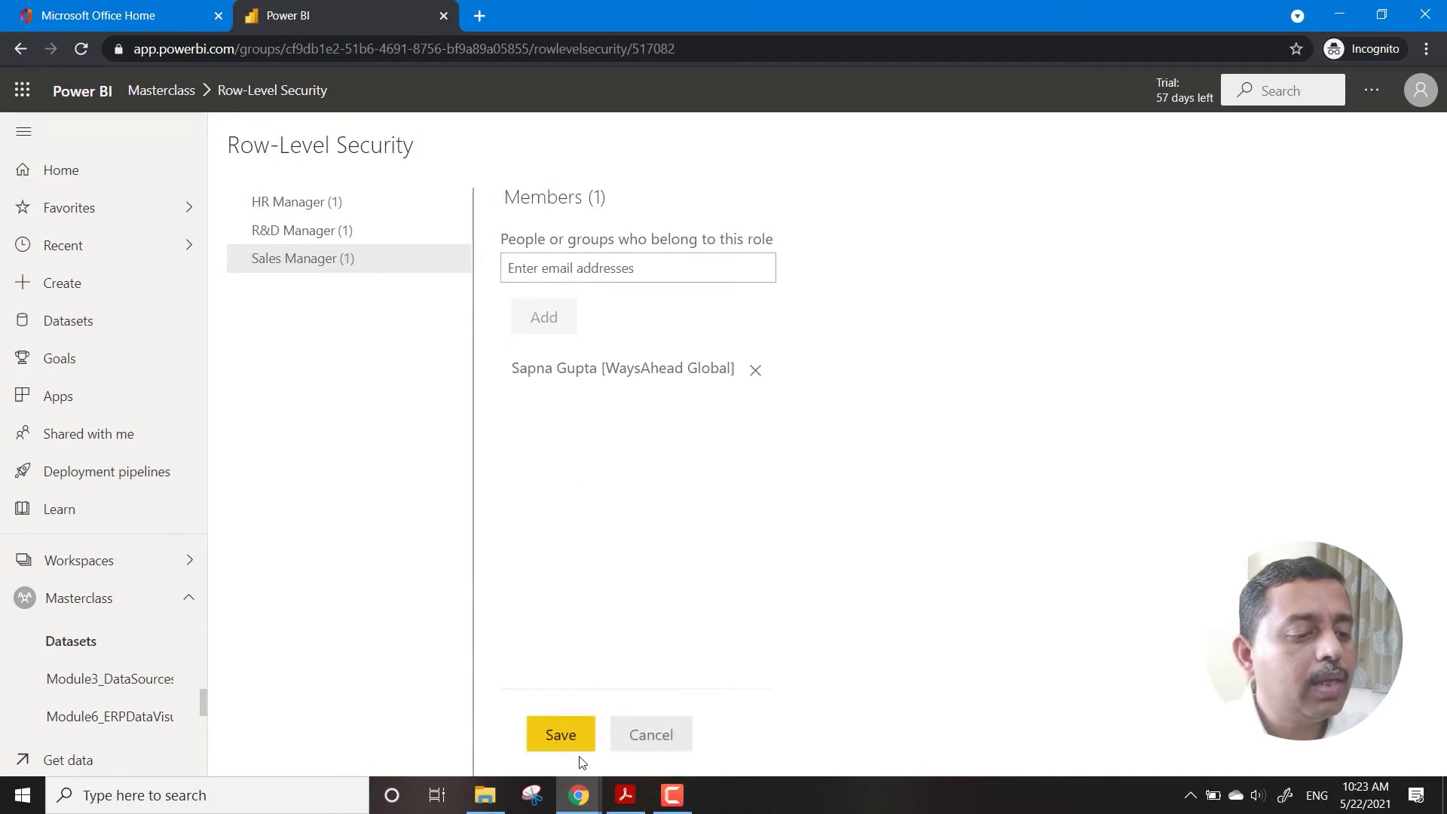
pyautogui.click(576, 735)
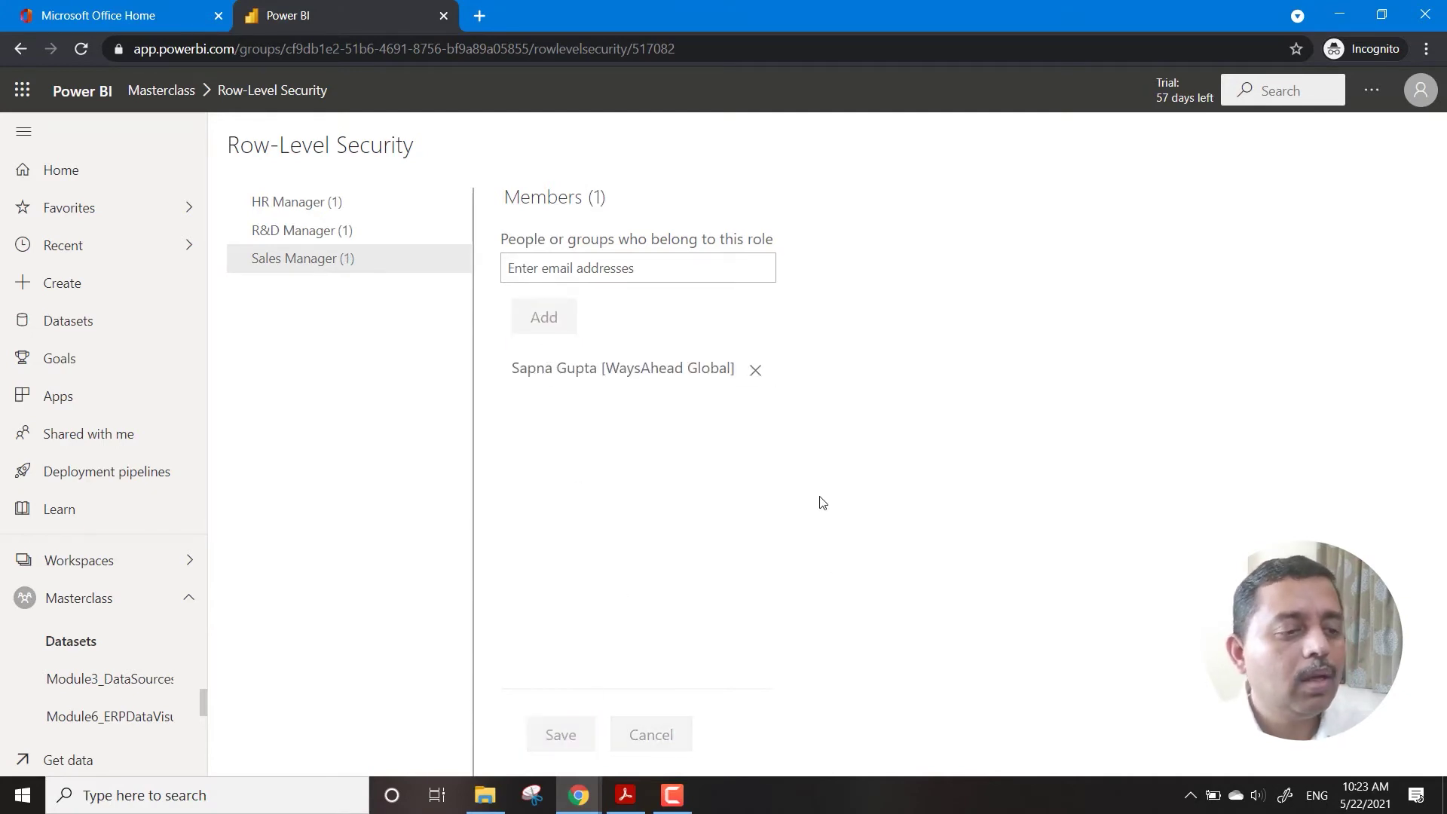
# Test the published report as the Sales Manager role
pyautogui.moveTo(445, 270)
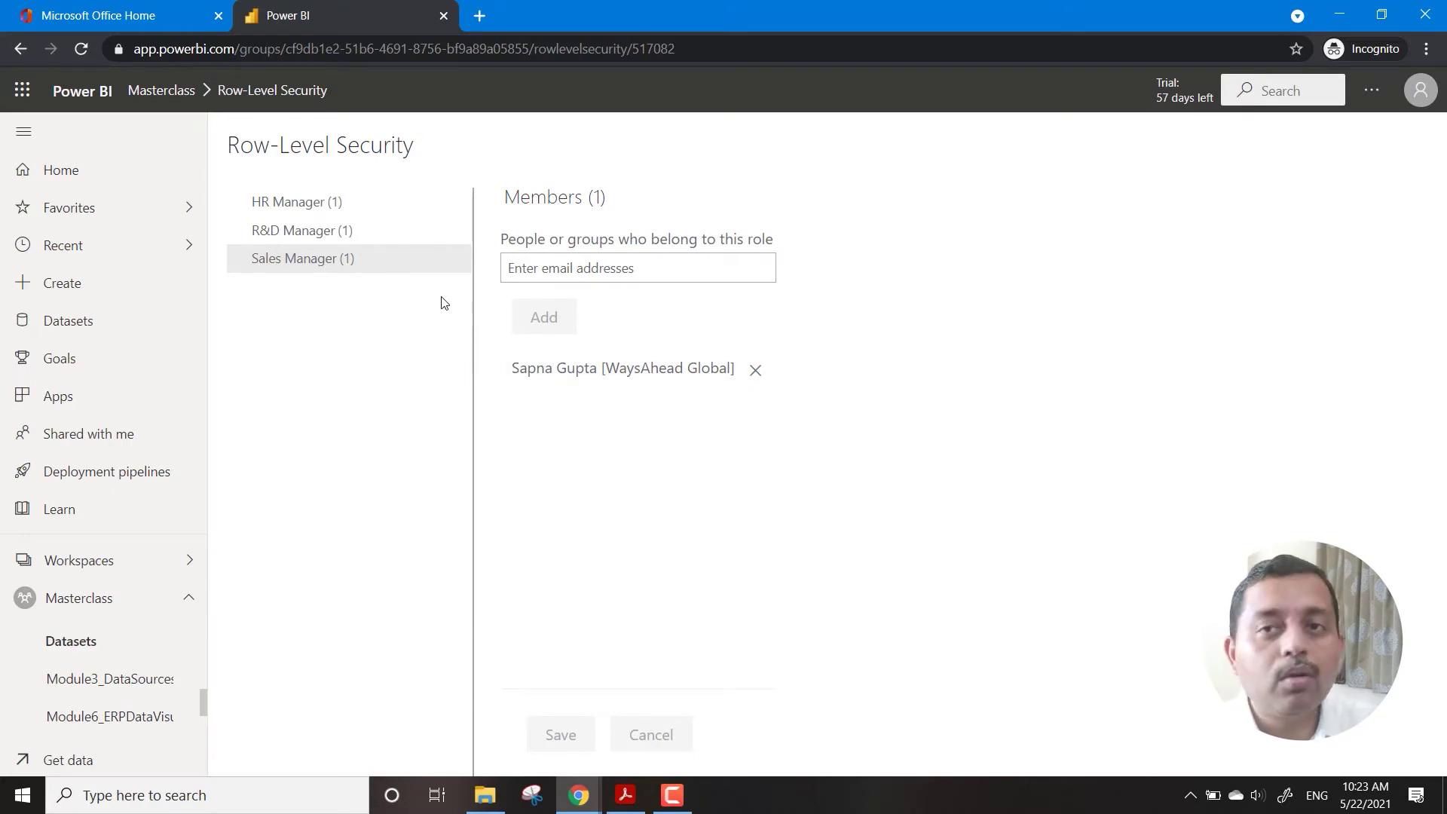
pyautogui.click(460, 263)
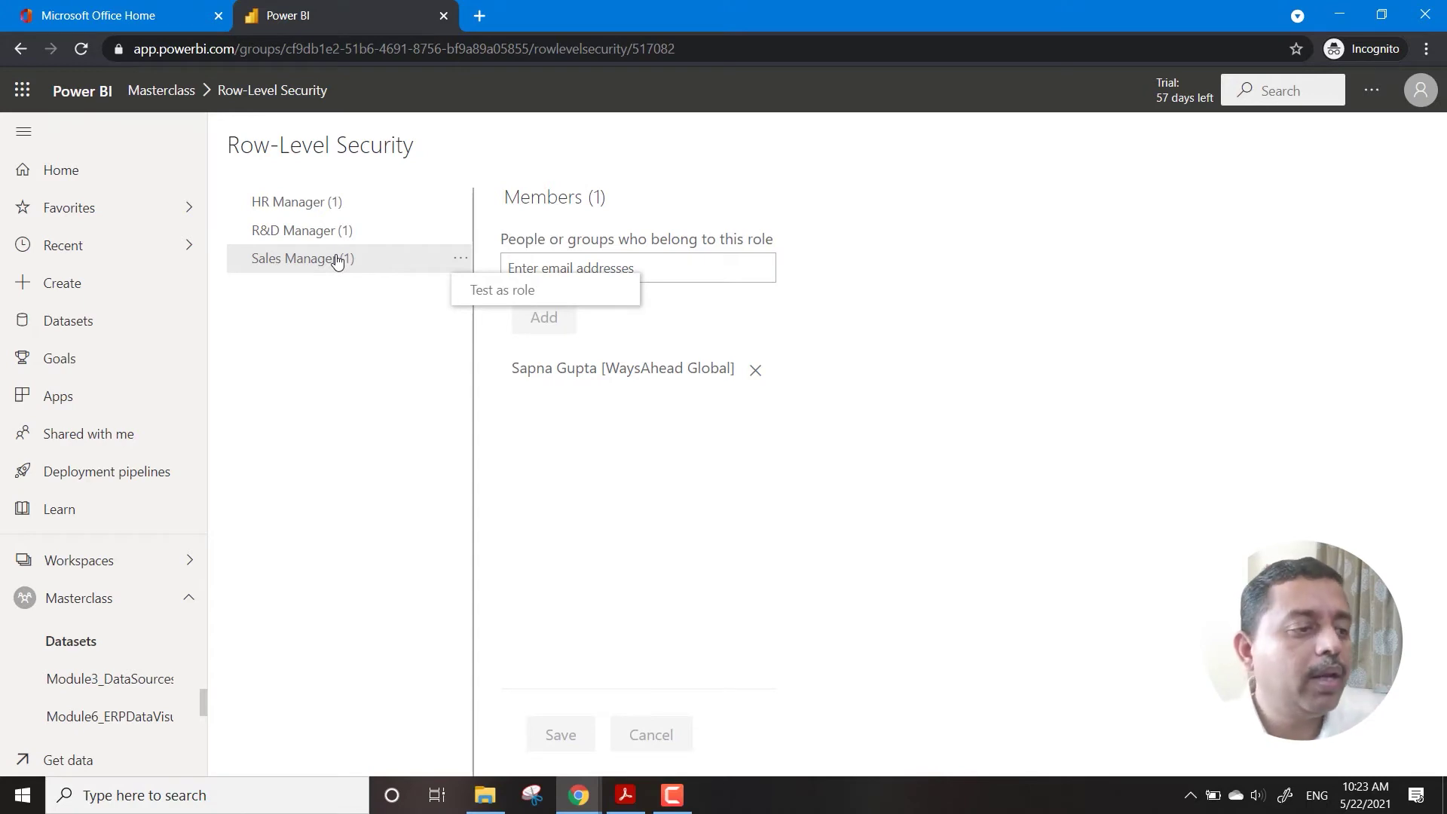
pyautogui.click(509, 293)
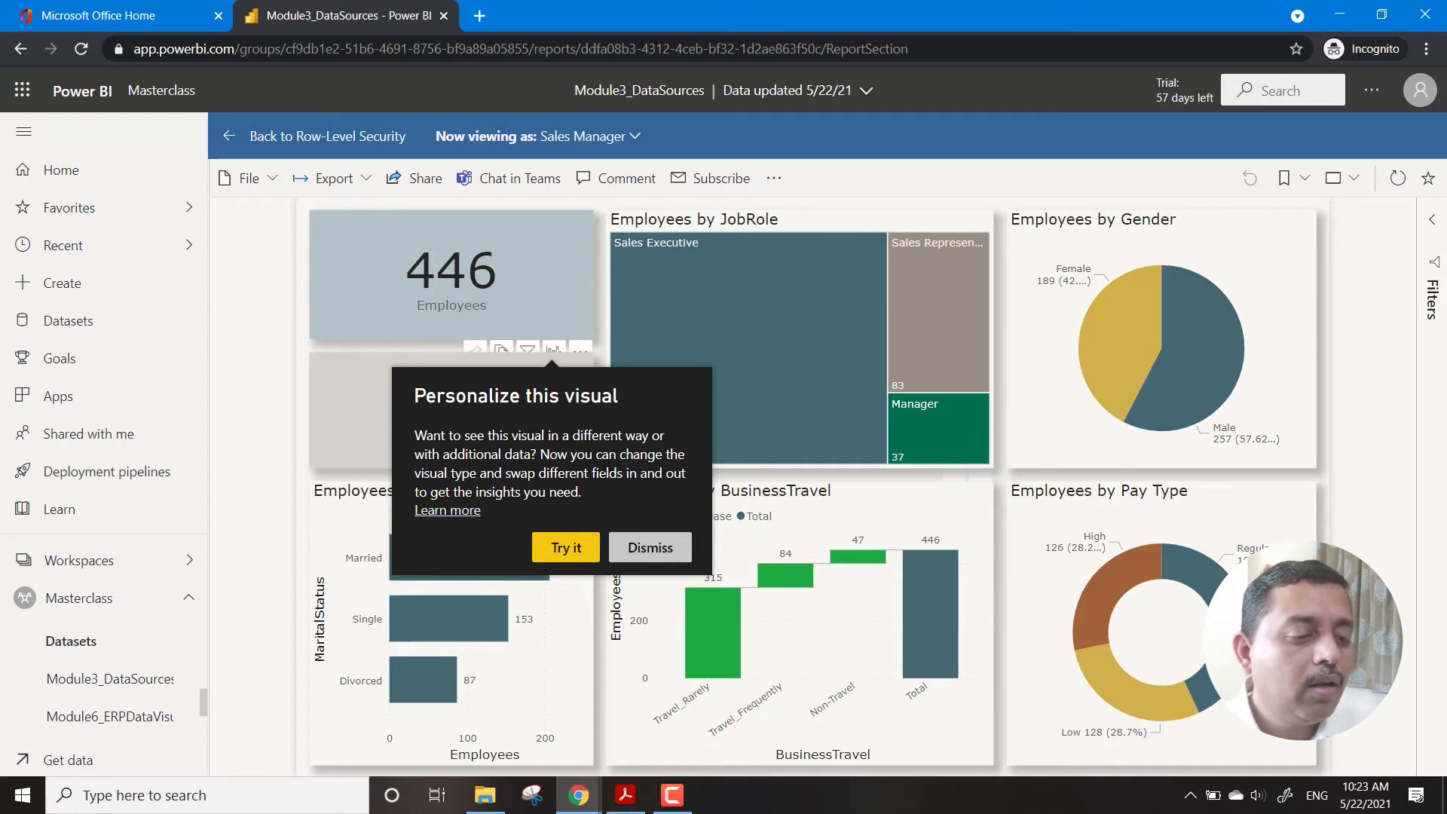
# Personalize the Employees card by changing its visualization type to Gauge, and dismiss the bookmark tip
pyautogui.click(566, 553)
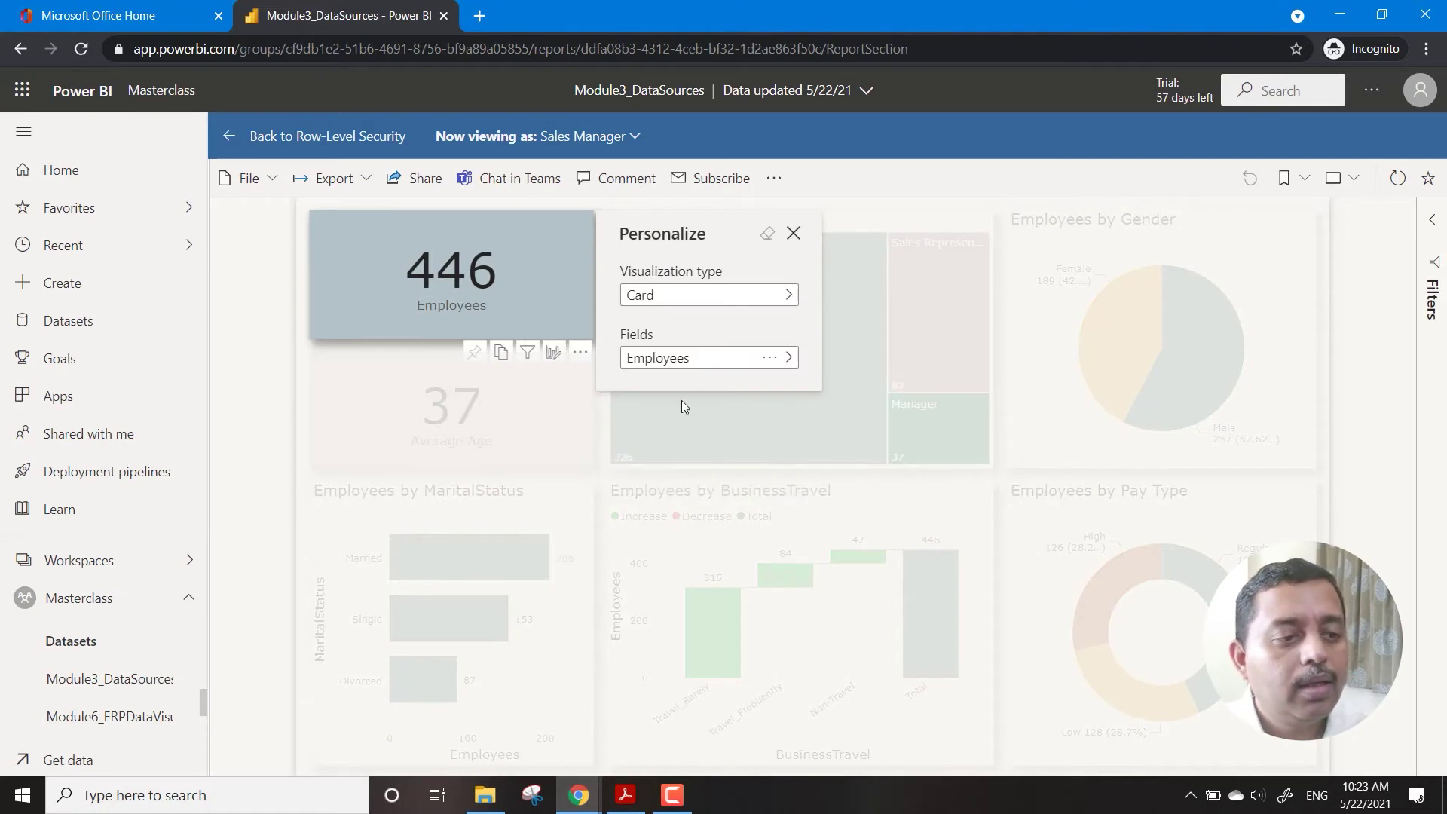
pyautogui.click(790, 295)
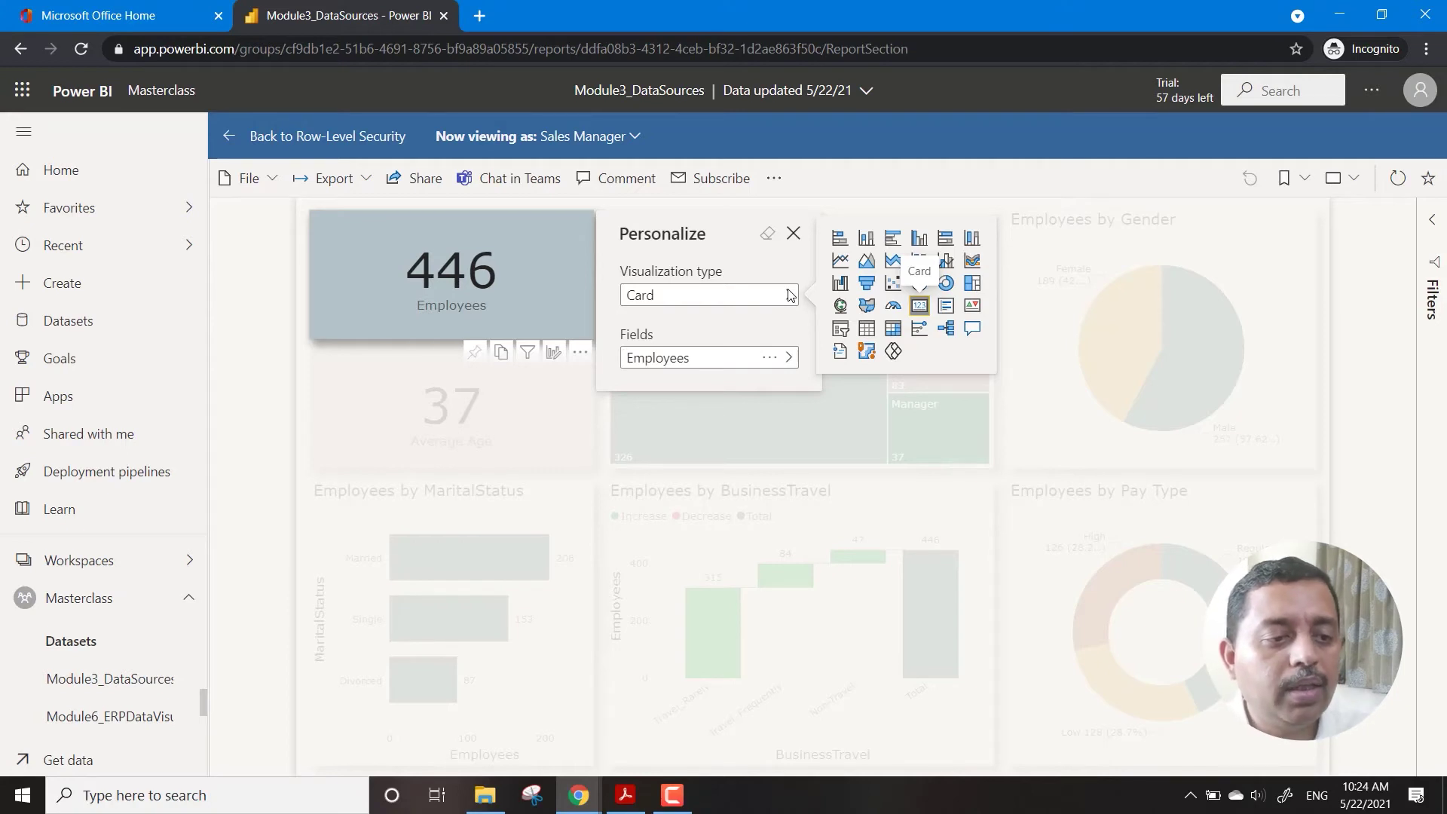
pyautogui.click(894, 306)
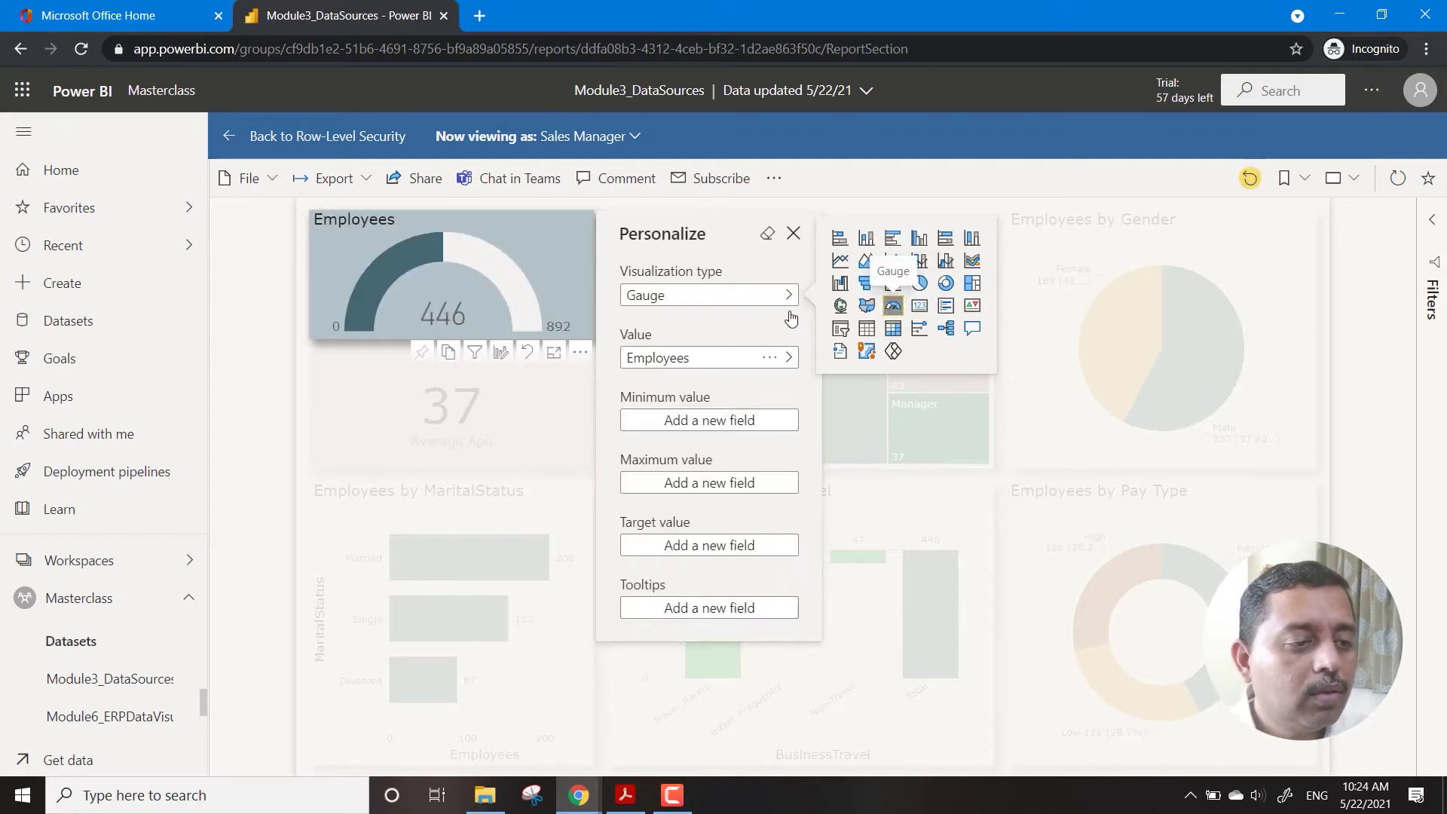
pyautogui.click(720, 426)
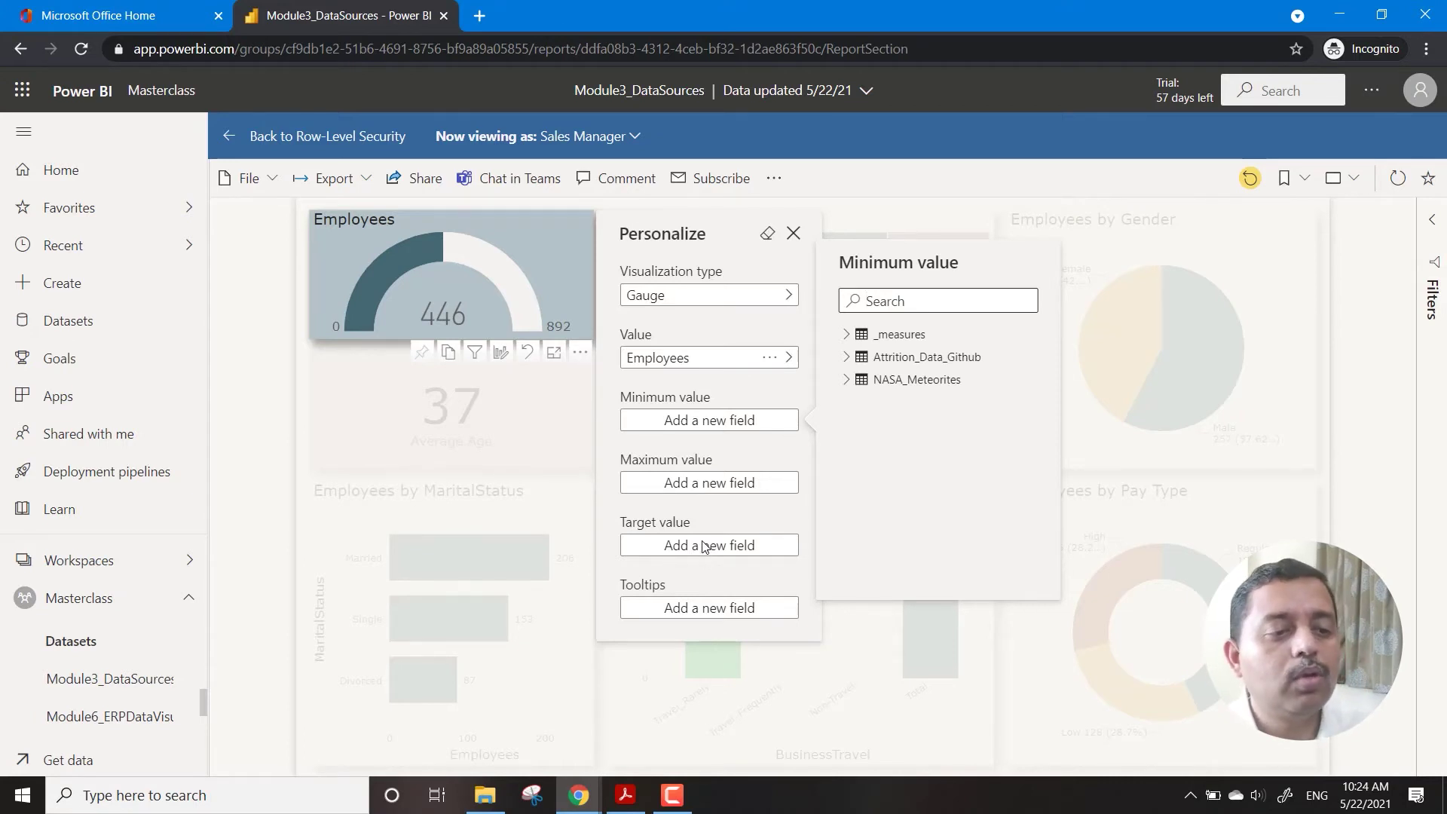
pyautogui.click(793, 235)
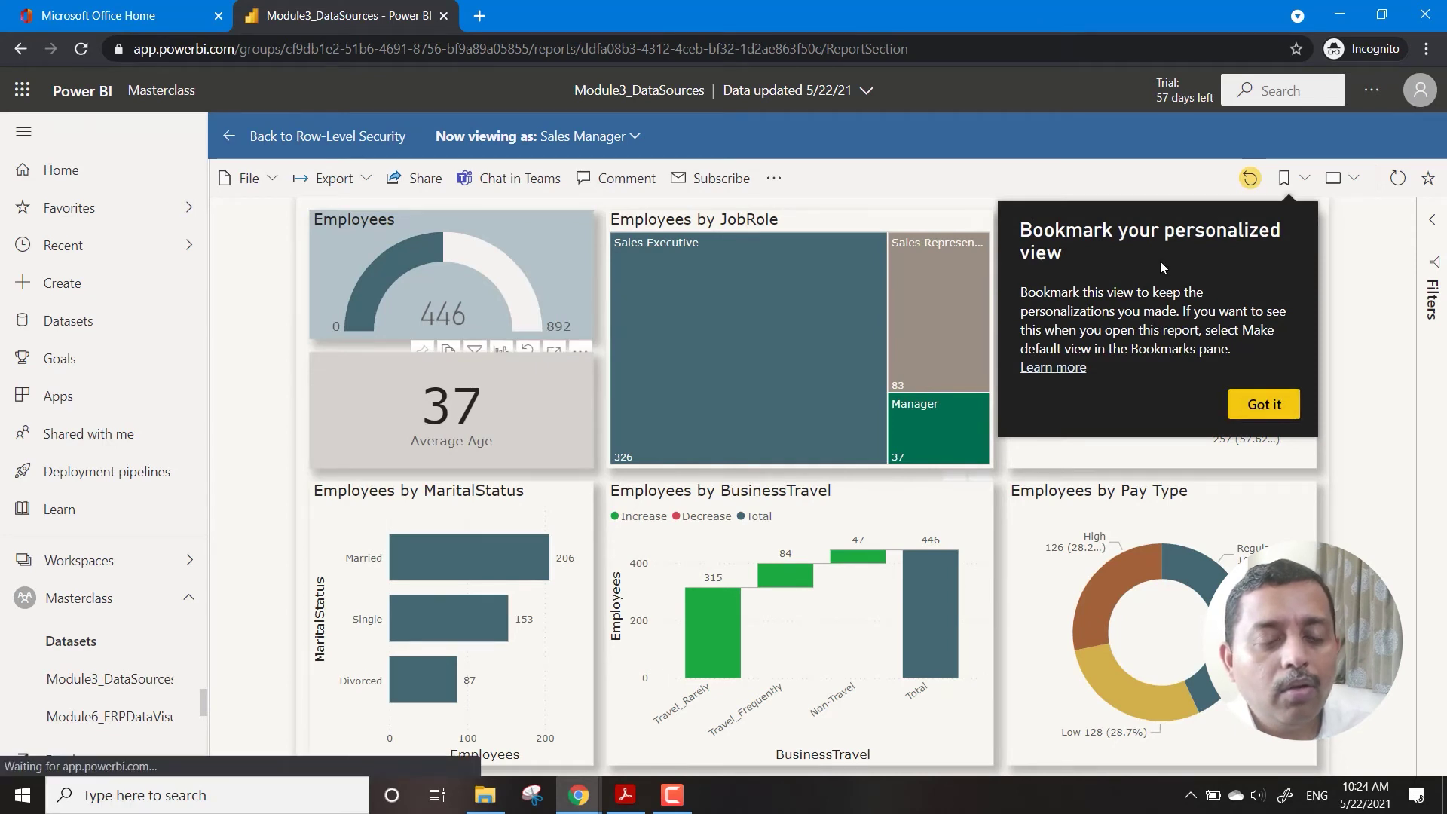
pyautogui.click(1264, 404)
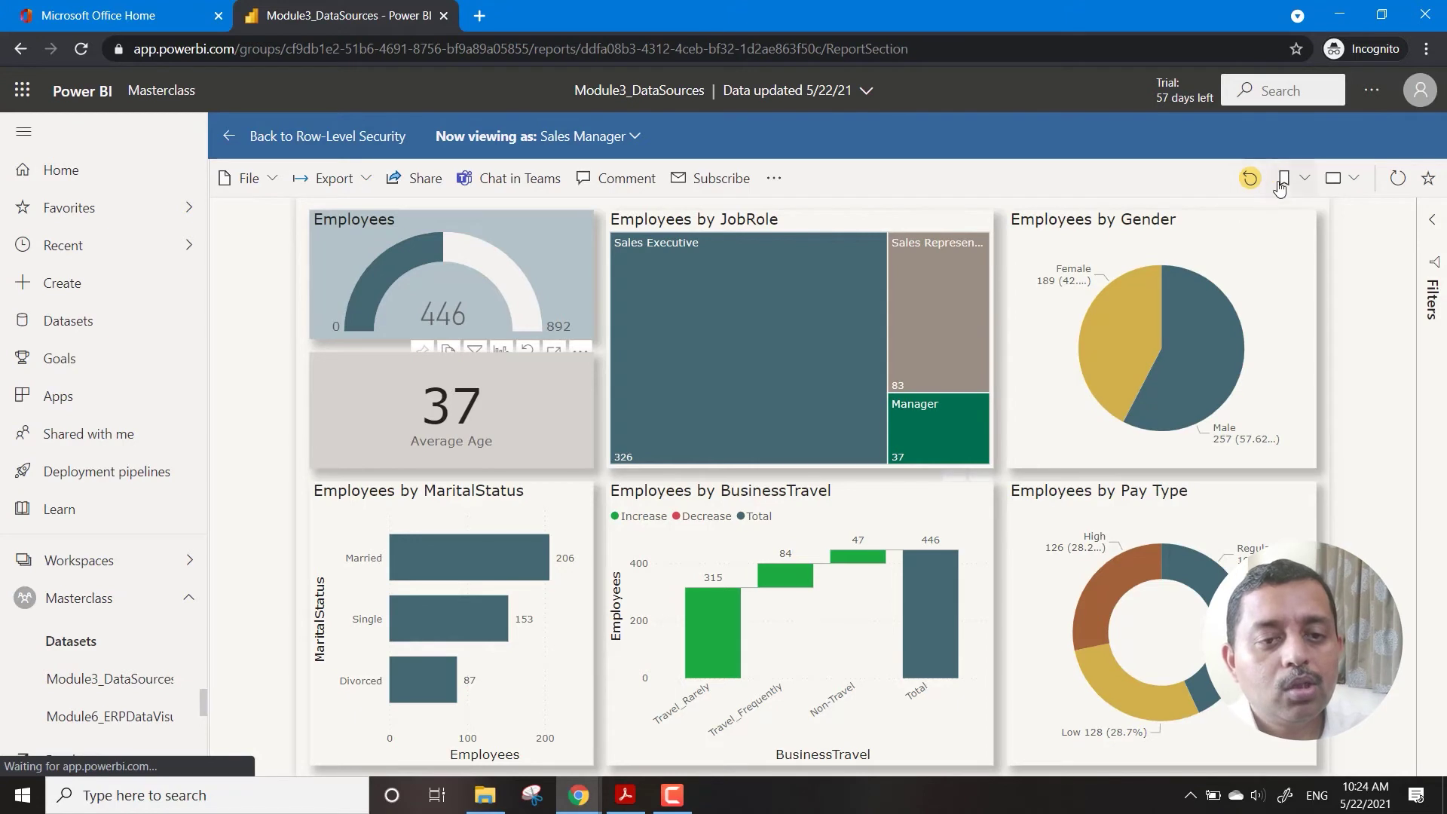
pyautogui.click(1304, 181)
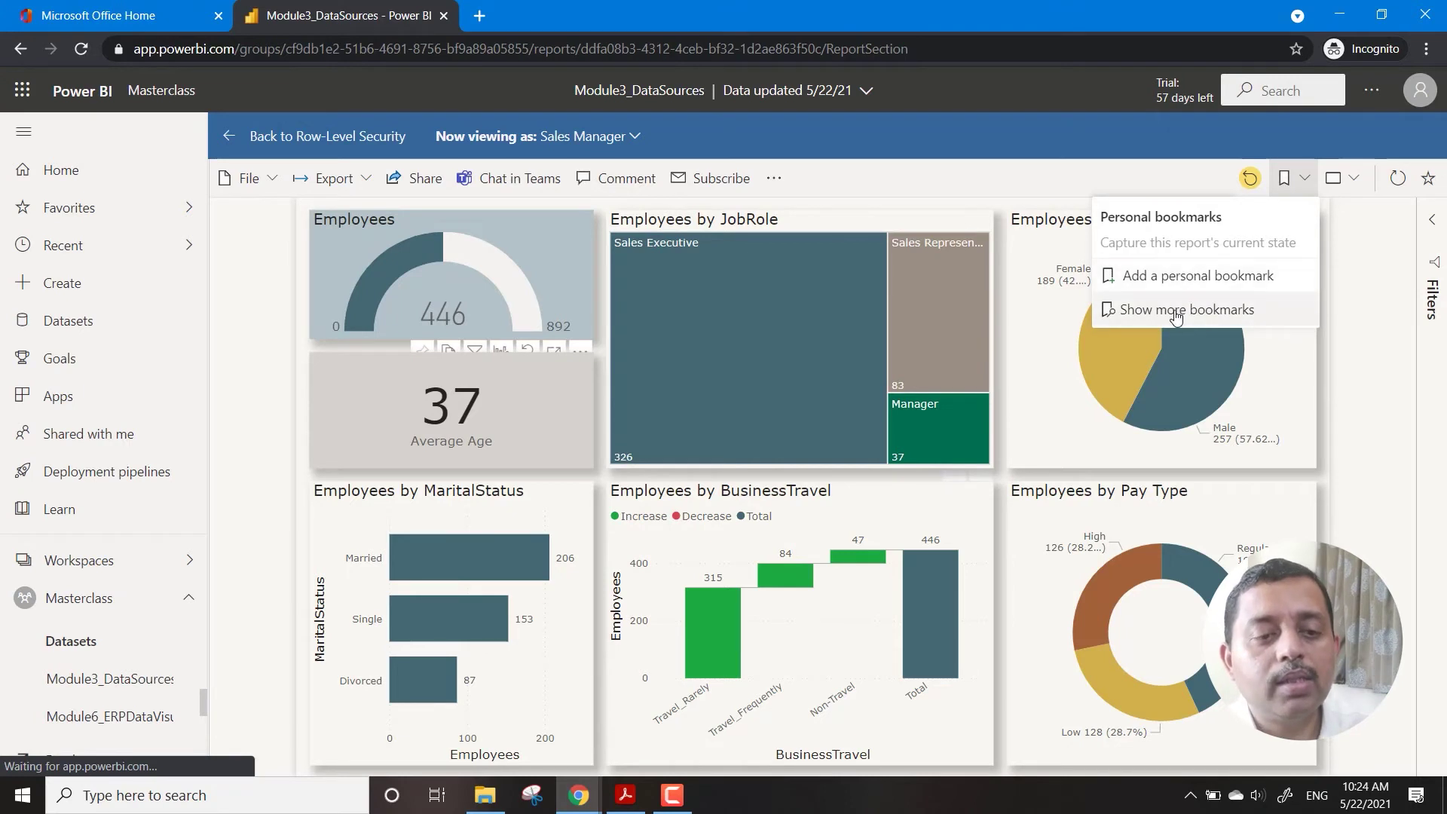
pyautogui.click(1355, 368)
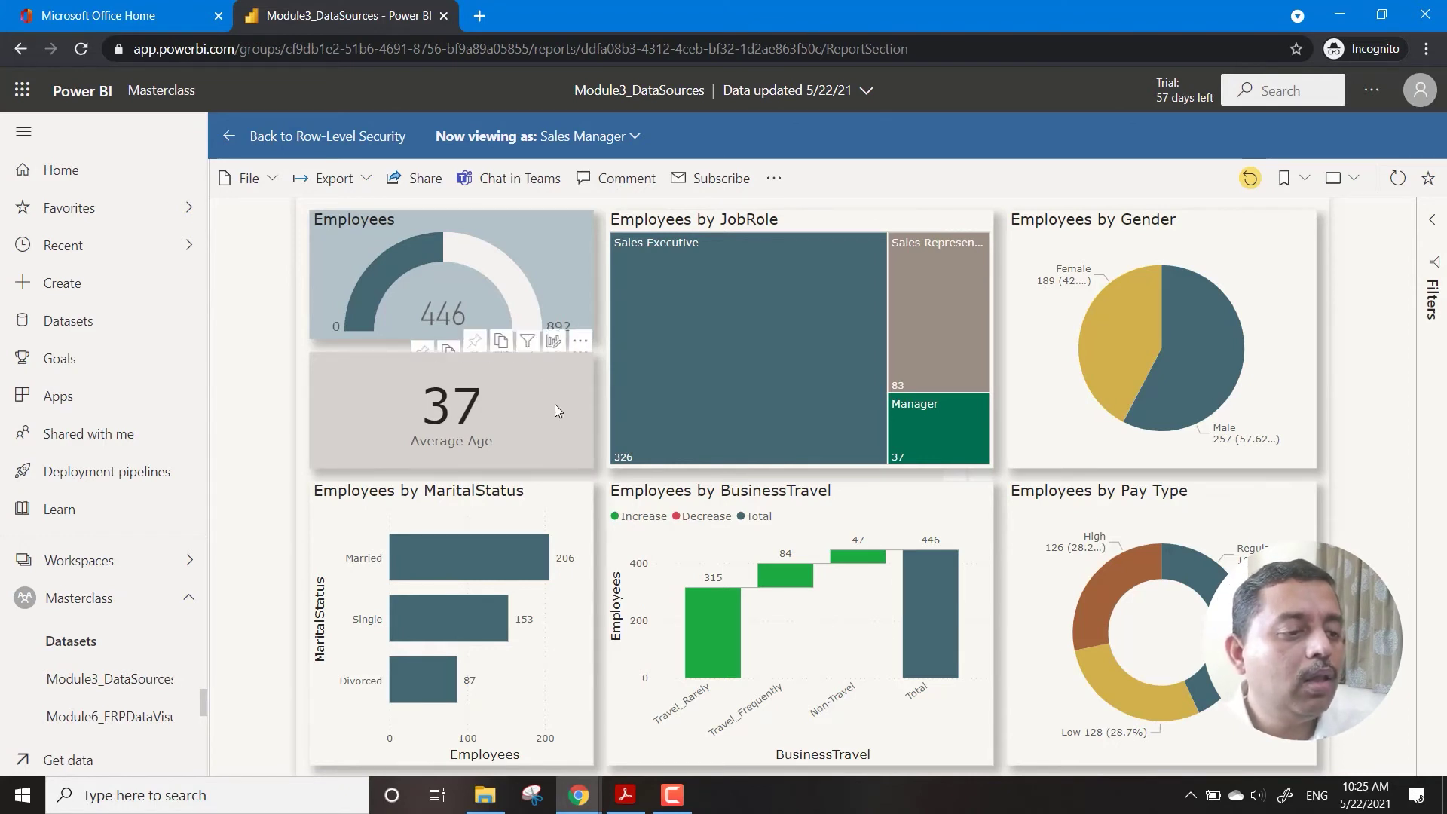
pyautogui.click(581, 341)
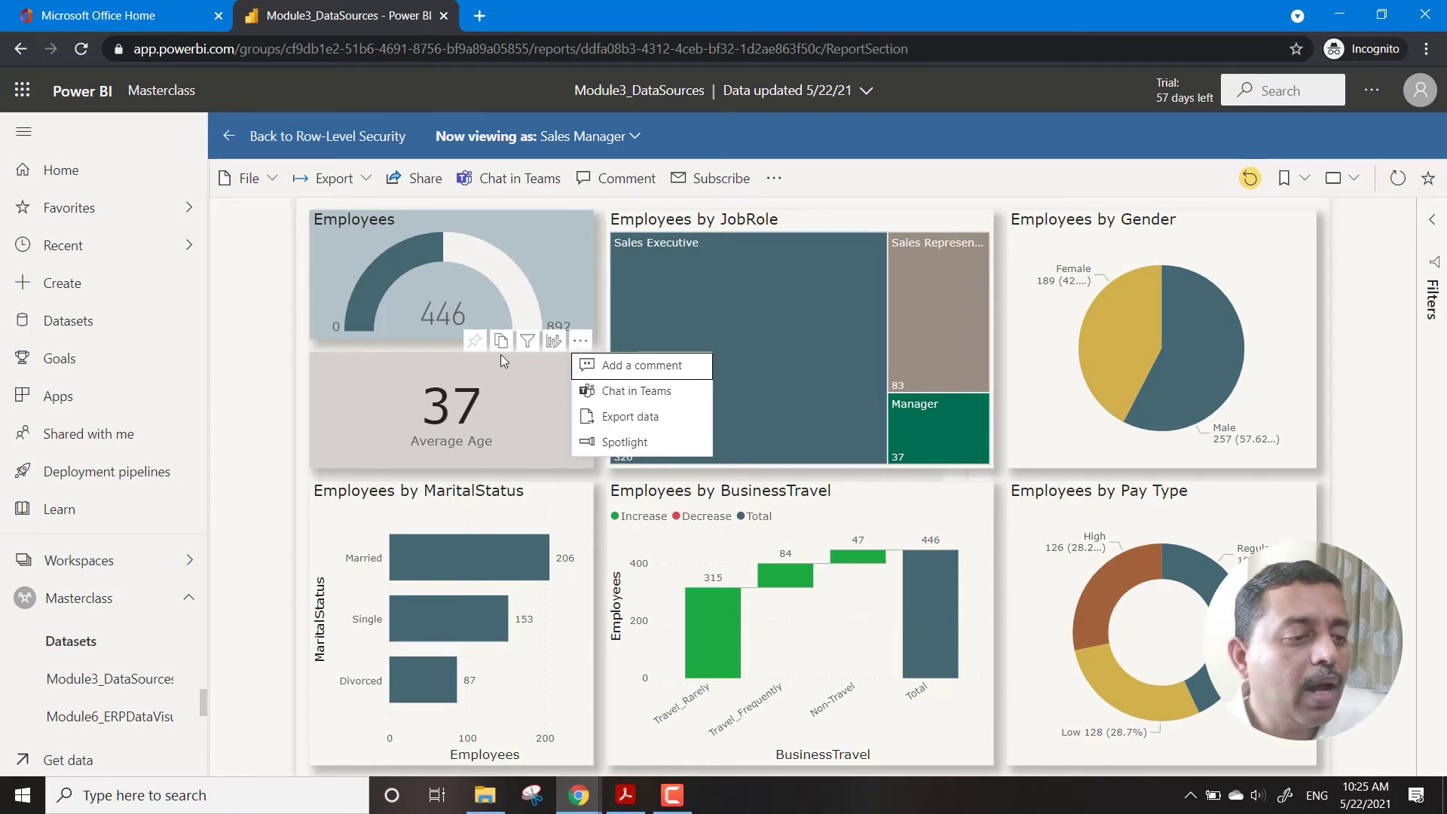
pyautogui.press('Escape')
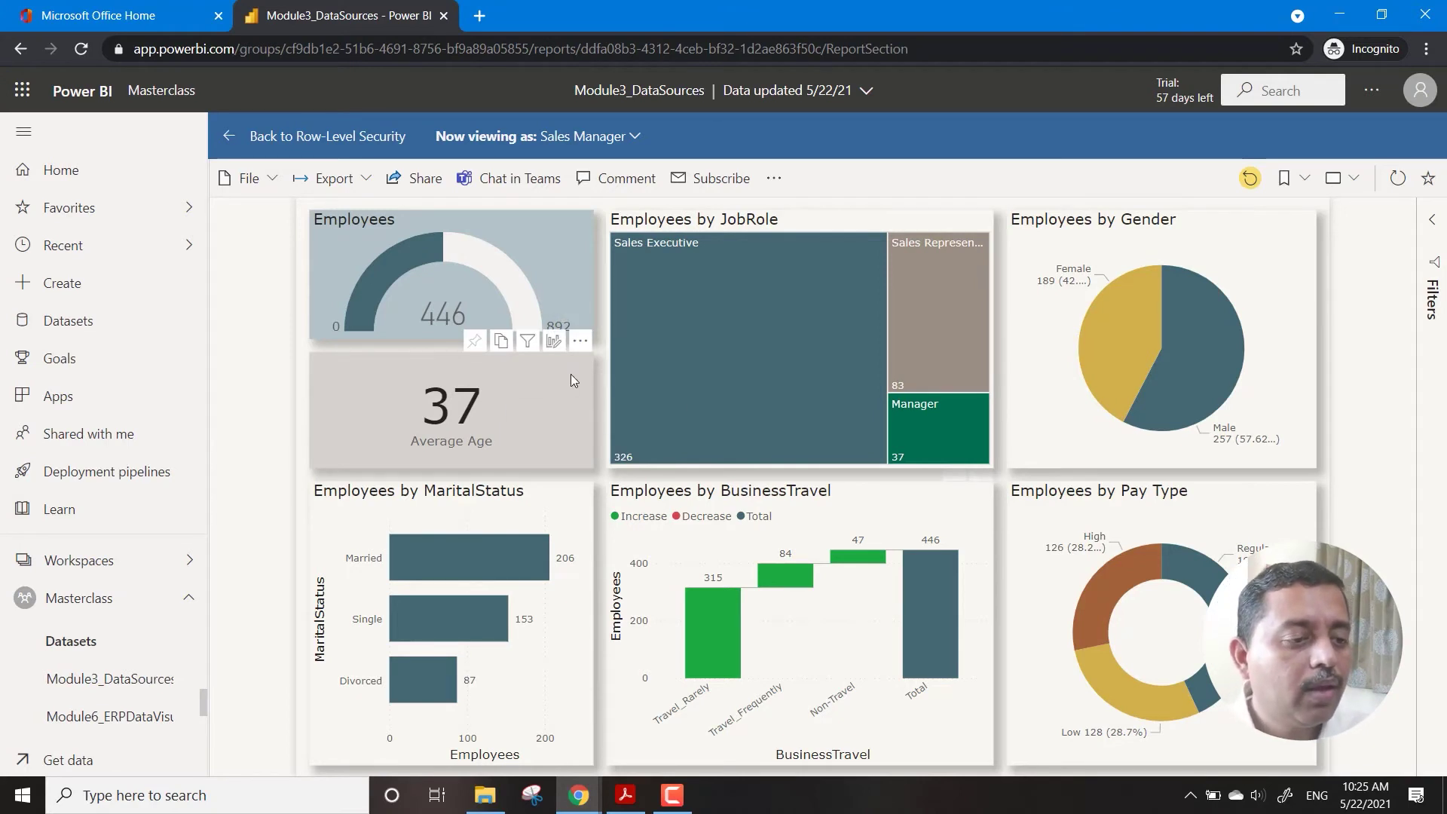
pyautogui.click(1285, 178)
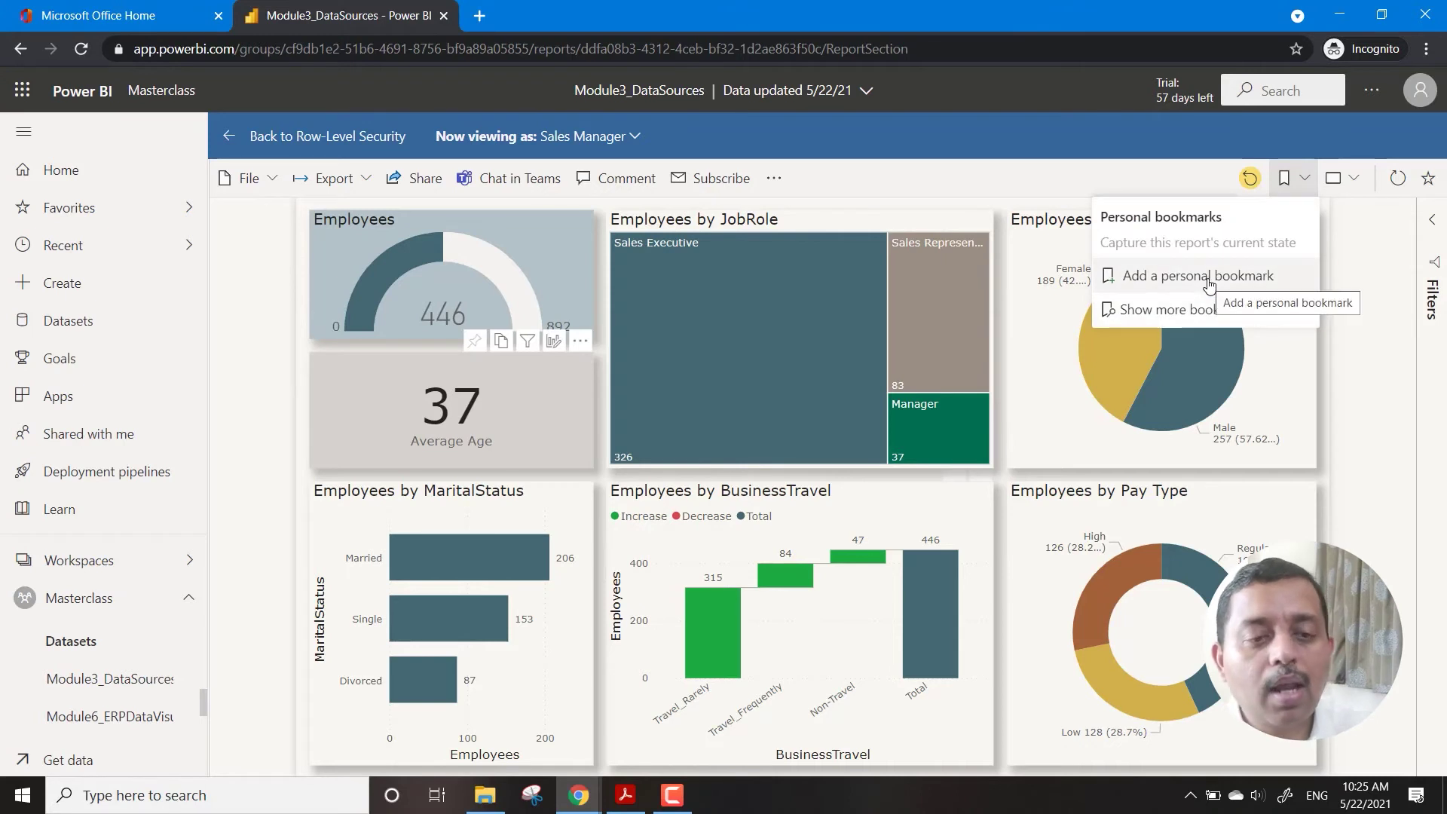
pyautogui.click(1356, 176)
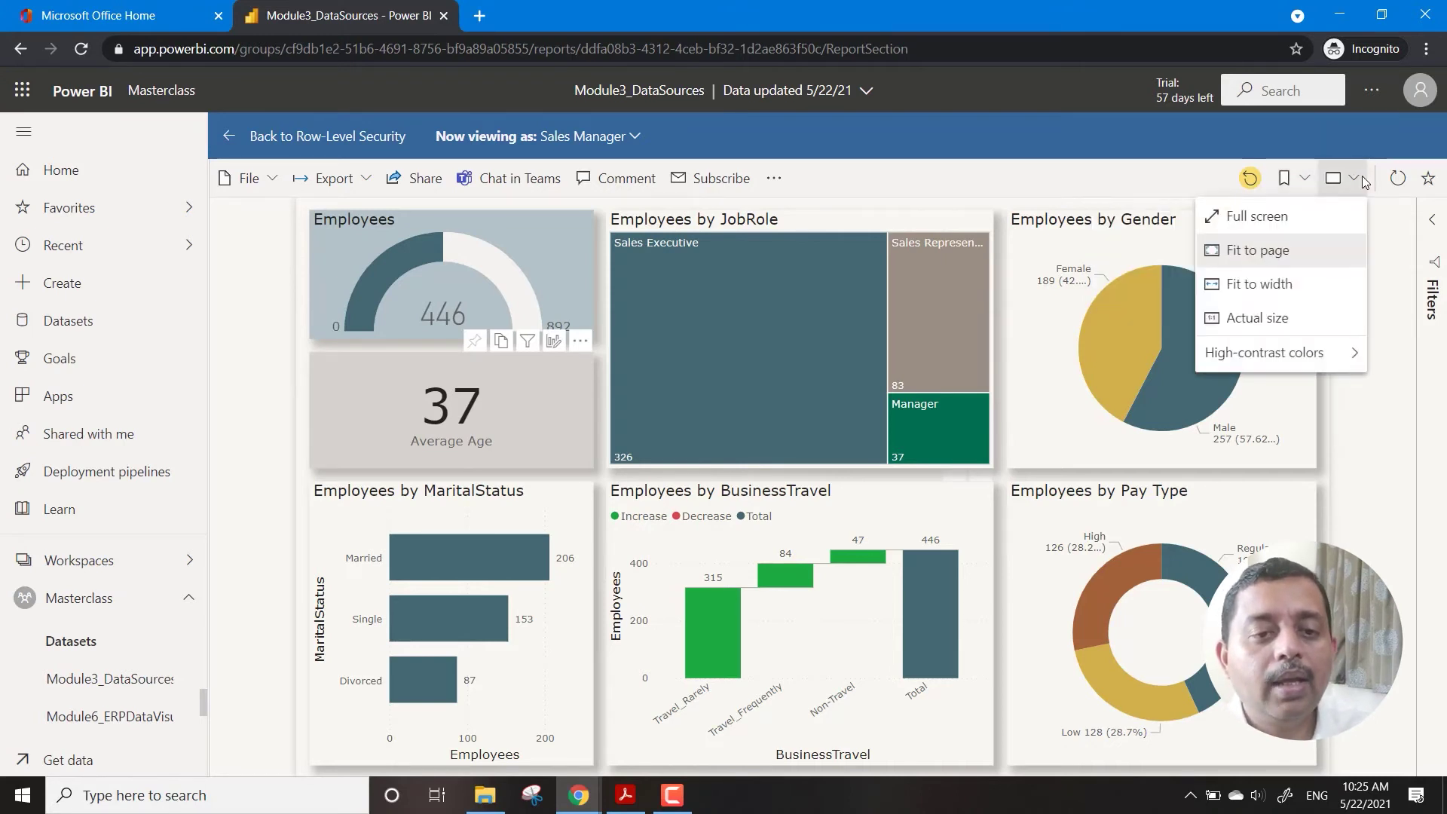
pyautogui.click(1394, 434)
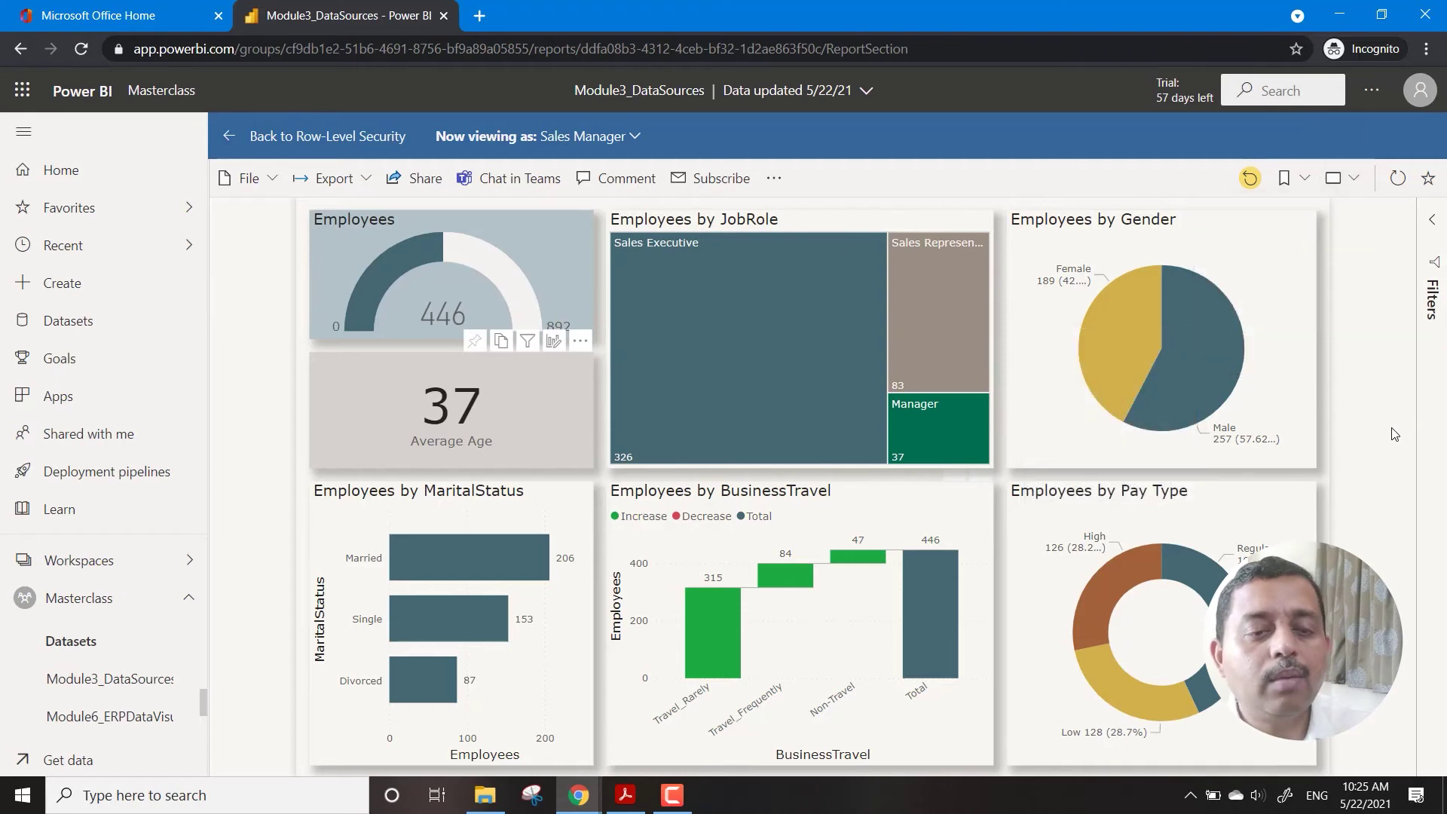
# View the Sales Manager version of the report in full screen and return to the normal view
pyautogui.click(1347, 177)
pyautogui.click(1257, 217)
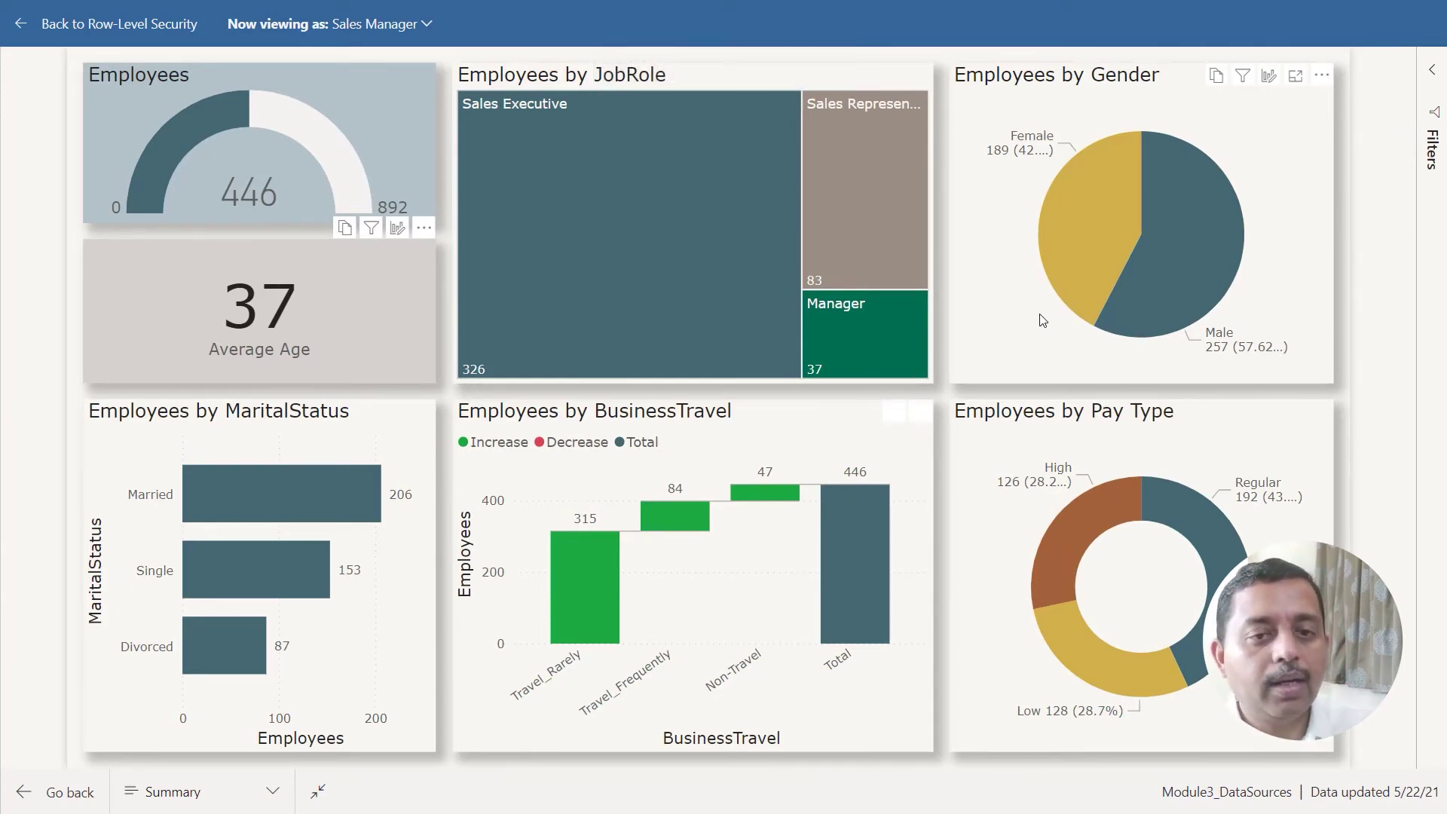
pyautogui.press('Escape')
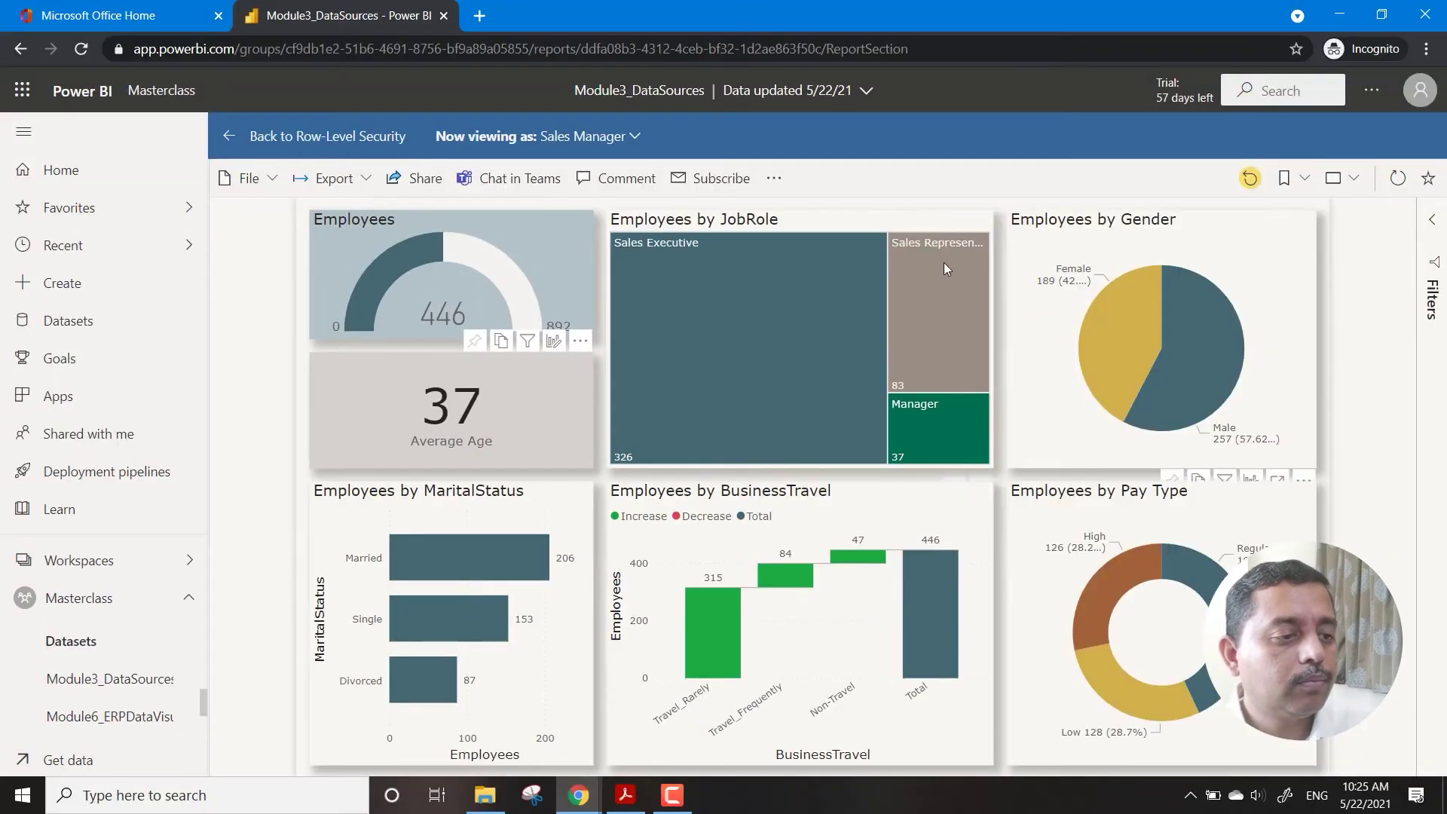
# Return to the row-level security roles, check the R&D Manager role's membership, and test the report as that role
pyautogui.click(248, 137)
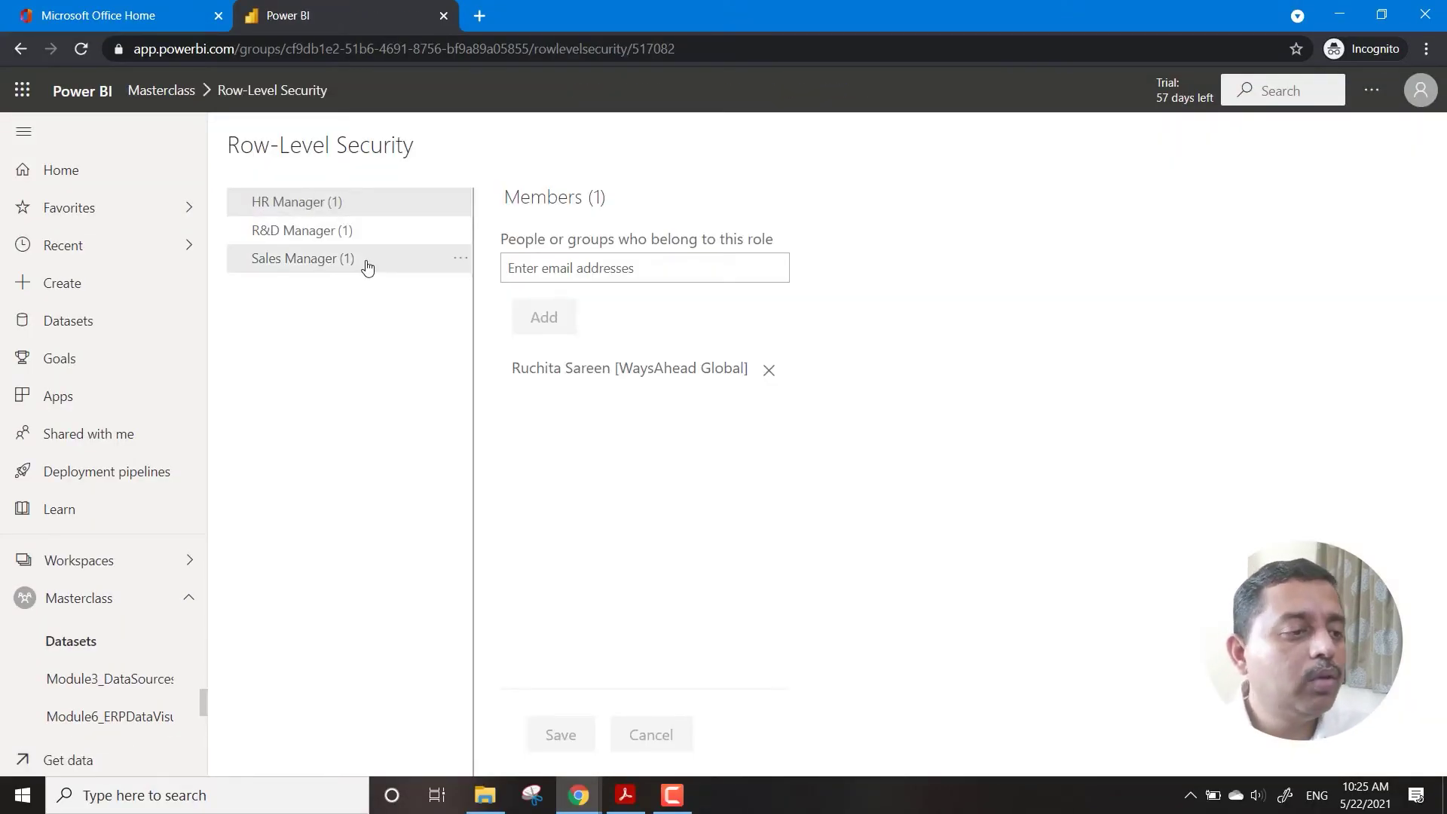
pyautogui.click(461, 235)
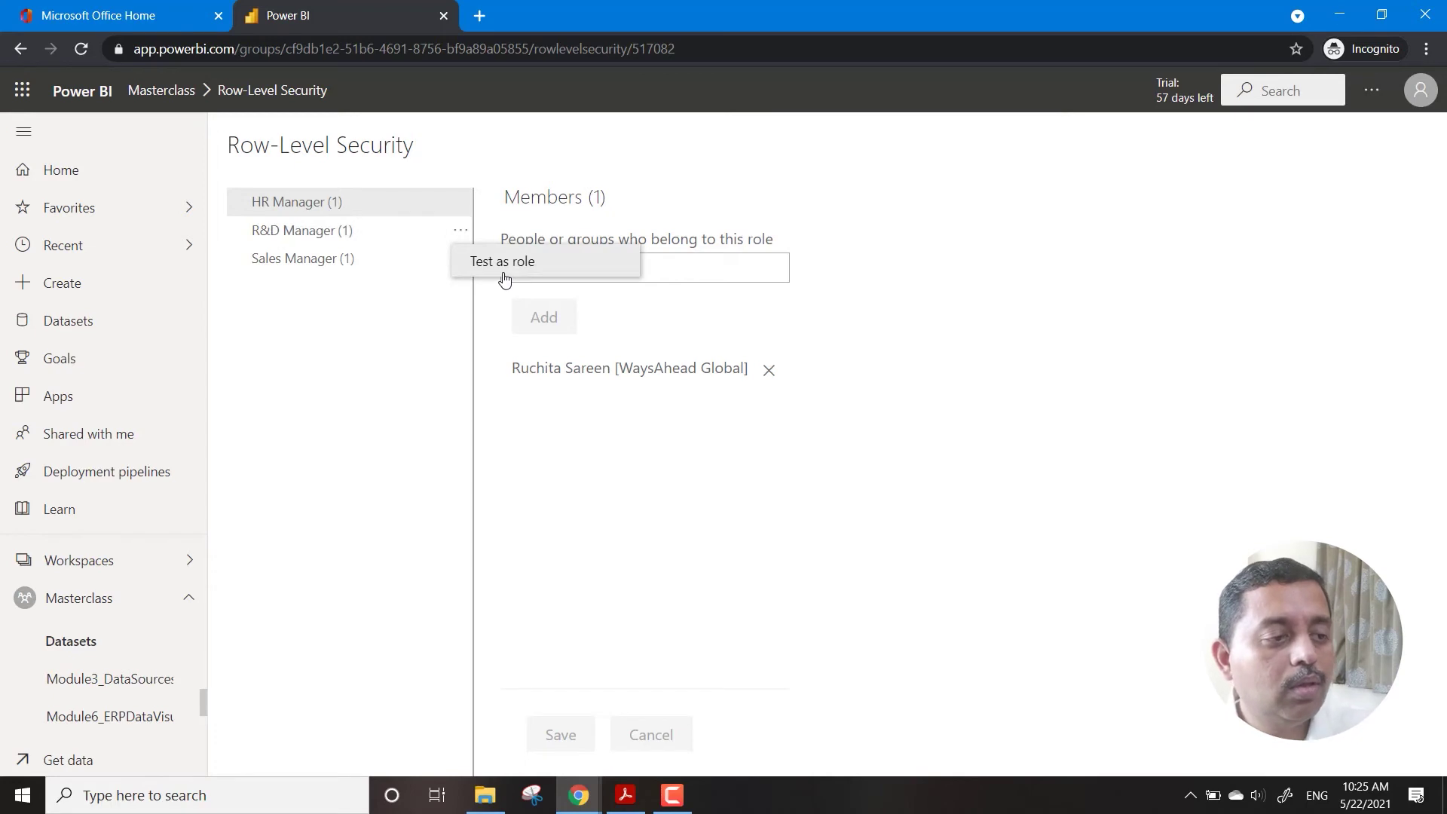
pyautogui.click(504, 279)
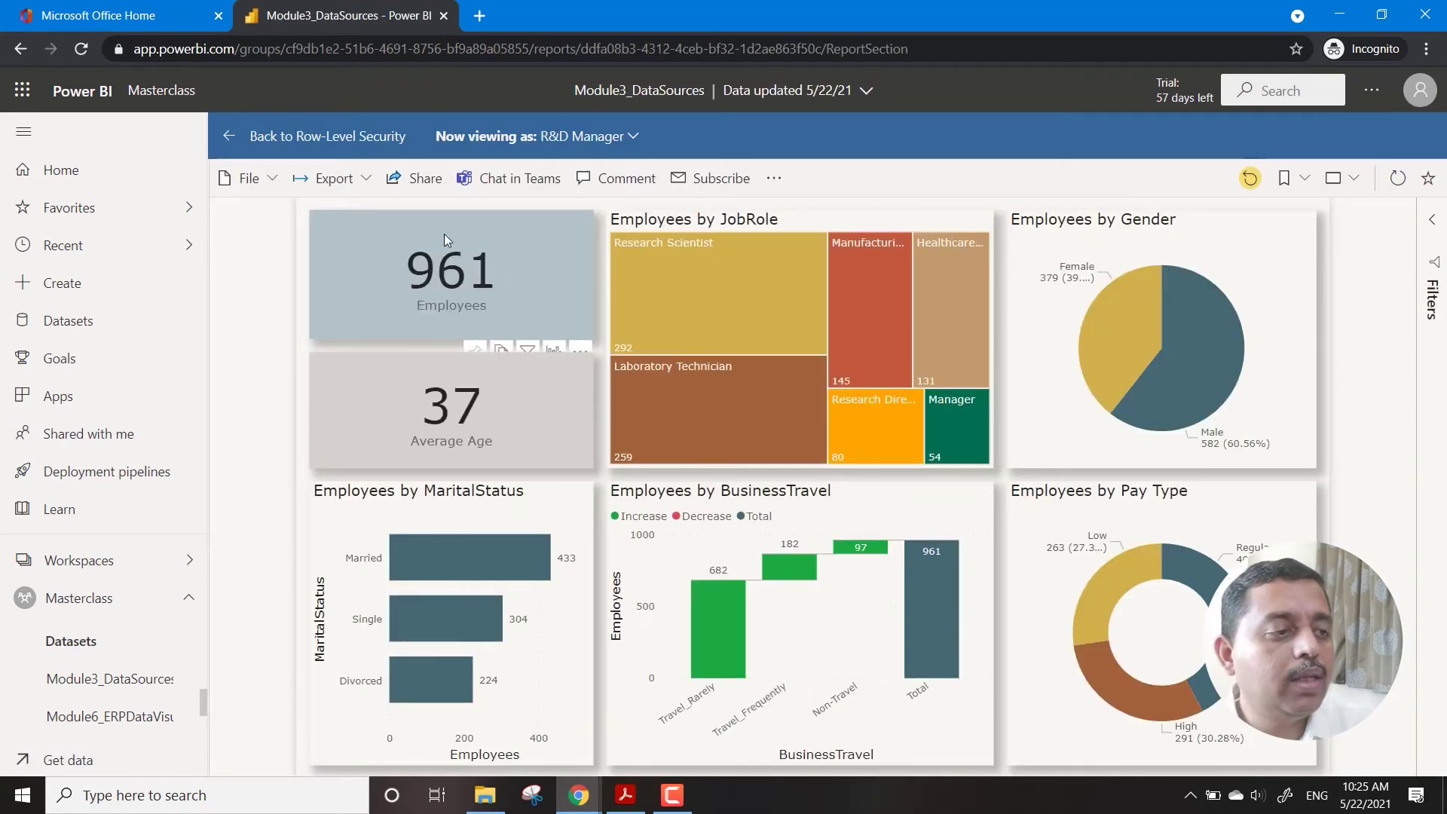
pyautogui.click(328, 137)
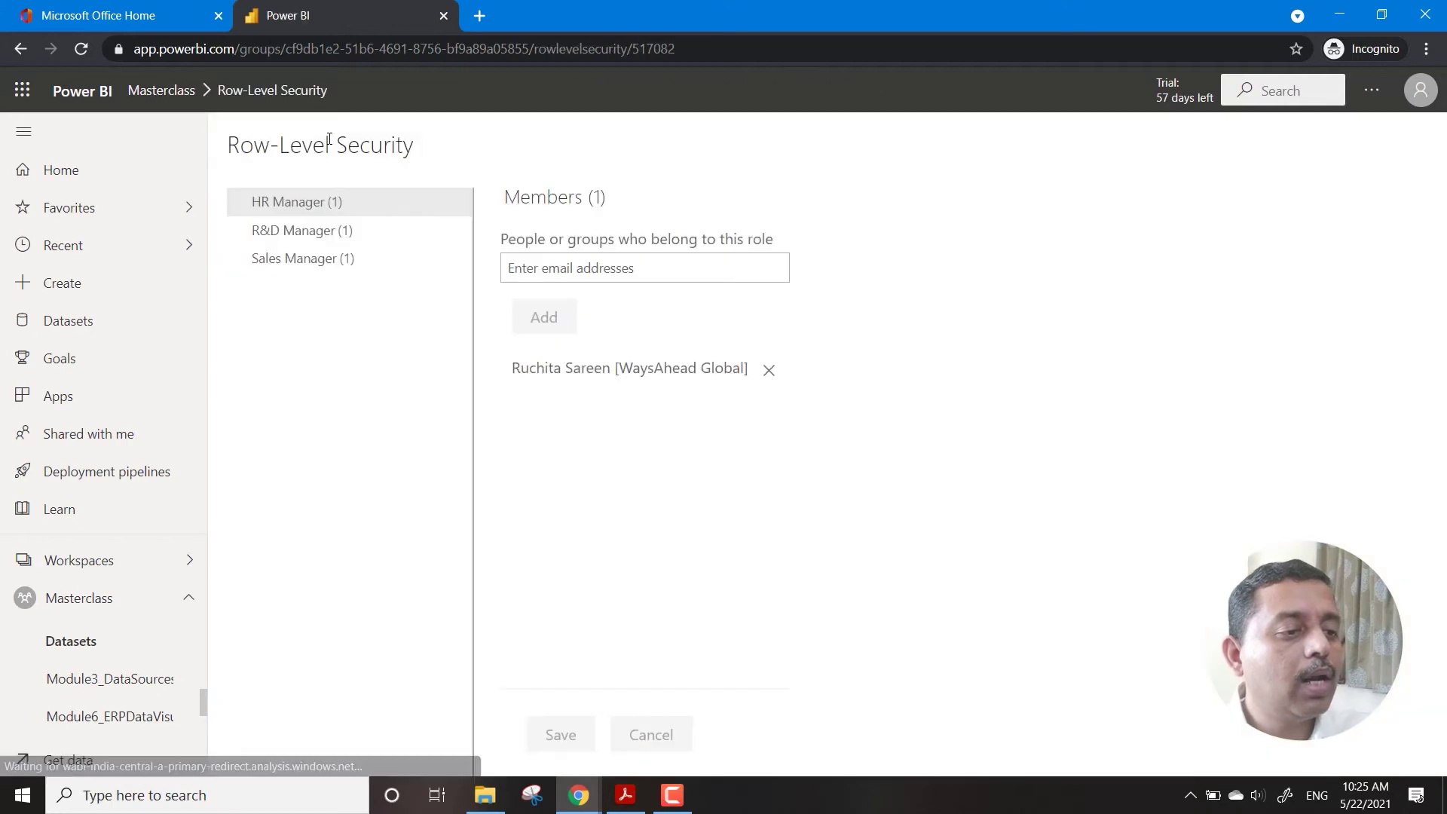
pyautogui.click(327, 240)
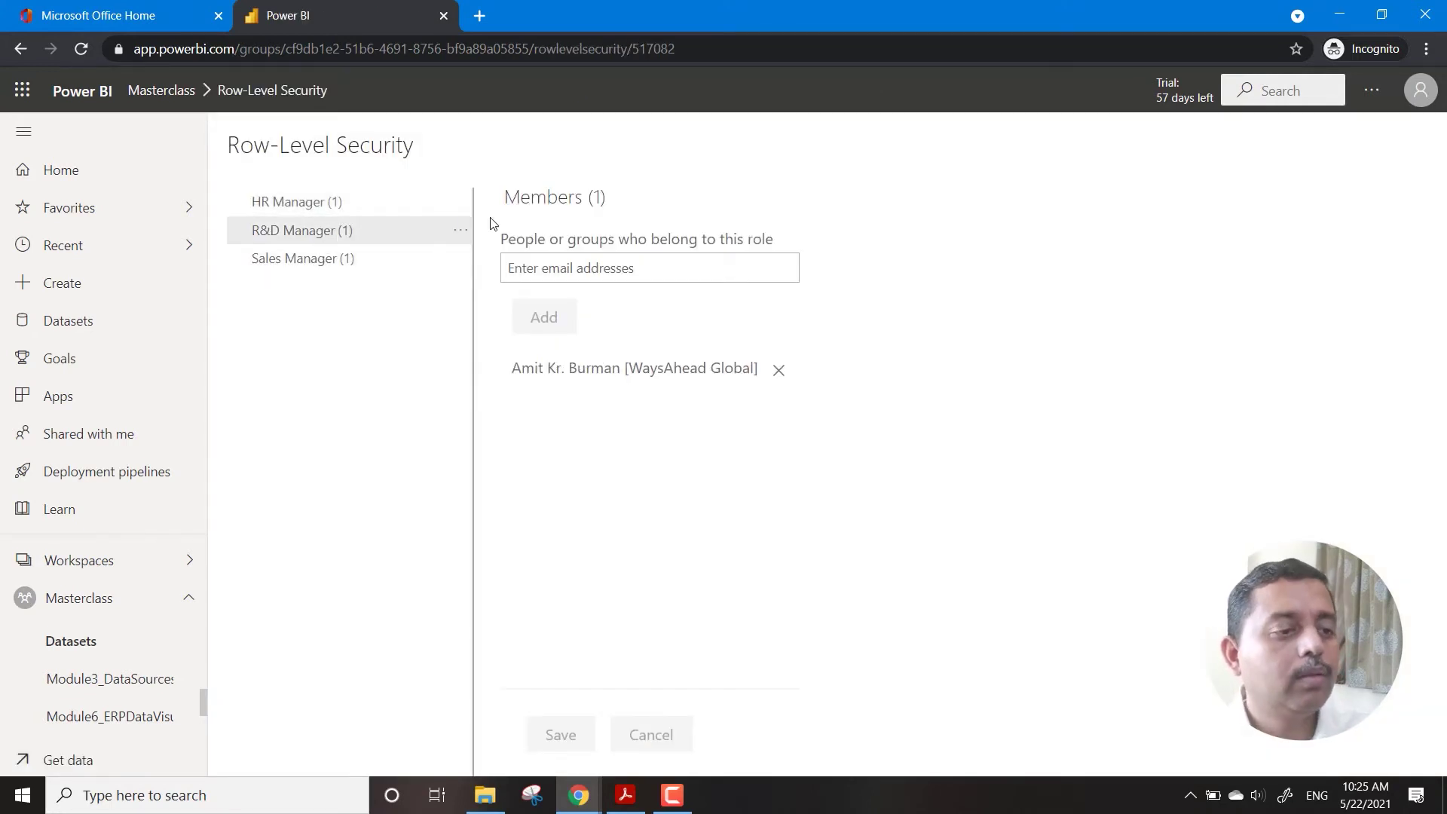
pyautogui.click(460, 230)
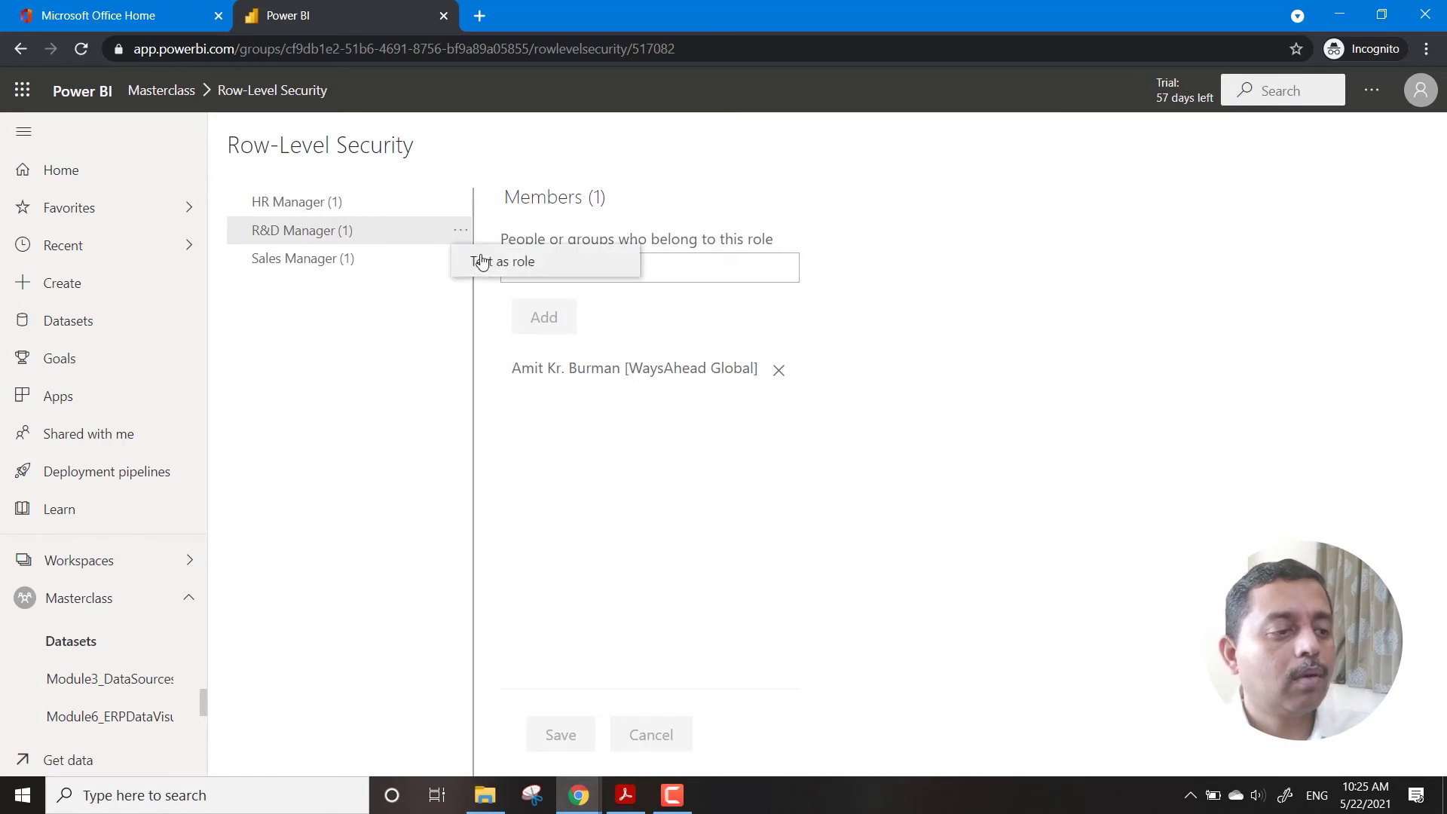
pyautogui.click(482, 263)
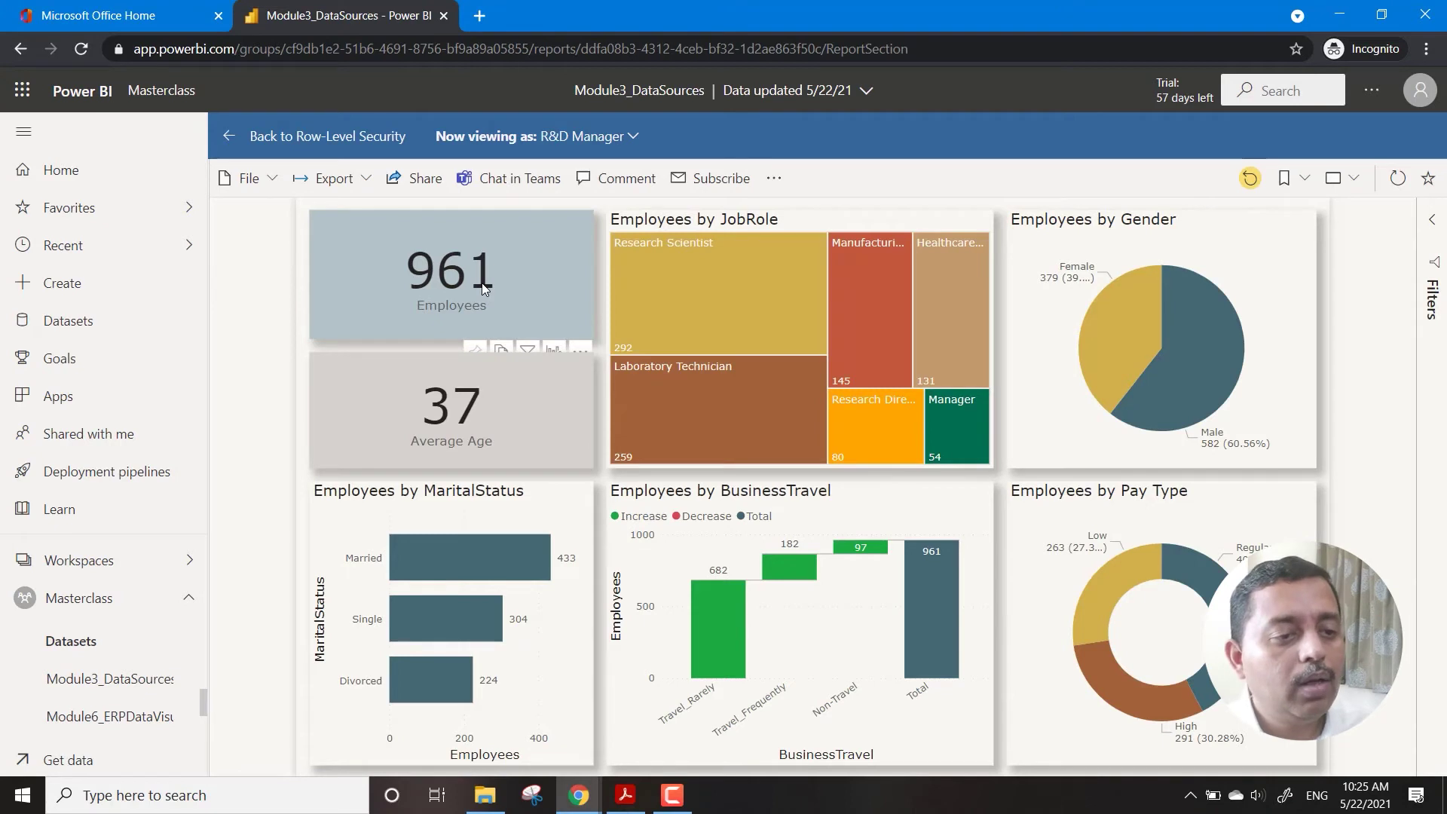
# Go back to the row-level security roles and test the report as the HR Manager role
pyautogui.click(297, 138)
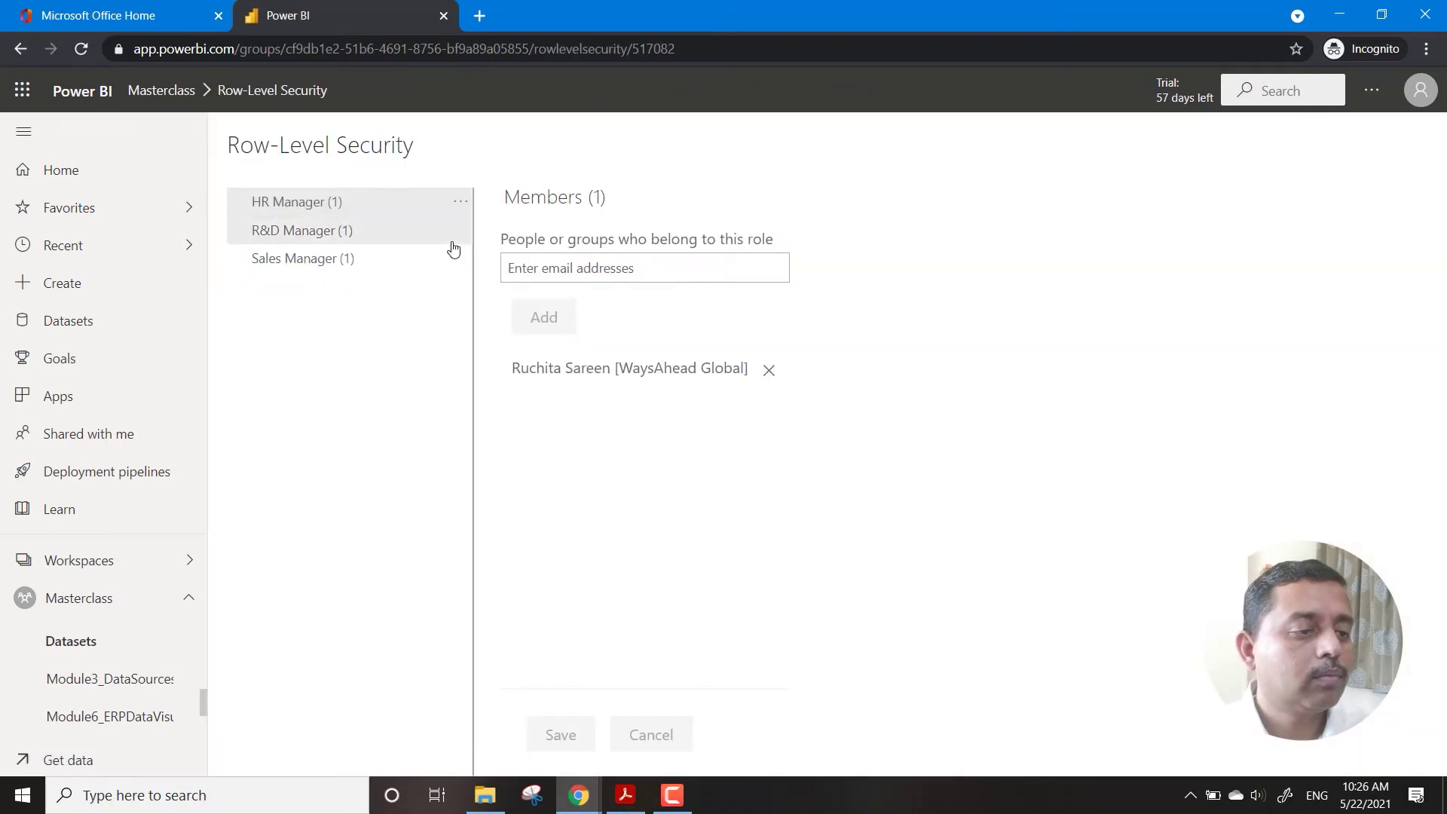
pyautogui.click(460, 201)
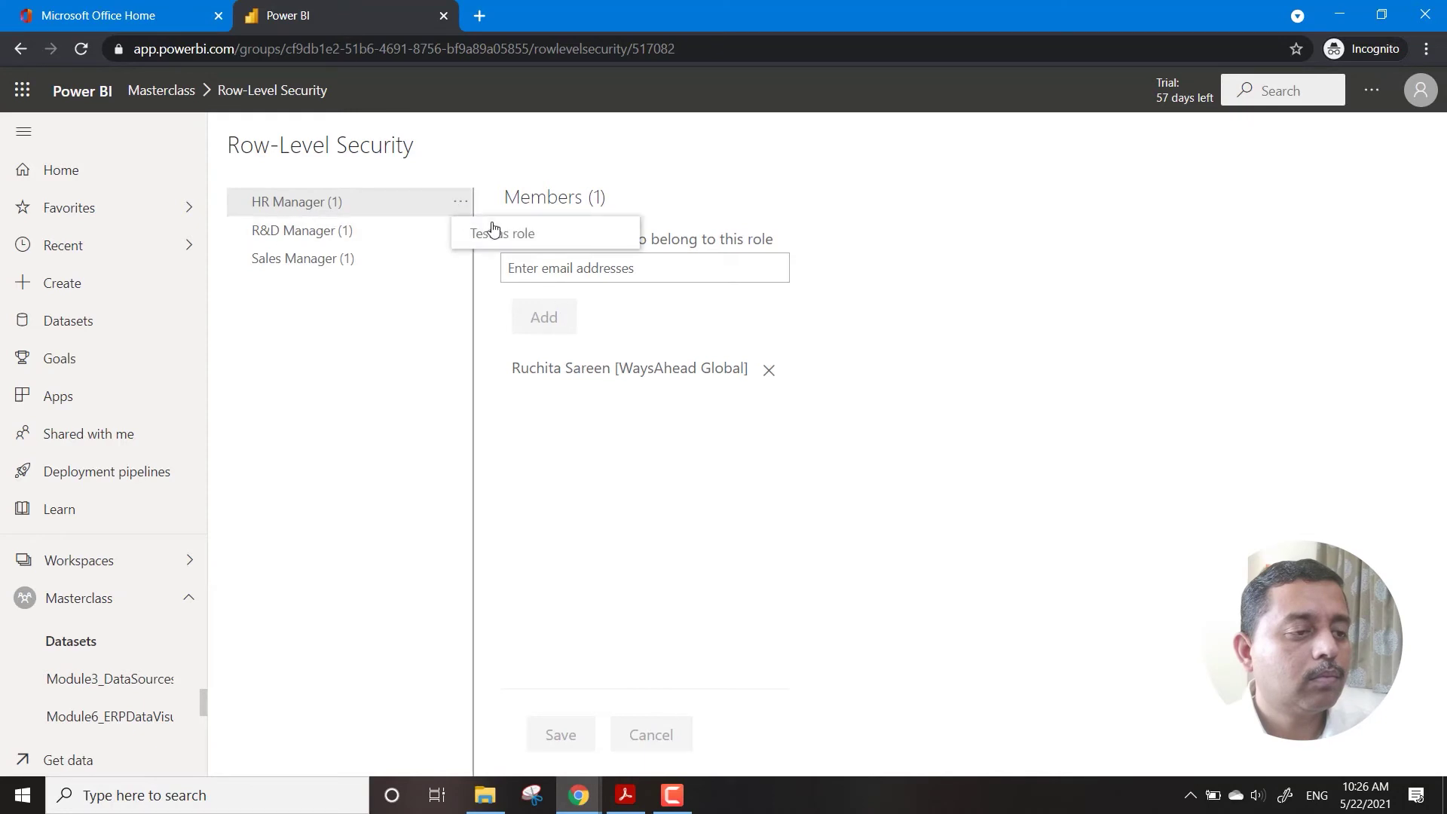
pyautogui.click(499, 234)
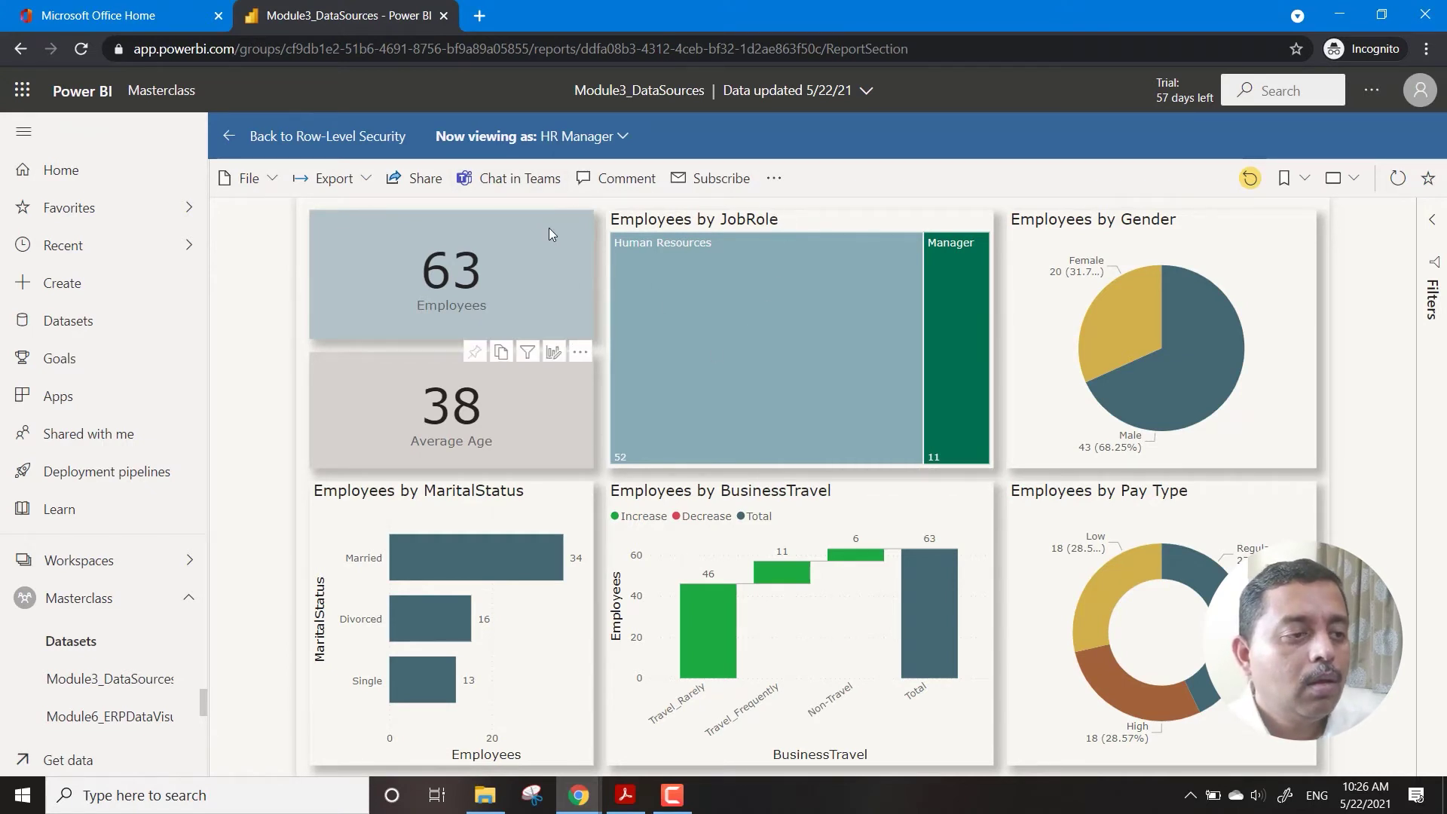
# Open sharing for the report and examine the link's audience options, including People with existing access and Specific people, without applying a change
pyautogui.click(367, 181)
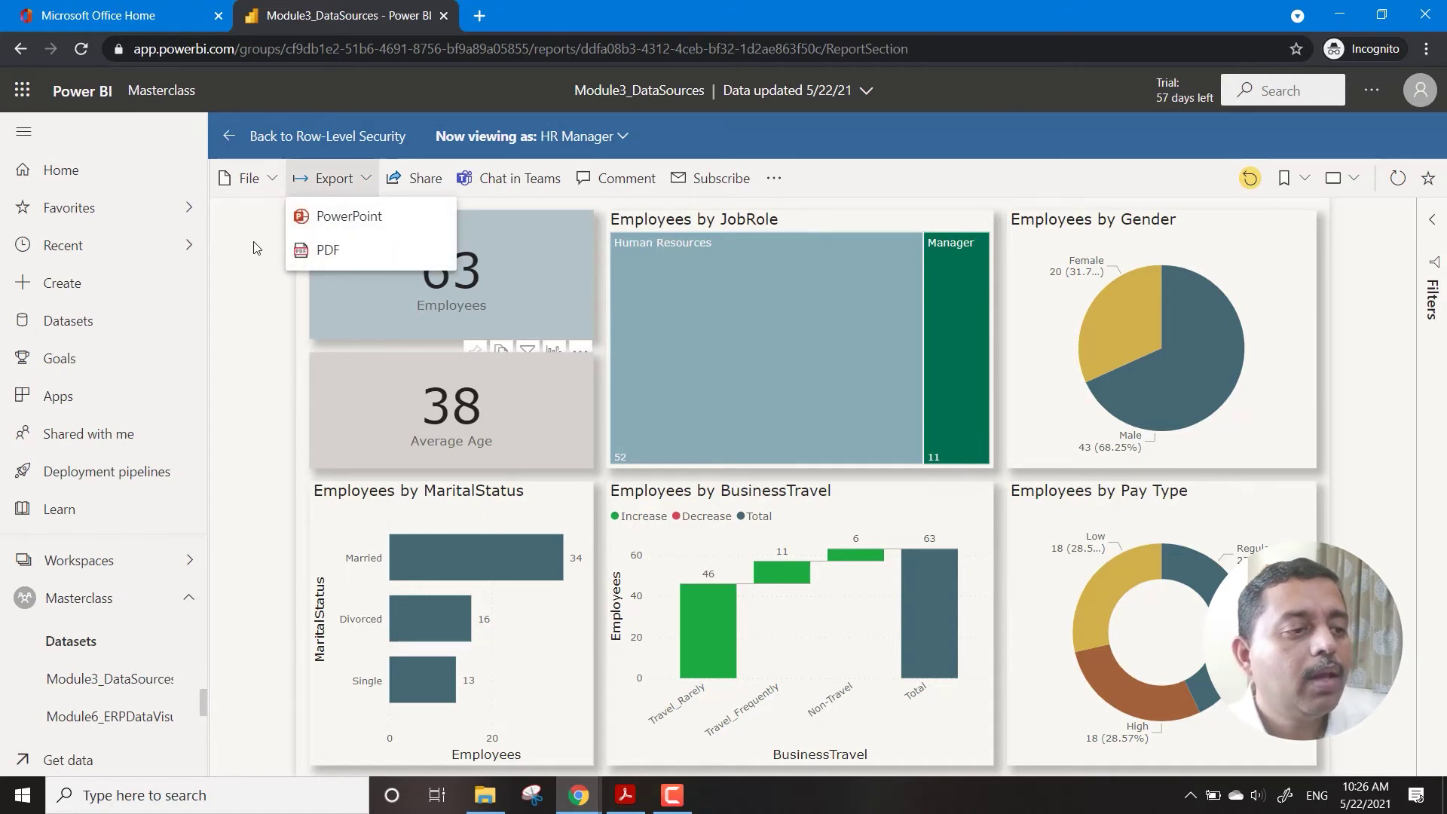
pyautogui.click(285, 189)
pyautogui.click(416, 188)
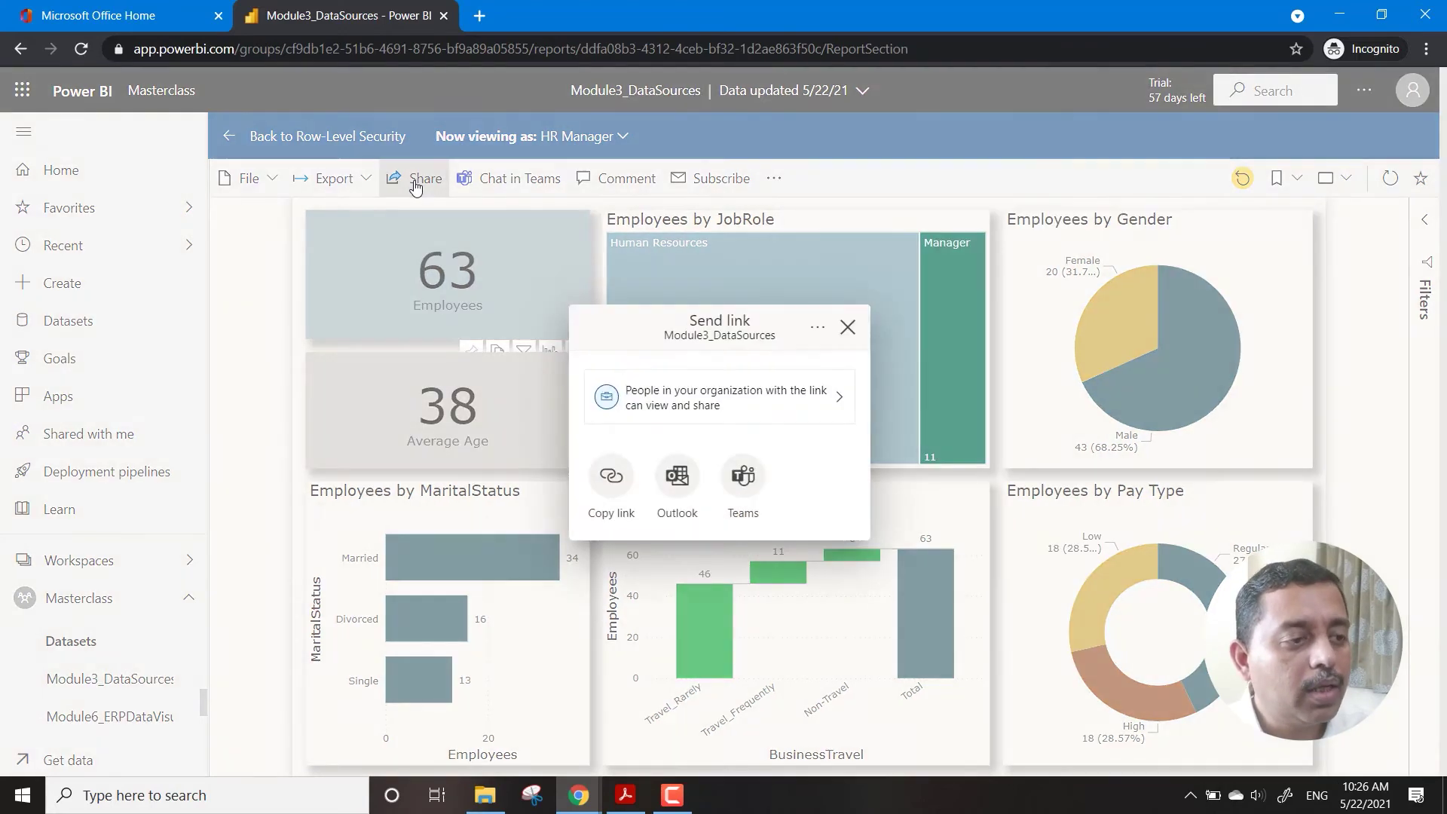
pyautogui.moveTo(726, 336); pyautogui.dragTo(775, 313)
pyautogui.click(786, 335)
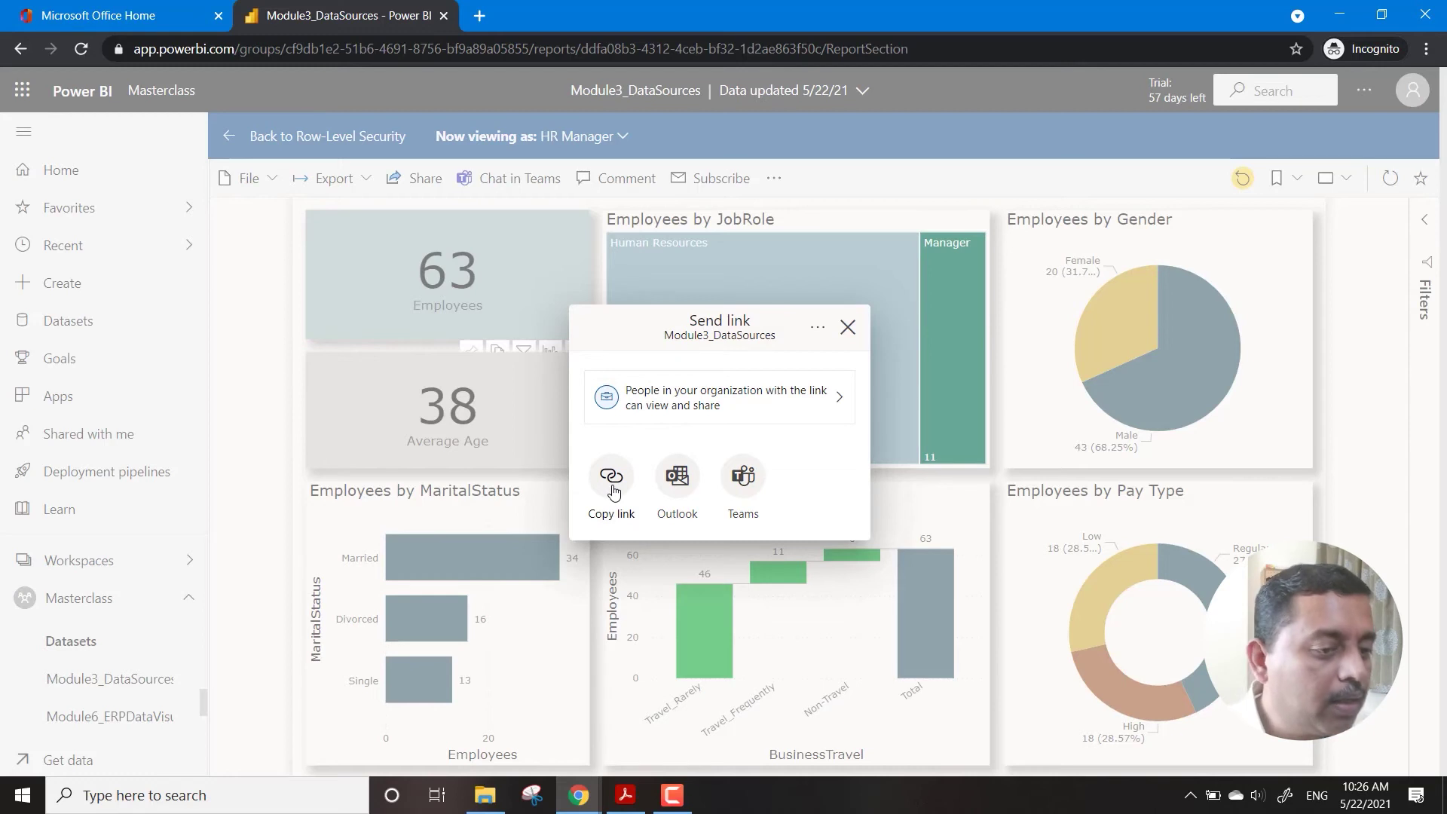
pyautogui.click(839, 398)
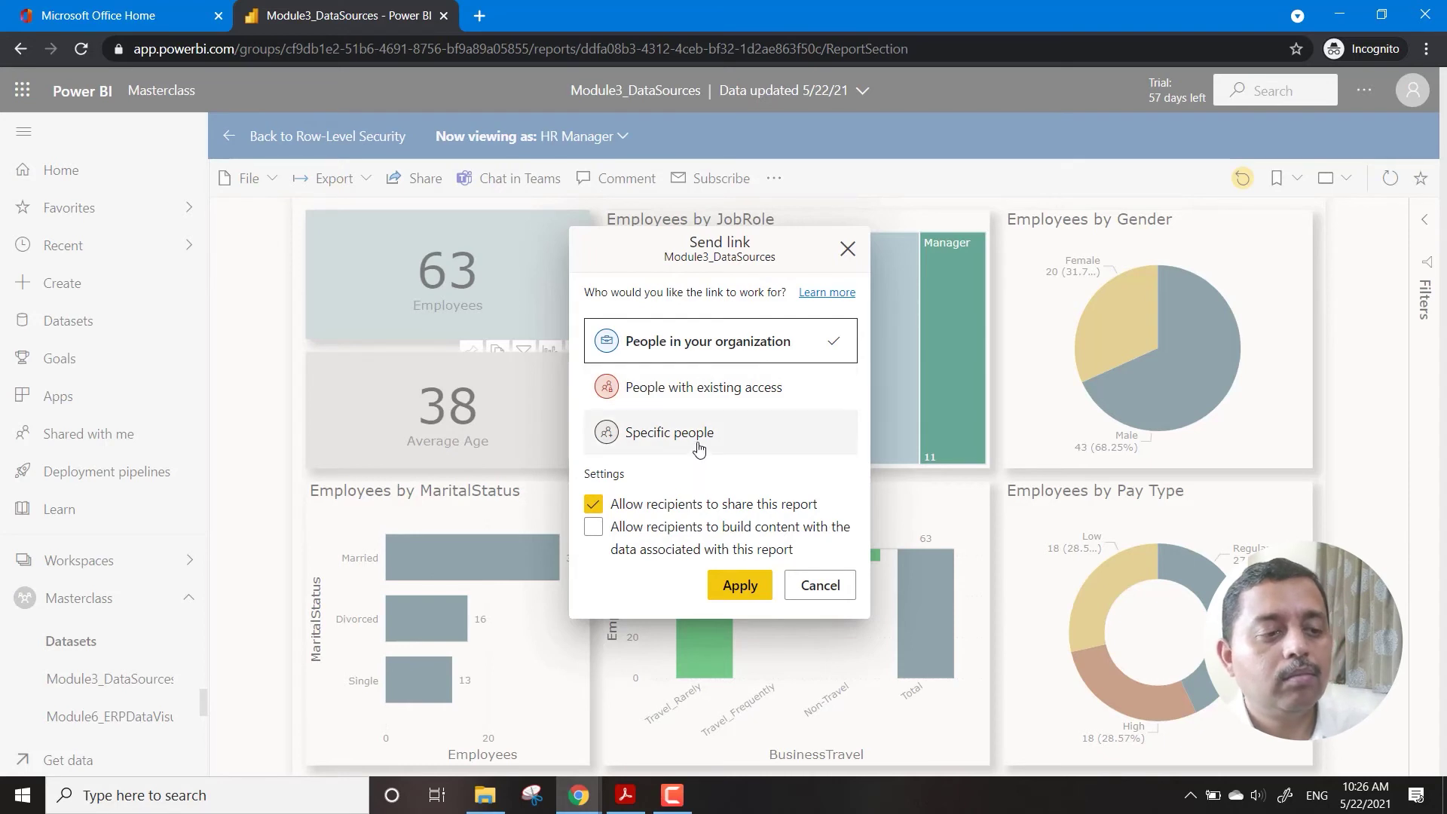
pyautogui.click(701, 388)
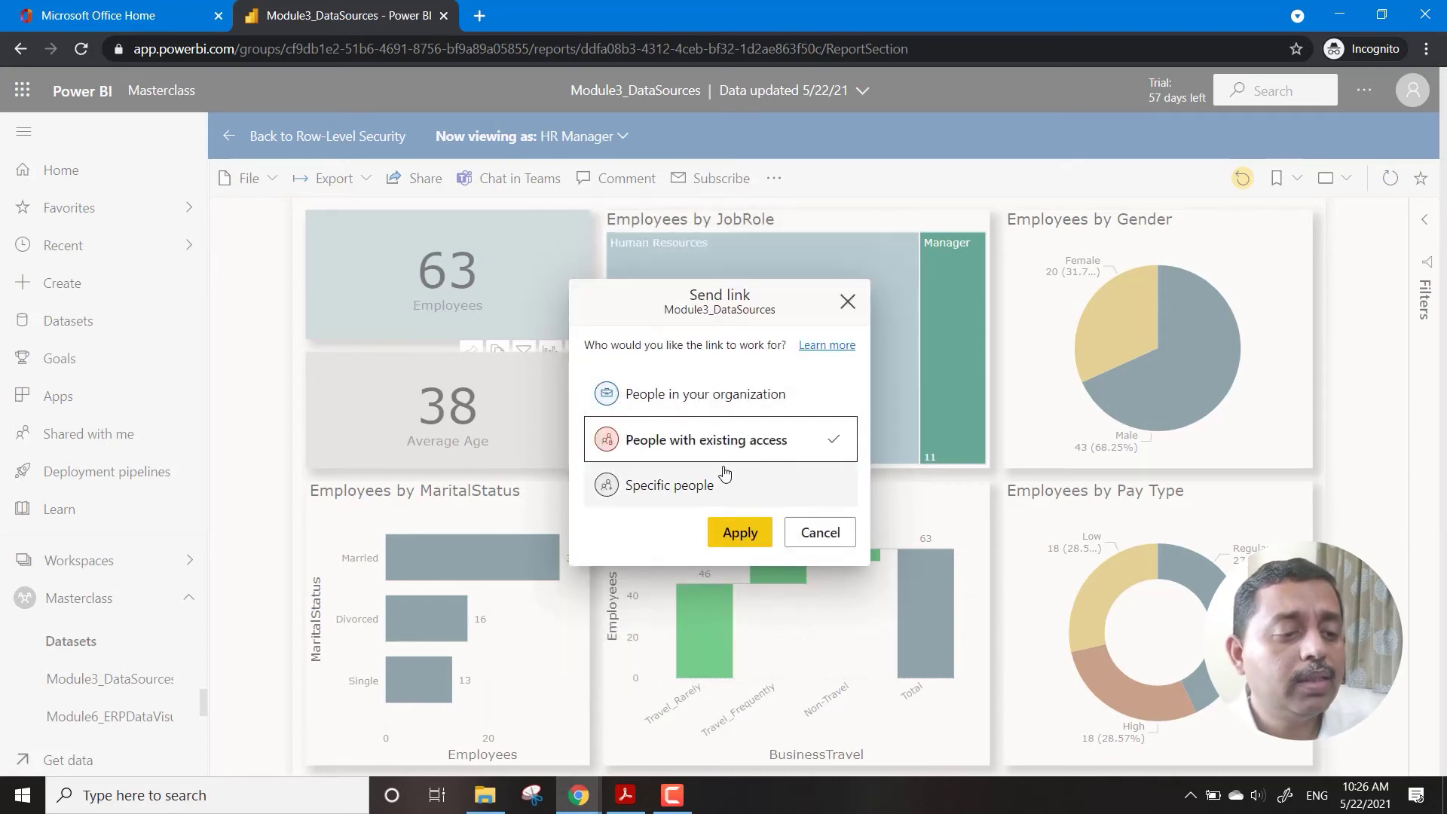
pyautogui.click(691, 492)
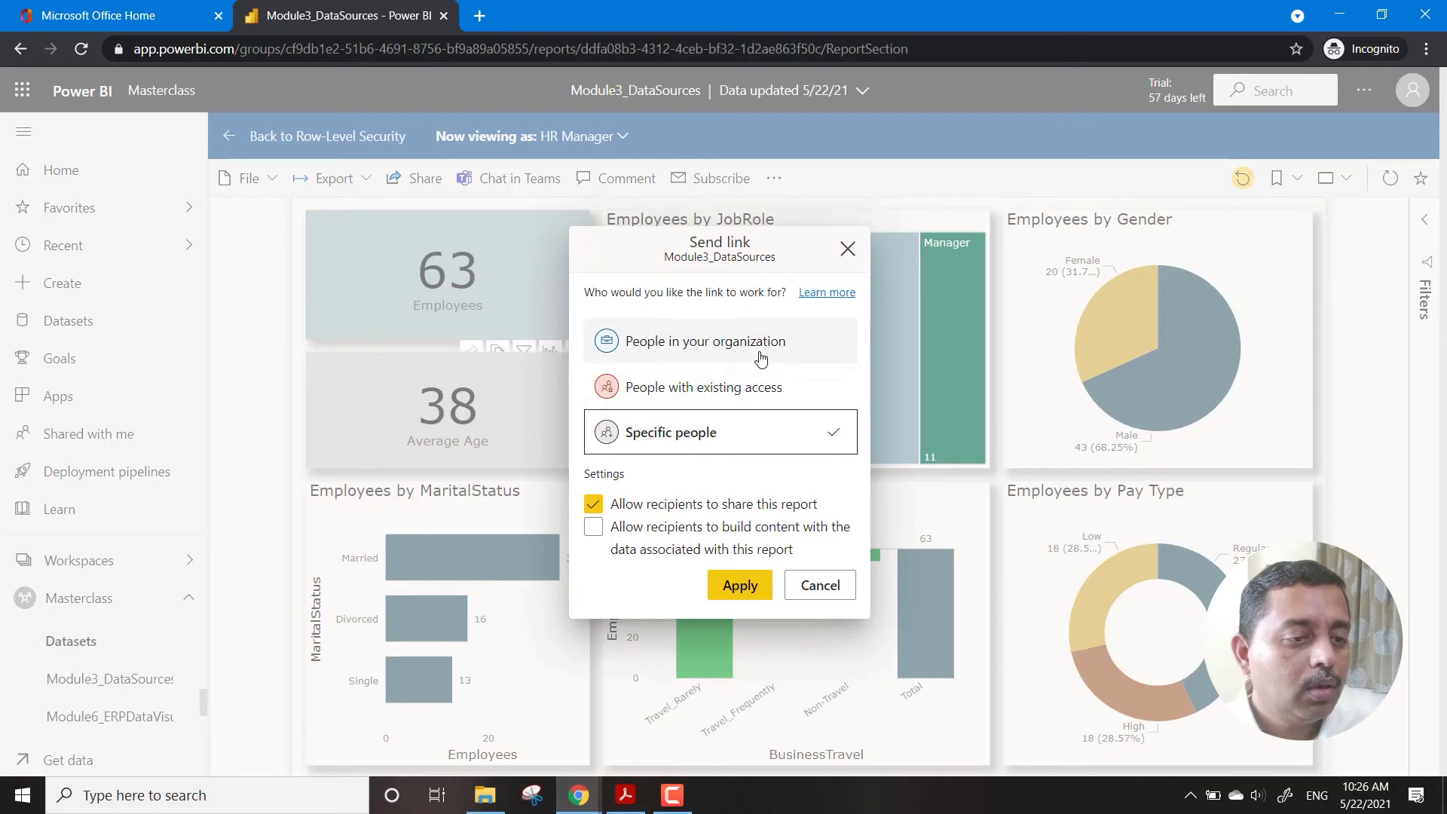
pyautogui.click(841, 597)
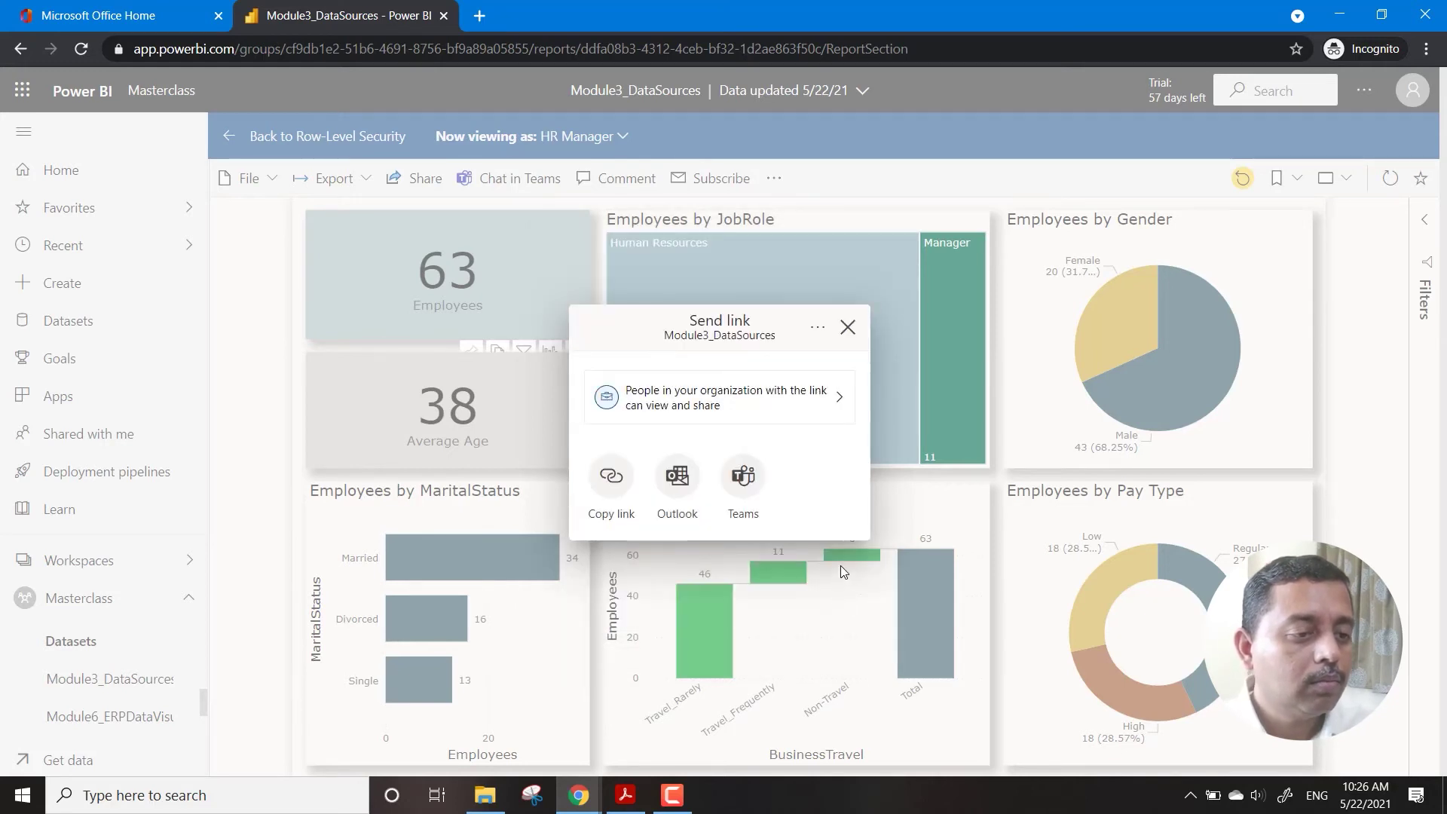
# Copy the report's share link for people in the organization and close the sharing dialog
pyautogui.click(612, 476)
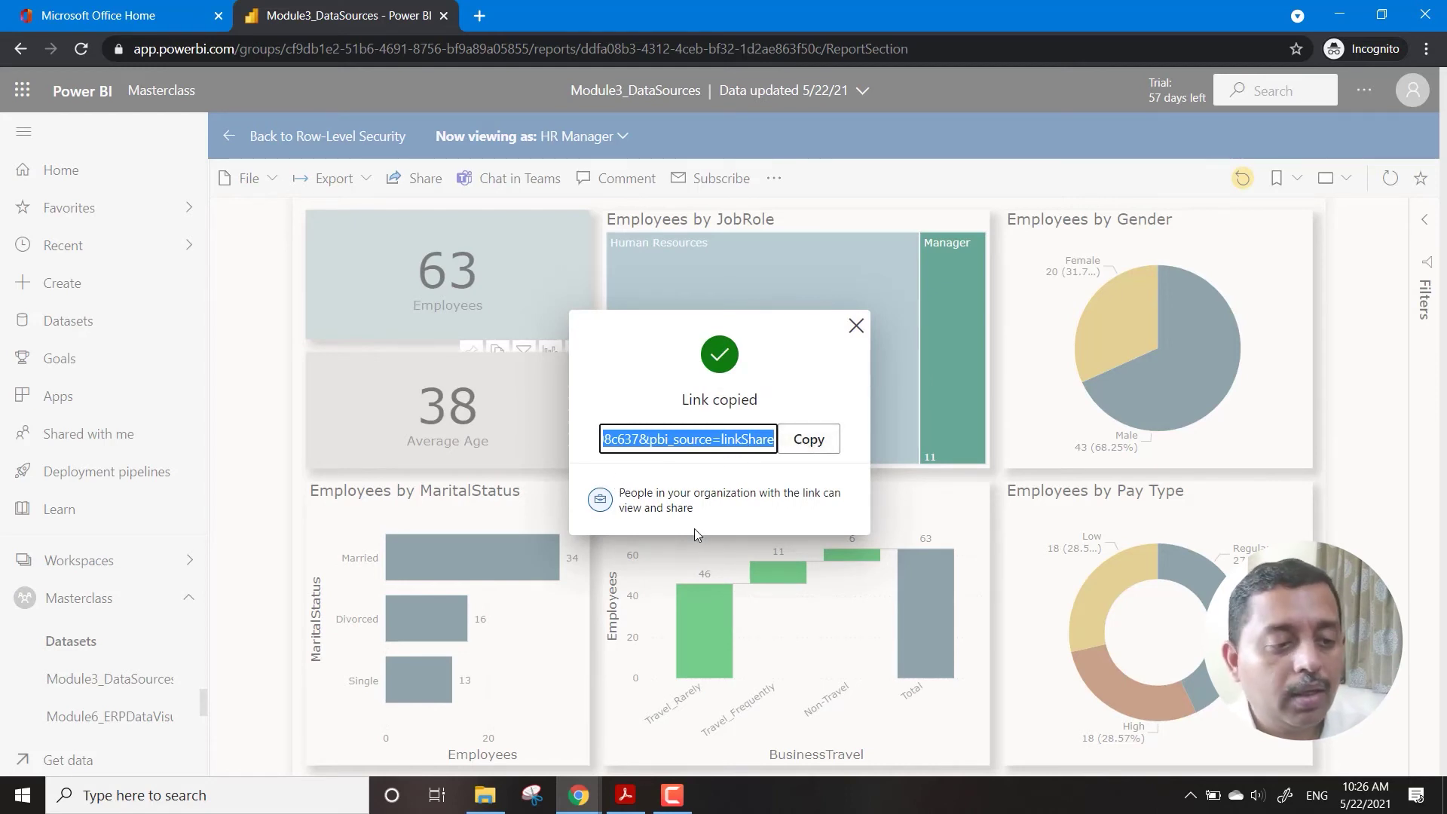
pyautogui.click(855, 327)
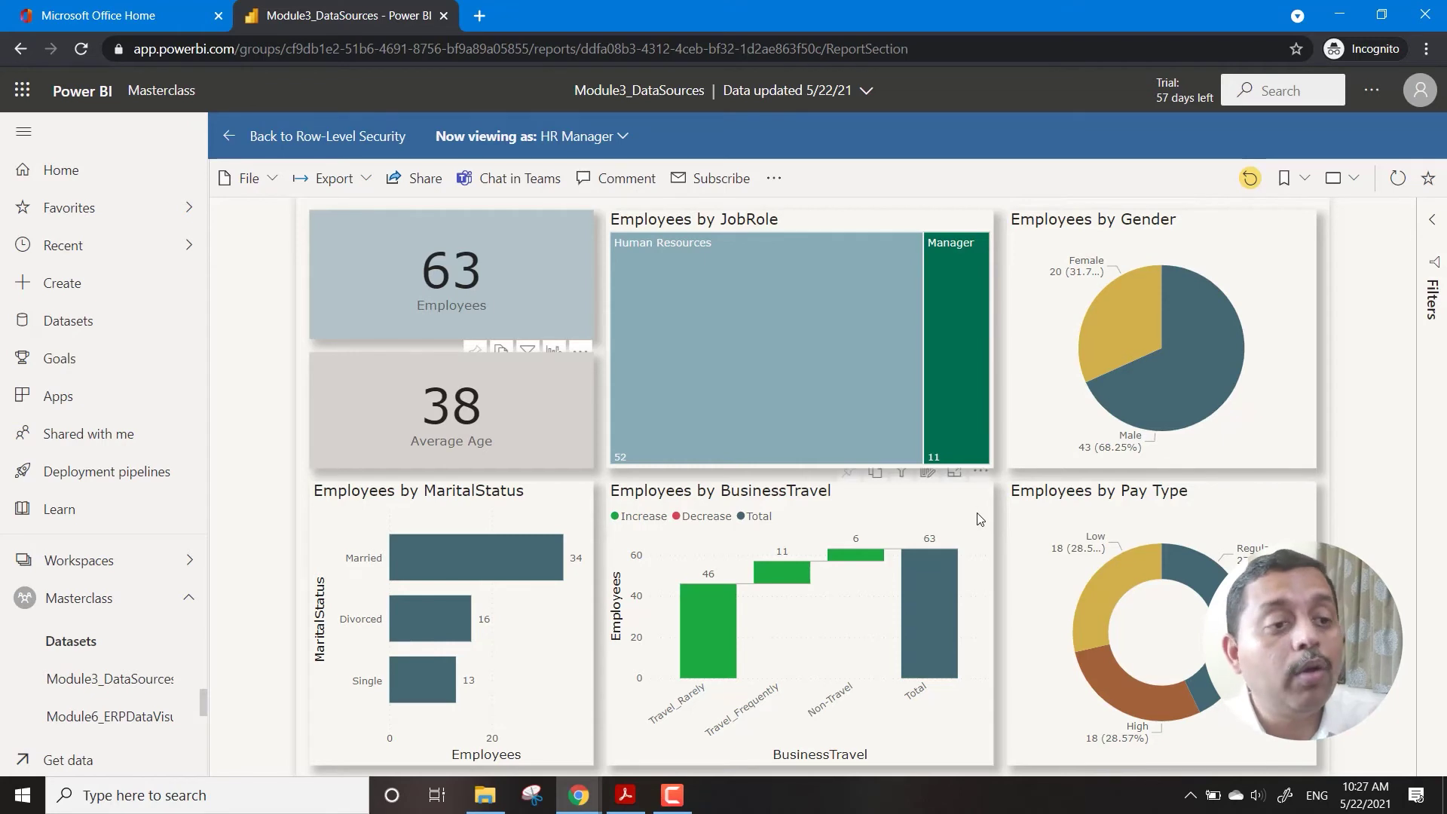
# Add Module3_DataSources to the favorites and reopen the report from the Favorites list
pyautogui.click(1427, 179)
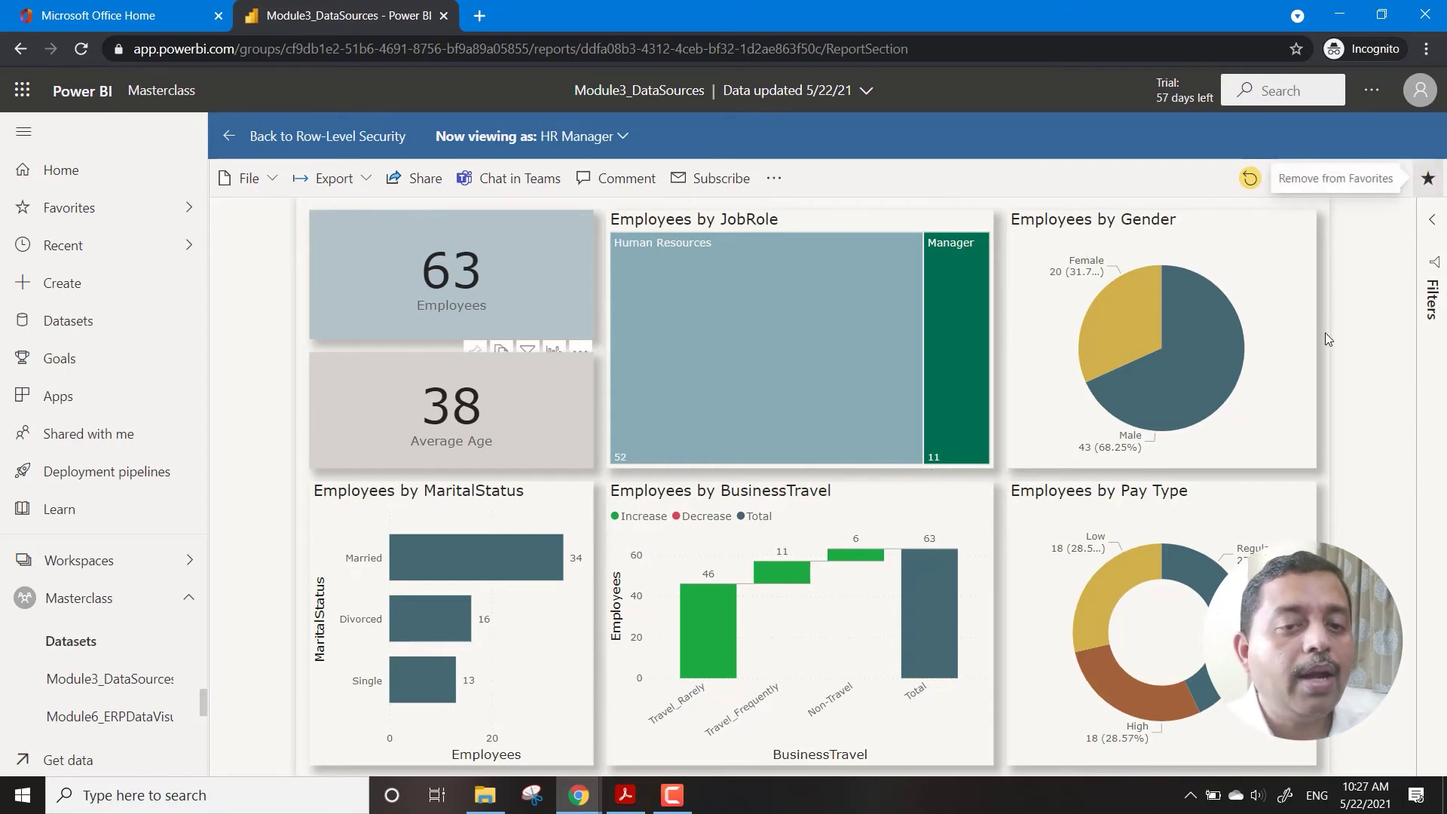
pyautogui.click(89, 218)
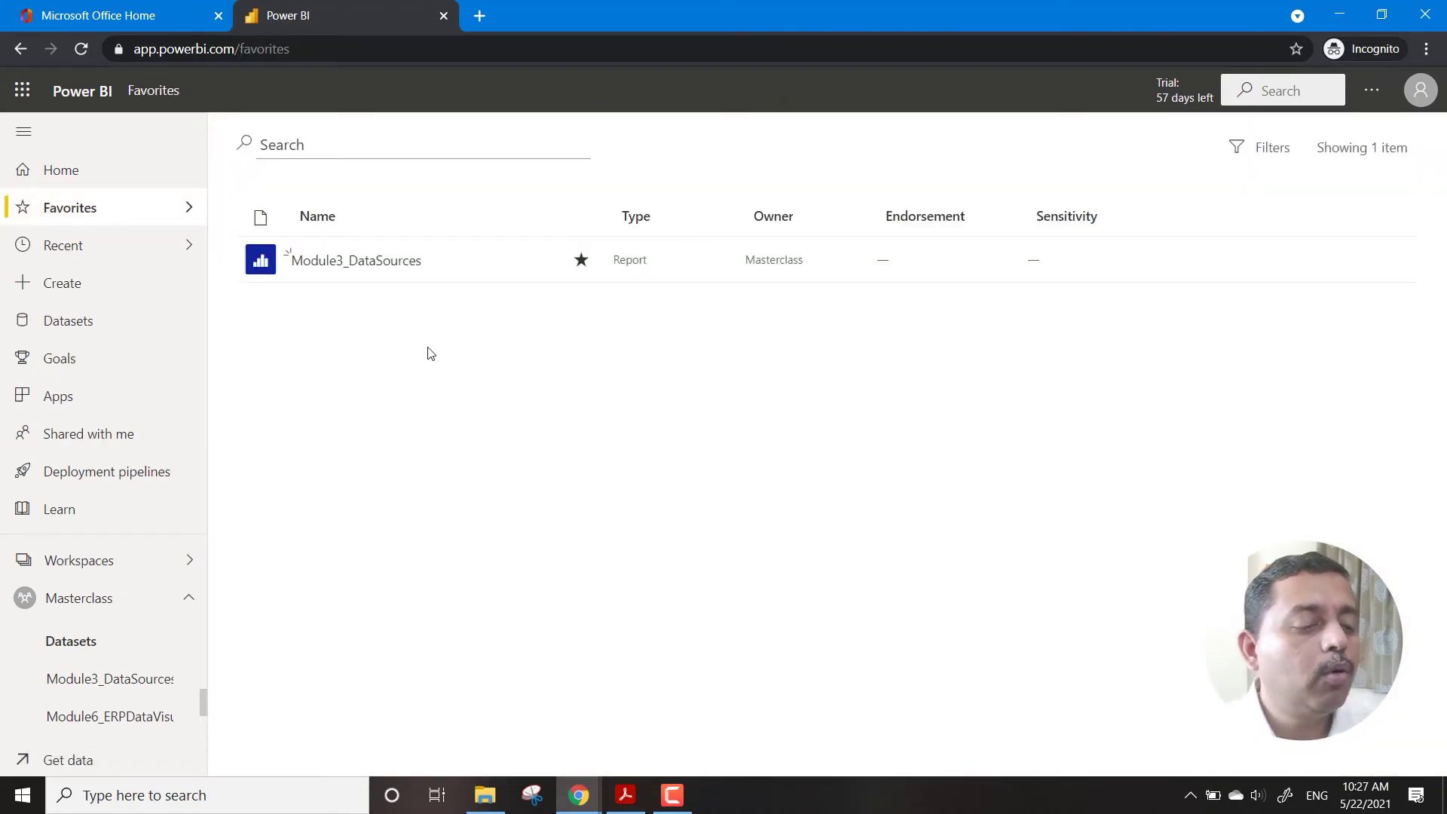
pyautogui.click(410, 262)
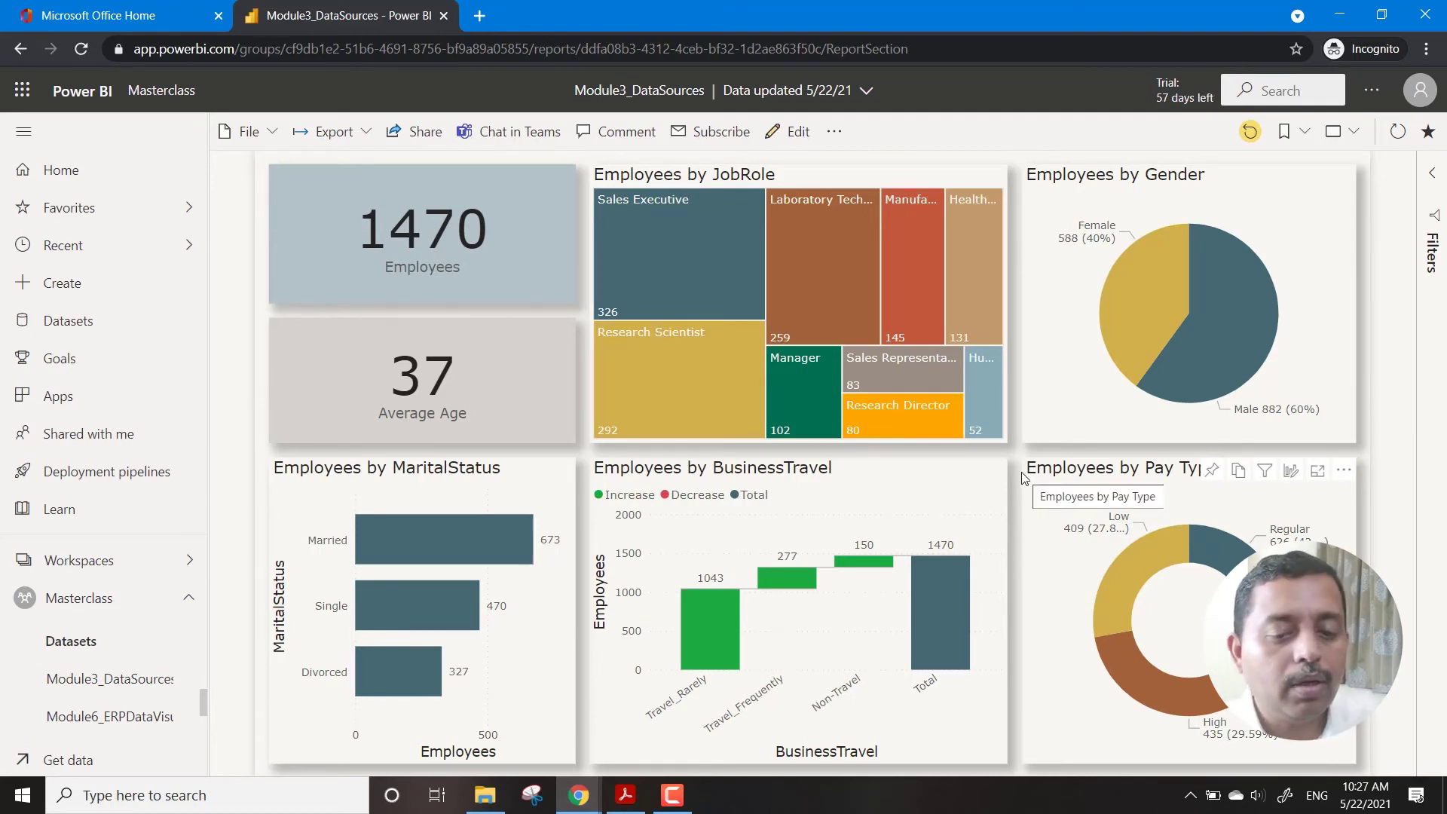
# Expand the report's Filters pane and generate the usage metrics for Module3_DataSources
pyautogui.click(1430, 179)
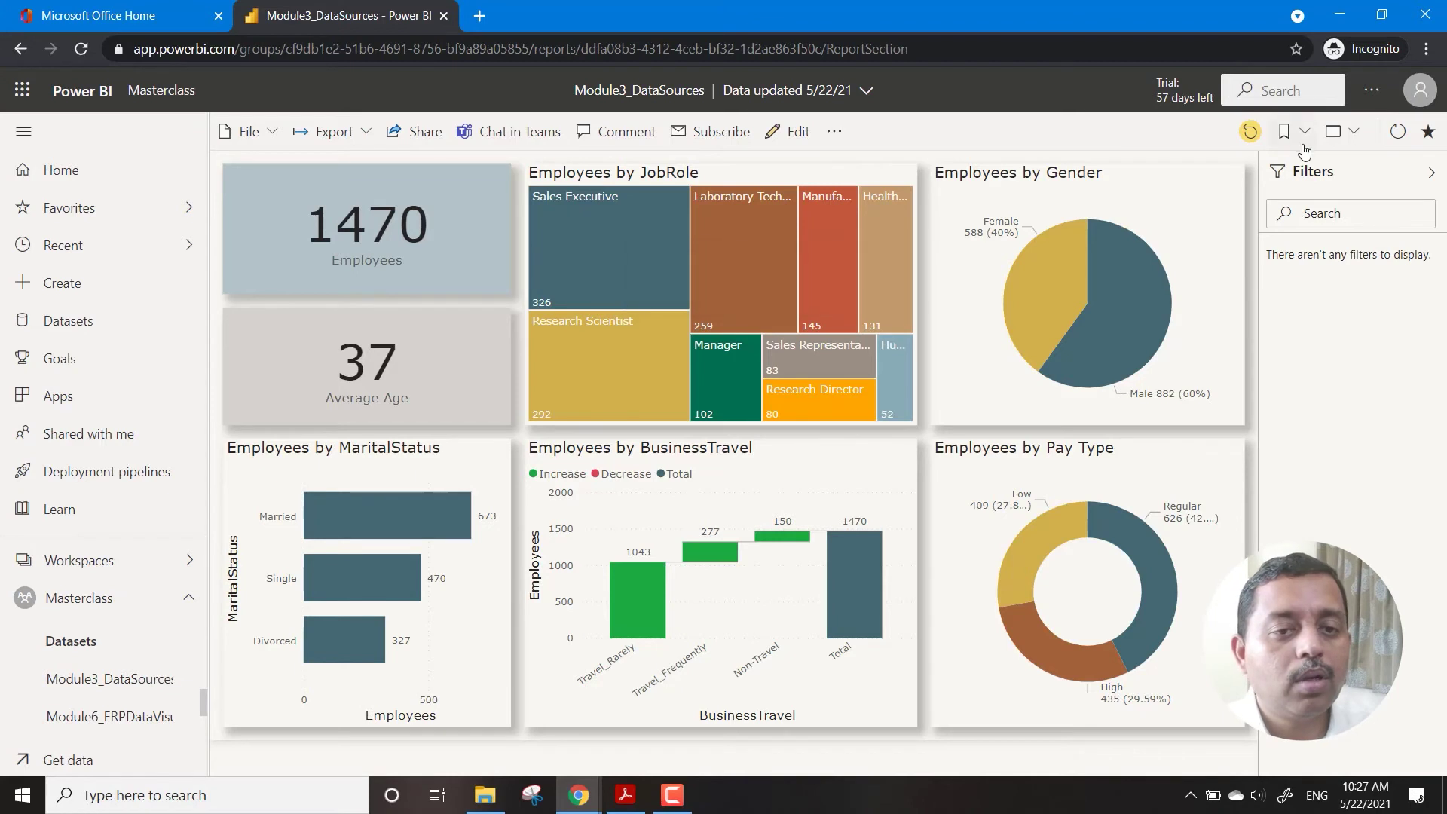
pyautogui.click(1349, 134)
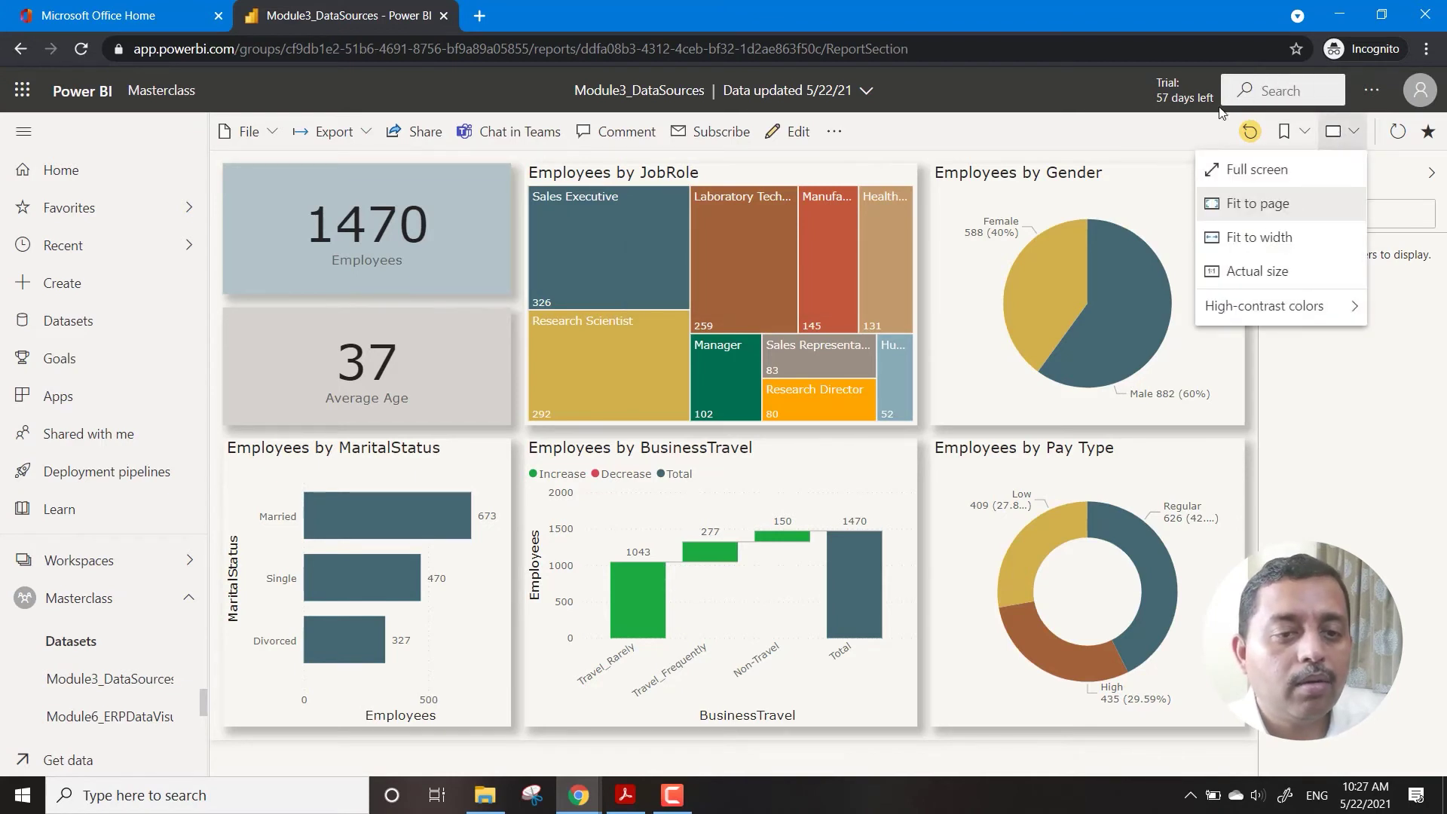
pyautogui.click(1090, 133)
pyautogui.click(833, 131)
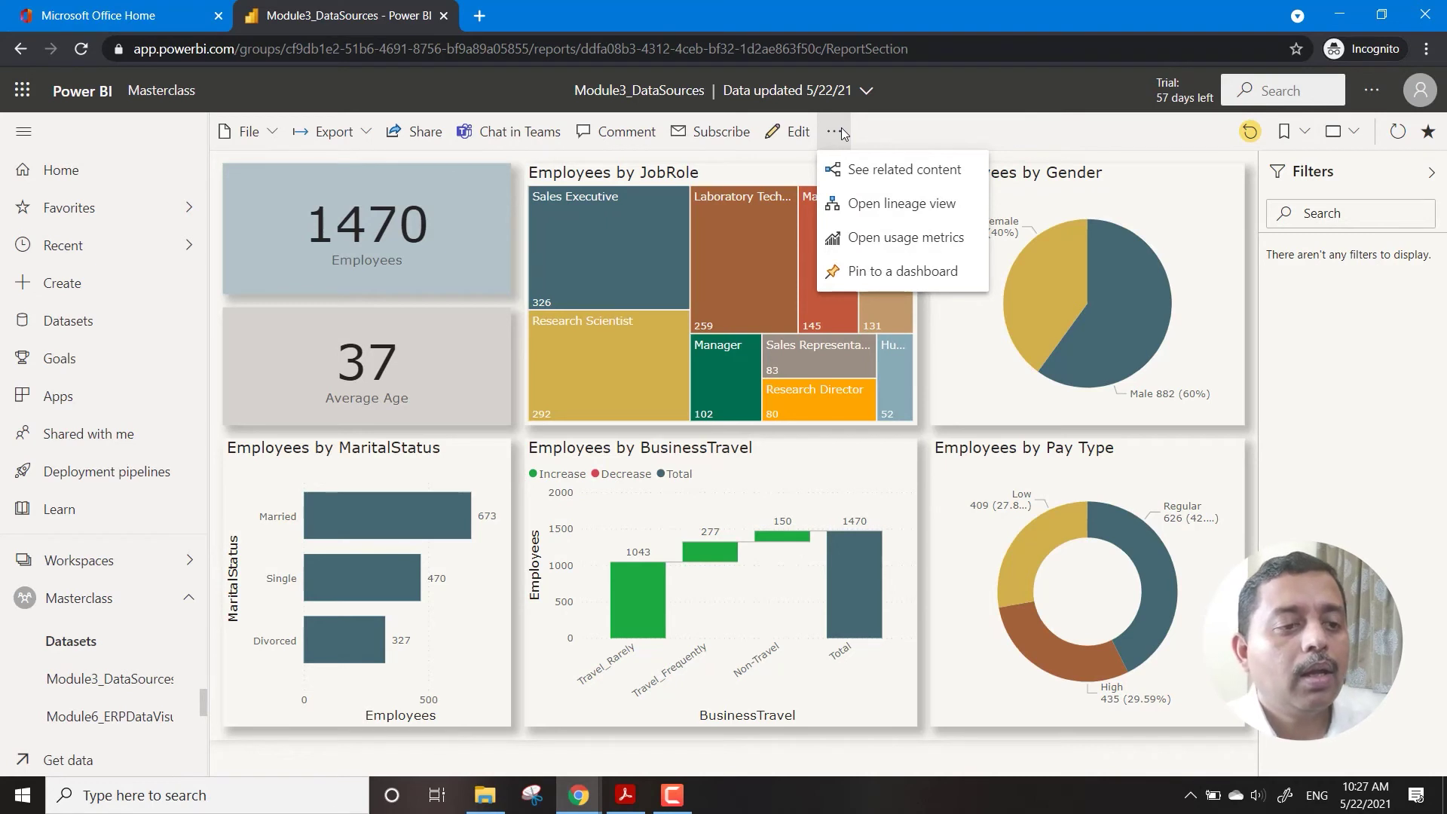
pyautogui.click(887, 238)
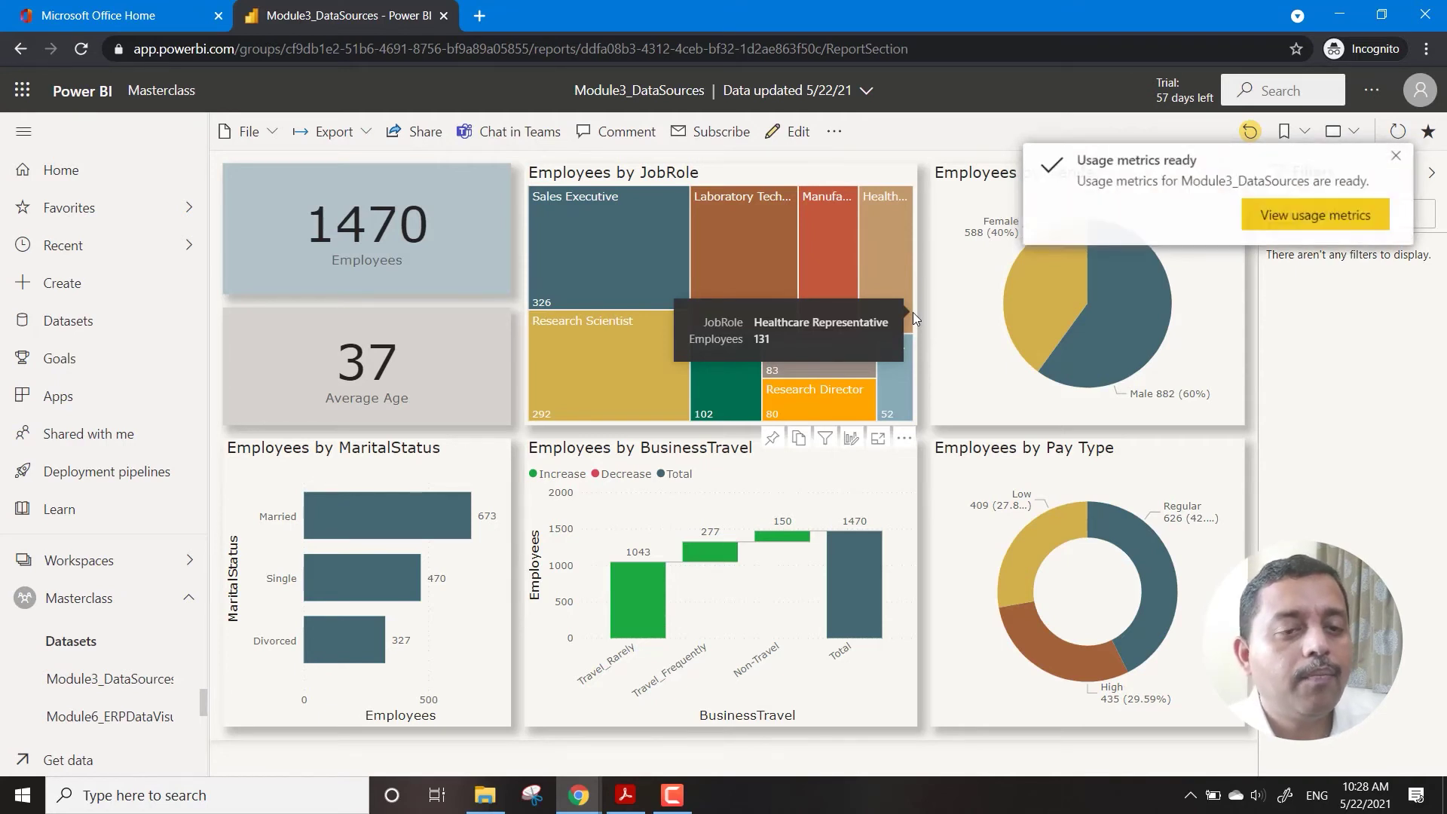
# View the usage metrics report for Module3_DataSources and switch to My workspace
pyautogui.click(1339, 219)
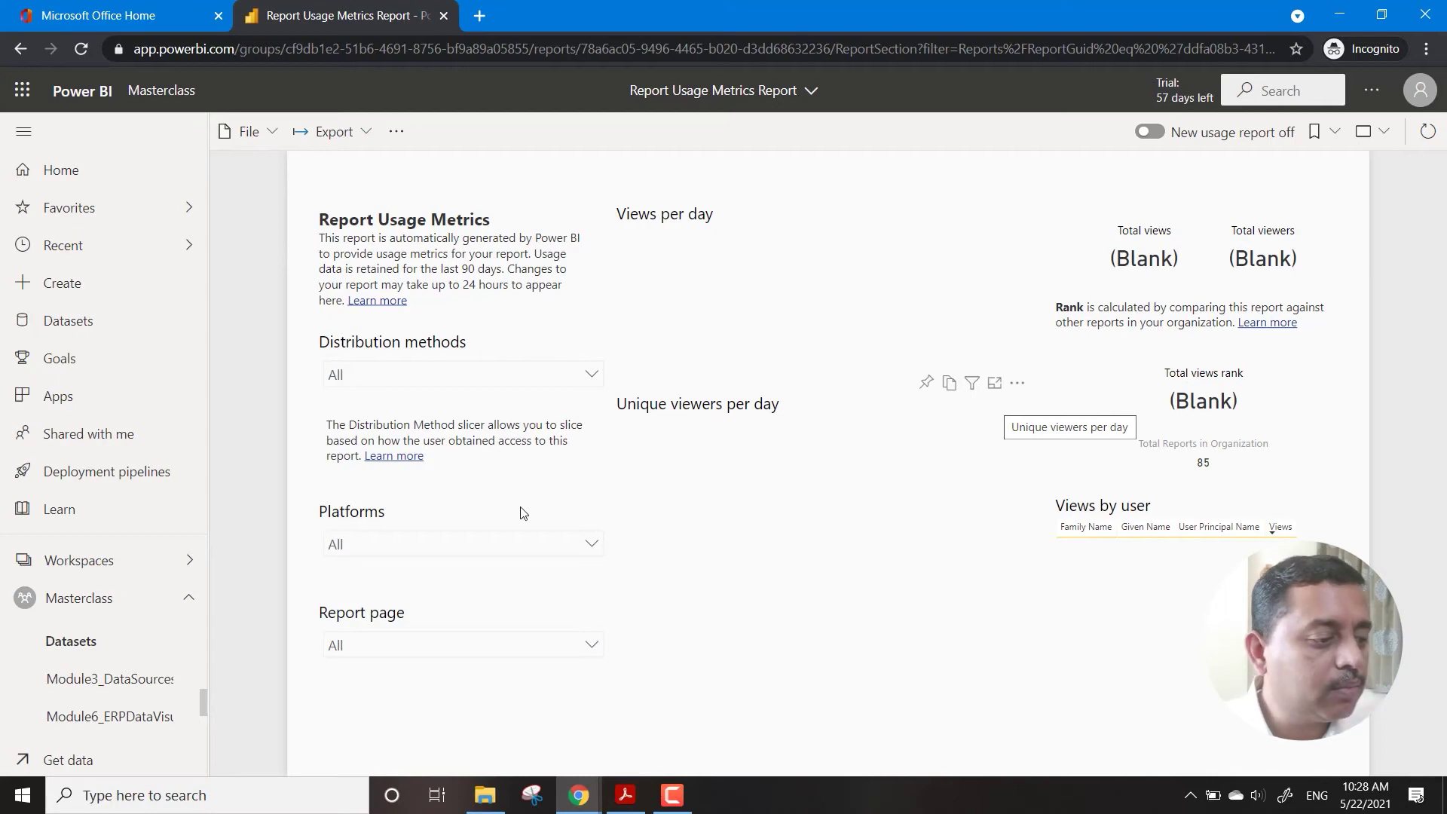
pyautogui.click(188, 562)
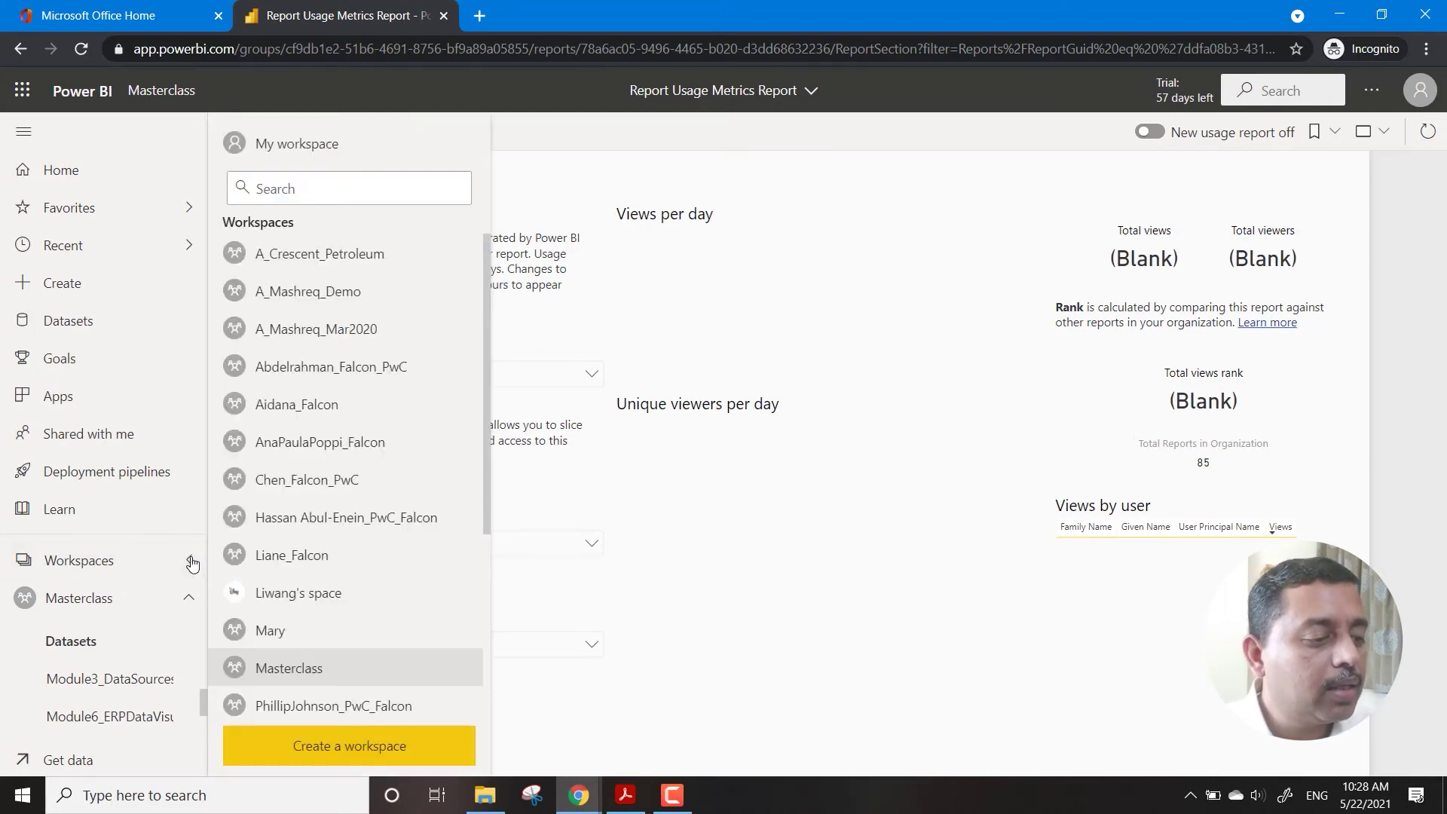
pyautogui.click(113, 571)
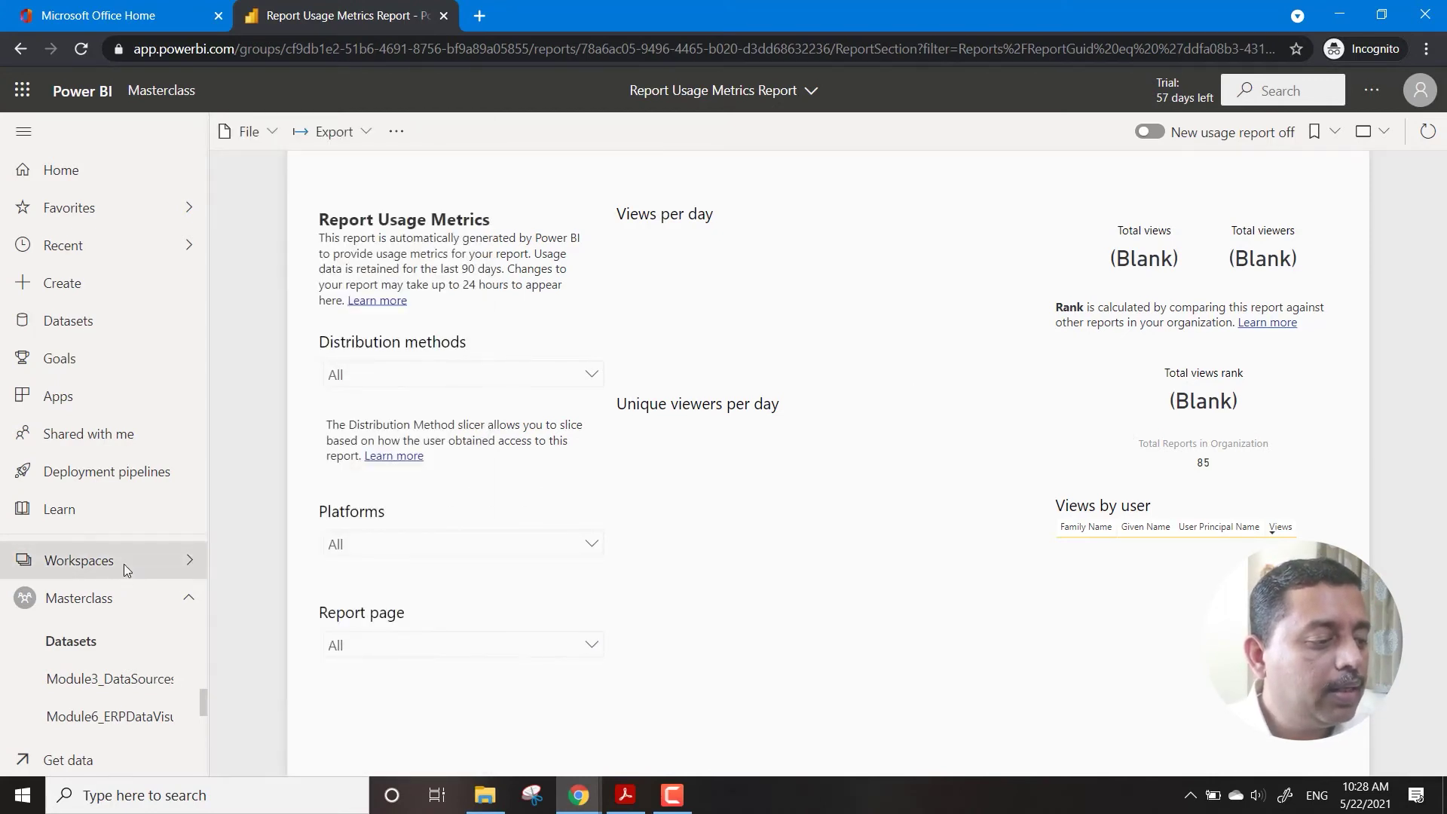
pyautogui.click(124, 565)
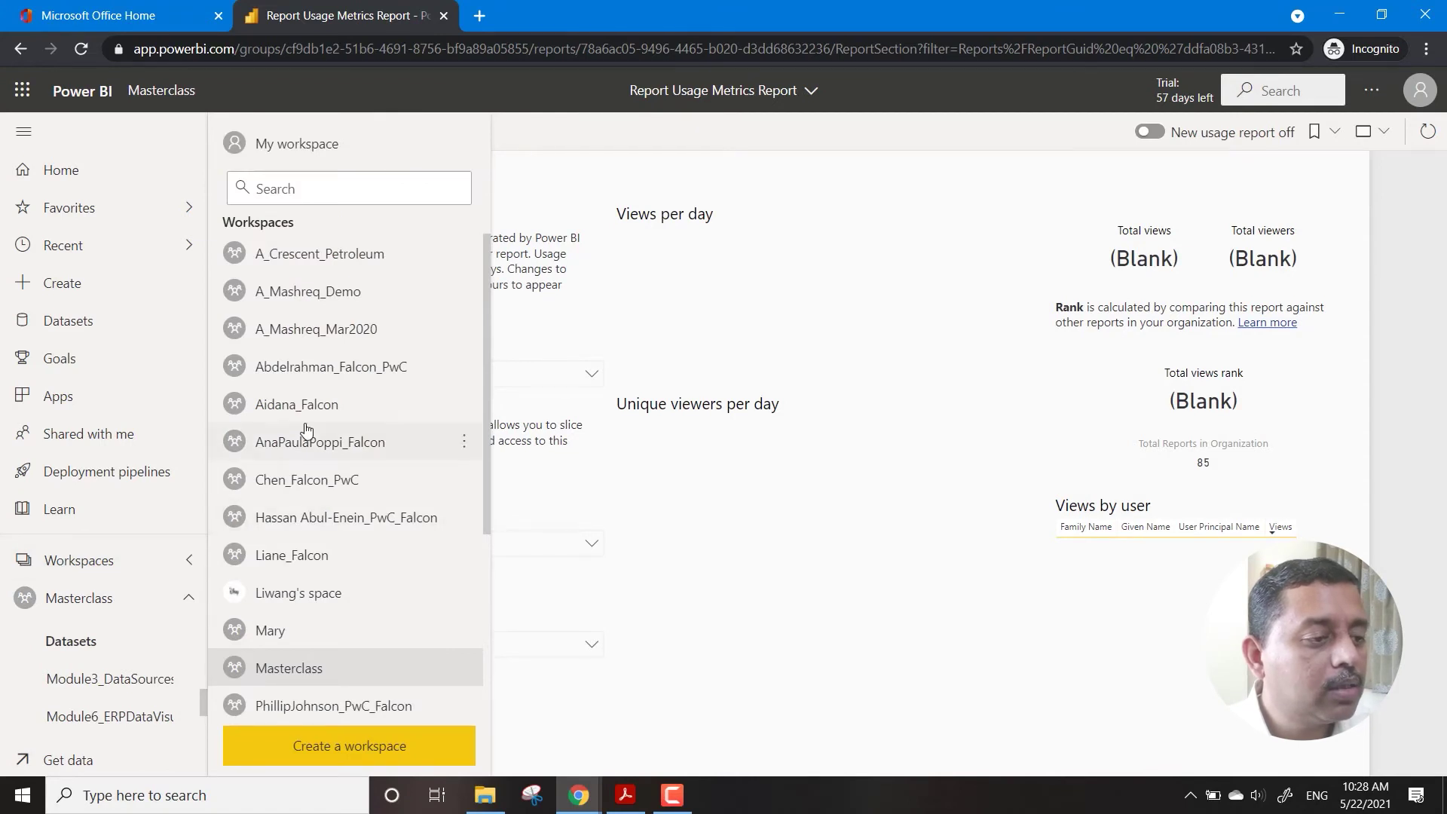
pyautogui.click(120, 598)
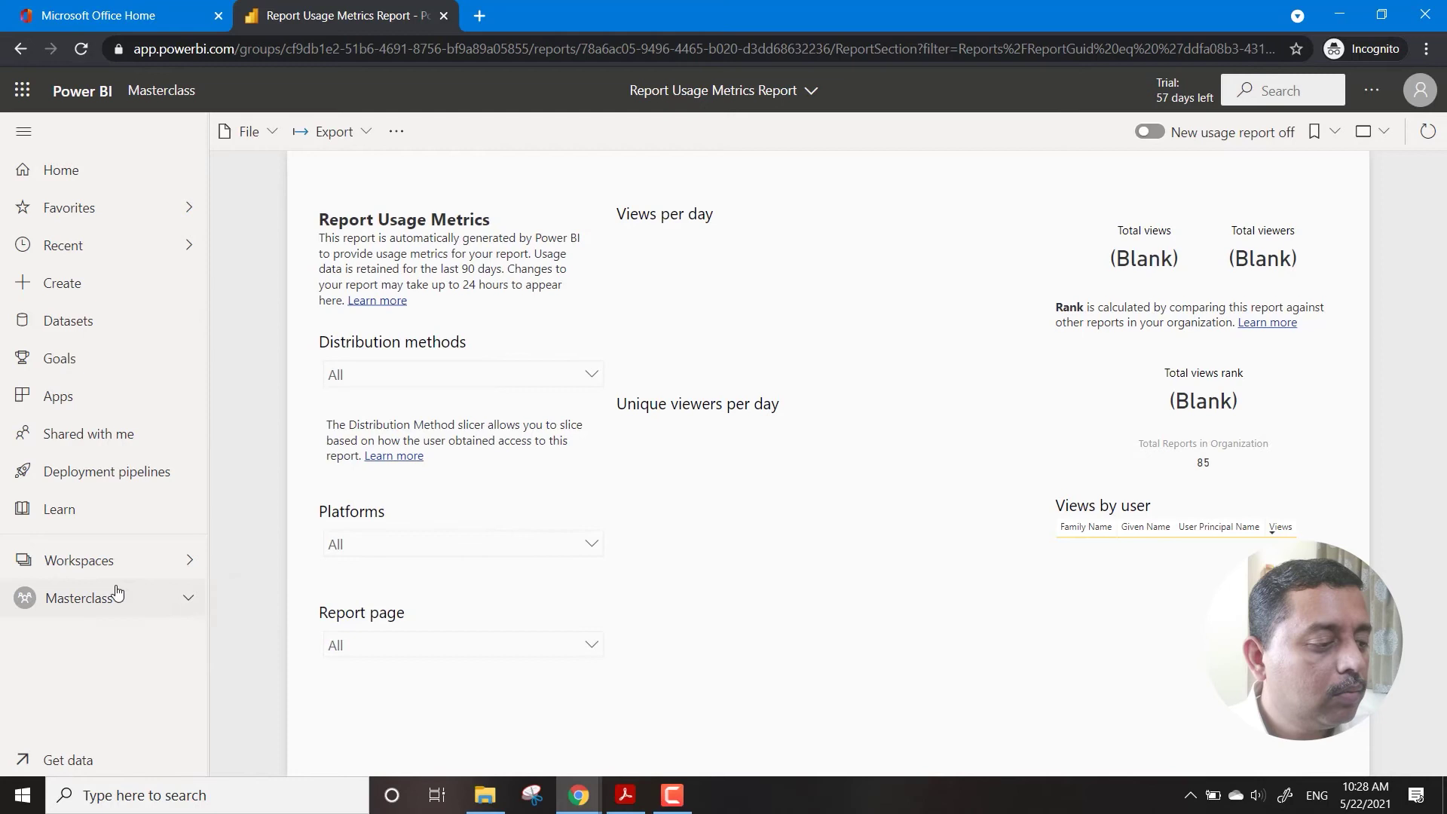
pyautogui.click(47, 566)
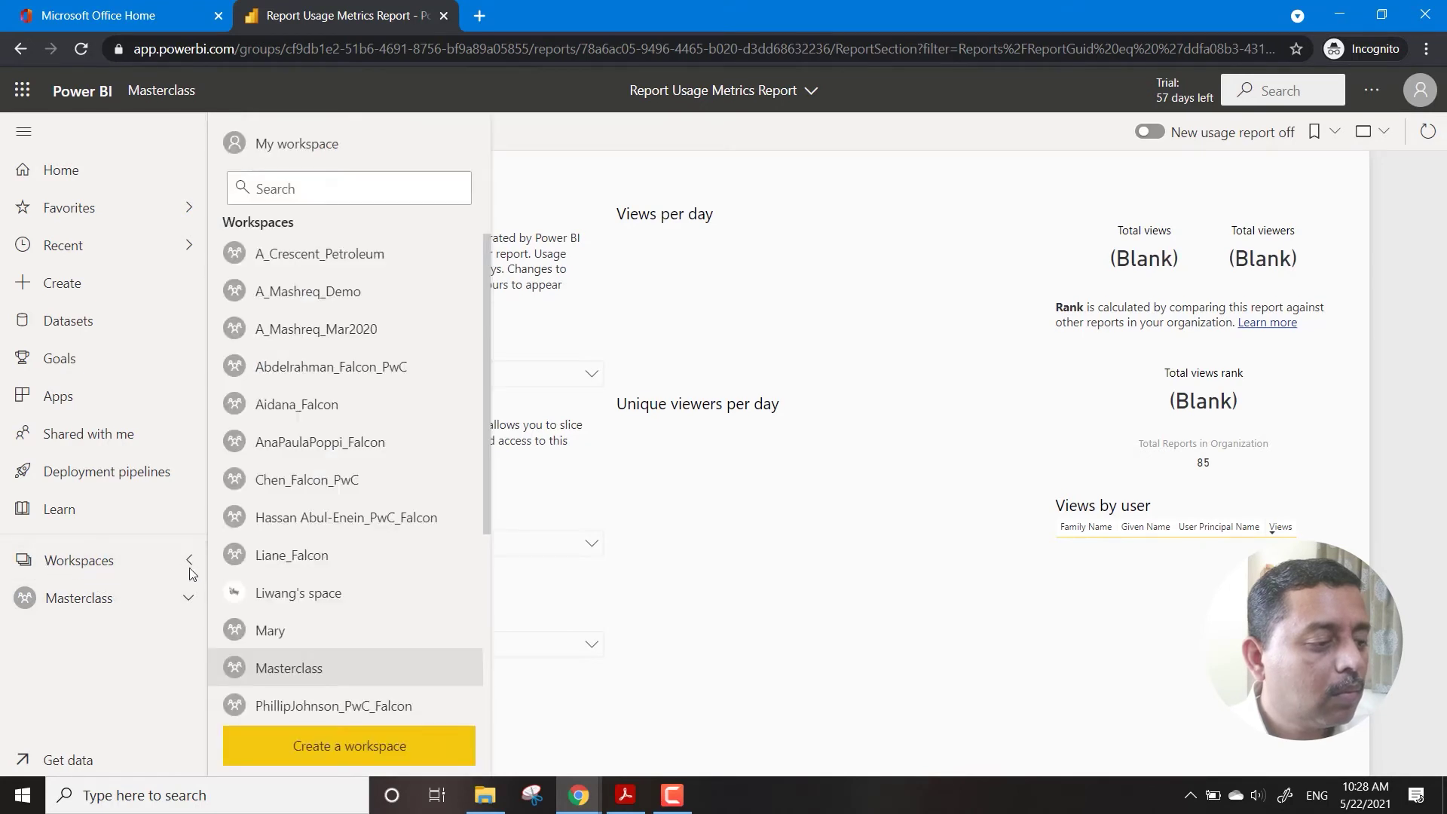
pyautogui.click(85, 663)
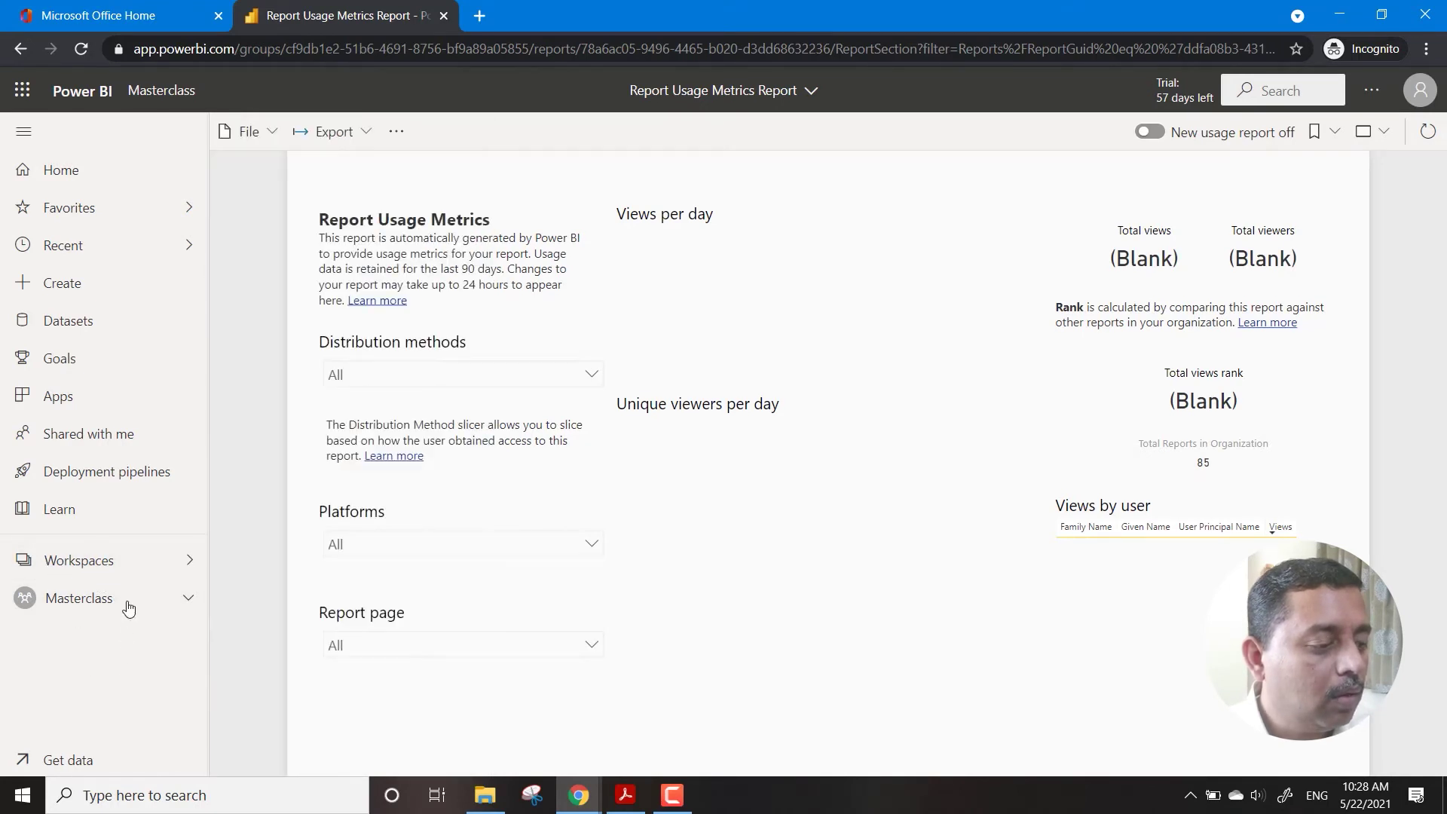
pyautogui.click(129, 575)
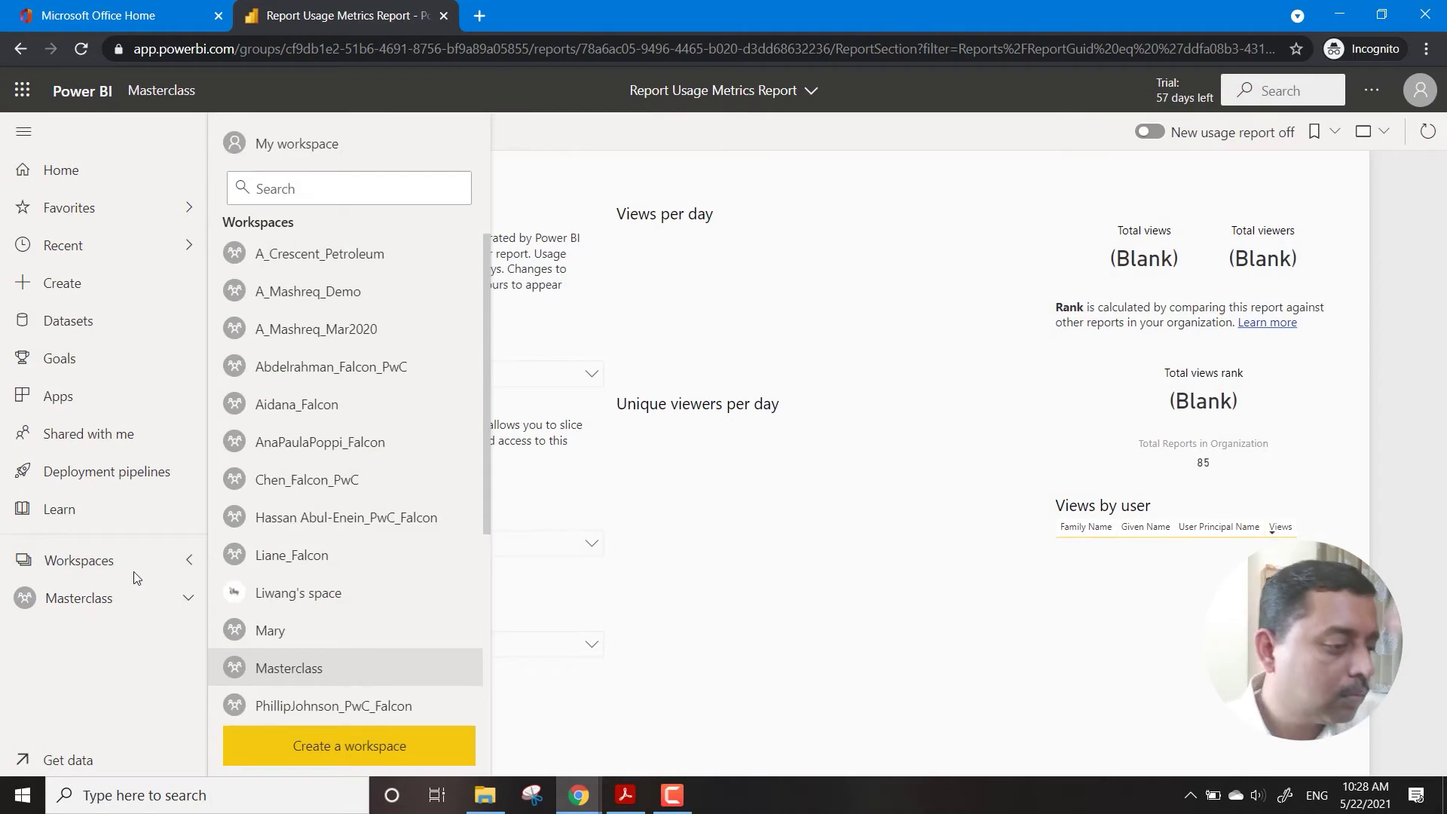
pyautogui.click(406, 193)
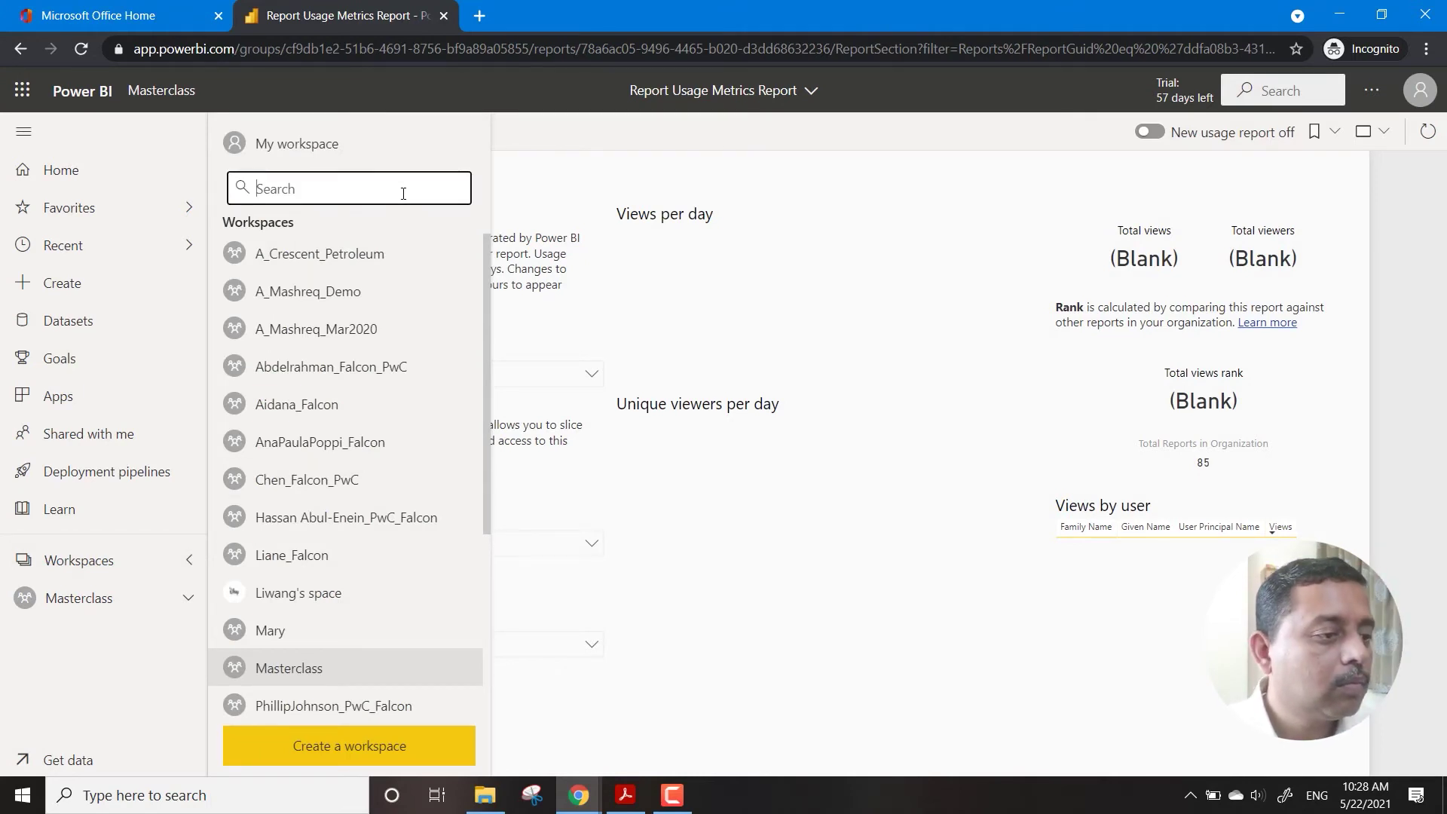
pyautogui.click(308, 145)
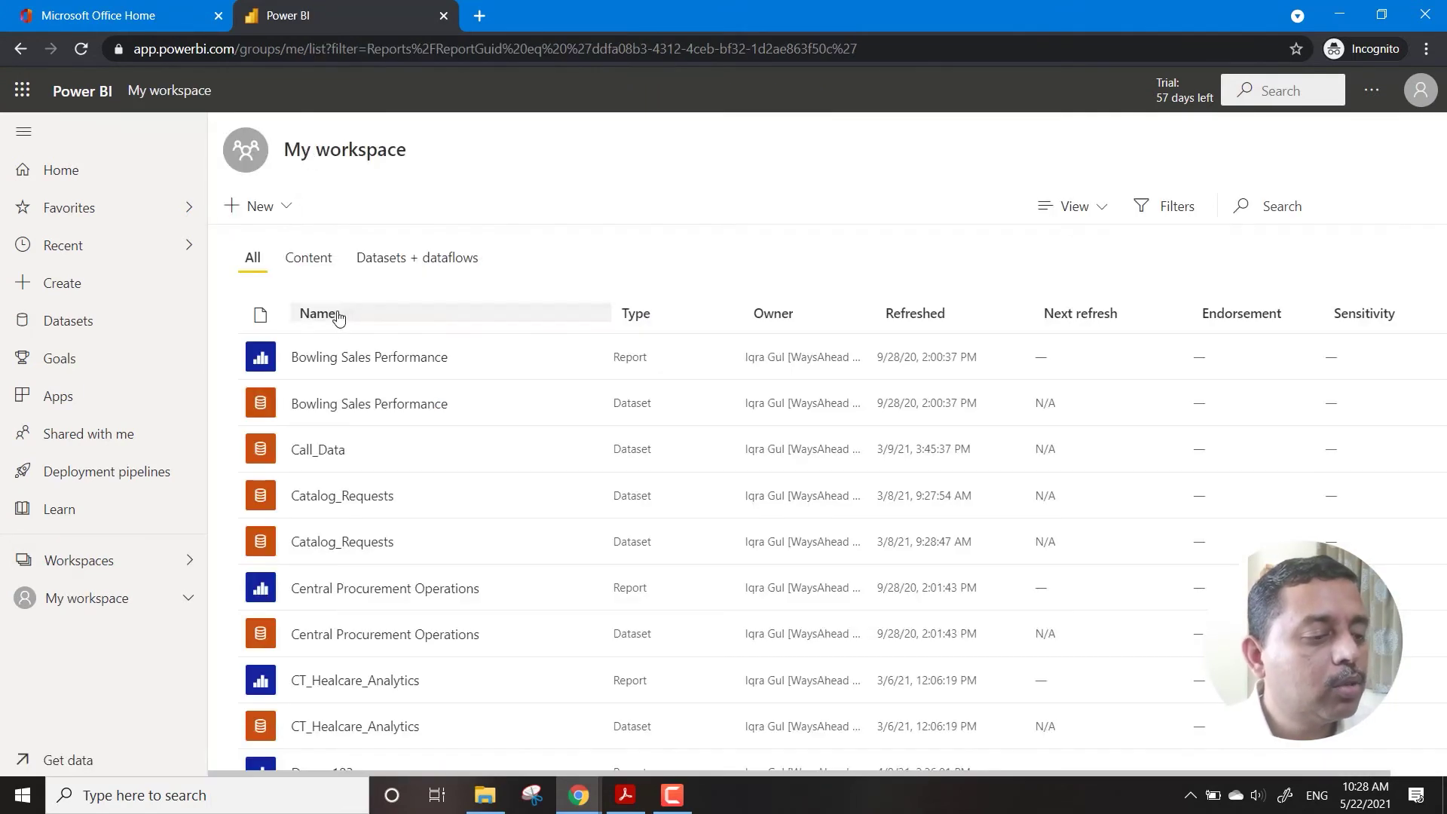
# Generate and open the usage metrics report for the MS_Demo_SCM_Analysis_APR2021 report in My workspace
pyautogui.scroll(-5, 489, 602)
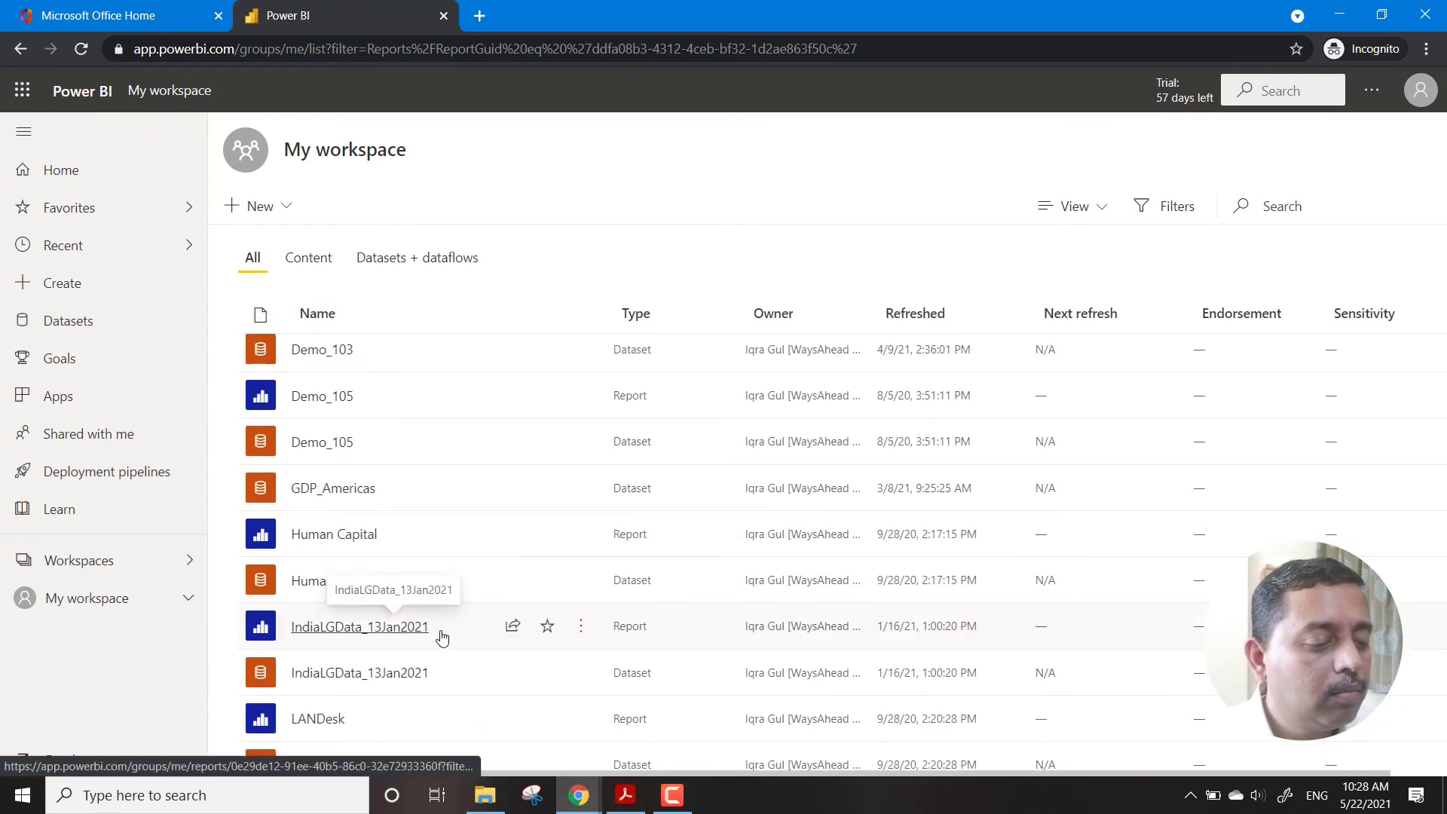
pyautogui.scroll(-5, 445, 637)
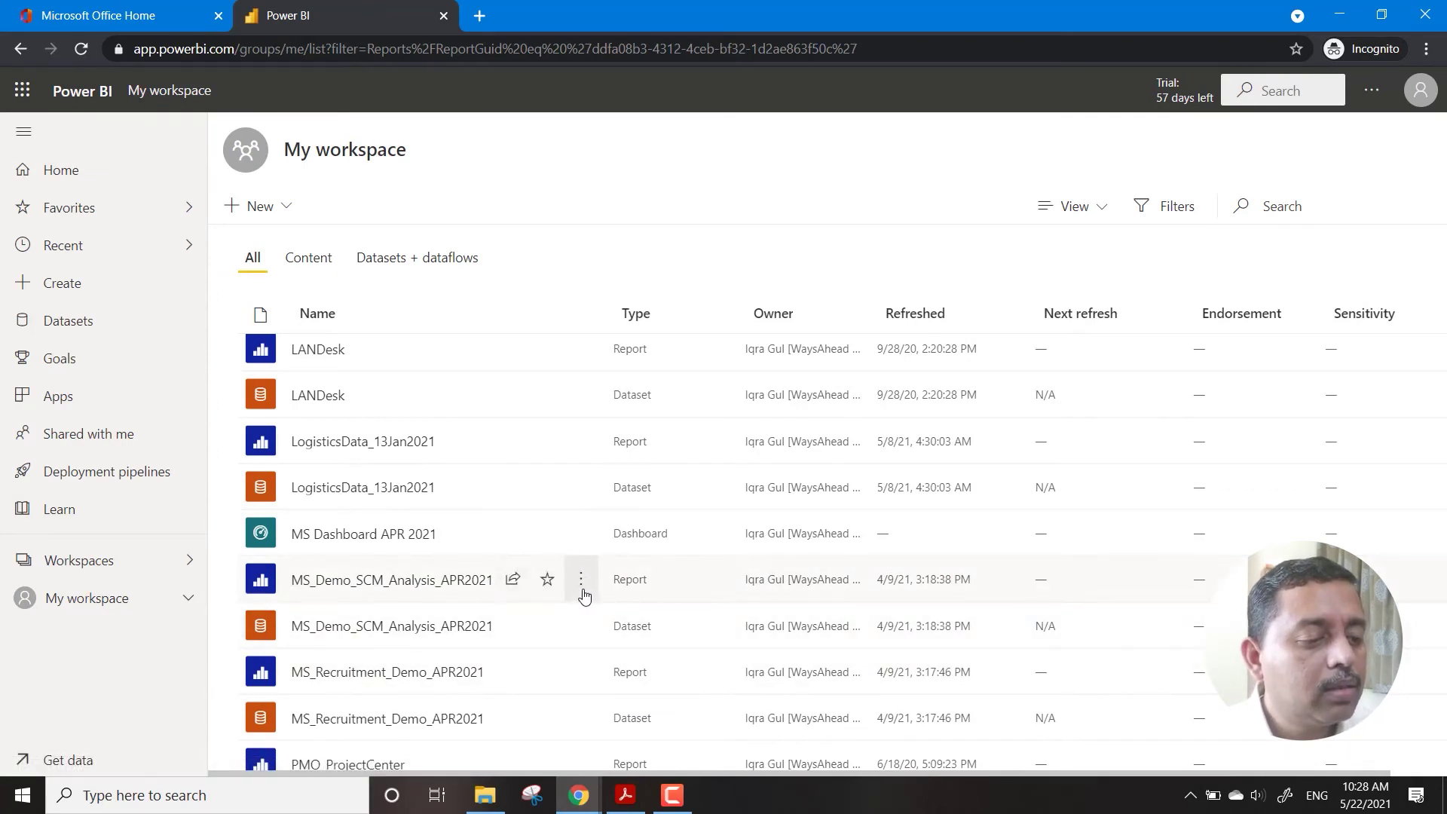
pyautogui.click(584, 595)
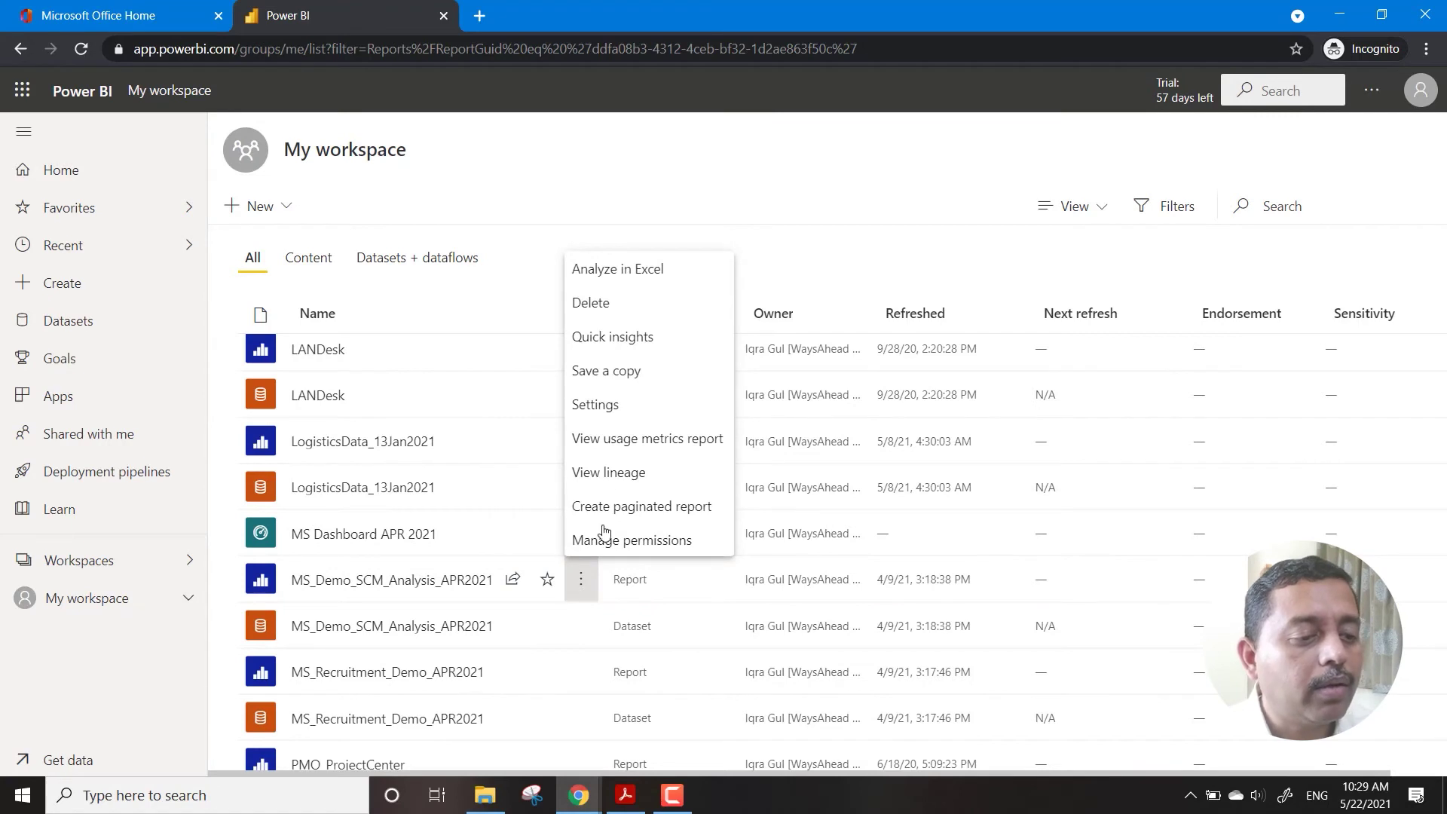
pyautogui.click(639, 438)
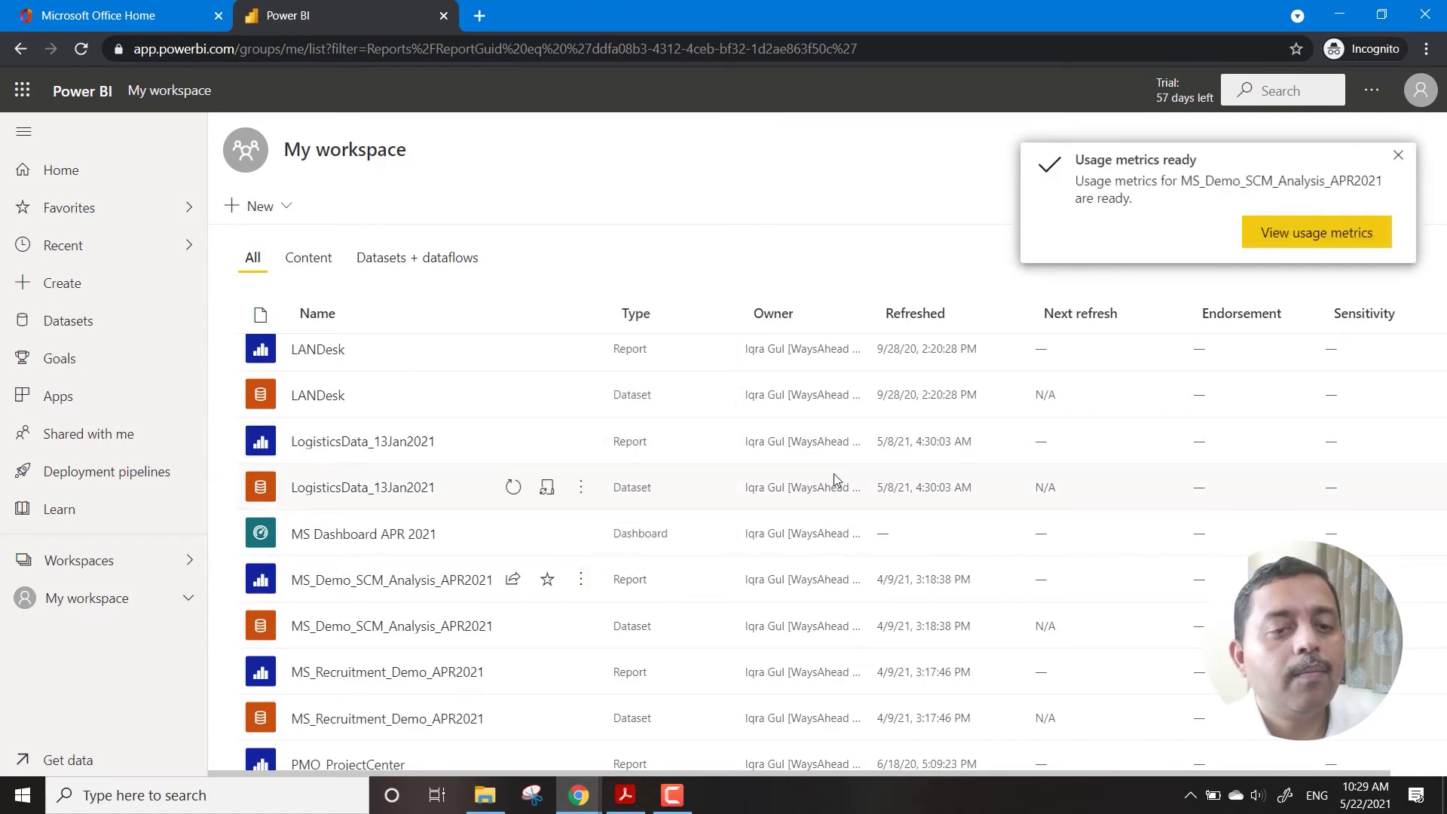
pyautogui.click(1281, 233)
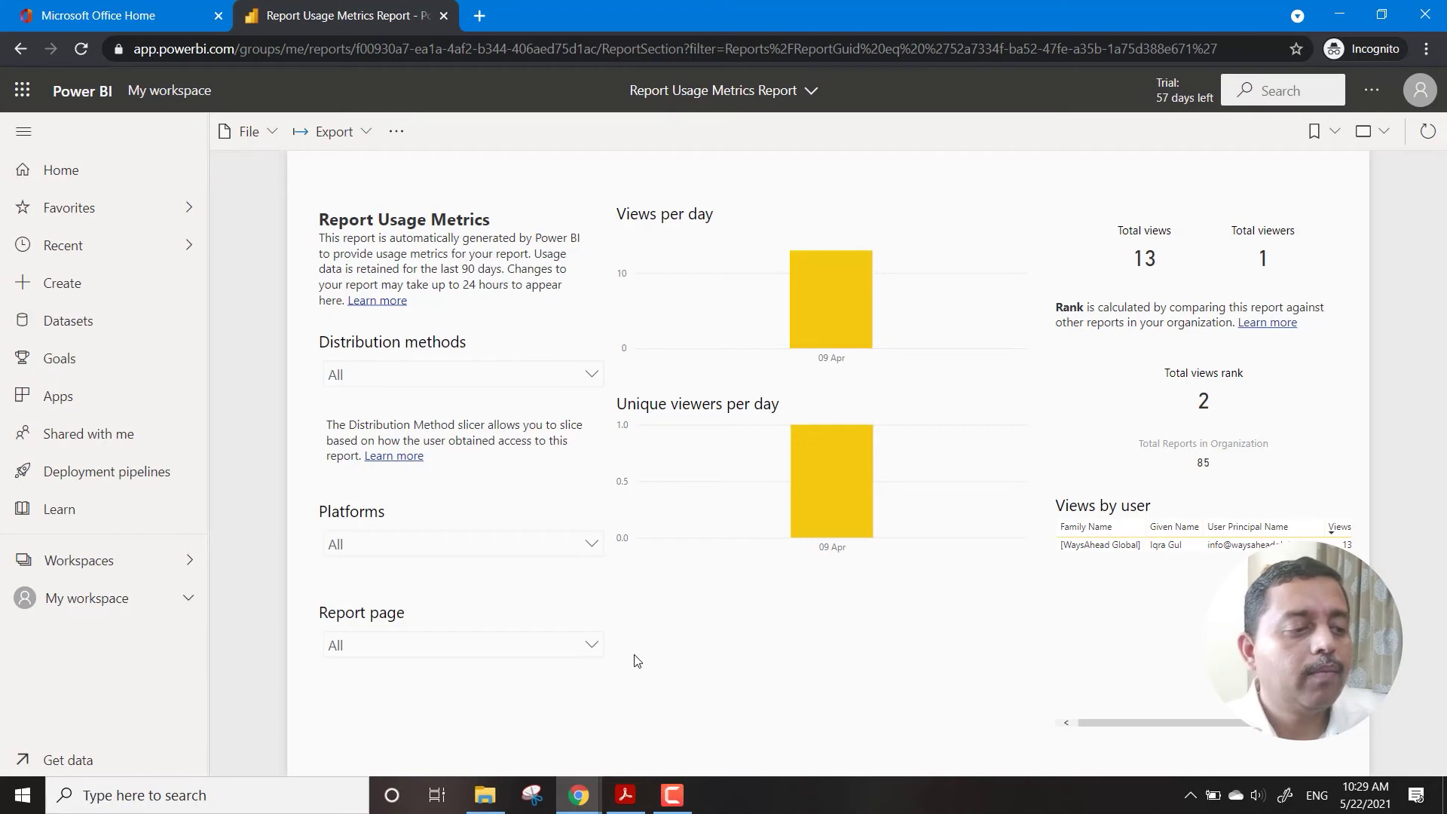
# Examine the Platforms and Report page filter options in the usage metrics report without selecting any
pyautogui.click(593, 544)
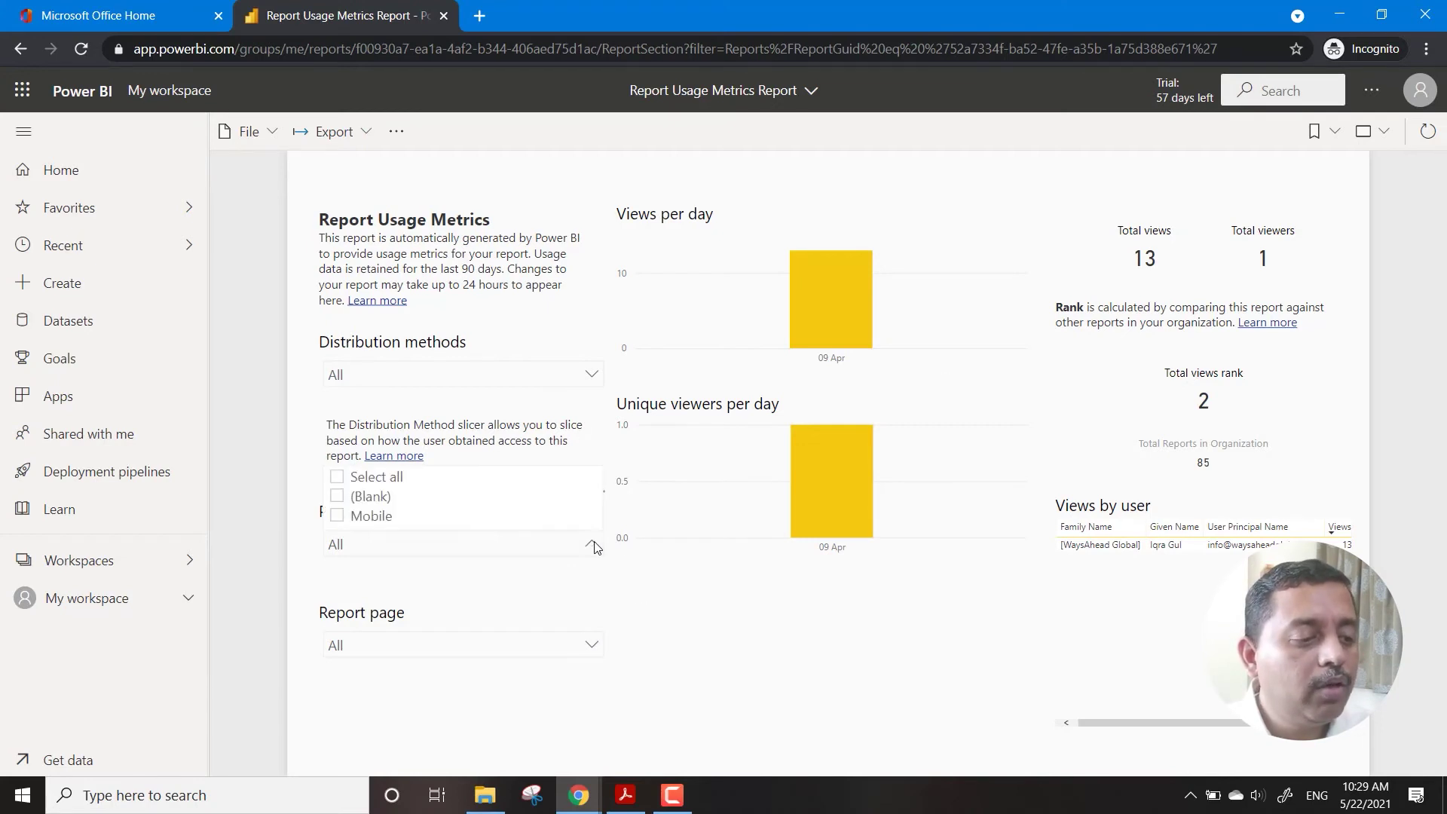
pyautogui.click(684, 609)
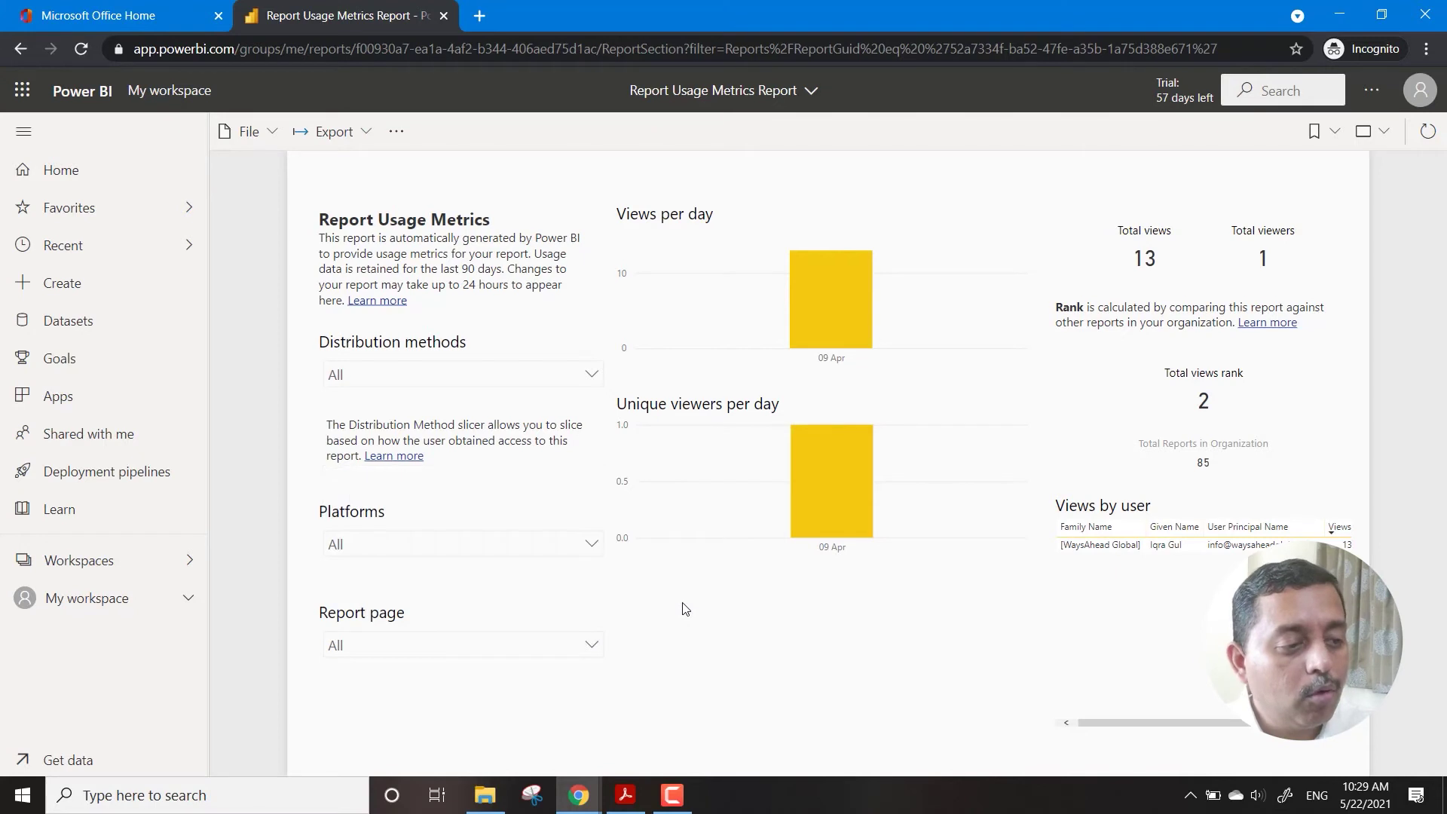
pyautogui.click(593, 645)
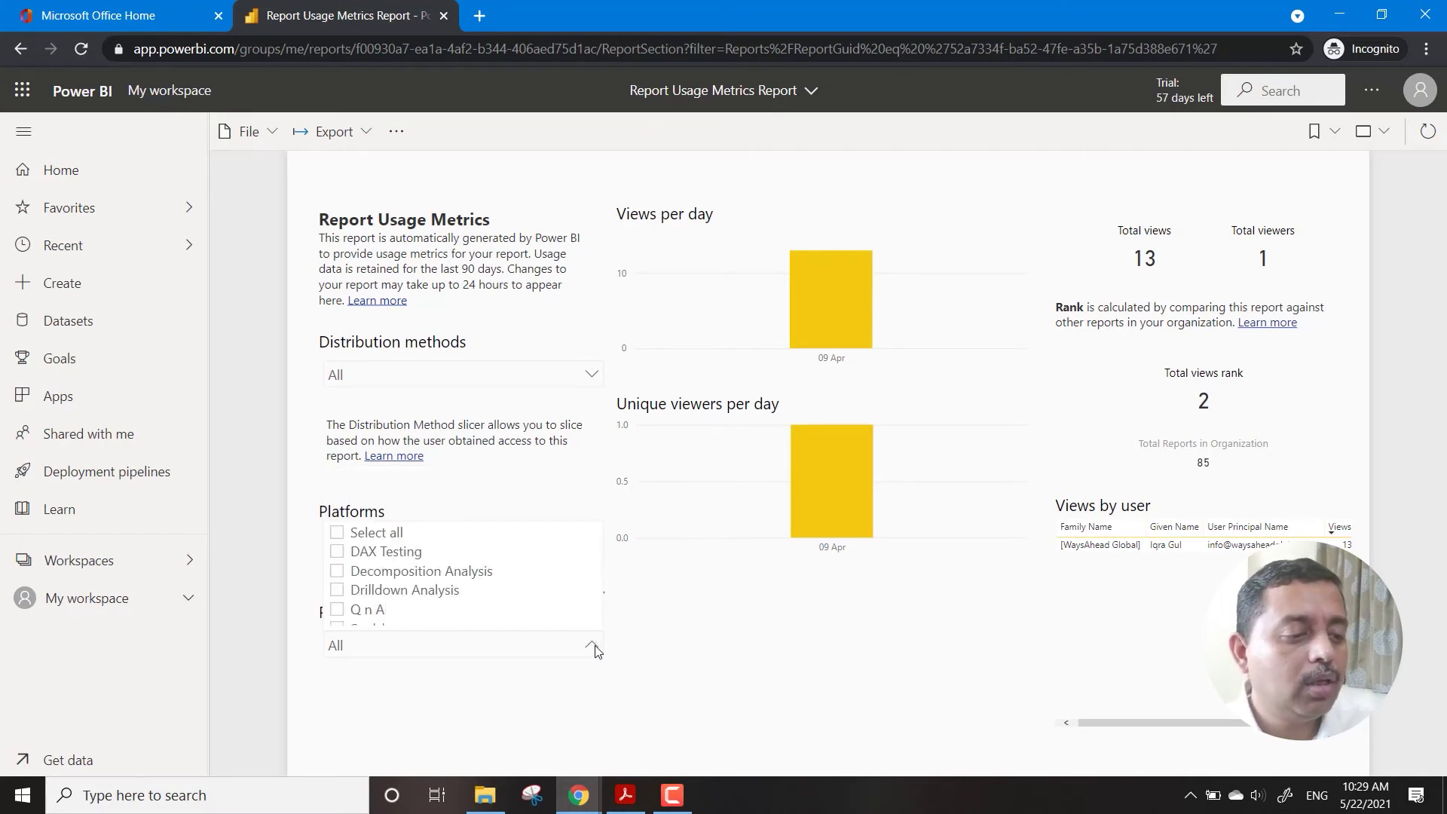
pyautogui.click(719, 655)
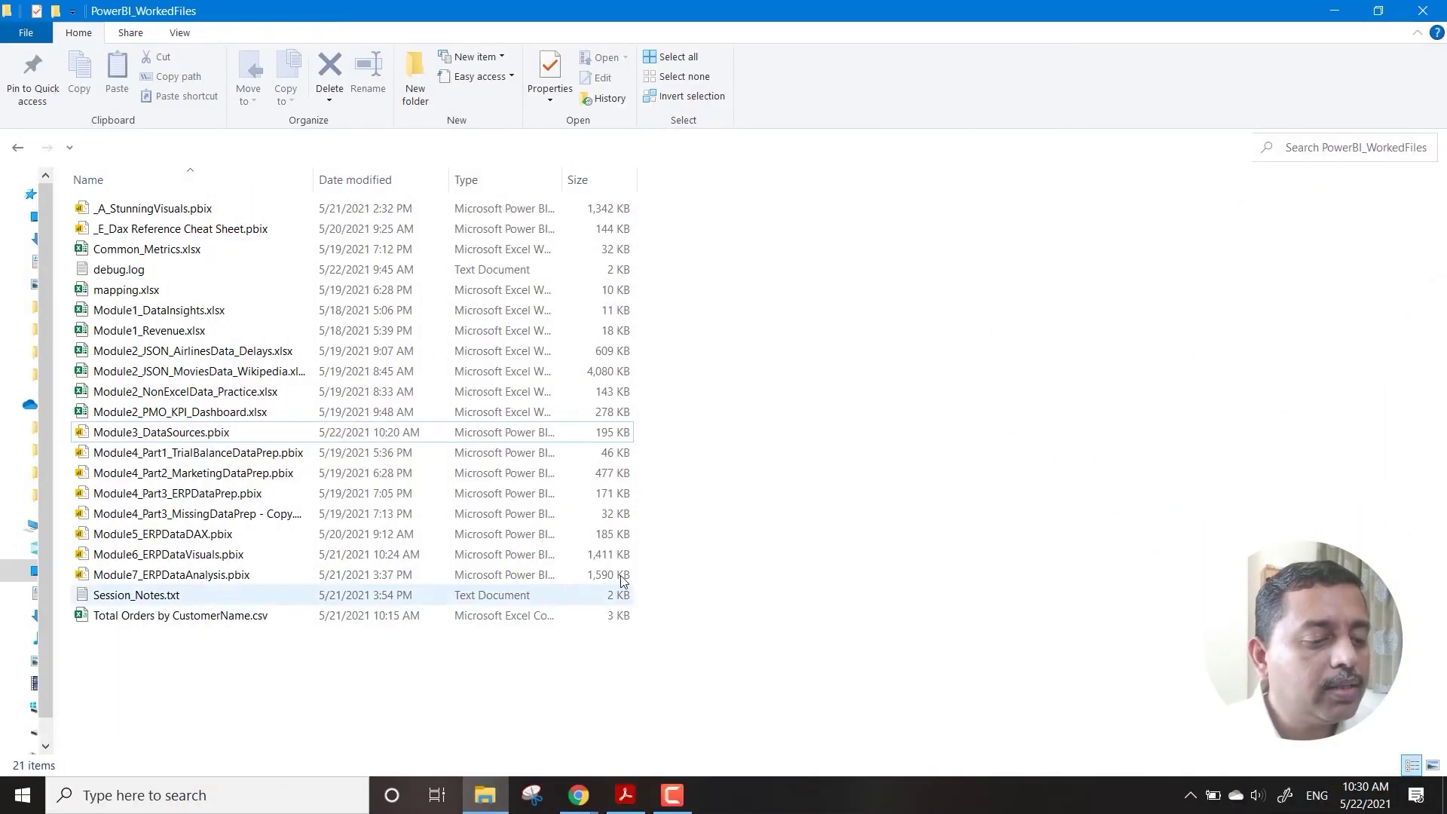
# Inspect the Attrition_Data_Github query of Module3_DataSources.pbix in Power Query Editor and close the file
pyautogui.doubleClick(195, 437)
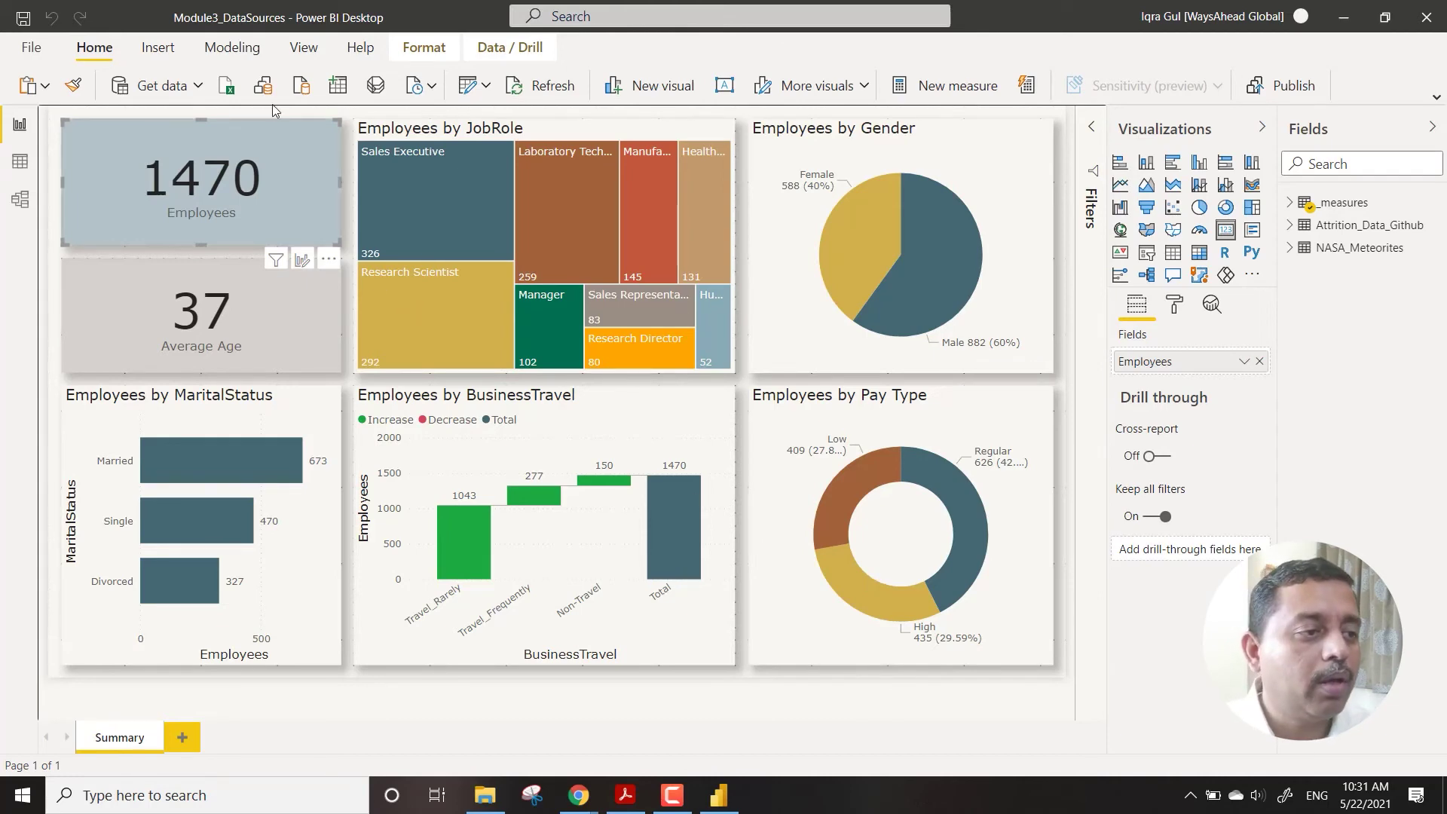
pyautogui.click(486, 86)
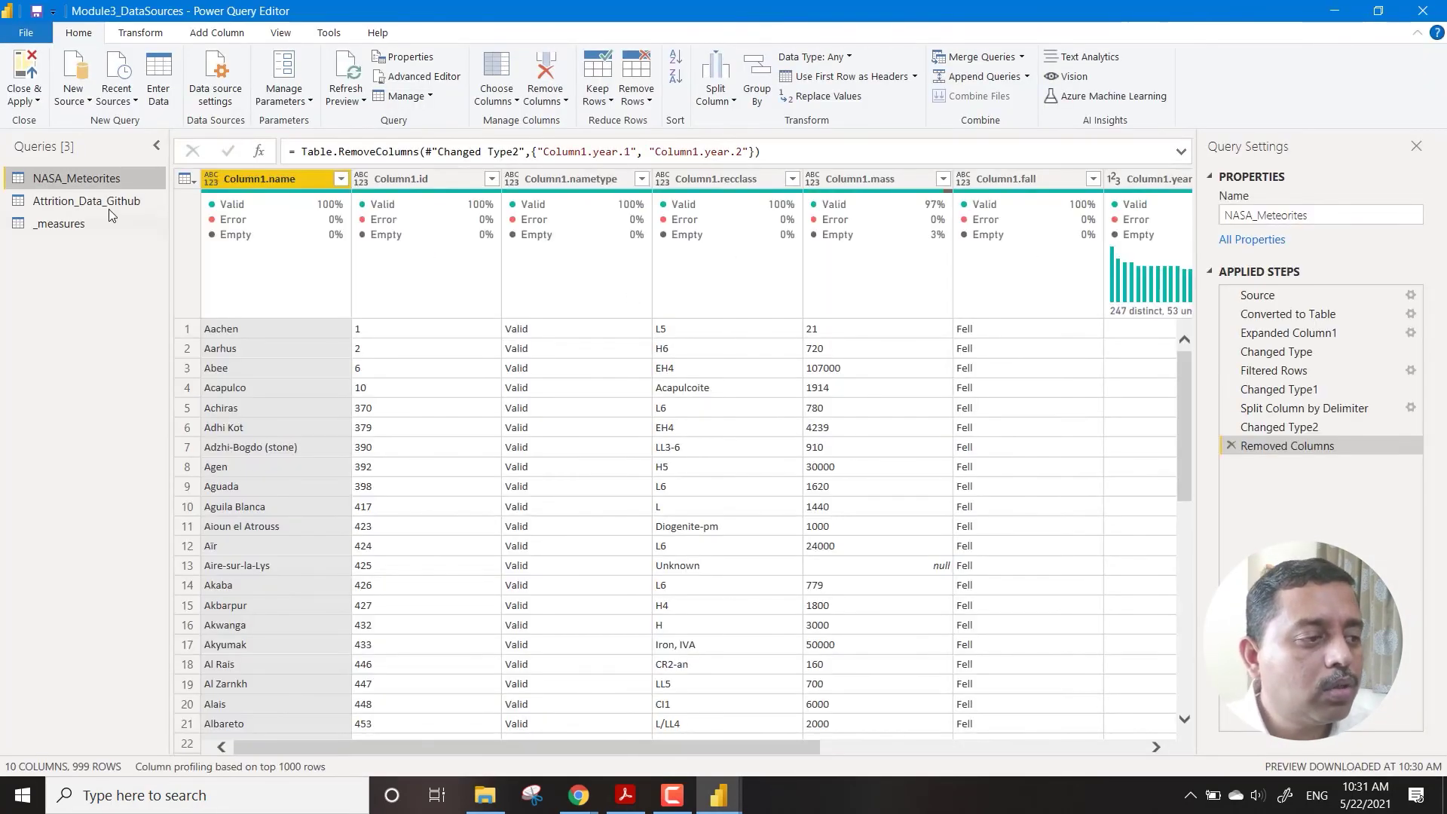
pyautogui.click(107, 205)
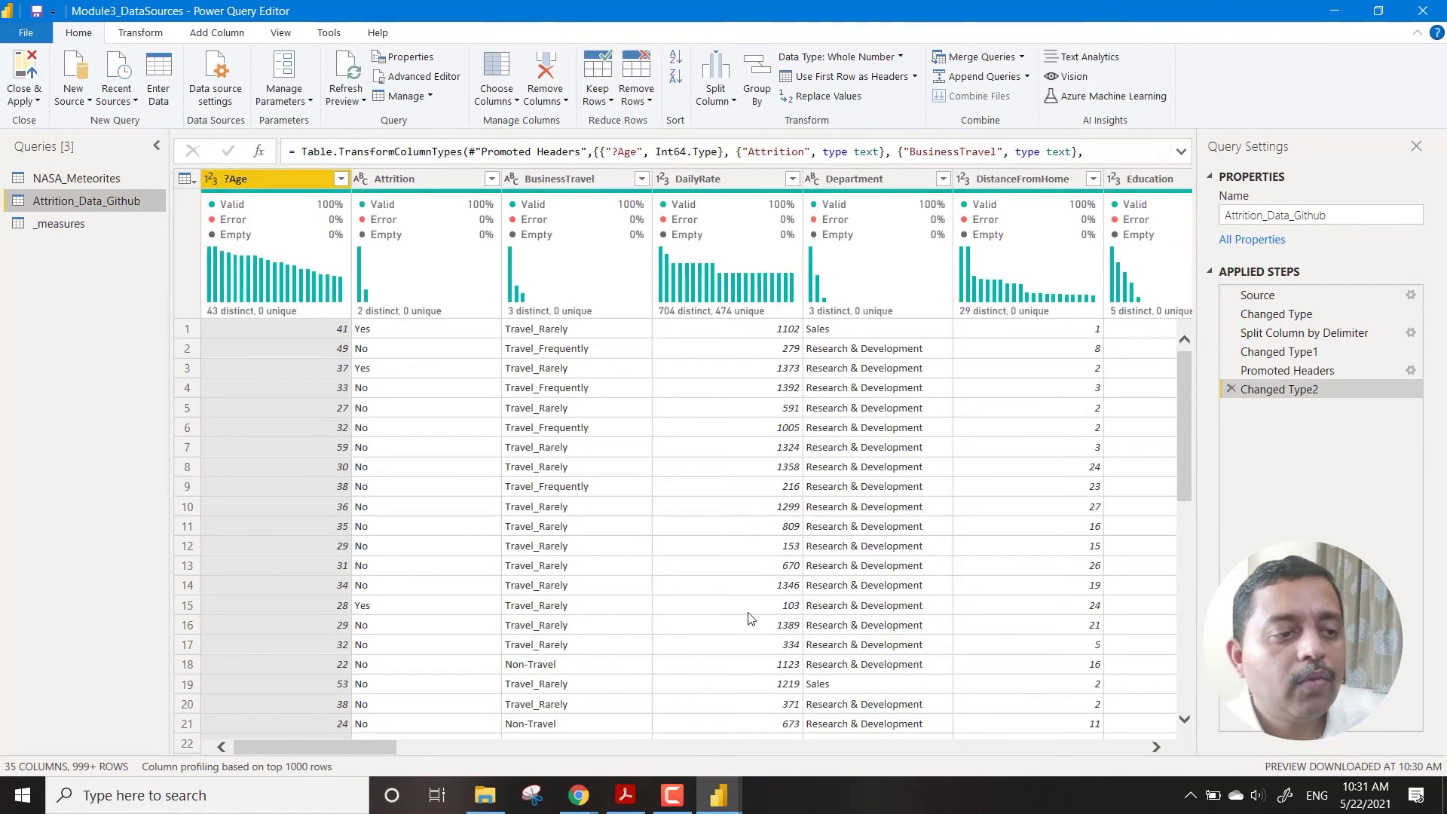
pyautogui.moveTo(378, 743); pyautogui.dragTo(300, 703)
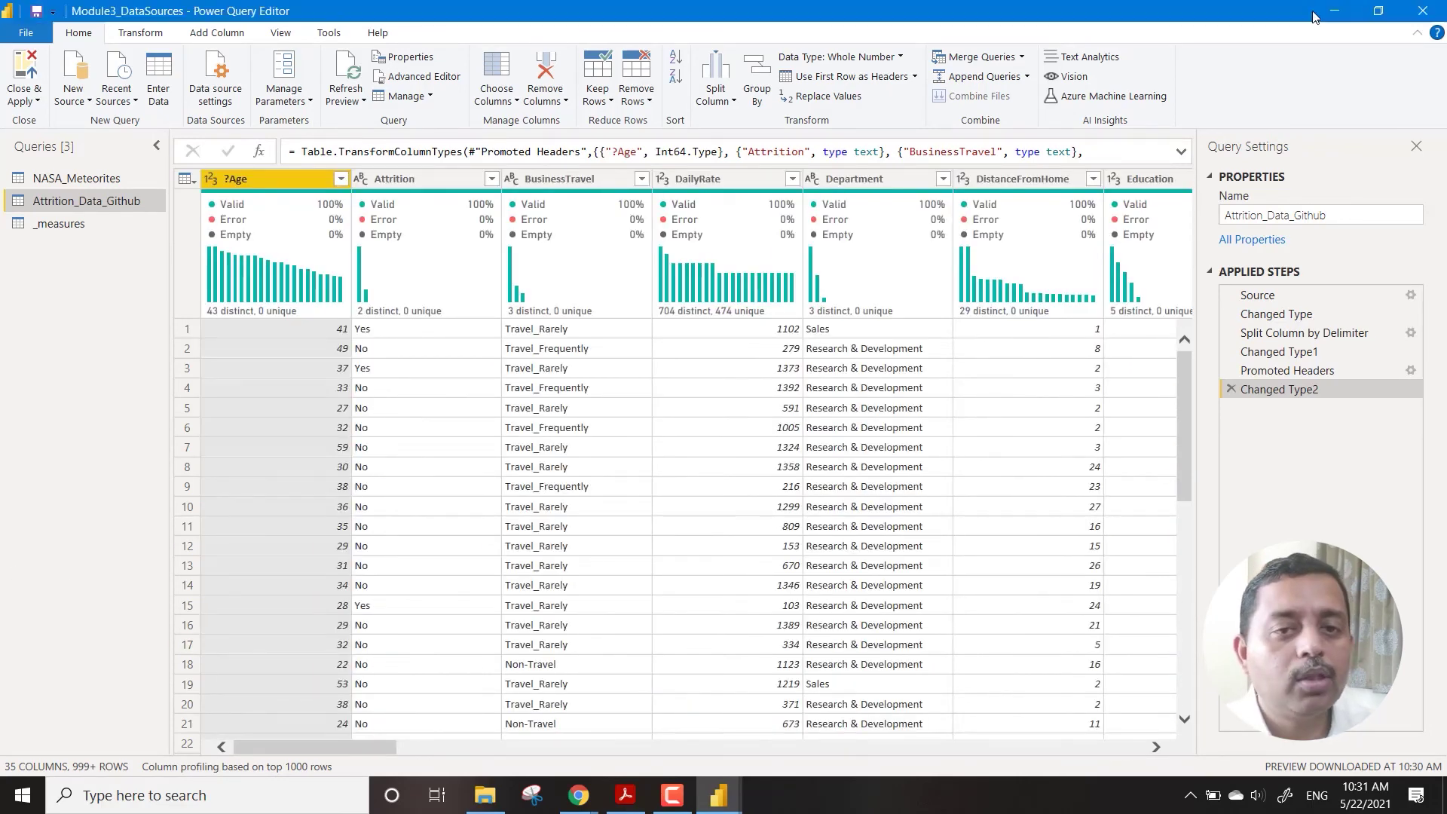
pyautogui.click(1422, 10)
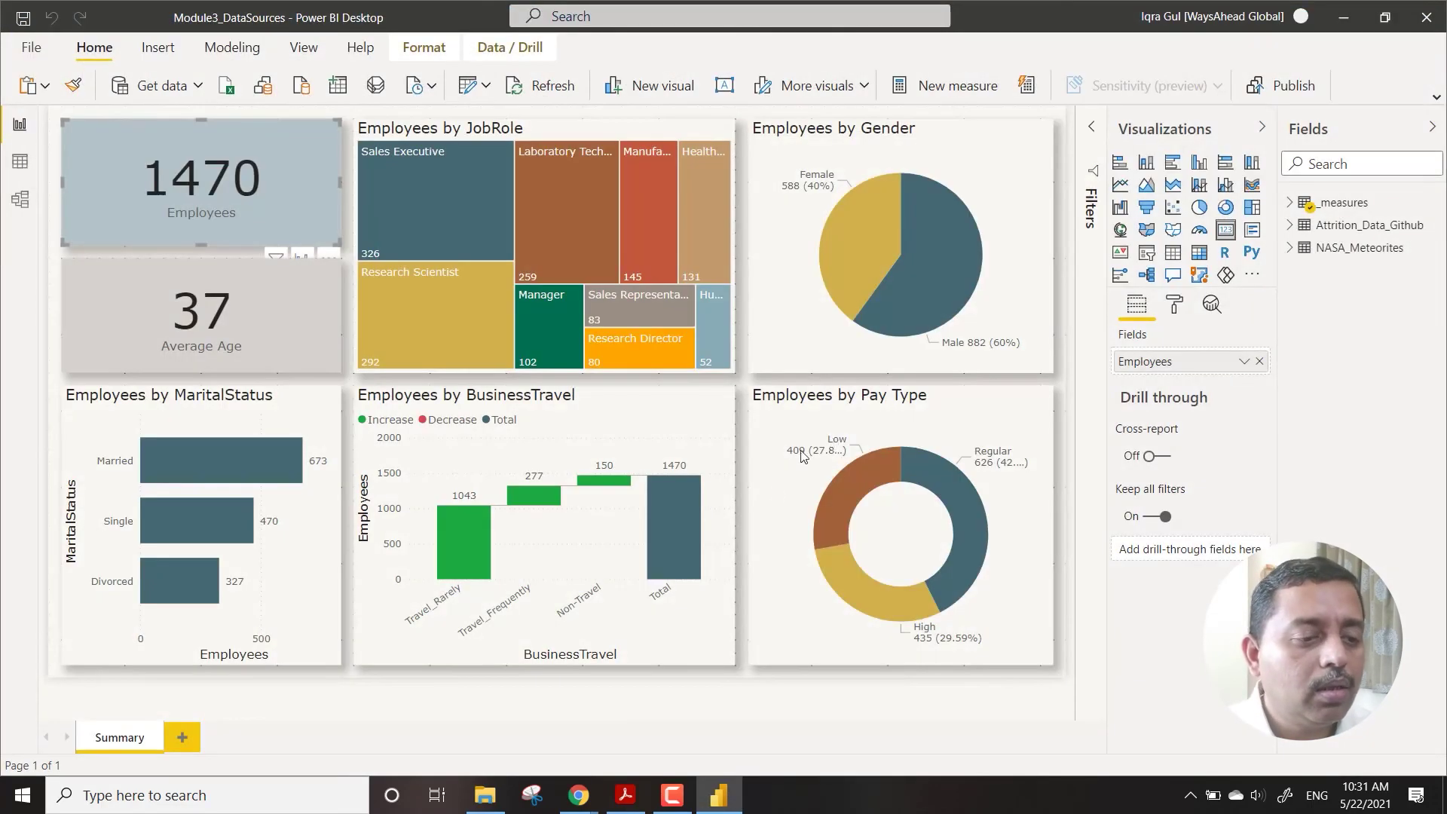
pyautogui.click(1422, 17)
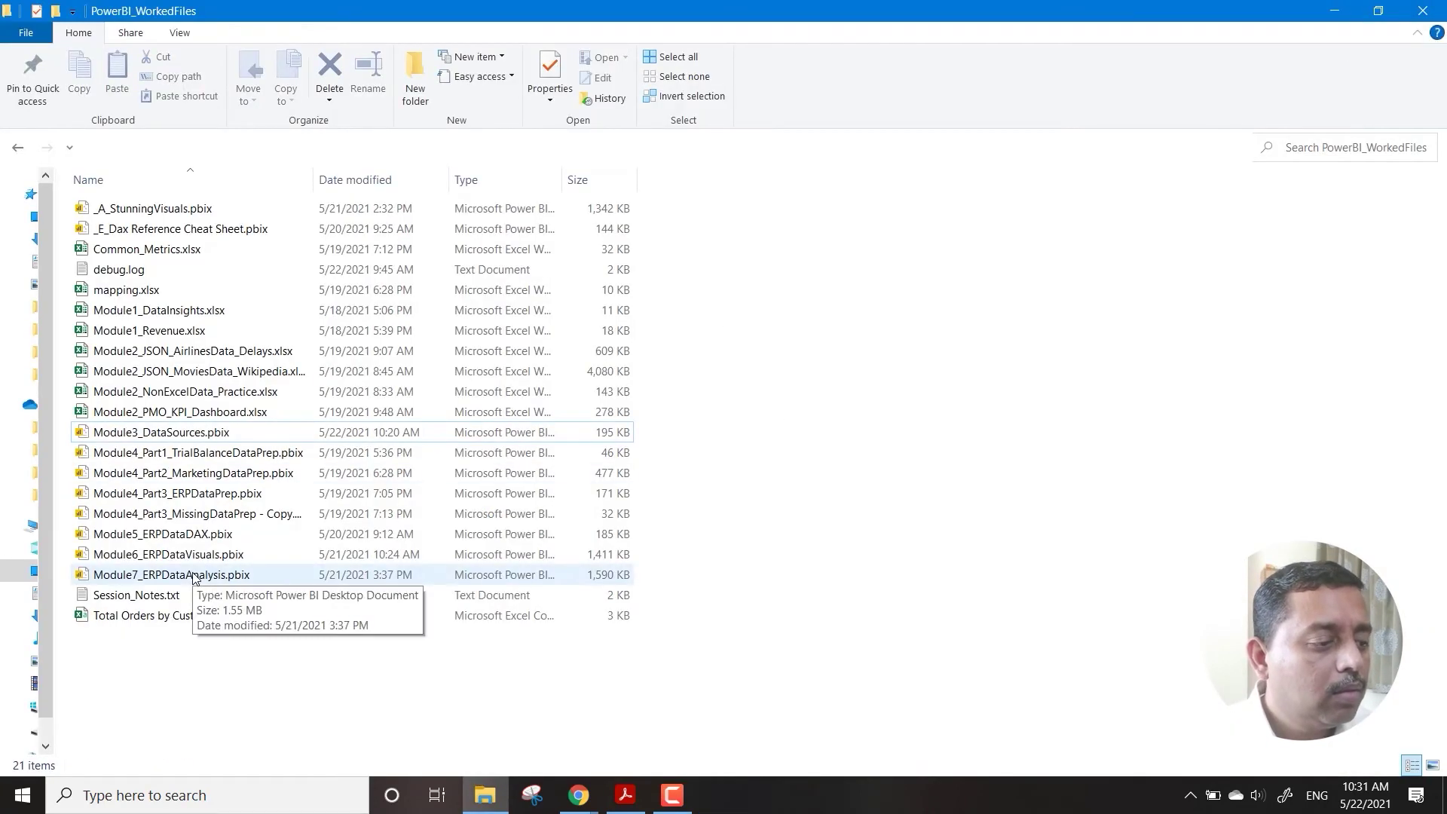
# Open Module7_ERPDataAnalysis.pbix, load its queries in Power Query Editor, and refresh the Dim_Suppliers preview
pyautogui.click(191, 475)
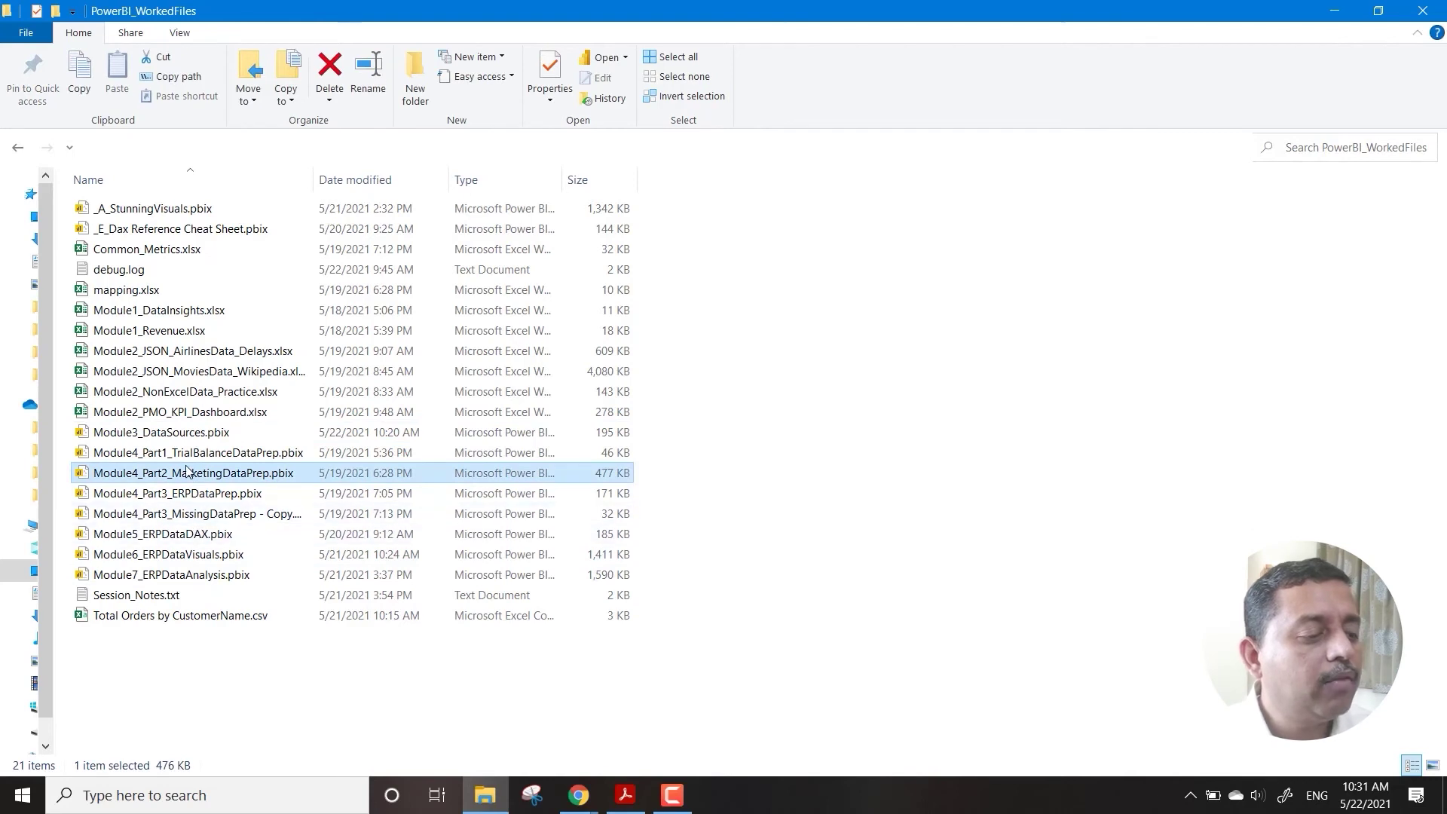
pyautogui.doubleClick(185, 574)
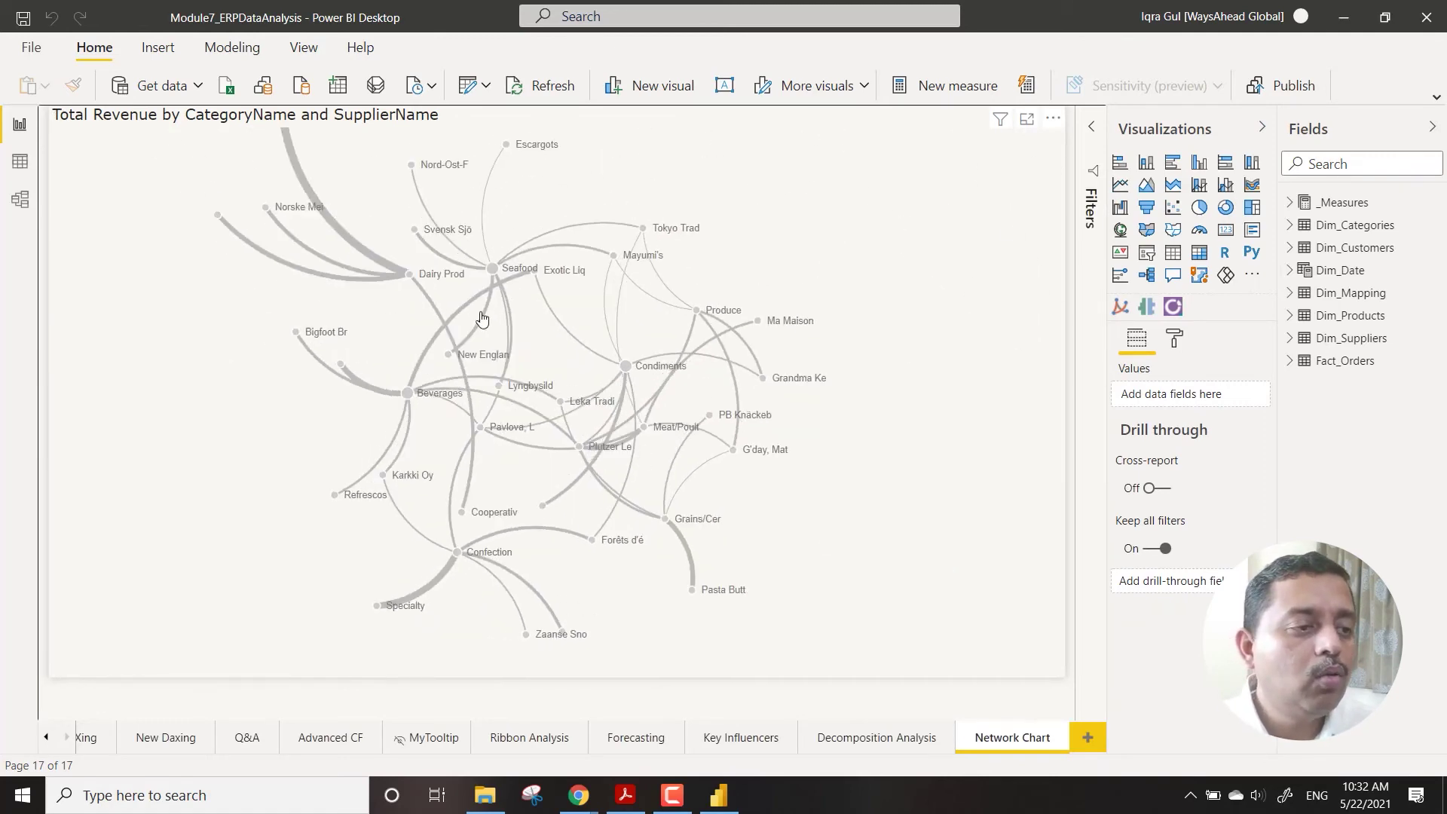
pyautogui.click(486, 85)
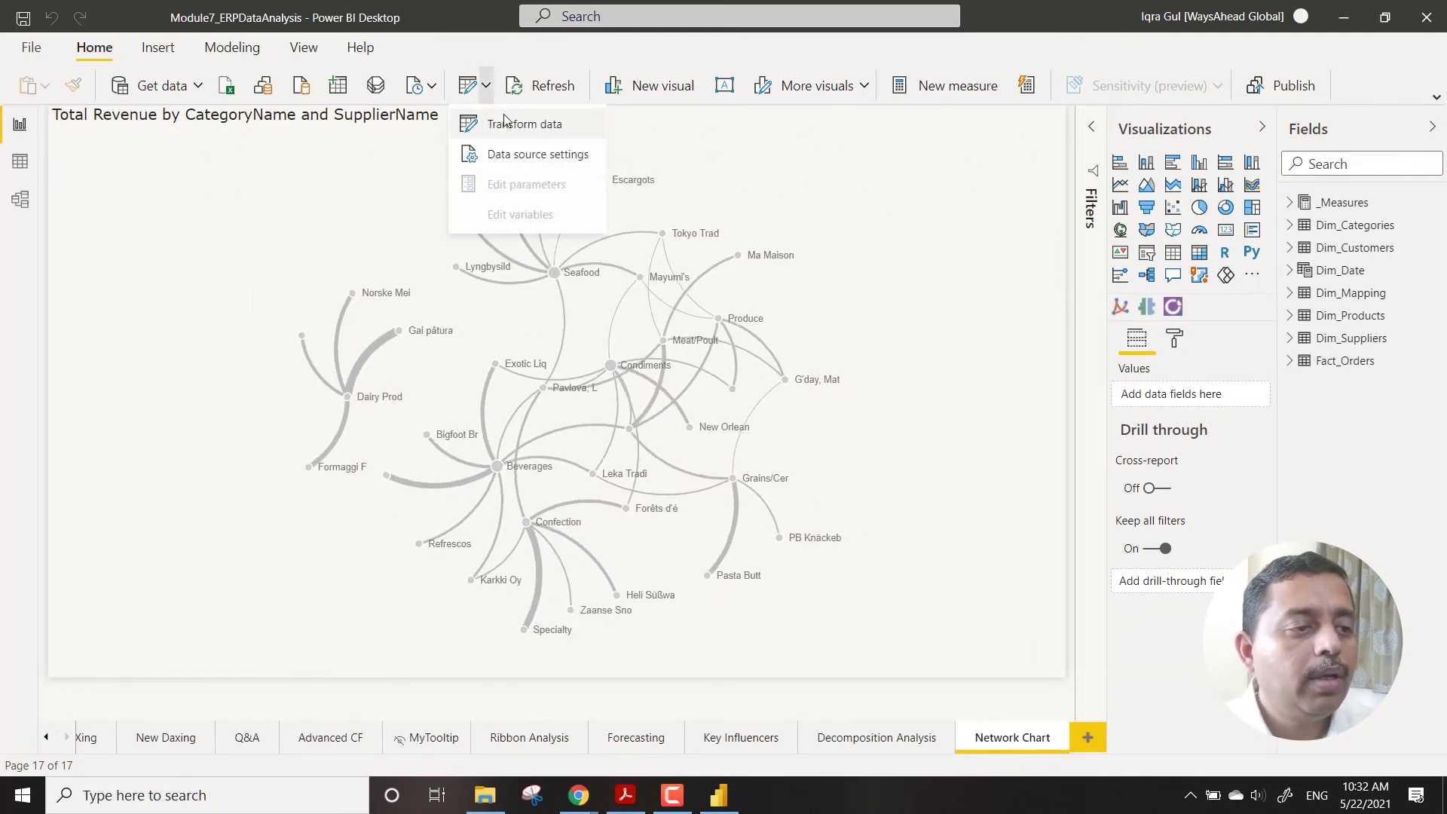
pyautogui.click(505, 123)
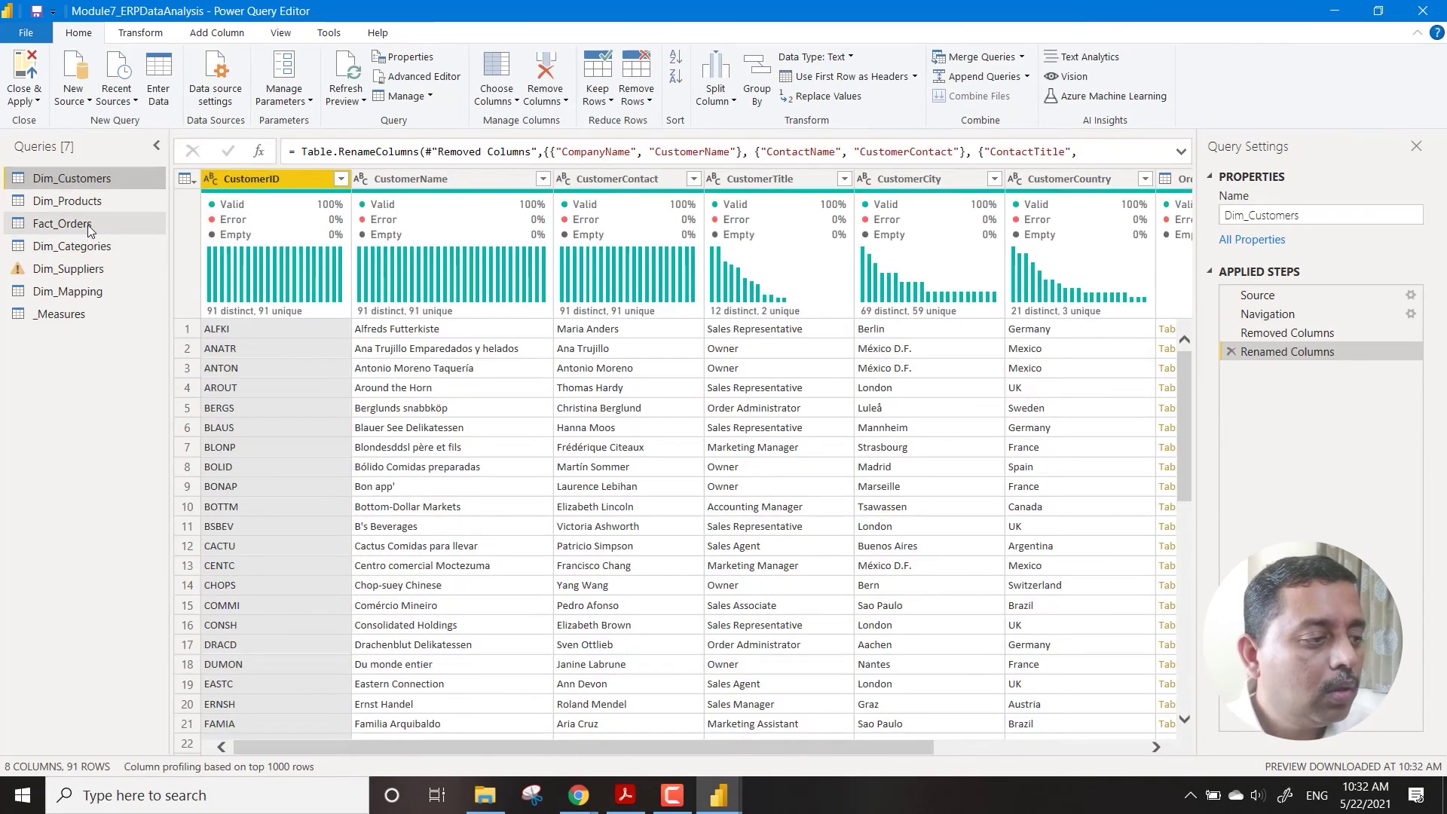
pyautogui.click(88, 269)
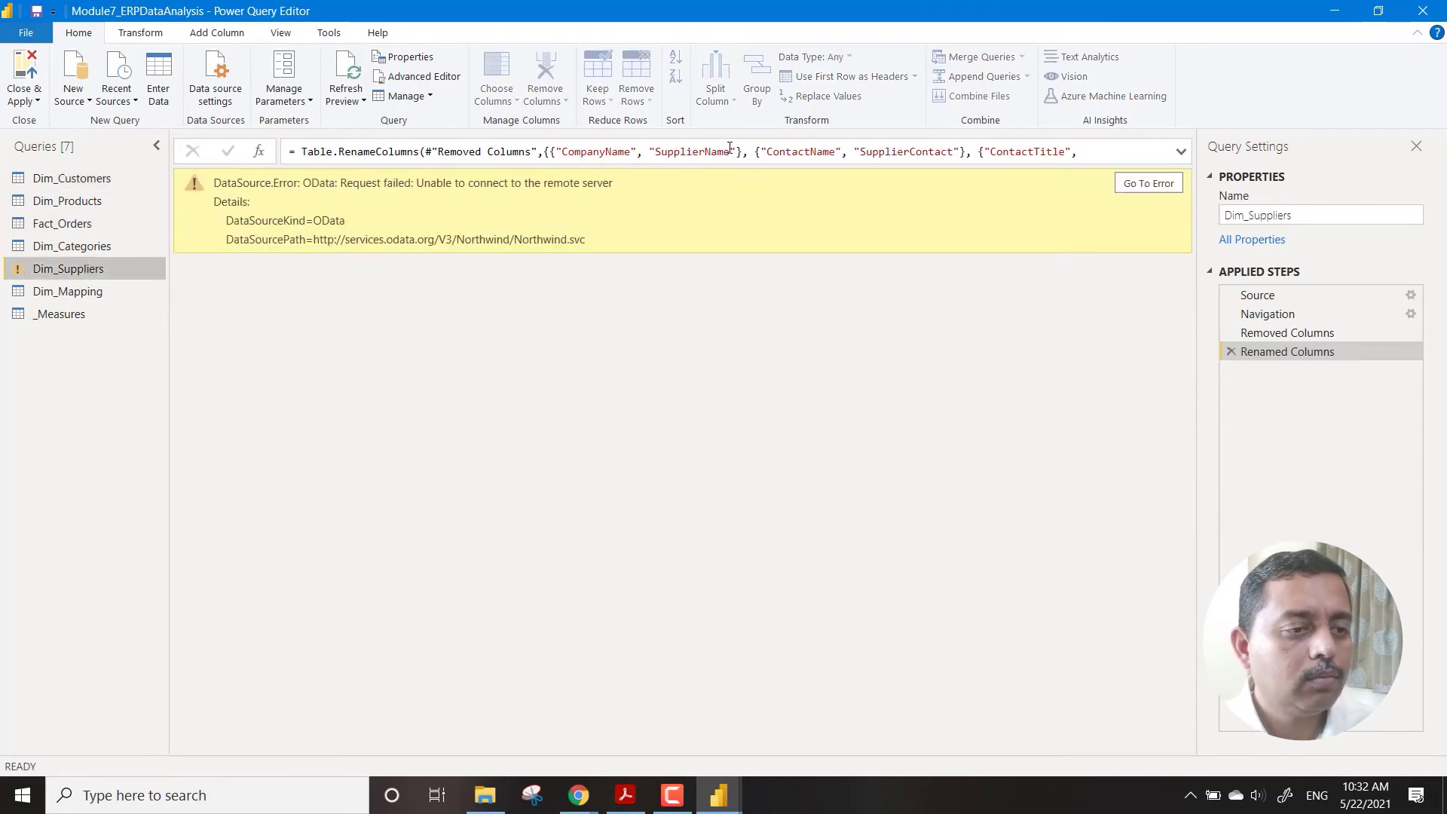
pyautogui.click(346, 69)
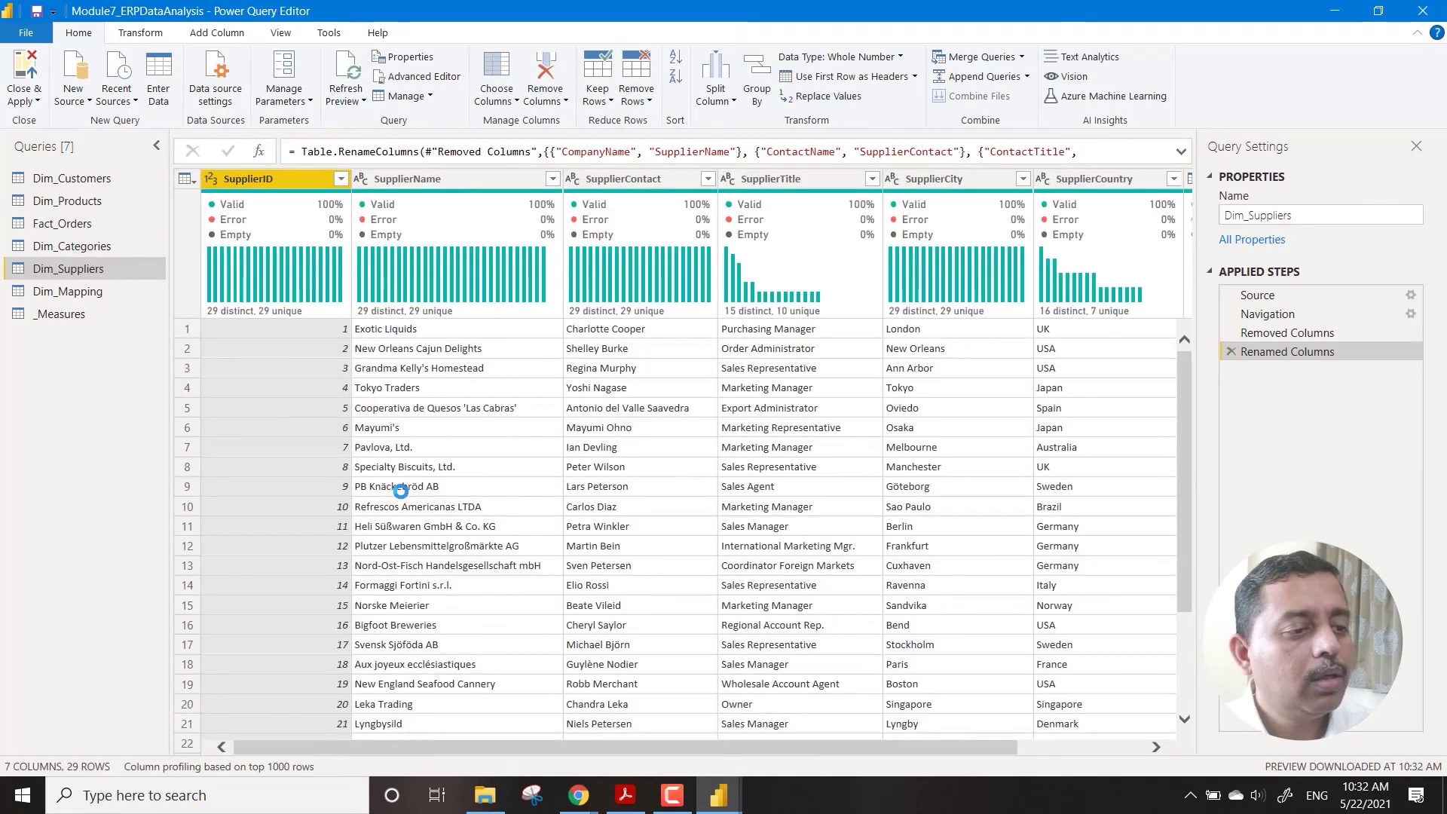
# With the Fact_Orders query selected, create a new parameter named ParamStart with the Date type
pyautogui.click(94, 225)
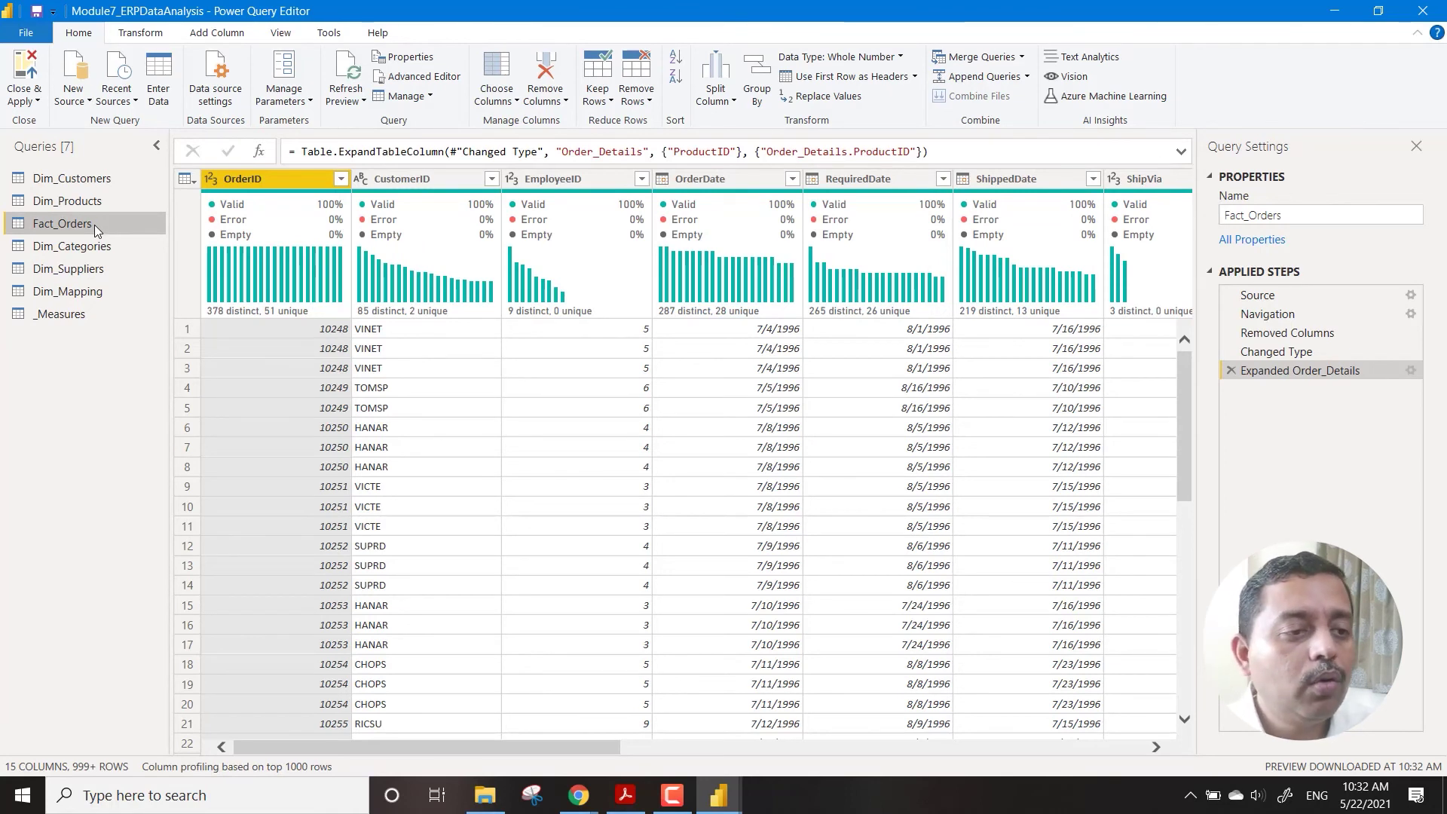
pyautogui.click(306, 99)
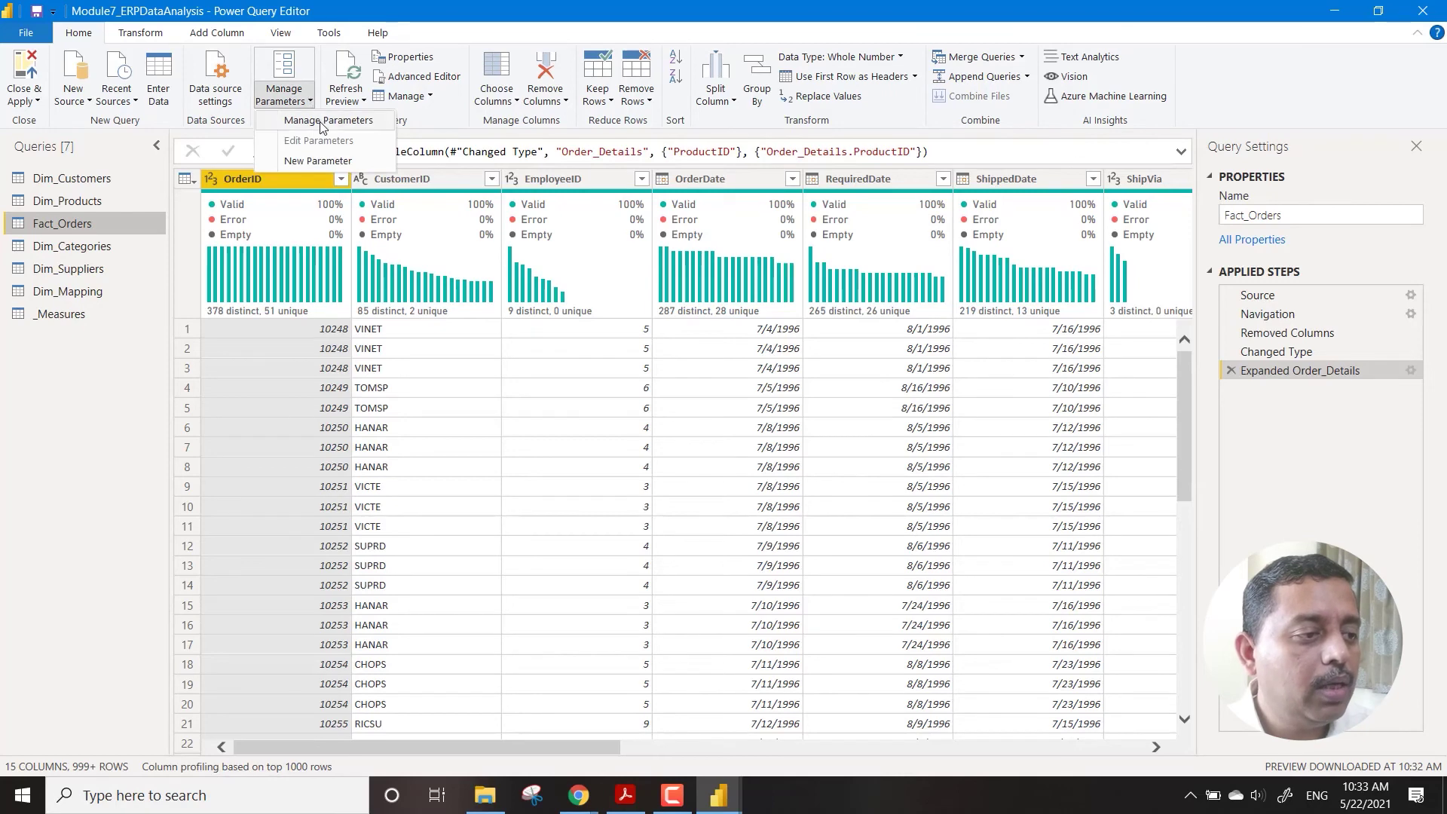
pyautogui.click(318, 162)
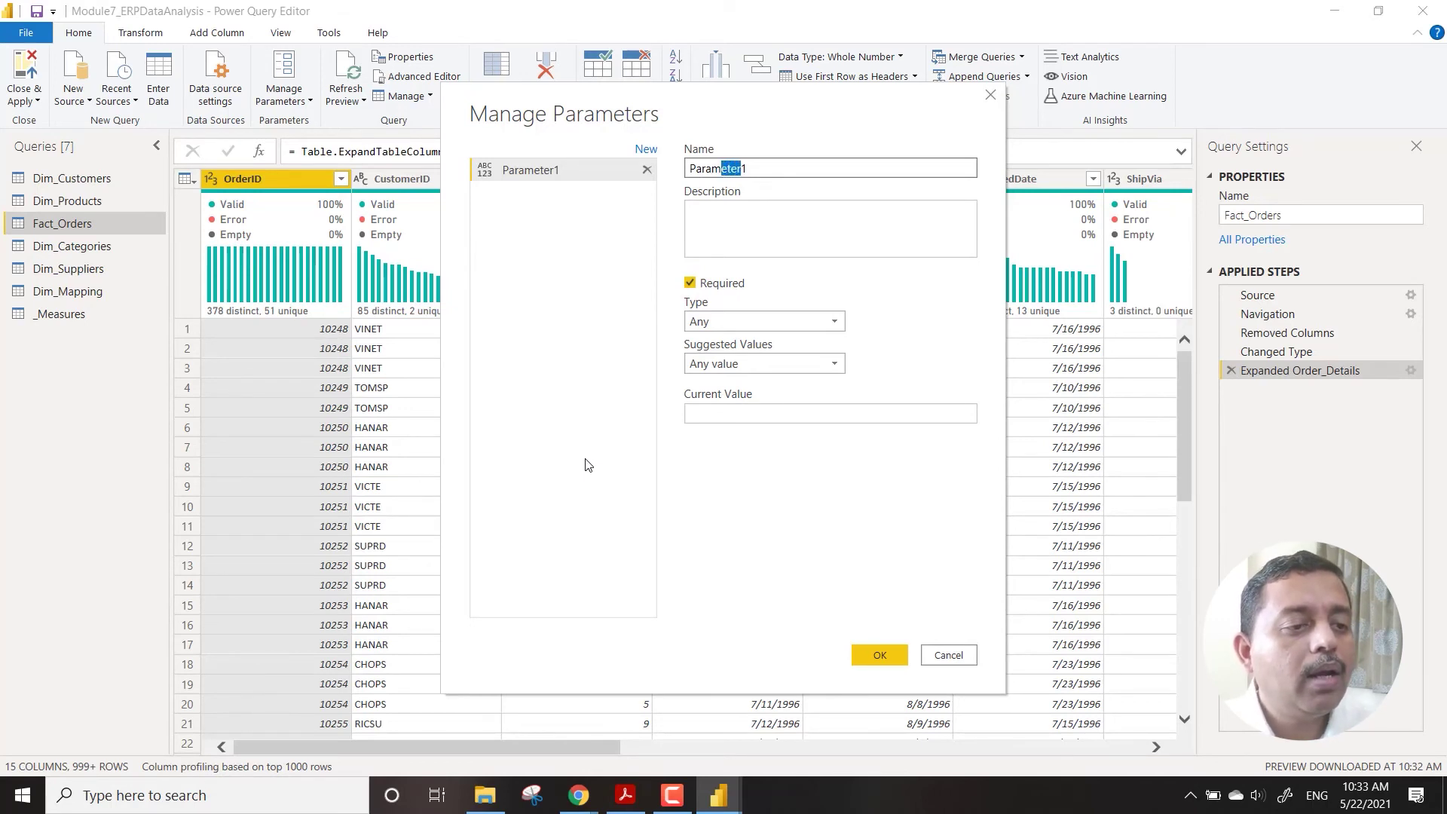
pyautogui.write('Start')
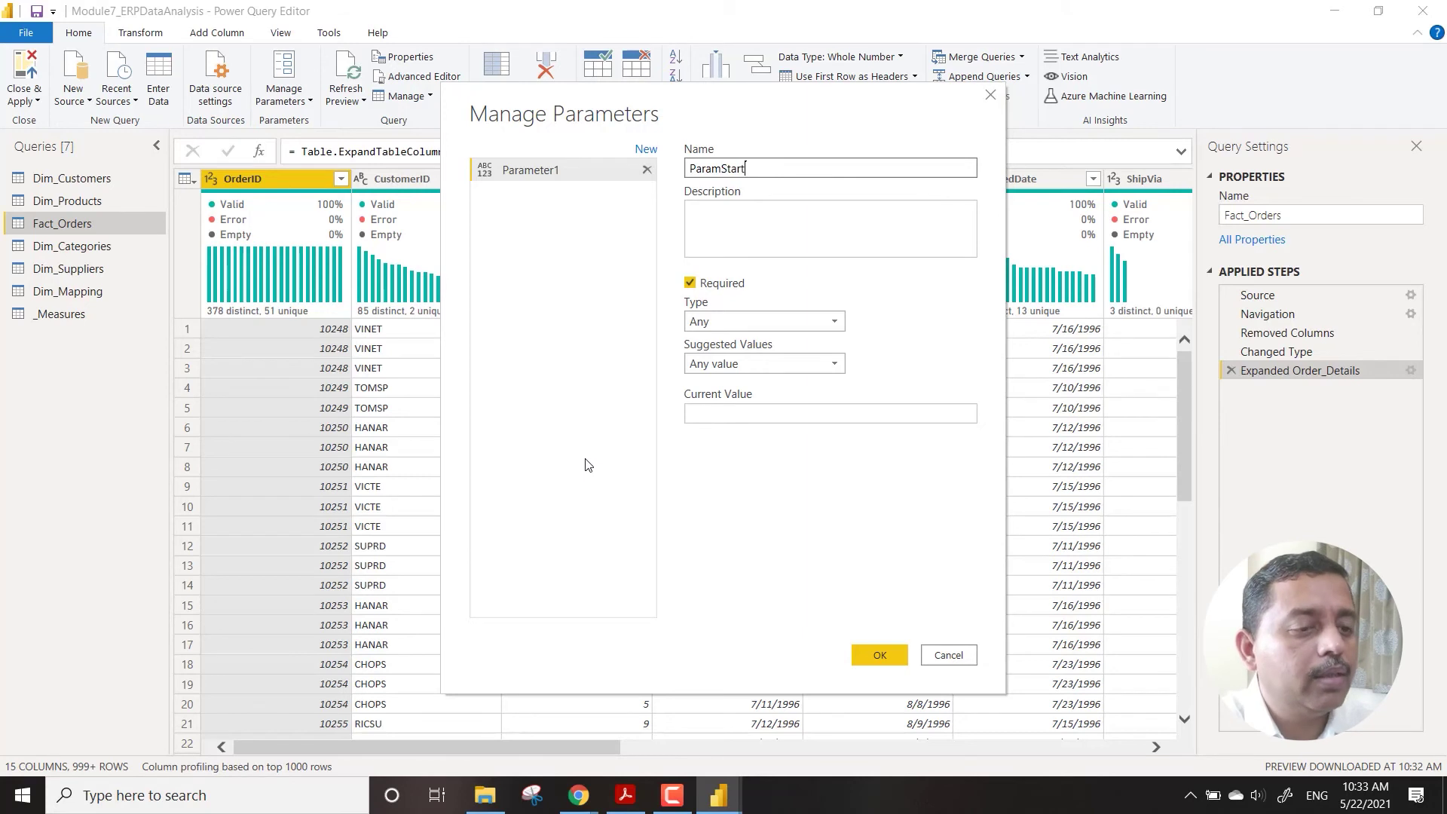
pyautogui.click(737, 320)
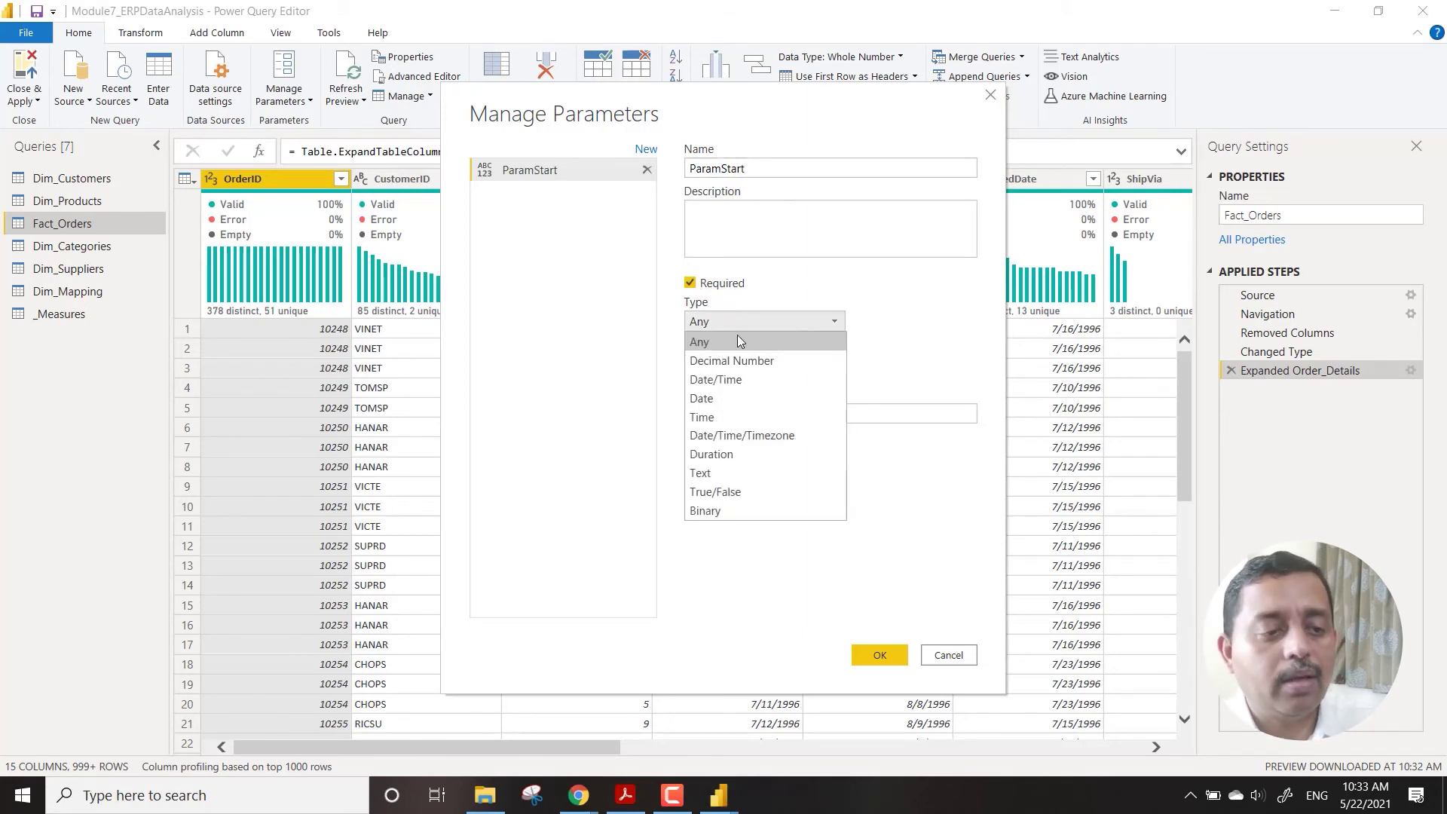
pyautogui.click(728, 397)
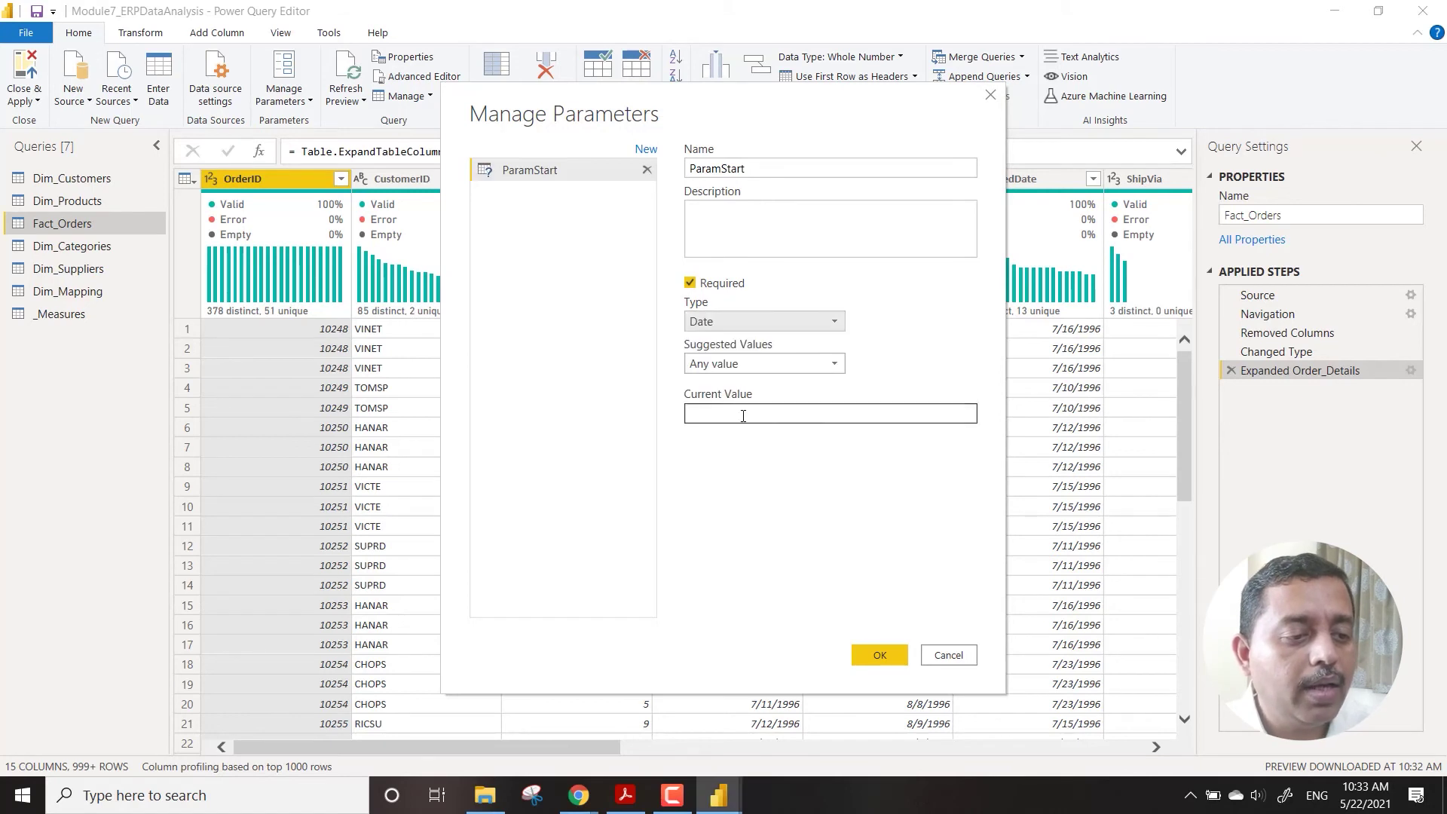
# Set ParamStart's current value to 01/01/1990, keep any value as suggested values, and save the parameter
pyautogui.click(762, 360)
pyautogui.click(762, 361)
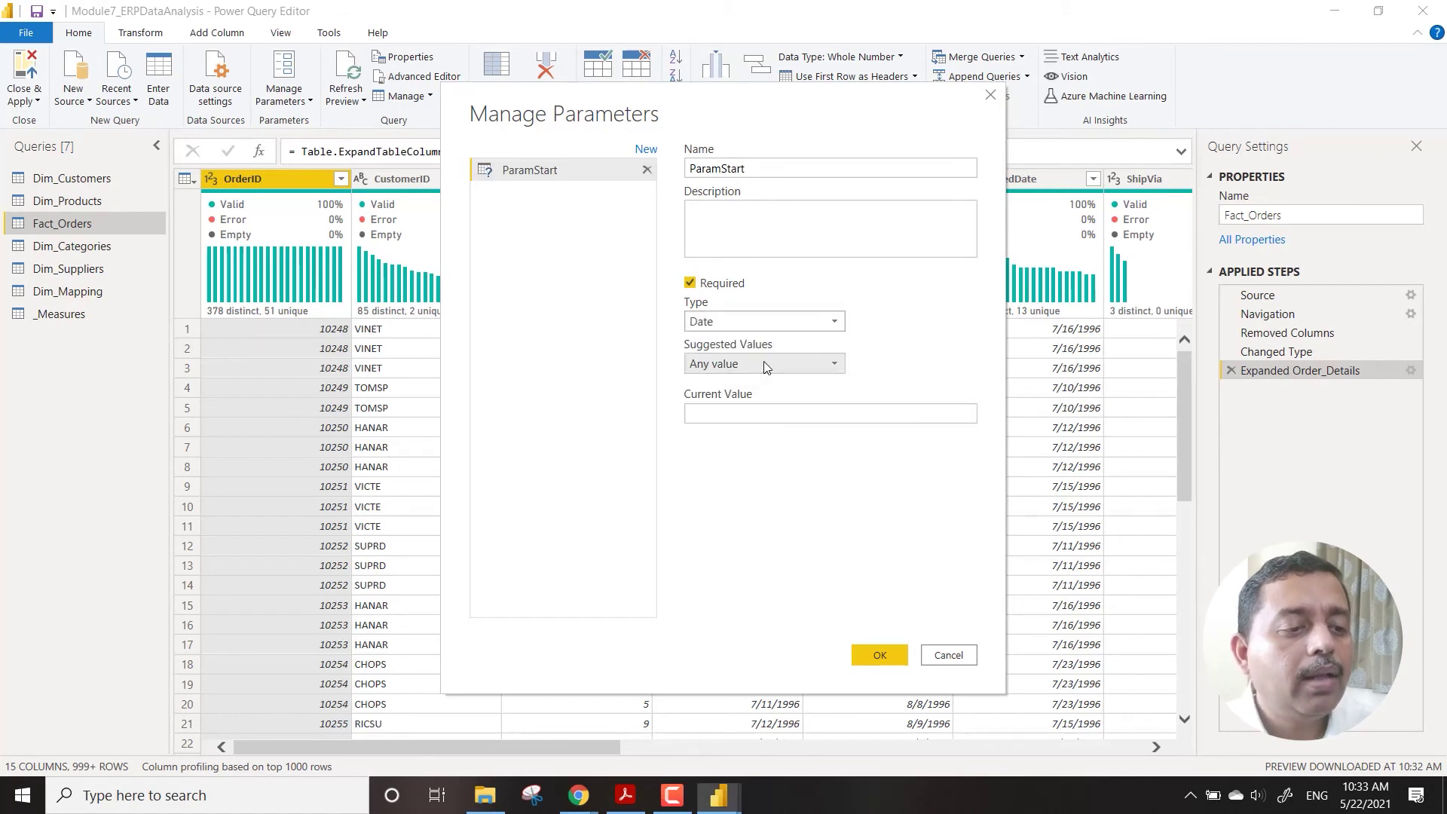
pyautogui.click(740, 421)
pyautogui.write('01')
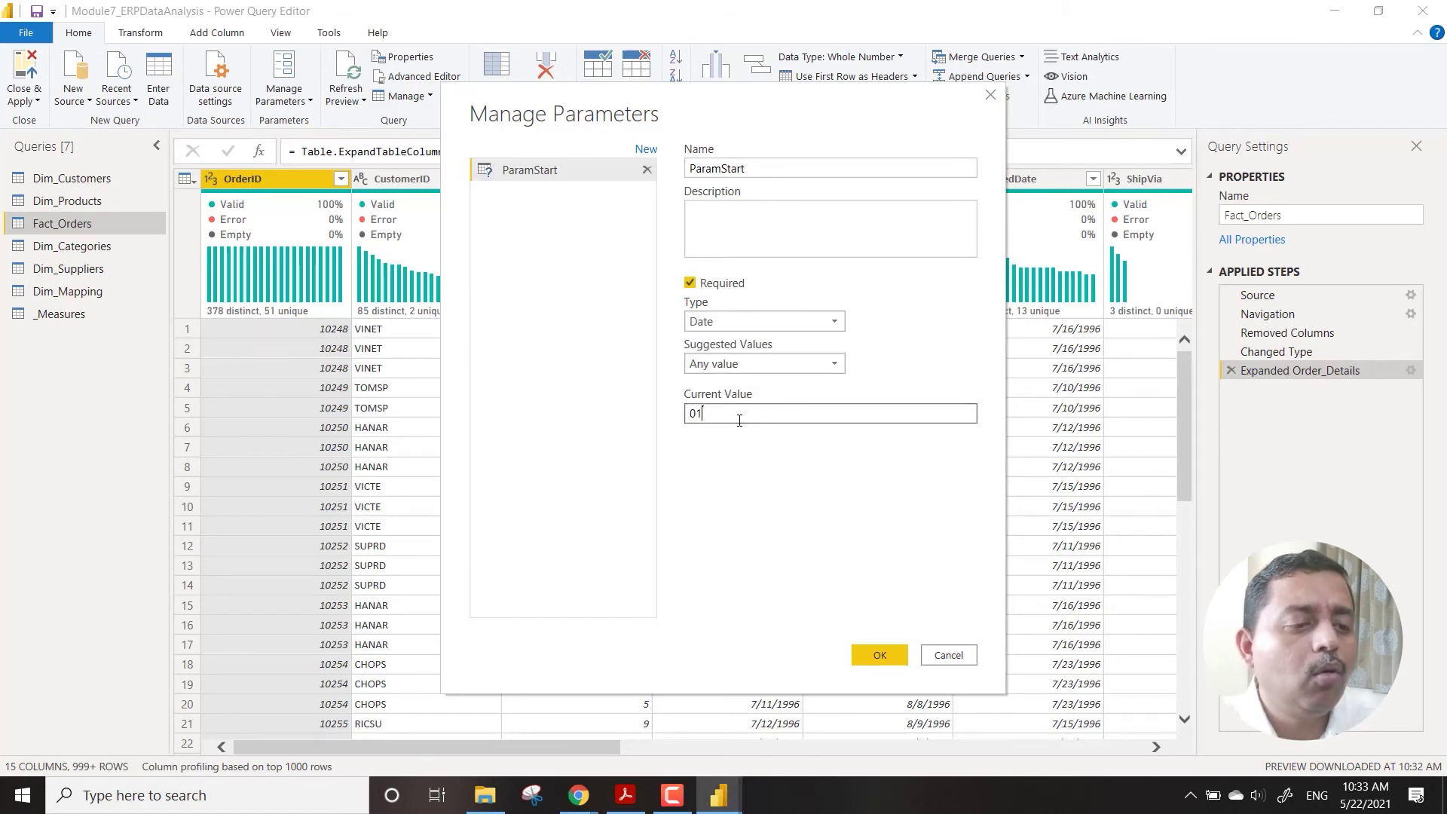
pyautogui.write('/01/')
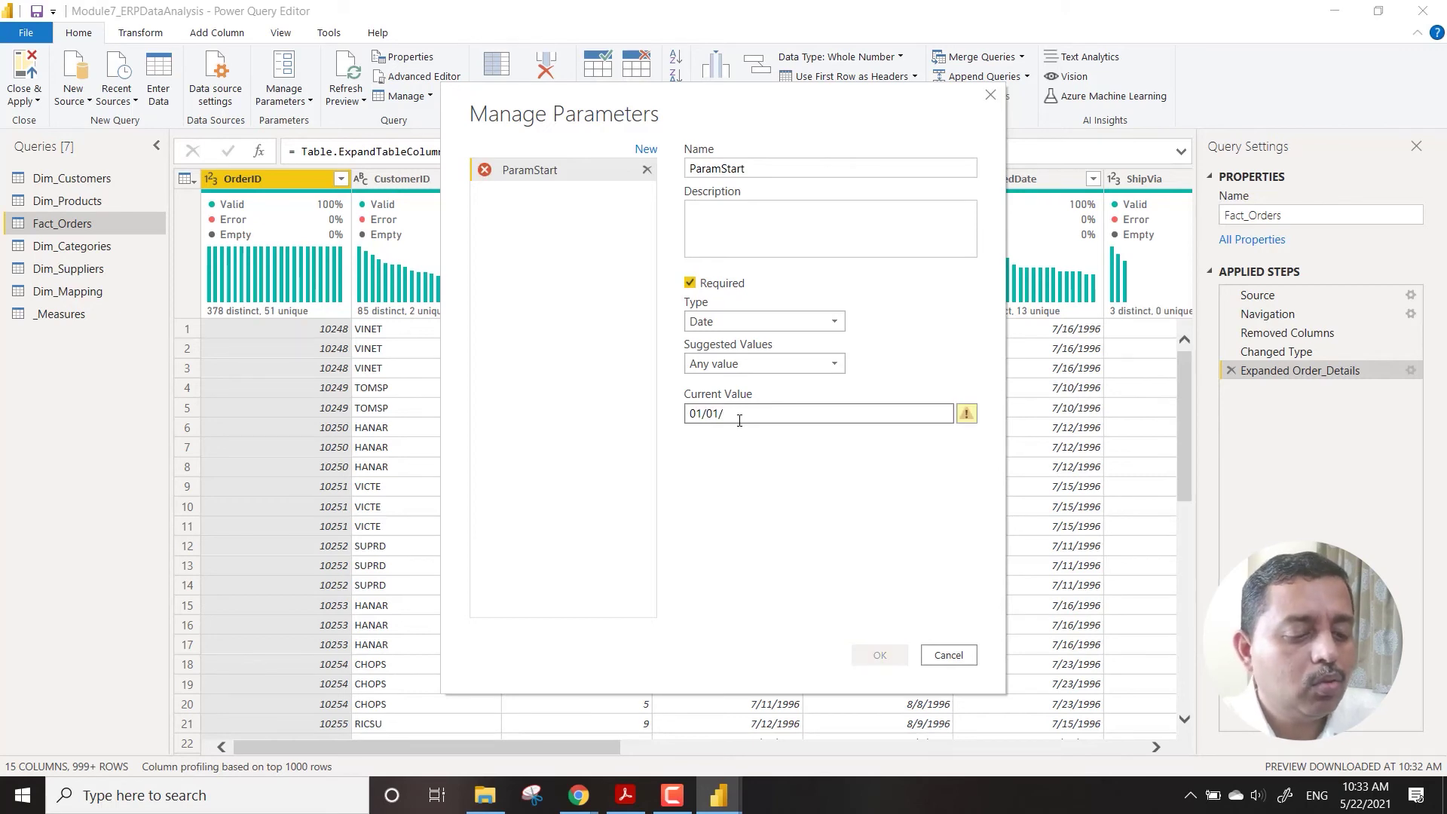
pyautogui.write('1990')
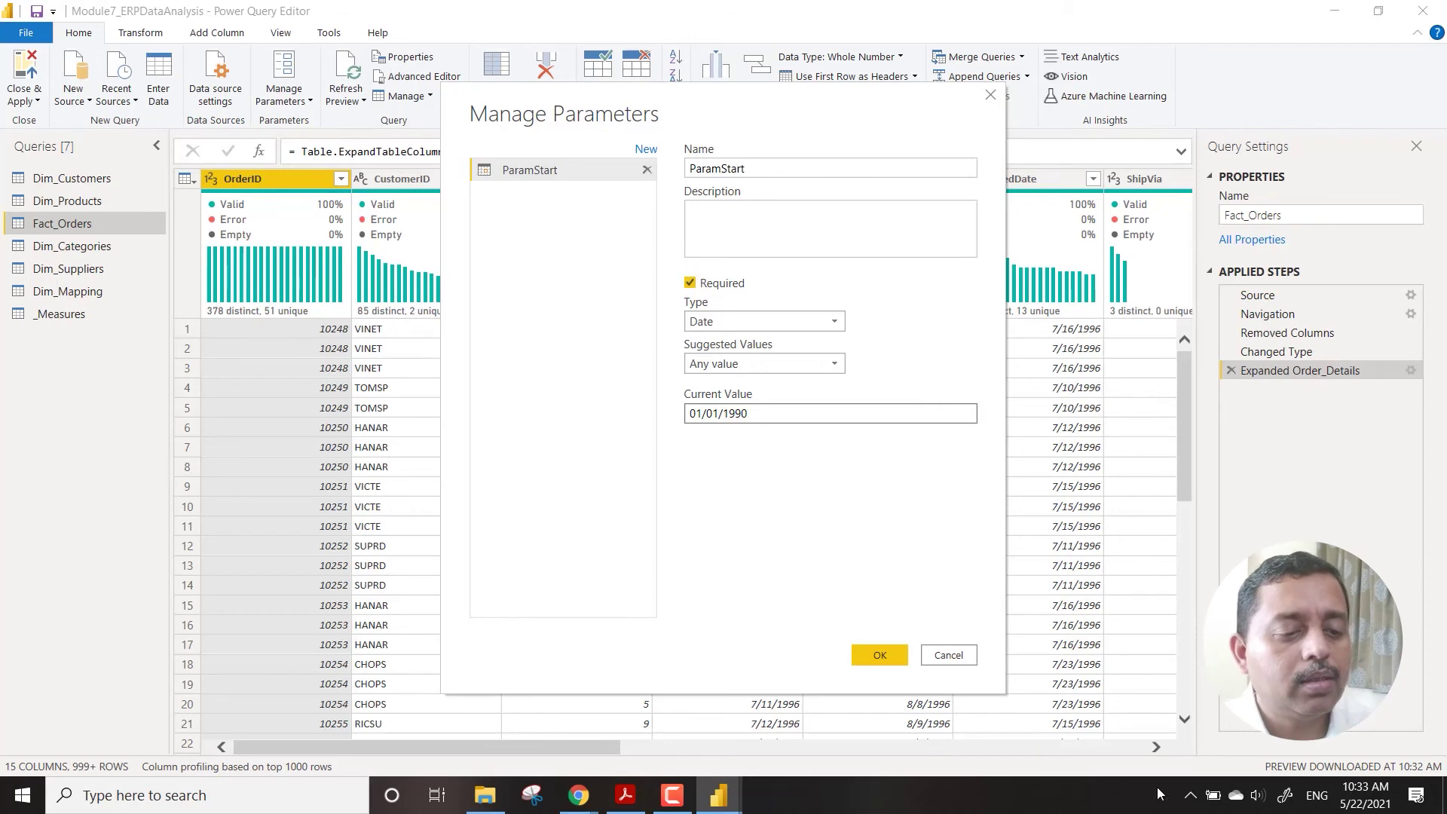
pyautogui.click(868, 653)
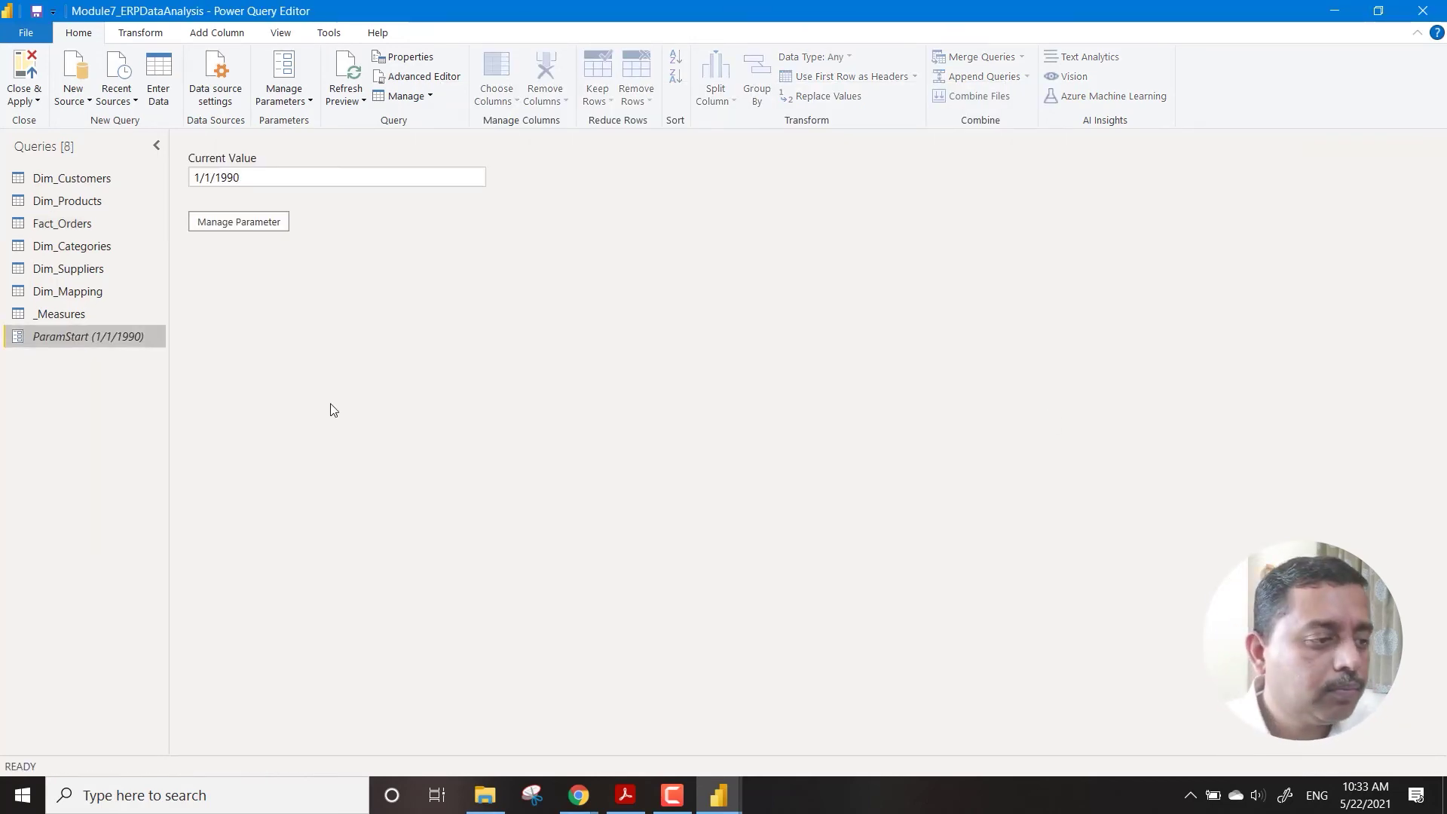
# Create a second parameter named ParamEnd with the Date type
pyautogui.click(280, 96)
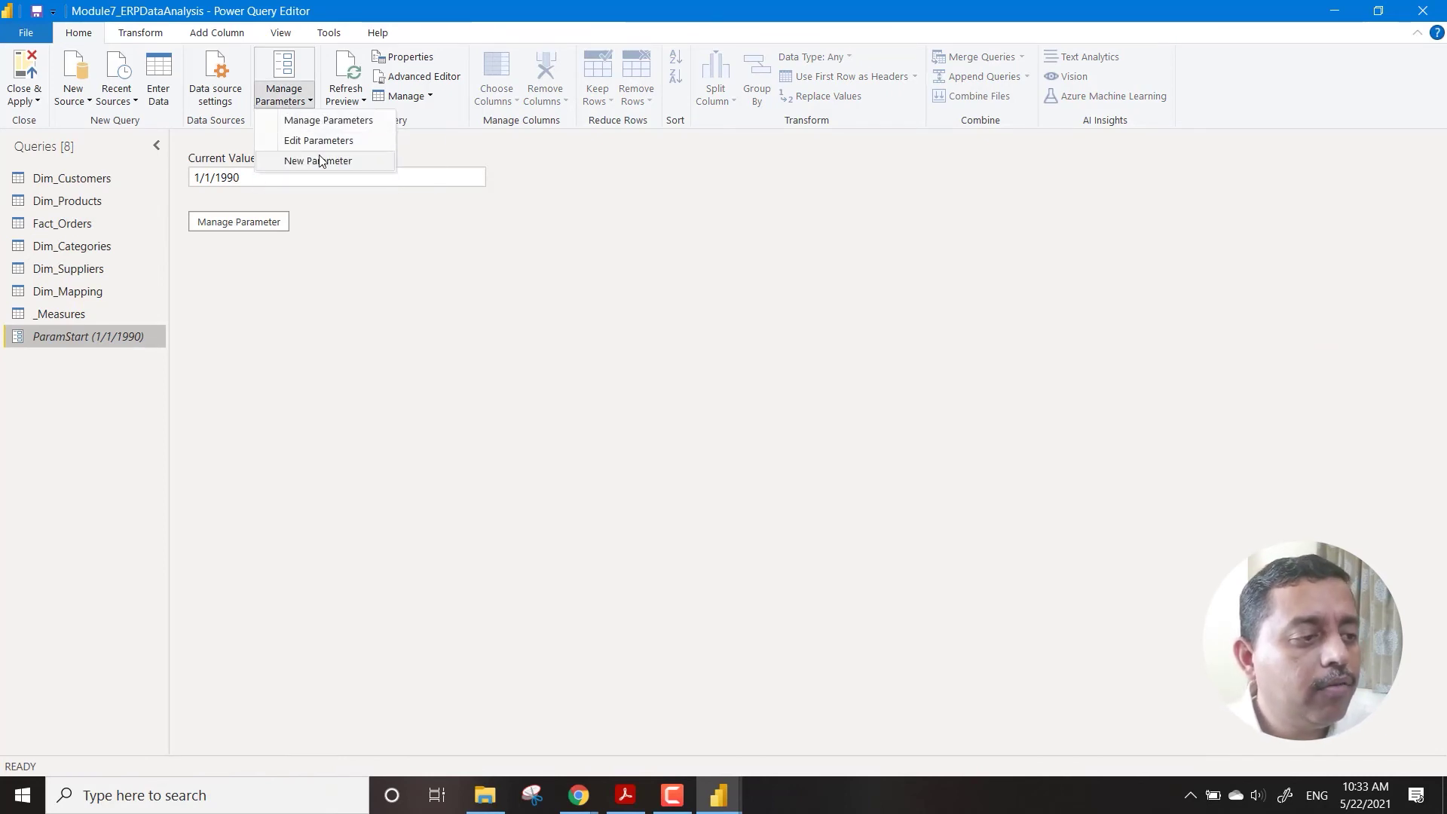
pyautogui.click(318, 160)
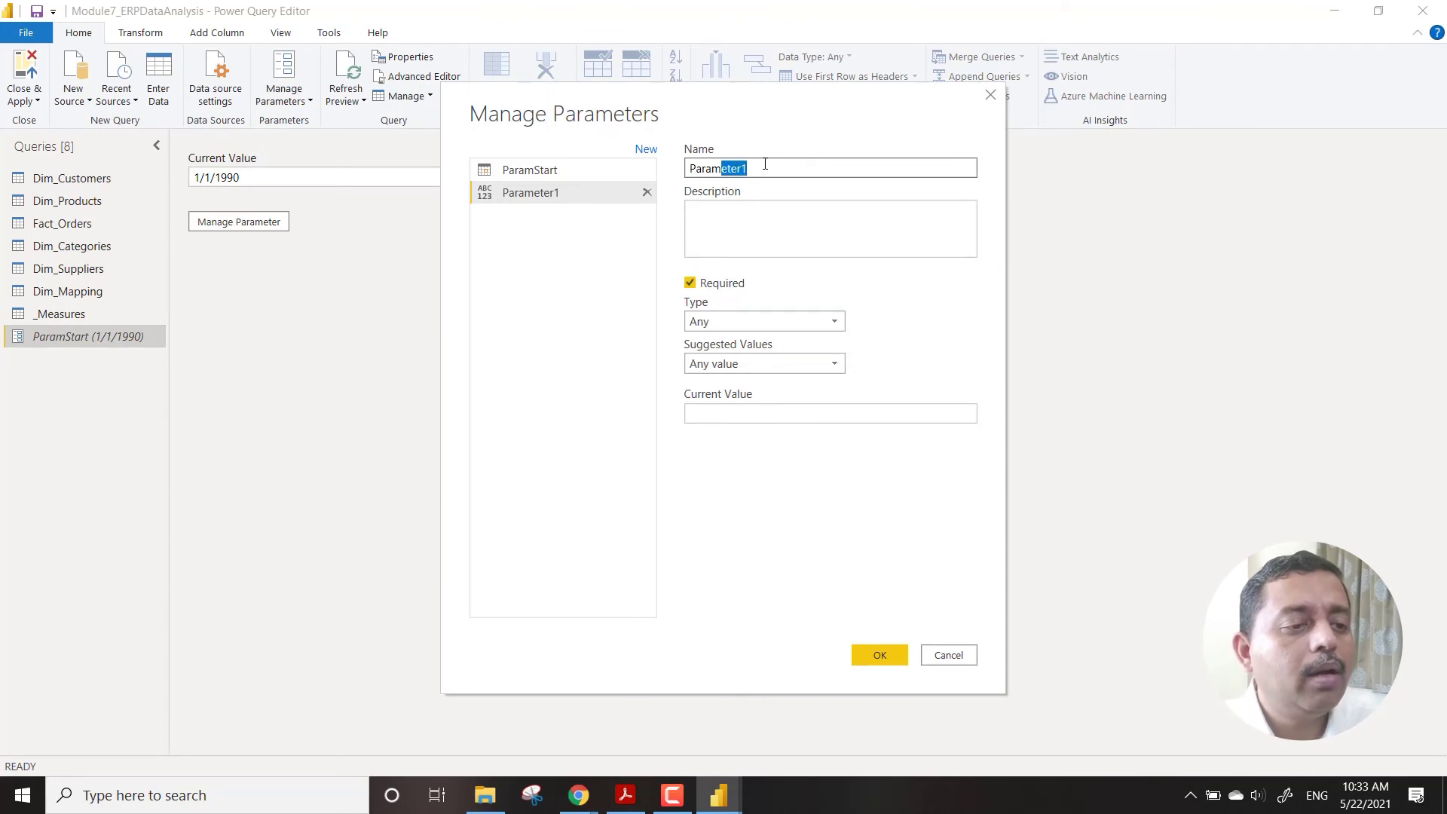
pyautogui.write('End')
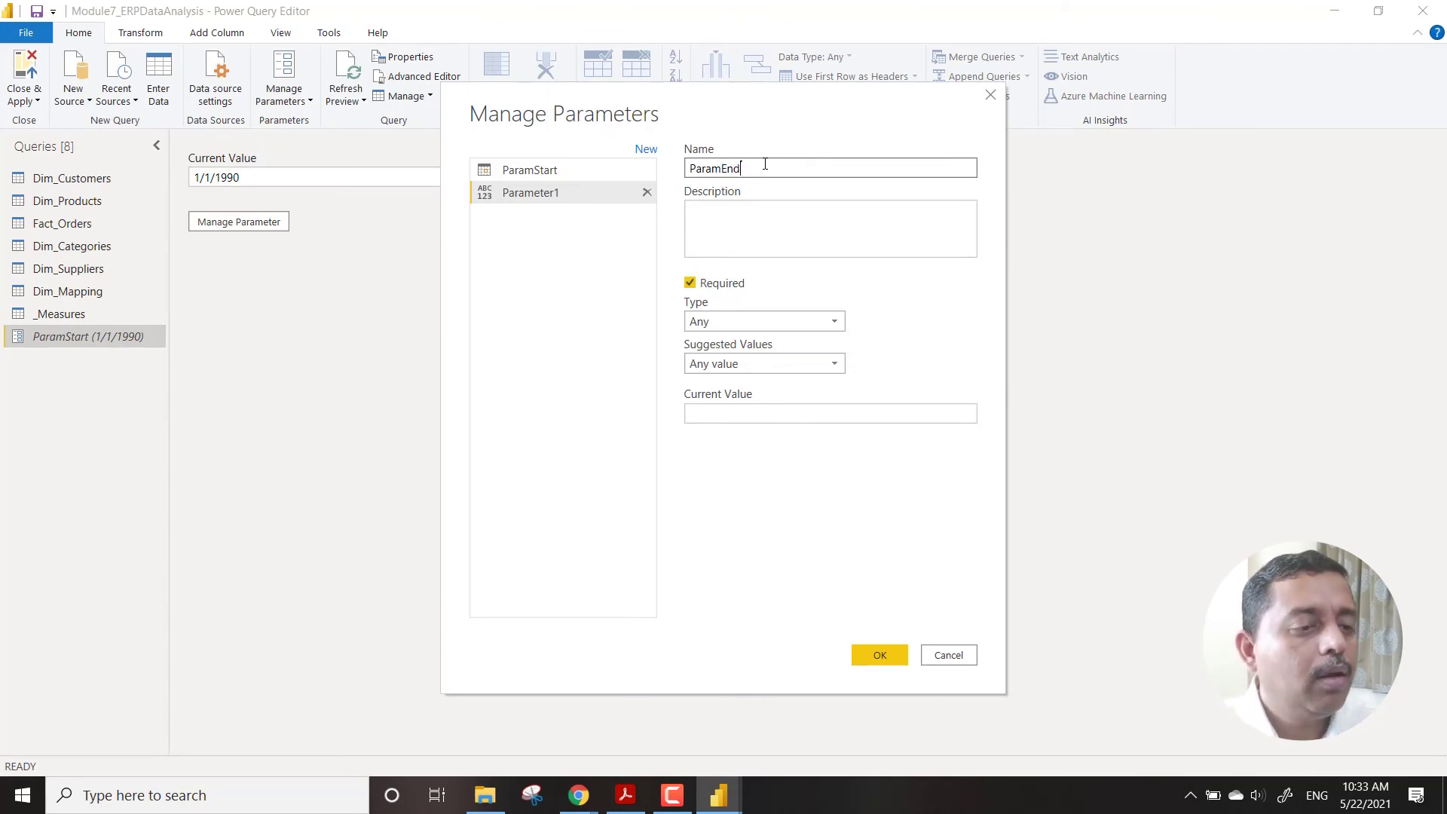
pyautogui.click(779, 317)
pyautogui.click(776, 322)
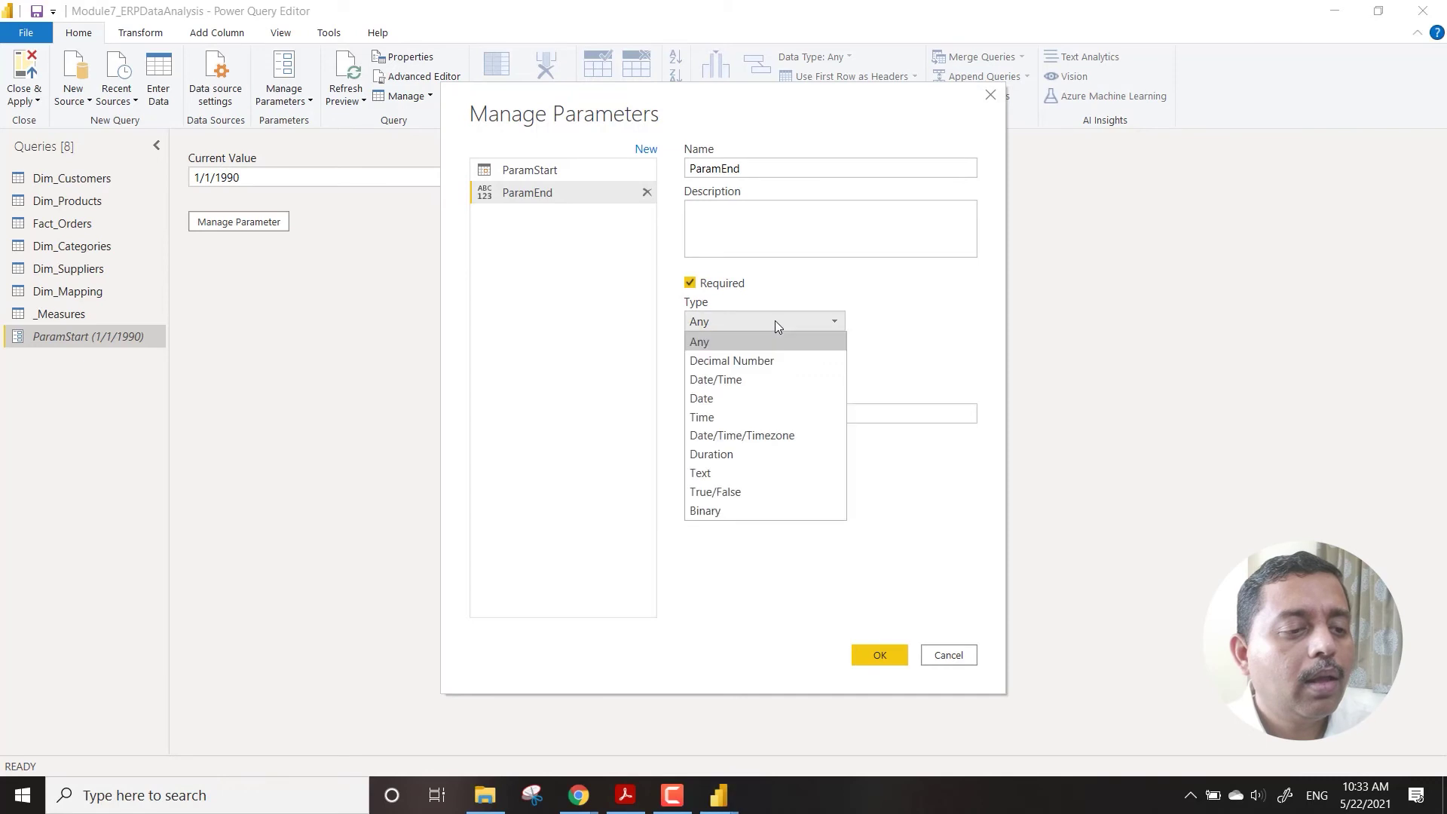
pyautogui.click(738, 398)
pyautogui.click(768, 411)
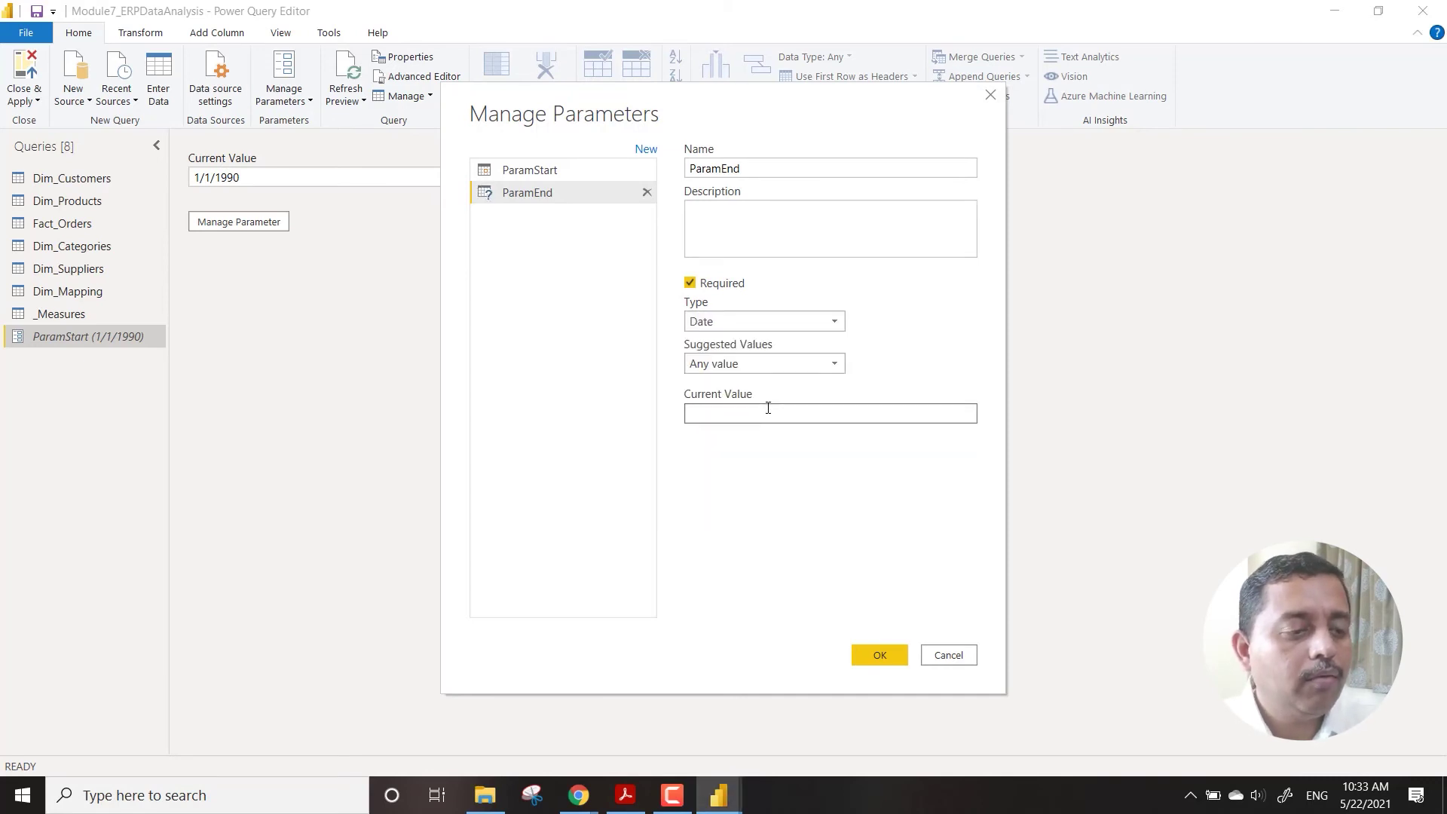
# Set ParamEnd's current value to 12/31/2030 in month/day/year format and save the parameter
pyautogui.write('31/12/')
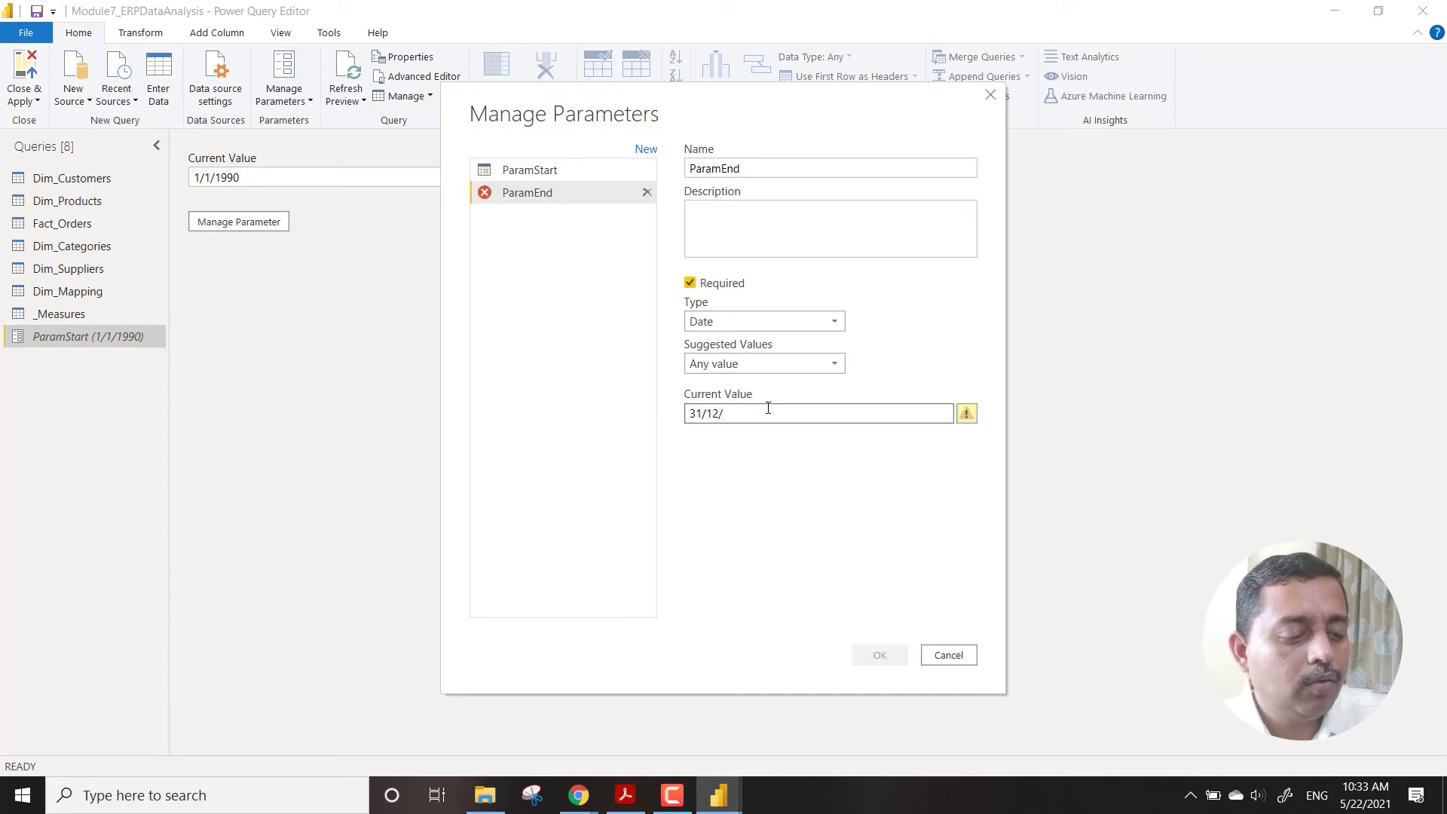
pyautogui.write('2020')
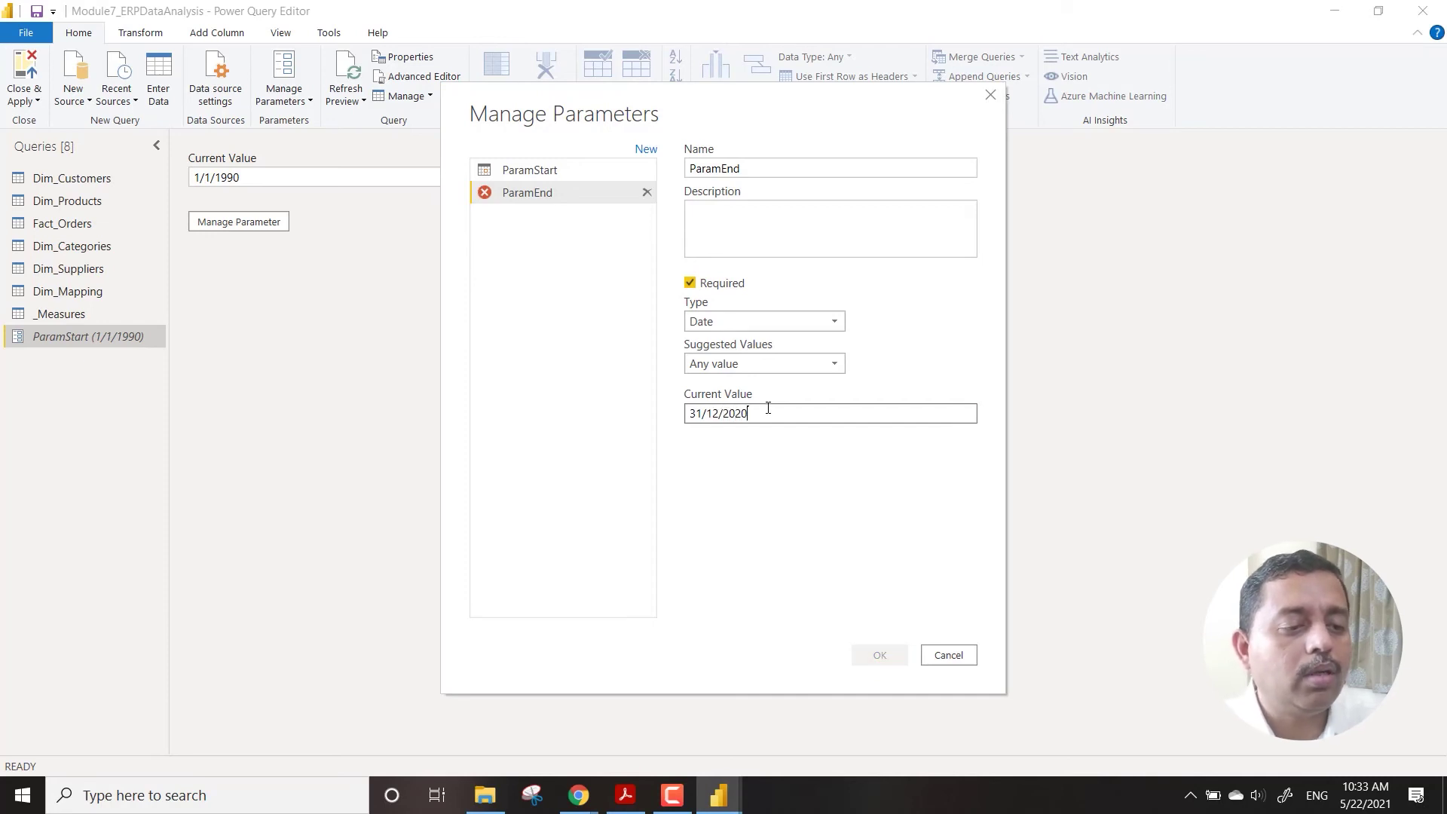
pyautogui.press('BackSpace')
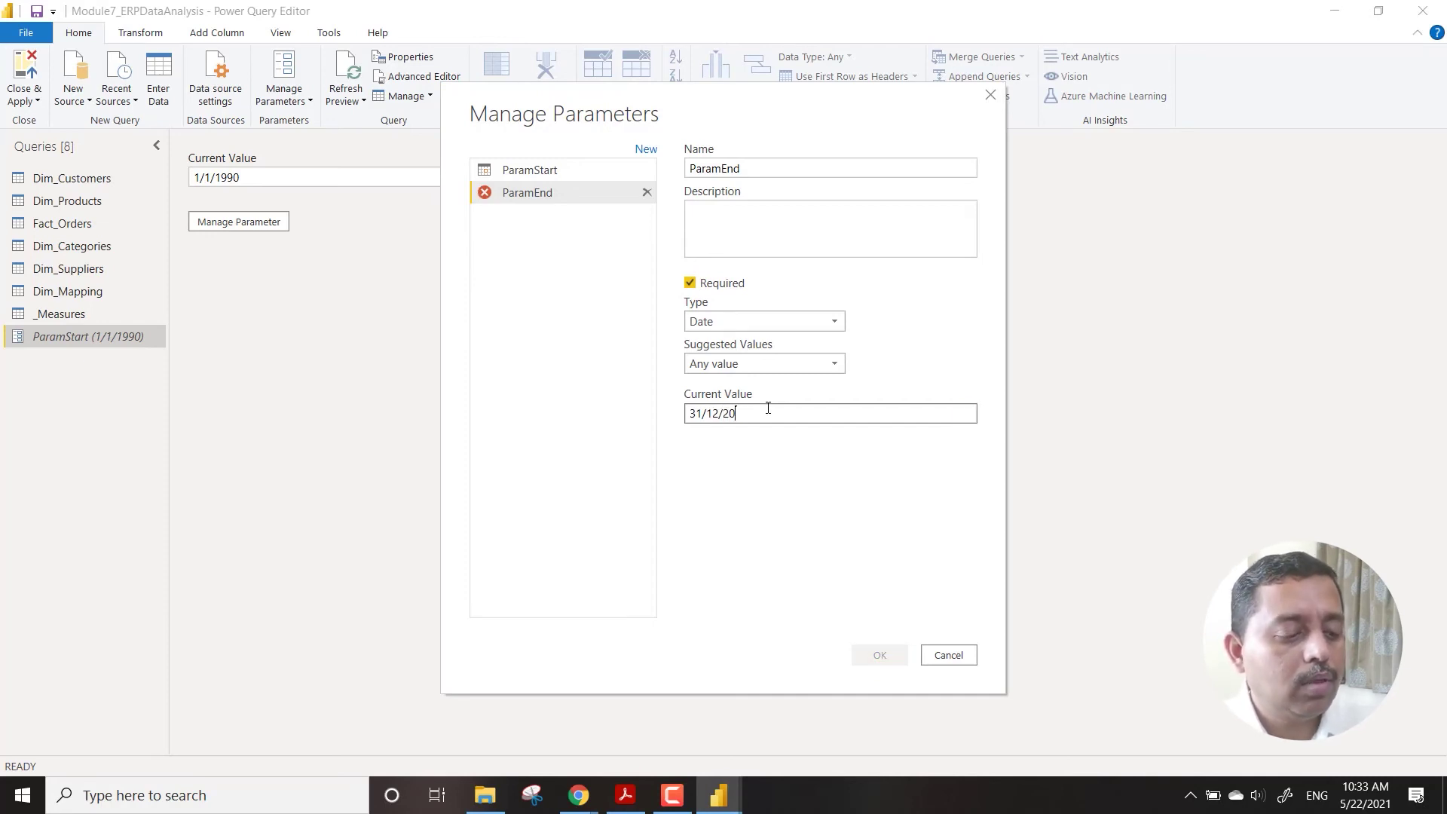
pyautogui.press('Left')
pyautogui.press('Left')
pyautogui.press('Left')
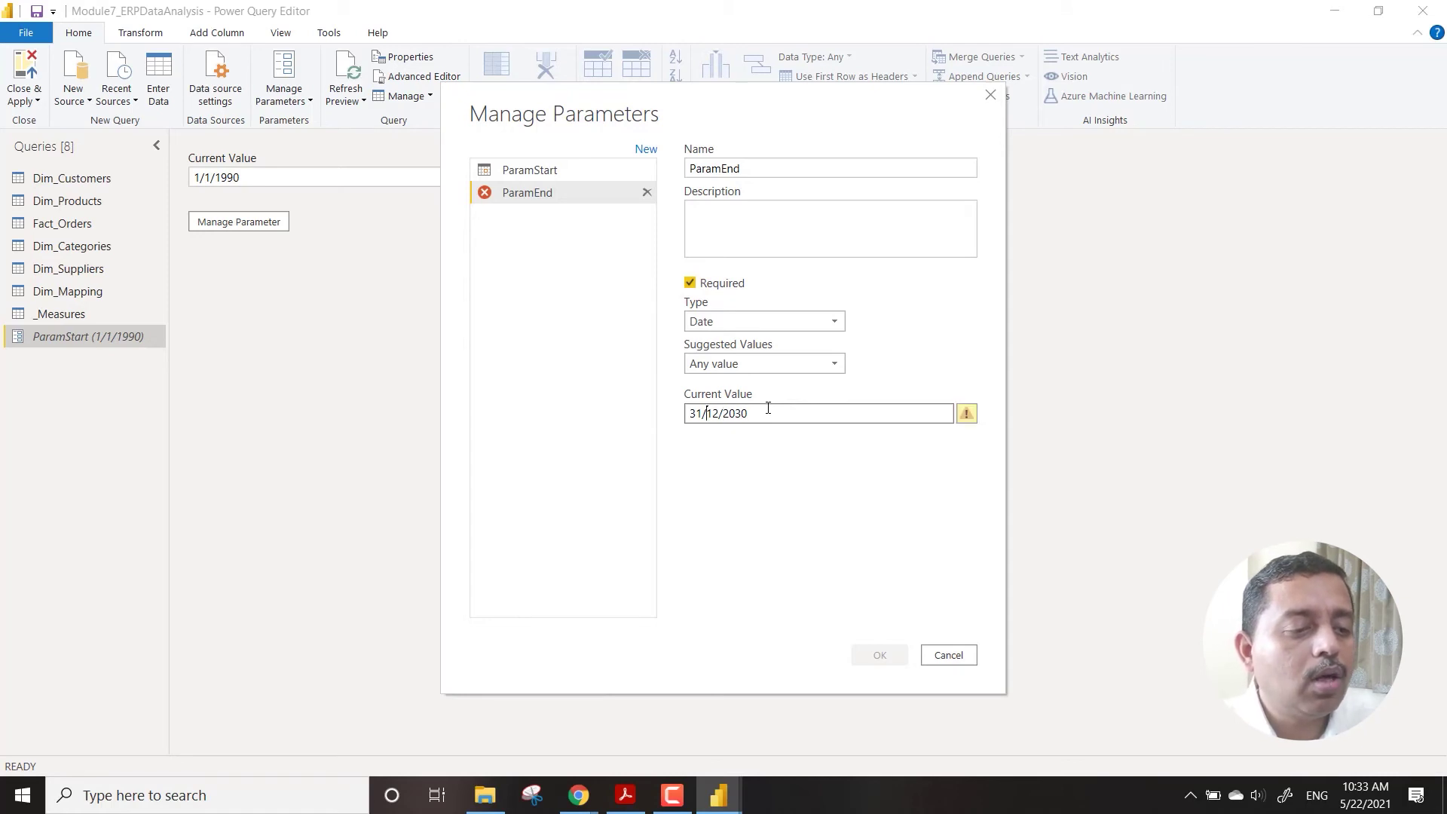
pyautogui.press('BackSpace')
pyautogui.press('BackSpace')
pyautogui.press('BackSpace')
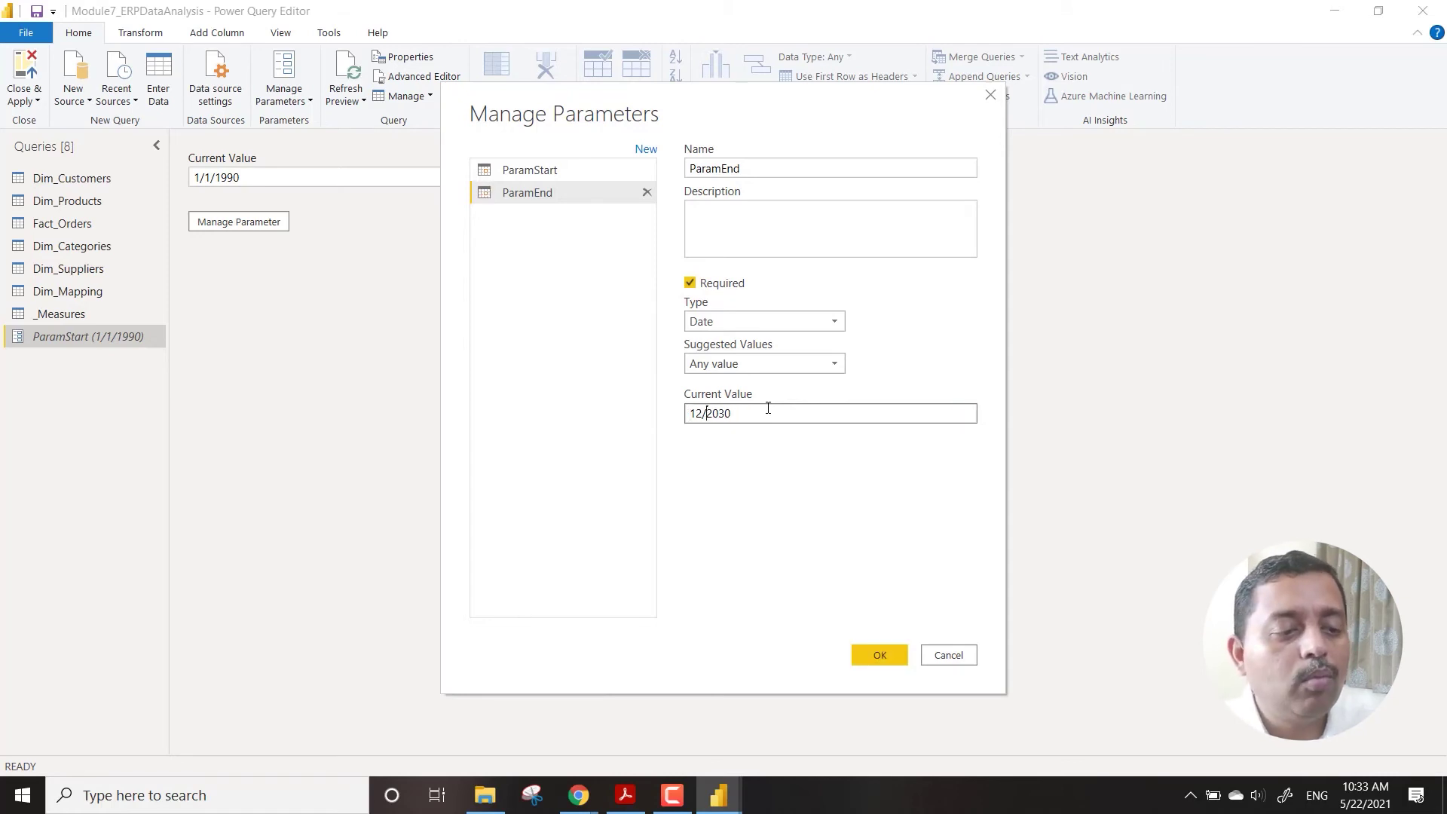
pyautogui.write('31/')
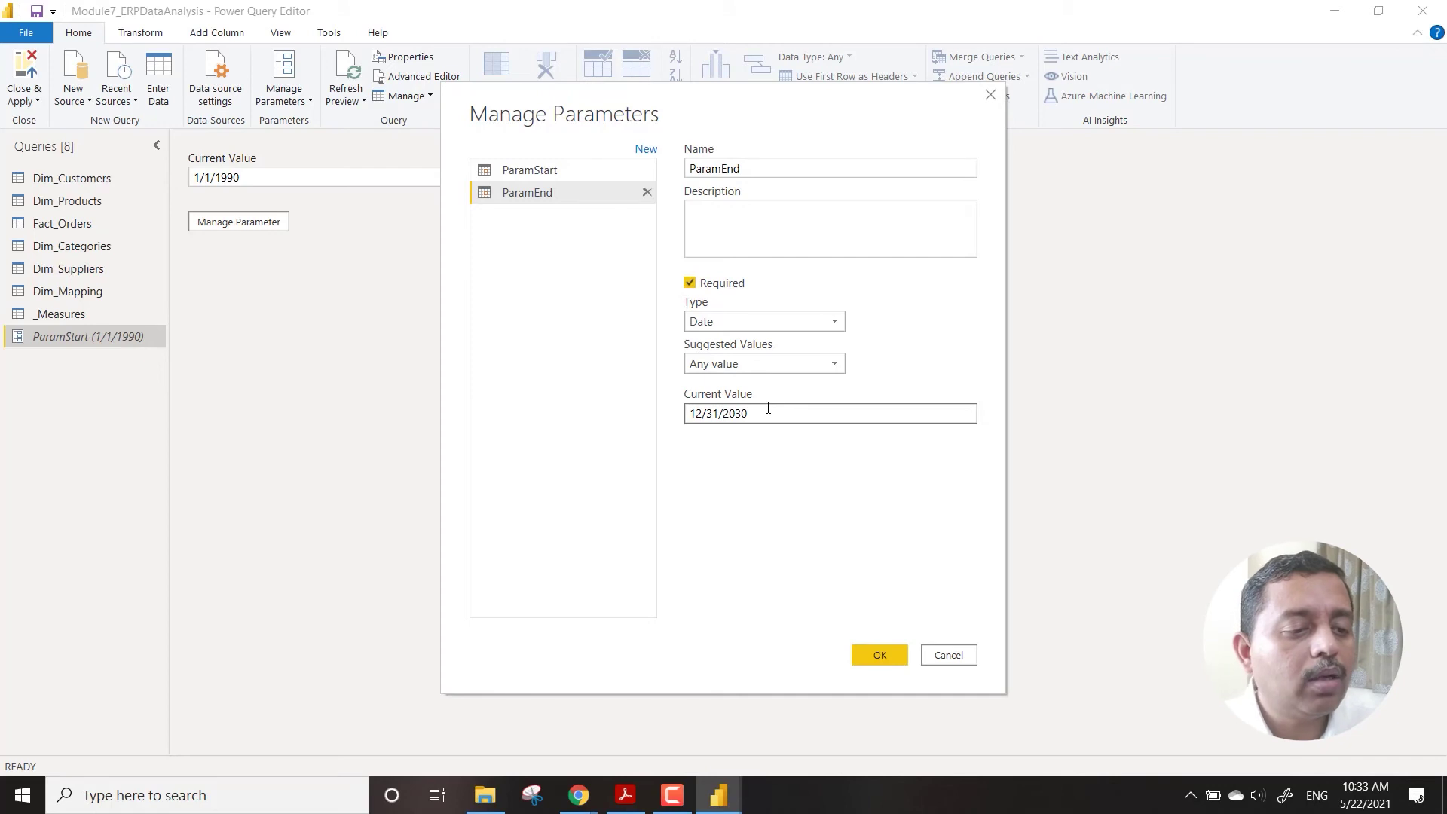
pyautogui.click(891, 657)
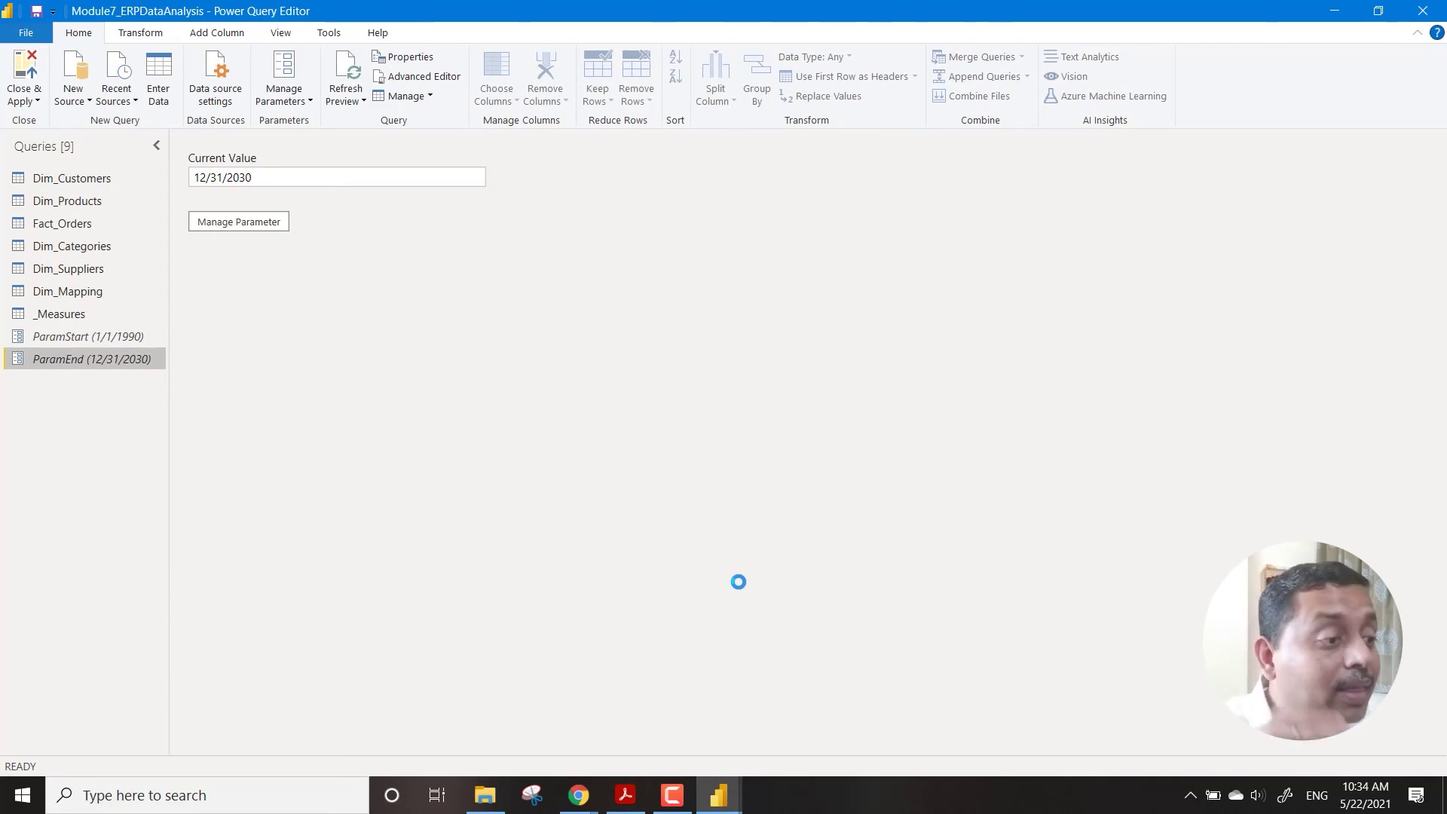
# Start a custom date filter on the OrderDate column of Fact_Orders with the condition is after or equal to the ParamStart parameter
pyautogui.click(65, 227)
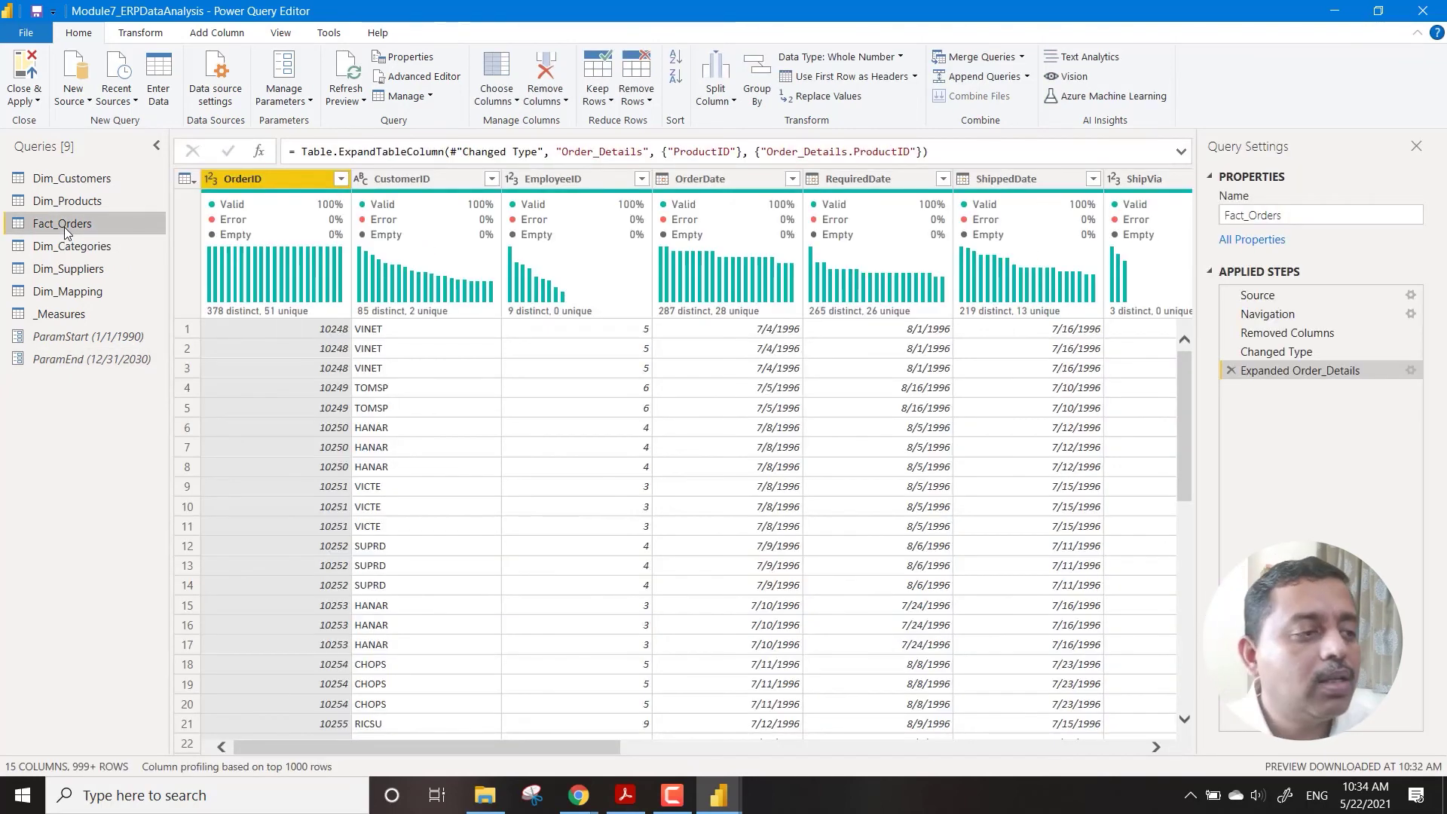
pyautogui.click(792, 179)
pyautogui.moveTo(663, 320)
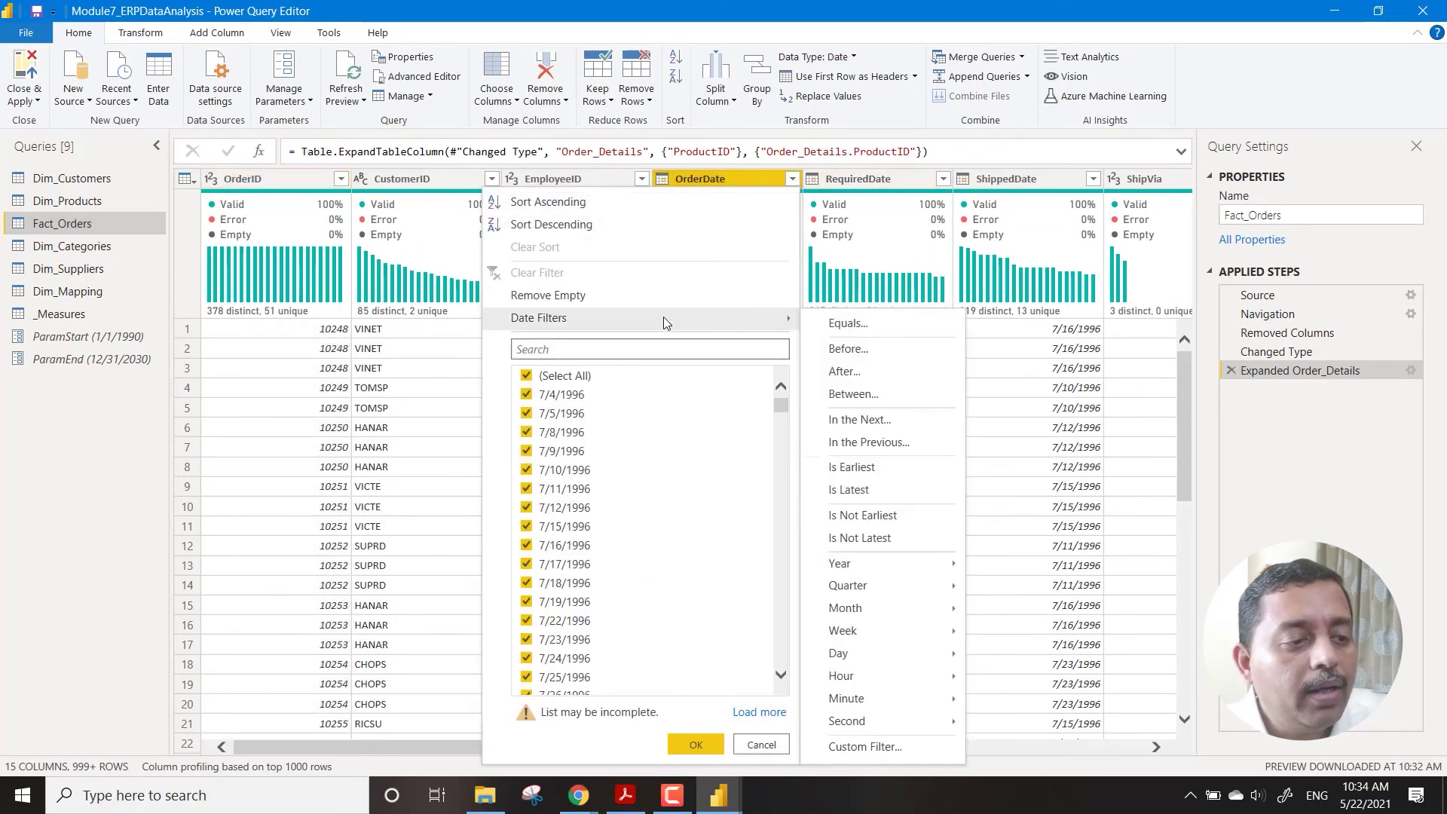
pyautogui.click(883, 746)
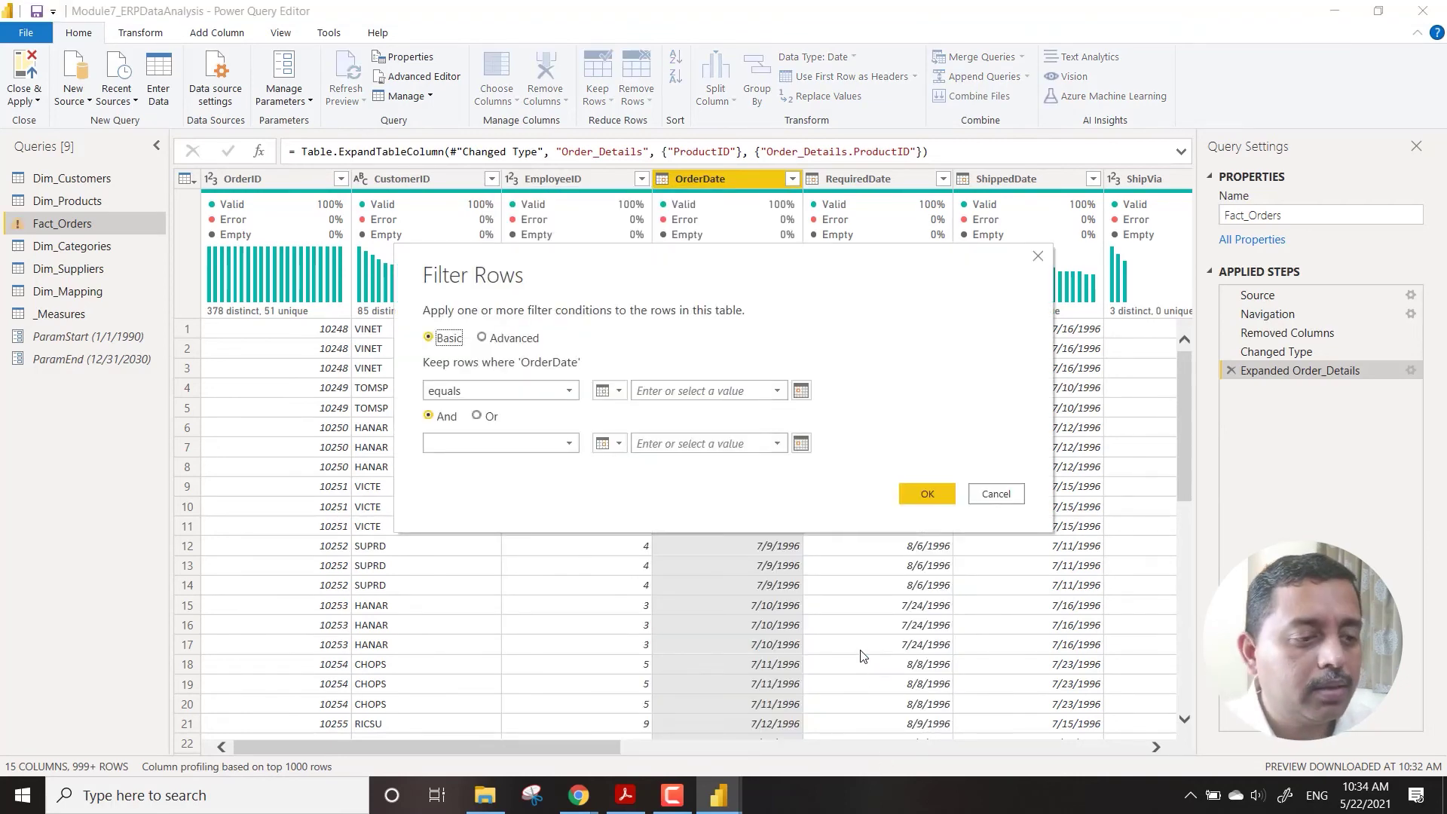
pyautogui.click(527, 391)
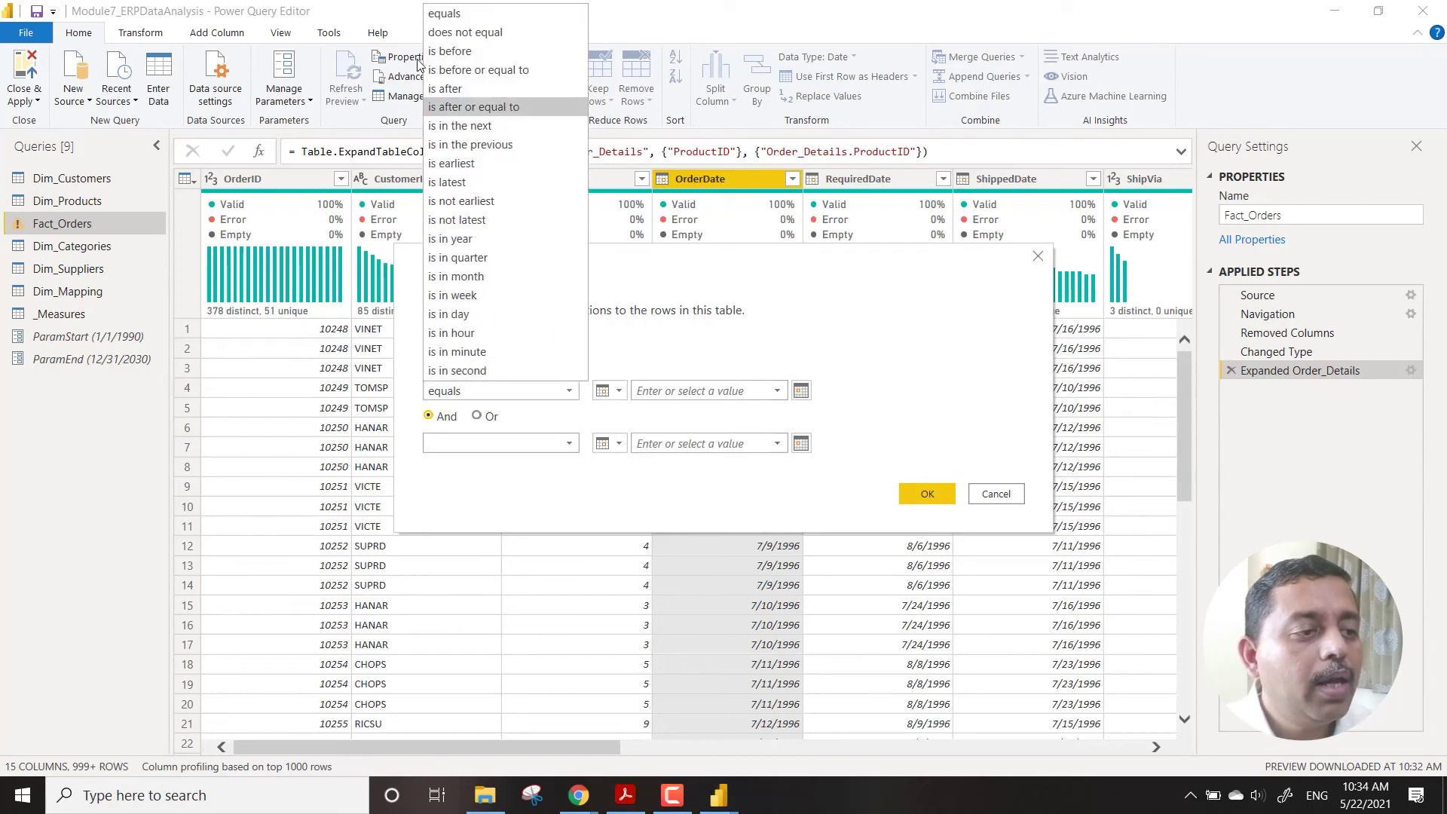
pyautogui.click(485, 107)
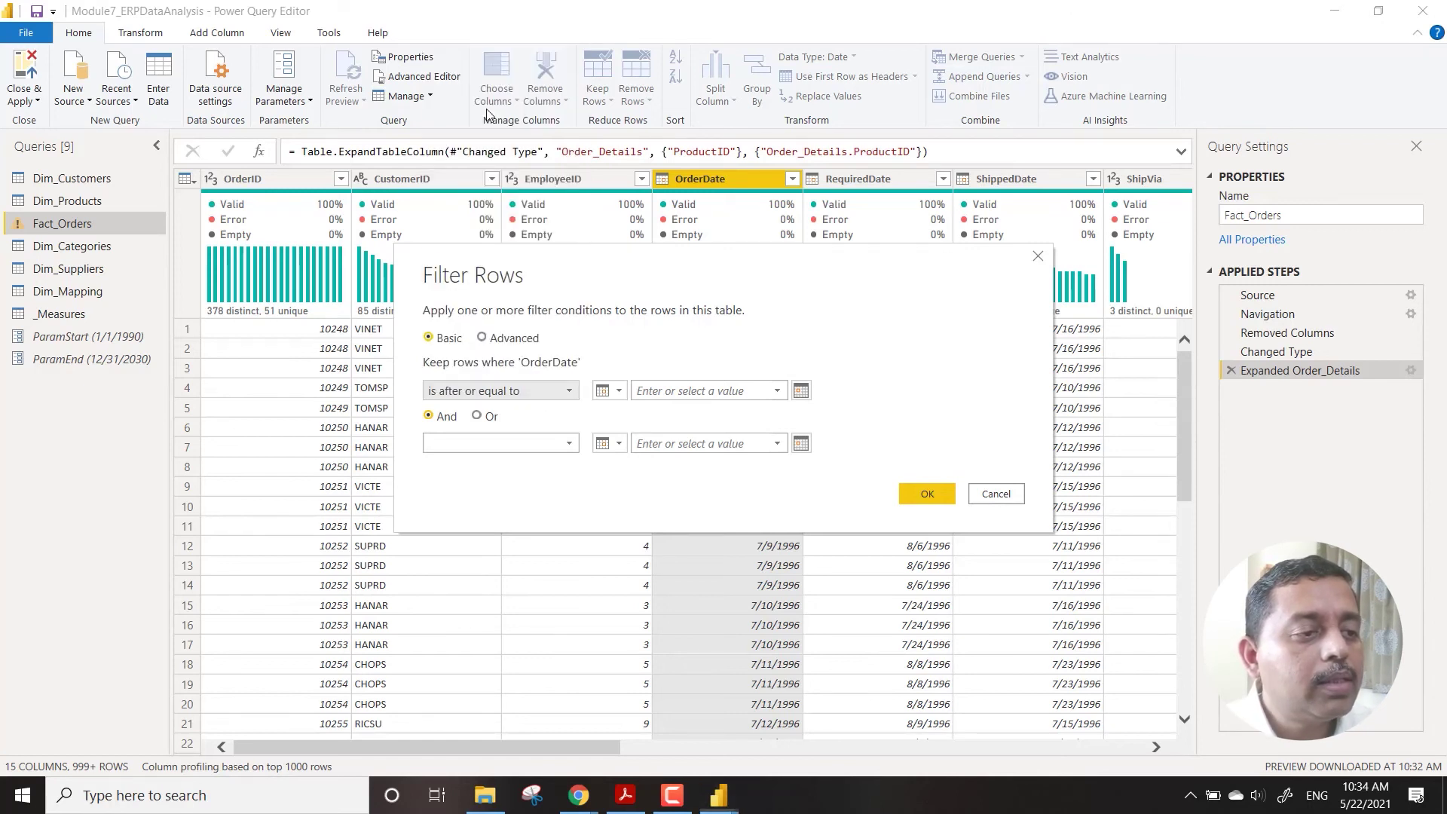
pyautogui.click(618, 391)
pyautogui.click(649, 434)
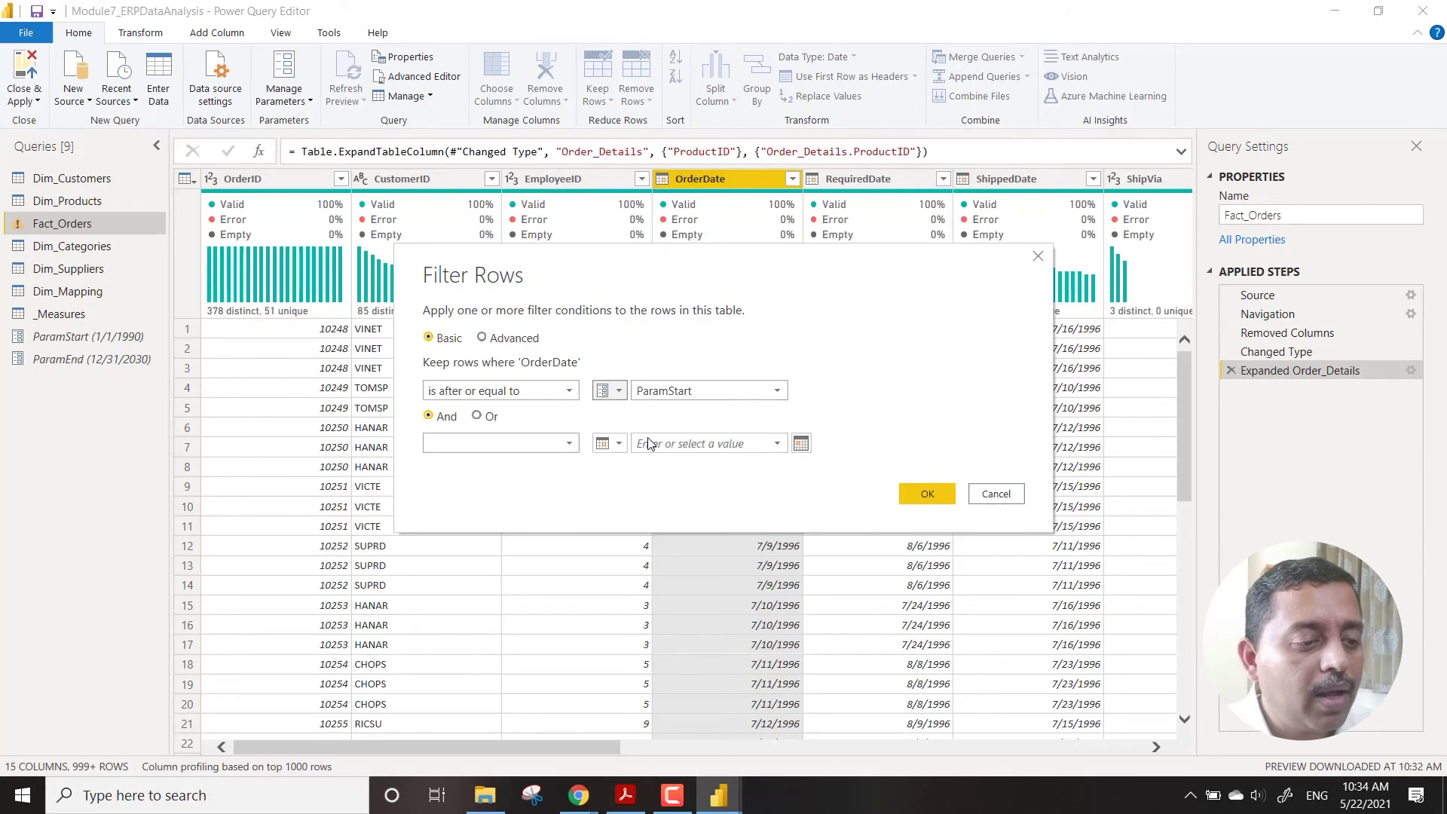
# Add the And condition is before or equal to the ParamEnd parameter to the OrderDate filter, then close the editor and apply the changes
pyautogui.click(568, 443)
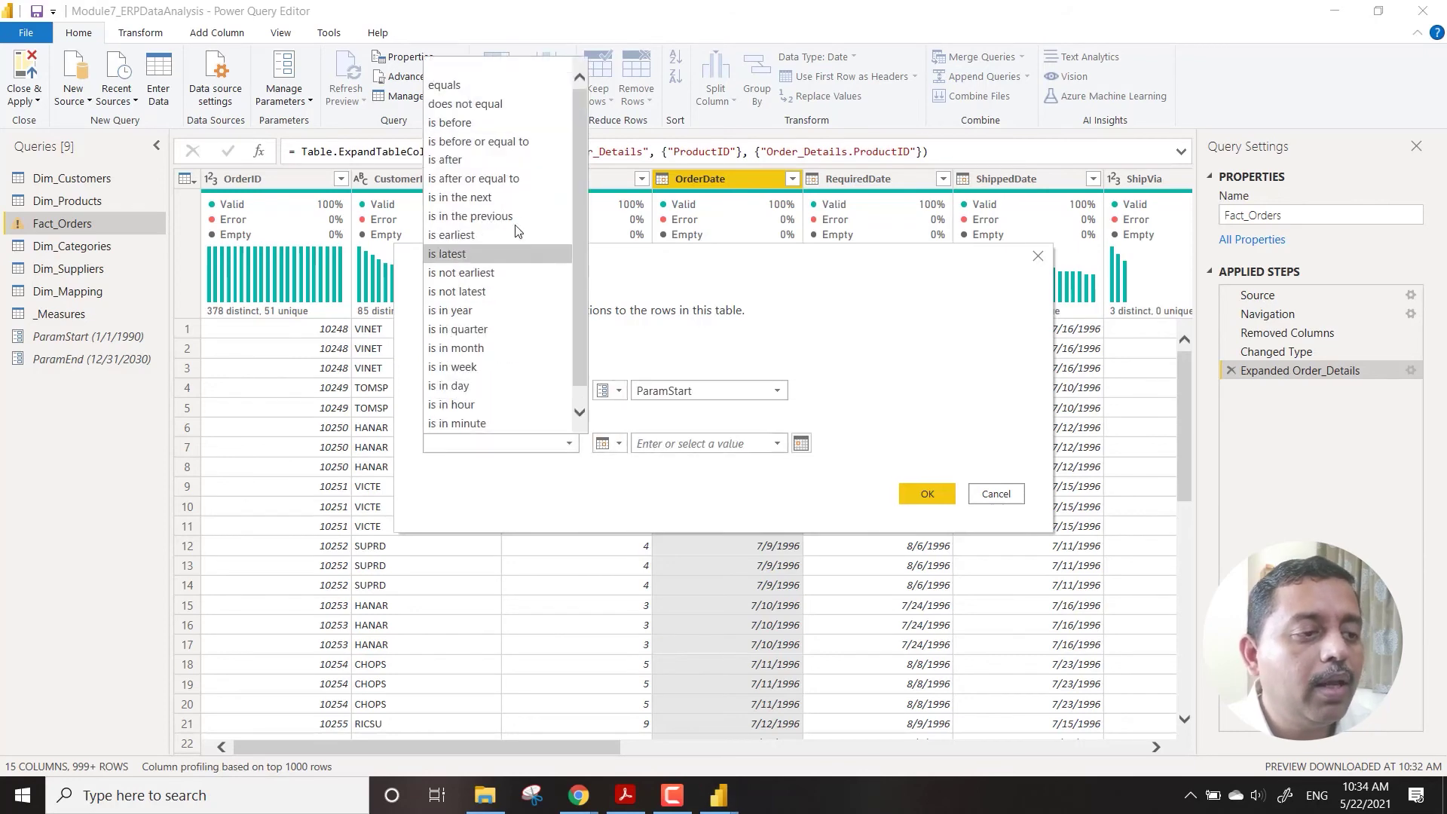
pyautogui.click(482, 141)
pyautogui.click(619, 443)
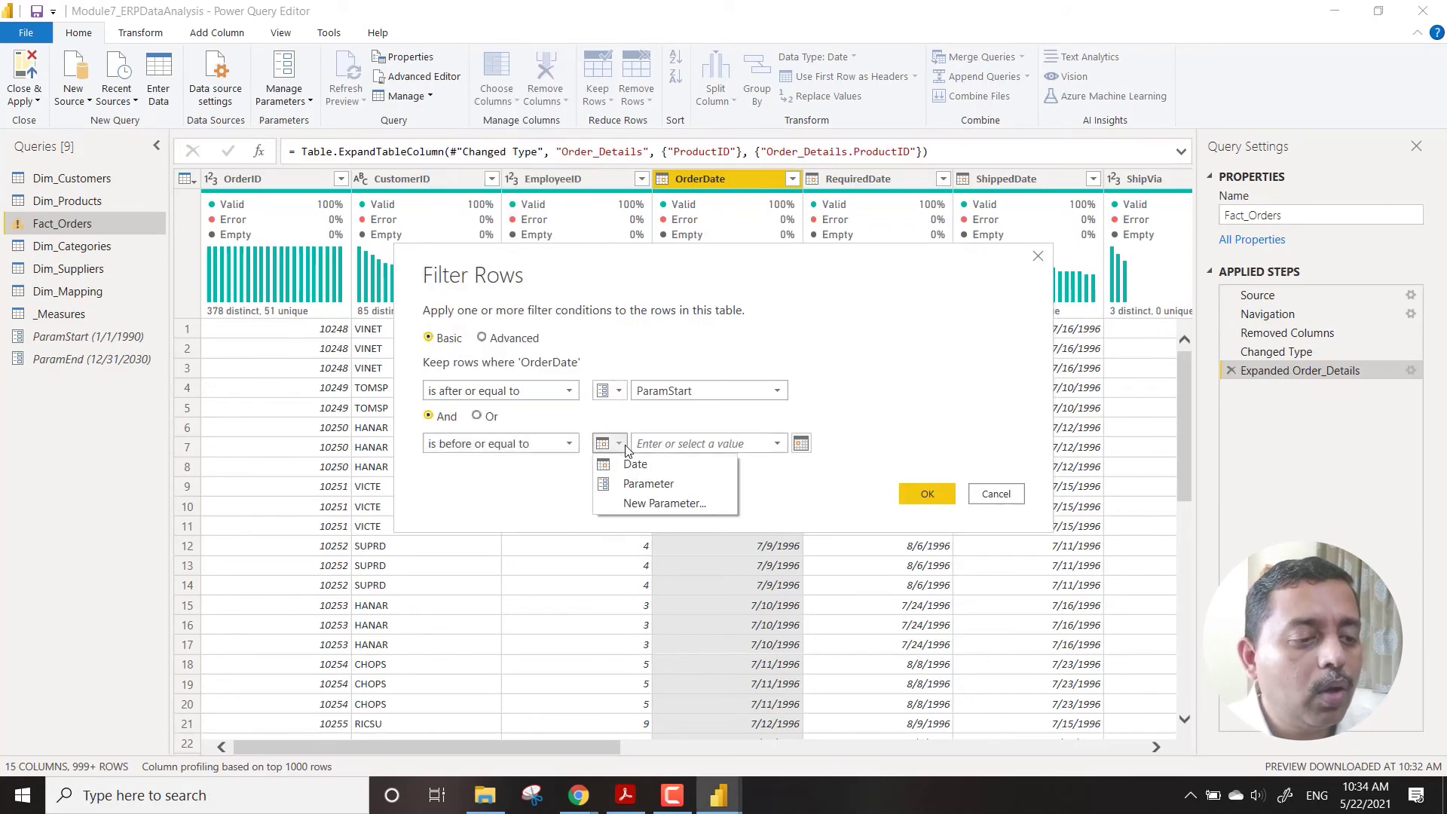
pyautogui.click(648, 483)
pyautogui.click(746, 446)
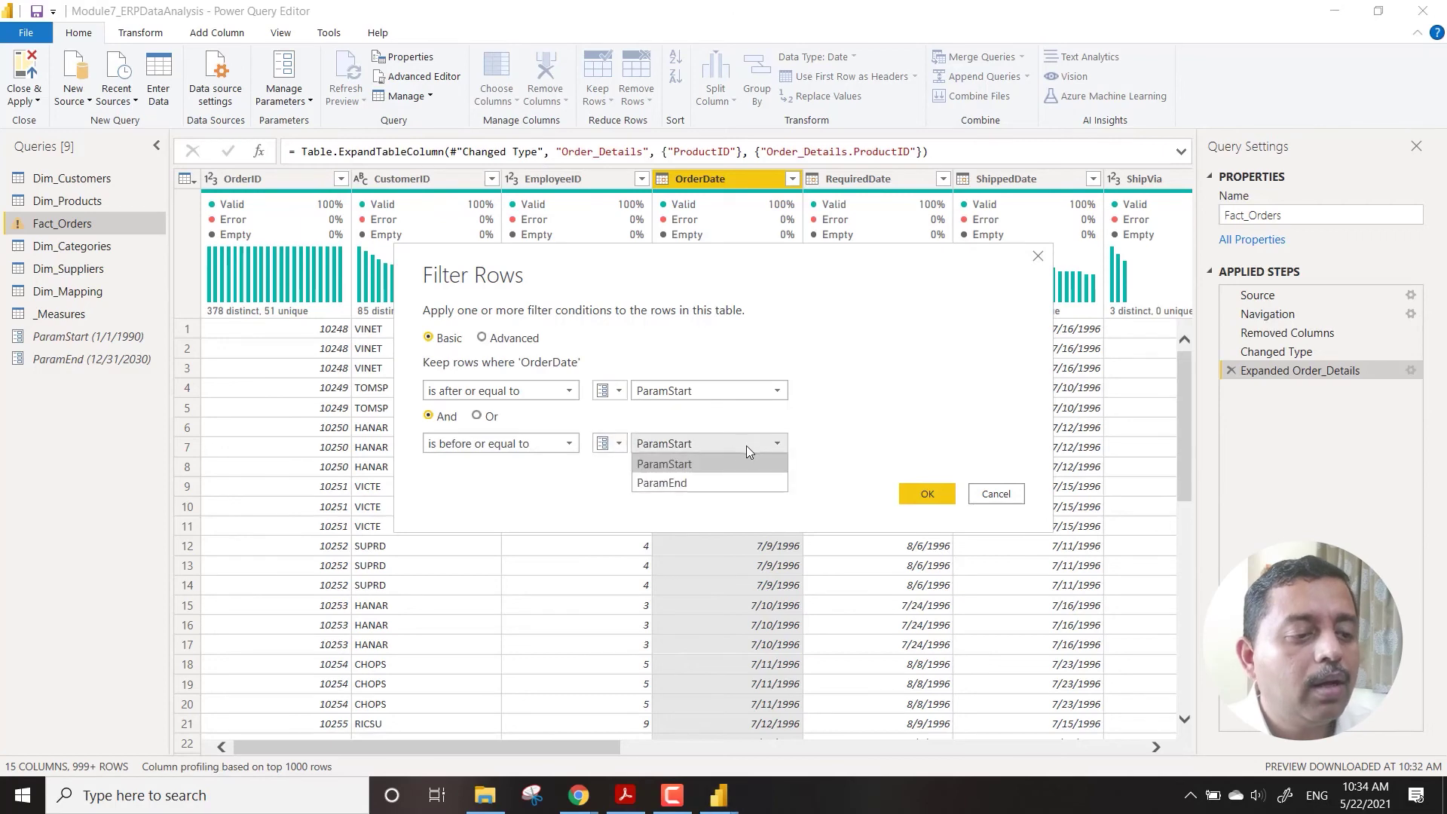
pyautogui.click(684, 481)
pyautogui.click(927, 494)
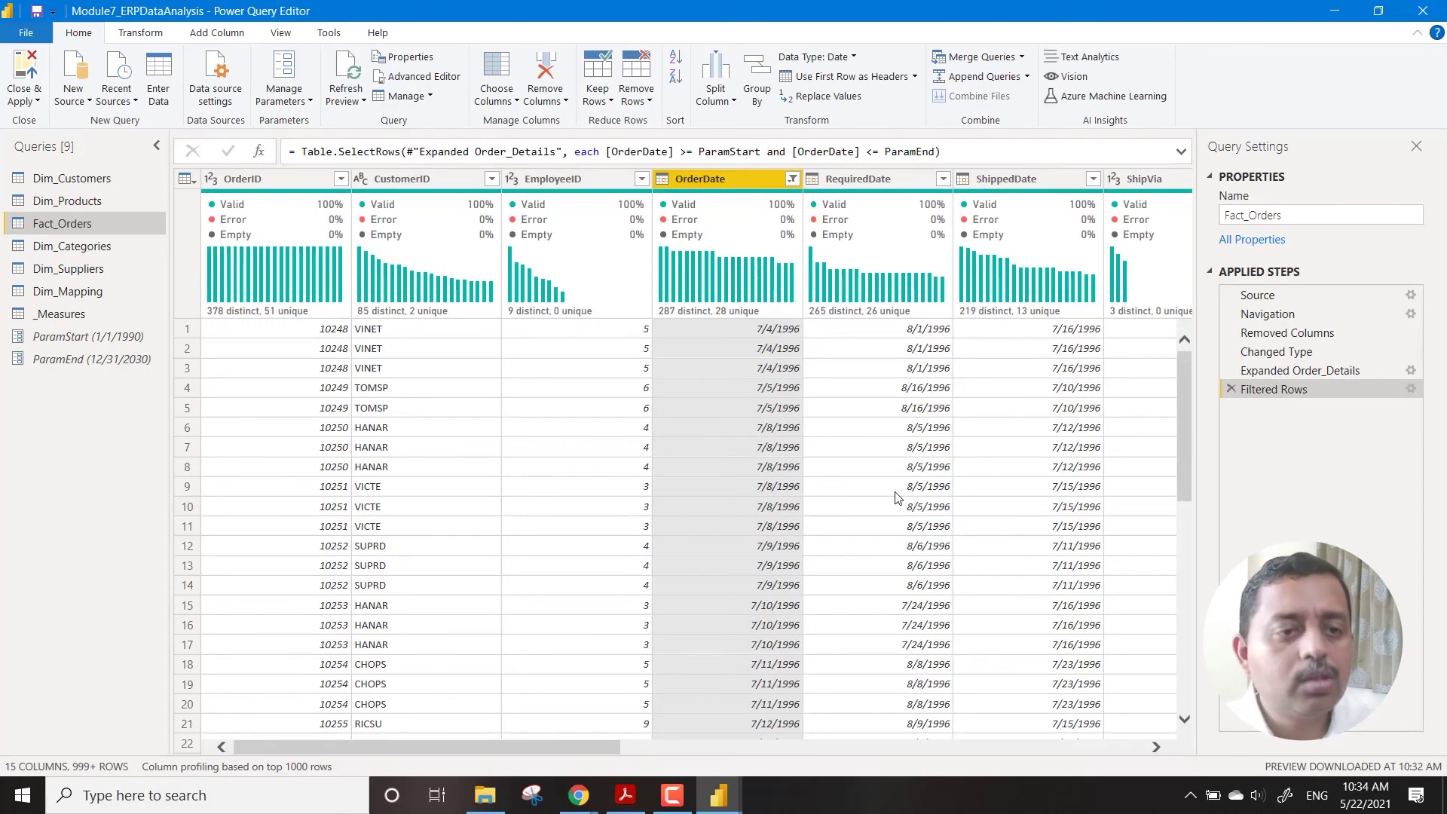
pyautogui.click(28, 100)
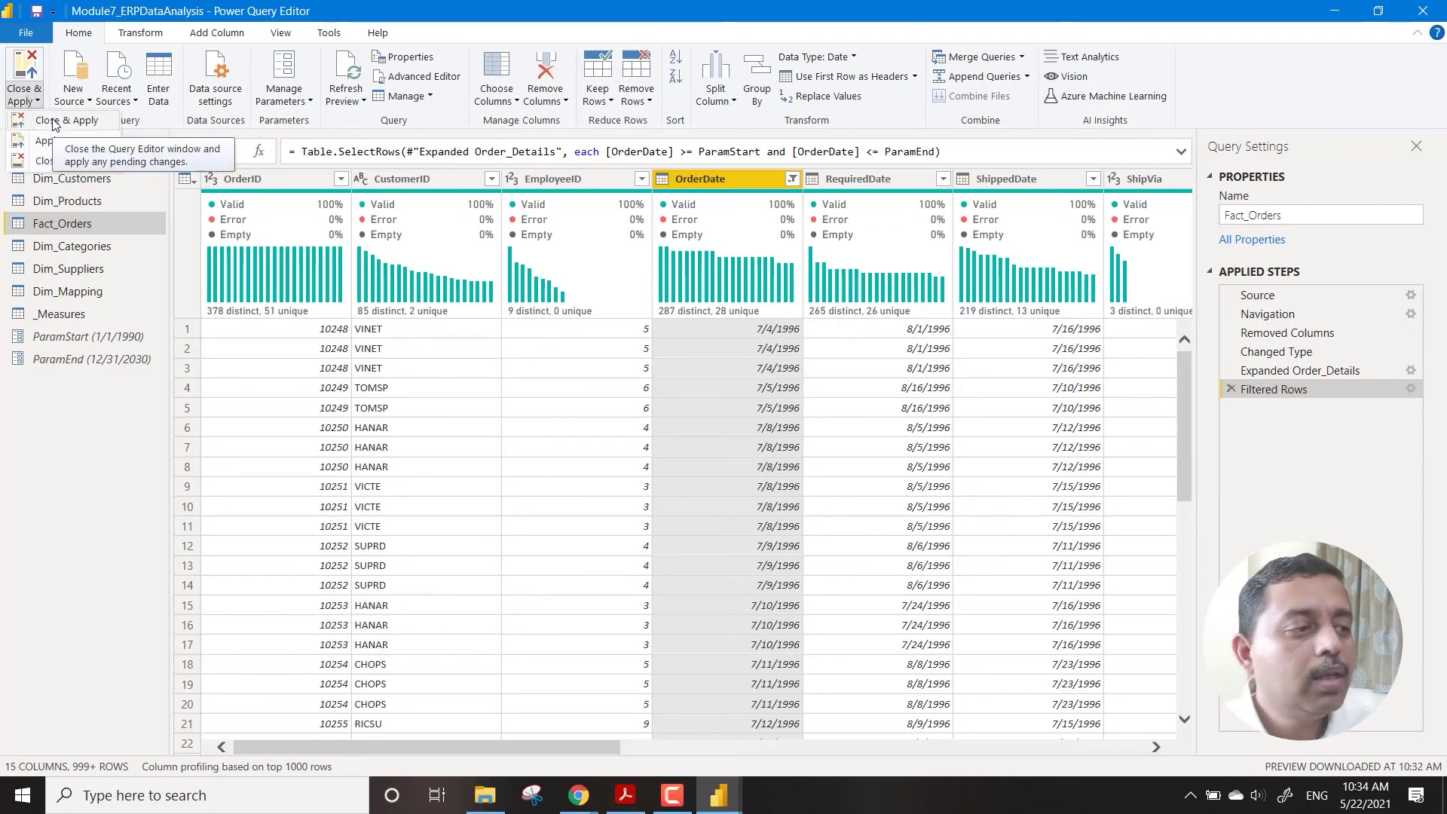
pyautogui.click(54, 121)
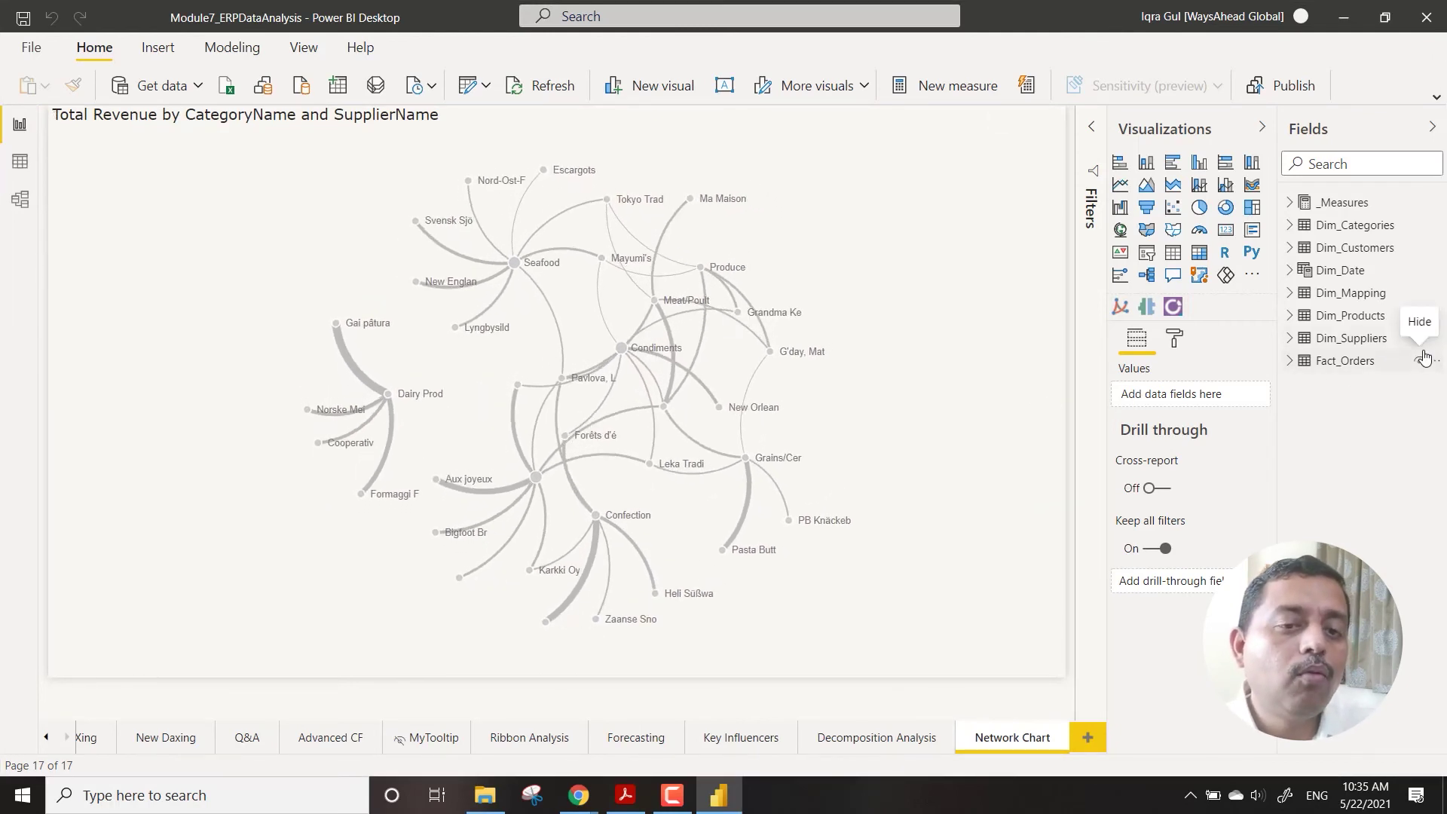
# Review the incremental refresh settings of the Fact_Orders table and leave them without applying anything
pyautogui.rightClick(1363, 363)
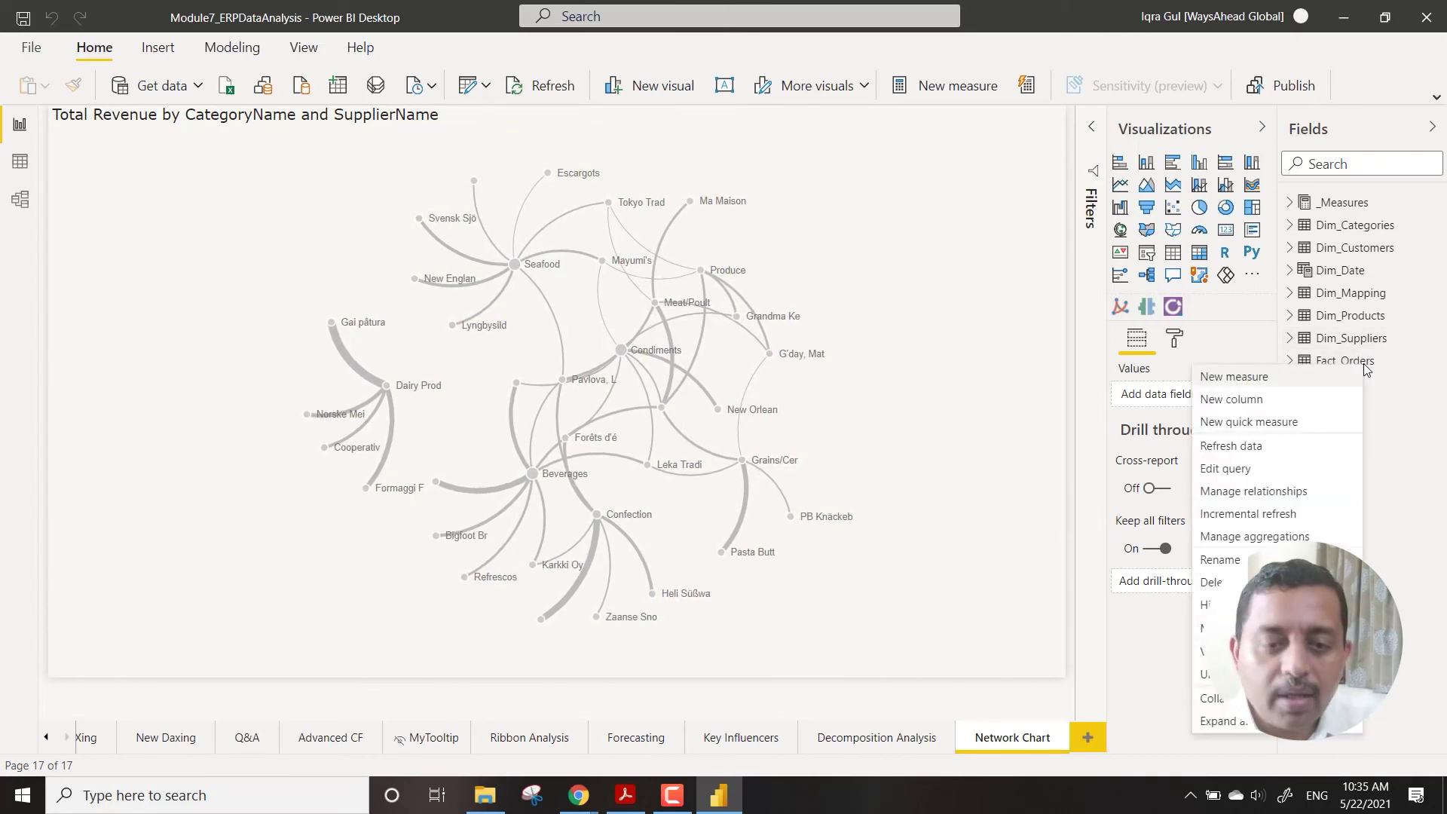
pyautogui.click(1276, 519)
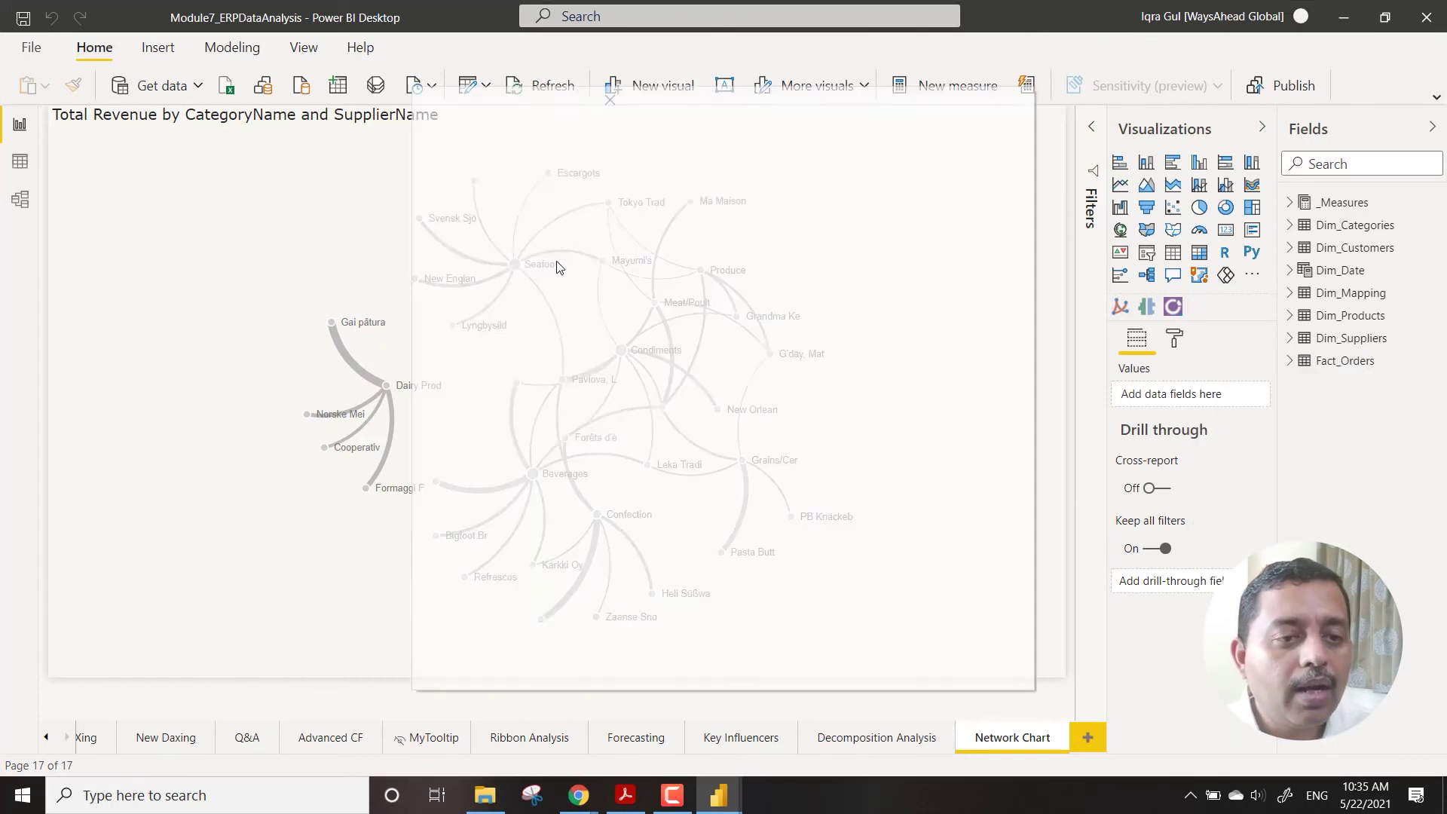
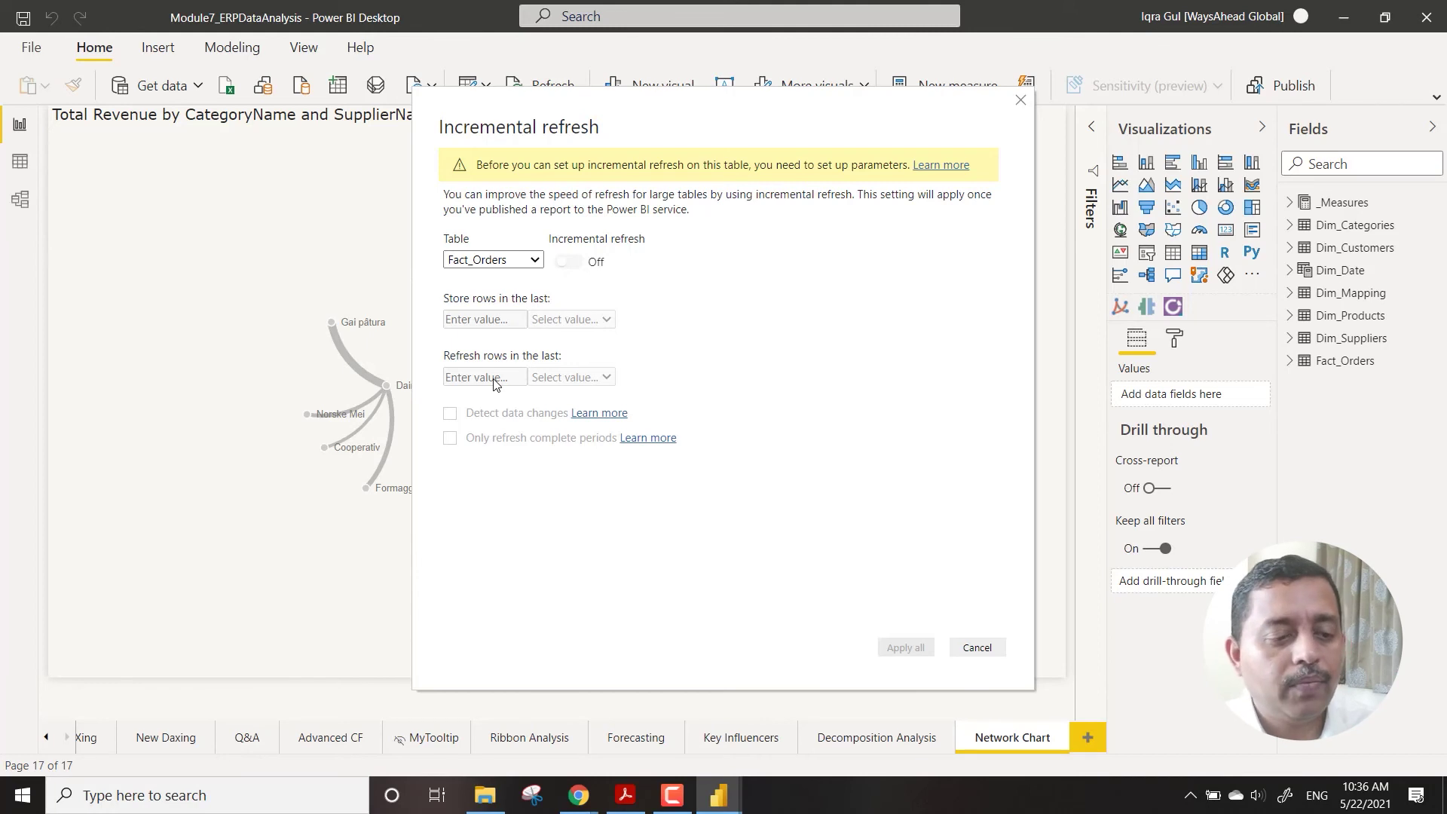
pyautogui.click(977, 647)
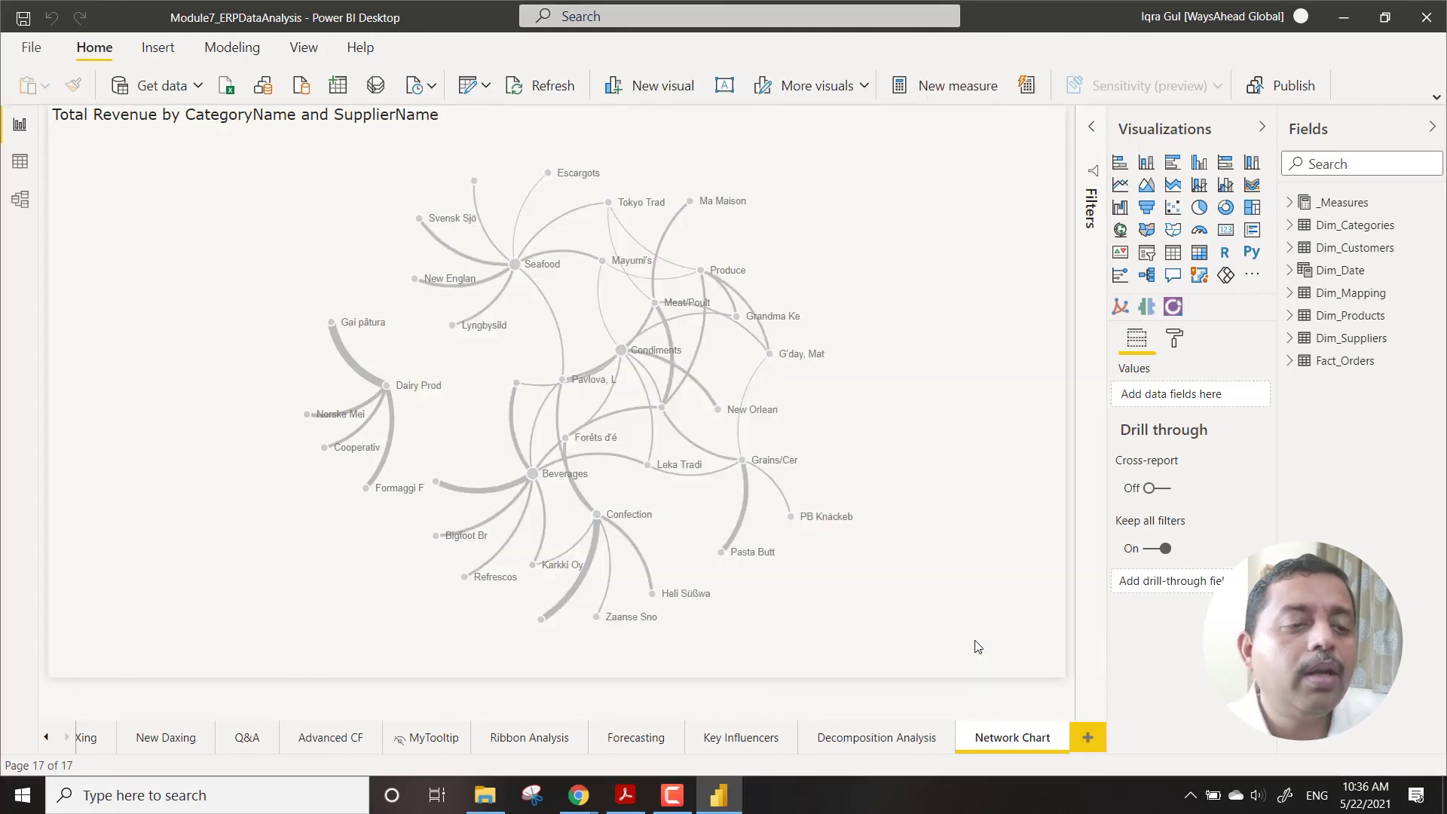
# Close the report with its changes saved, and open the Masterclass workspace of the Power BI service in Chrome
pyautogui.click(1415, 23)
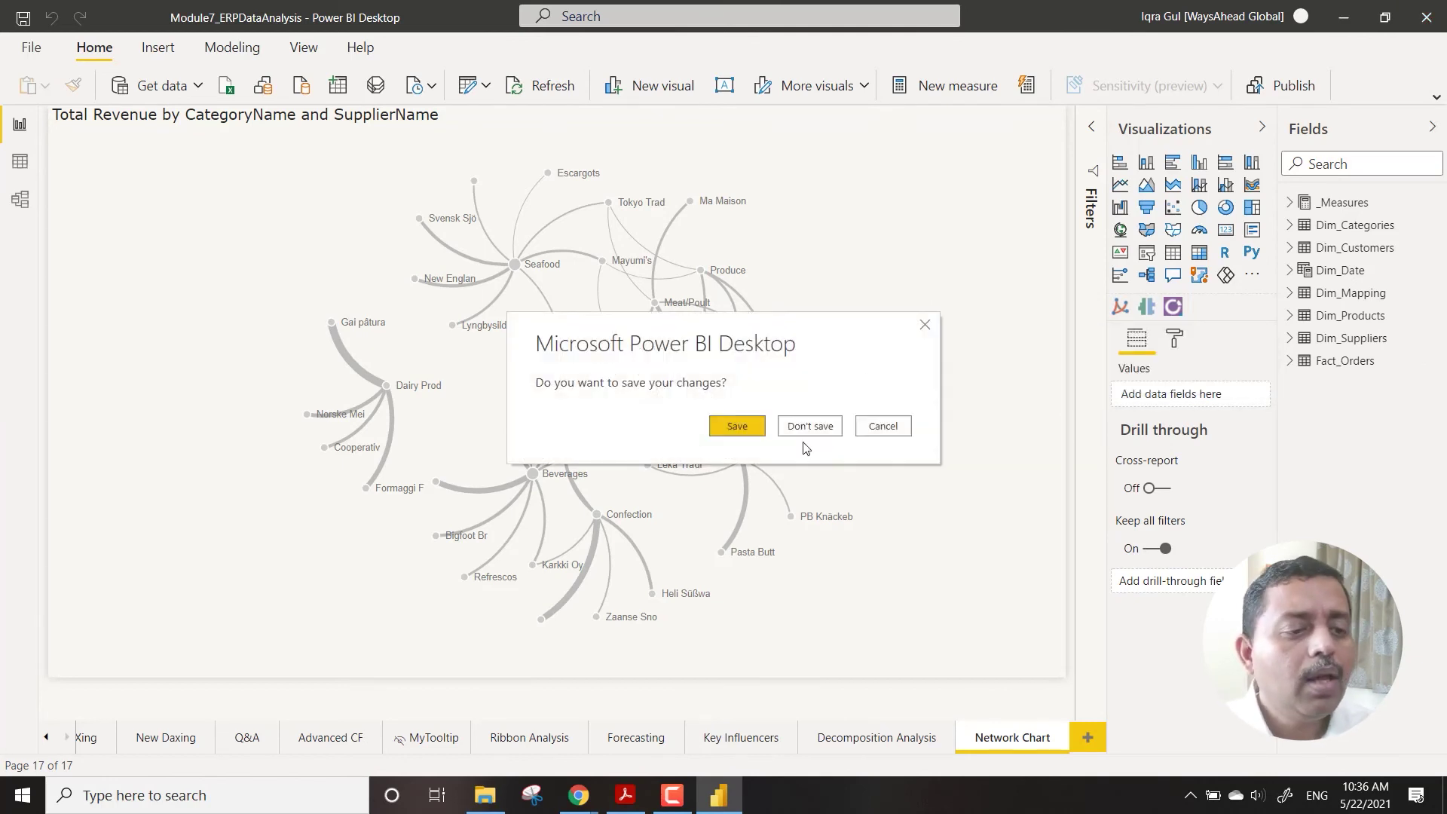
pyautogui.click(746, 429)
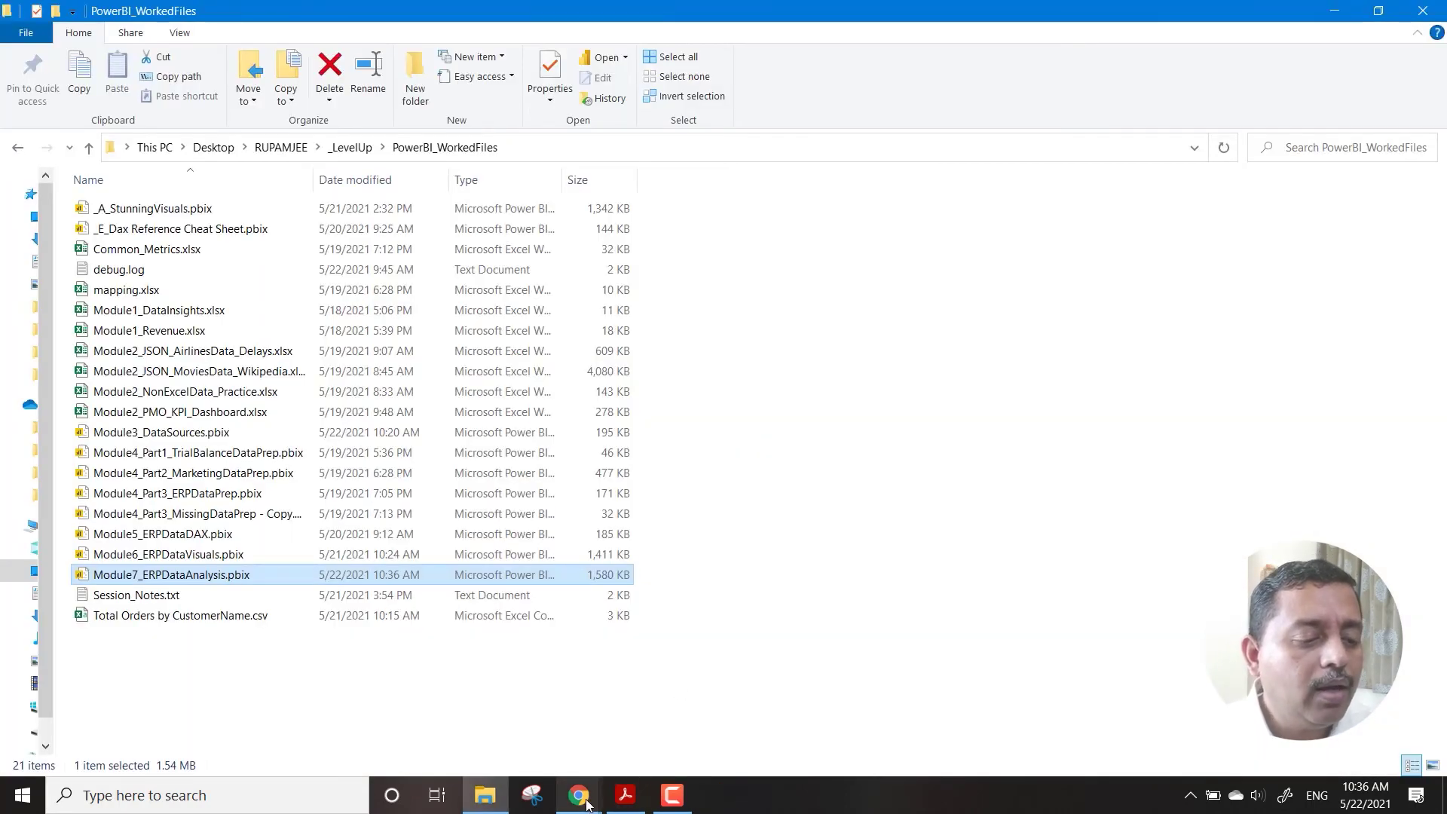
pyautogui.moveTo(580, 805)
pyautogui.click(667, 760)
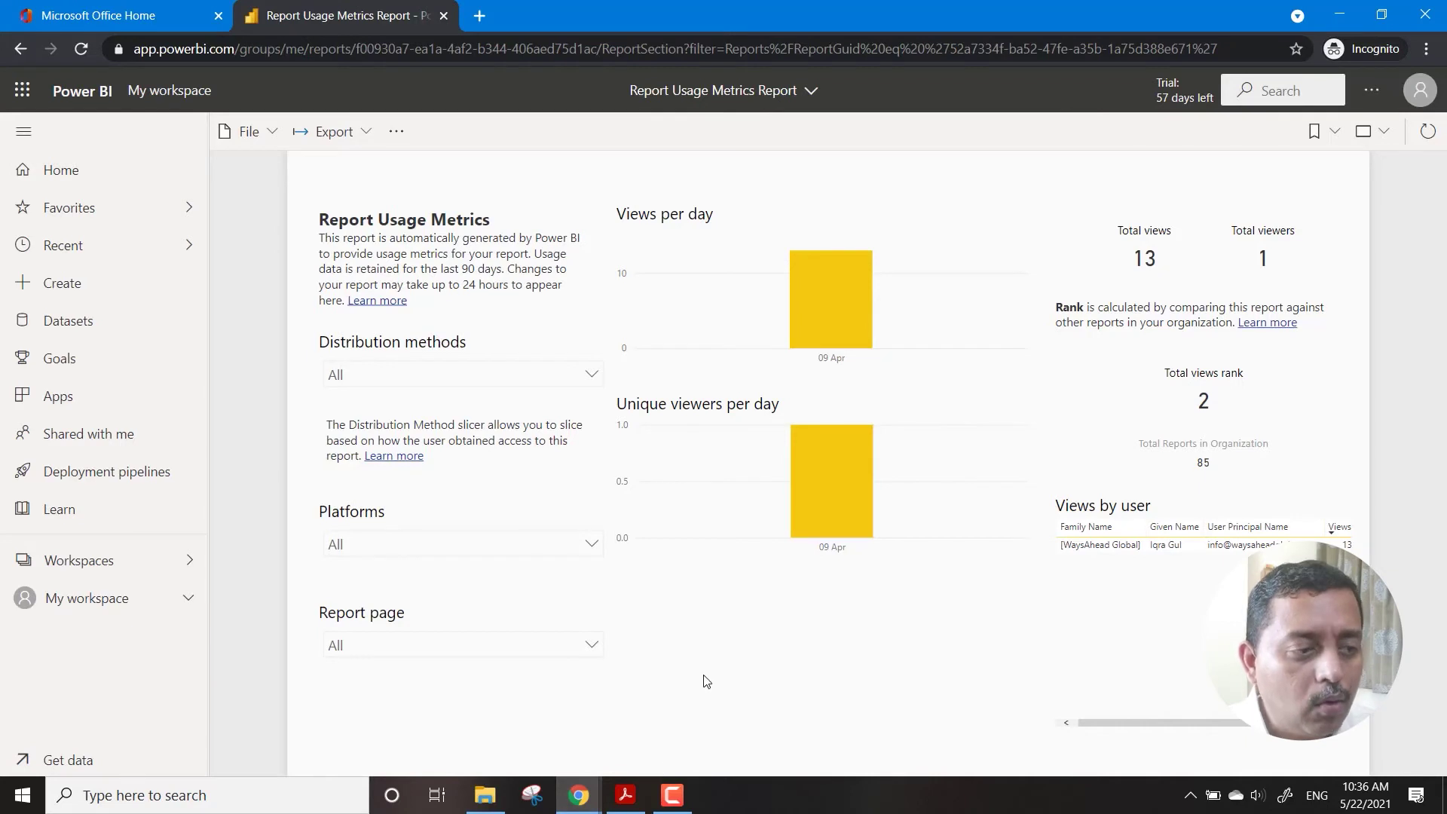
pyautogui.click(142, 577)
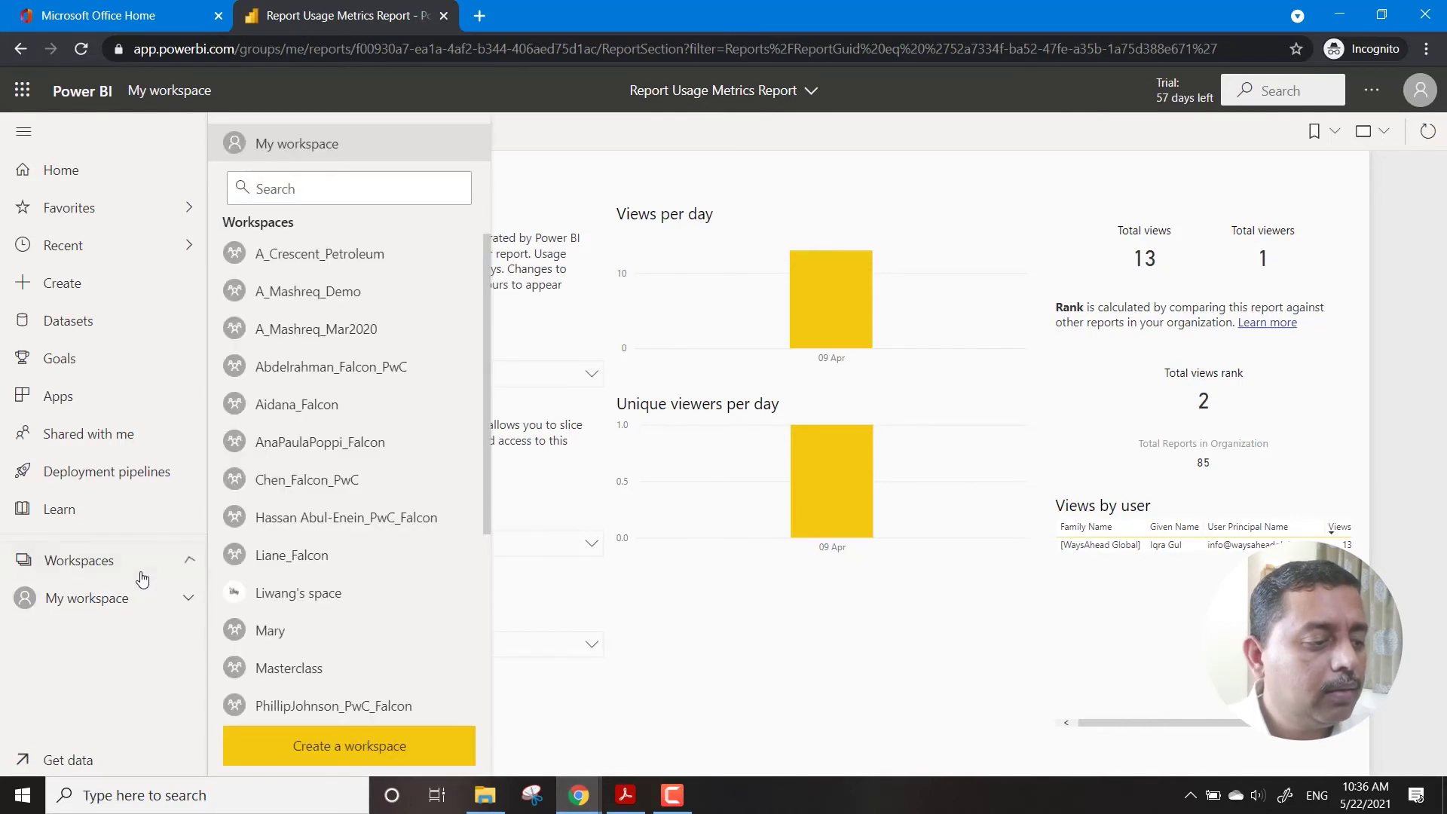
pyautogui.click(323, 668)
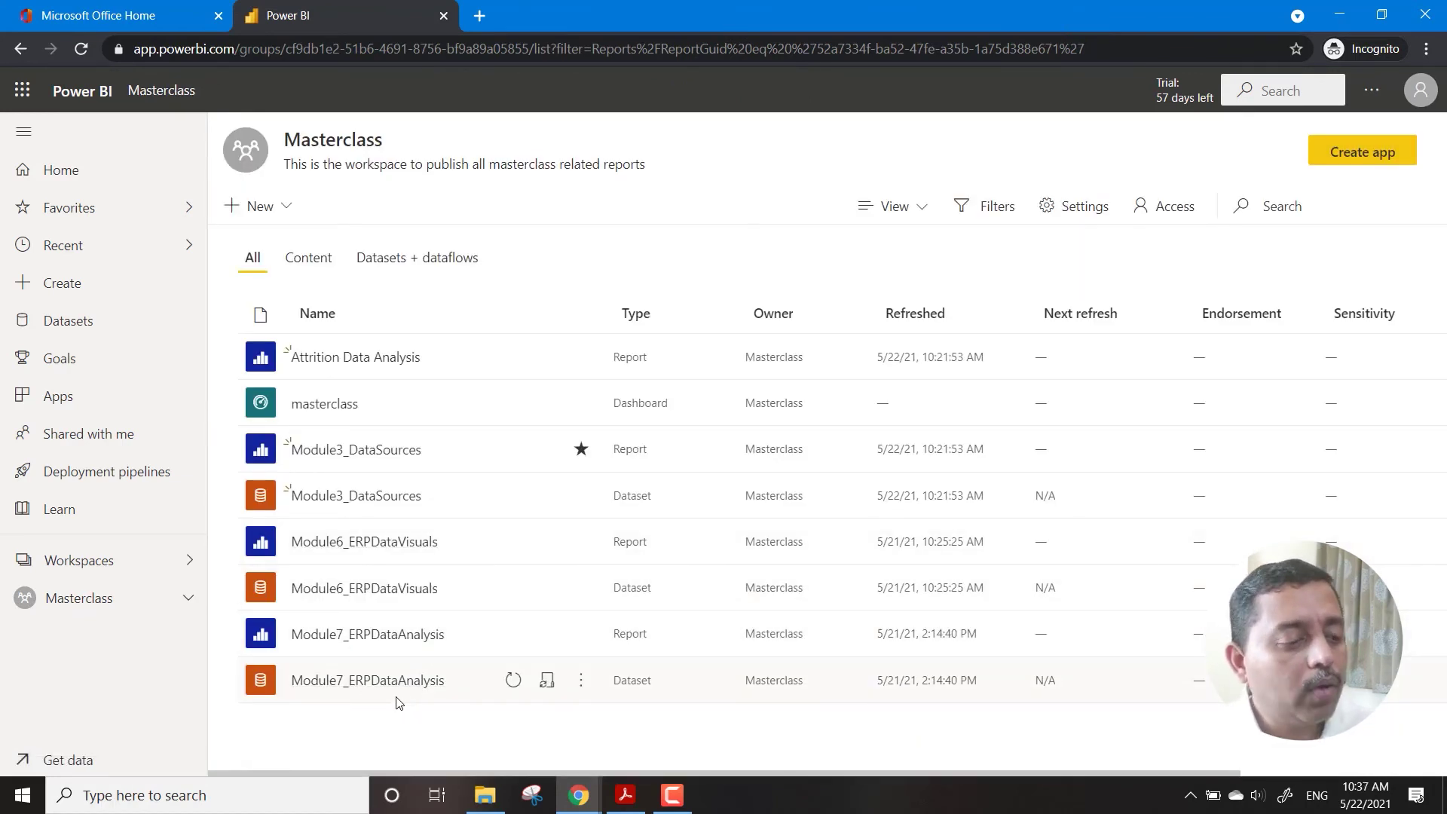
# Generate quick insights for the Module7_ERPDataAnalysis dataset and view them
pyautogui.click(583, 682)
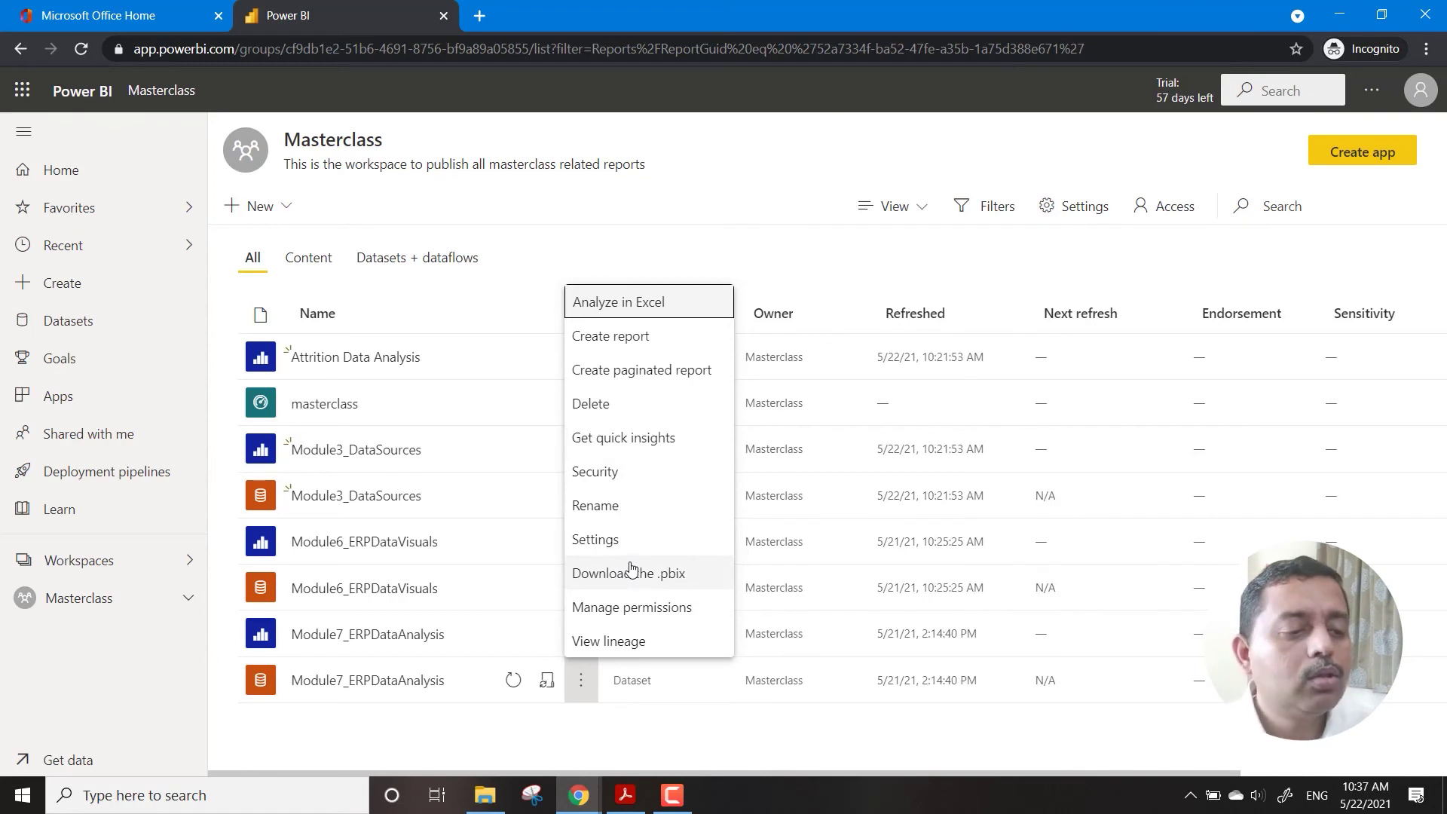
pyautogui.click(654, 443)
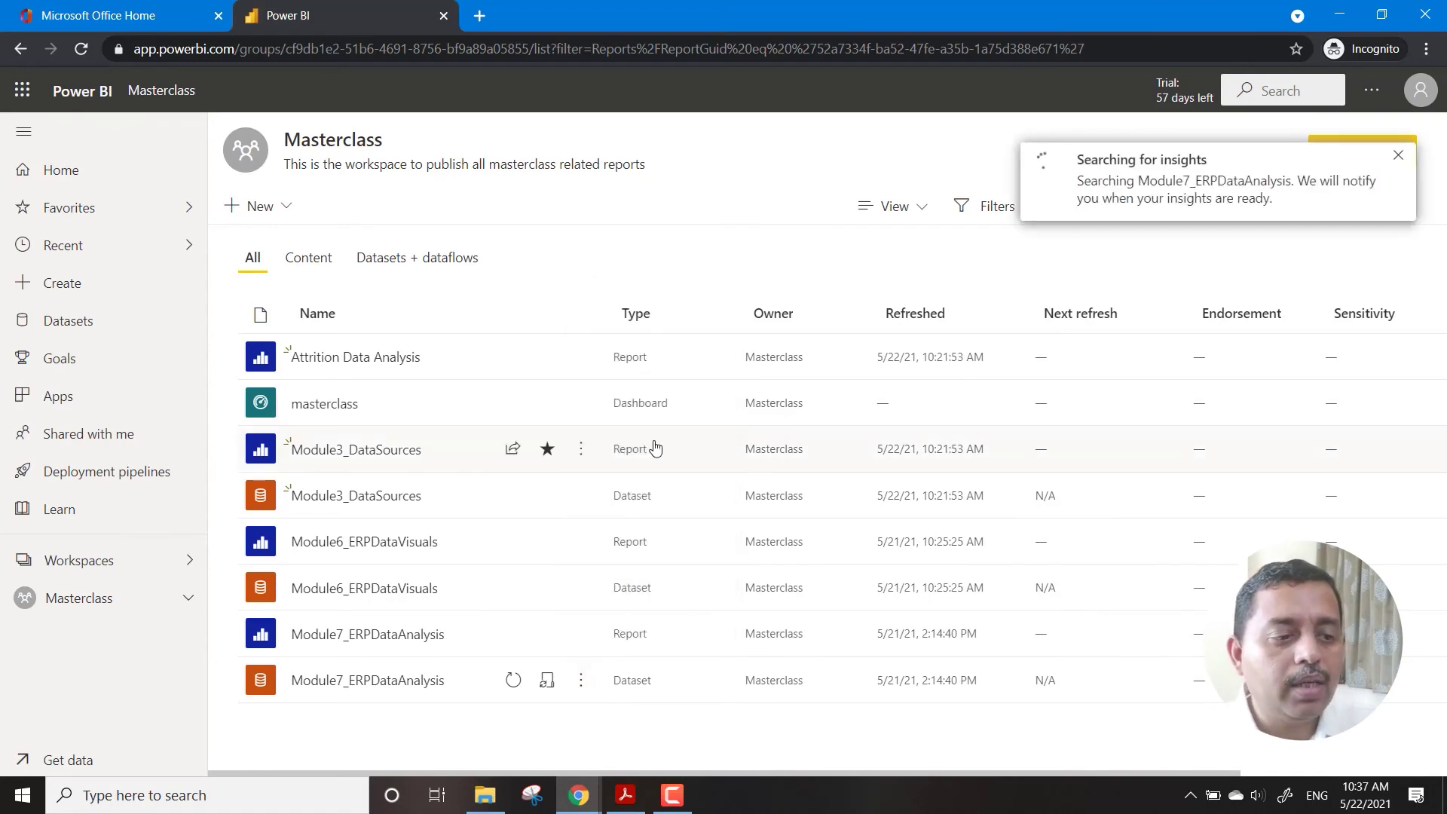
pyautogui.click(581, 679)
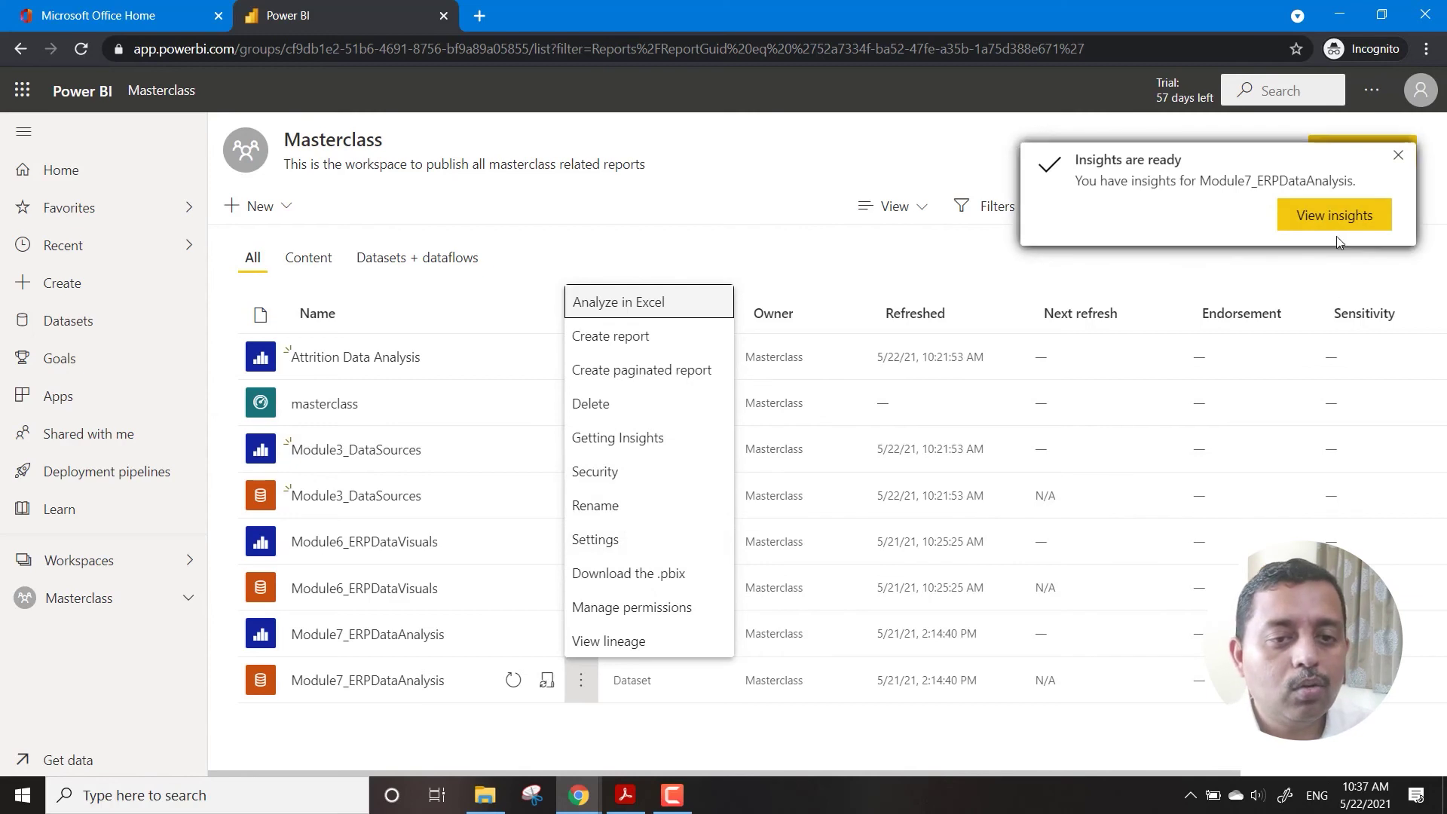
pyautogui.click(1336, 228)
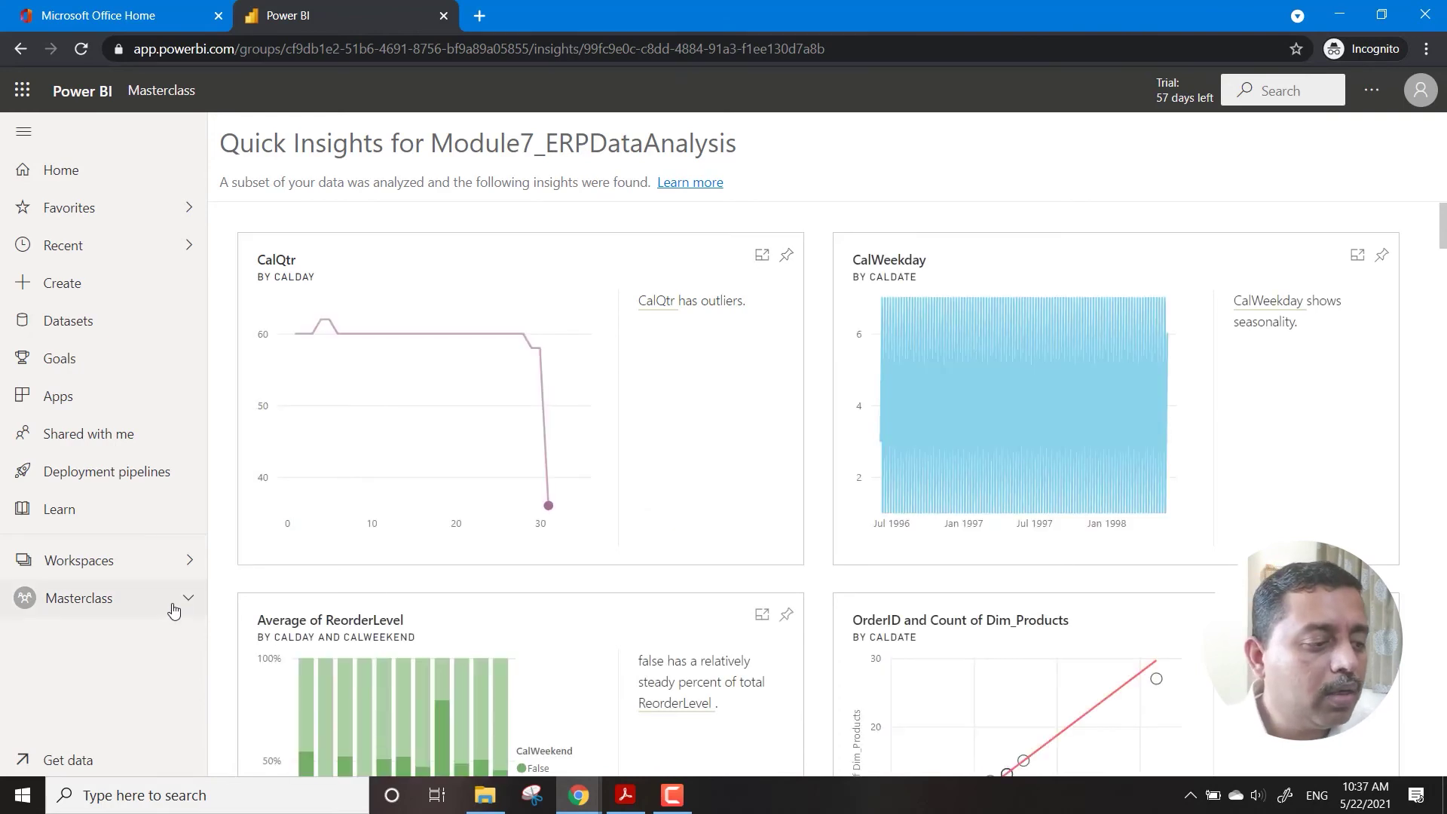
# Return to the Masterclass workspace and review who has direct access to the Module7_ERPDataAnalysis dataset in its permissions
pyautogui.click(123, 603)
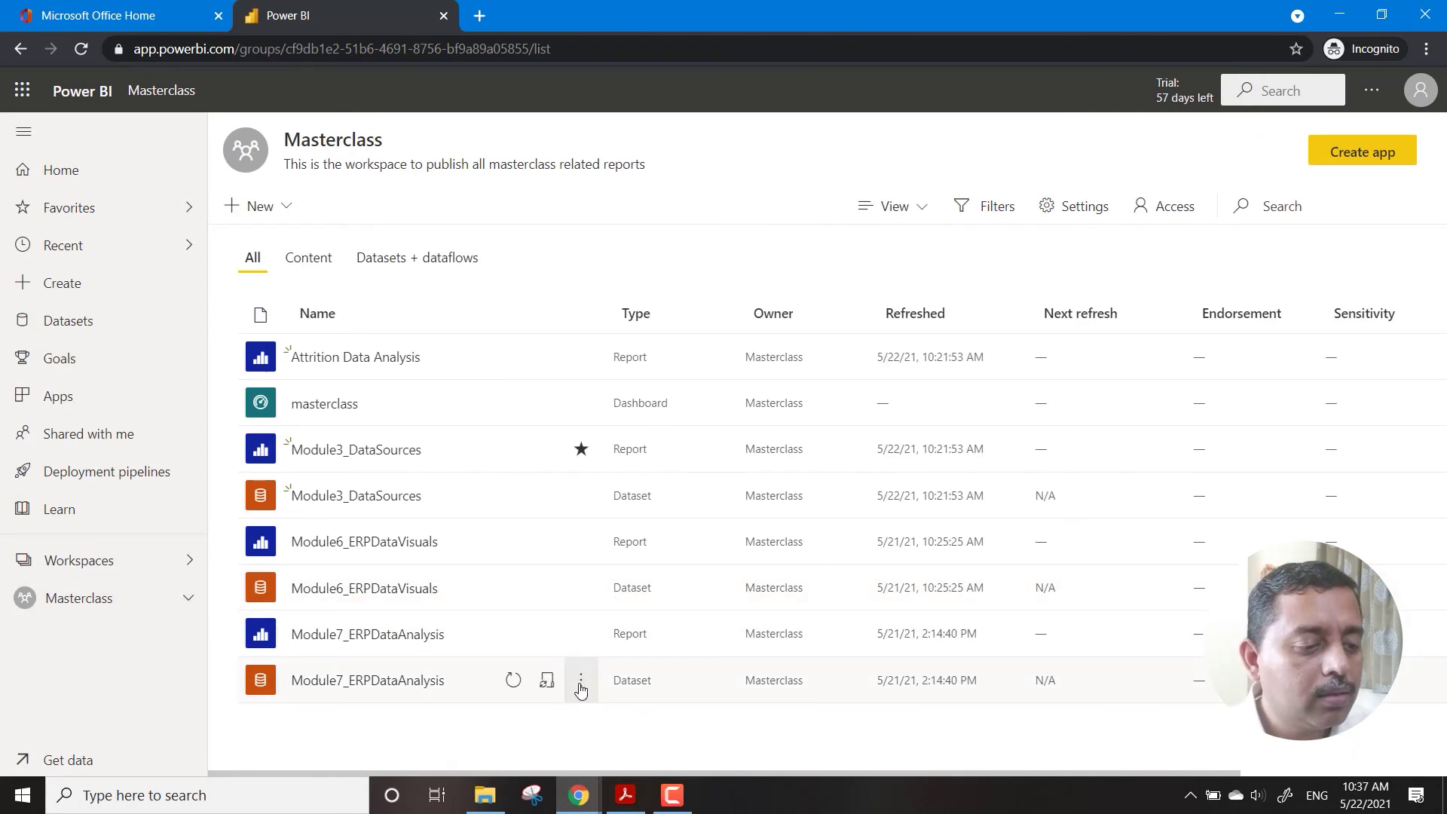
pyautogui.click(581, 681)
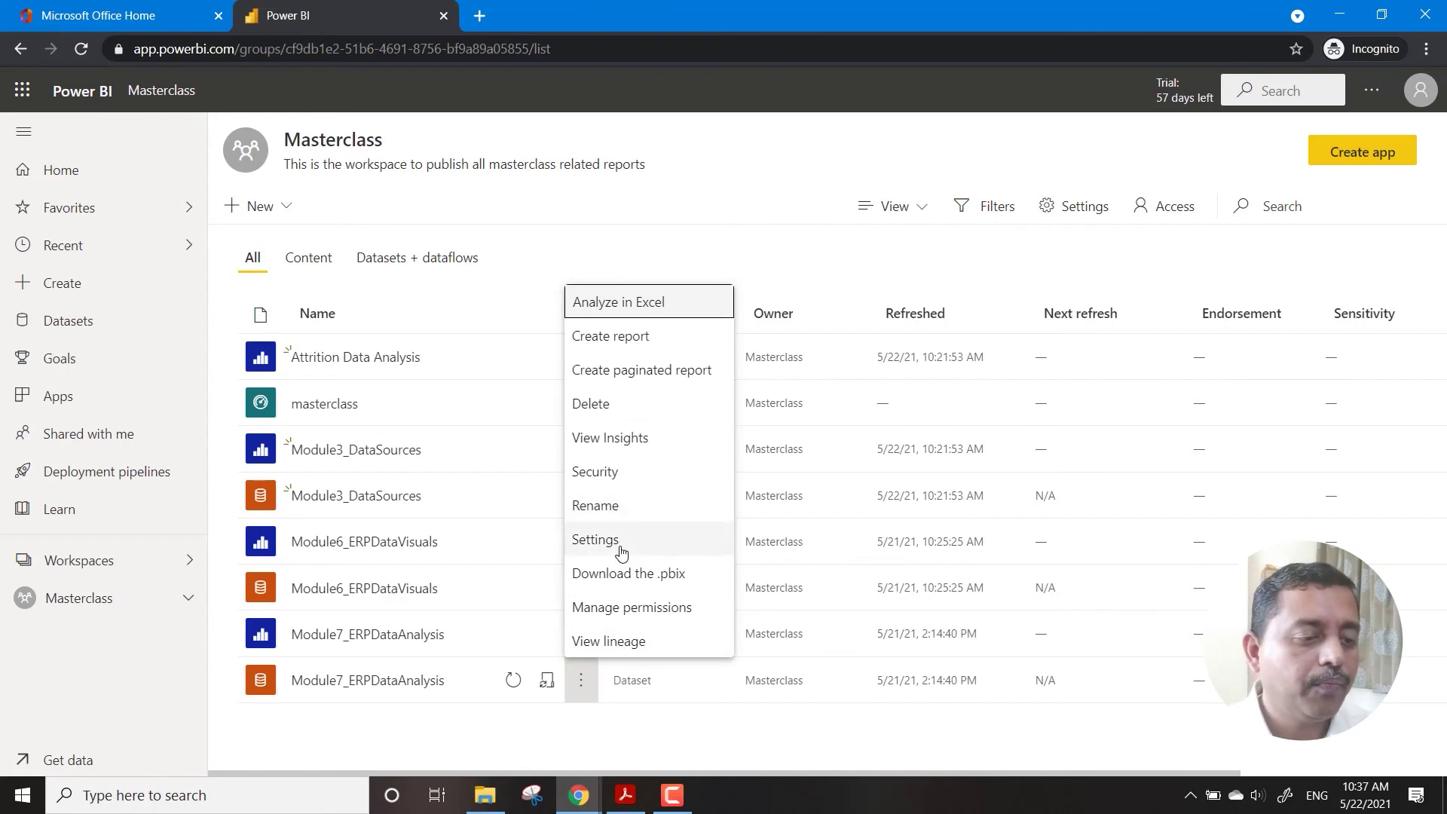
pyautogui.click(644, 610)
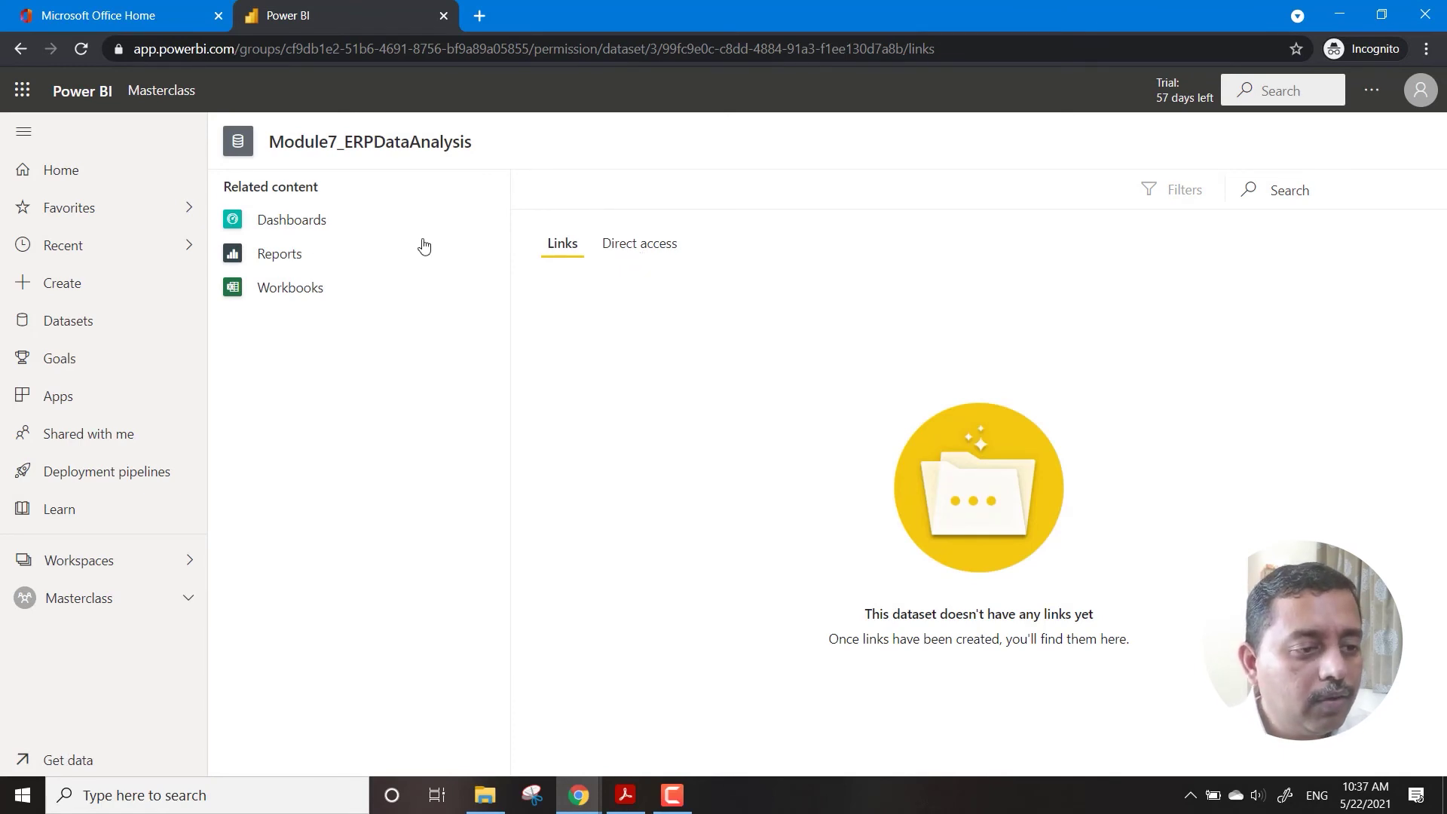
pyautogui.click(648, 260)
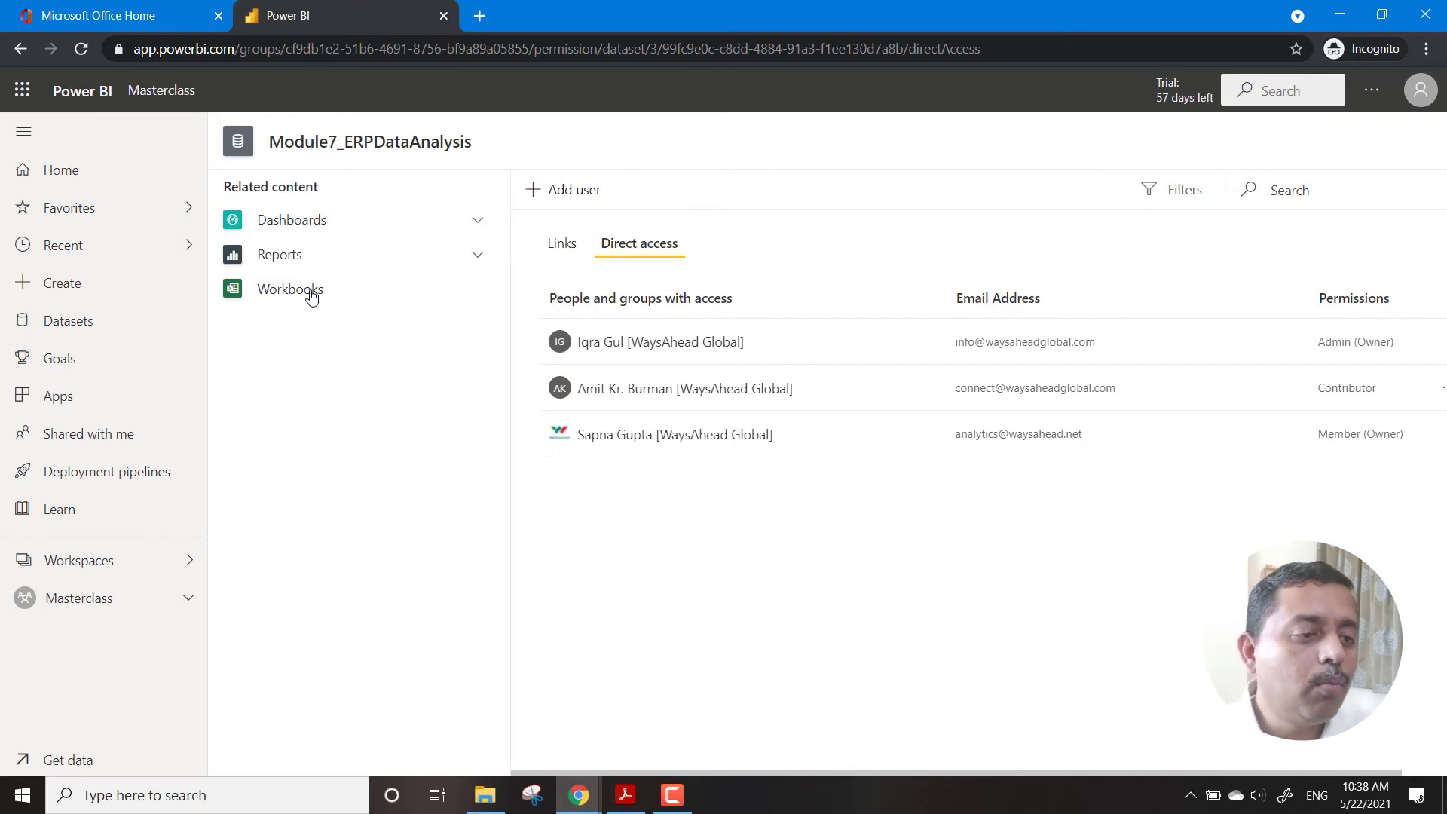
# Examine the direct access, pending requests and shared views of the related Module7_ERPDataAnalysis report
pyautogui.click(309, 258)
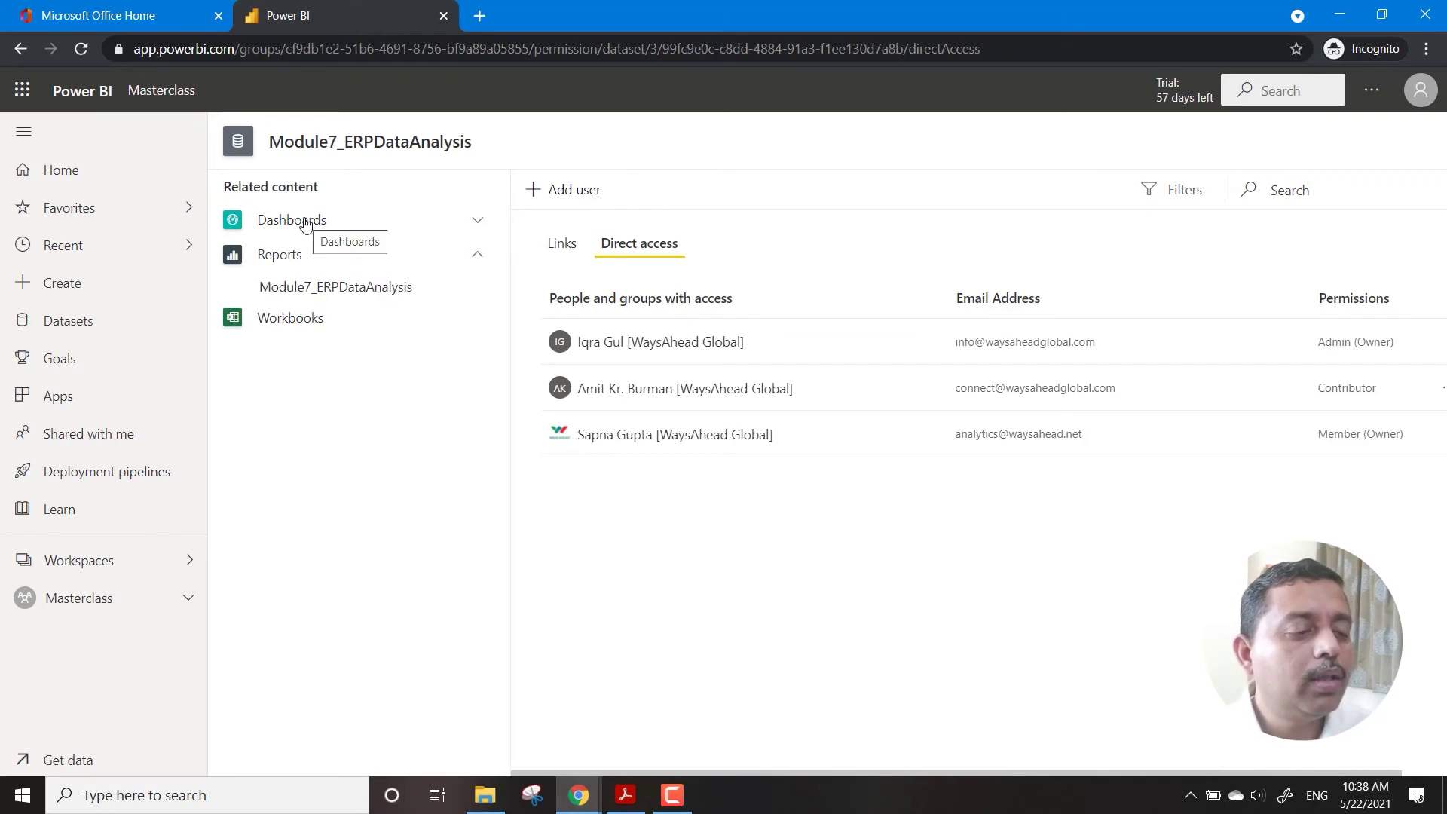
pyautogui.click(321, 288)
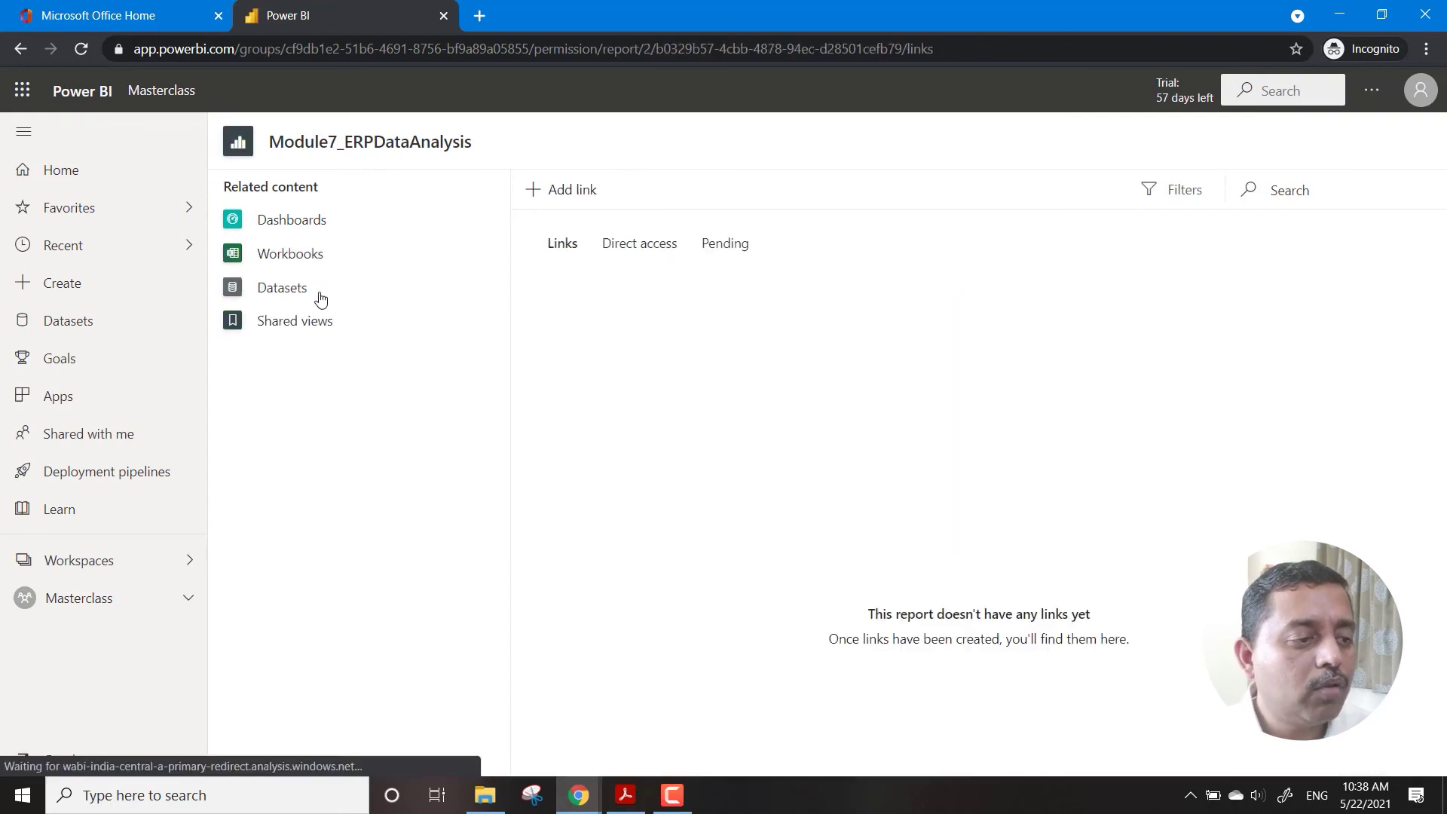
pyautogui.click(640, 247)
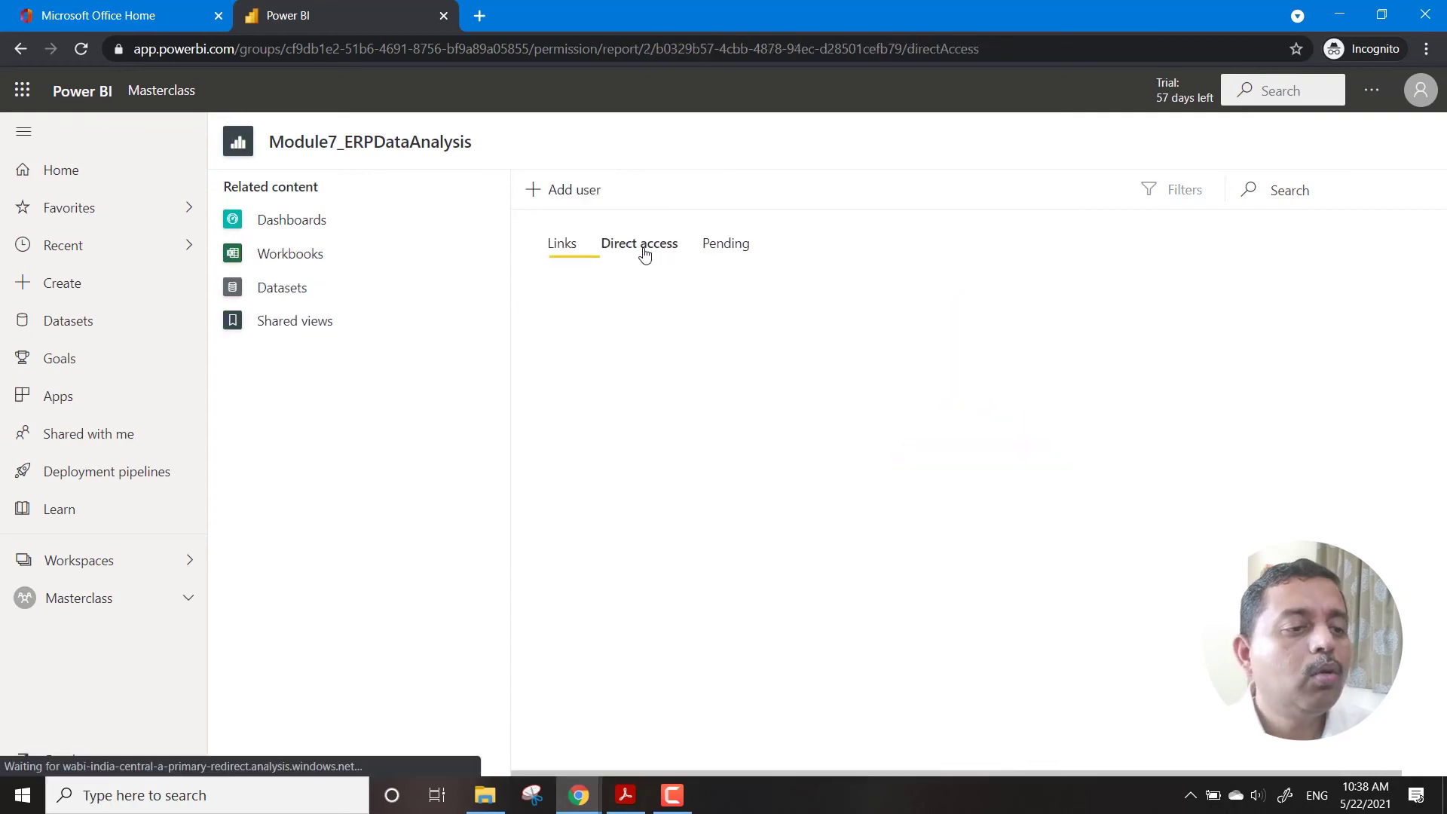
pyautogui.click(731, 256)
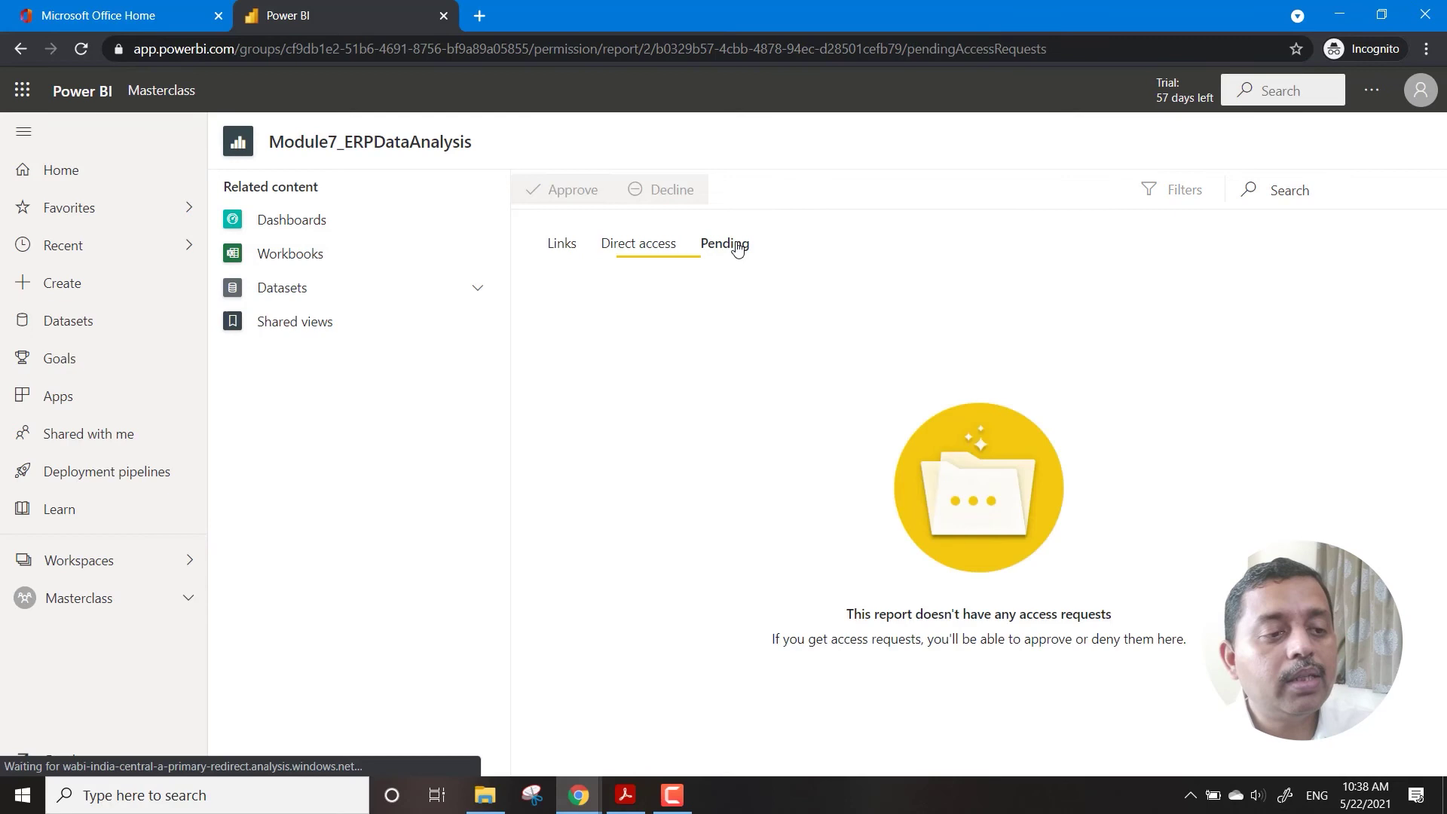
pyautogui.click(636, 257)
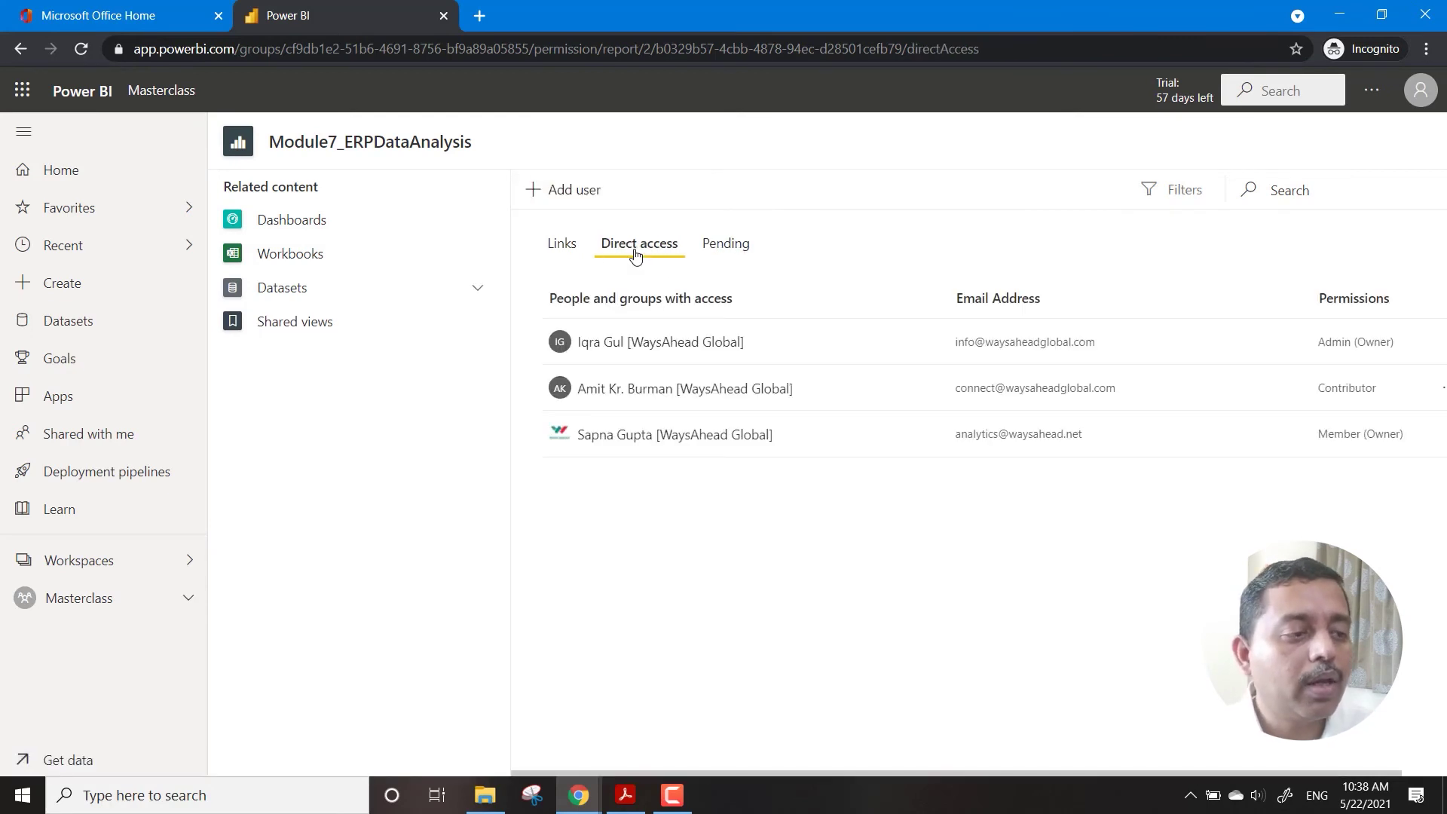
pyautogui.click(290, 322)
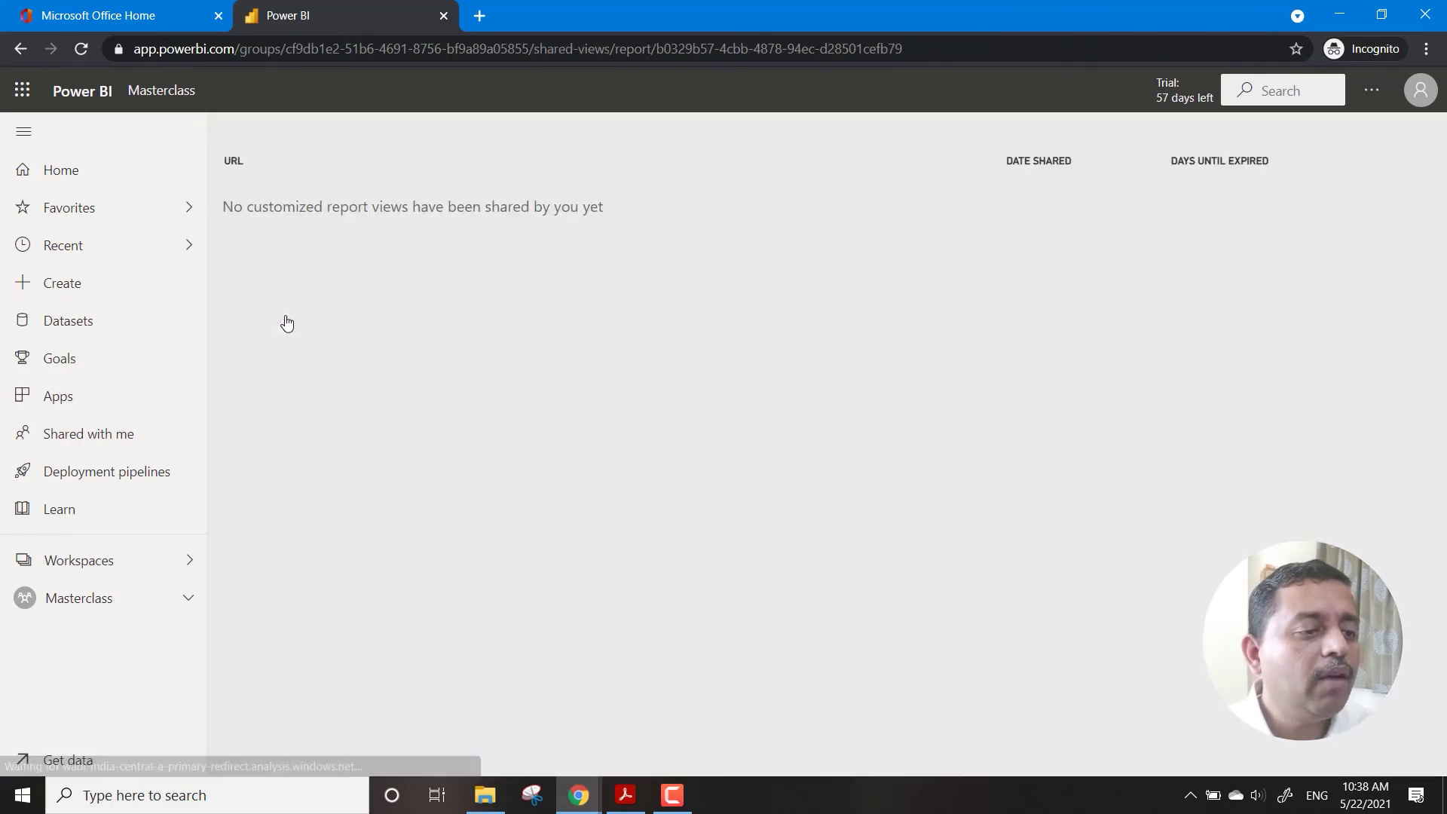
# Open the Module7_ERPDataAnalysis dataset's settings from the Masterclass workspace and check its gateway connection options
pyautogui.click(120, 606)
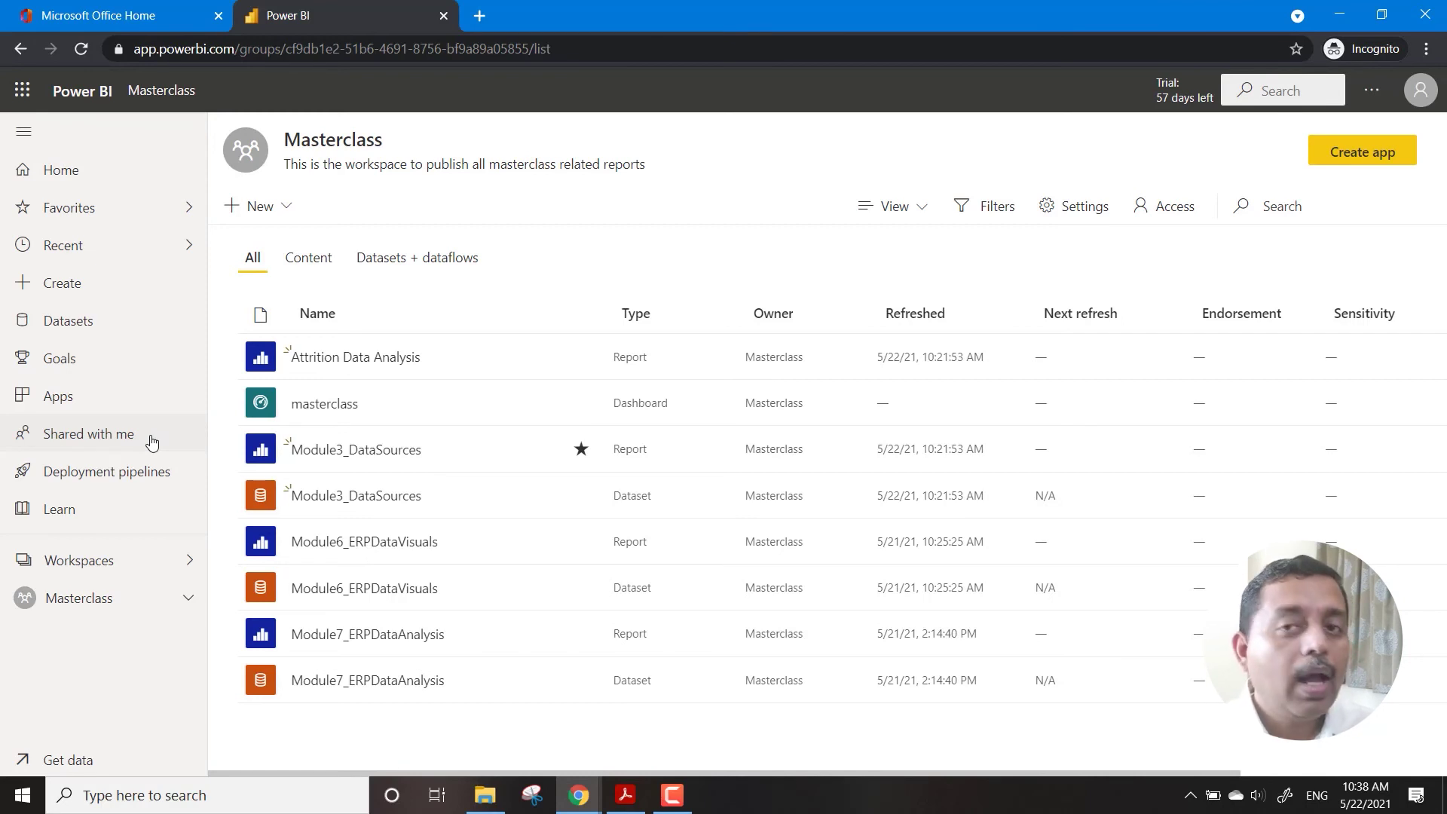
pyautogui.moveTo(554, 682)
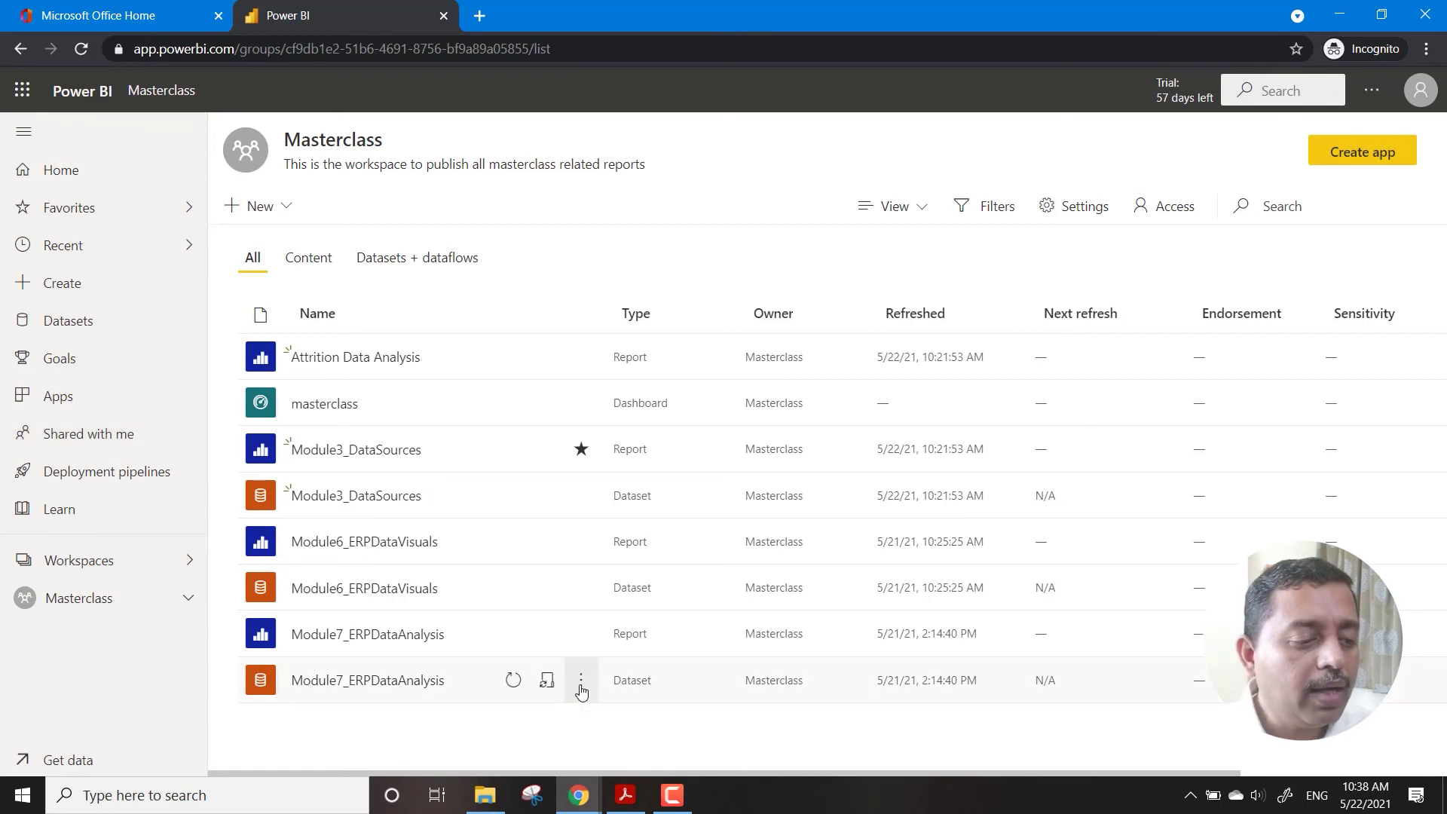
pyautogui.click(580, 689)
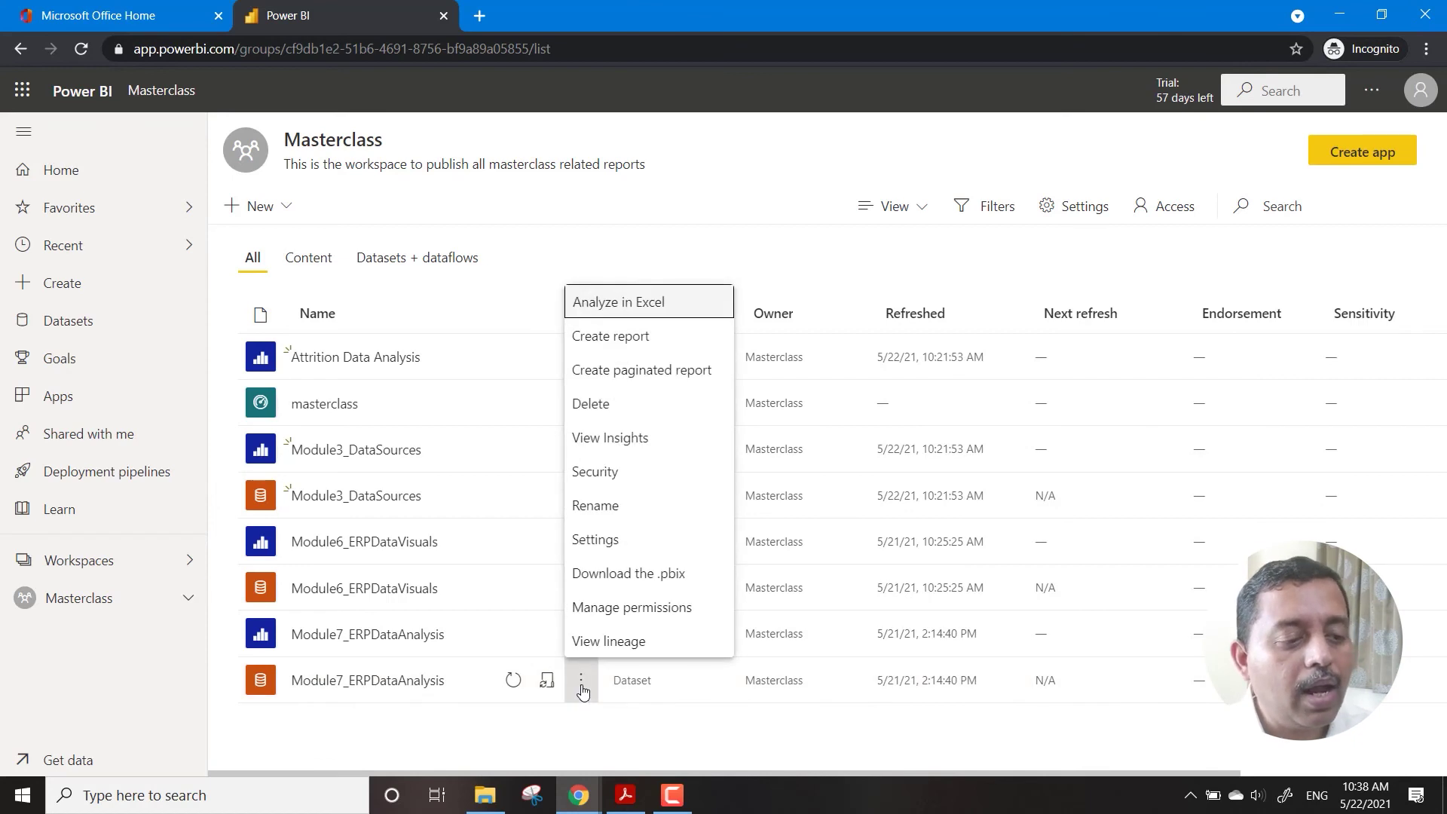
pyautogui.click(604, 542)
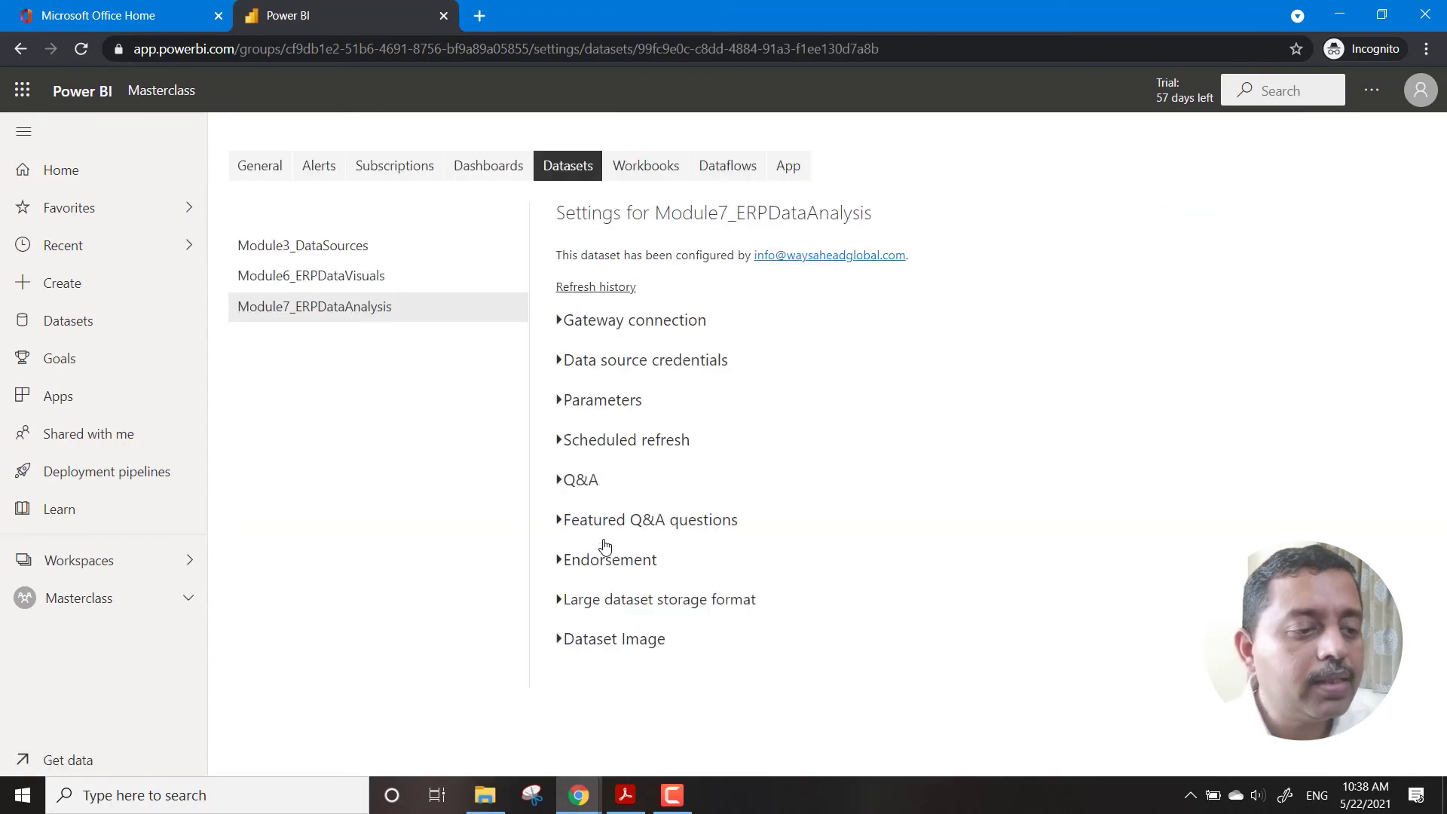
pyautogui.click(560, 328)
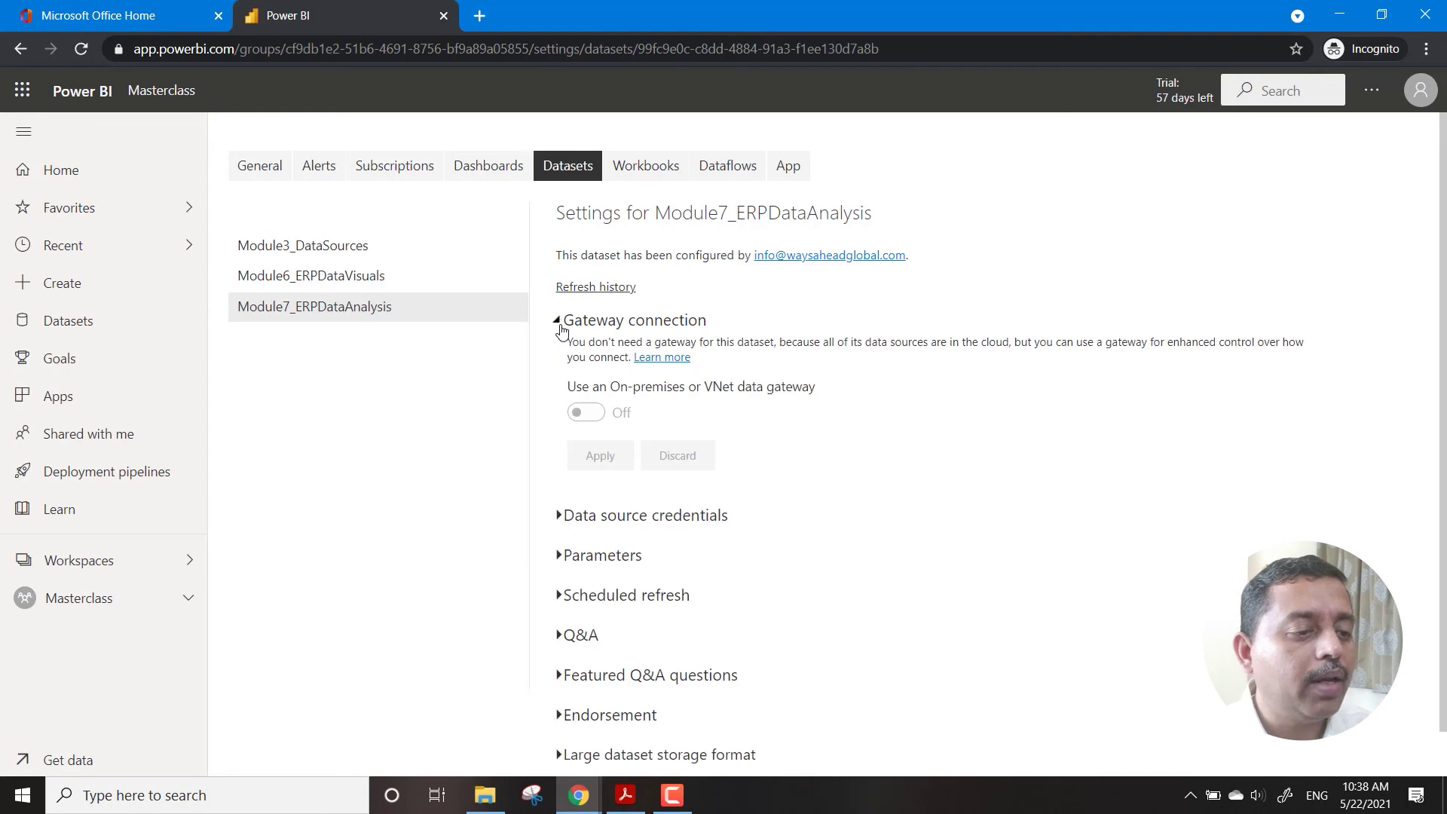
pyautogui.click(561, 328)
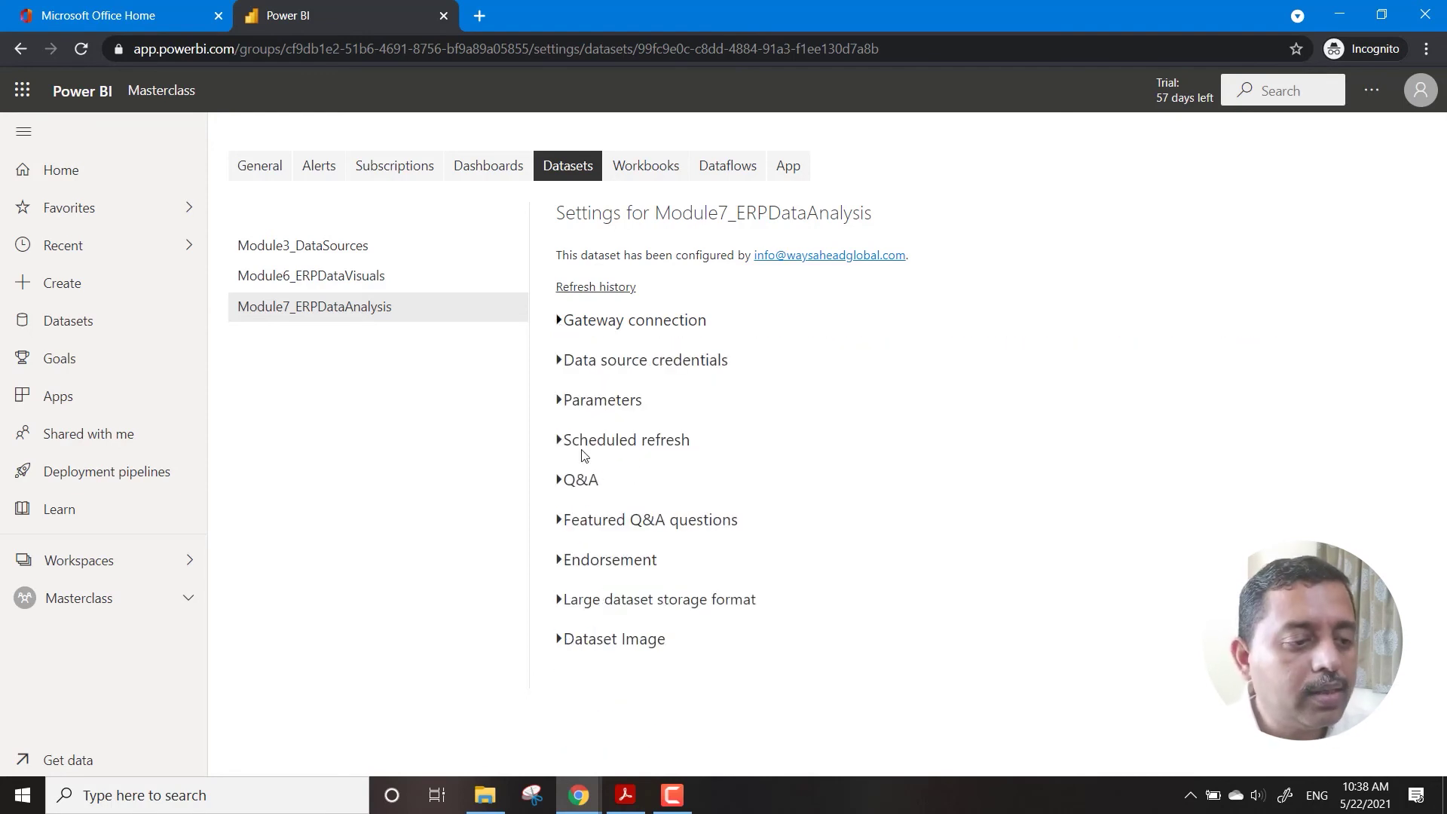
# Turn on scheduled refresh for the dataset with a Daily frequency in the (UTC+04:00) Abu Dhabi, Muscat time zone
pyautogui.click(560, 441)
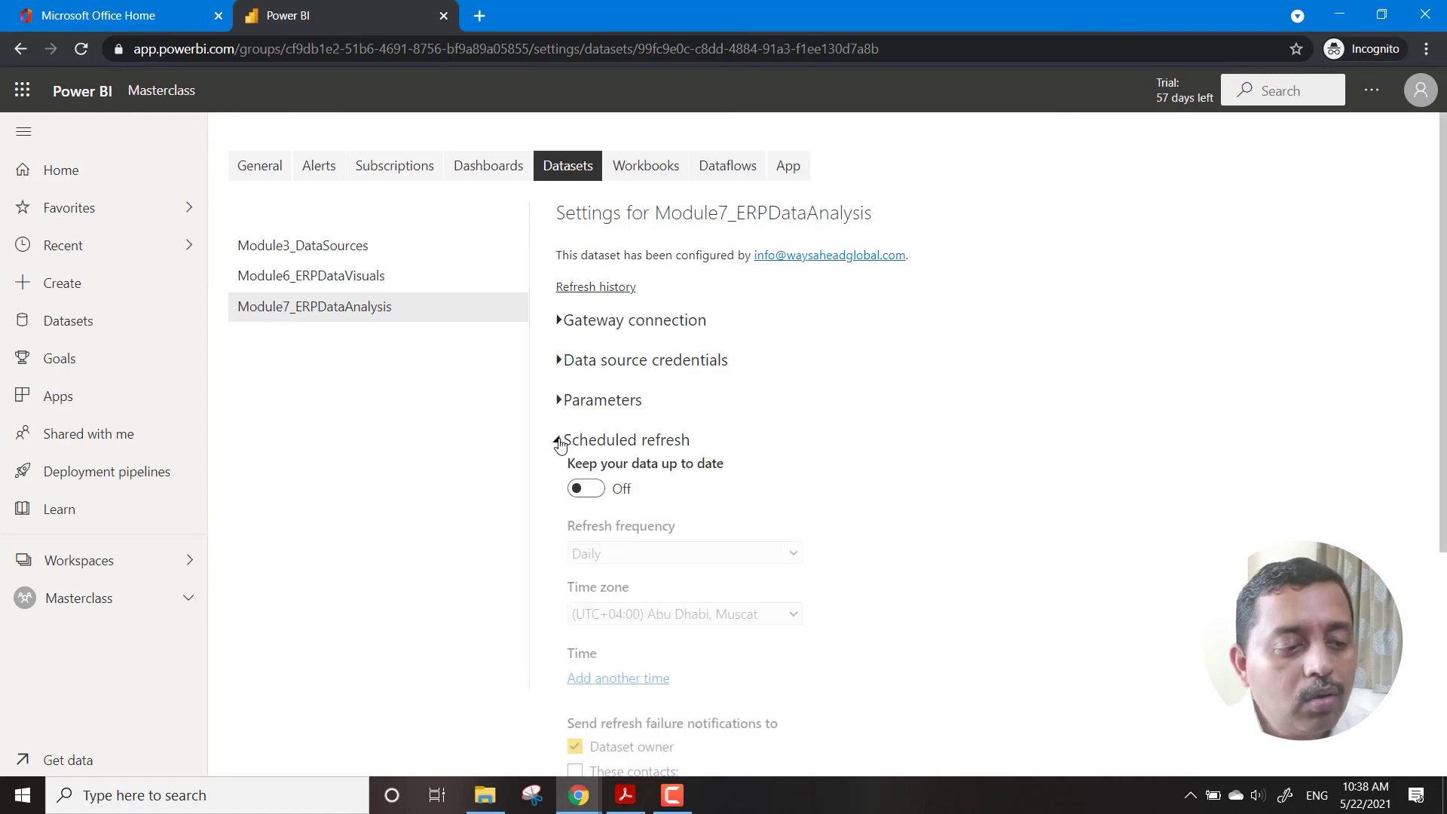
pyautogui.scroll(-3, 881, 535)
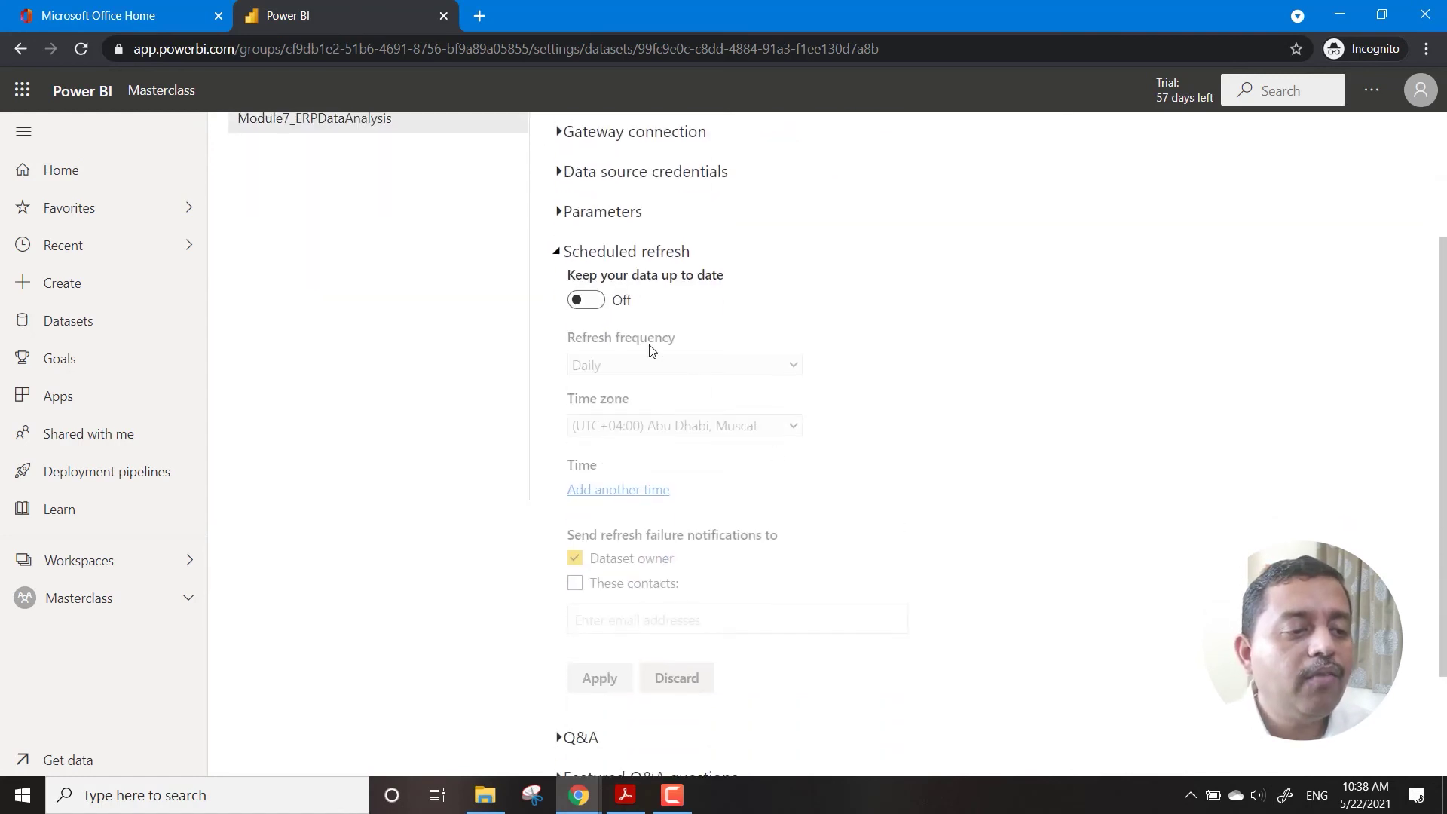
pyautogui.click(587, 300)
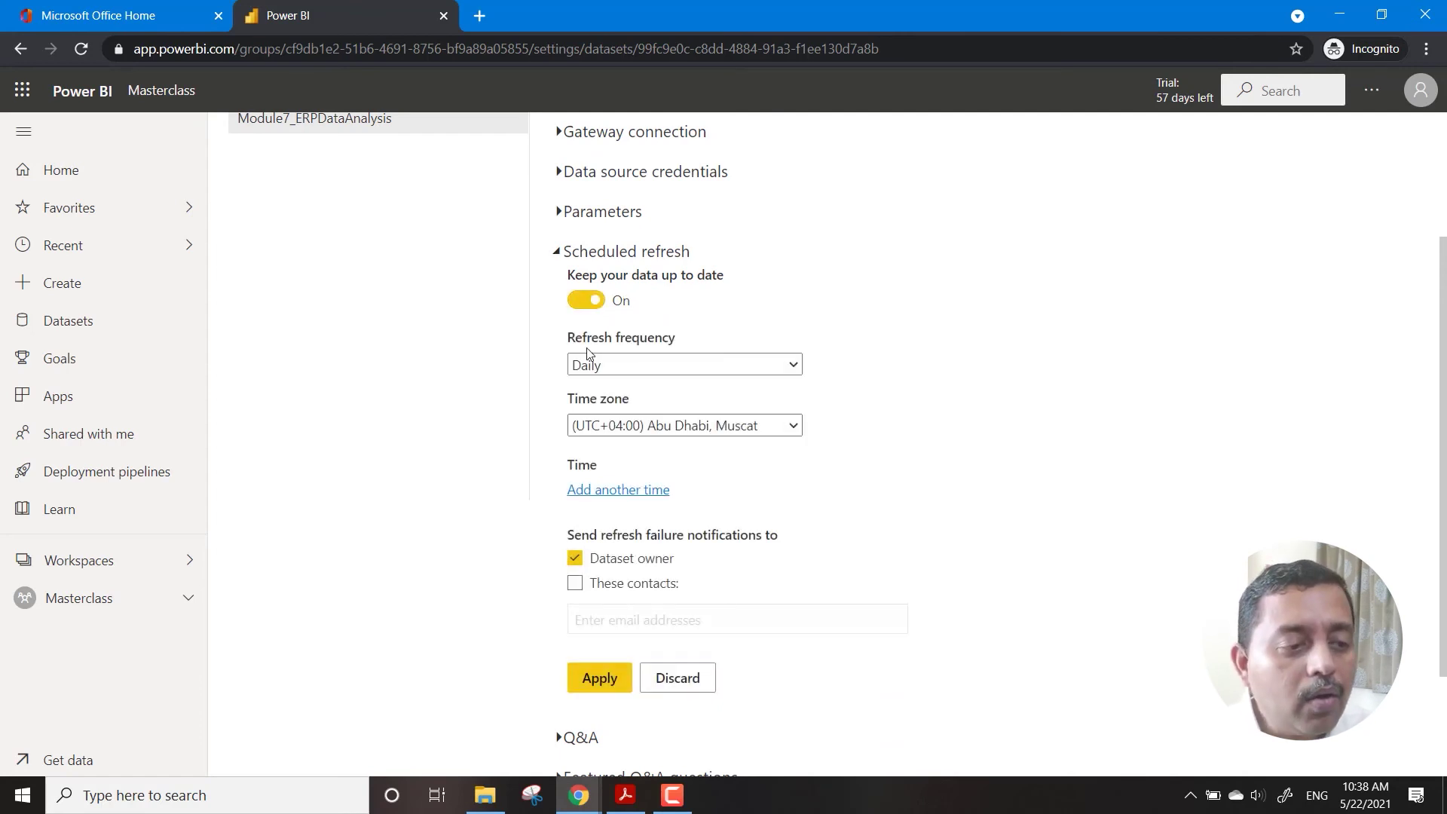
pyautogui.click(706, 369)
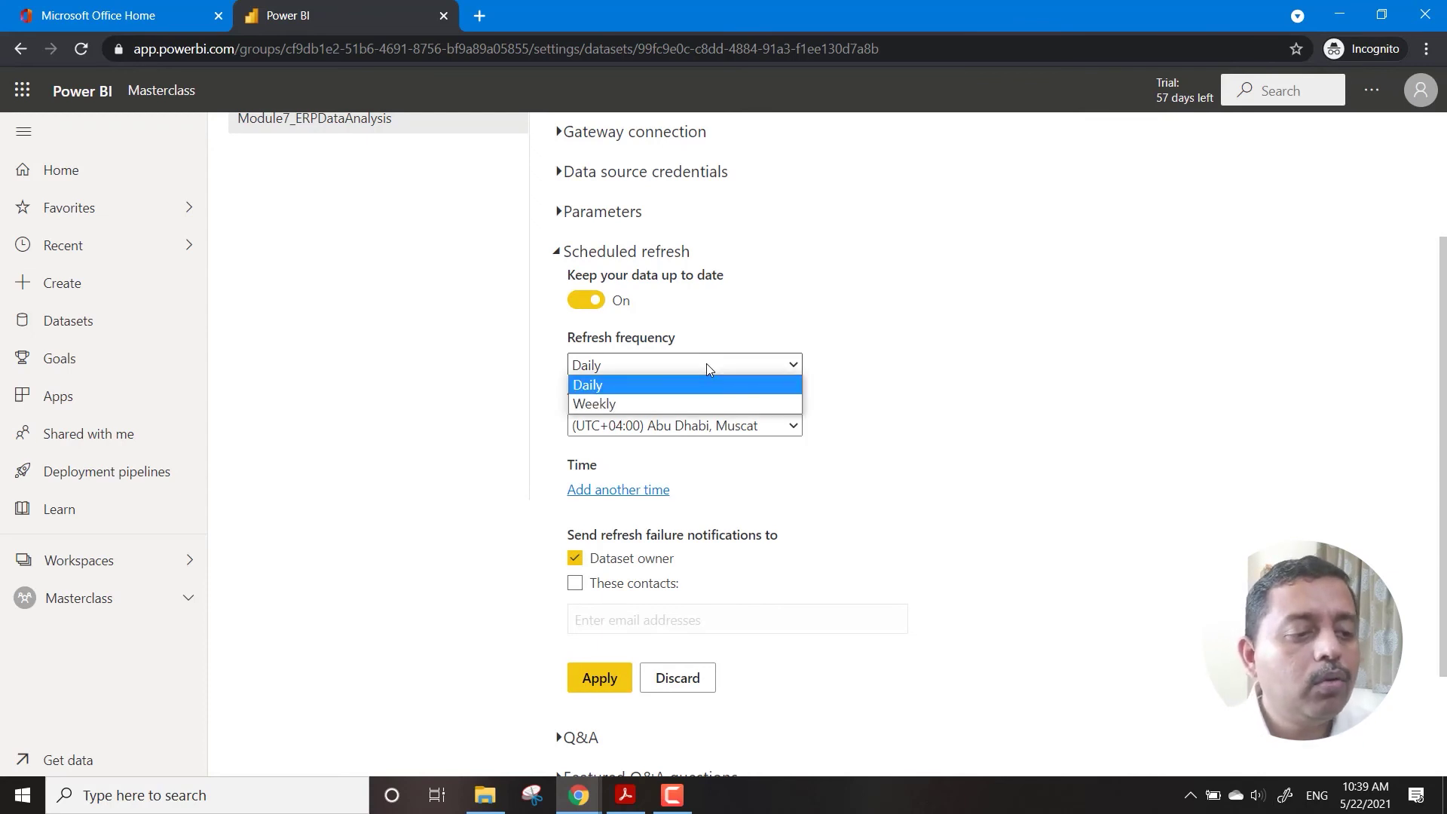
pyautogui.click(614, 387)
pyautogui.click(662, 426)
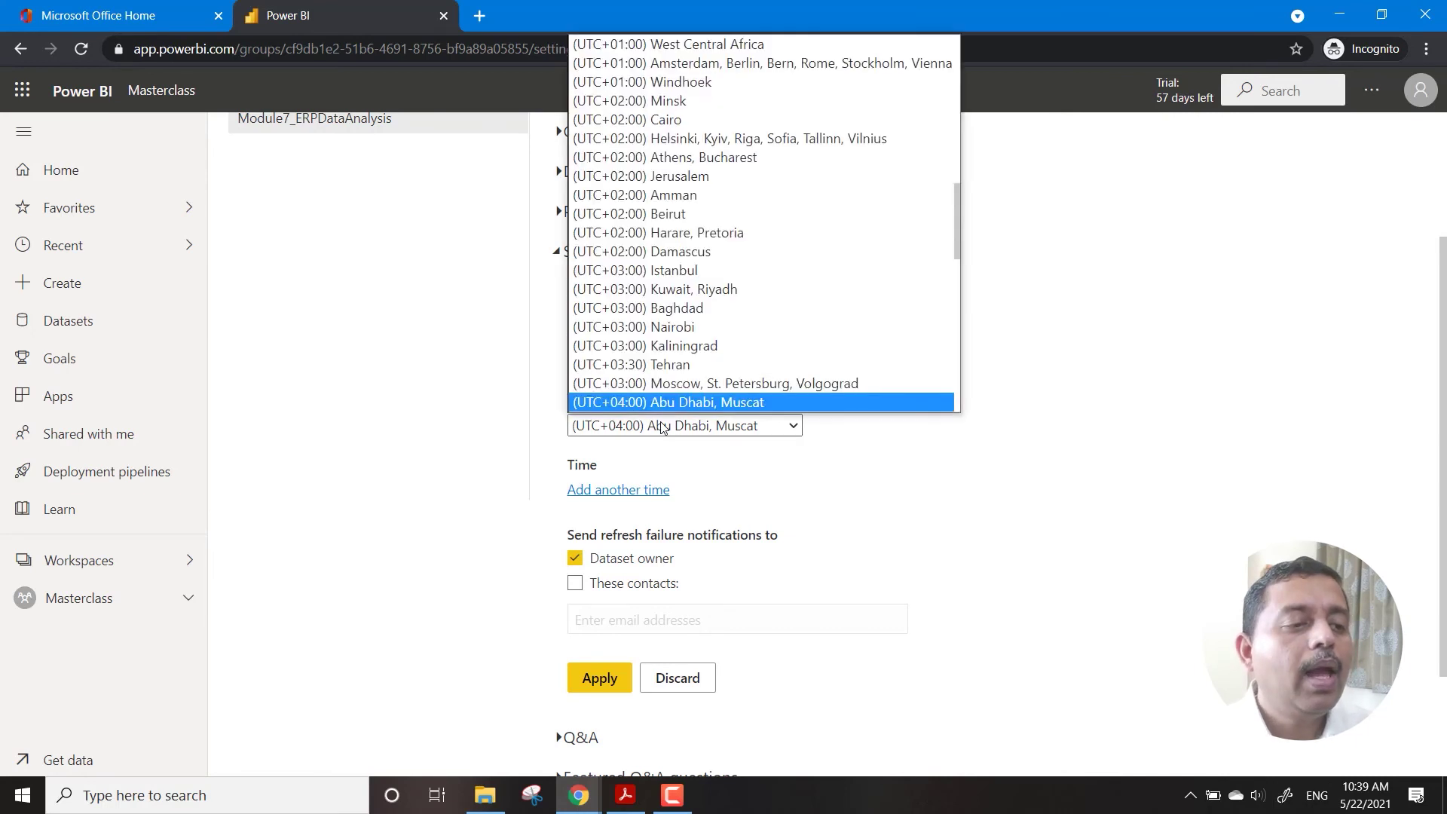
pyautogui.click(661, 425)
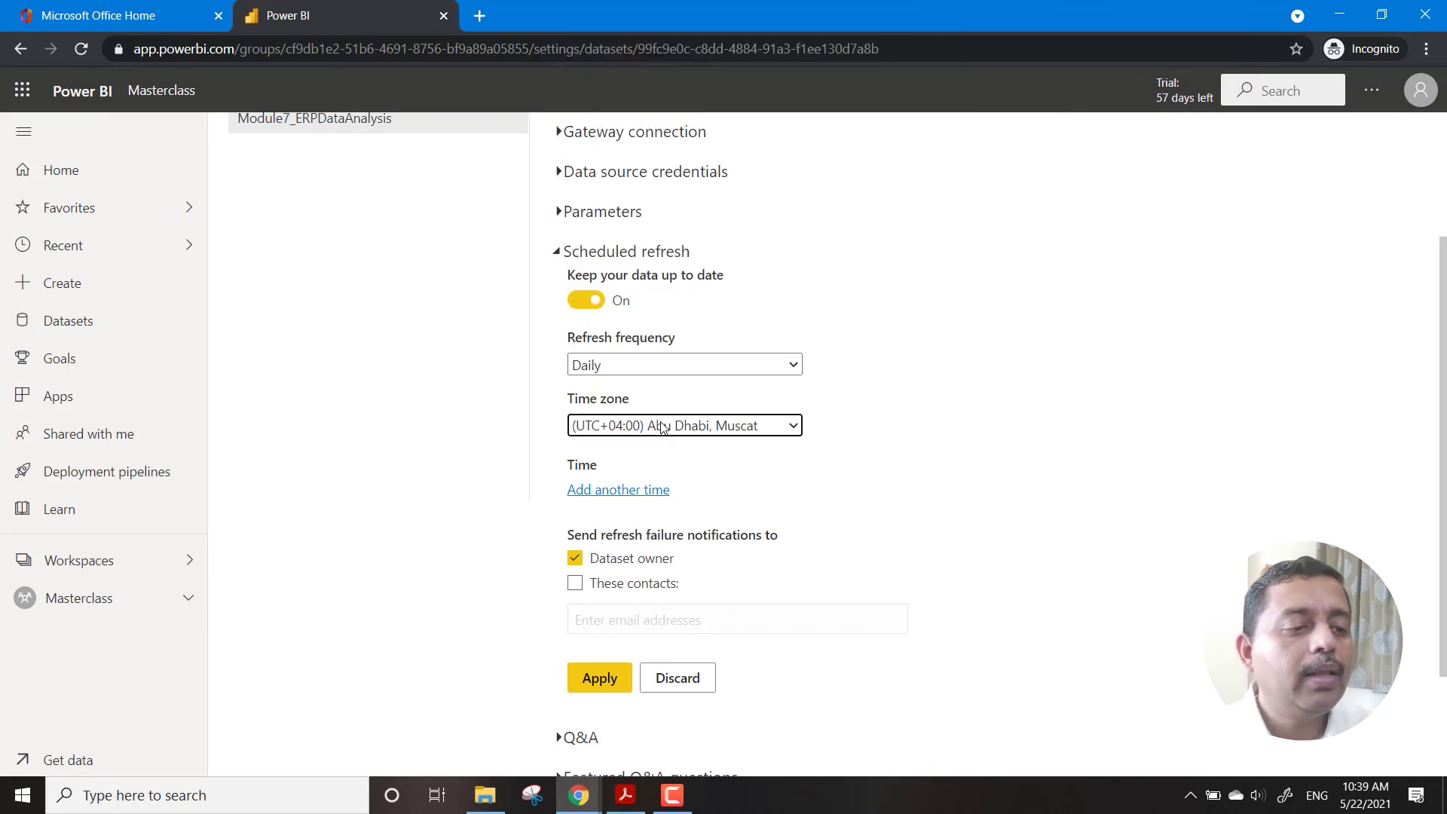
# Add a refresh time of 7:00 AM to the dataset's schedule
pyautogui.click(640, 490)
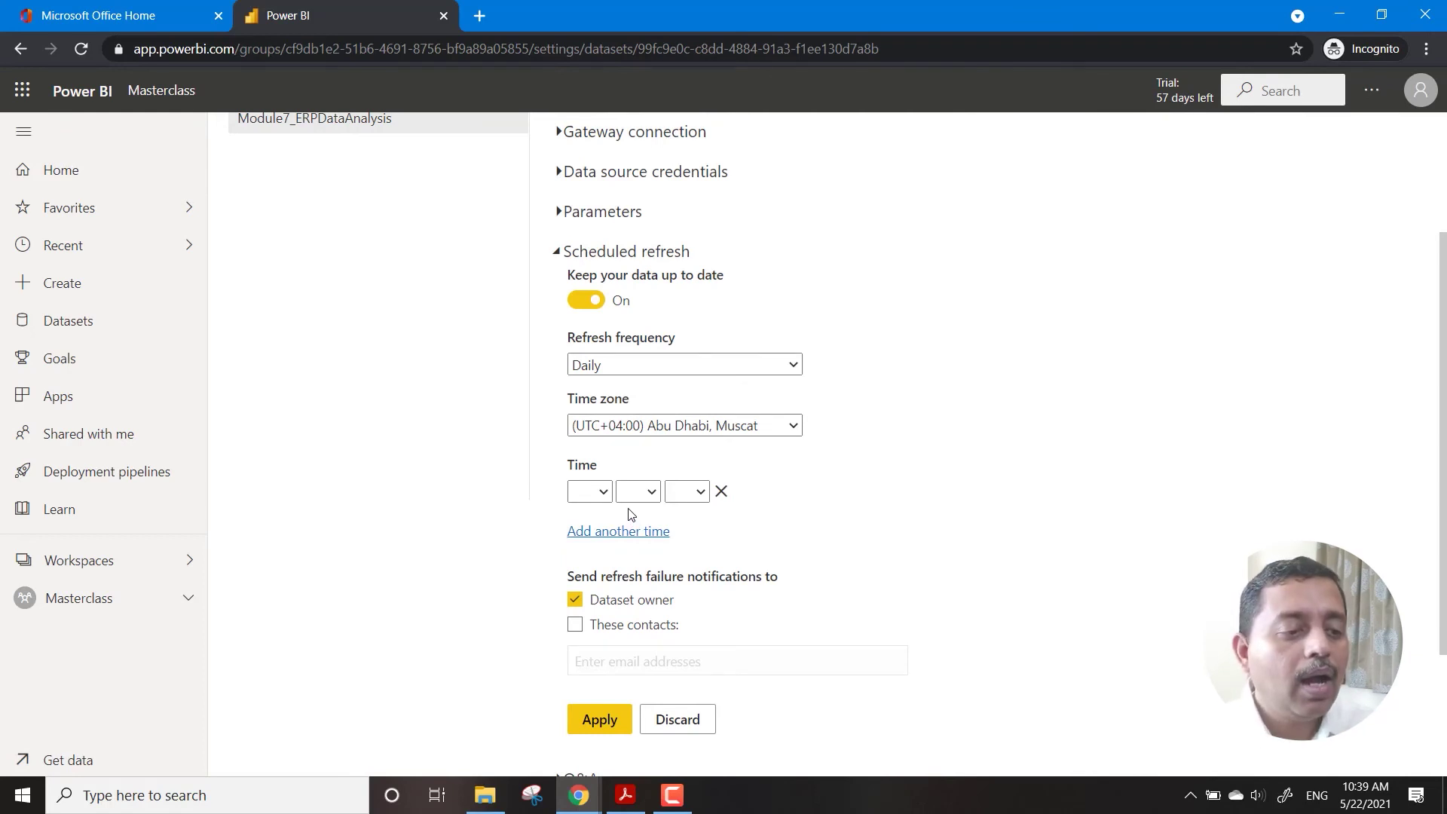
pyautogui.click(599, 492)
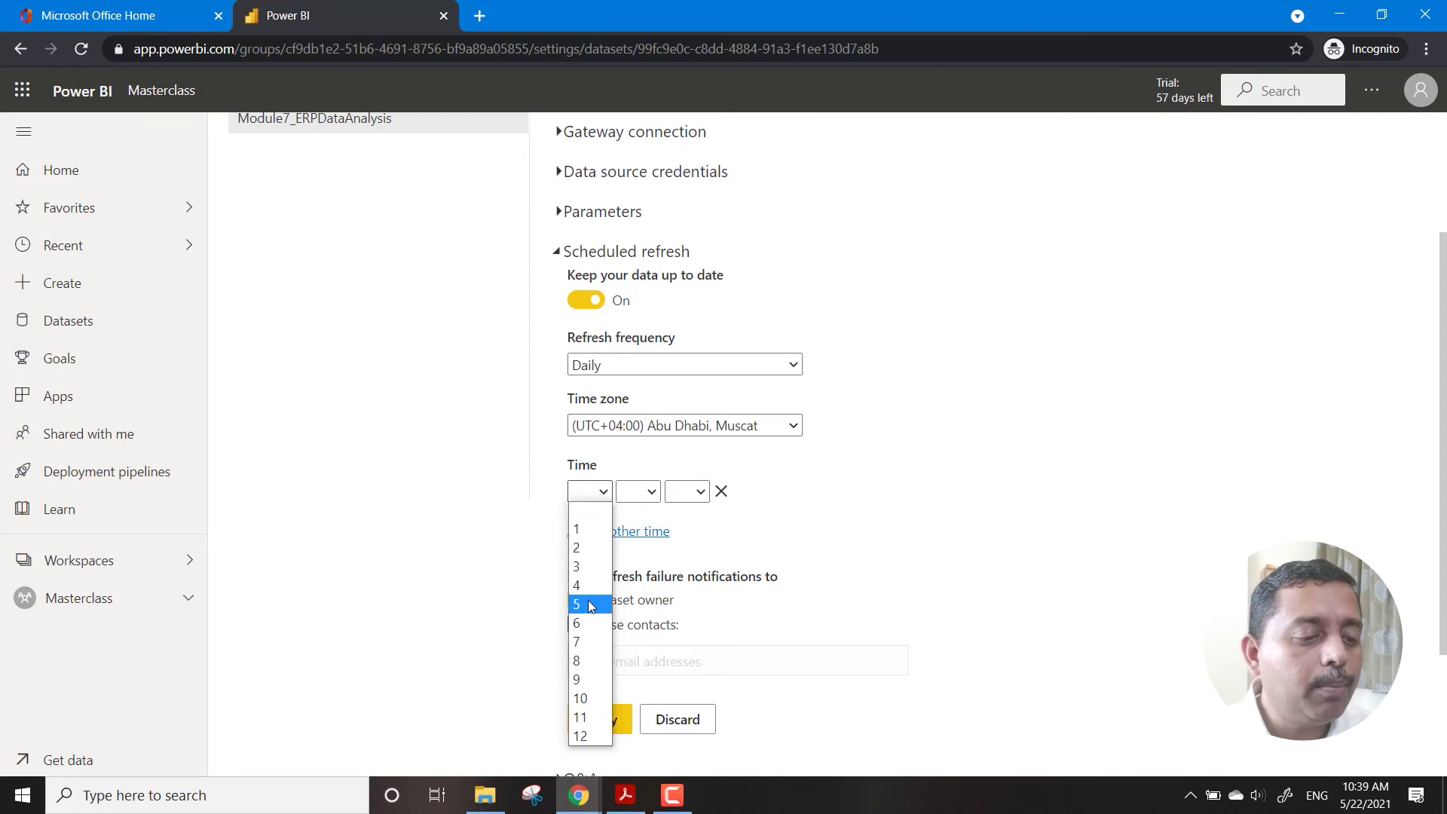
pyautogui.click(593, 643)
pyautogui.click(648, 494)
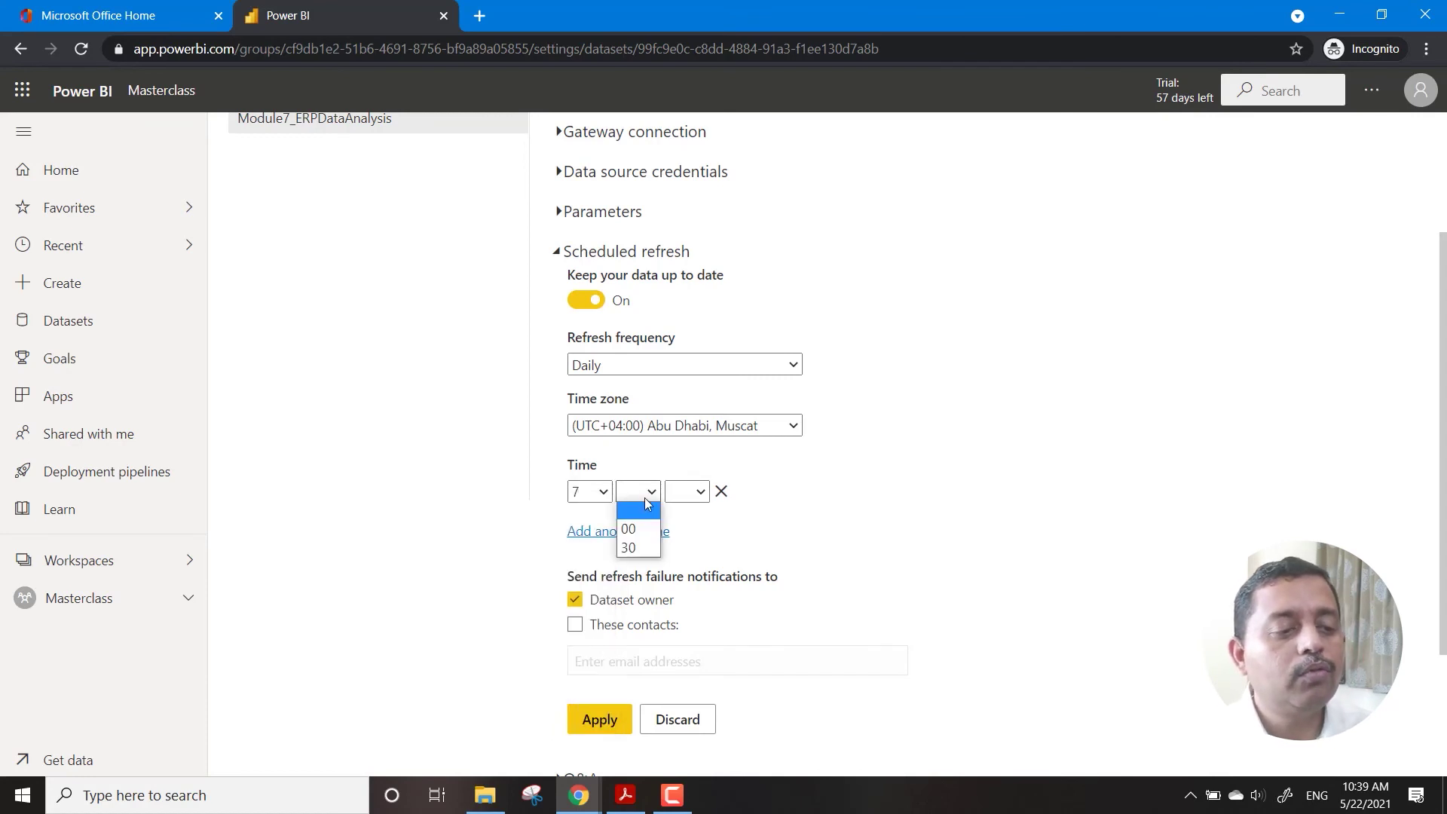
pyautogui.click(649, 533)
pyautogui.click(689, 495)
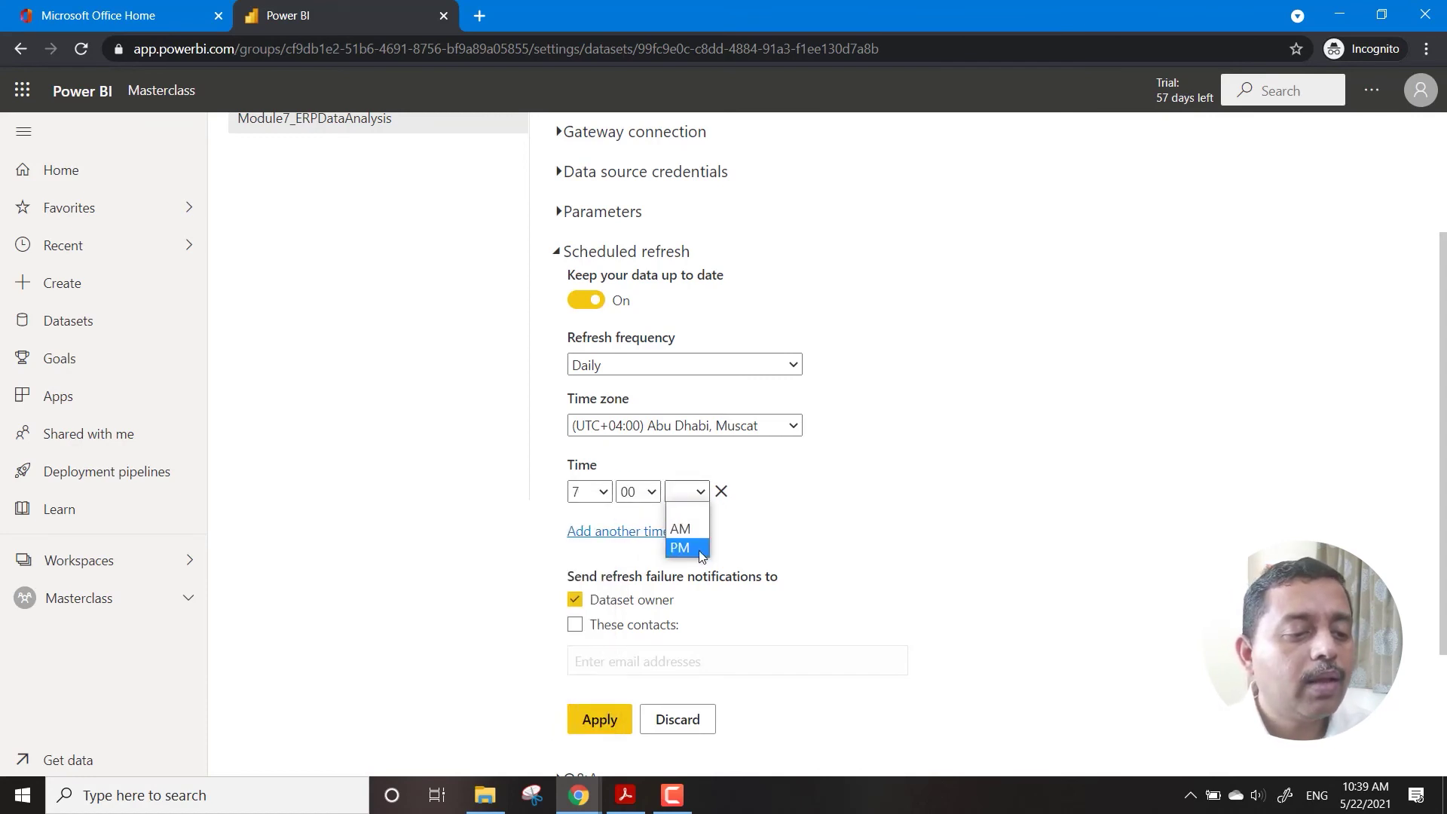
pyautogui.click(687, 549)
pyautogui.click(690, 492)
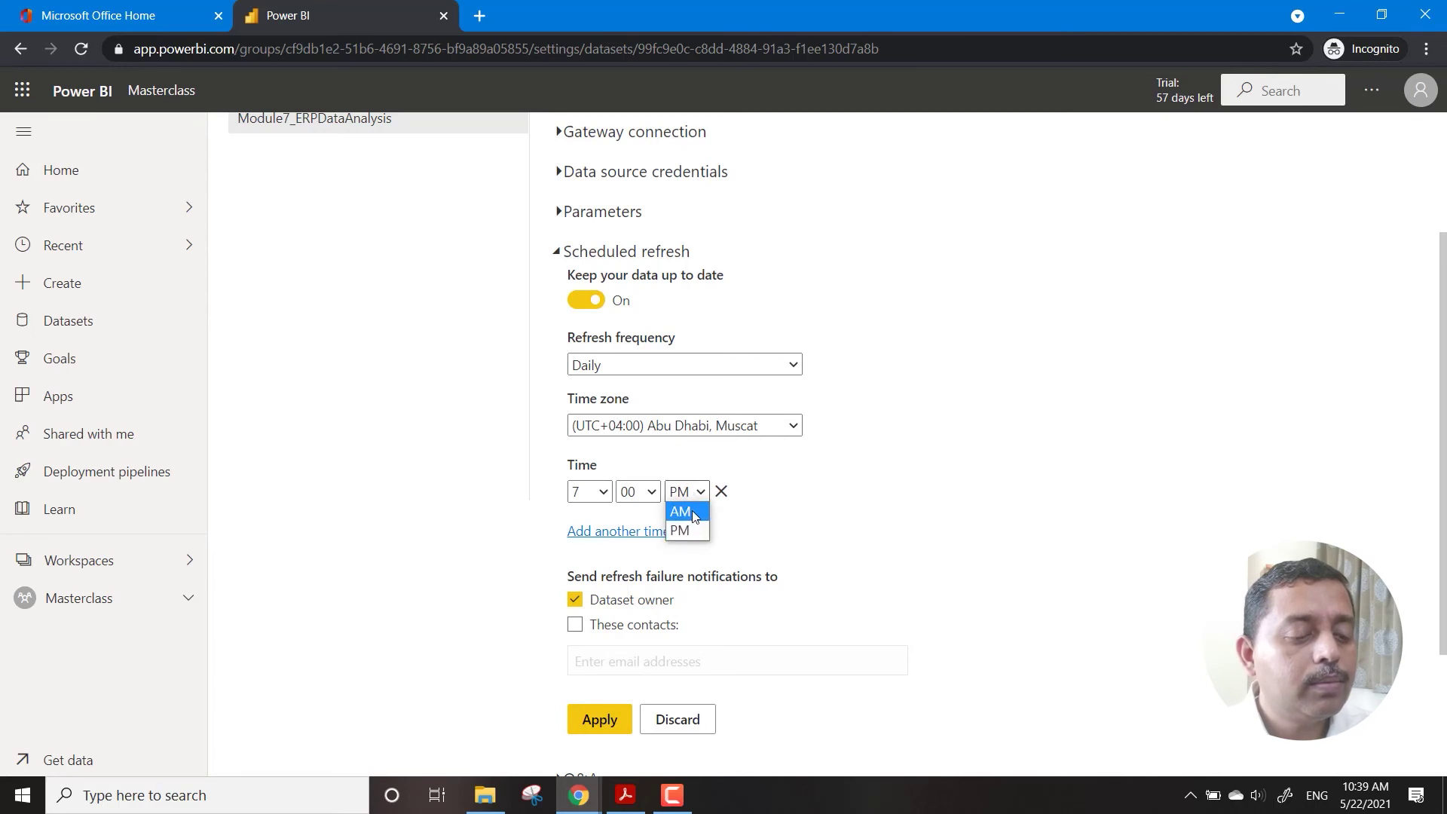
pyautogui.click(692, 510)
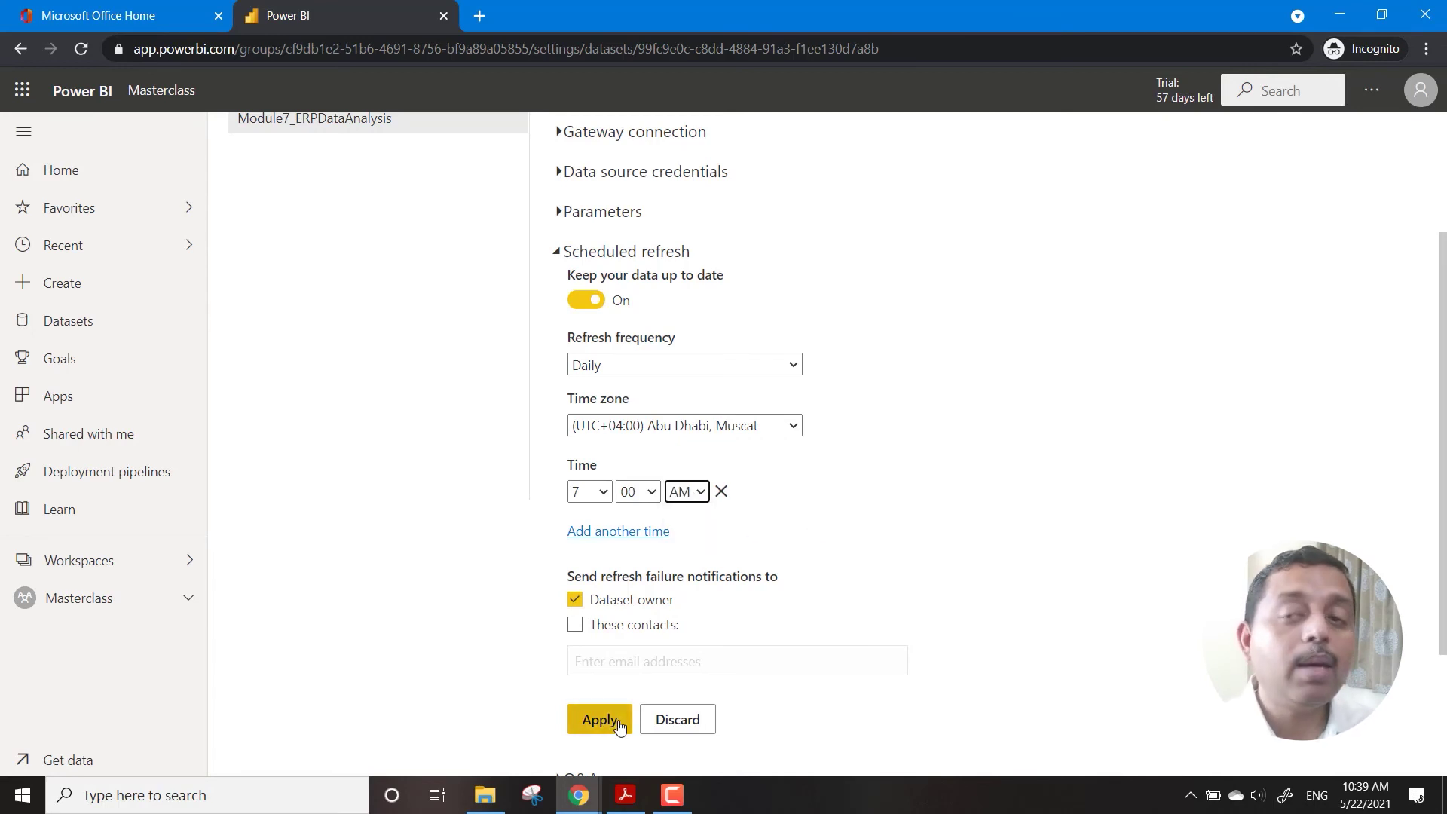
# Add a second refresh time slot and change the first refresh time to 7:30 AM
pyautogui.click(655, 540)
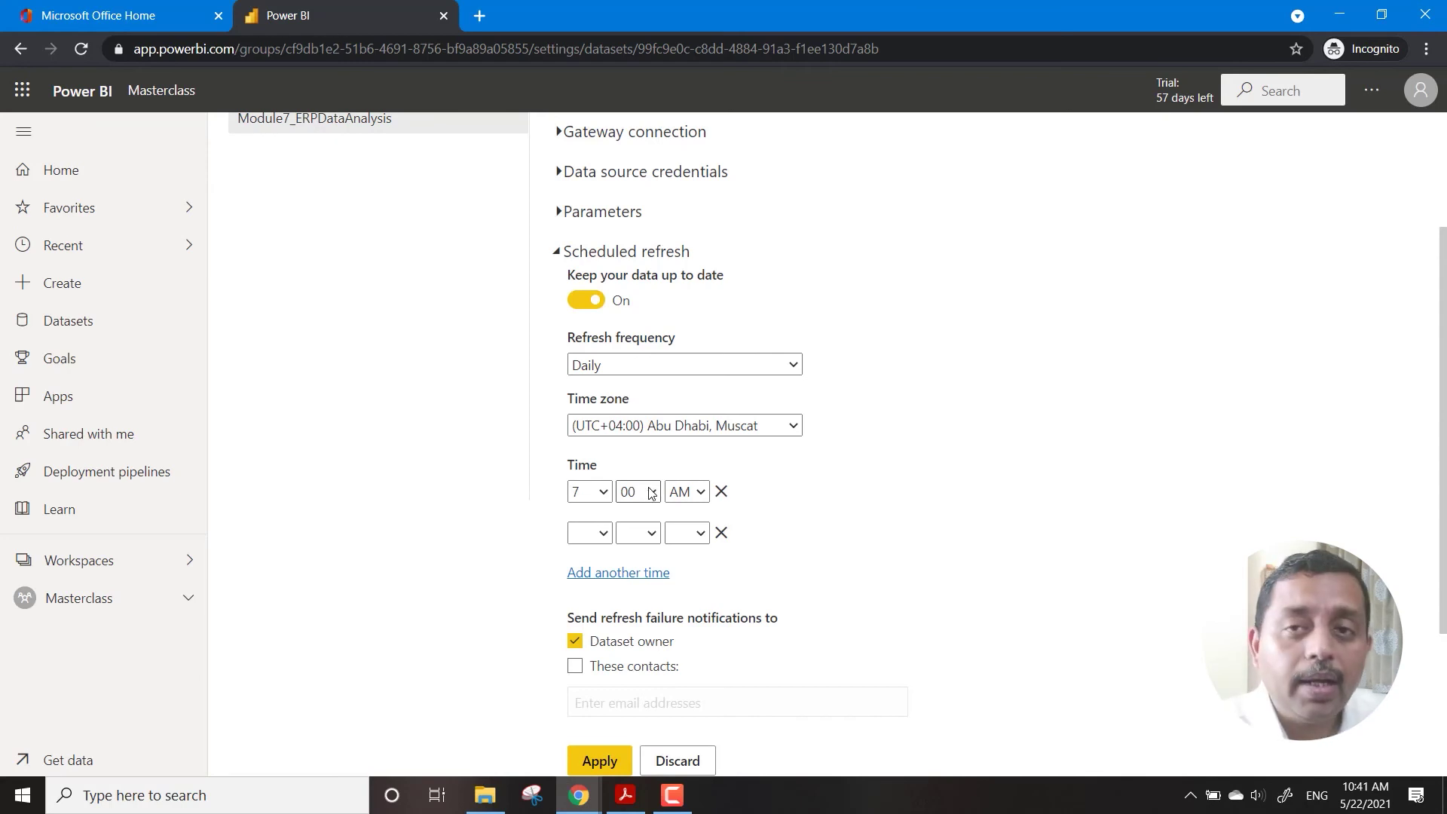
pyautogui.click(653, 493)
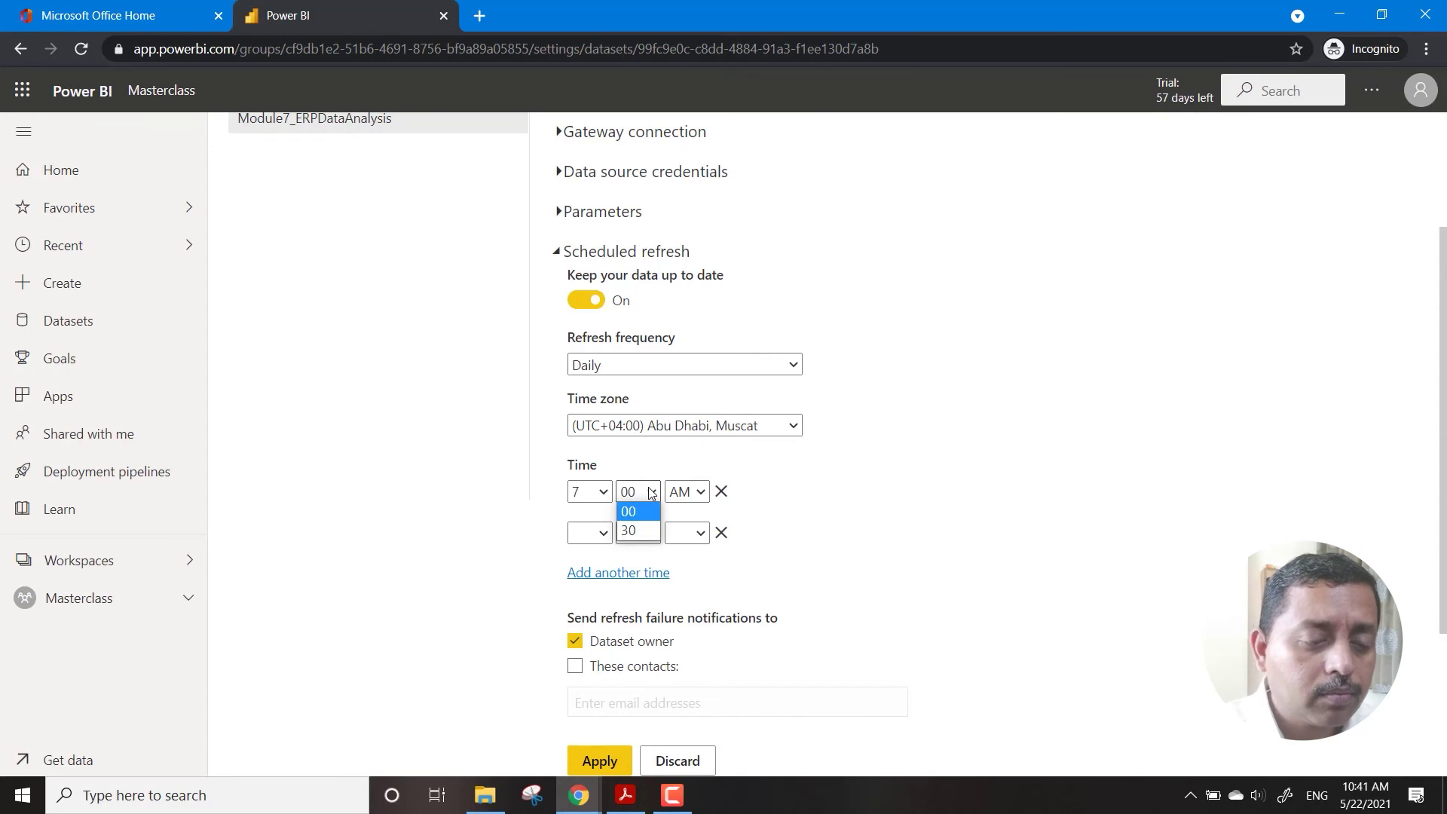
pyautogui.click(630, 531)
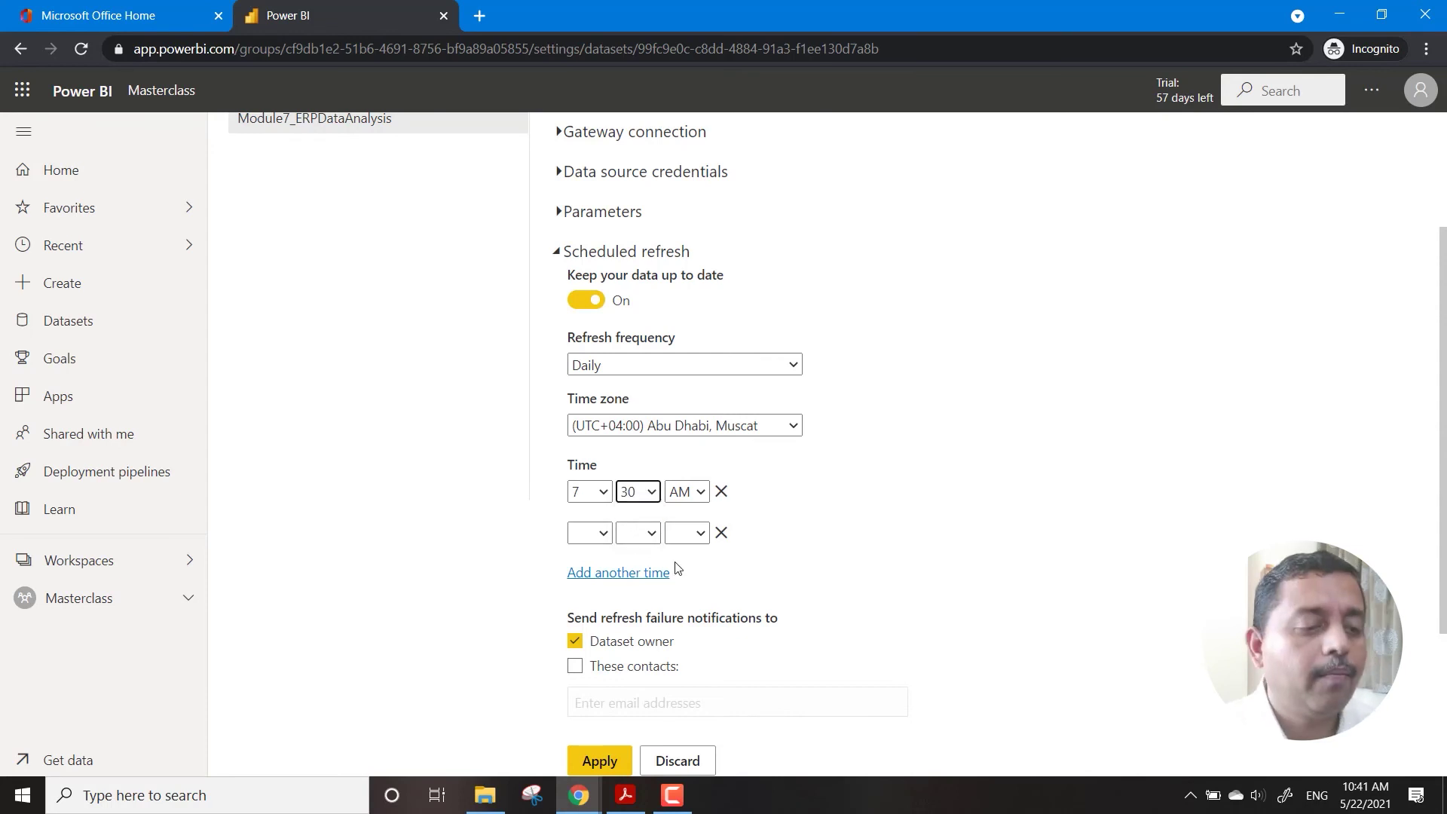
# Set the second scheduled refresh time to 9:00 AM
pyautogui.click(603, 536)
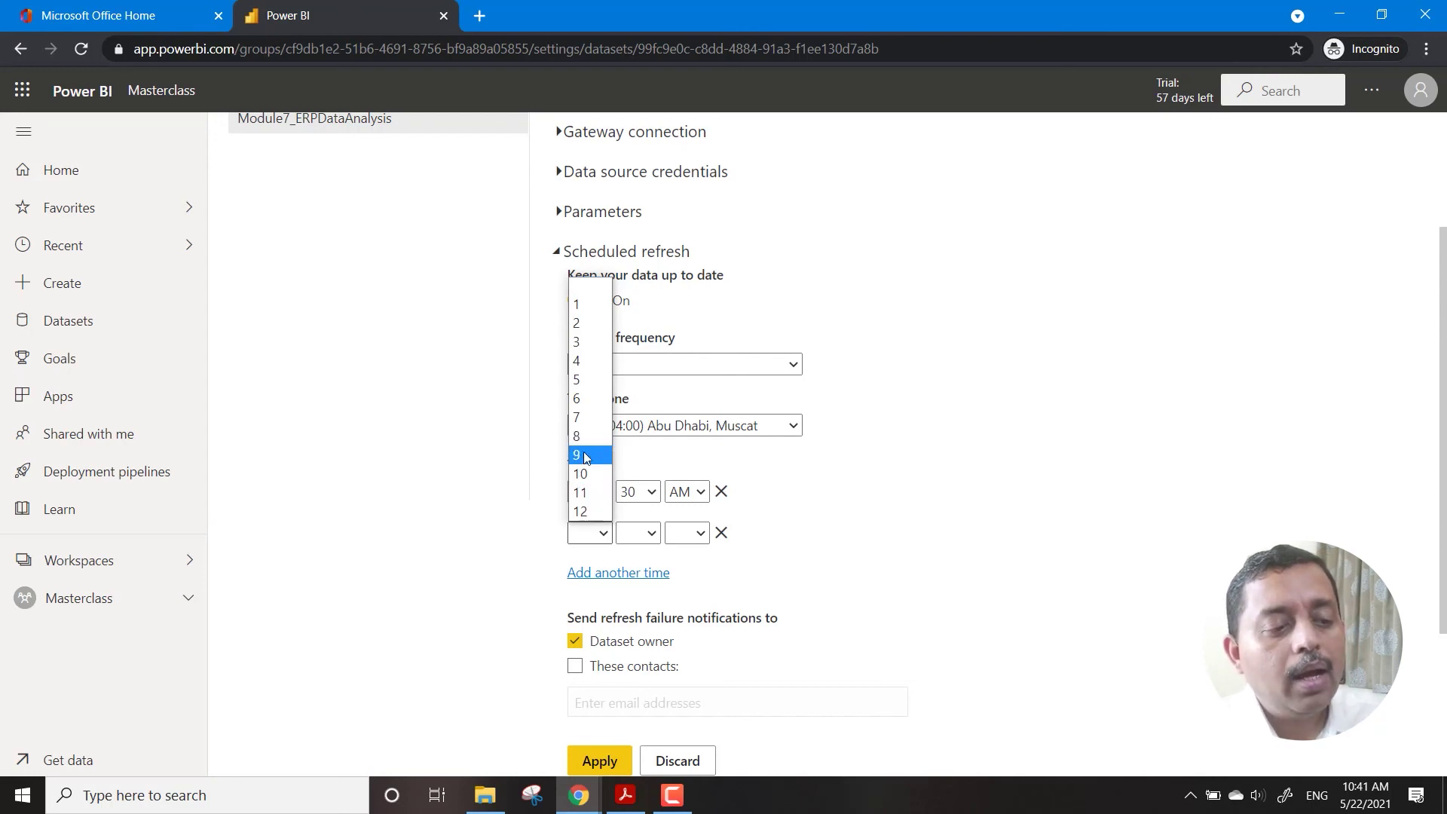
pyautogui.click(581, 454)
pyautogui.click(638, 533)
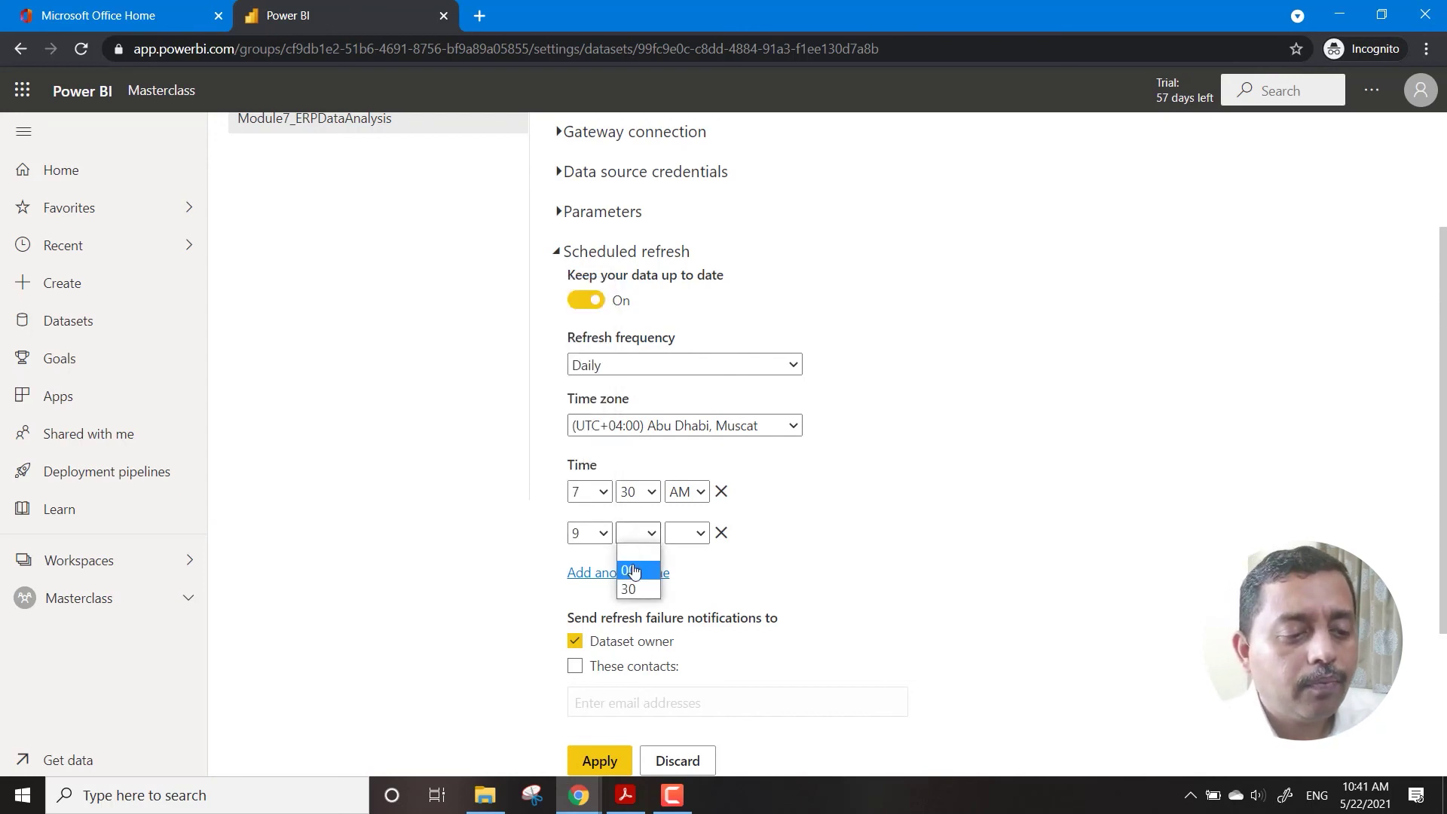
pyautogui.click(630, 570)
pyautogui.click(686, 533)
pyautogui.click(678, 571)
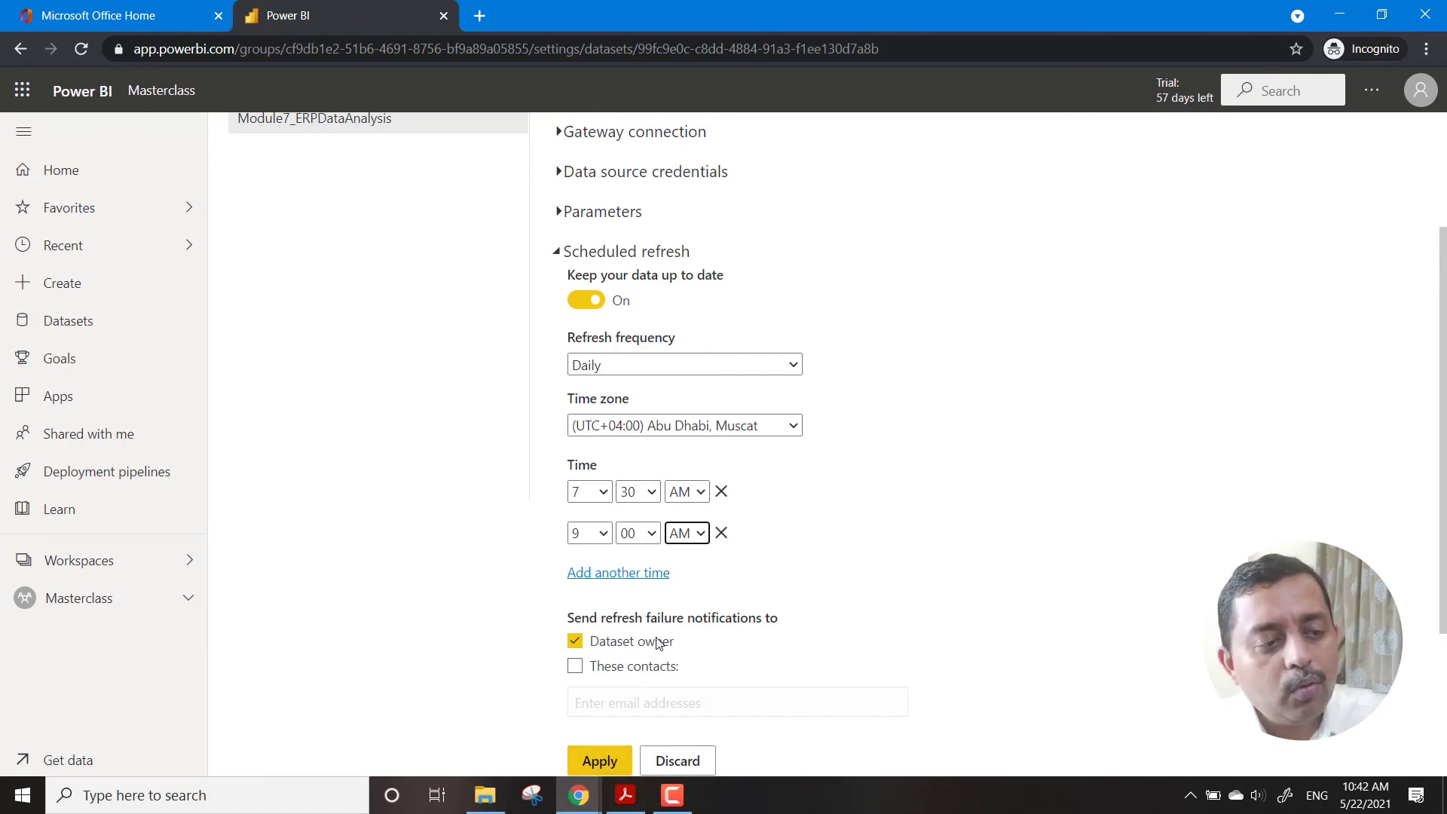
# Include a colleague as a contact for refresh failure notifications alongside the dataset owner, and apply the refresh schedule
pyautogui.click(575, 667)
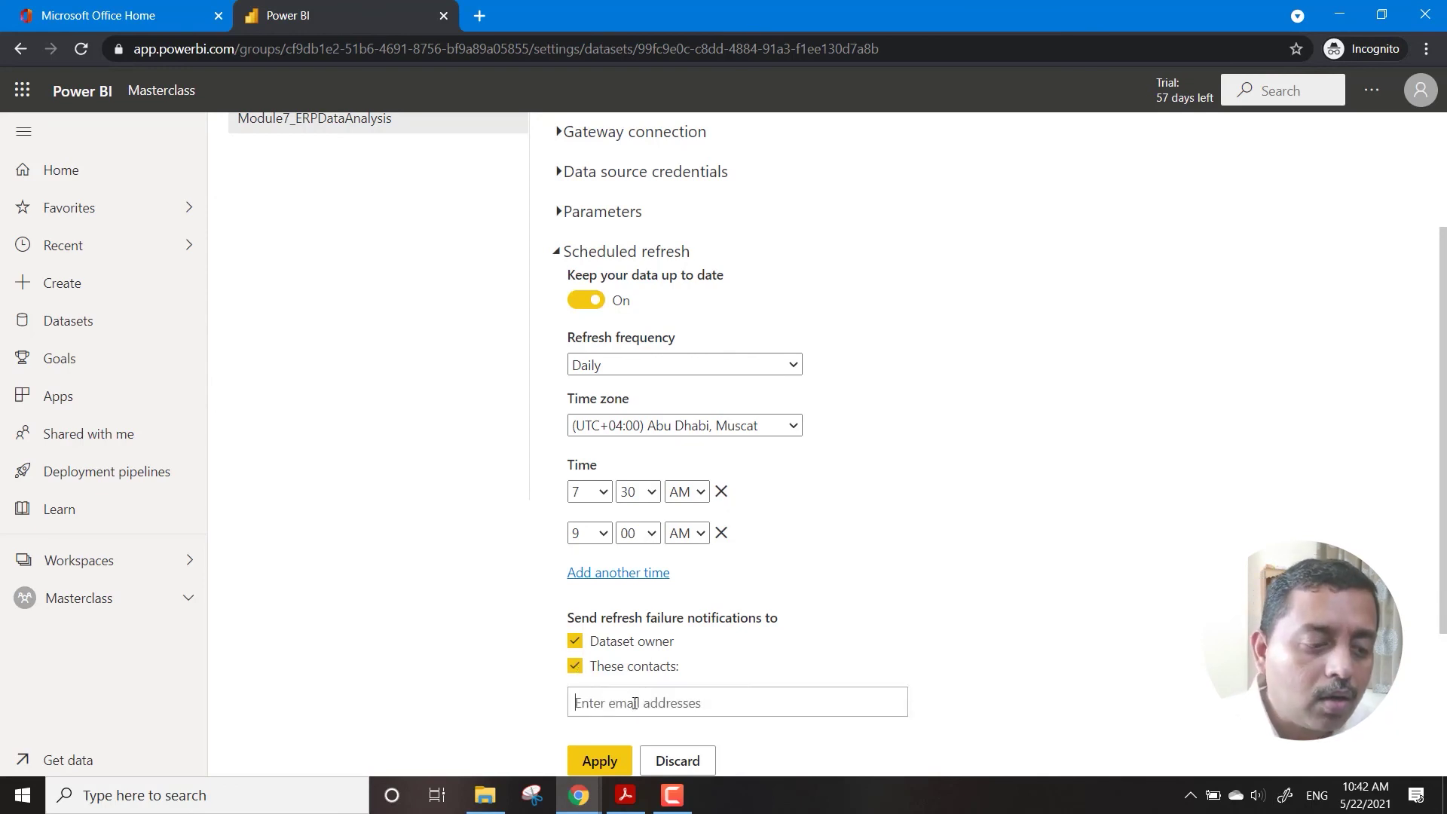
pyautogui.write('amit')
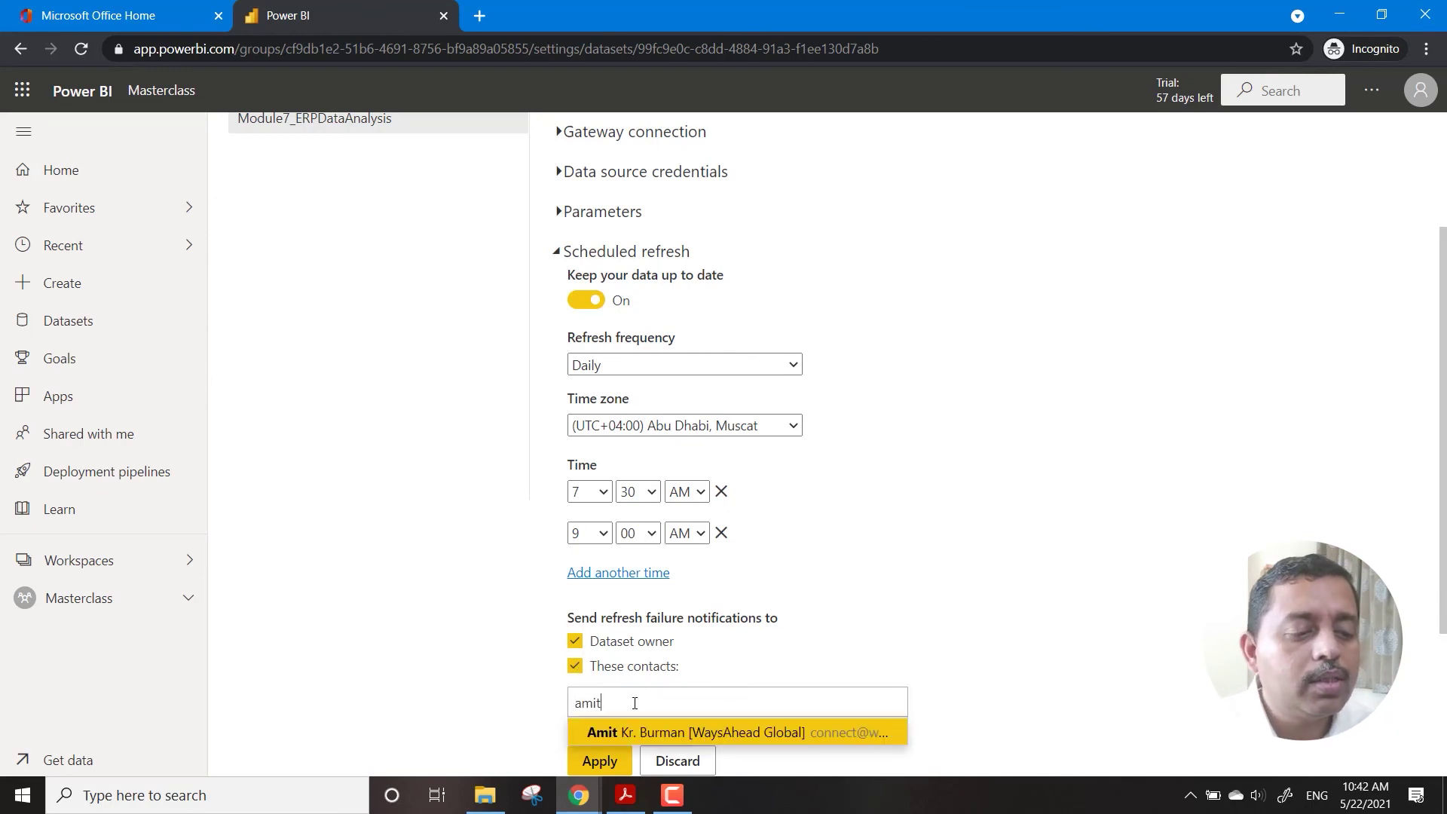
pyautogui.click(616, 729)
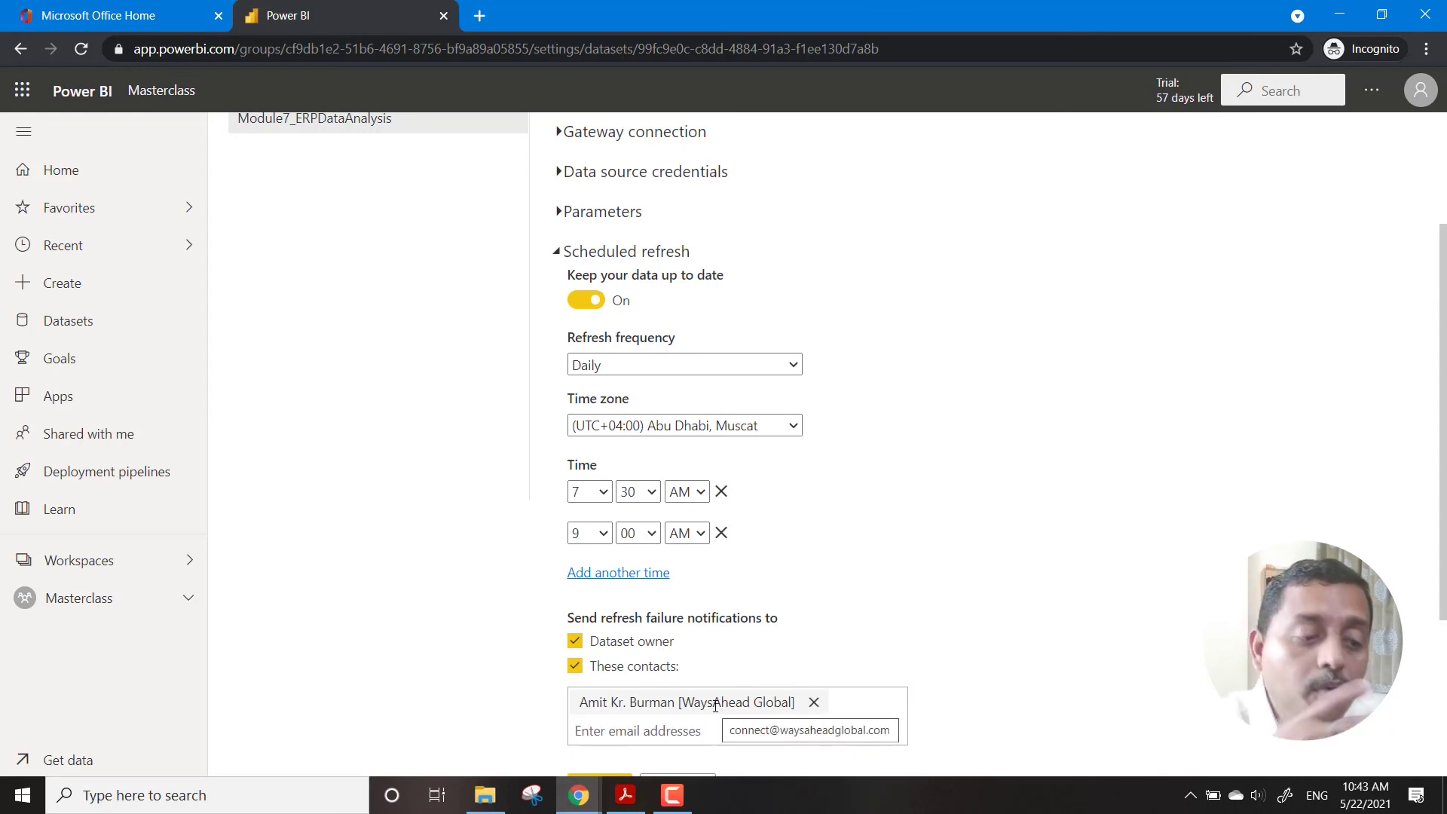
pyautogui.scroll(-3, 972, 621)
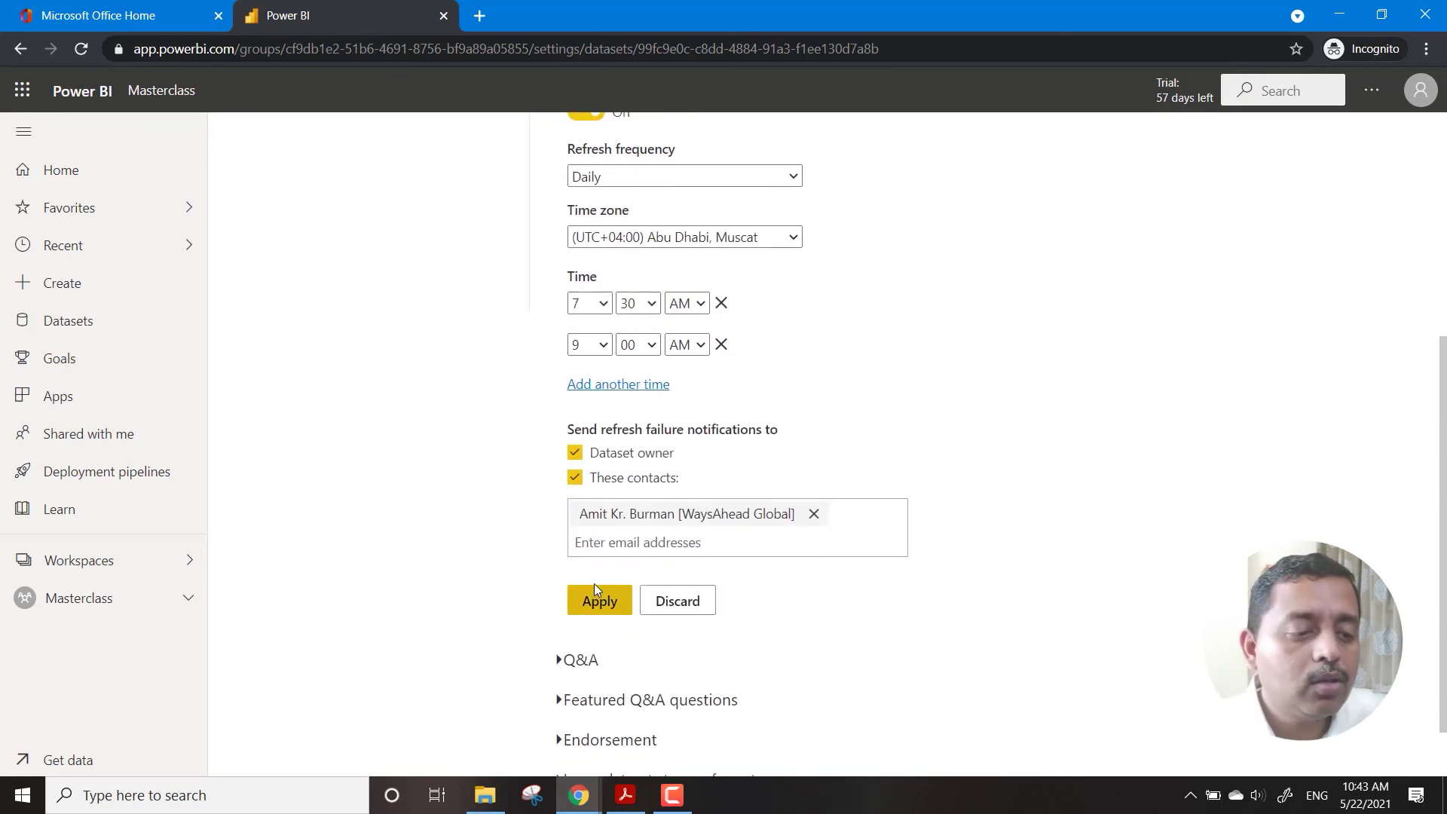
pyautogui.click(600, 608)
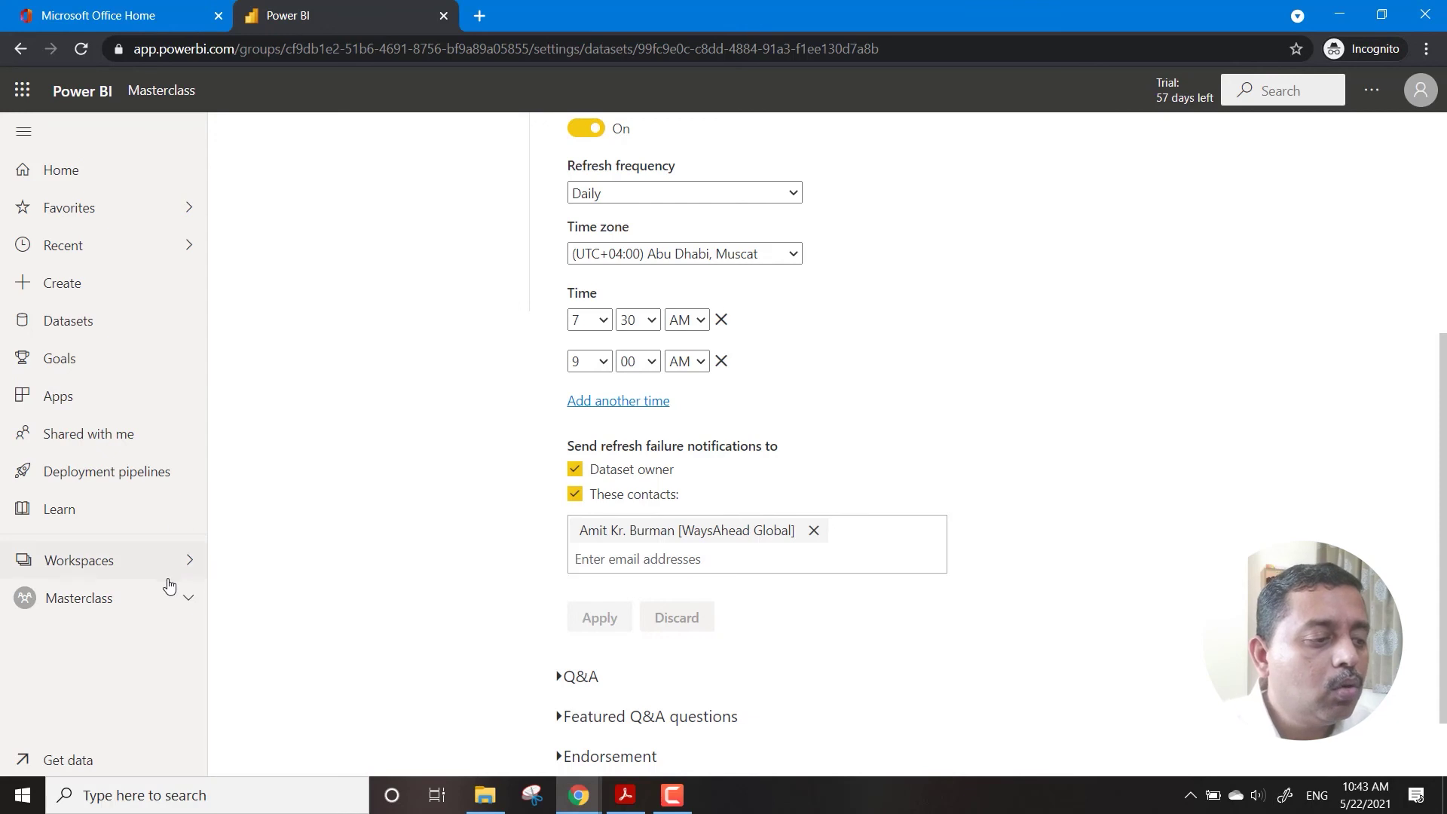
# Return to the Masterclass workspace and switch it to the lineage view
pyautogui.click(162, 603)
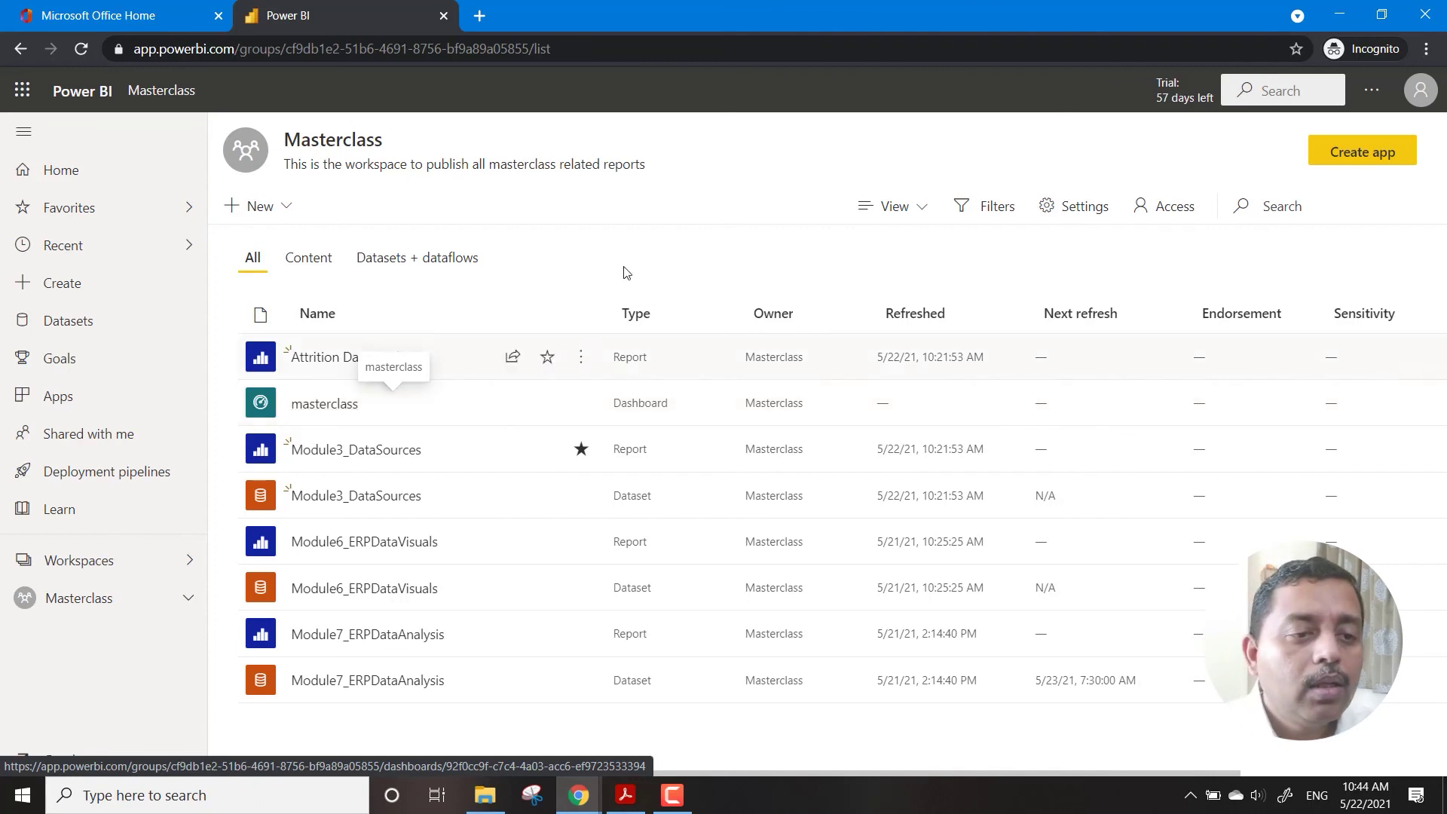
pyautogui.click(917, 208)
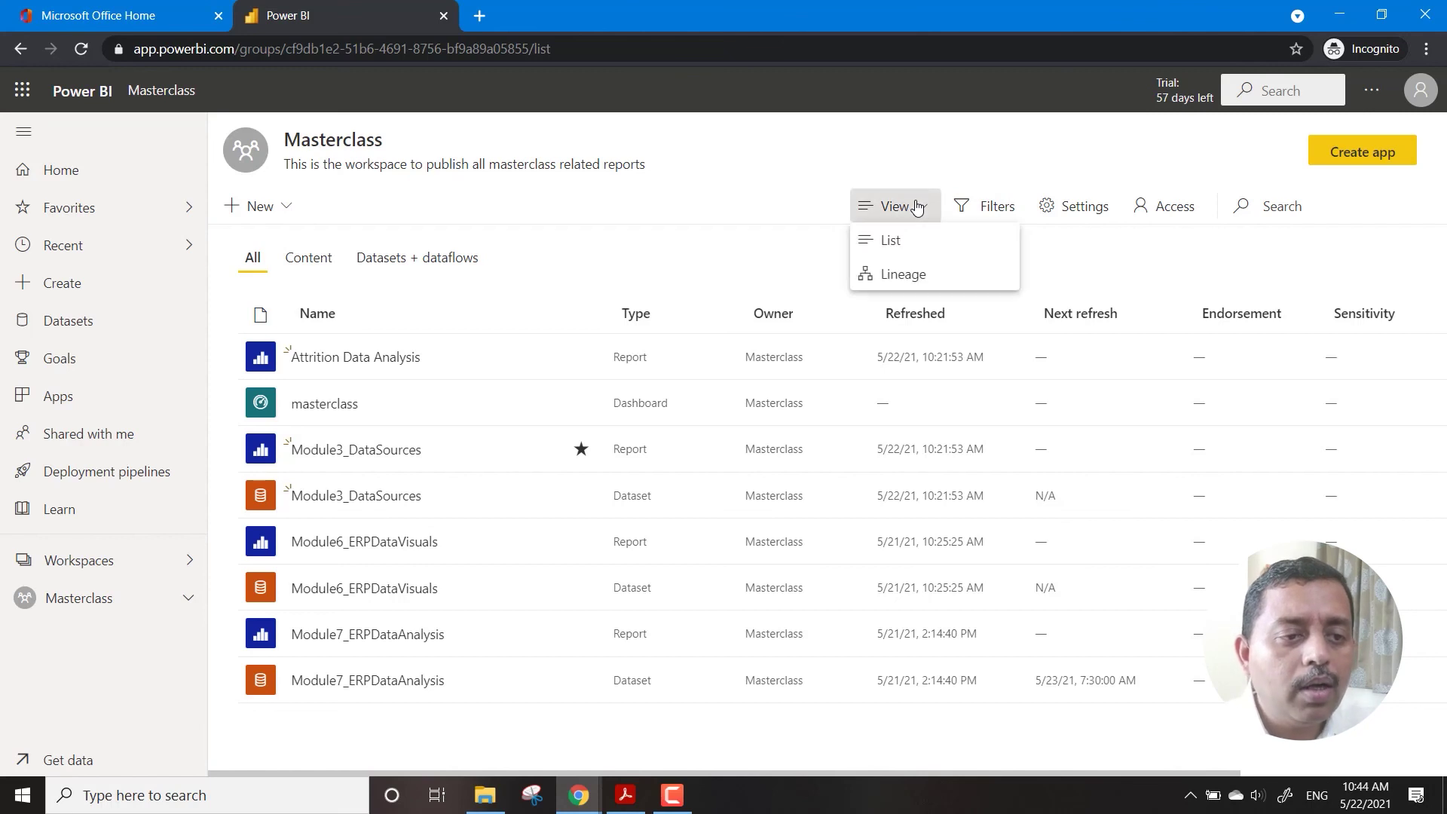
pyautogui.click(915, 277)
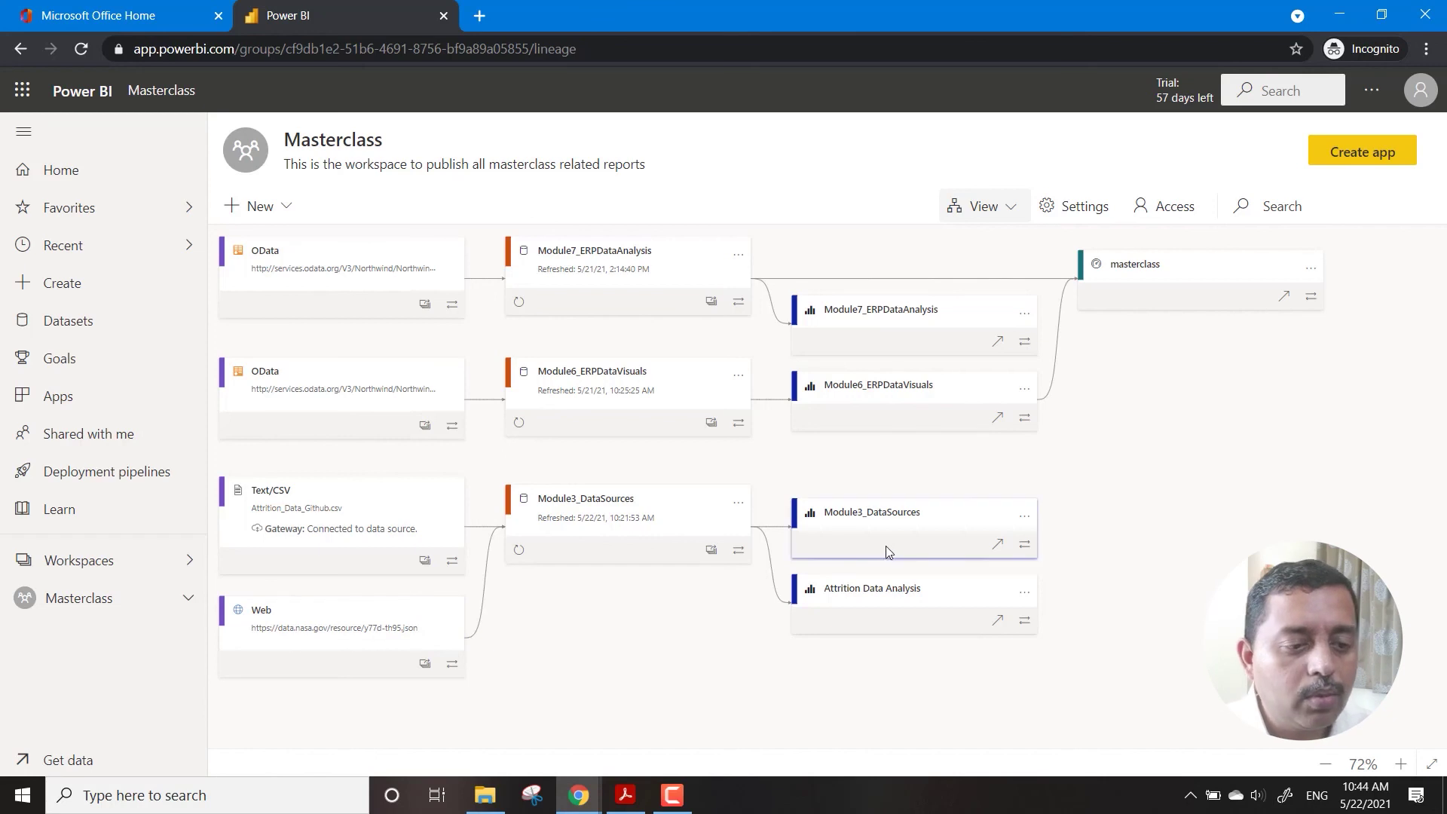
# Open the Attrition Data Analysis report and pin its Employees by JobRole and Employees by BusinessTravel visuals to the existing masterclass dashboard
pyautogui.click(908, 598)
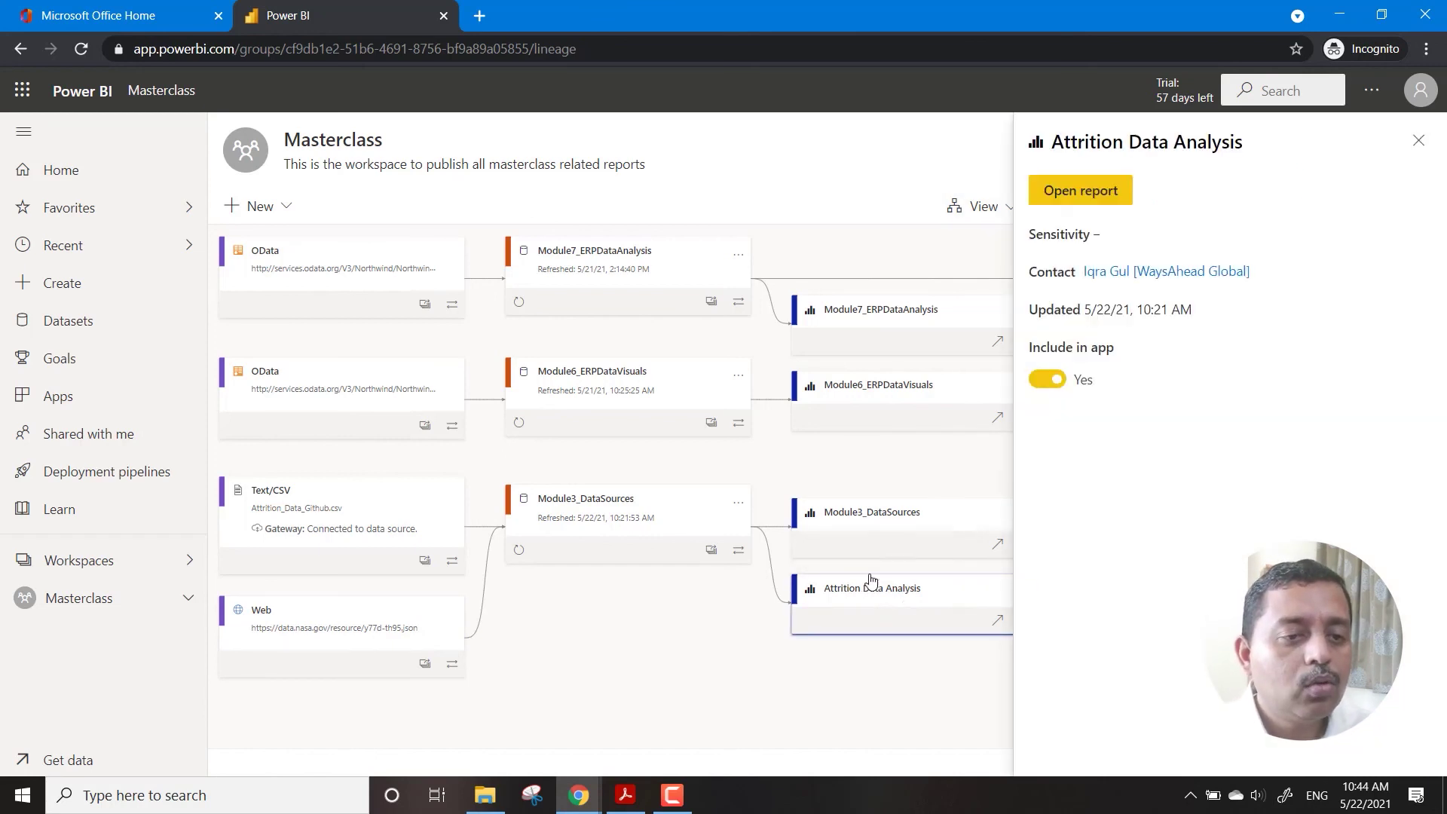
pyautogui.click(1078, 197)
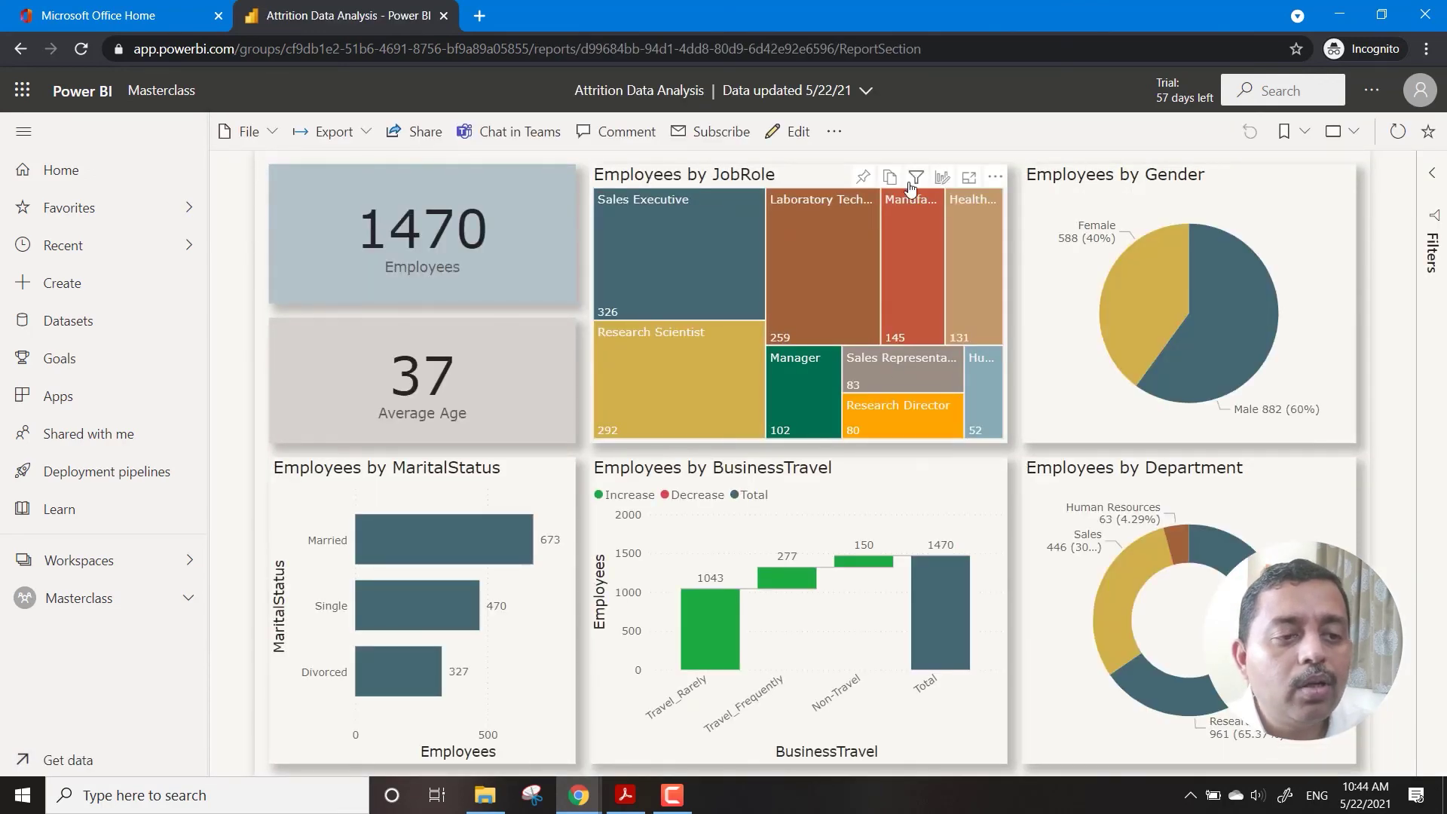
pyautogui.click(867, 179)
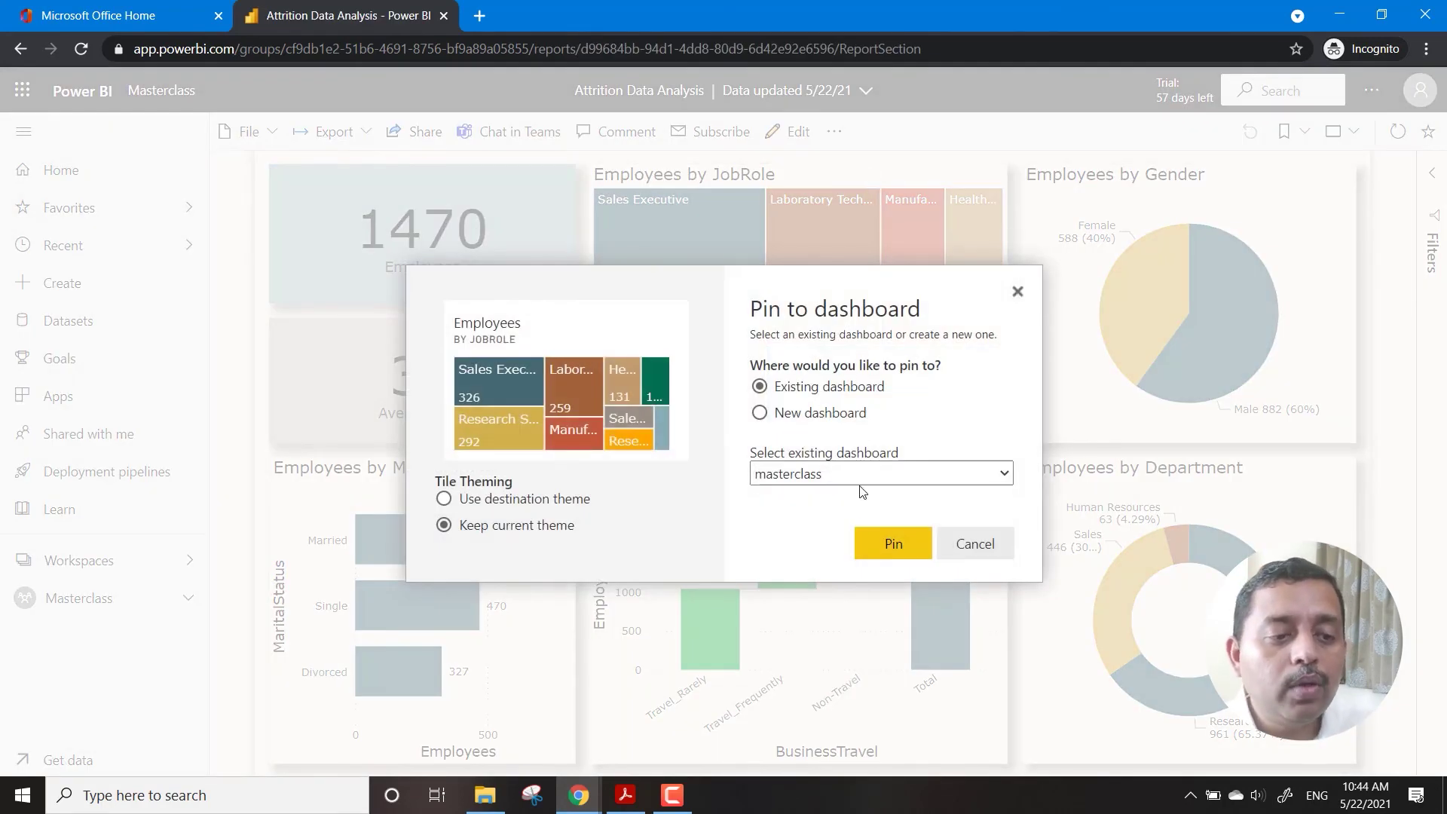
pyautogui.click(893, 544)
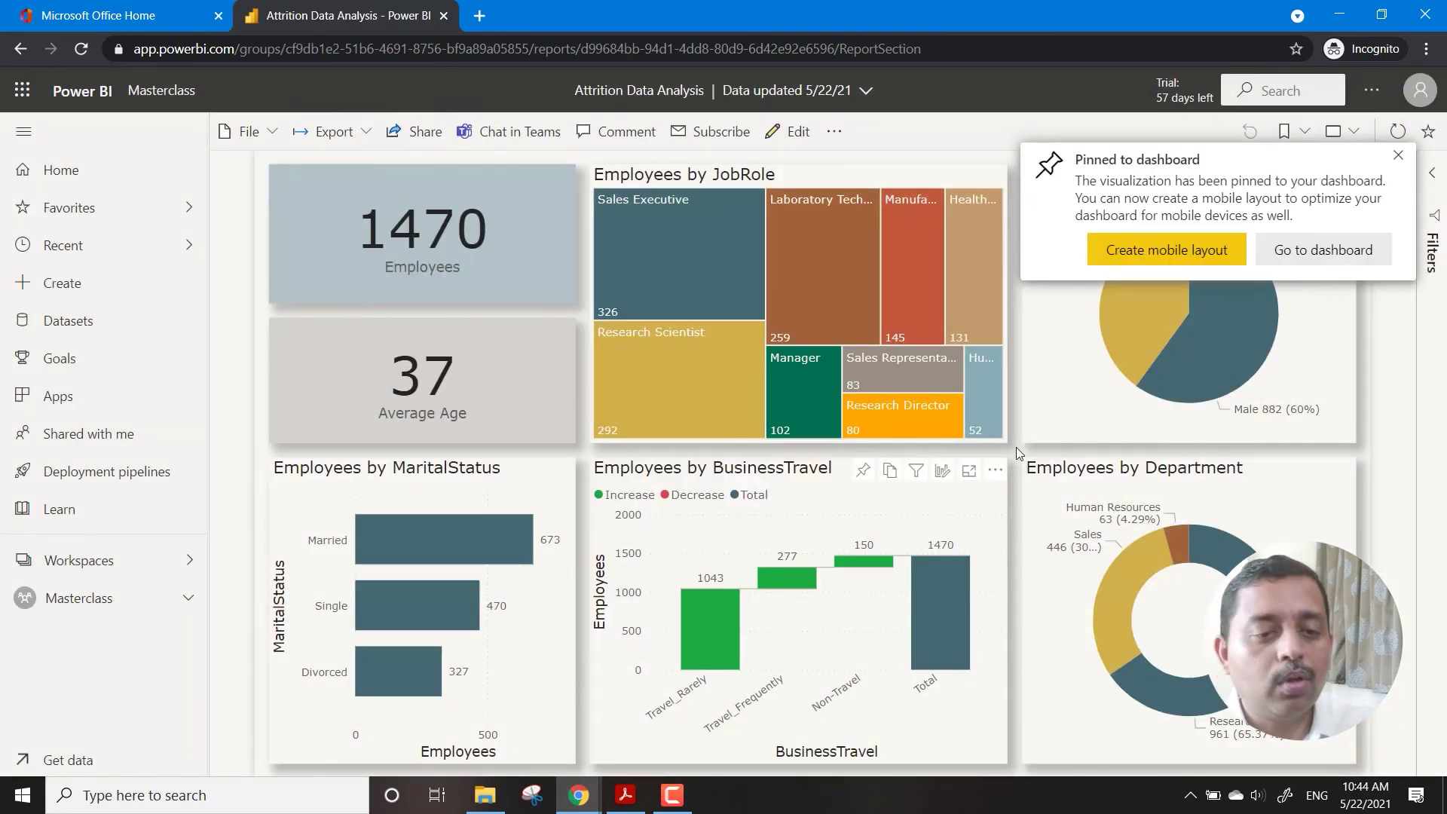
pyautogui.click(879, 472)
pyautogui.click(886, 544)
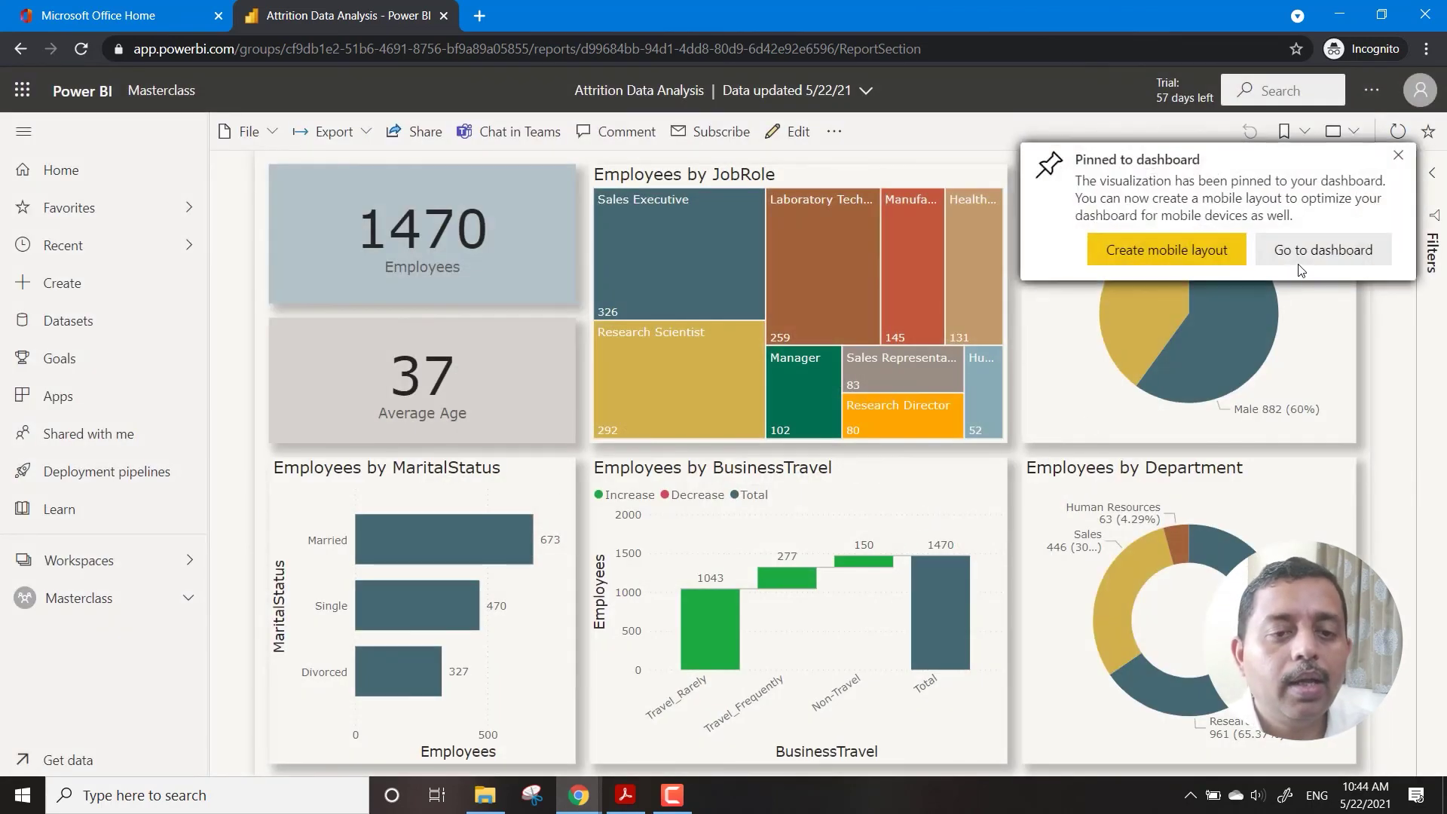
# On the masterclass dashboard, move the BusinessTravel tile under the Total Revenue by ProductName tile and widen the JobRole tile to fill the gap
pyautogui.click(1323, 249)
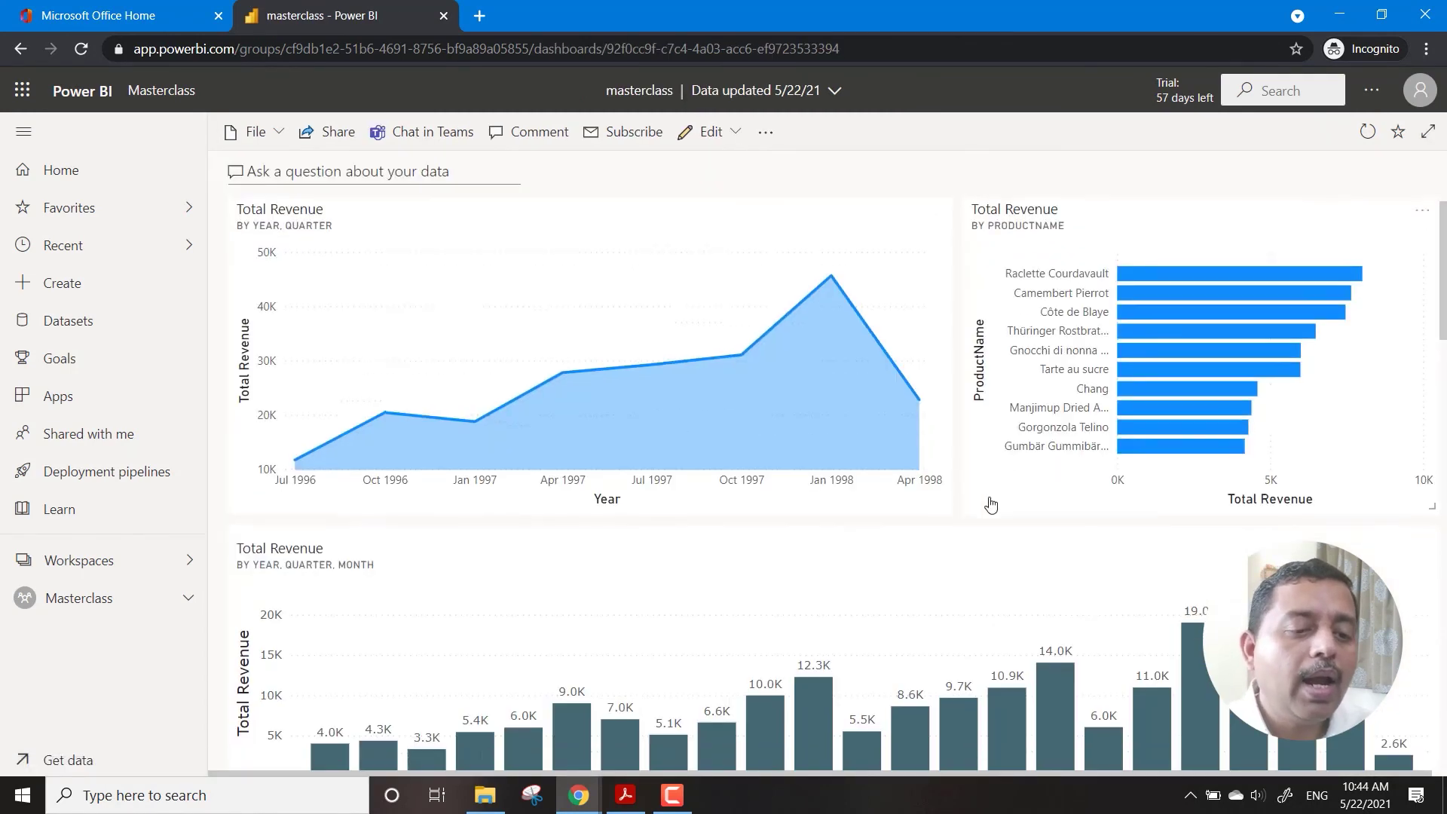
pyautogui.scroll(-10, 990, 505)
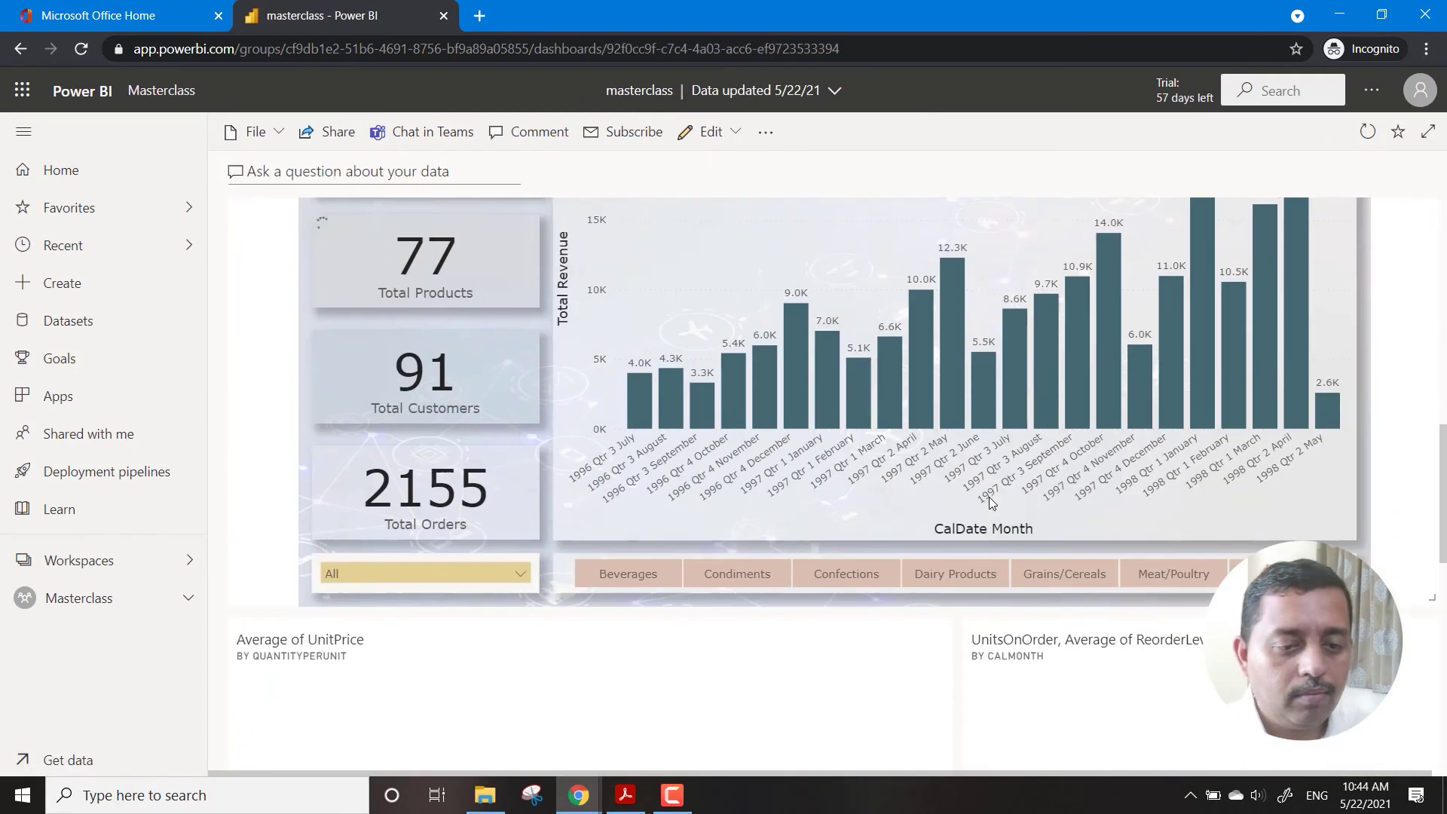
pyautogui.scroll(-4, 990, 505)
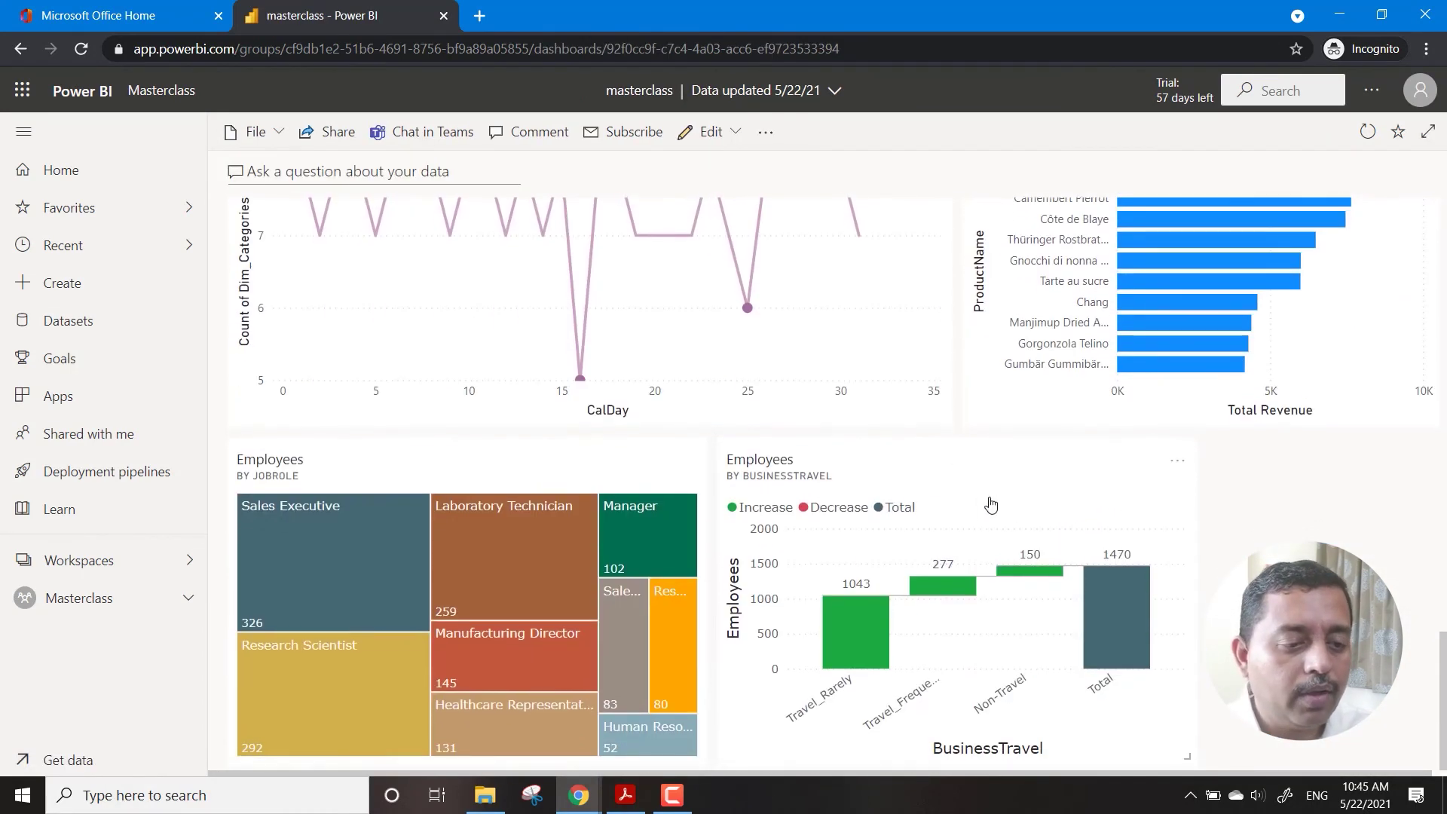
pyautogui.moveTo(1082, 495); pyautogui.dragTo(1311, 494)
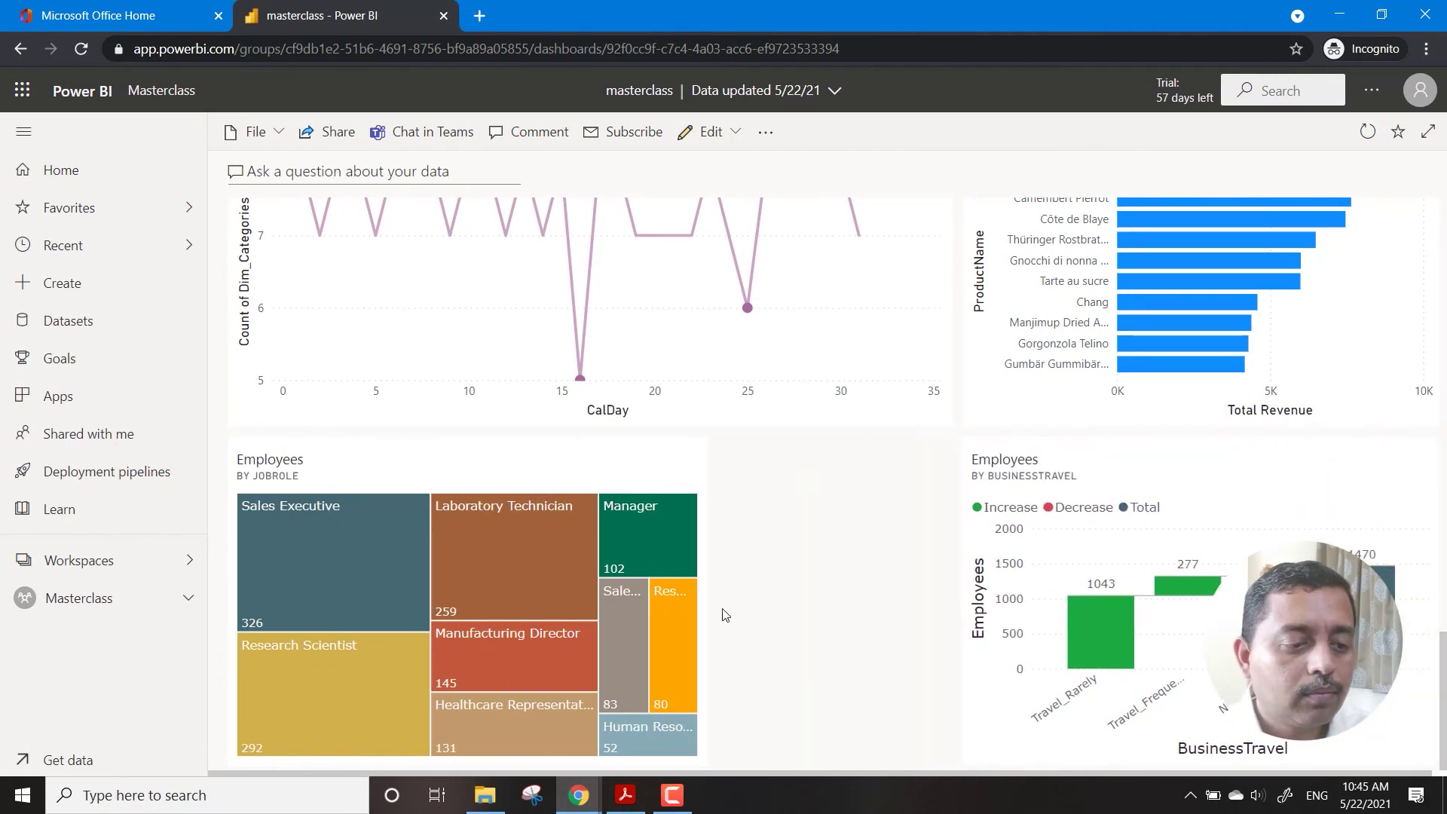
pyautogui.moveTo(702, 760); pyautogui.dragTo(902, 761)
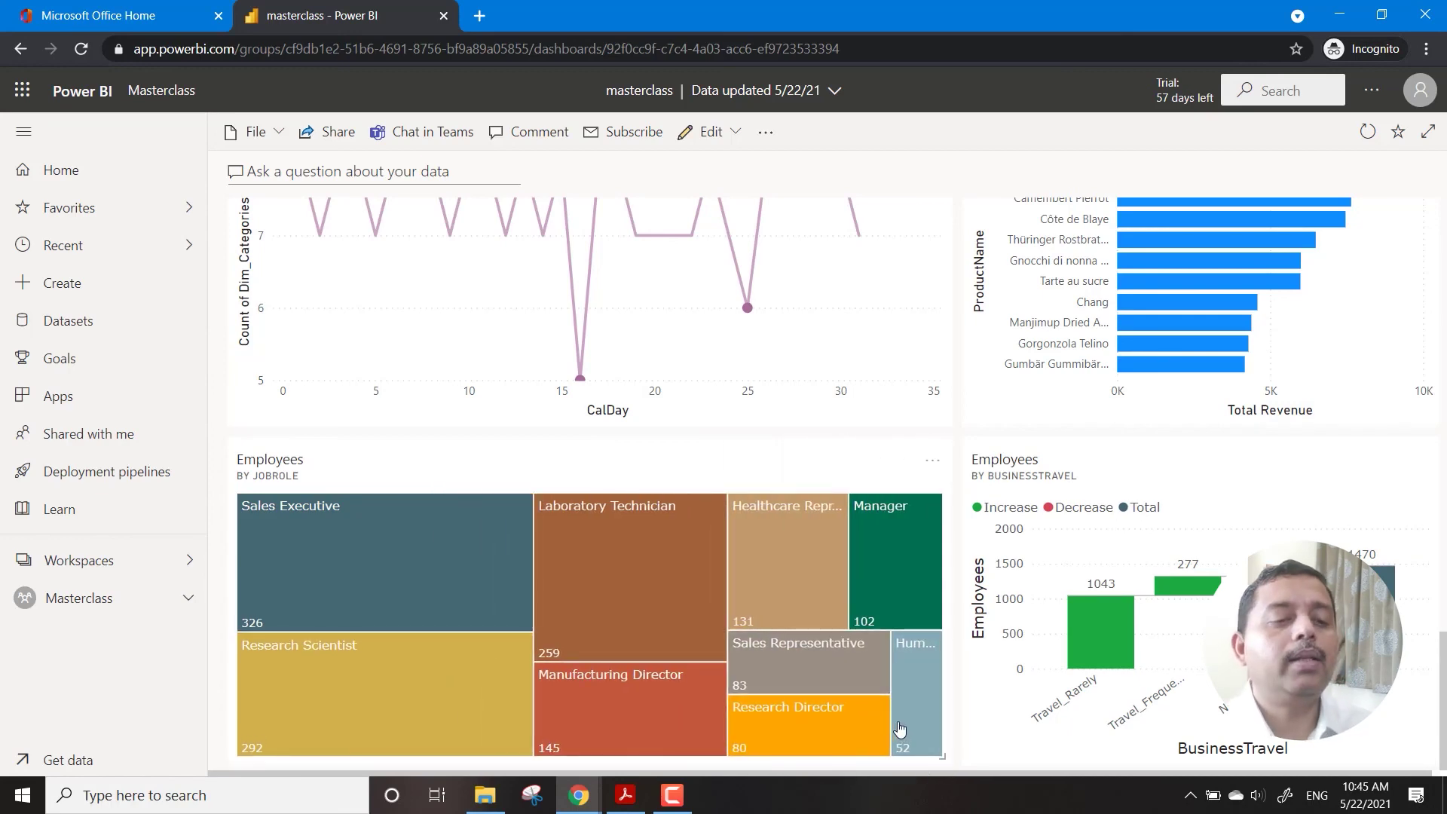
# Return to the Masterclass workspace lineage and examine how the reports connect to the masterclass dashboard
pyautogui.scroll(5, 893, 700)
pyautogui.scroll(10, 893, 701)
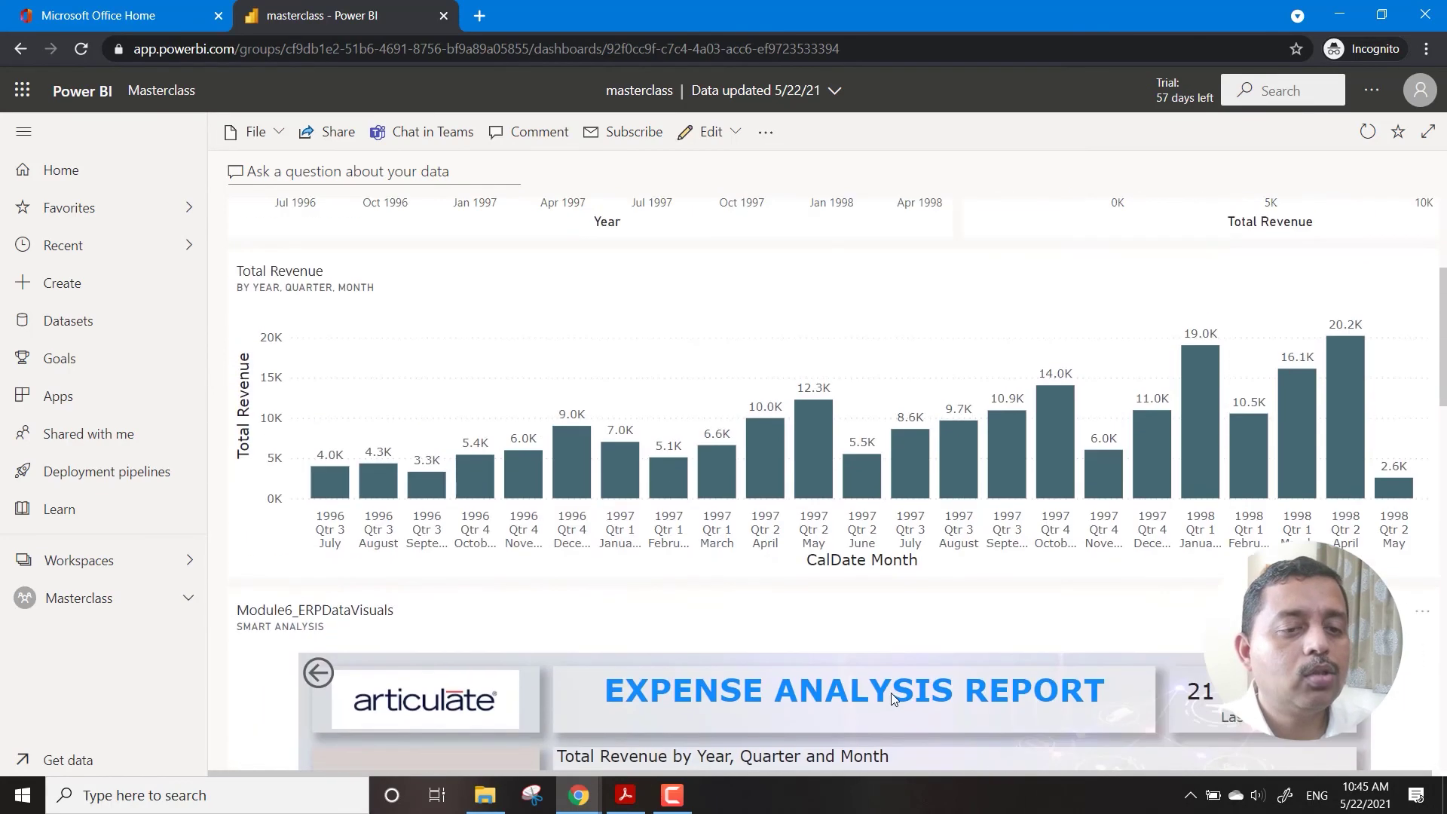
pyautogui.scroll(4, 891, 700)
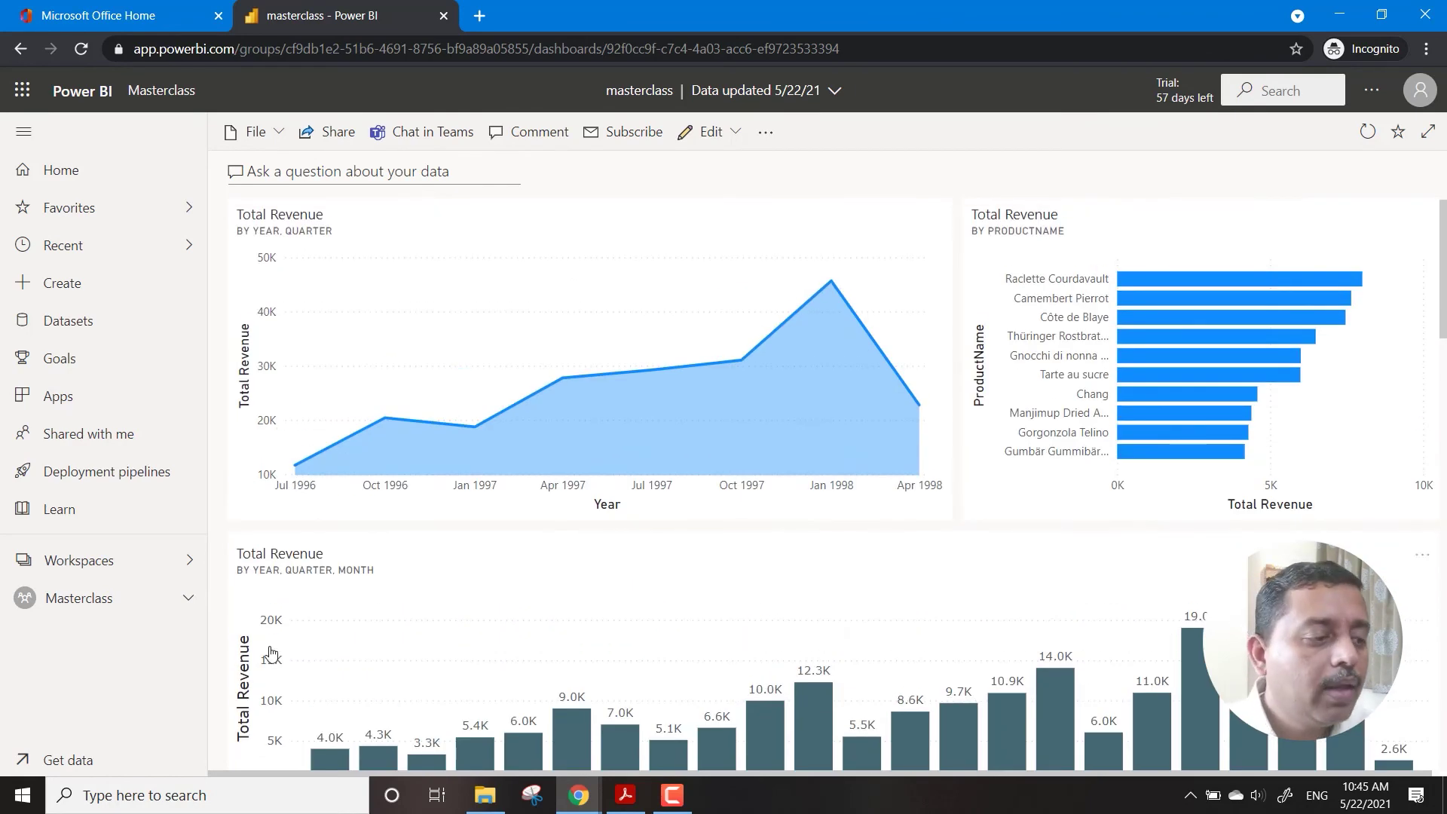
pyautogui.click(71, 600)
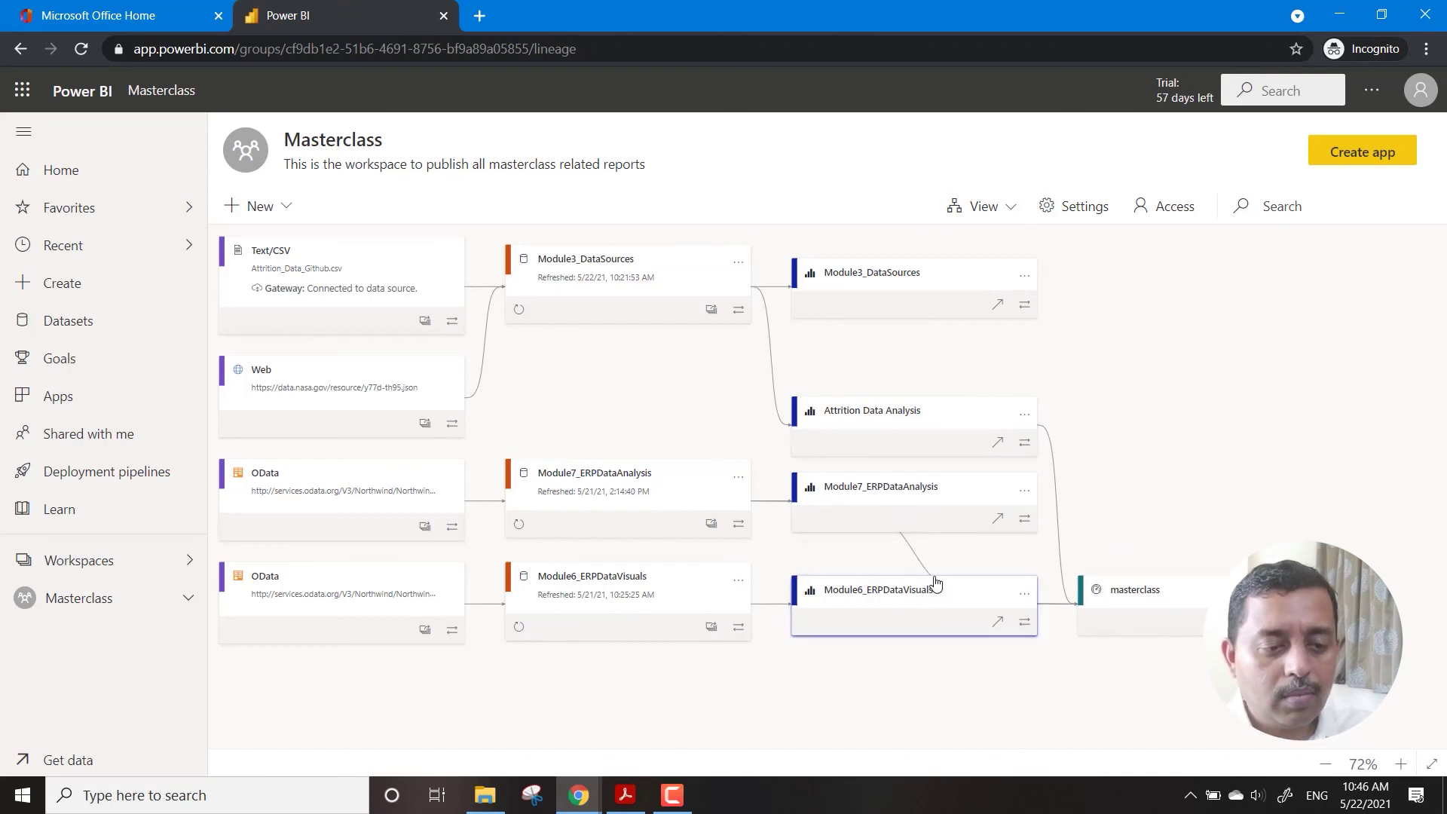
pyautogui.moveTo(914, 558); pyautogui.dragTo(954, 580)
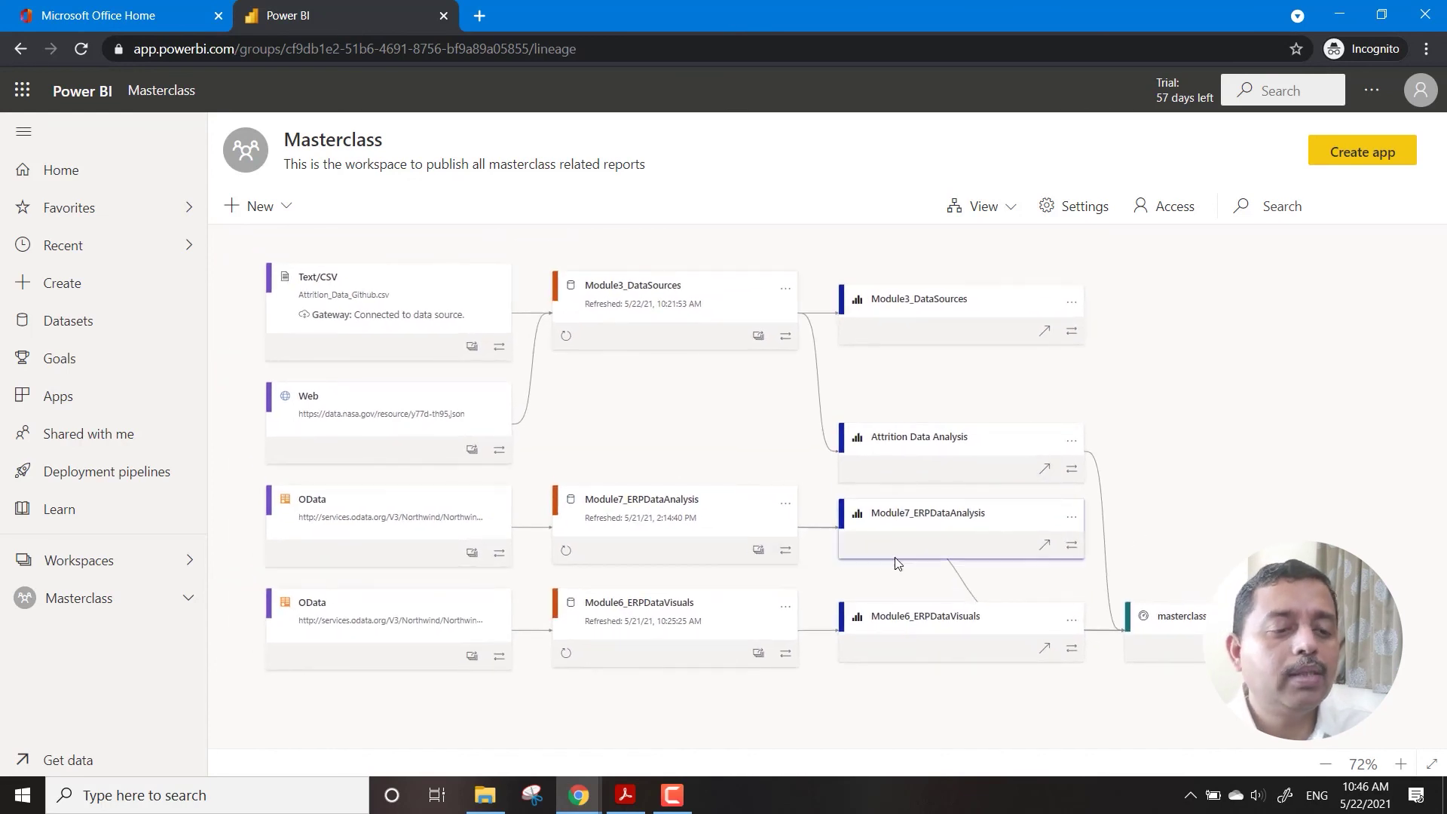